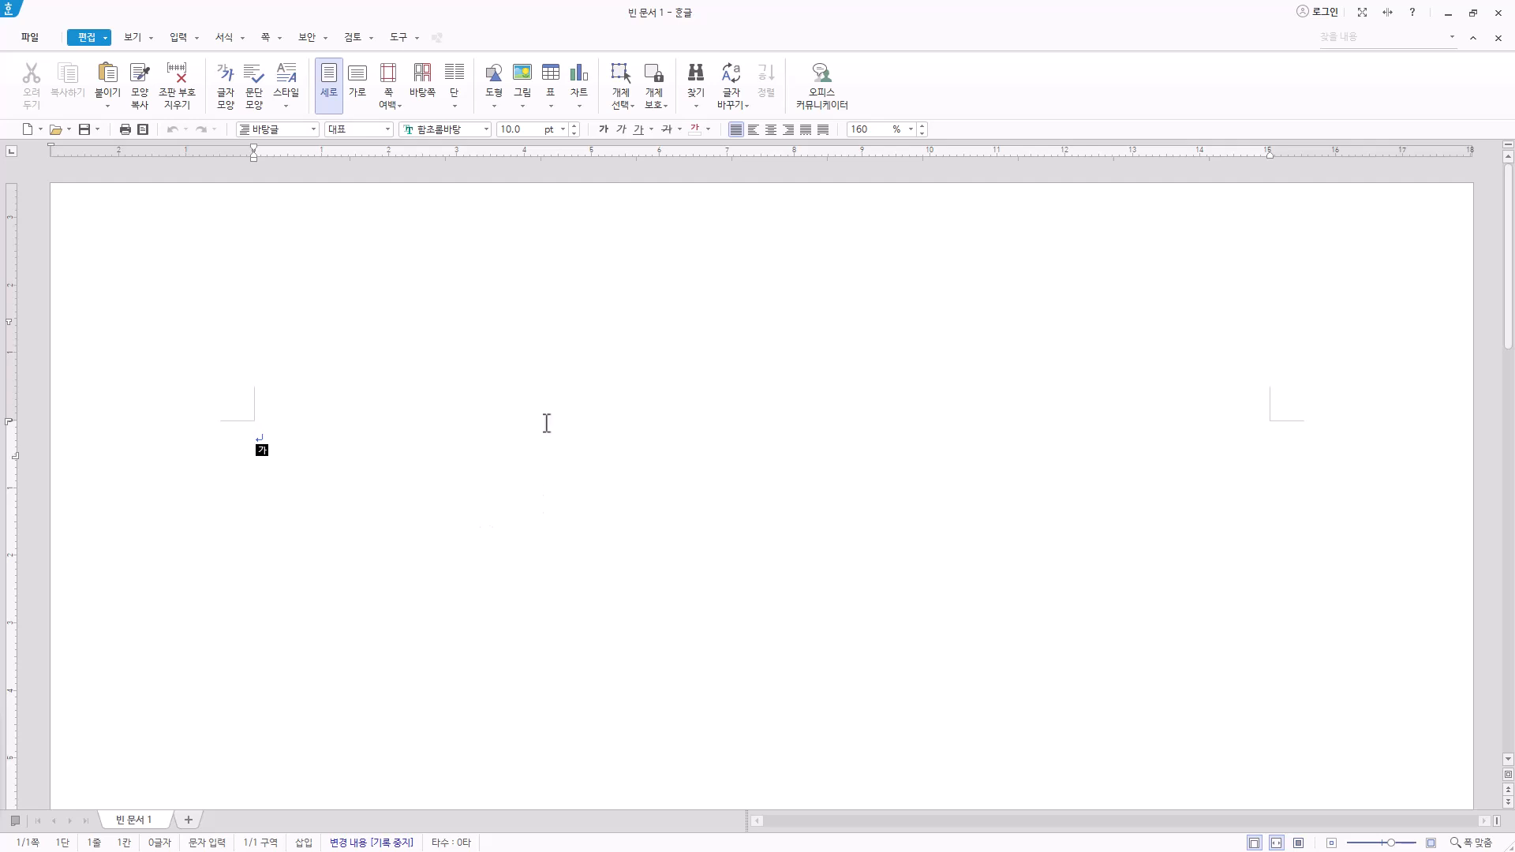
Step: Start saving the document into the ITQ folder under Documents, naming the file with the candidate number and full name joined by a hyphen
left_click(85, 130)
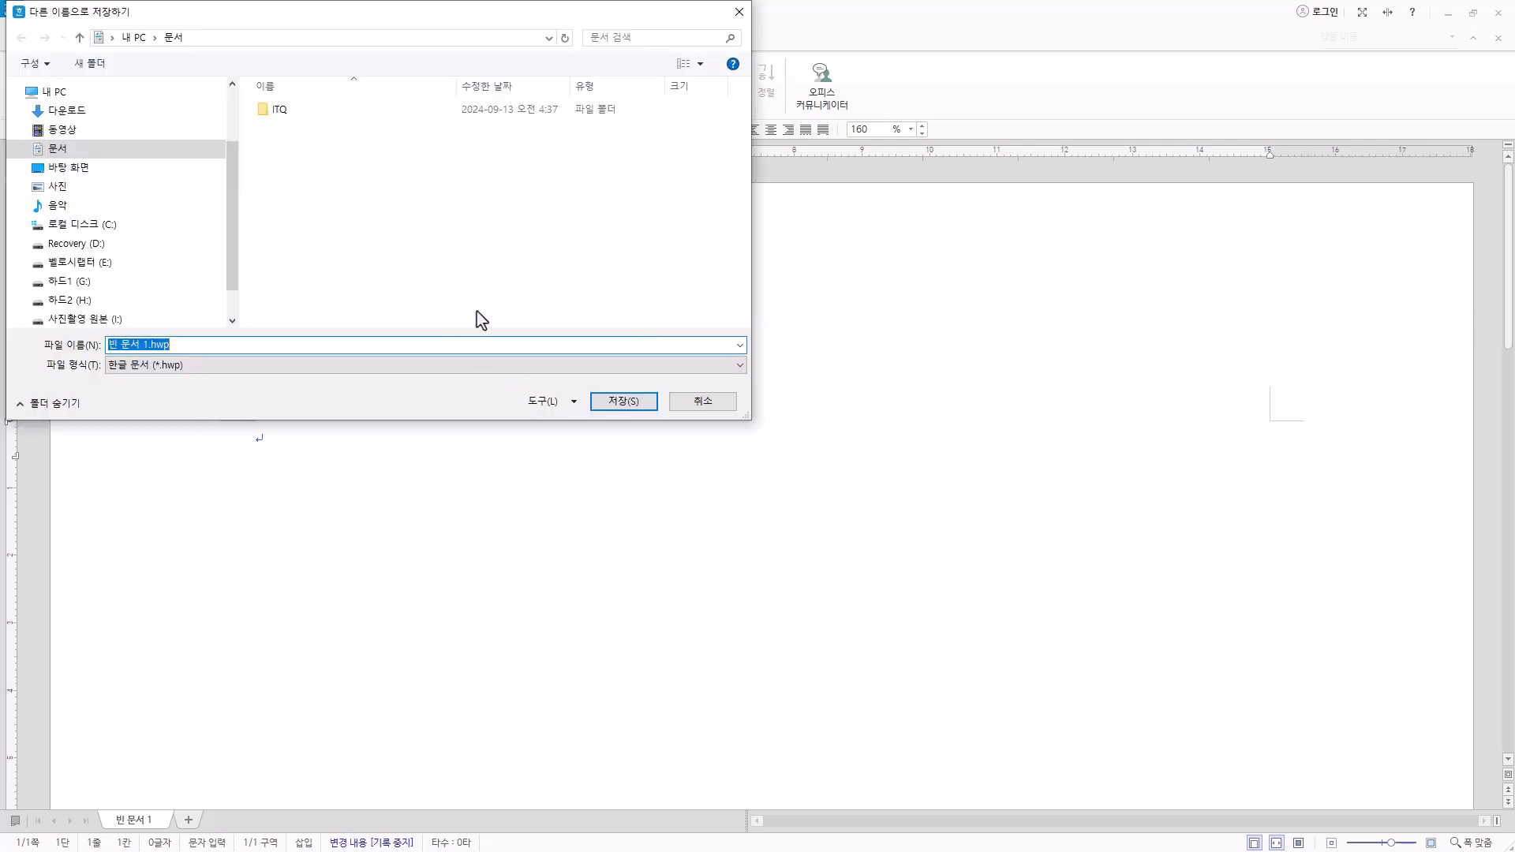
double_click(292, 111)
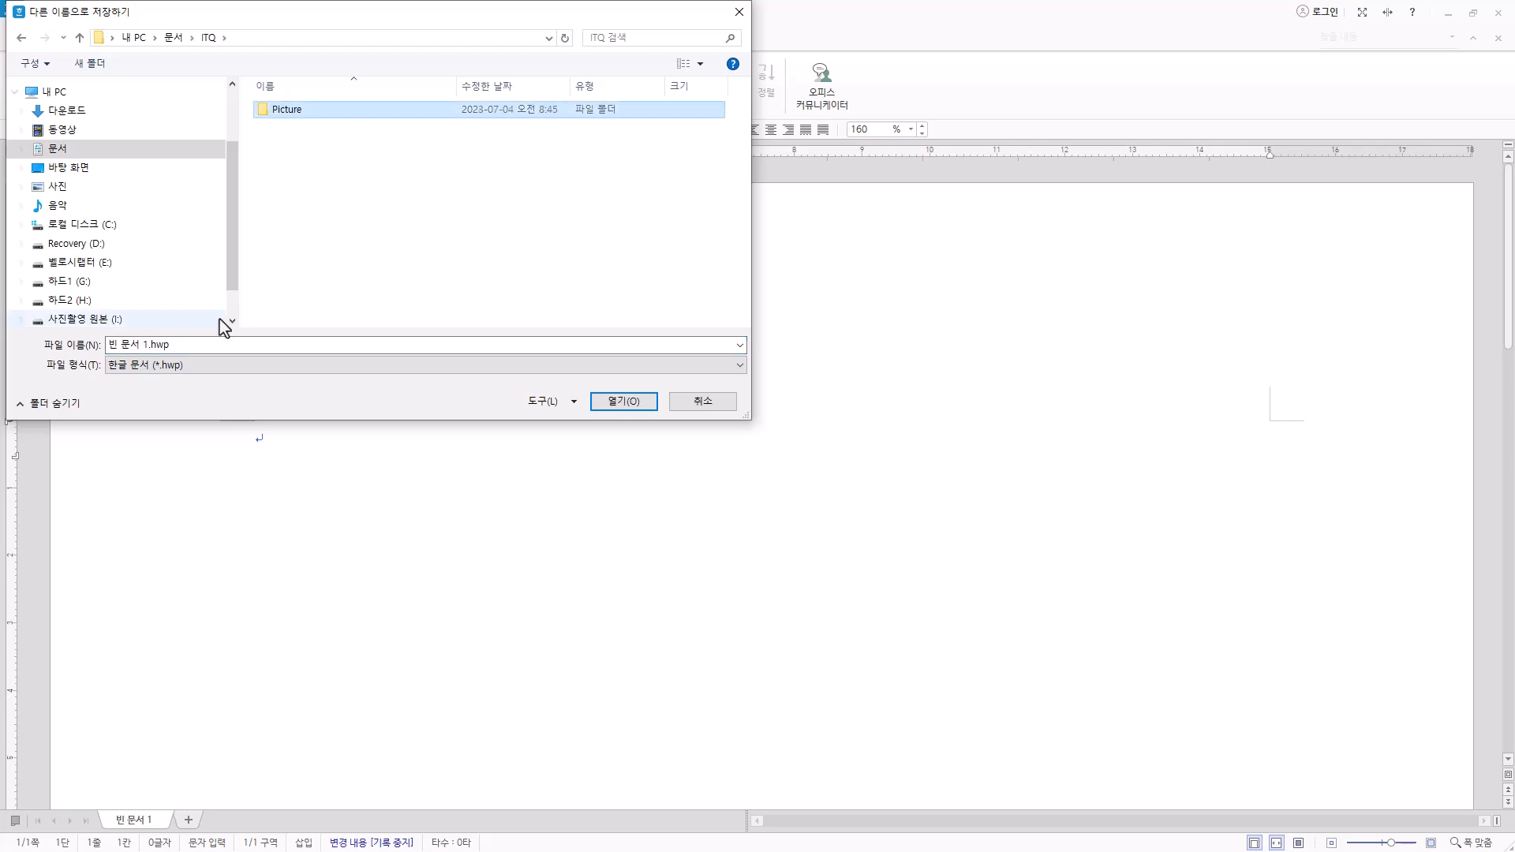
left_click(242, 344)
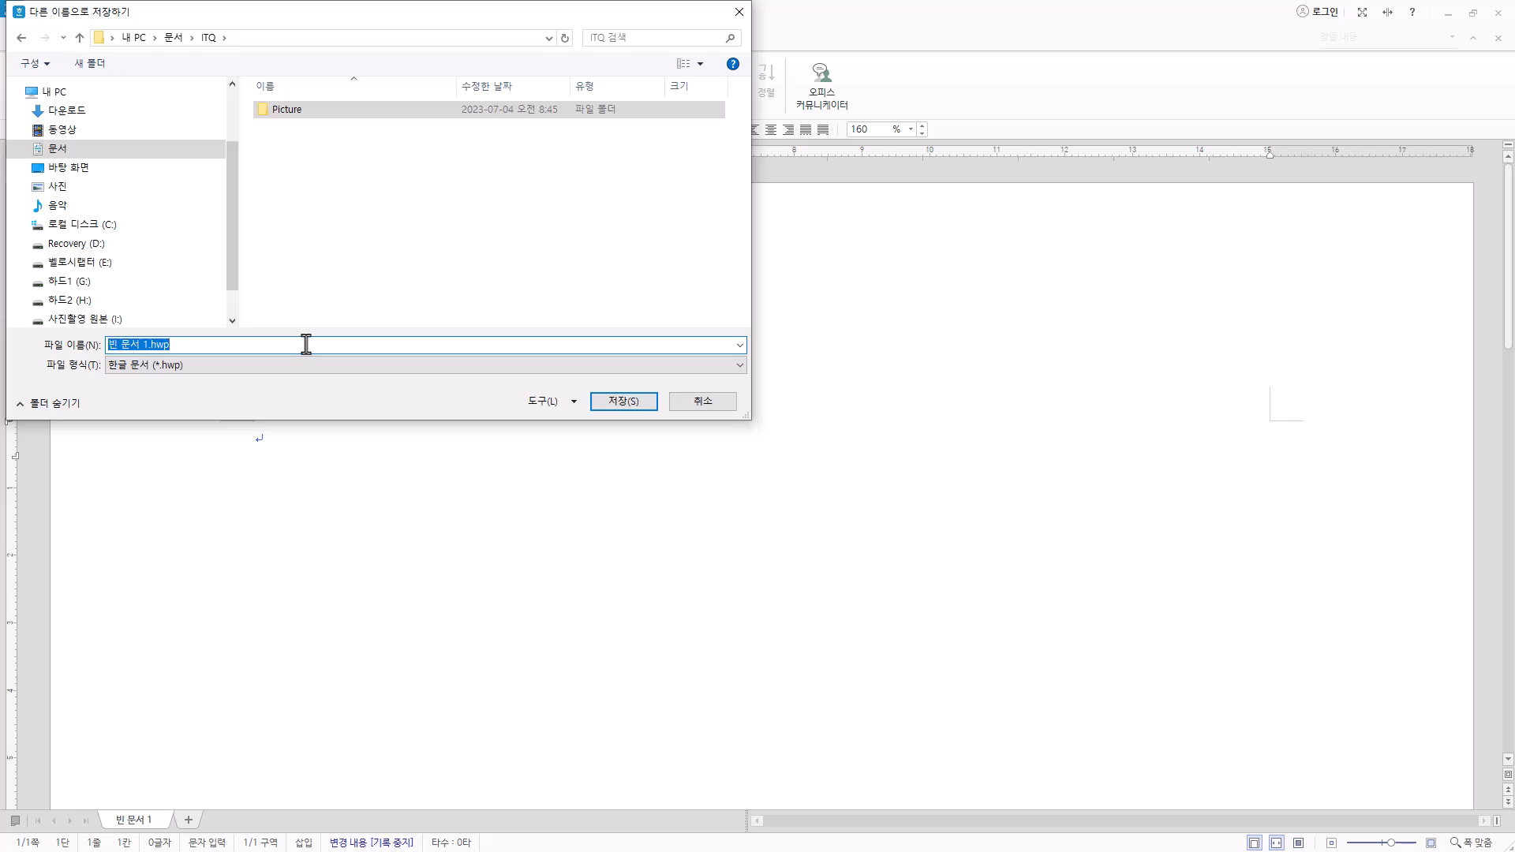
type("12345678-홍길동")
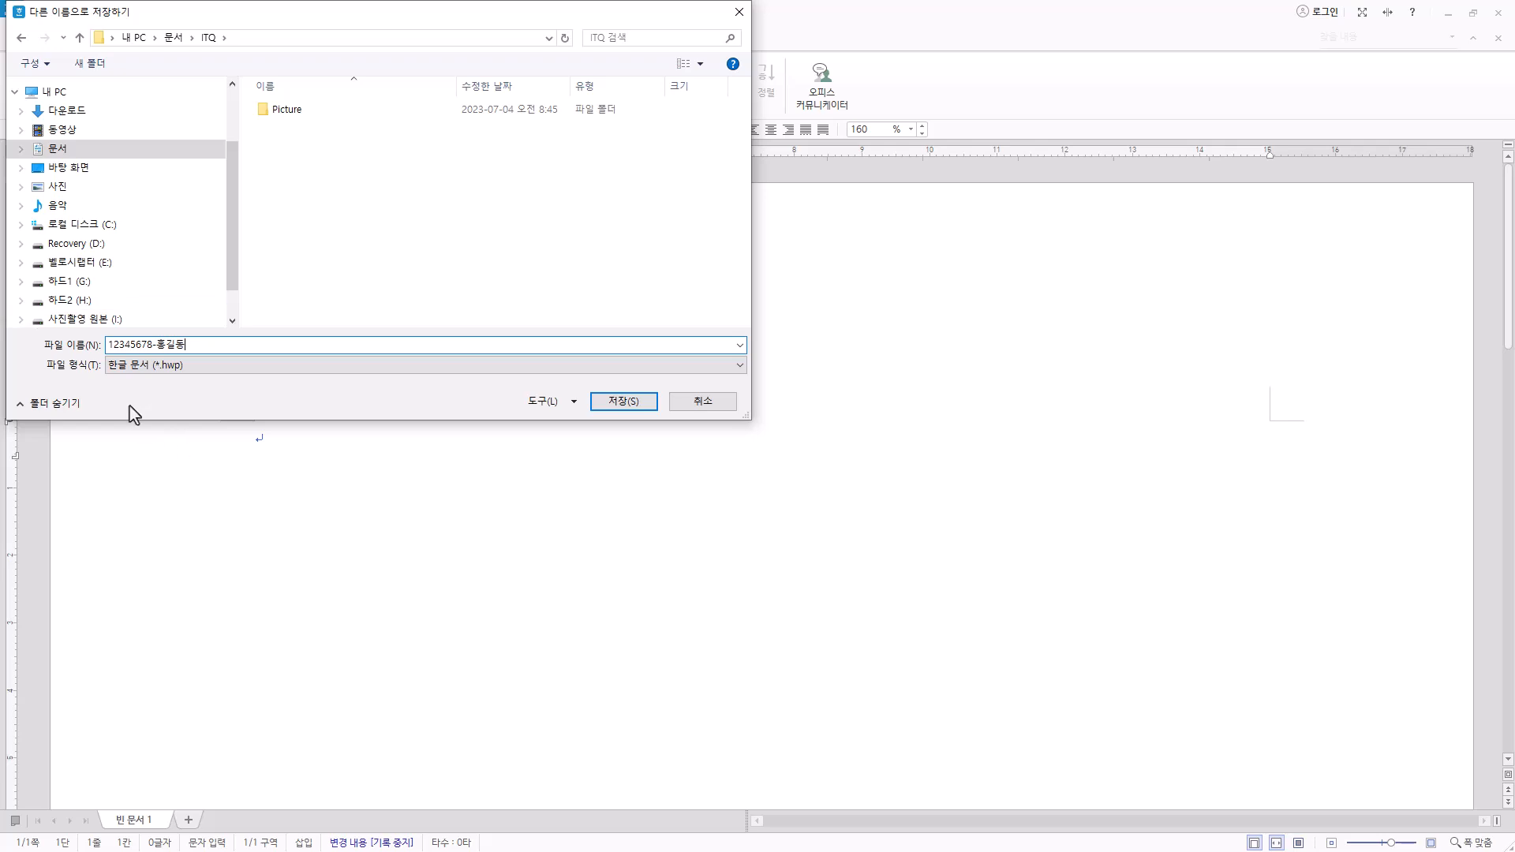
left_click_drag(150, 350, 34, 349)
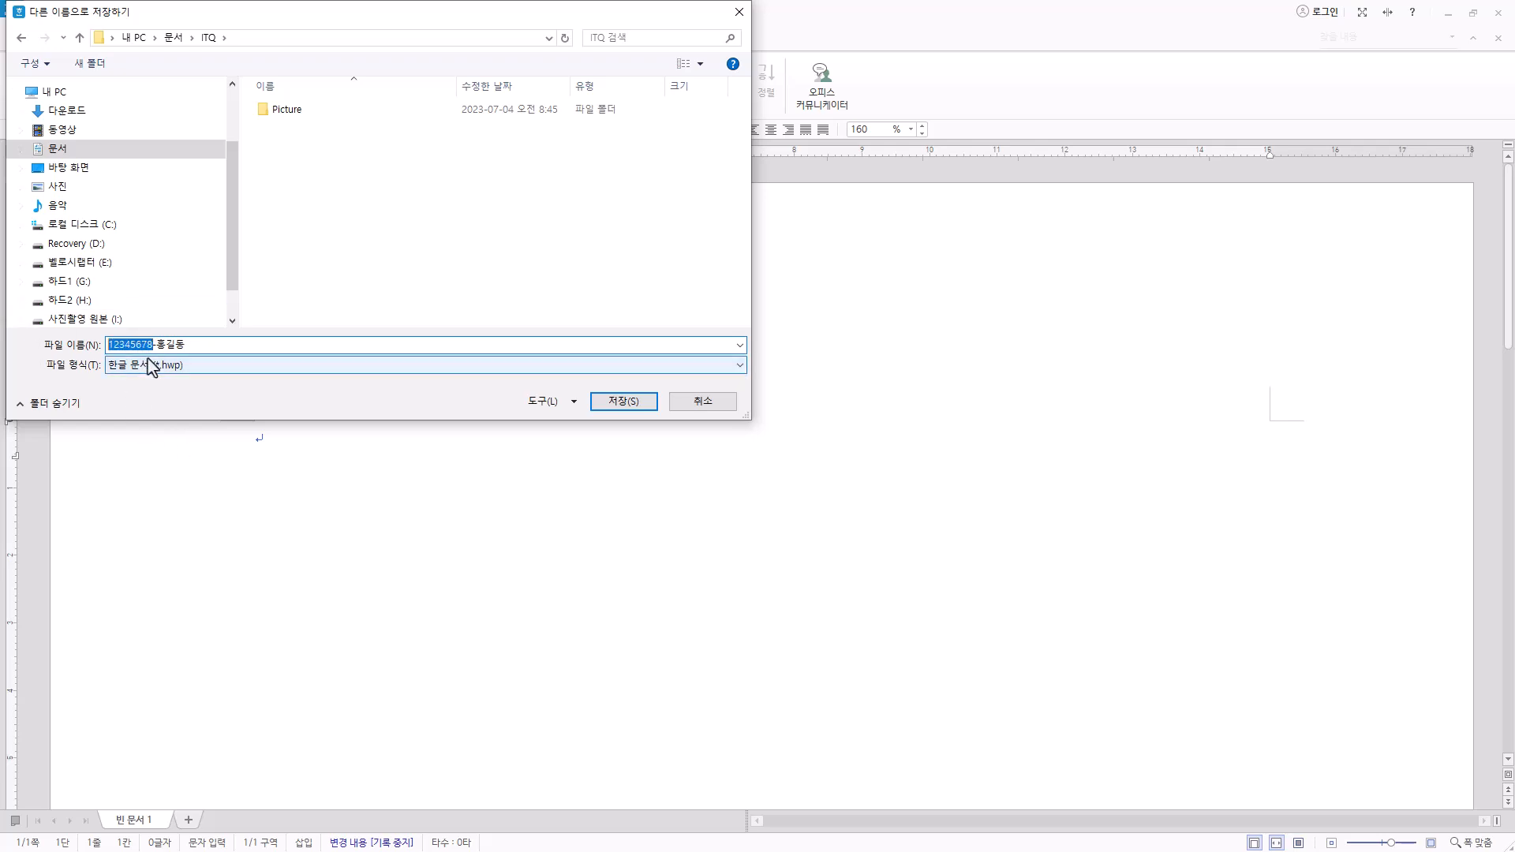
left_click(151, 349)
left_click_drag(151, 350, 57, 348)
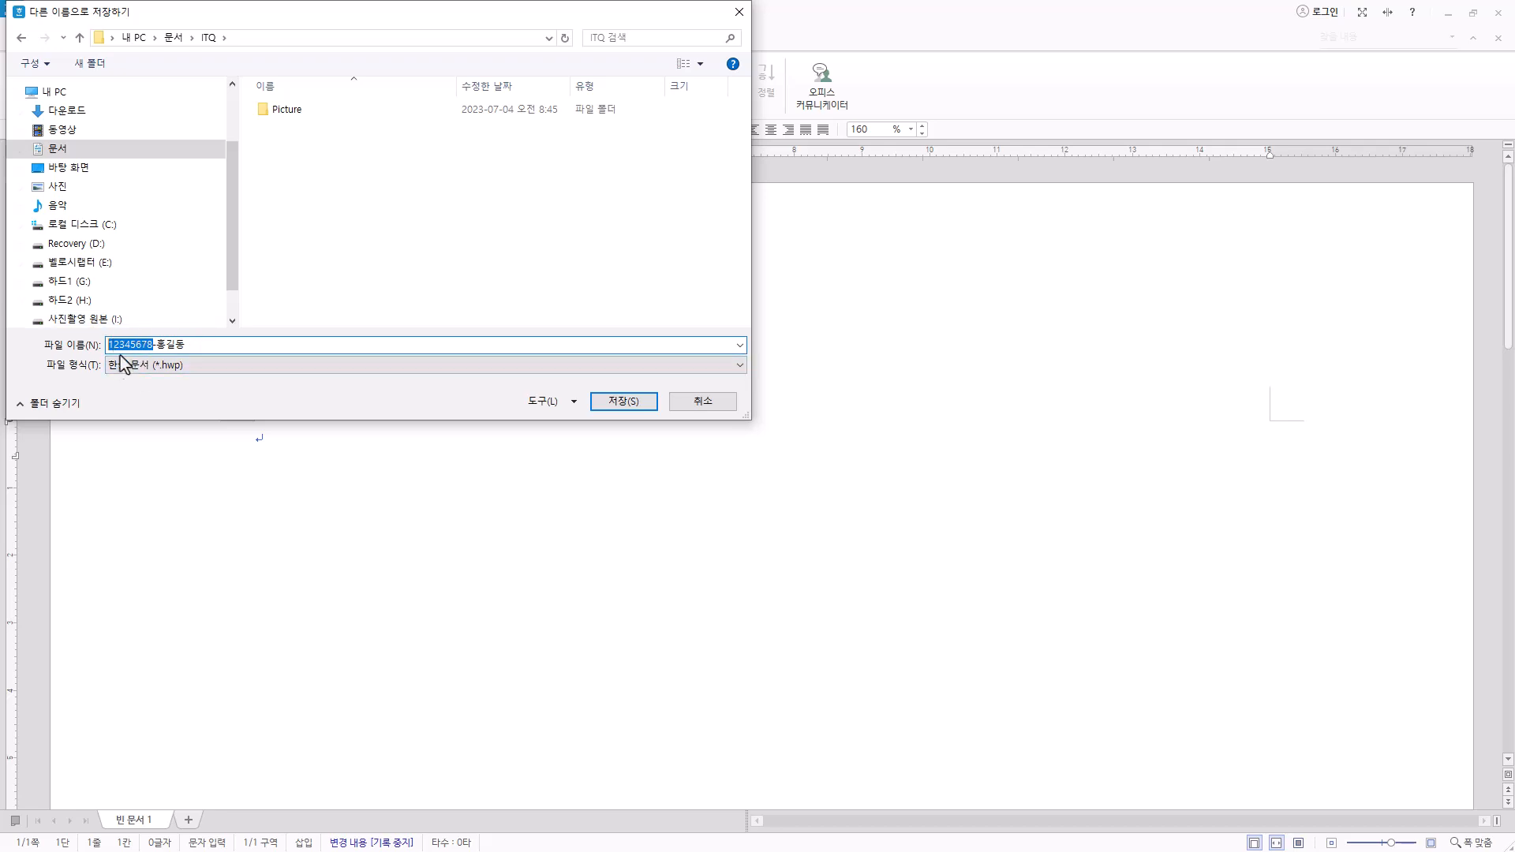
left_click(213, 344)
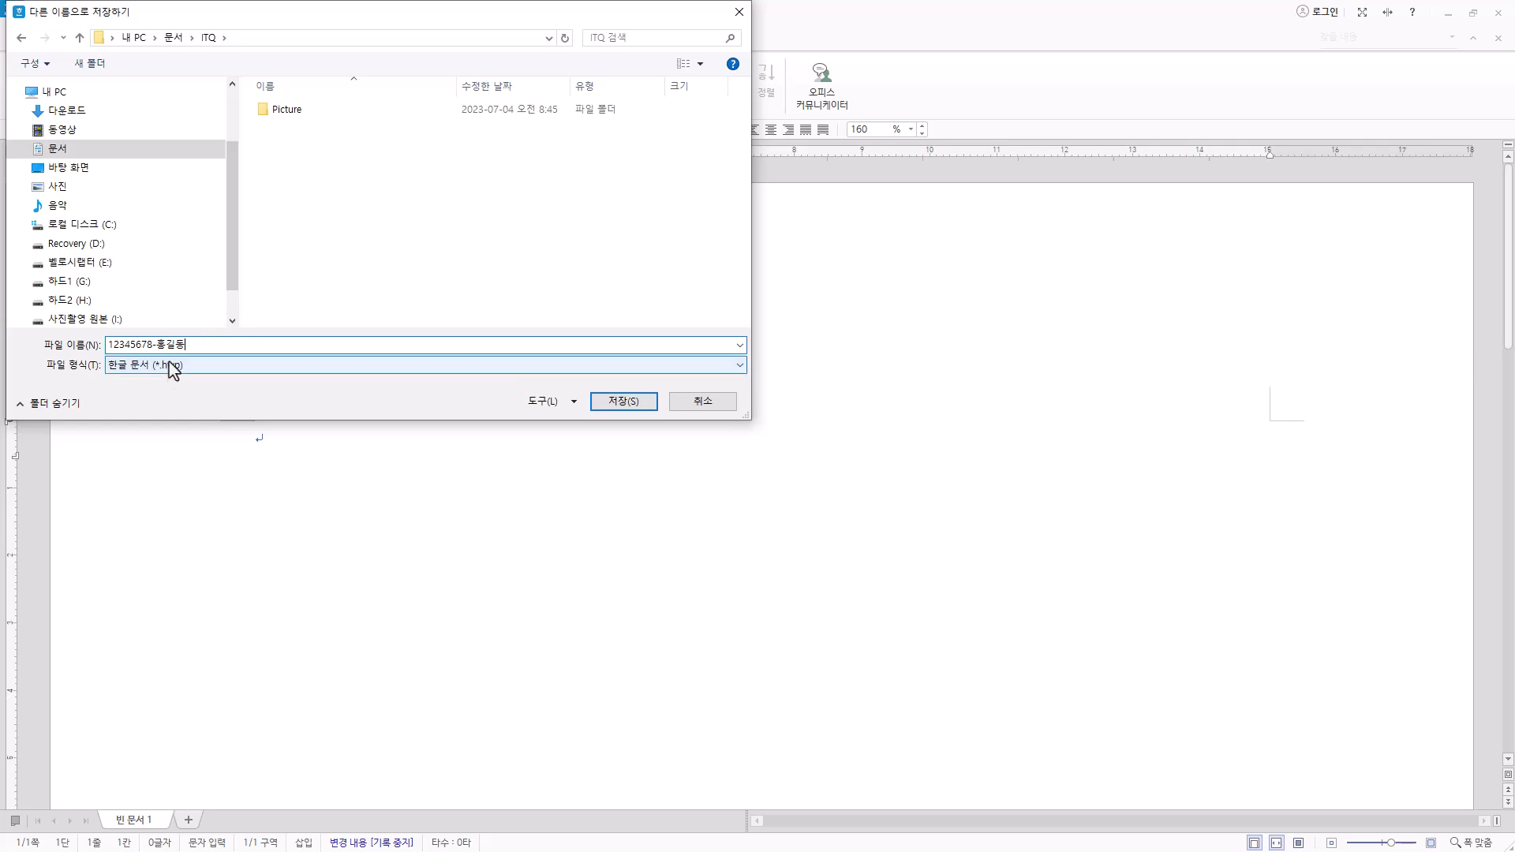
Step: Choose the 한글 표준 문서 (*.hwpx) file format, keep the file name without the extension, and save the document
left_click(224, 367)
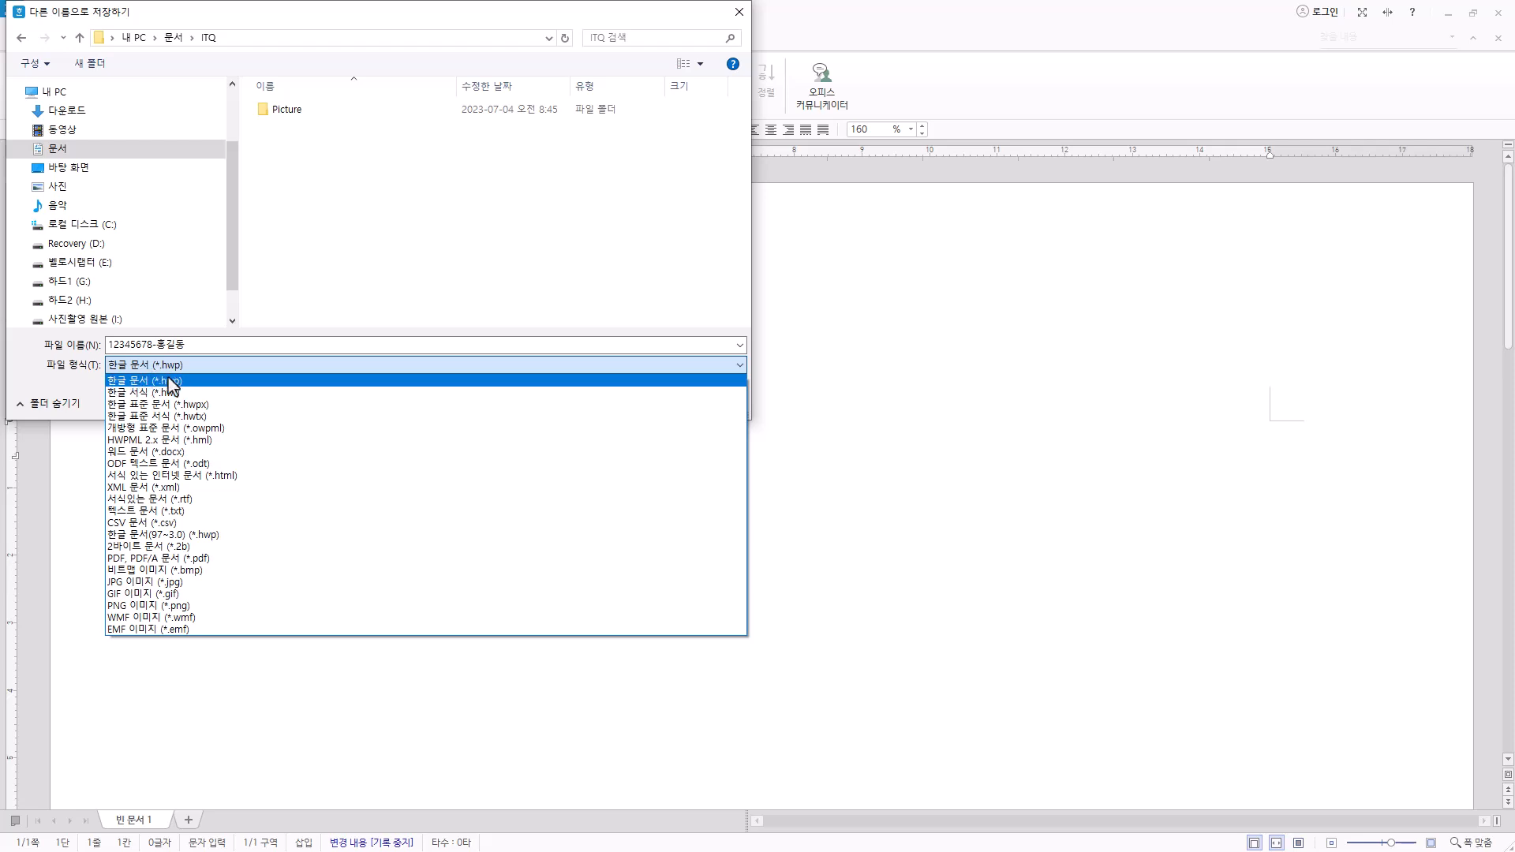
left_click(239, 405)
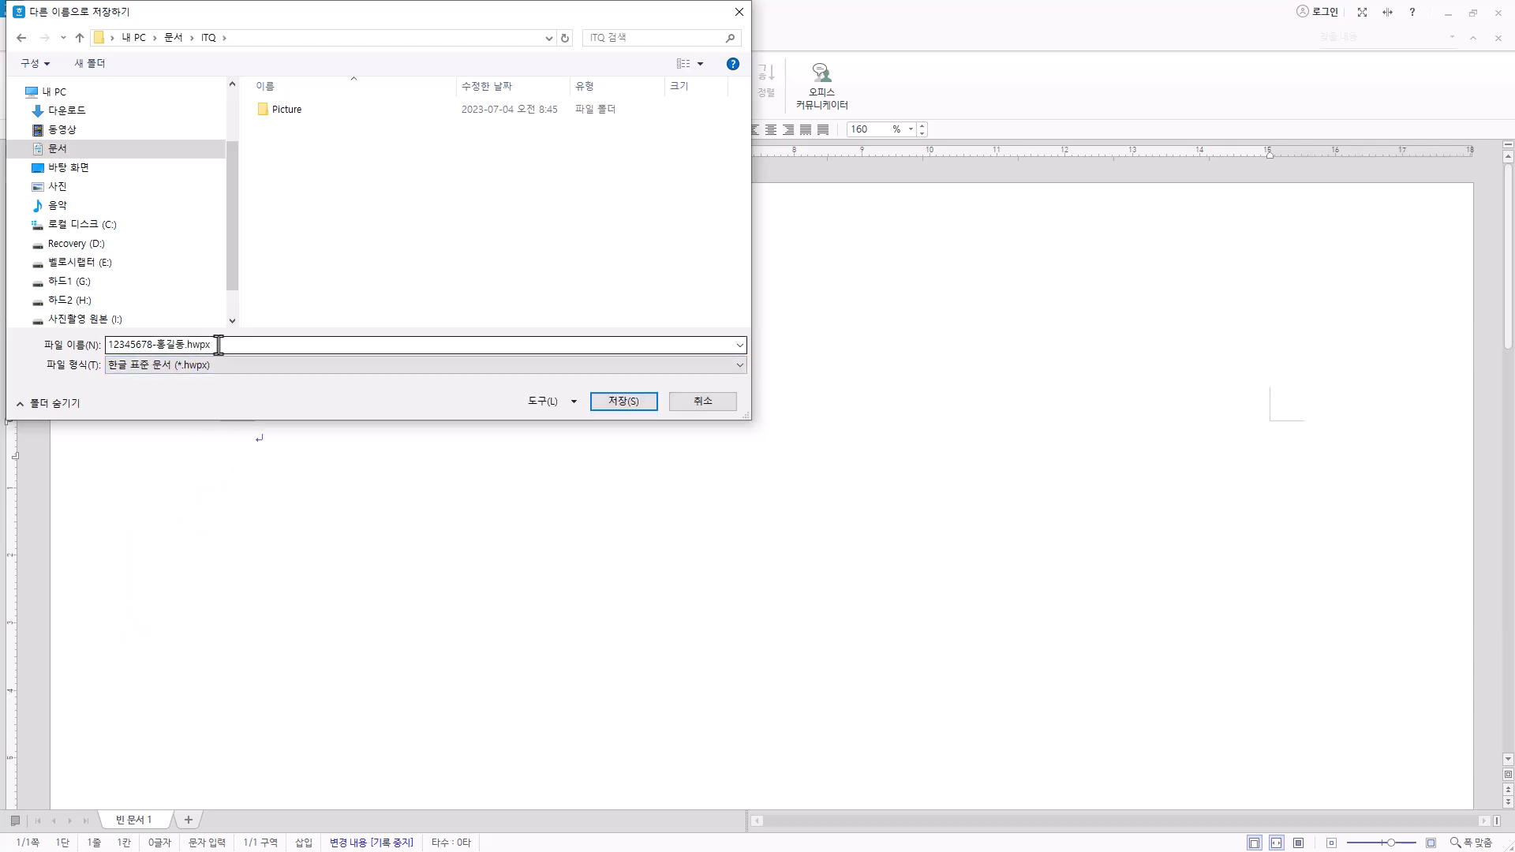
left_click(228, 347)
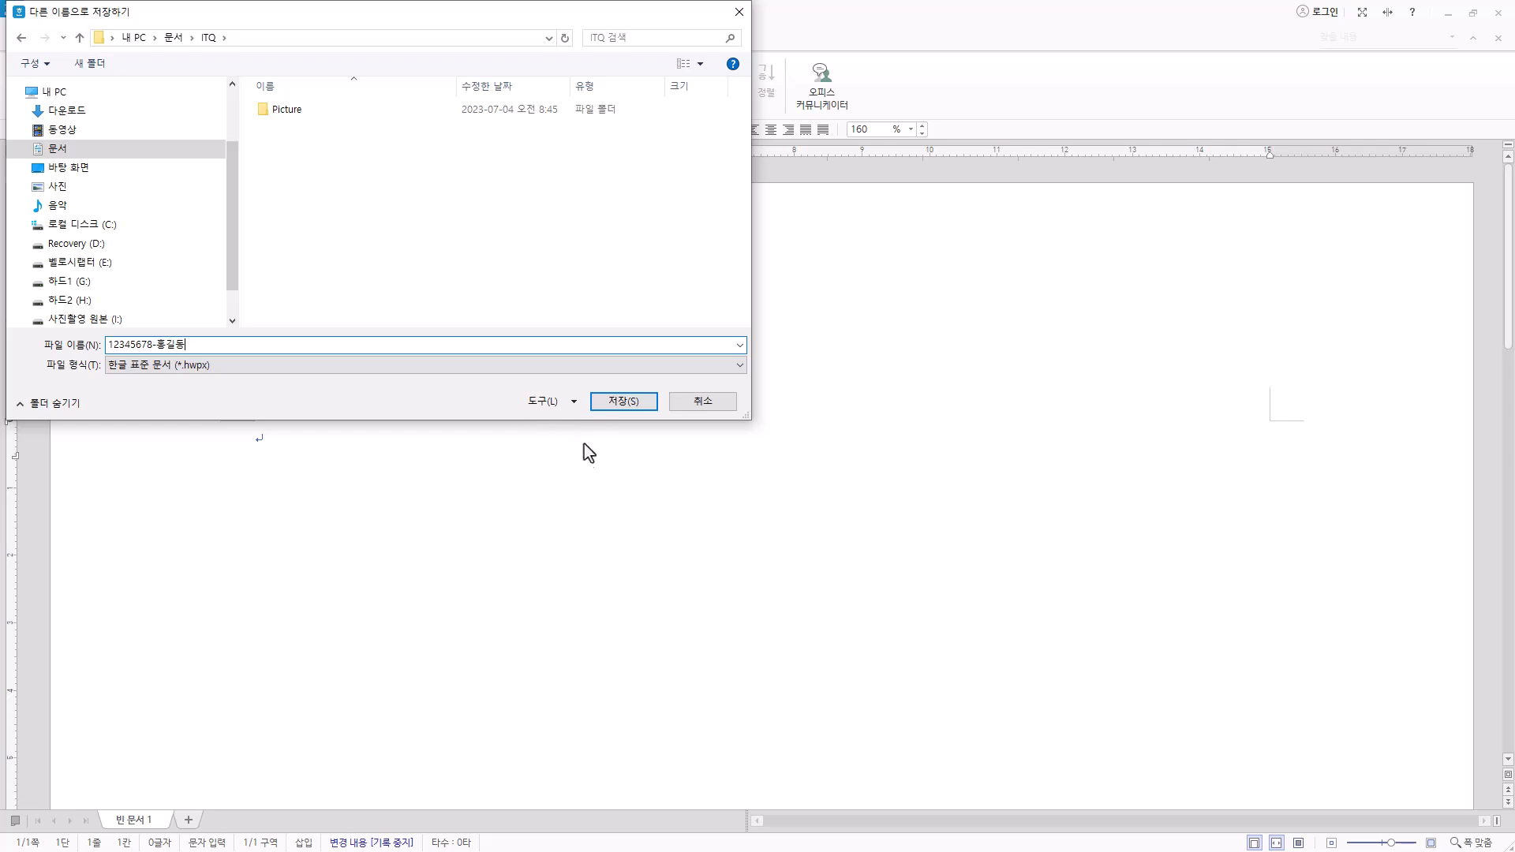
left_click(628, 412)
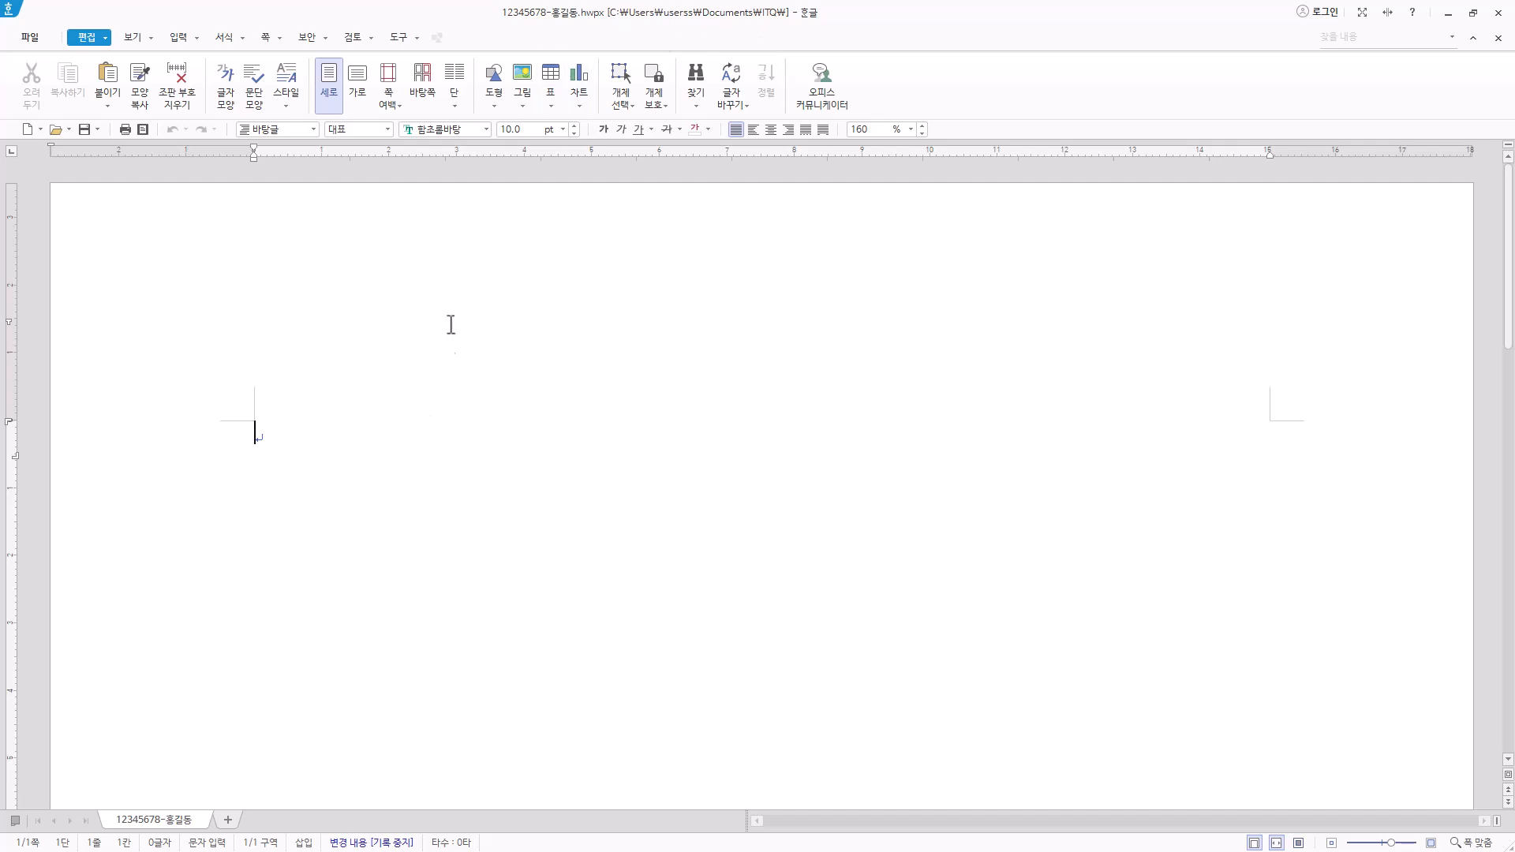
Step: Turn the page outline (쪽 윤곽) display off and on again
left_click(131, 41)
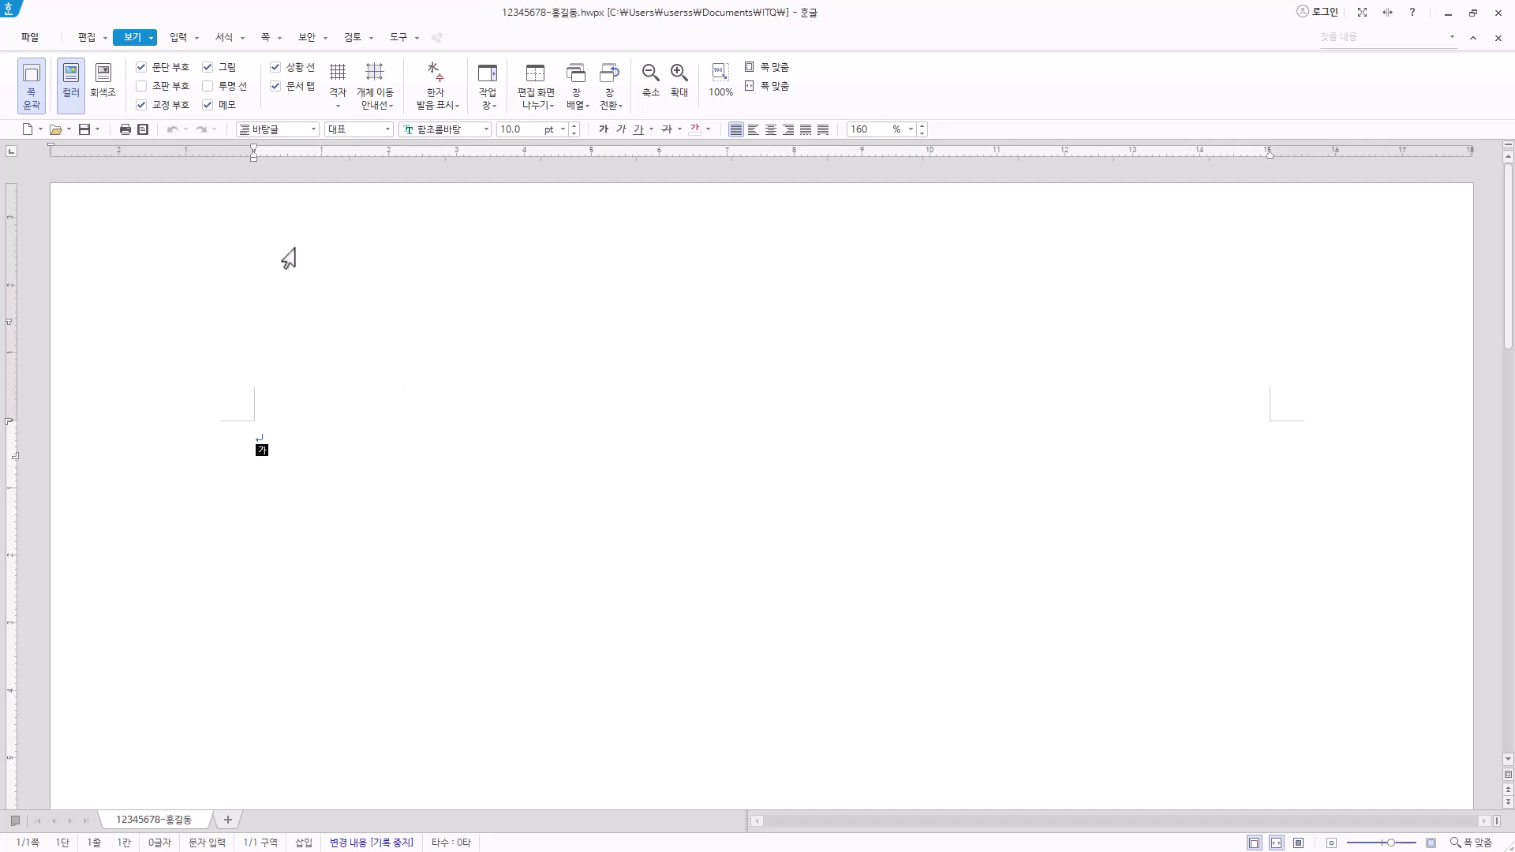
left_click(33, 101)
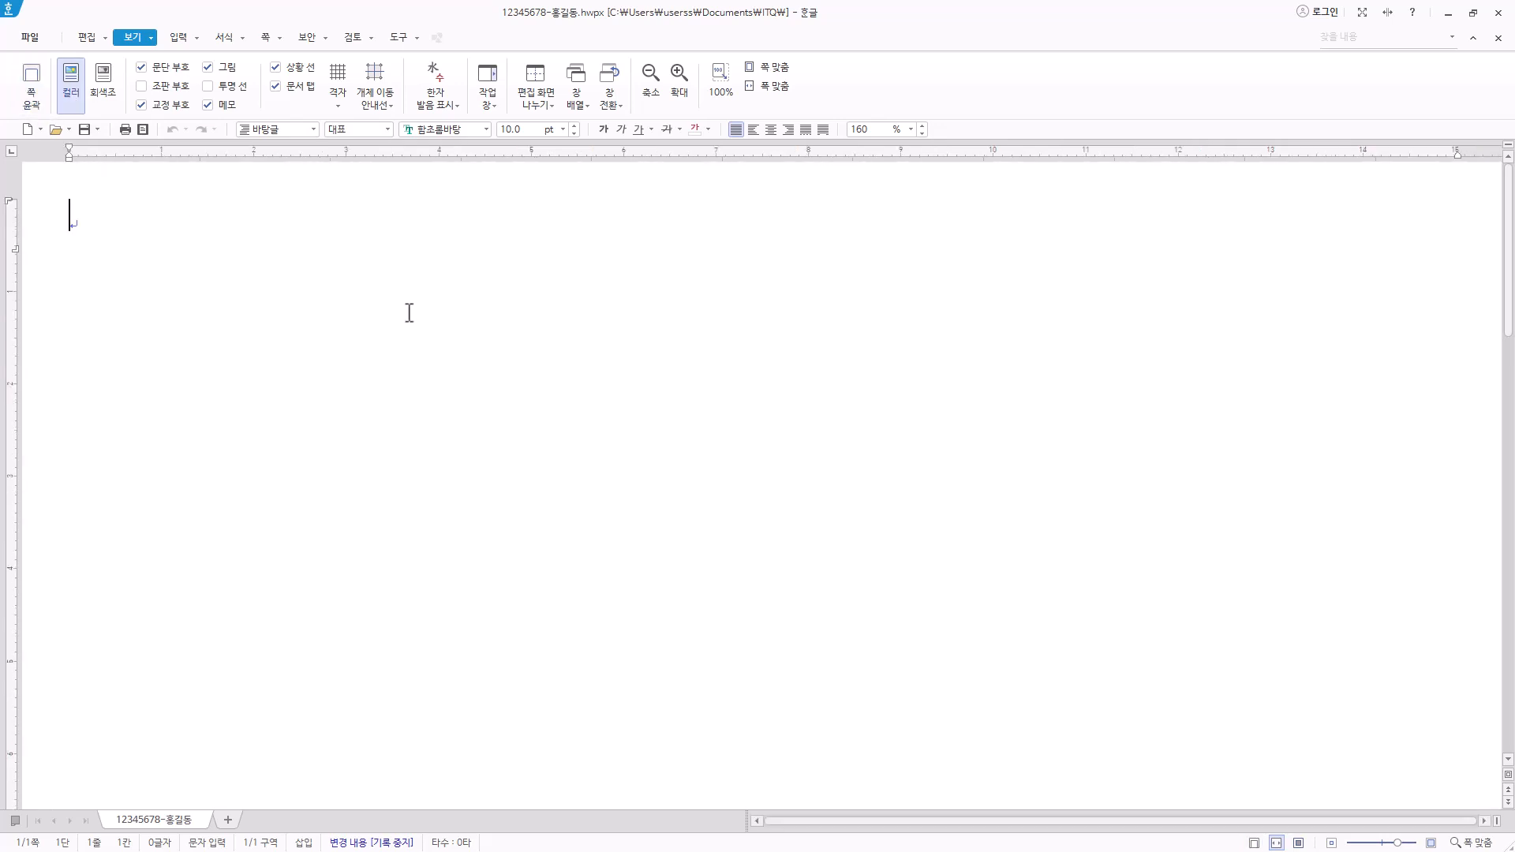
left_click(32, 99)
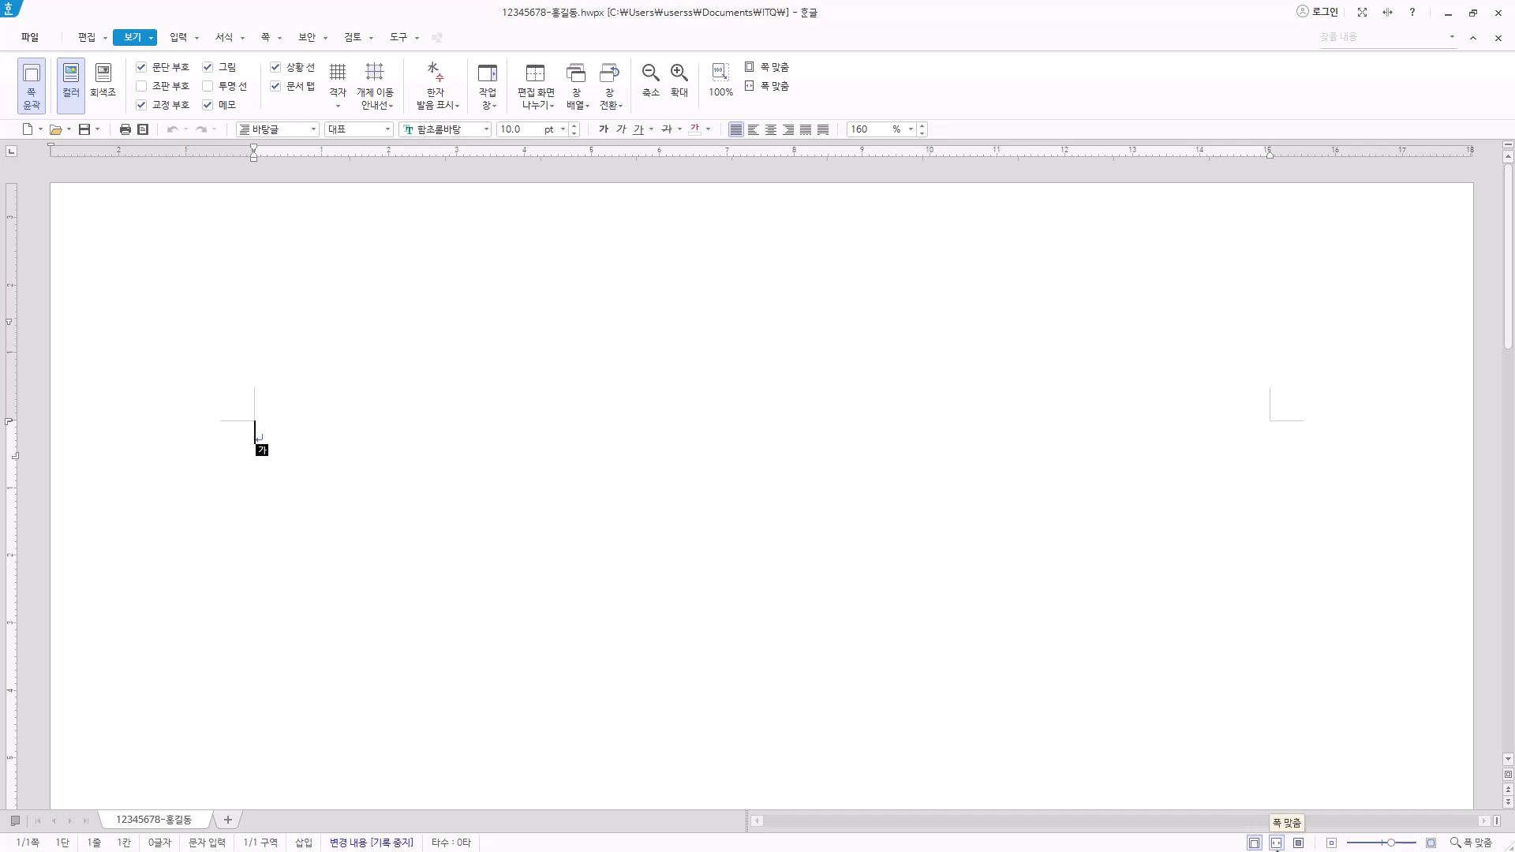
Step: Try several zoom levels on the blank page and restore the fit-to-width view
mouse_move(1395, 846)
left_mouse_down()
mouse_move(1368, 842)
mouse_move(1384, 842)
left_mouse_up()
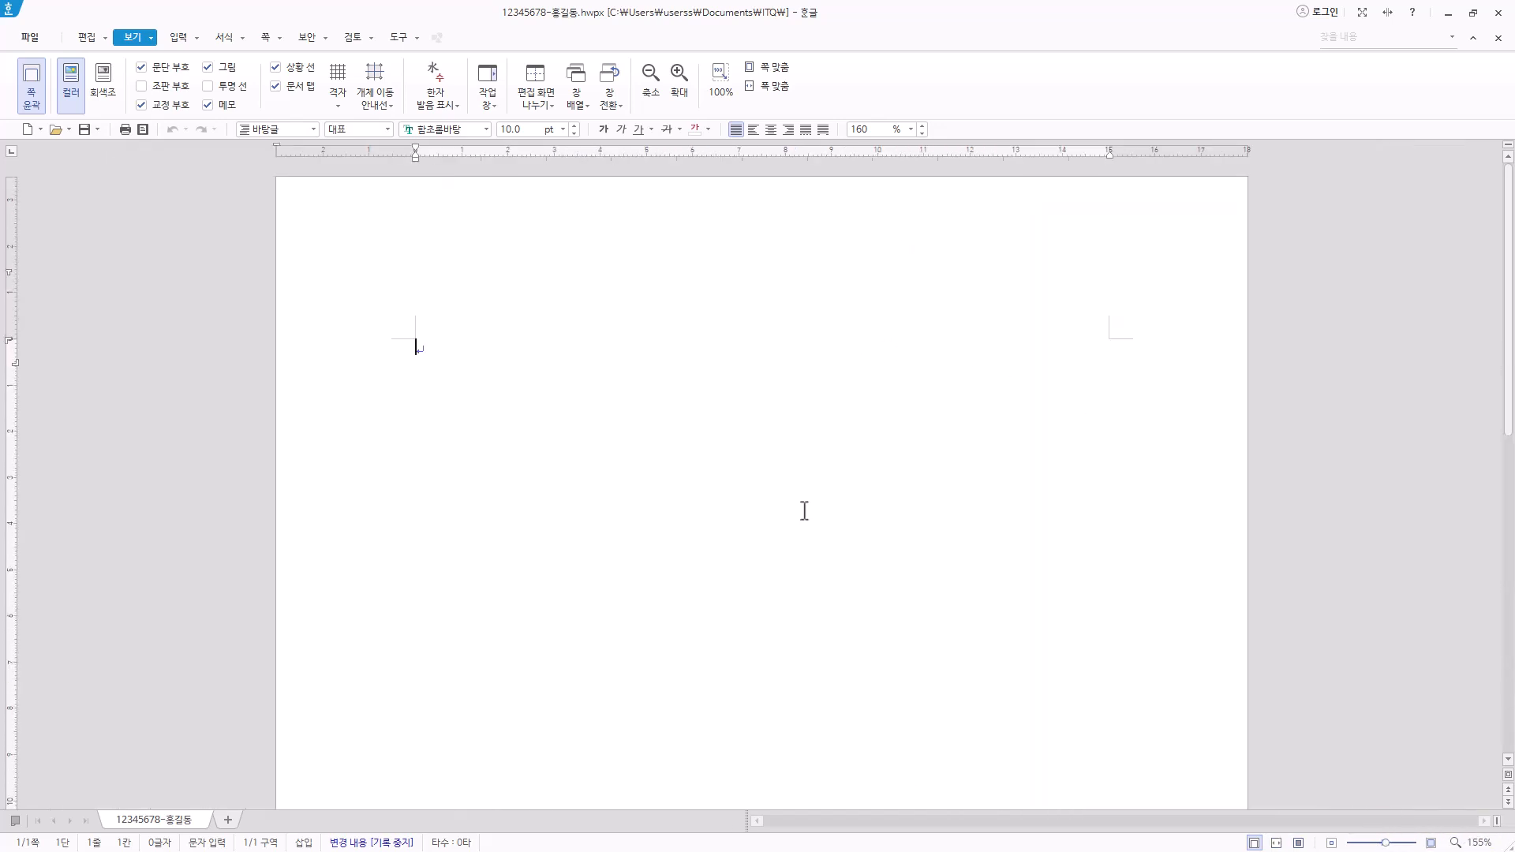
left_click(789, 89)
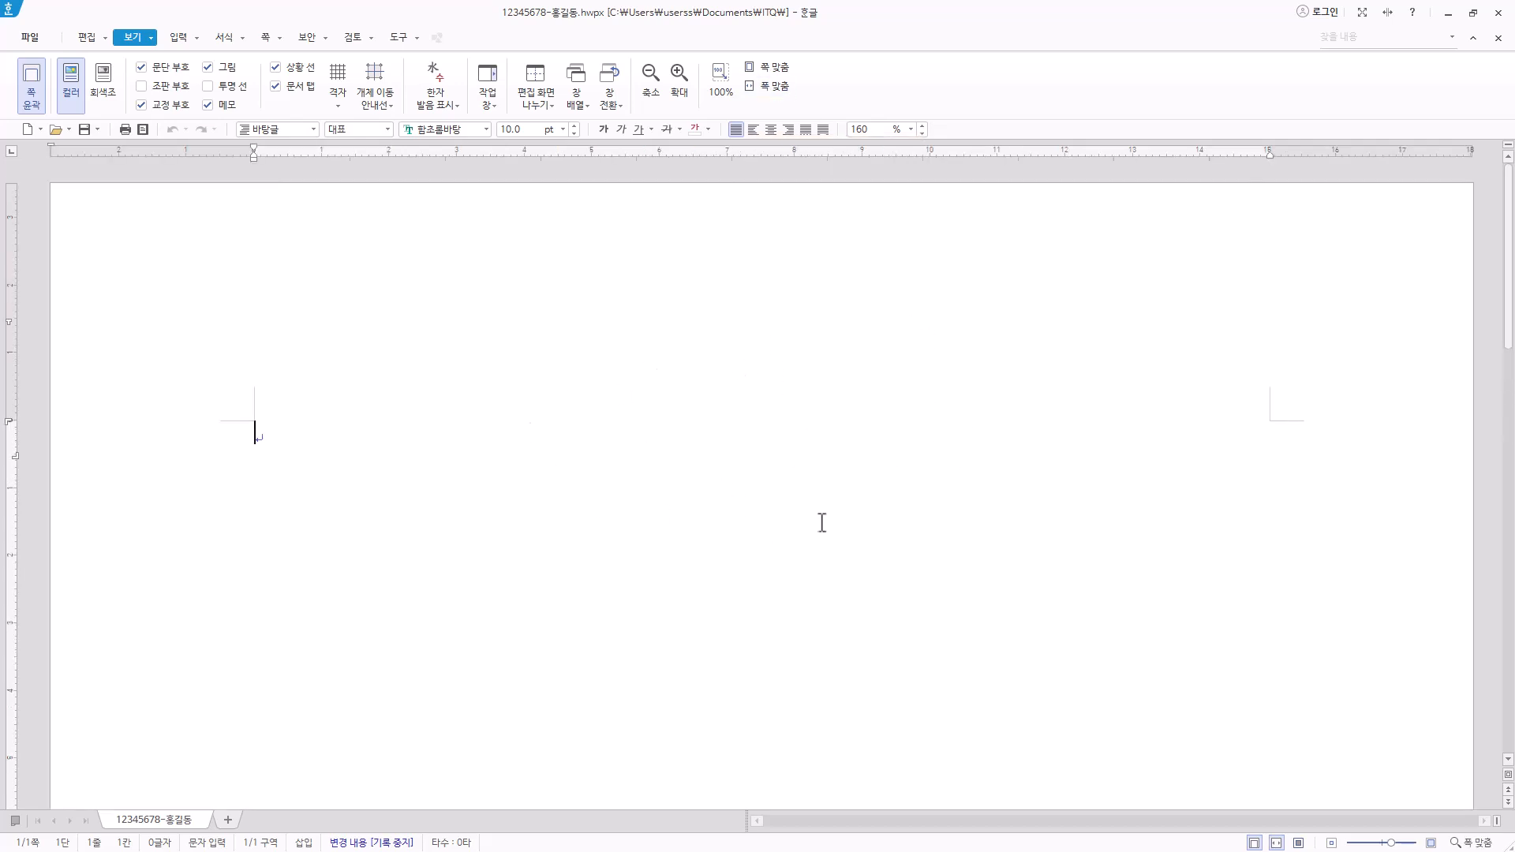
left_click(742, 470)
scroll(709, 606, "down", 3)
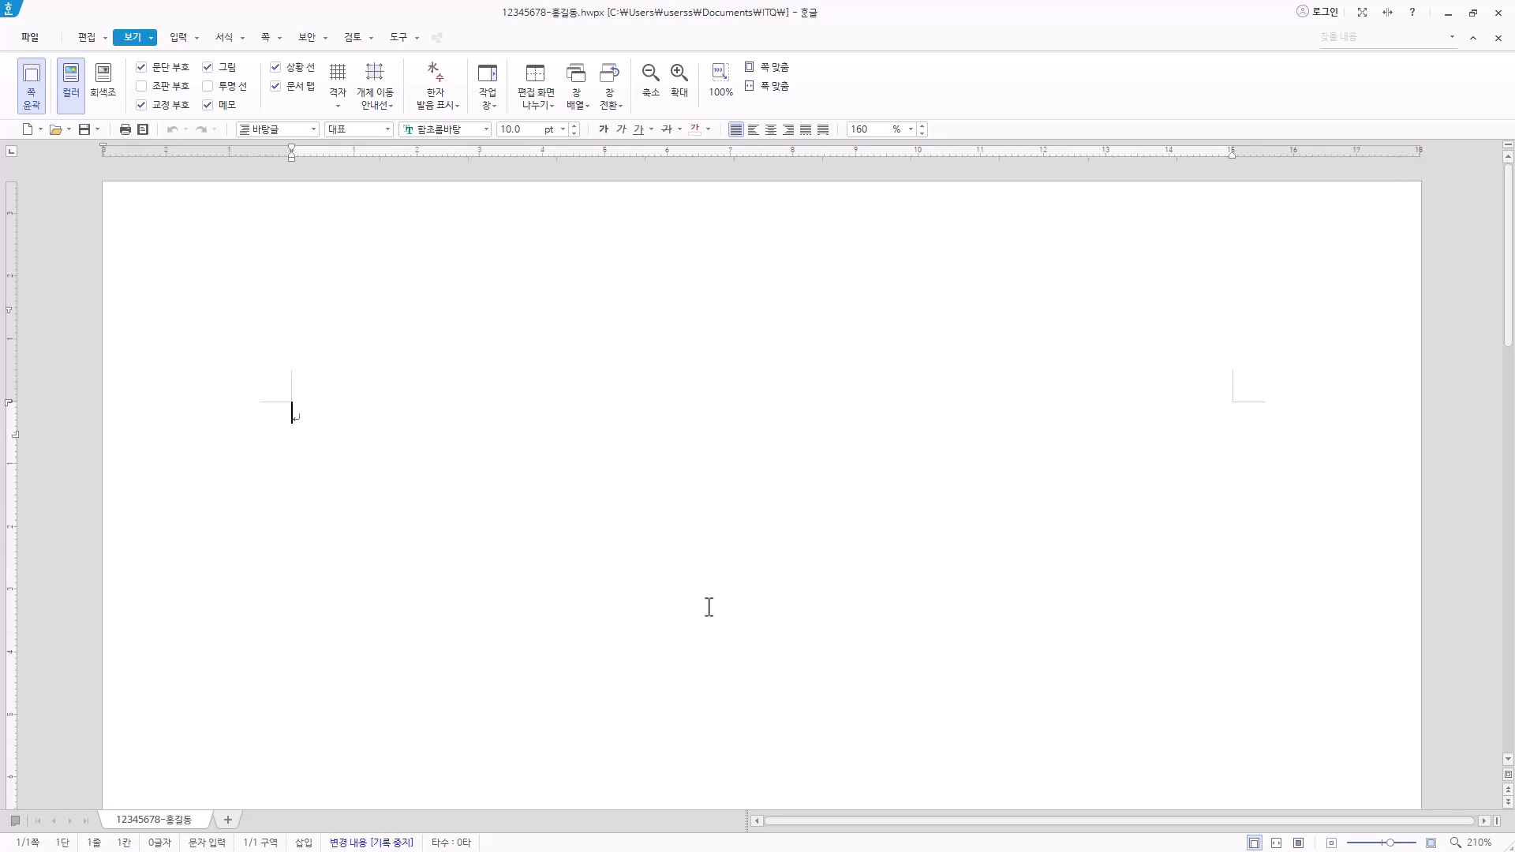
scroll(708, 604, "up", 8)
scroll(709, 604, "down", 13)
scroll(706, 602, "up", 6)
scroll(707, 602, "up", 1)
left_click(767, 86)
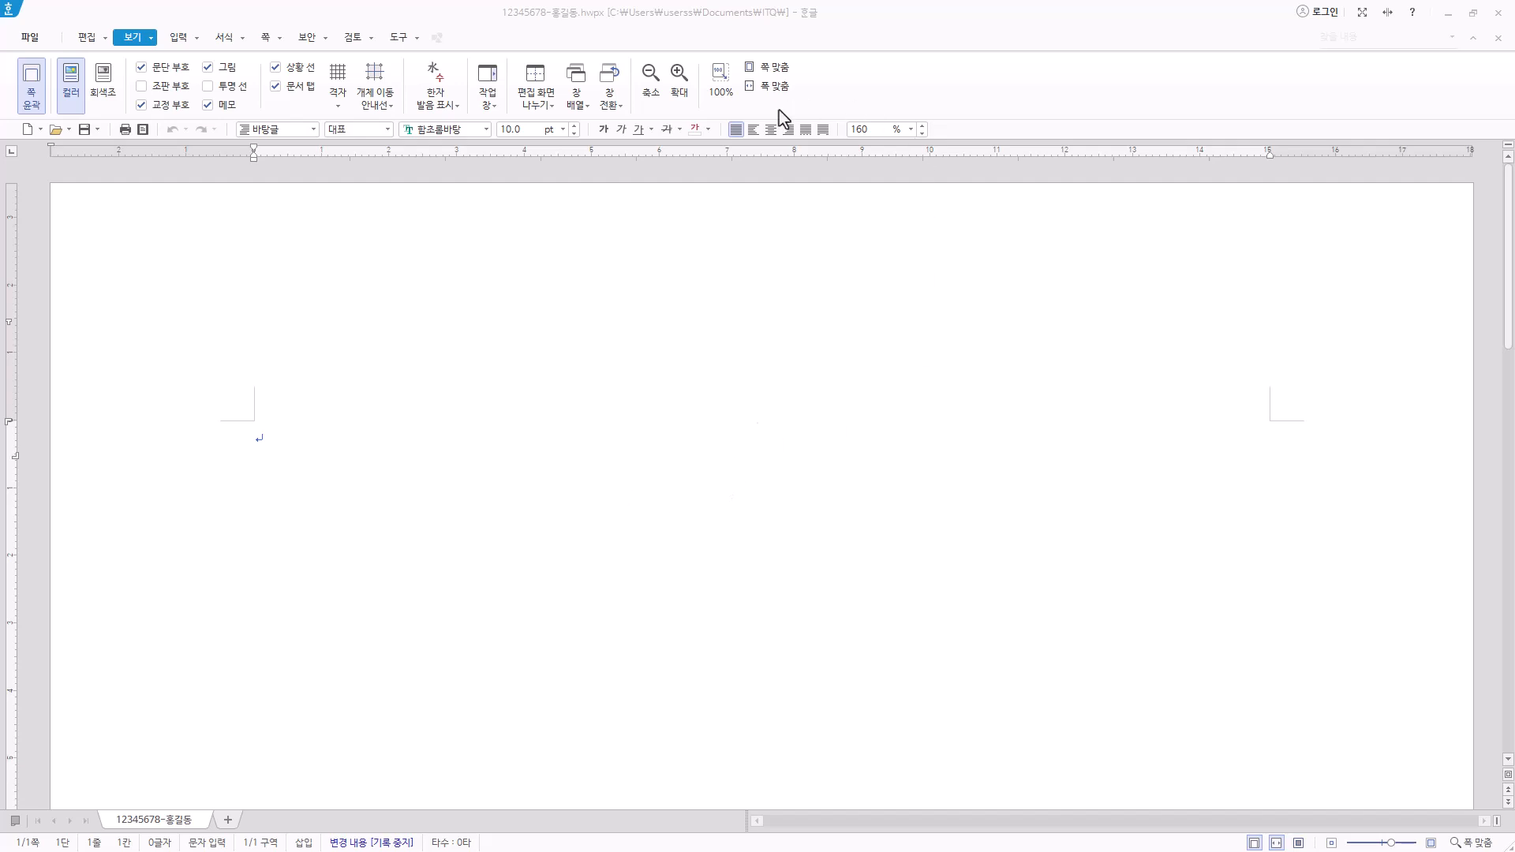
Step: Set the paragraph line spacing to 160%
left_click(911, 131)
left_click(897, 173)
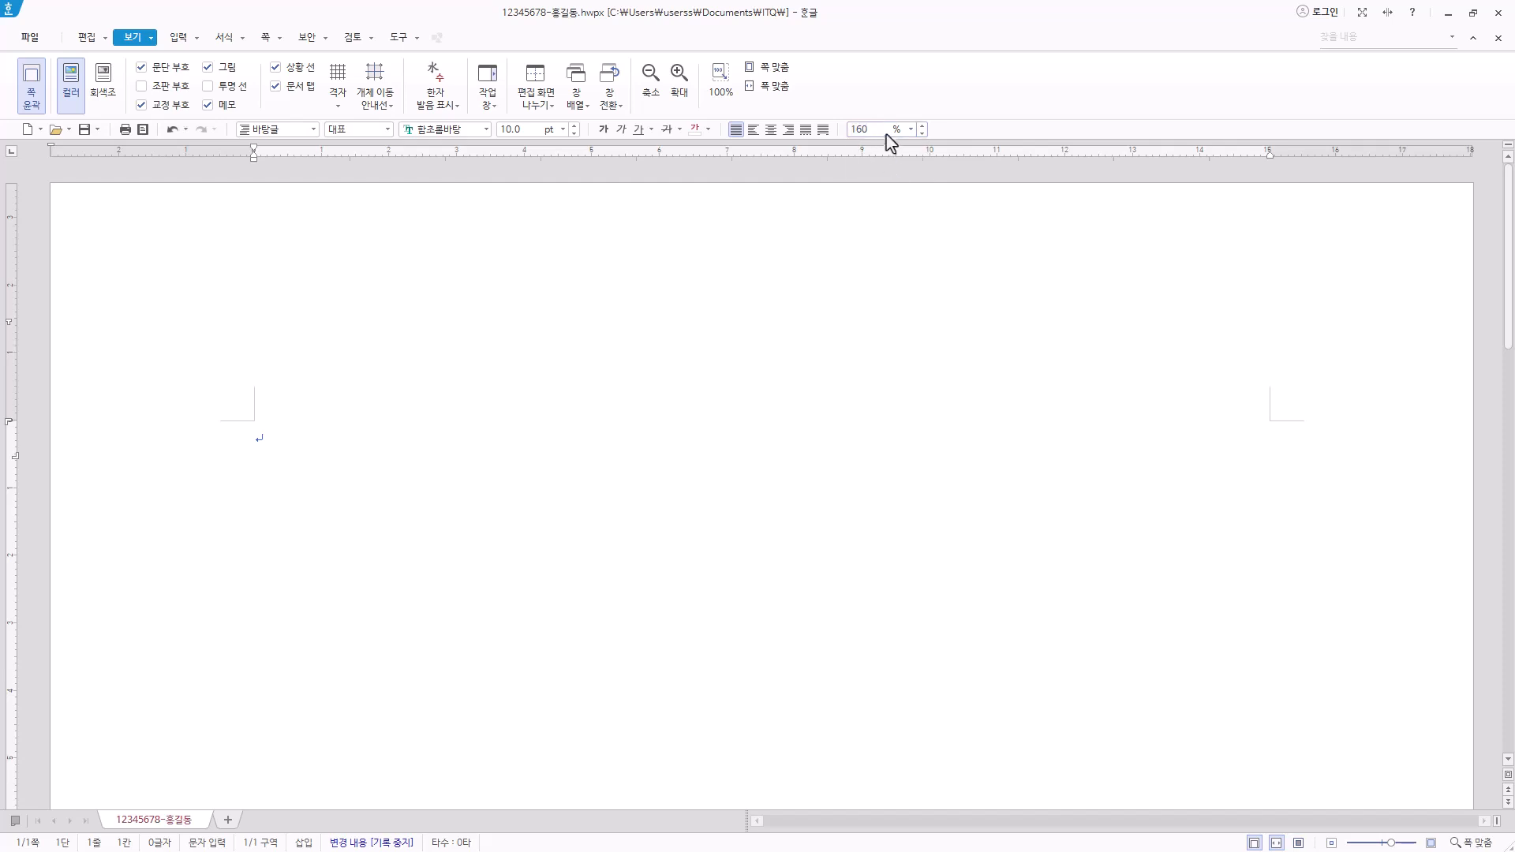
Step: Open the page setup and set the left and right margins to 11 mm each
key("Hangul")
key("F7")
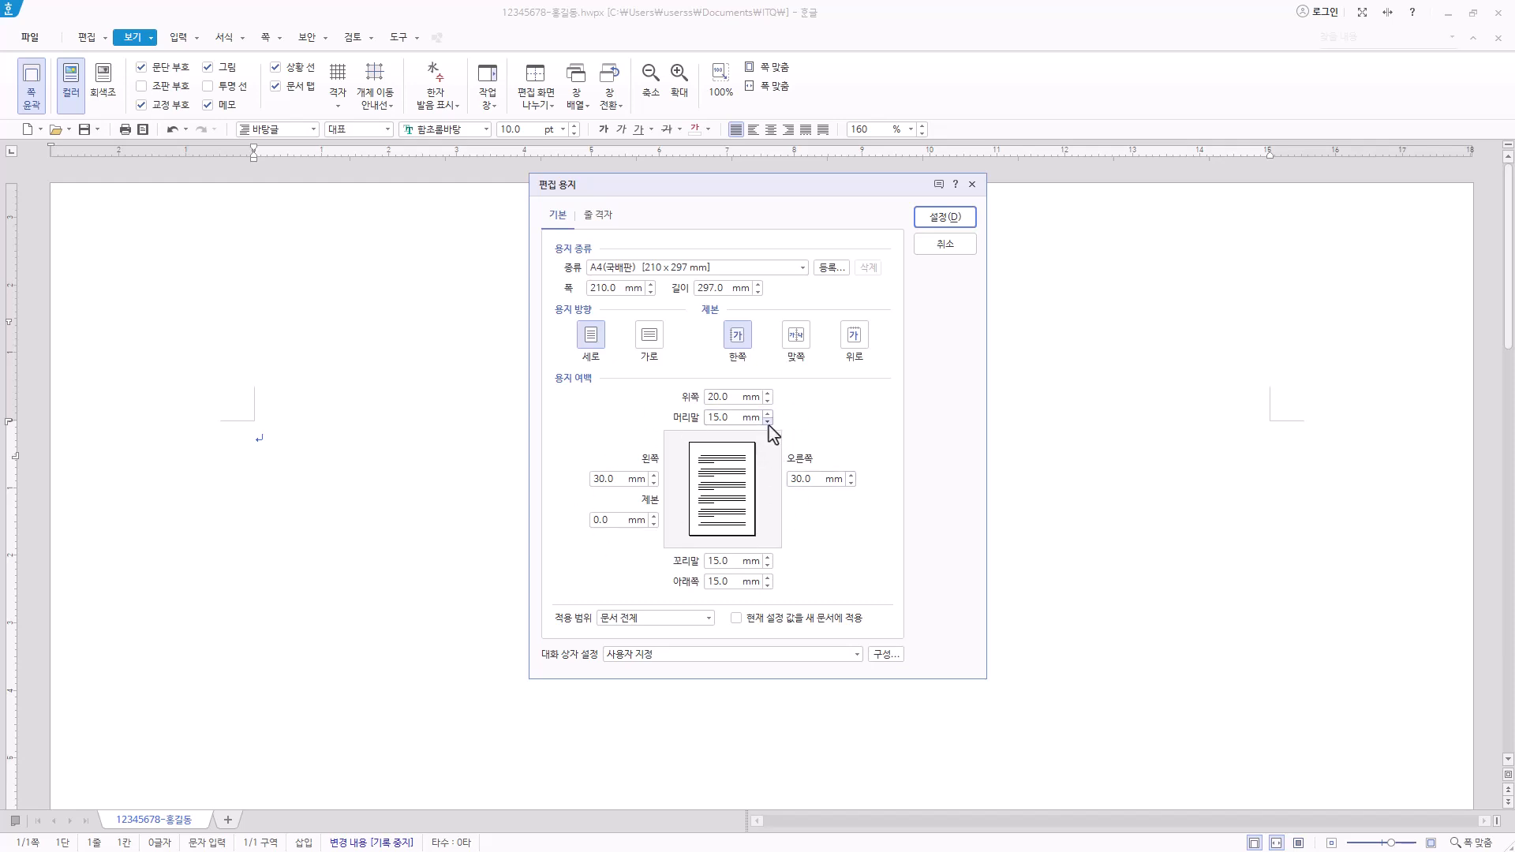
left_click(619, 479)
type("11")
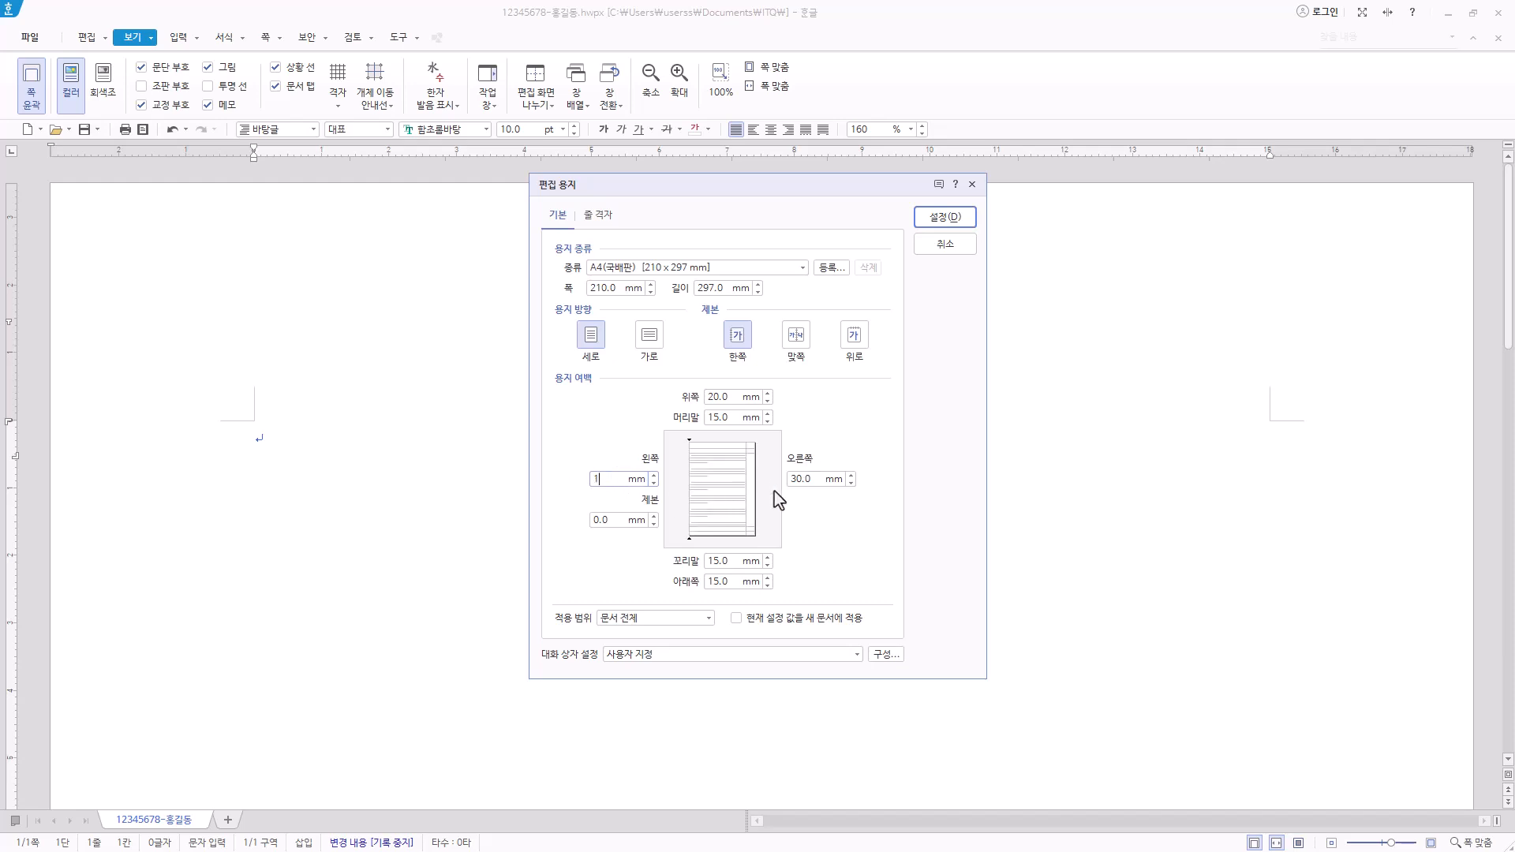
left_click(812, 479)
type("11")
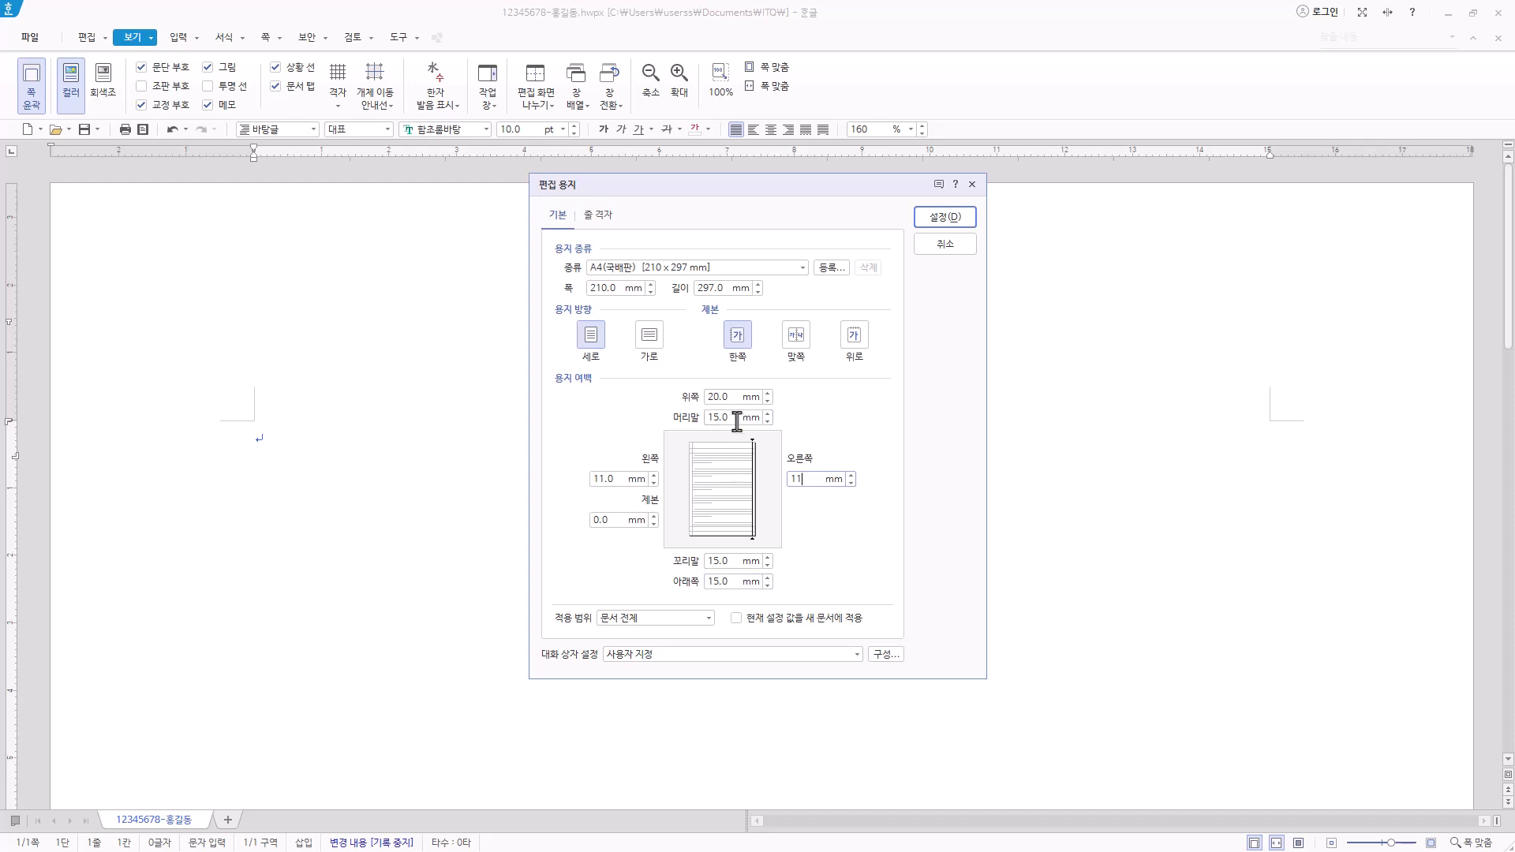
Step: Set the top, header, footer and bottom margins to 10 mm each and apply the page setup
left_click(727, 398)
type("10")
key("Tab")
type("10")
left_click(735, 561)
type("10")
key("Tab")
type("10")
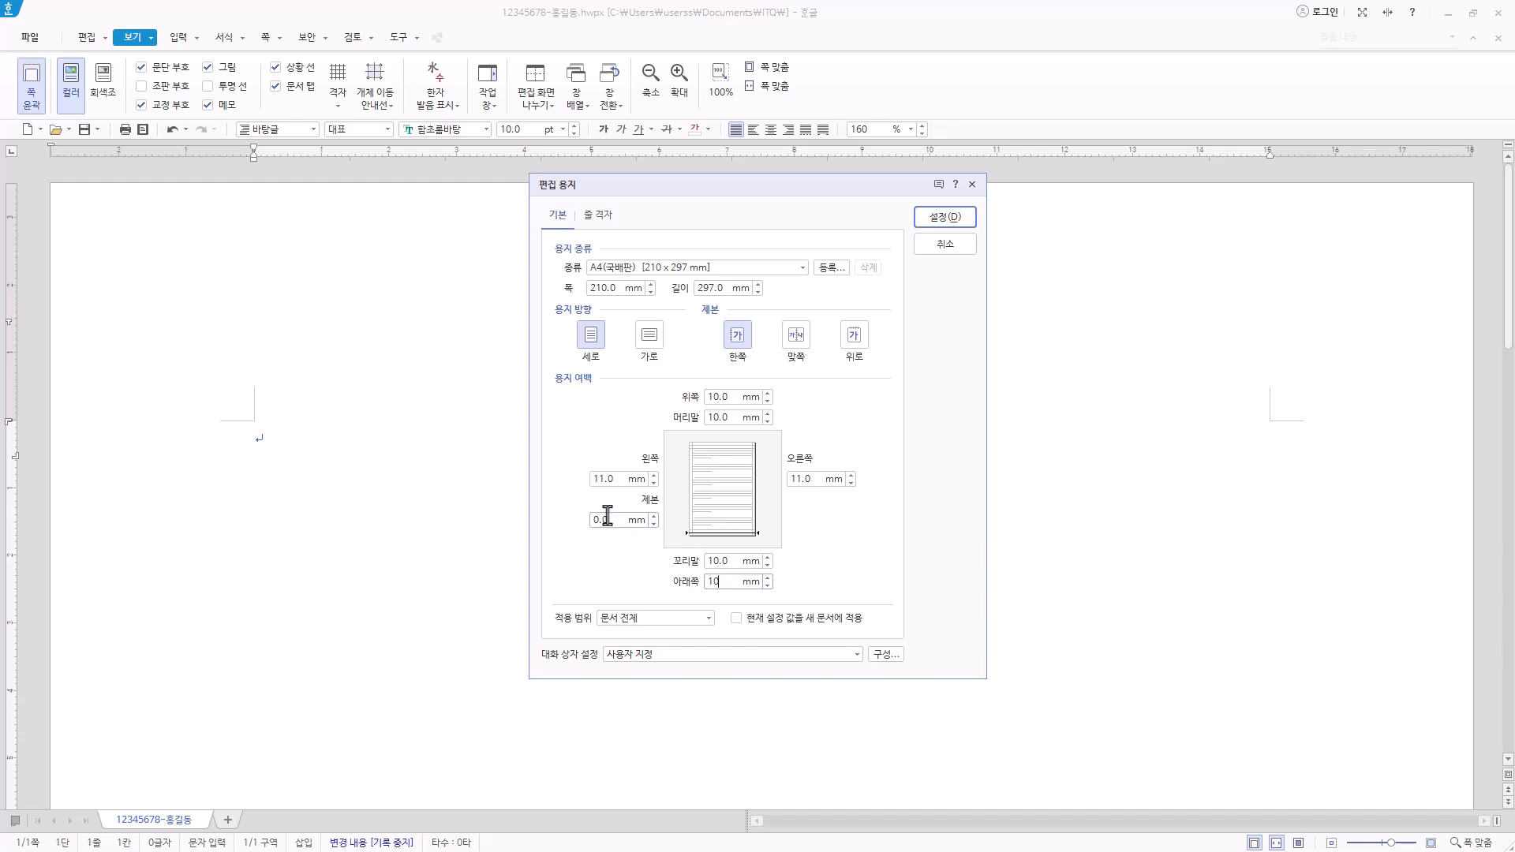
left_click(958, 222)
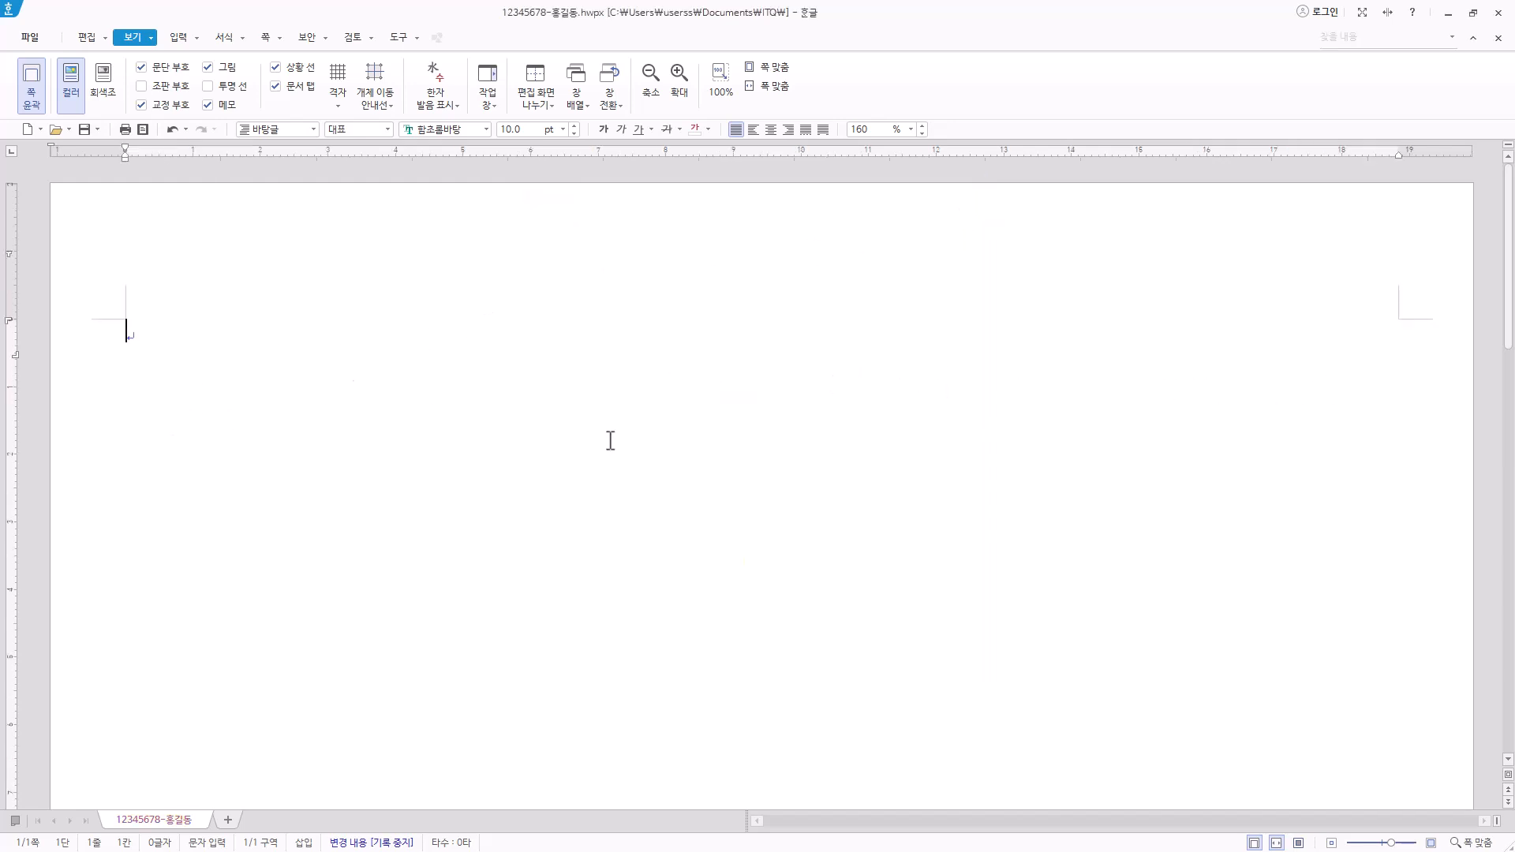
Step: Enter the question numbers "1." and "2." on the first page, with three blank lines after 1. and four line breaks after 2
key("Hangul")
type("1.")
key("Return")
key("Return")
key("Return")
key("Return")
type("2.")
key("Return")
key("Return")
key("Return")
key("Return")
Step: Insert a section break after question 2 to start a new section on the second page
left_click(268, 38)
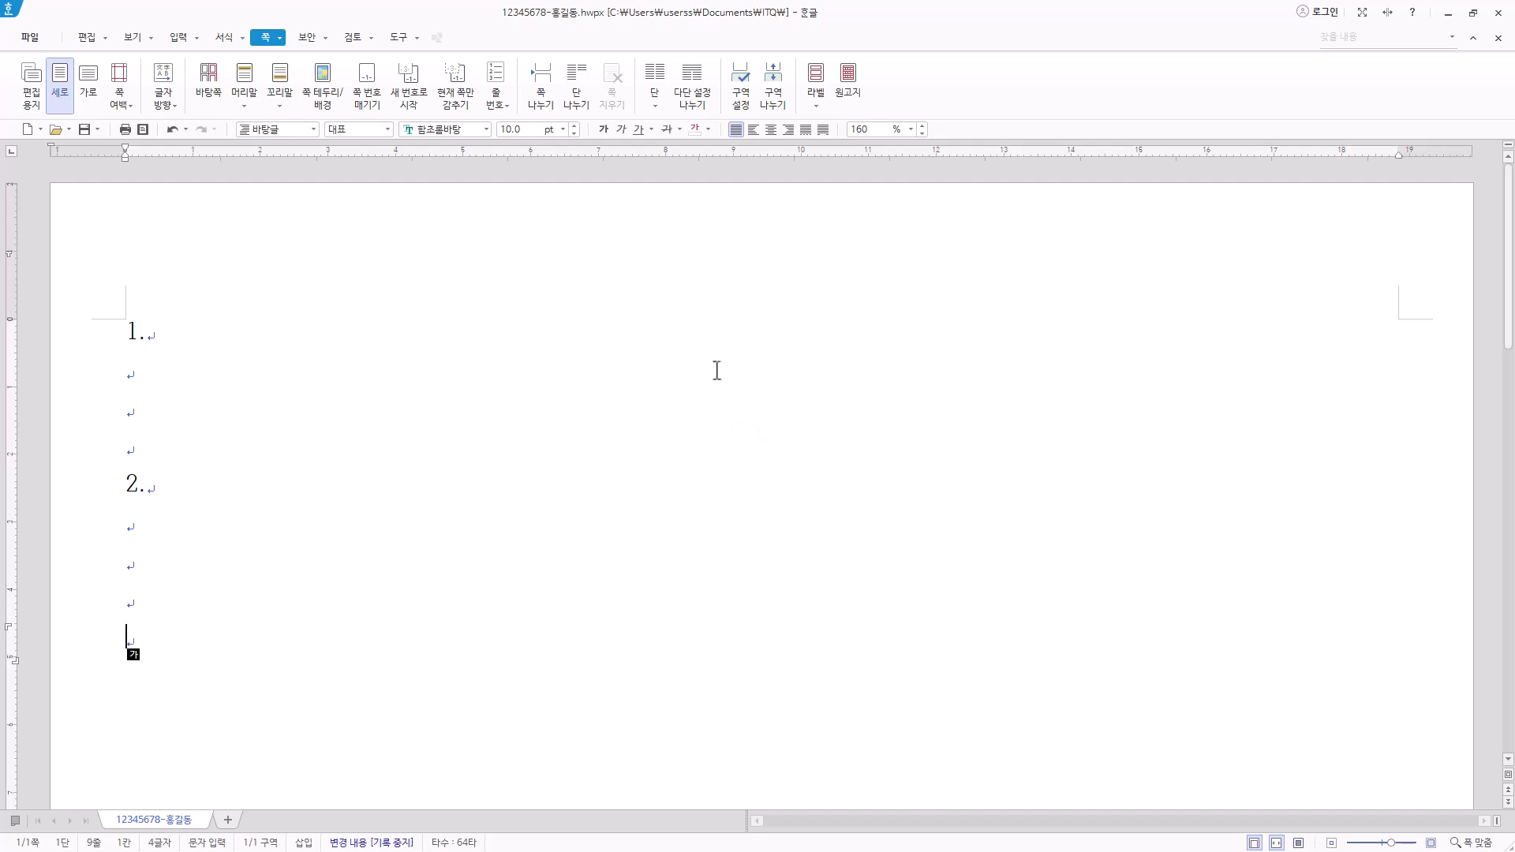
left_click(775, 93)
scroll(424, 659, "down", 3)
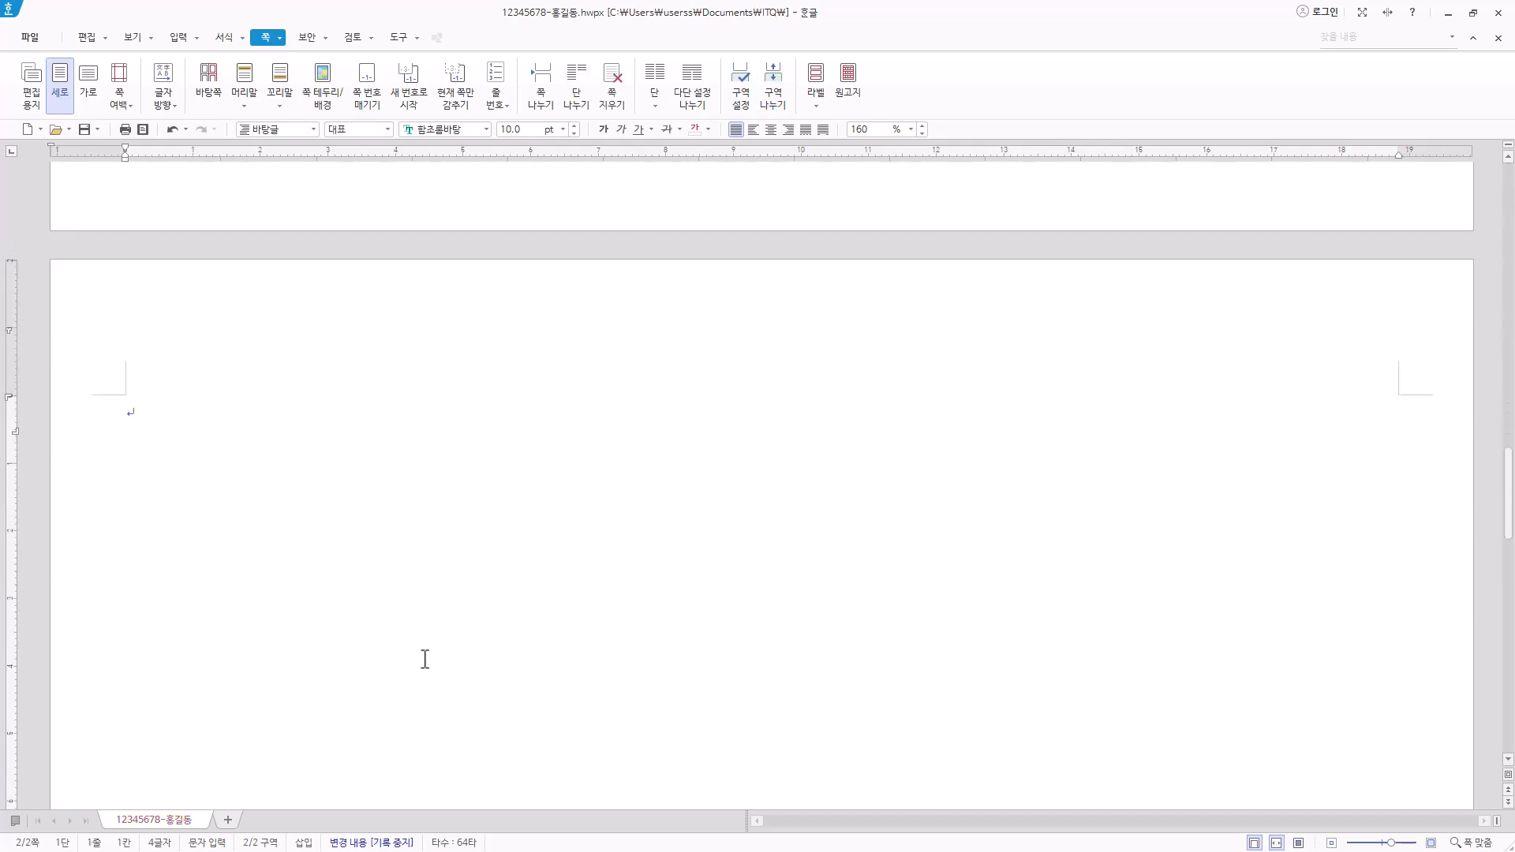
scroll(424, 660, "up", 1)
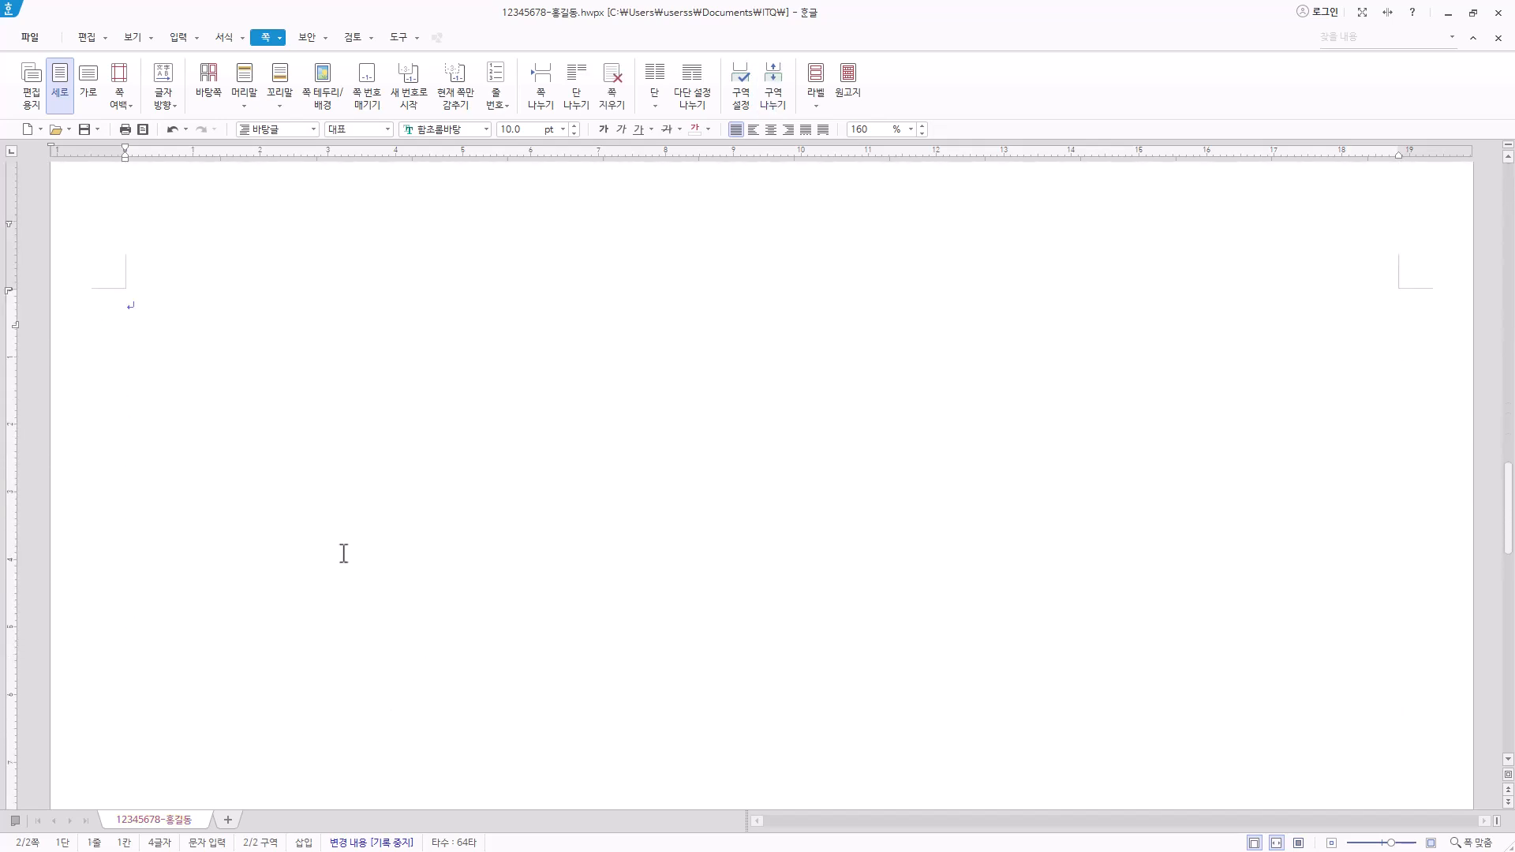
Step: Enter the question numbers "3." and "4." on the second page, following each with four line breaks
type("3.")
key("Return")
key("Return")
key("Return")
key("Return")
type("4.")
key("Return")
key("Return")
key("Return")
key("Return")
Step: Insert a section break after question 4 and enter the title "동기를 일으키는 관광자원" on the third page
left_click(777, 107)
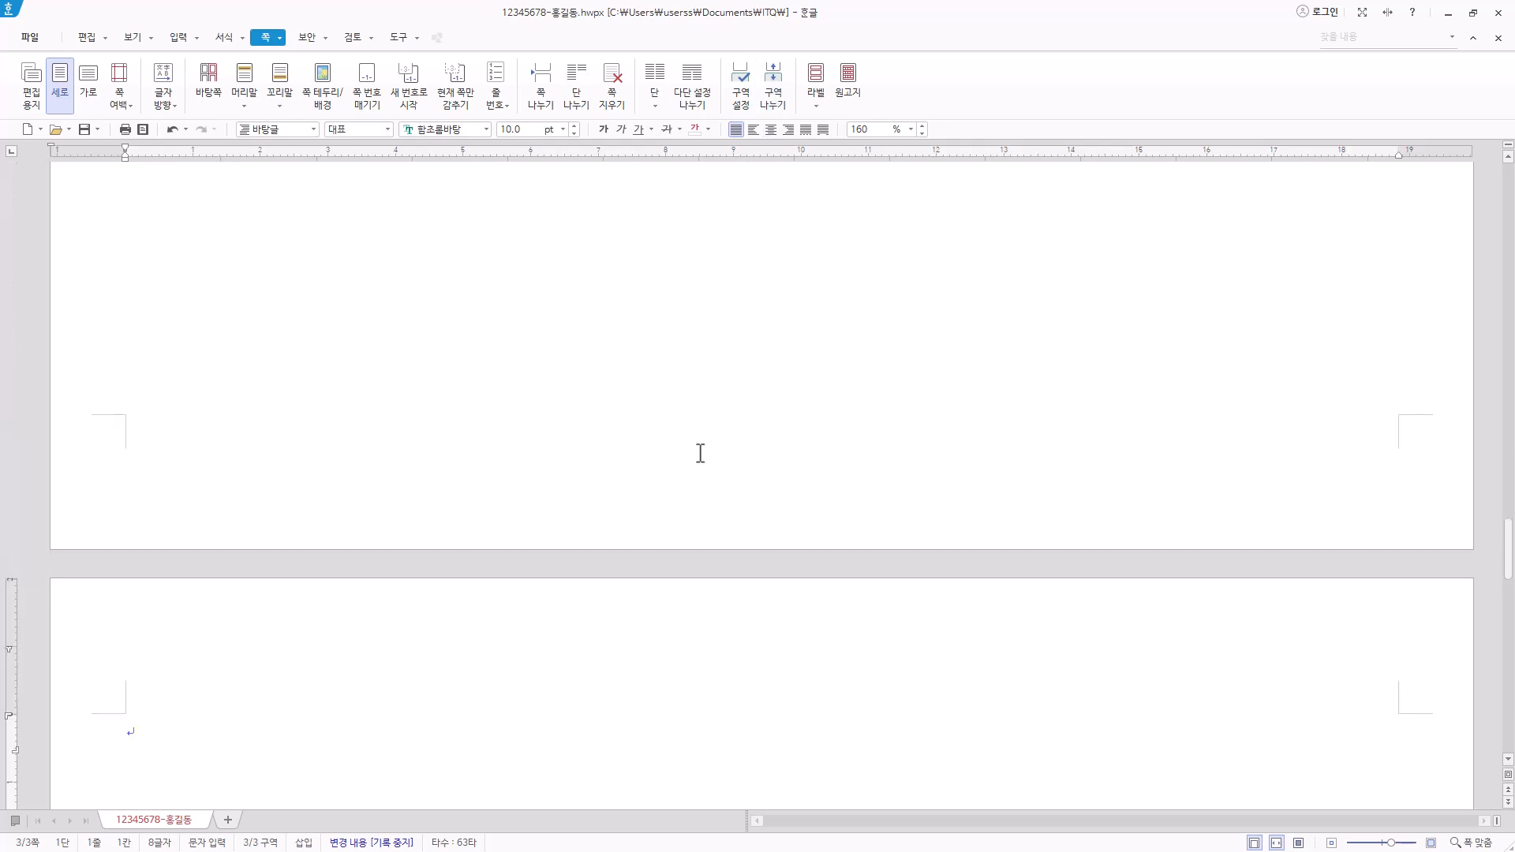
scroll(694, 434, "down", 3)
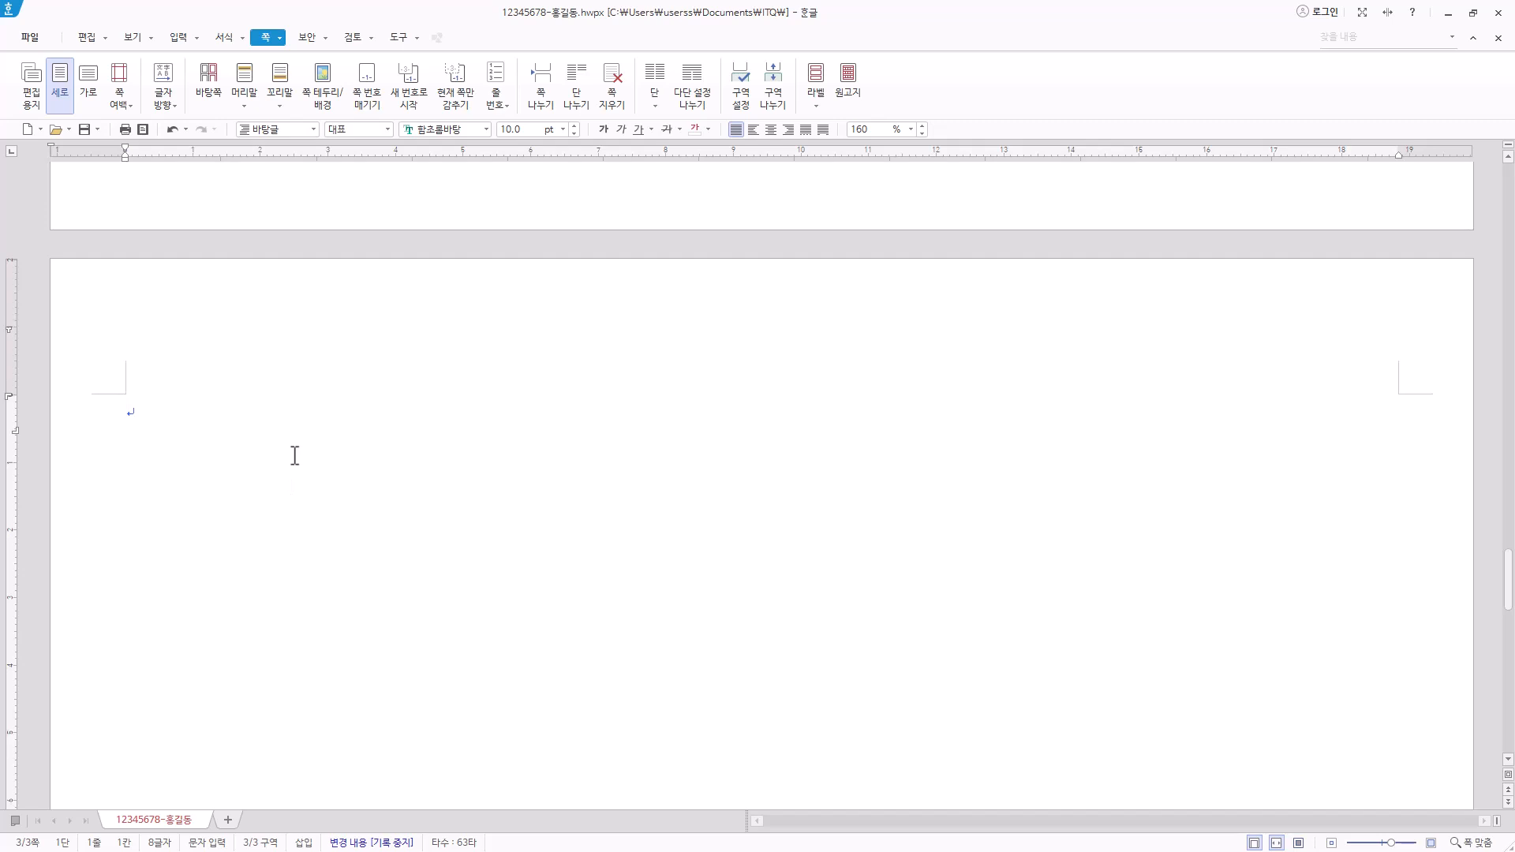
key("Hangul")
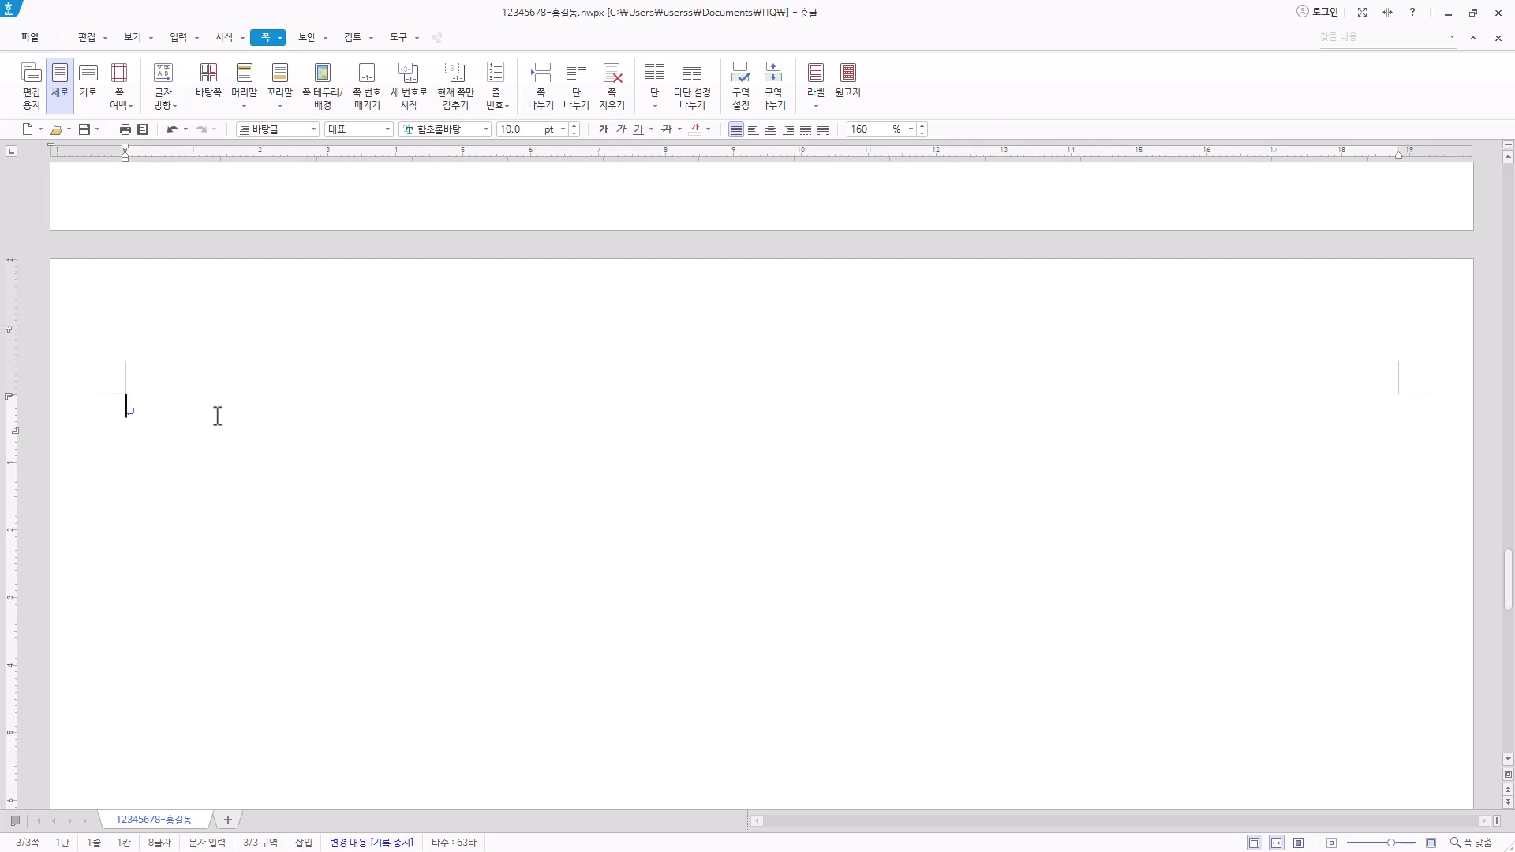
type("동기를 일으키는 관광자원")
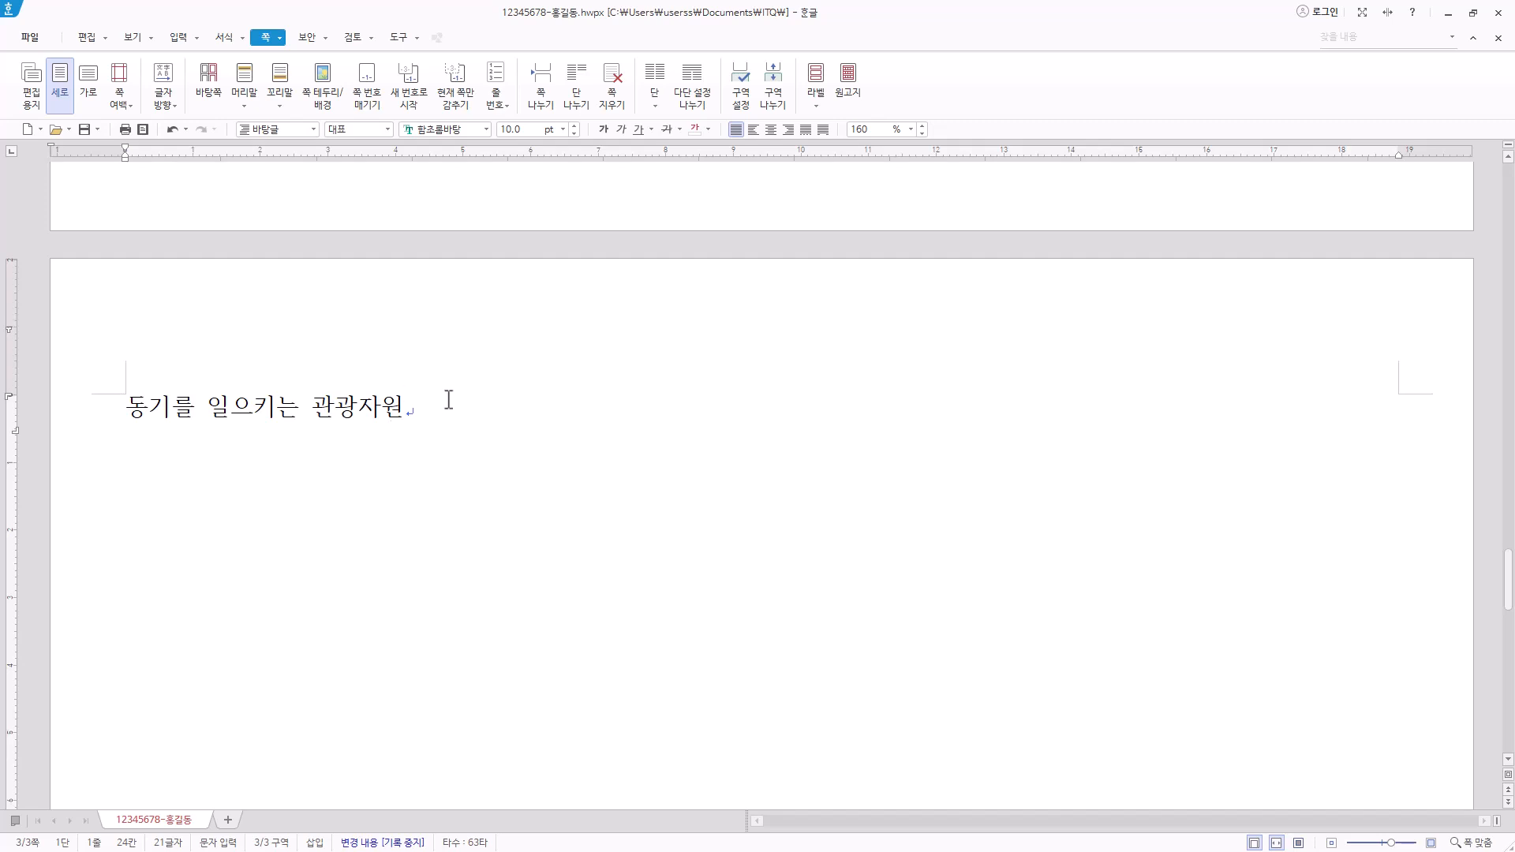
Step: Insert a bookmark named "관광" at the very start of the title "동기를 일으키는 관광자원" on the third page
left_click(132, 407)
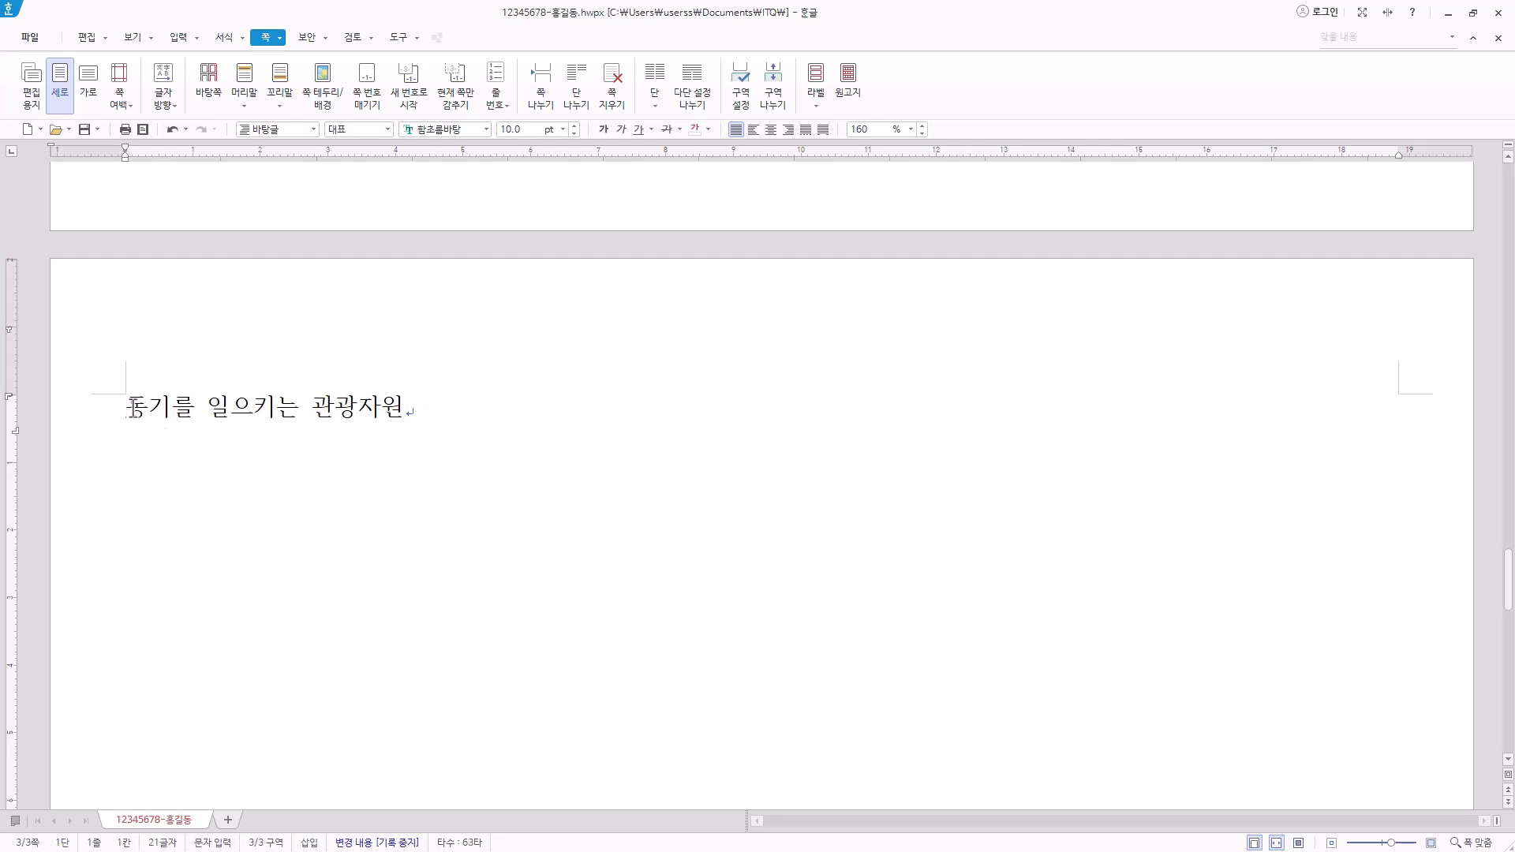
left_click(183, 38)
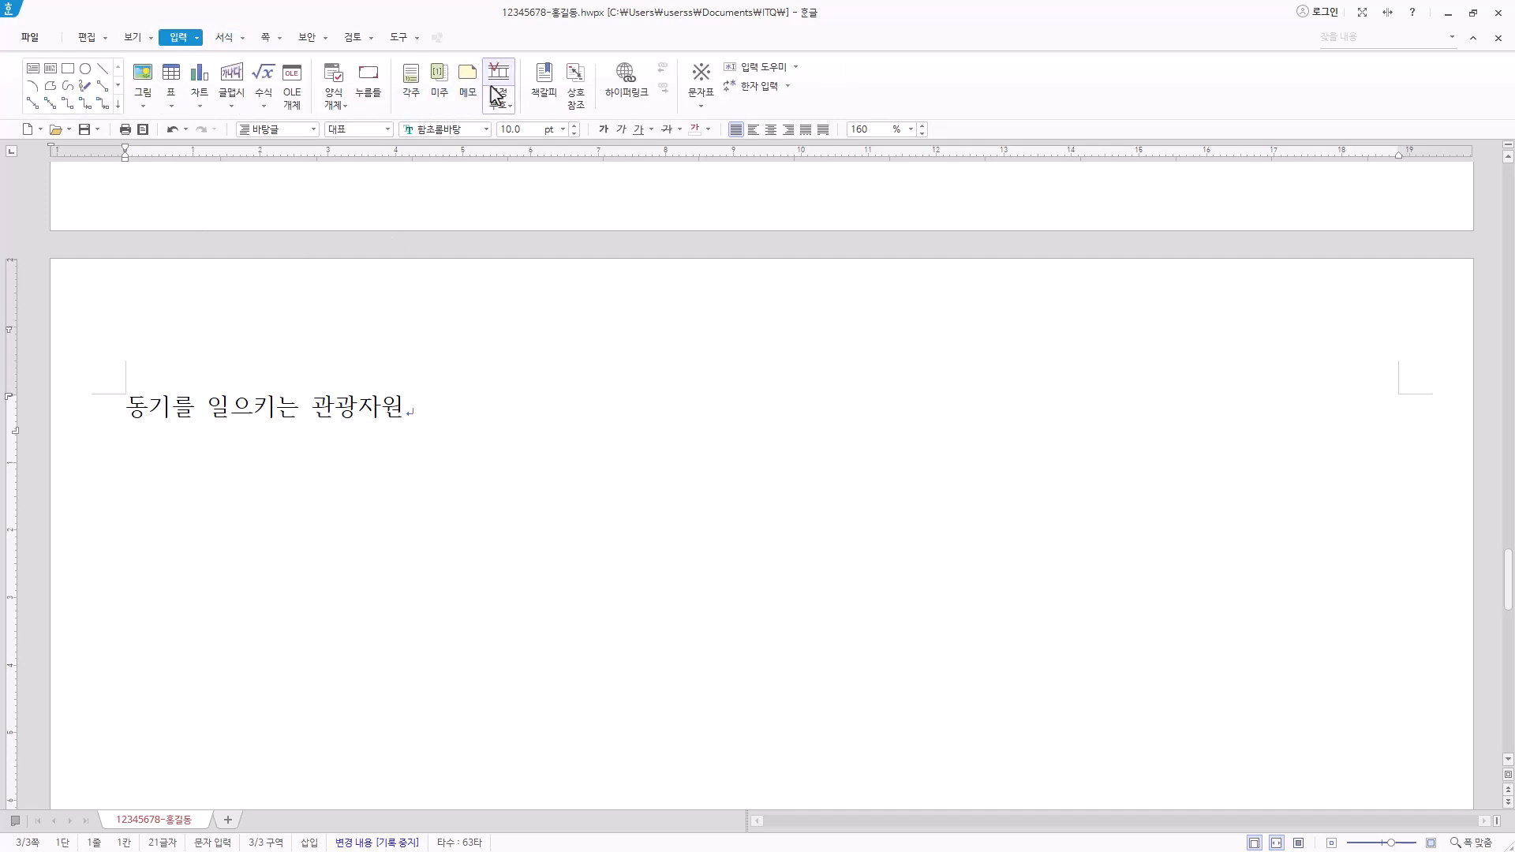
left_click(550, 89)
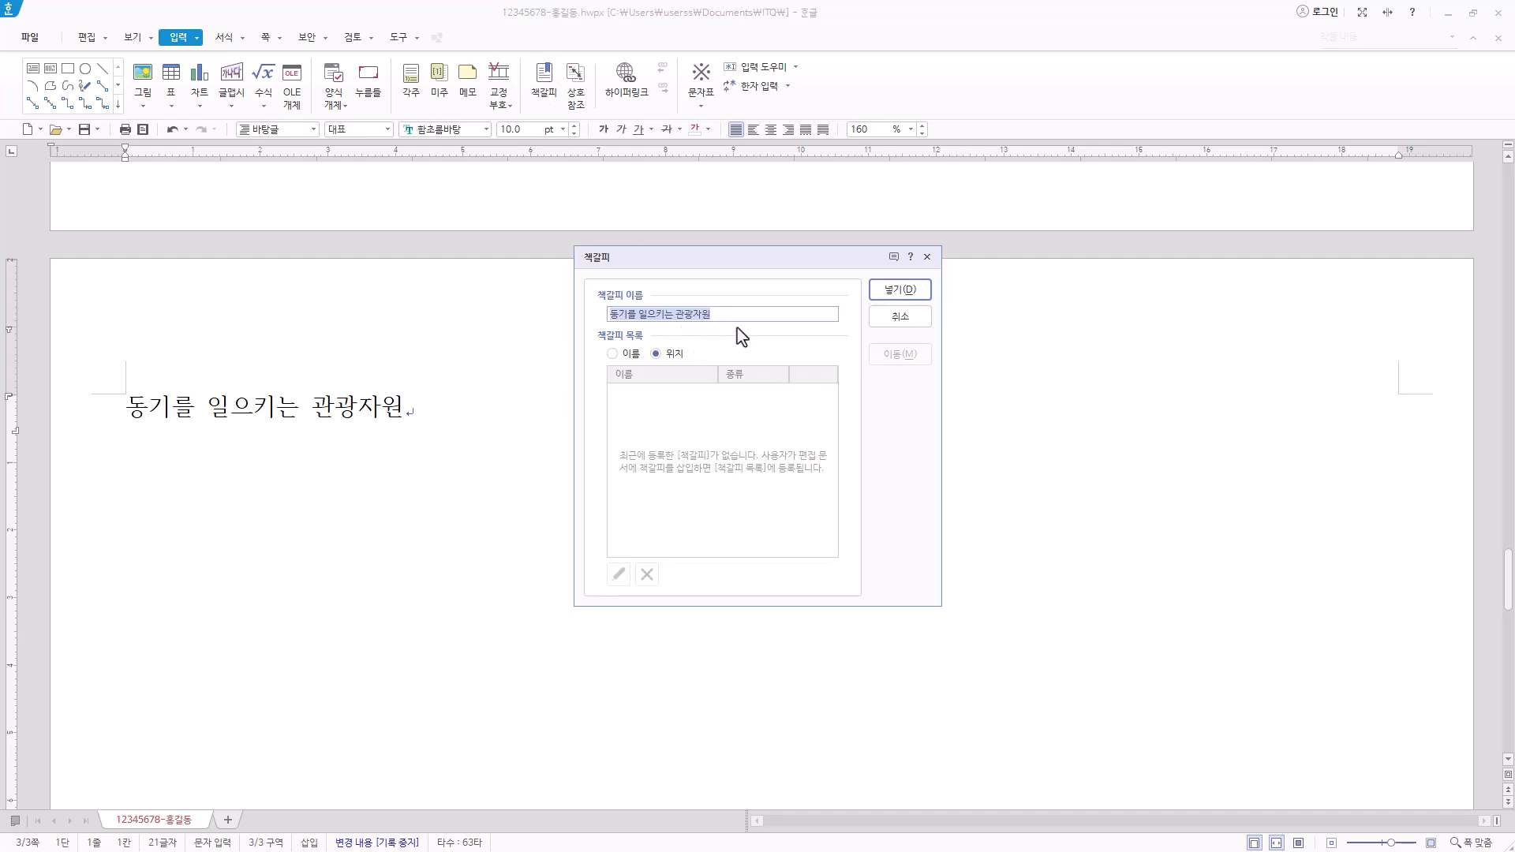
type("관광")
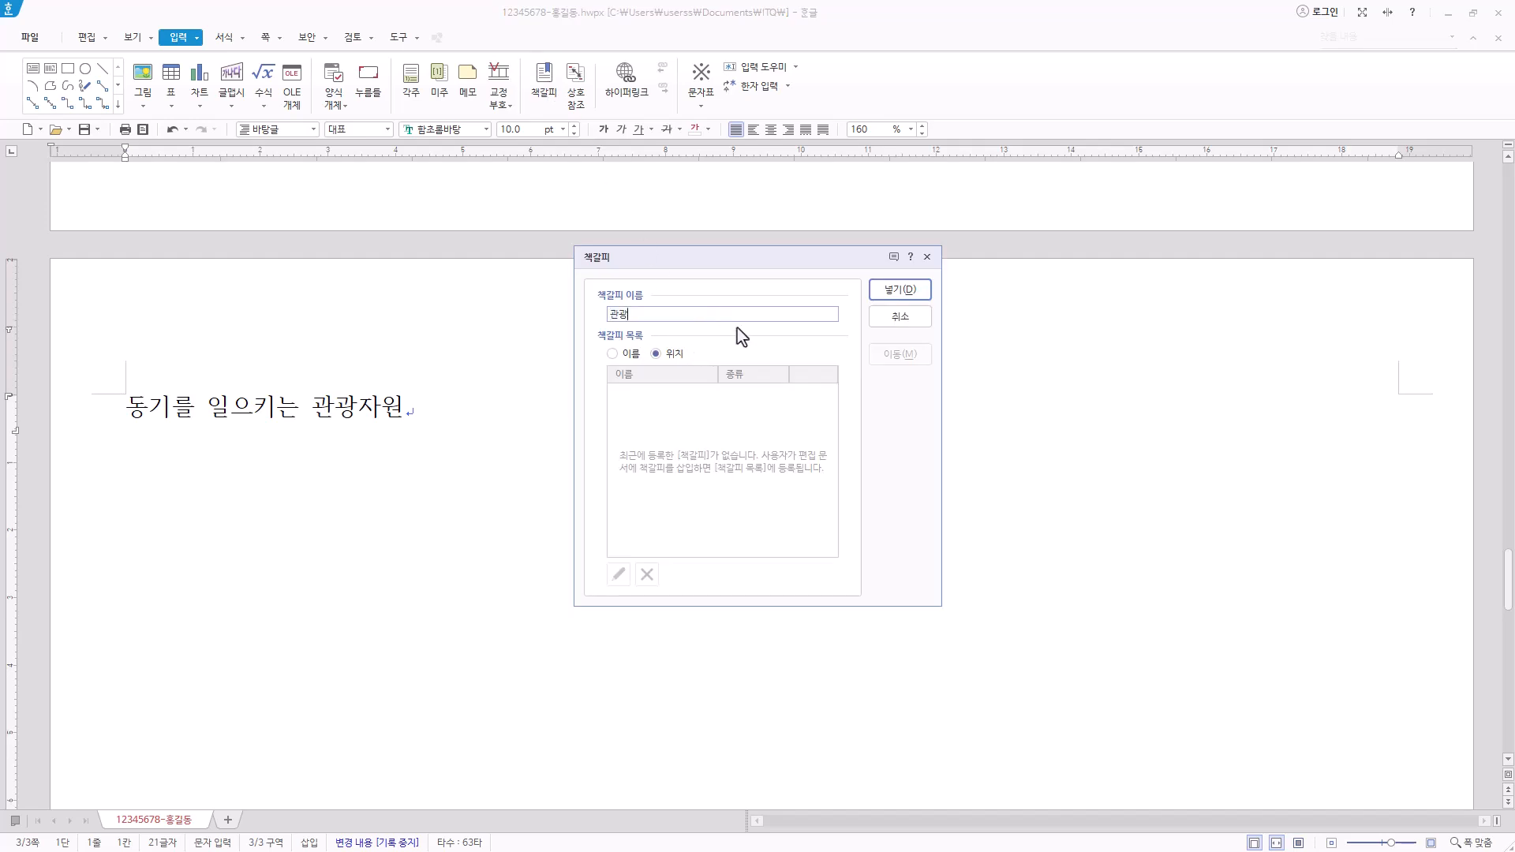
left_click(913, 290)
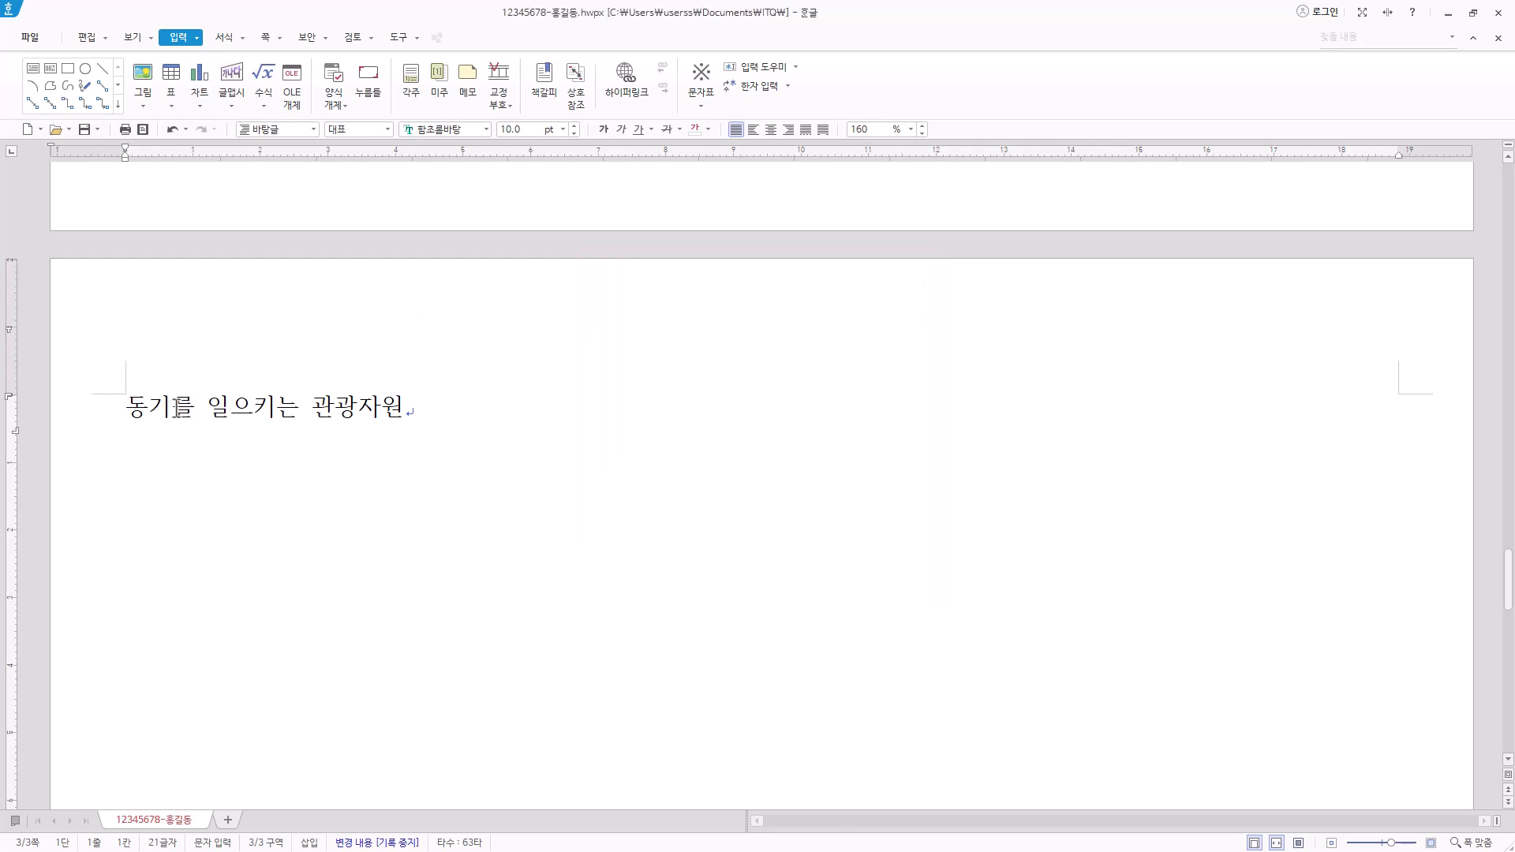
Step: Show the control codes (조판 부호), check the name of the bookmark in front of the title, and hide the codes again
left_click(134, 38)
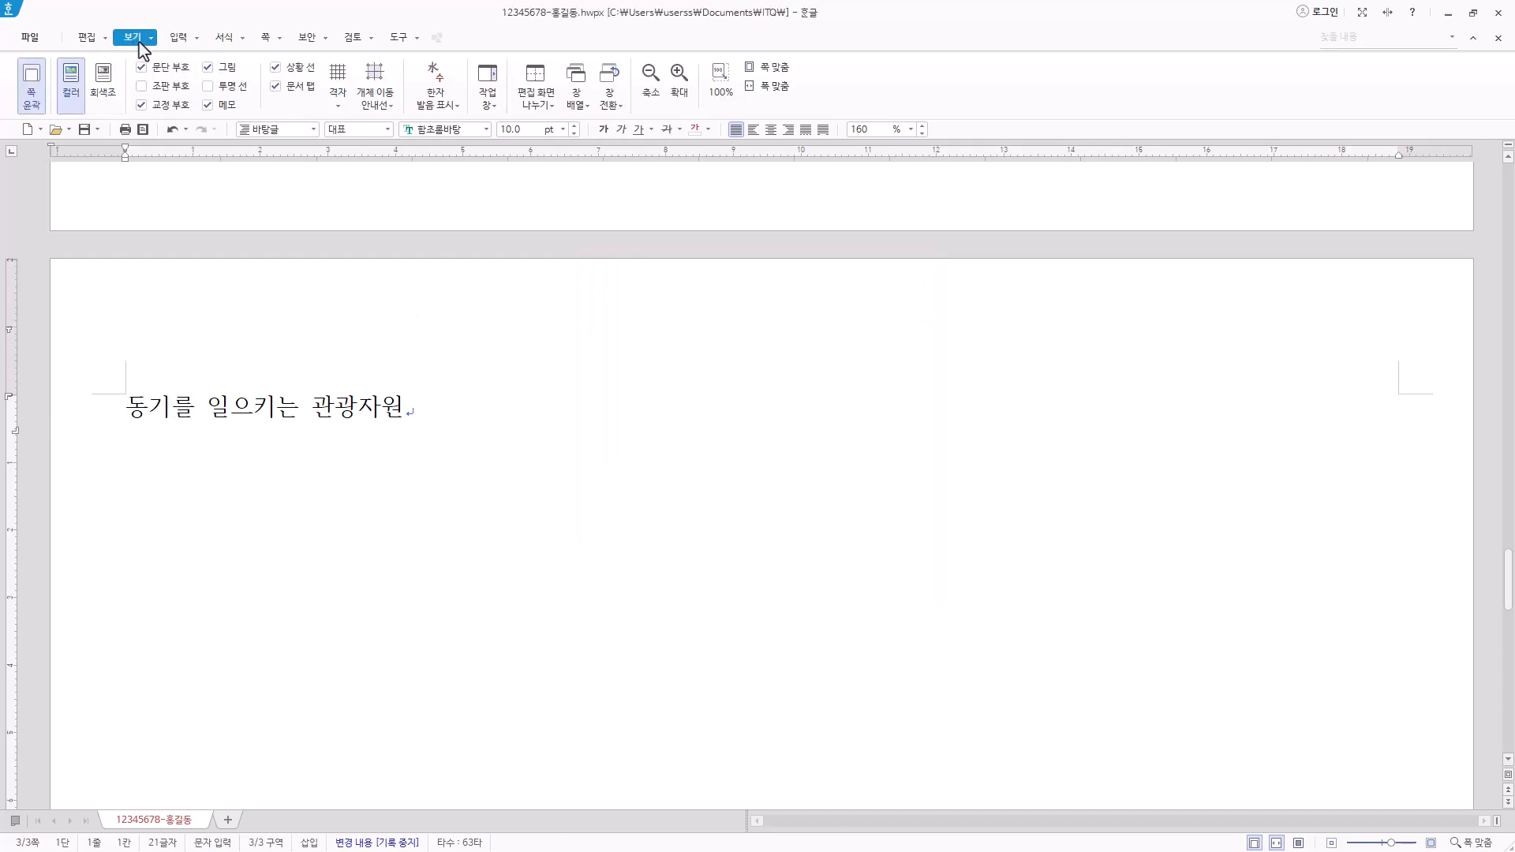
left_click(160, 92)
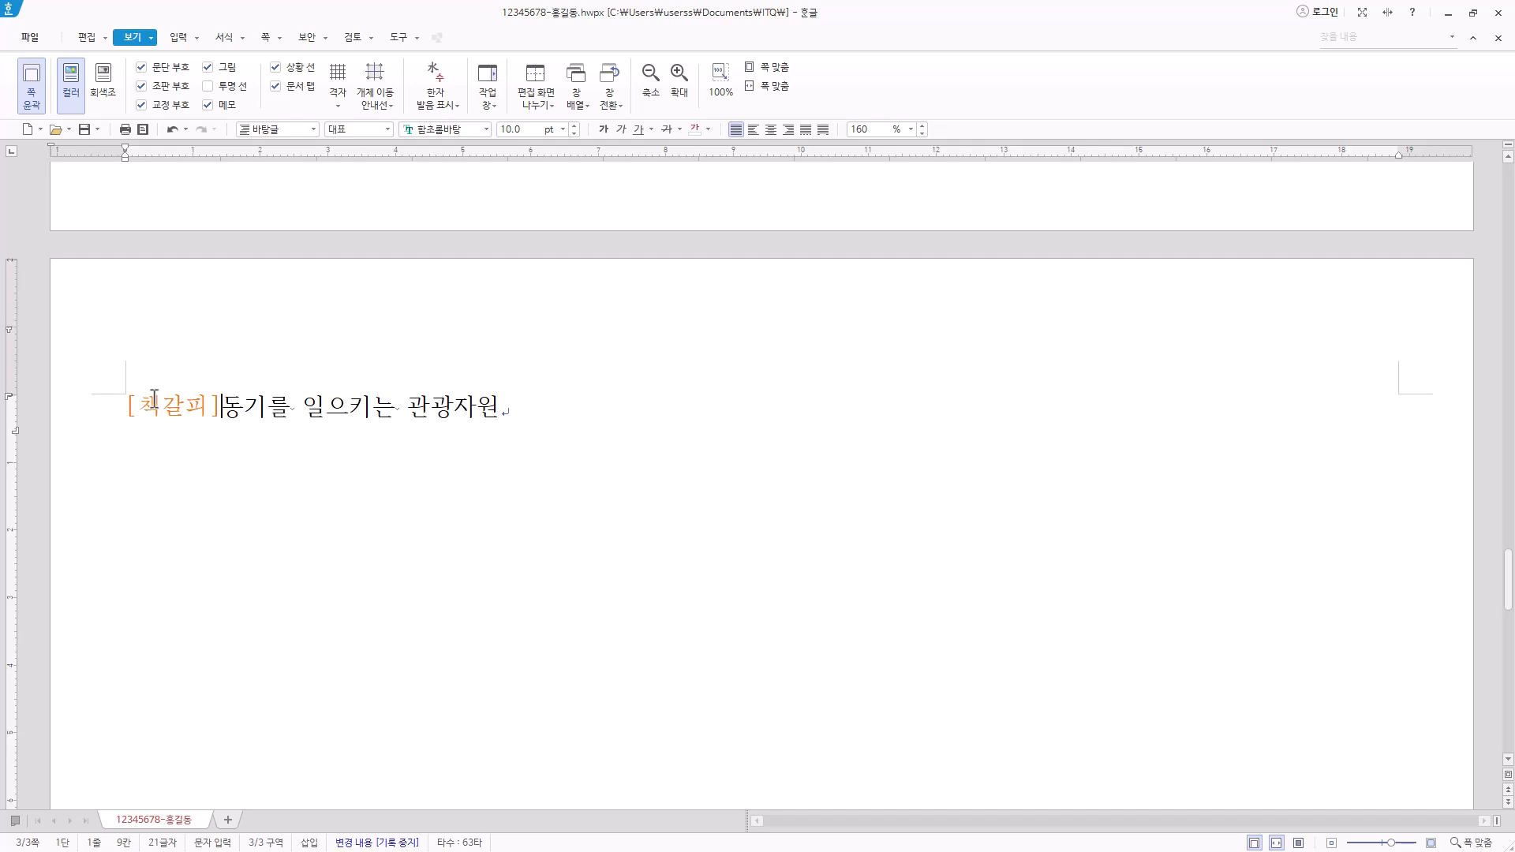
left_click(166, 419)
double_click(174, 406)
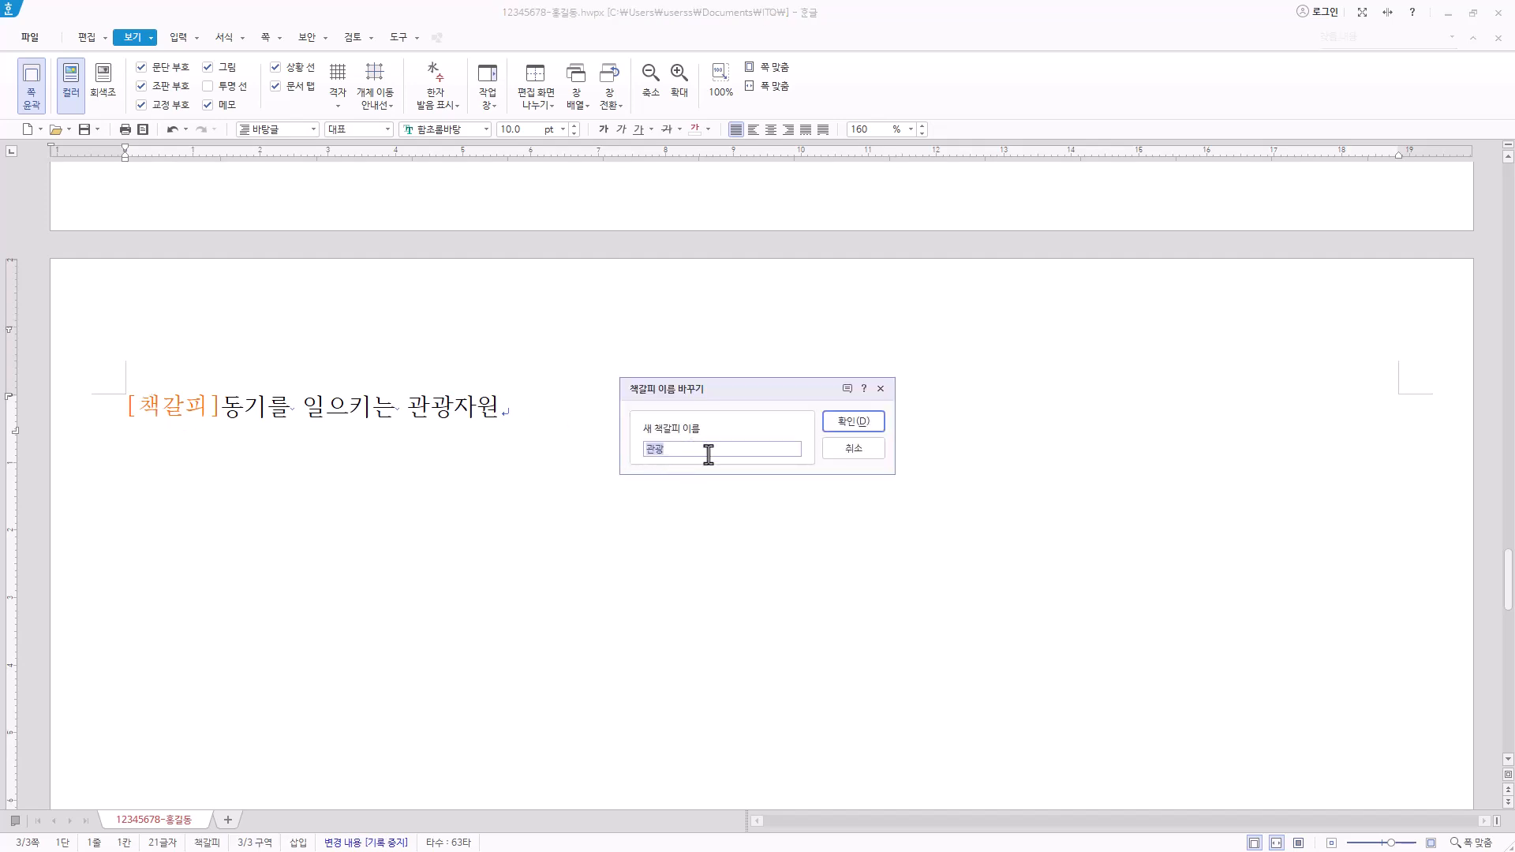
left_click(854, 426)
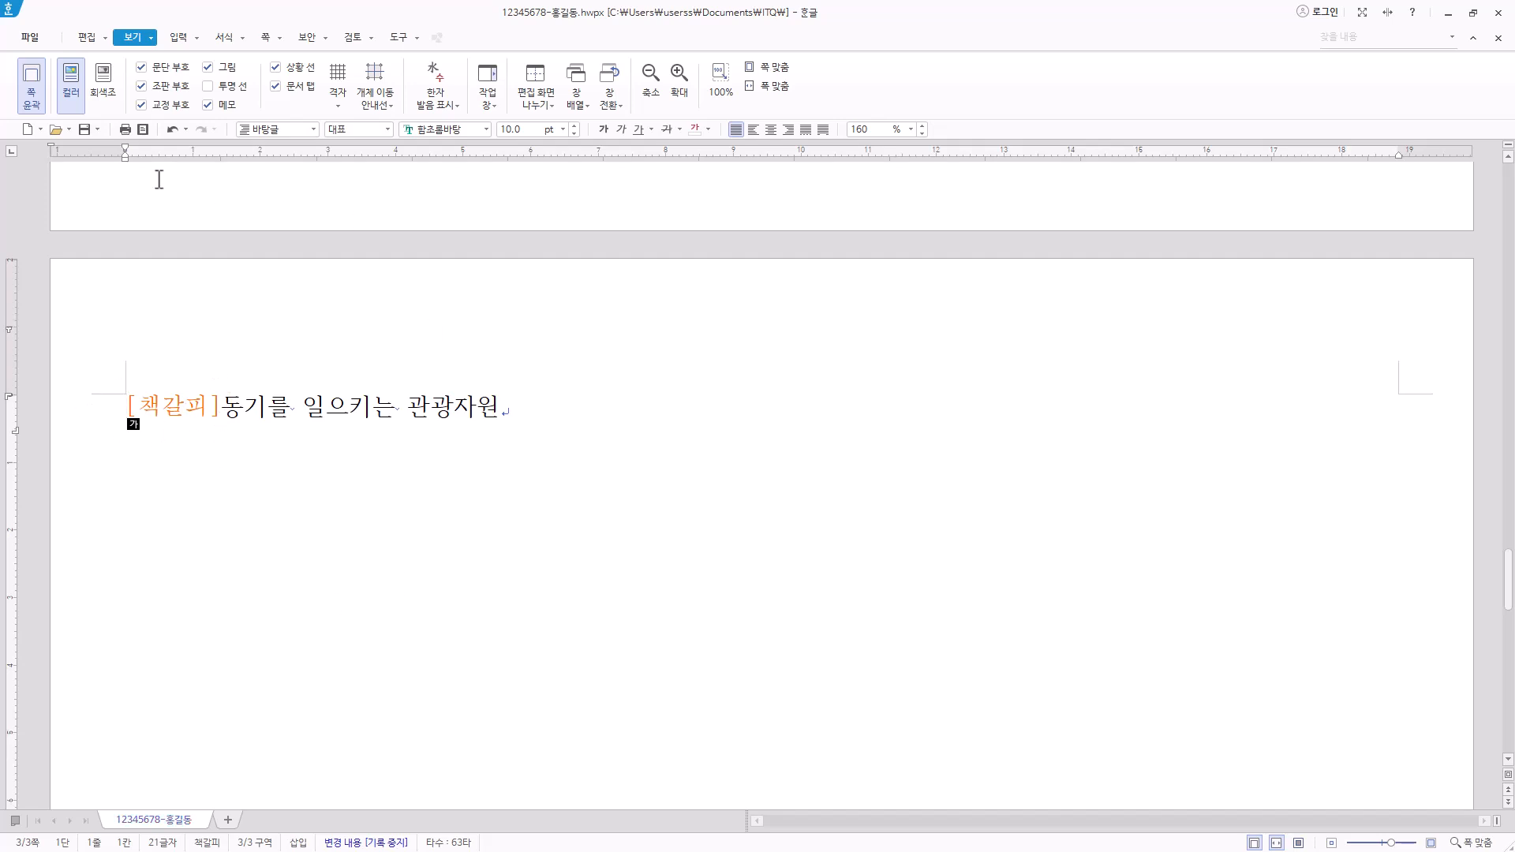
left_click(150, 87)
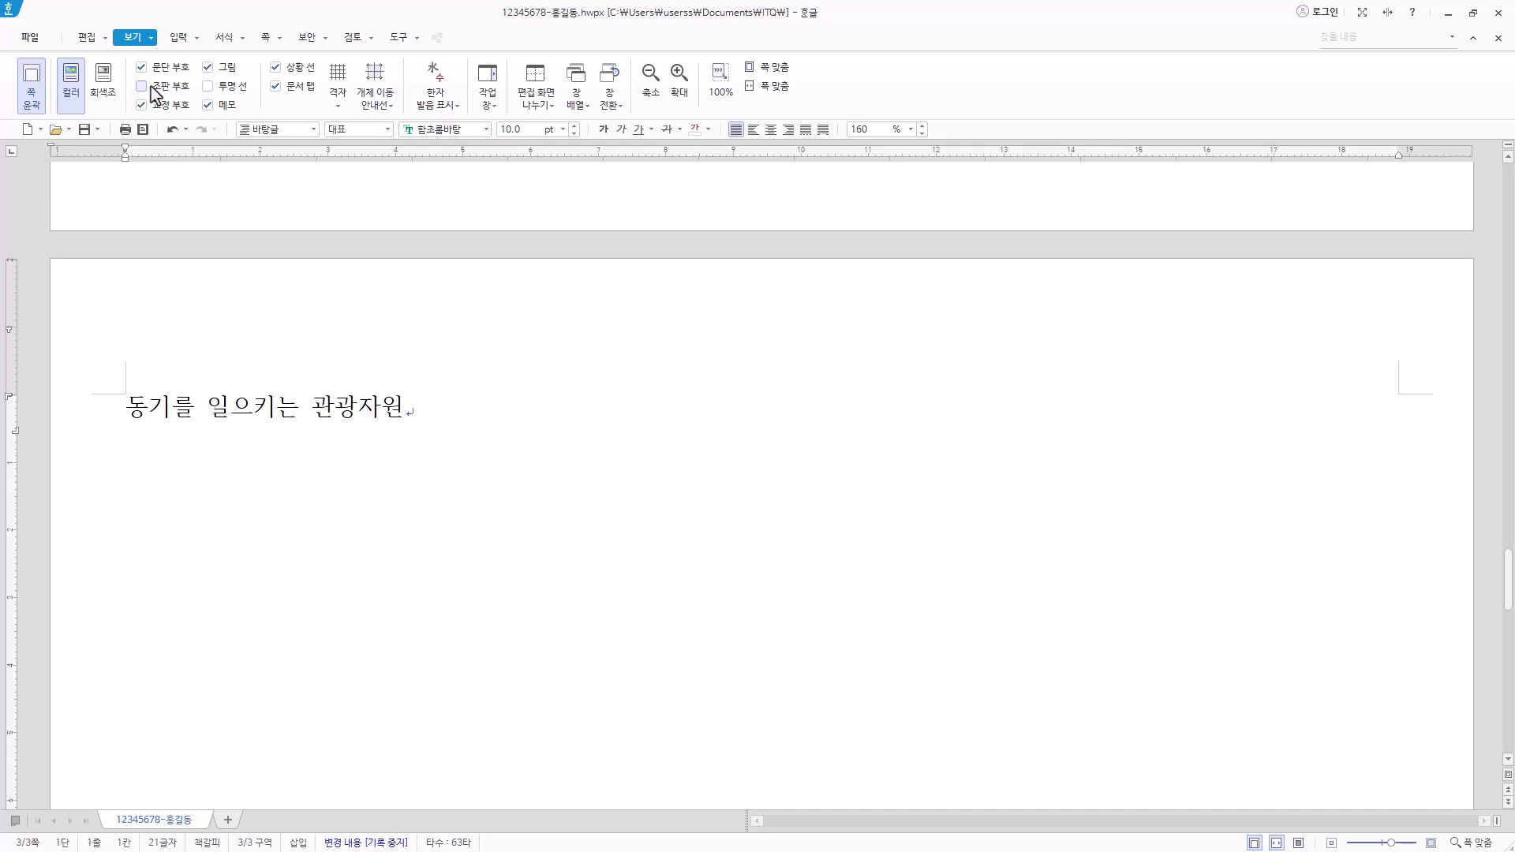
Step: Enter the English paragraph below question 1, from "Korea is a country visited by many travelers" to "a lot to offer travelers.", and add a line break
left_click_drag(1509, 585, 1508, 152)
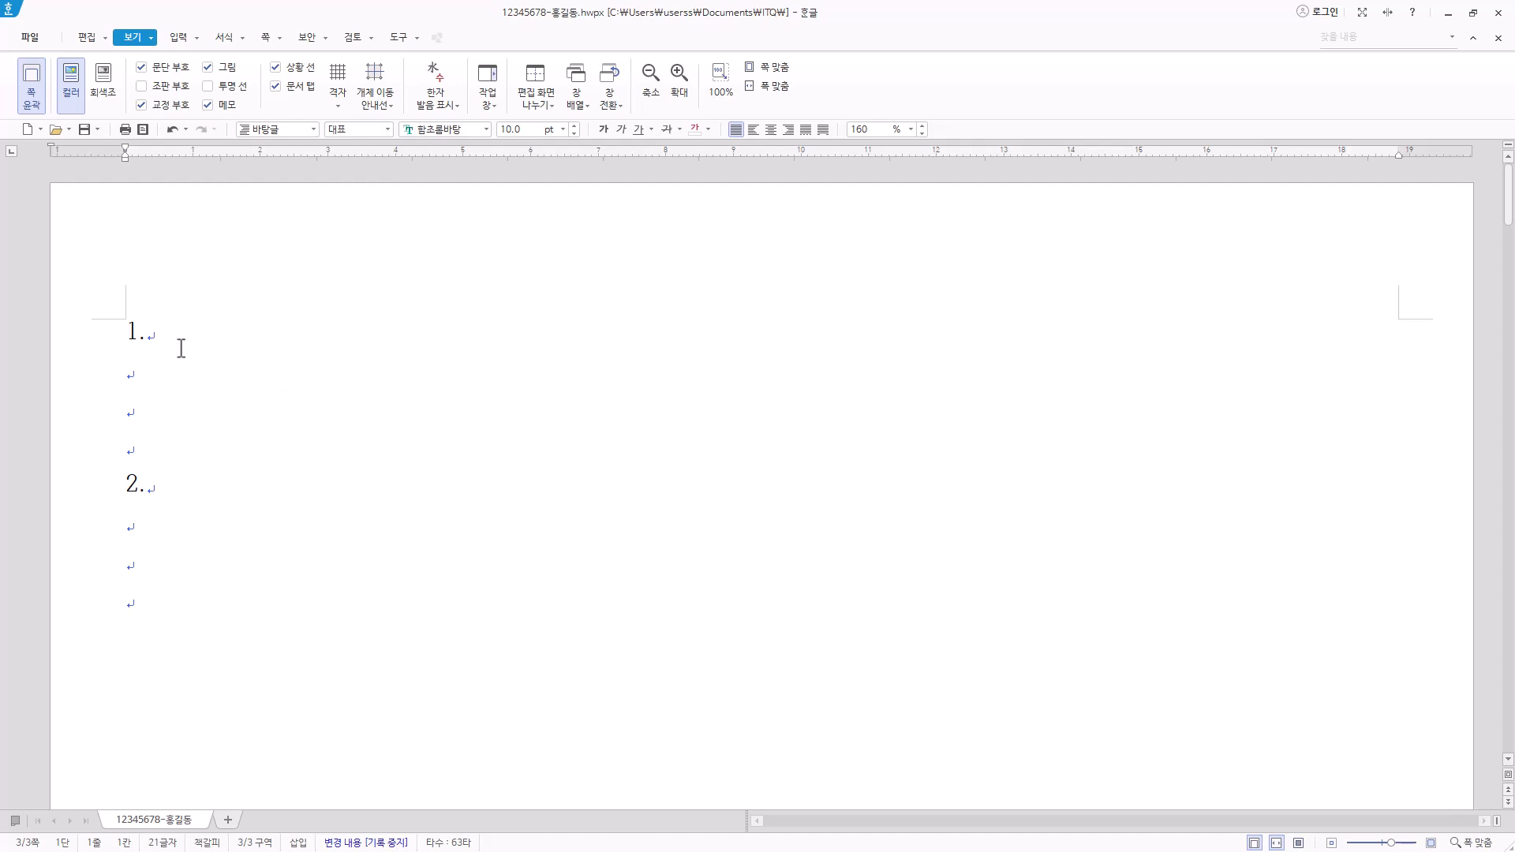
left_click(139, 378)
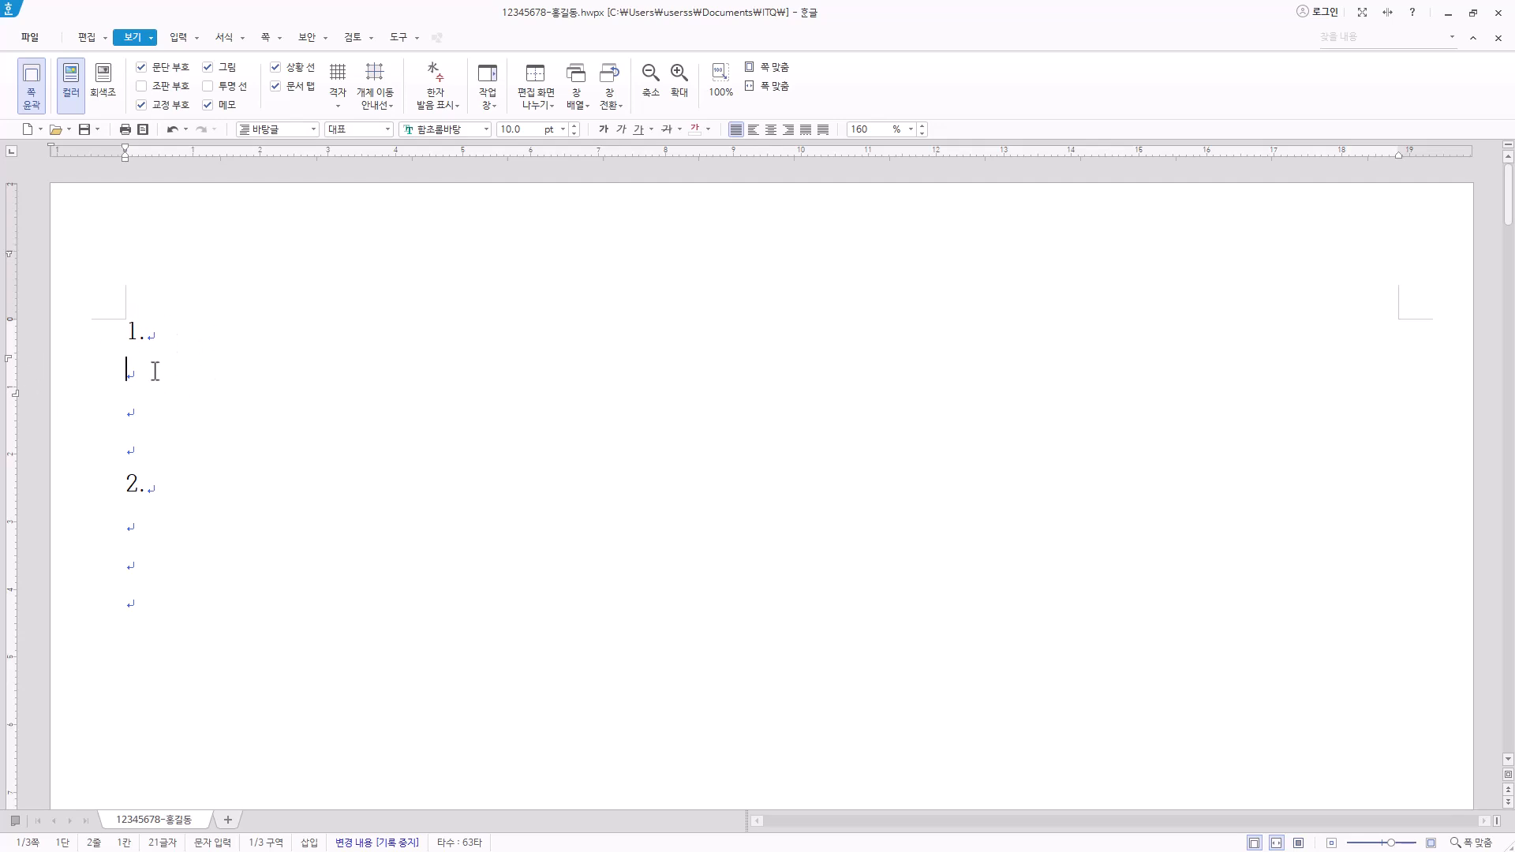
key("Hangul")
type("Korea is a country visited by many travelers every year. With a long history of culture and tradition, this country has a lot to offer travelers.")
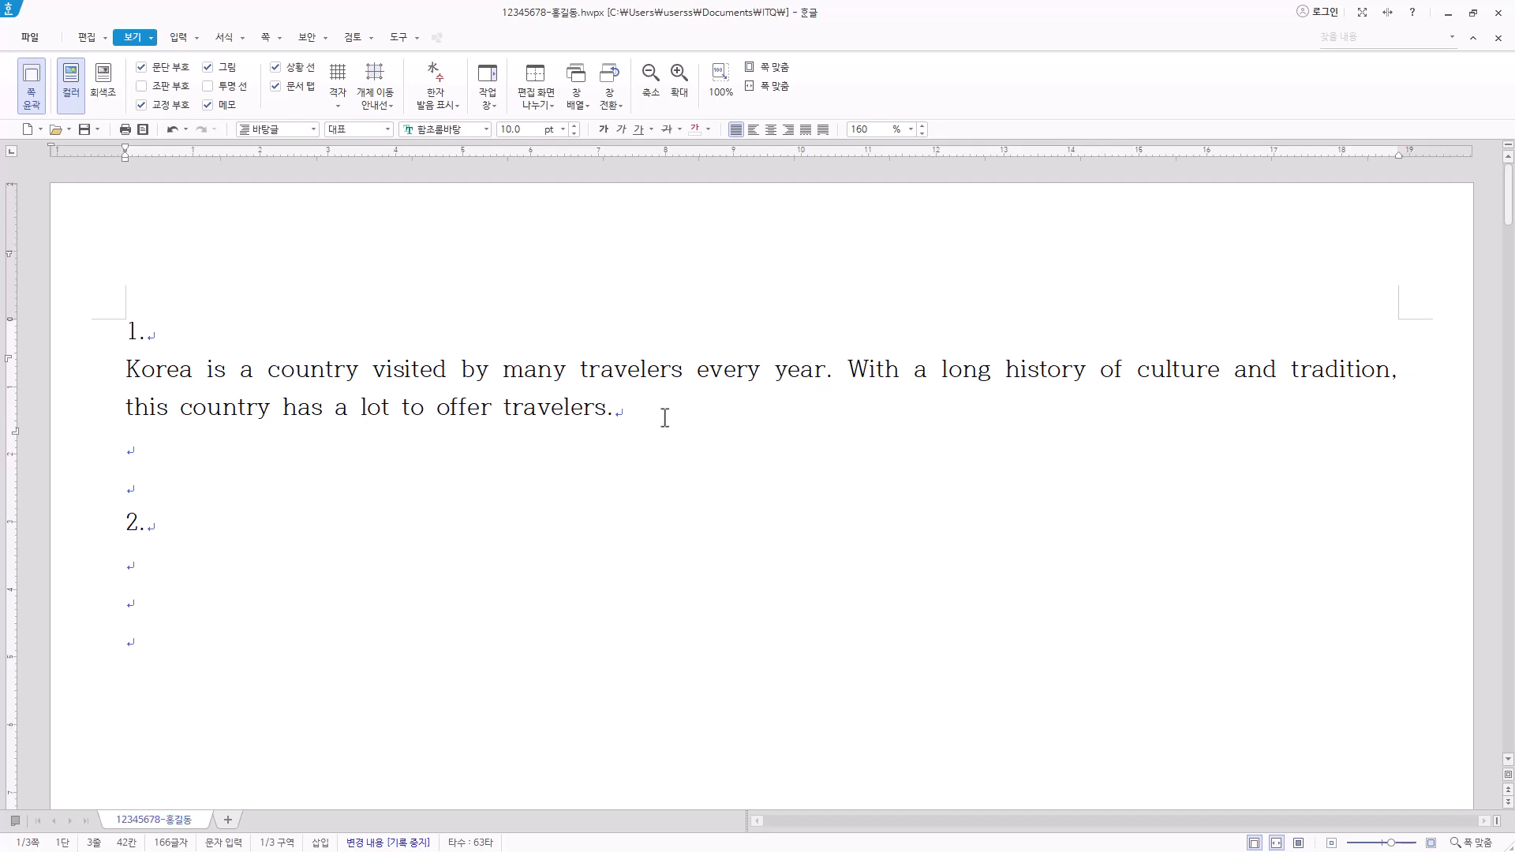
left_click_drag(614, 410, 94, 389)
left_click(616, 406)
key("Hangul")
key("Return")
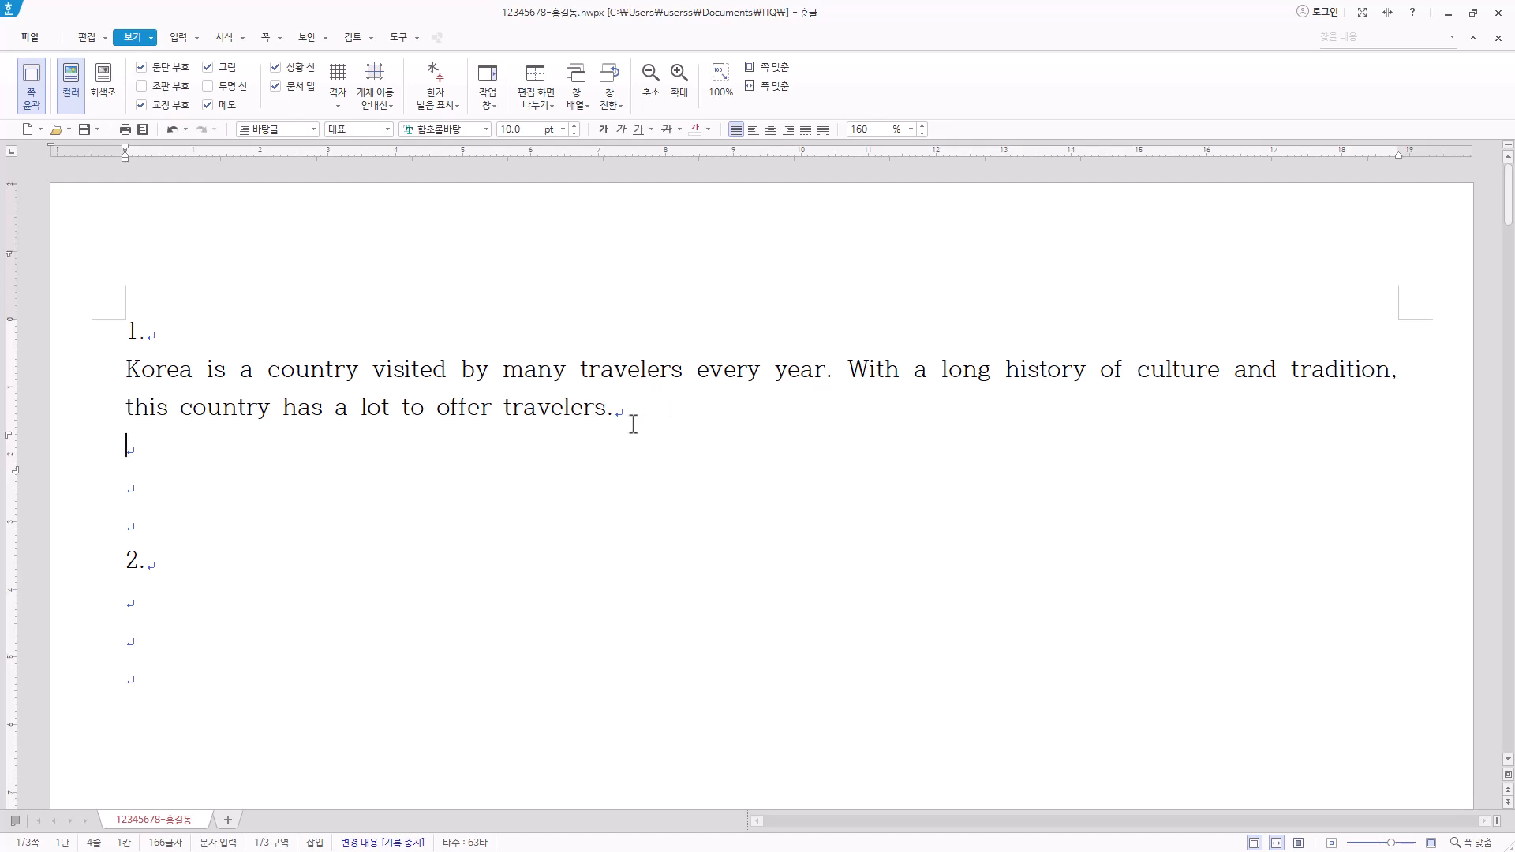
Step: Enter the Korean paragraph below the English one, from "관광자원은 자연과 인간의 상호작용의 결과로" to "홍보 및 광고 등이 있다."
key("Hangul")
left_click_drag(633, 411, 124, 369)
left_click(660, 411)
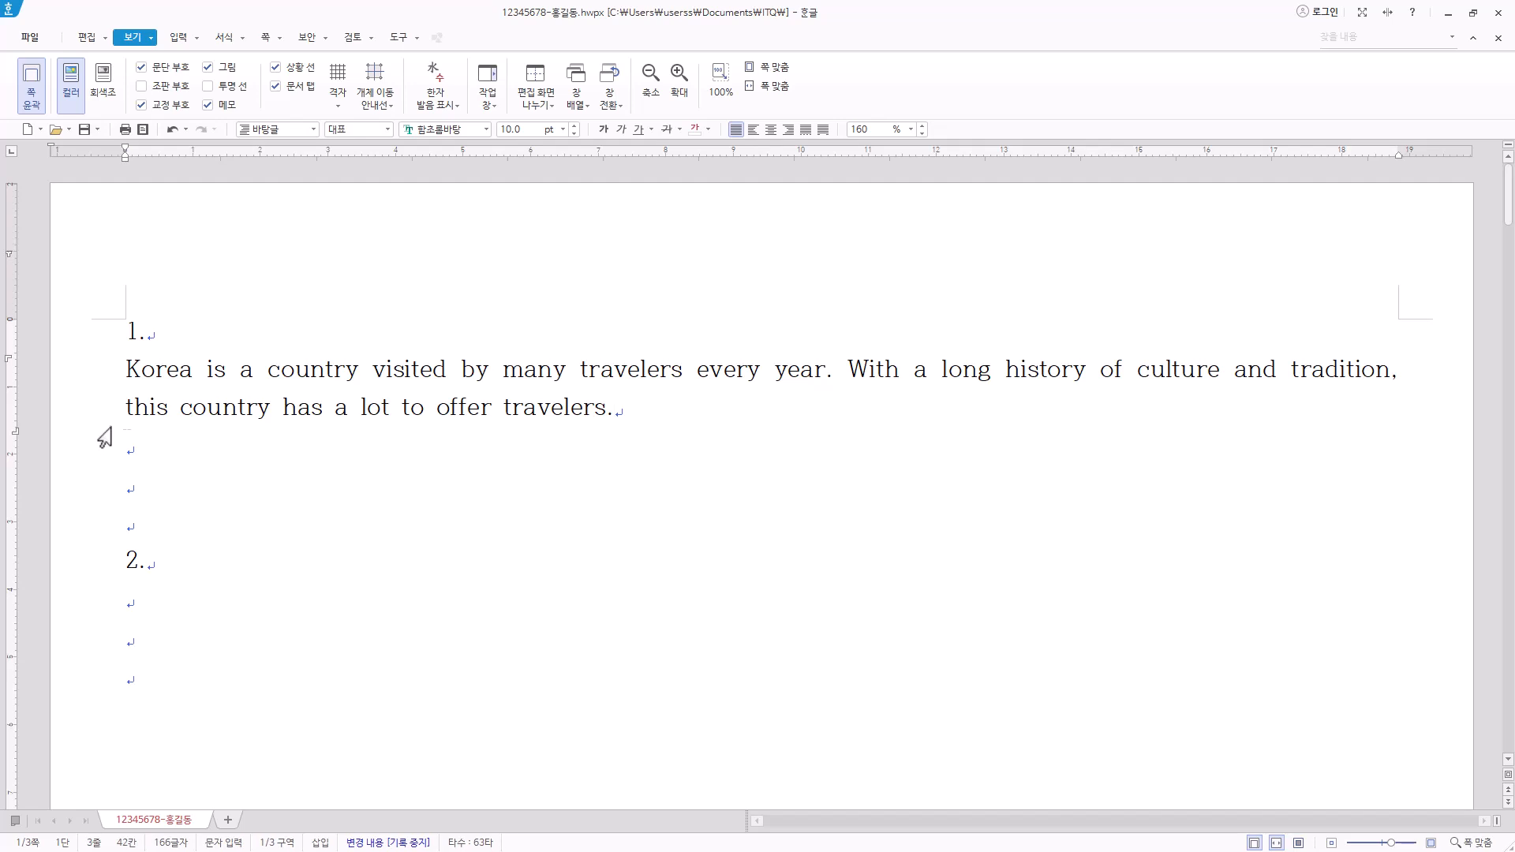
left_click(142, 452)
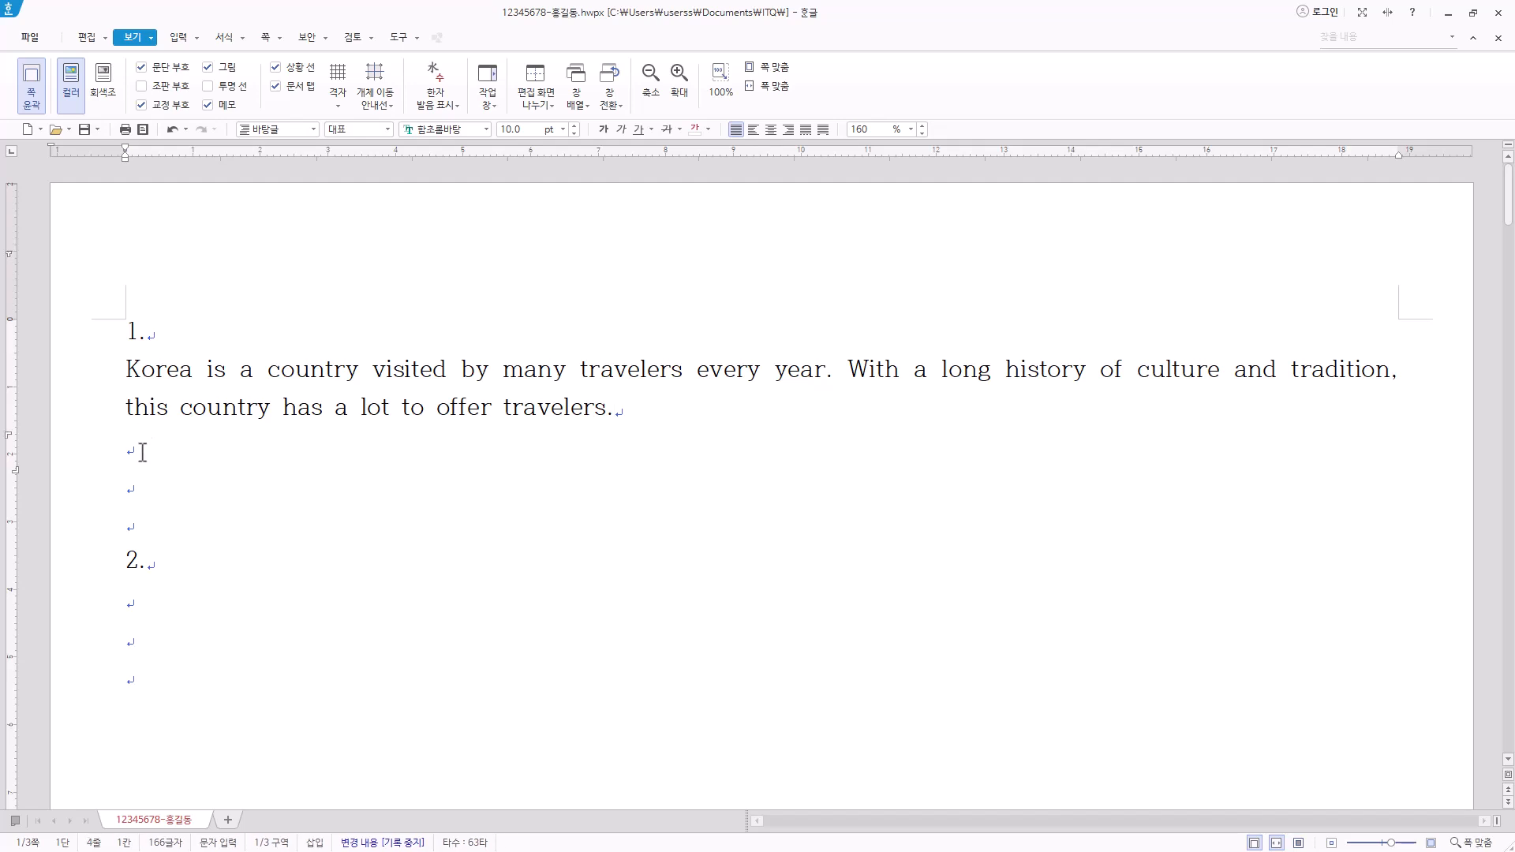
type("관광자원은 자연과 인간의 상호작용의 결과로 개발을 통해서 관광대상이 된다. 개발 방법을 구체적으로 분류하면 교통수단의 건설, 숙박 시설의 건설, 제반 부대시설의 건설, 홍보 및 광고 등이 있다.")
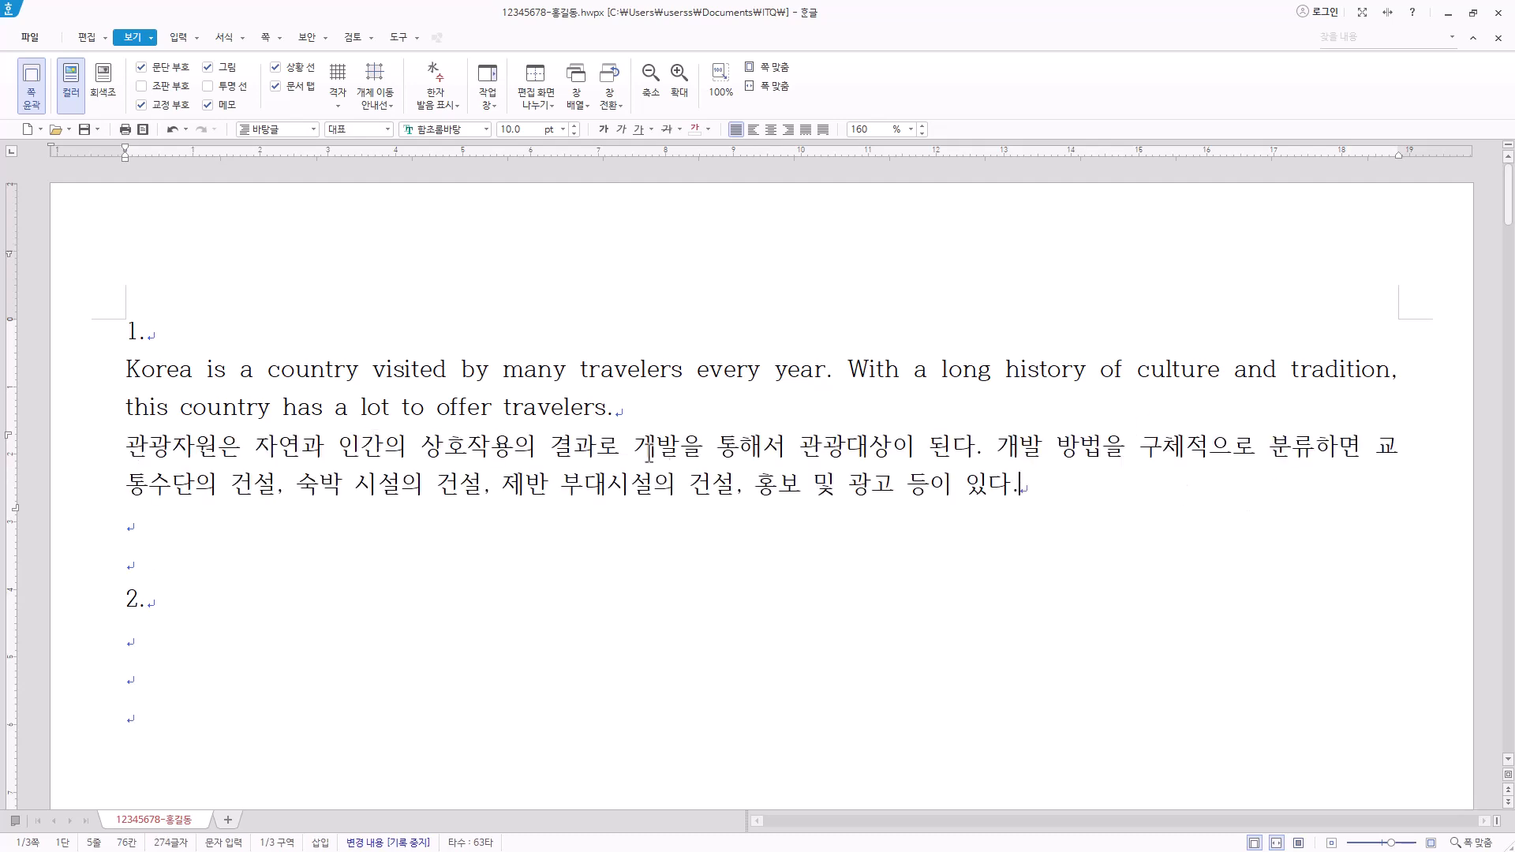
left_click_drag(1018, 483, 116, 444)
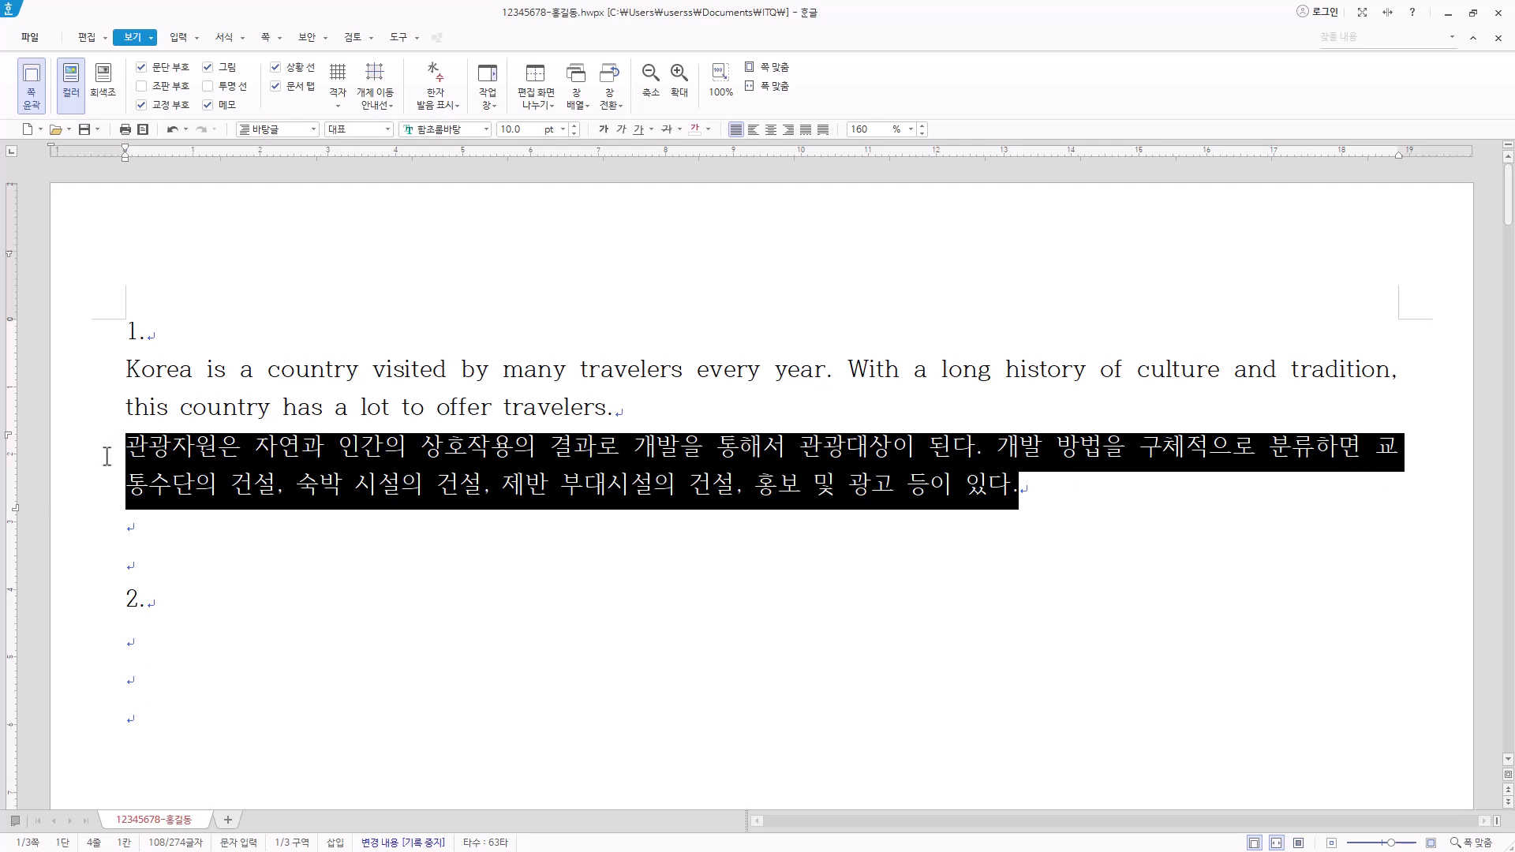
left_click(1038, 499)
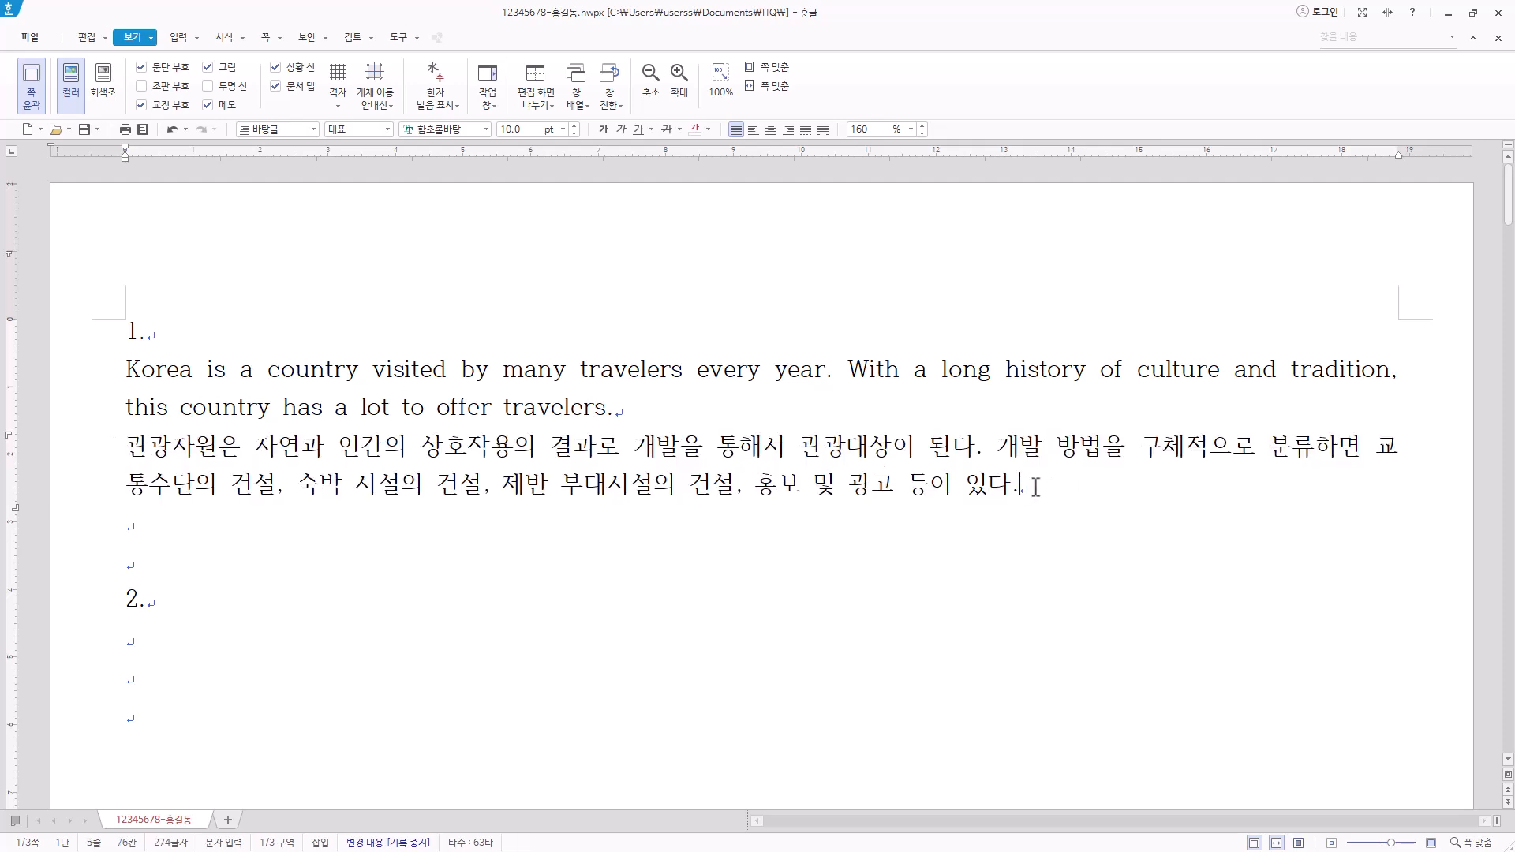
left_click(128, 526)
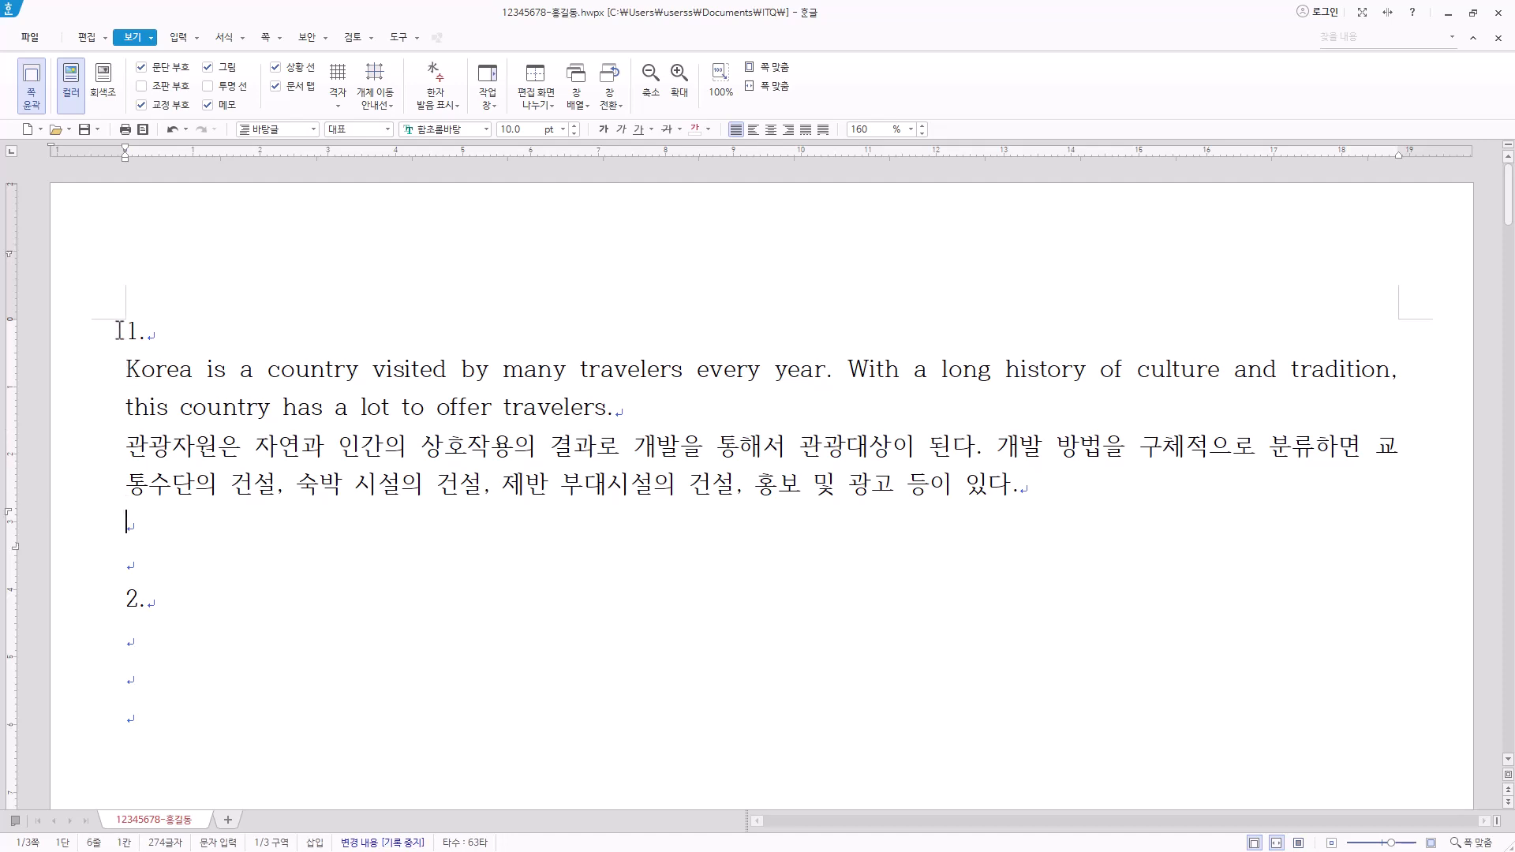
Step: Start a new style named "tourism" of type 문단 for the English and Korean paragraphs below question 1
left_click_drag(1046, 495, 124, 386)
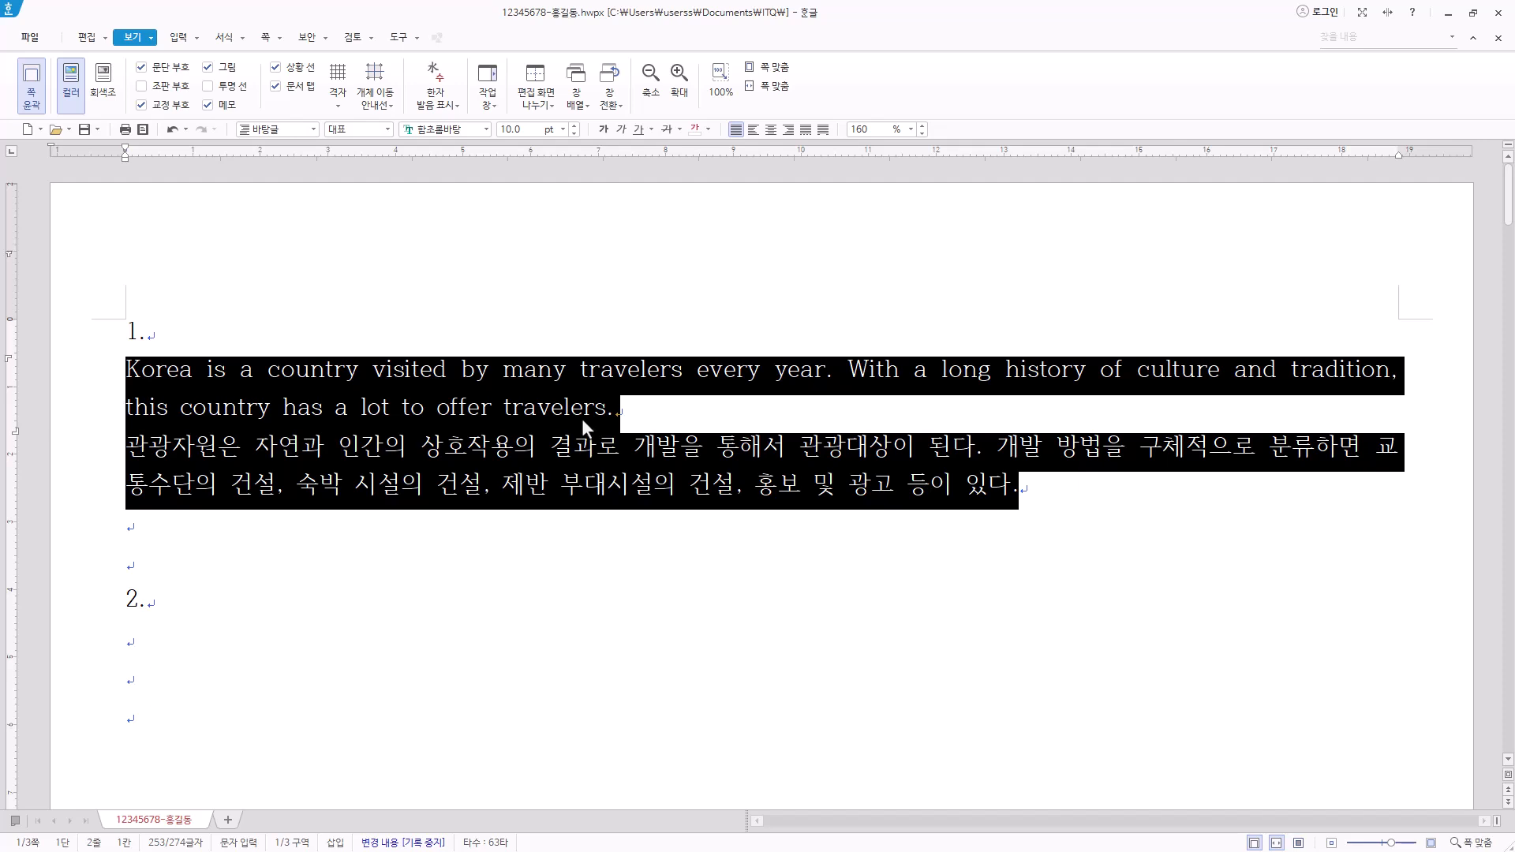
key("F6")
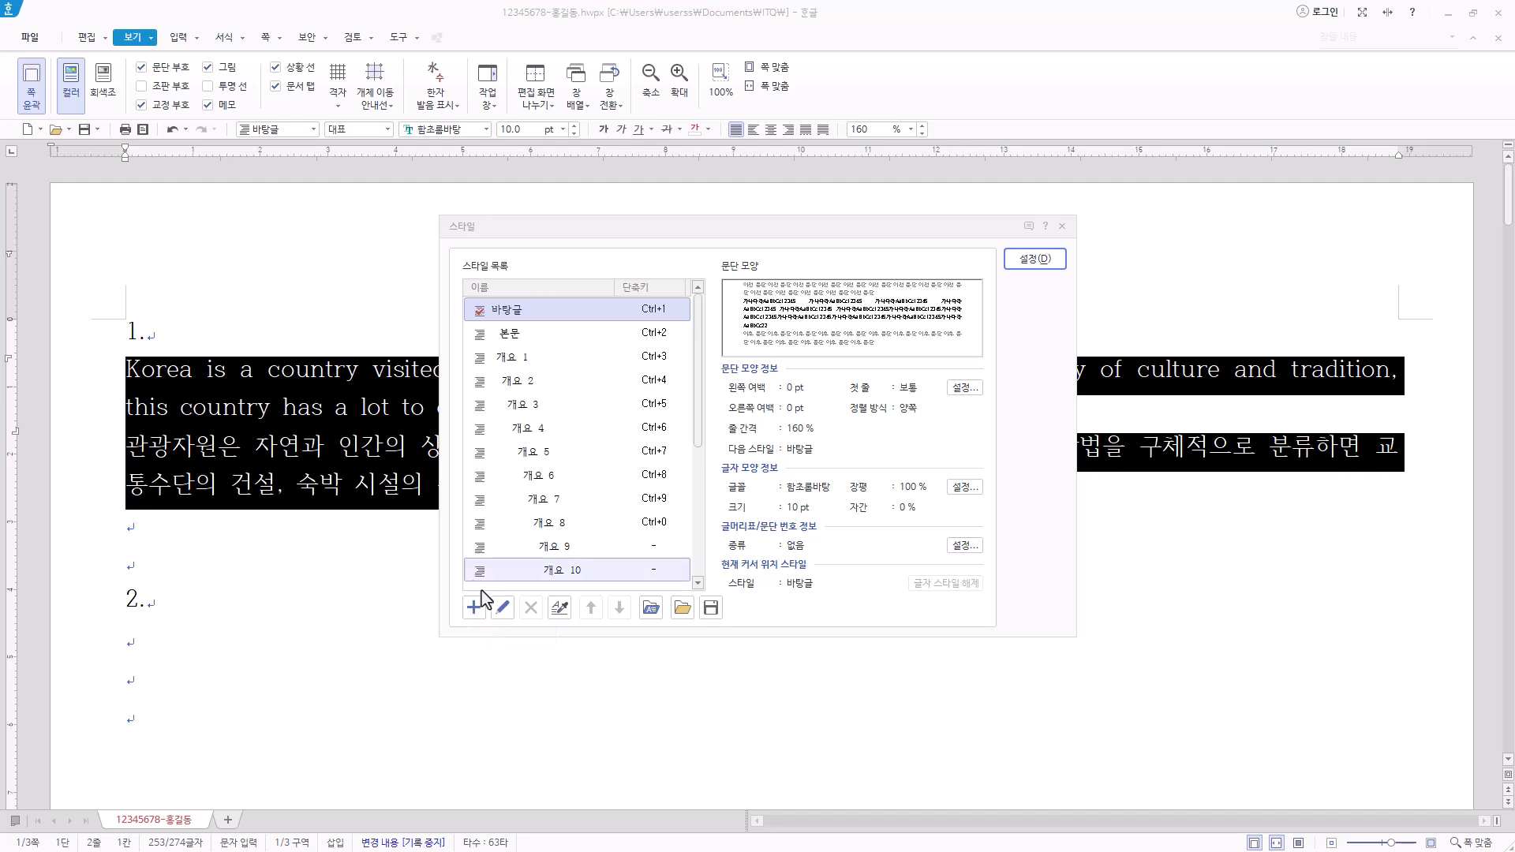
left_click(474, 609)
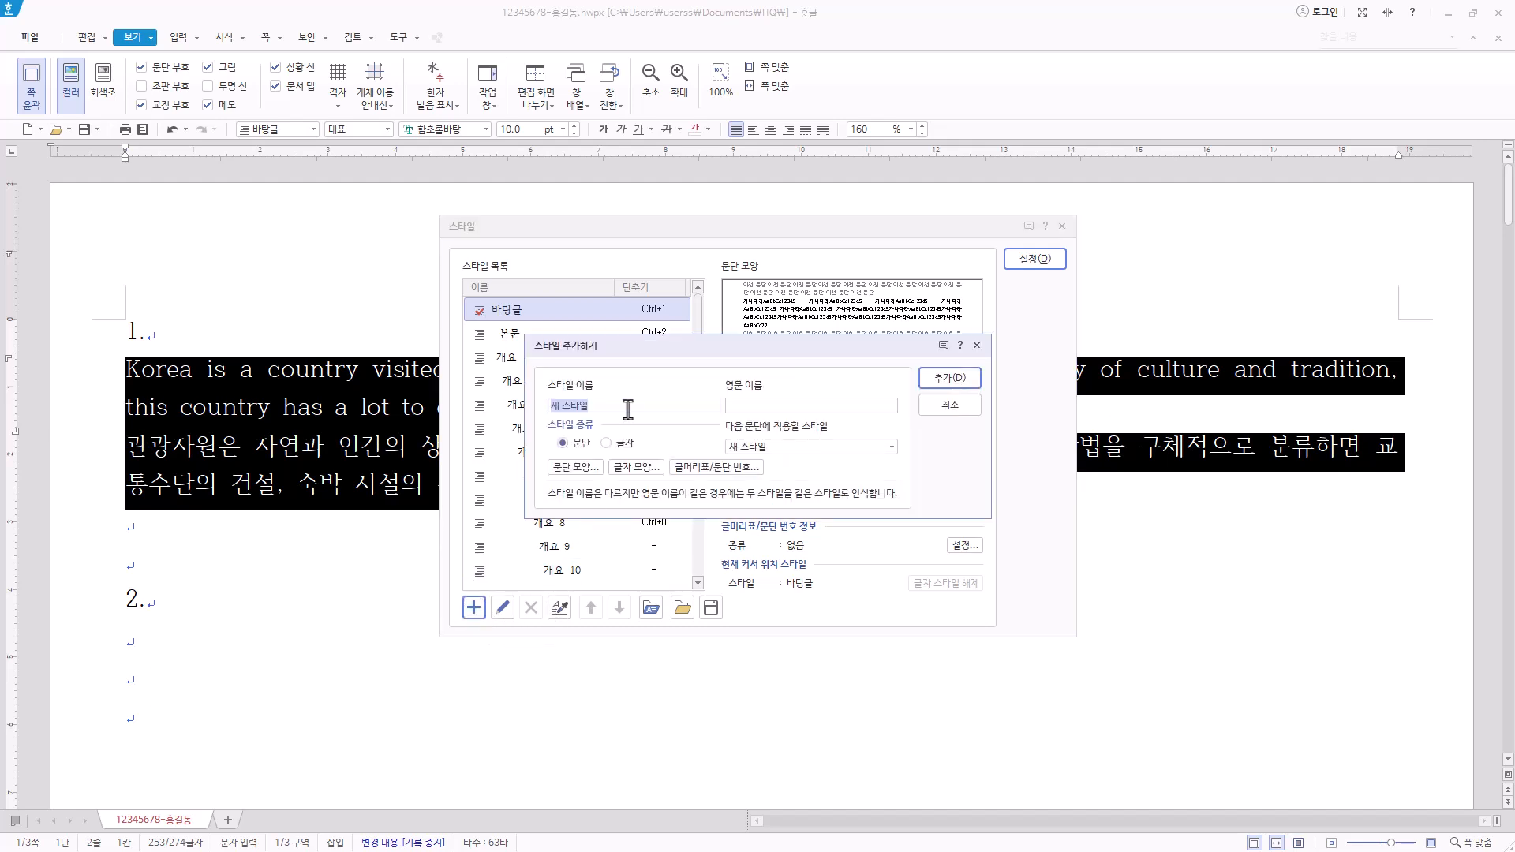
type("tourism")
left_click(759, 405)
left_click(759, 406)
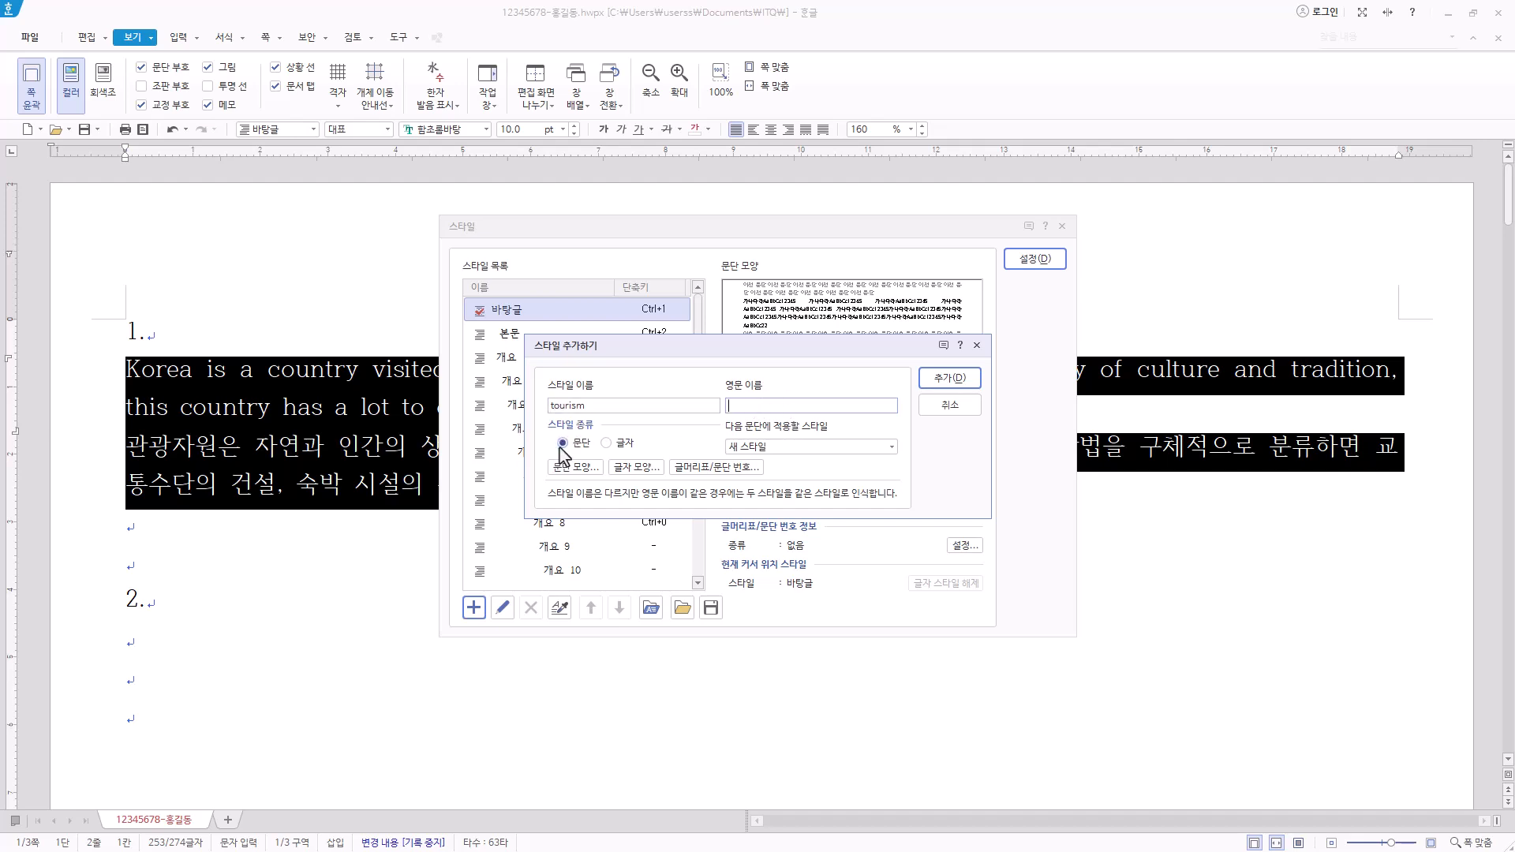
left_click(623, 444)
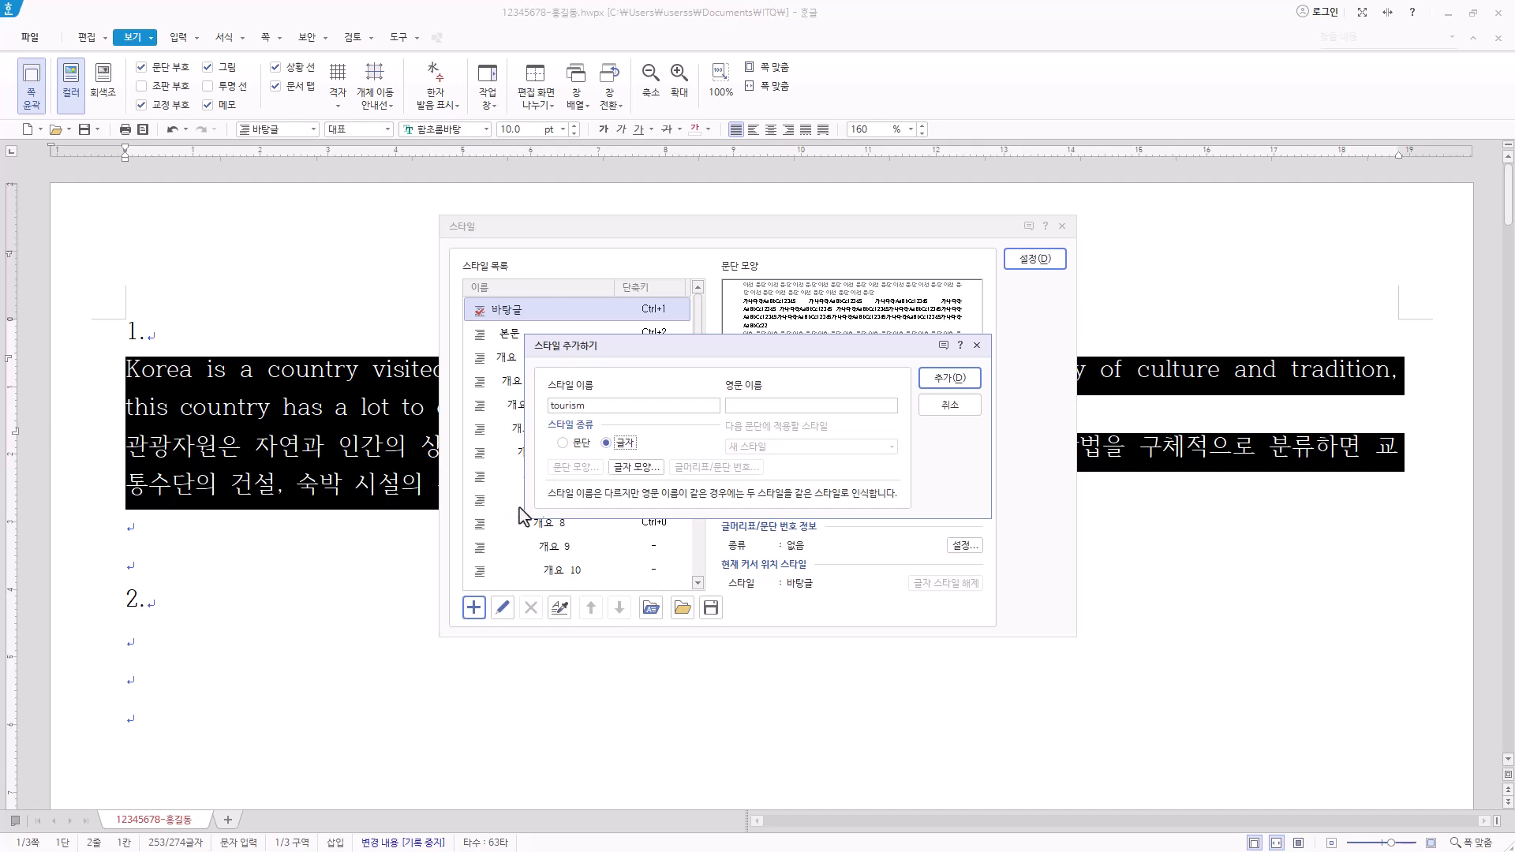
left_click(563, 443)
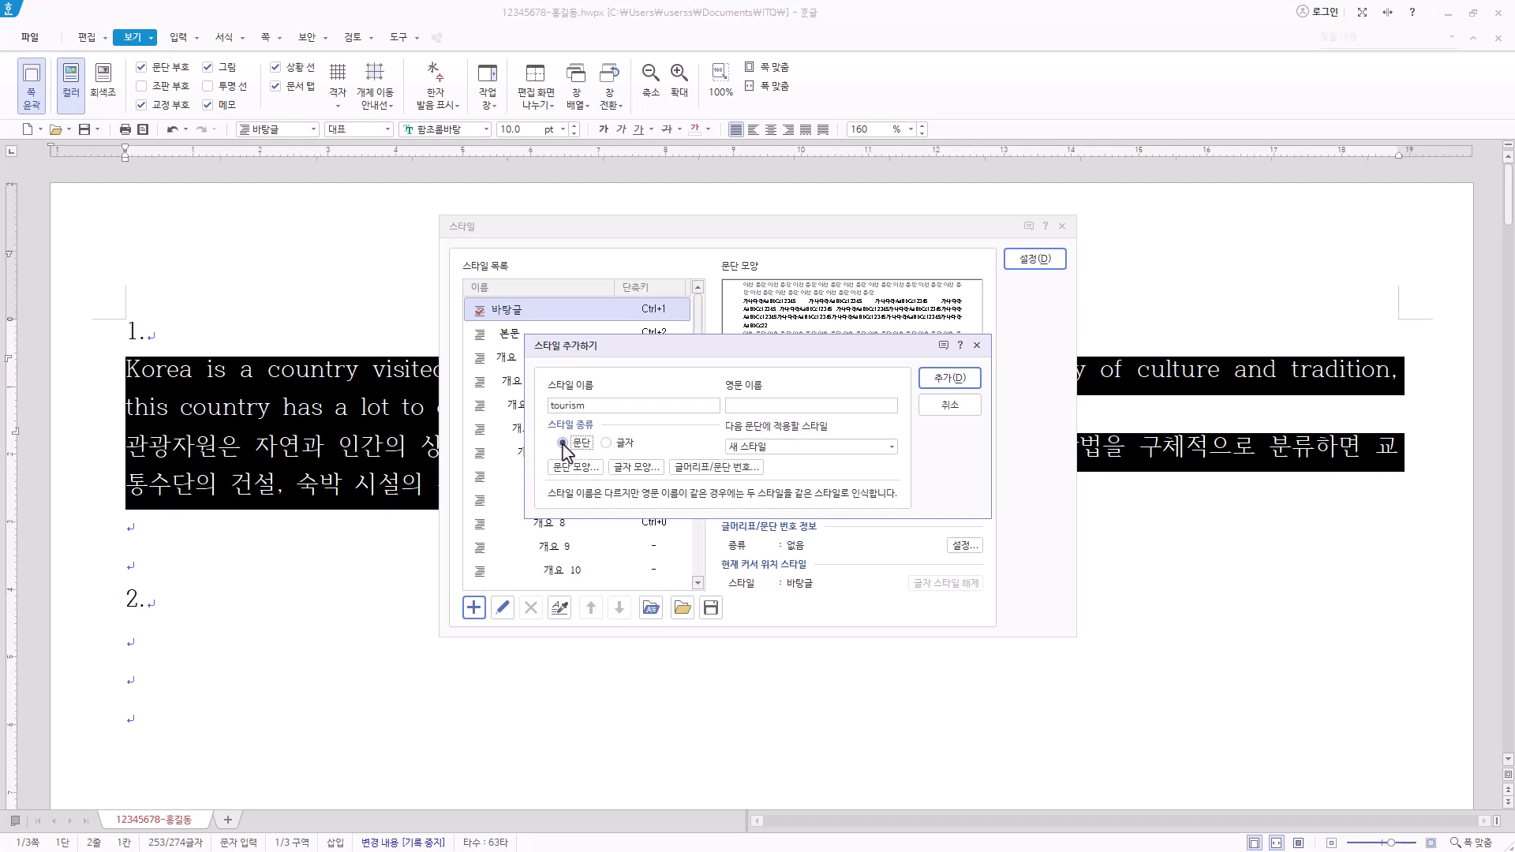
Step: Set the tourism style's paragraph shape to a left margin of 15 pt and spacing below the paragraph of 10 pt
left_click(593, 472)
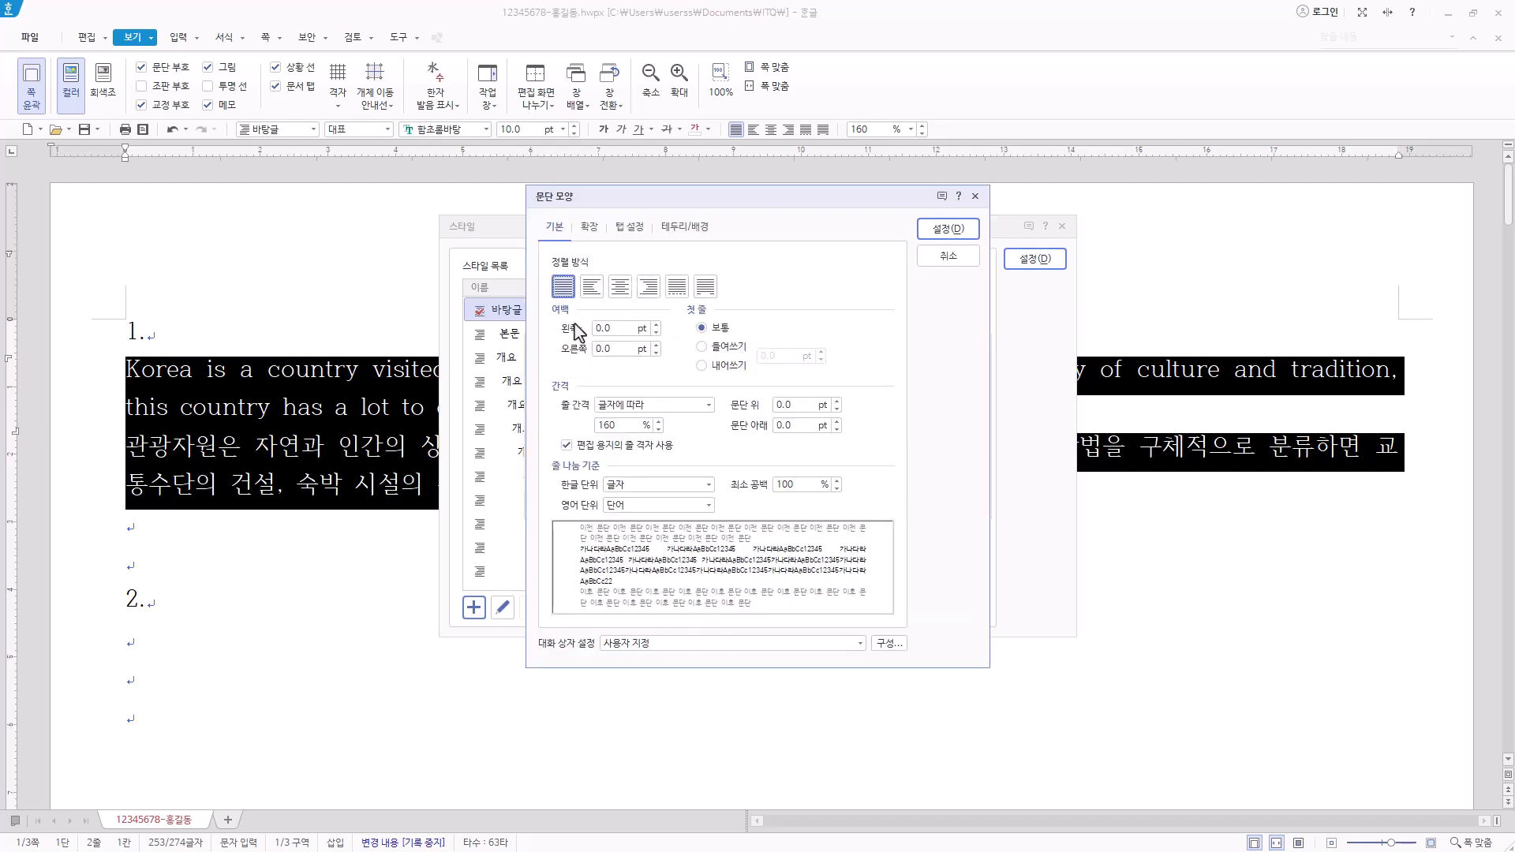
left_click(616, 332)
type("15")
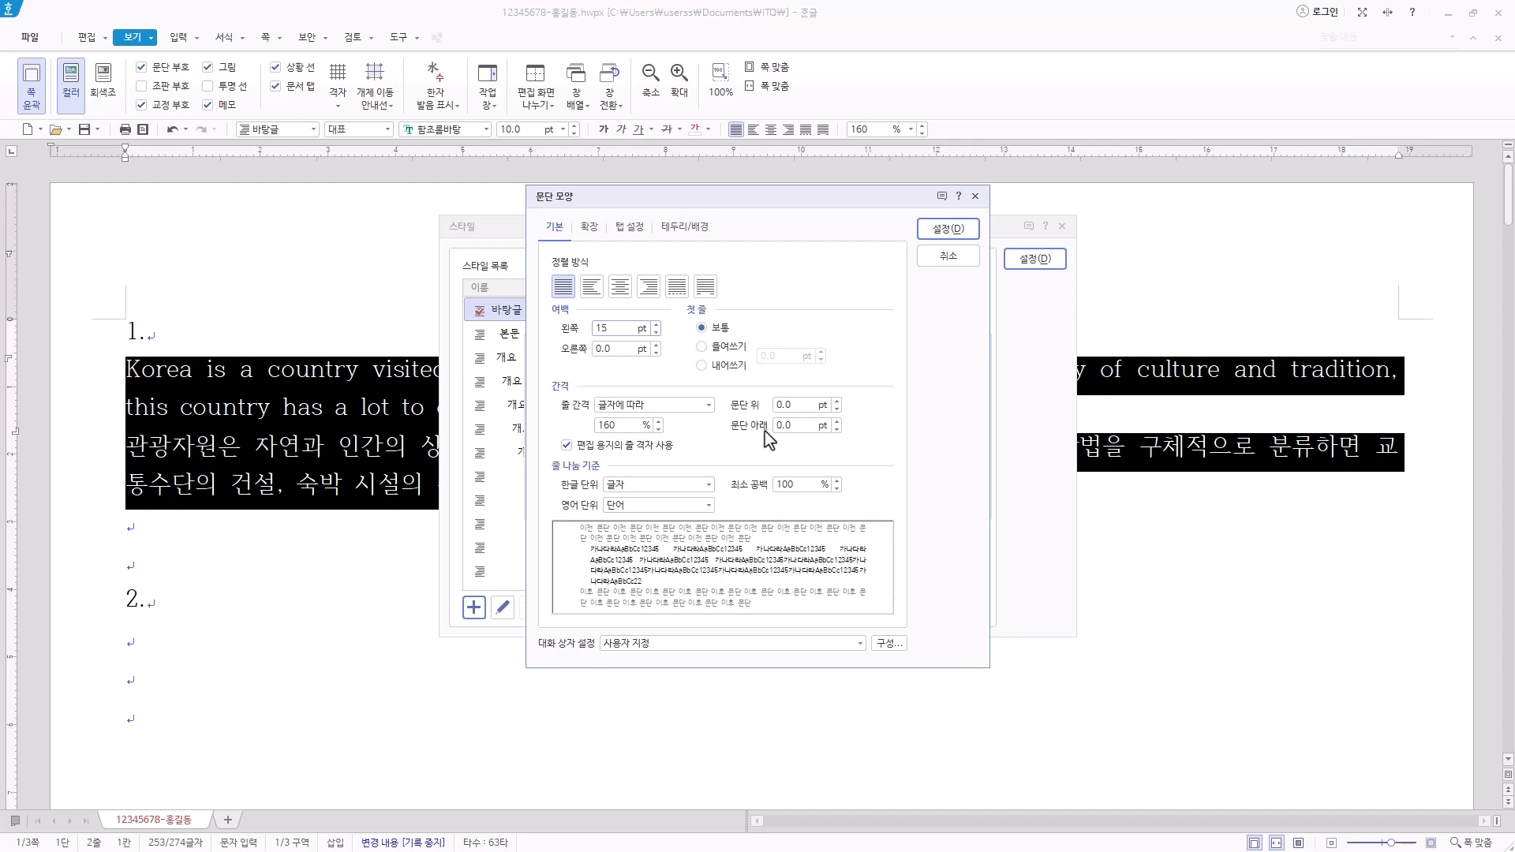
left_click(787, 425)
type("10")
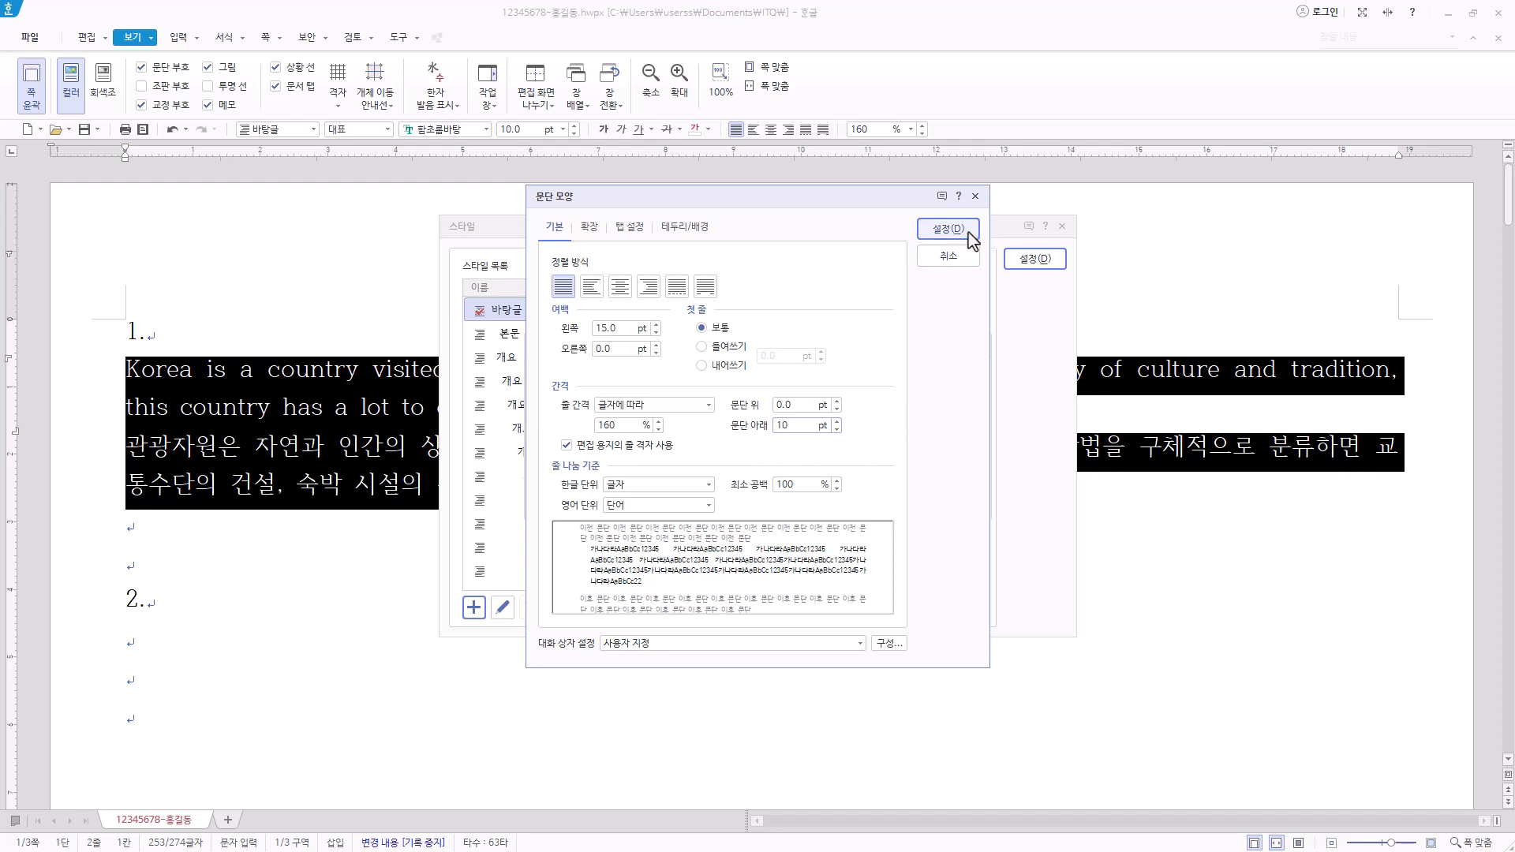
left_click(970, 235)
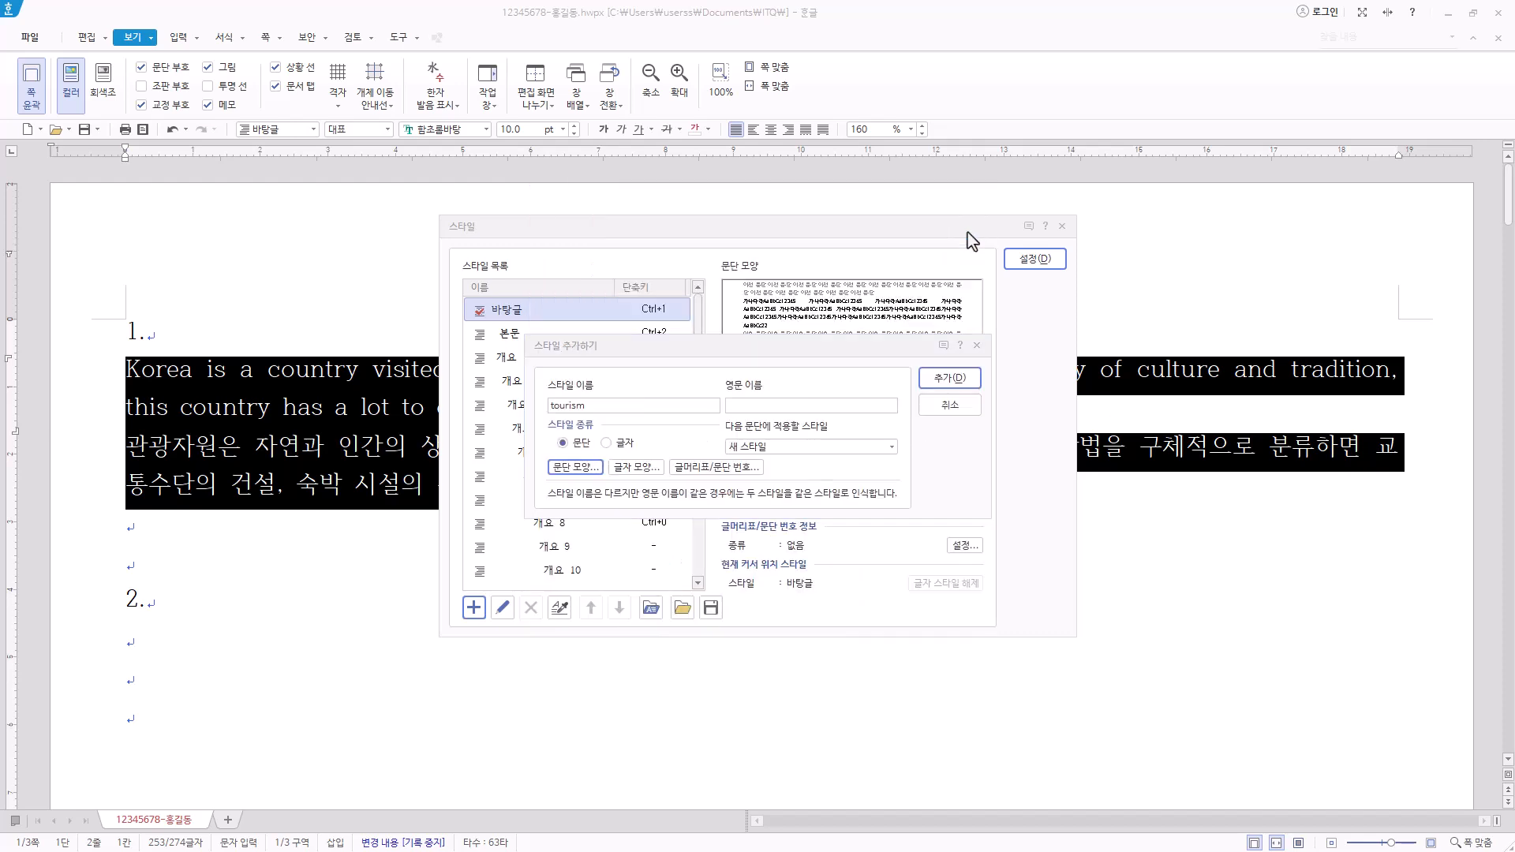
Step: Set the tourism style's character shape to a character width (장평) of 95% and letter spacing (자간) of 5%
left_click(641, 472)
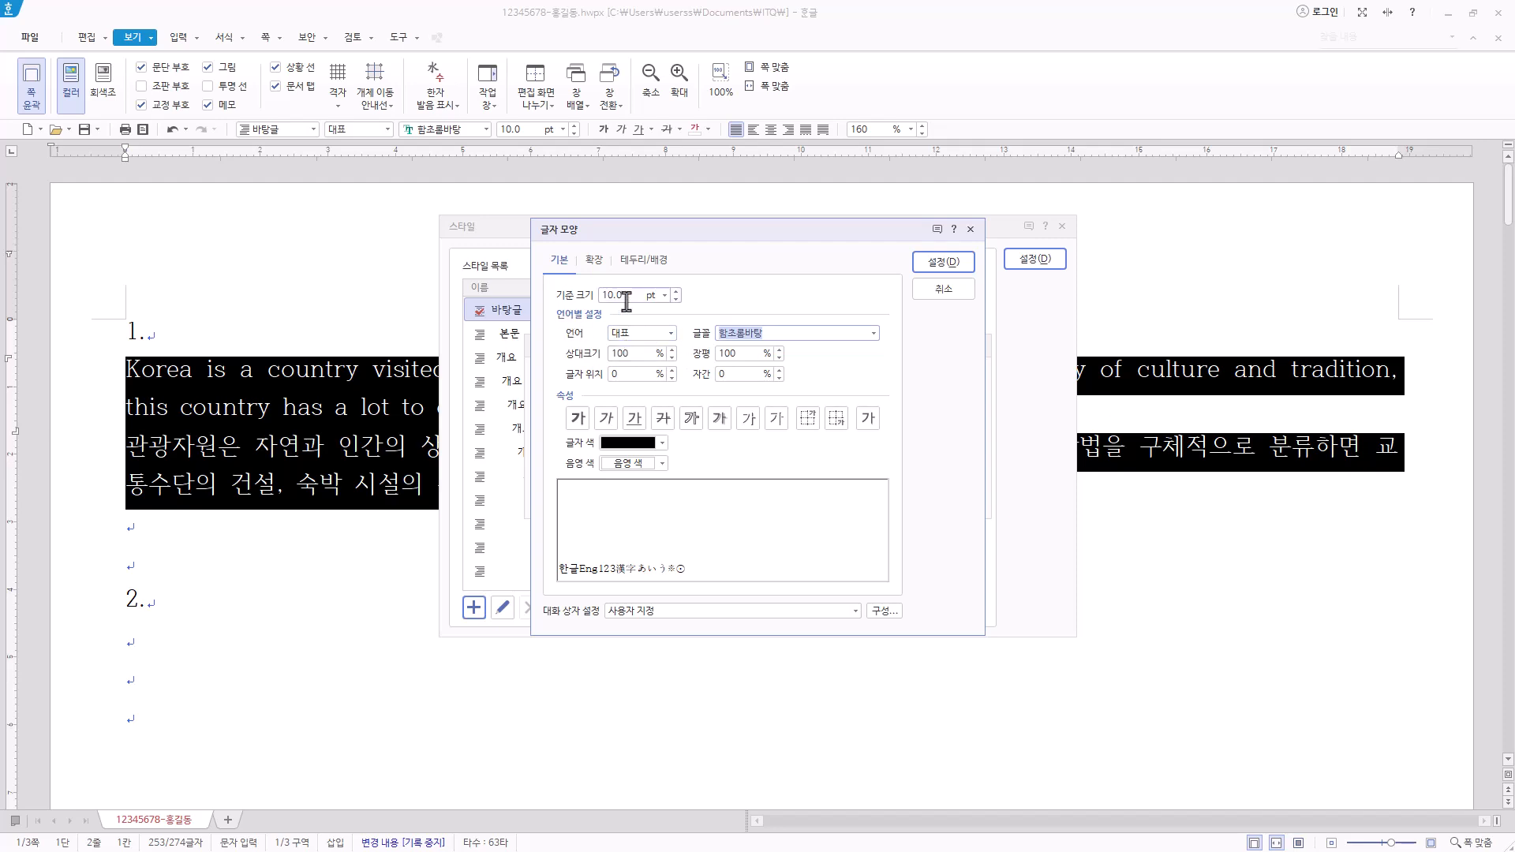
left_click(745, 353)
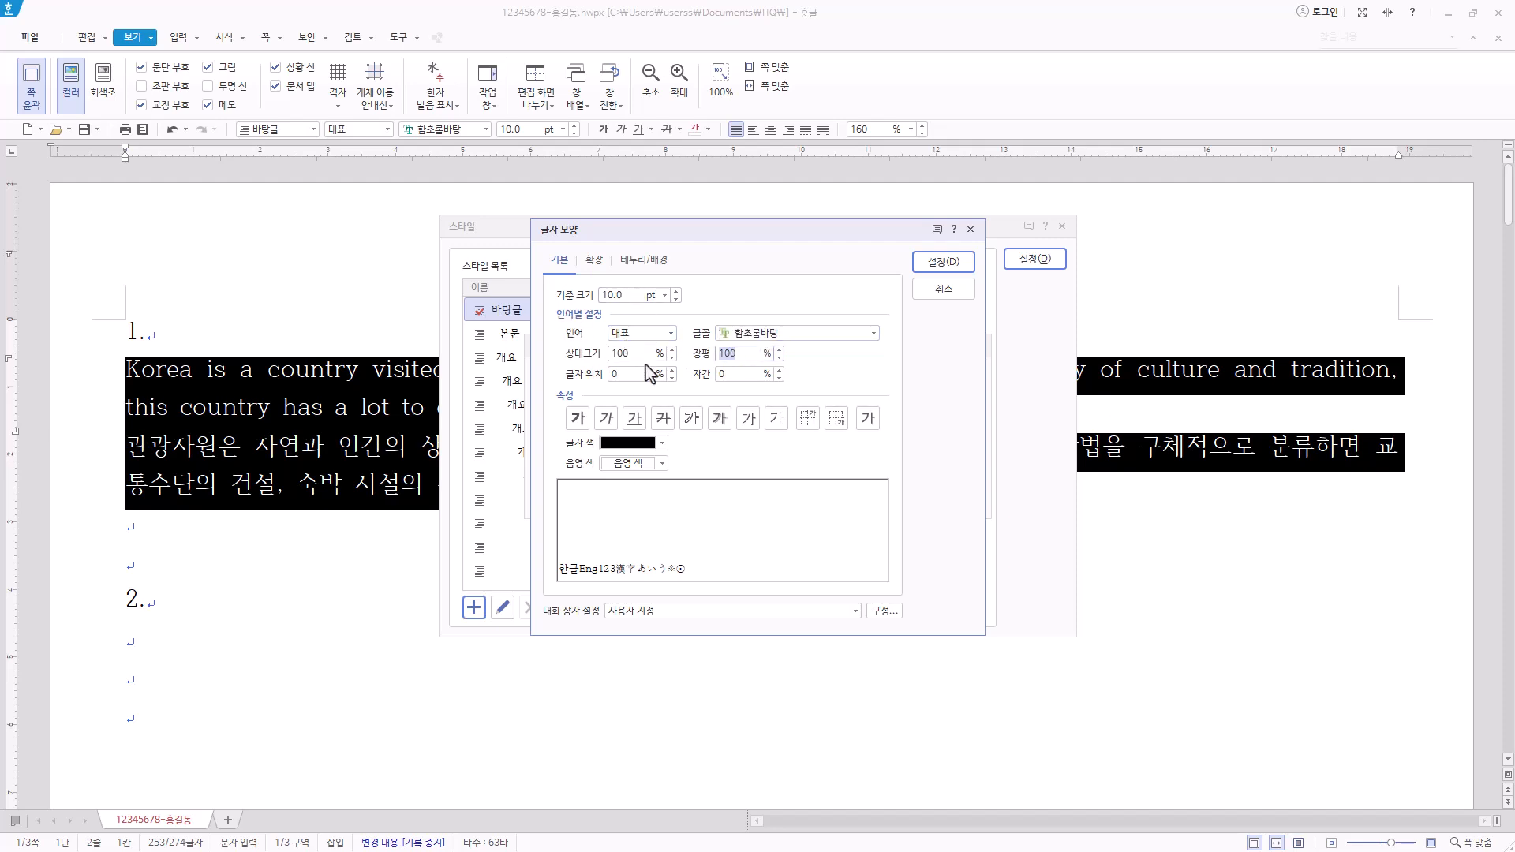
type("95")
left_click(740, 374)
type("5")
Step: Set the tourism style's font for the 한글 language to 굴림
left_click(670, 333)
left_click(671, 334)
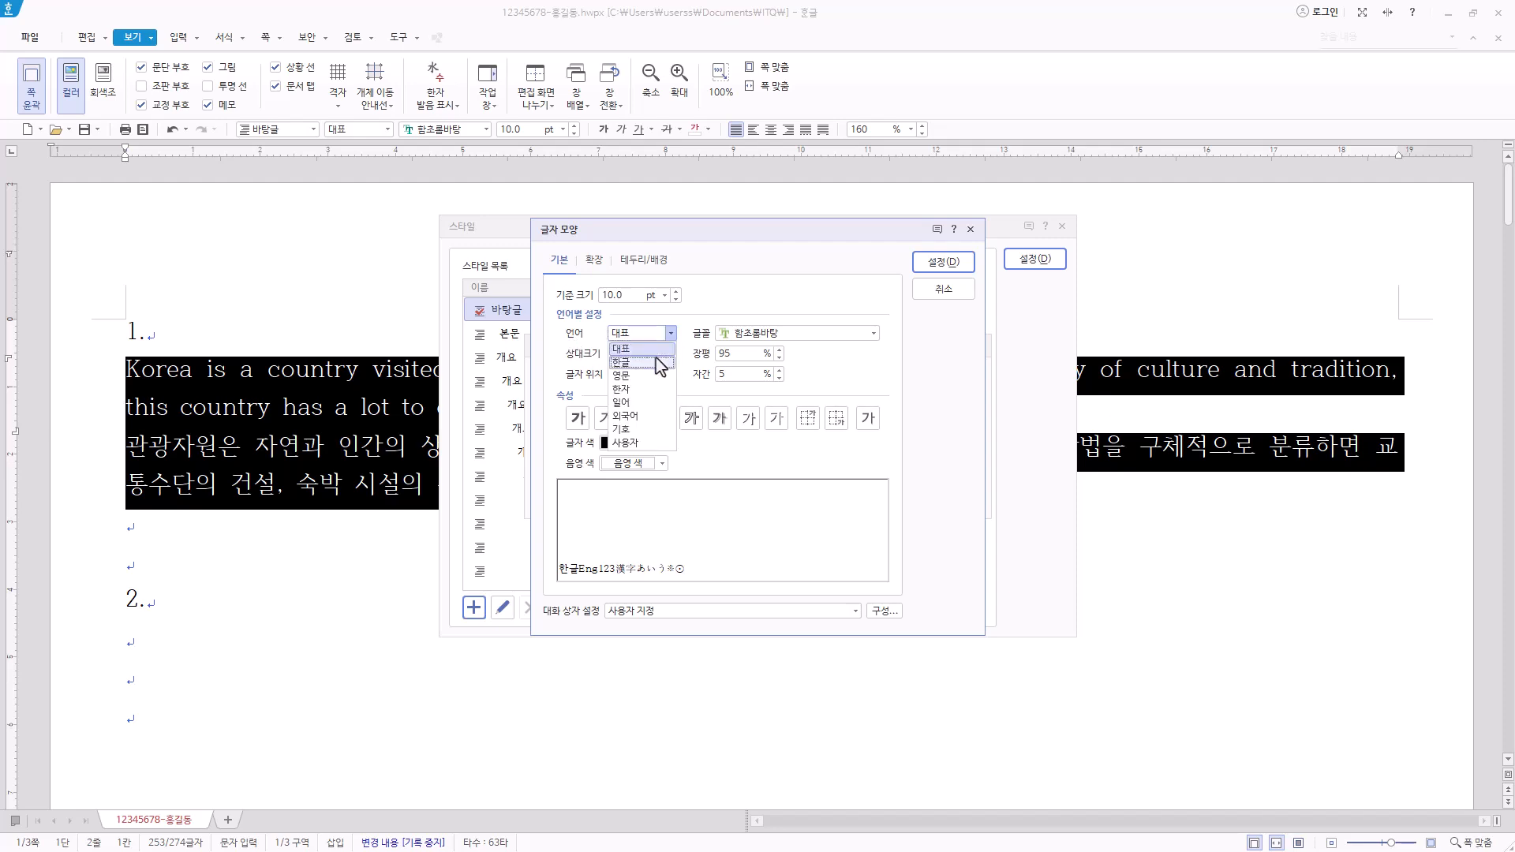
left_click(658, 363)
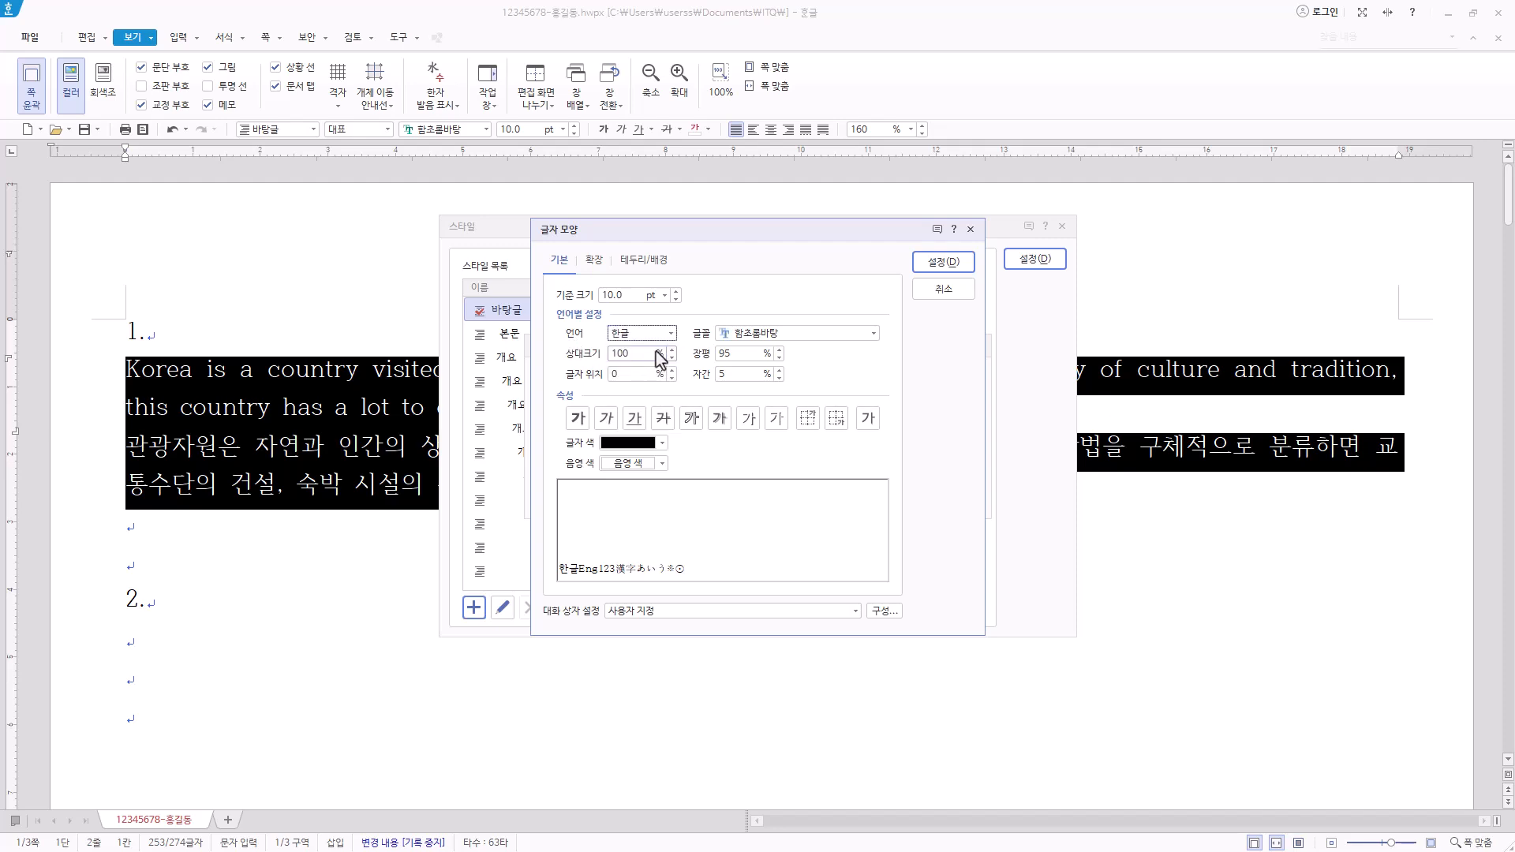
left_click(825, 332)
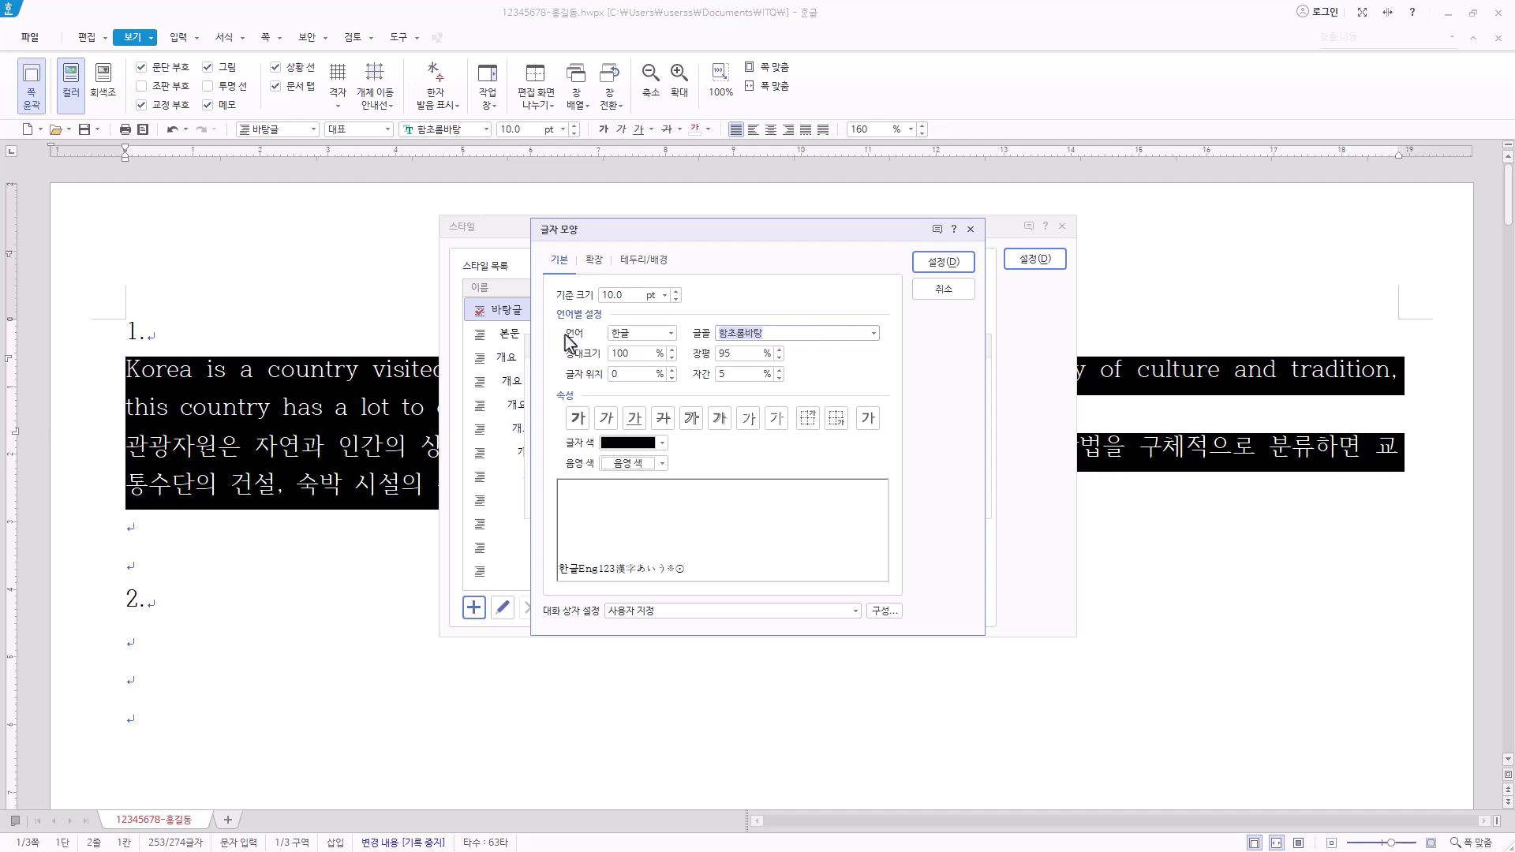
type("굴림")
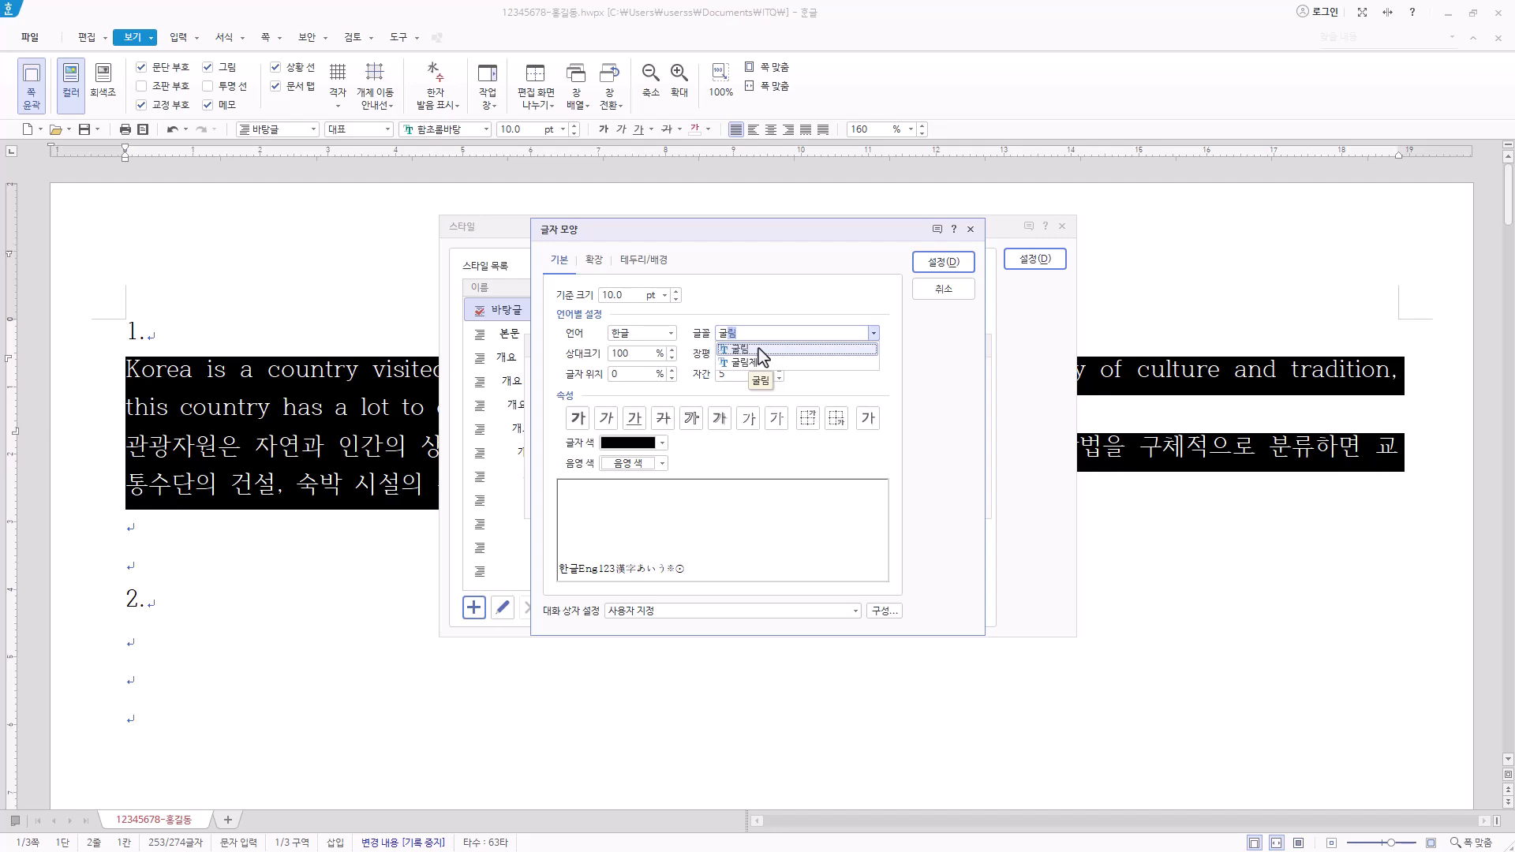
left_click(749, 349)
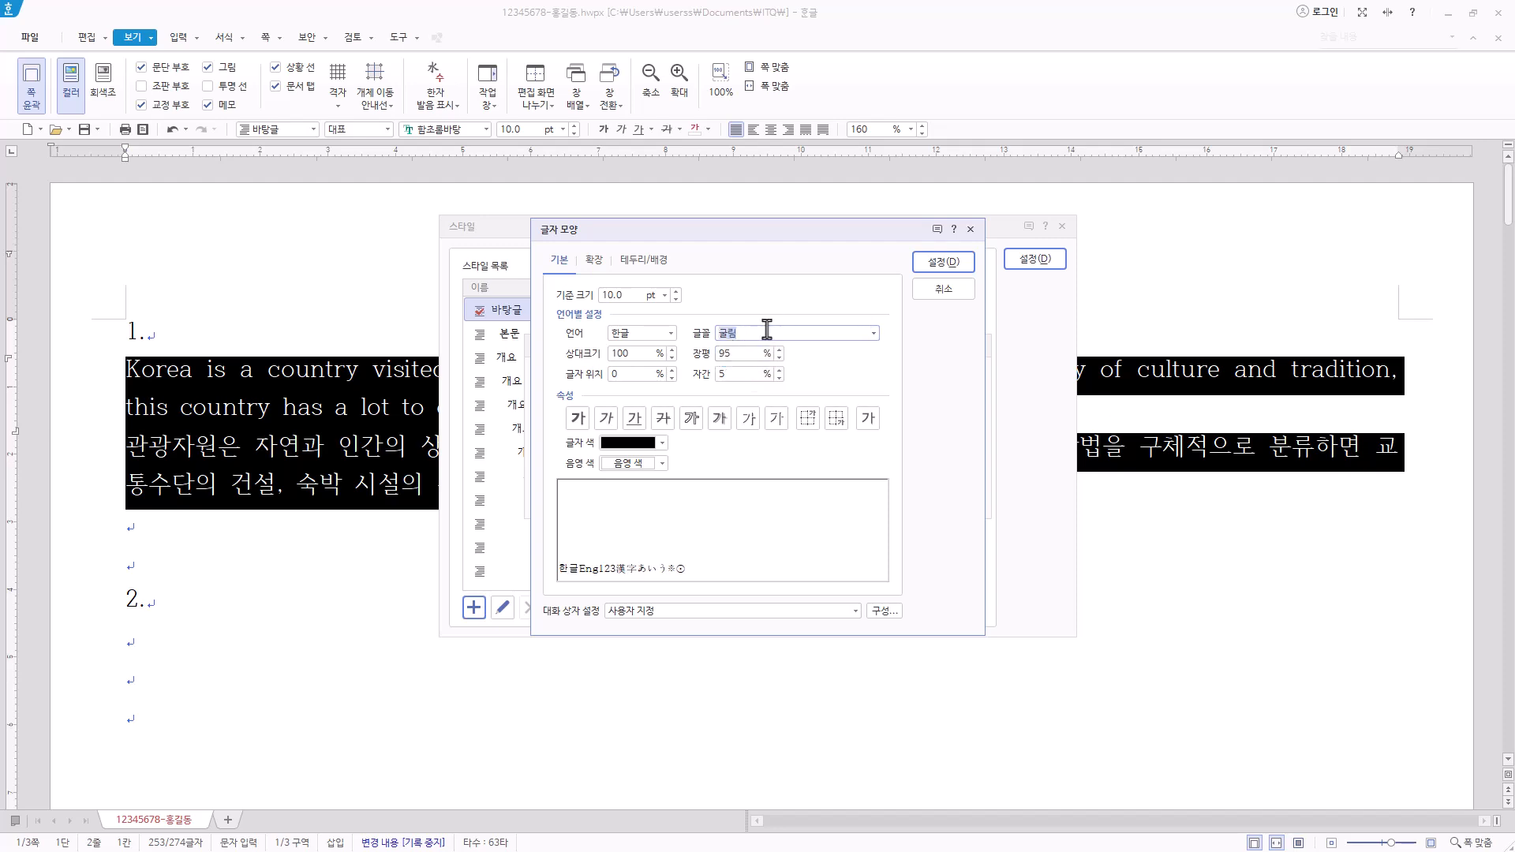
Step: Set the tourism style's font for the 영문 language to 돋움 and accept the character shape
key("shift+Tab")
left_click(663, 332)
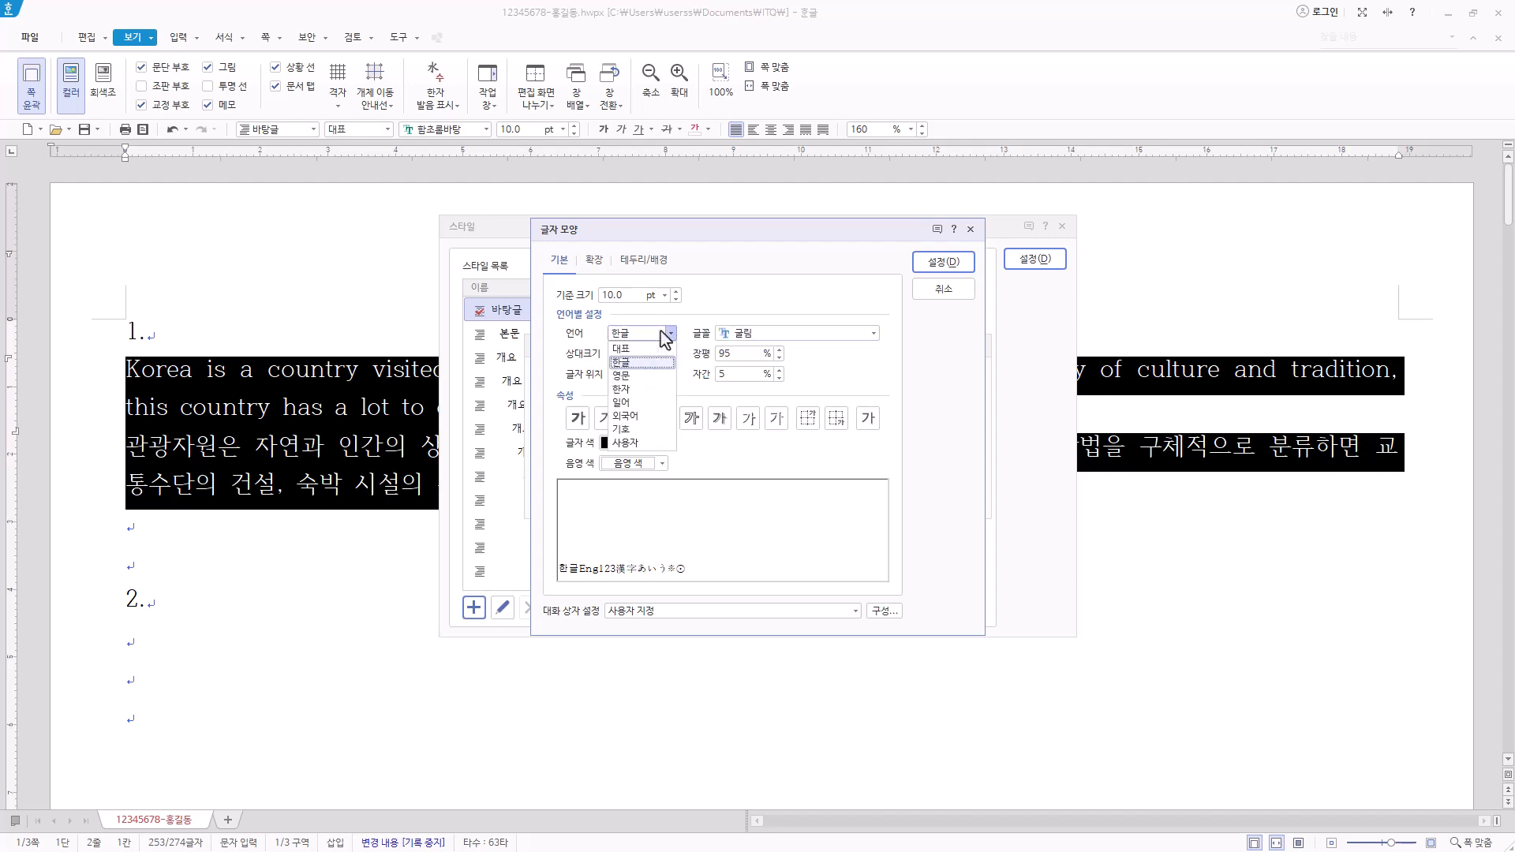
left_click(632, 376)
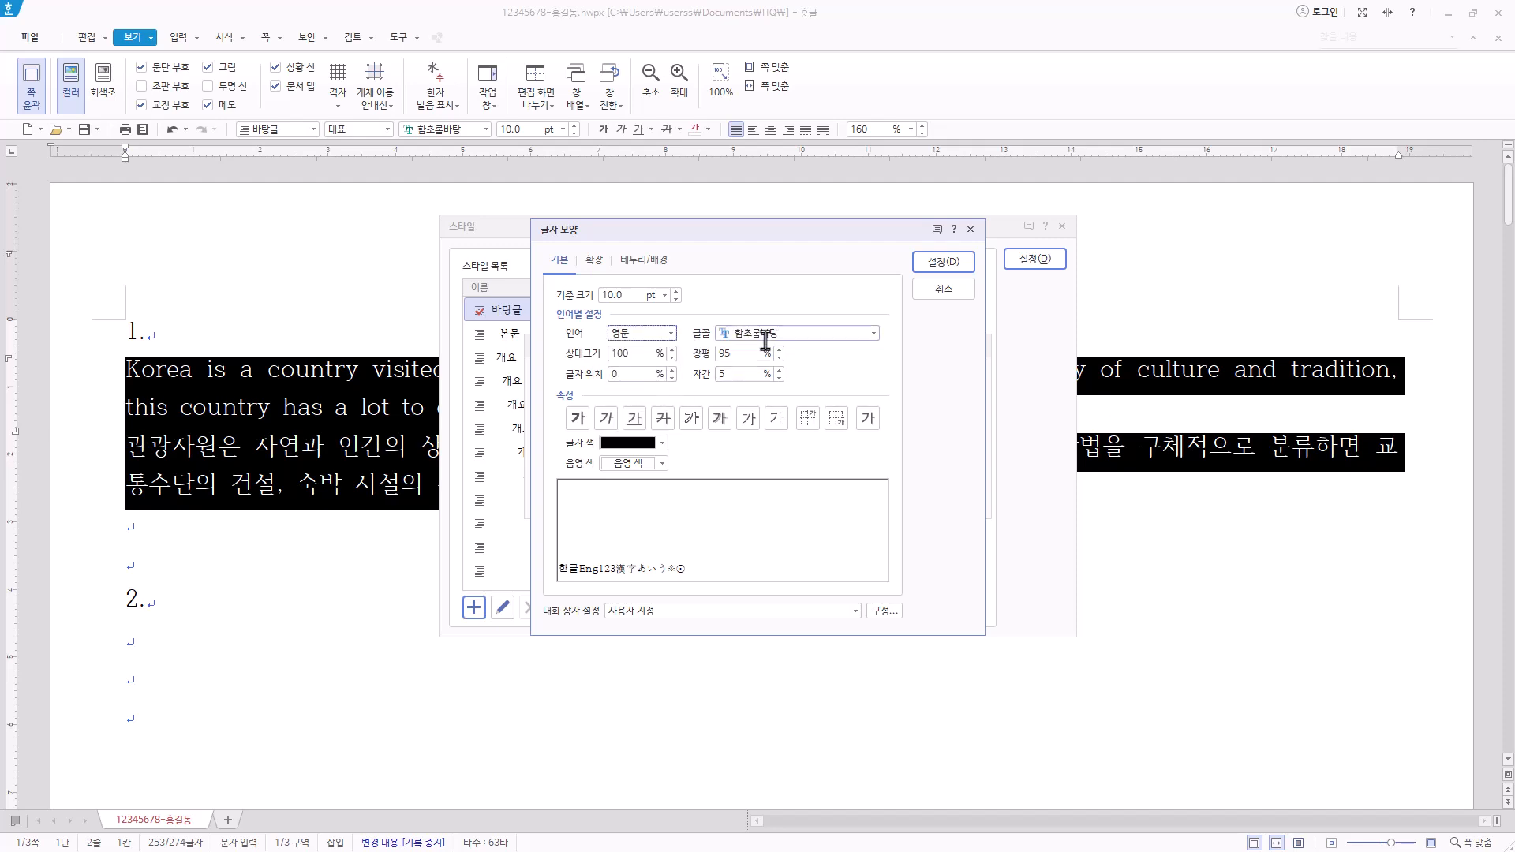
left_click(790, 332)
left_click_drag(791, 333, 581, 348)
type("돋움")
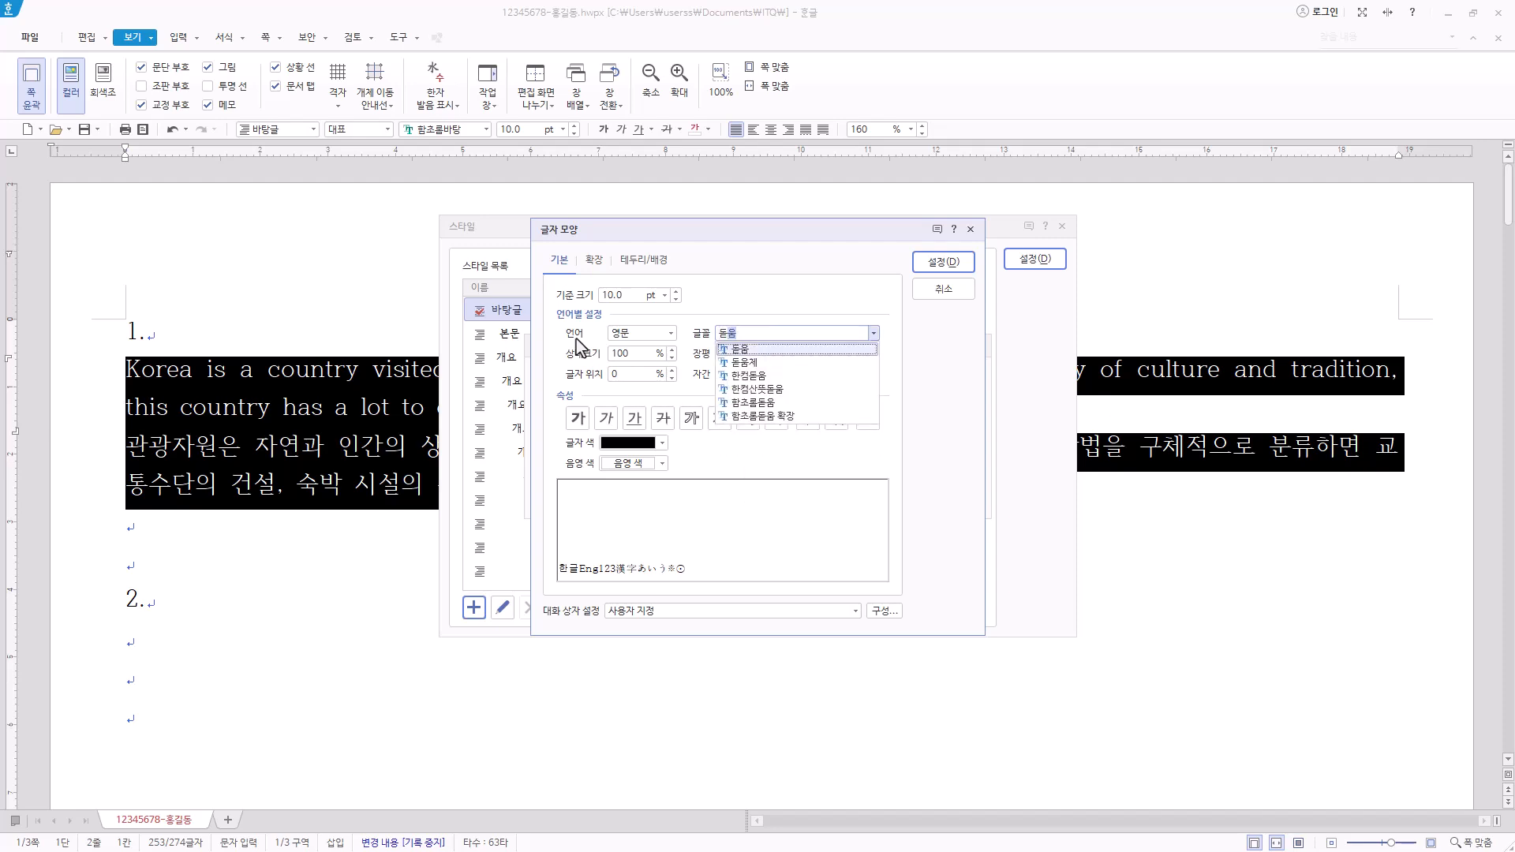
key("Return")
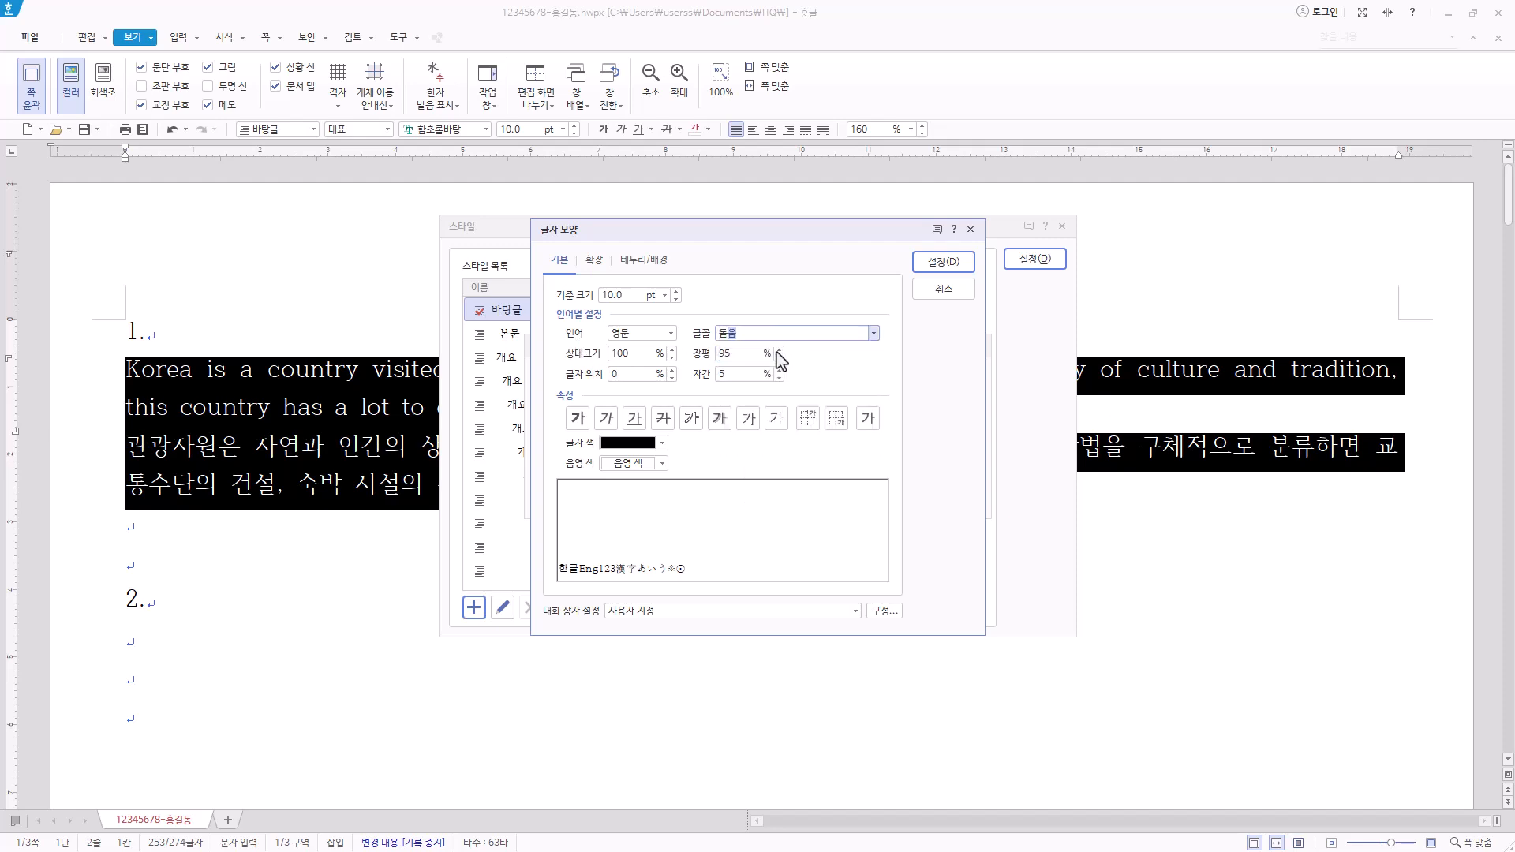
left_click(944, 263)
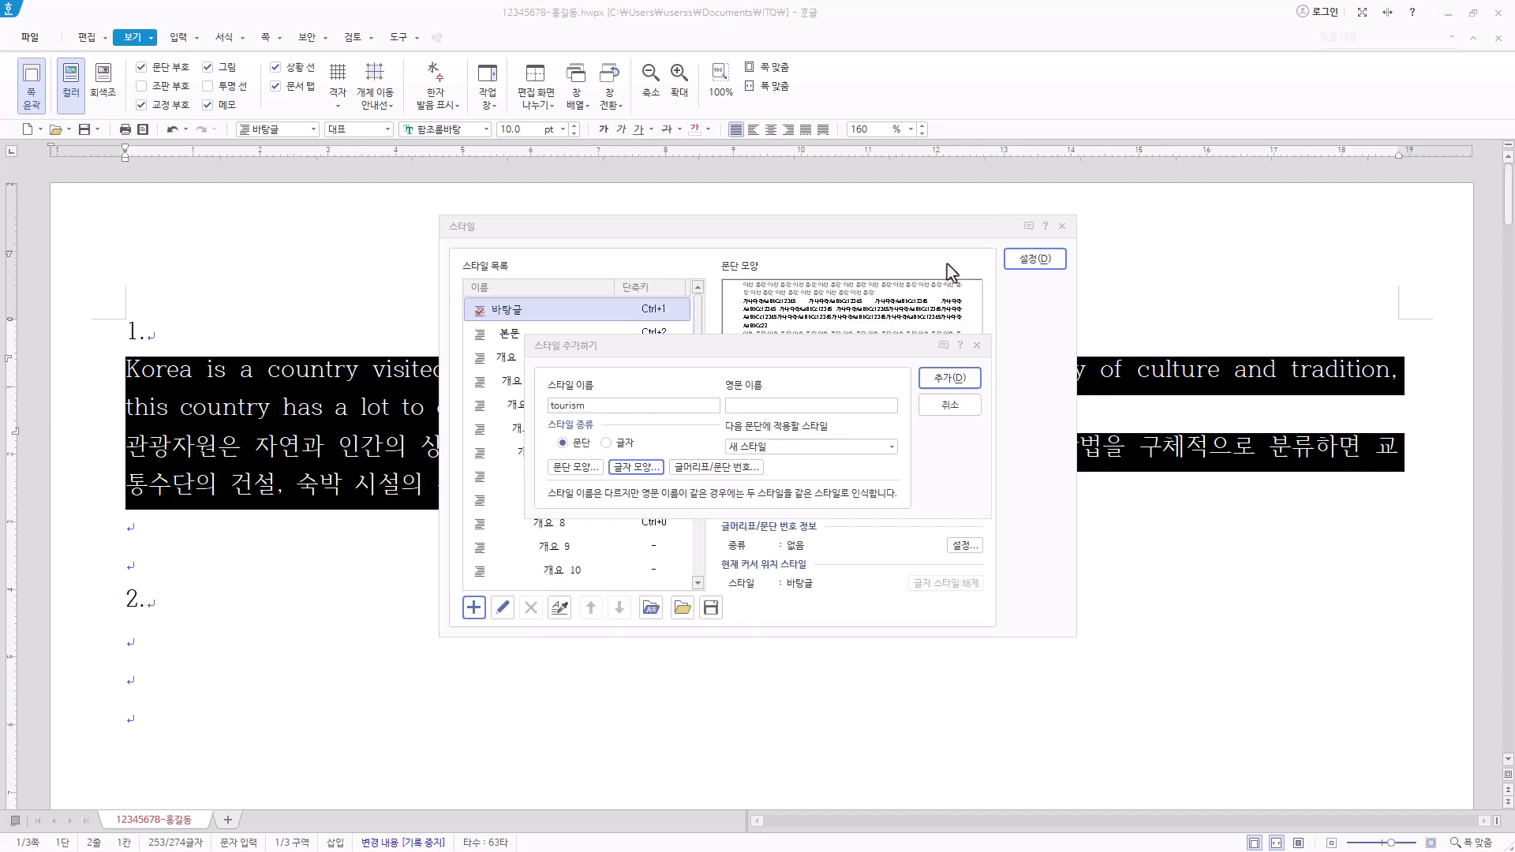
Step: Add the tourism style to the style list and apply it to the selected English and Korean paragraphs
left_click(957, 378)
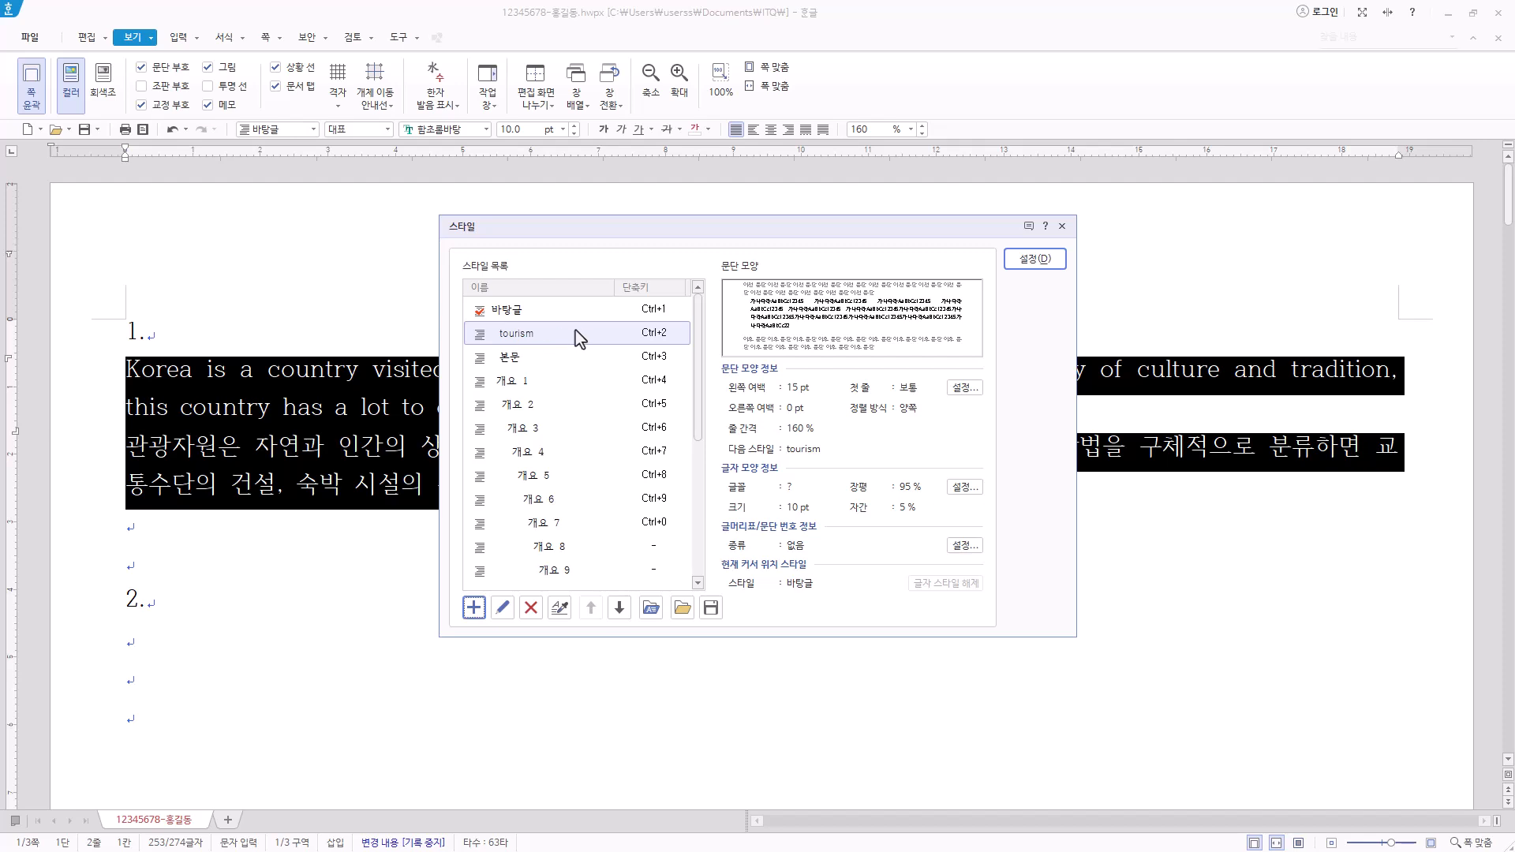
left_click(564, 333)
left_click(1034, 261)
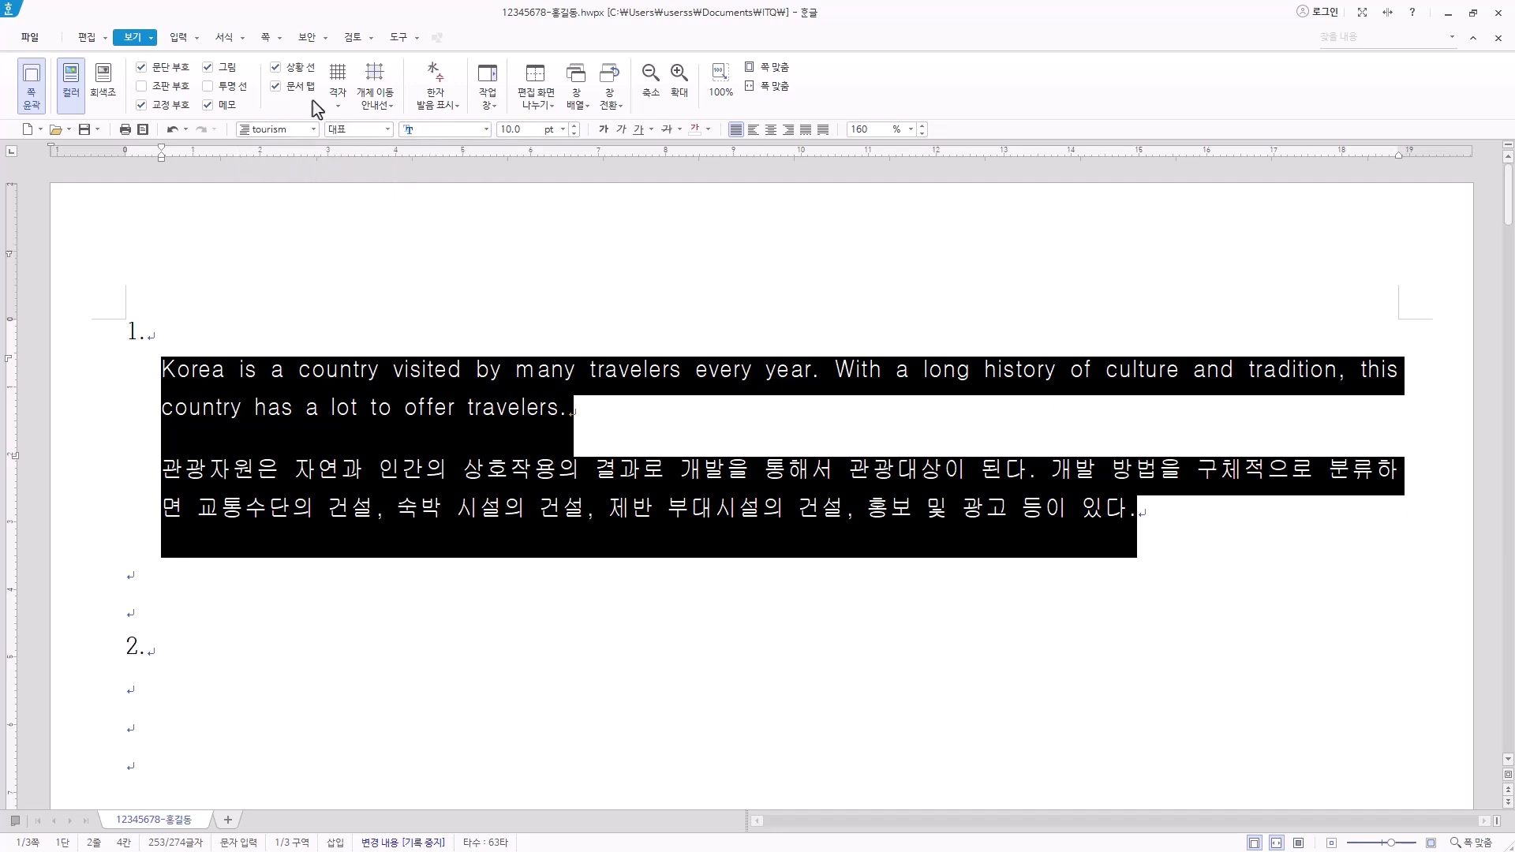
left_click(472, 406)
left_click(527, 468)
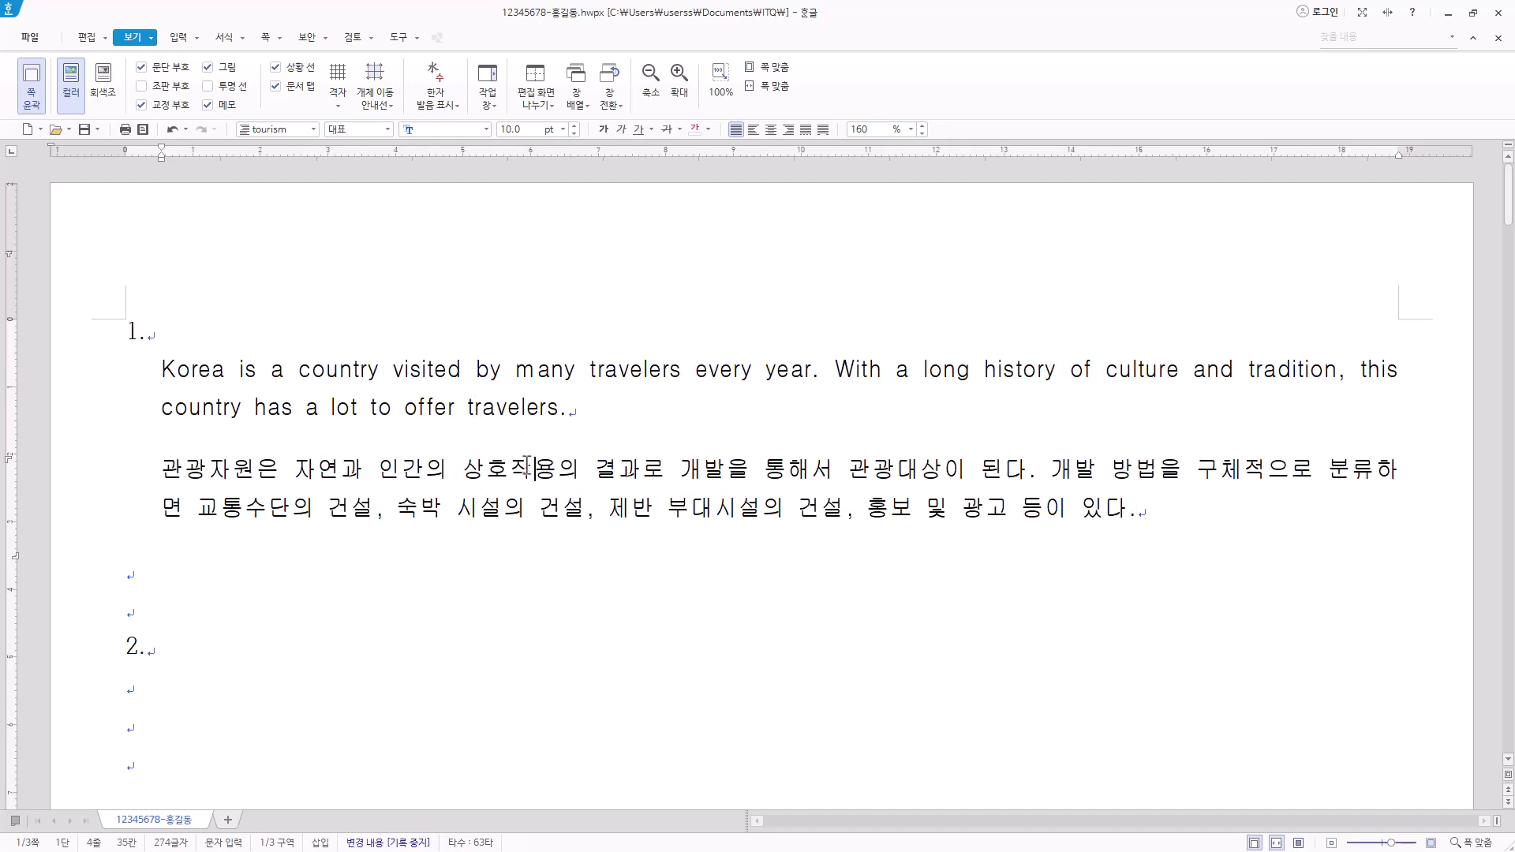
left_click(503, 468)
Step: Insert a table with 5 rows and 6 columns below question 2, with width 단에 맞춤 and height 자동
scroll(538, 505, "down", 2)
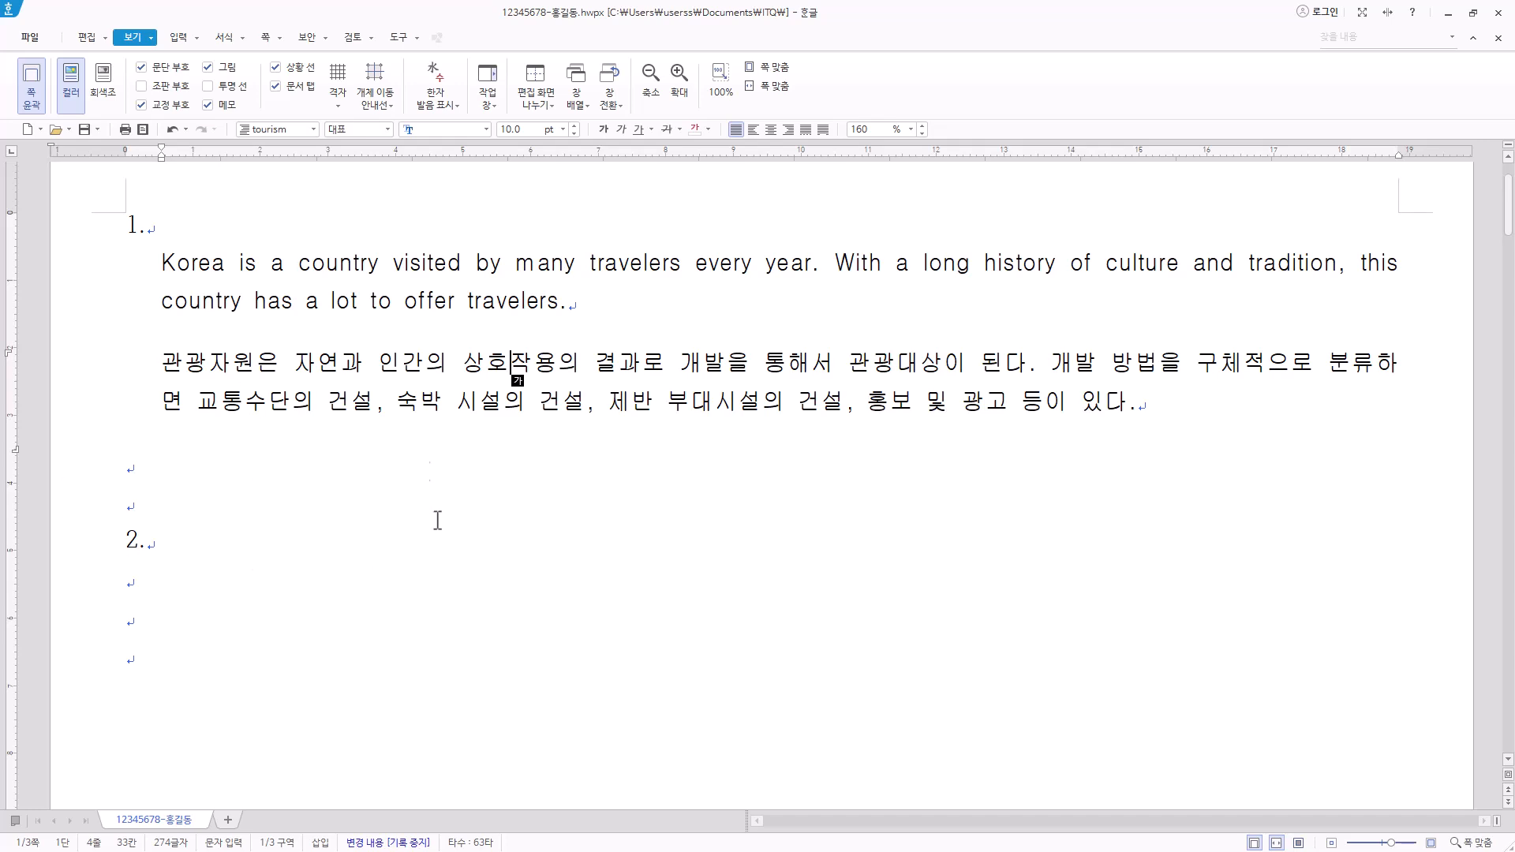
scroll(356, 496, "down", 3)
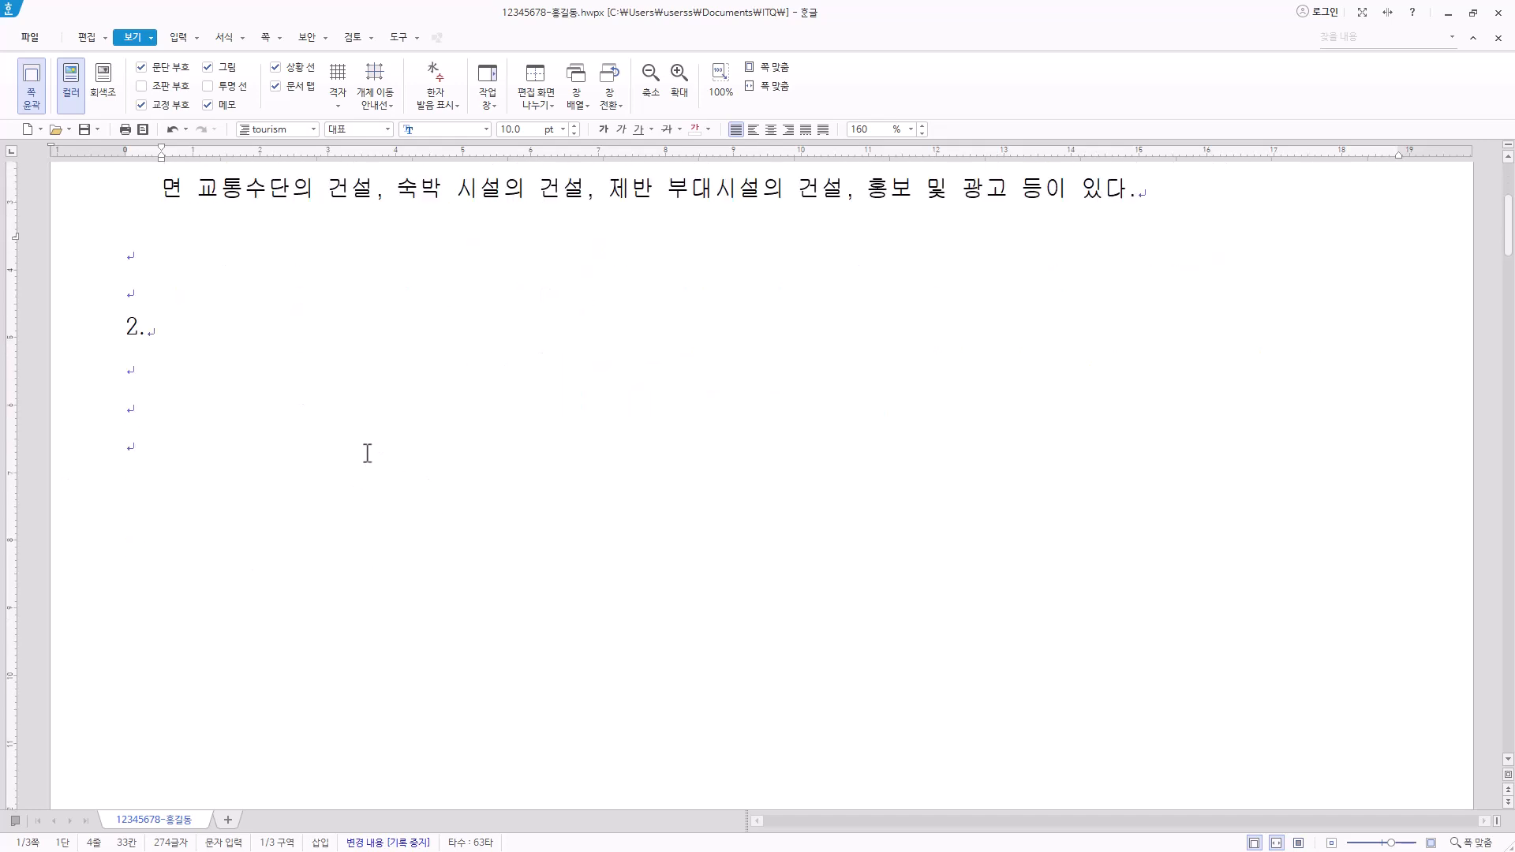
left_click(152, 367)
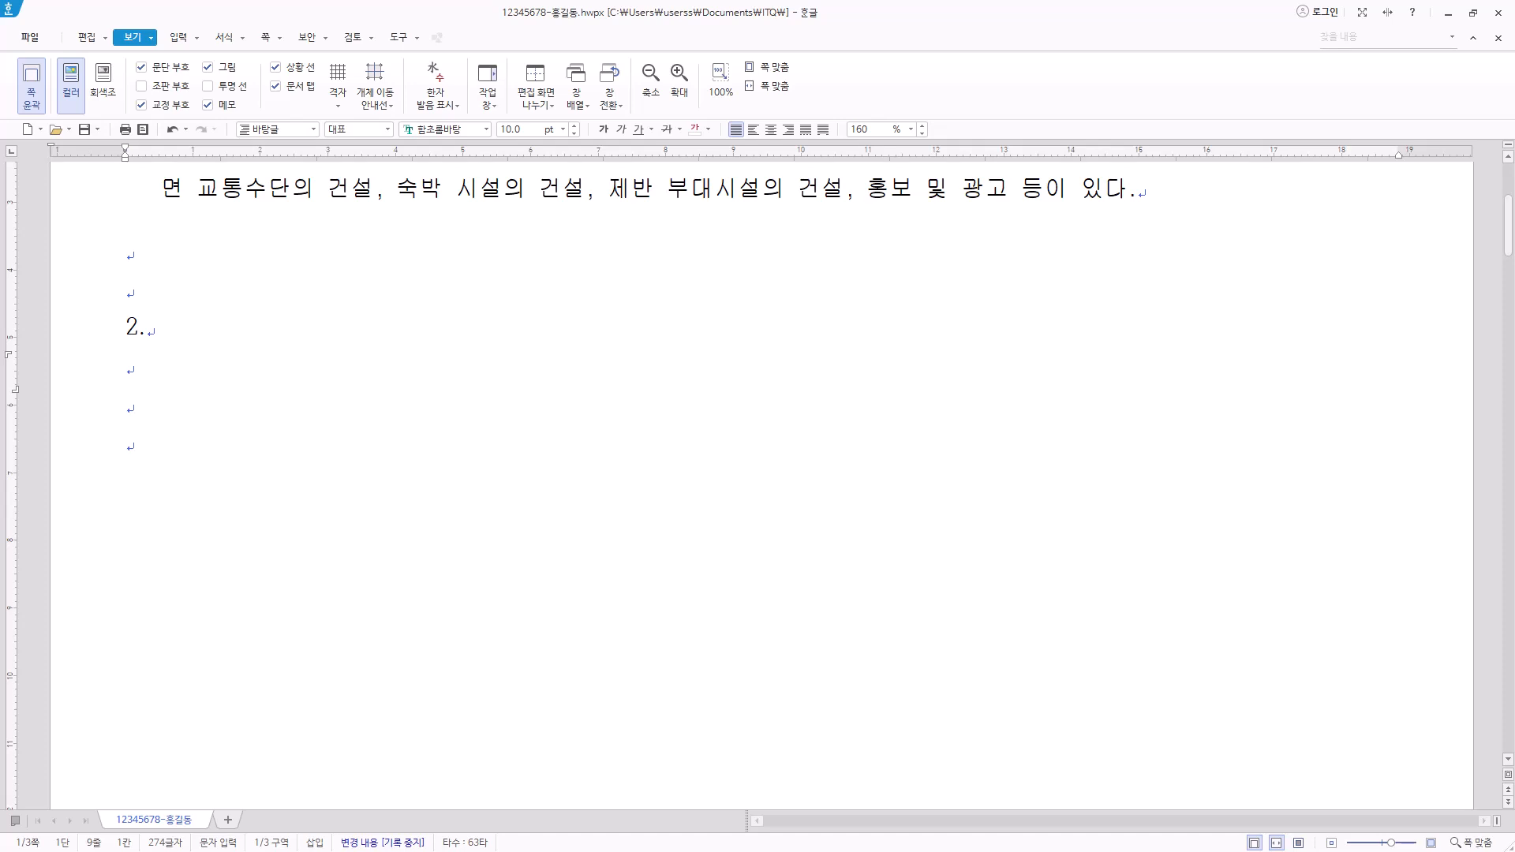
left_click(183, 42)
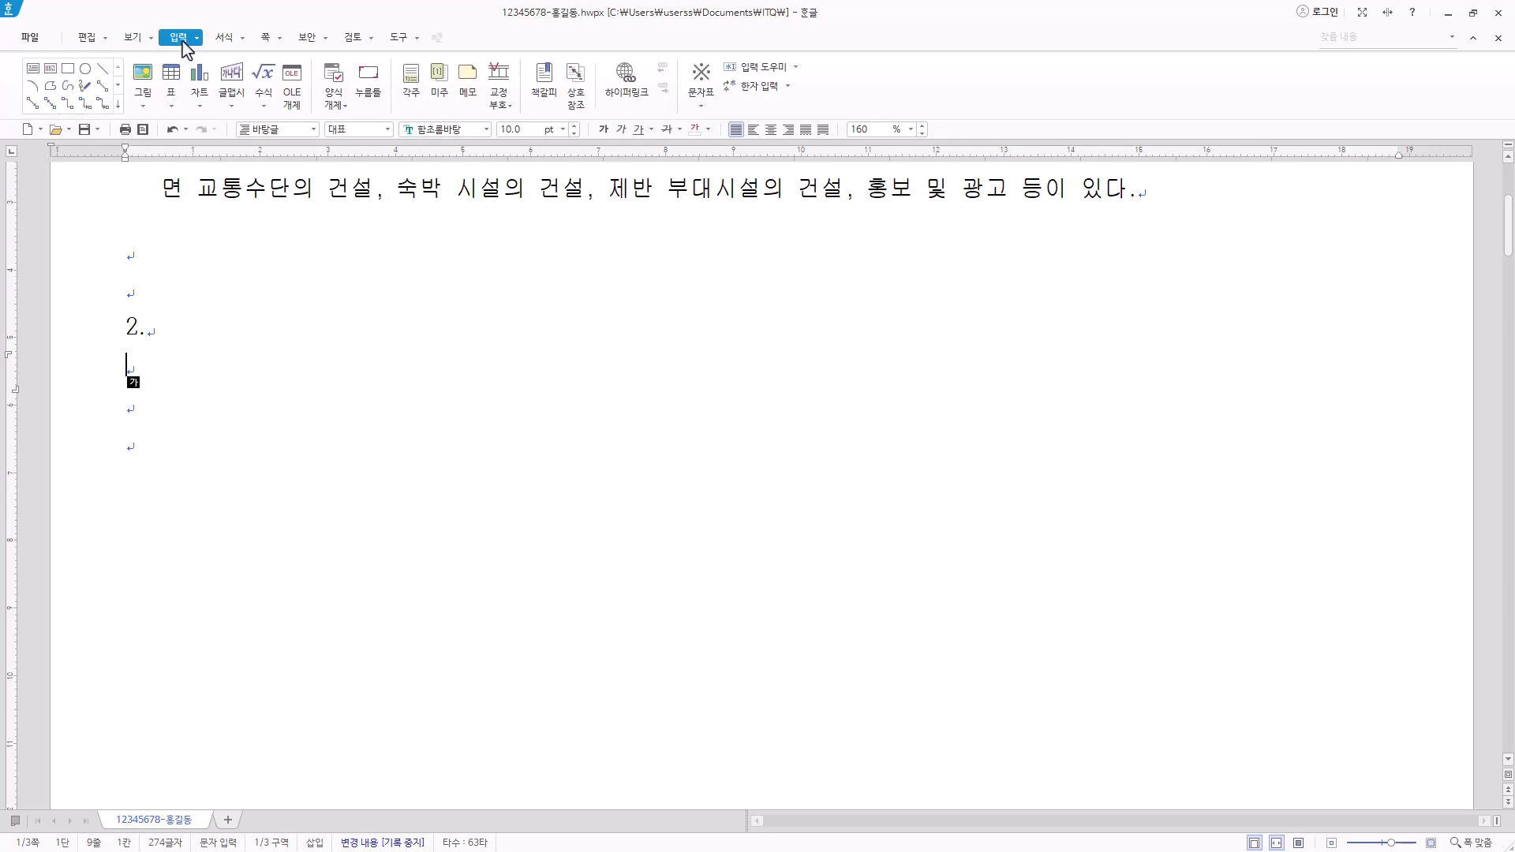
left_click(172, 81)
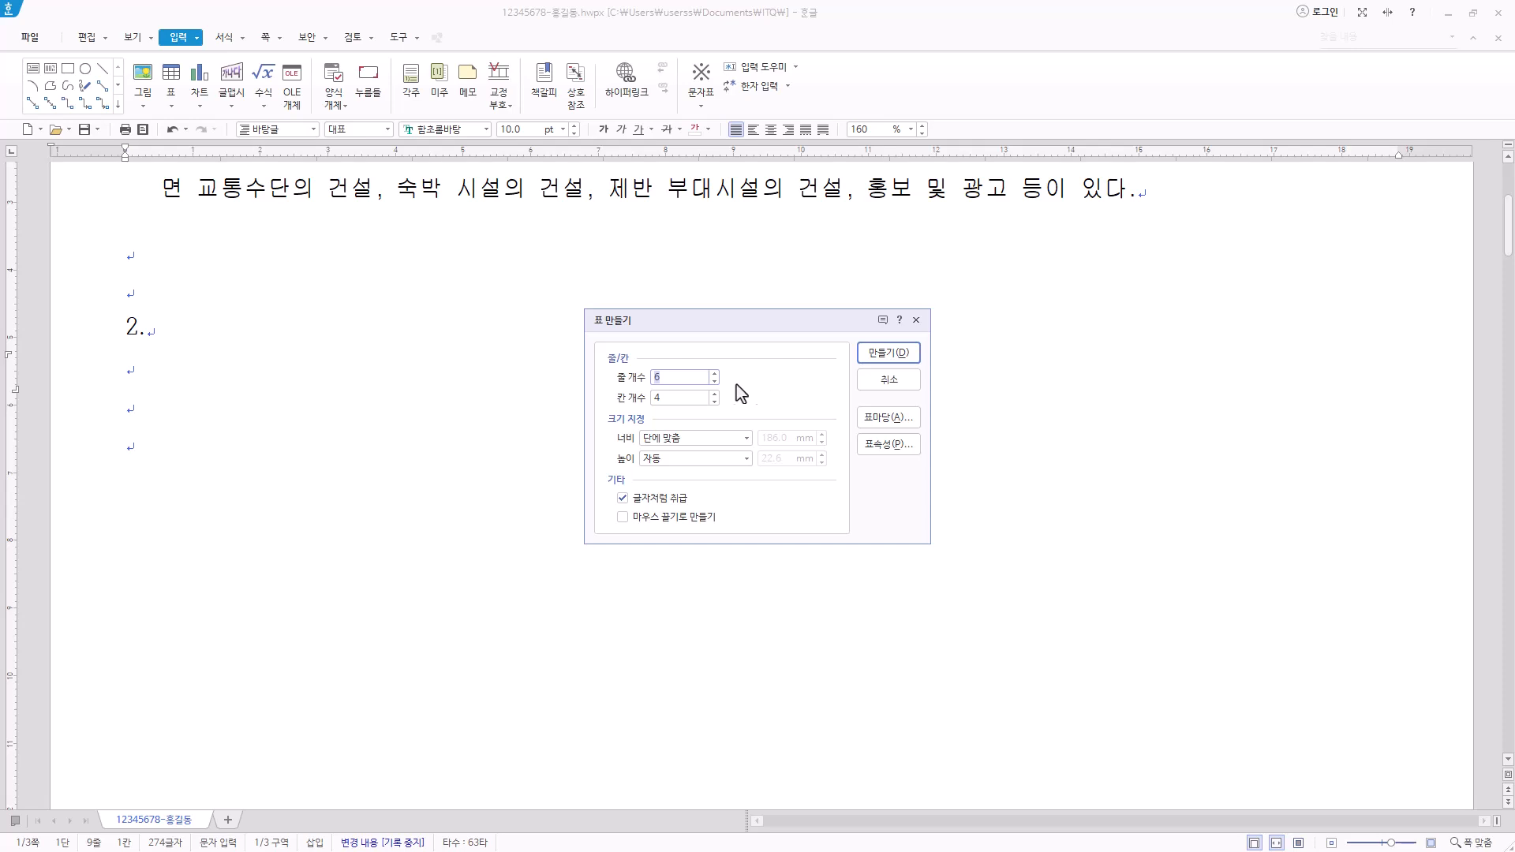
left_click(714, 382)
left_click(714, 394)
left_click(714, 394)
left_click(746, 439)
left_click(746, 441)
left_click(744, 459)
left_click(744, 460)
left_click(903, 368)
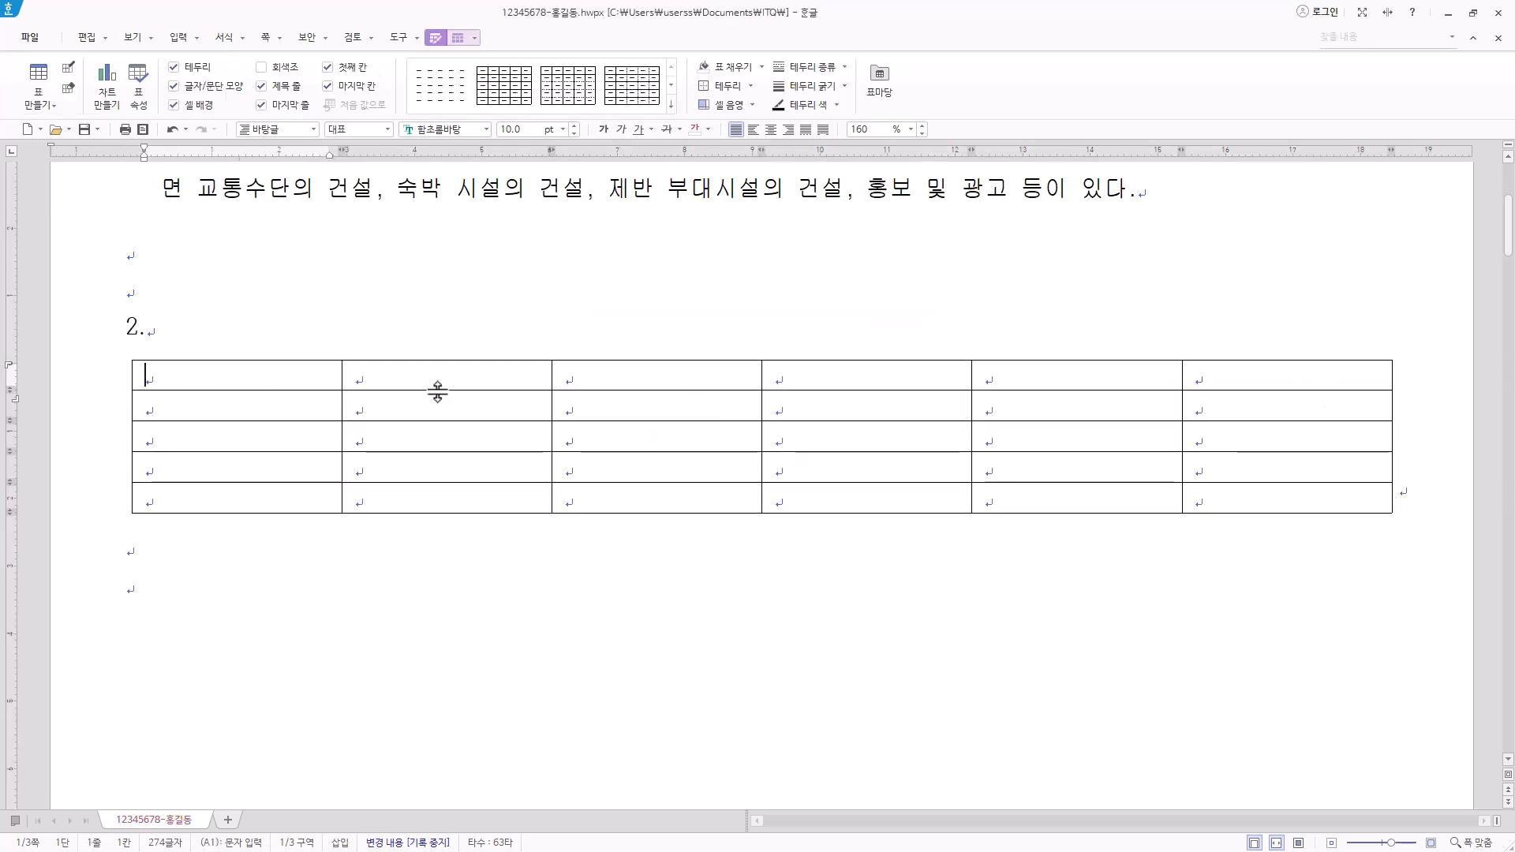
Step: Fill the table with headers 구분, 2018년 to 2021년 and 합계, and the yearly figures for 프랑스, 그리스, 이탈리아 and 스위스
key("Hangul")
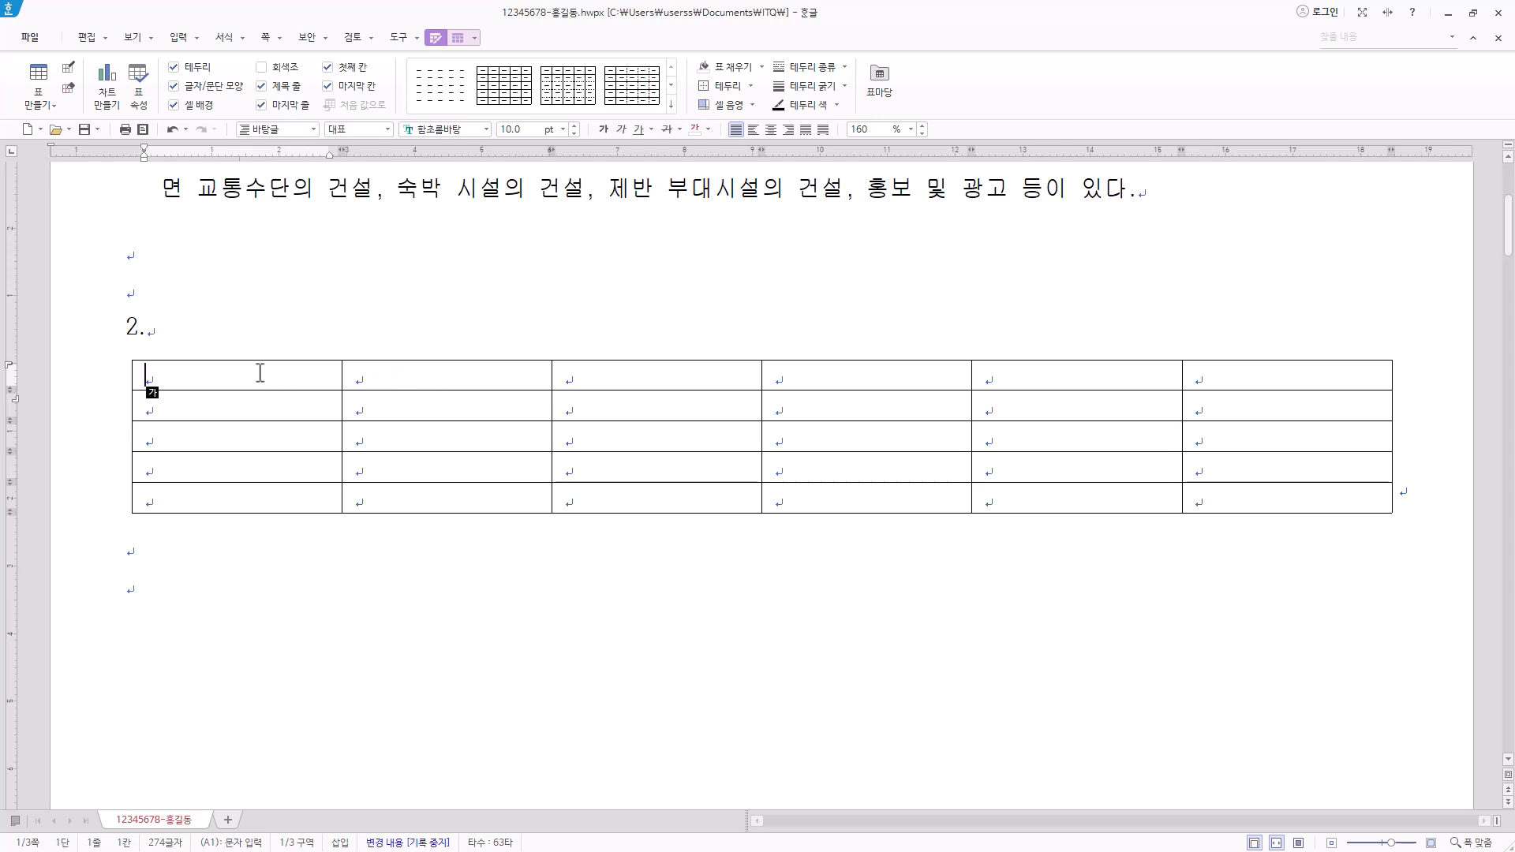
type("구분\t2018년\t2019년\t2020년\t2021년\t합계 프랑스\t89.4\t90.9\t41.7\t48.4 그리스\t30.1\t31.3\t7.4\t14.7 이탈리아\t61.6\t64.5\t25.2\t26.9 스위스\t11.7\t11.8\t3.7\t4.4")
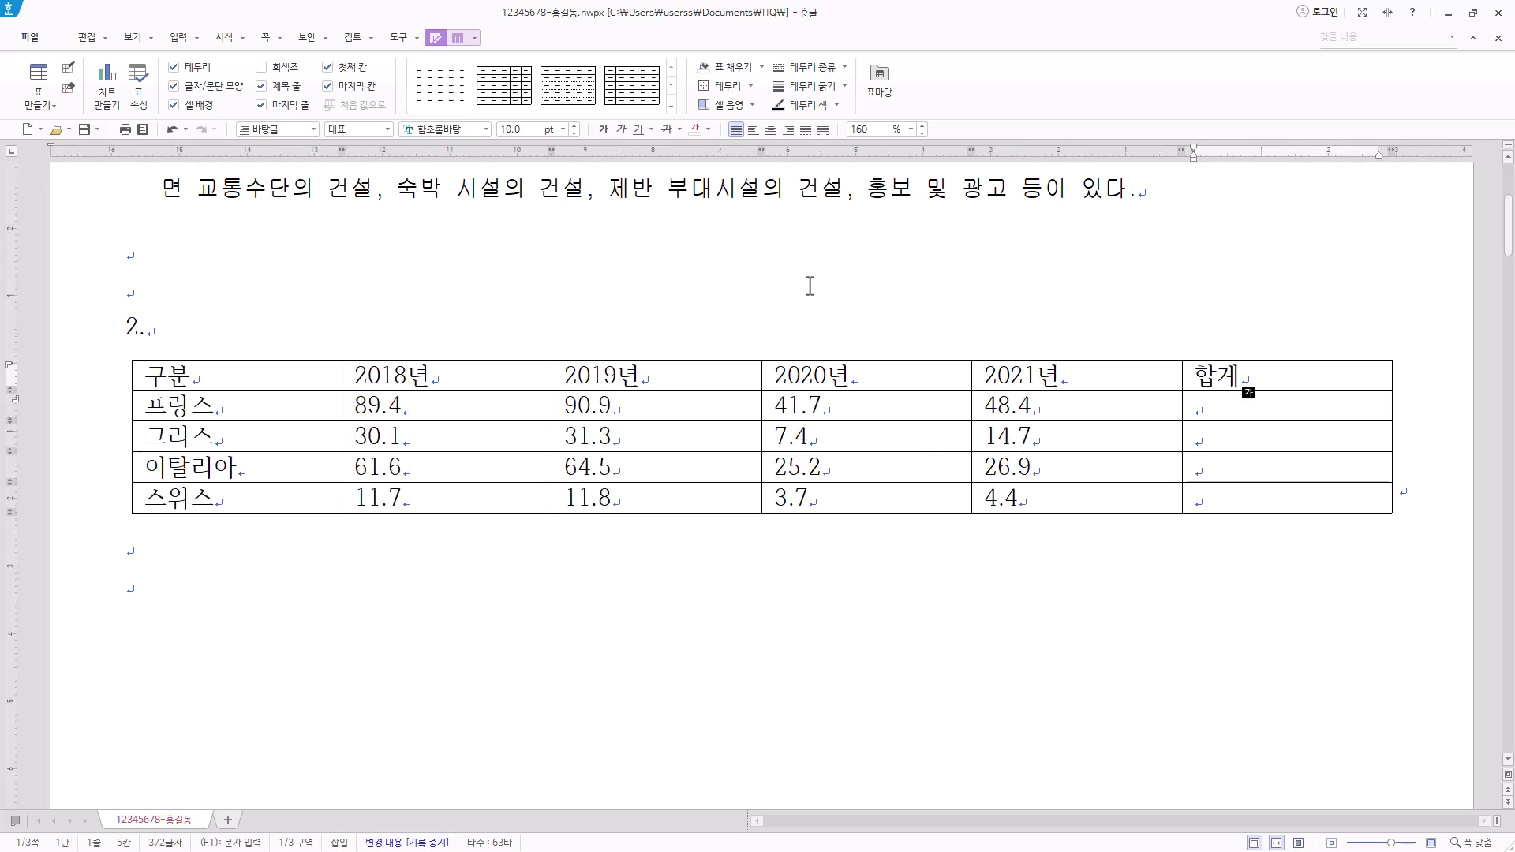
Step: Set the font of all table cells to 돋움 and center-align their contents
left_click_drag(263, 376, 1306, 509)
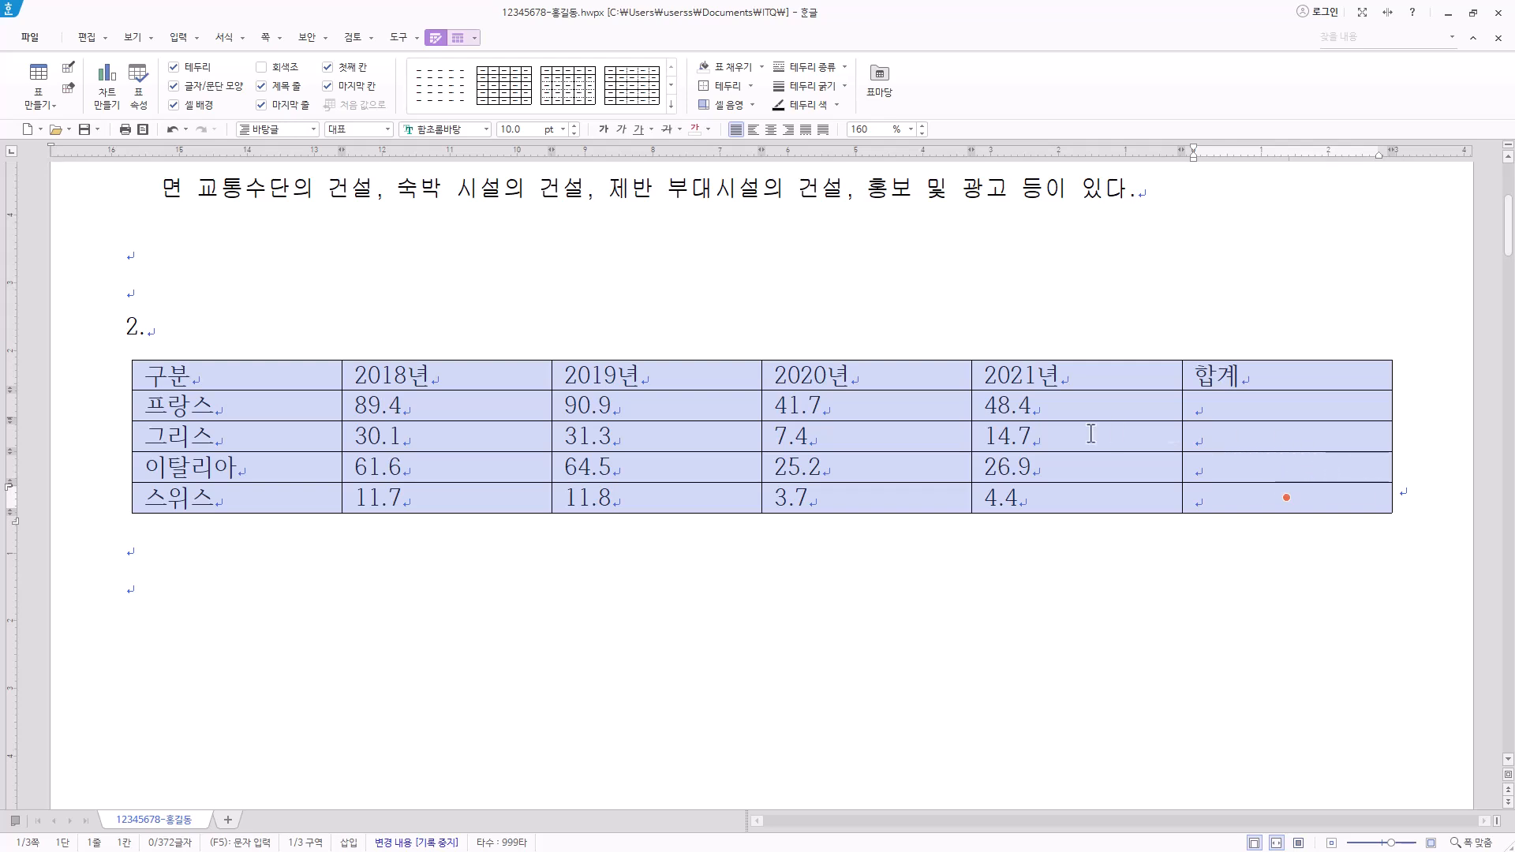
left_click(468, 130)
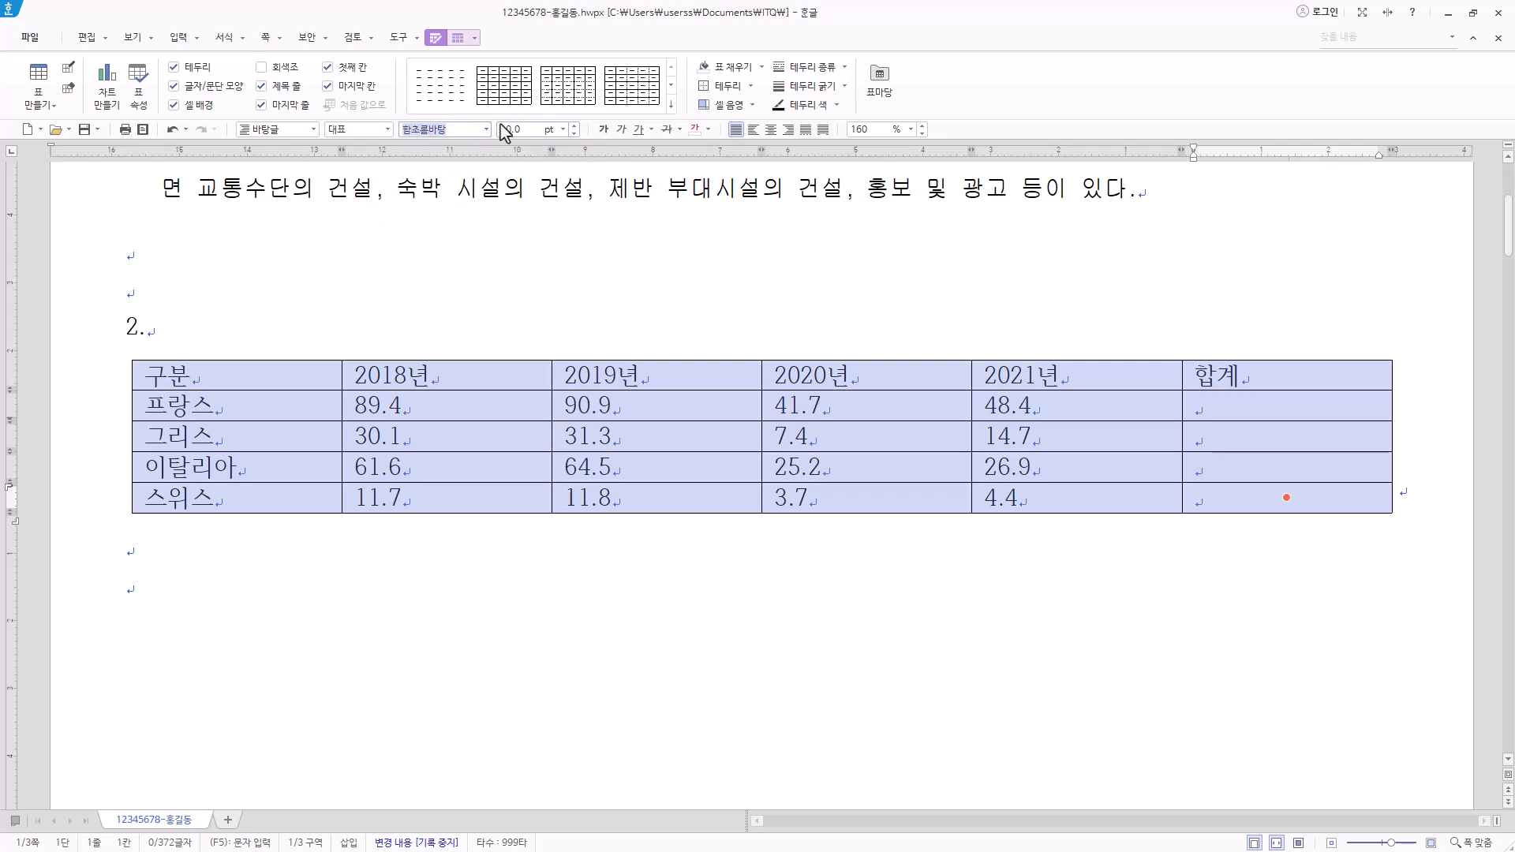
type("돋움")
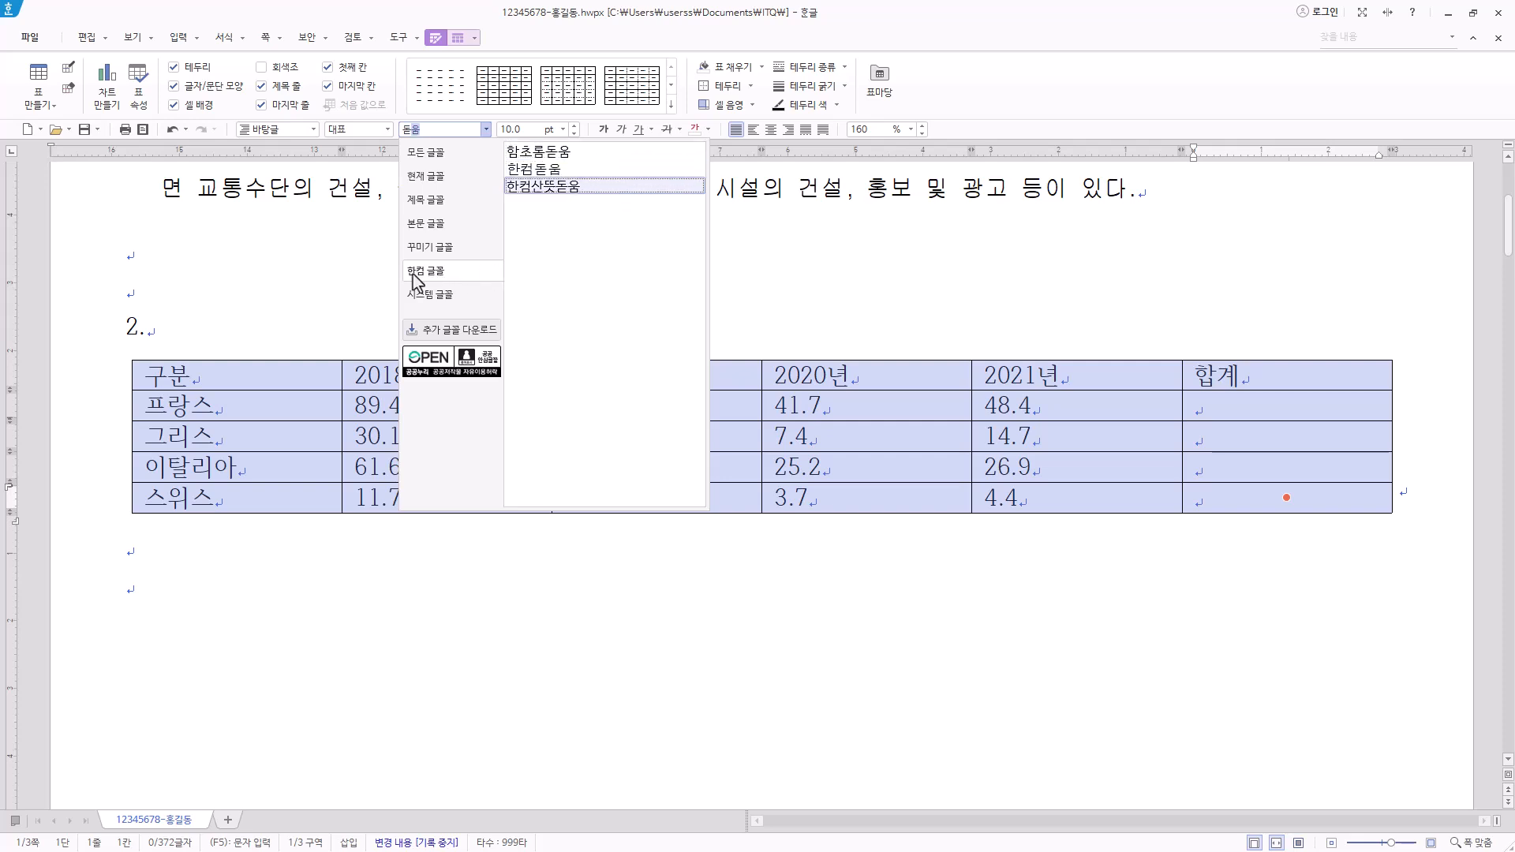
left_click(477, 154)
left_click(441, 135)
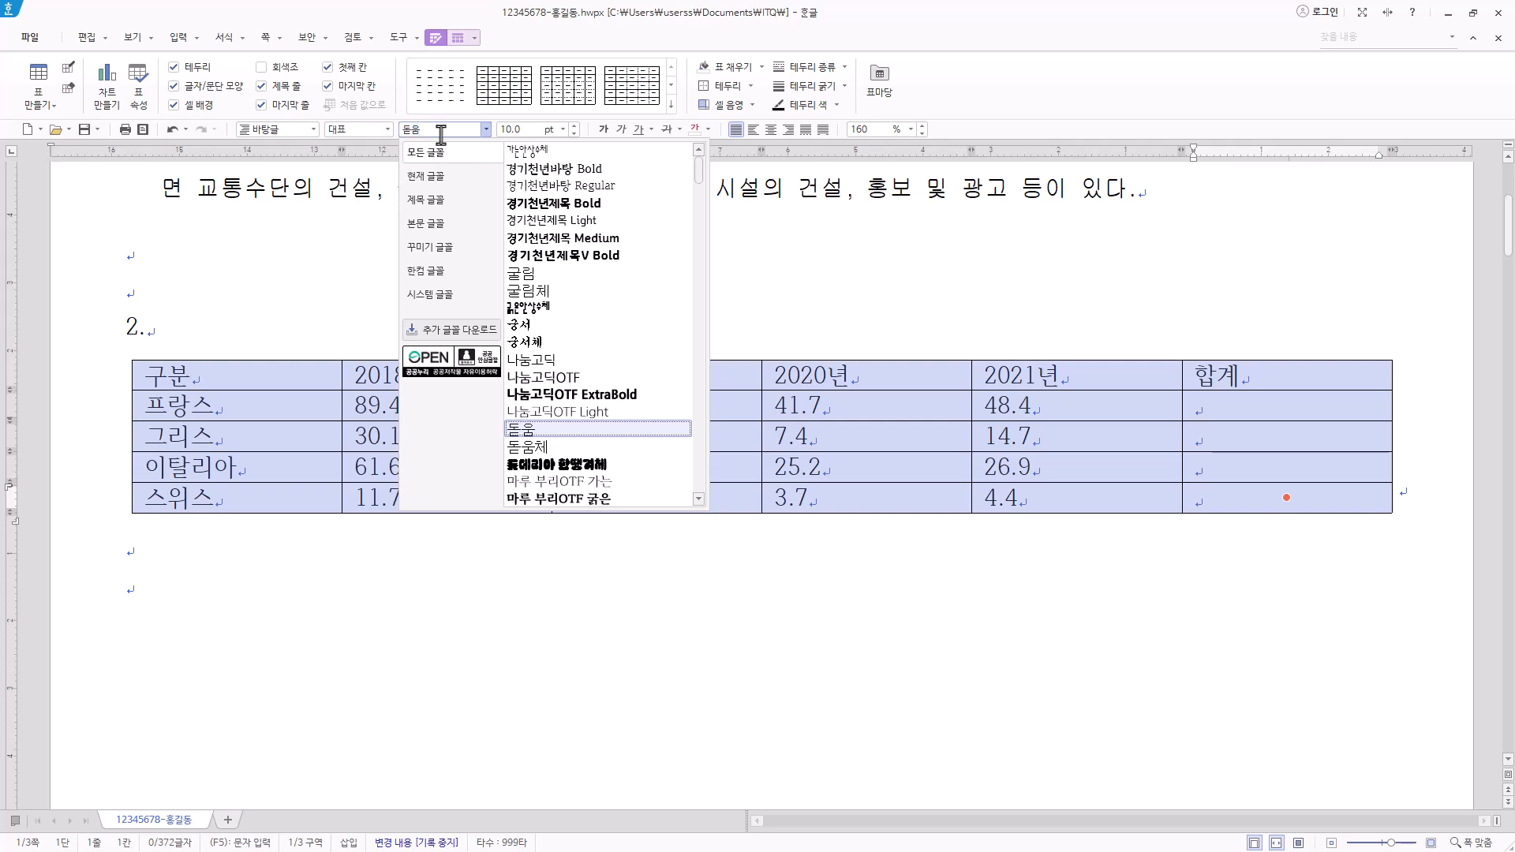
key("BackSpace")
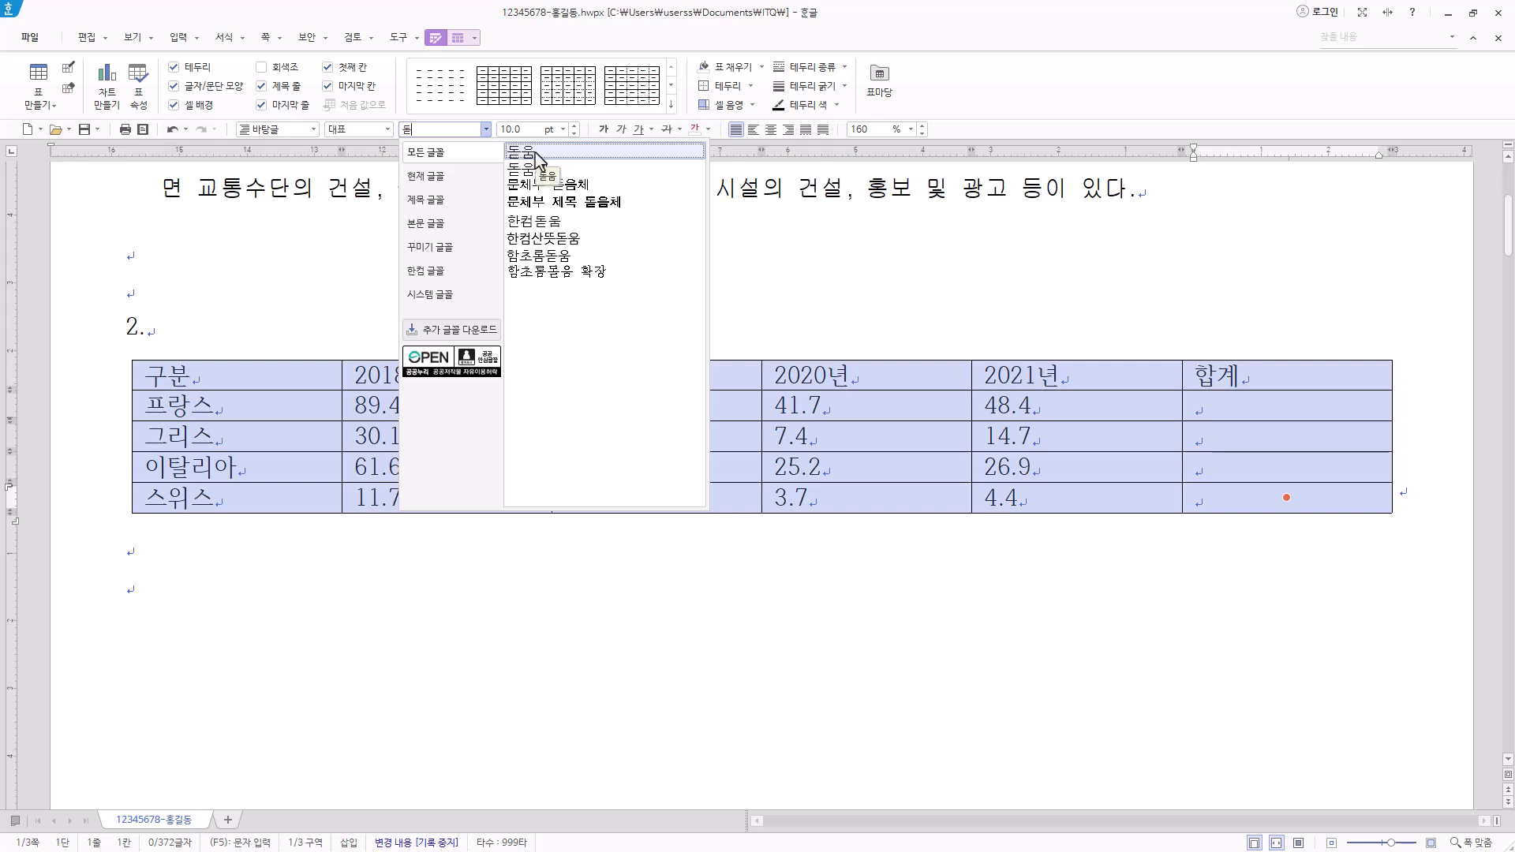
type("움")
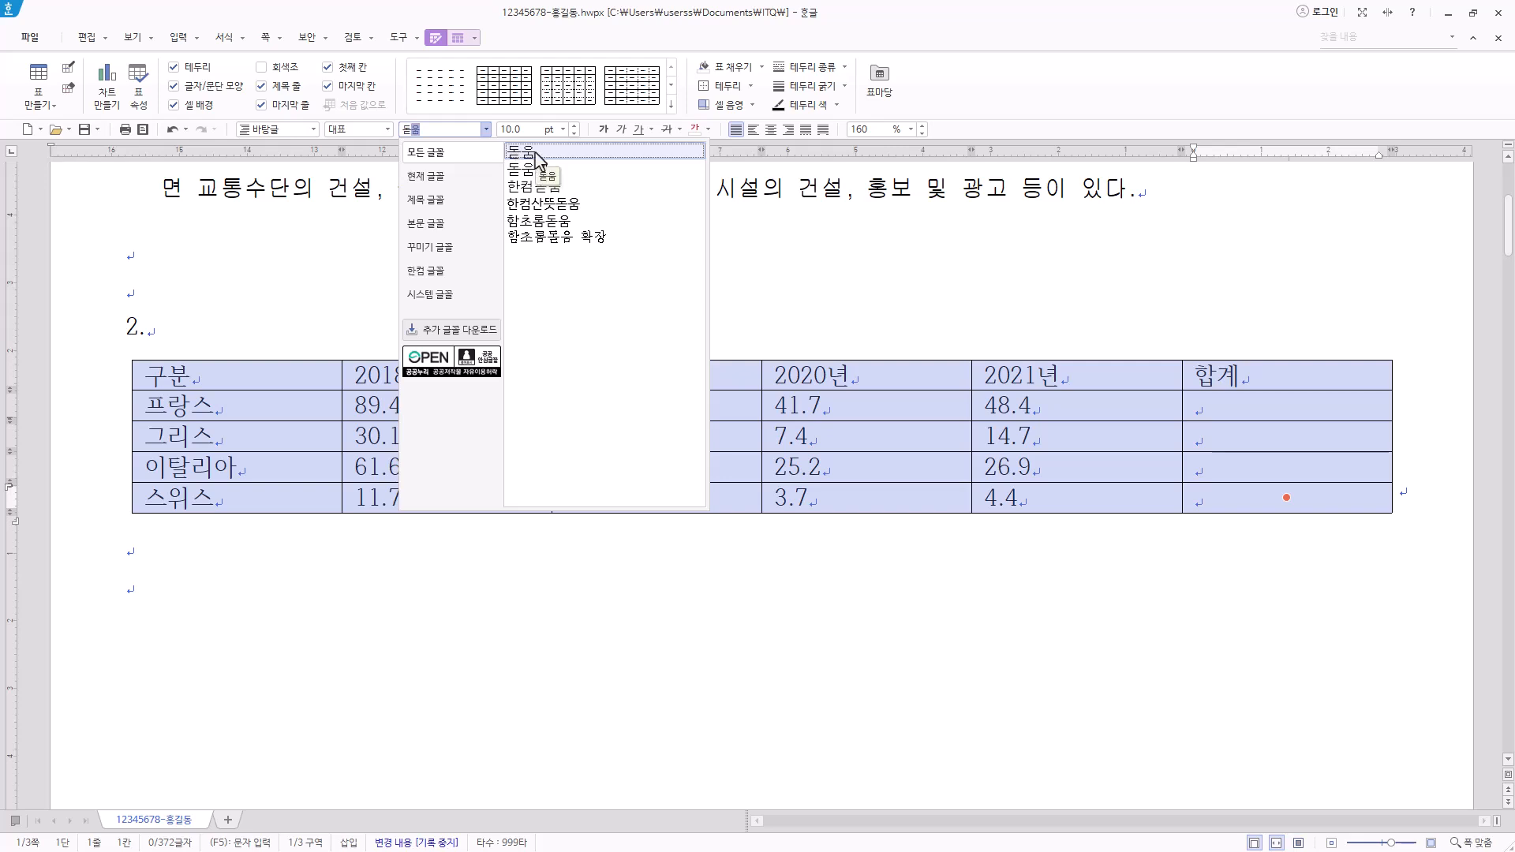
key("Return")
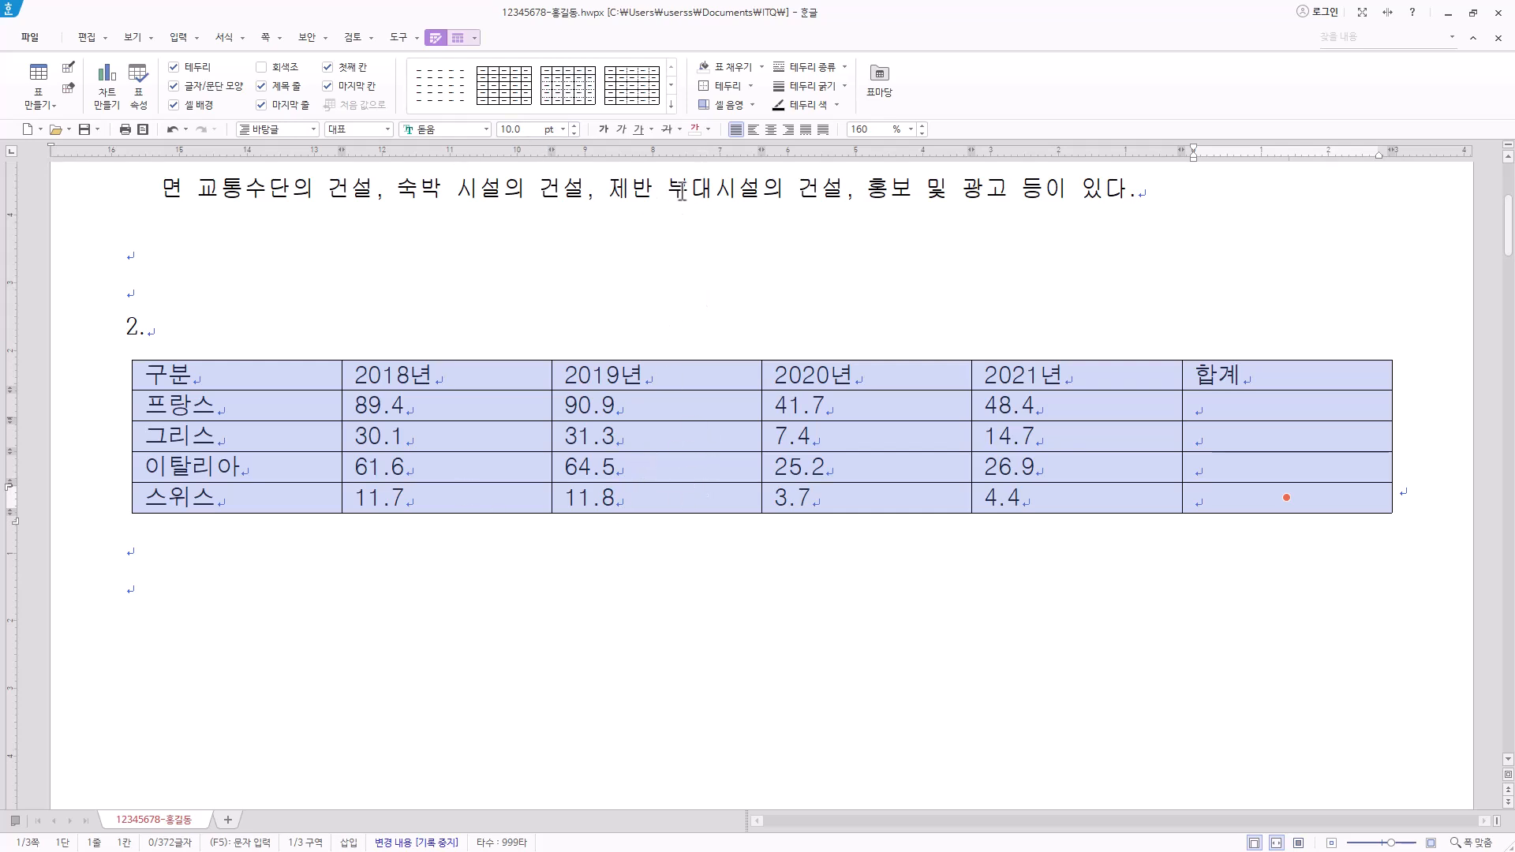
left_click(771, 131)
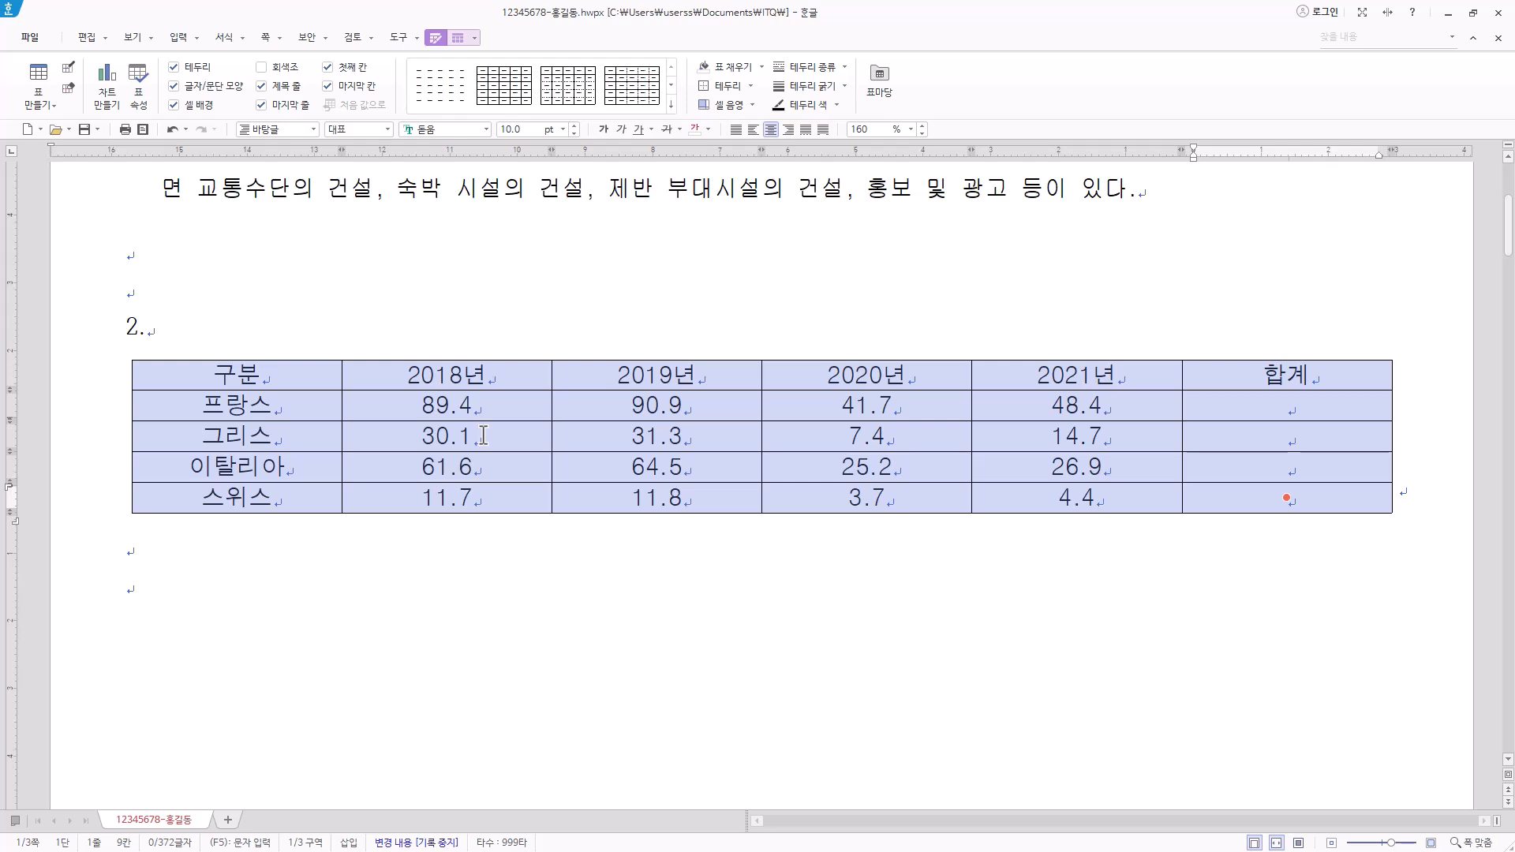
Step: Right-align the 2018년 to 2021년 figures and the 합계 cells in the four country rows
left_click_drag(483, 381, 1046, 379)
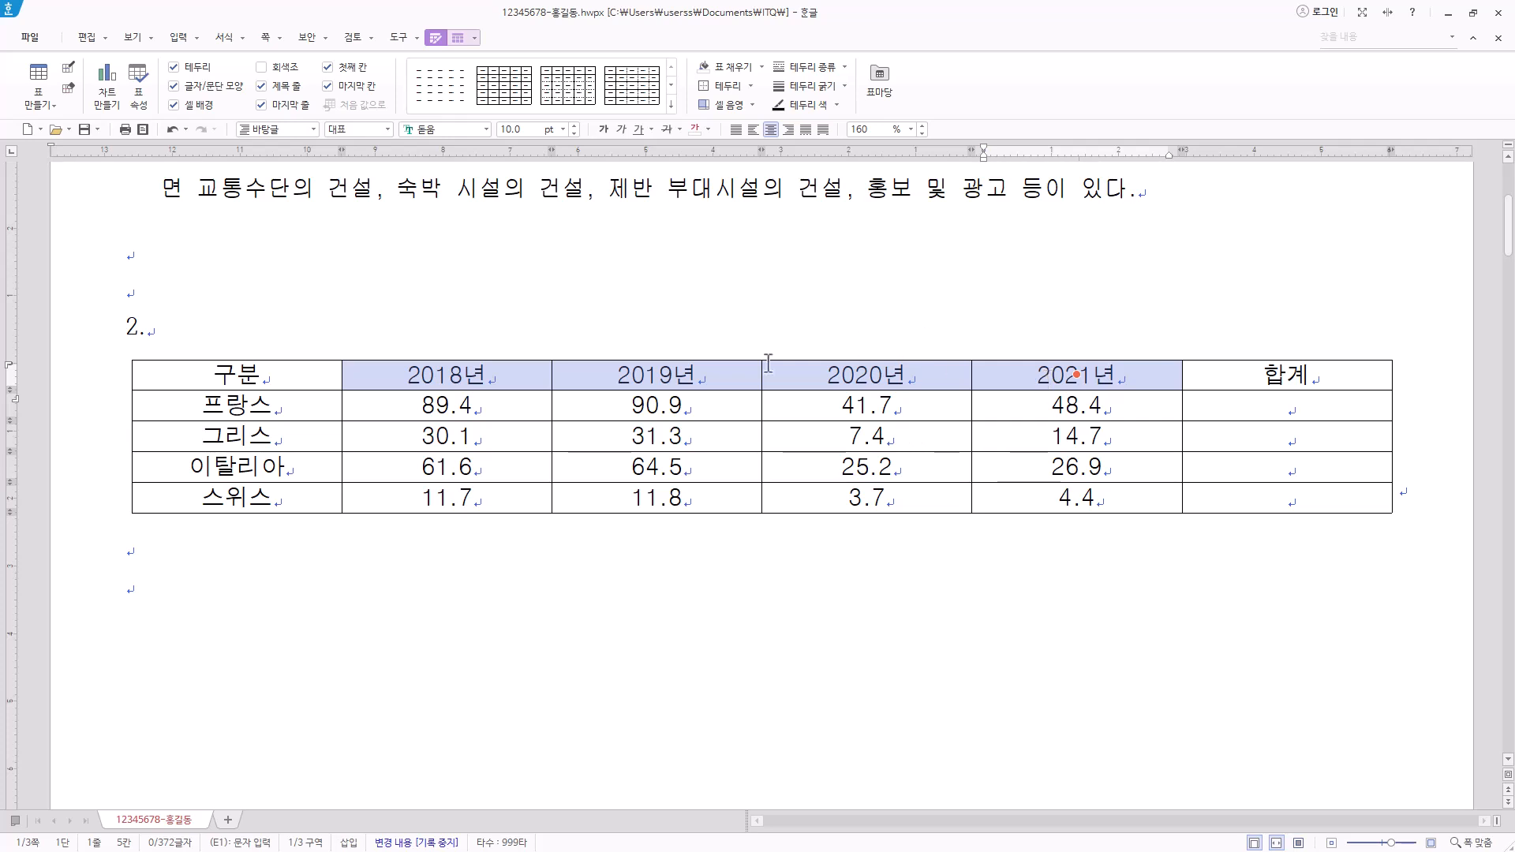
left_click_drag(500, 402, 1003, 492)
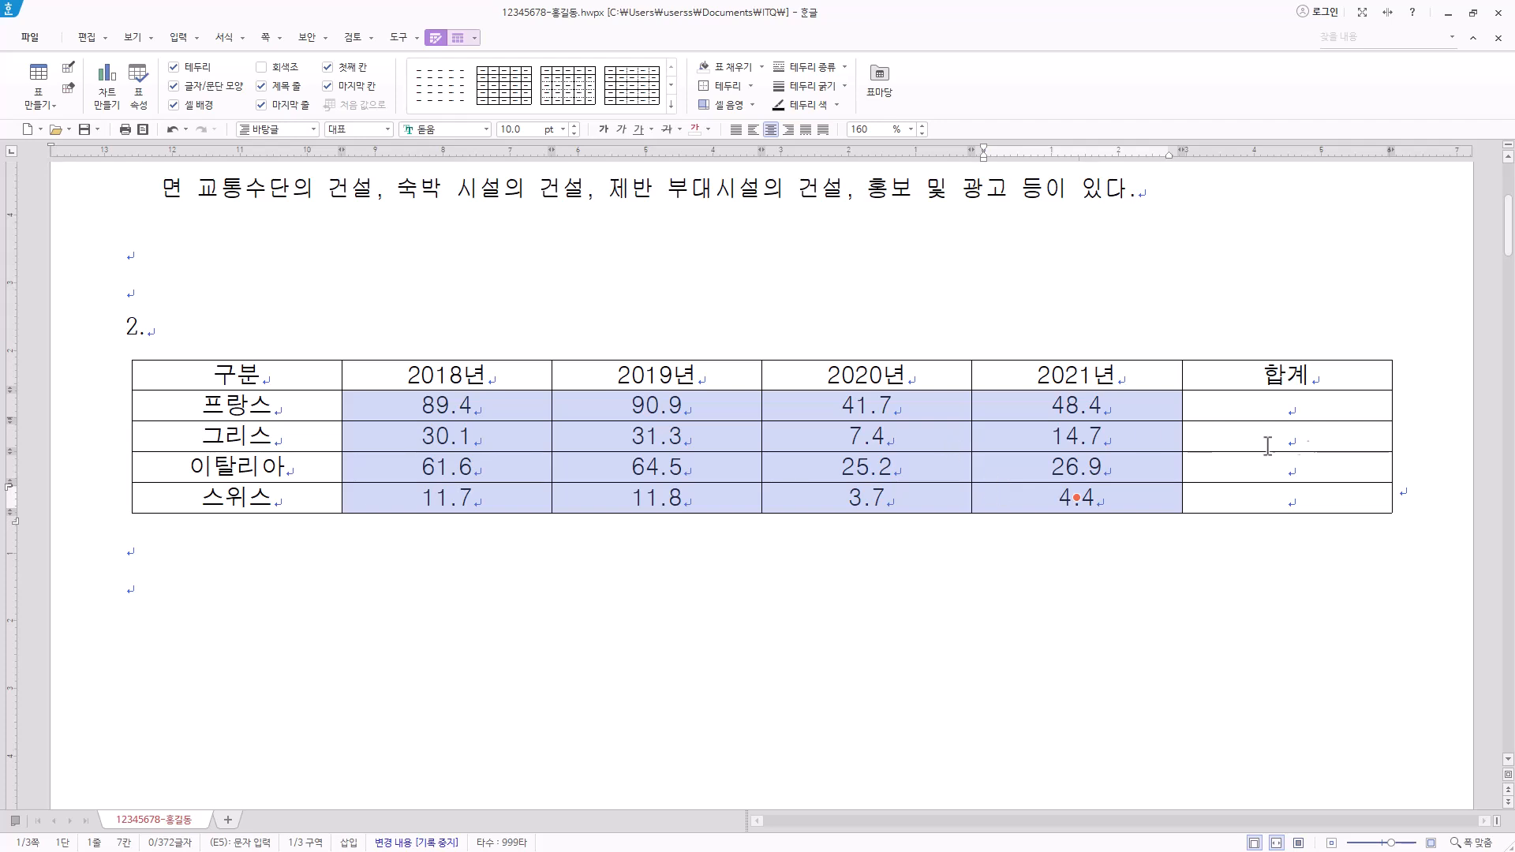
left_click_drag(1292, 409, 1294, 467)
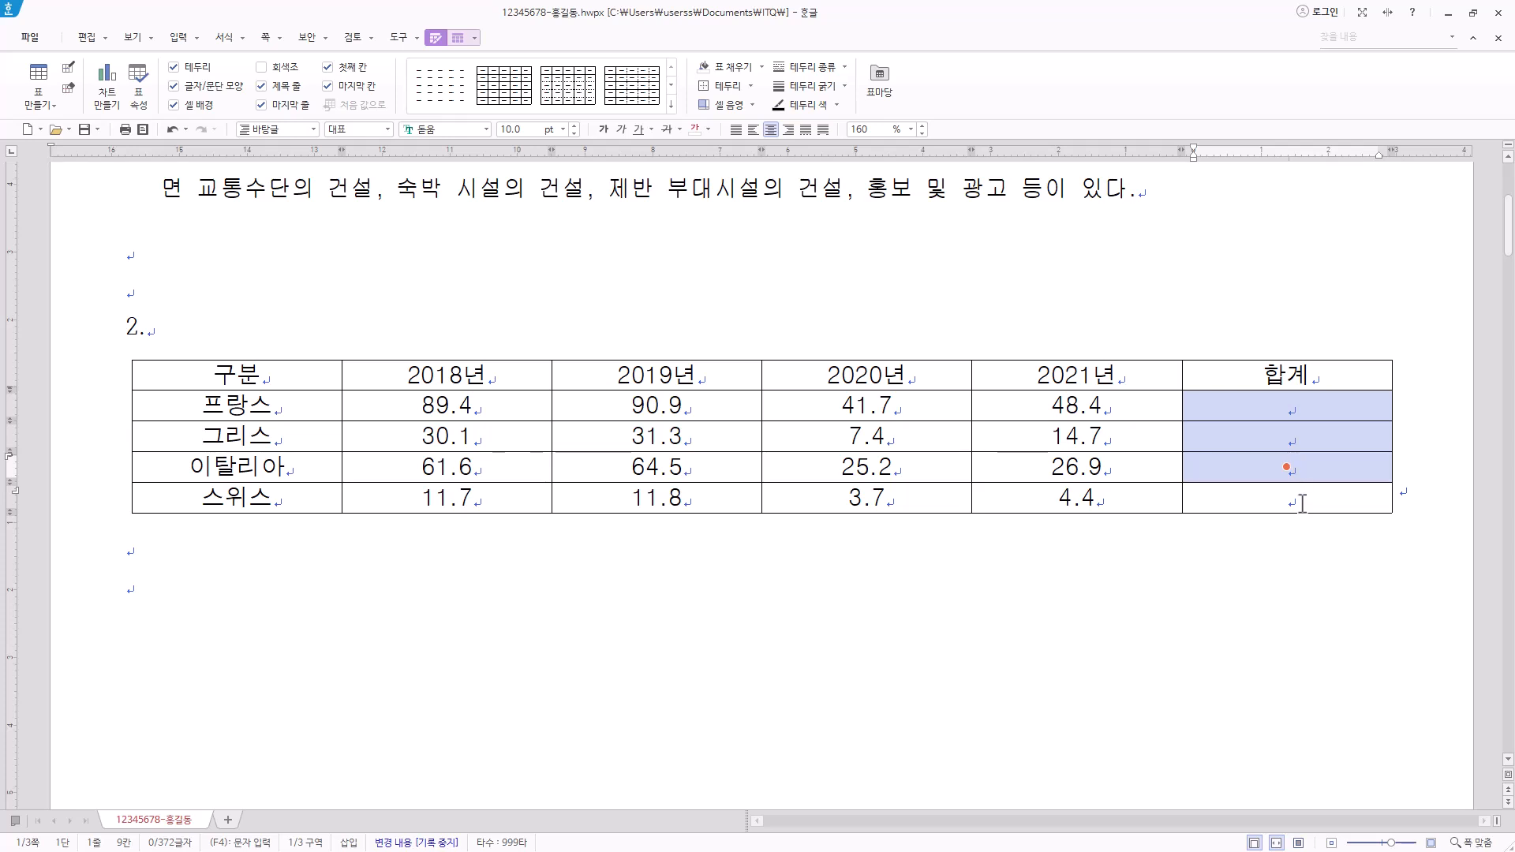
left_click(1300, 501)
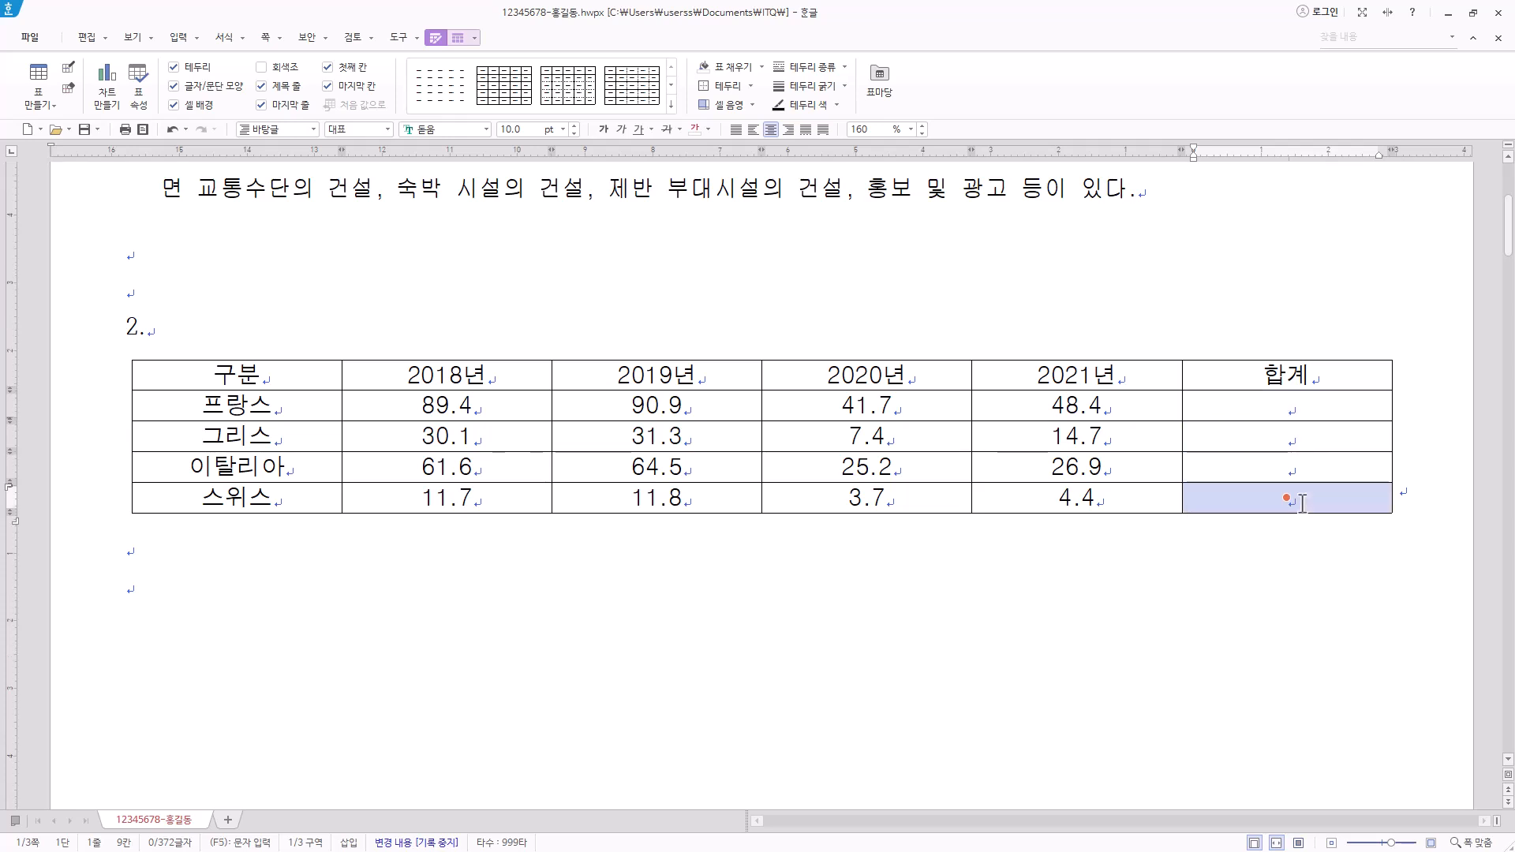
left_click_drag(456, 410, 1114, 495)
left_click_drag(1257, 412, 1269, 464)
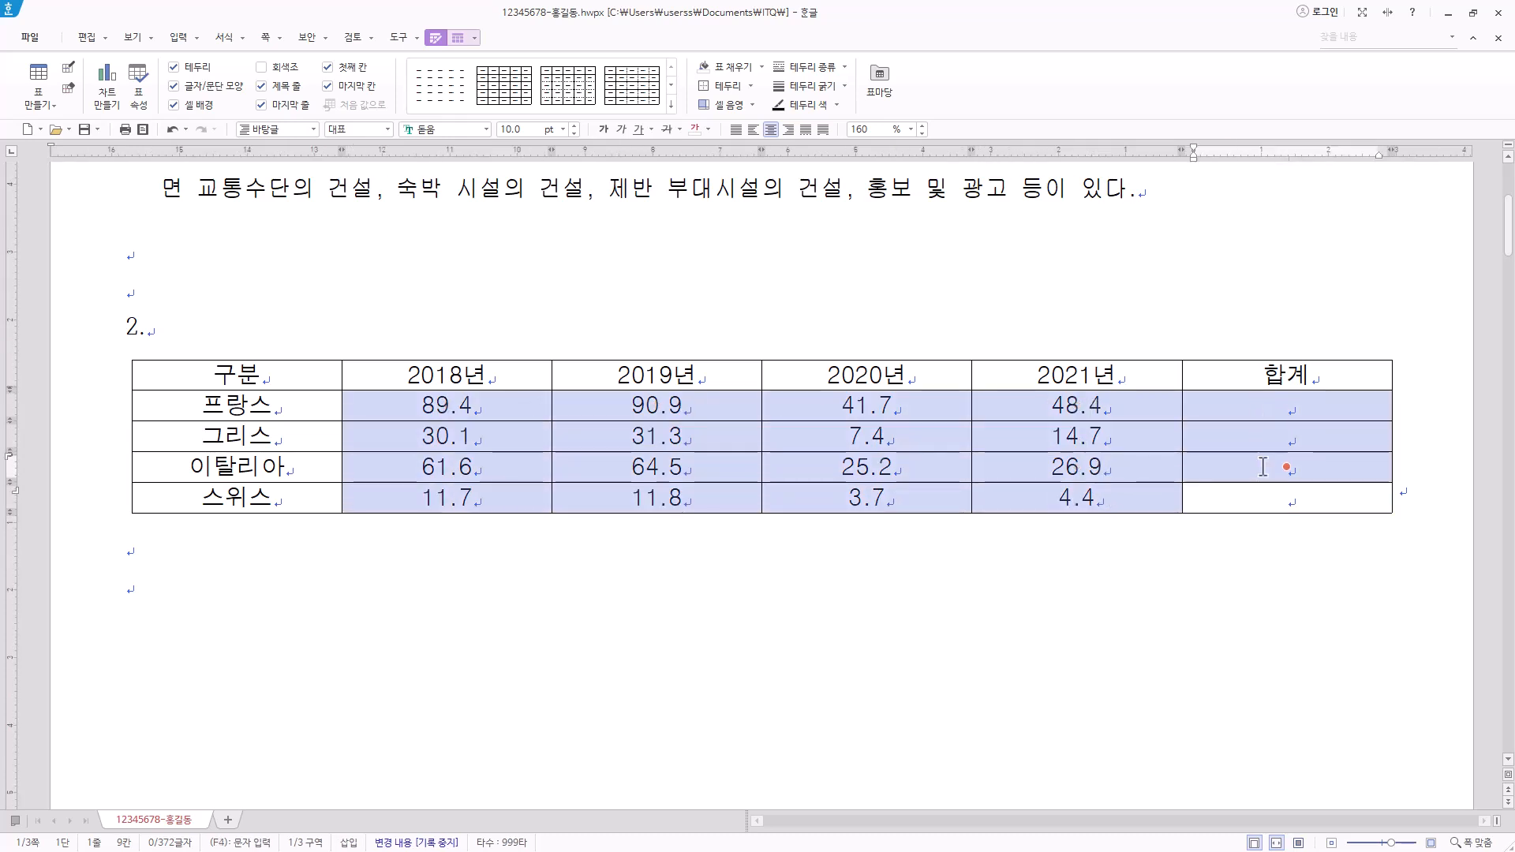
left_click_drag(473, 404, 1290, 501)
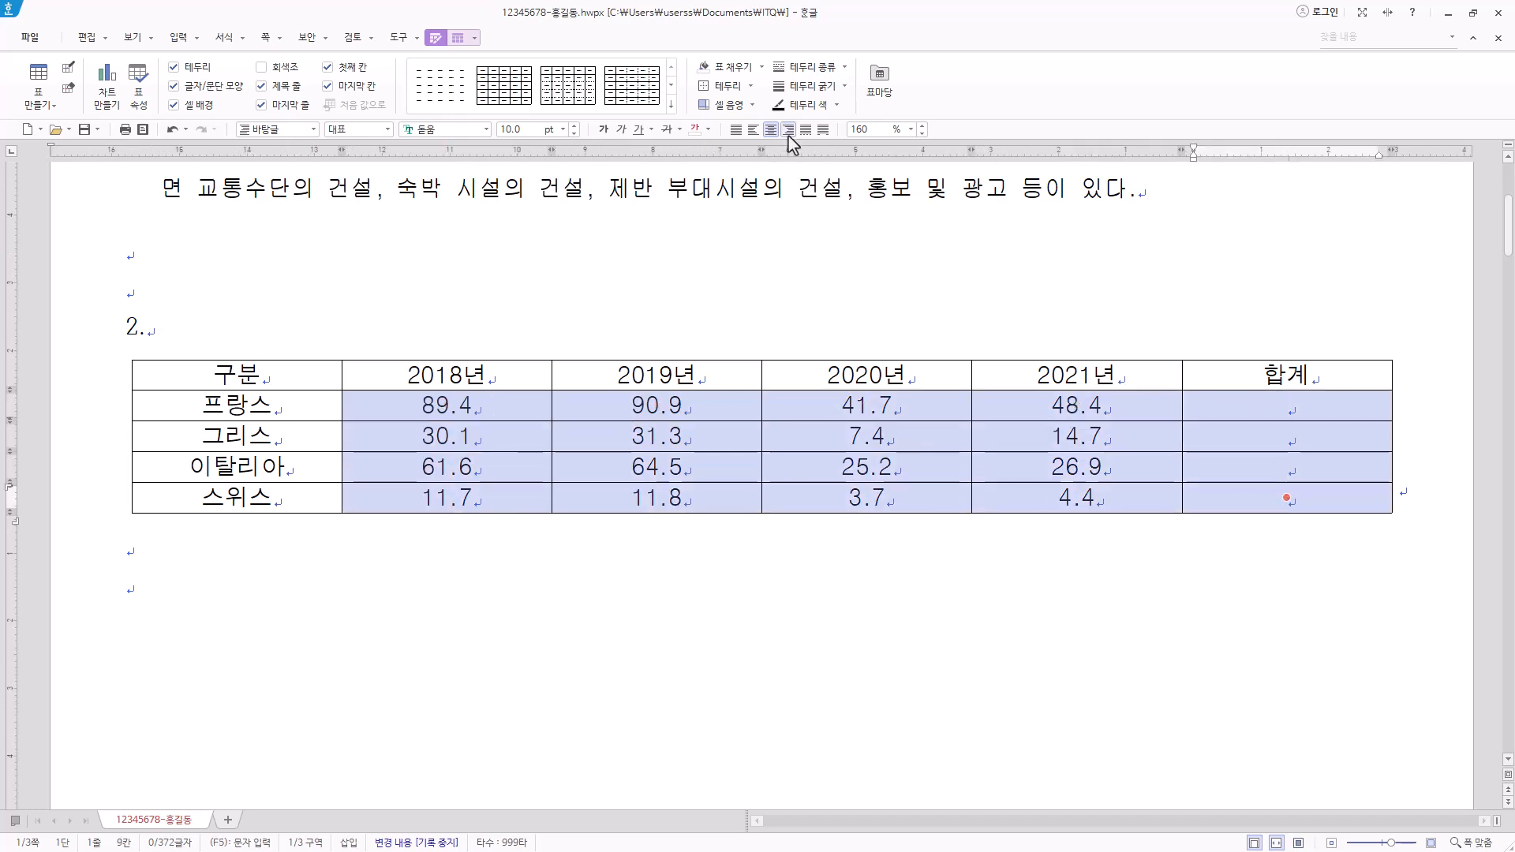
left_click(788, 132)
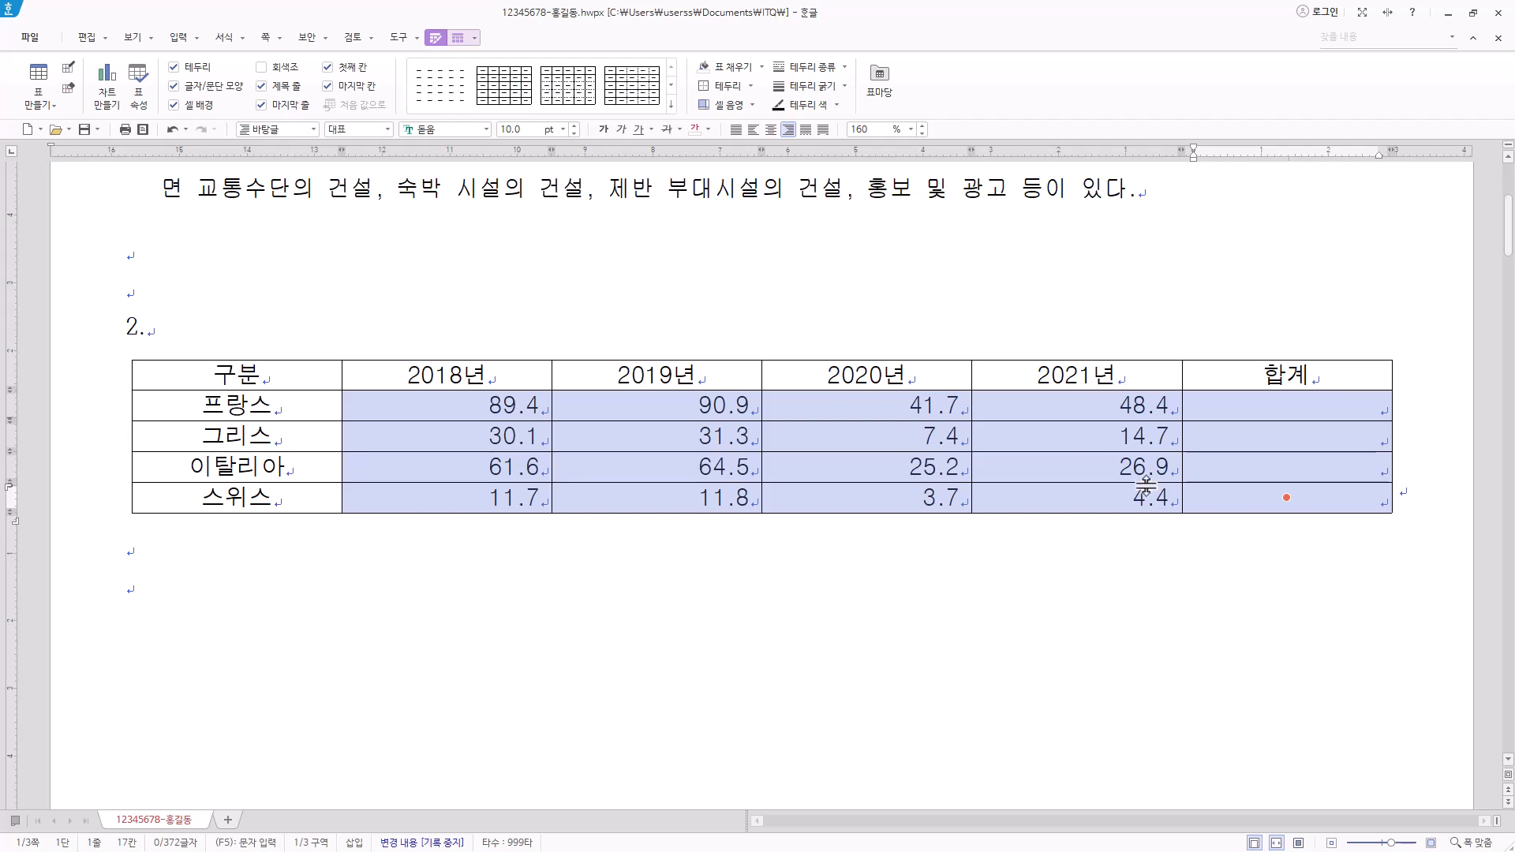
left_click(1334, 503)
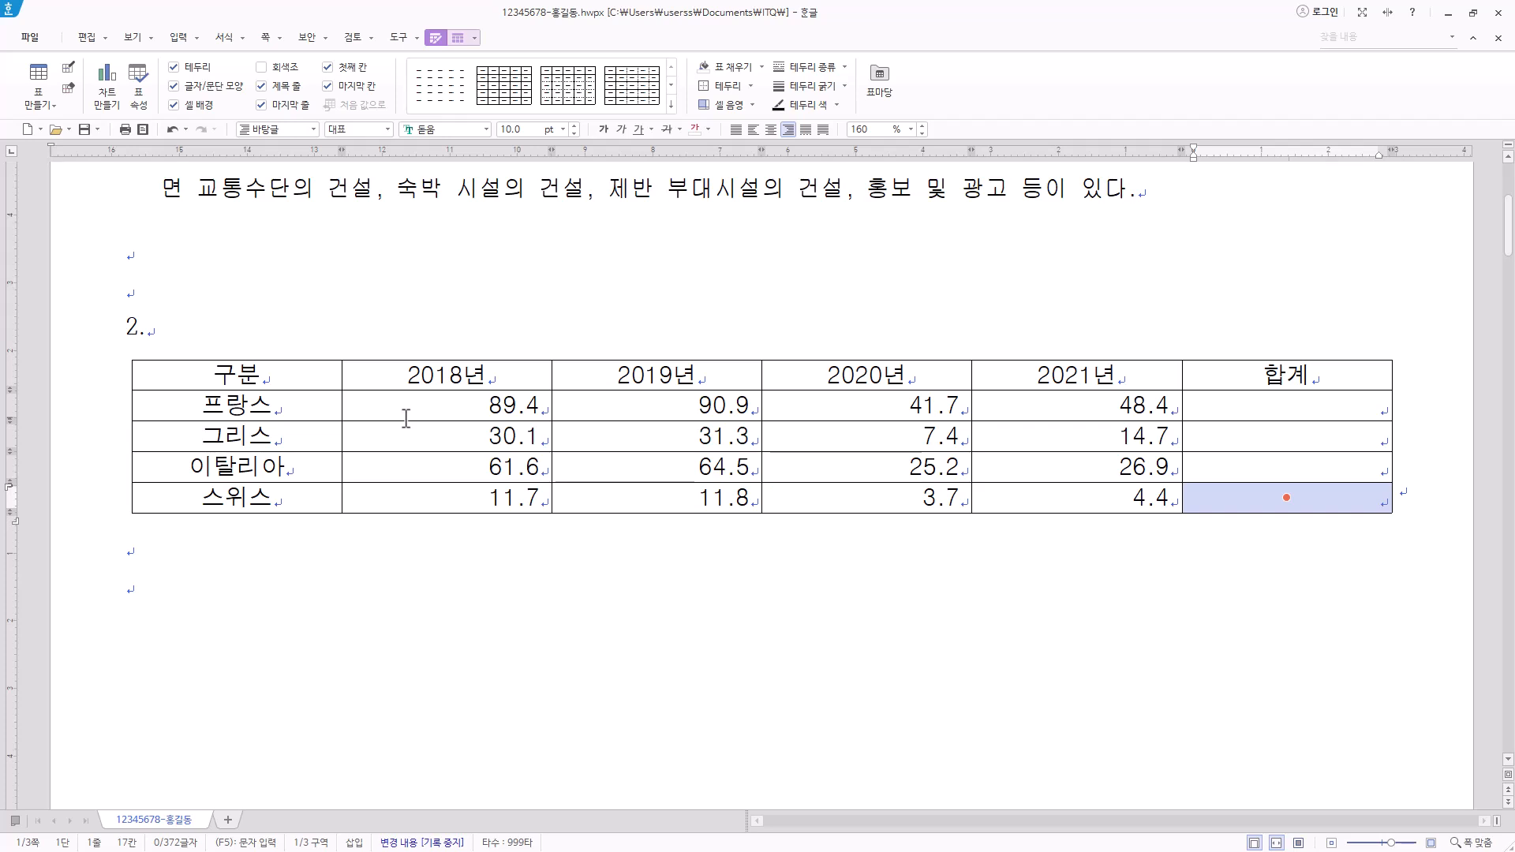
Step: Fill the cells from the 구분 header through the 2021년 figure of the 이탈리아 row with solid yellow
left_click_drag(311, 371, 1094, 458)
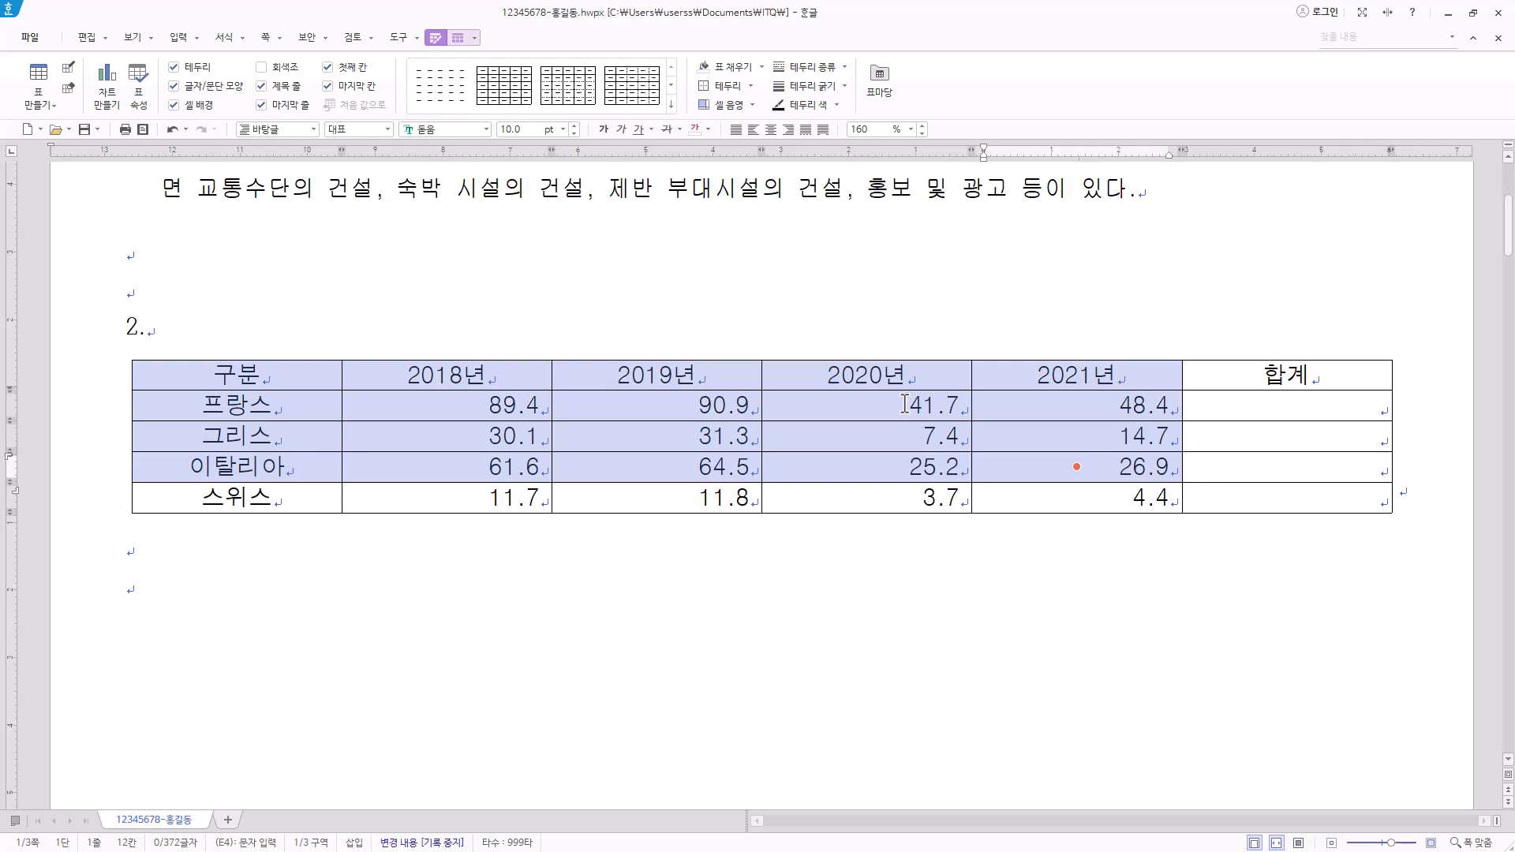
key("c")
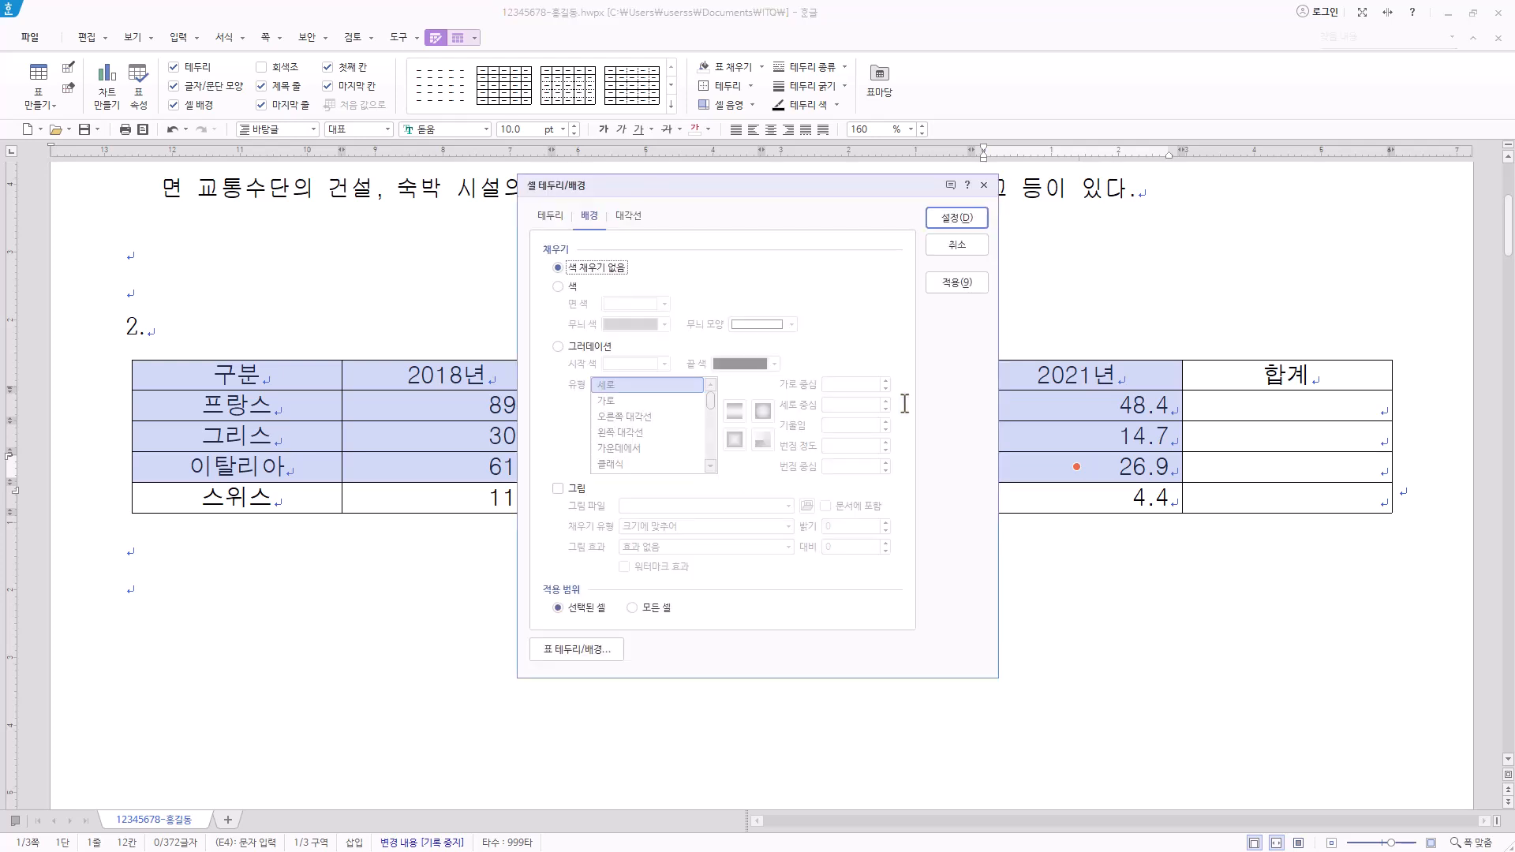
left_click(560, 220)
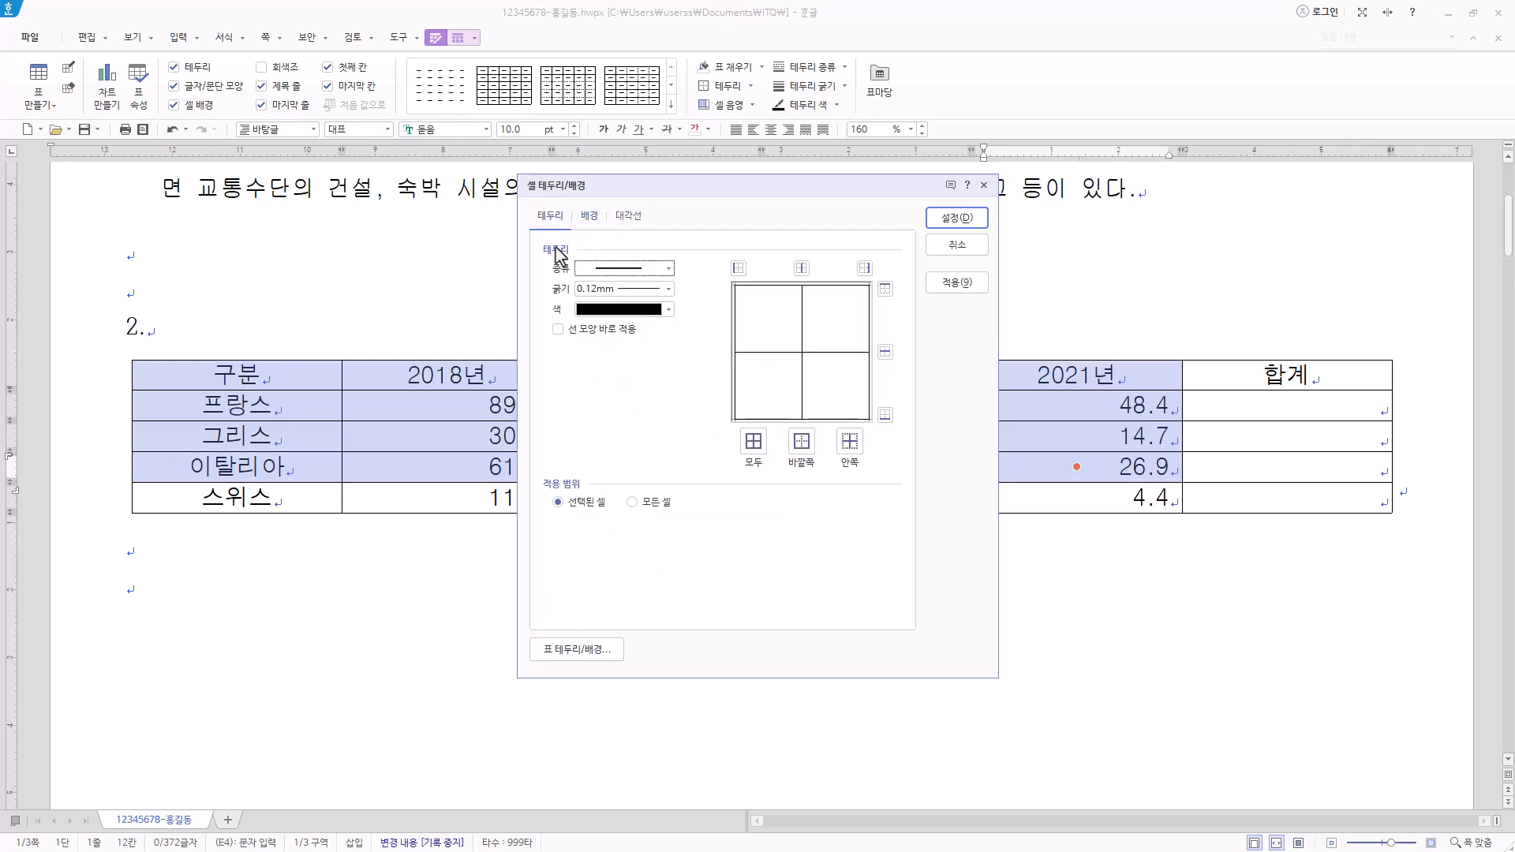
left_click(594, 216)
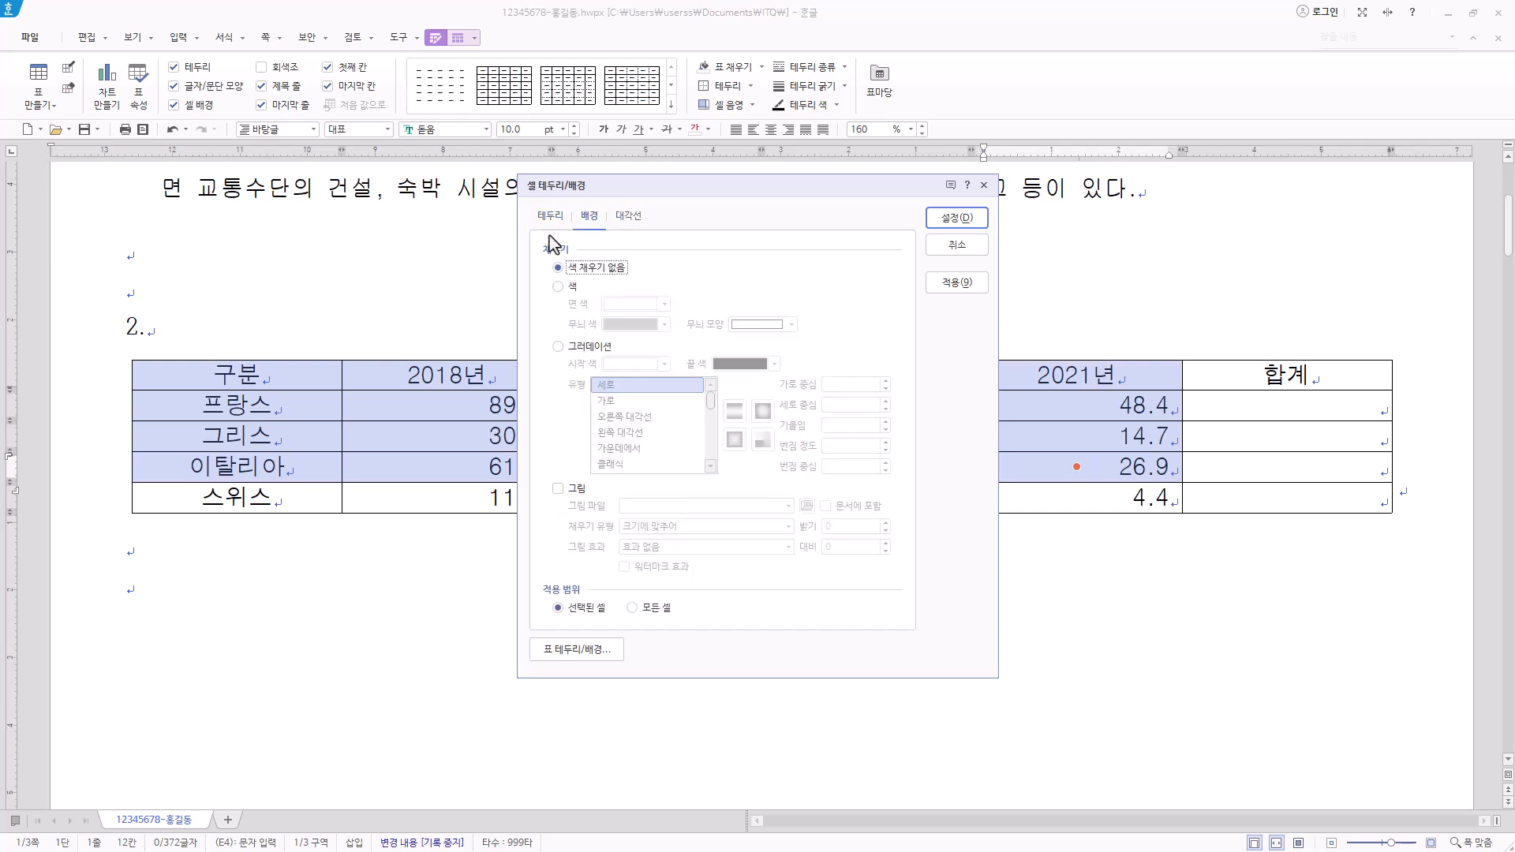
left_click(559, 286)
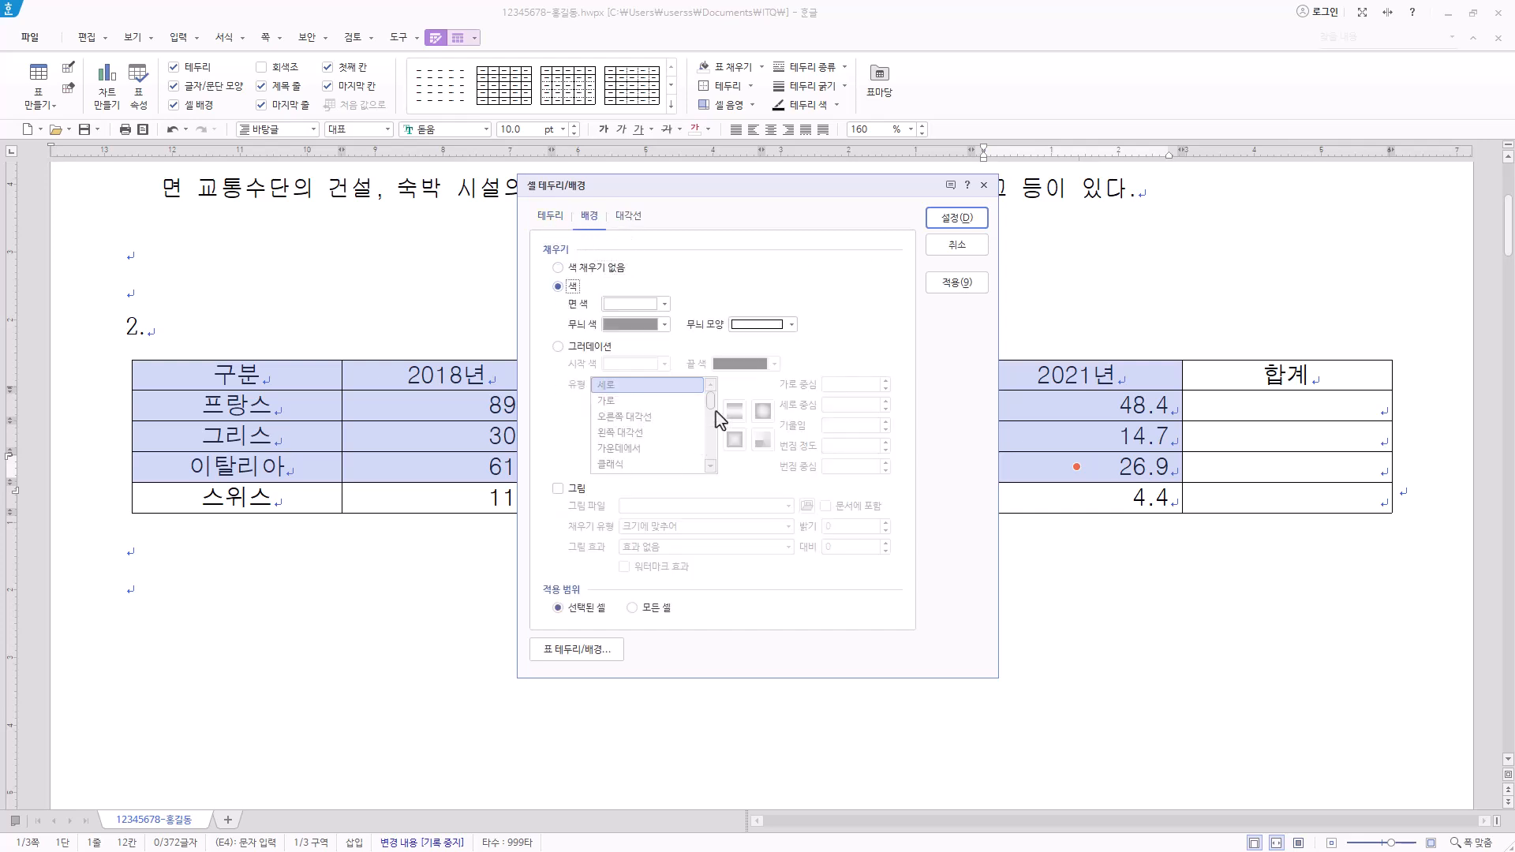
left_click(665, 304)
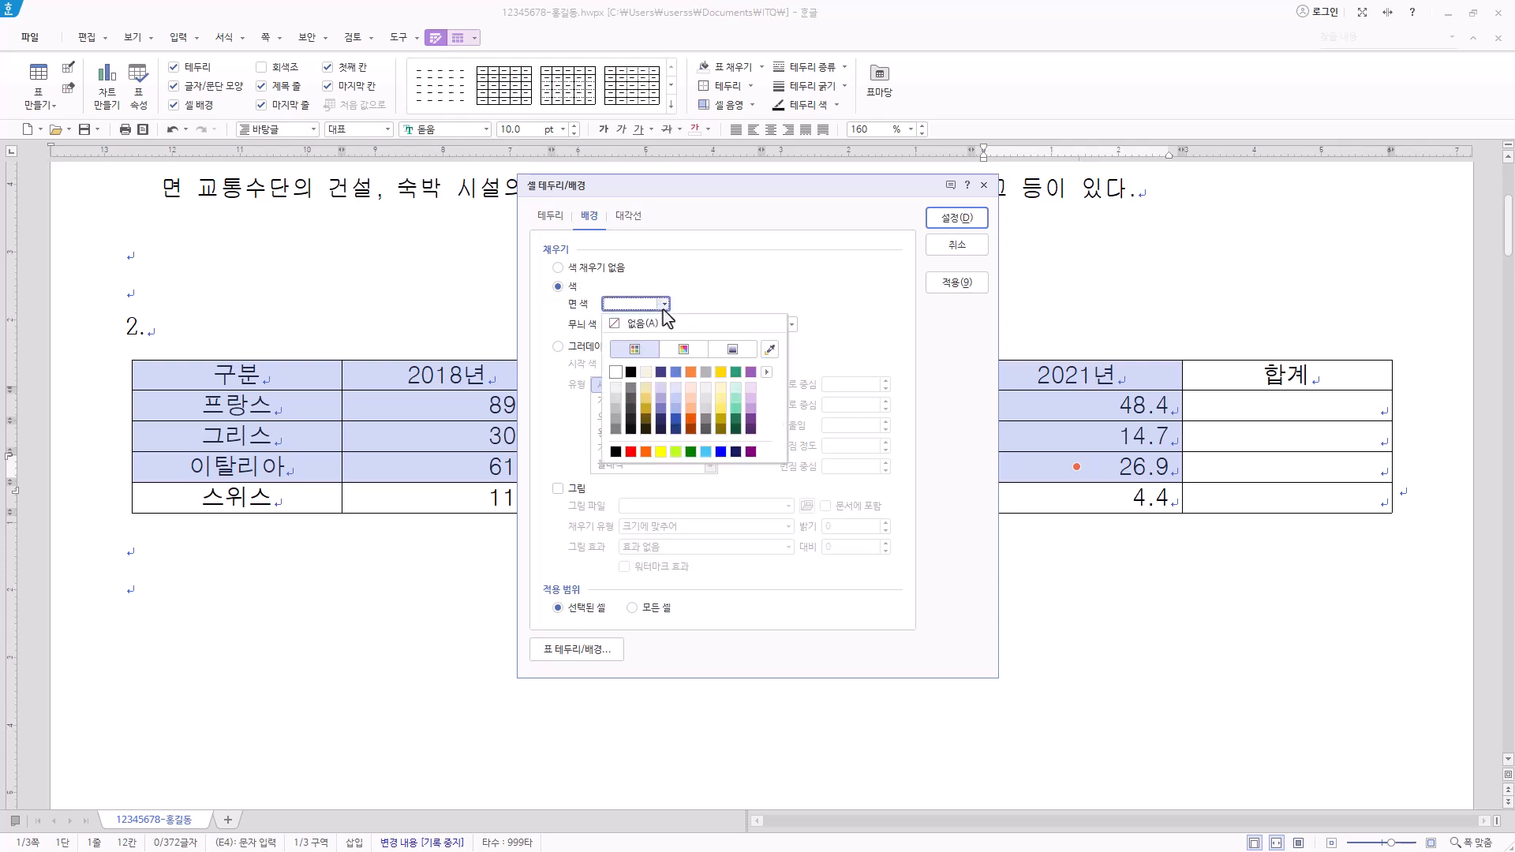
left_click(765, 373)
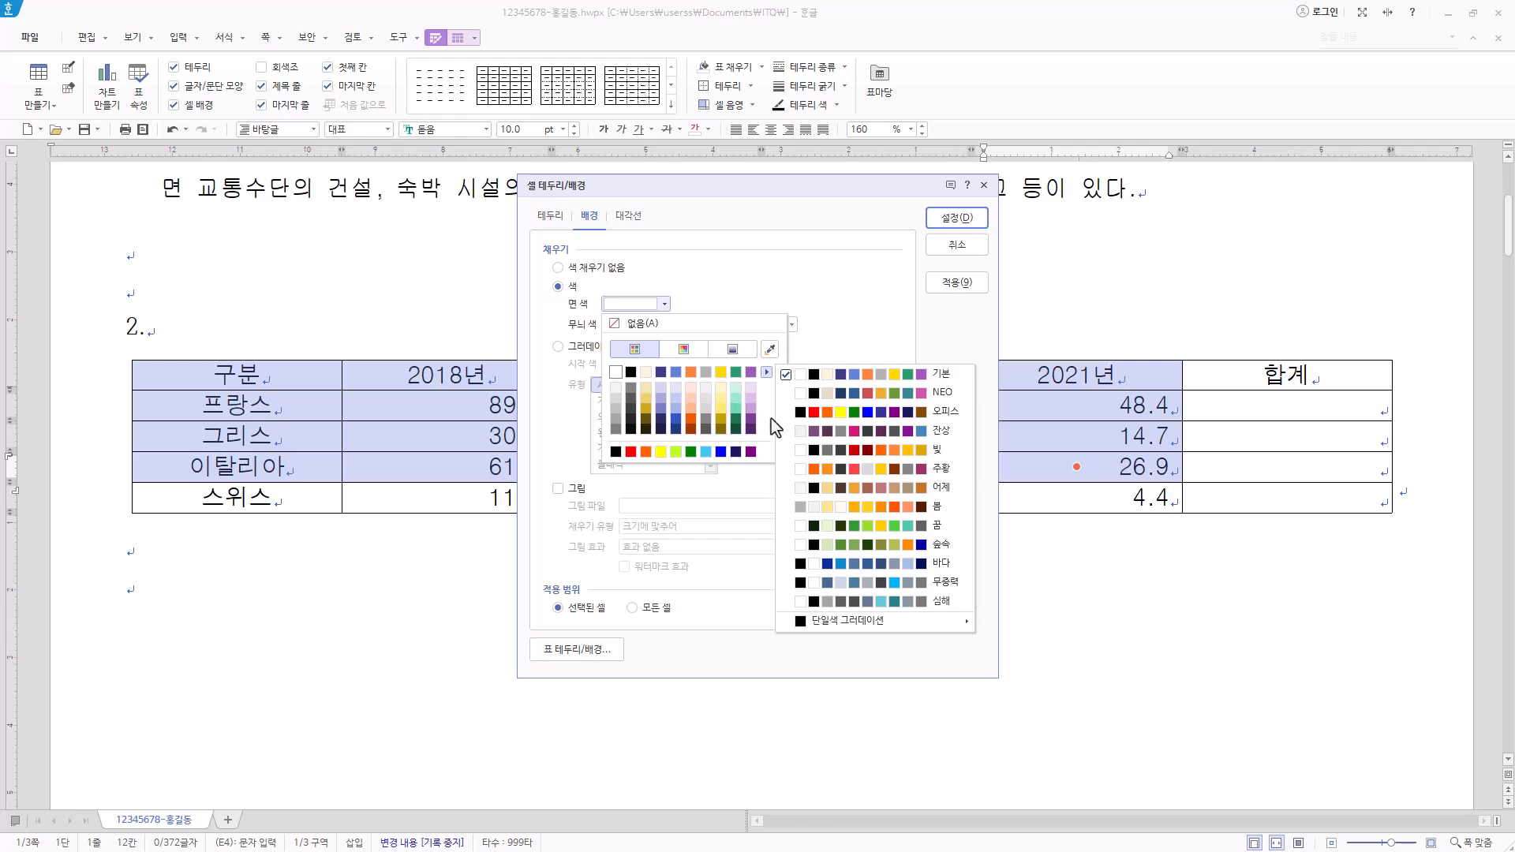
left_click(717, 307)
left_click(665, 304)
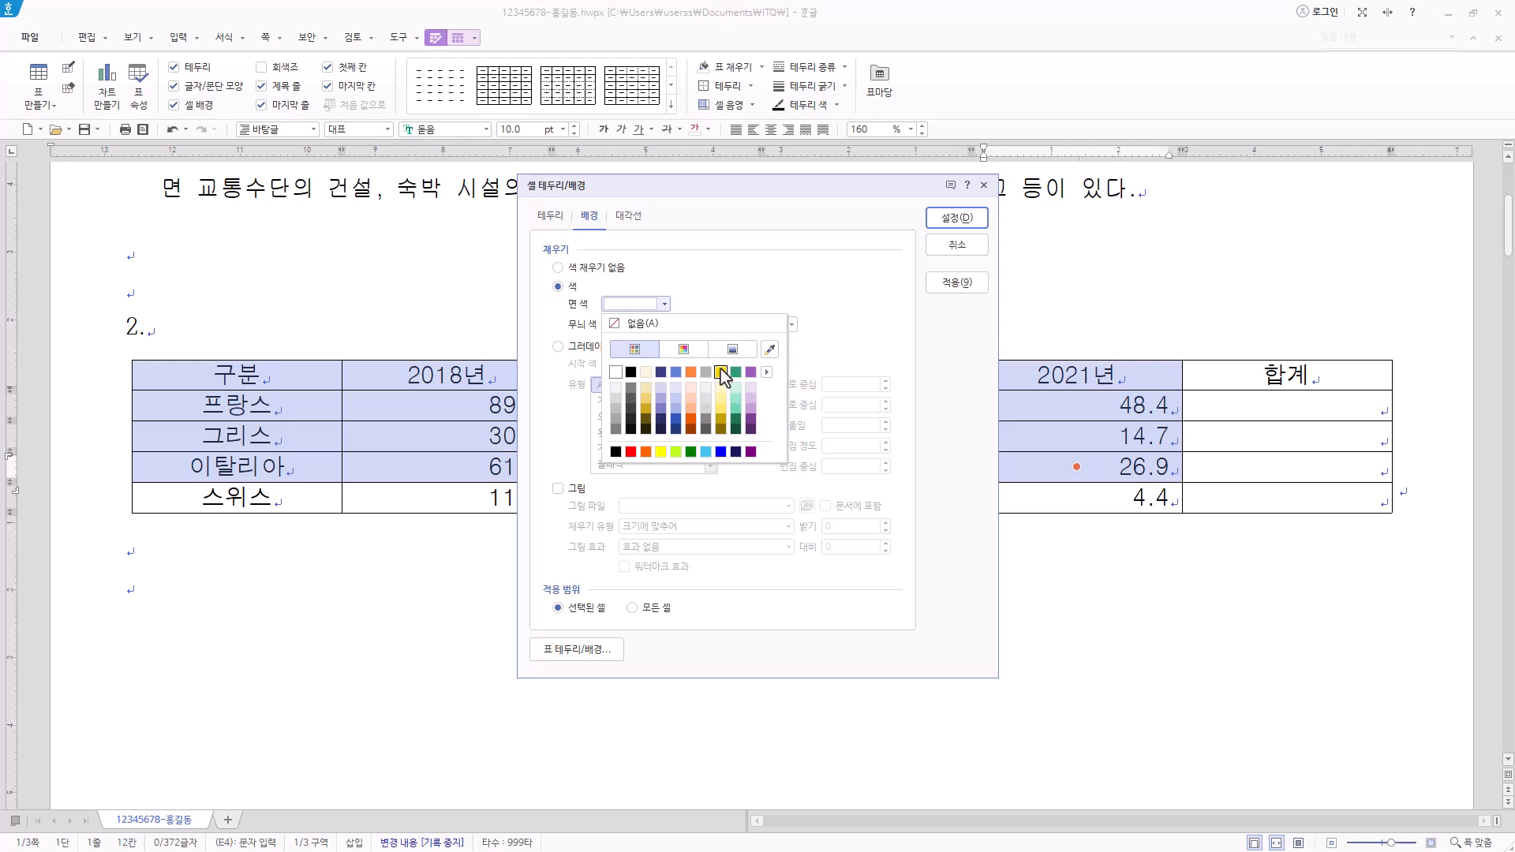
left_click(661, 451)
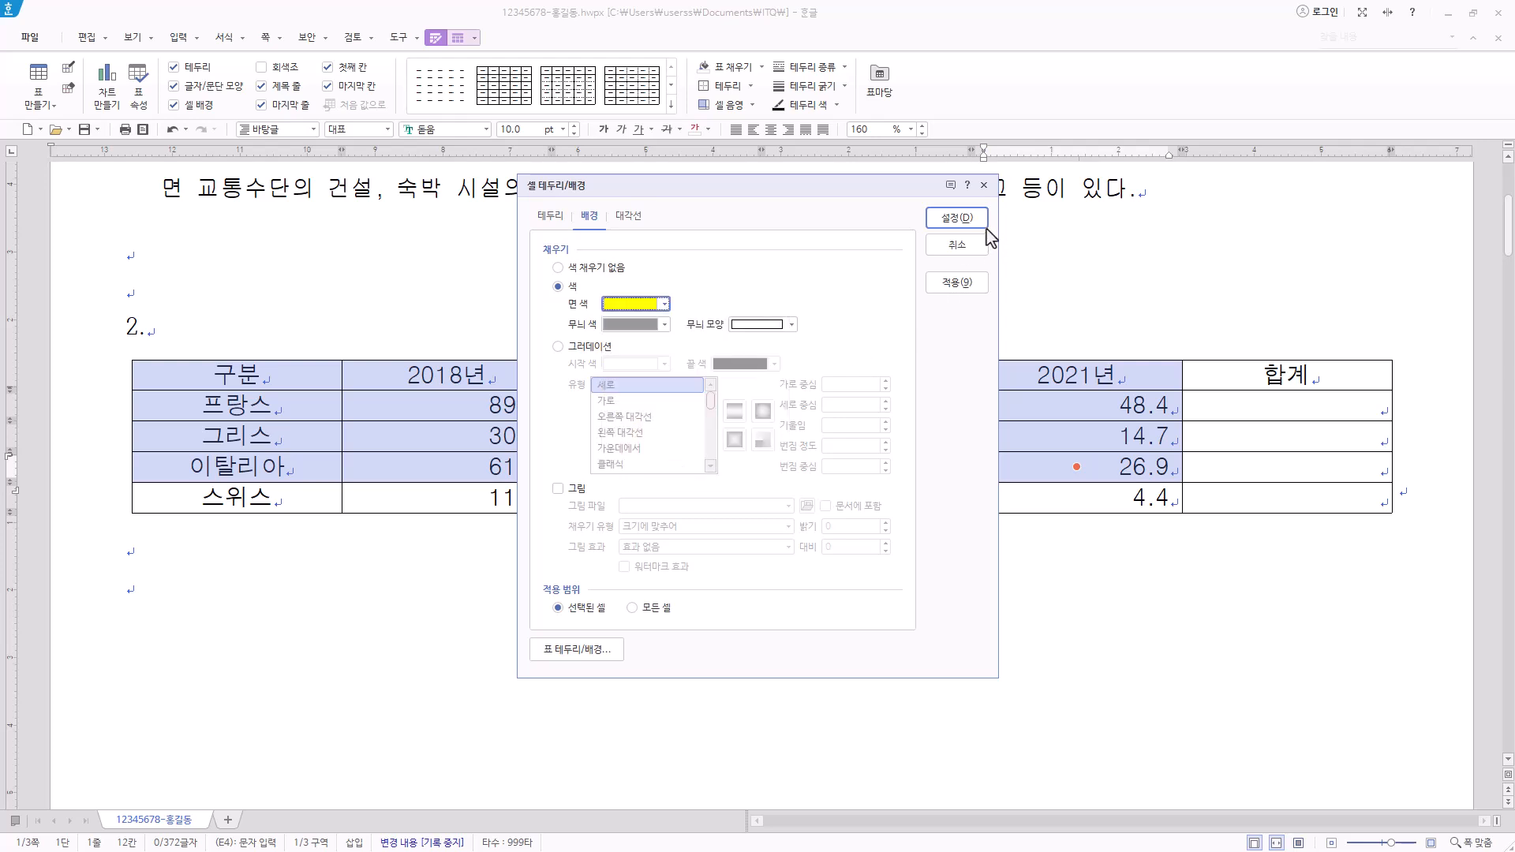
left_click(957, 219)
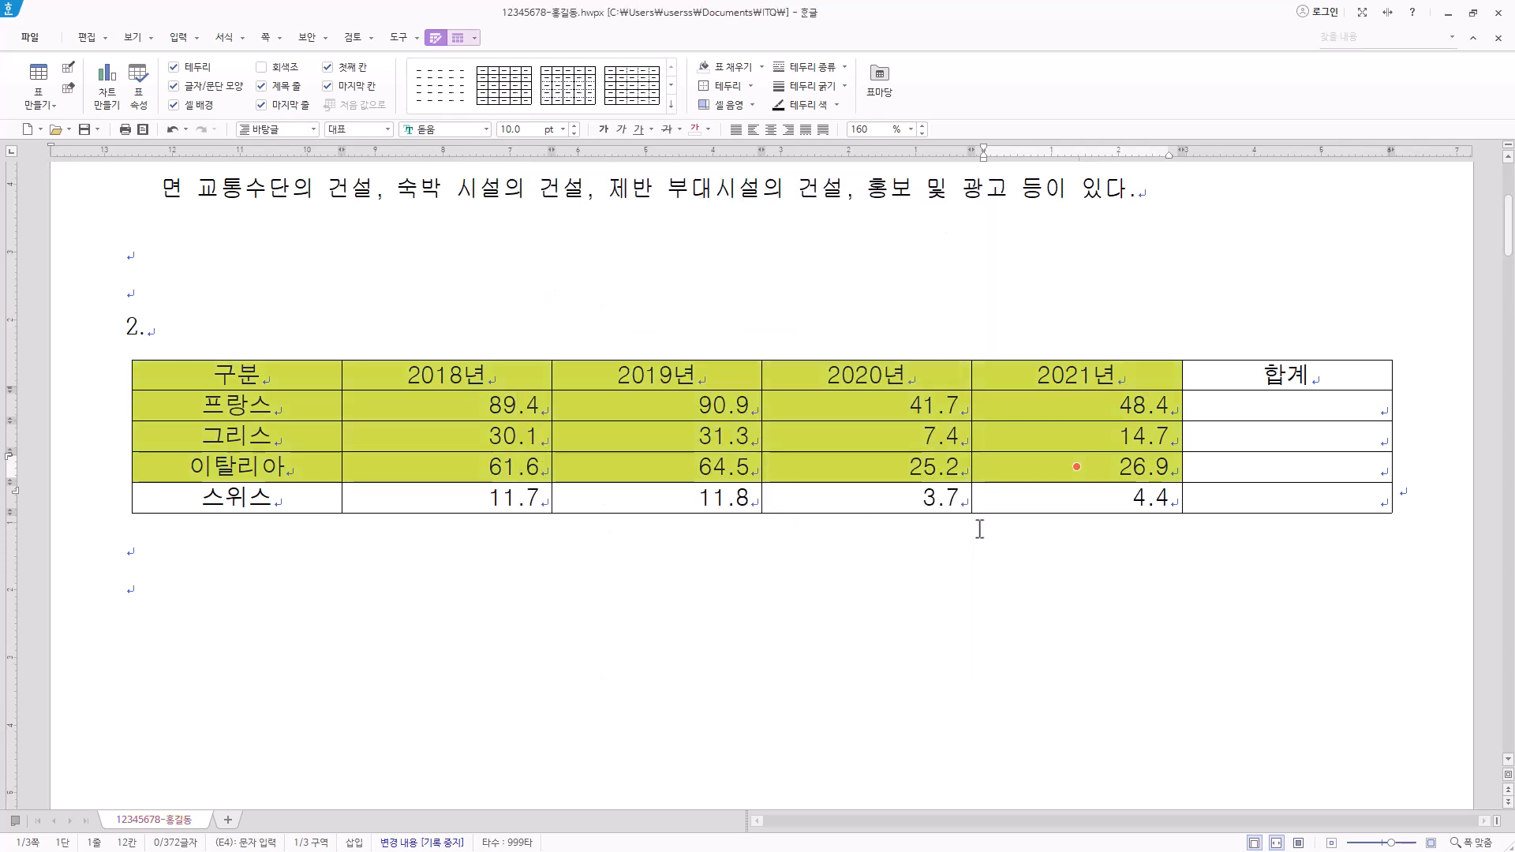
Step: Calculate the 합계 cells for 프랑스, 그리스 and 이탈리아 with a block sum of their yearly figures
mouse_move(1279, 401)
left_mouse_down()
mouse_move(1278, 470)
mouse_move(1268, 406)
left_mouse_up()
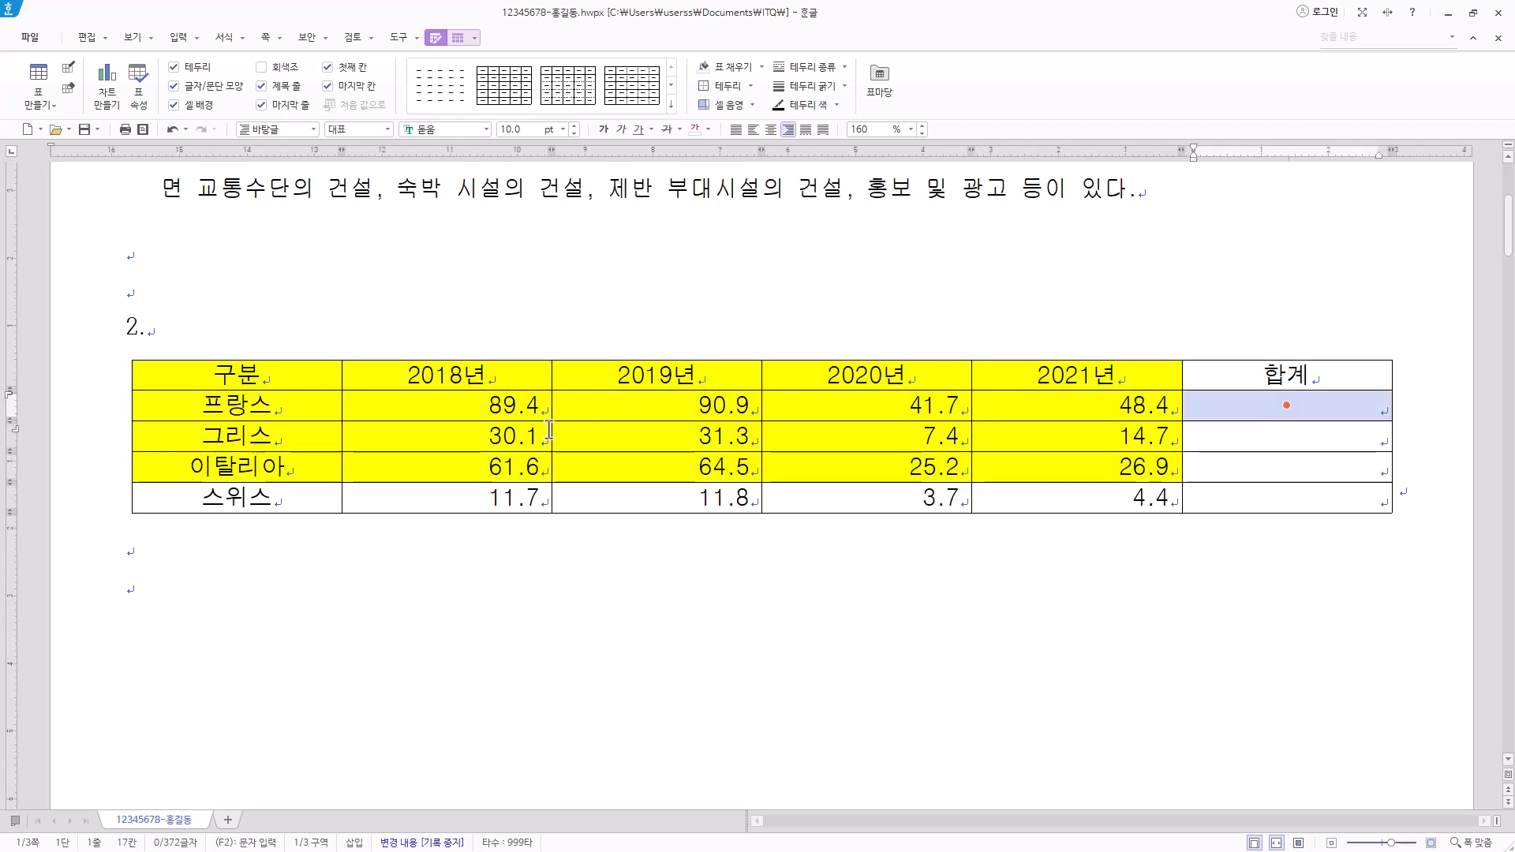
left_click_drag(510, 401, 1073, 402)
left_click_drag(545, 436, 1072, 433)
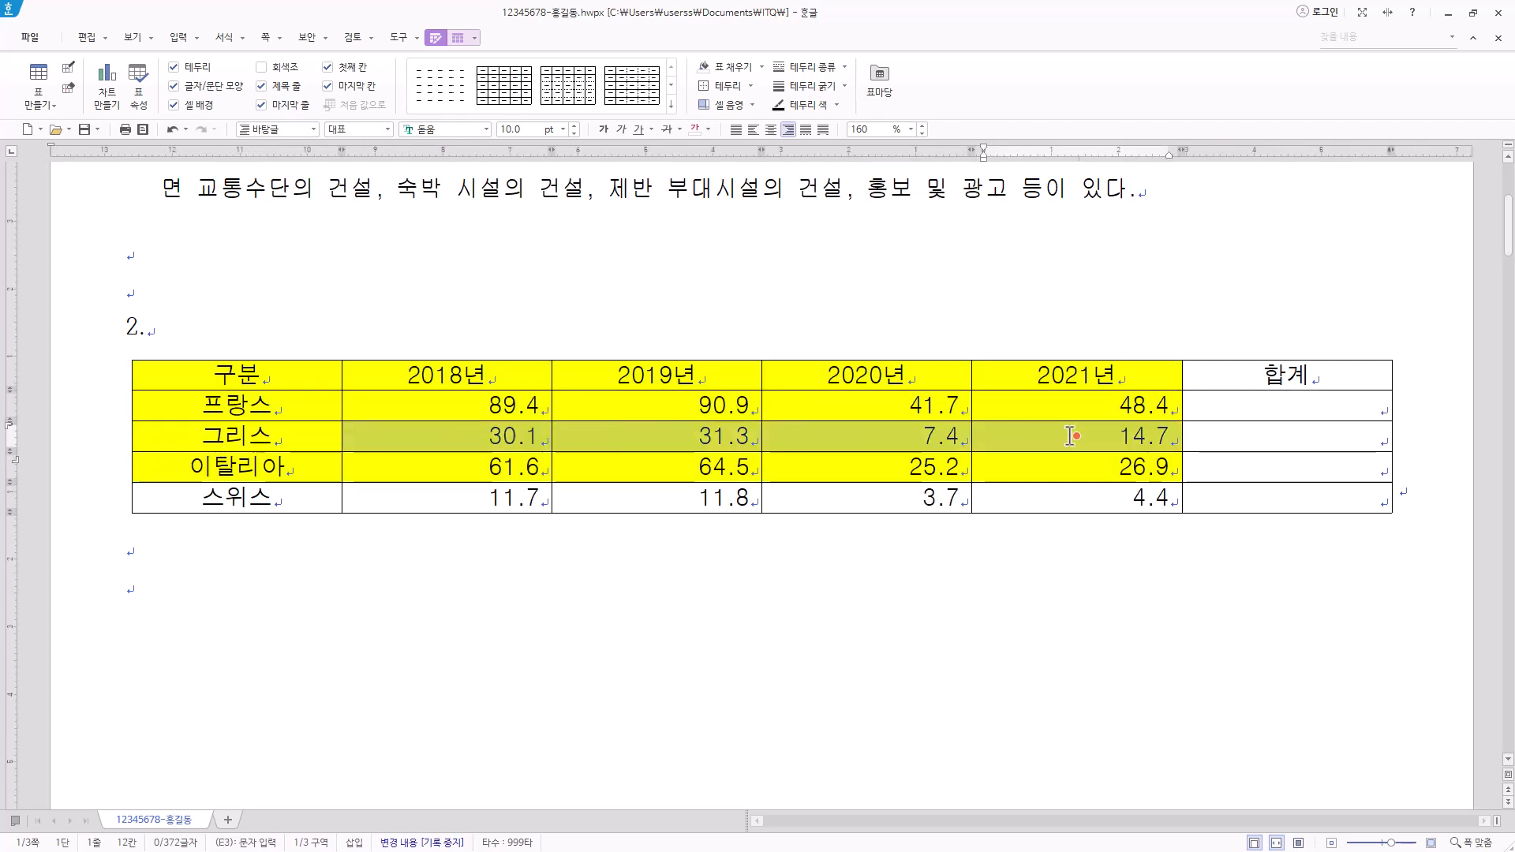
left_click_drag(1285, 412, 1287, 467)
left_click_drag(513, 404, 1093, 408)
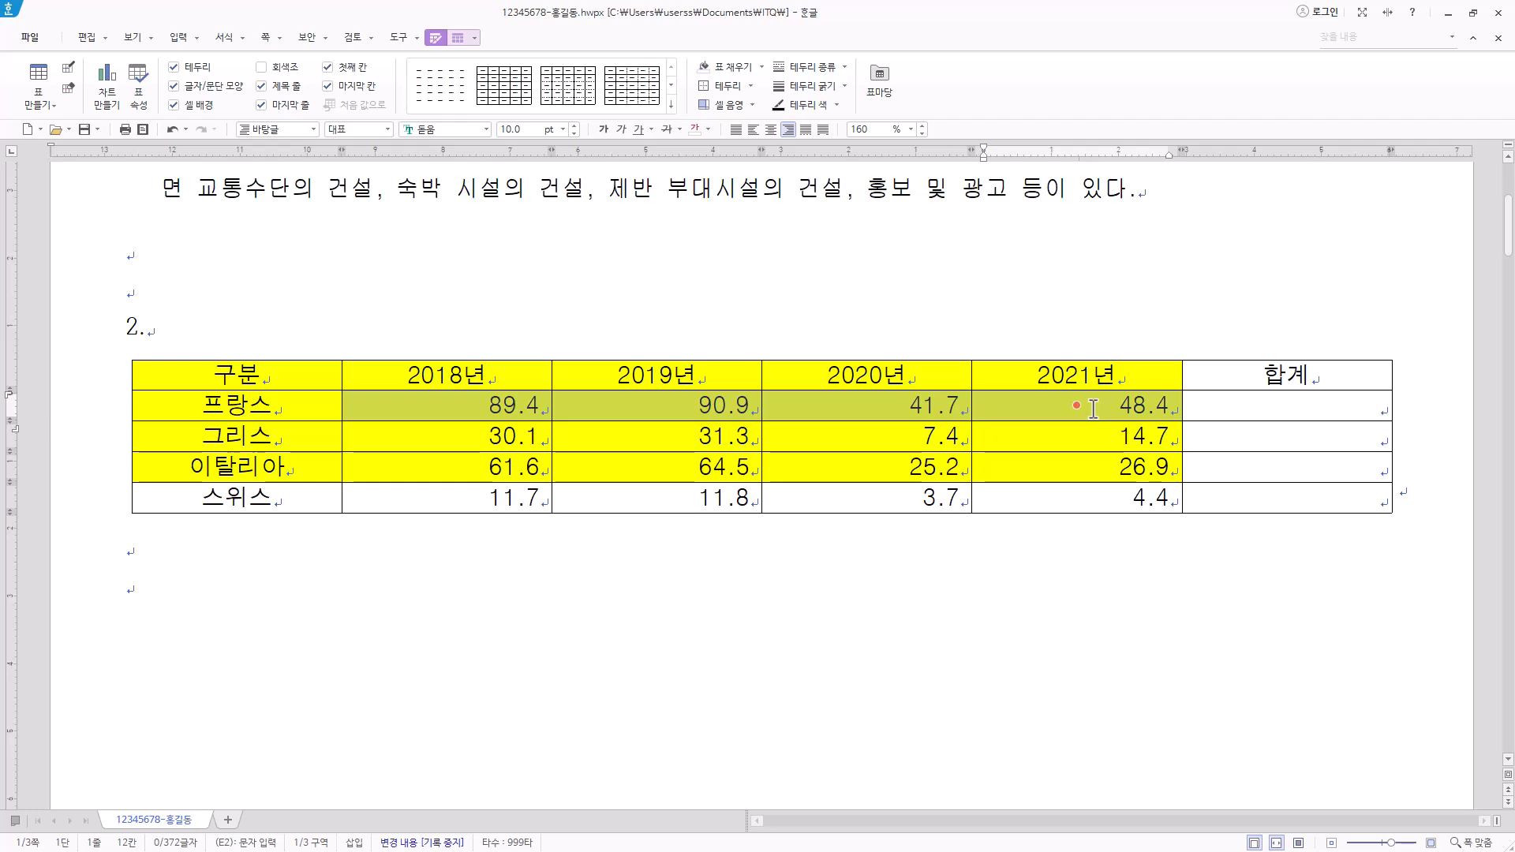
left_click(1294, 408, "ctrl")
left_click(1304, 465, "shift")
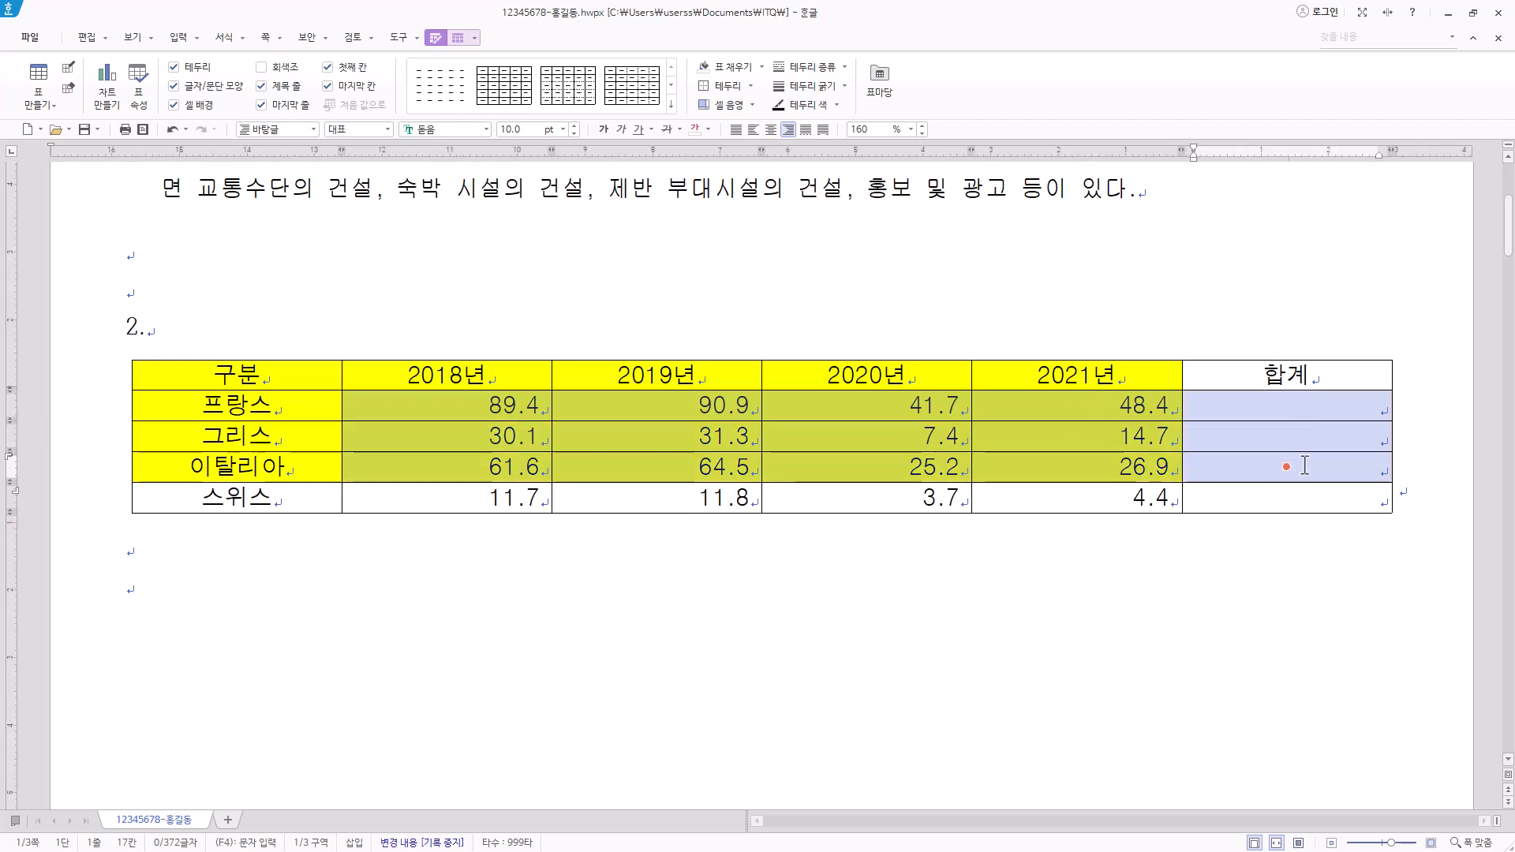
right_click(1060, 403)
mouse_move(1124, 699)
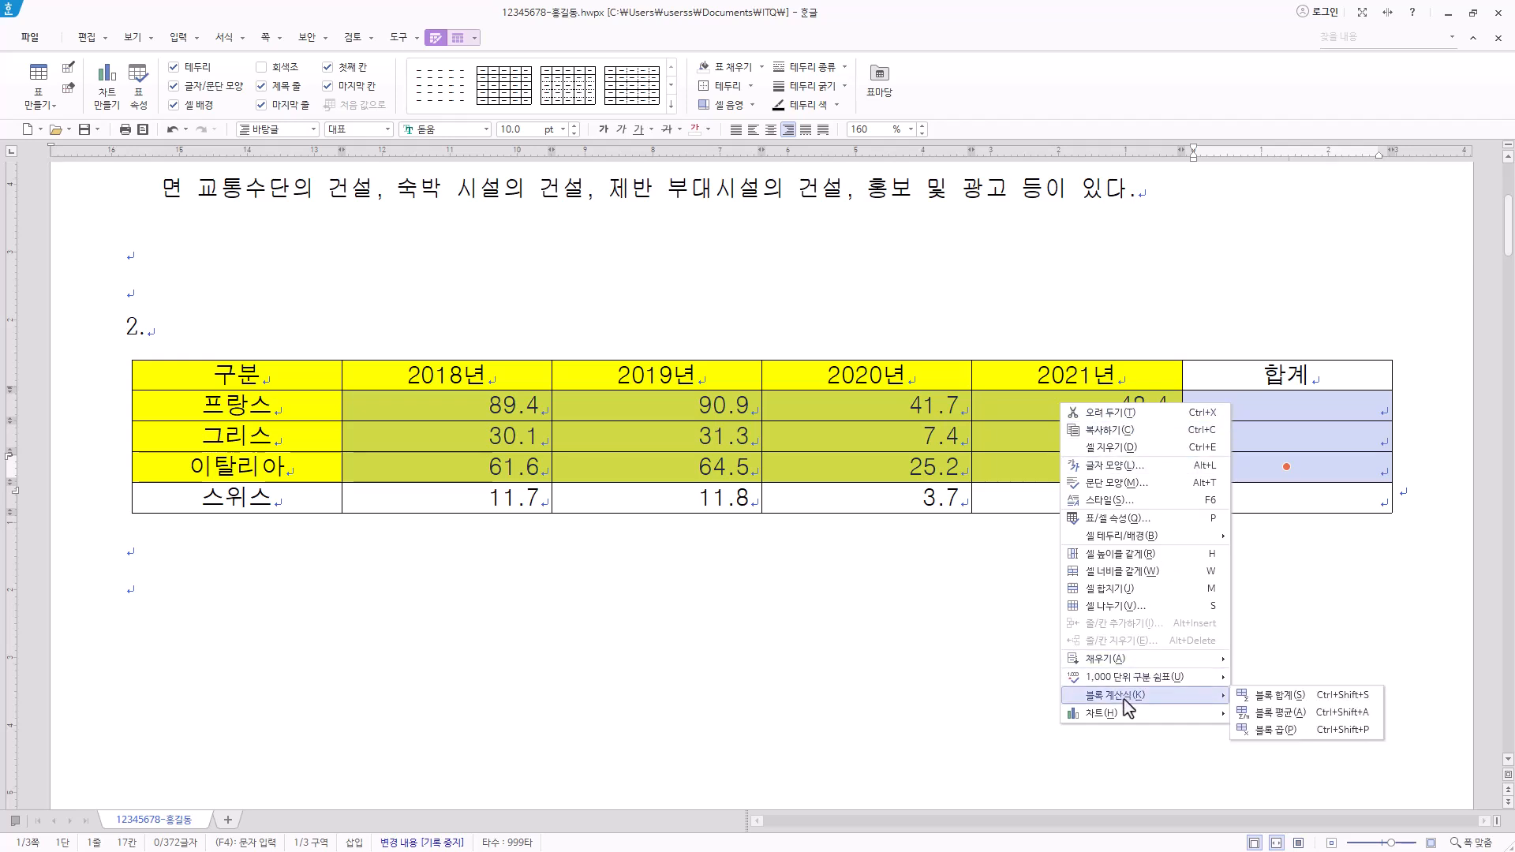
left_click(1272, 695)
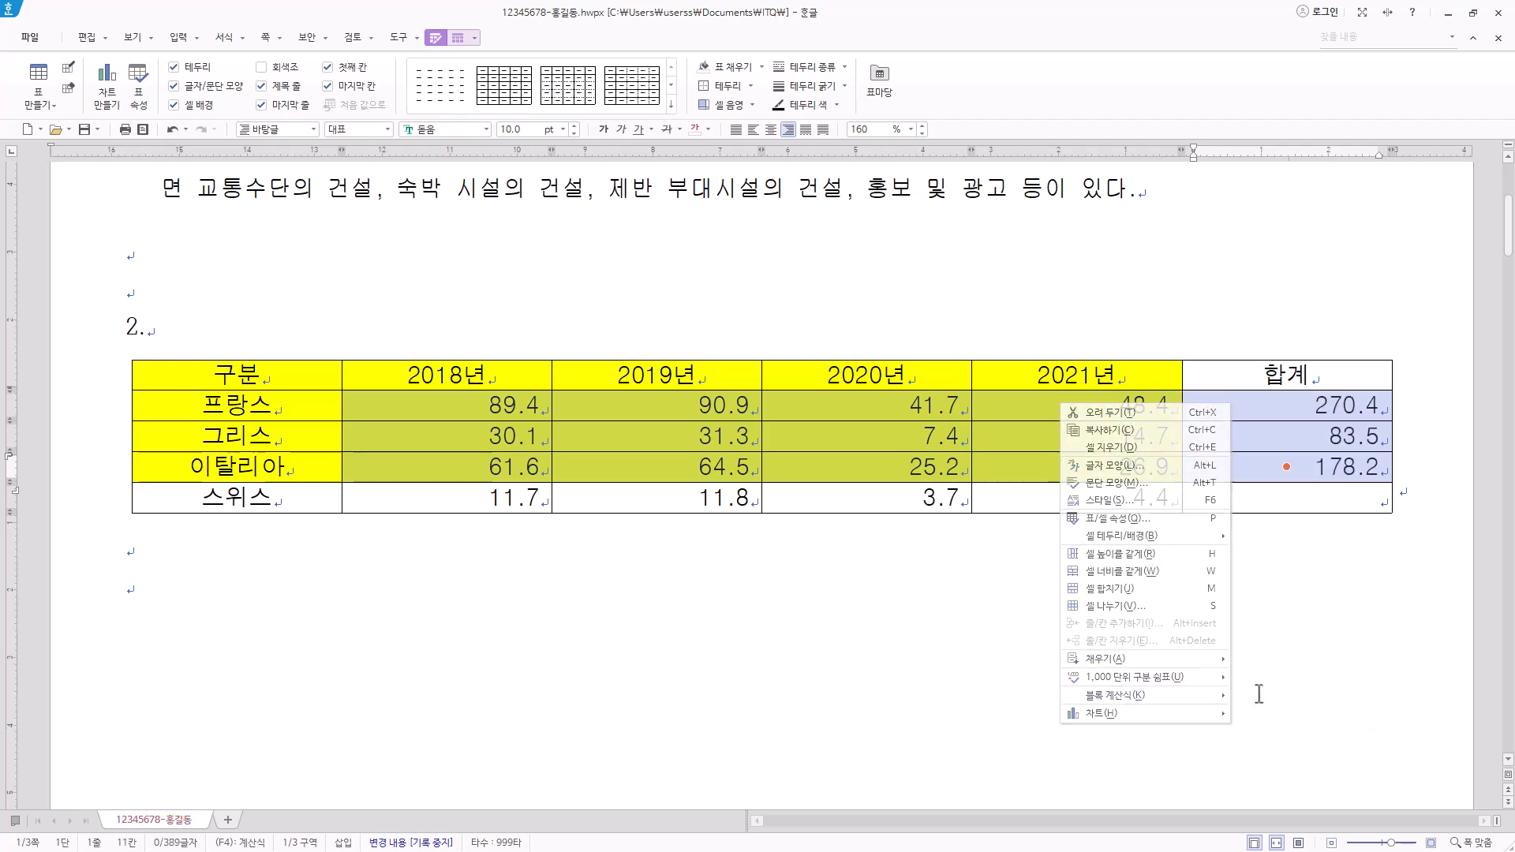
left_click(1365, 537)
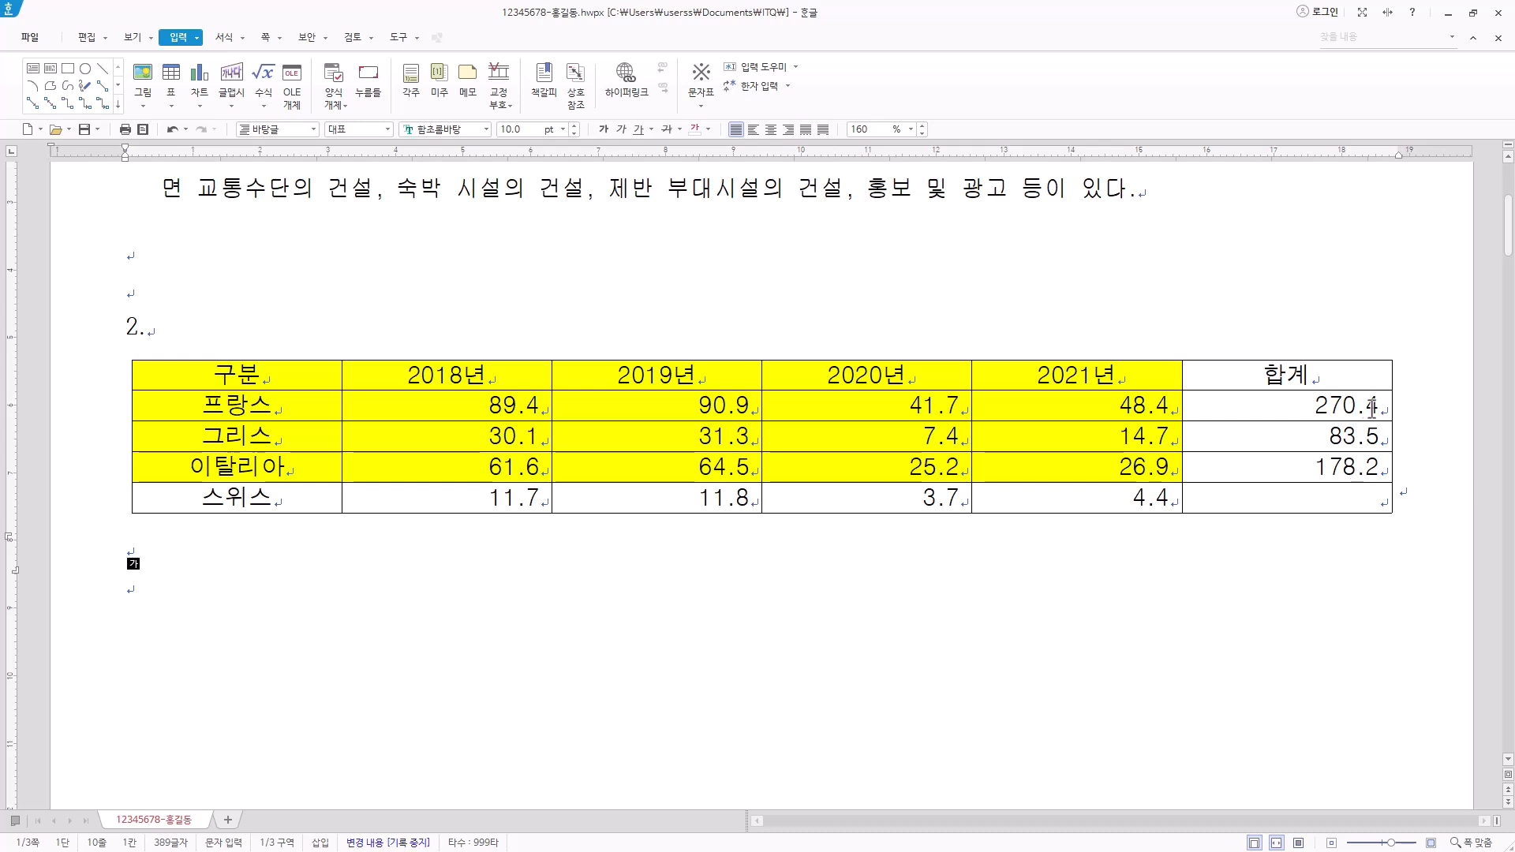
Step: Examine the calculation formula and its number format options for the 프랑스 total
left_click(1354, 407)
left_click(1365, 467)
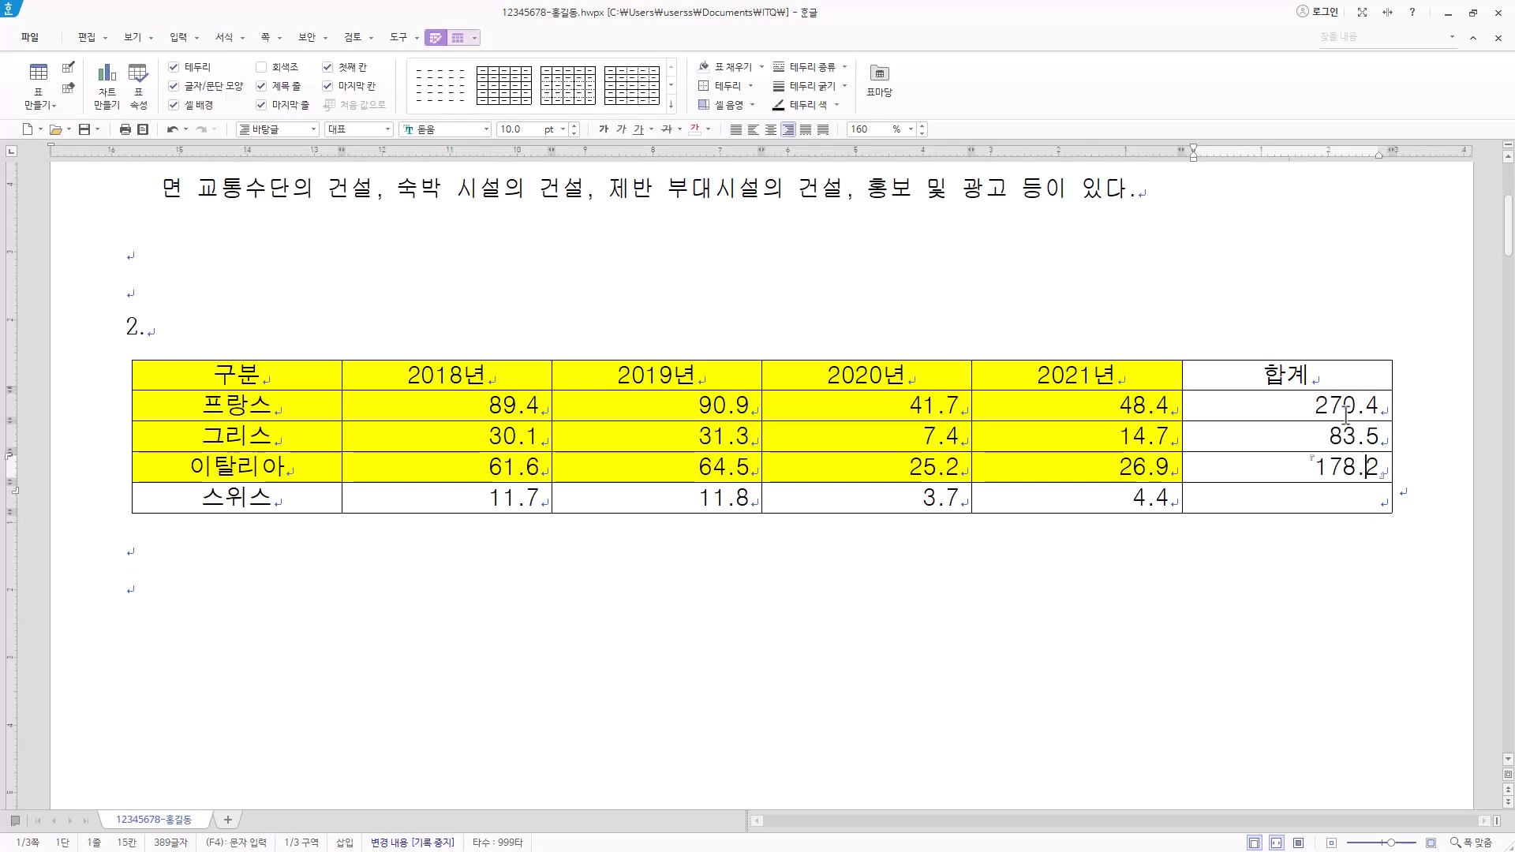
left_click(1351, 409)
left_click(1359, 442)
left_click(1357, 470)
left_click(1350, 407)
right_click(1352, 407)
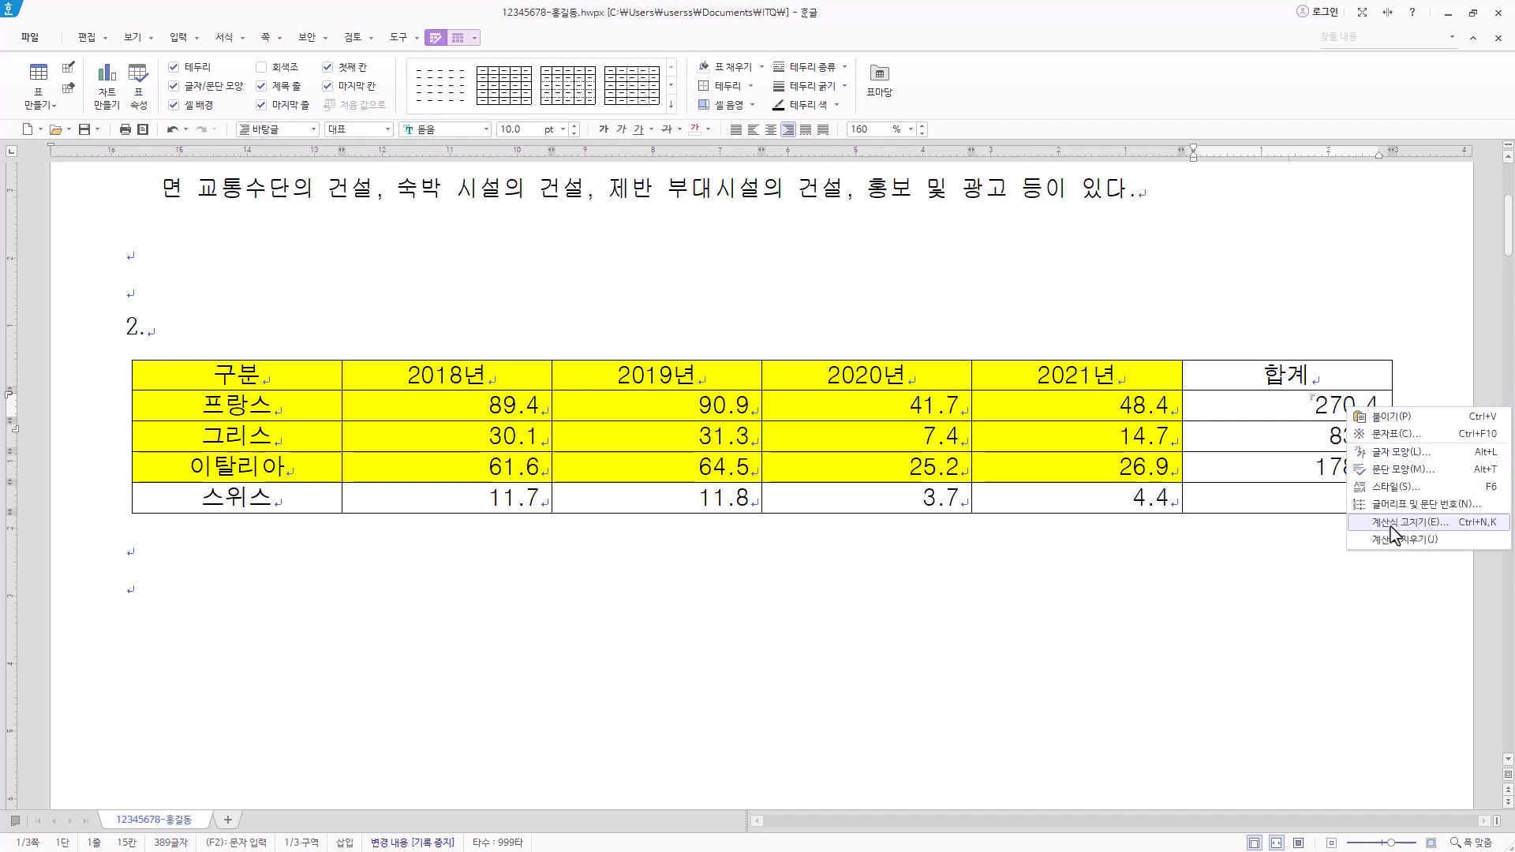
left_click(1392, 527)
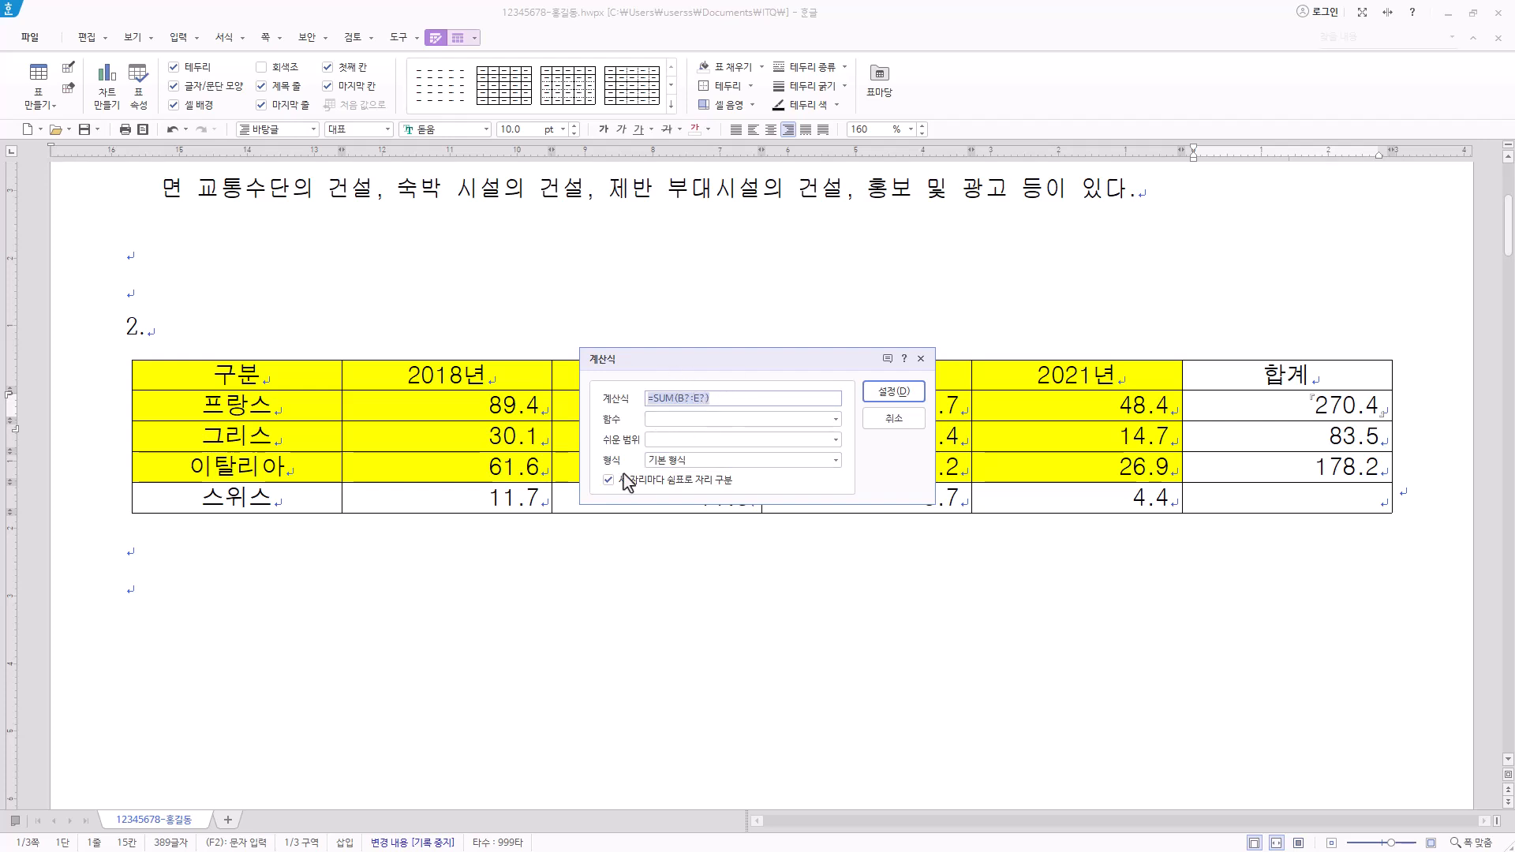
left_click(835, 460)
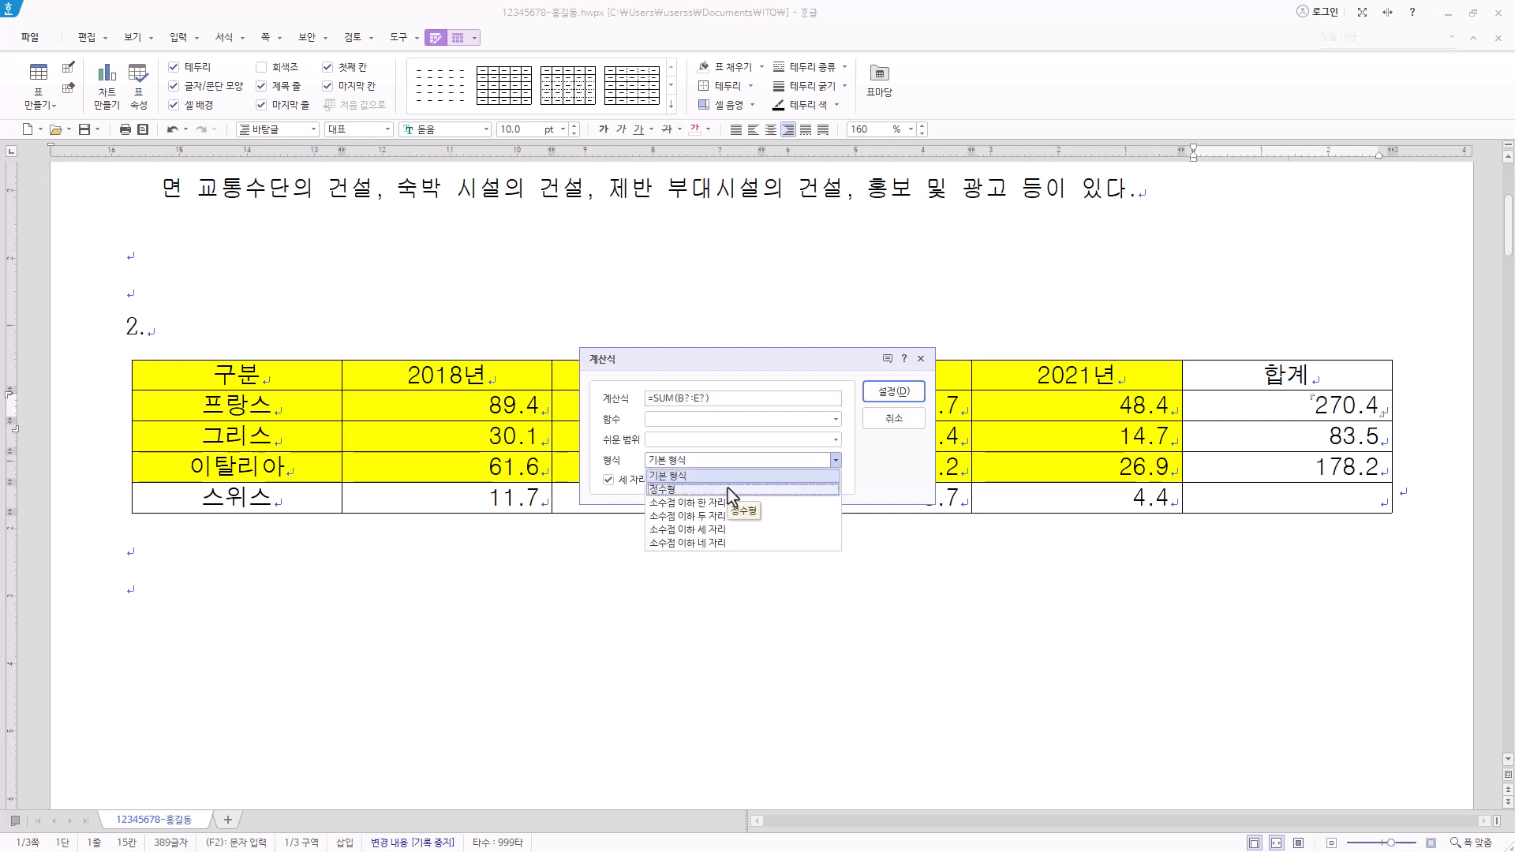
left_click(889, 477)
left_click(907, 394)
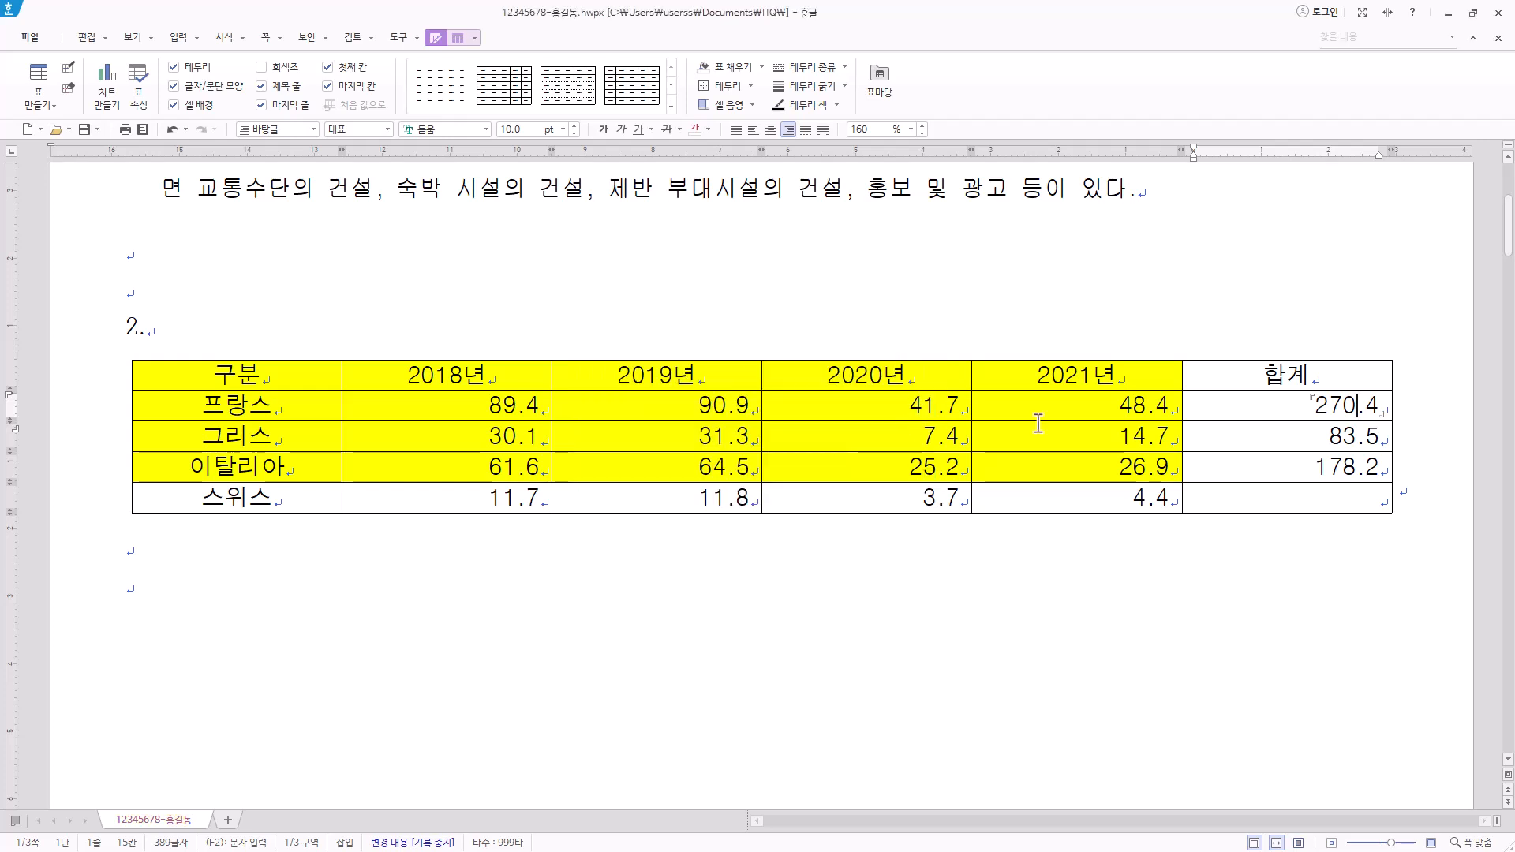
left_click_drag(1300, 401, 1315, 465)
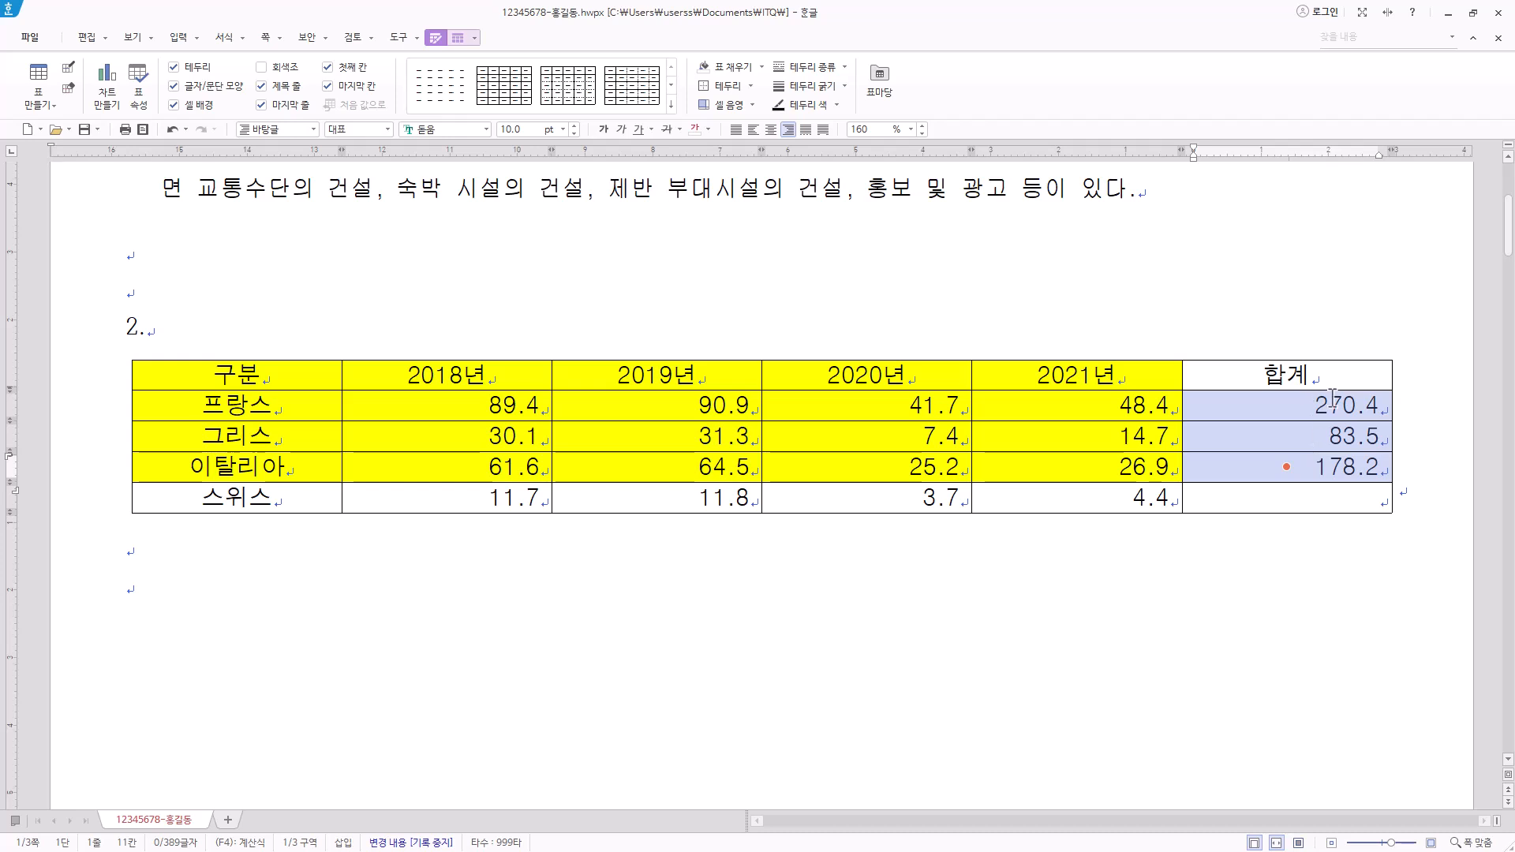
right_click(1270, 399)
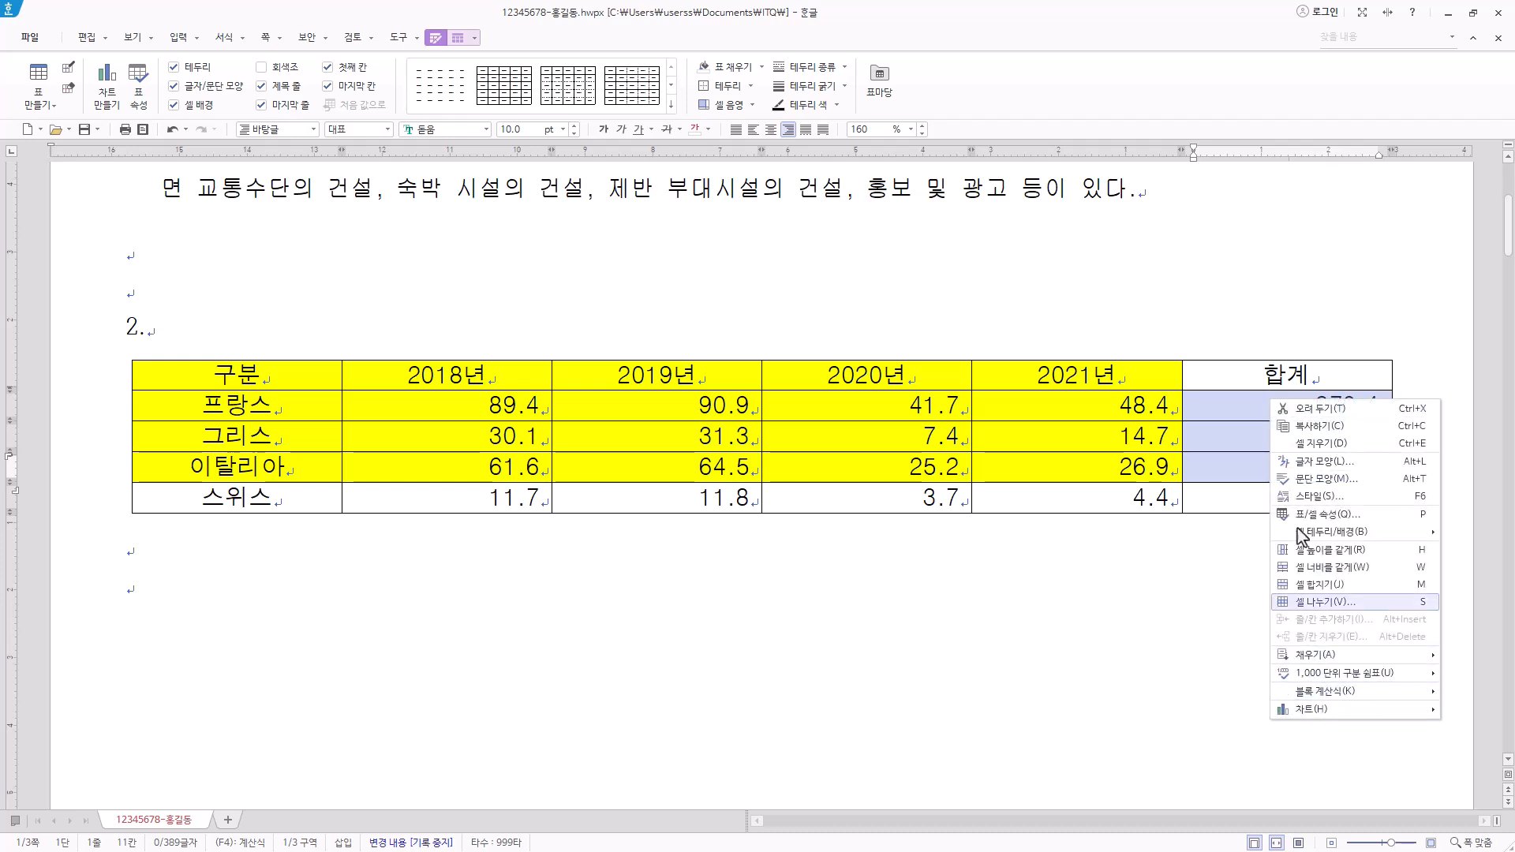
left_click(1254, 403)
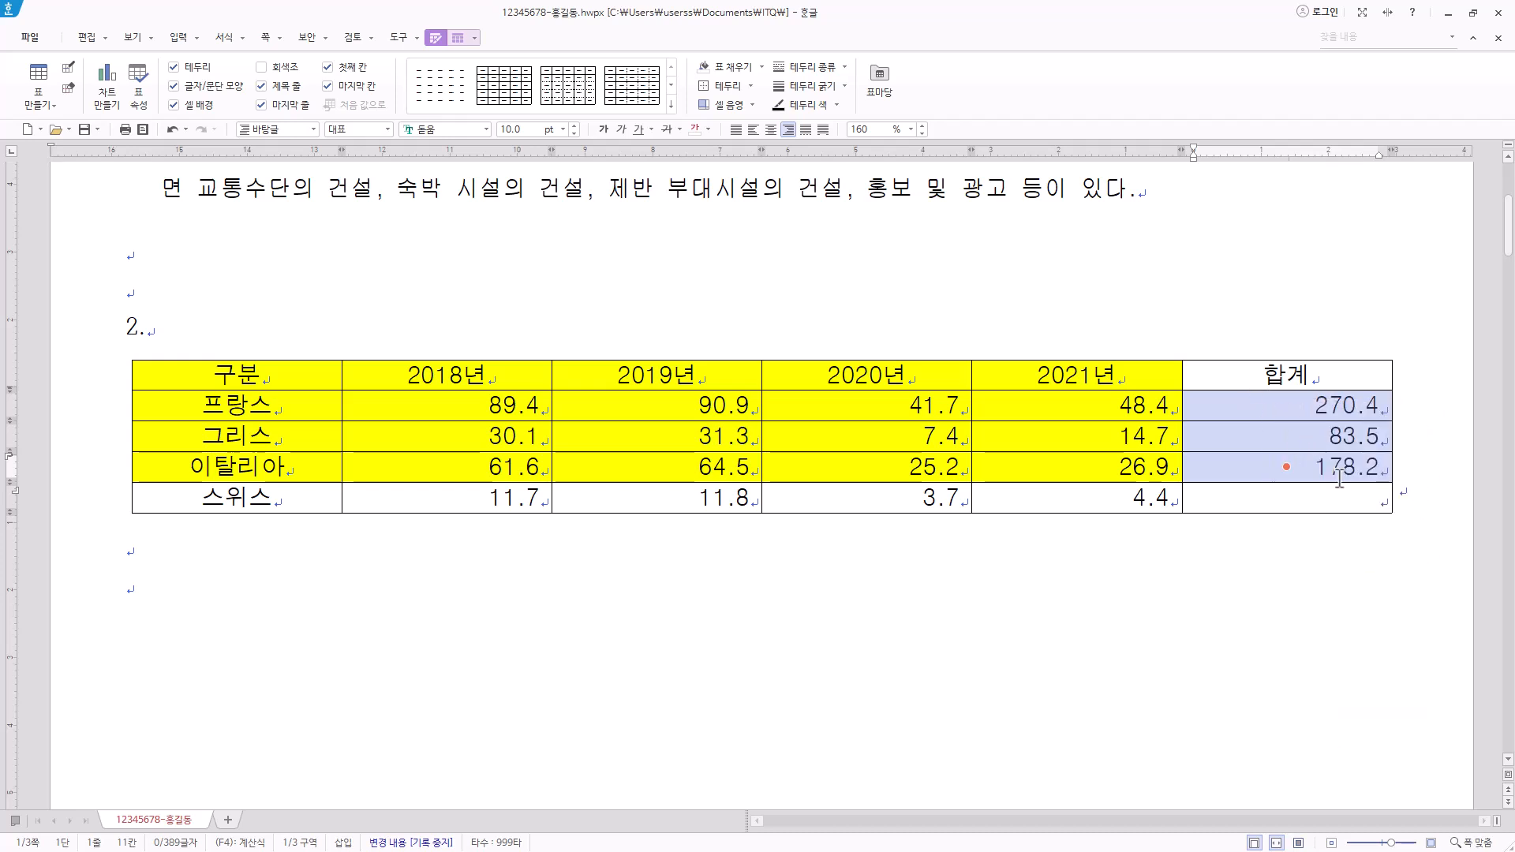
key("Escape")
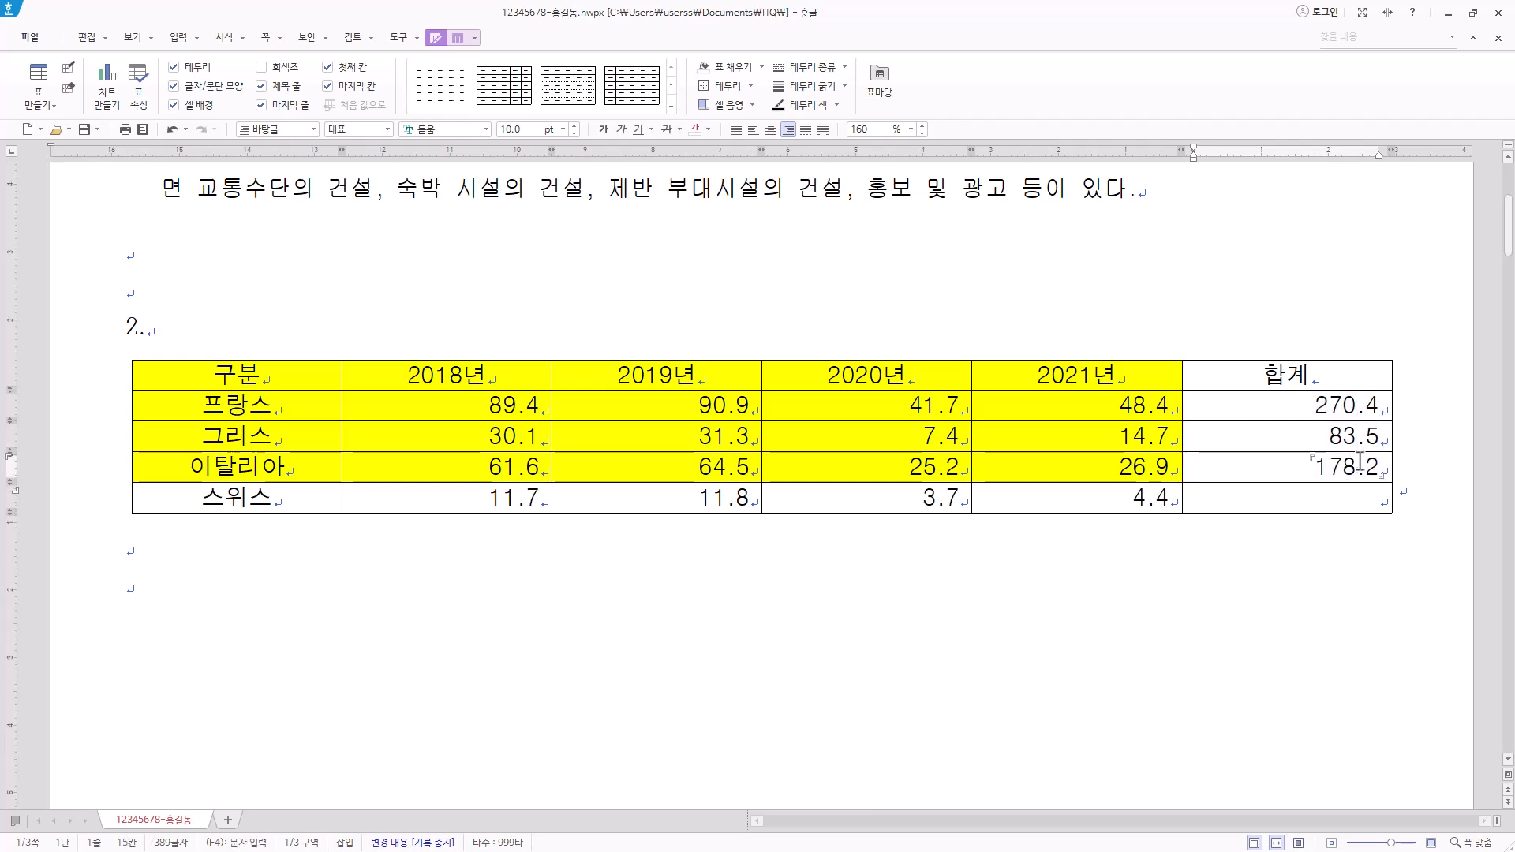
Step: Add a caption above the question 2 table and replace its default text with "외래 관광객 현황(단위 : 천 명)"
left_click(1358, 464)
left_click(456, 40)
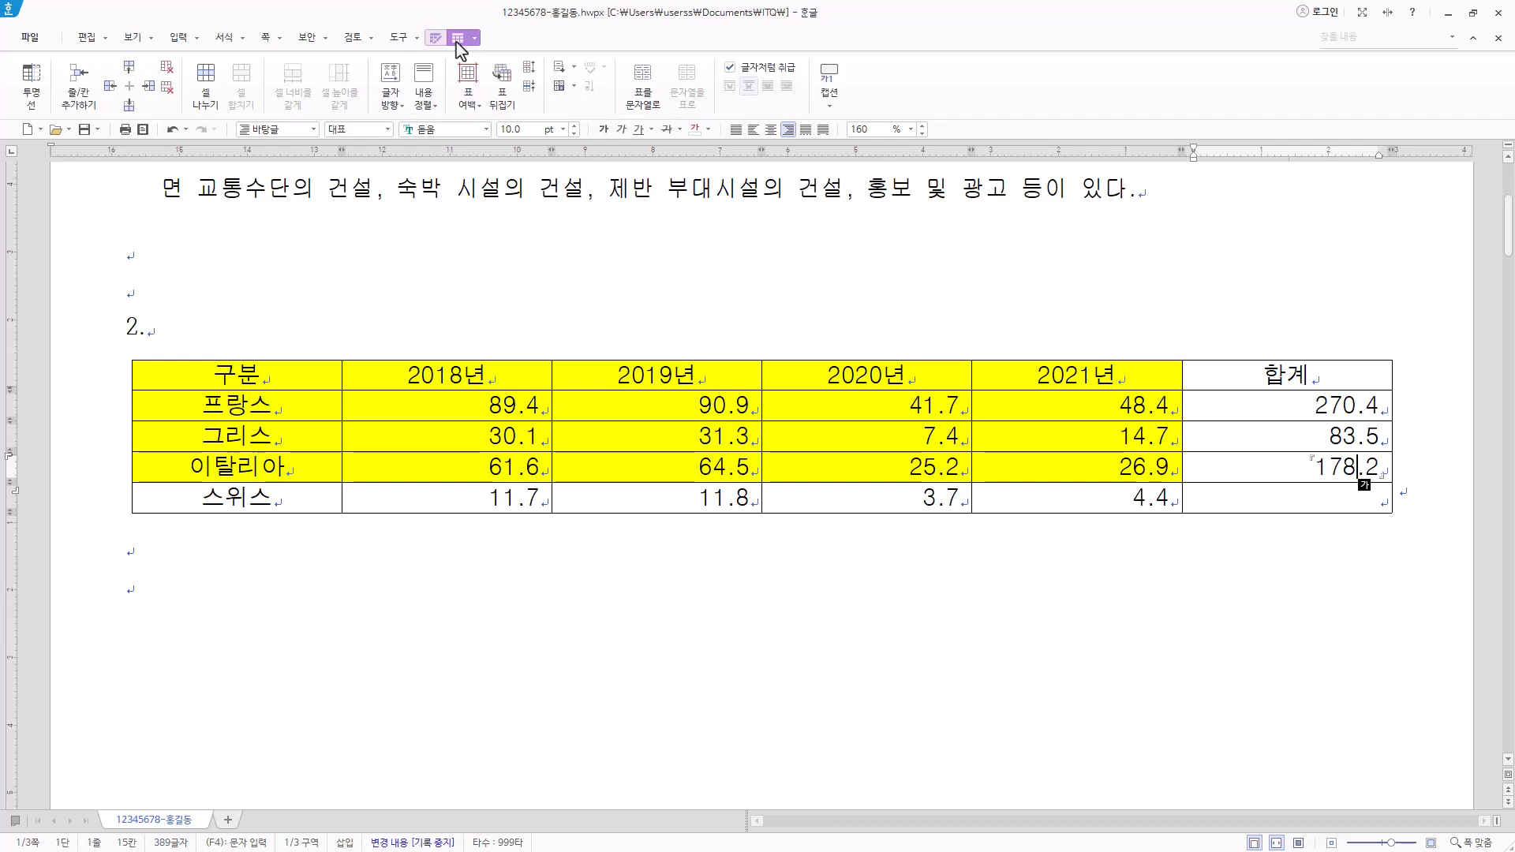
left_click(829, 109)
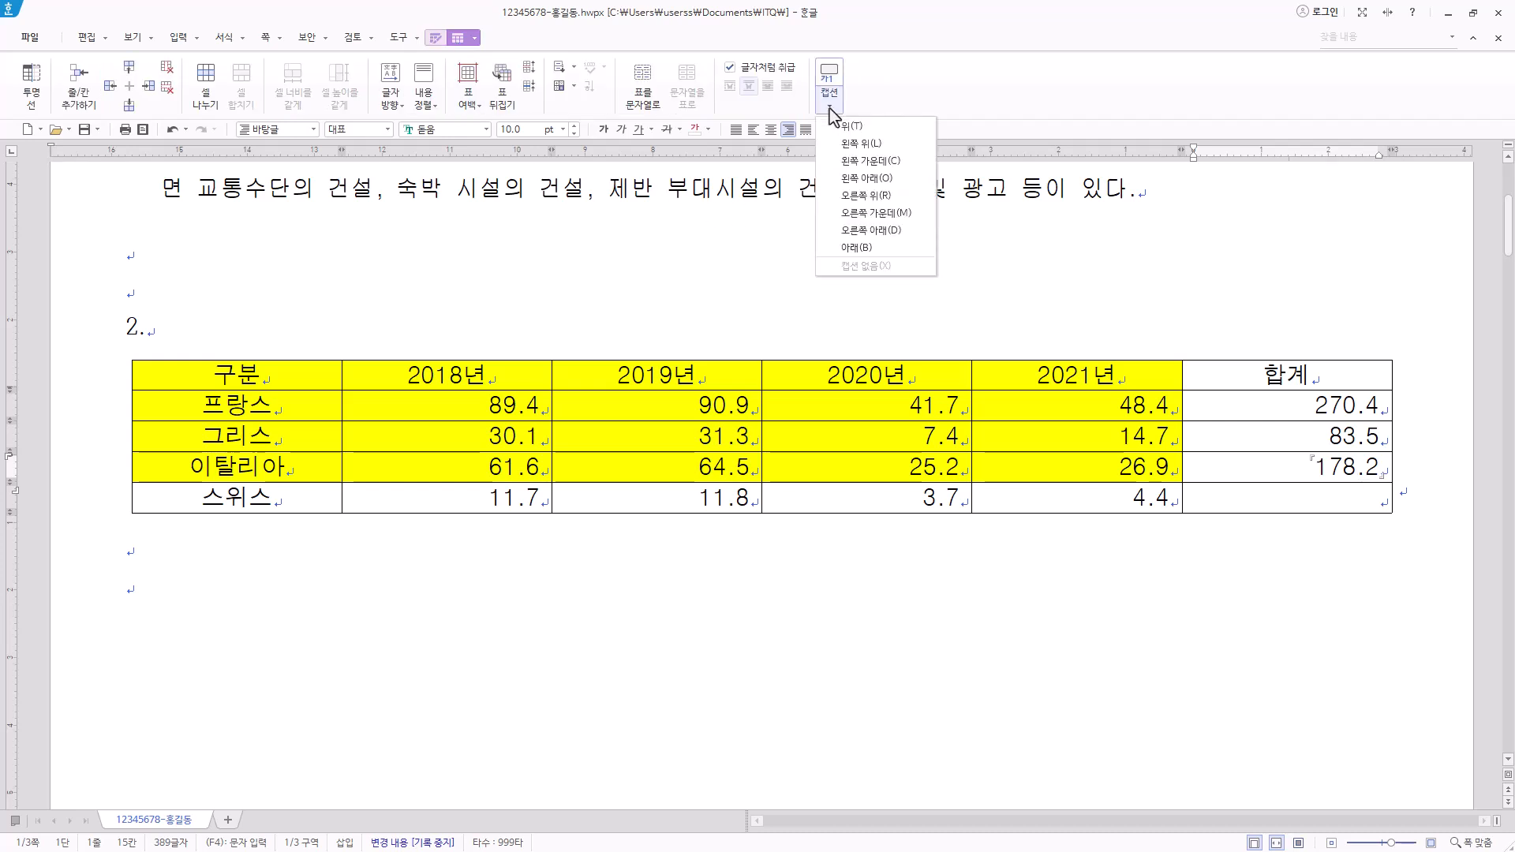
left_click(878, 128)
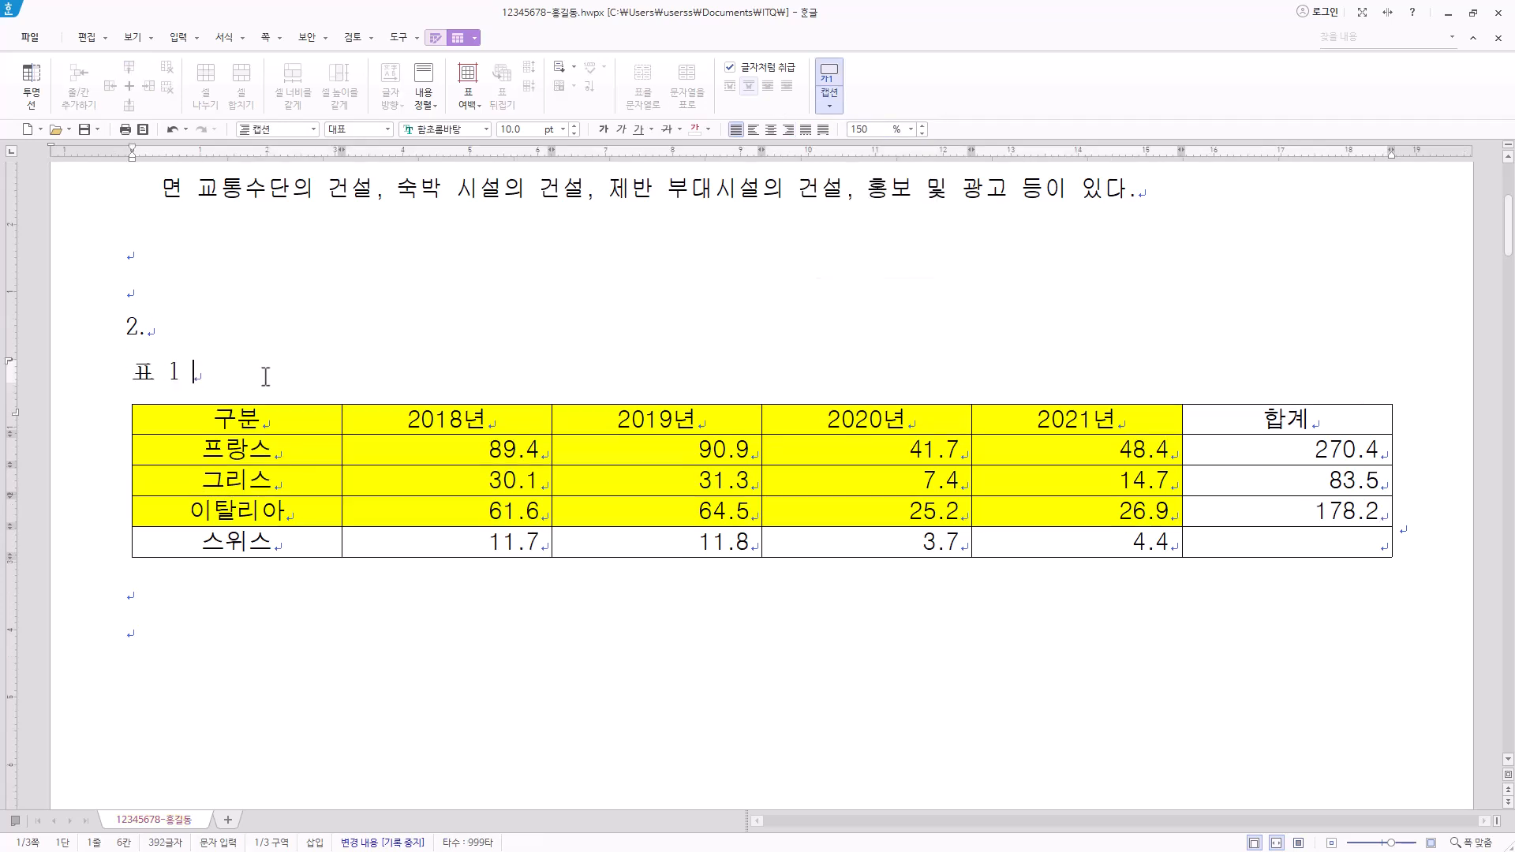
left_click(52, 376)
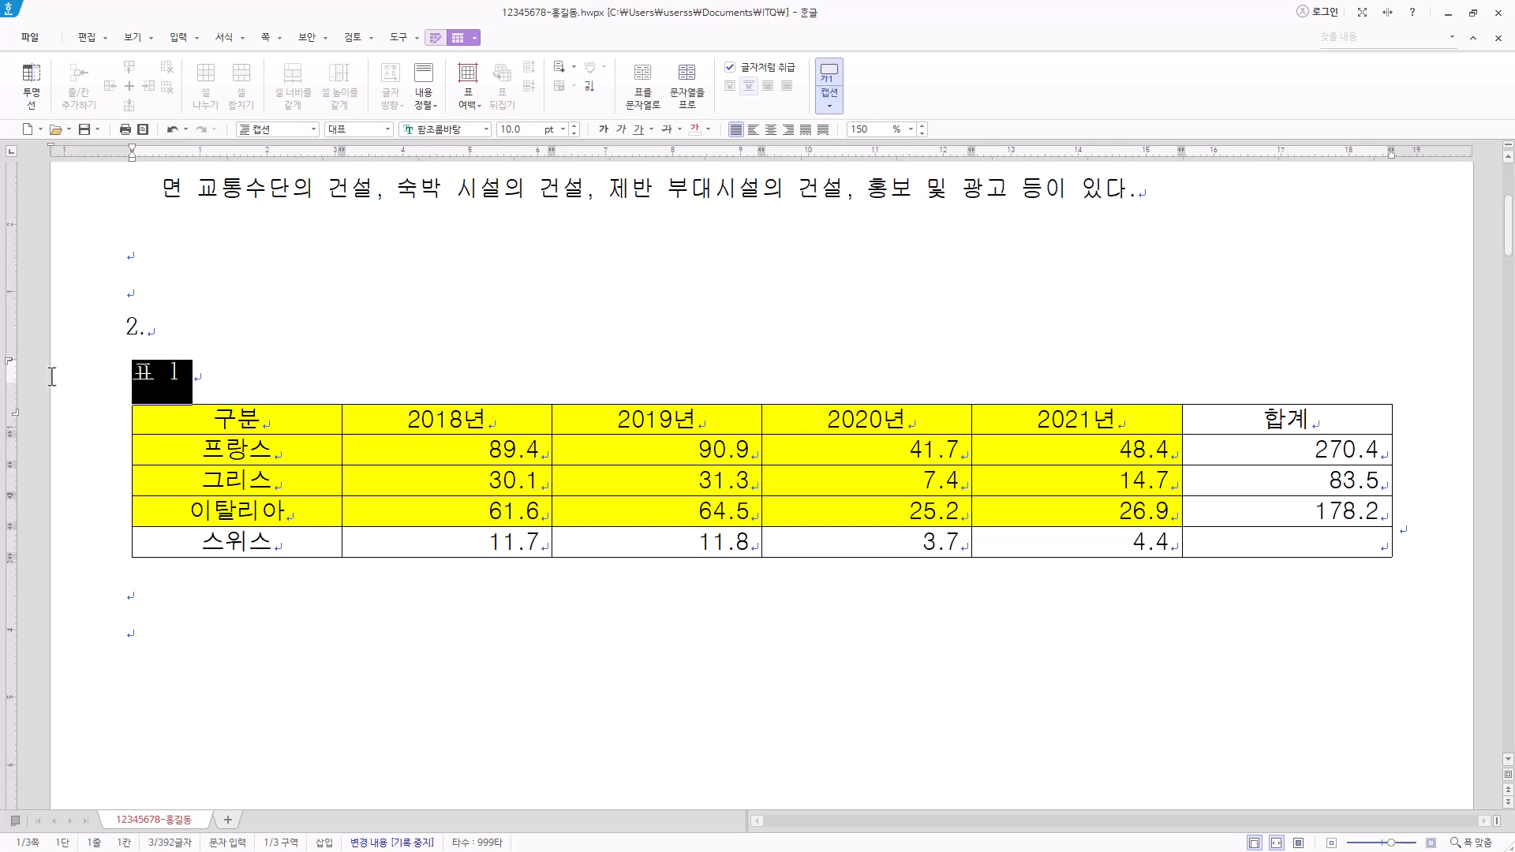
key("F9")
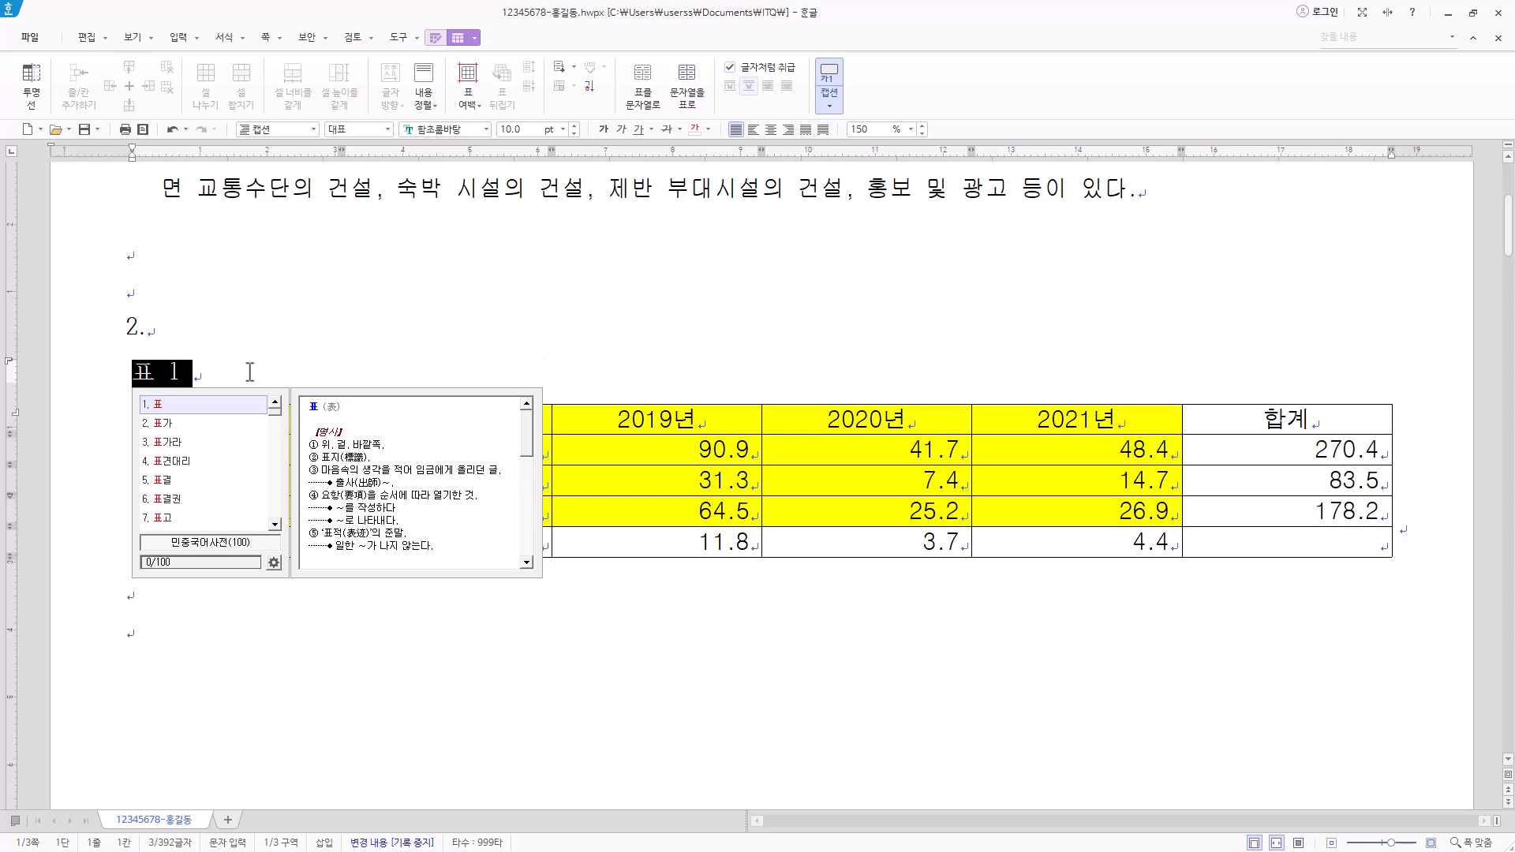
key("ctrl+v")
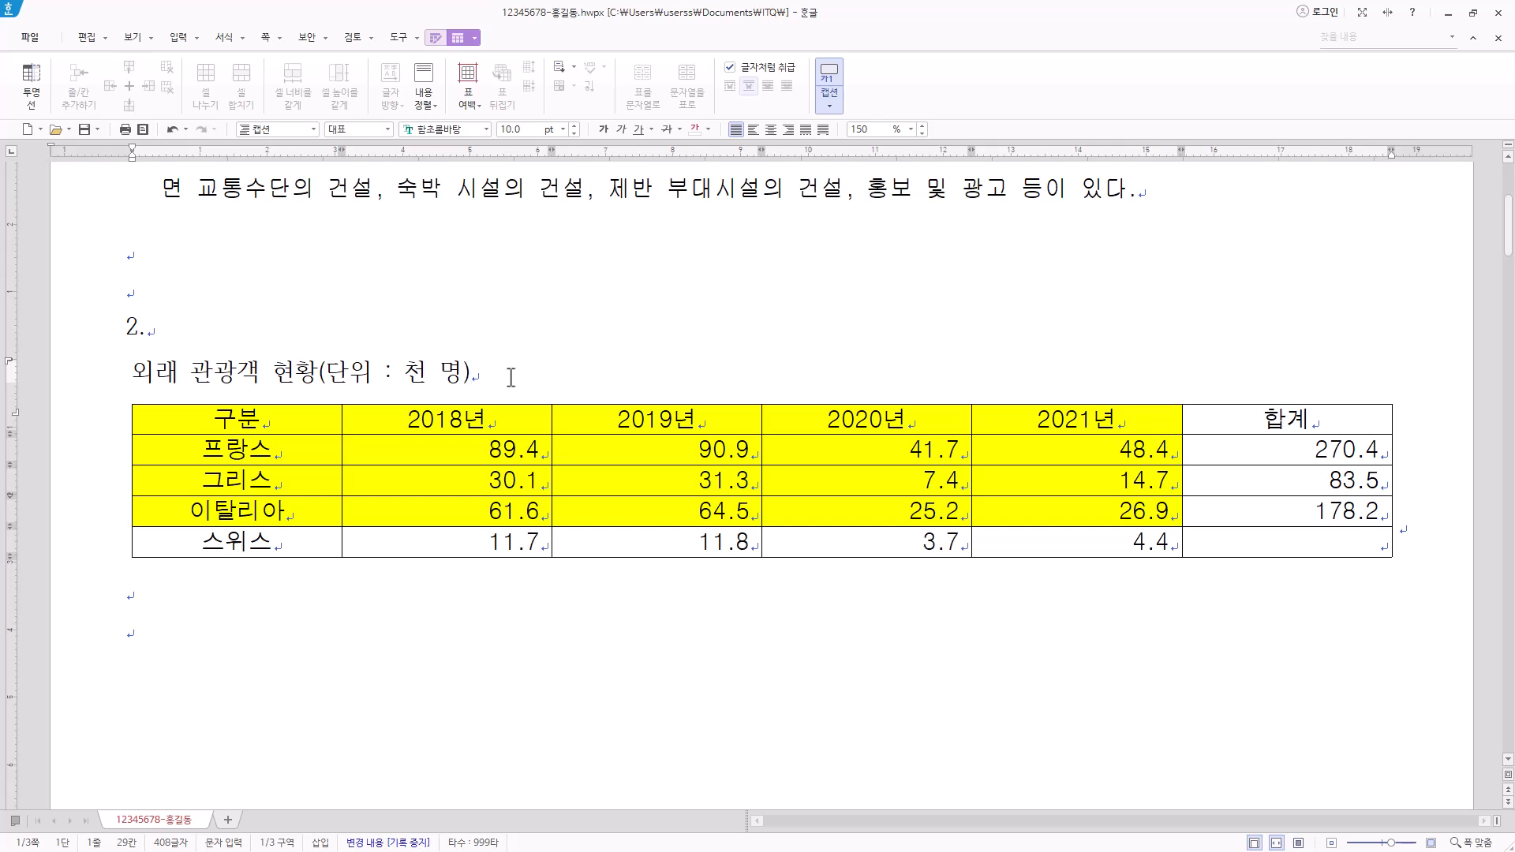
Step: Set the table caption's font to 돋움 and right-align it
left_click(31, 381)
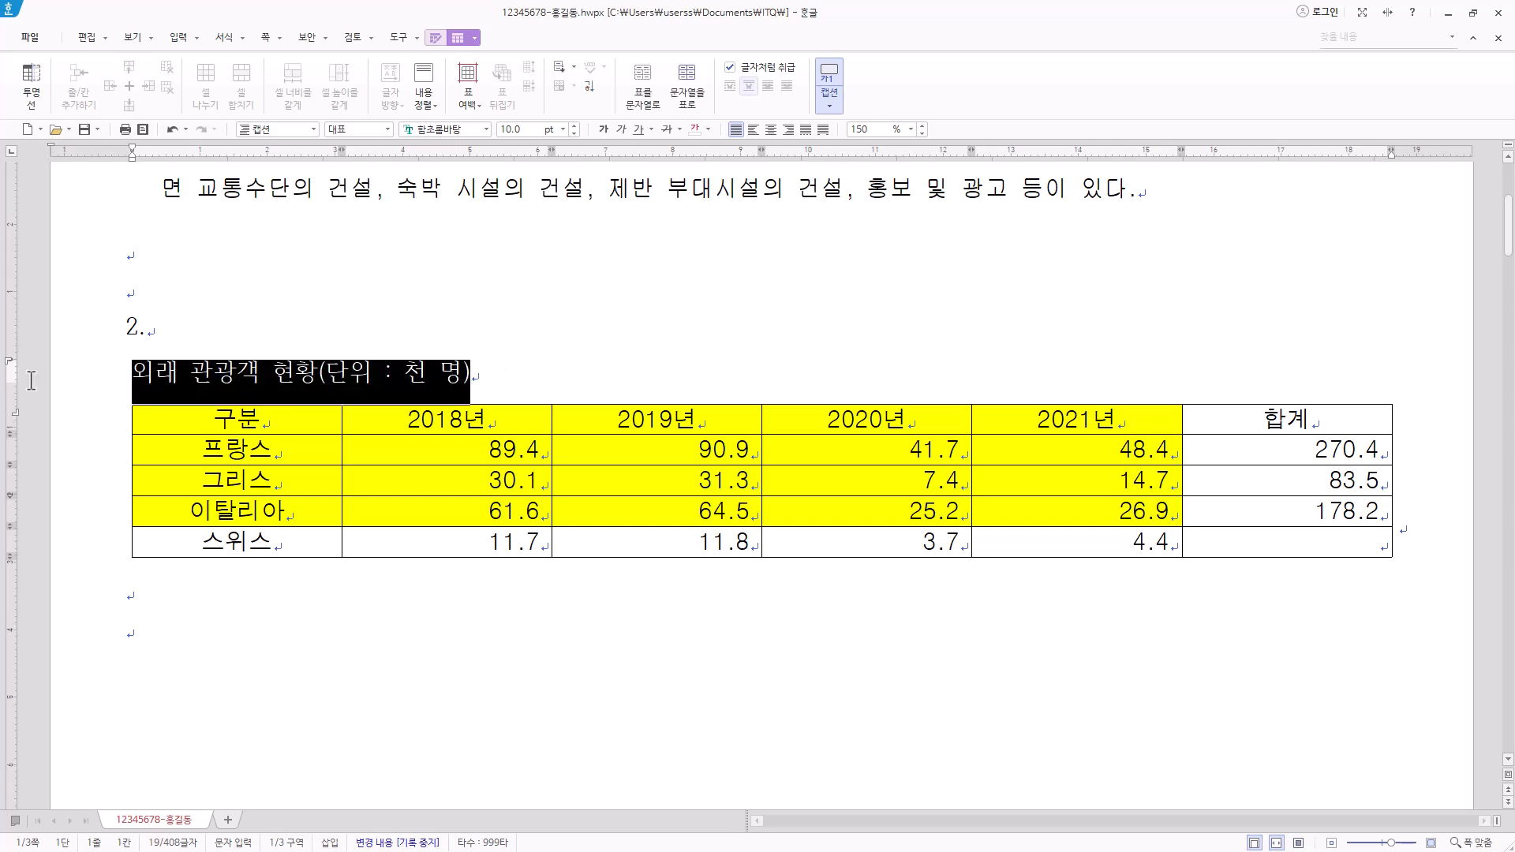
left_click(463, 131)
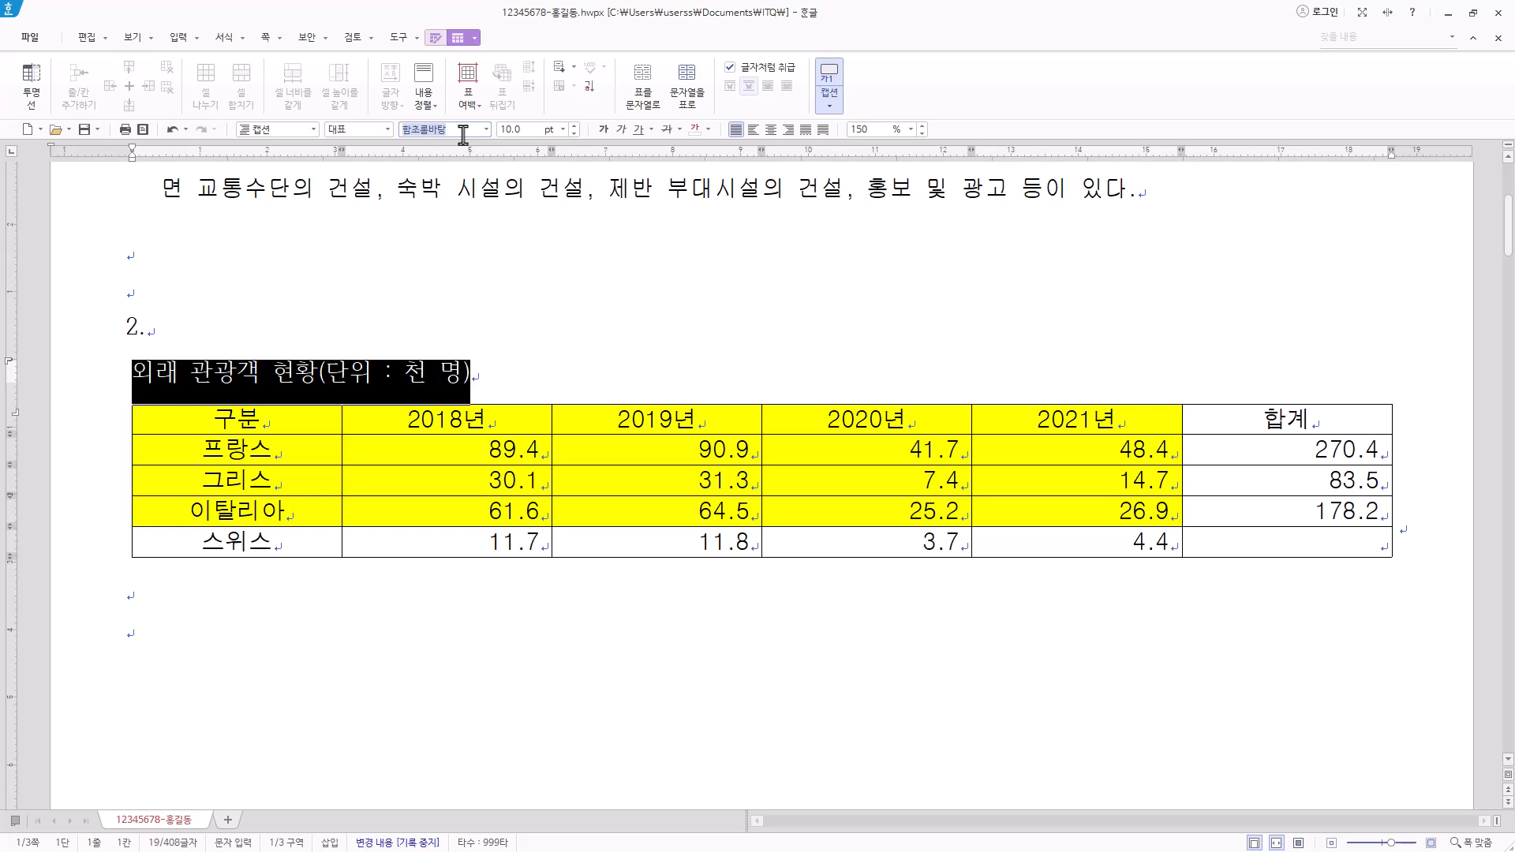
type("돋움")
key("Return")
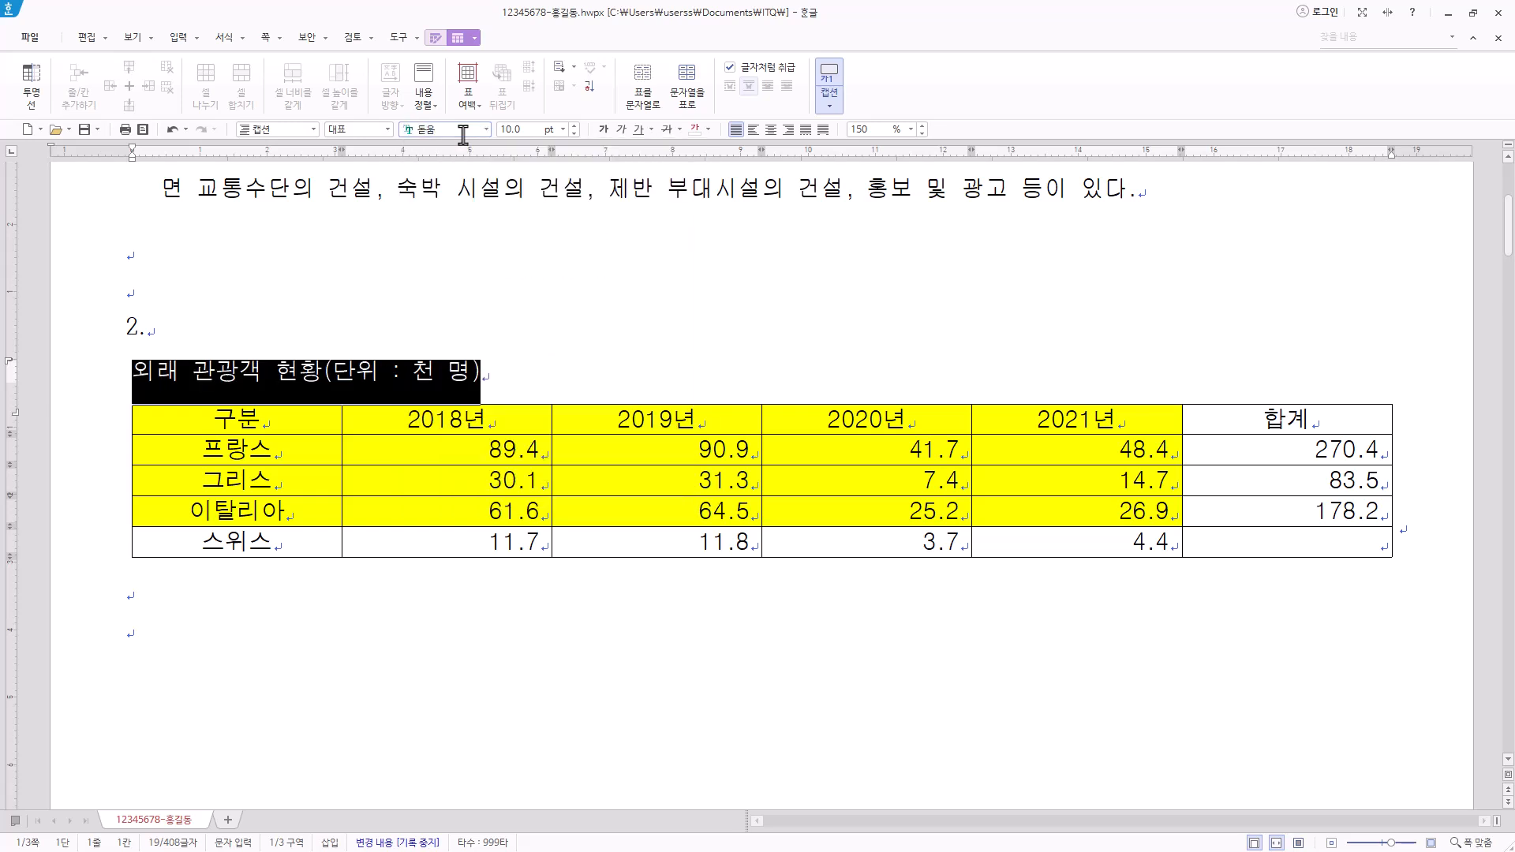
left_click(788, 131)
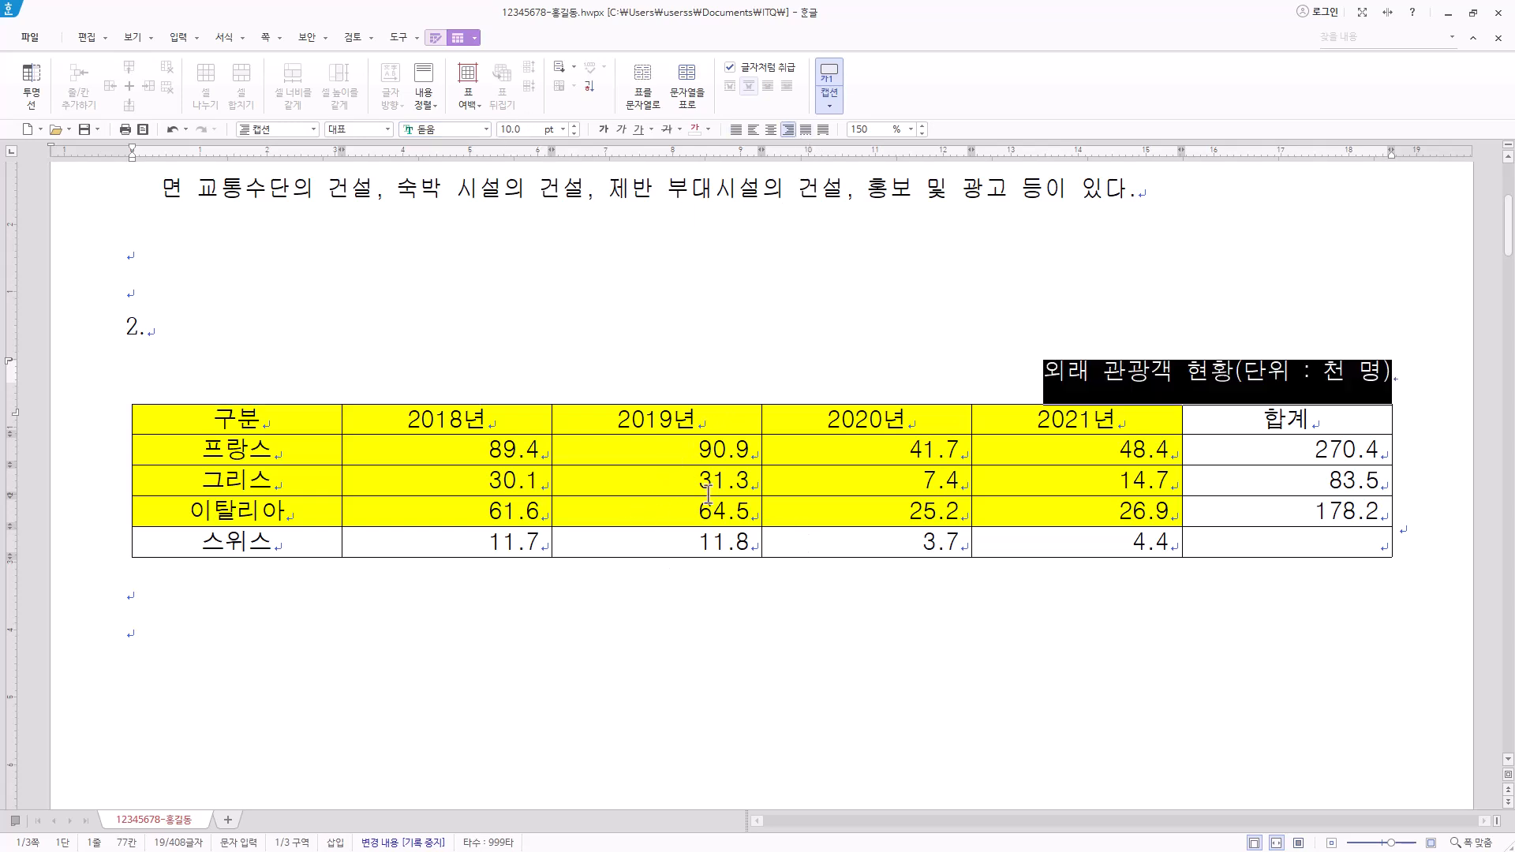
Step: Increase the height of all rows in the tourism figures table by three increments
left_click_drag(292, 422, 1365, 555)
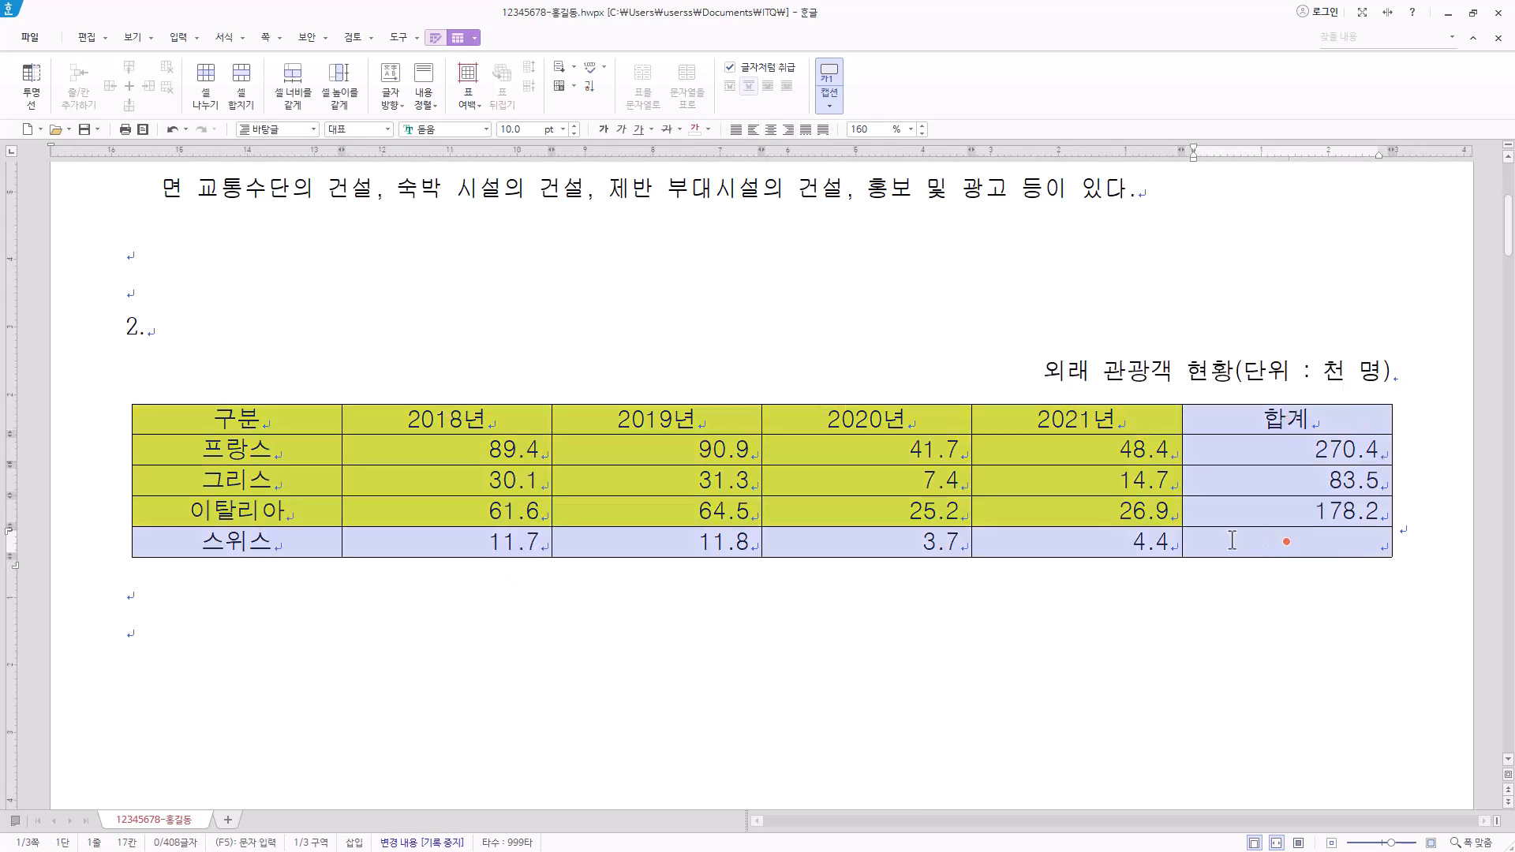
key("ctrl+Down")
key("ctrl+Down")
key("ctrl+Down")
scroll(1231, 540, "down", 1)
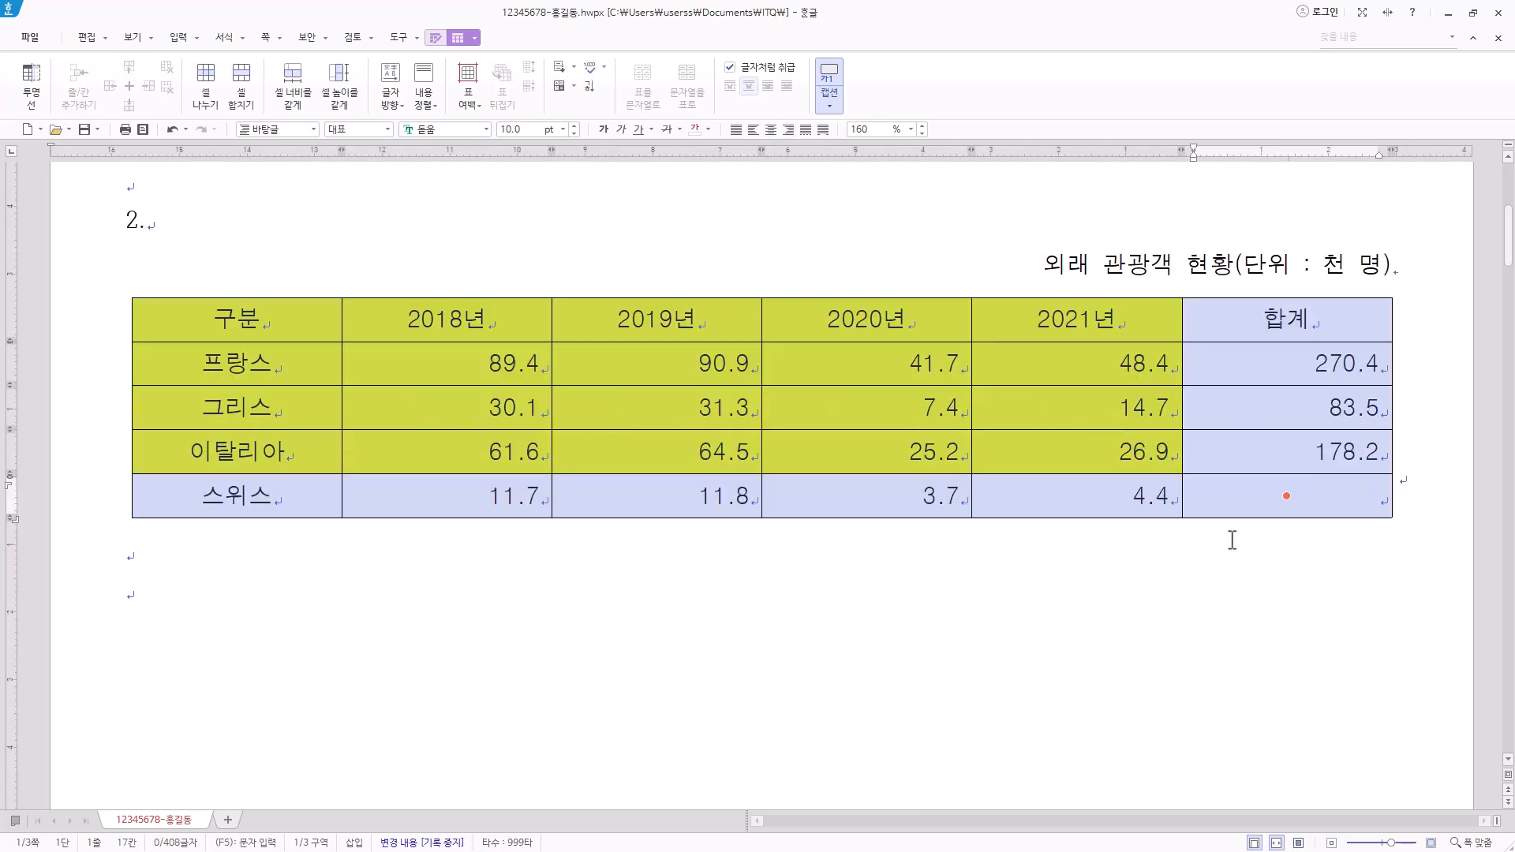
left_click(784, 537)
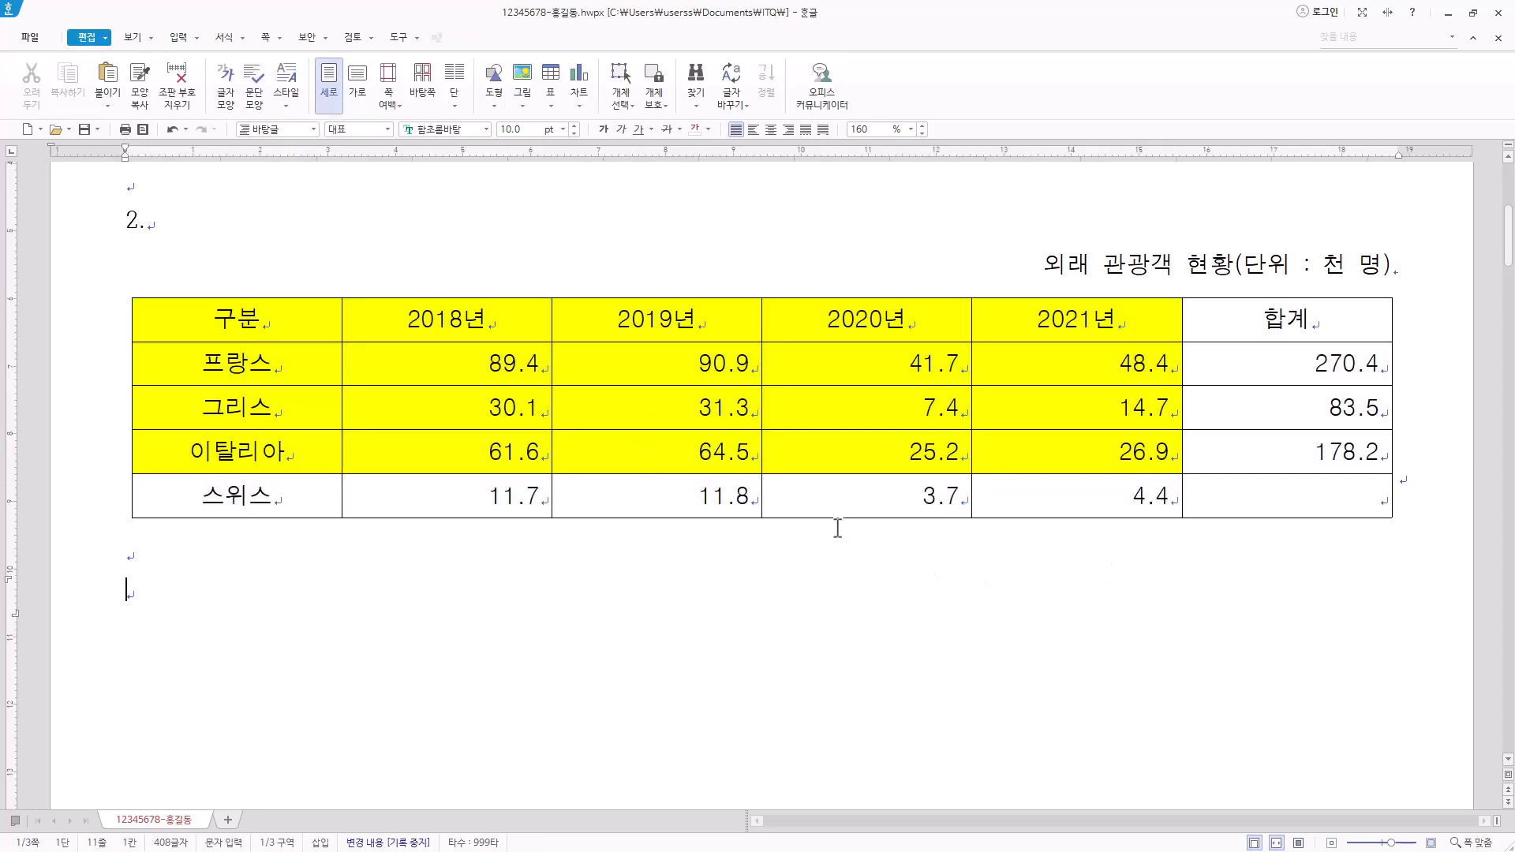
scroll(843, 526, "down", 3)
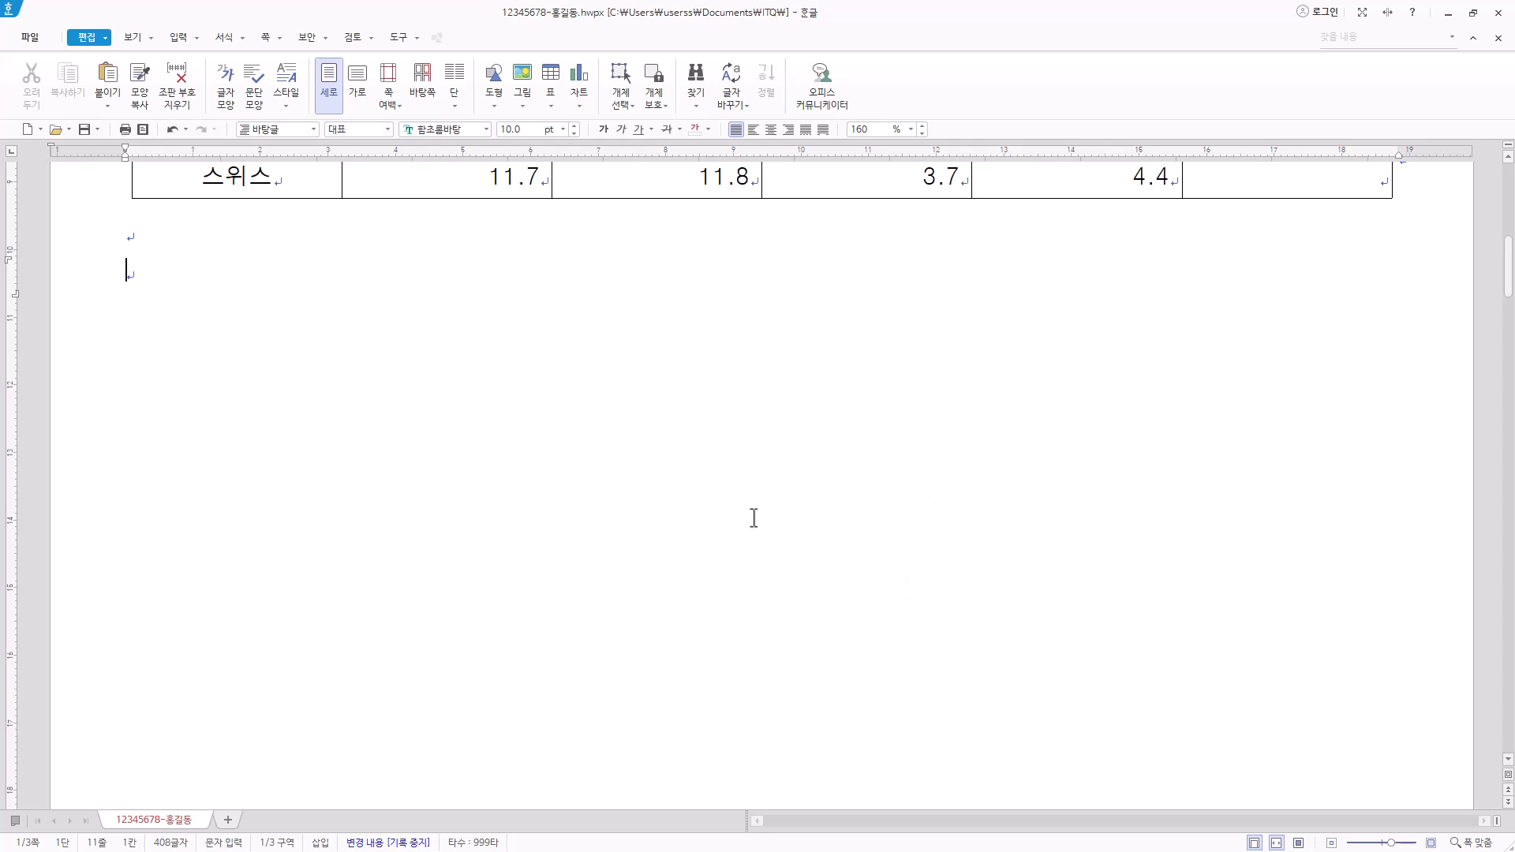
scroll(781, 452, "up", 3)
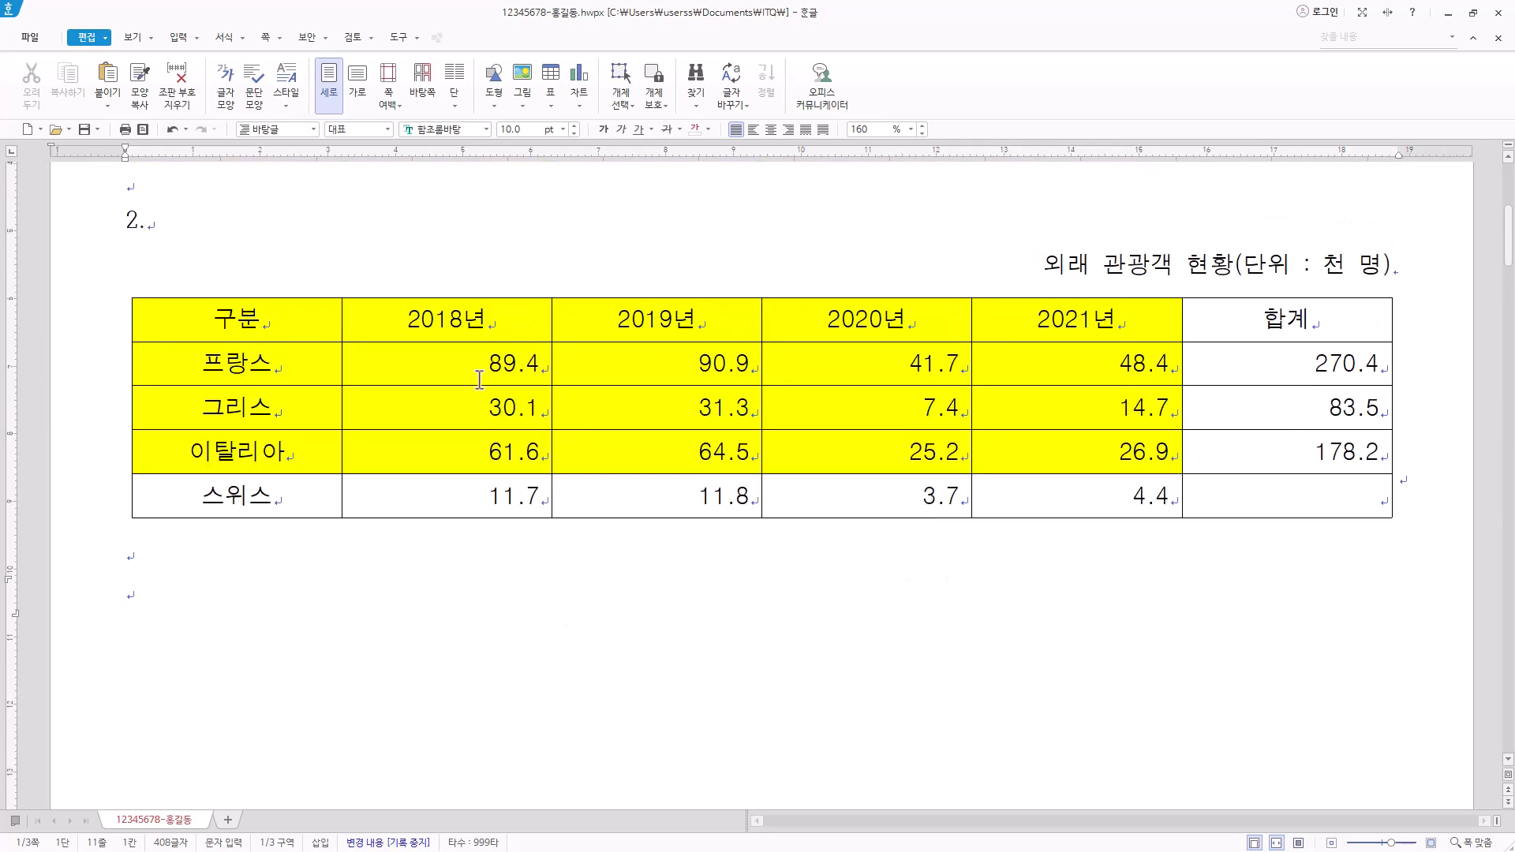
Step: Give the whole table a 0.5 mm double-line outer border
left_click_drag(298, 331, 1307, 507)
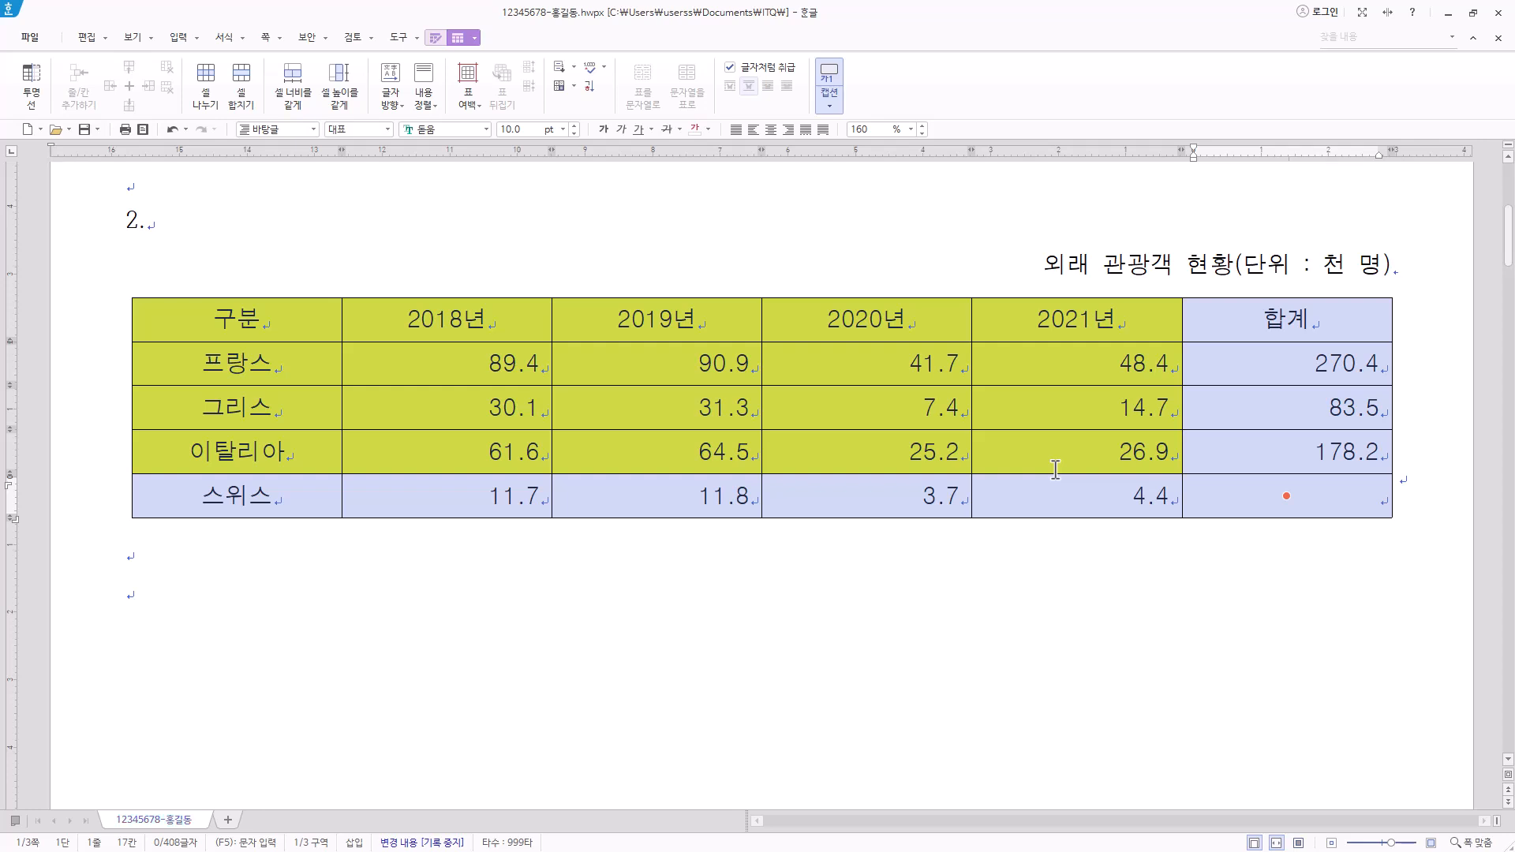
key("l")
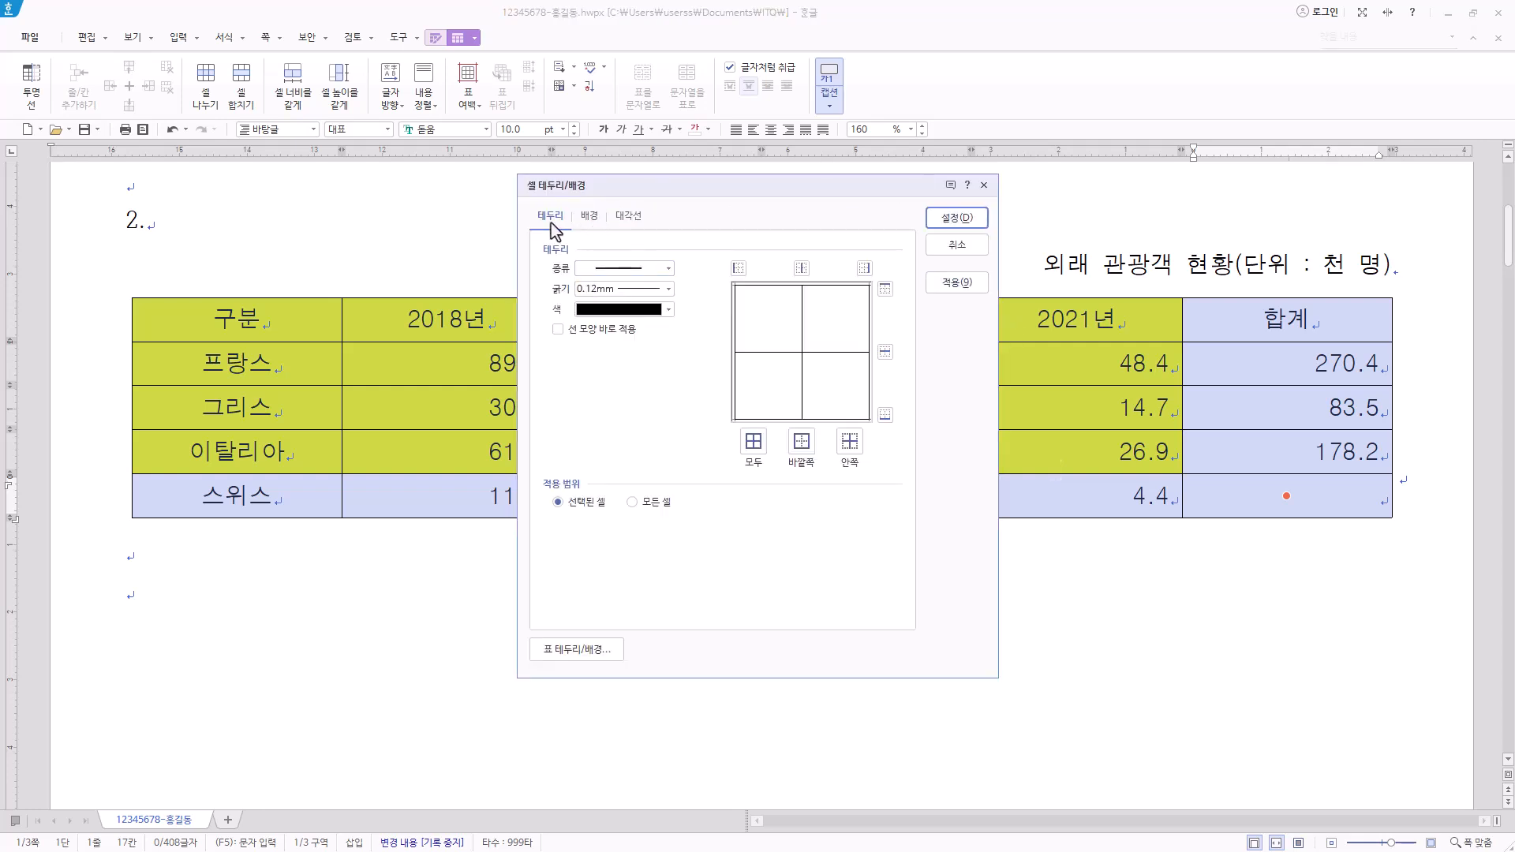
left_click(558, 329)
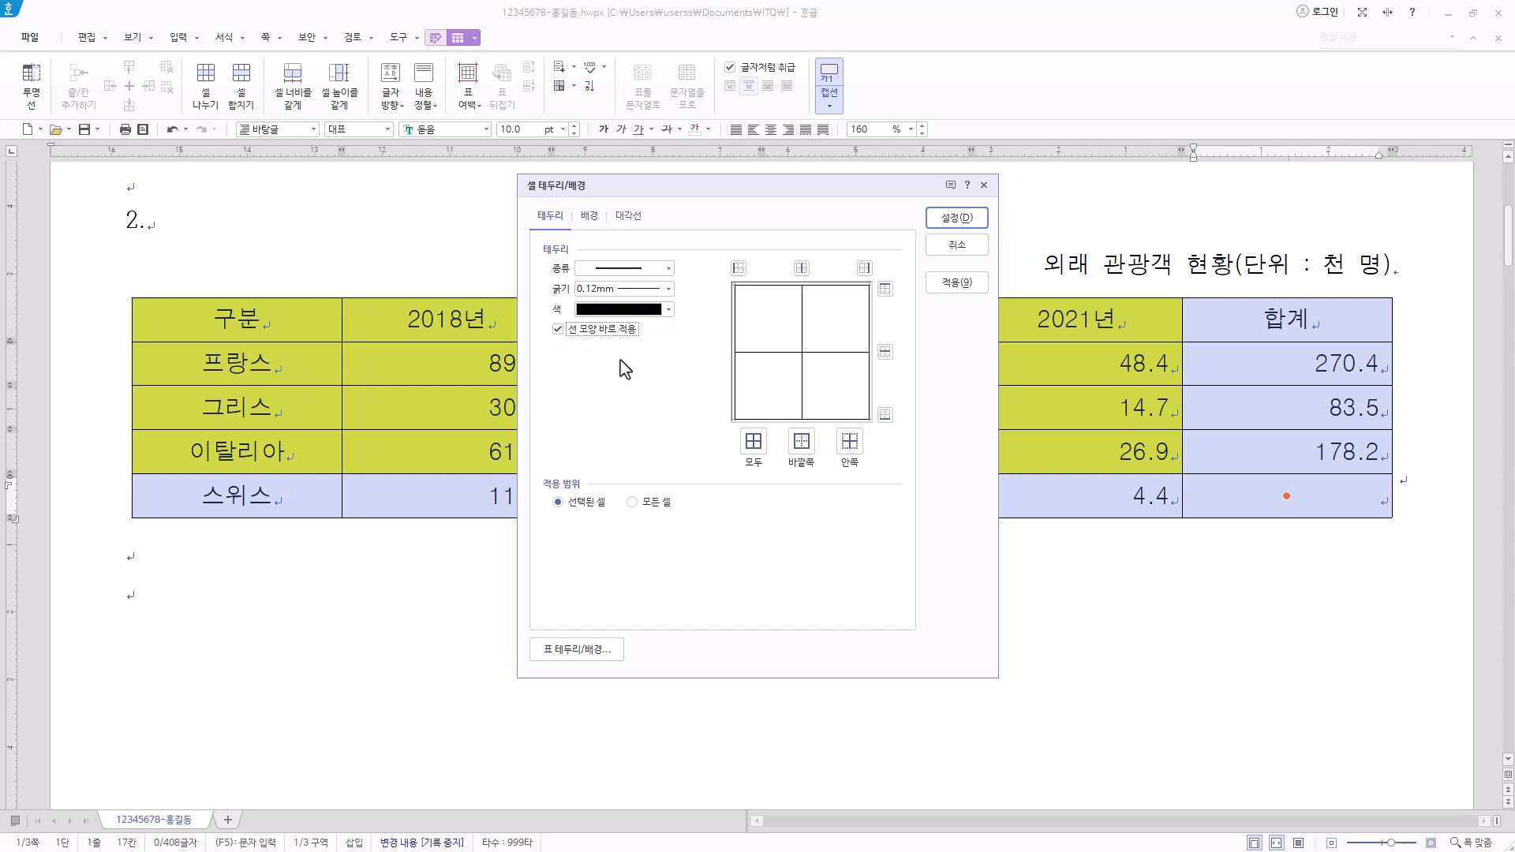
left_click(559, 330)
left_click(630, 267)
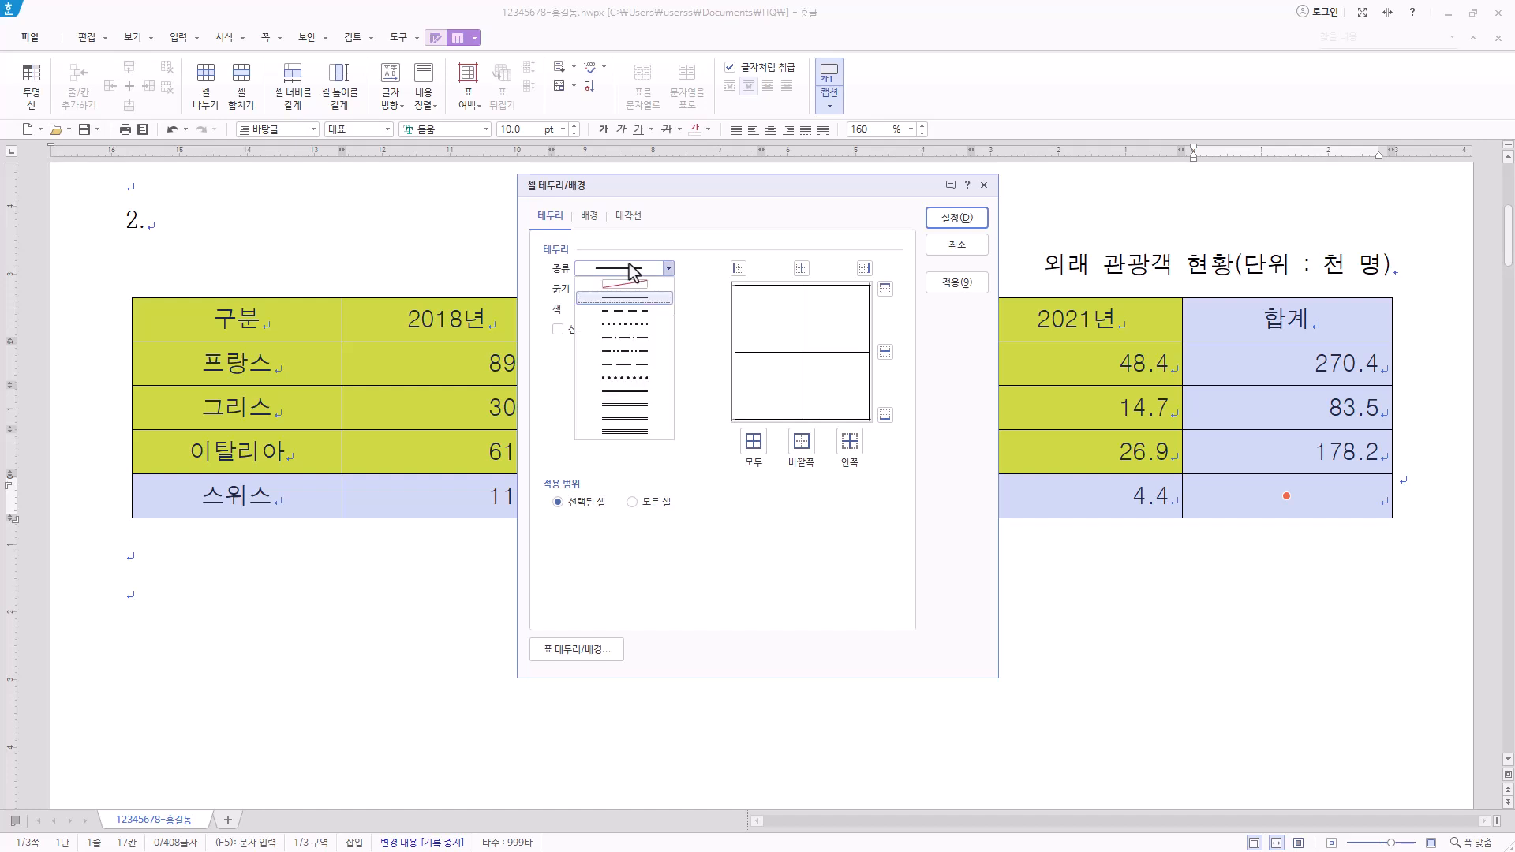
left_click(699, 303)
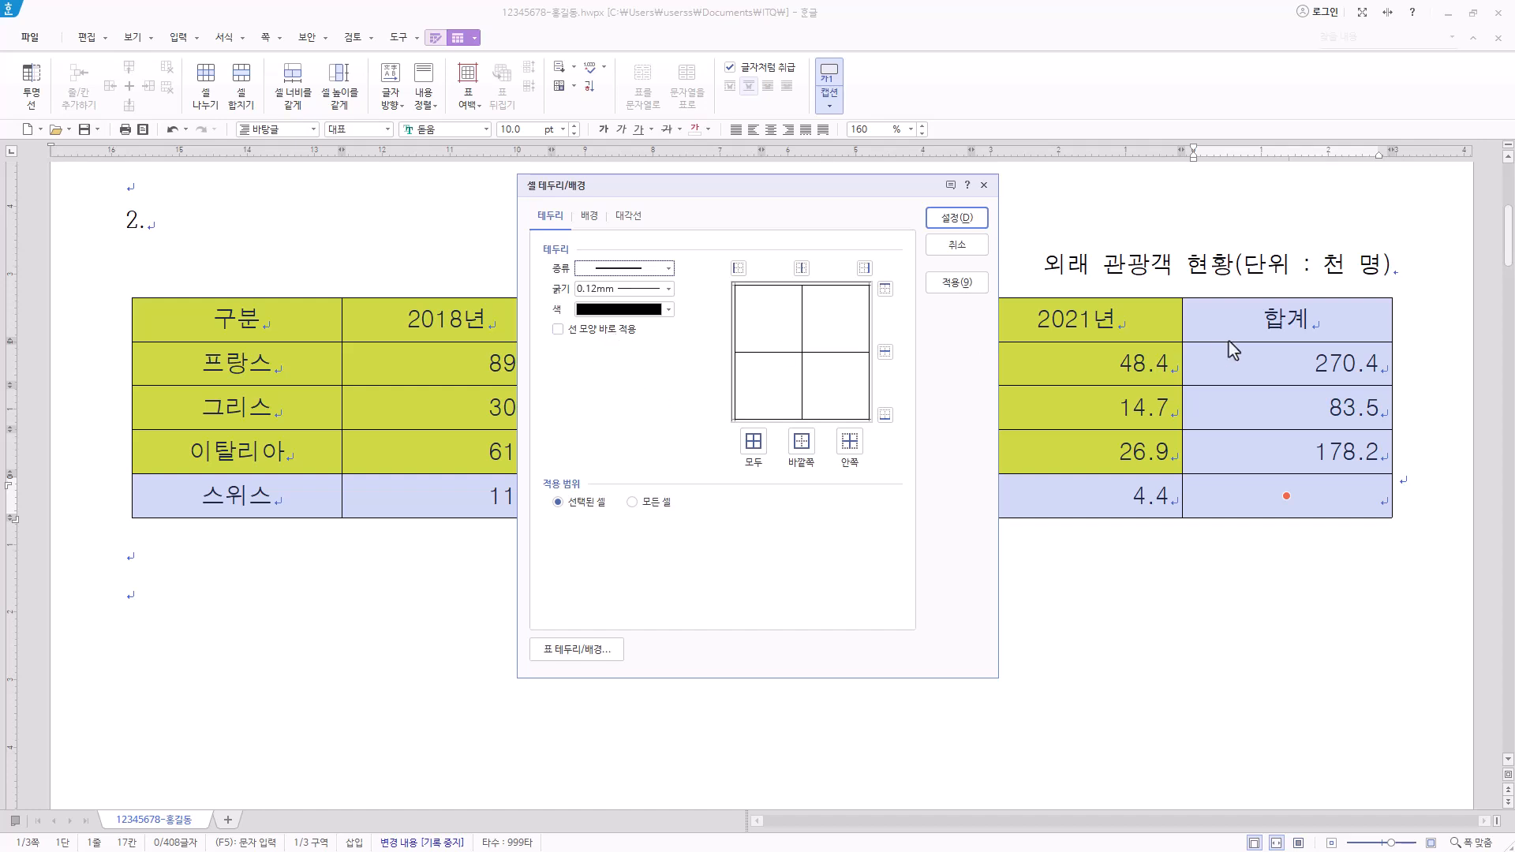
left_click(668, 269)
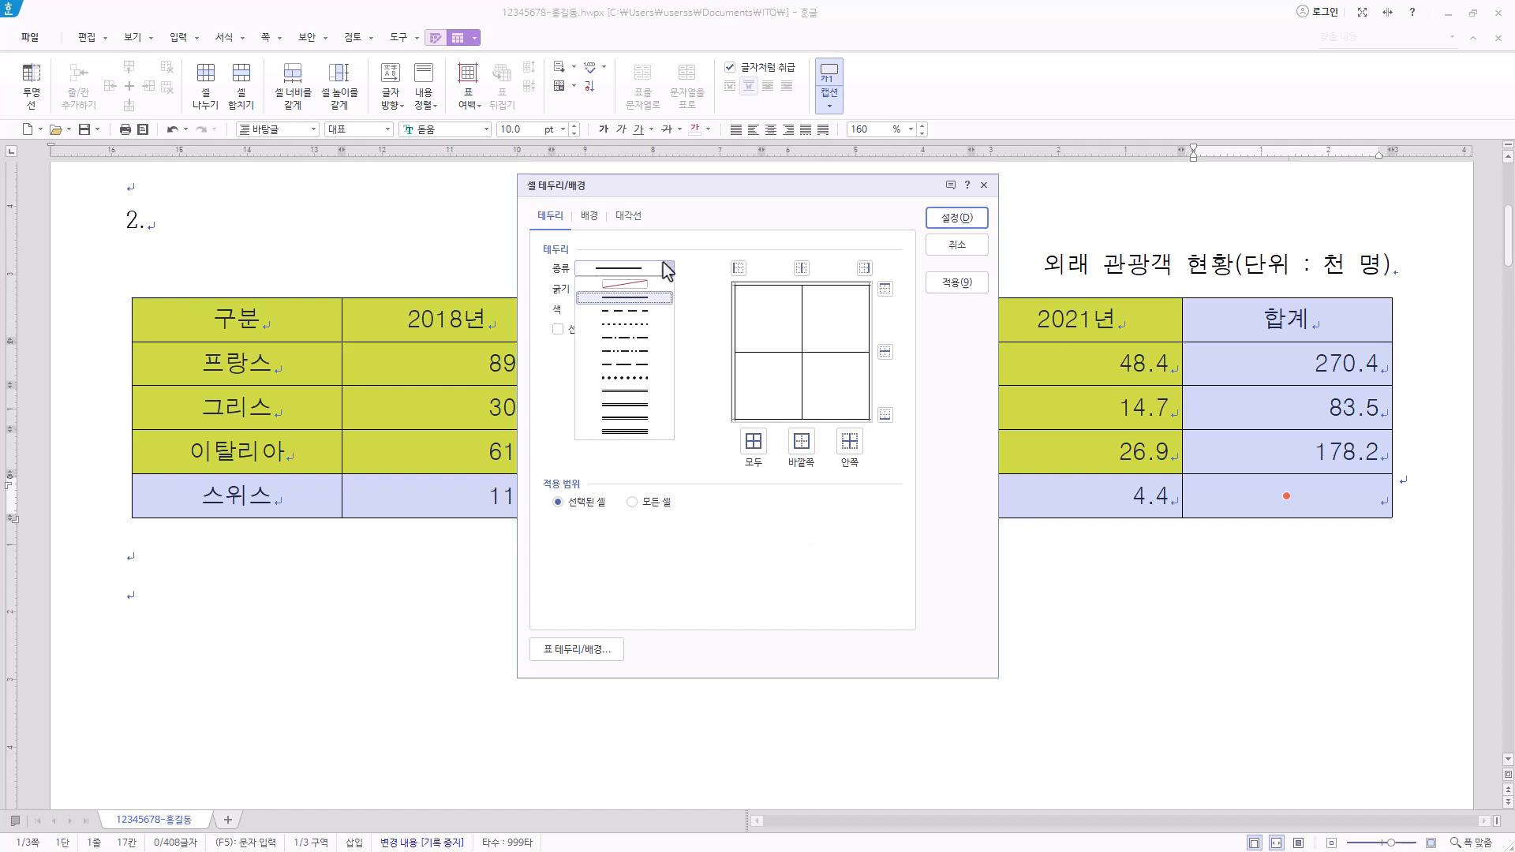
left_click(661, 392)
left_click(806, 448)
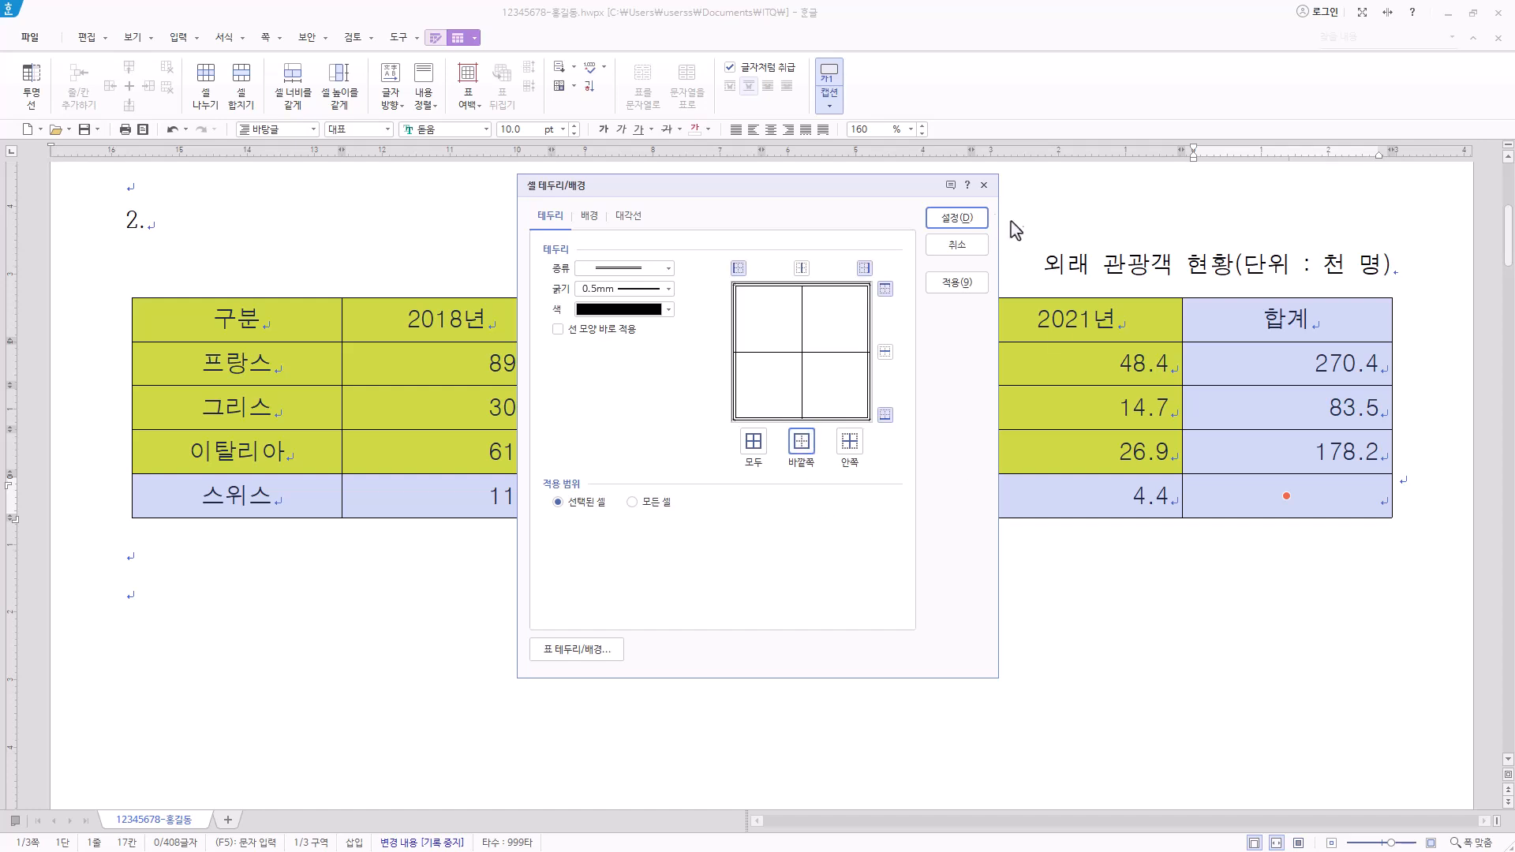
left_click(970, 222)
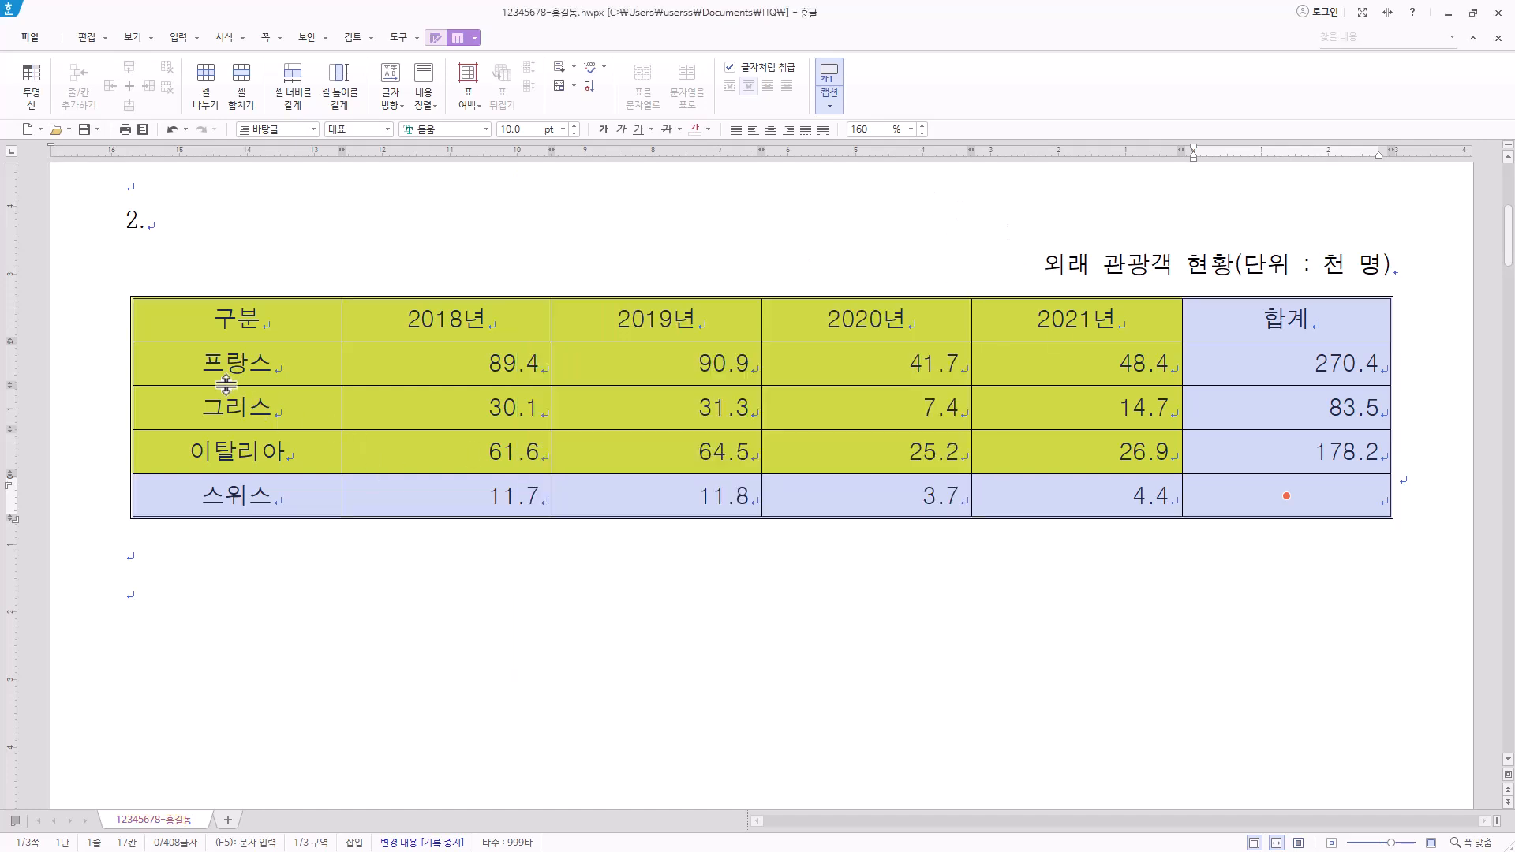
Step: Apply a 0.5 mm double line to the bottom border of the header row from 구분 to 합계
left_click(236, 319)
left_click_drag(236, 318, 1286, 319)
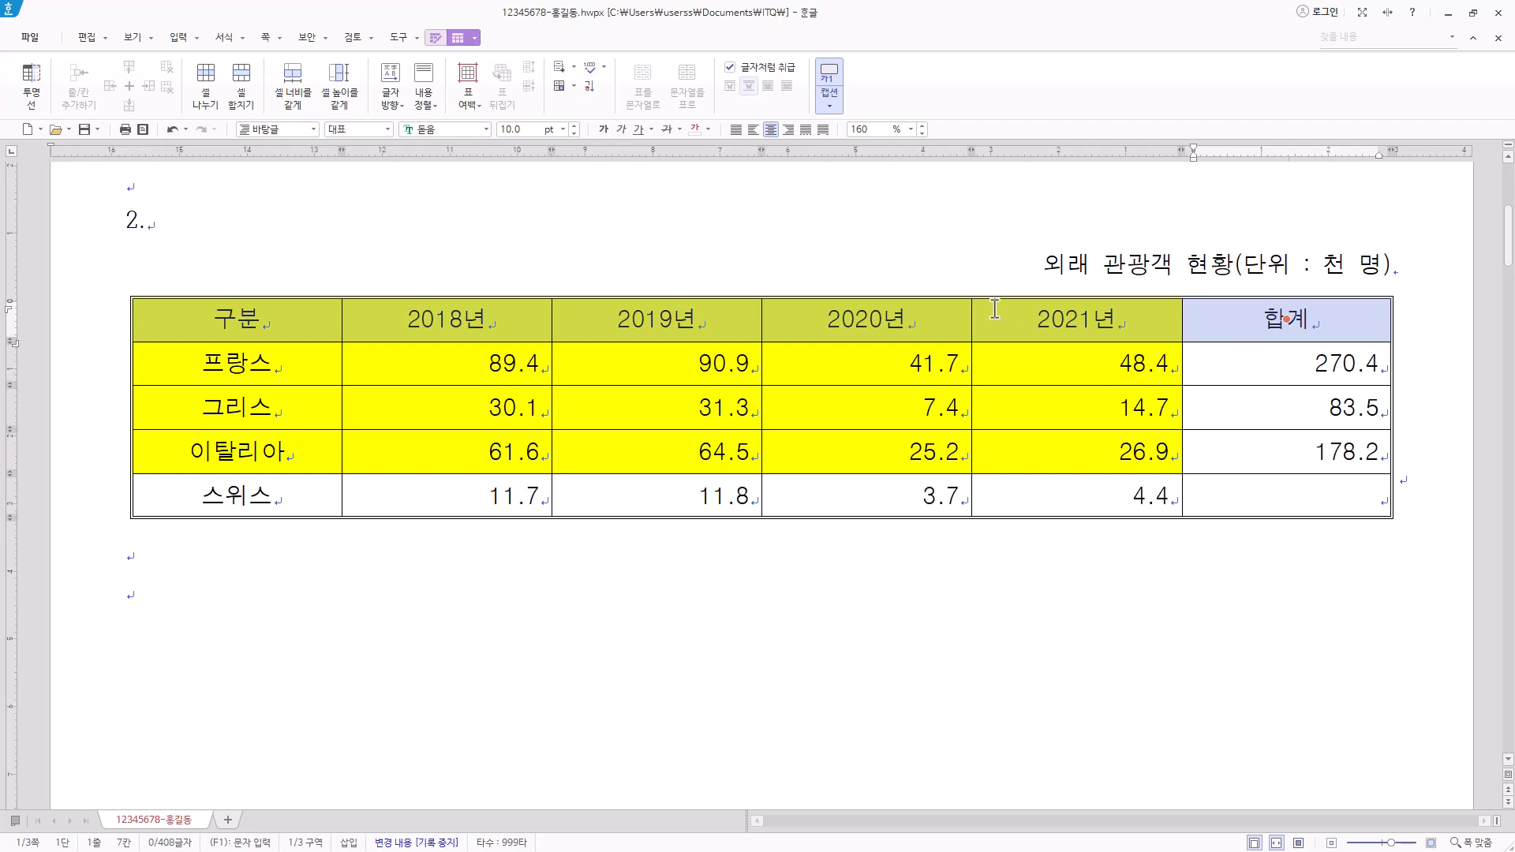
key("l")
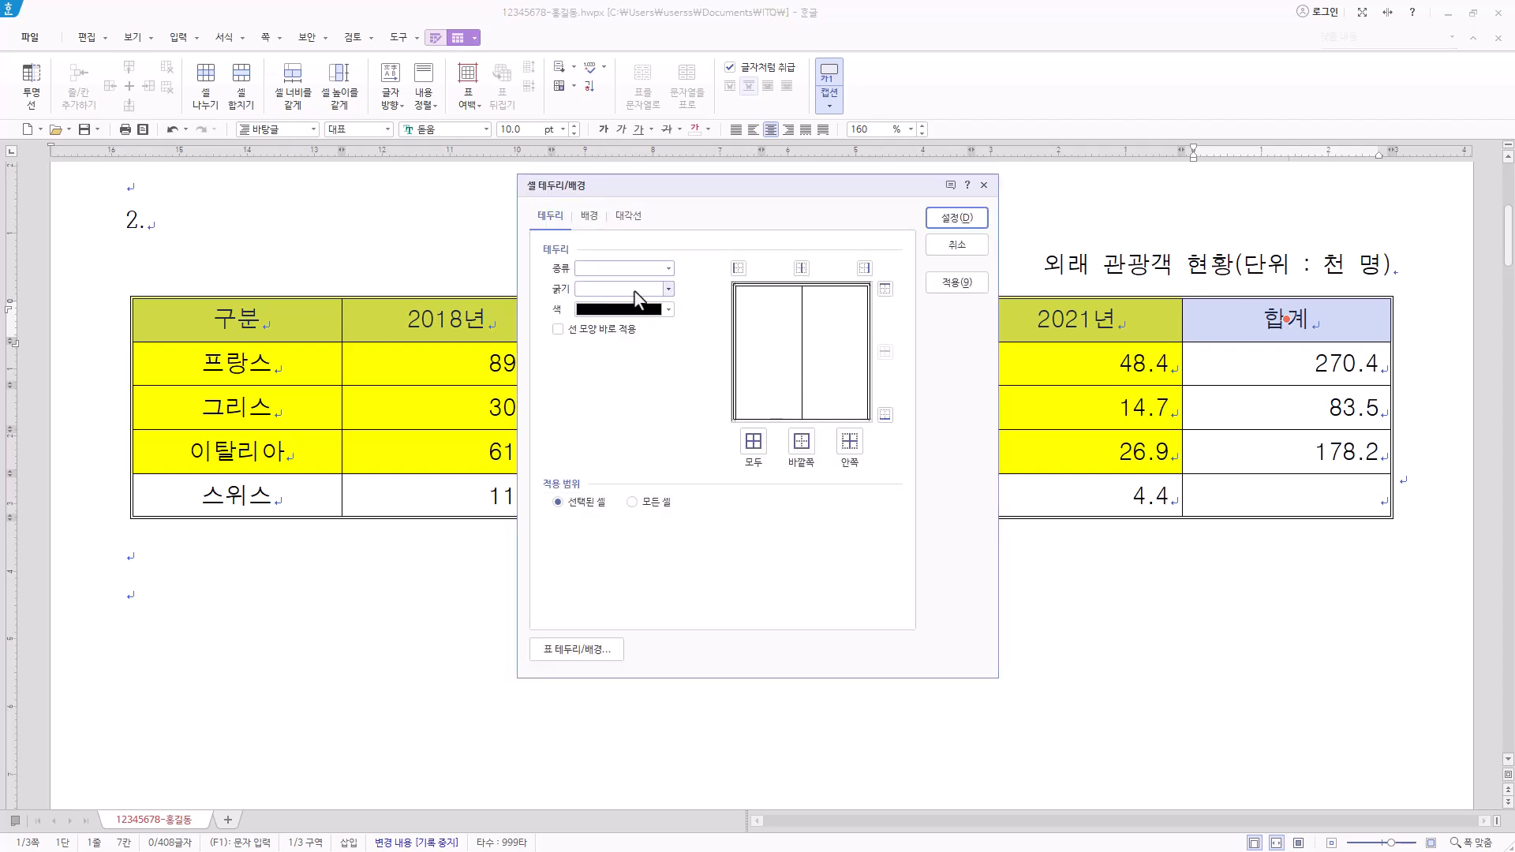
left_click(668, 268)
left_click(655, 379)
left_click(884, 414)
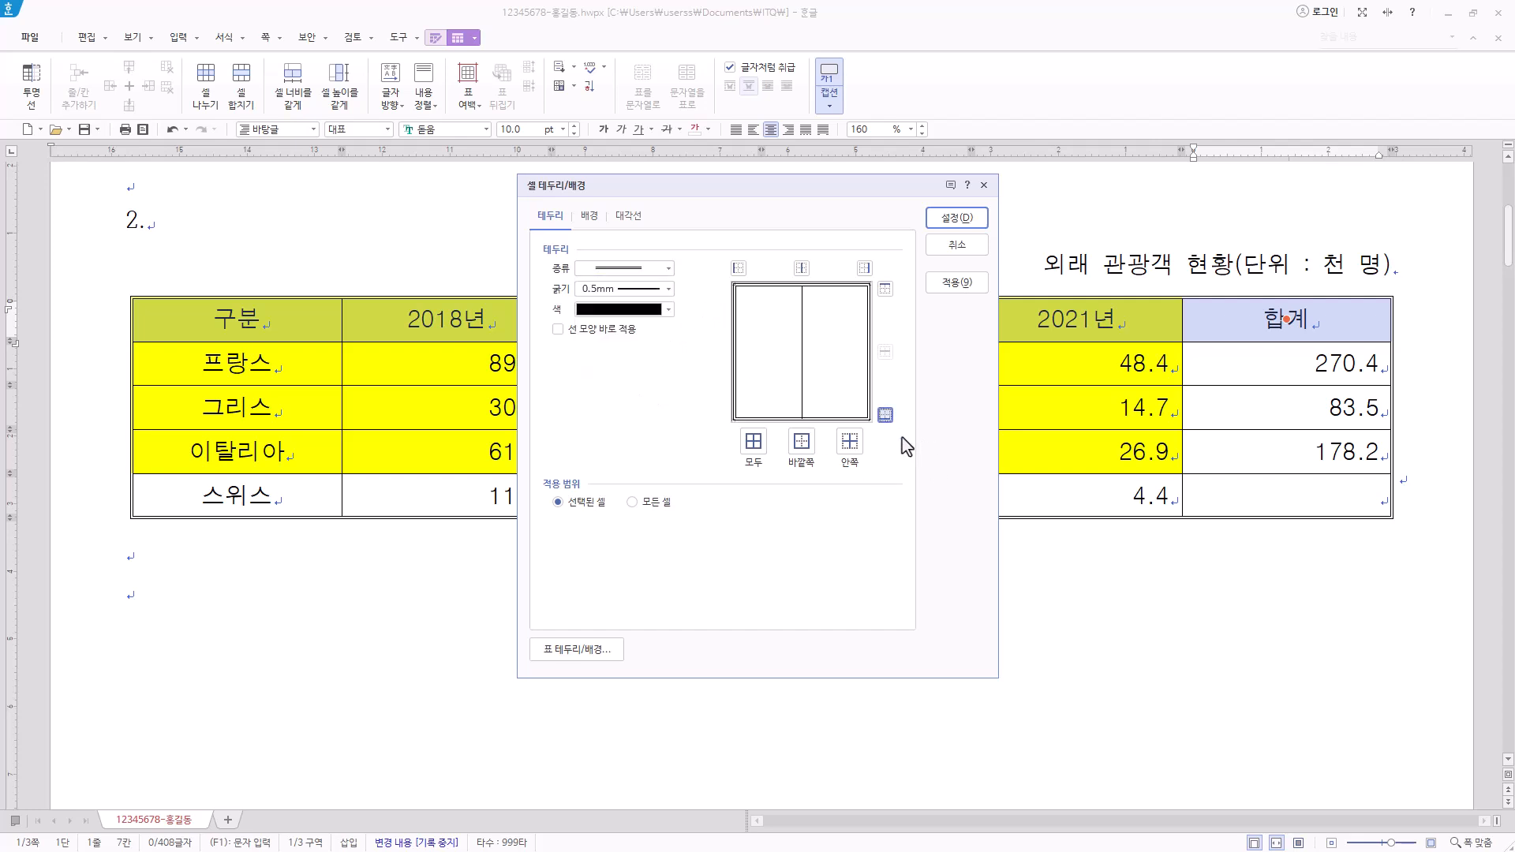
left_click(977, 222)
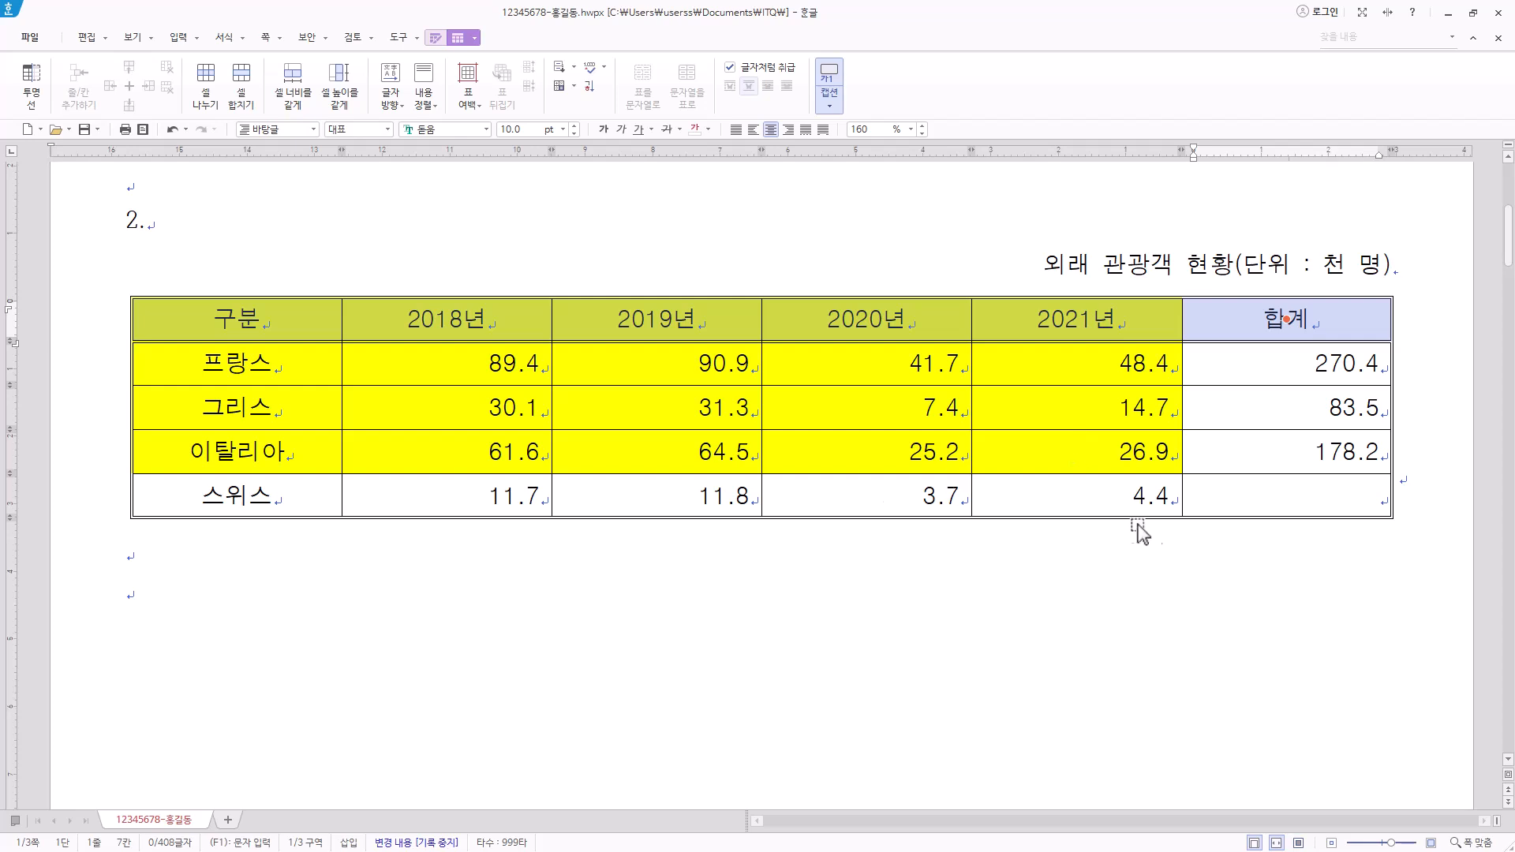
Step: Cross out the empty 합계 cell of the 스위스 row with both diagonal lines
left_click(1290, 497)
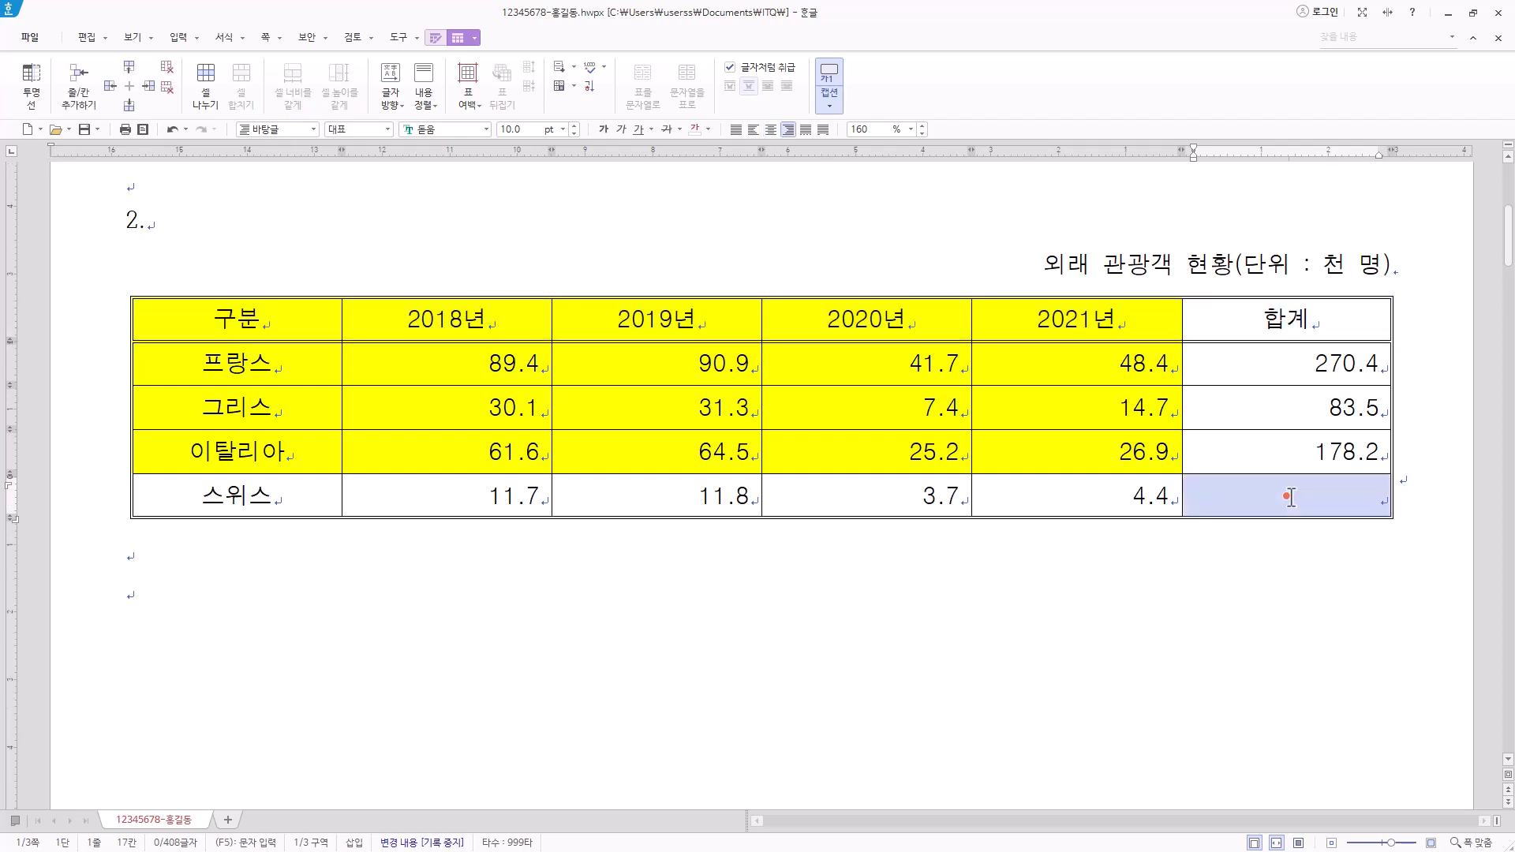
key("l")
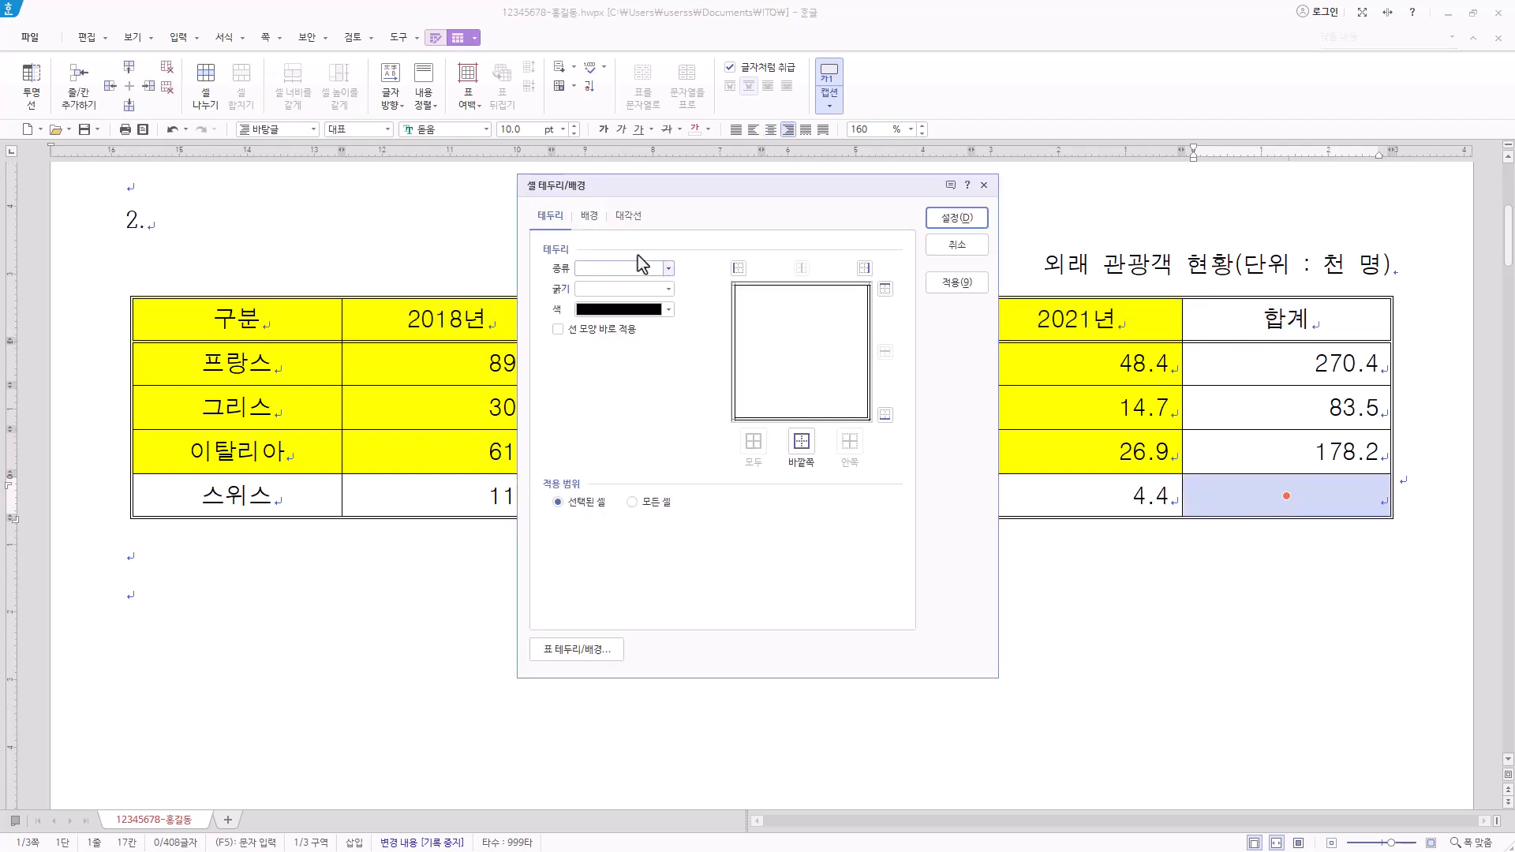
left_click(636, 216)
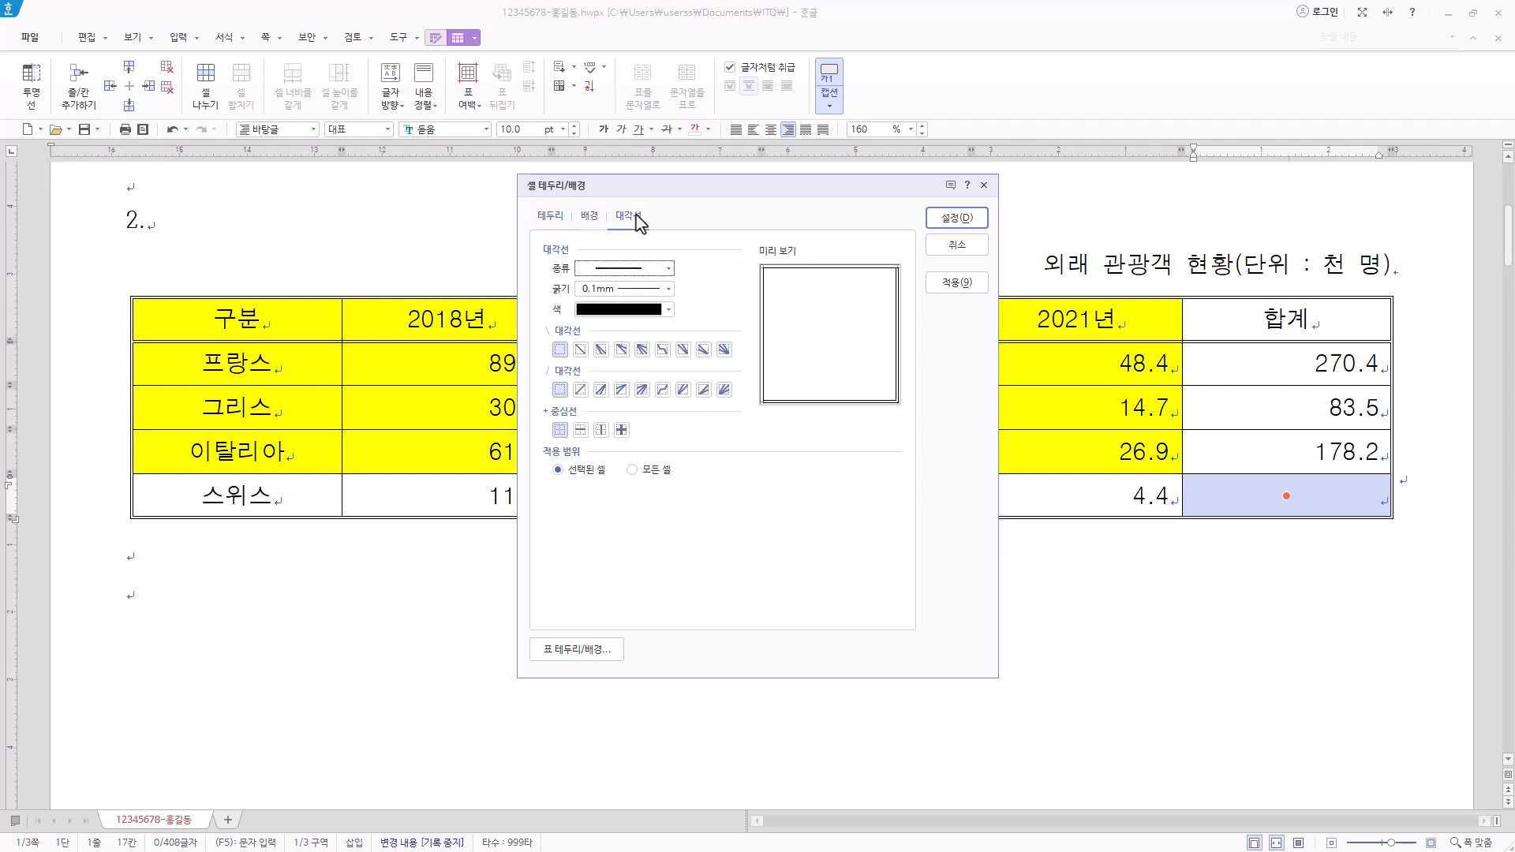
left_click(580, 350)
left_click(581, 388)
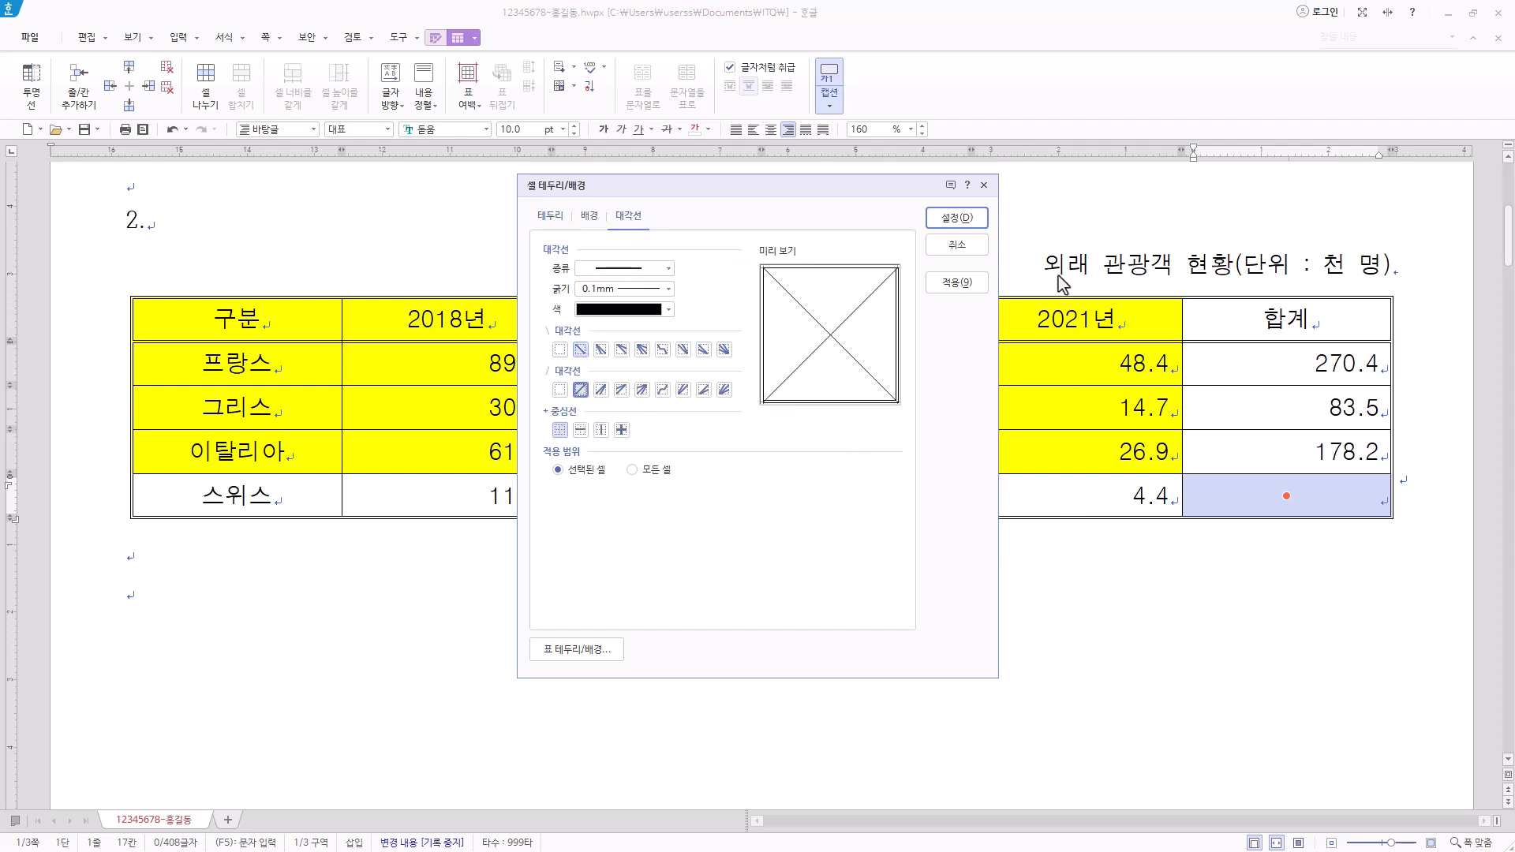
left_click(968, 224)
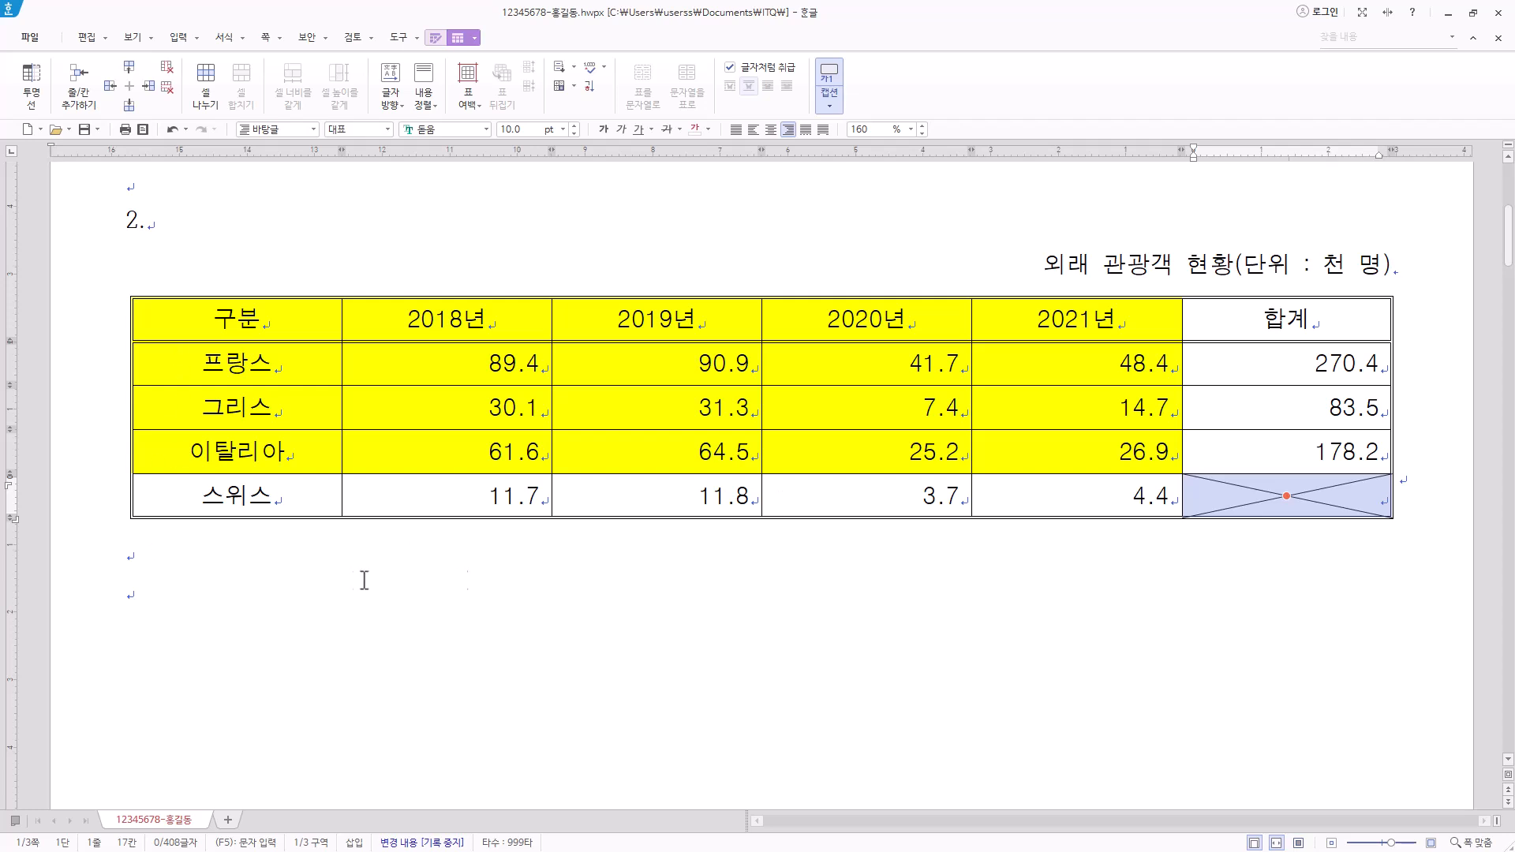
left_click(172, 551)
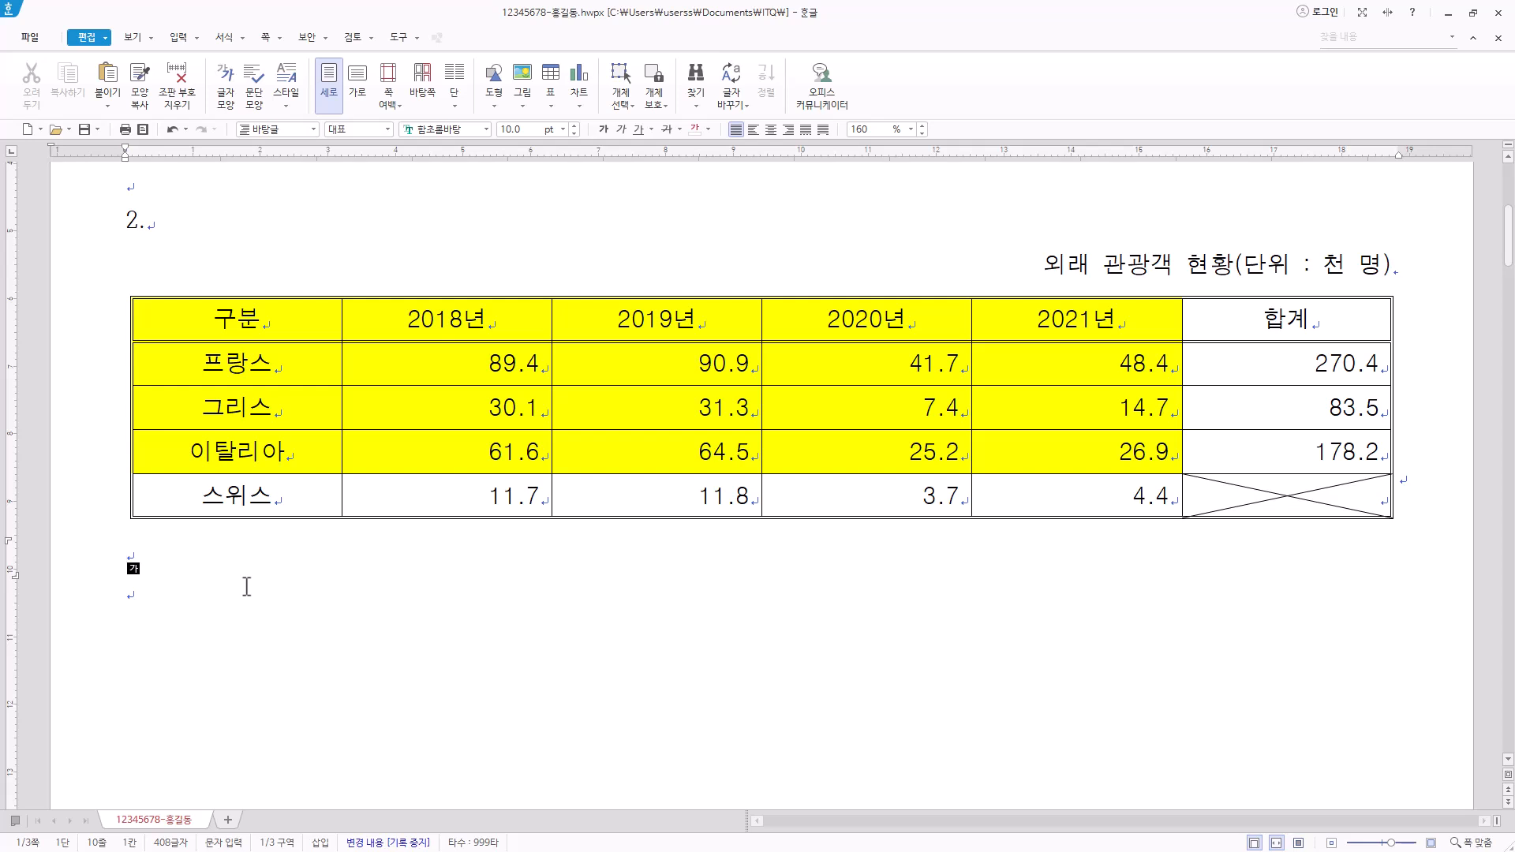
Step: Insert a clustered column chart from the yellow cells covering 구분 to 2021년 and 프랑스 to 이탈리아, then close the chart data editor
left_click_drag(212, 331, 1042, 460)
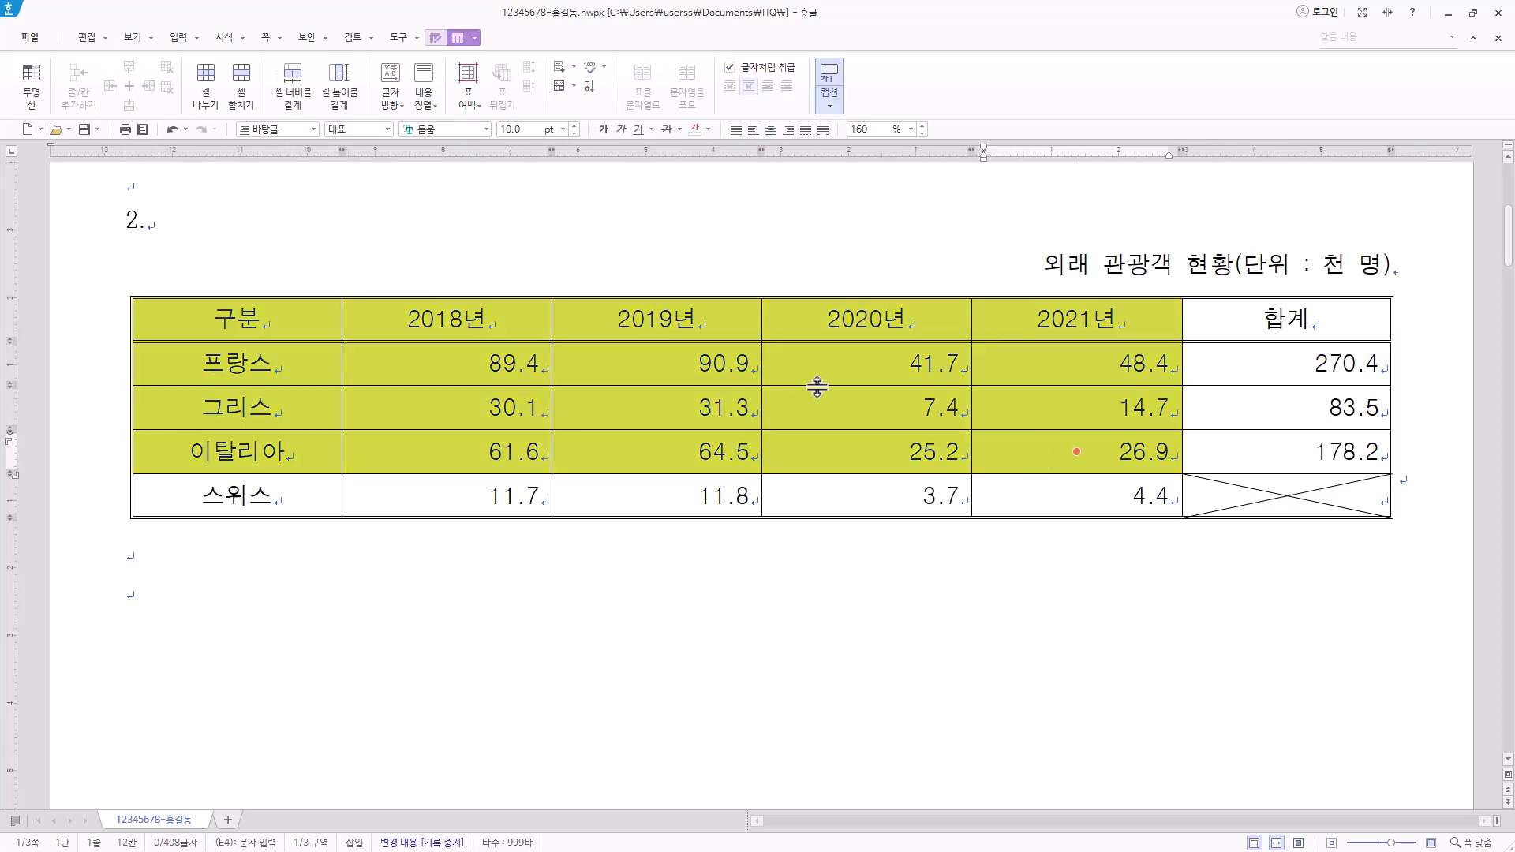
right_click(819, 361)
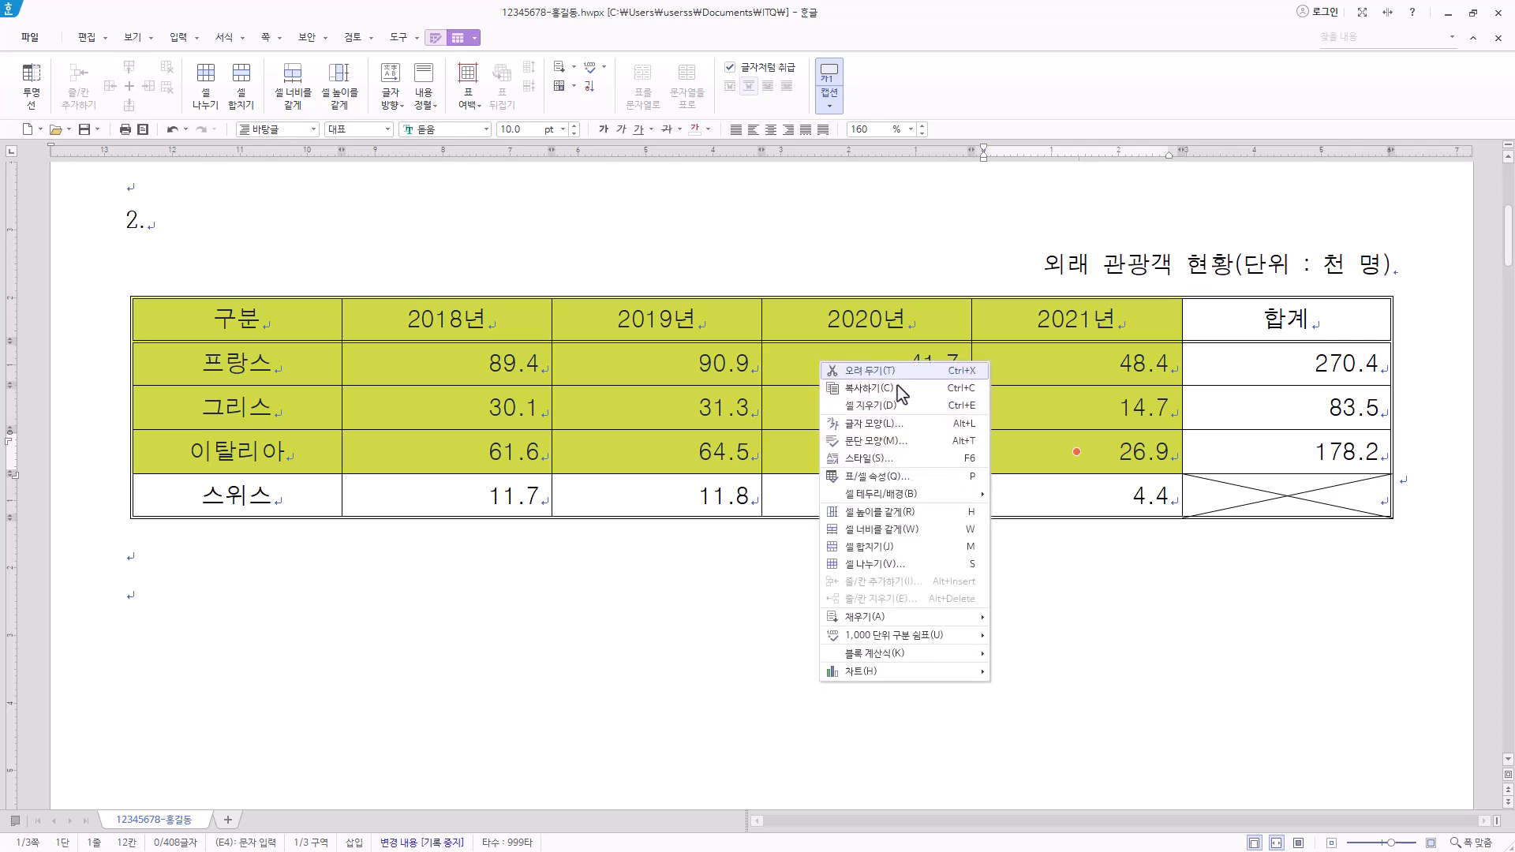
mouse_move(901, 675)
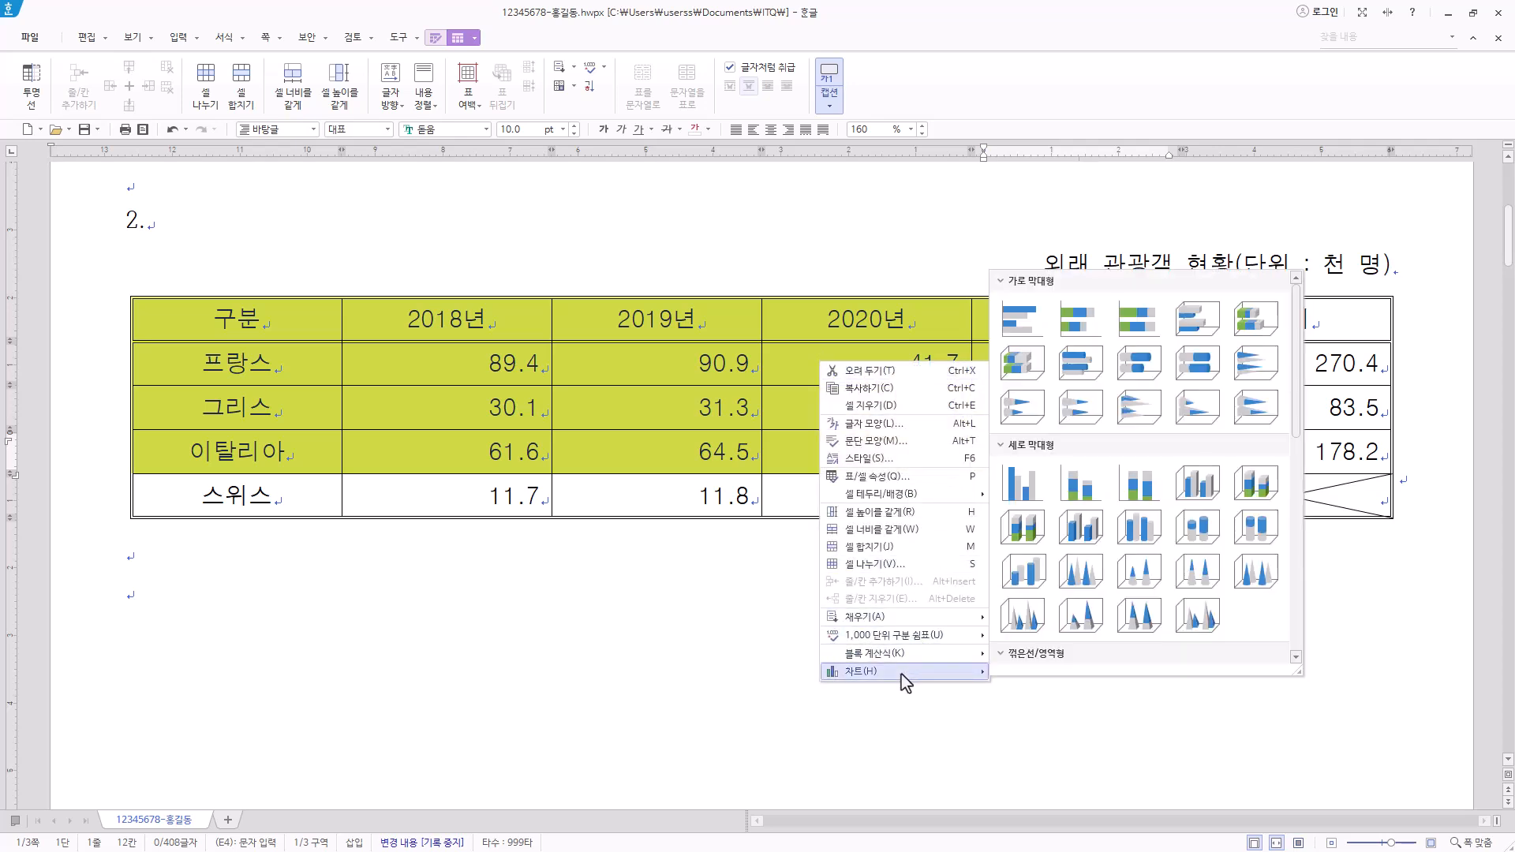
left_click(1037, 500)
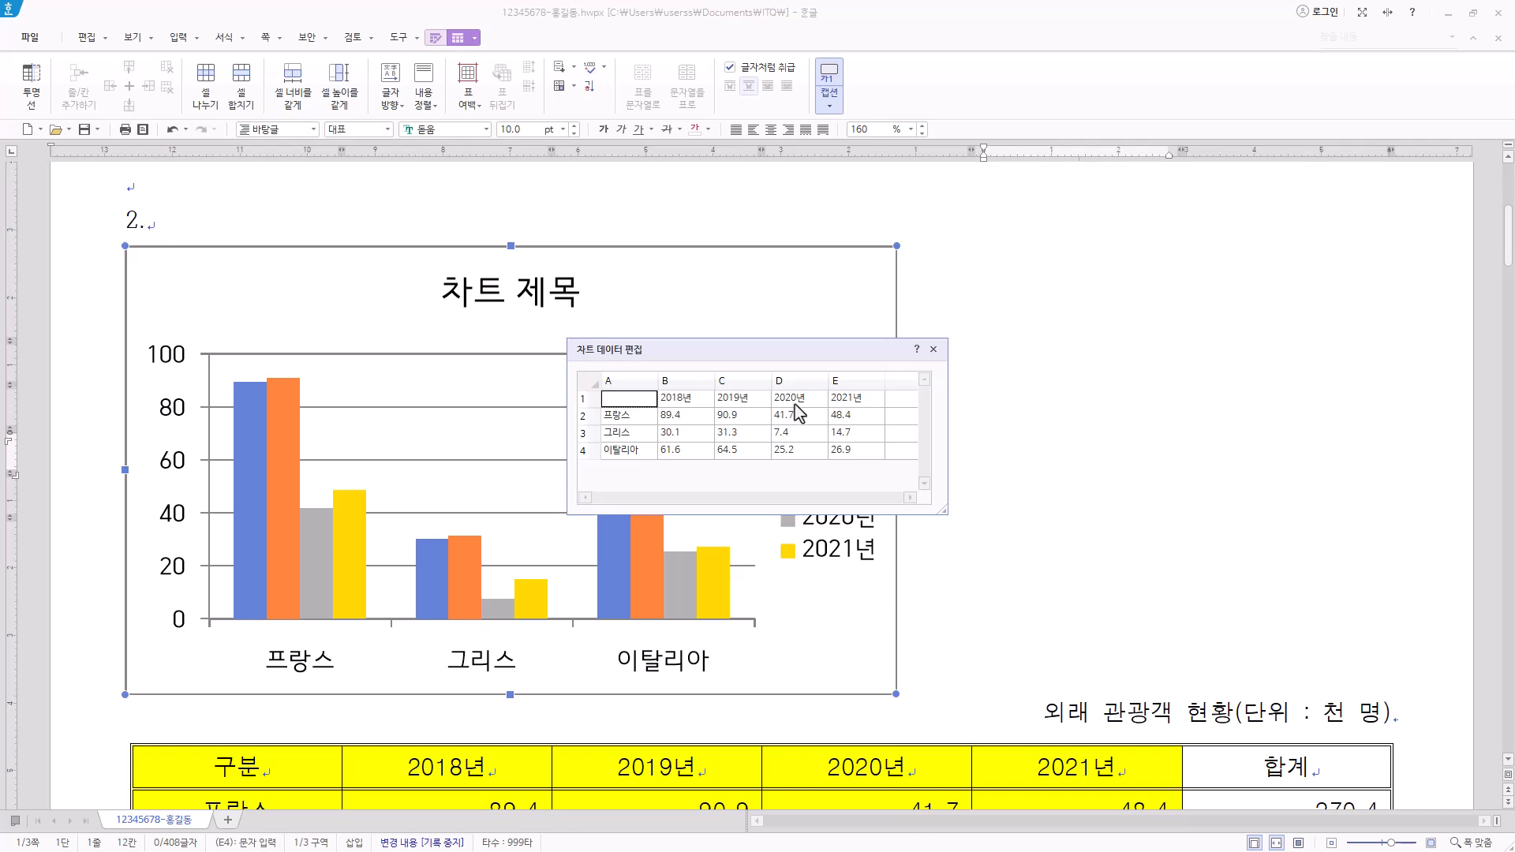
left_click(934, 350)
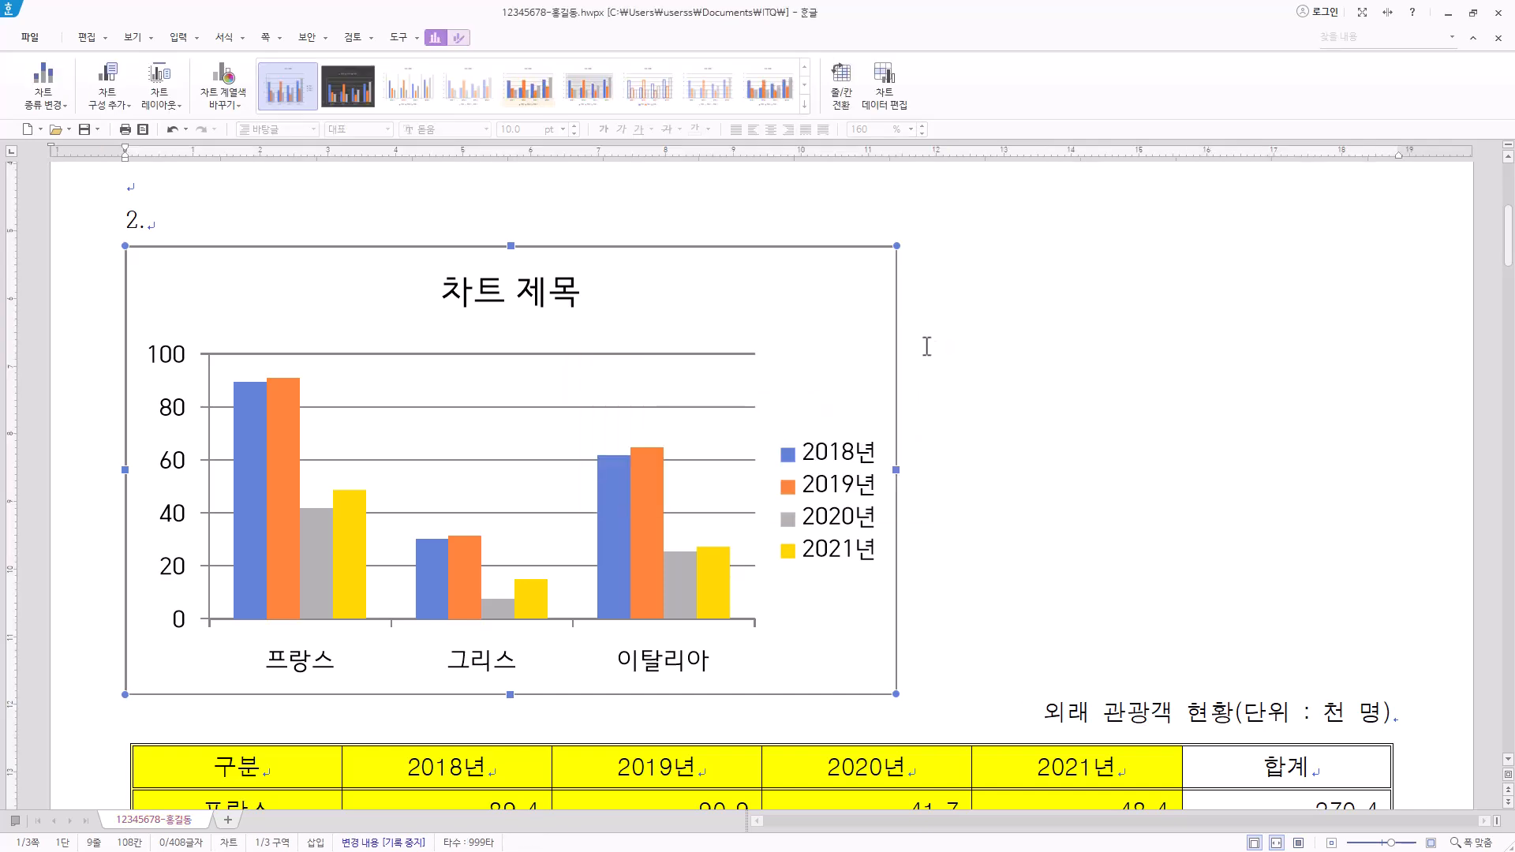
Step: Set the chart to be treated as a character (글자처럼 취급) and widen it to the table's full width
right_click(823, 310)
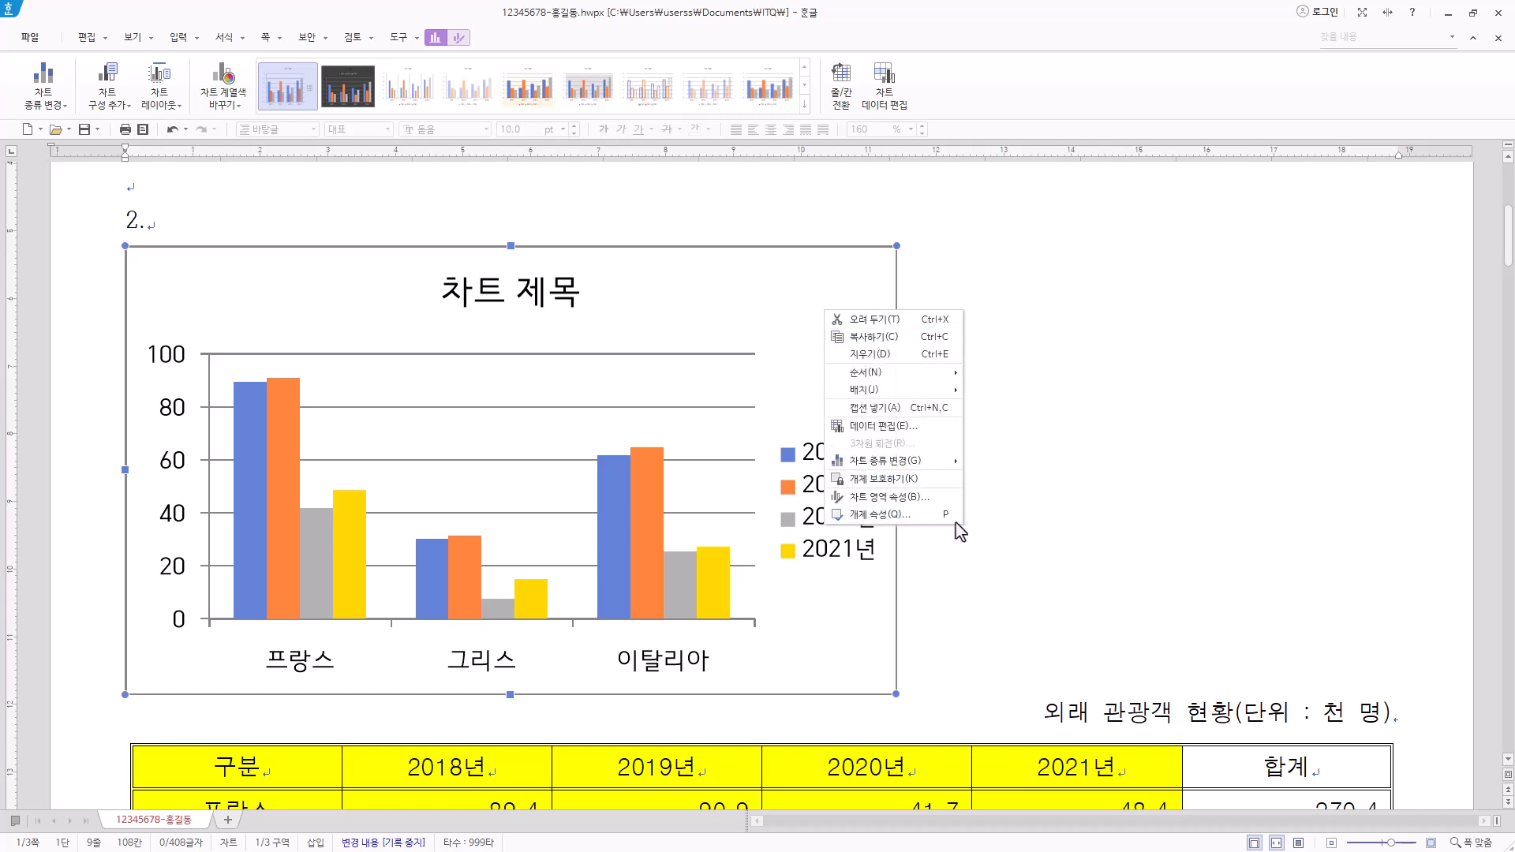
left_click(878, 427)
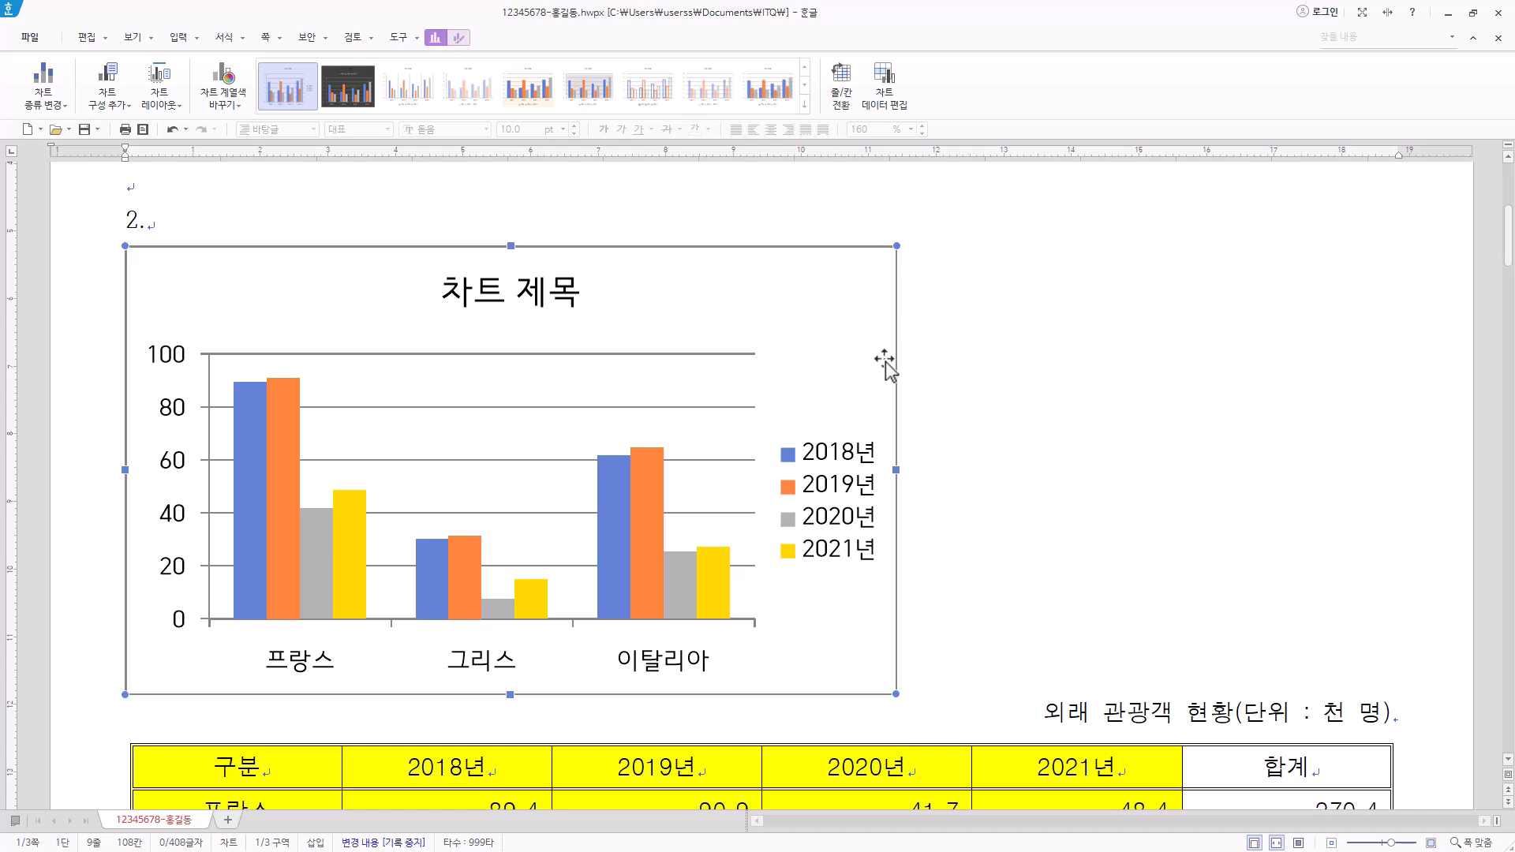
right_click(859, 321)
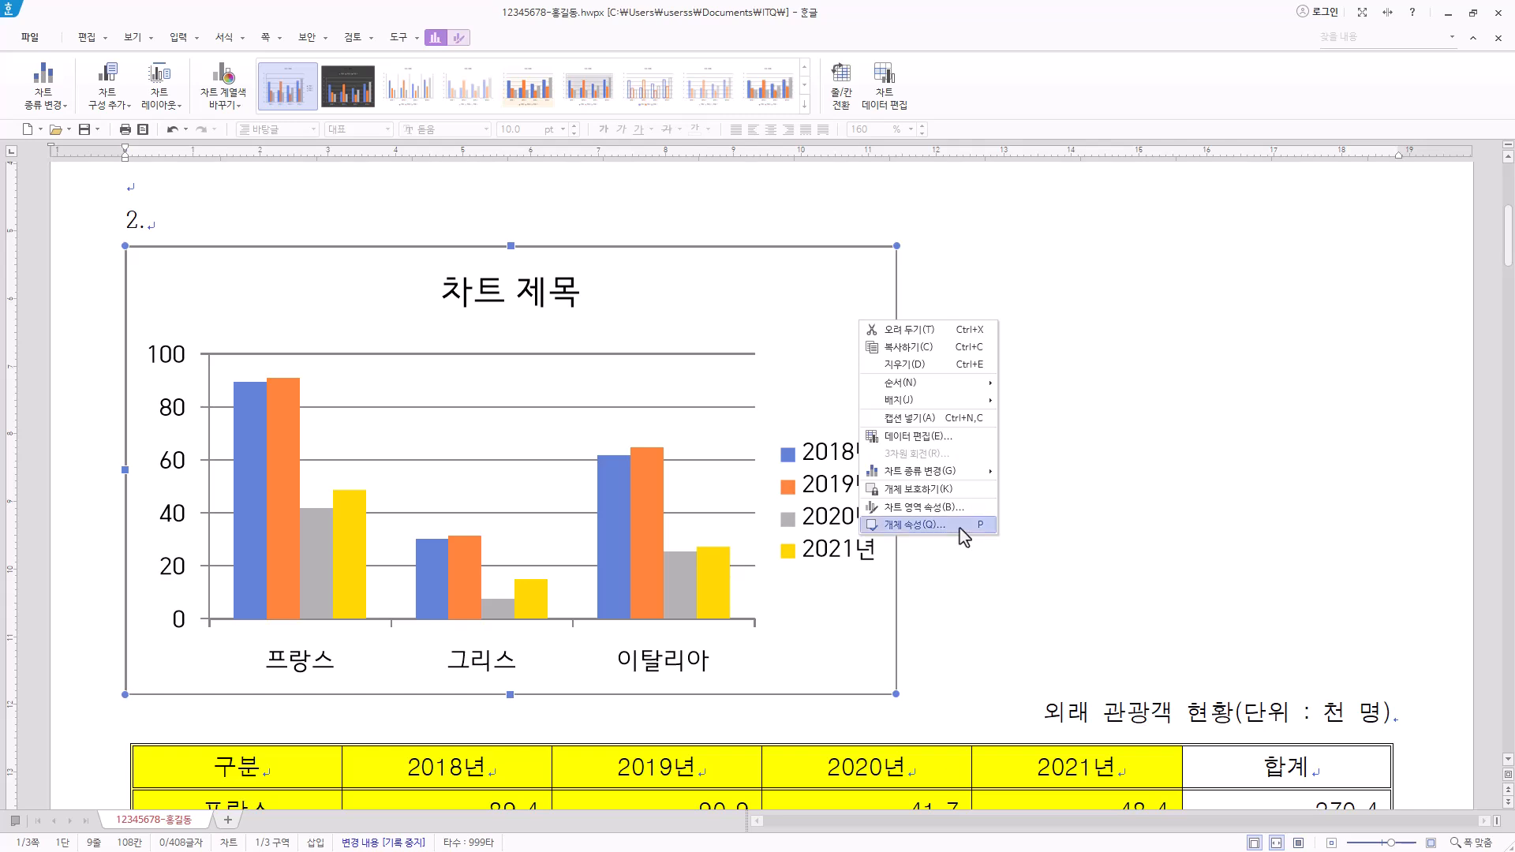
left_click(915, 524)
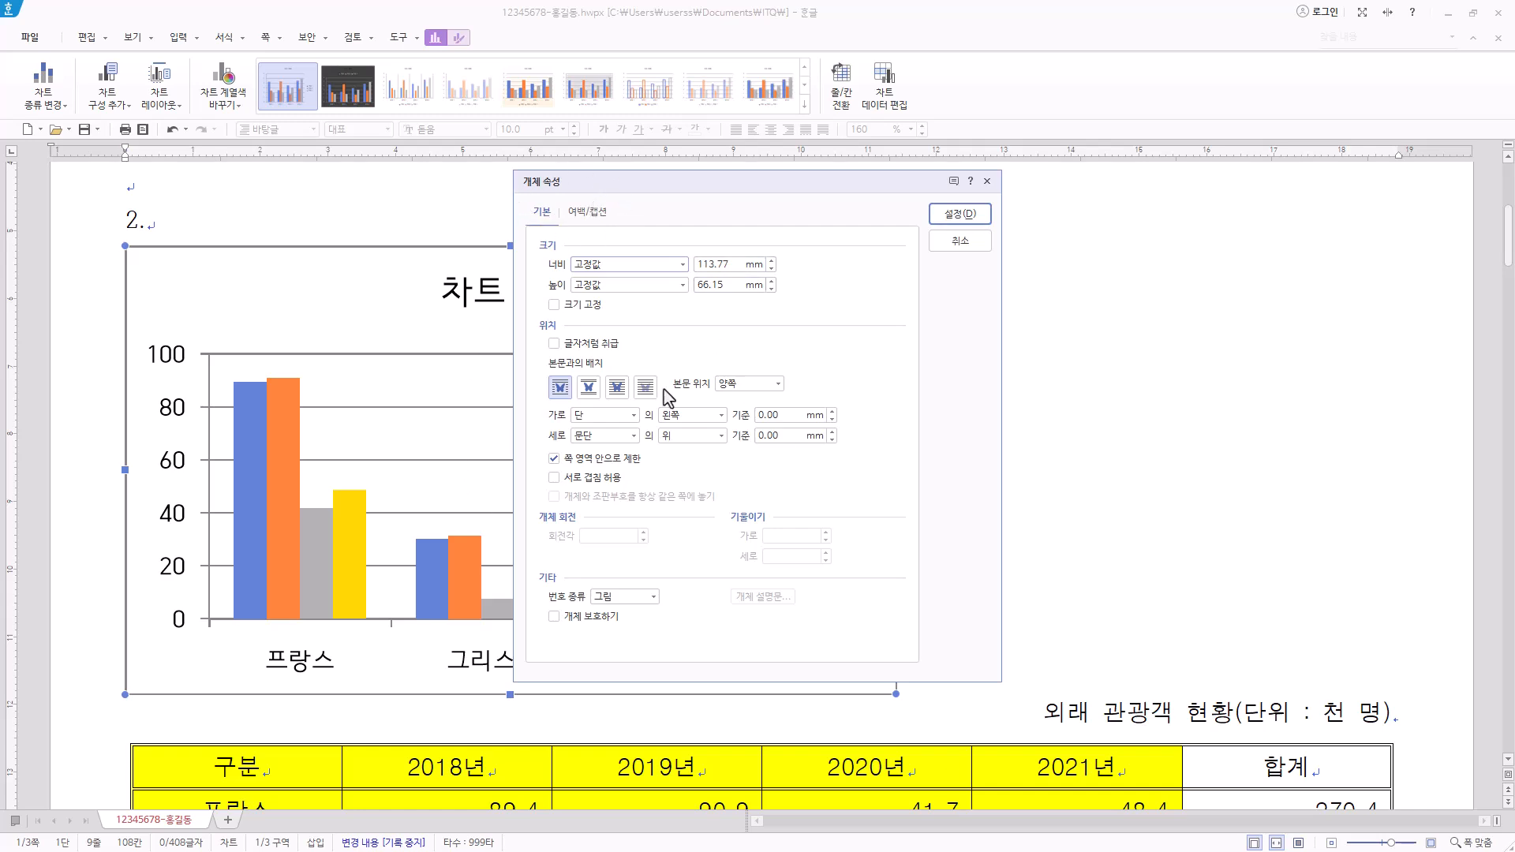
left_click(554, 344)
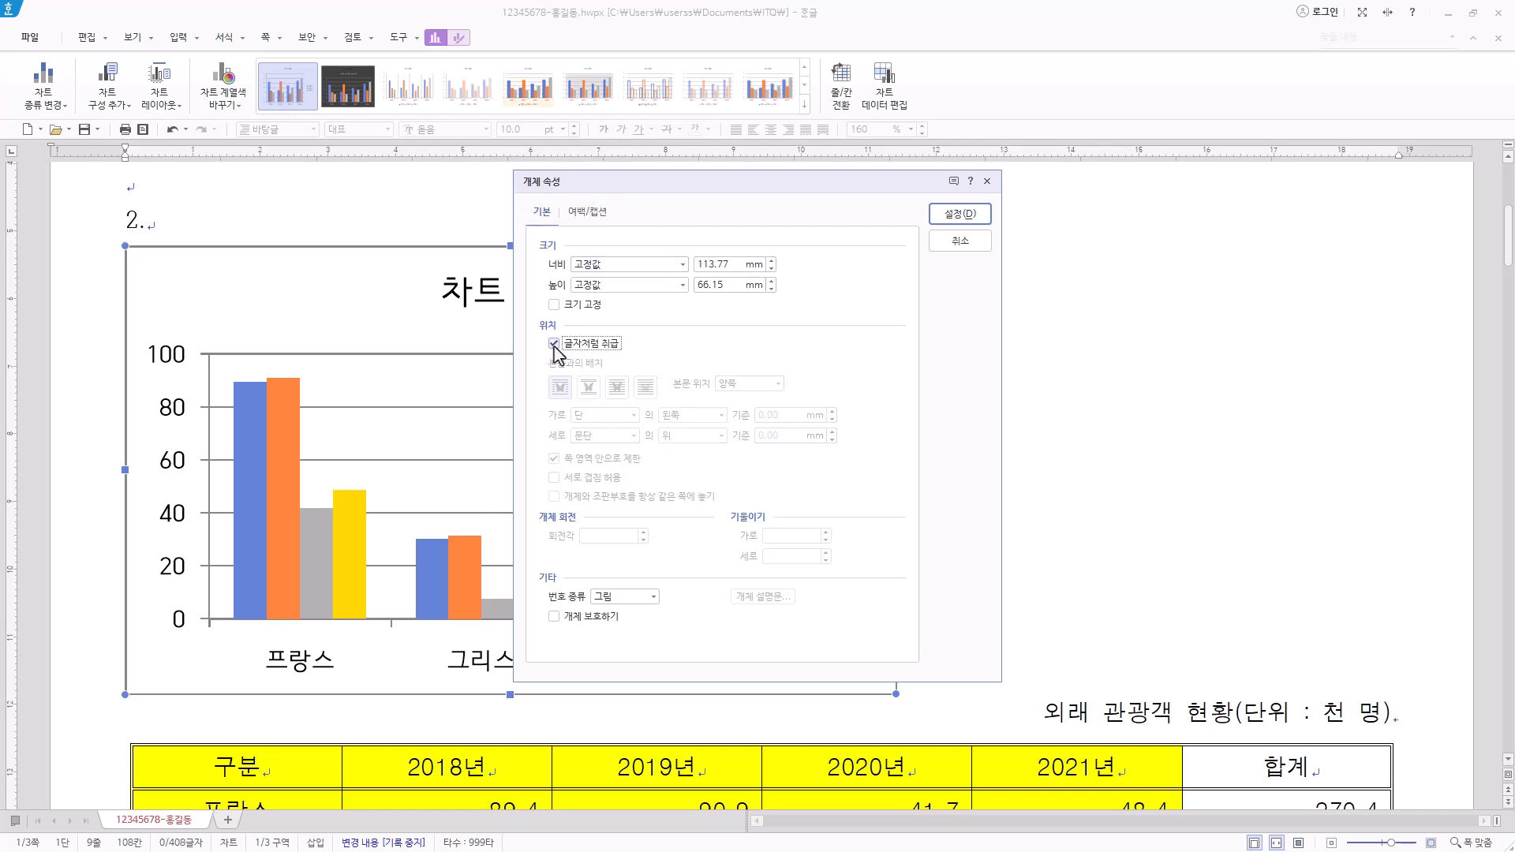
left_click(972, 216)
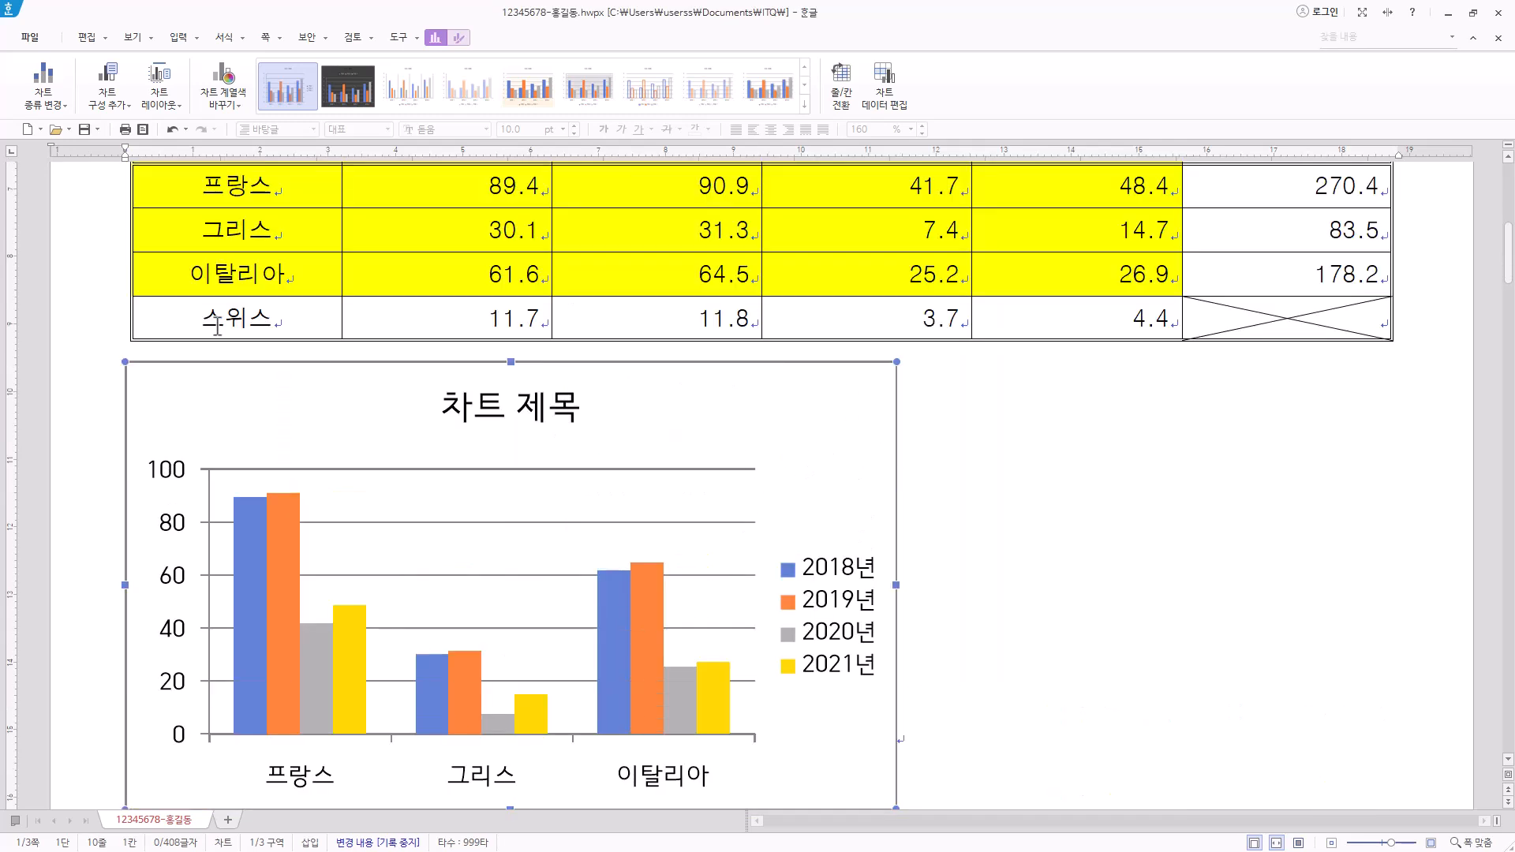
scroll(519, 520, "down", 2)
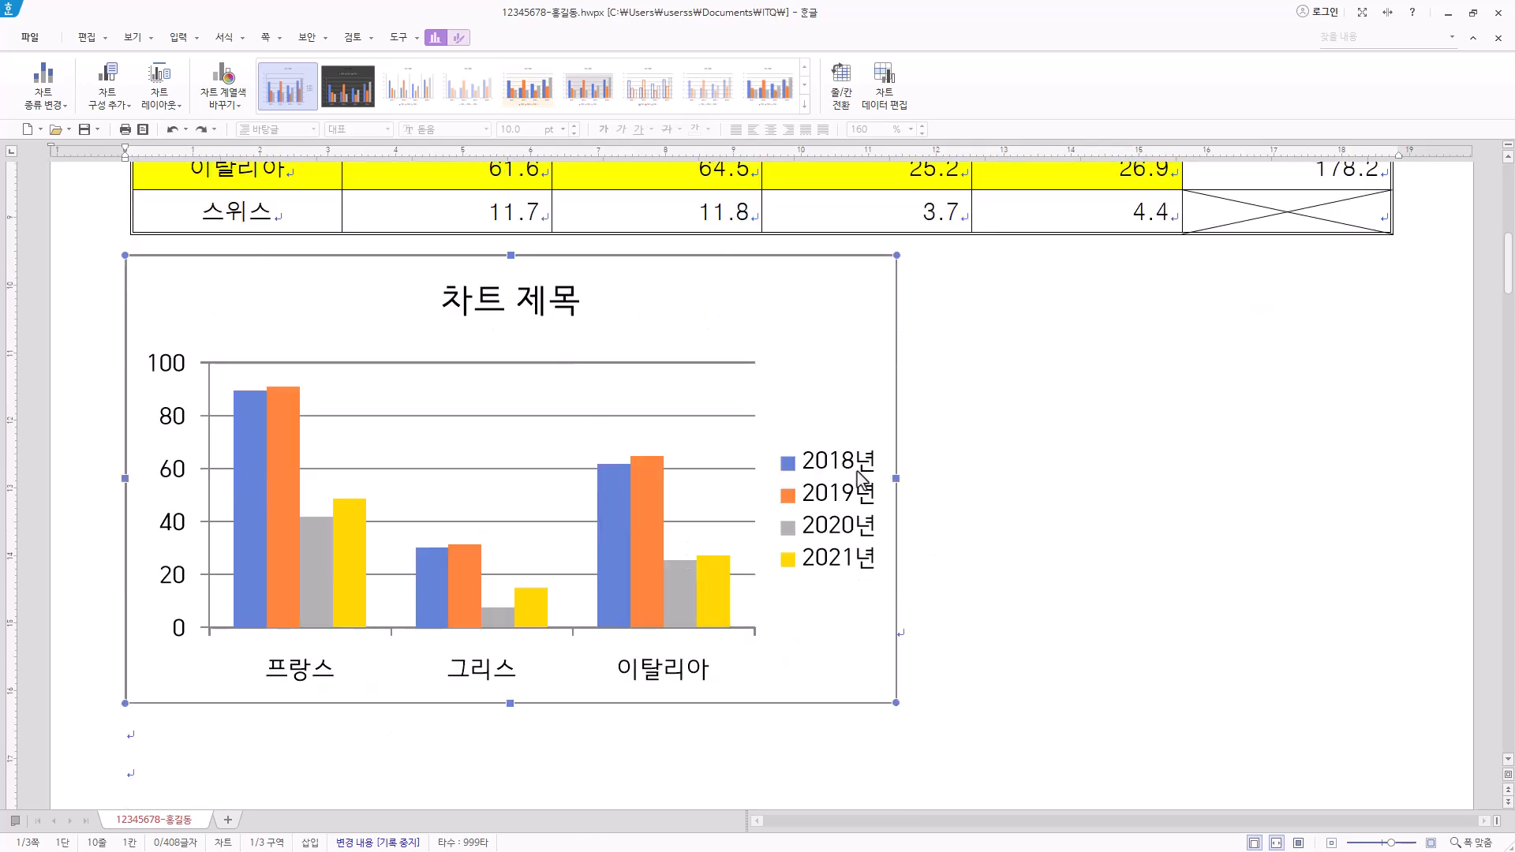
left_click_drag(898, 479, 1396, 479)
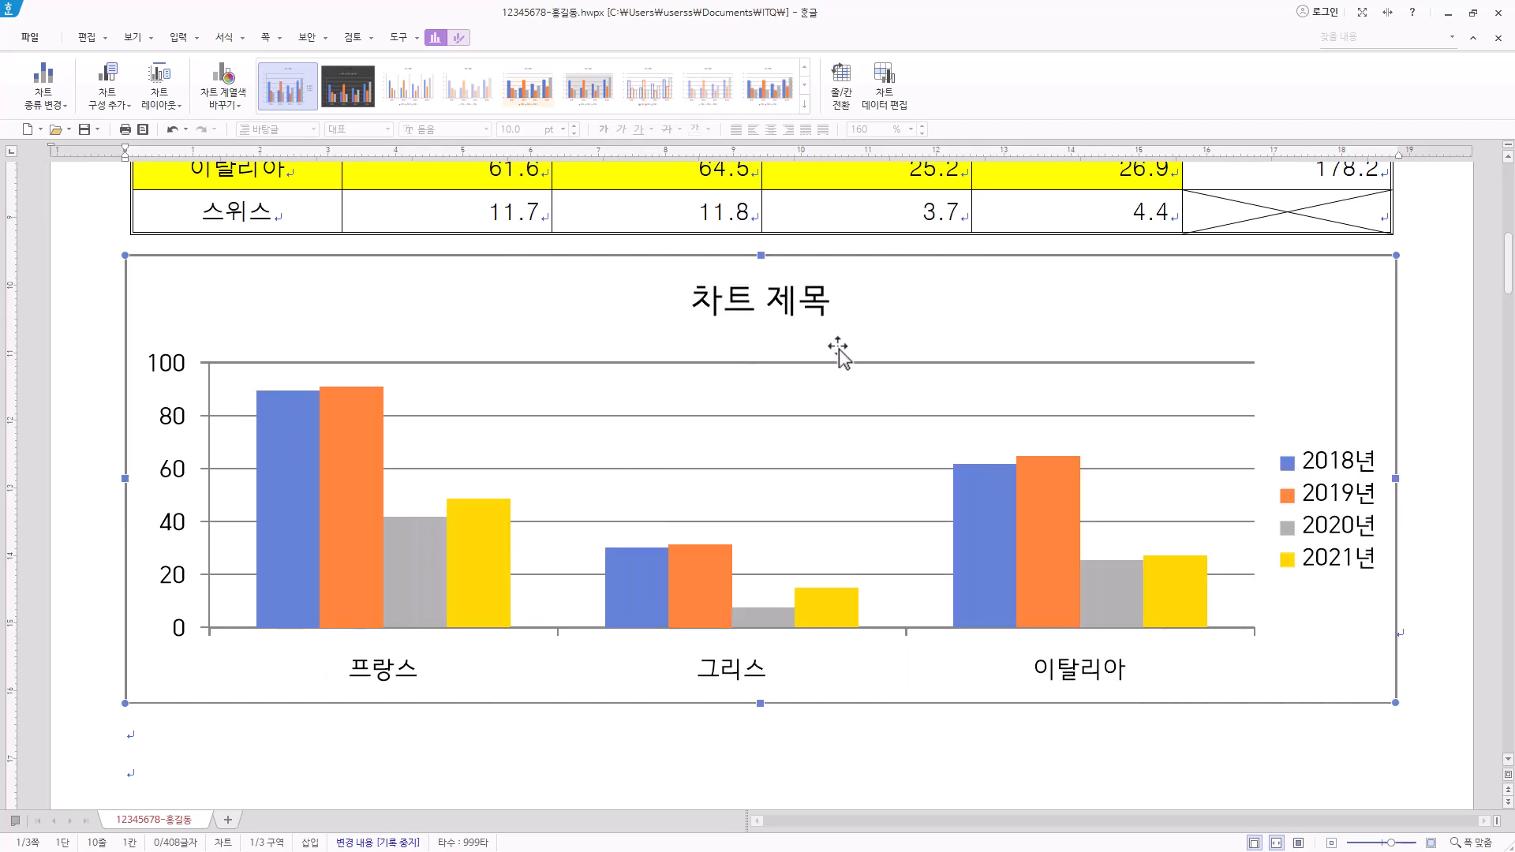
Step: Delete the chart title and add it back at the top of the chart (위쪽)
left_click(793, 294)
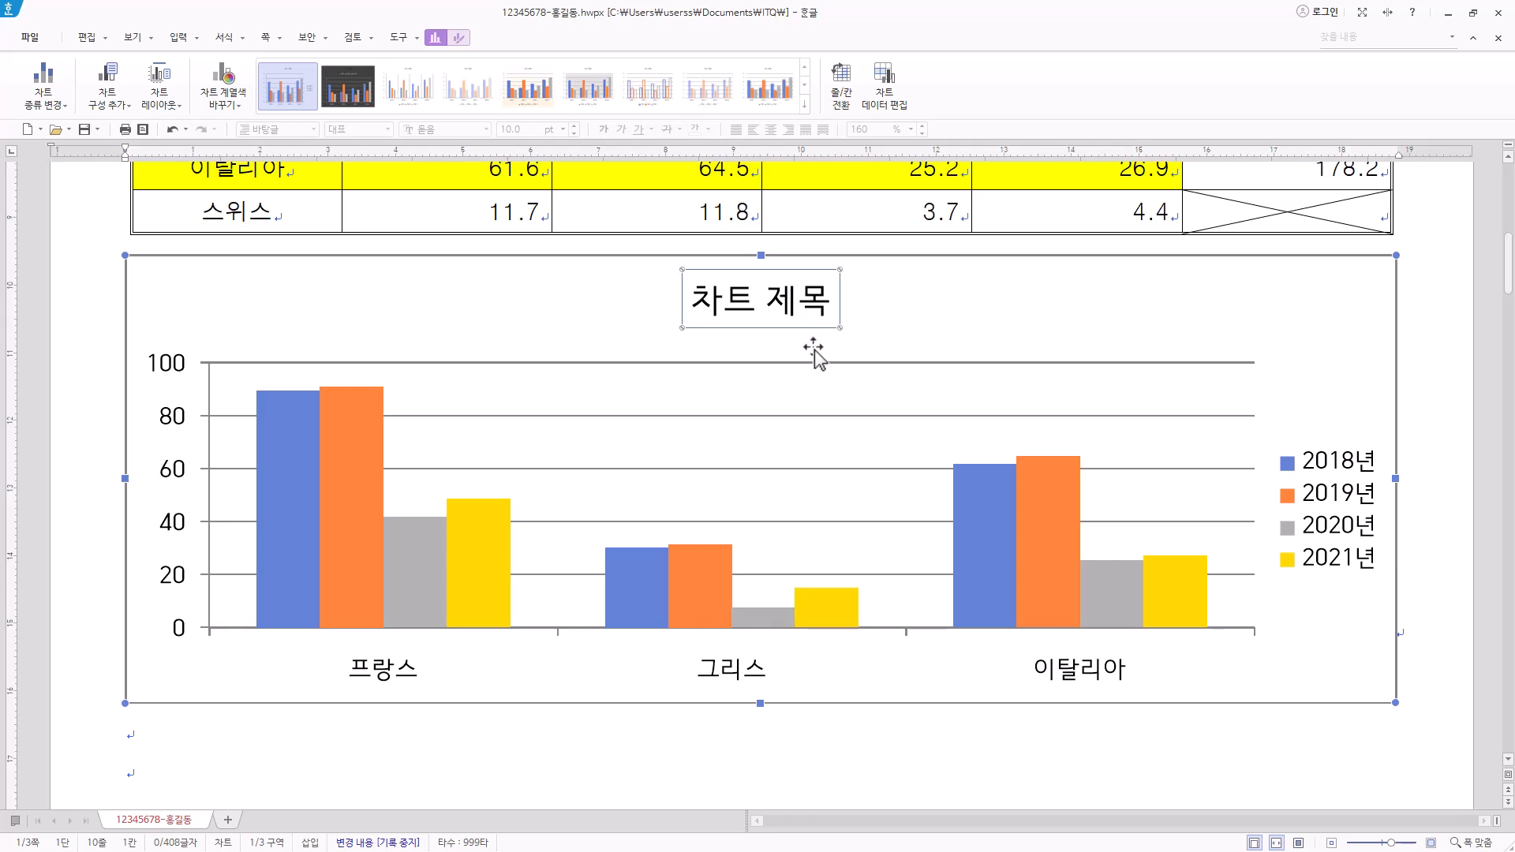
key("Delete")
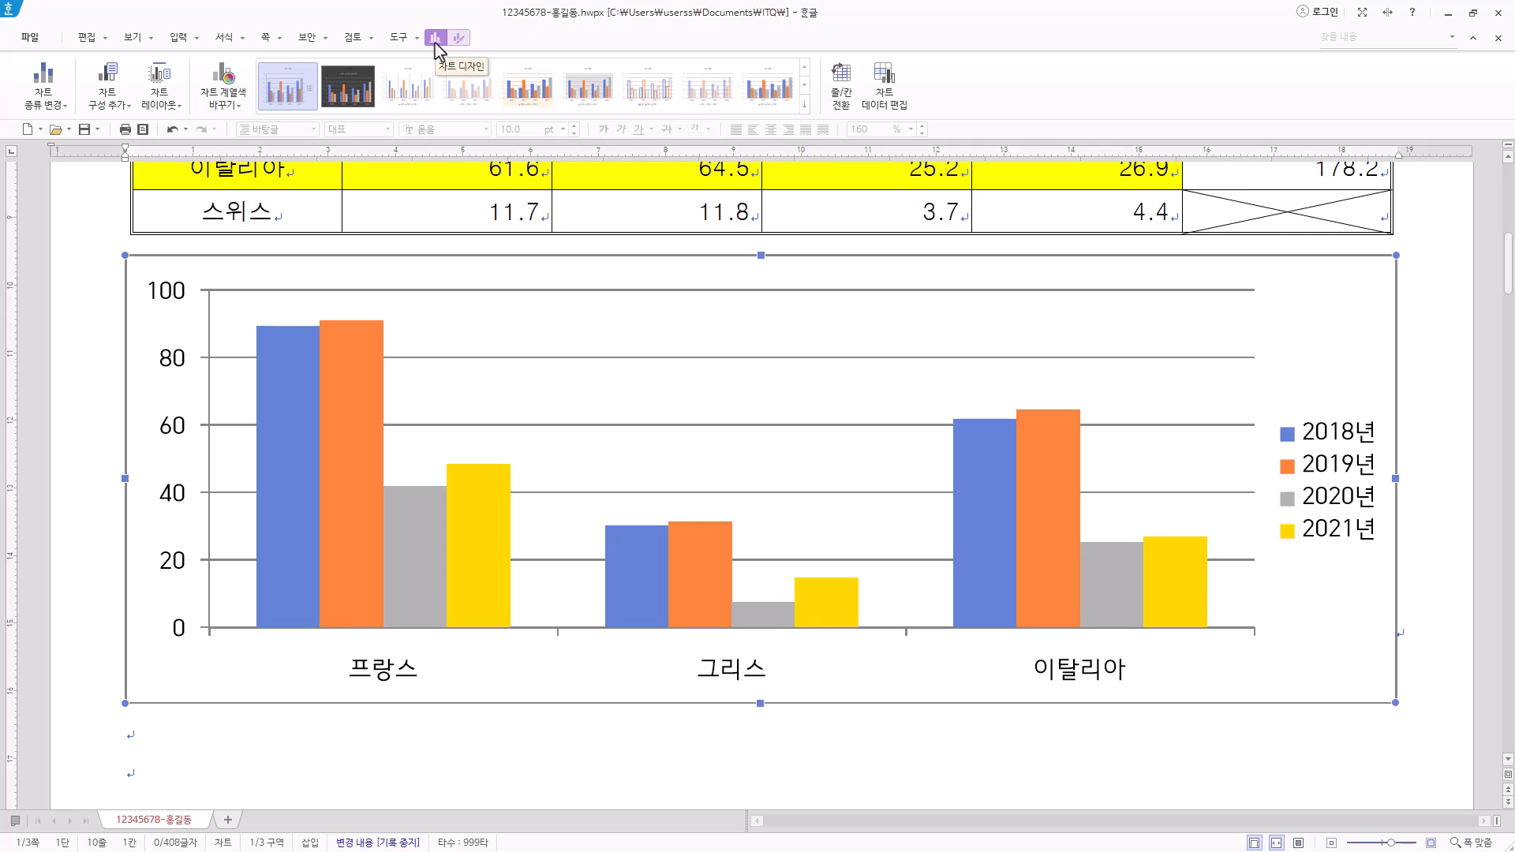
left_click(113, 104)
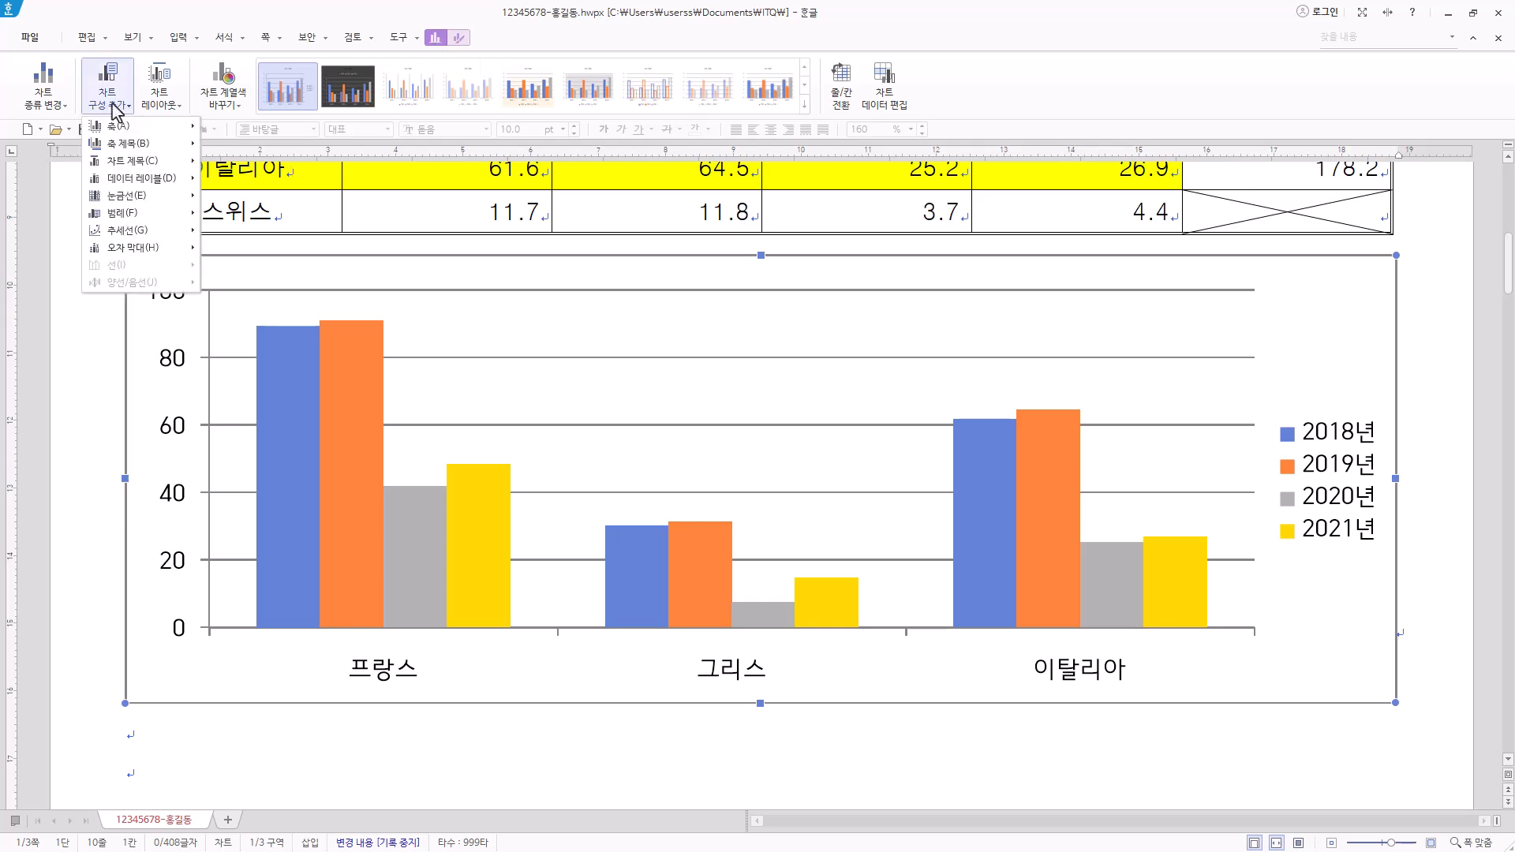
mouse_move(134, 160)
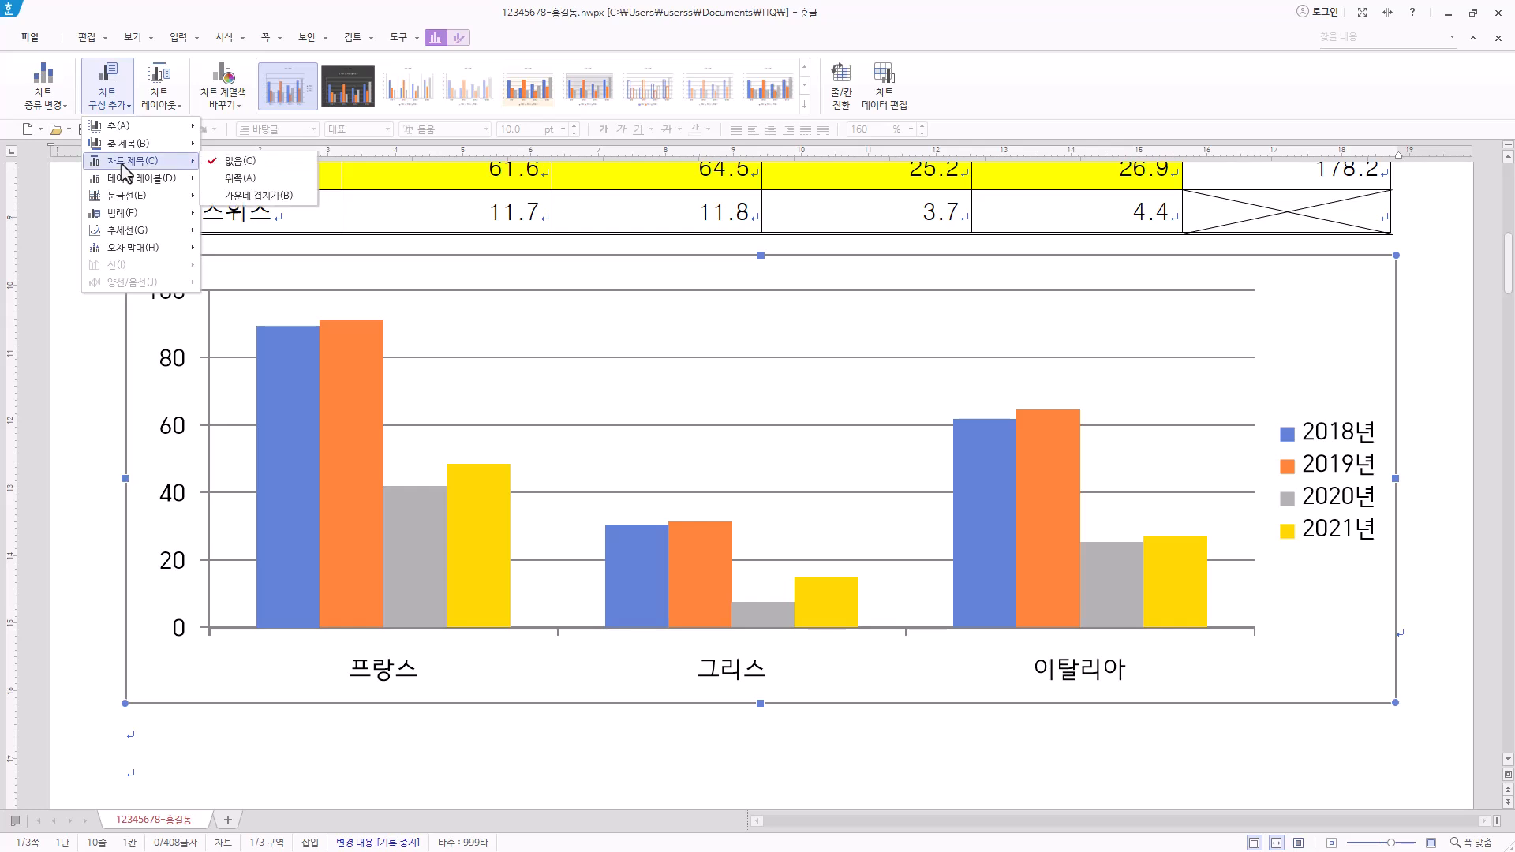
left_click(270, 178)
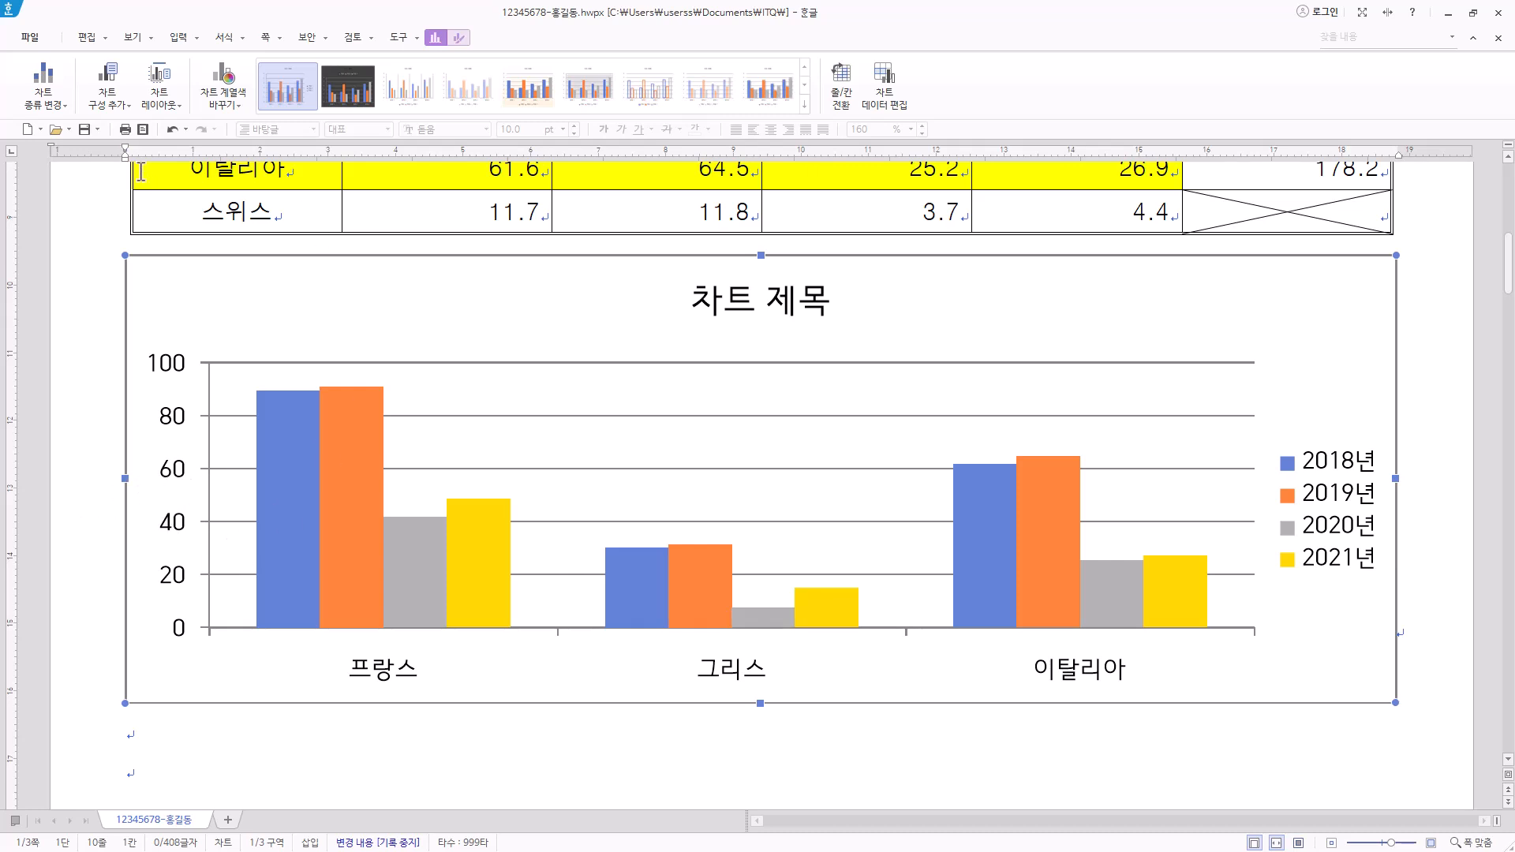
Step: Add a primary vertical axis title (기본 세로) to the chart
left_click(123, 113)
mouse_move(136, 144)
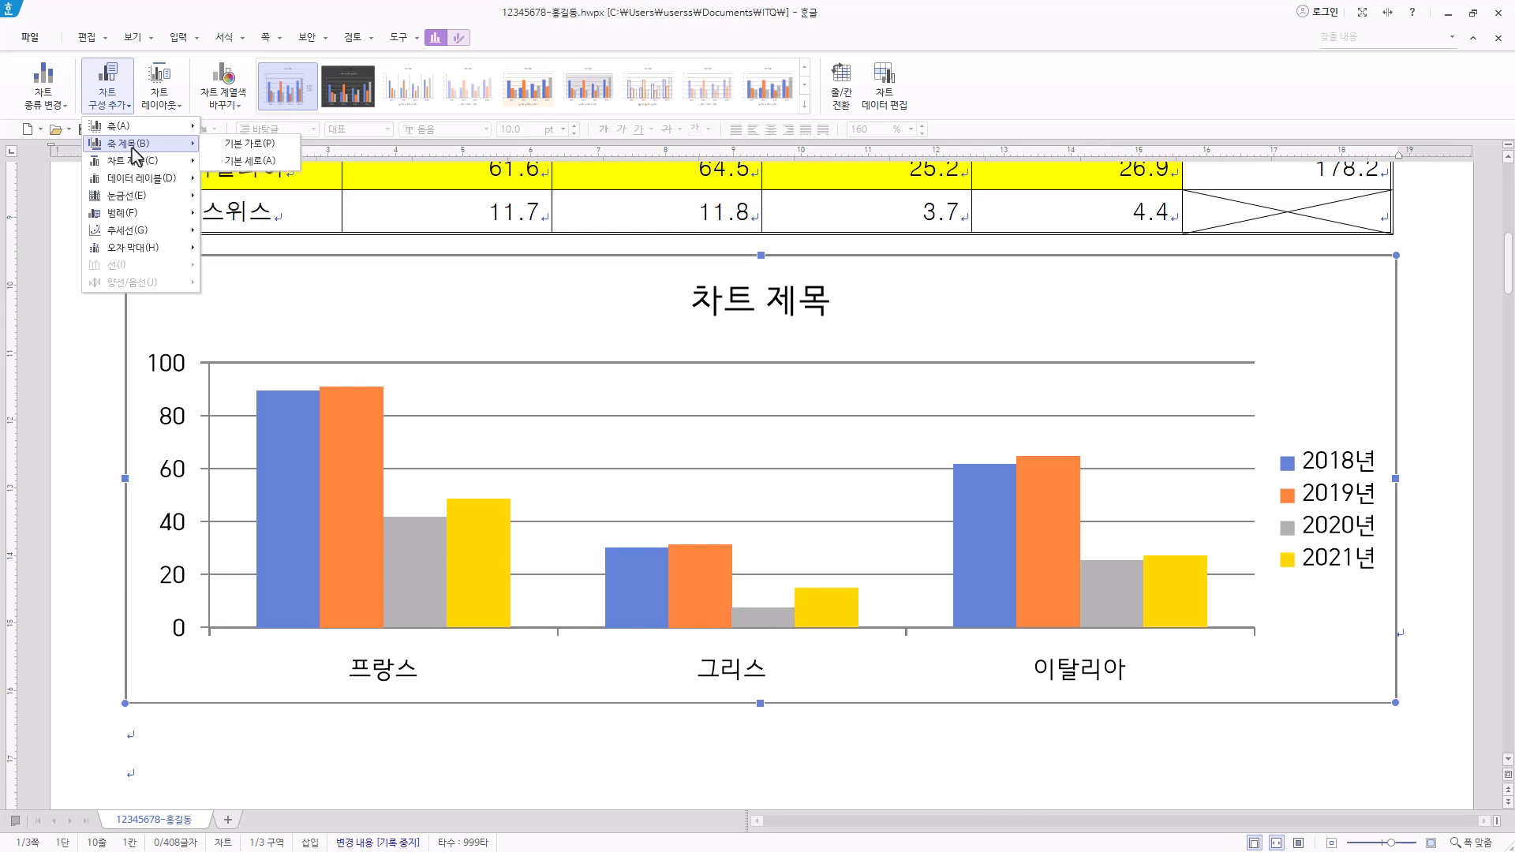
left_click(250, 161)
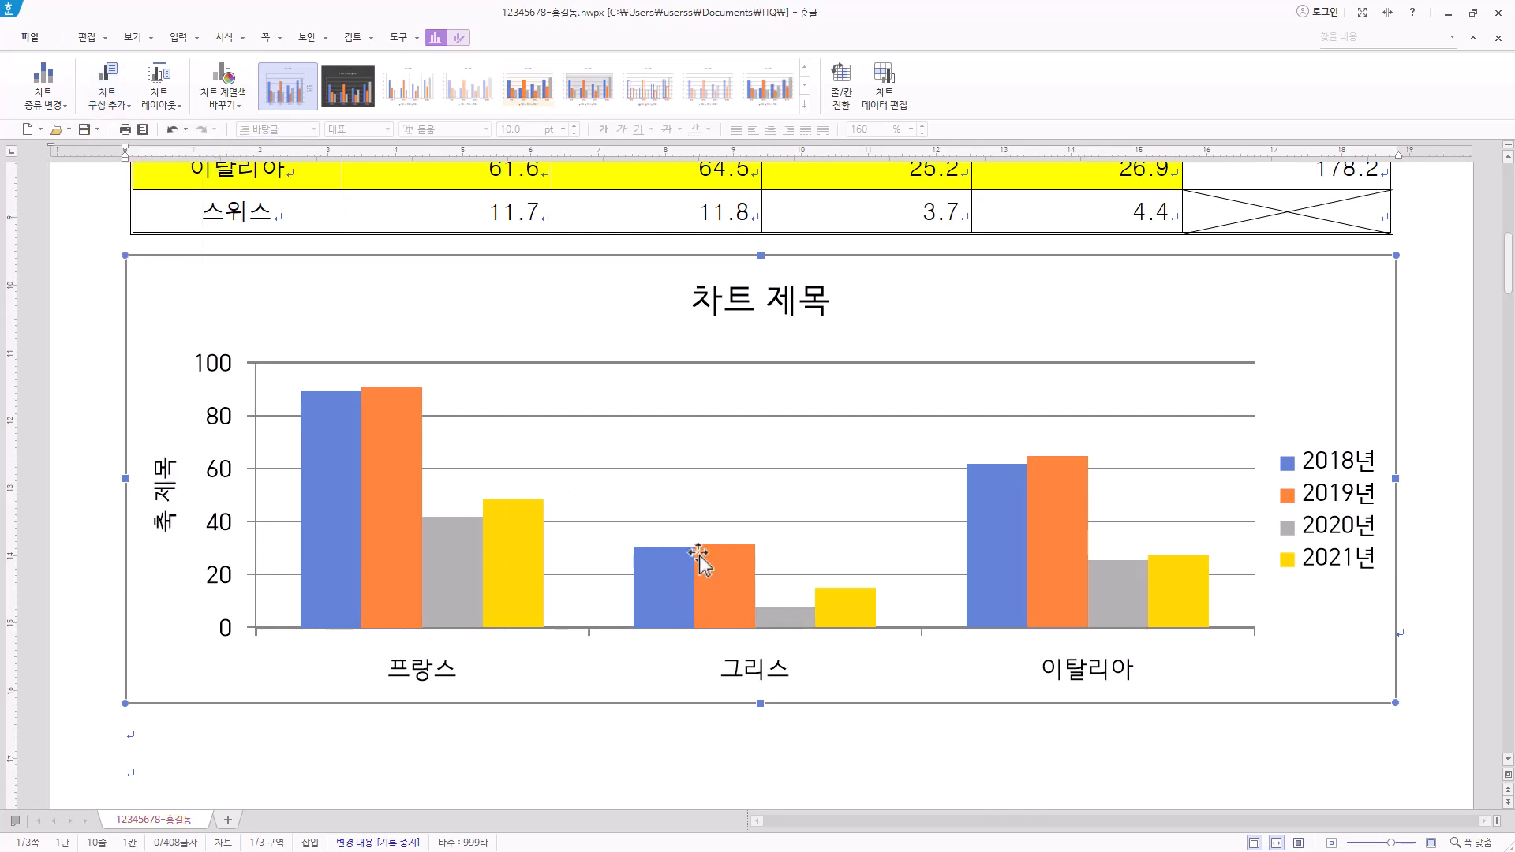
Step: Replace the chart title's text with "외래 관광객 현황"
left_click(775, 320)
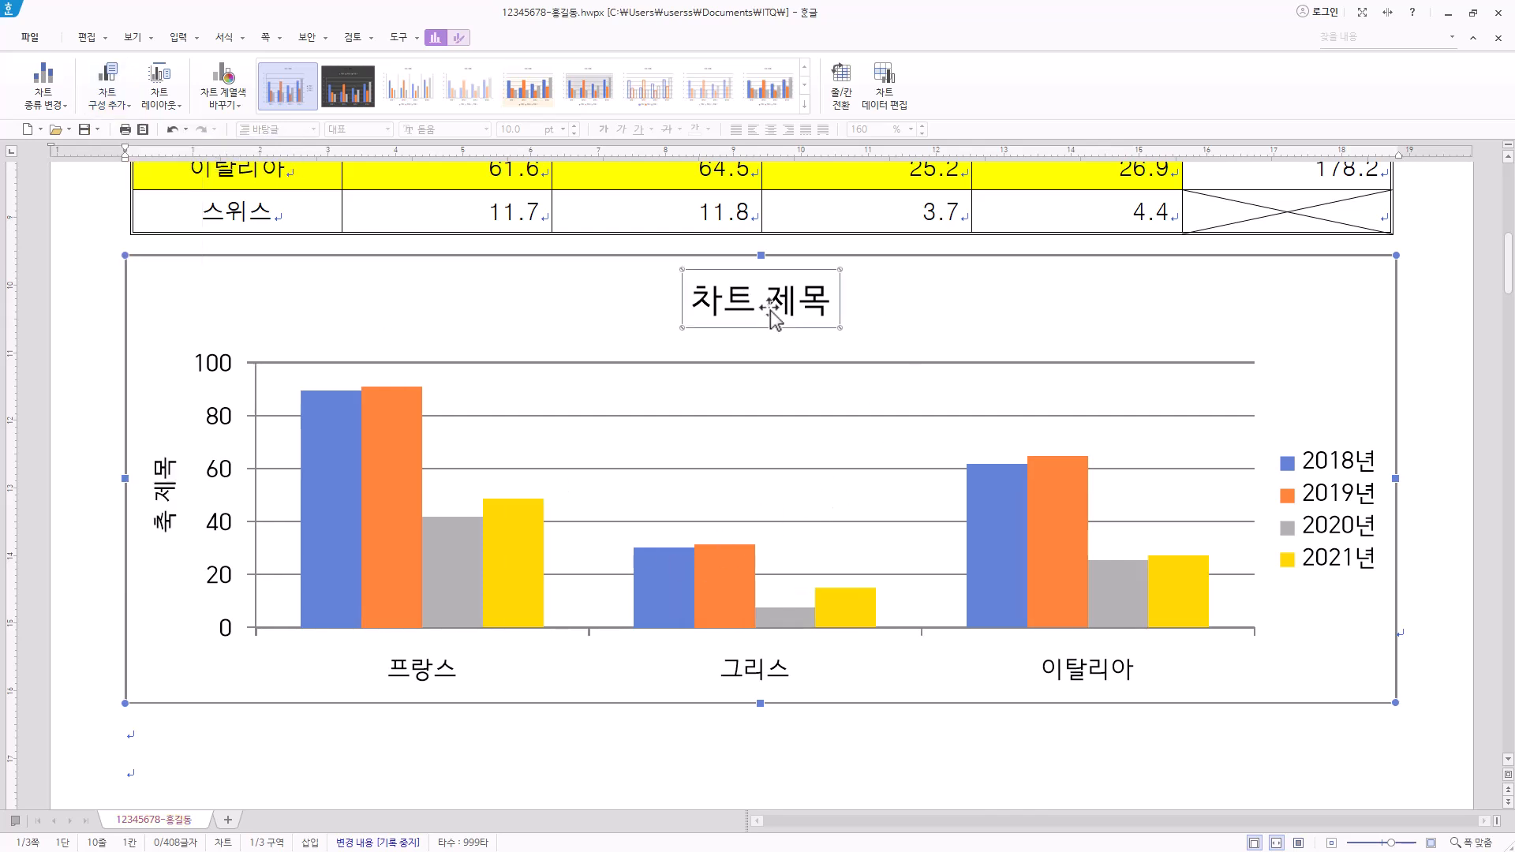
right_click(771, 313)
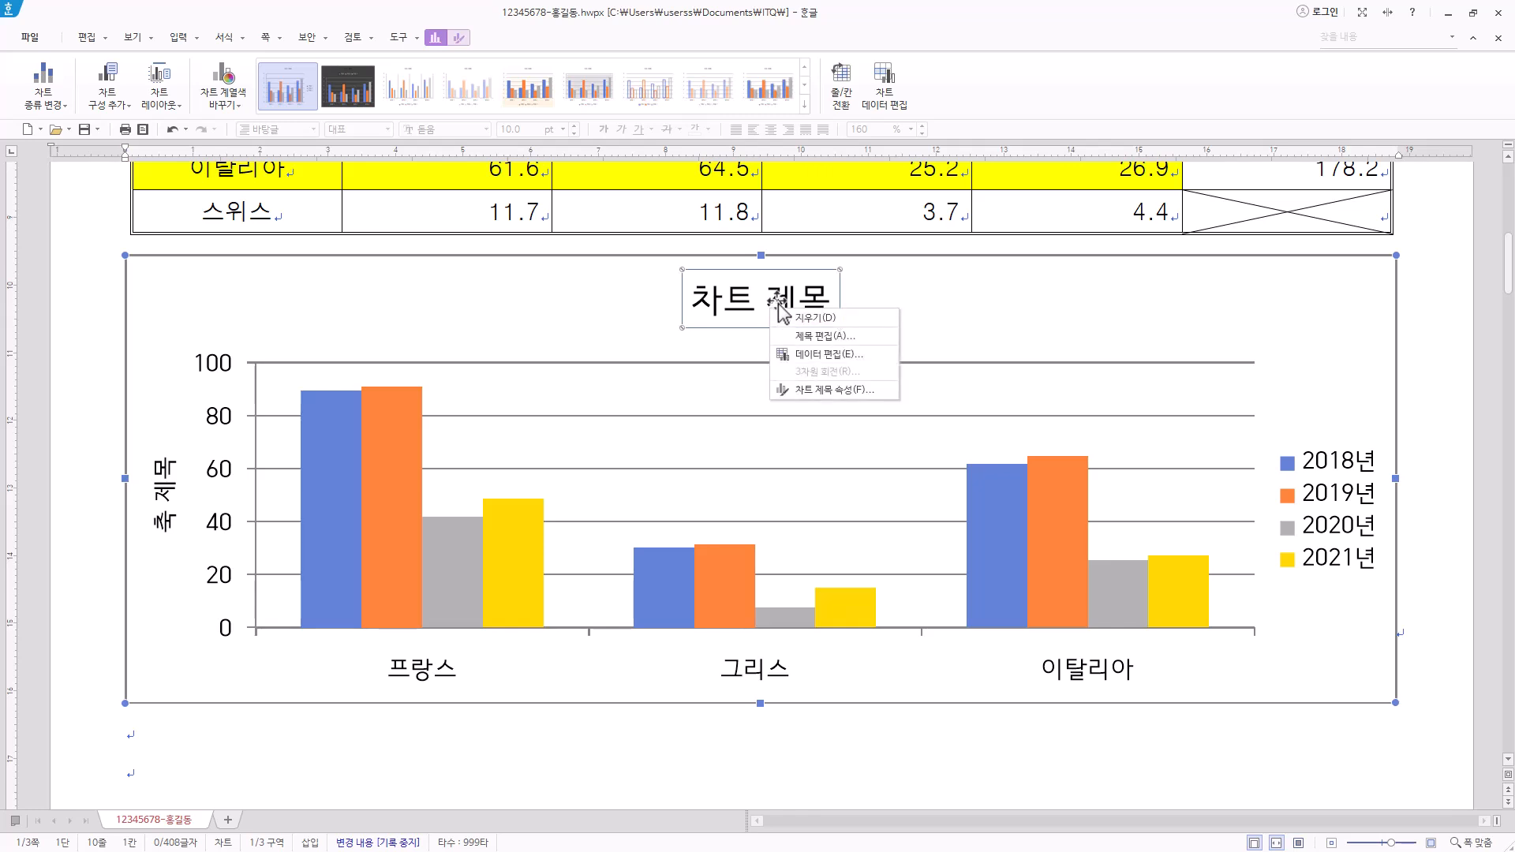
left_click(825, 346)
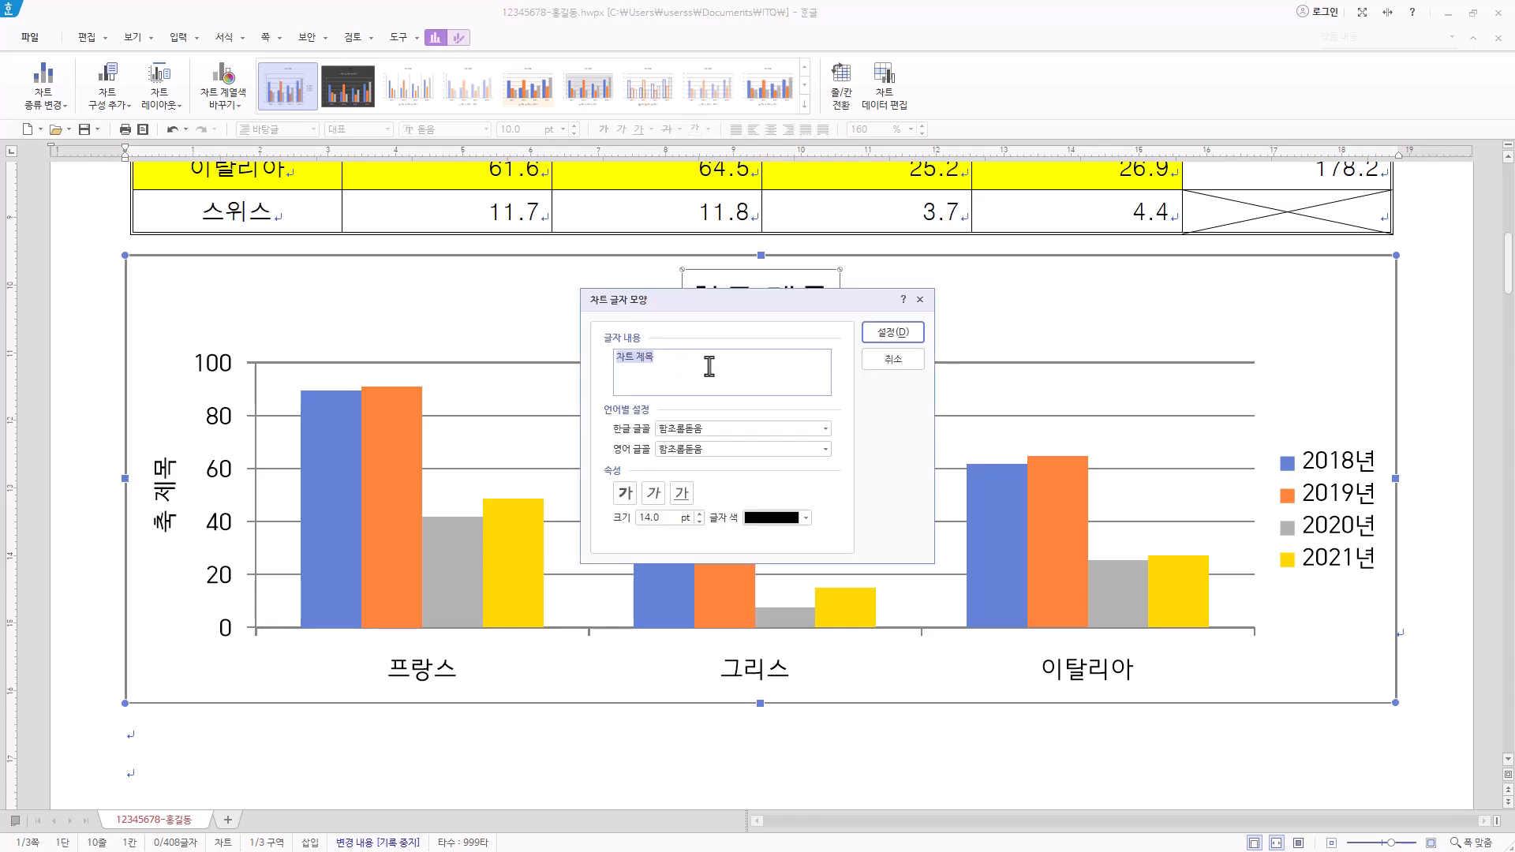
type("외래 관광객 현황")
left_click_drag(699, 369, 576, 367)
left_click(706, 364)
left_click_drag(694, 363, 527, 367)
left_click(701, 359)
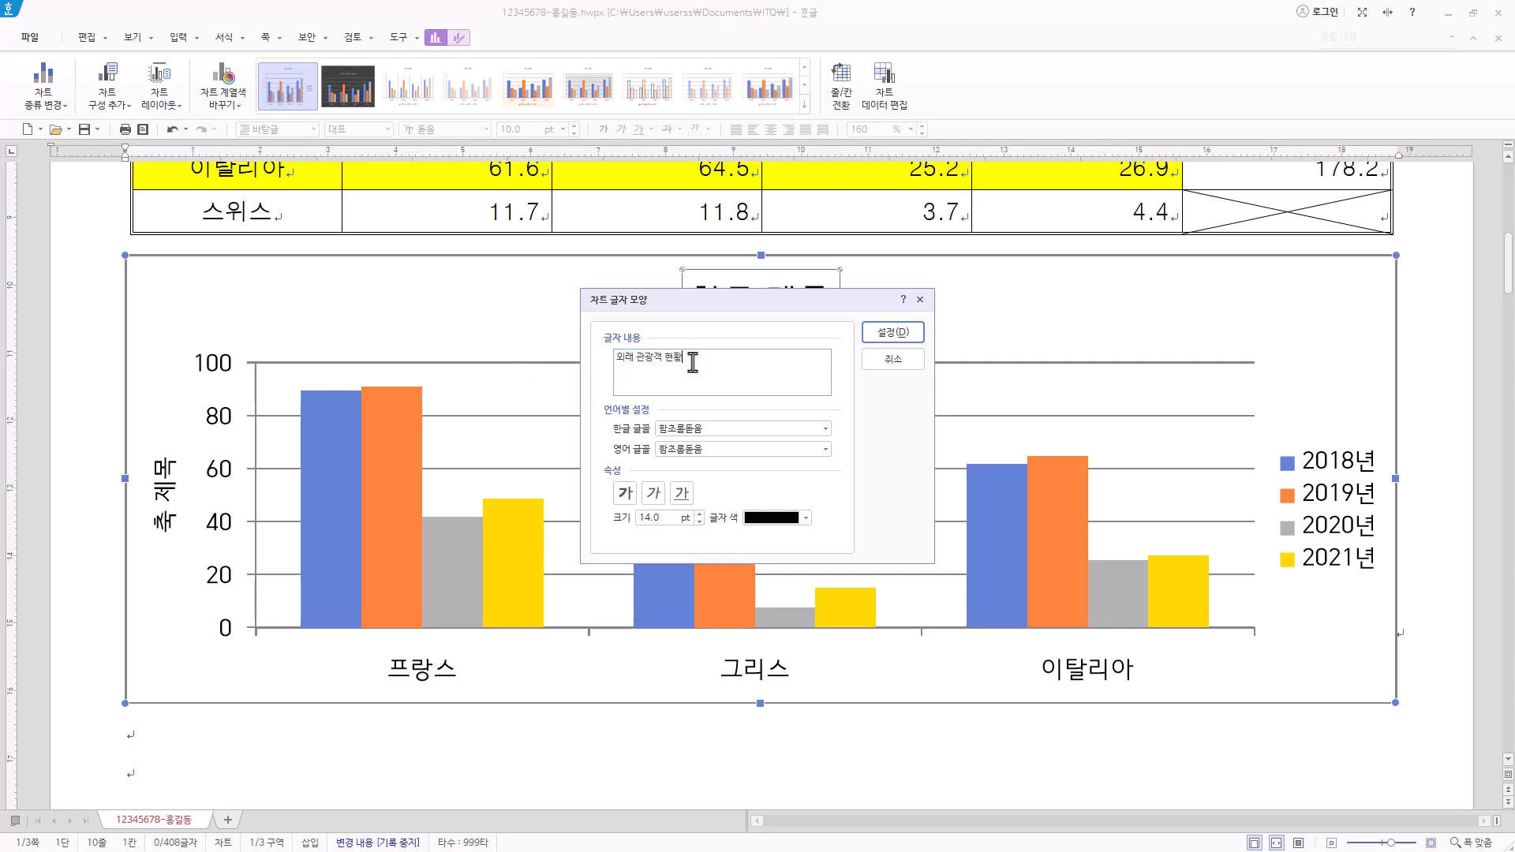
Step: Set the chart title's Korean and English fonts to 굴림 and its size to 12 pt
left_click(720, 427)
double_click(720, 426)
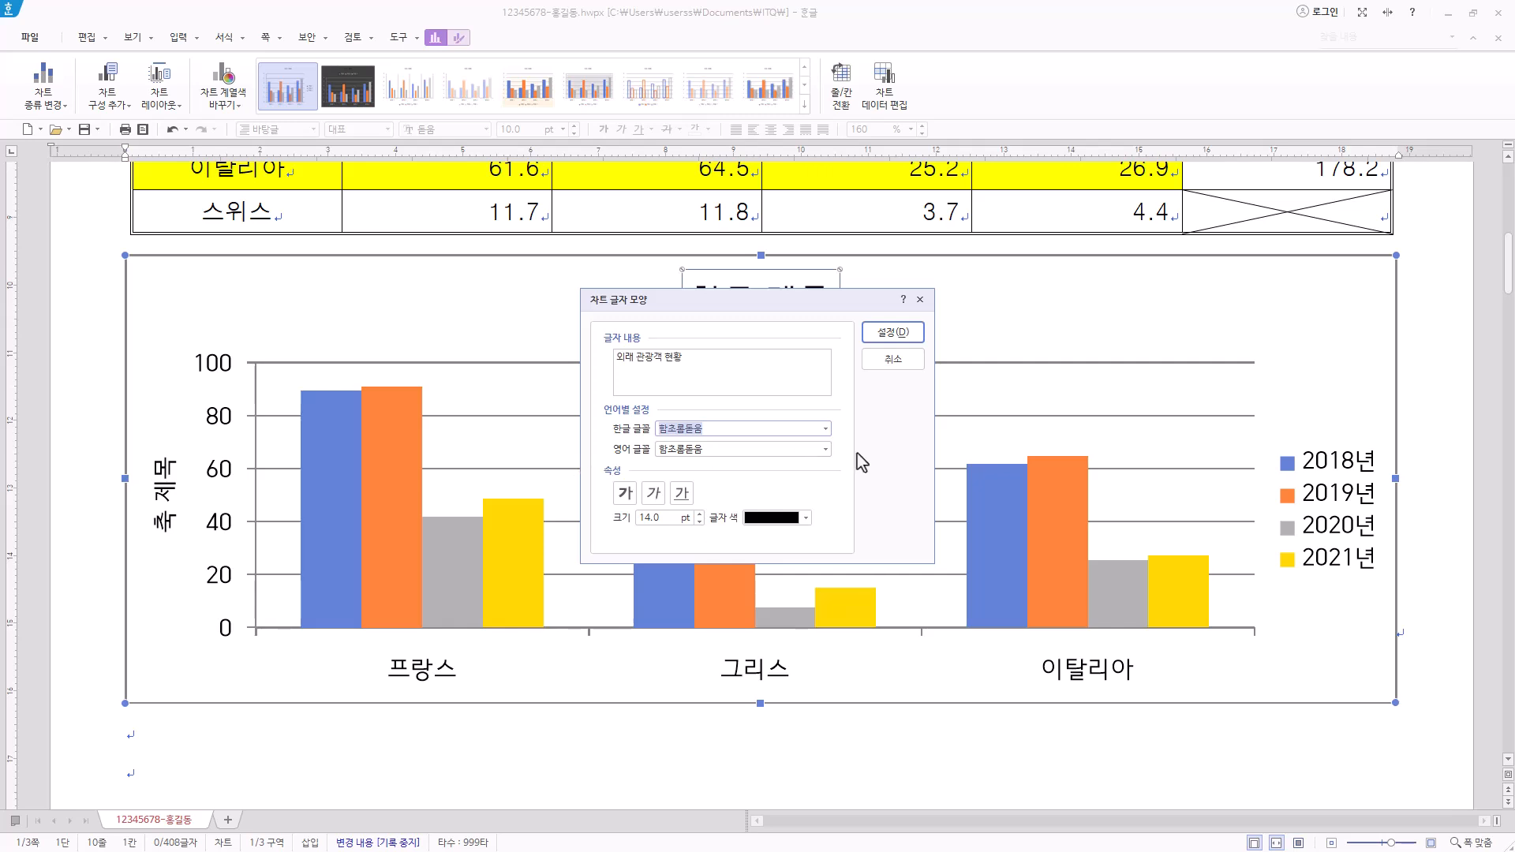
type("굴림")
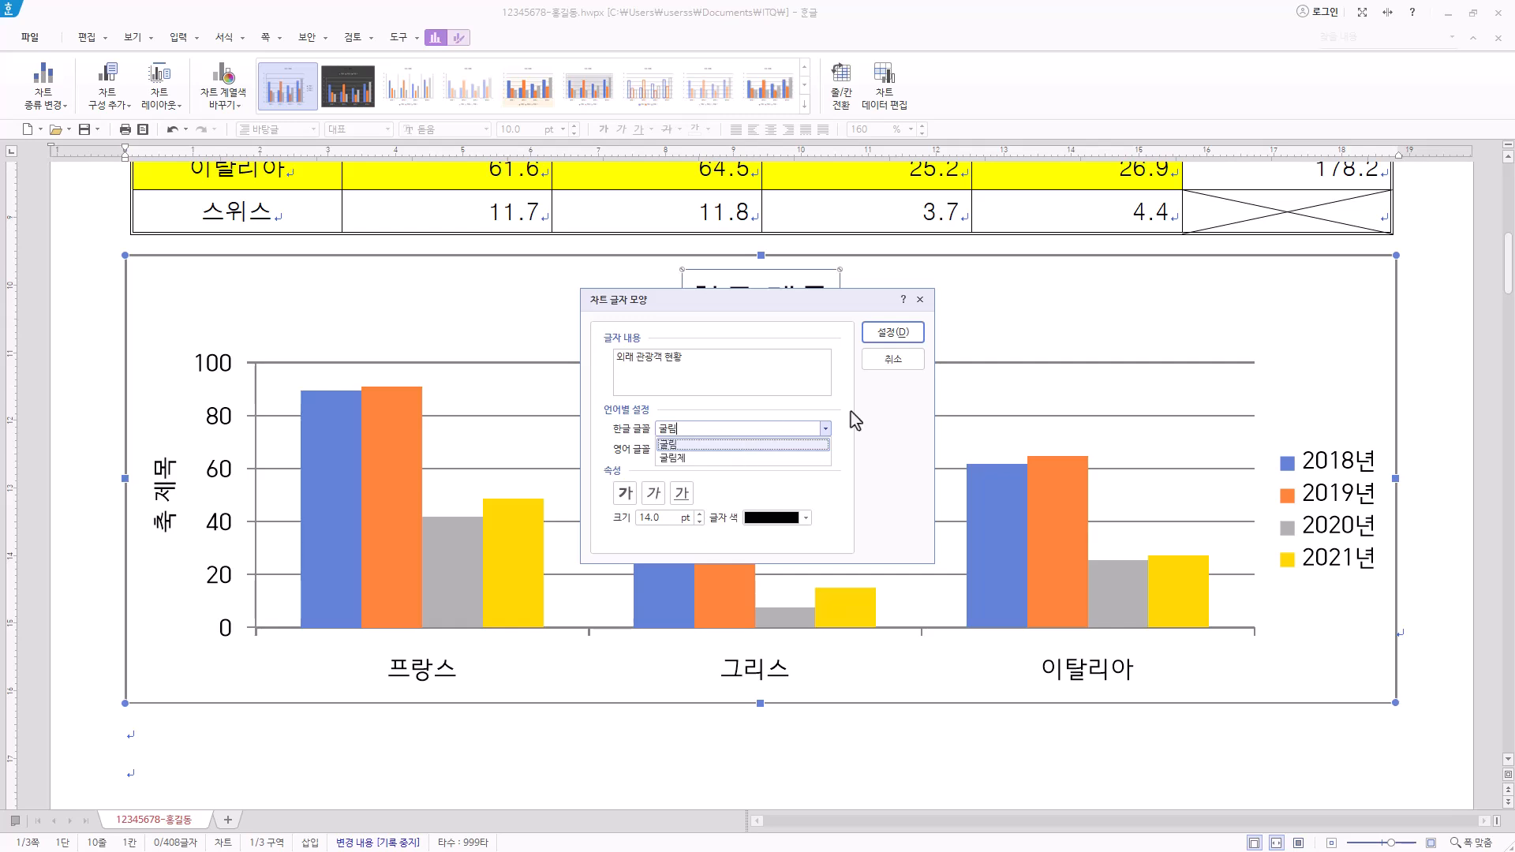
key("Tab")
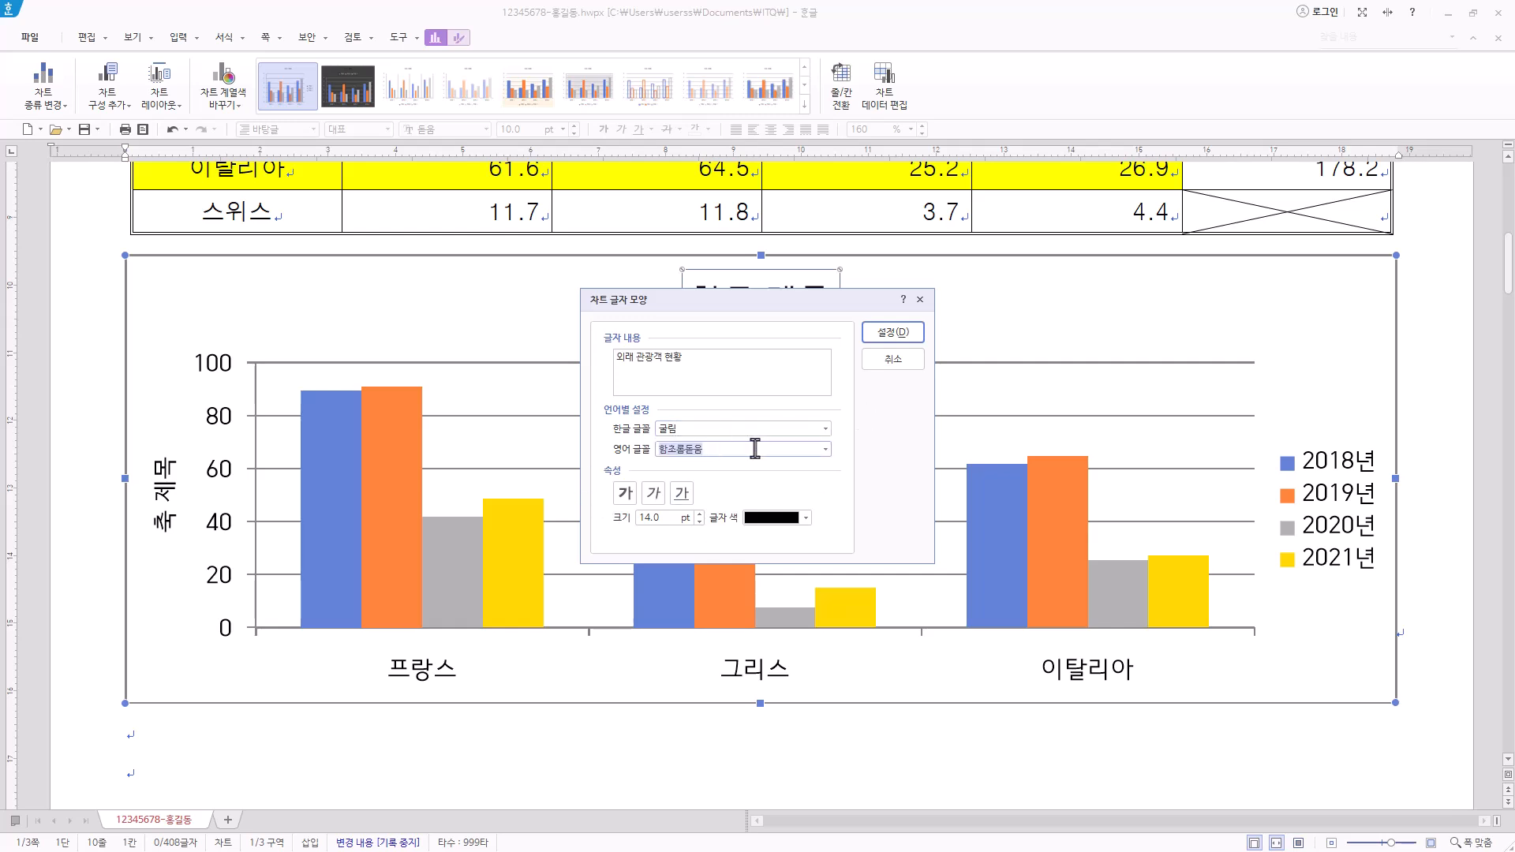
type("굴림")
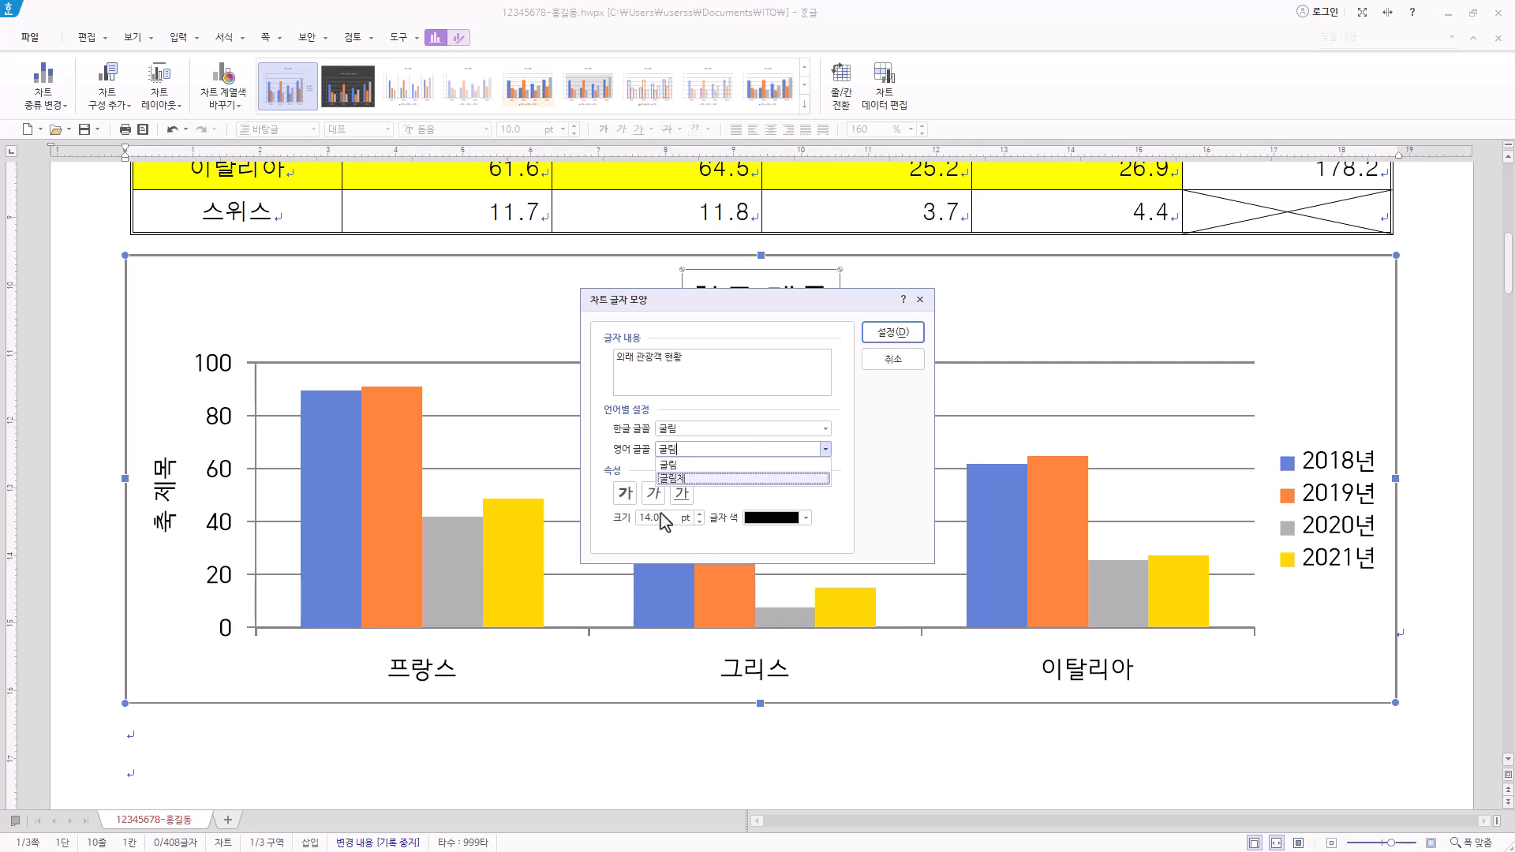
left_click(624, 496)
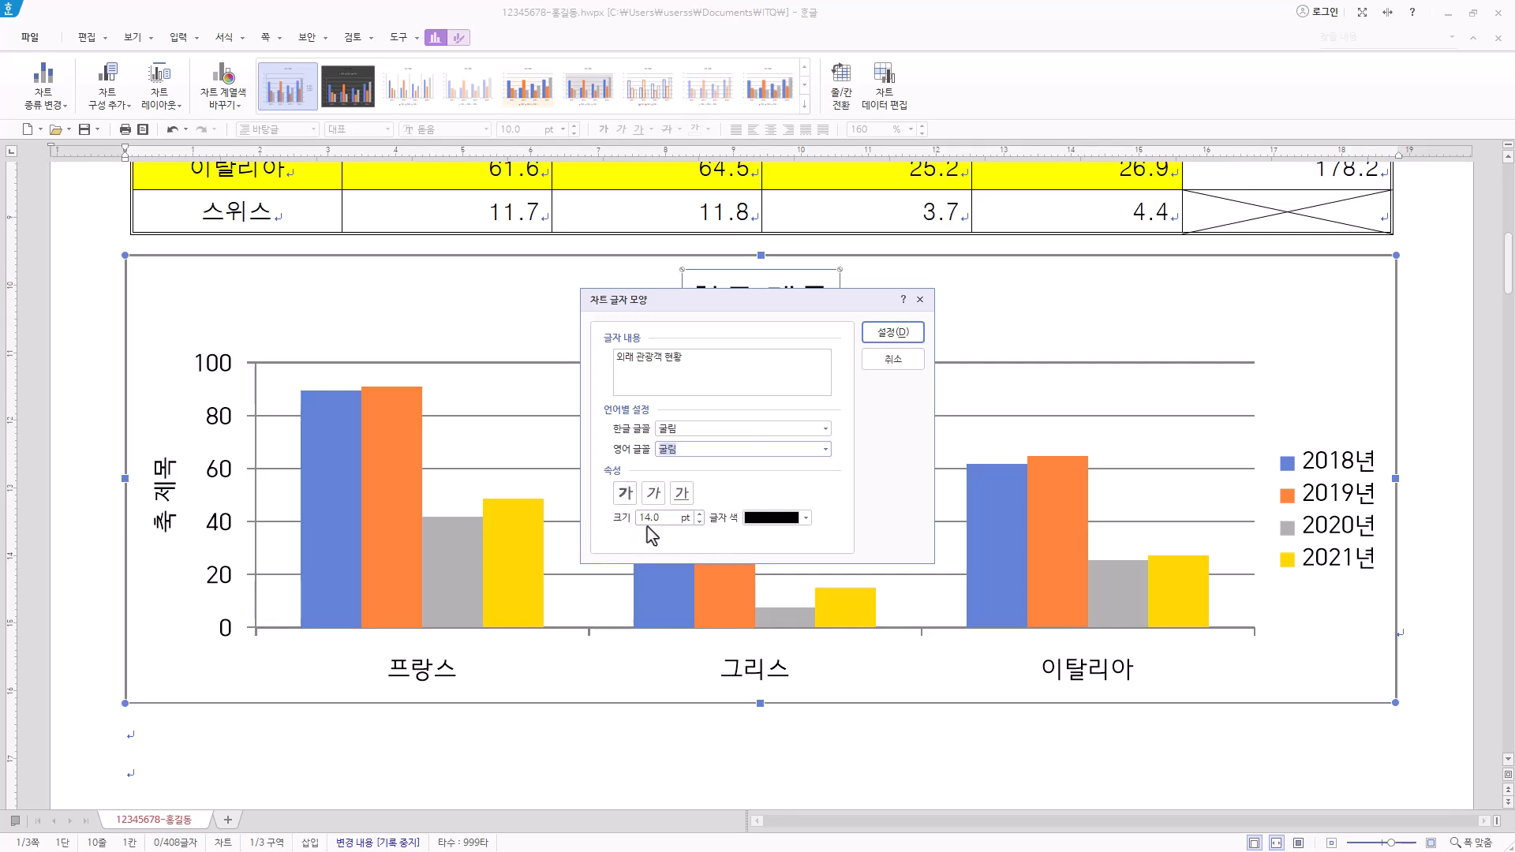
left_click(699, 522)
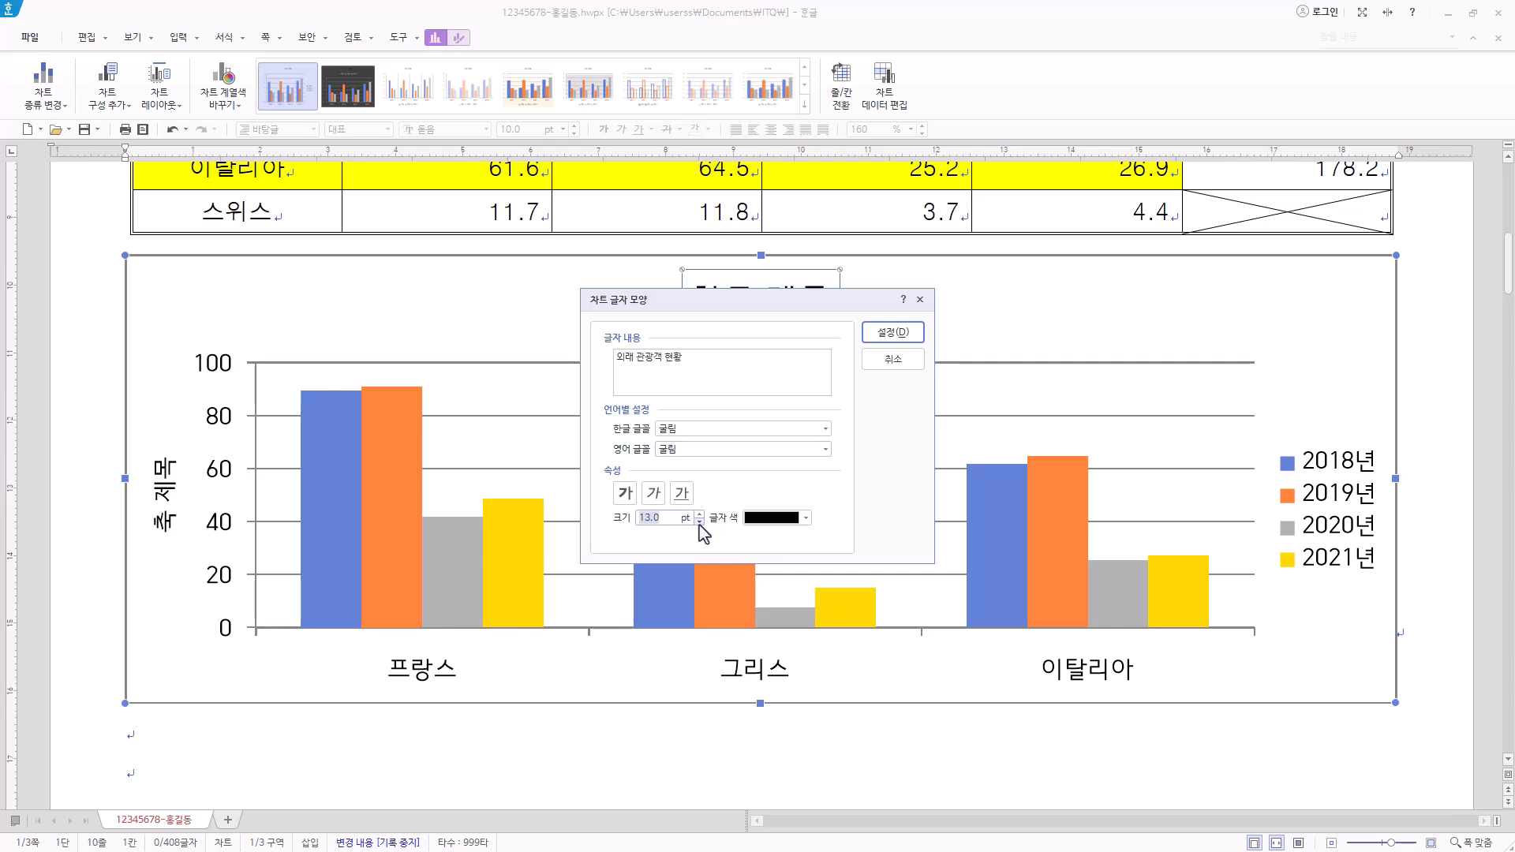
left_click(891, 335)
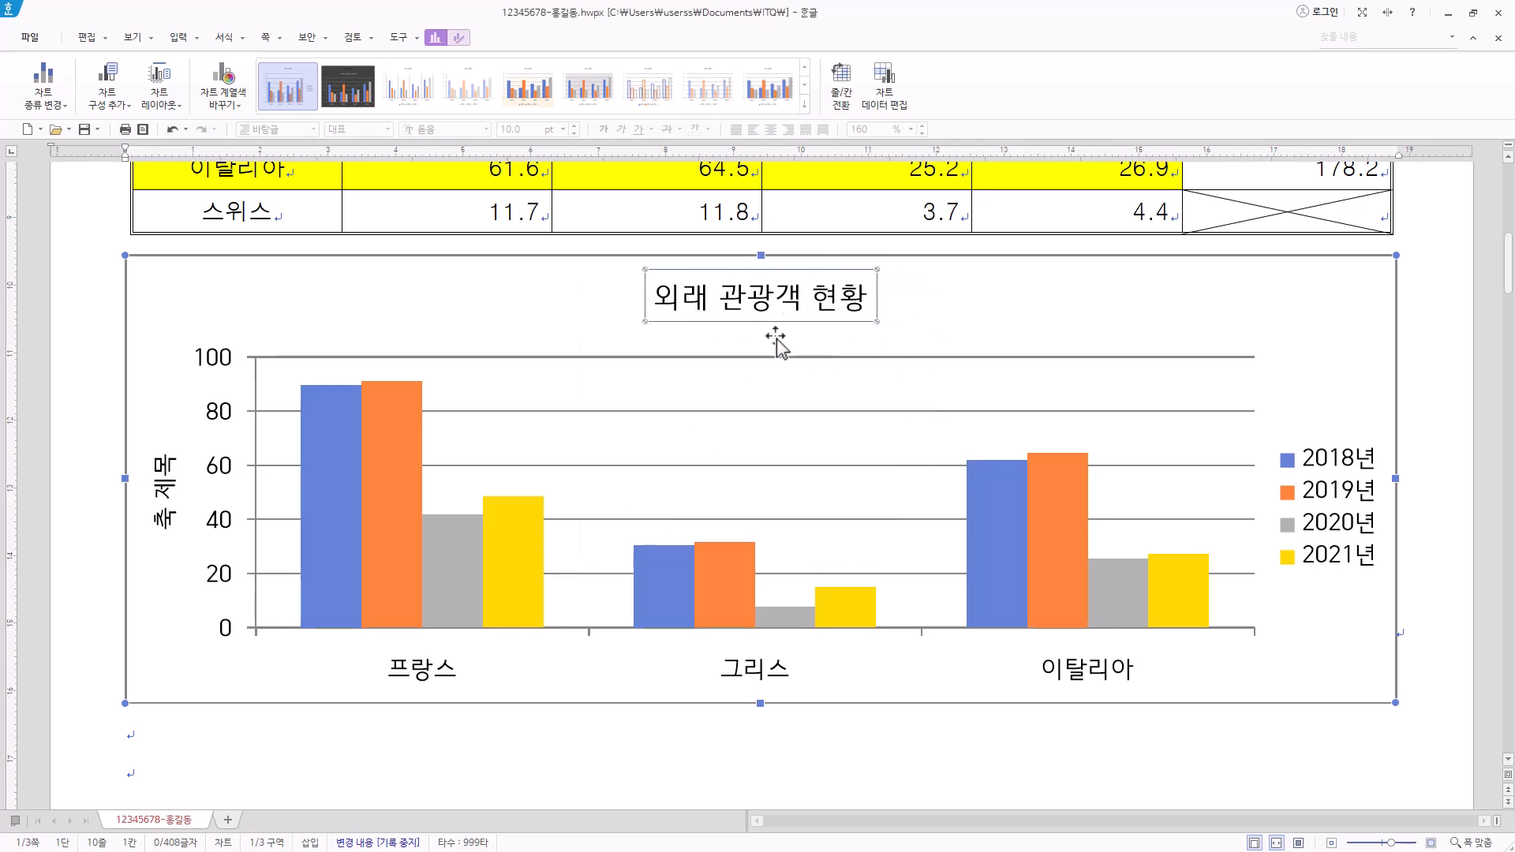
Step: Set both the Korean and English fonts of the chart title to 굴림 and make the title bold
right_click(778, 286)
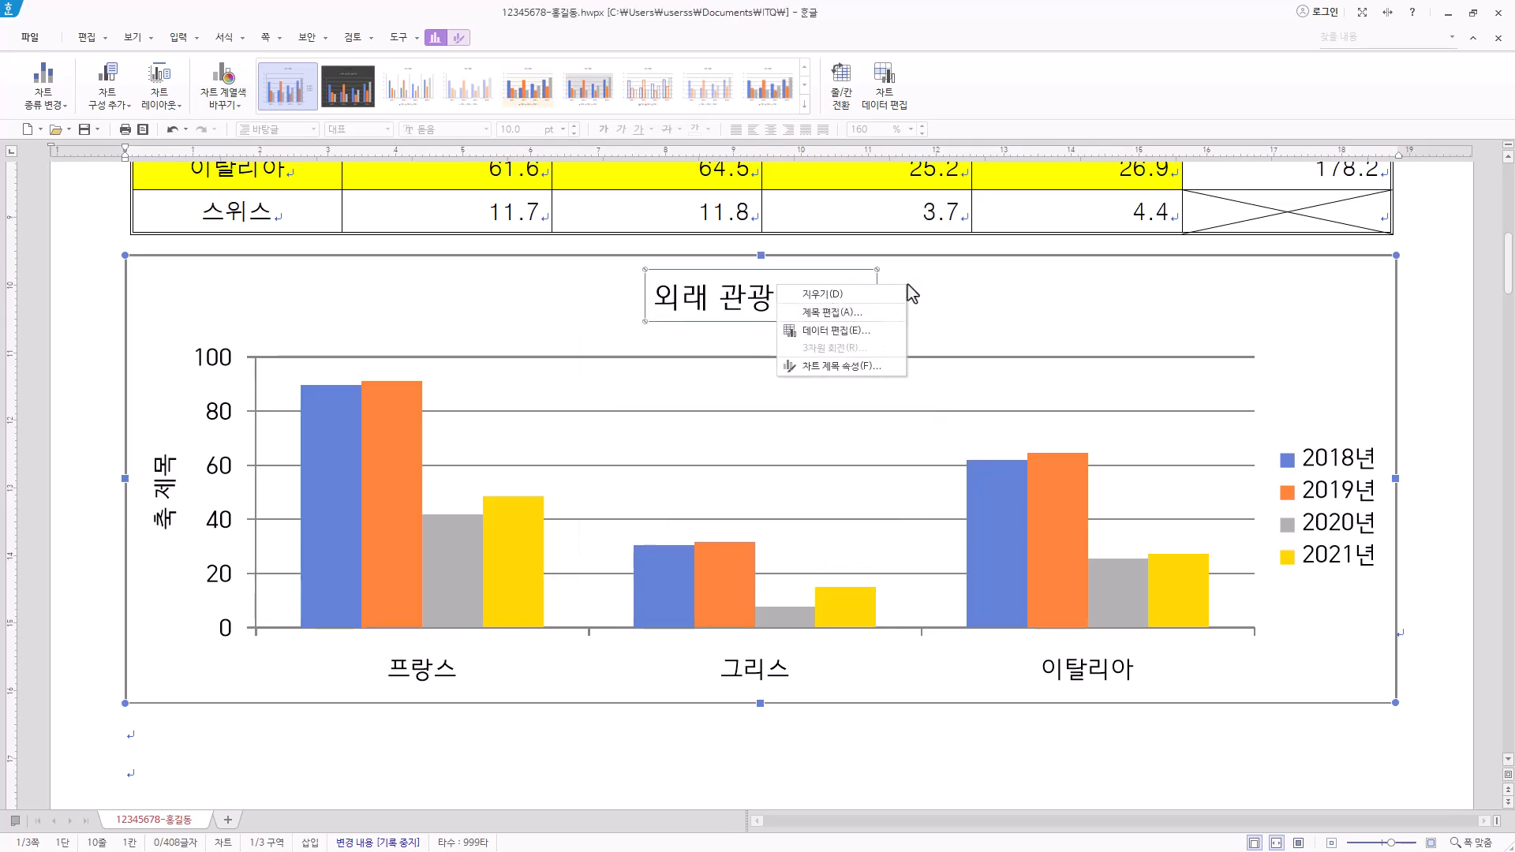
left_click(848, 315)
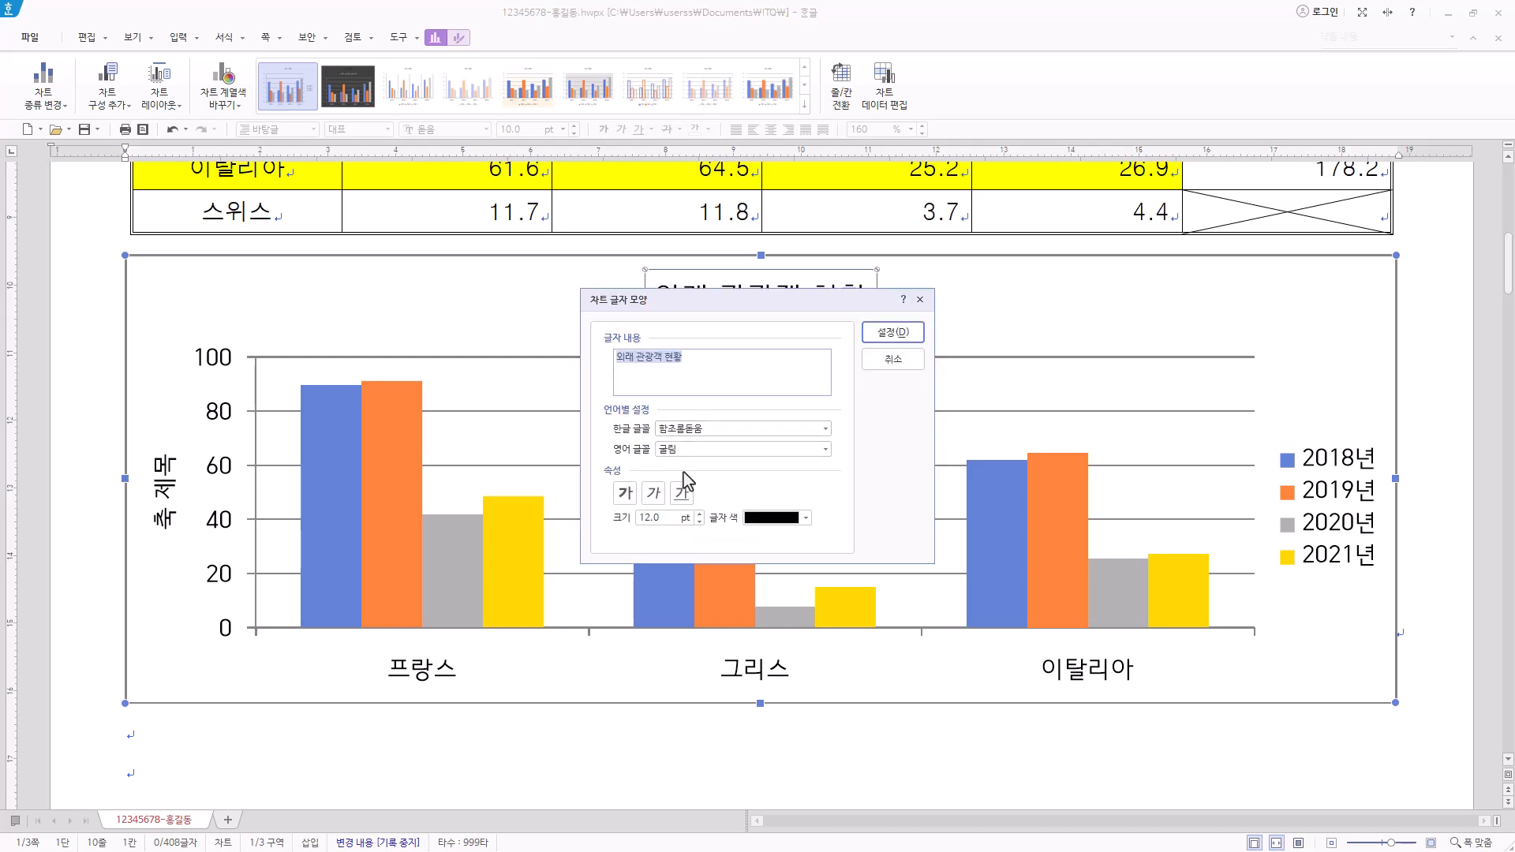
left_click(715, 430)
type("굴림")
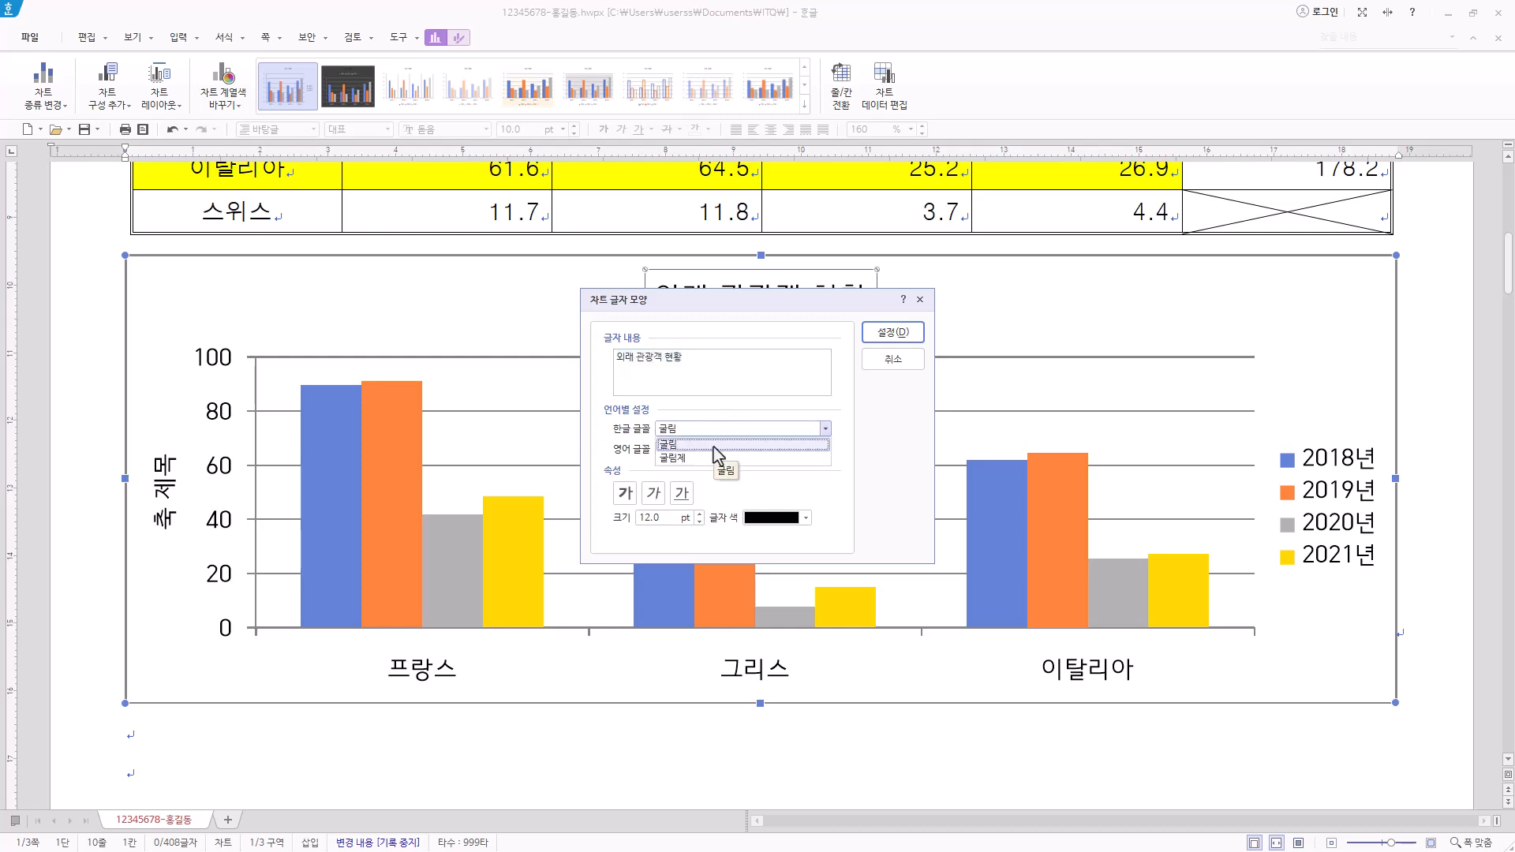
left_click(713, 445)
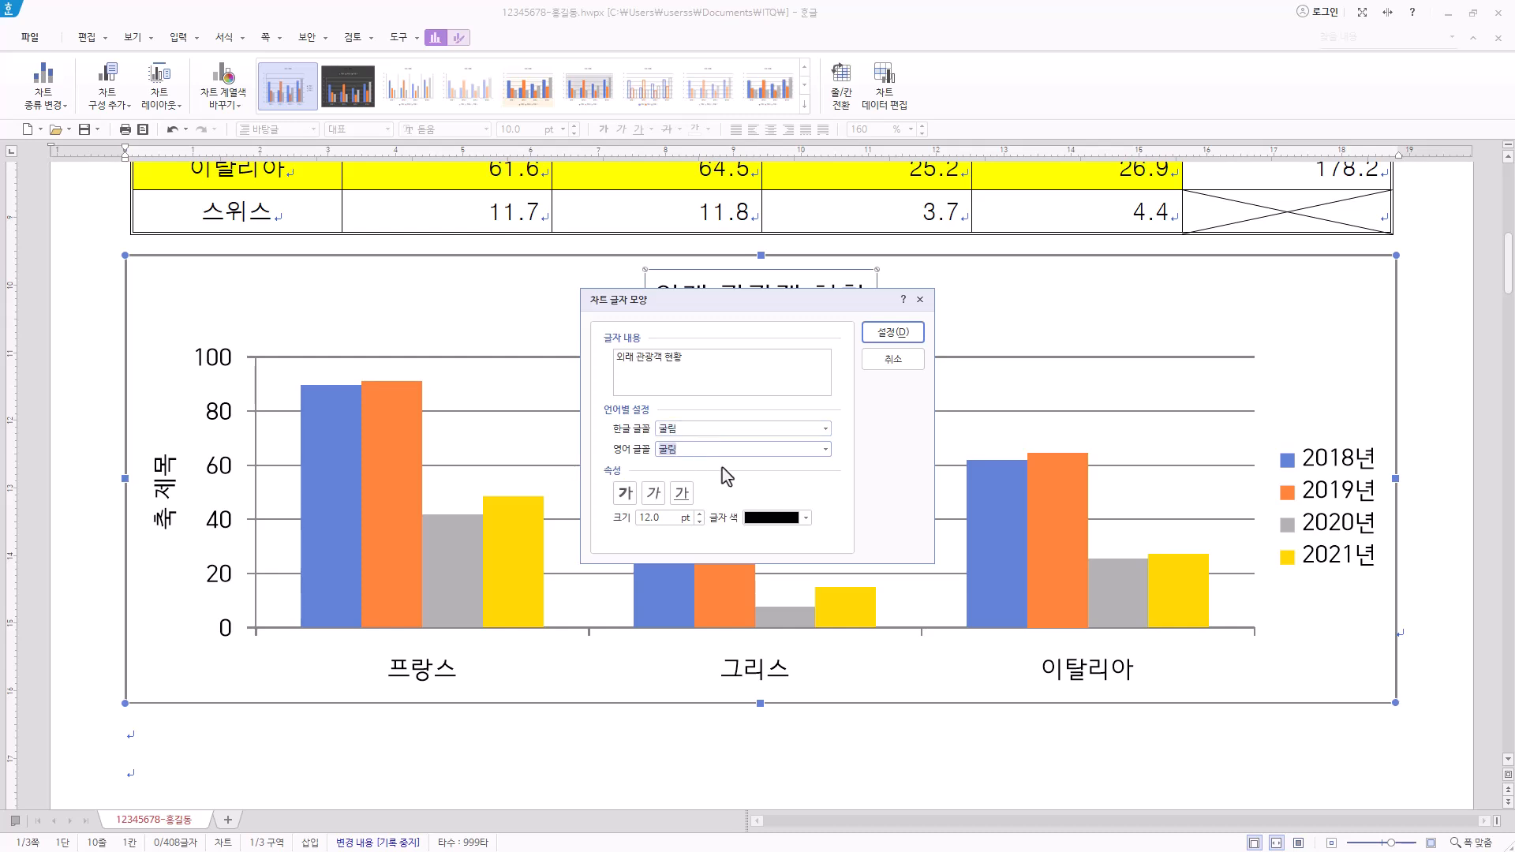
left_click(734, 447)
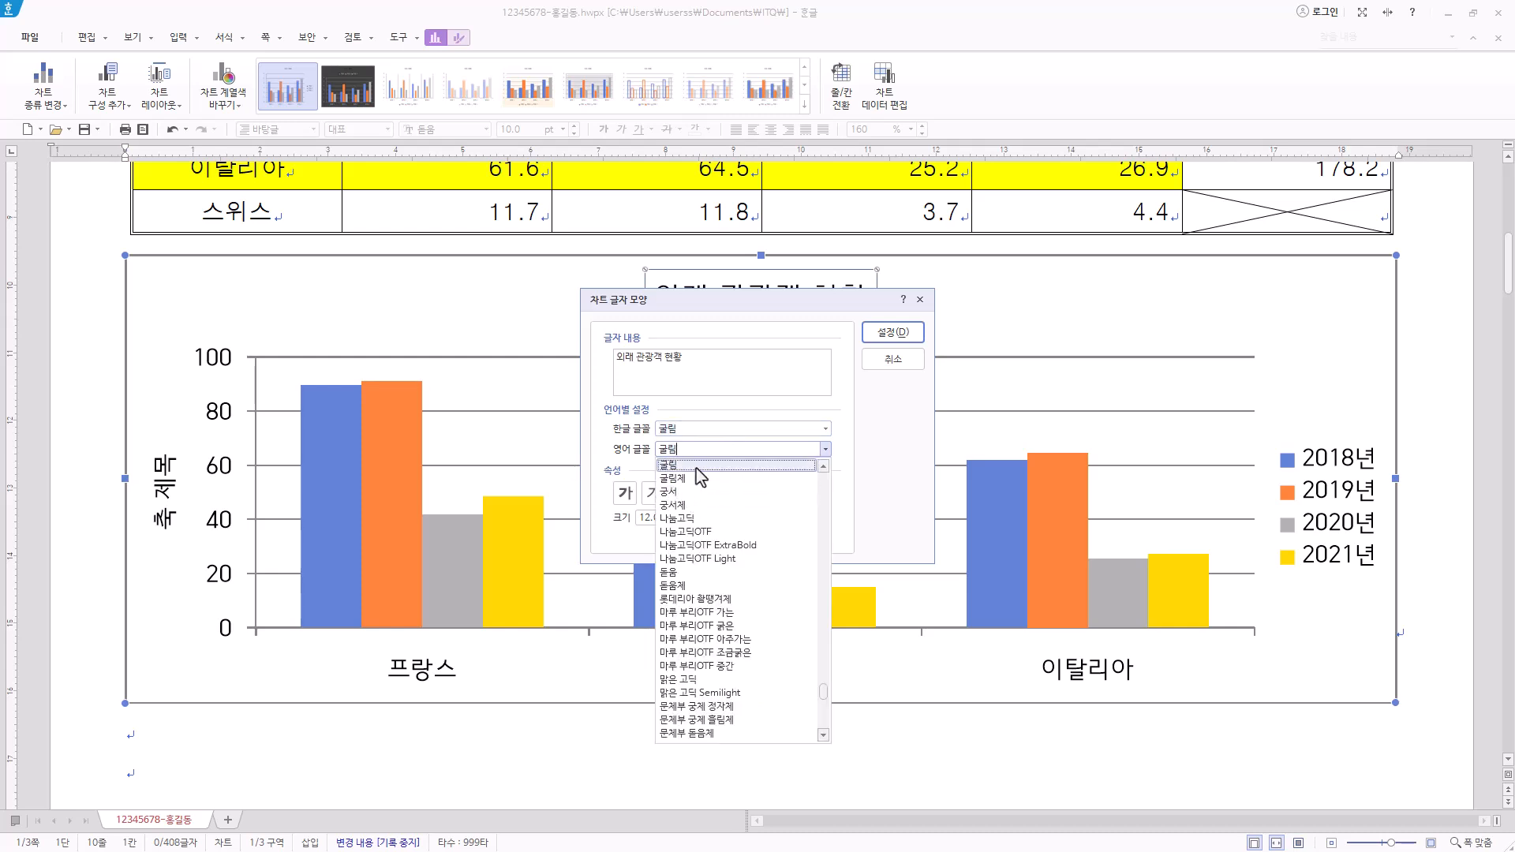
left_click(696, 467)
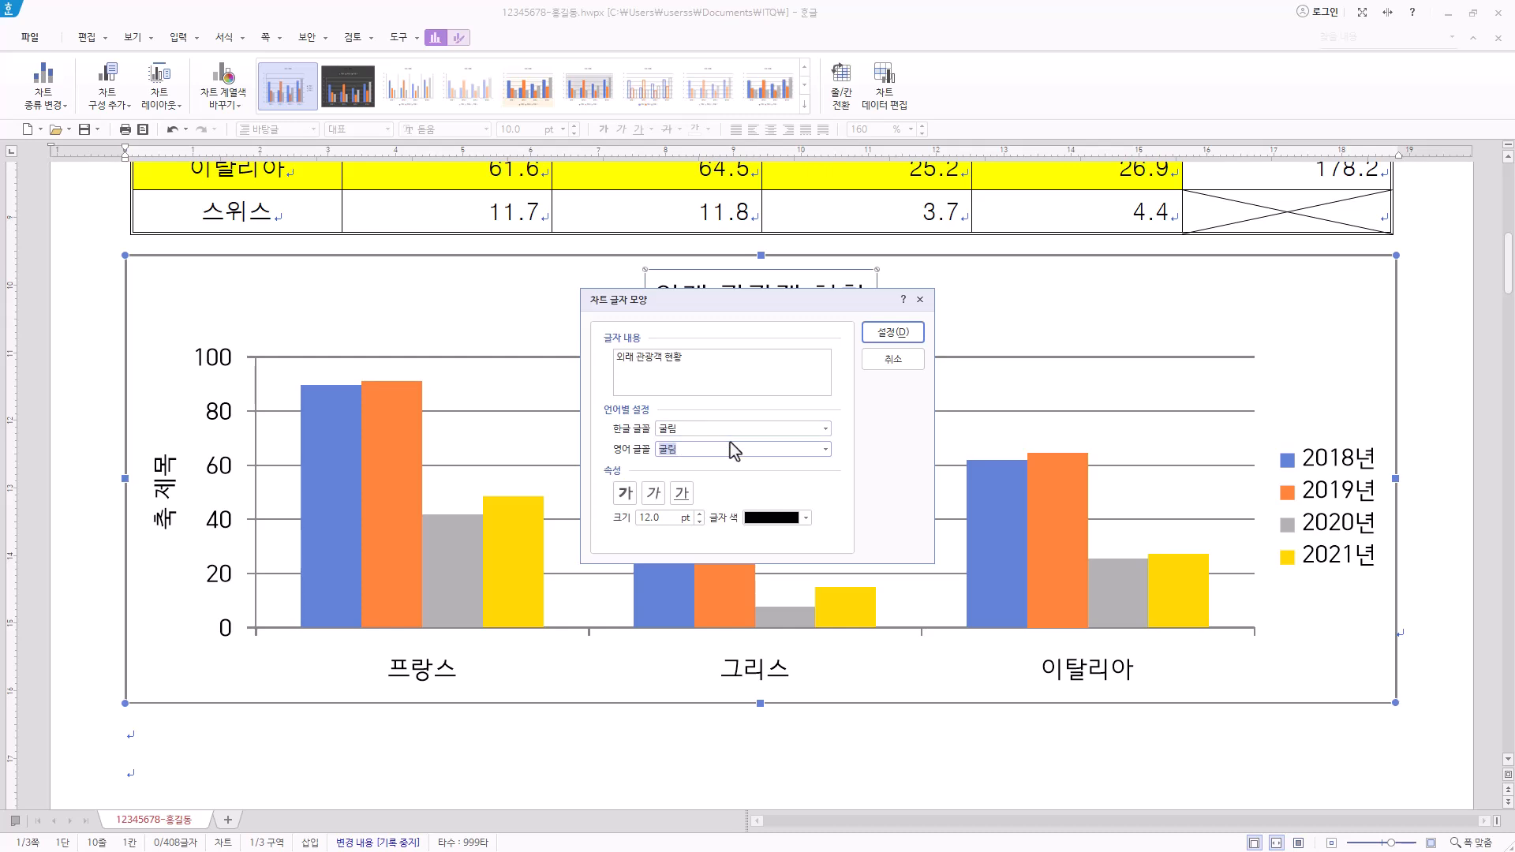
left_click(625, 496)
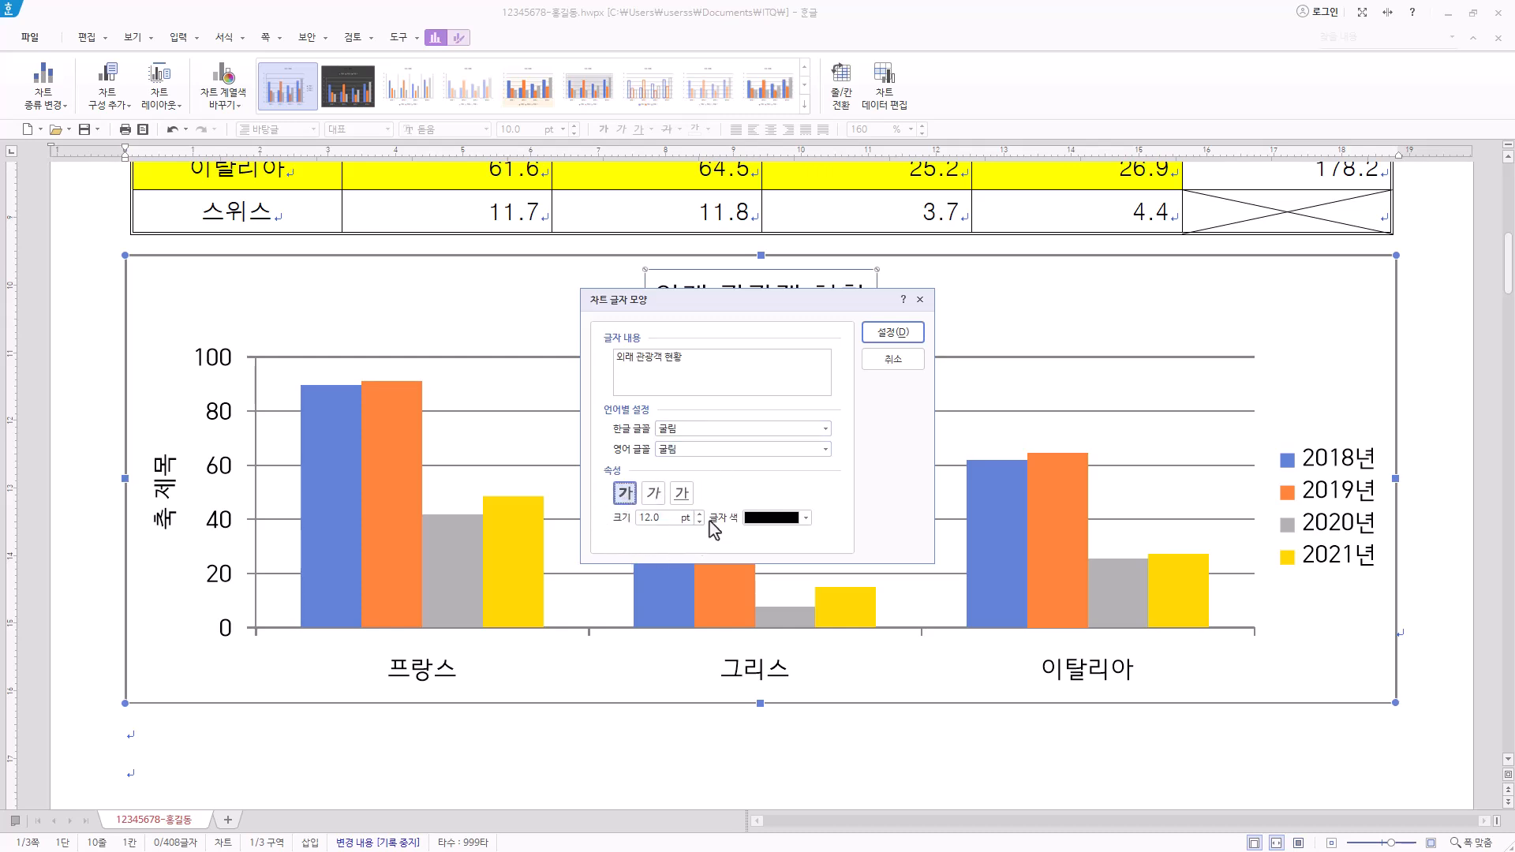
left_click(893, 334)
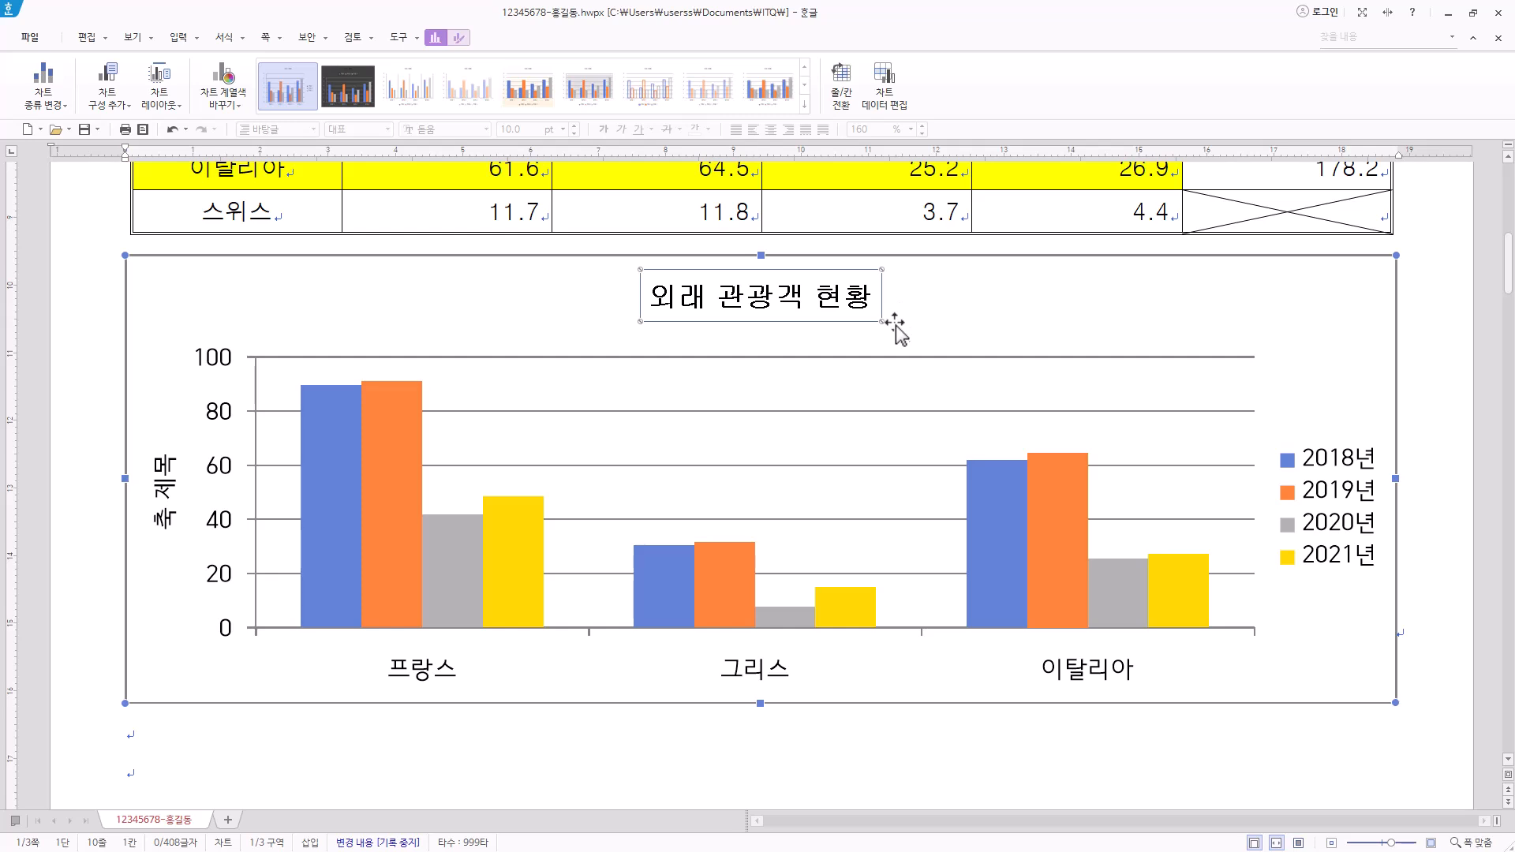
Step: Give the chart title box a white fill and a black outline
double_click(819, 296)
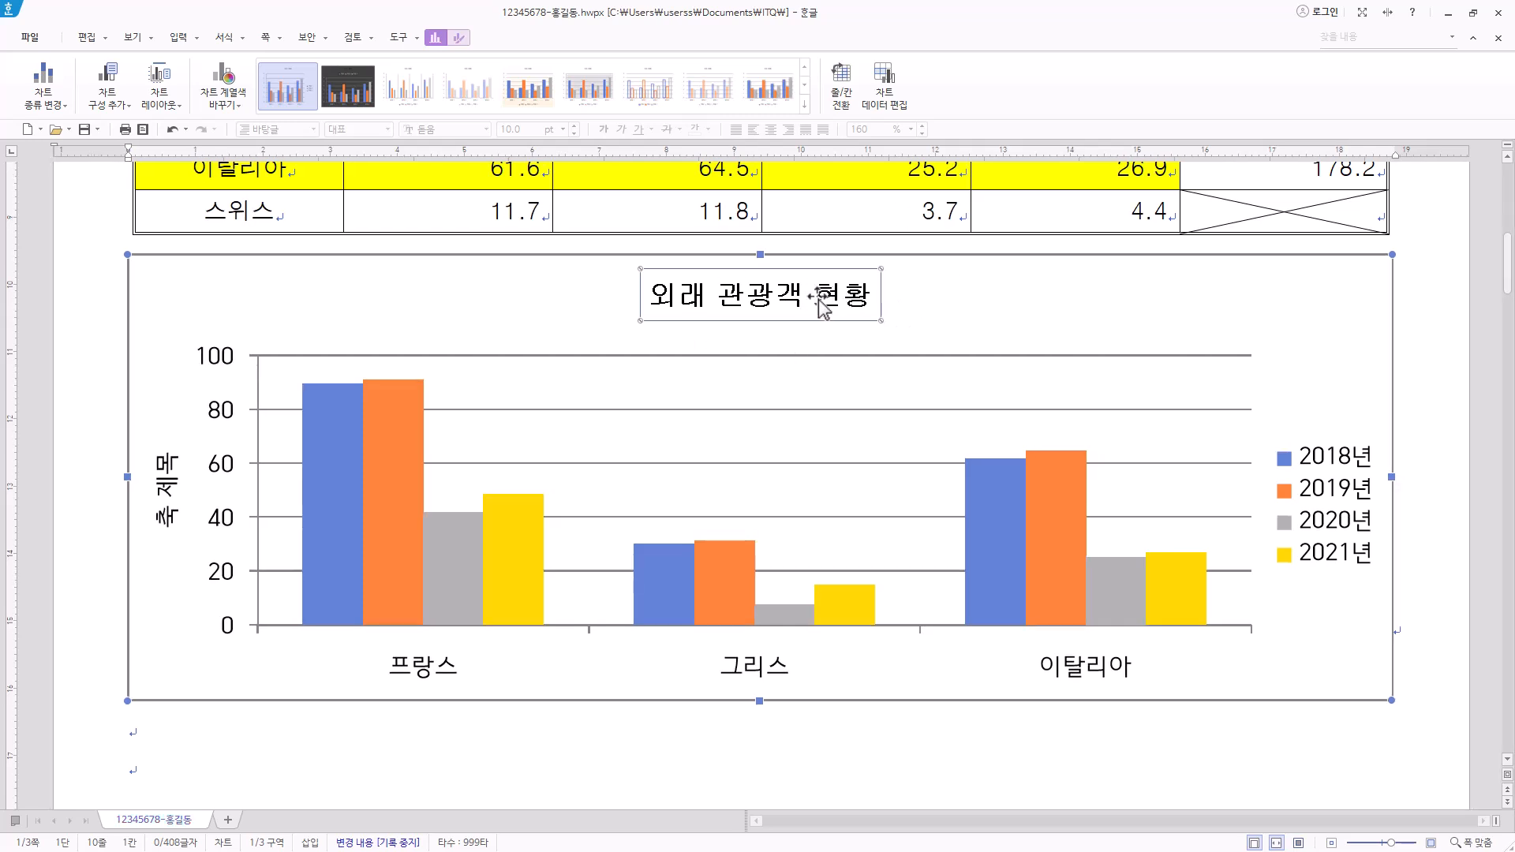
right_click(818, 298)
left_click(903, 380)
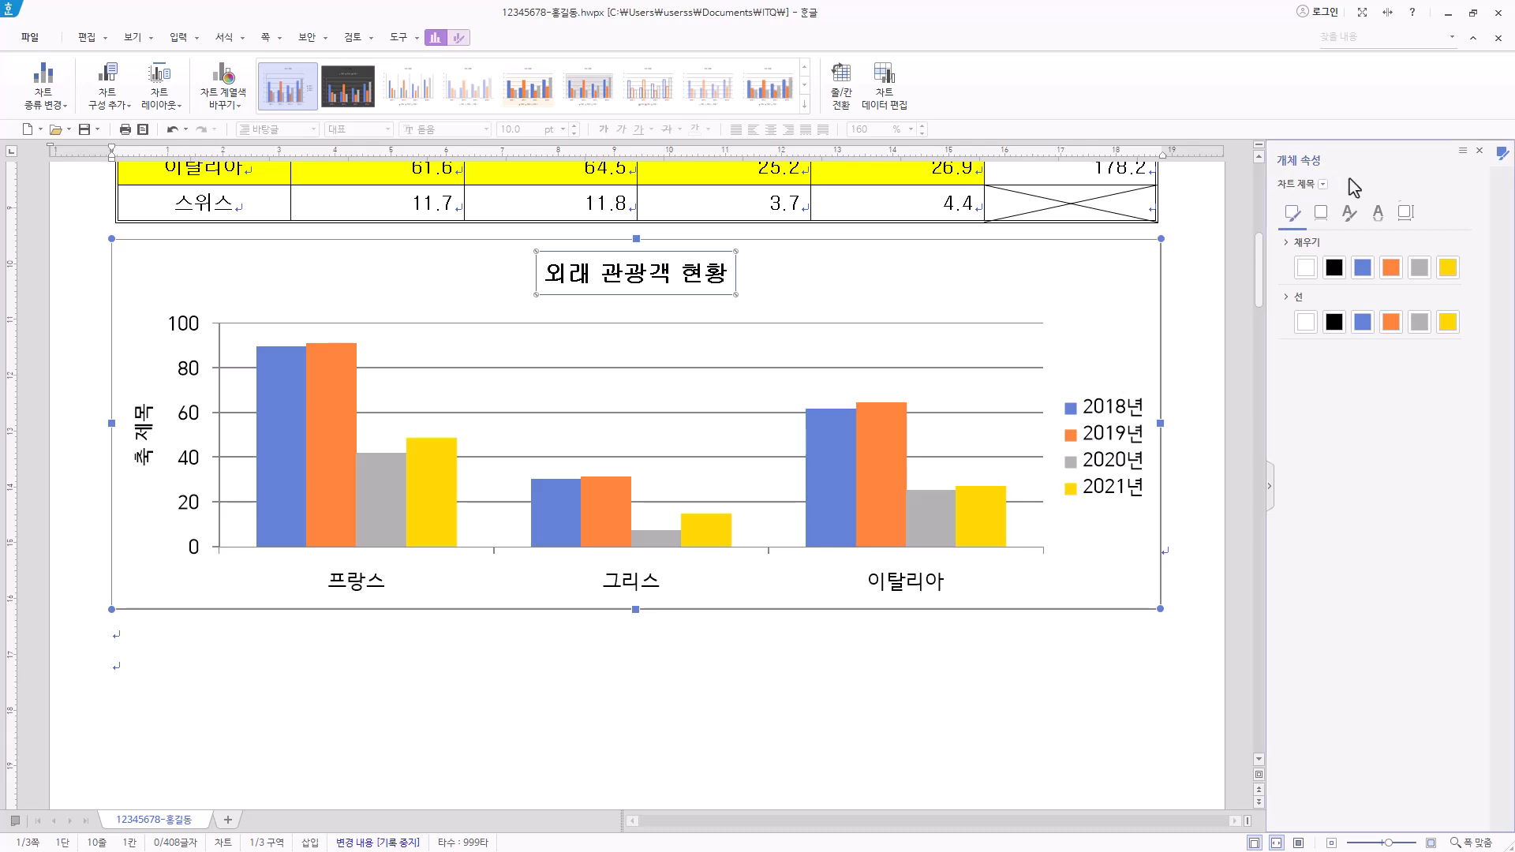
left_click(1323, 185)
left_click(1343, 179)
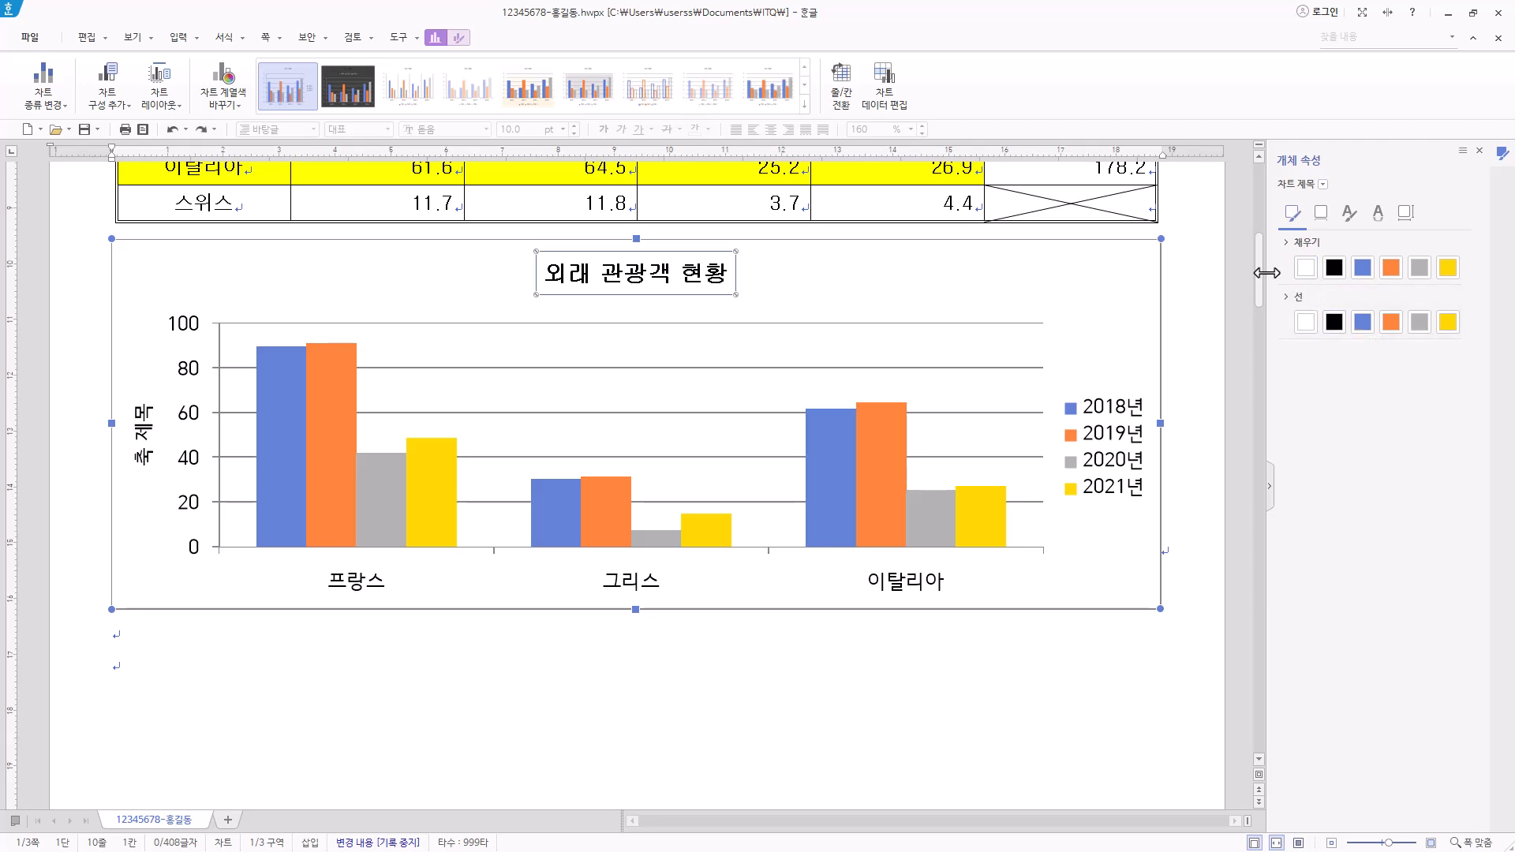
left_click(1304, 269)
left_click(1333, 322)
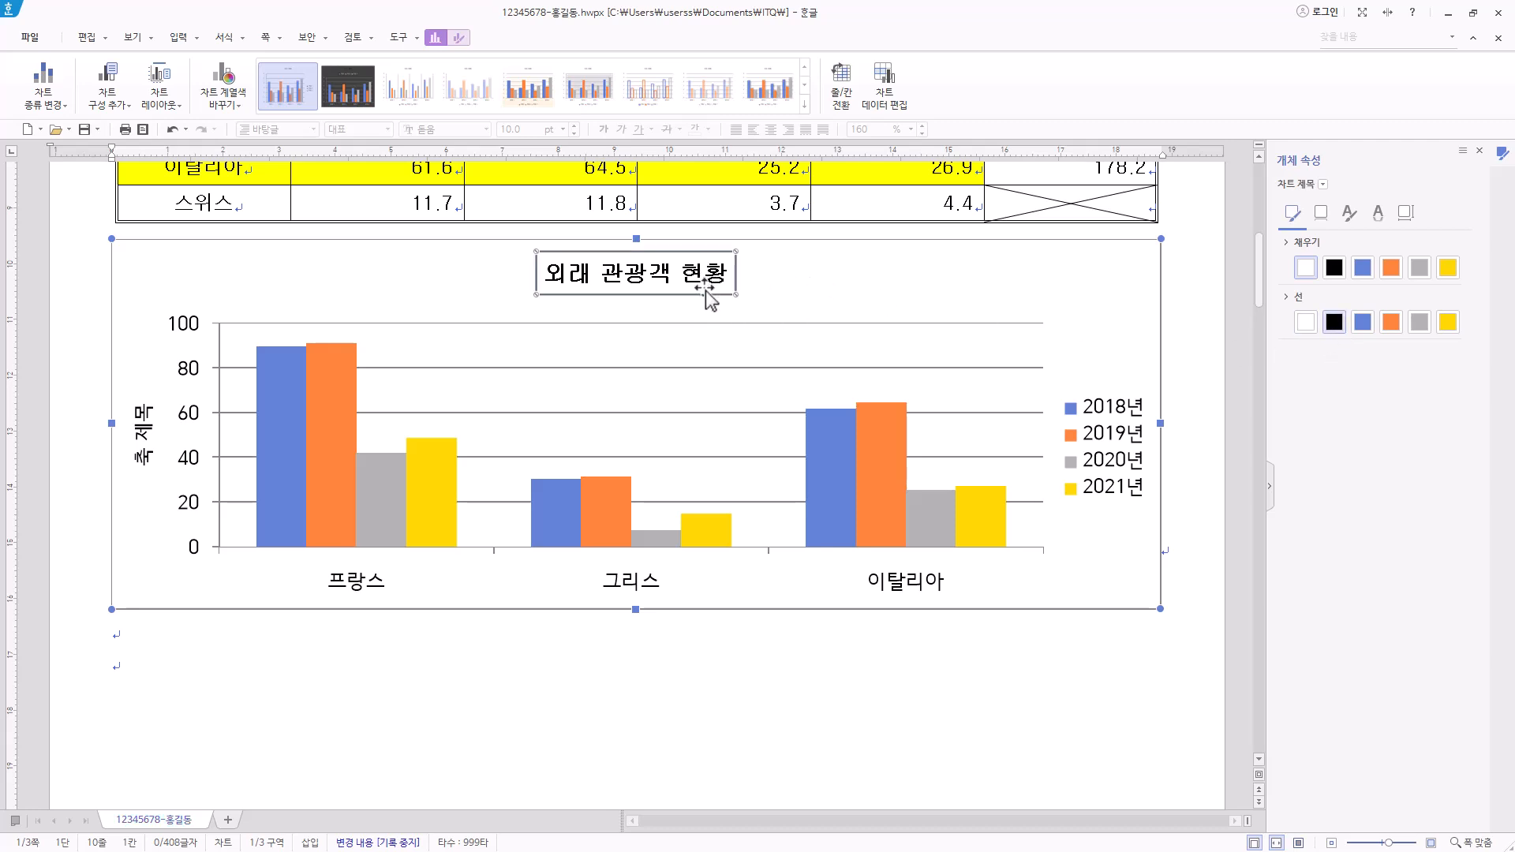
Step: Apply the first outer (바깥쪽) shadow preset, cast toward the lower right, to the chart title box
left_click(1321, 213)
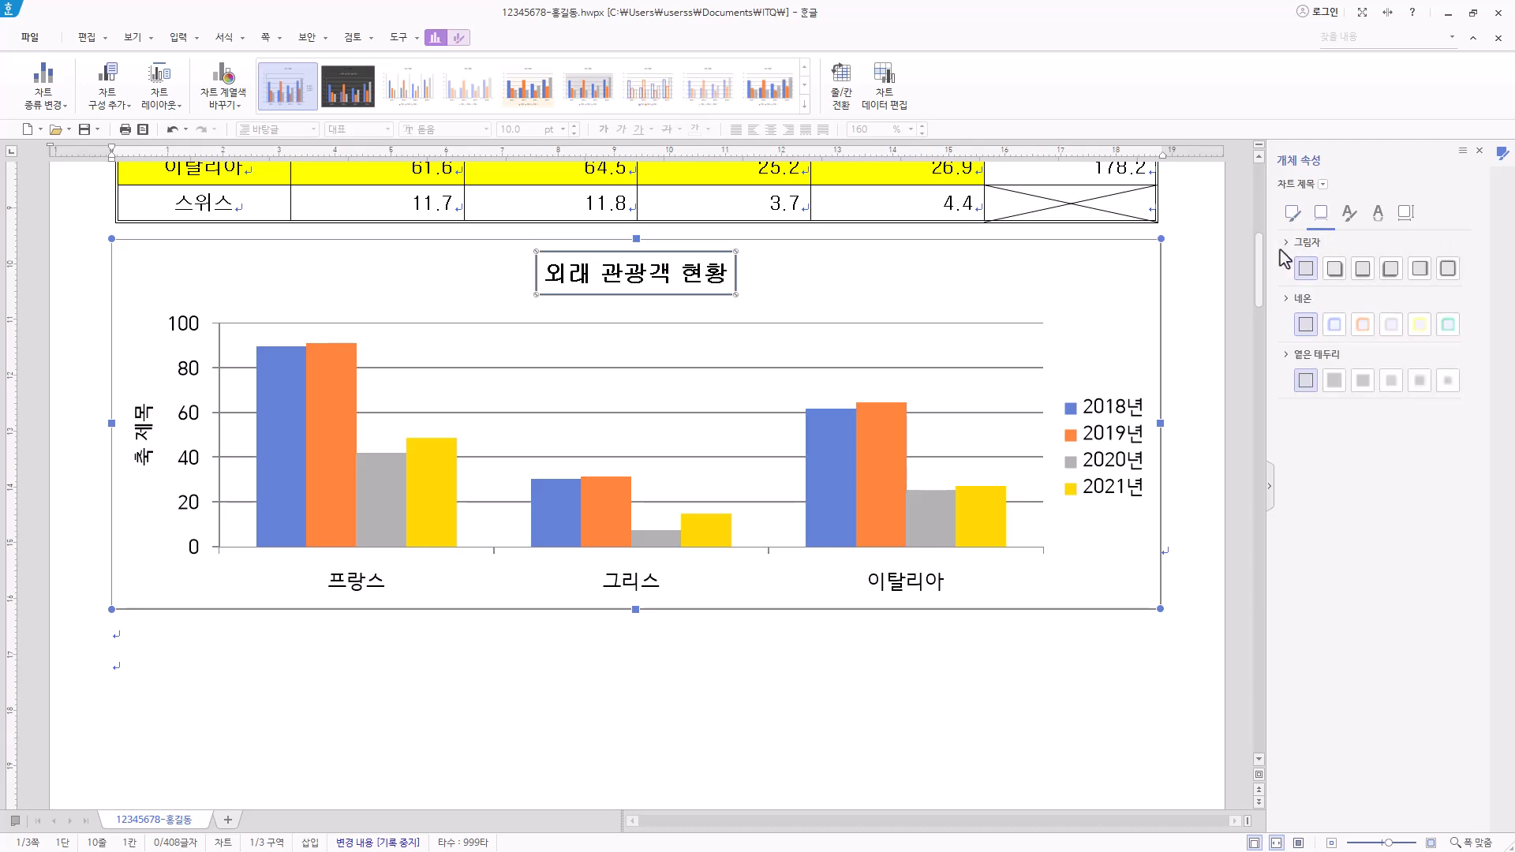
left_click(1333, 270)
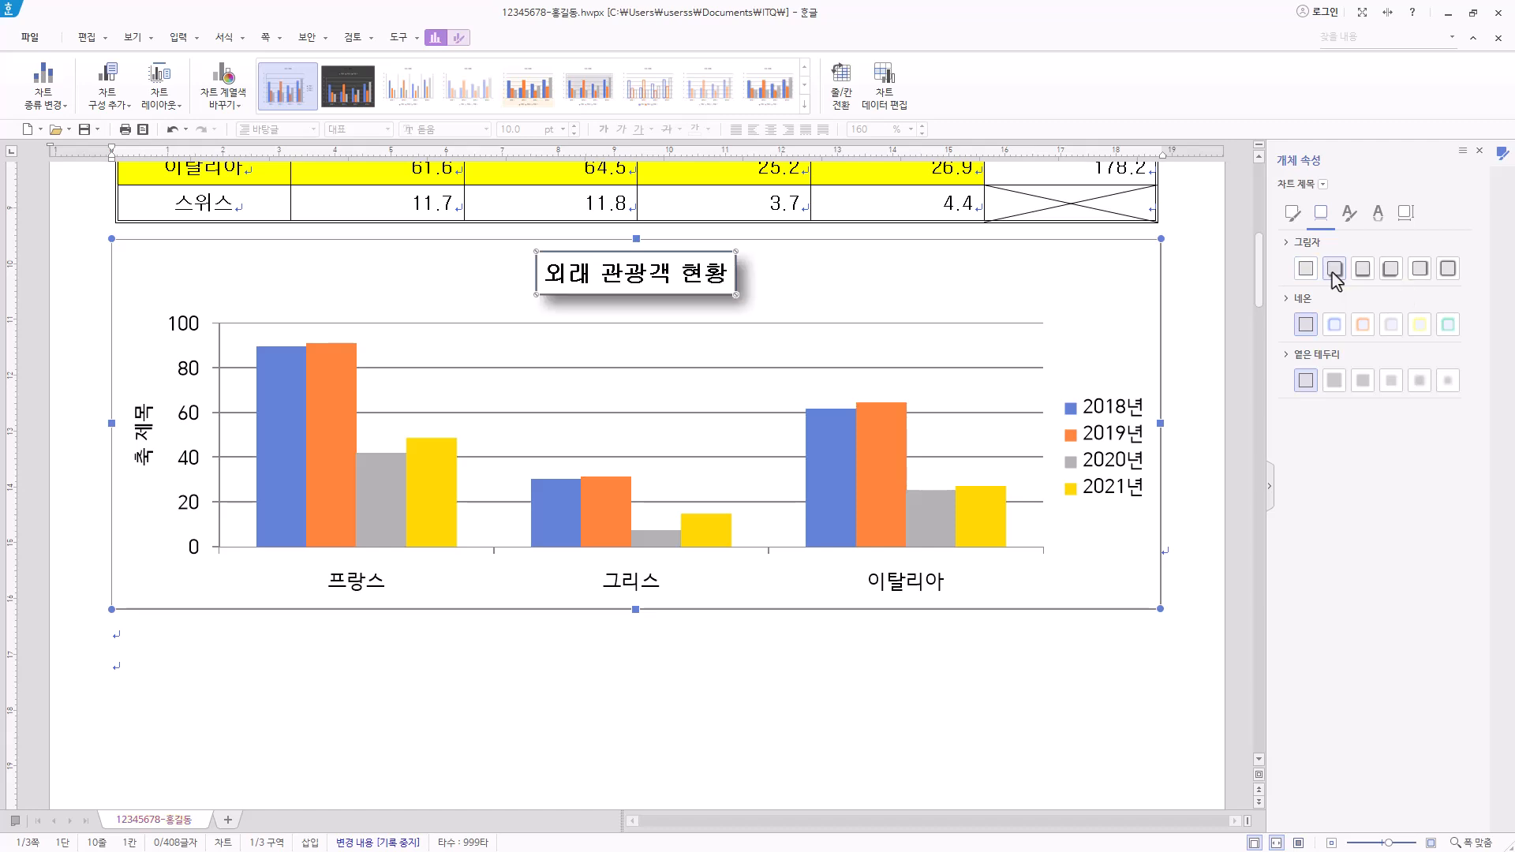
left_click(1288, 244)
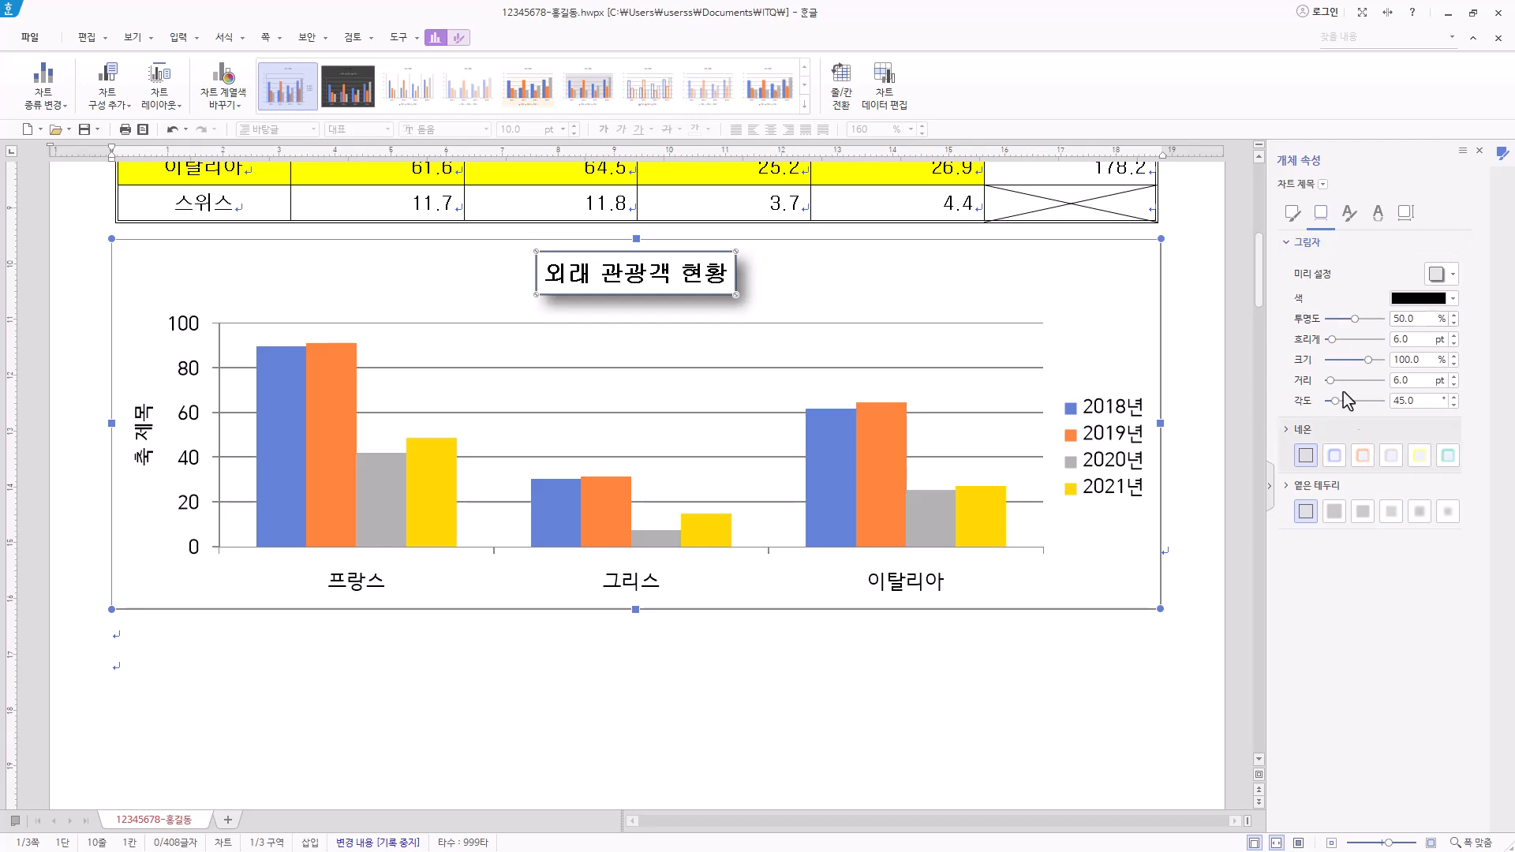
left_click(1290, 244)
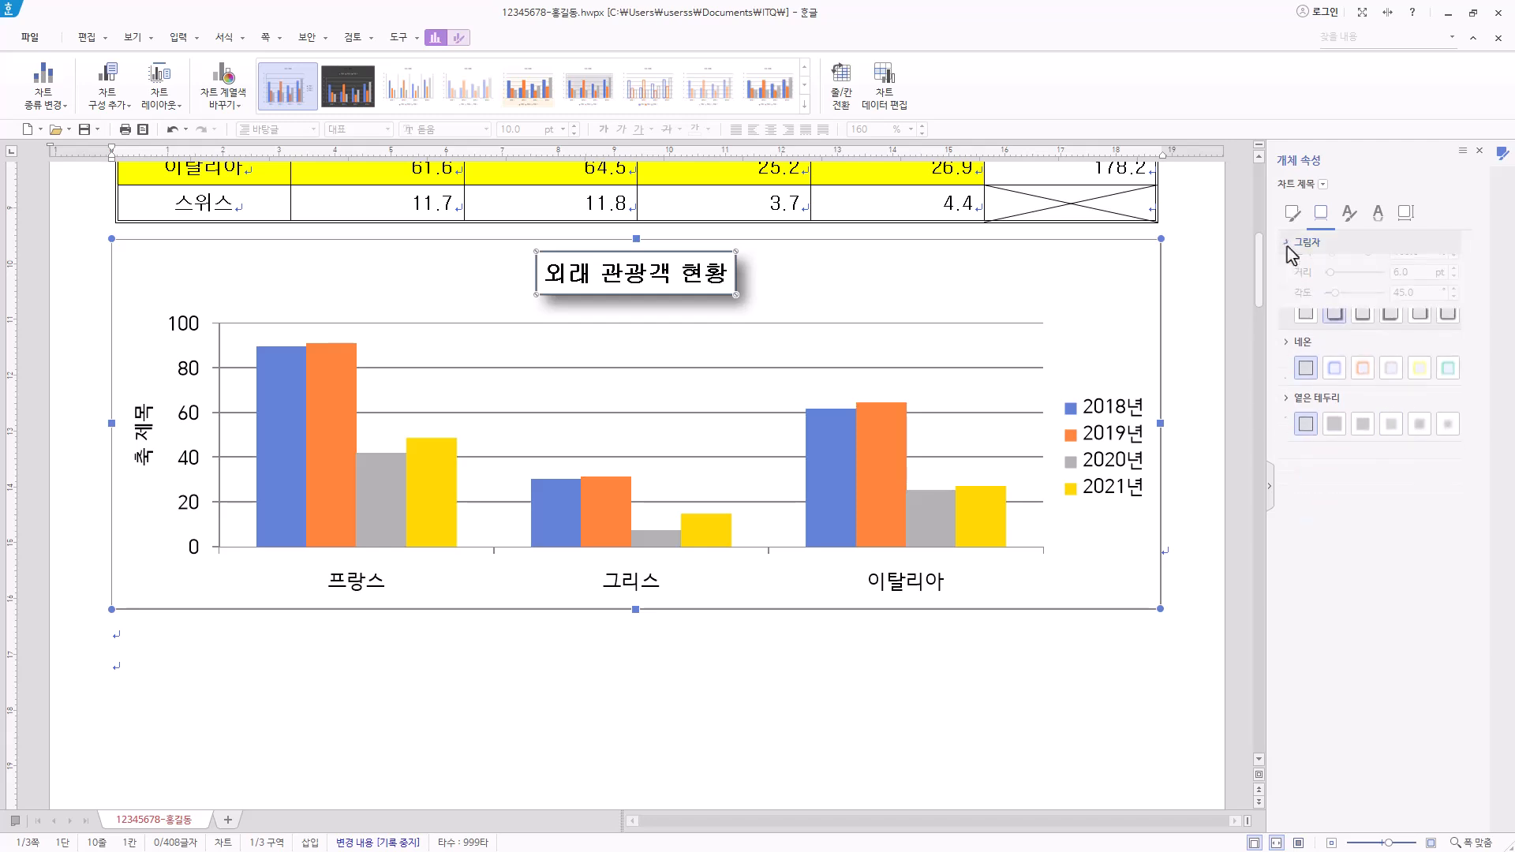
left_click(1291, 244)
left_click(1452, 274)
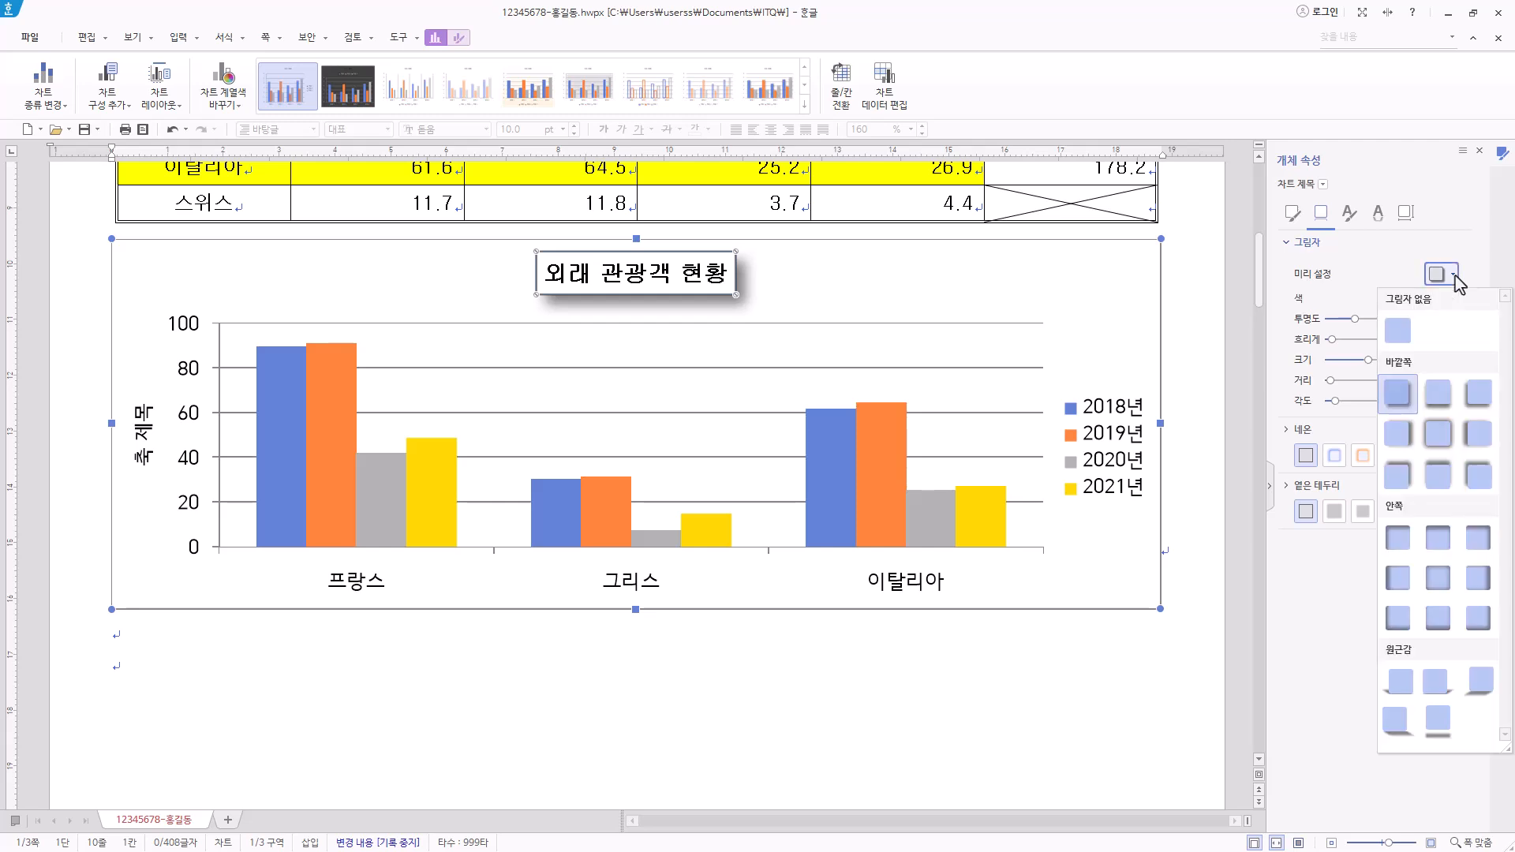
left_click(1399, 394)
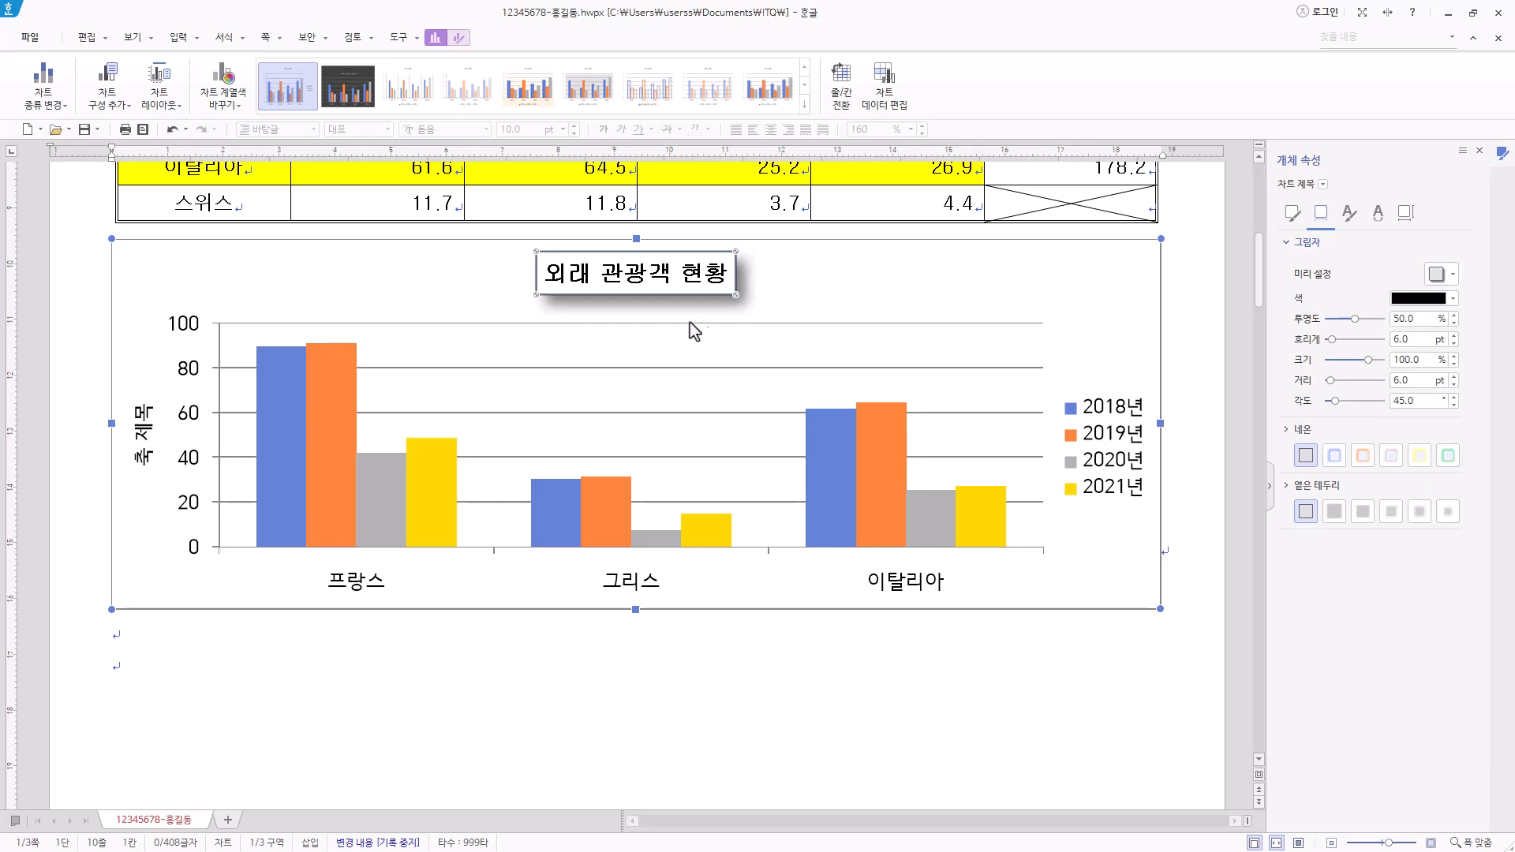
left_click(1285, 242)
left_click(753, 274)
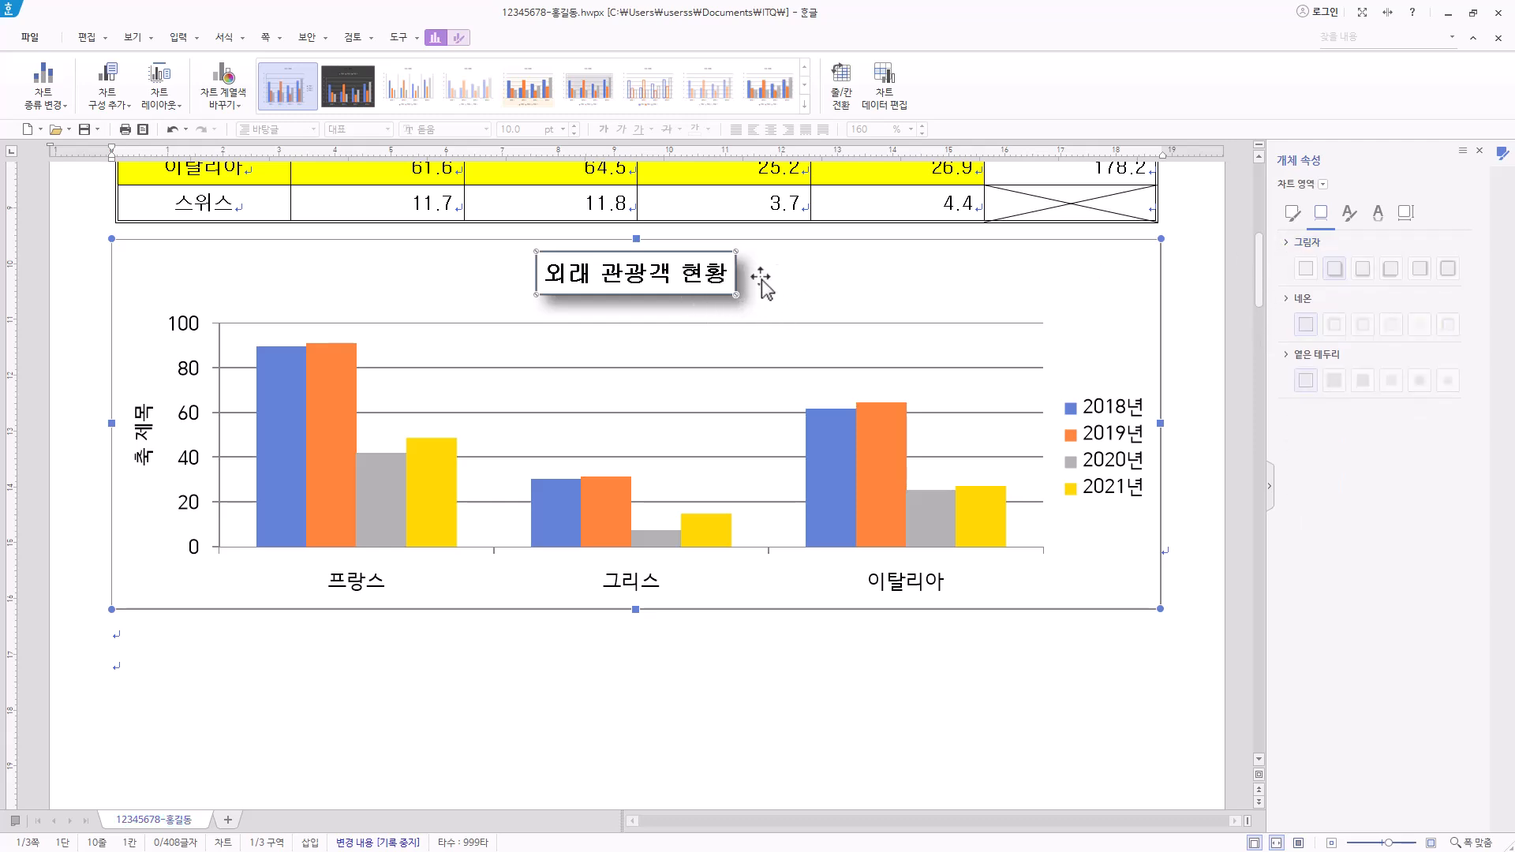
left_click(739, 280)
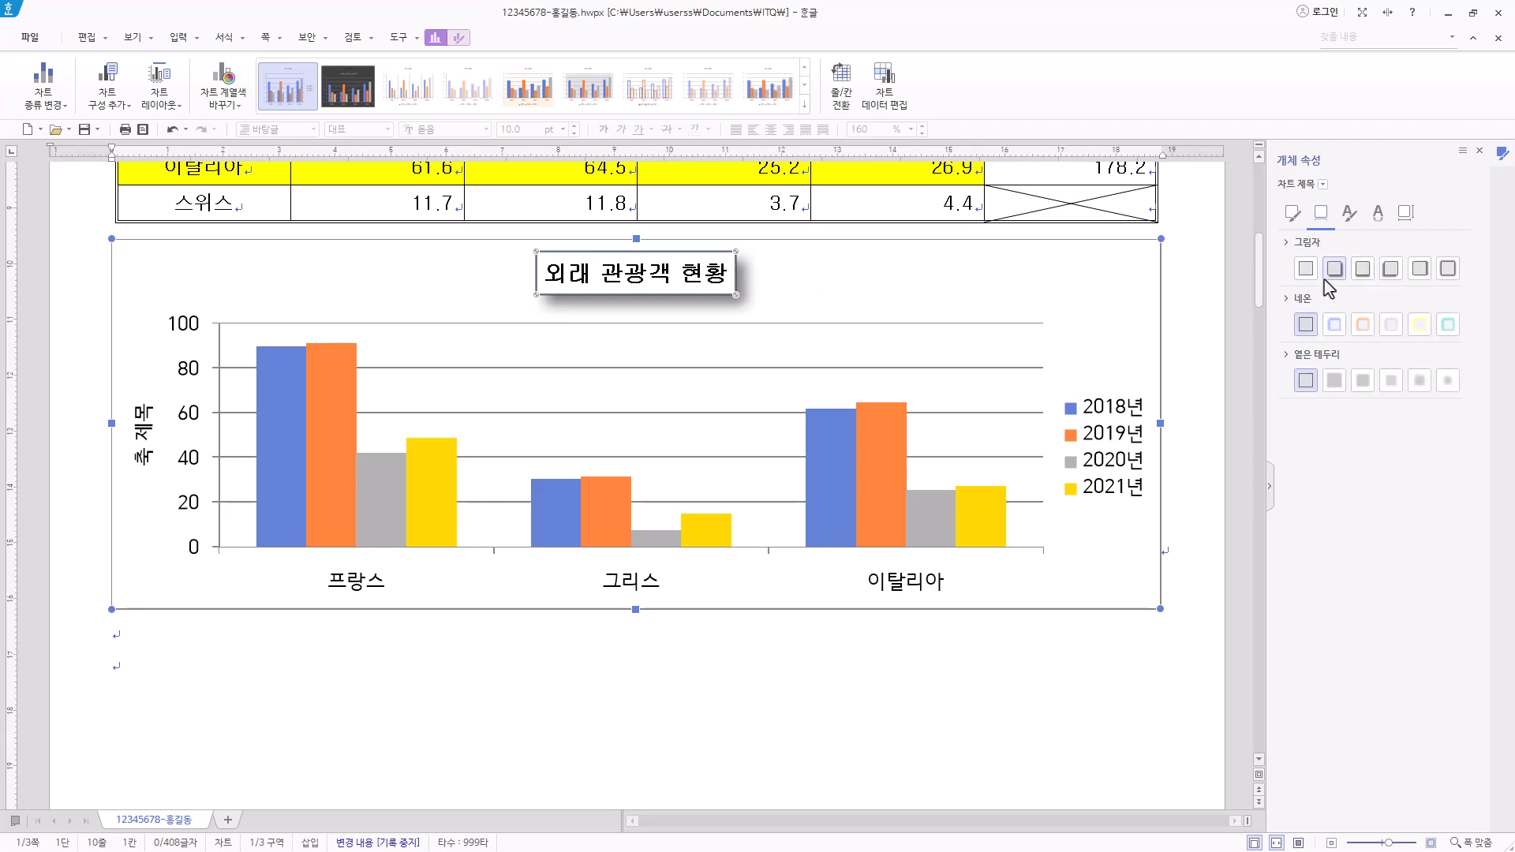
Step: Replace the vertical axis title's text with "(단위 : 천 명)"
left_click(145, 451)
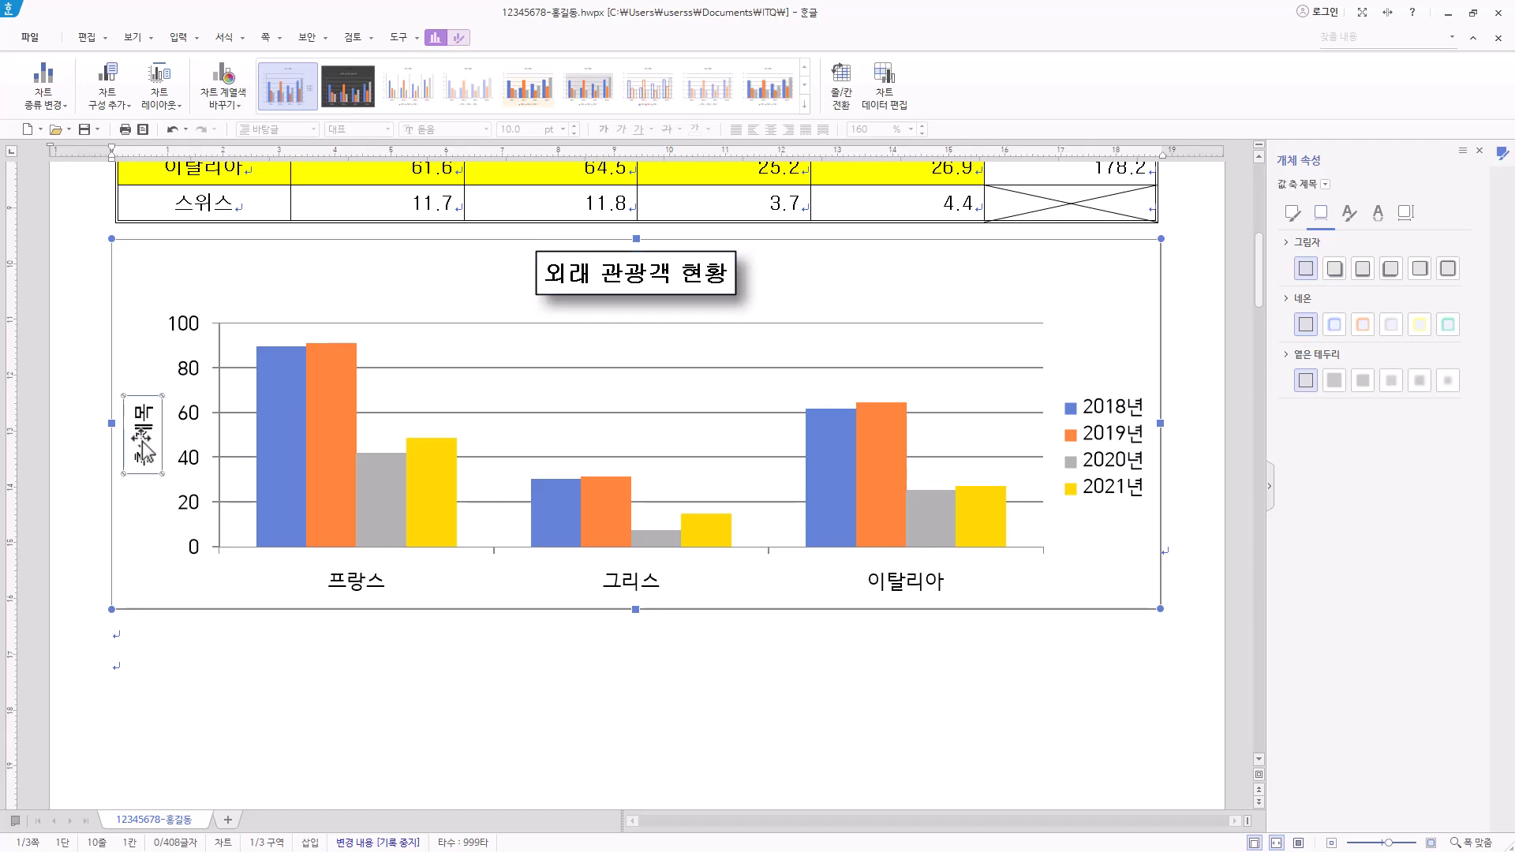
right_click(143, 443)
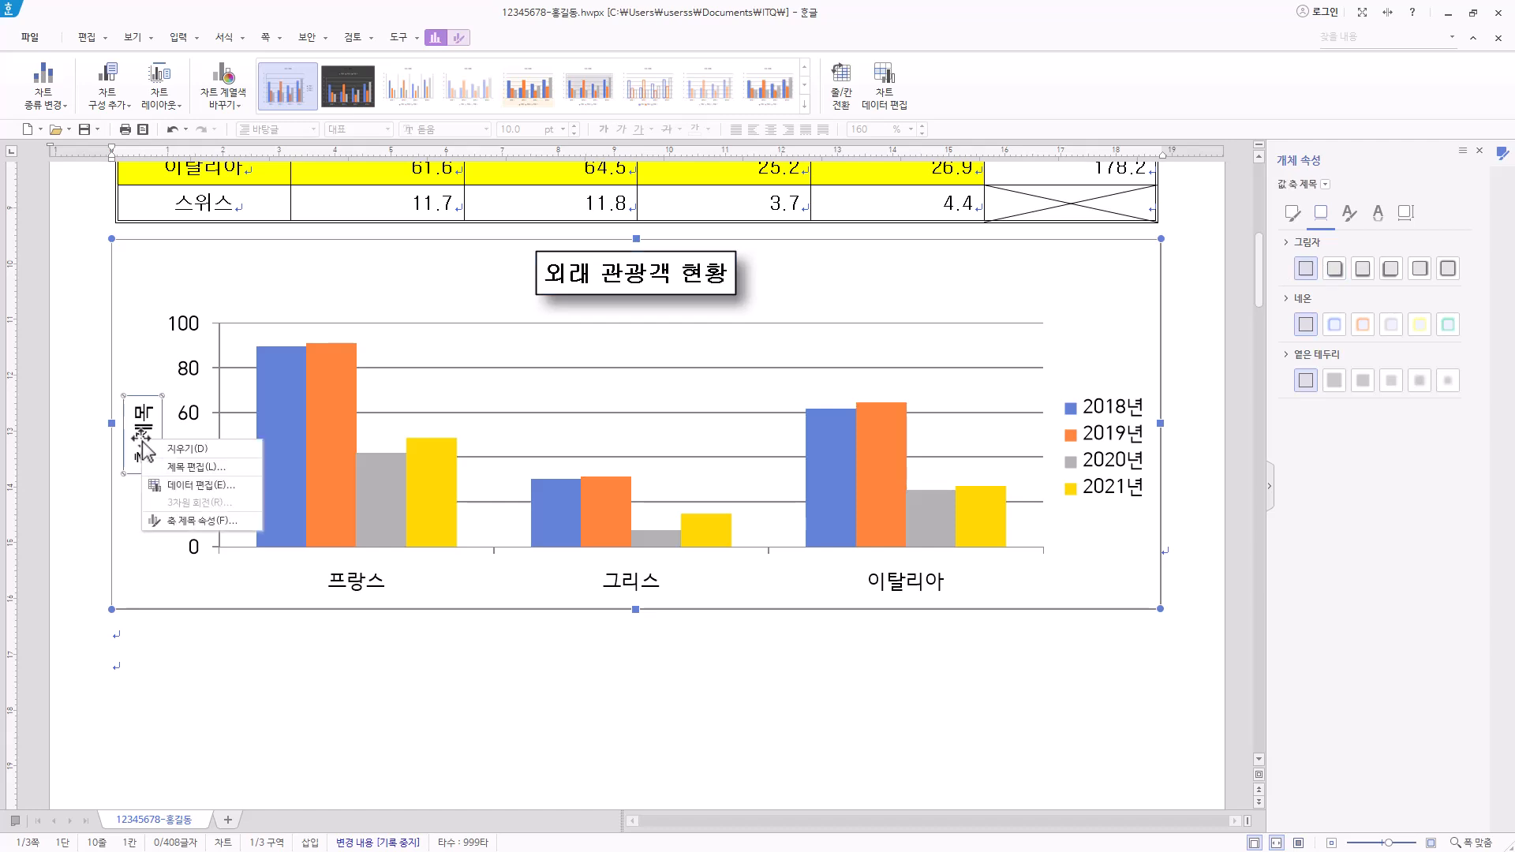
left_click(197, 466)
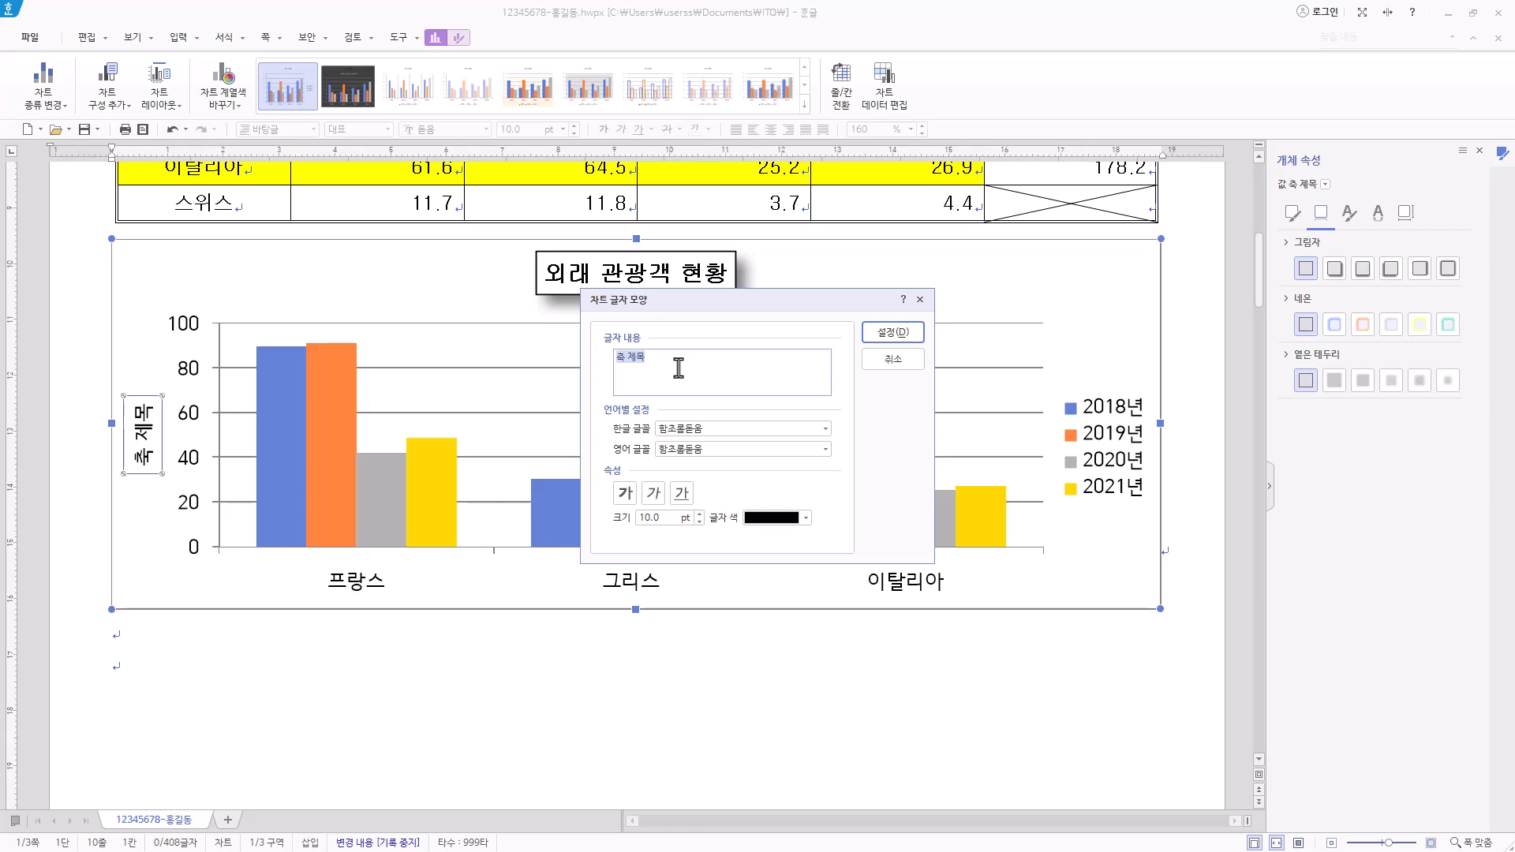
type("(단위 : 천 명)")
Step: Set the vertical axis title's Korean and English fonts to 굴림 and apply the character settings
left_click(694, 430)
type("굴림")
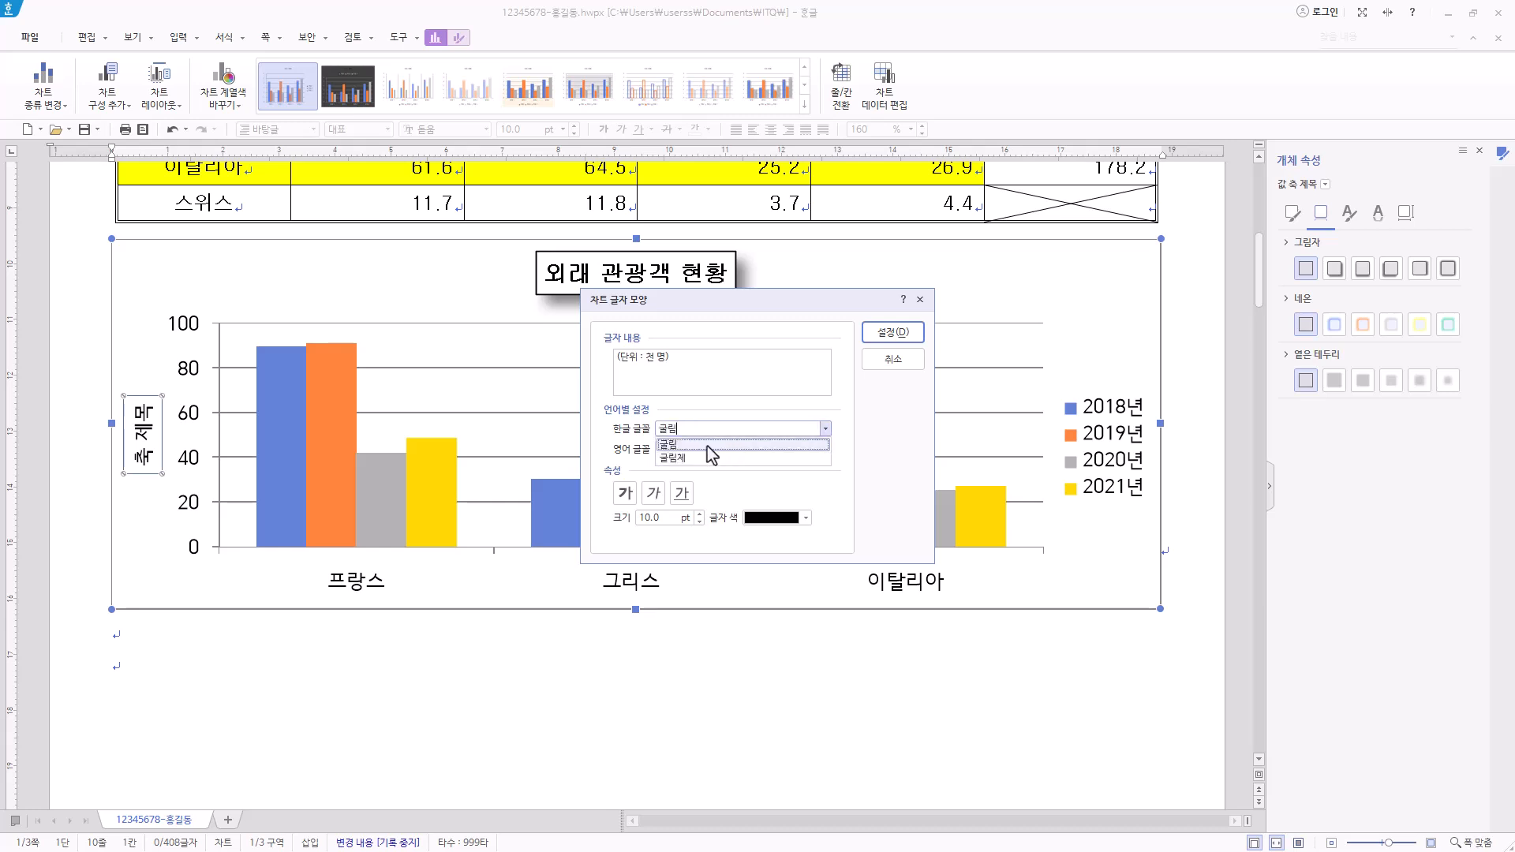
key("Tab")
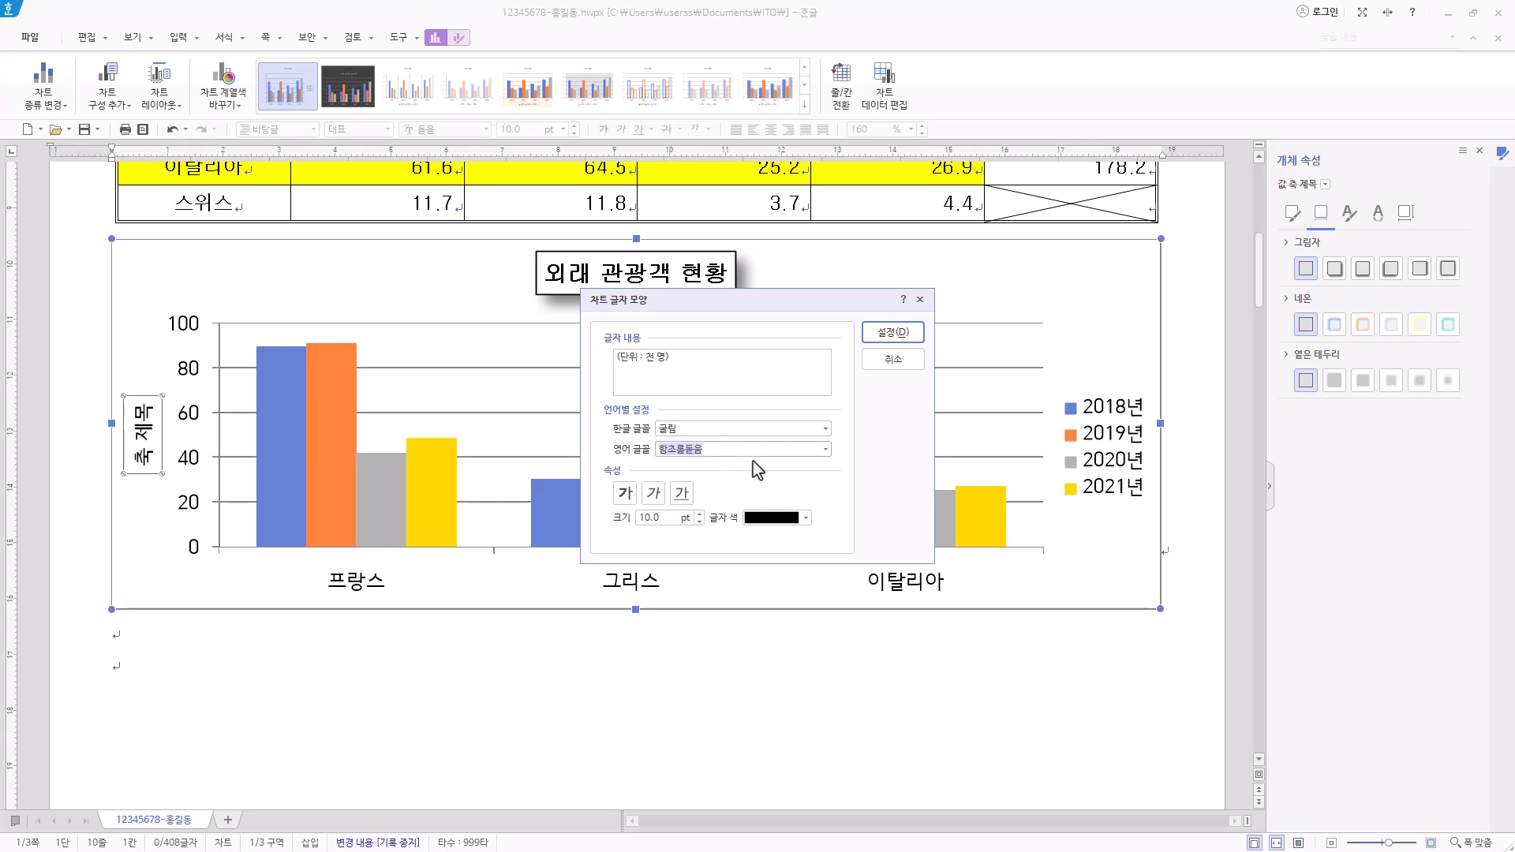
type("굴림")
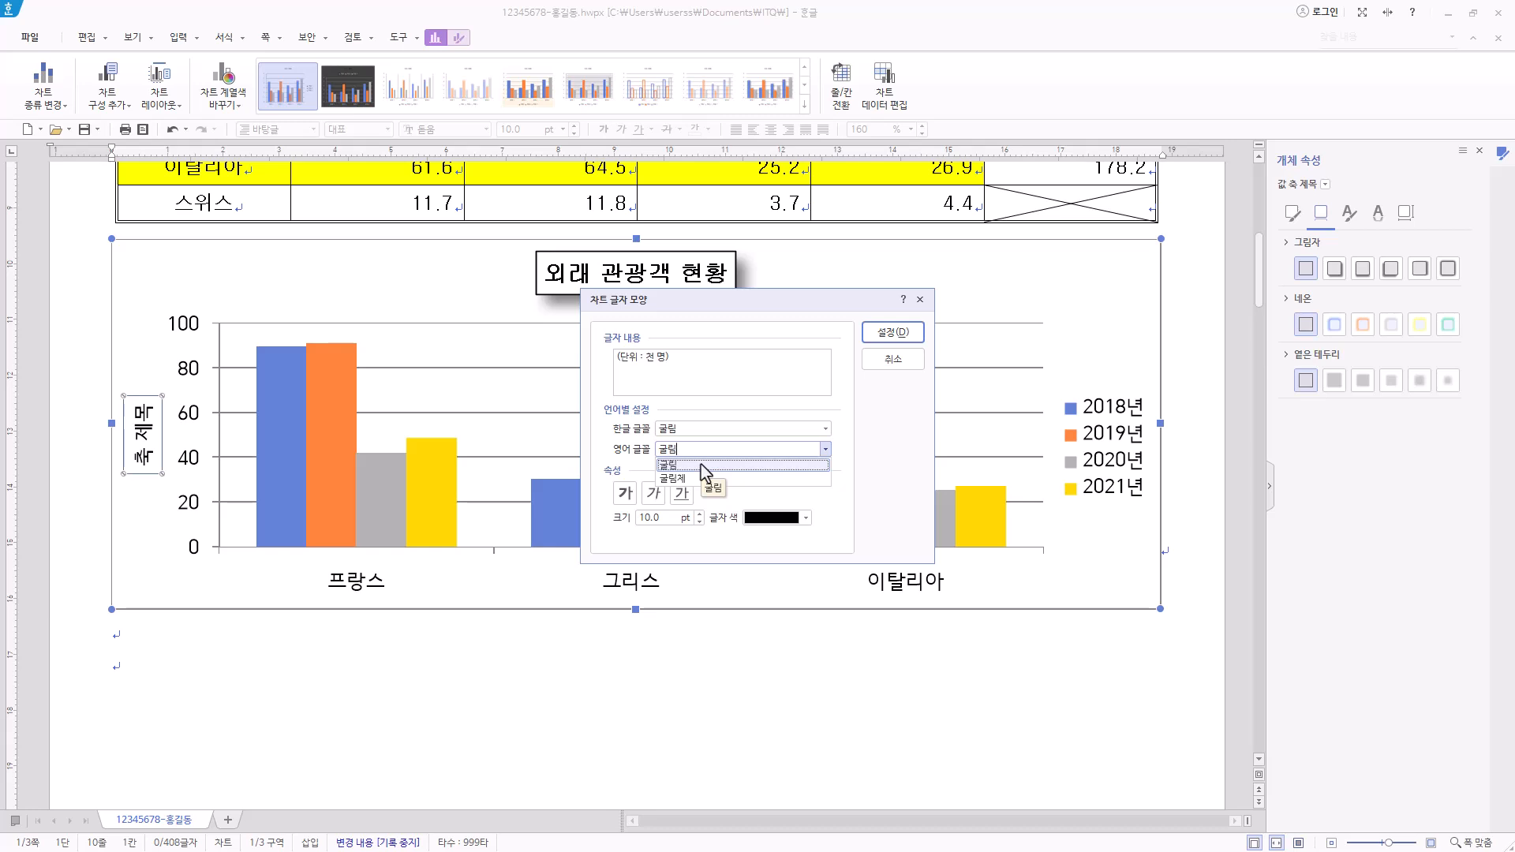
left_click(702, 466)
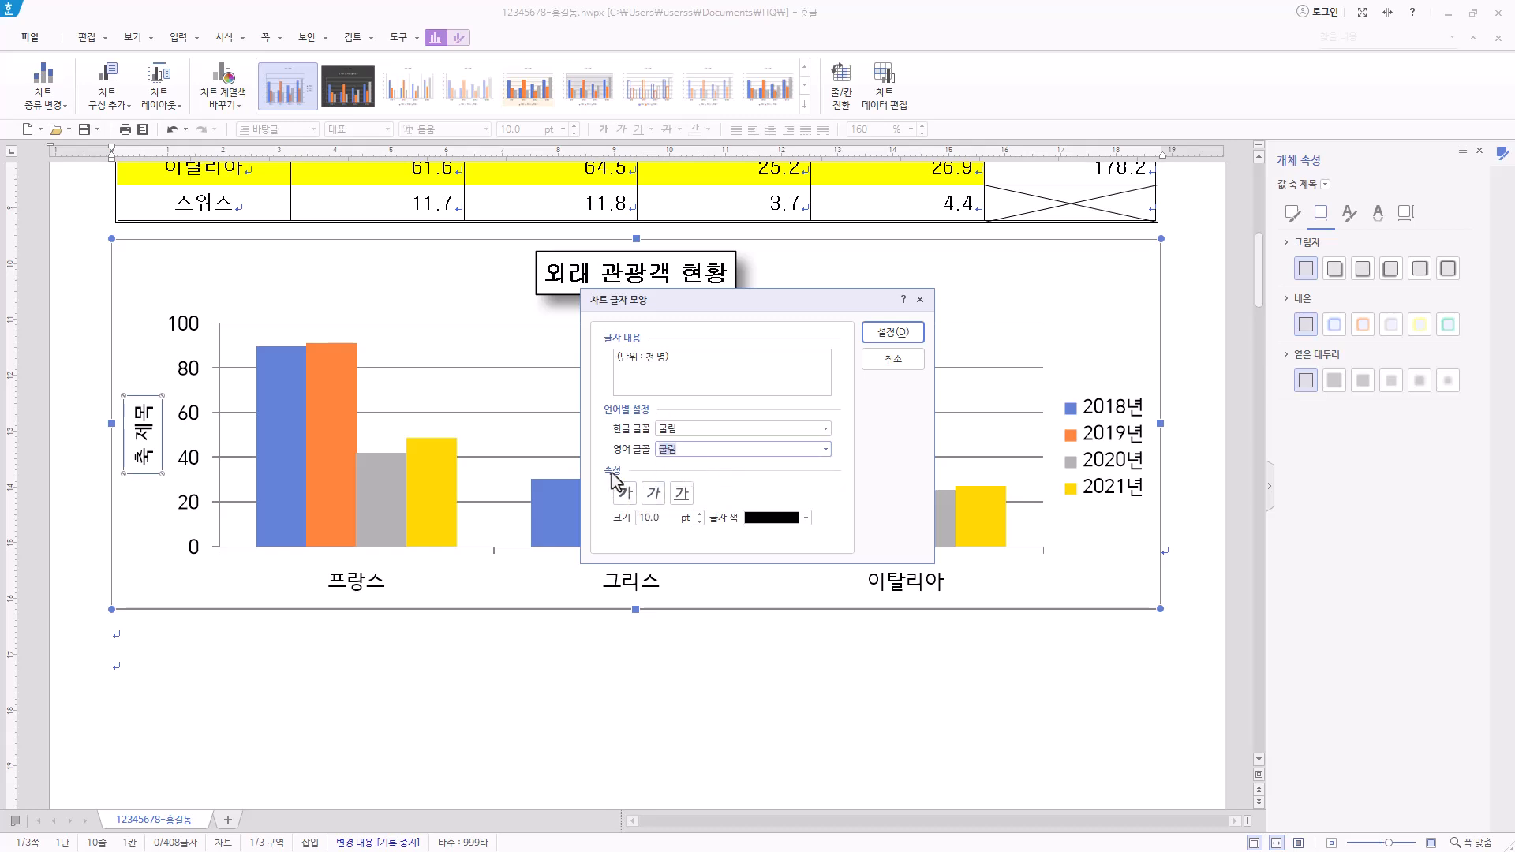
left_click(624, 494)
left_click(892, 333)
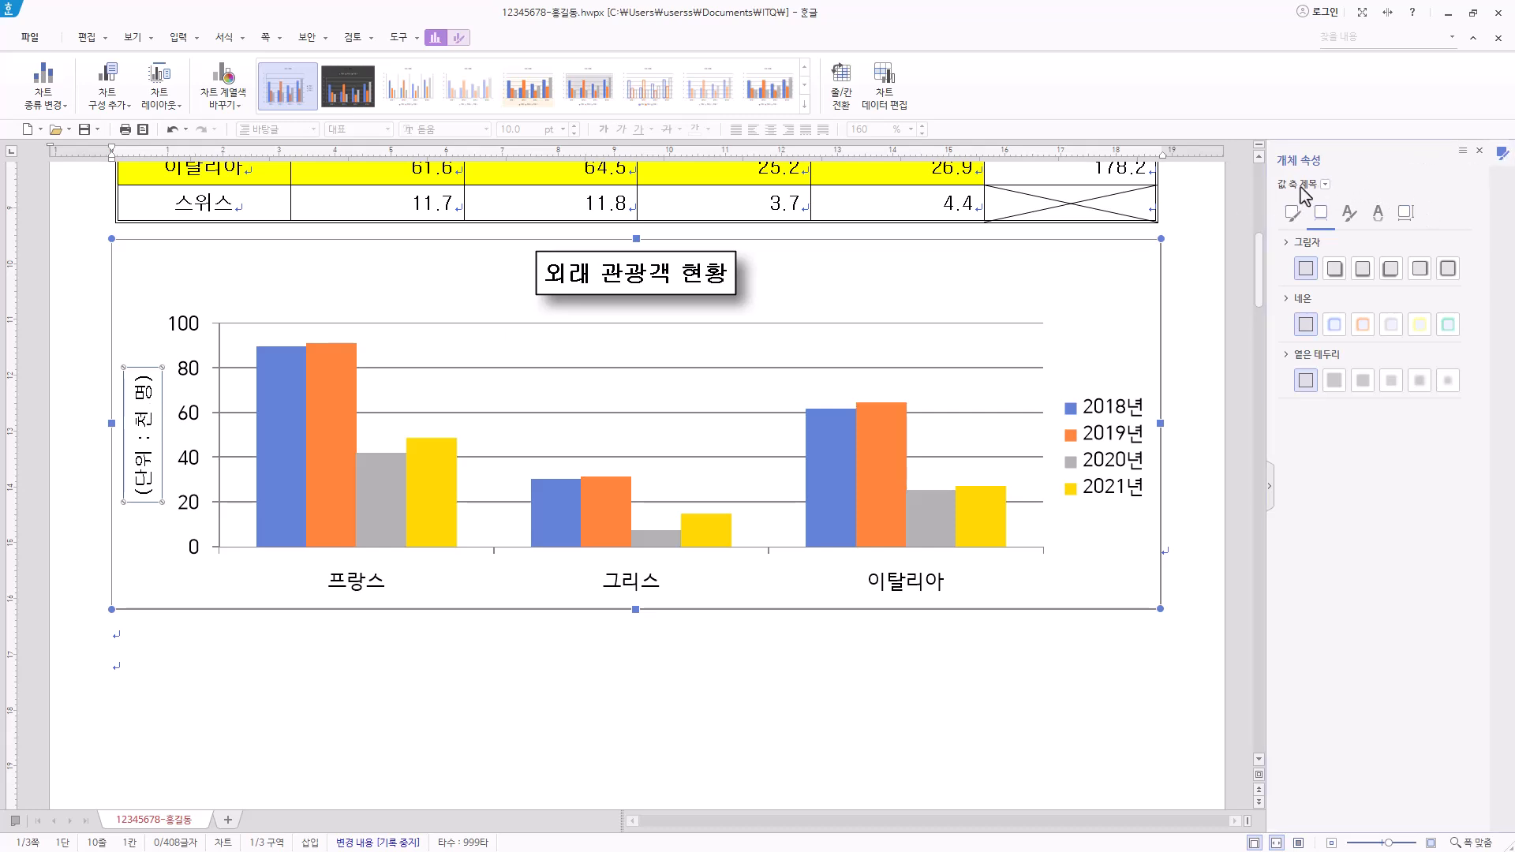
Step: Change the vertical axis title's text direction to horizontal (가로)
left_click(1404, 214)
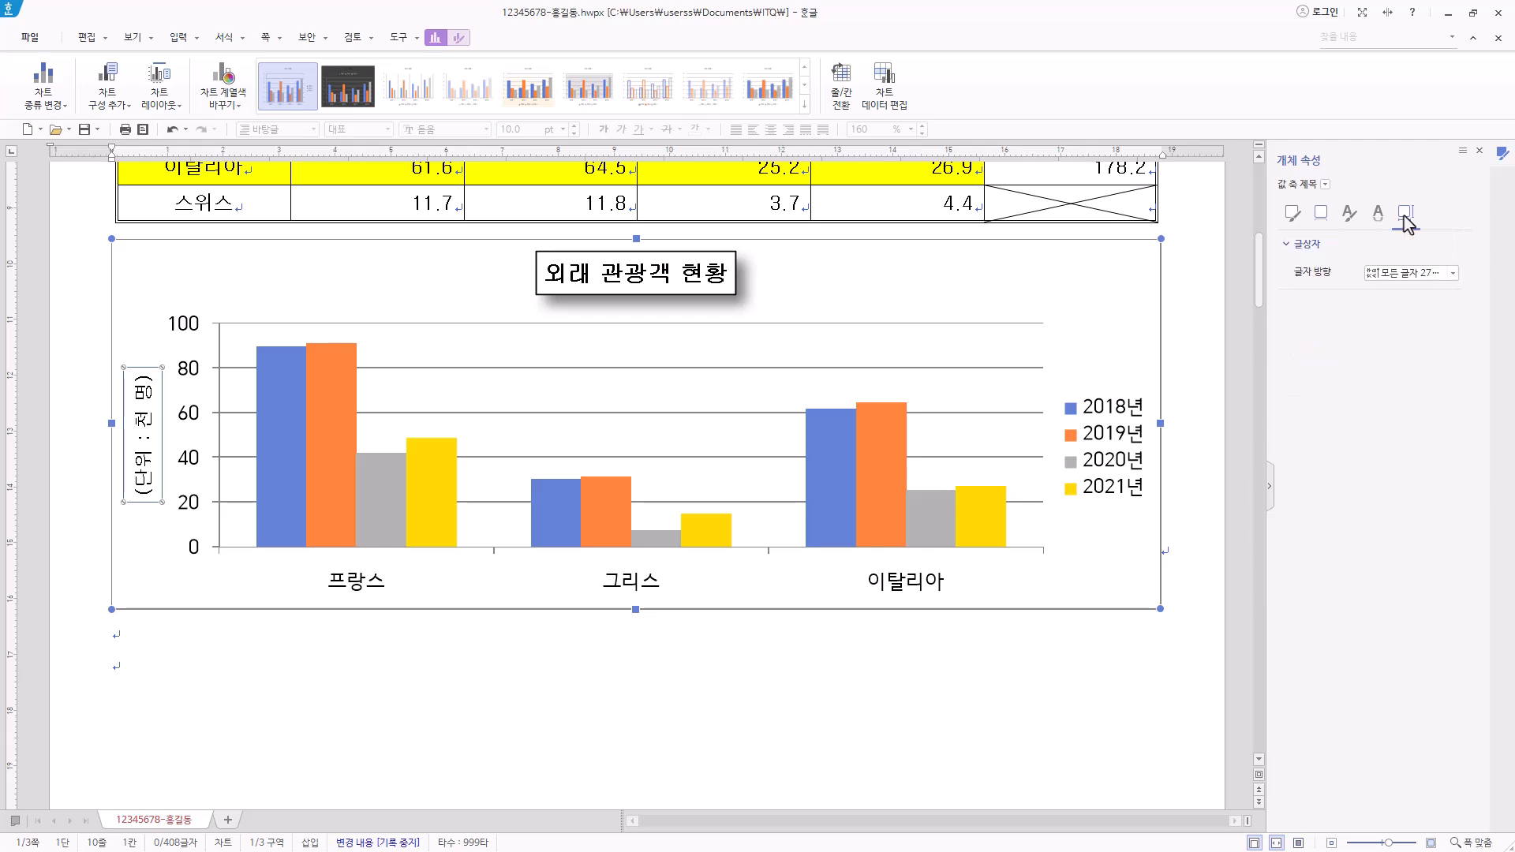
left_click(1291, 245)
left_click(1452, 273)
left_click(1412, 289)
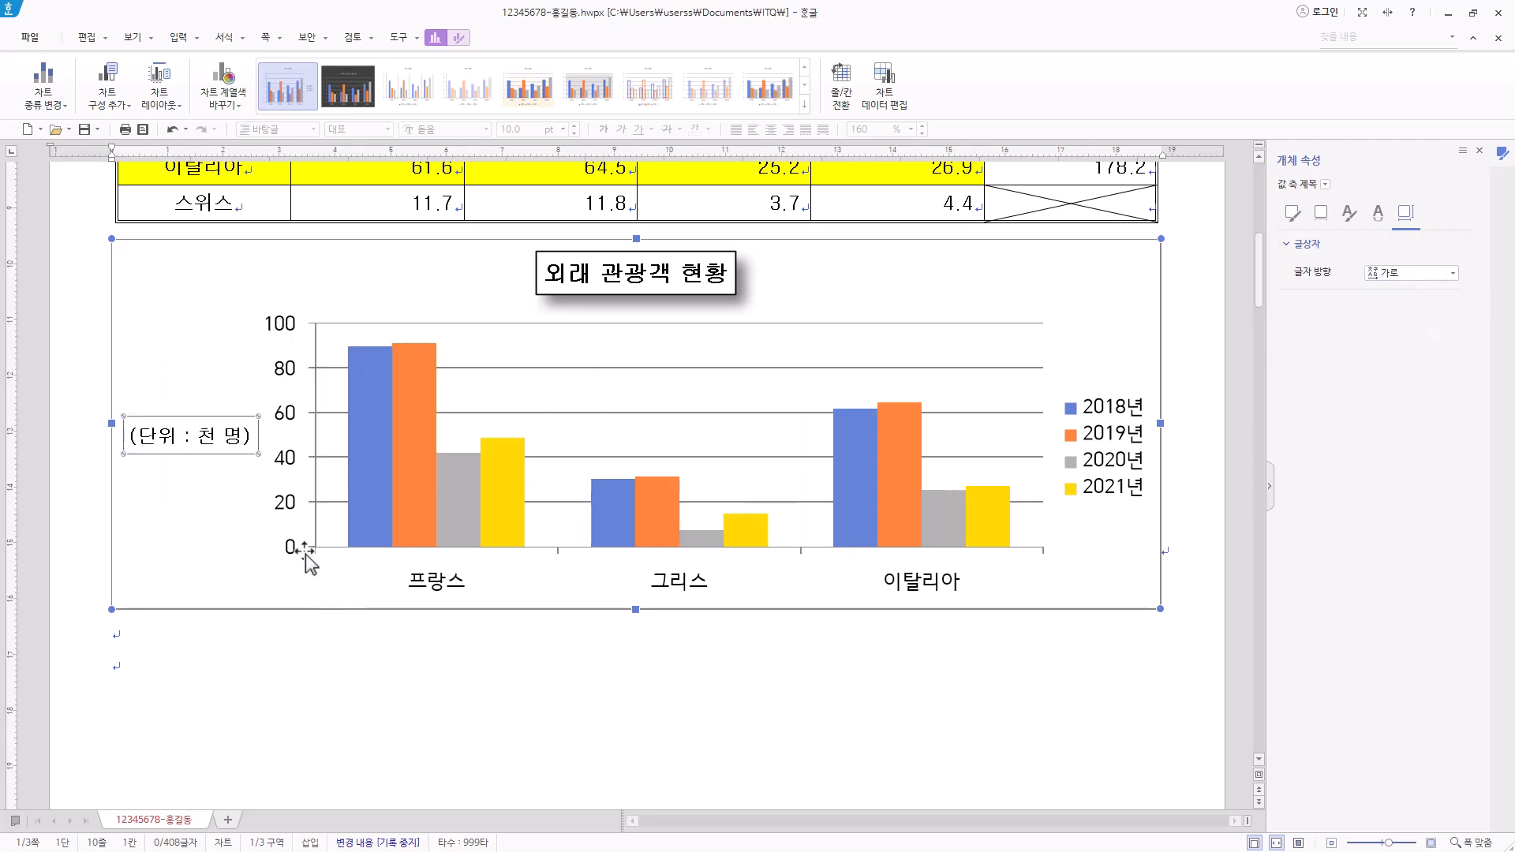
left_click(294, 462)
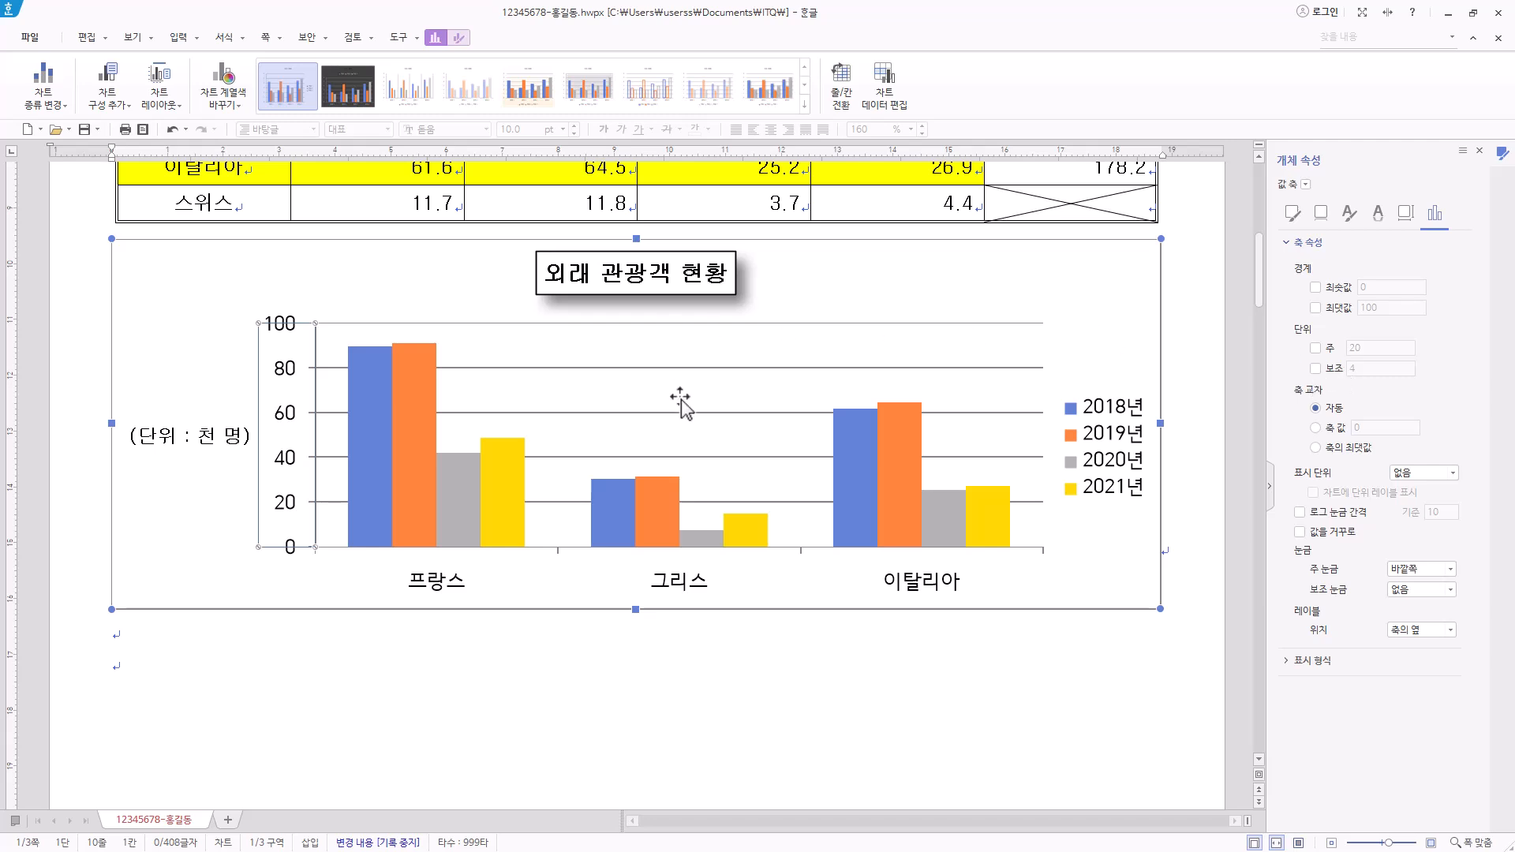
left_click(315, 568)
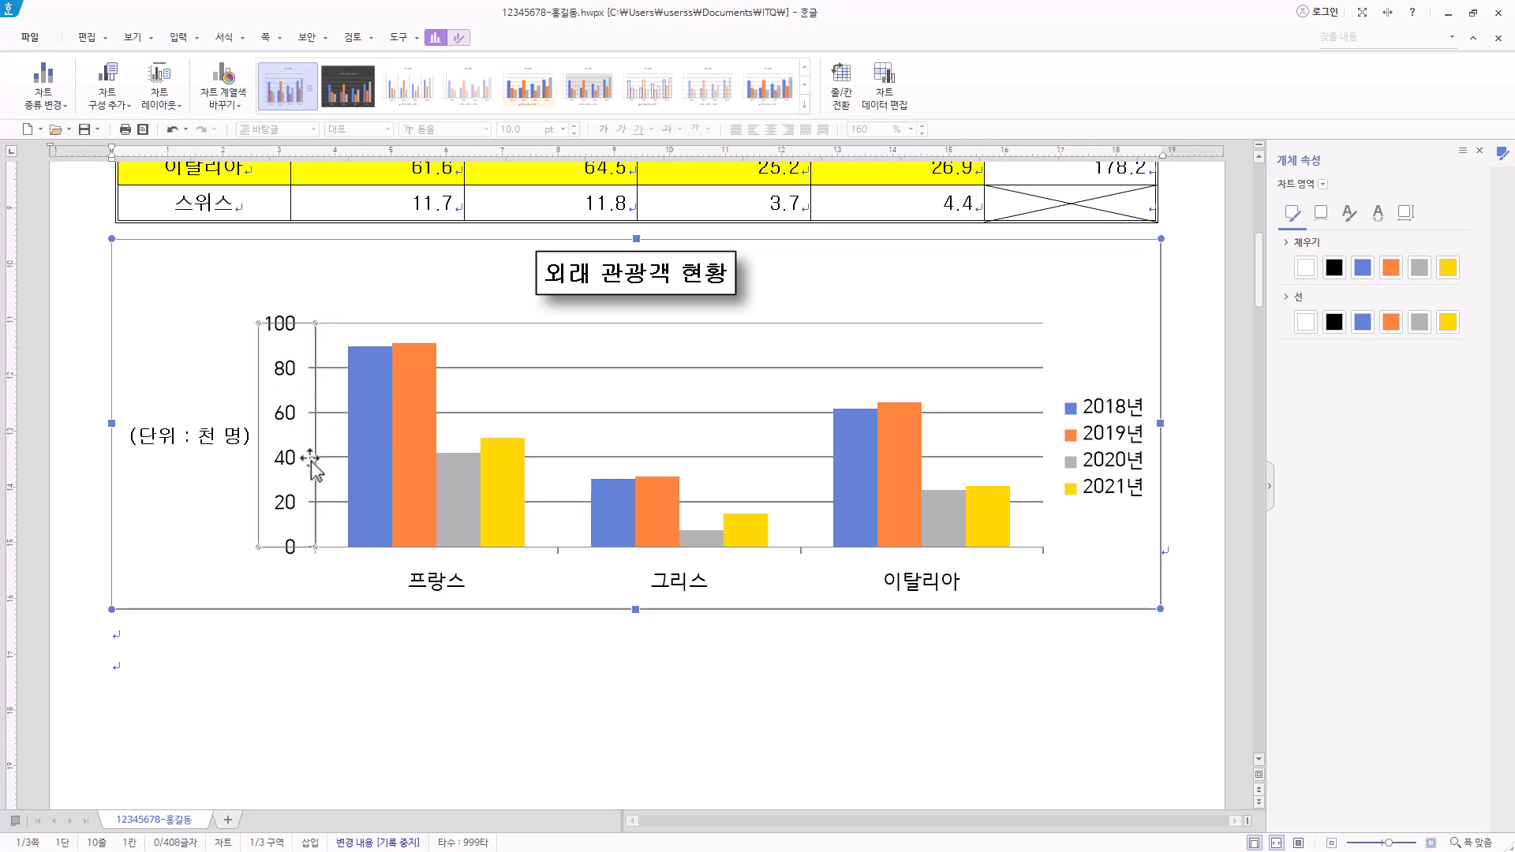
double_click(296, 345)
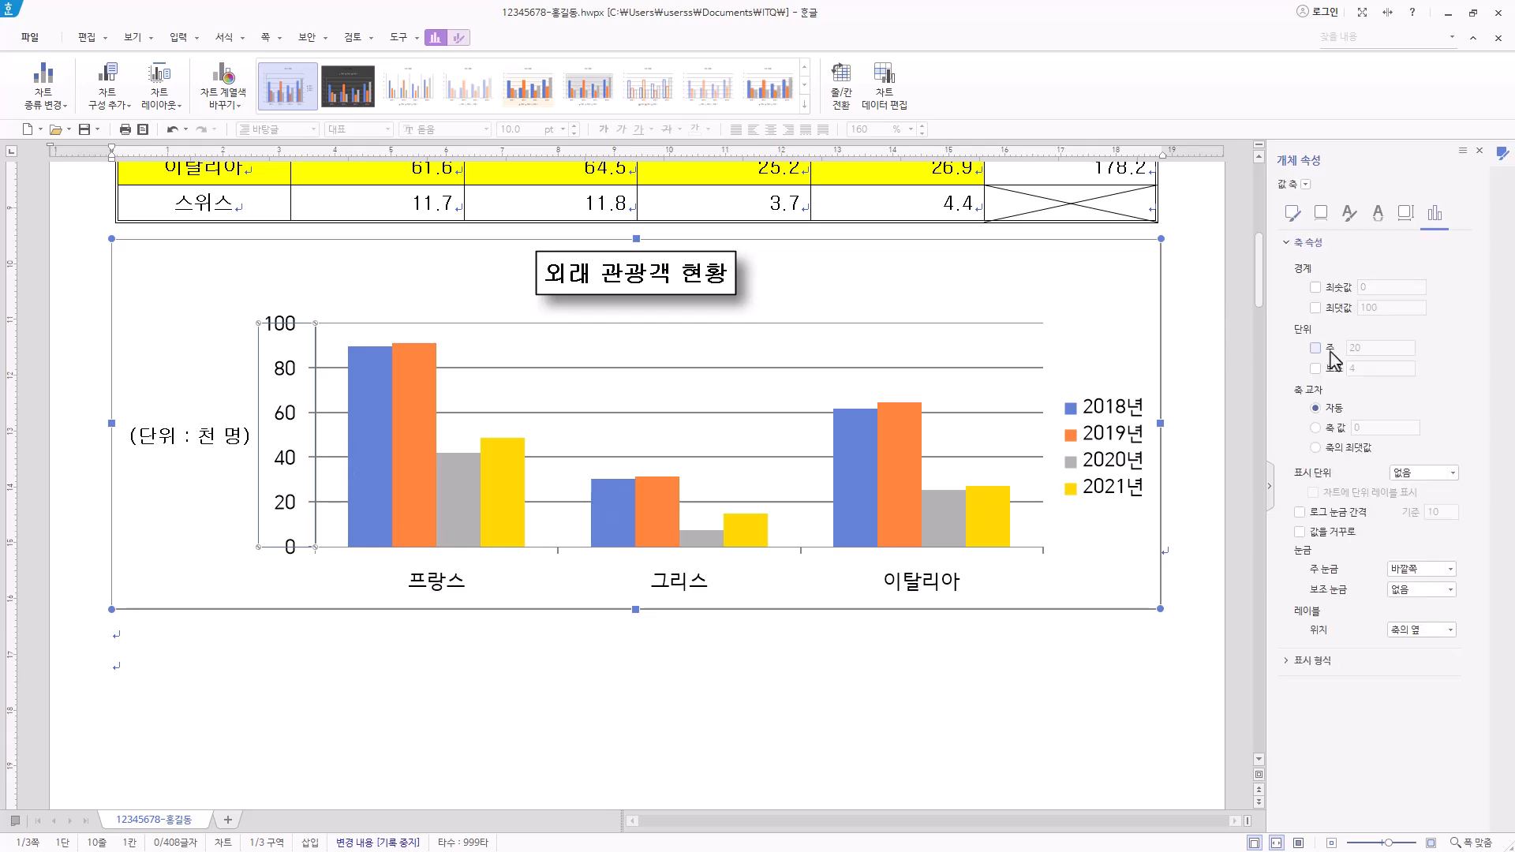
left_click(1315, 348)
double_click(1378, 348)
left_click(1314, 308)
left_click(1393, 308)
left_click_drag(1393, 308, 1305, 314)
left_click(1316, 348)
left_click(1315, 347)
left_click(1315, 308)
Step: Set the value axis labels' Korean and English fonts to 굴림 and apply the character settings
right_click(283, 381)
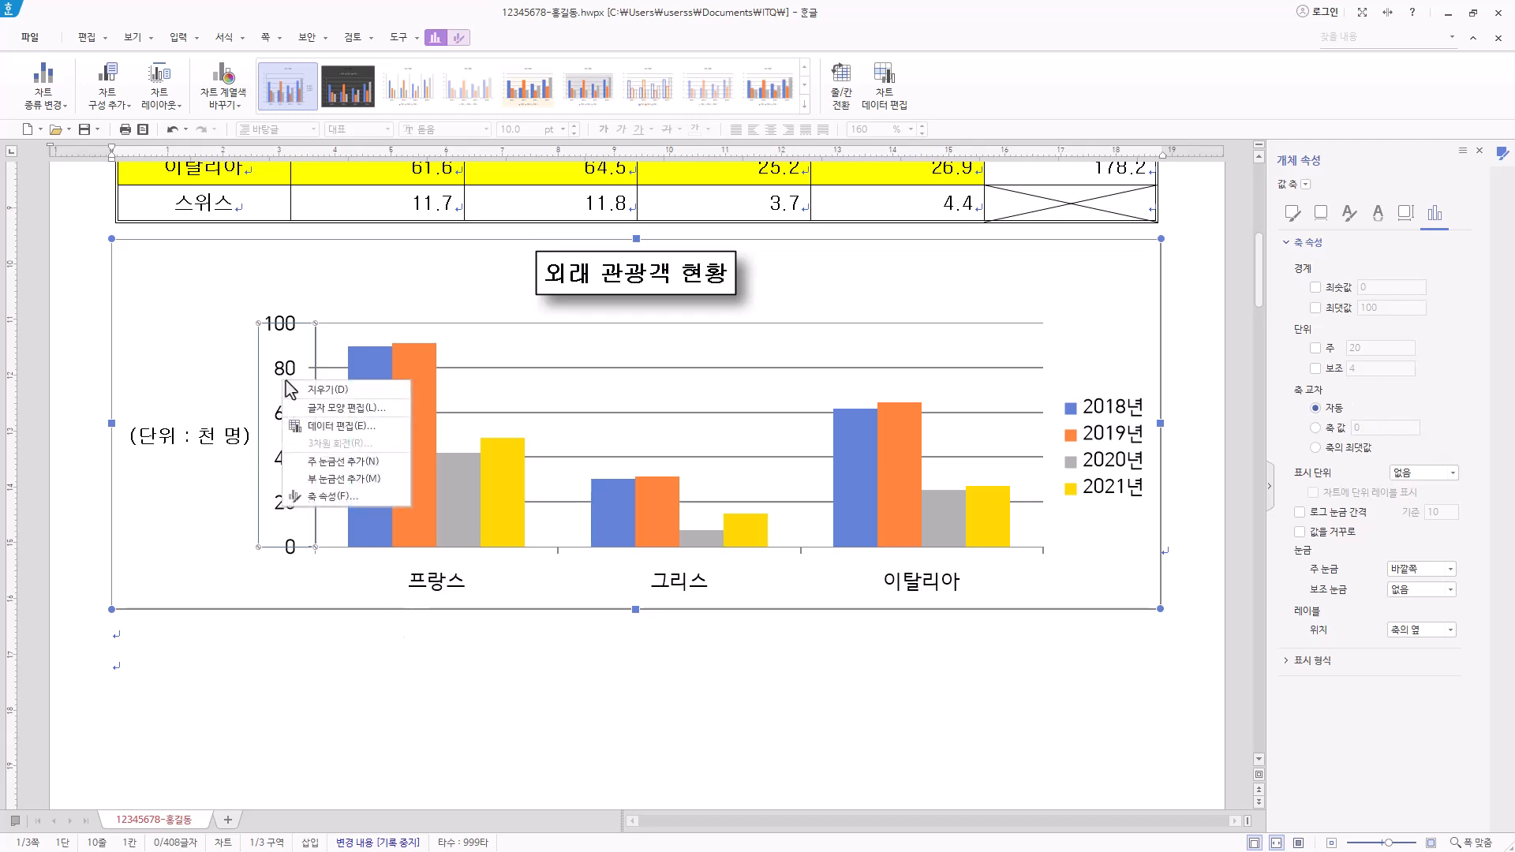
left_click(356, 409)
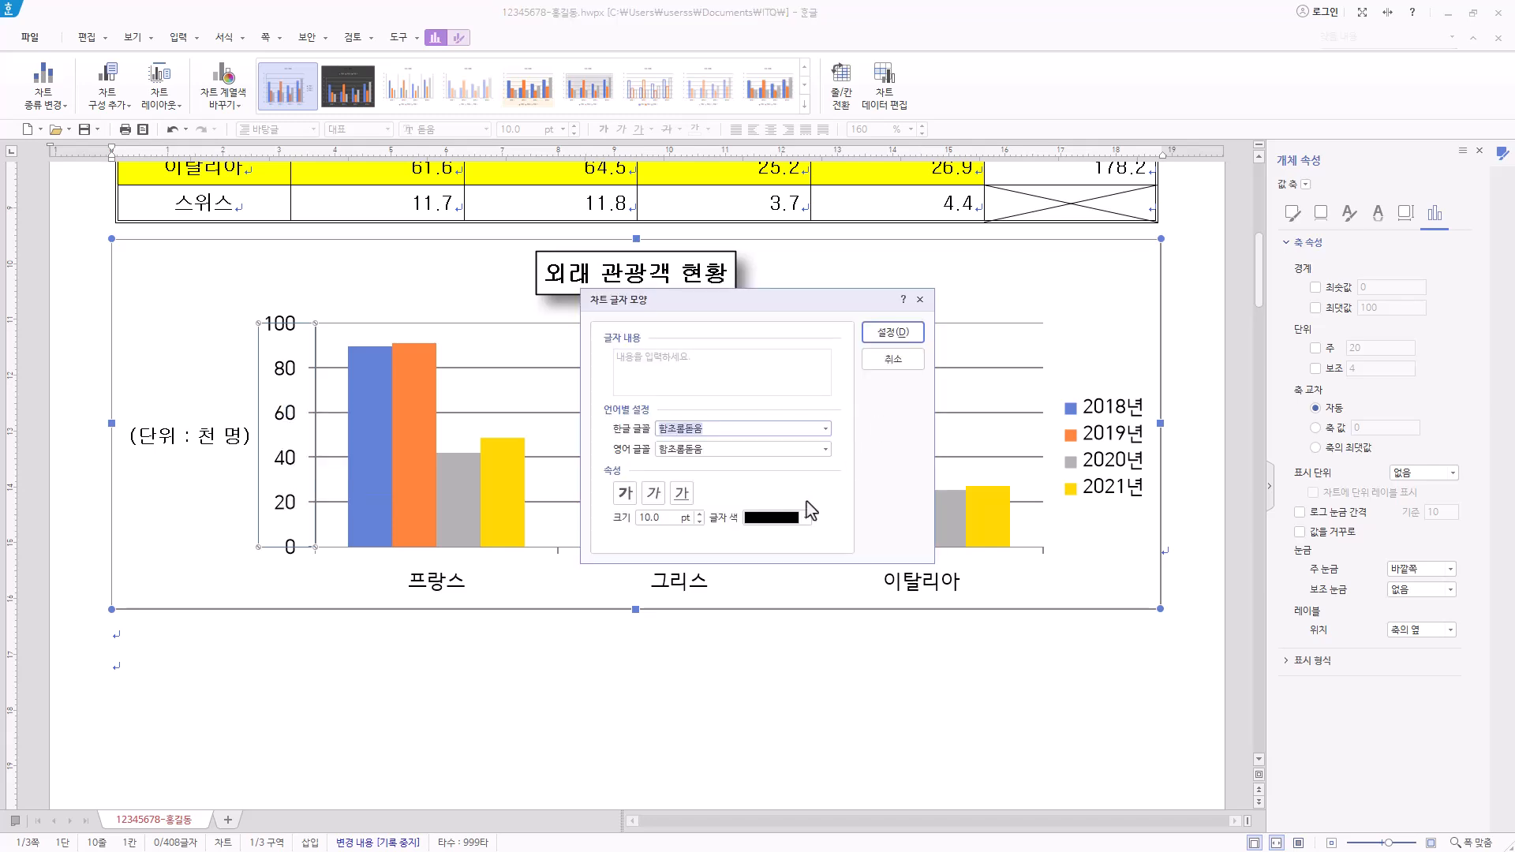
type("굴림")
left_click(715, 448)
left_click_drag(719, 449, 656, 459)
key("BackSpace")
type("굴림")
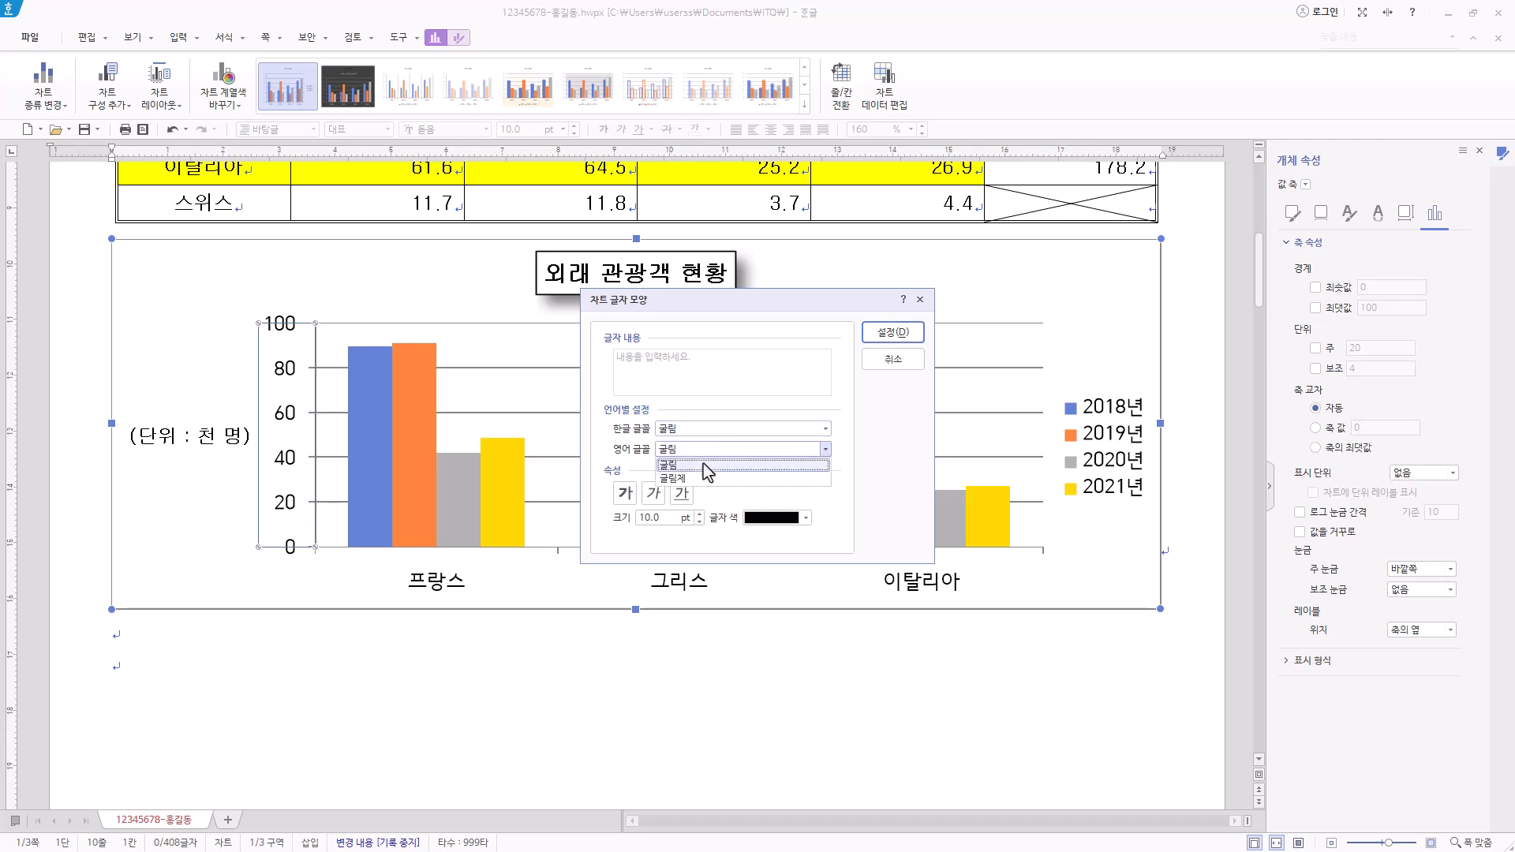
left_click(708, 465)
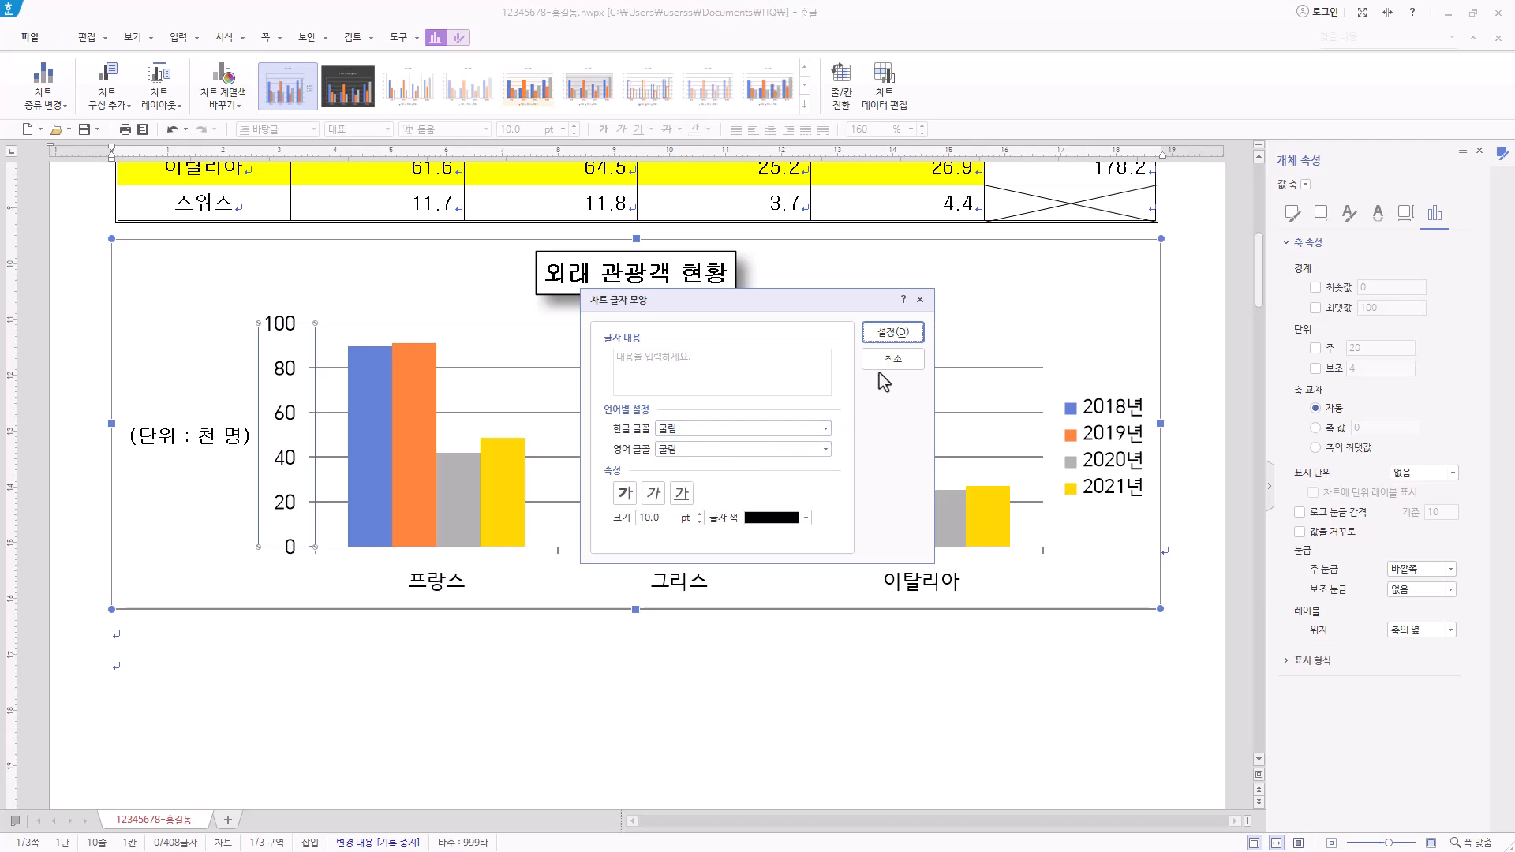
left_click(892, 332)
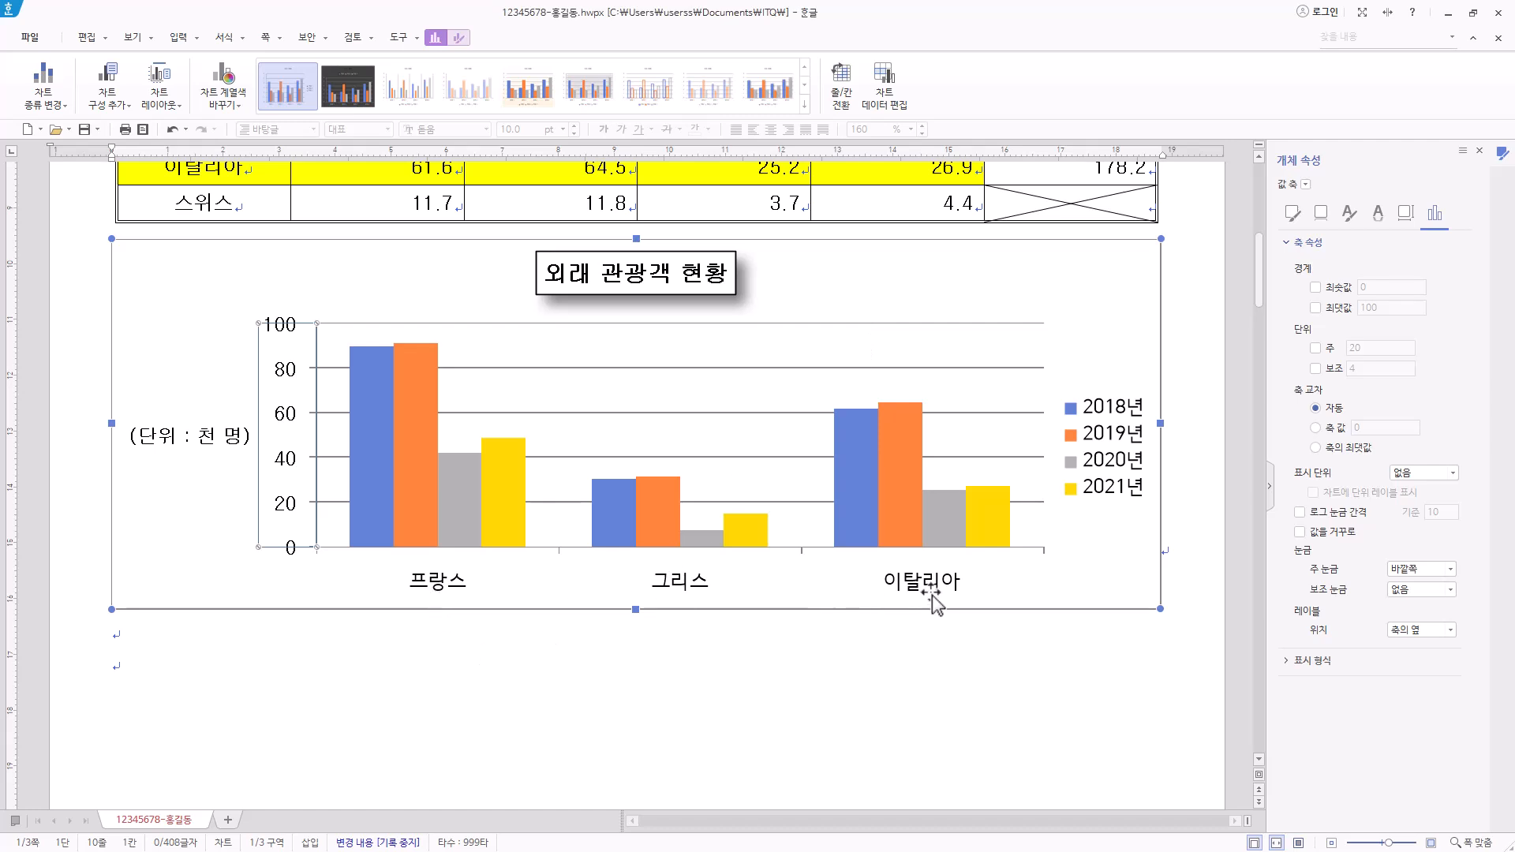
Step: Set the country category axis labels' Korean and English fonts to 굴림 and apply the character settings
left_click(898, 588)
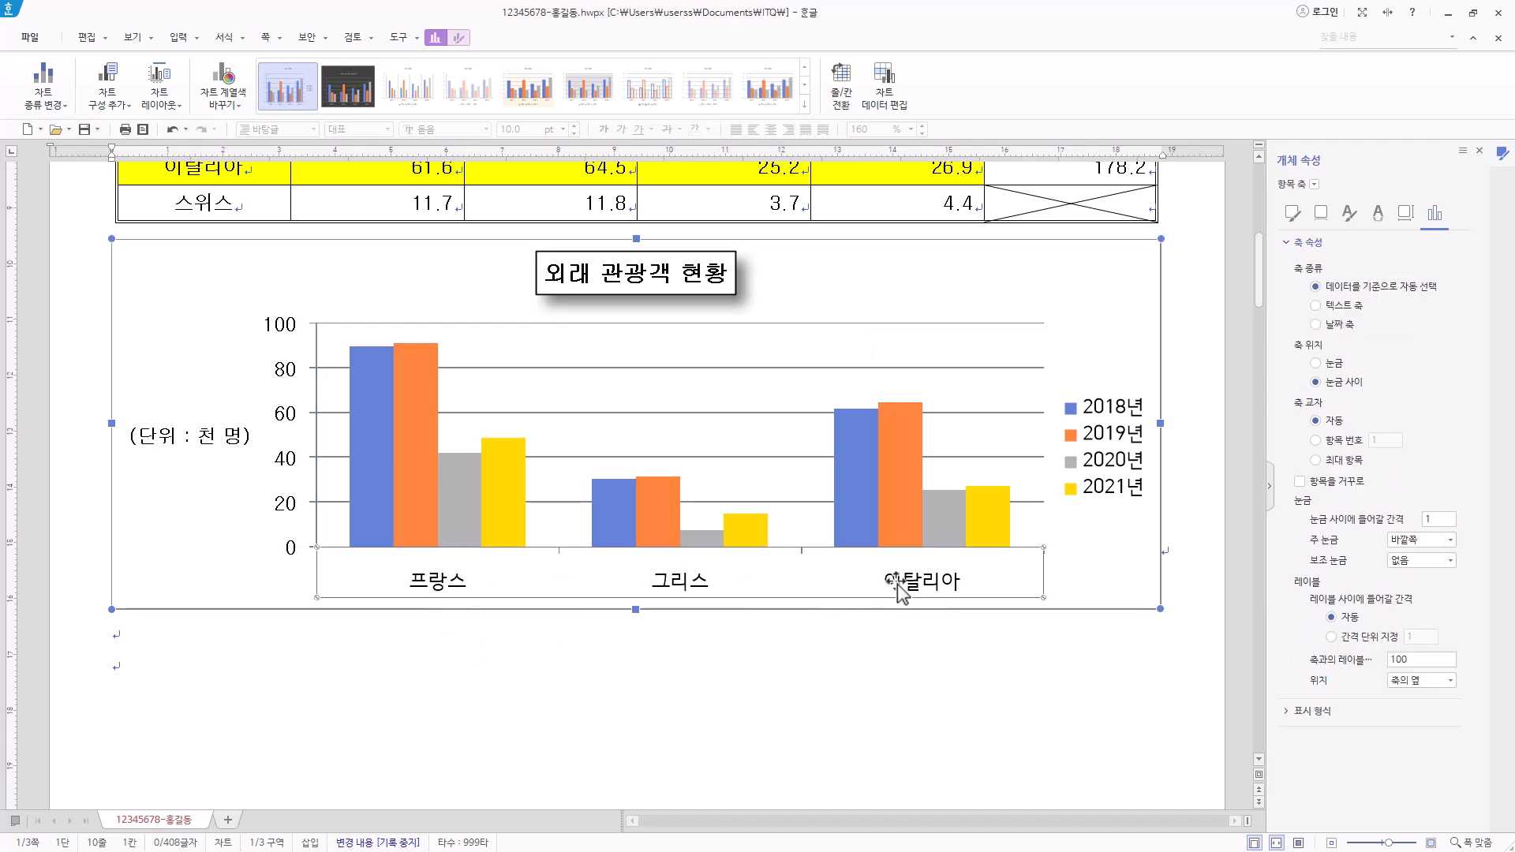
right_click(897, 584)
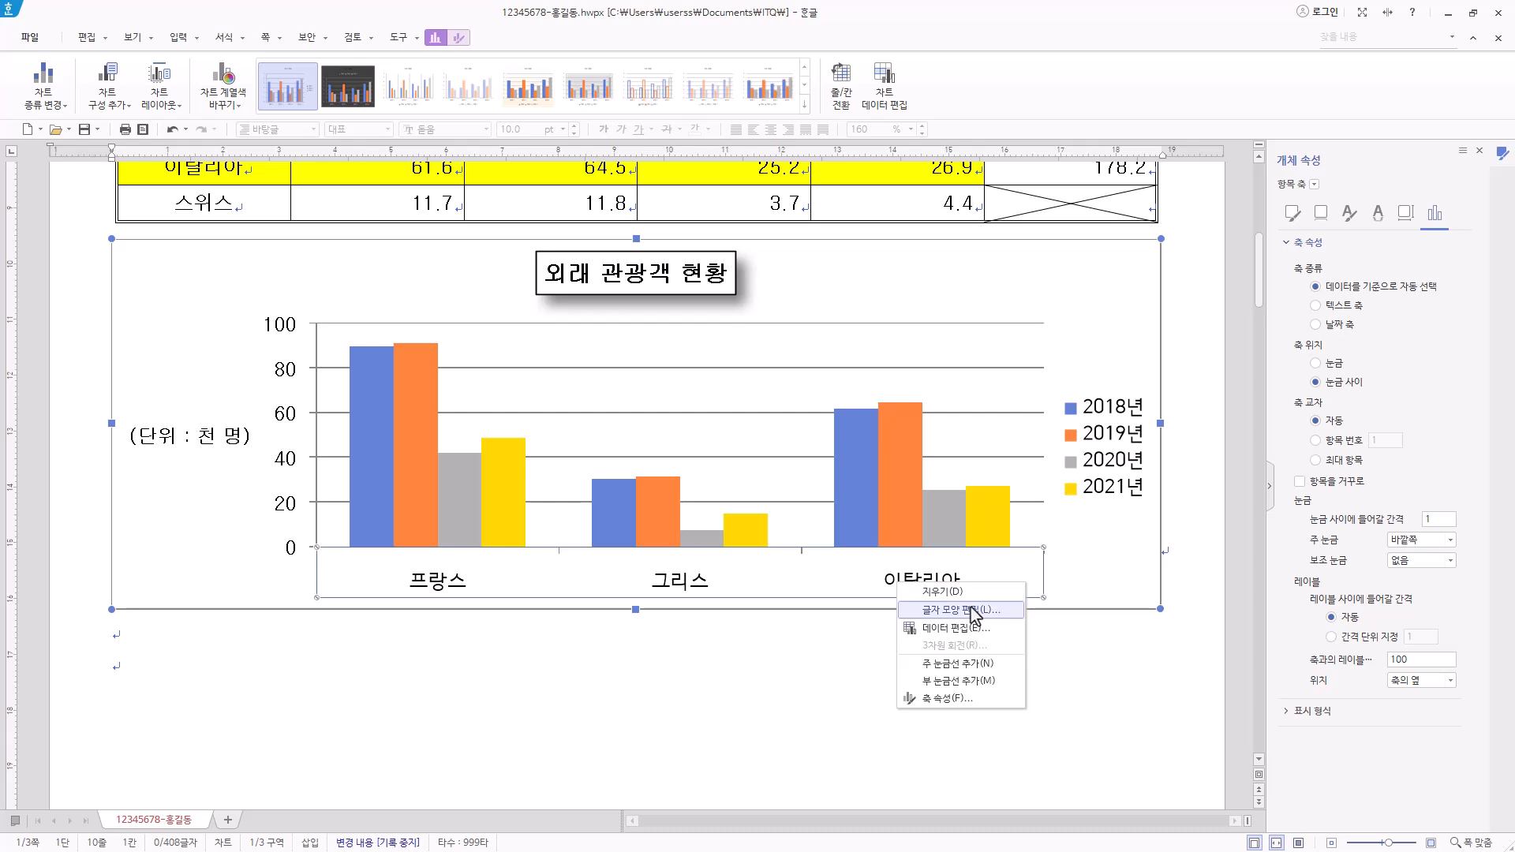
left_click(976, 610)
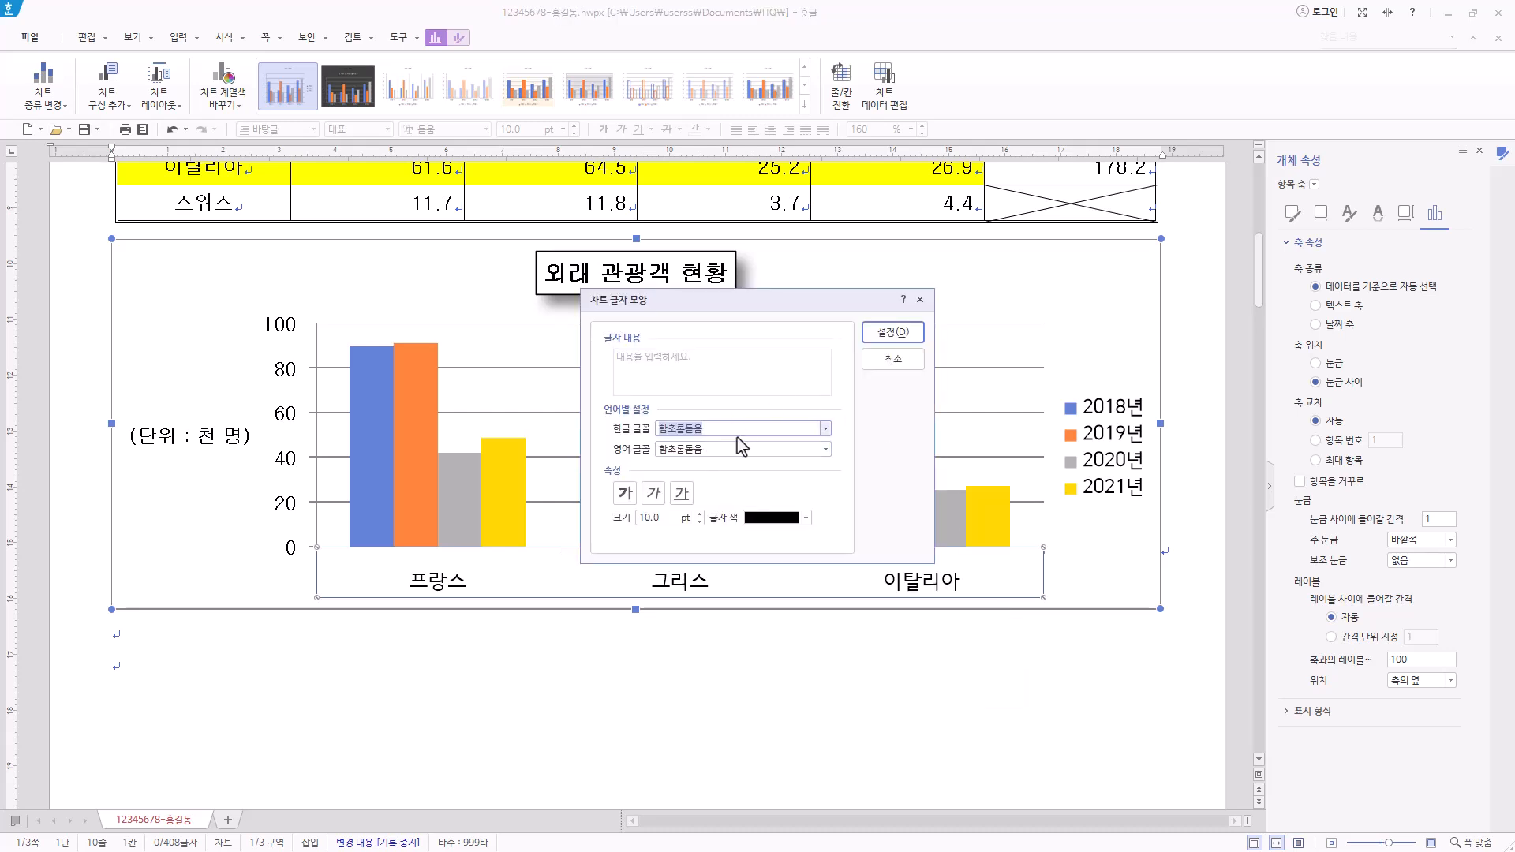
type("굴림")
left_click(693, 444)
double_click(712, 448)
type("굴림")
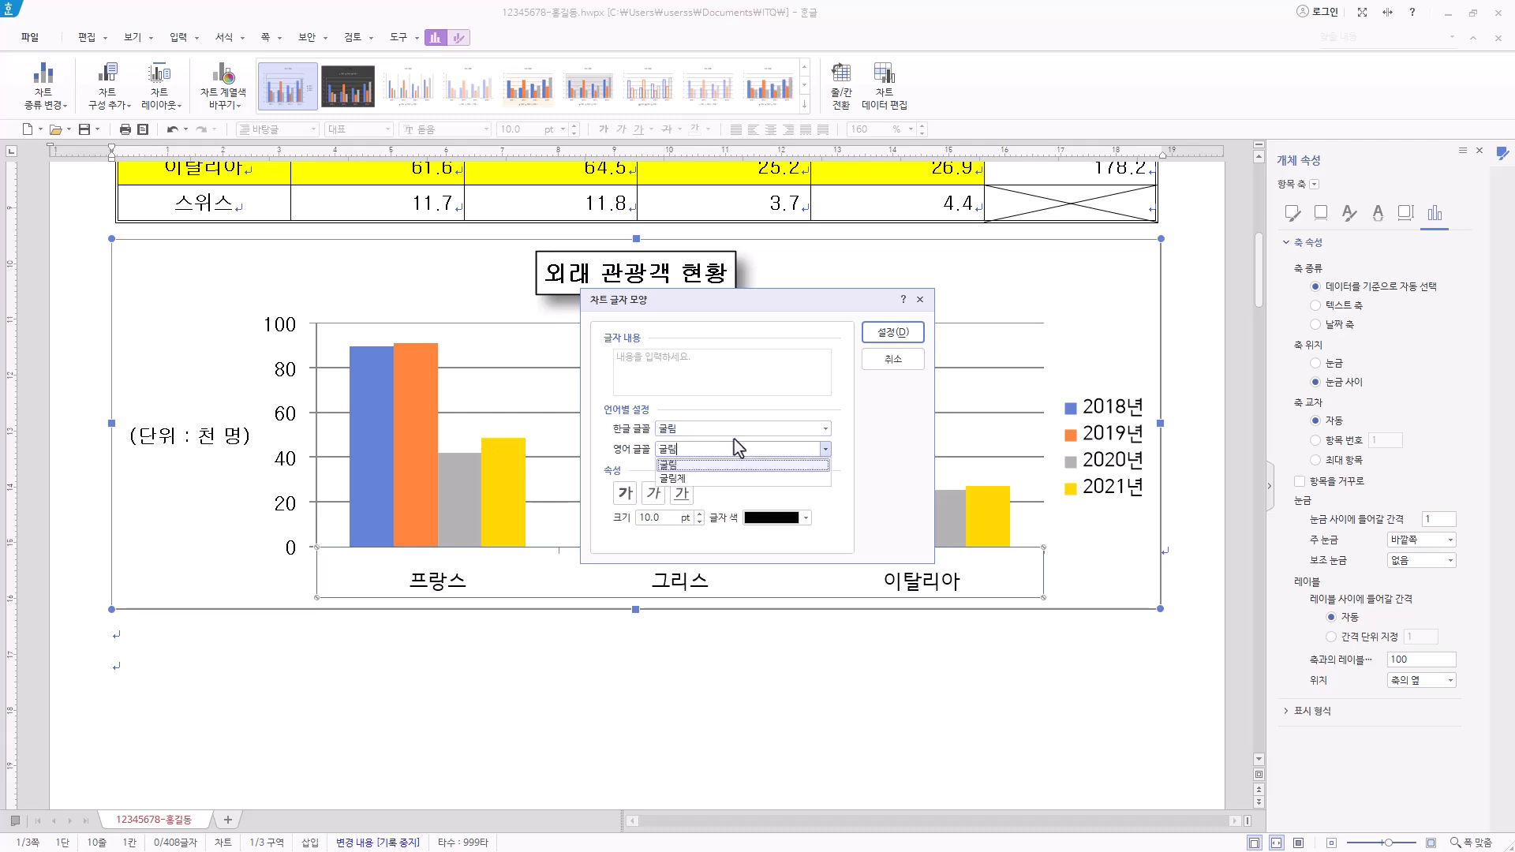
left_click(717, 464)
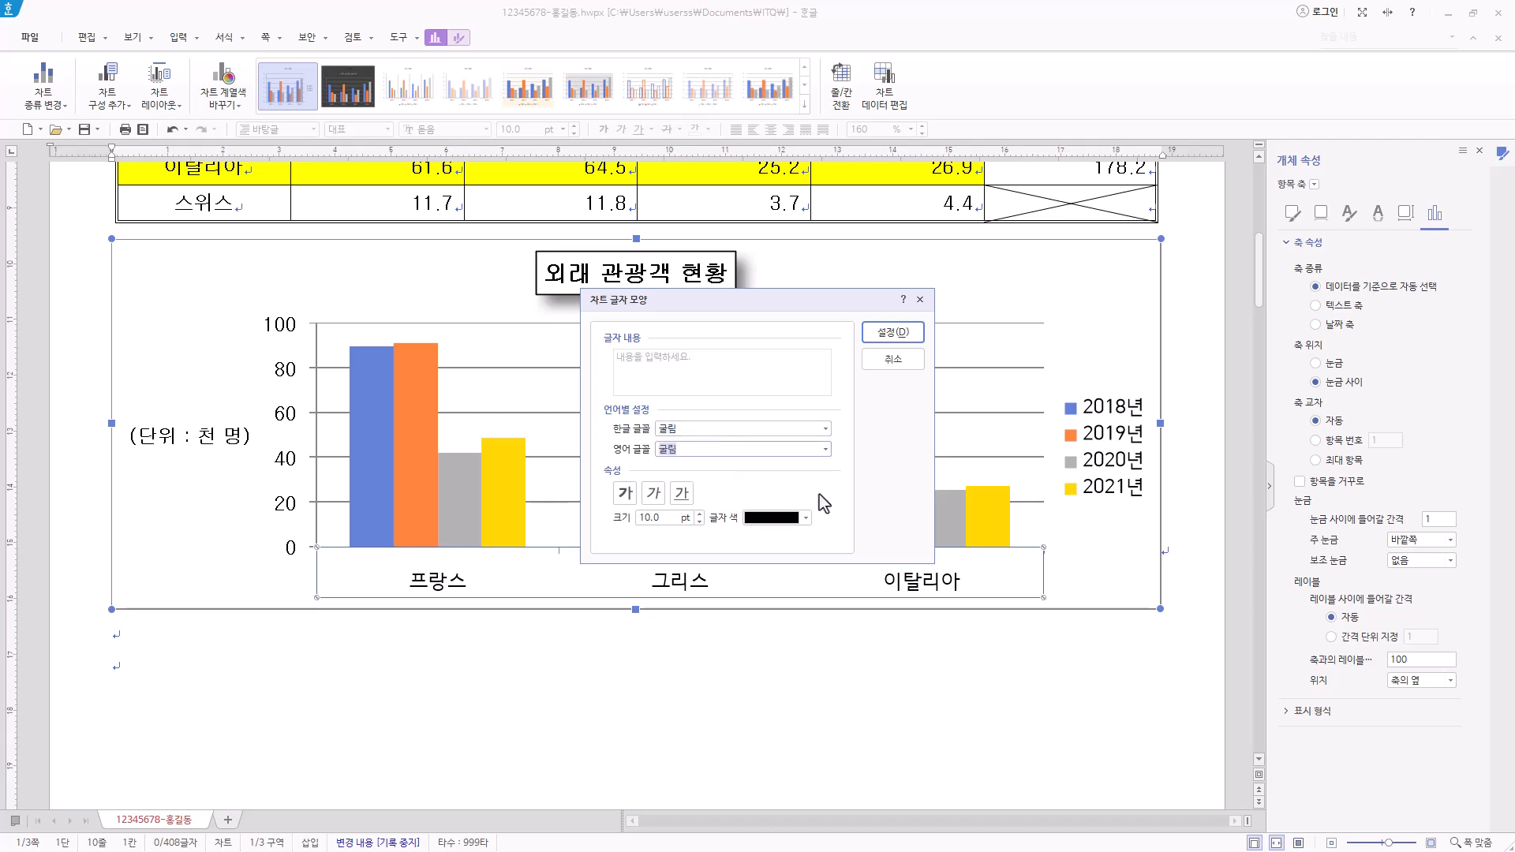
left_click(892, 332)
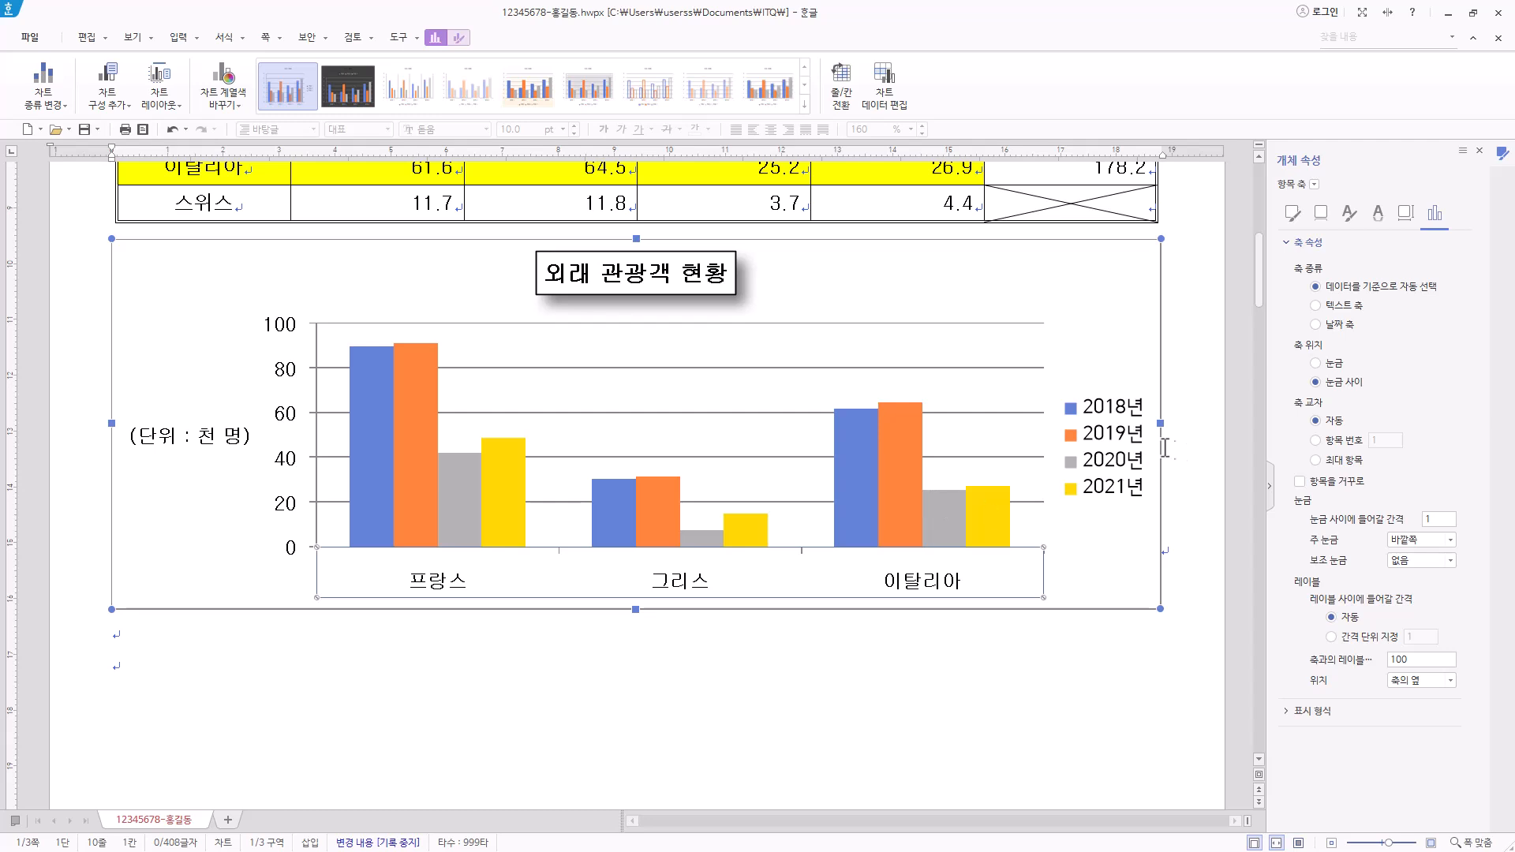
Step: Set the chart legend's Korean and English fonts to 굴림 and apply the character settings
left_click(1112, 432)
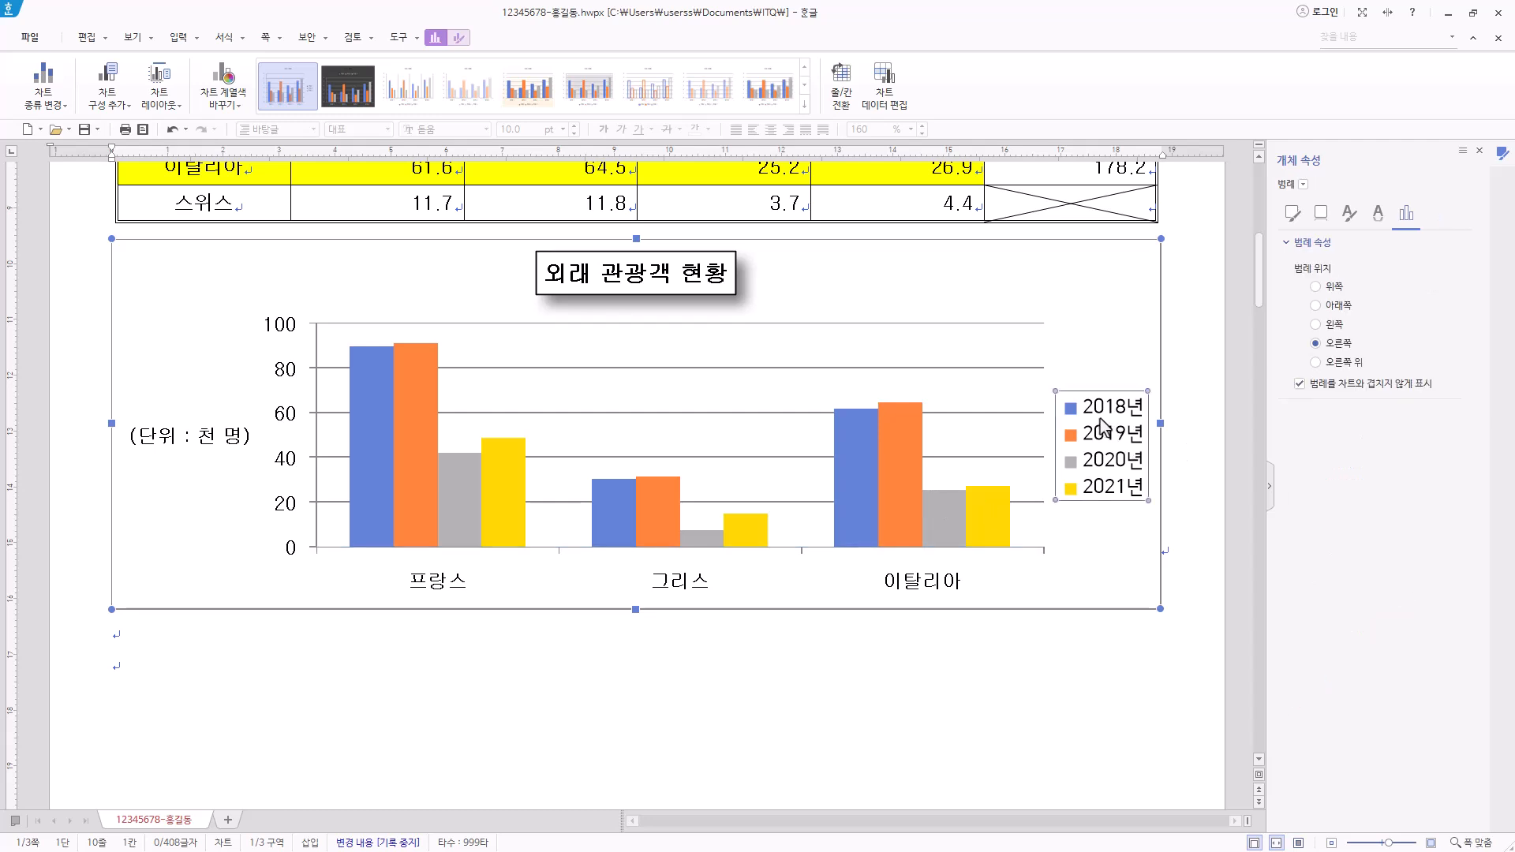
right_click(1099, 420)
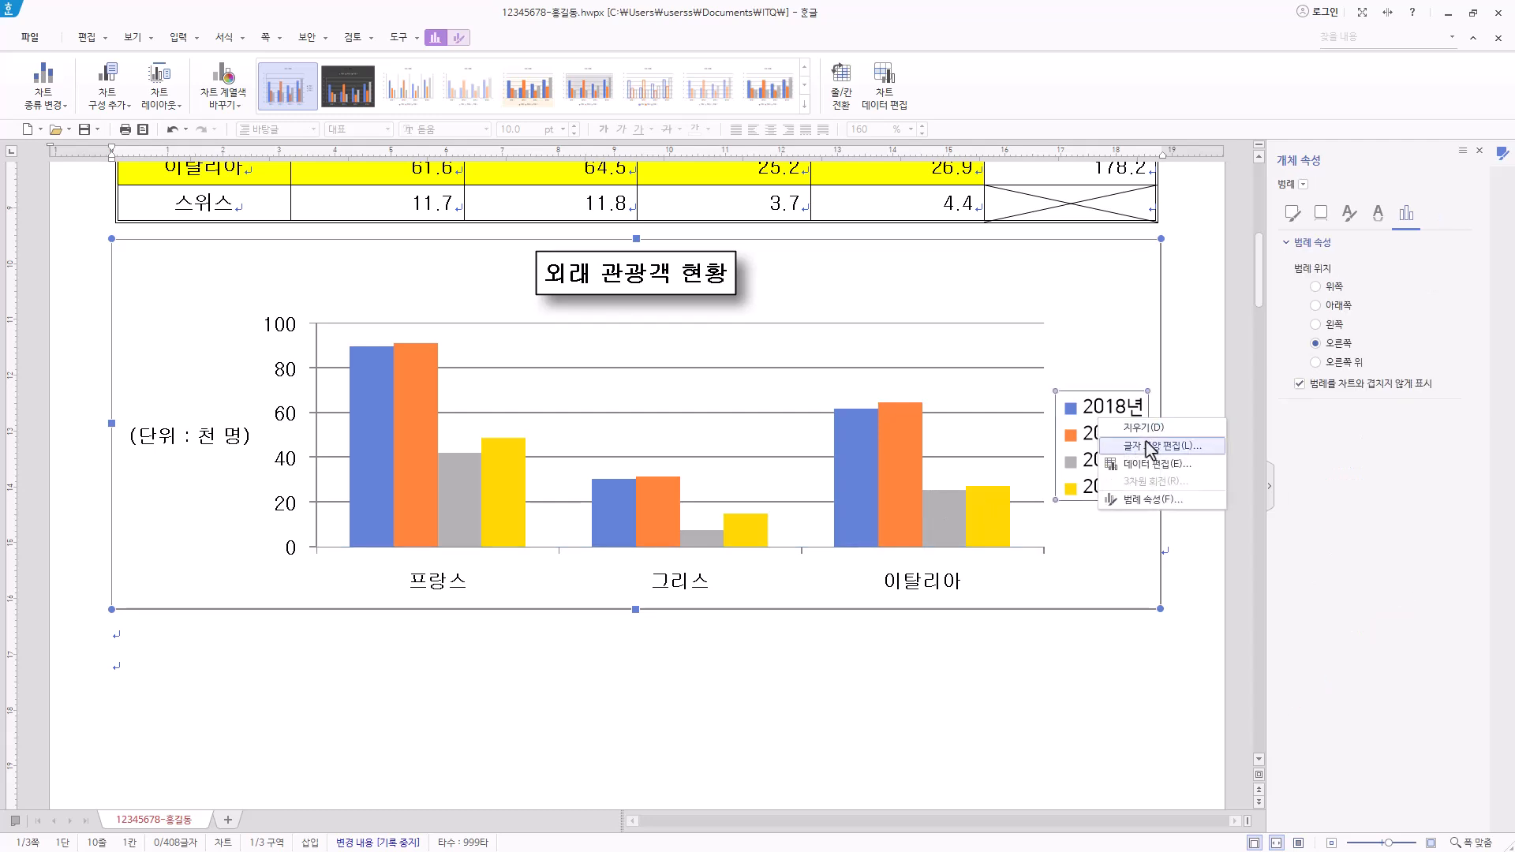
left_click(1148, 447)
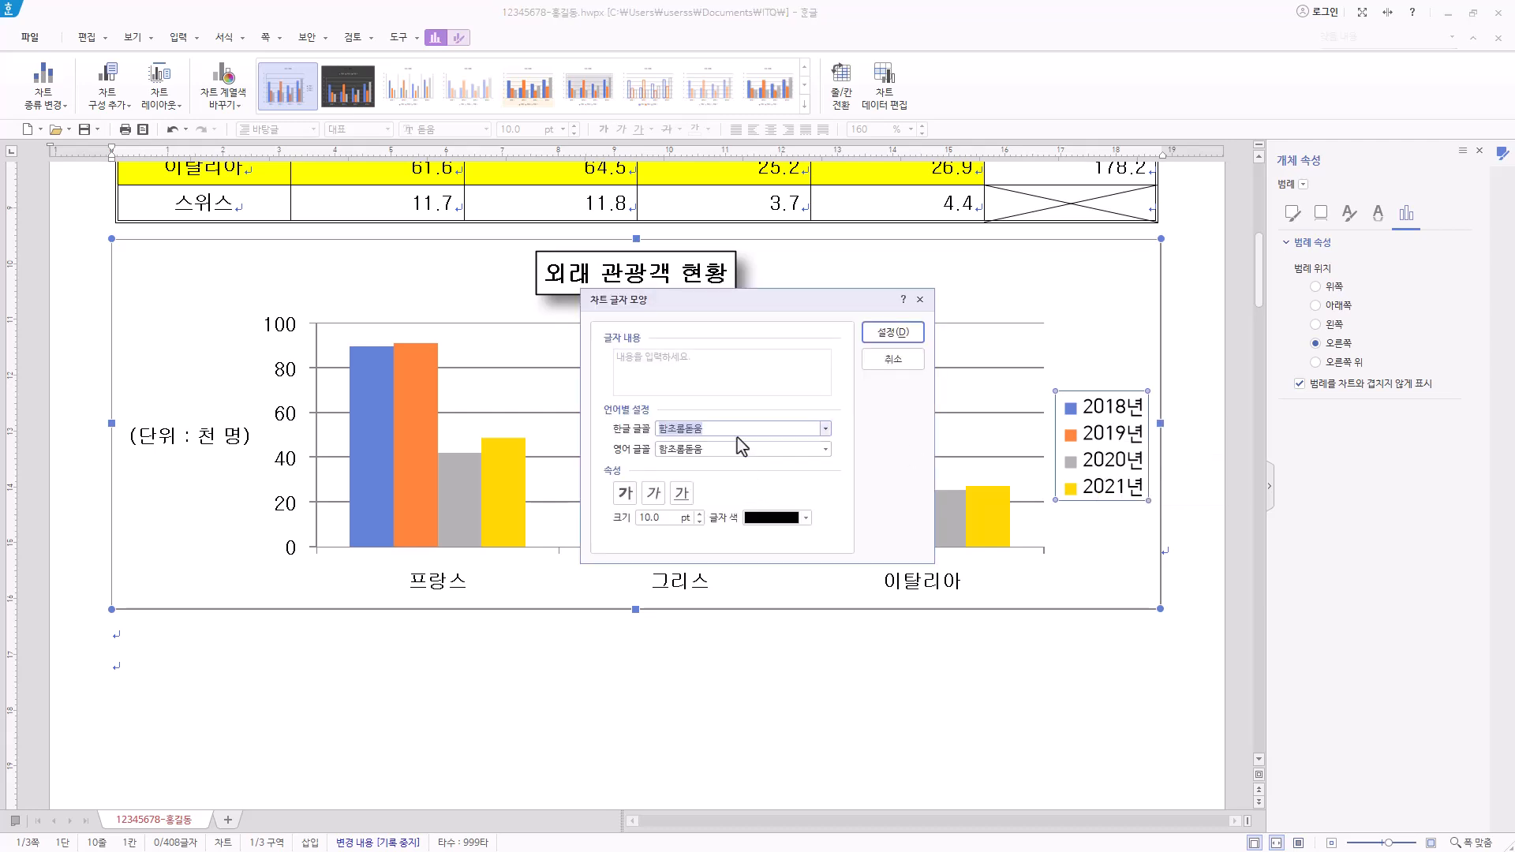
type("굴림")
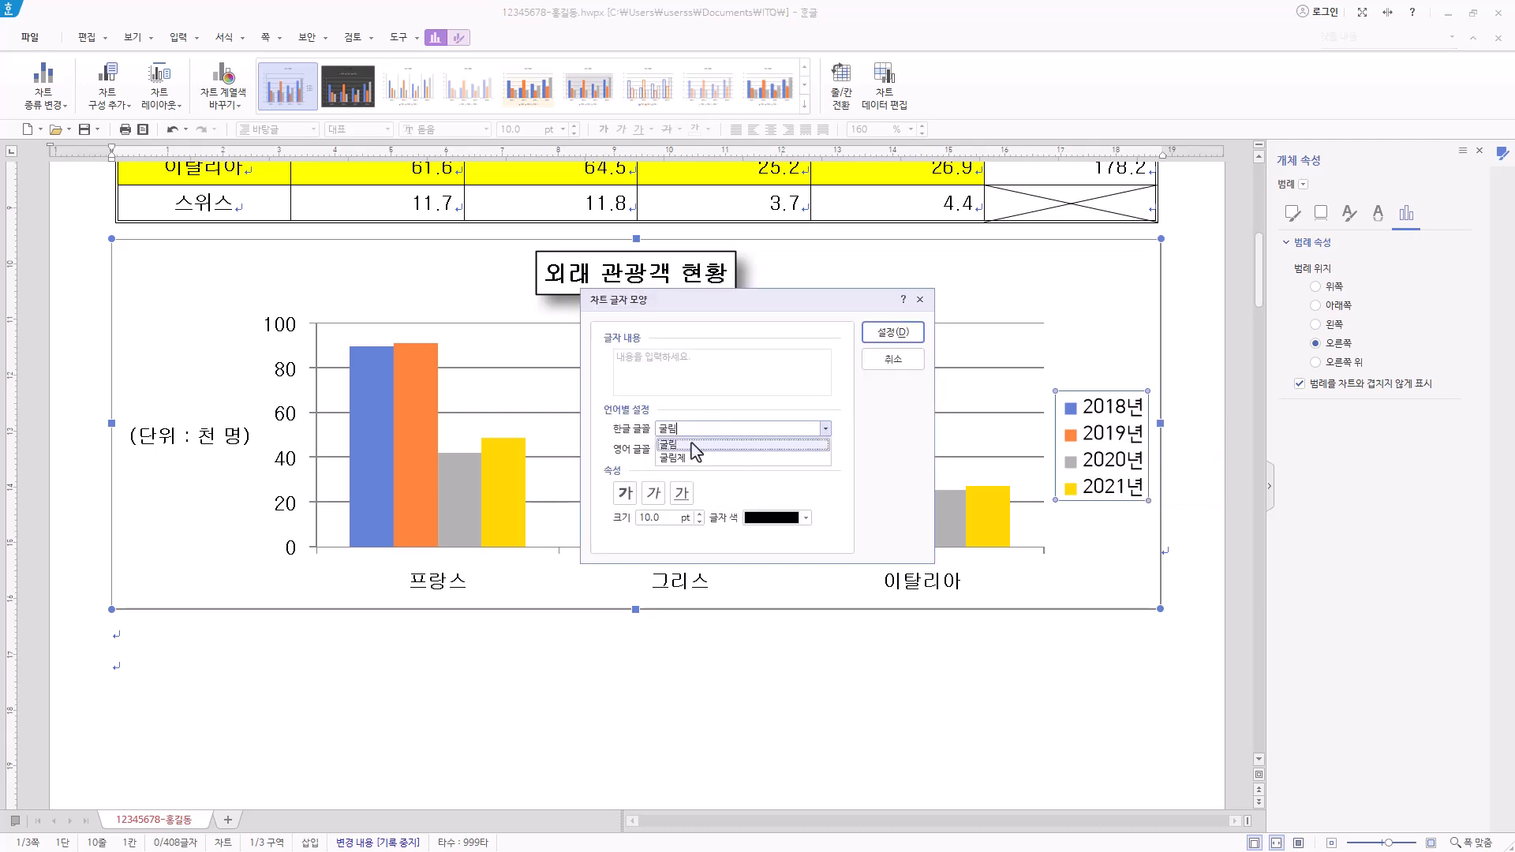
key("Tab")
type("굴림")
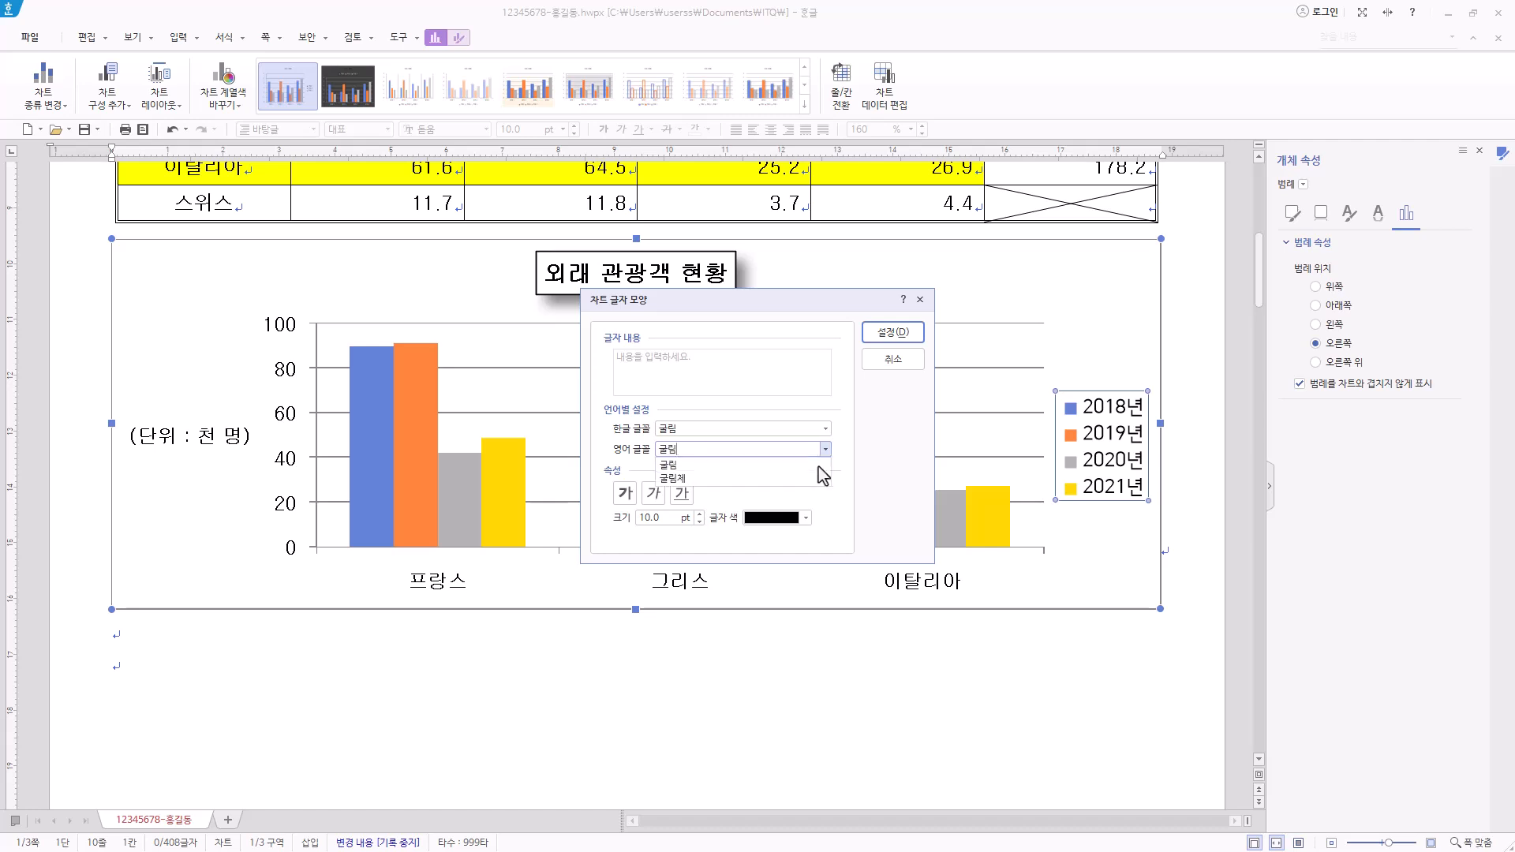
left_click(733, 472)
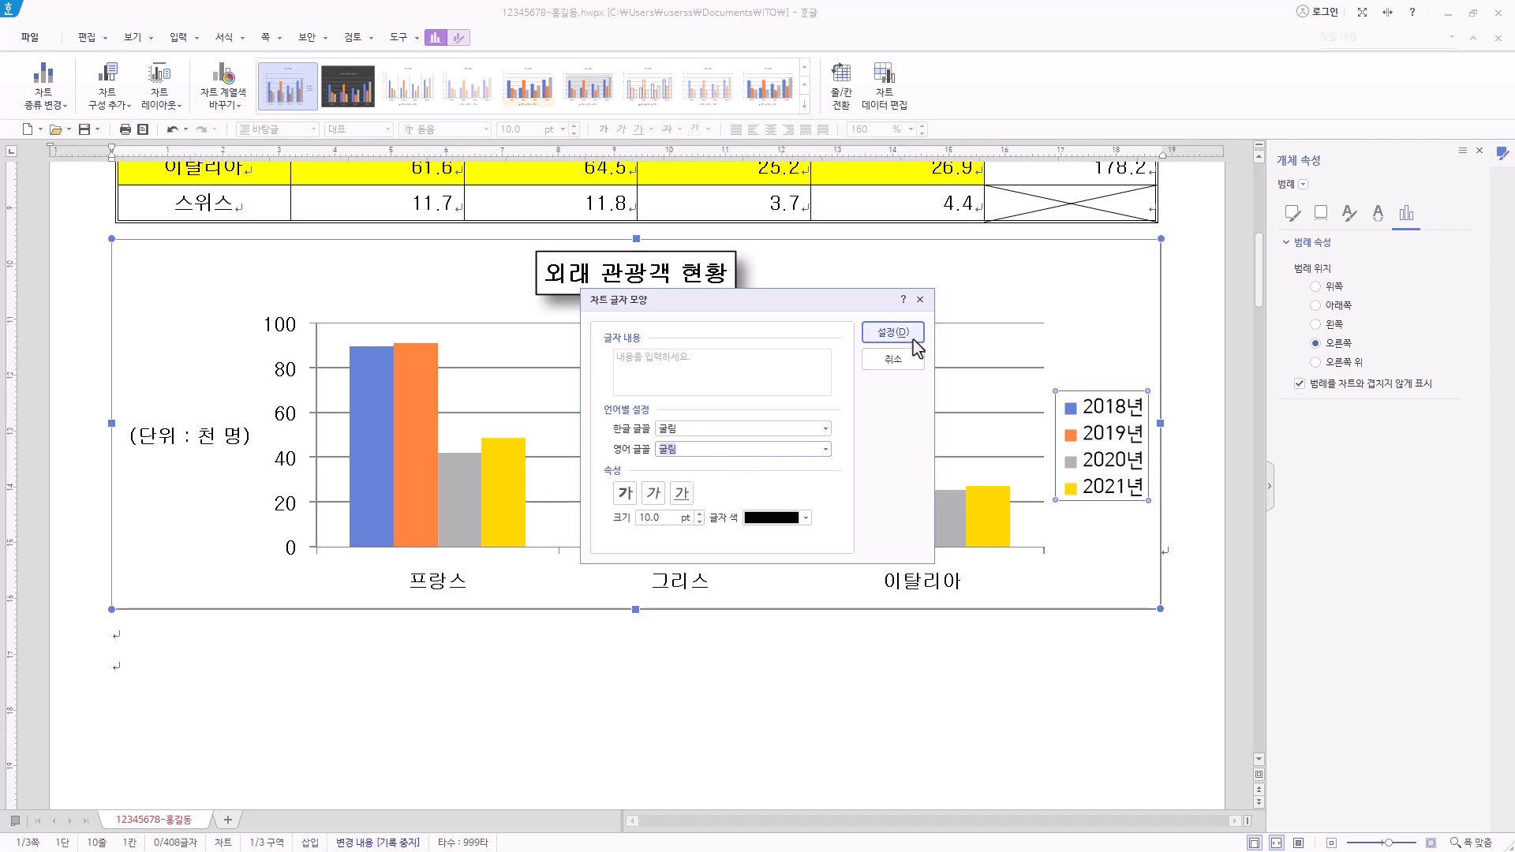
left_click(915, 335)
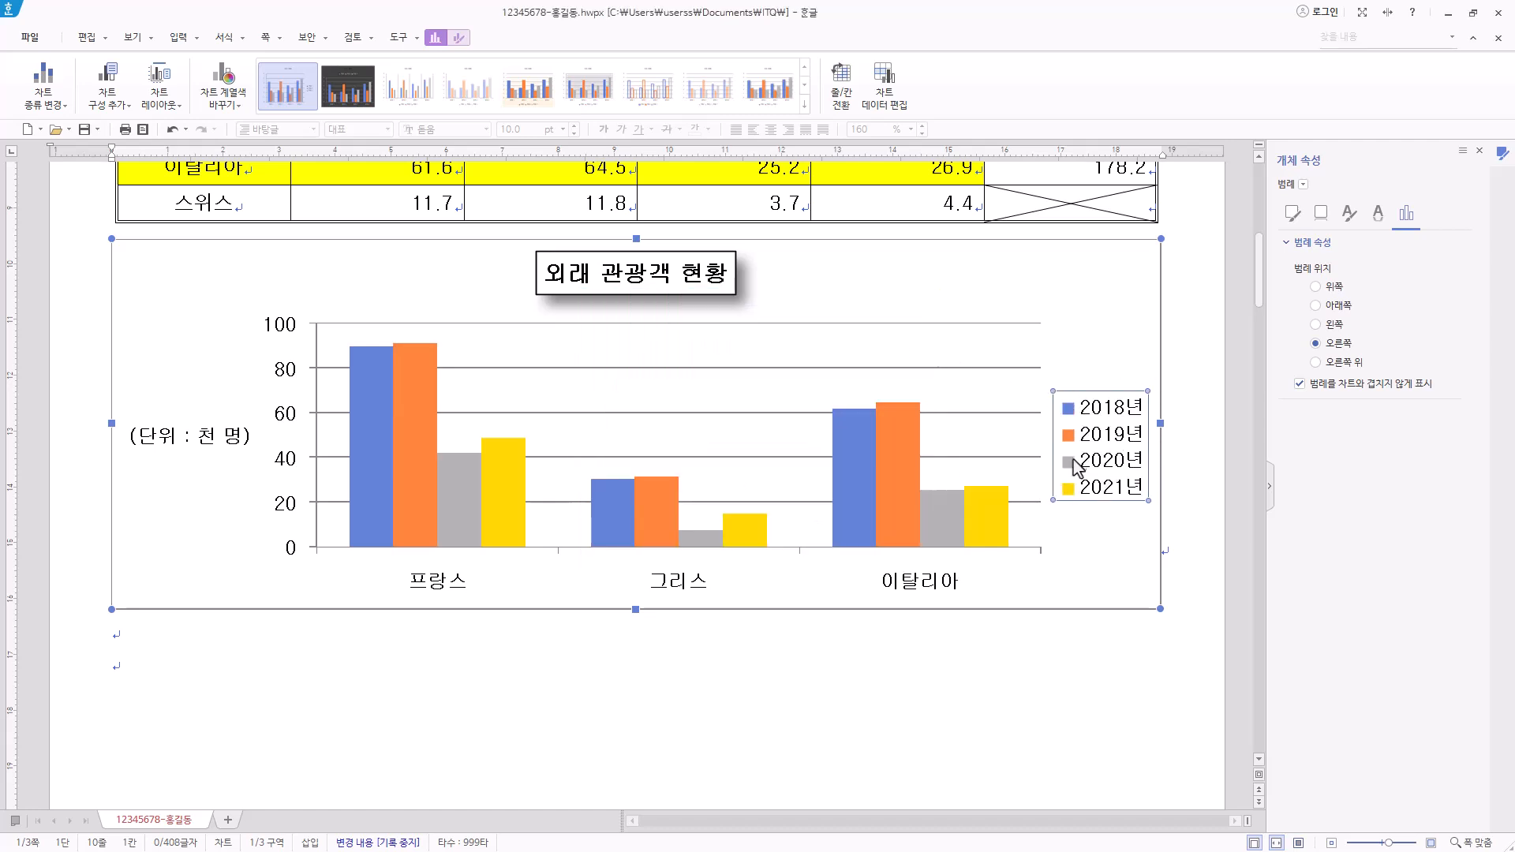
Step: Give the chart legend a black outline and delete the chart's horizontal major gridlines
left_click(1124, 456)
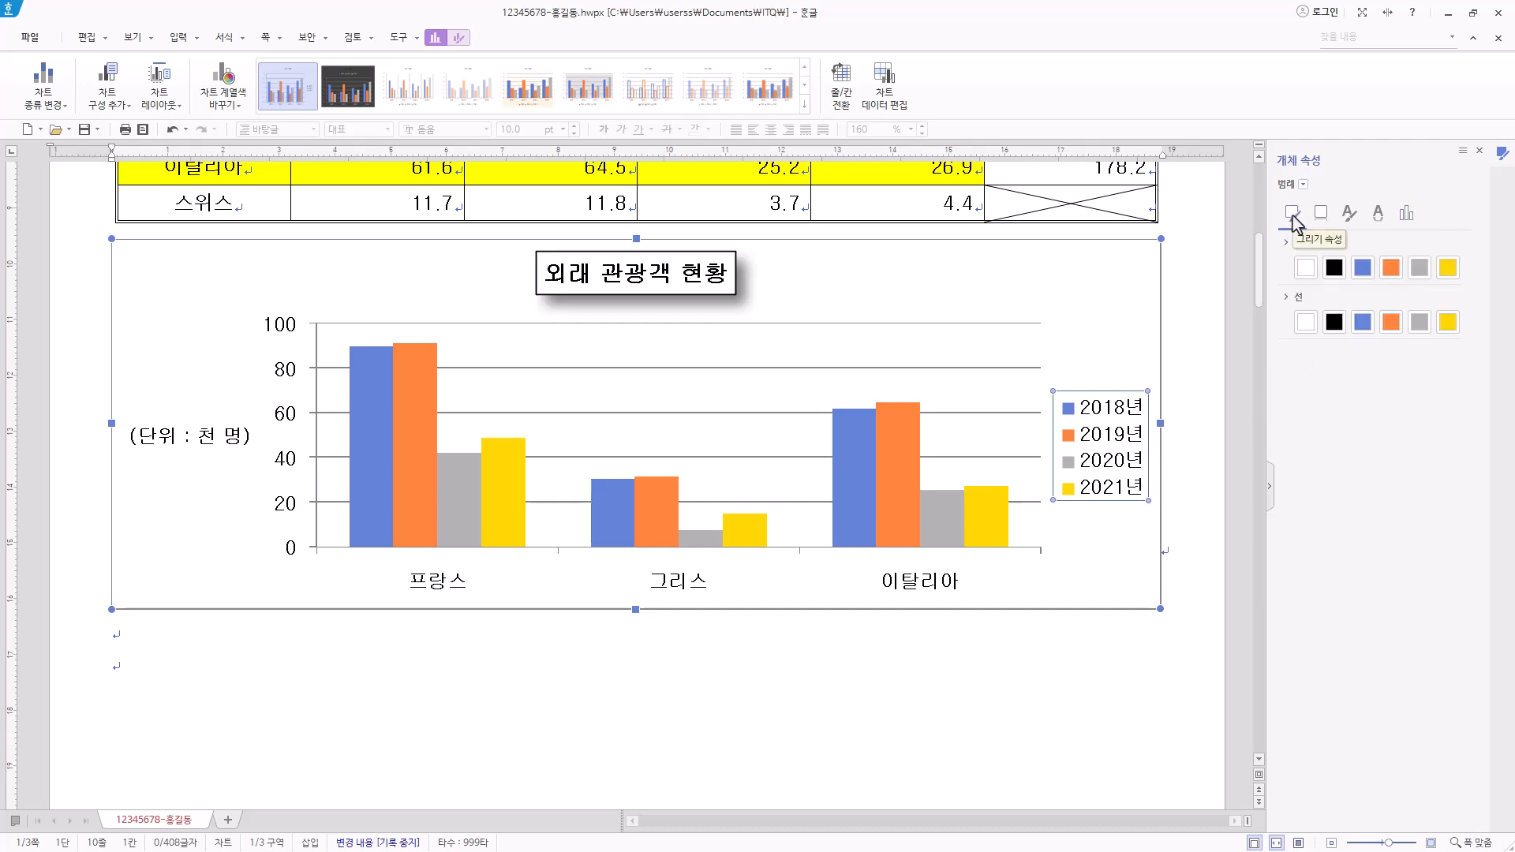
left_click(1335, 323)
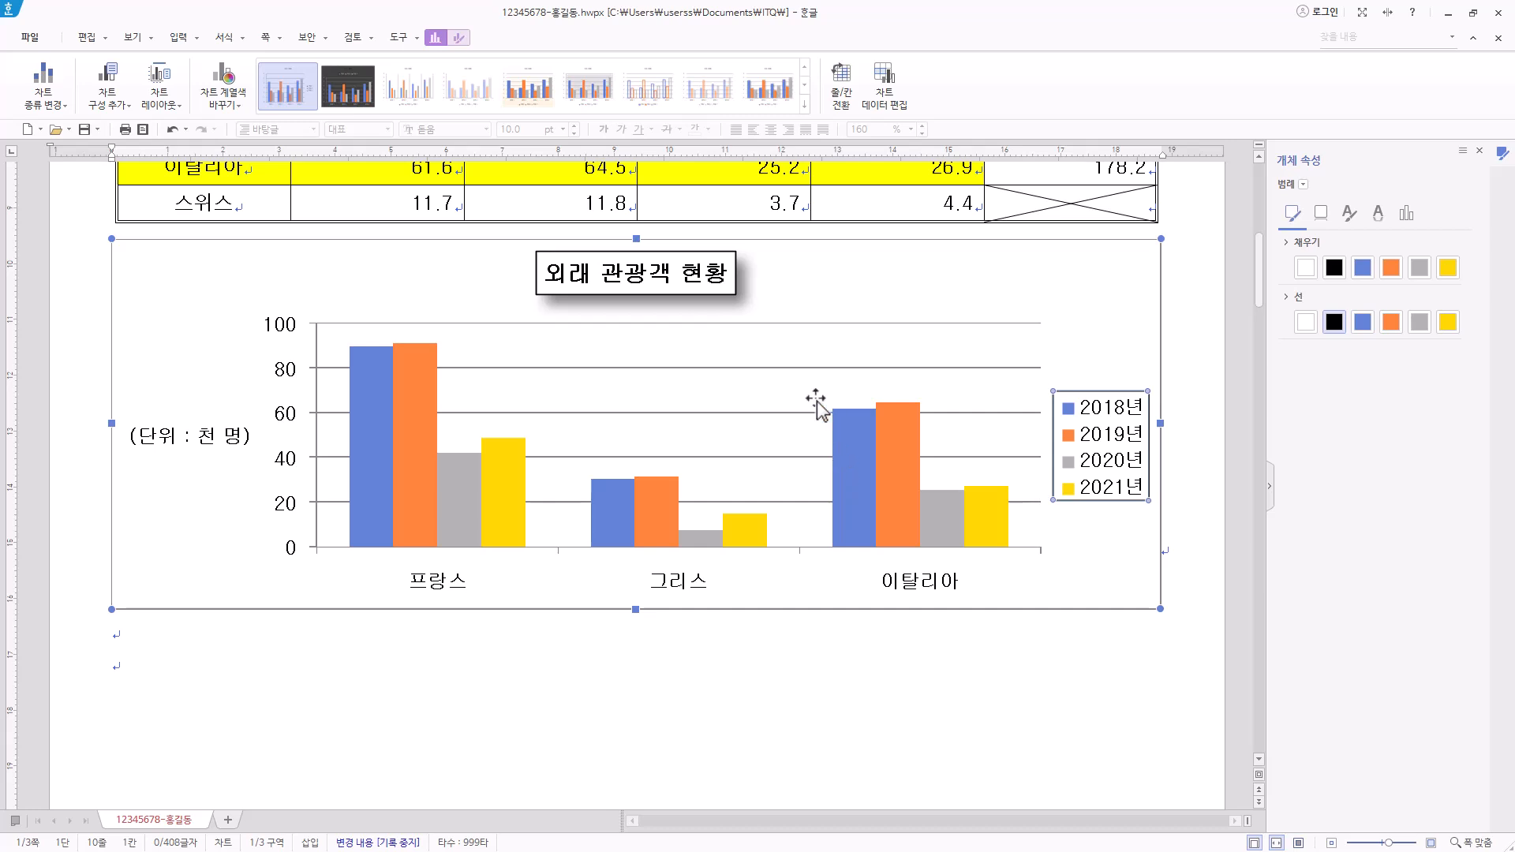
left_click(772, 369)
key("Delete")
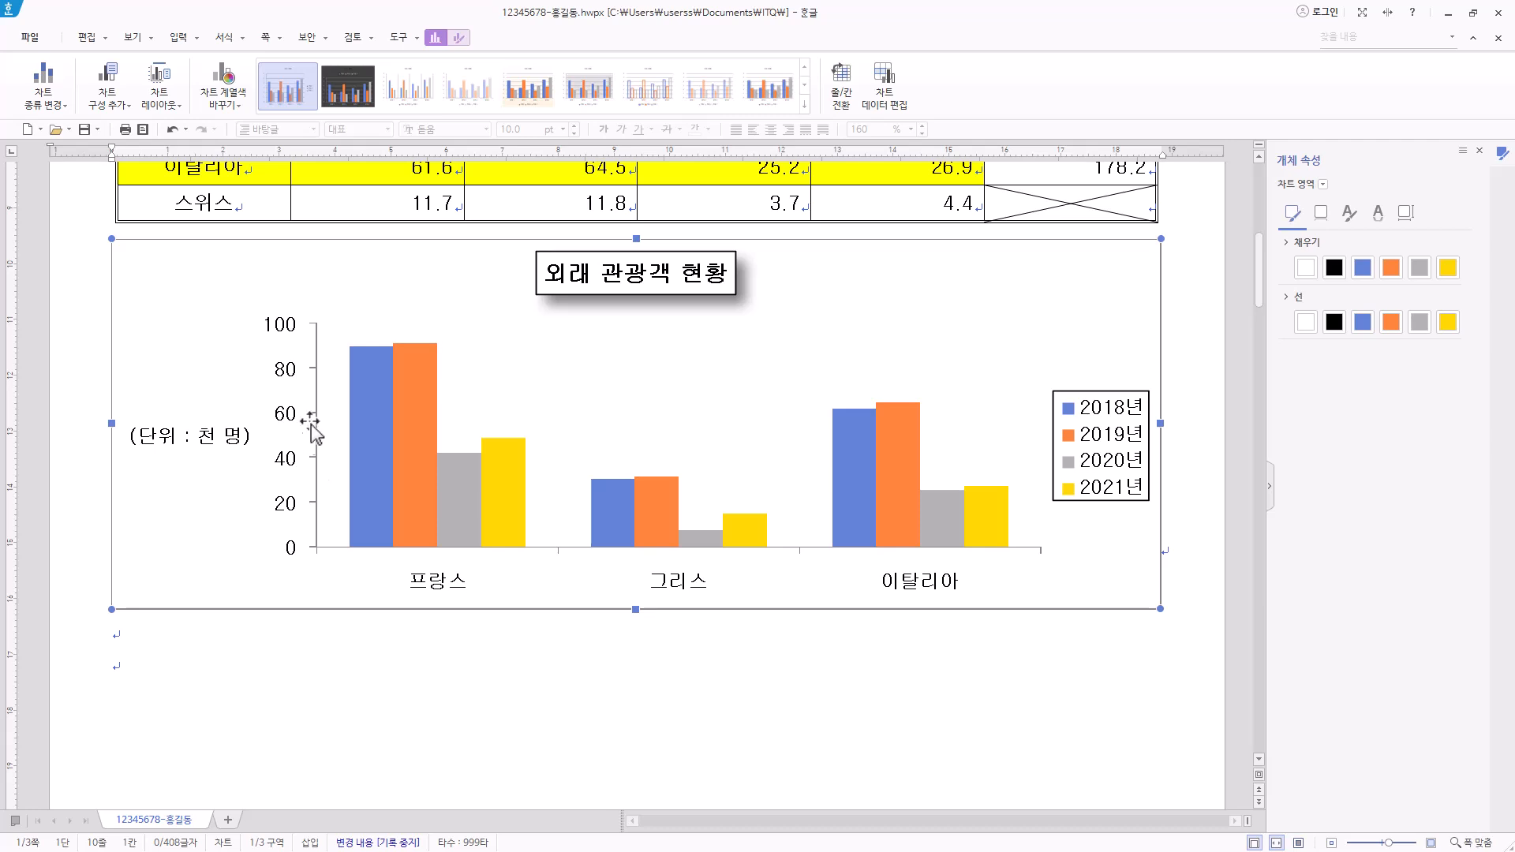
Step: Try the value axis with its major tick marks set to none (없음), and restore them to outside (바깥쪽)
left_click(292, 457)
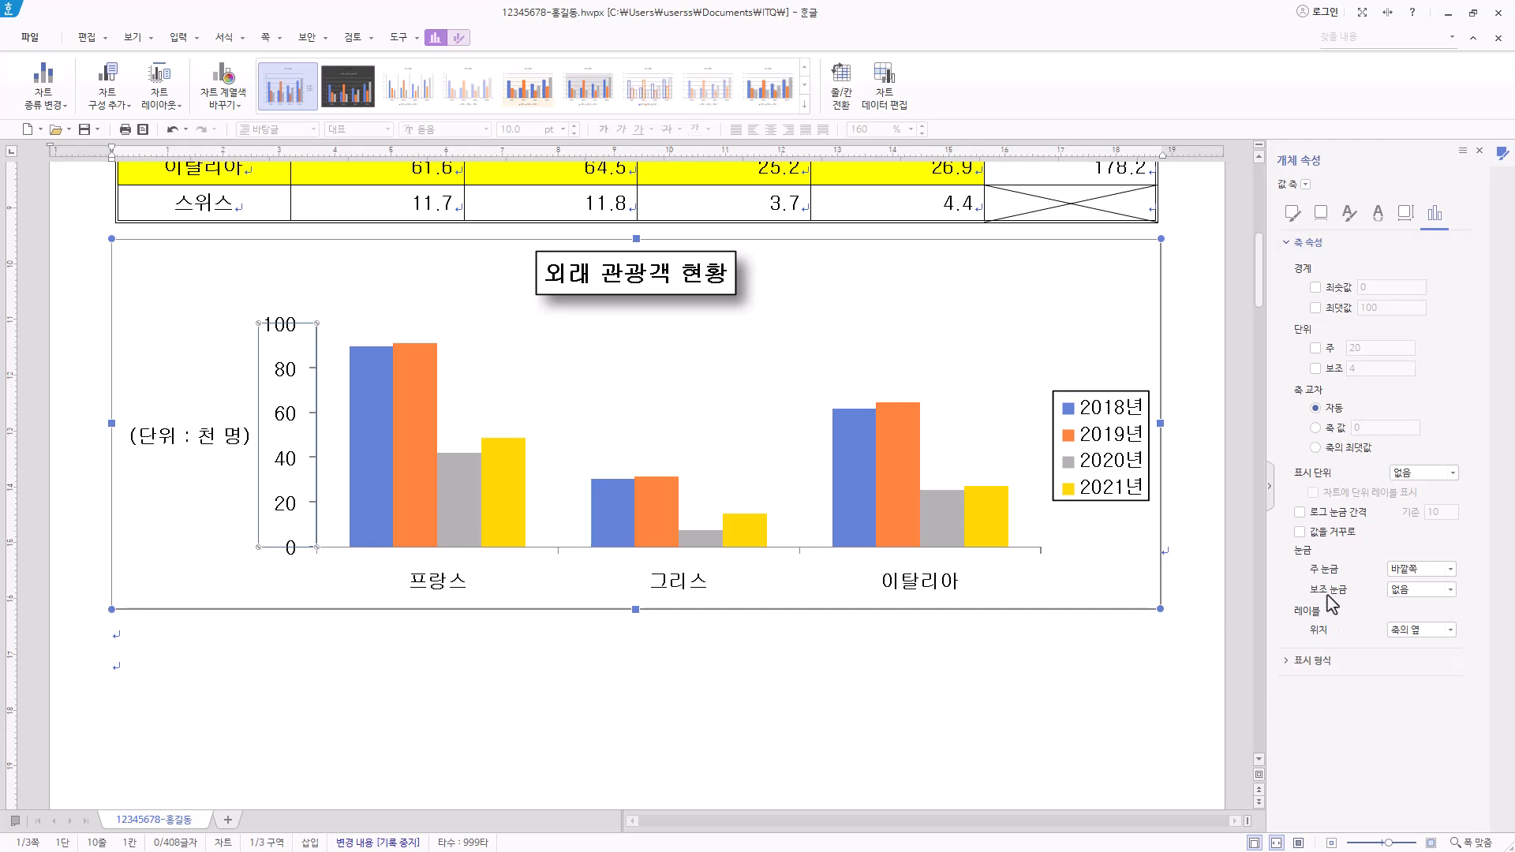
left_click(1450, 569)
left_click(1400, 584)
left_click(694, 580)
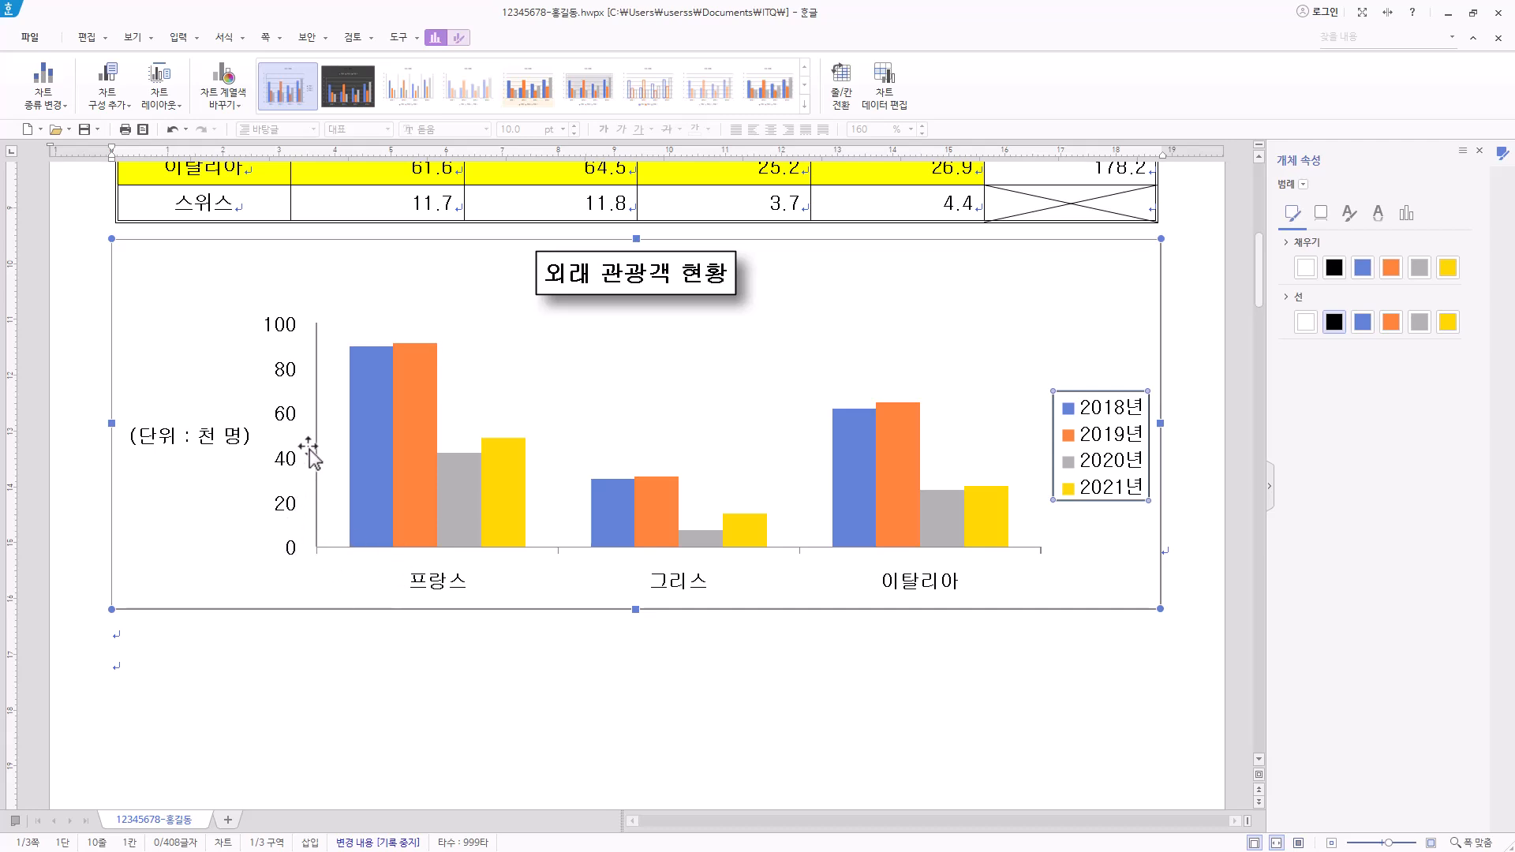
left_click(289, 510)
left_click(1448, 570)
left_click(1430, 616)
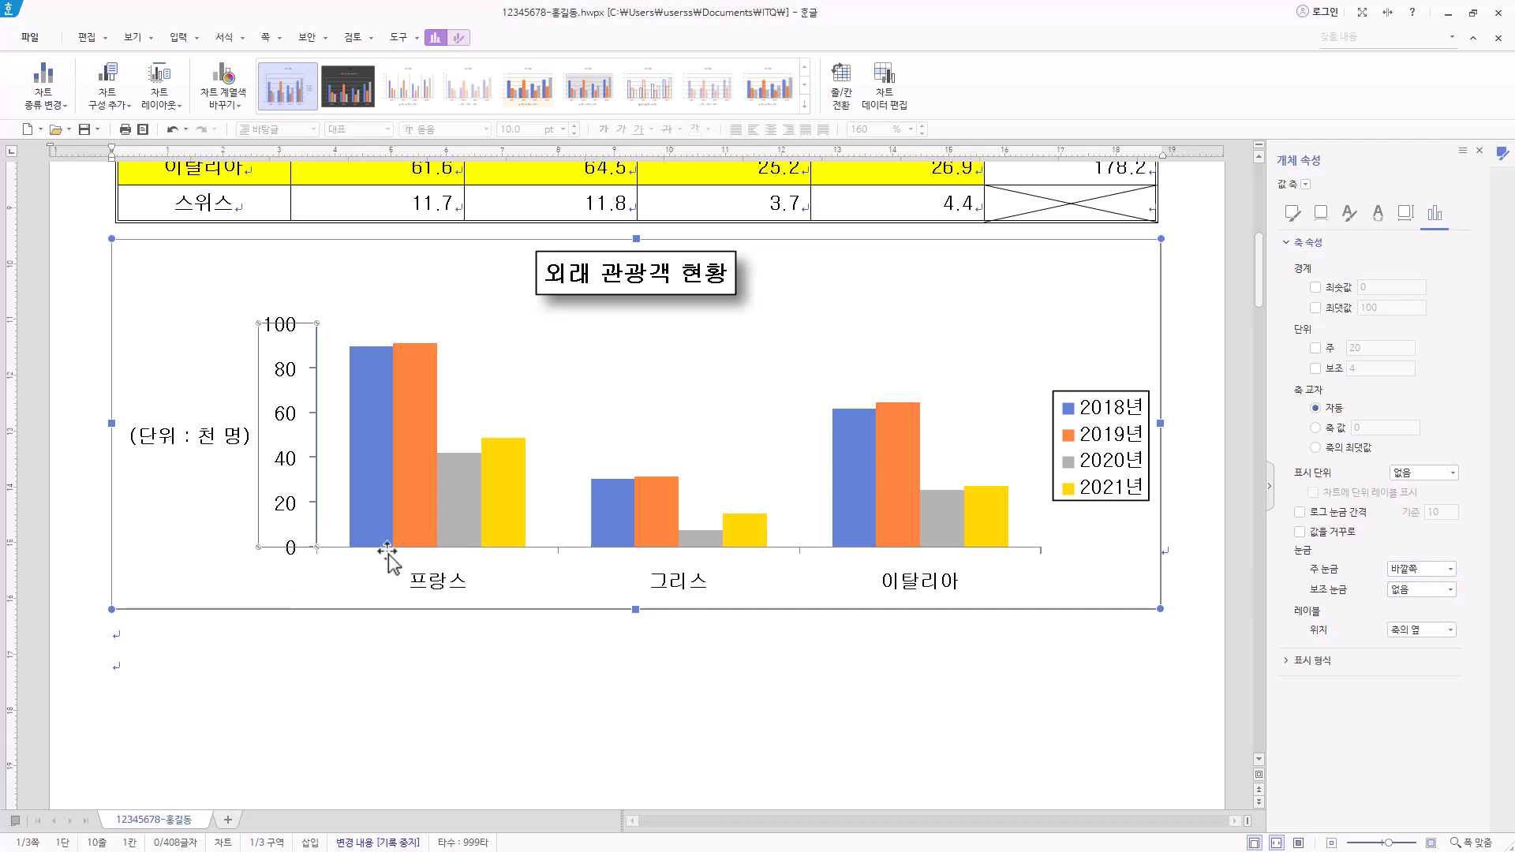
Step: Change the value axis's number format to accounting (회계) with the currency symbol set to none (없음)
left_click(1305, 661)
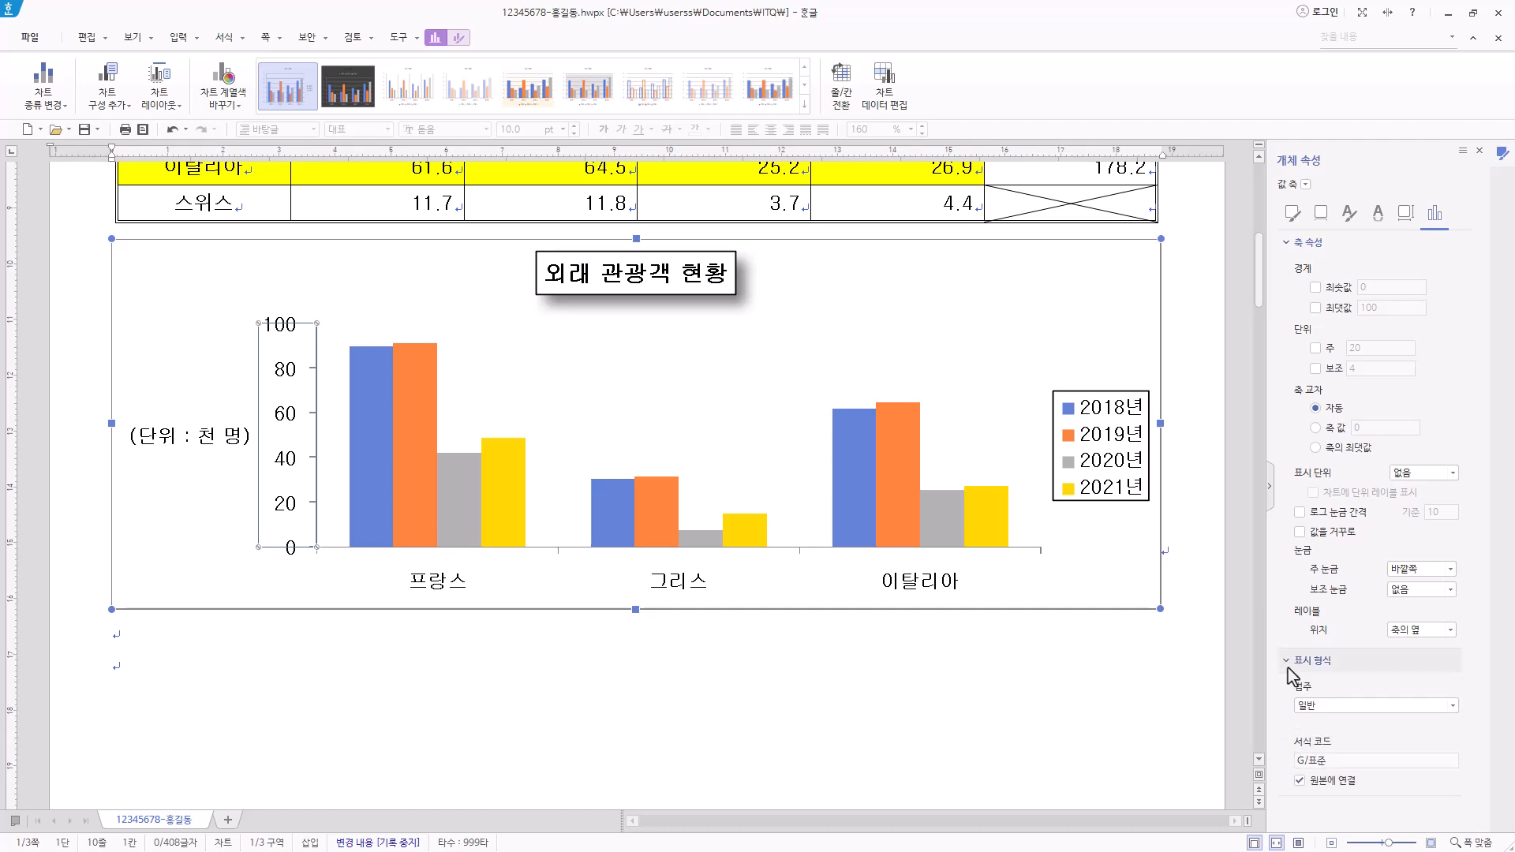
left_click(1361, 706)
left_click(1341, 595)
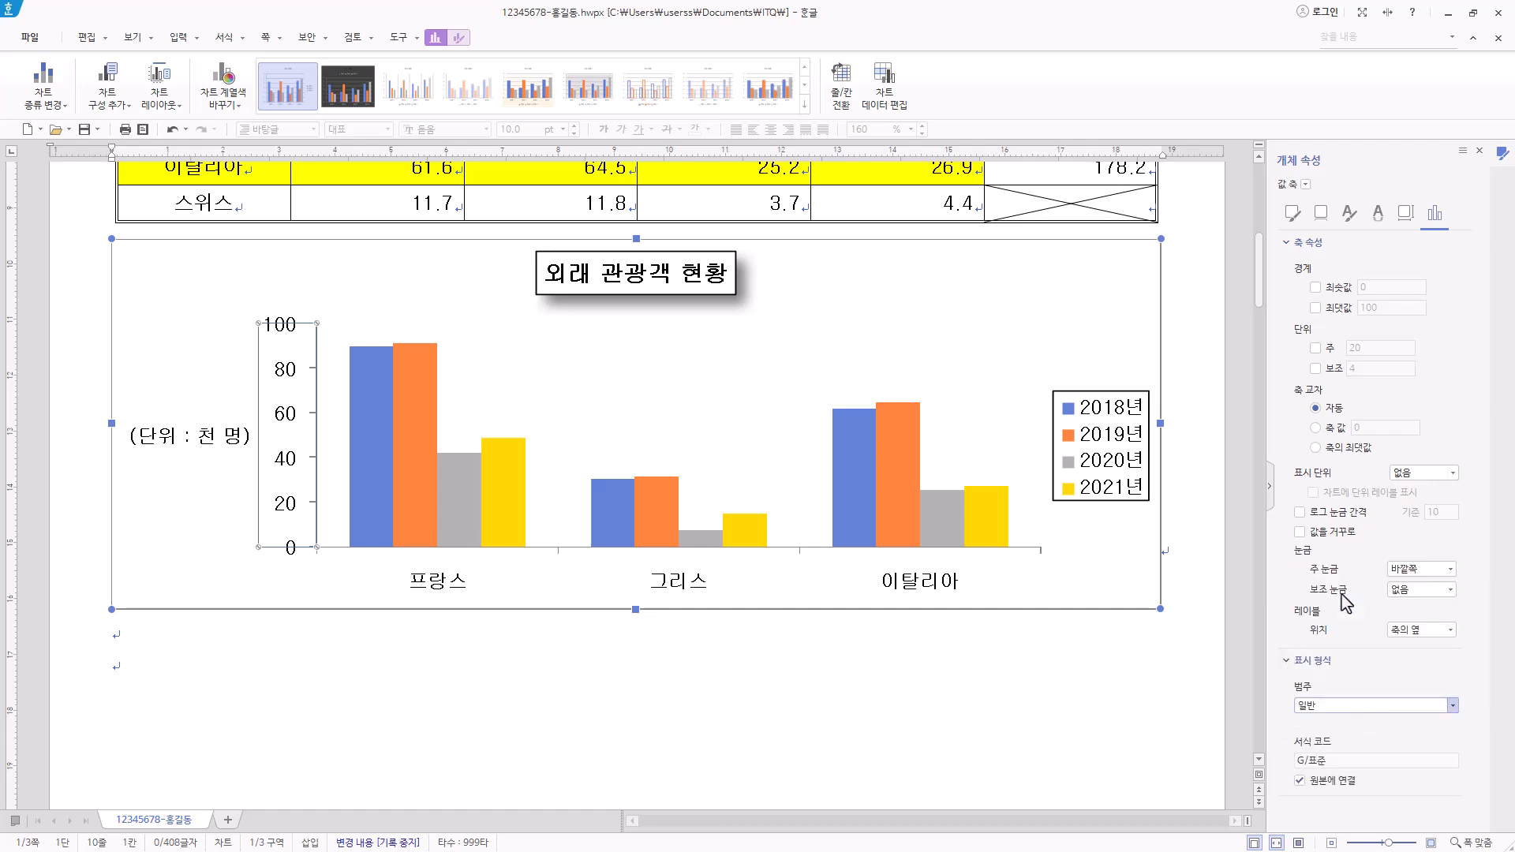
left_click(1364, 763)
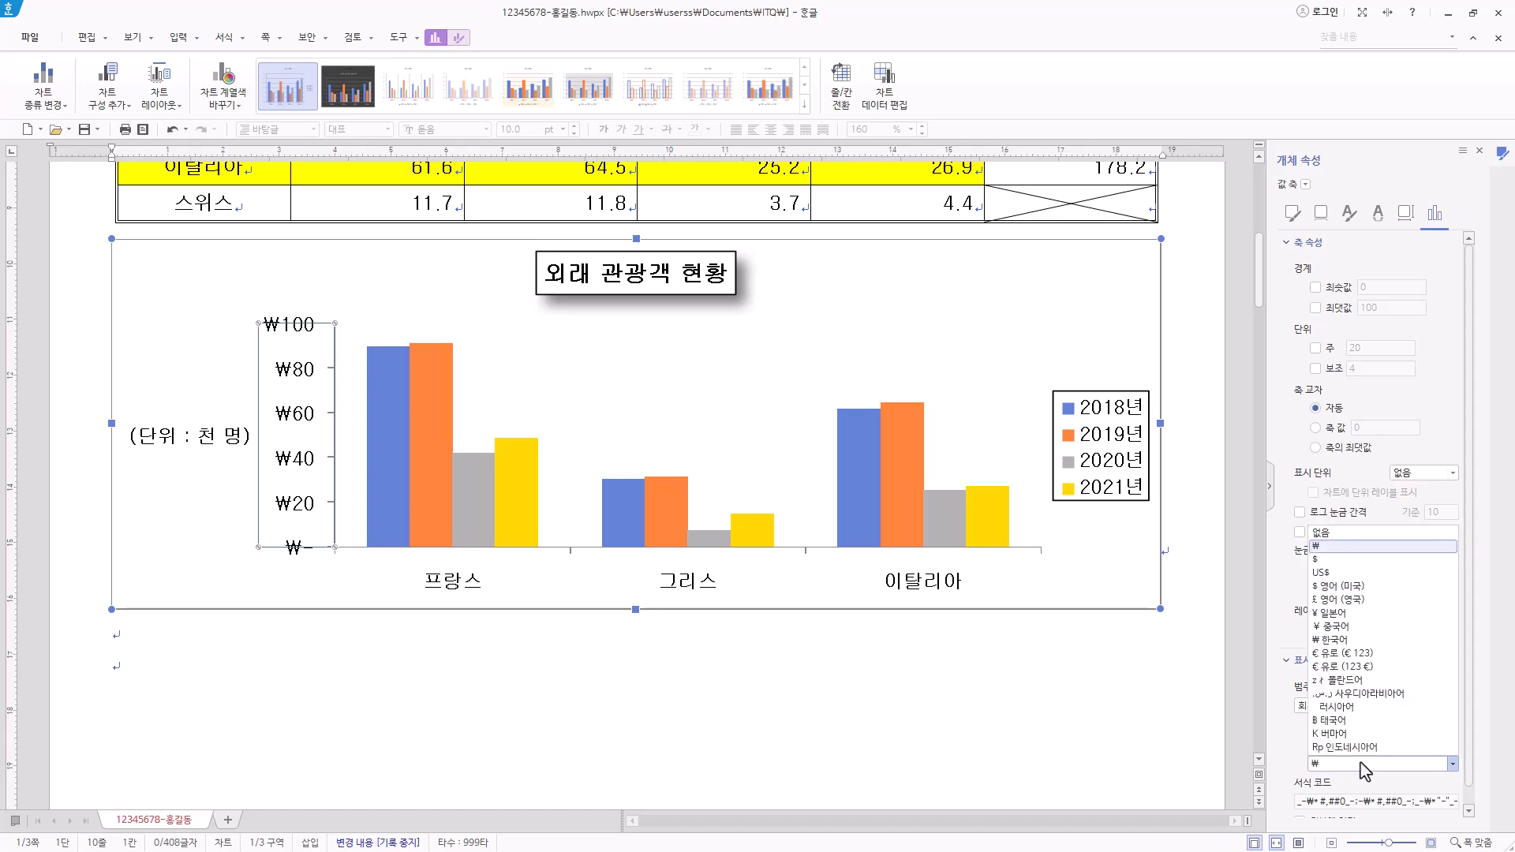
left_click(1380, 533)
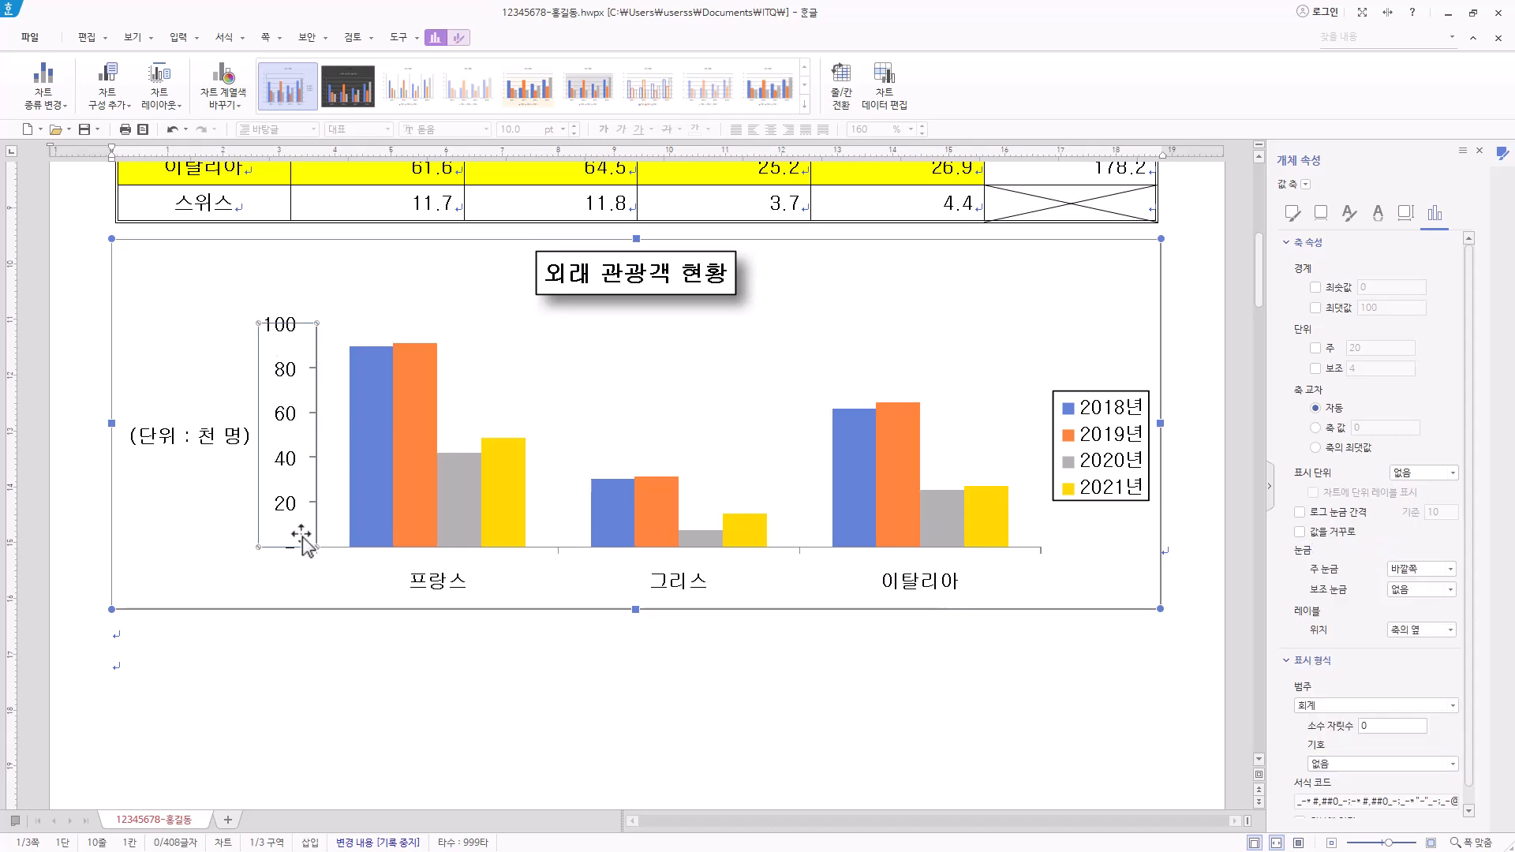
left_click(312, 578)
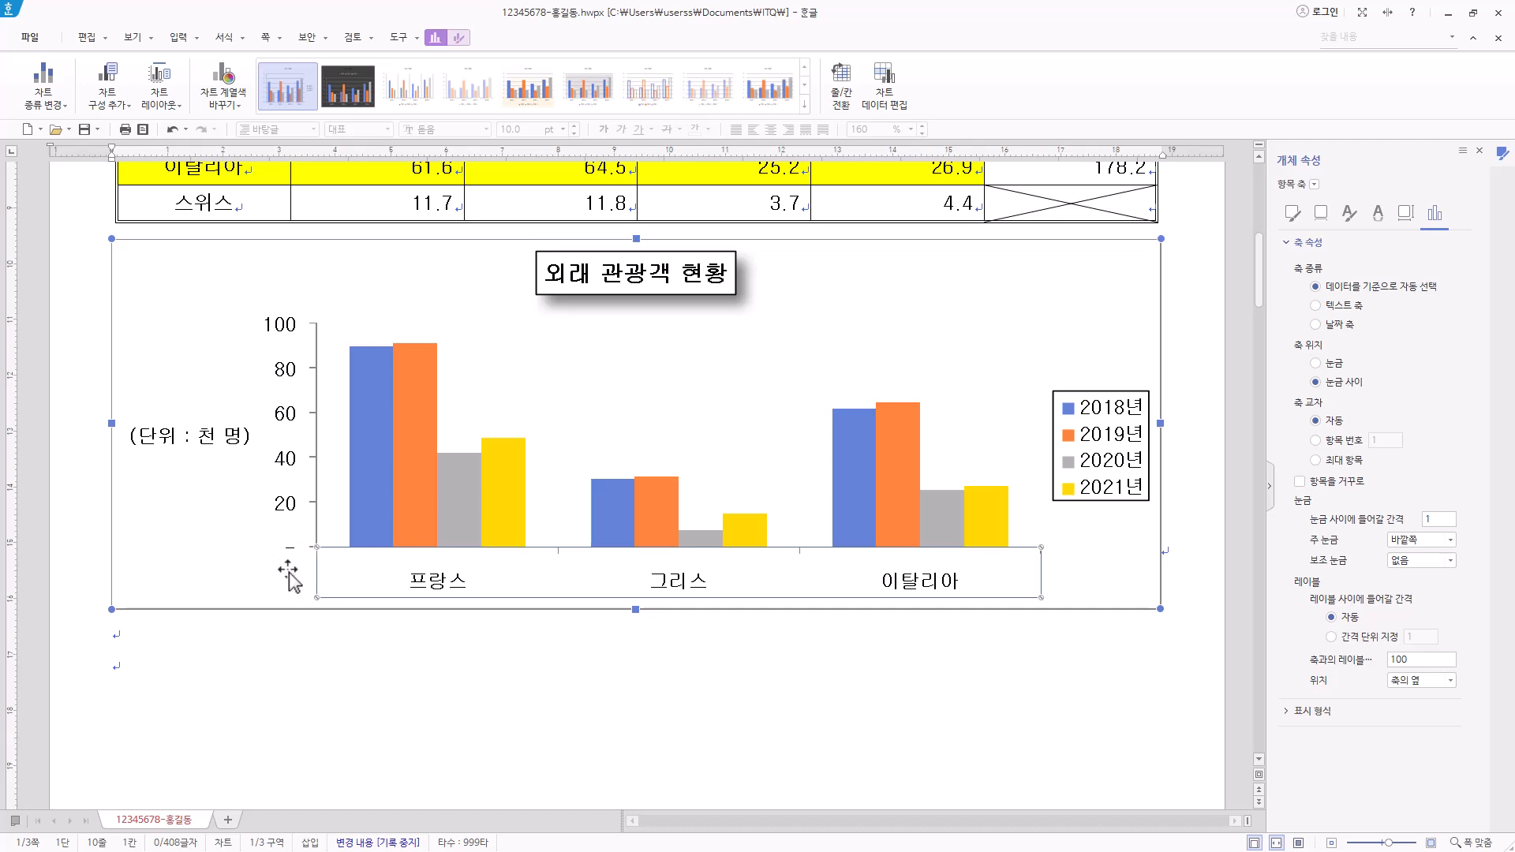
left_click(292, 511)
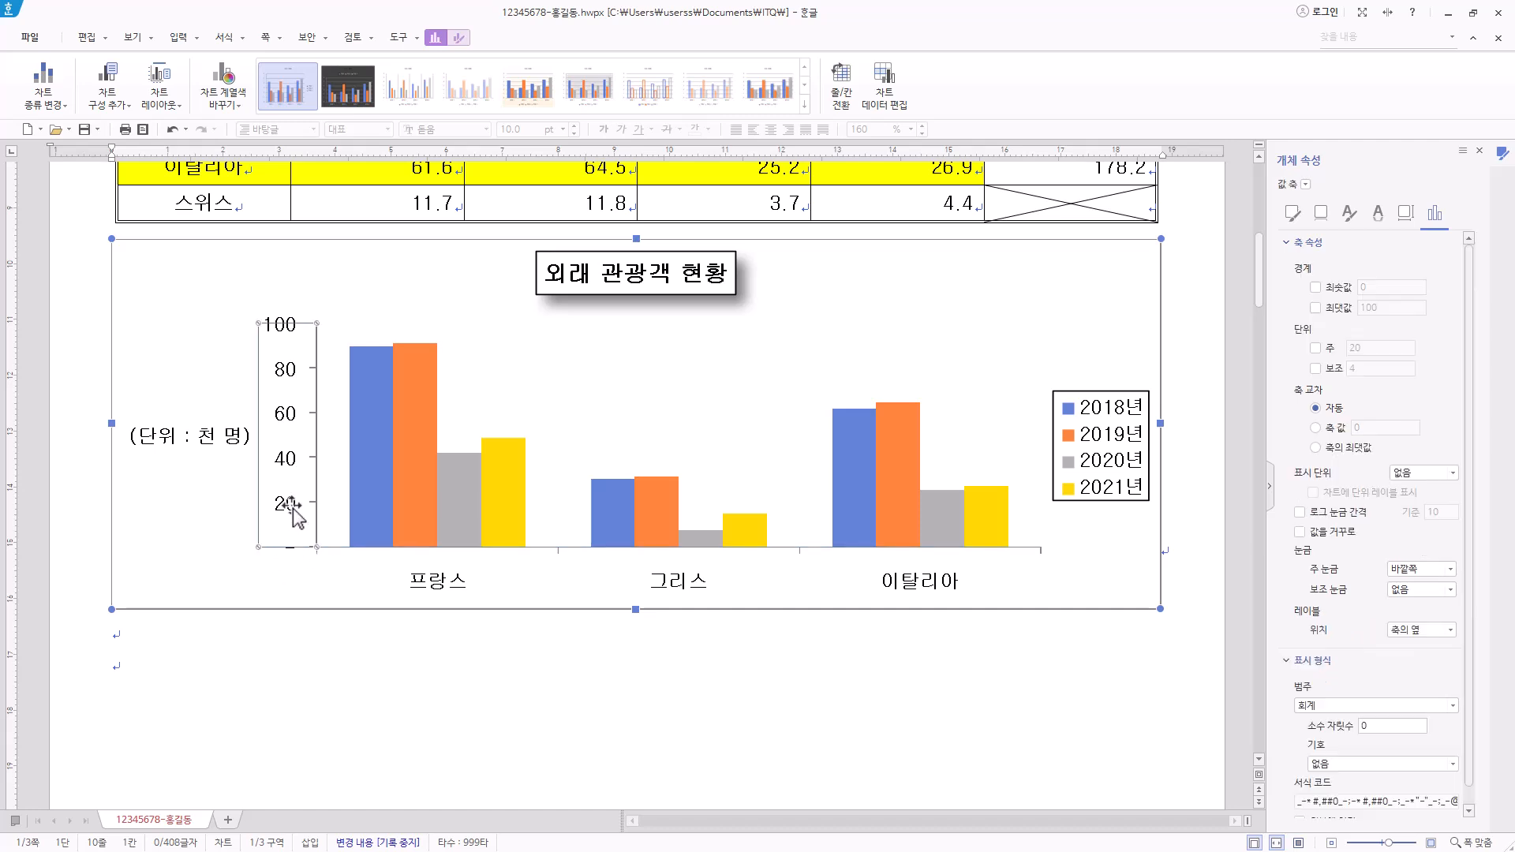
Step: Return the value axis's number format category to general (일반) and collapse the display format settings
left_click(1368, 706)
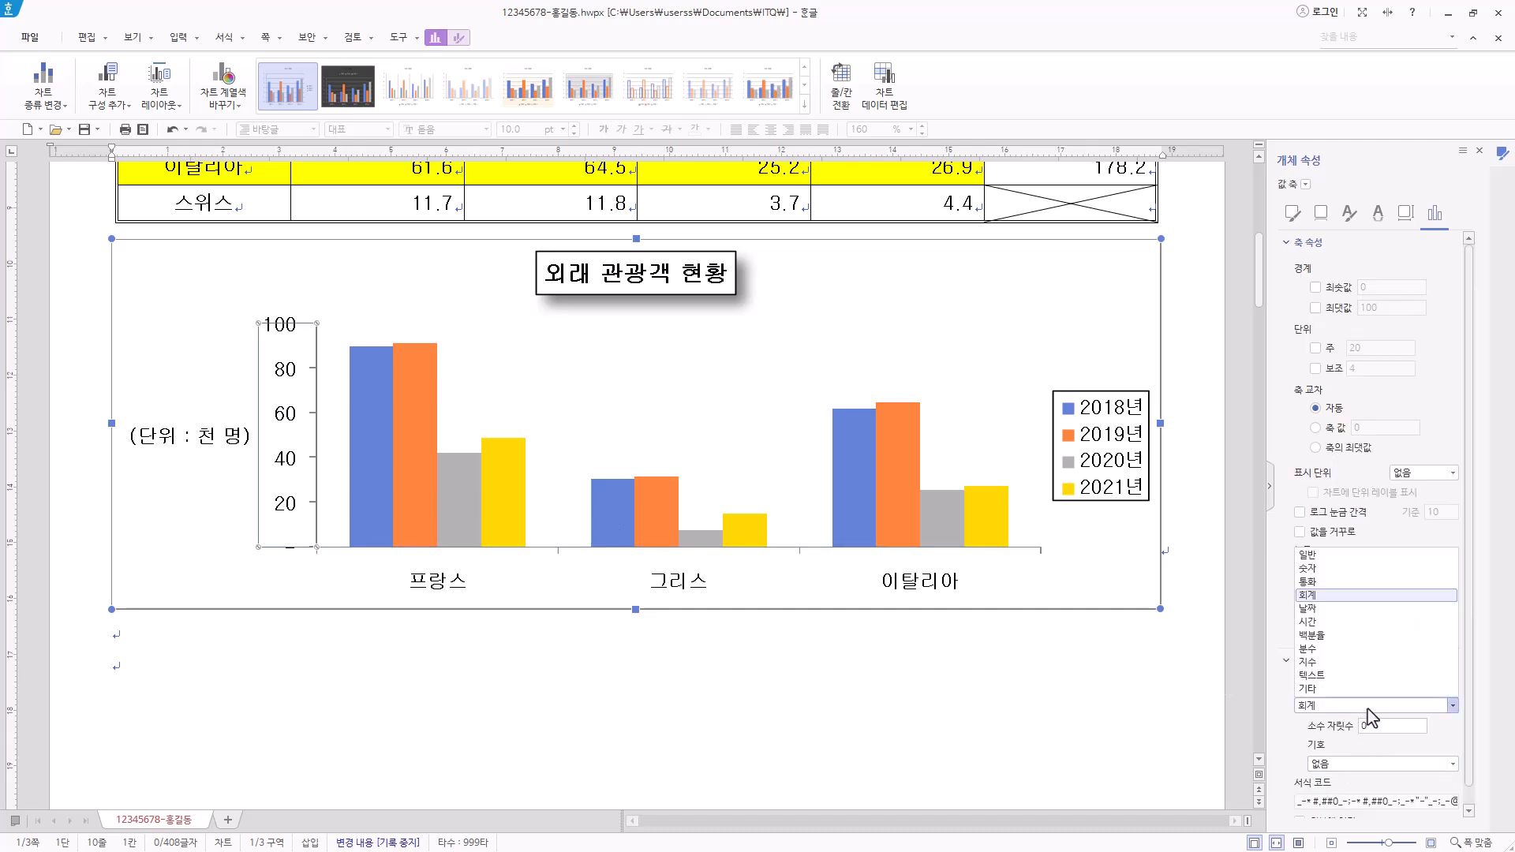
left_click(1337, 562)
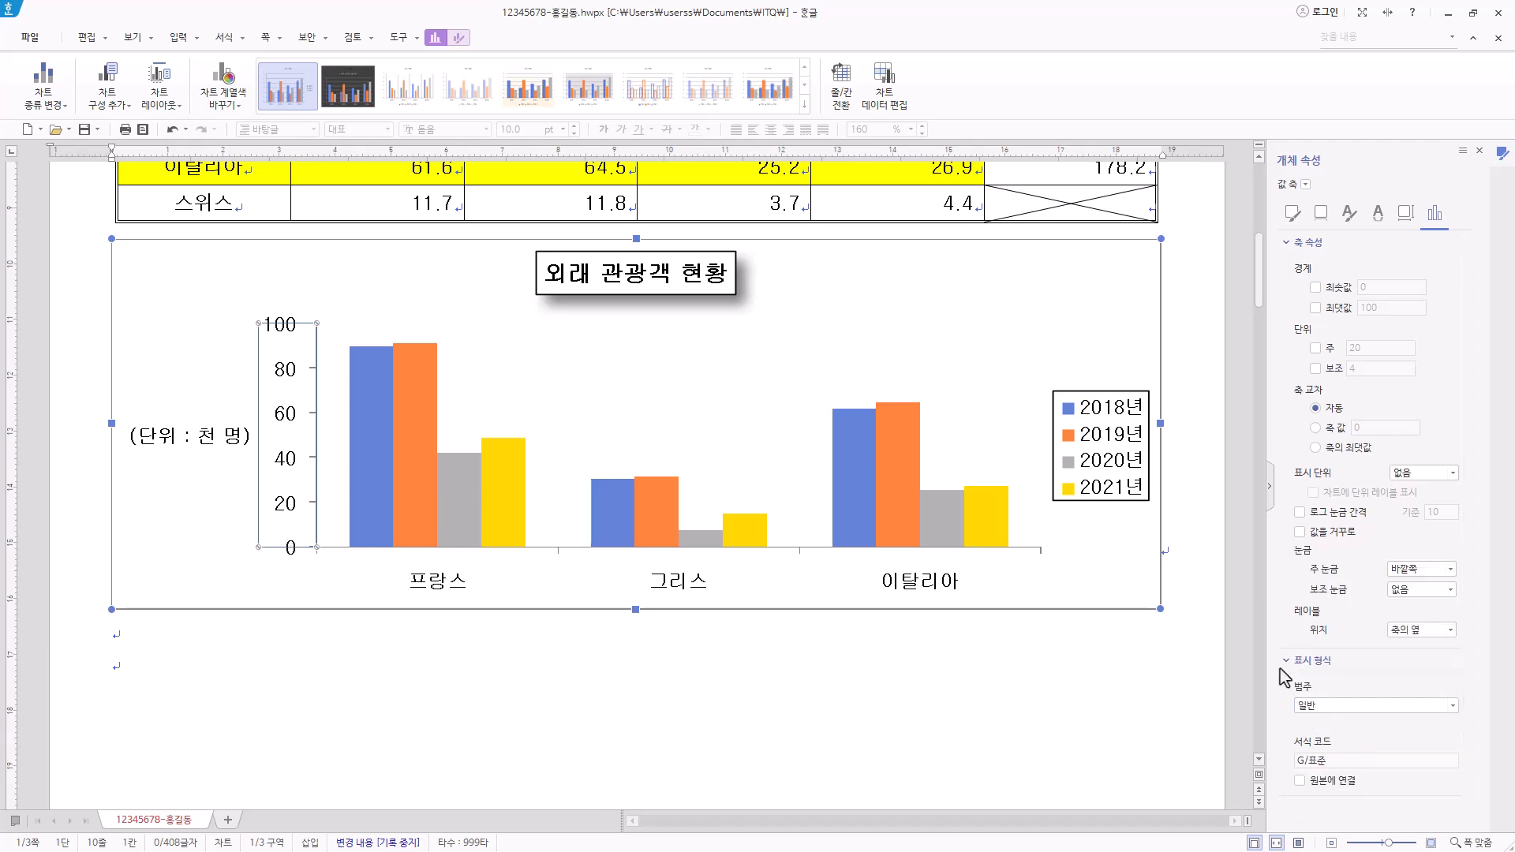
left_click(1287, 663)
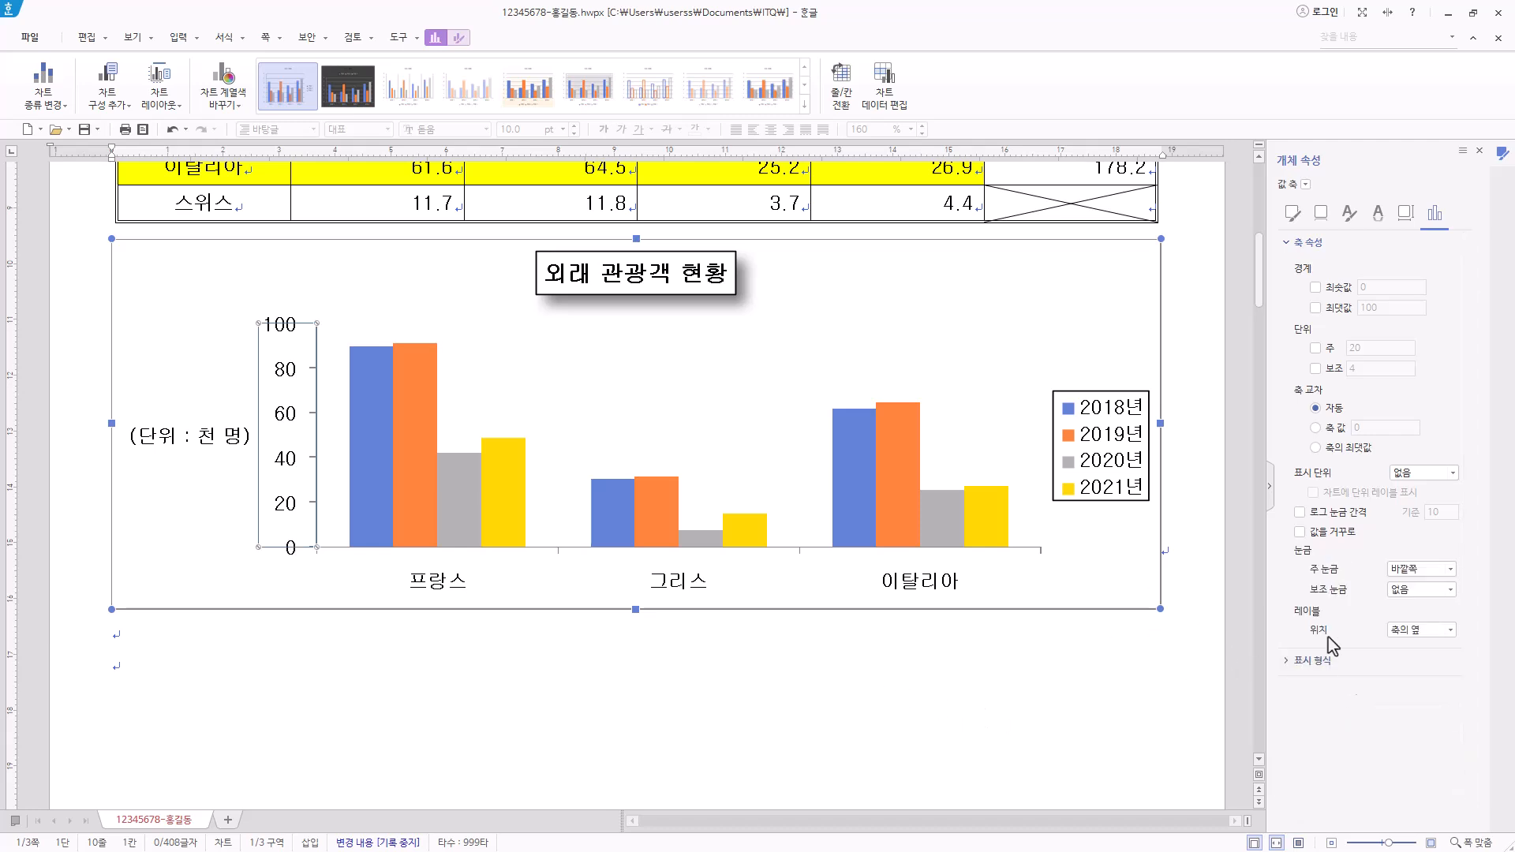
Step: Save the document and place the text cursor on the empty line below "3." on page 2
left_click(84, 130)
left_click(490, 490)
scroll(490, 490, "down", 10)
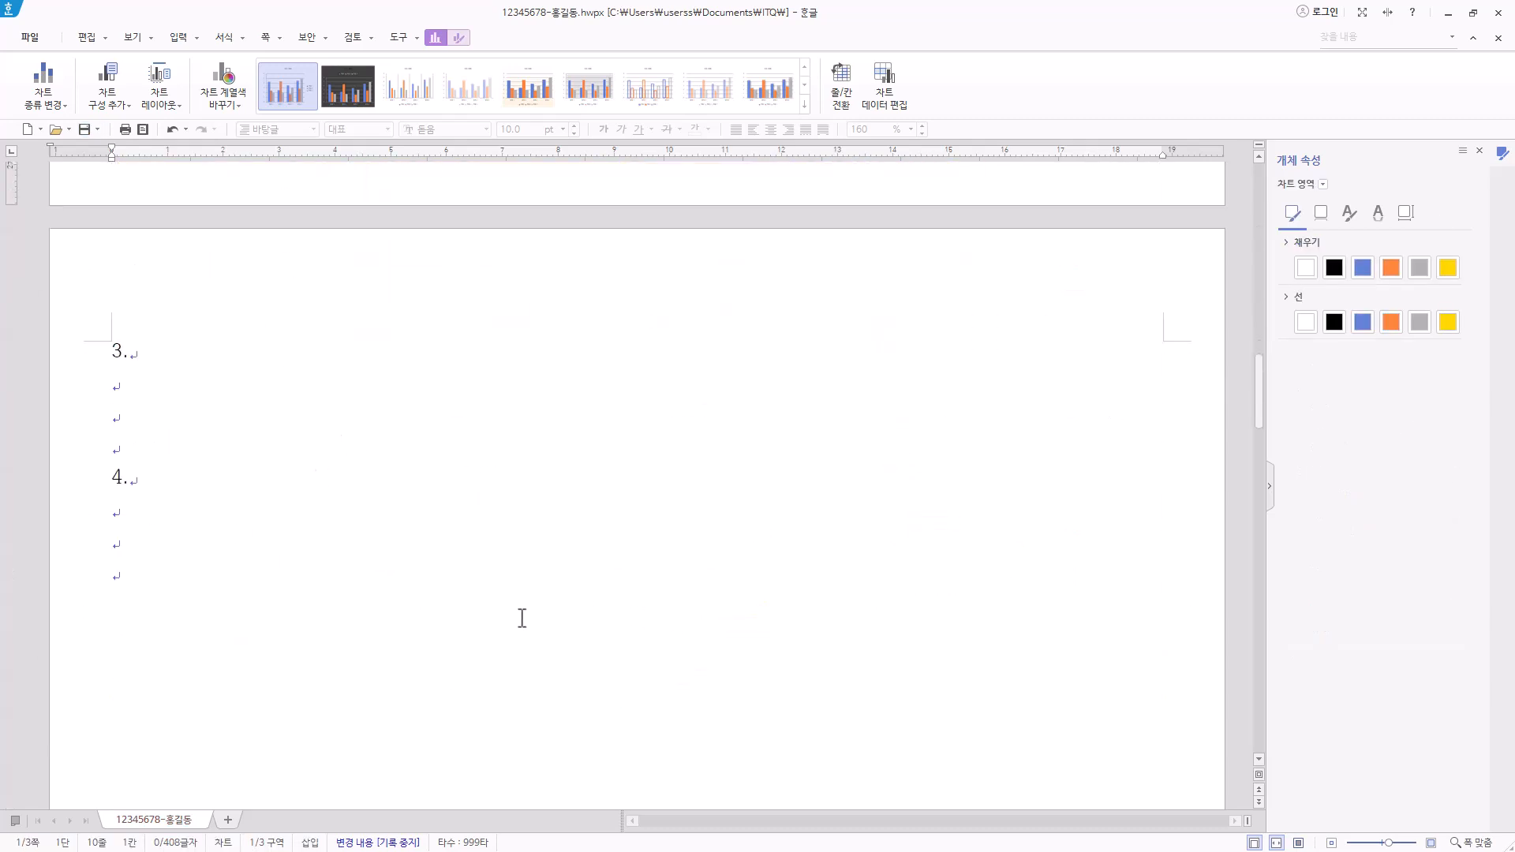
left_click(146, 380)
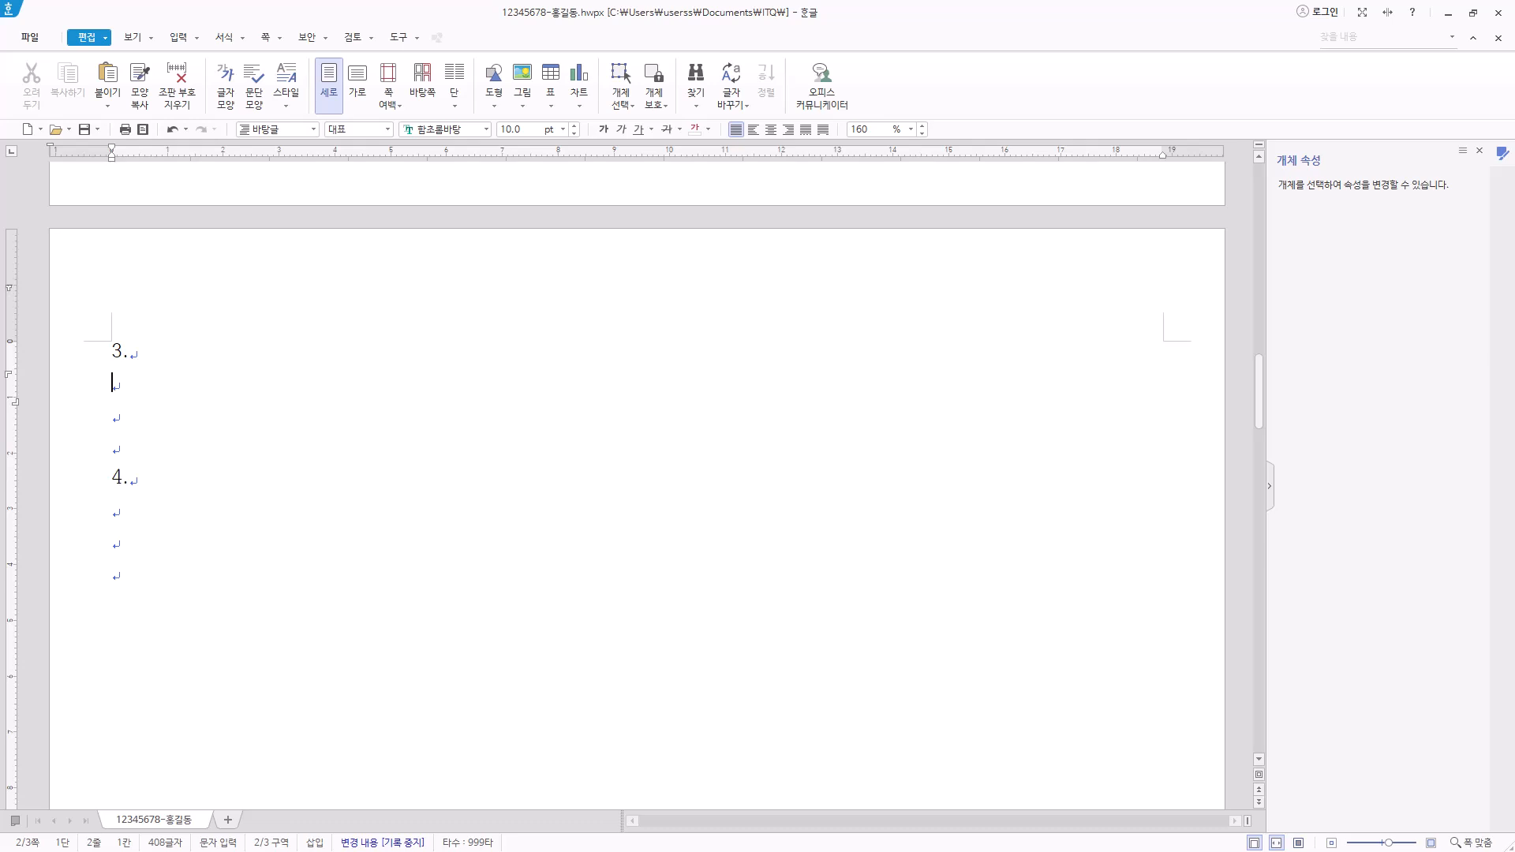
Step: Add the label "(1)" on the line under "3." and start an equation reading h=√k
type("(1)")
left_click(178, 38)
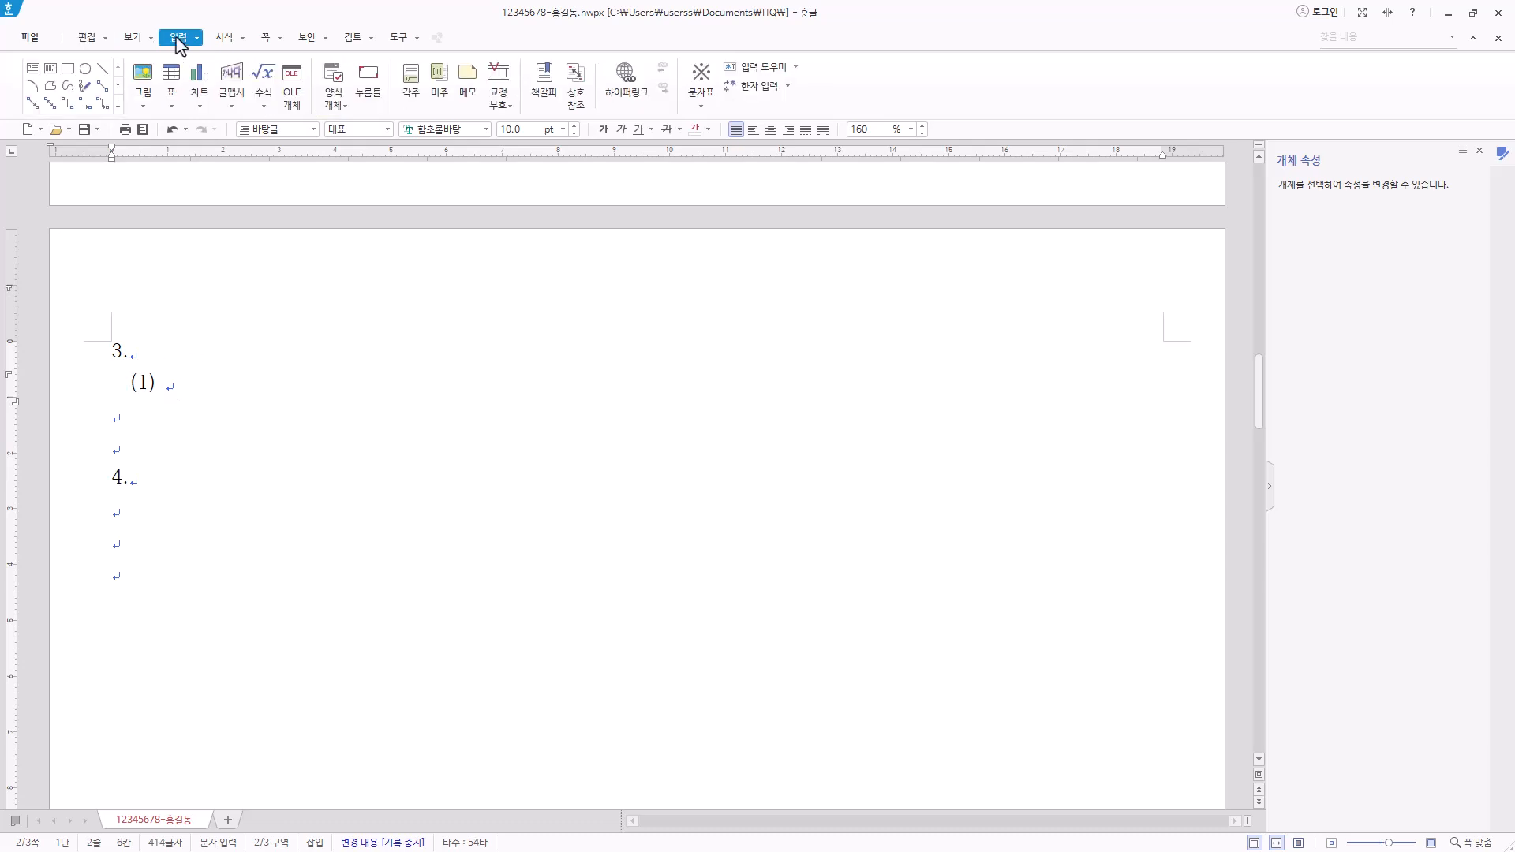
left_click(266, 82)
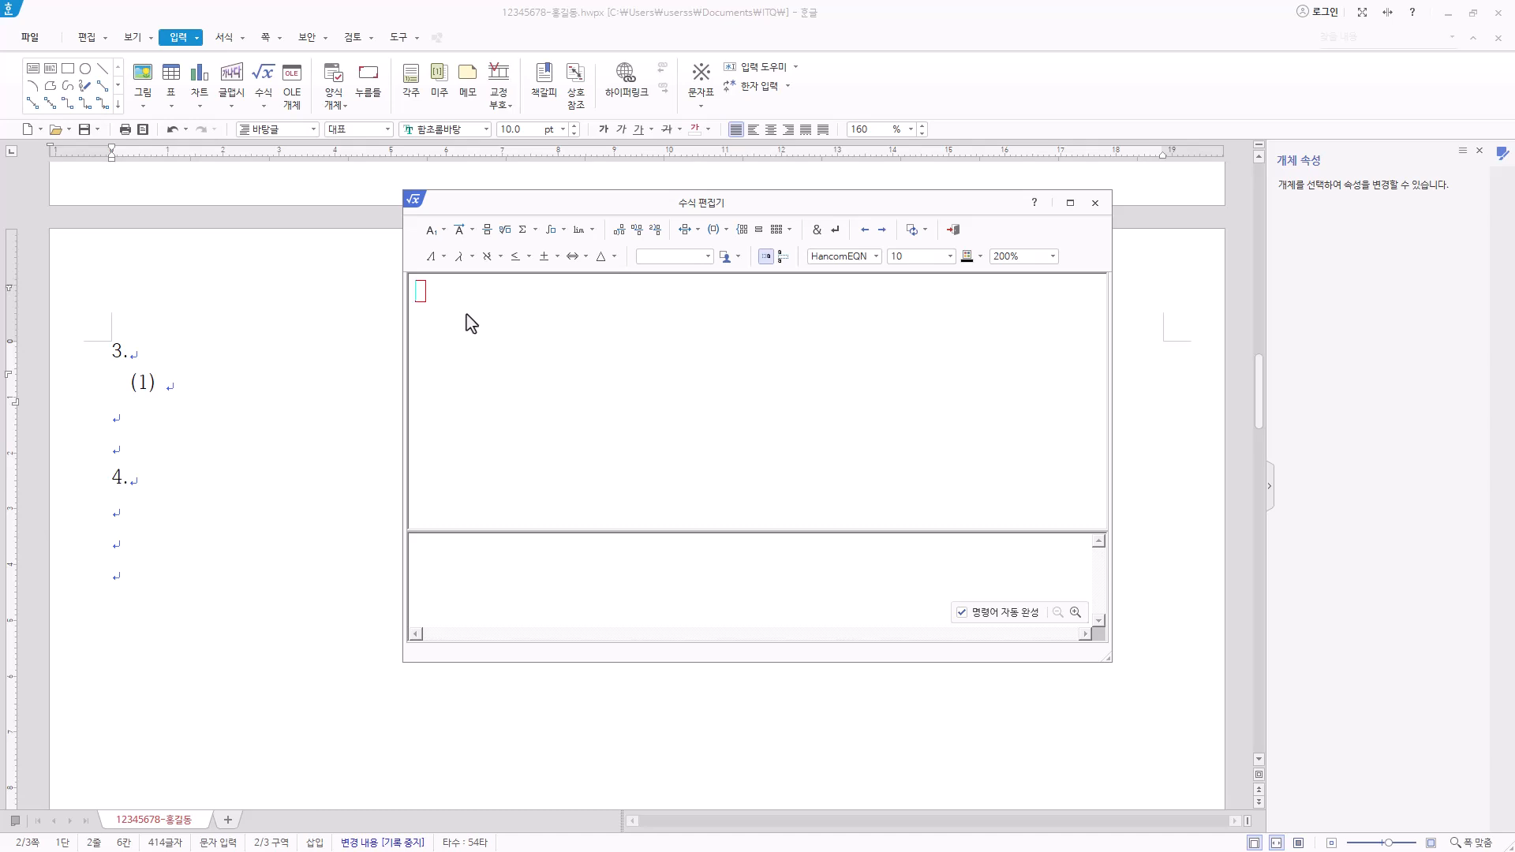
type("h=")
left_click(508, 233)
type("k")
Step: Complete the expression under the root as k²−r², using superscripts for both exponents
left_click(432, 237)
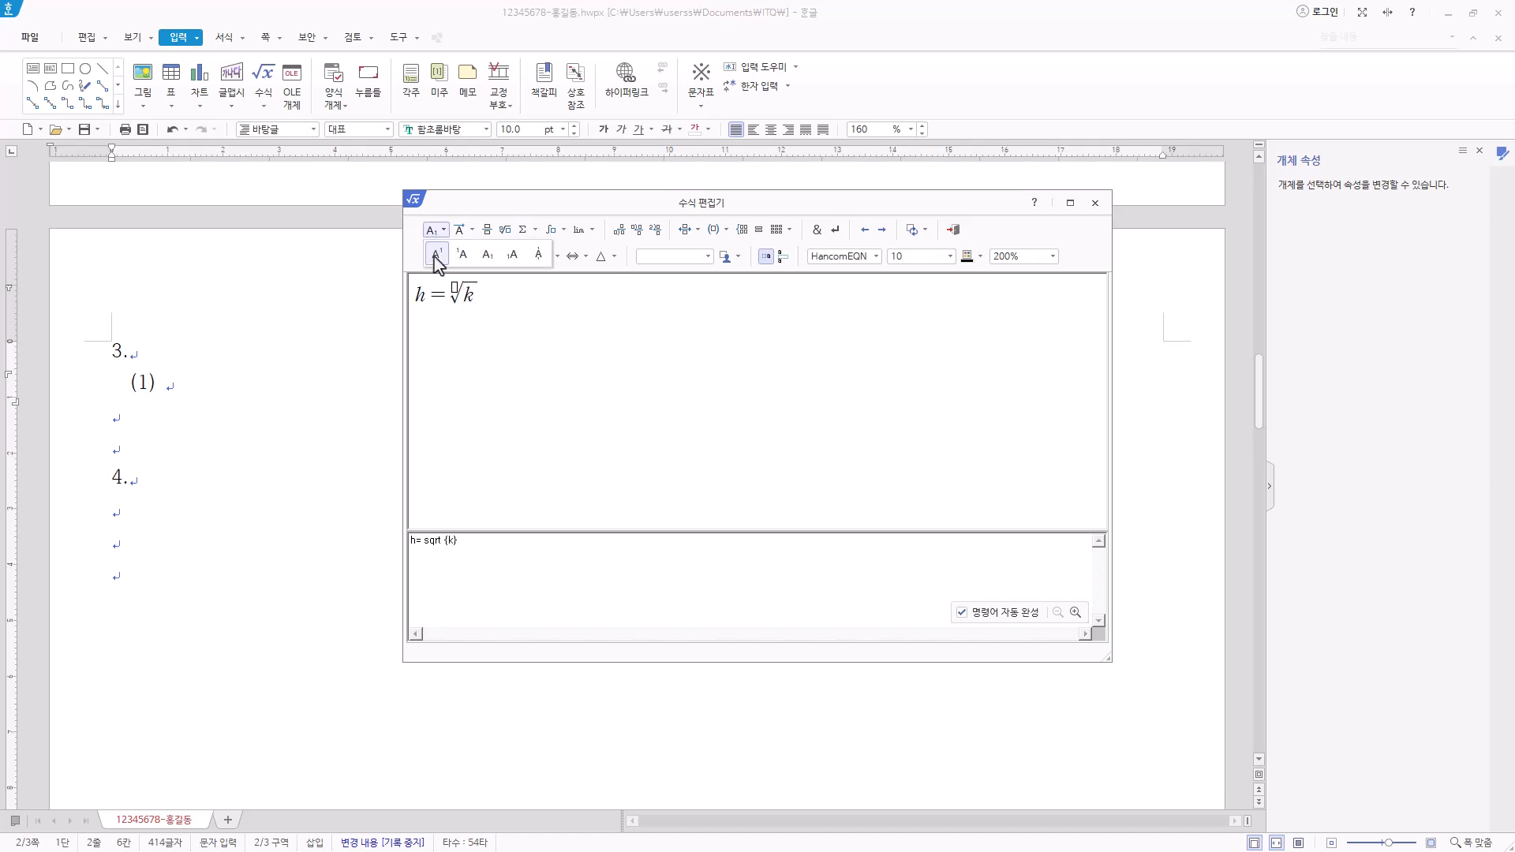
left_click(437, 253)
type("2")
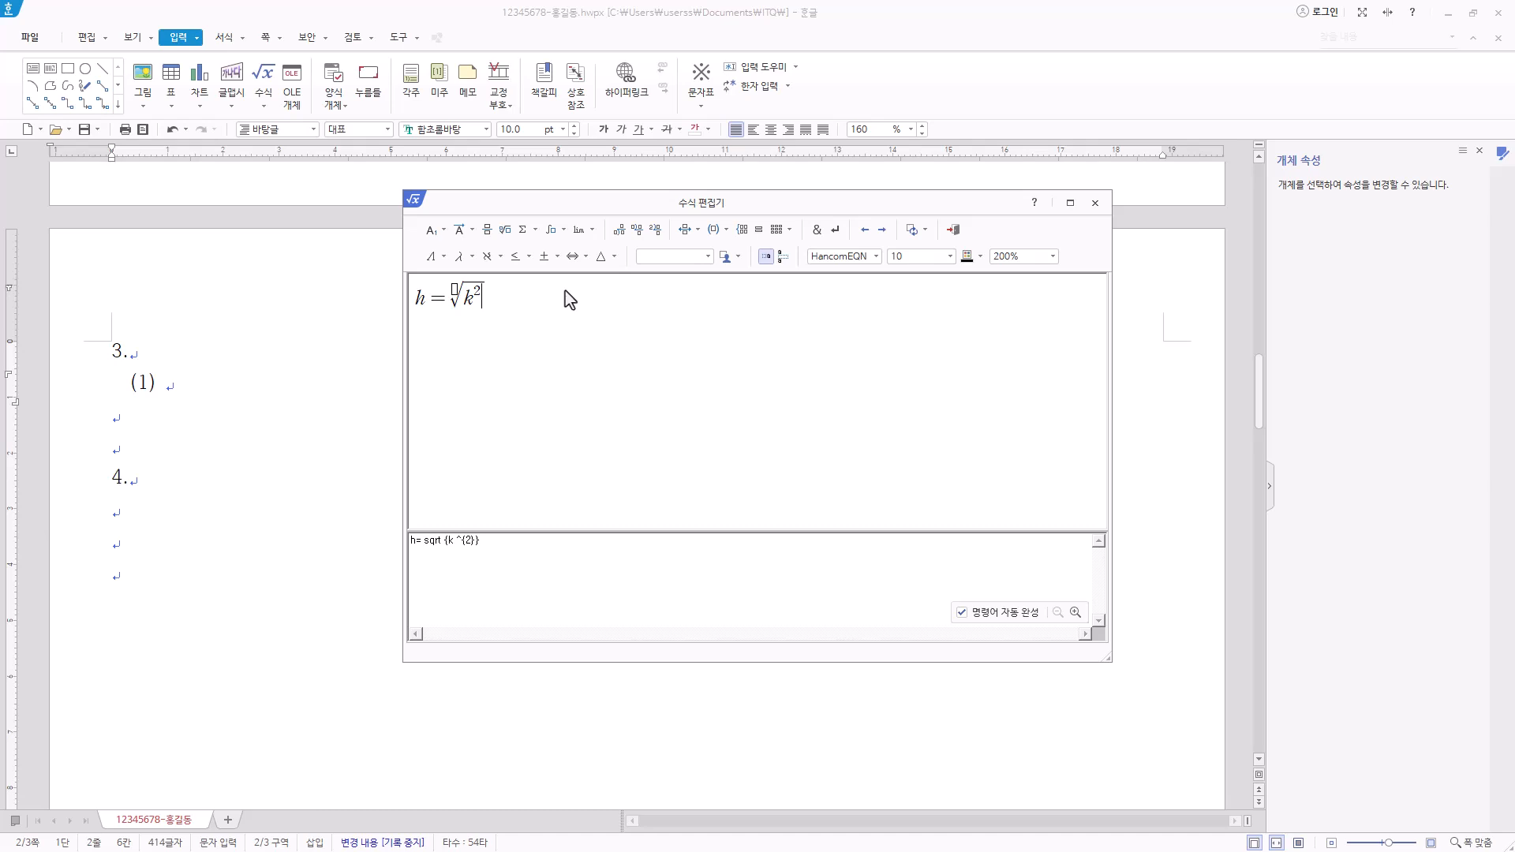
type("-r")
left_click(432, 230)
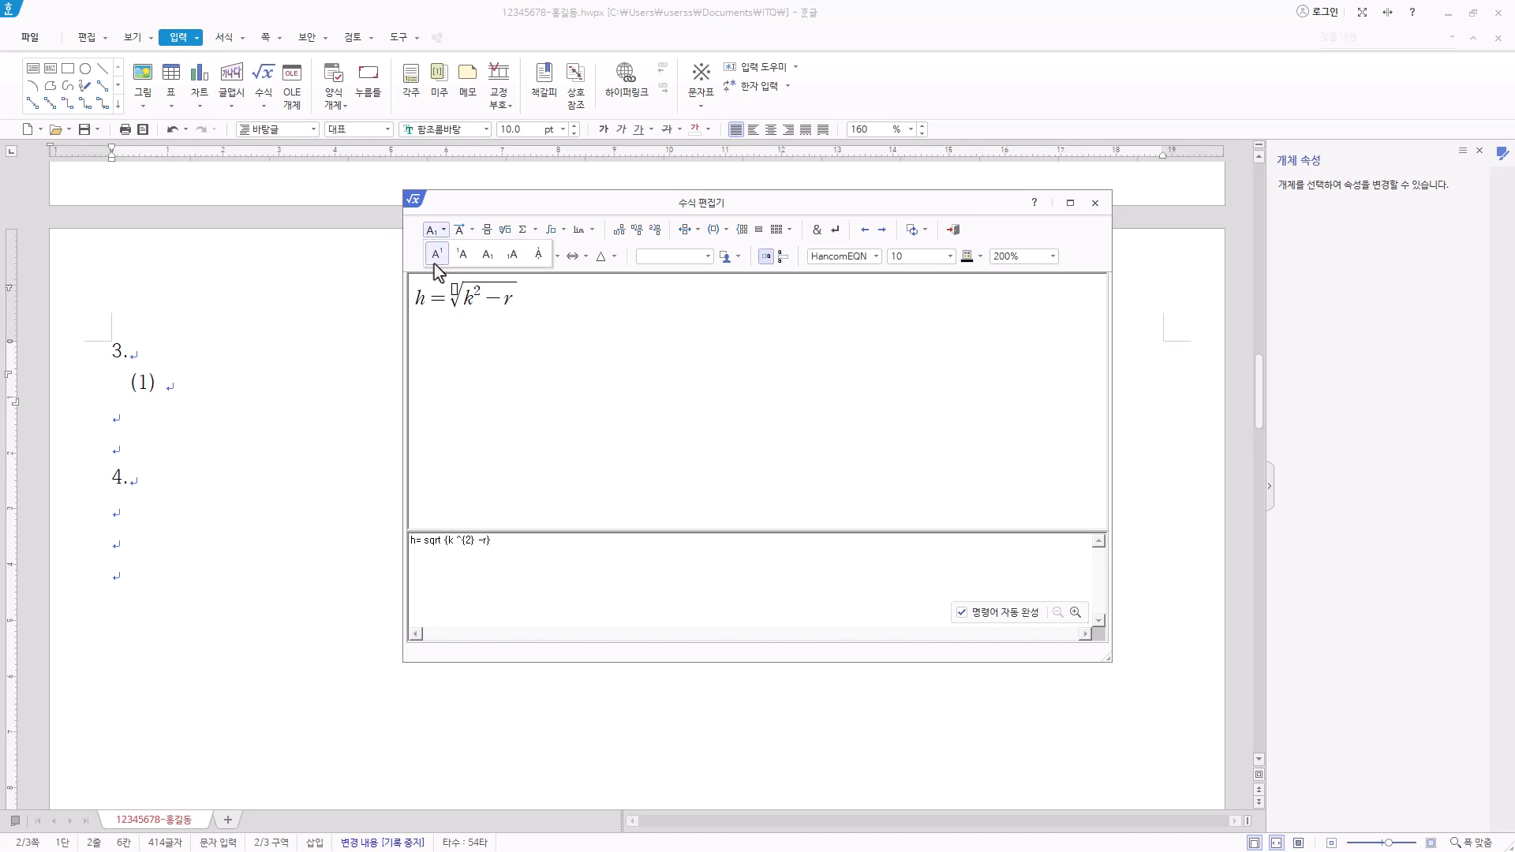
left_click(435, 254)
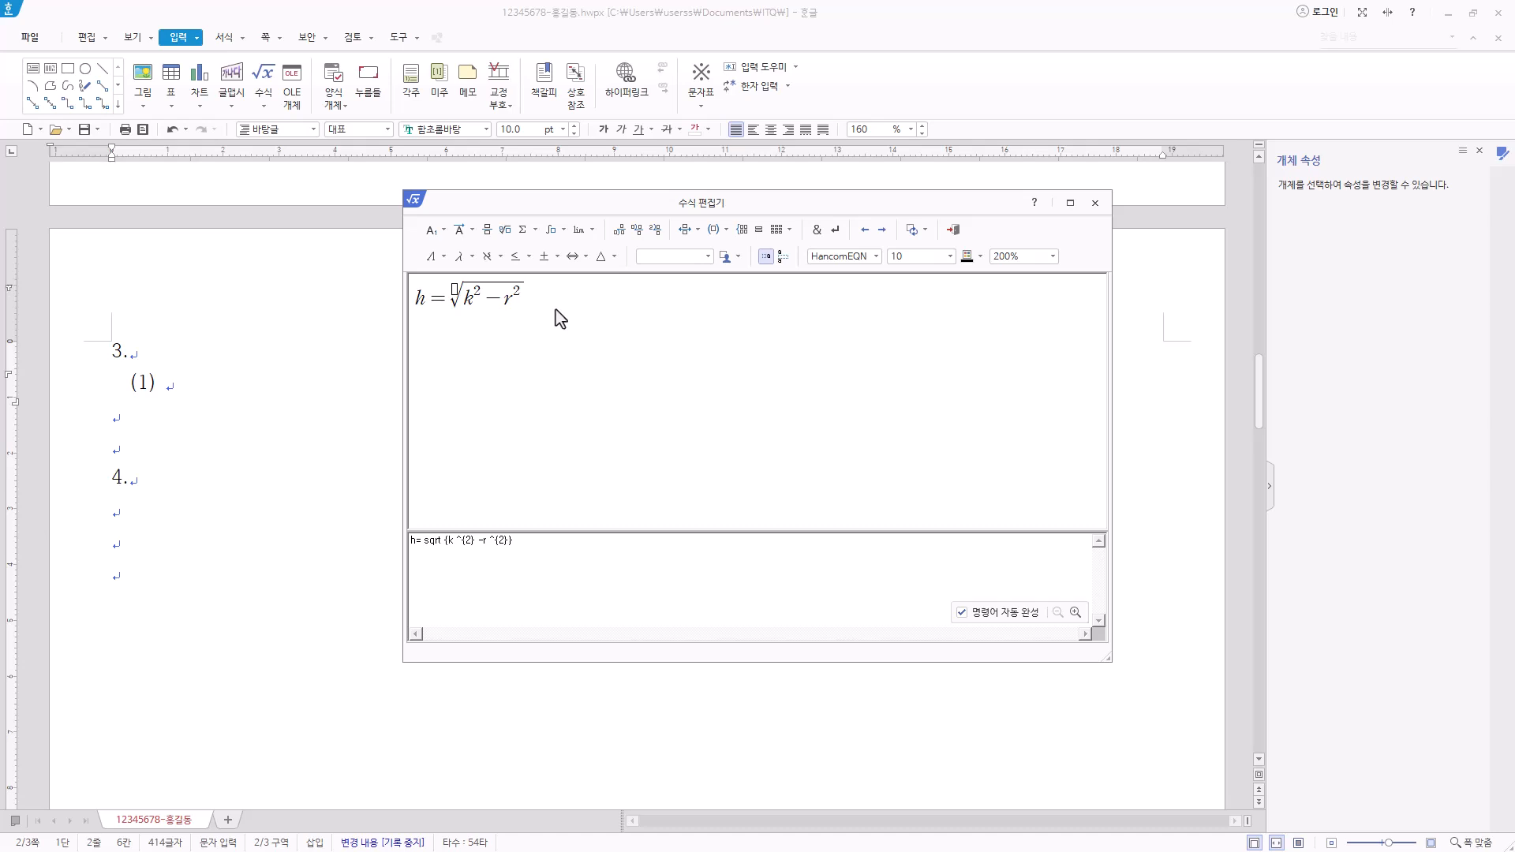
Step: Continue the equation with a comma, a small space, and M= followed by the fraction 1/3
type(",`M=")
left_click(486, 229)
type("1} over {}")
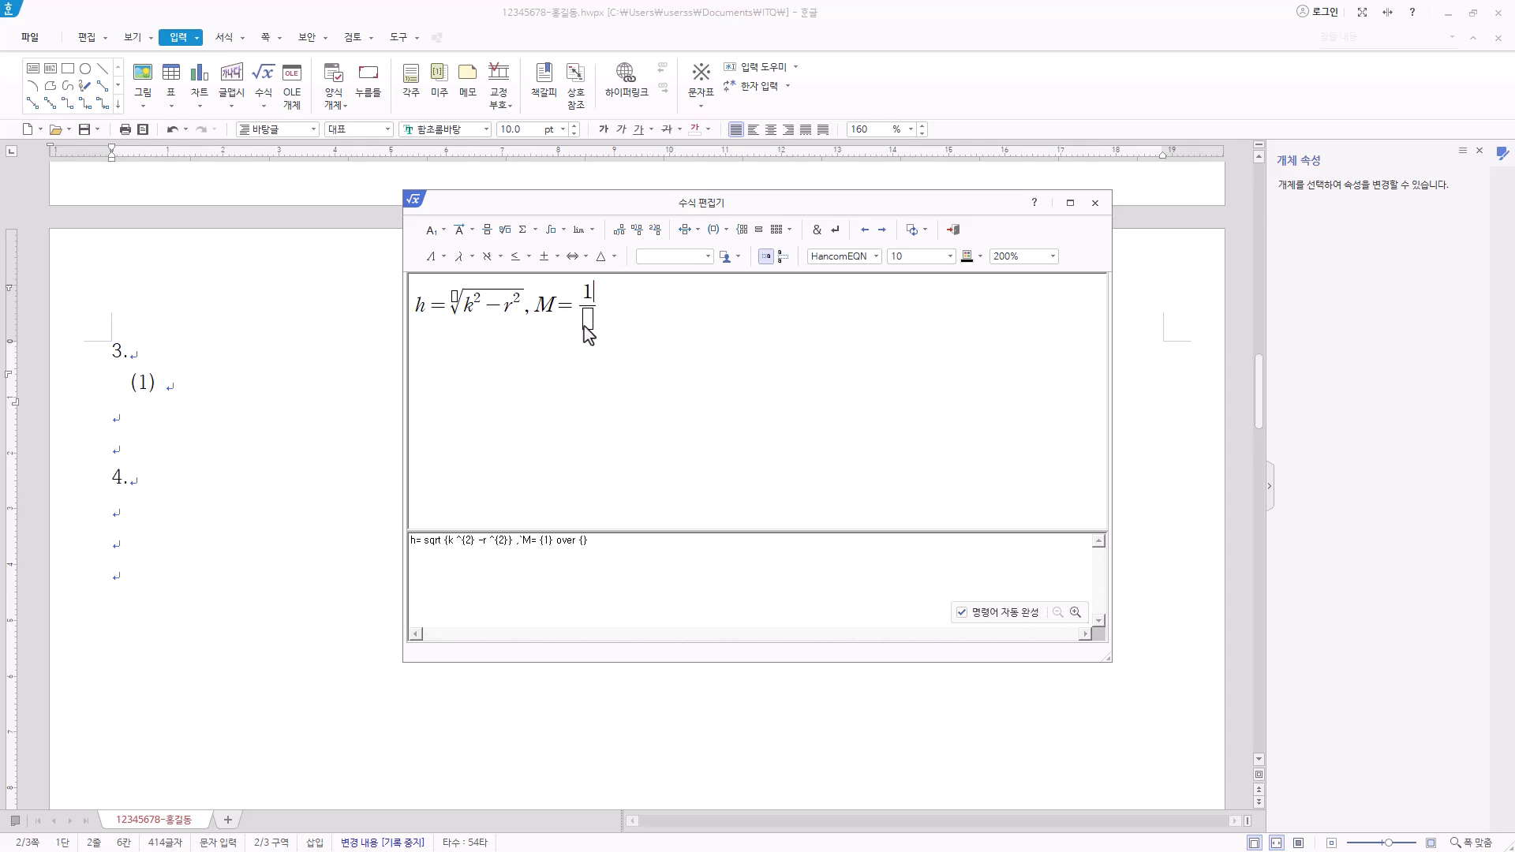
left_click(589, 319)
type("3")
key("Right")
Step: Finish the equation with πr²h and insert it into the document after "(1)"
left_click(471, 257)
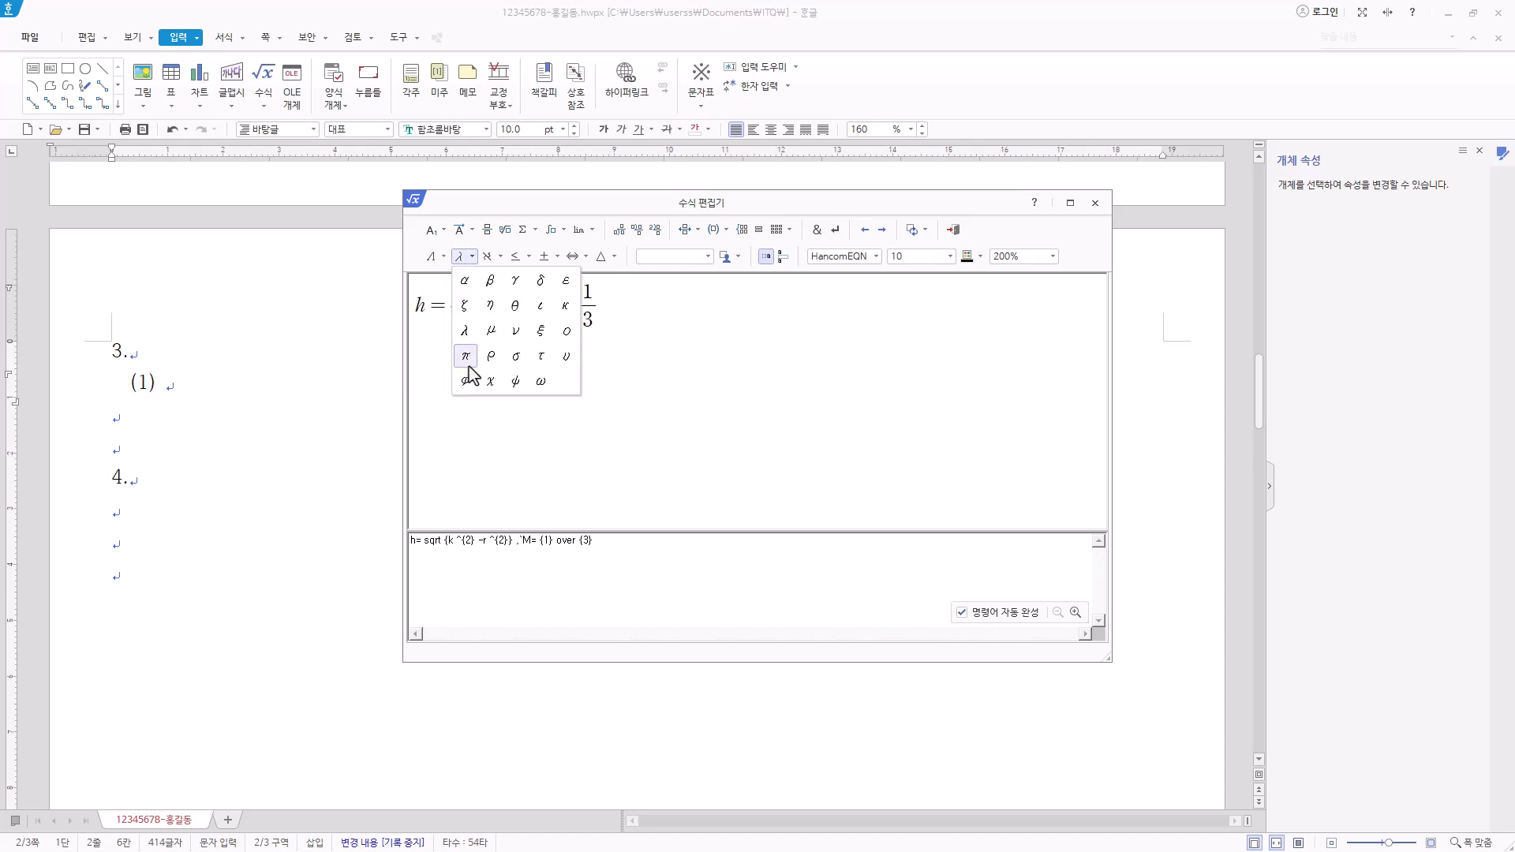
left_click(465, 359)
type("r")
left_click(436, 235)
left_click(438, 253)
type("2} ")
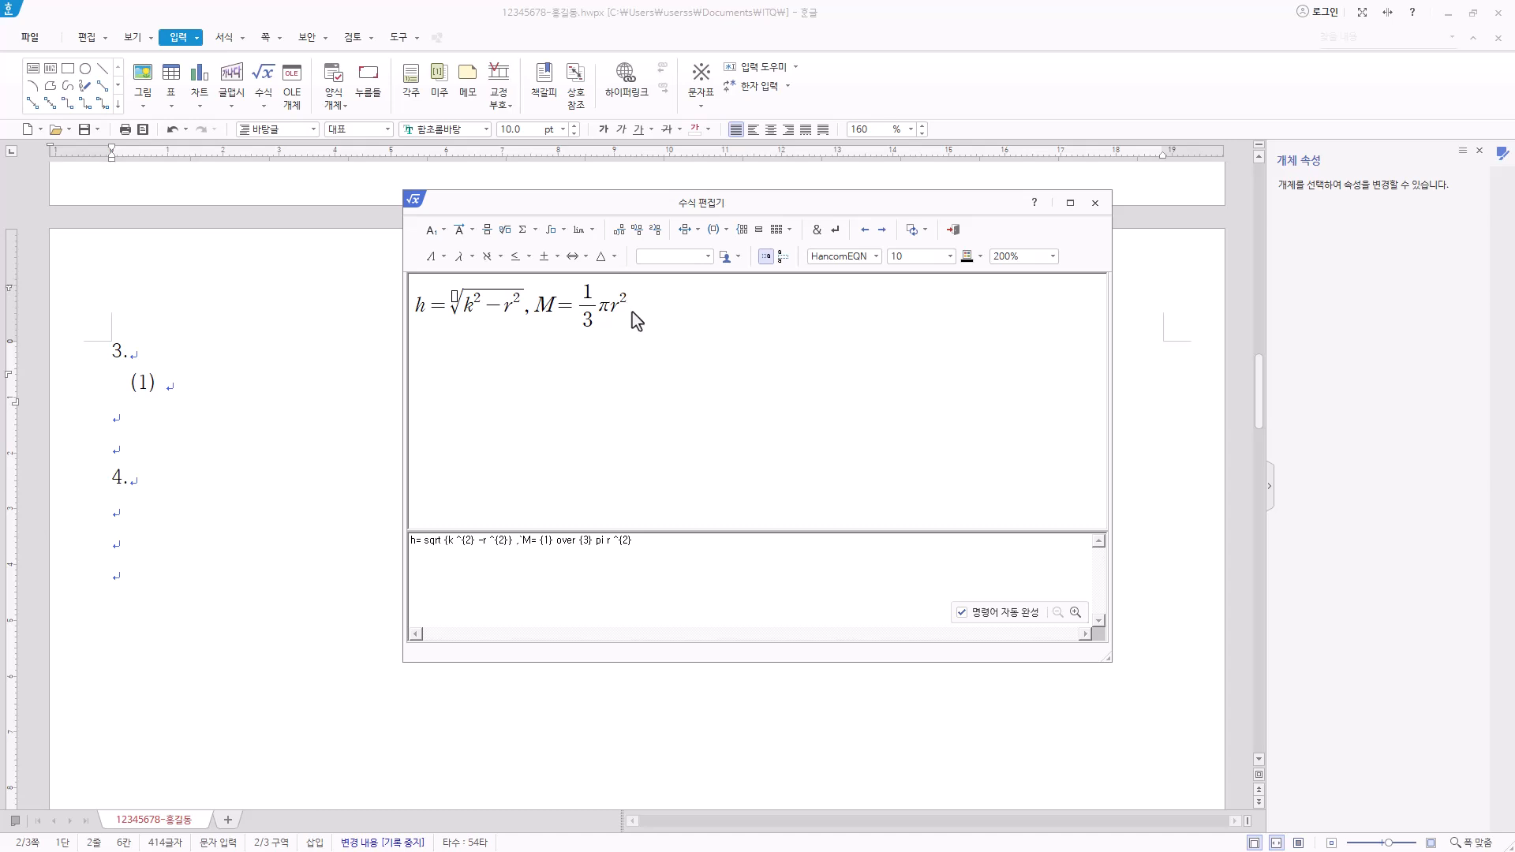
type("h")
left_click(953, 230)
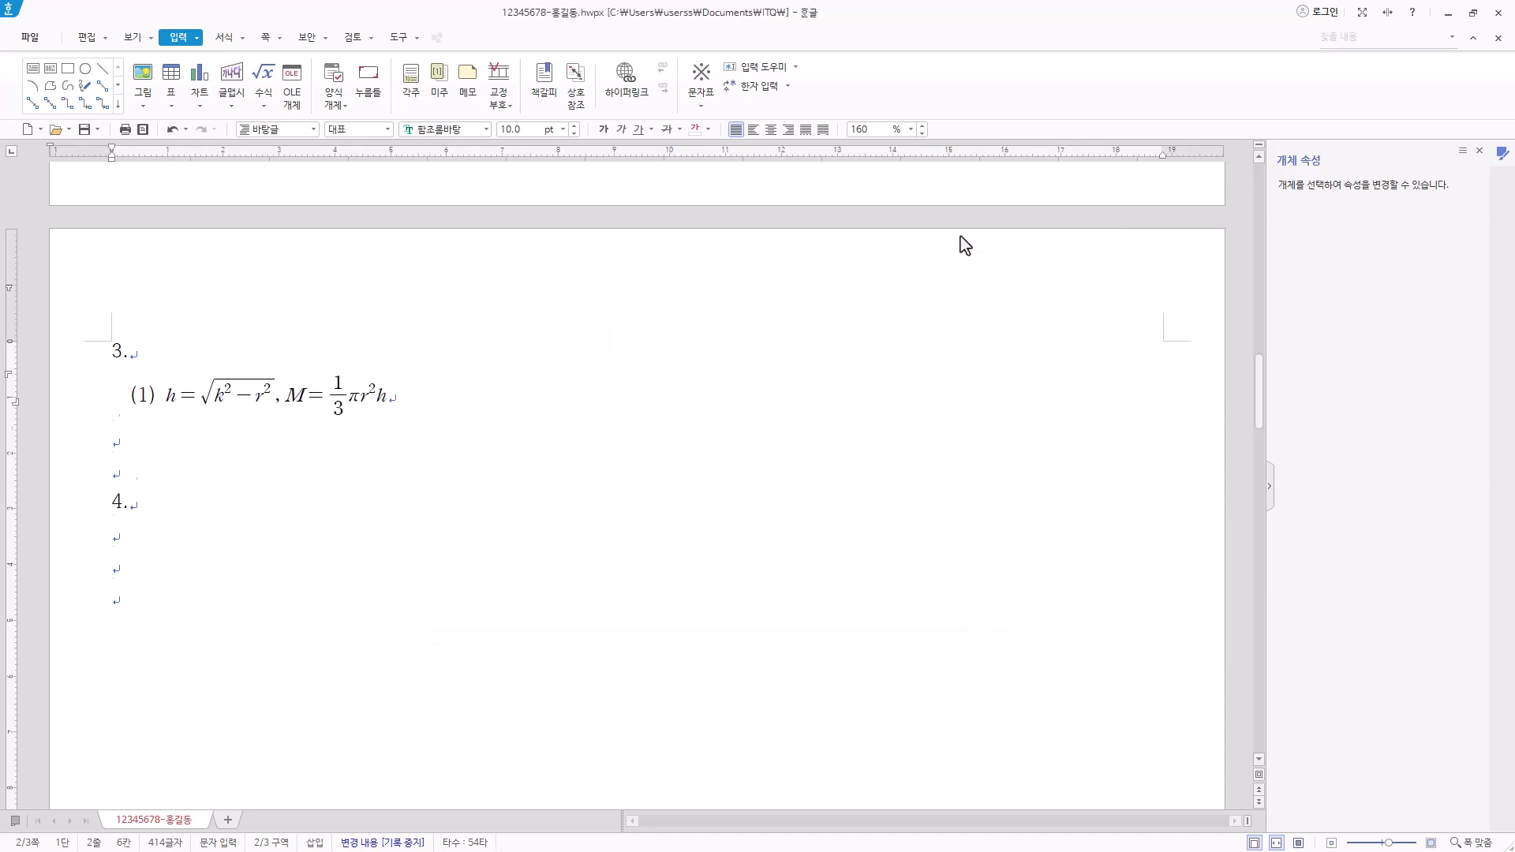
Step: Reopen equation (1) for editing and examine its script code around the comma and M
left_click(340, 405)
double_click(343, 403)
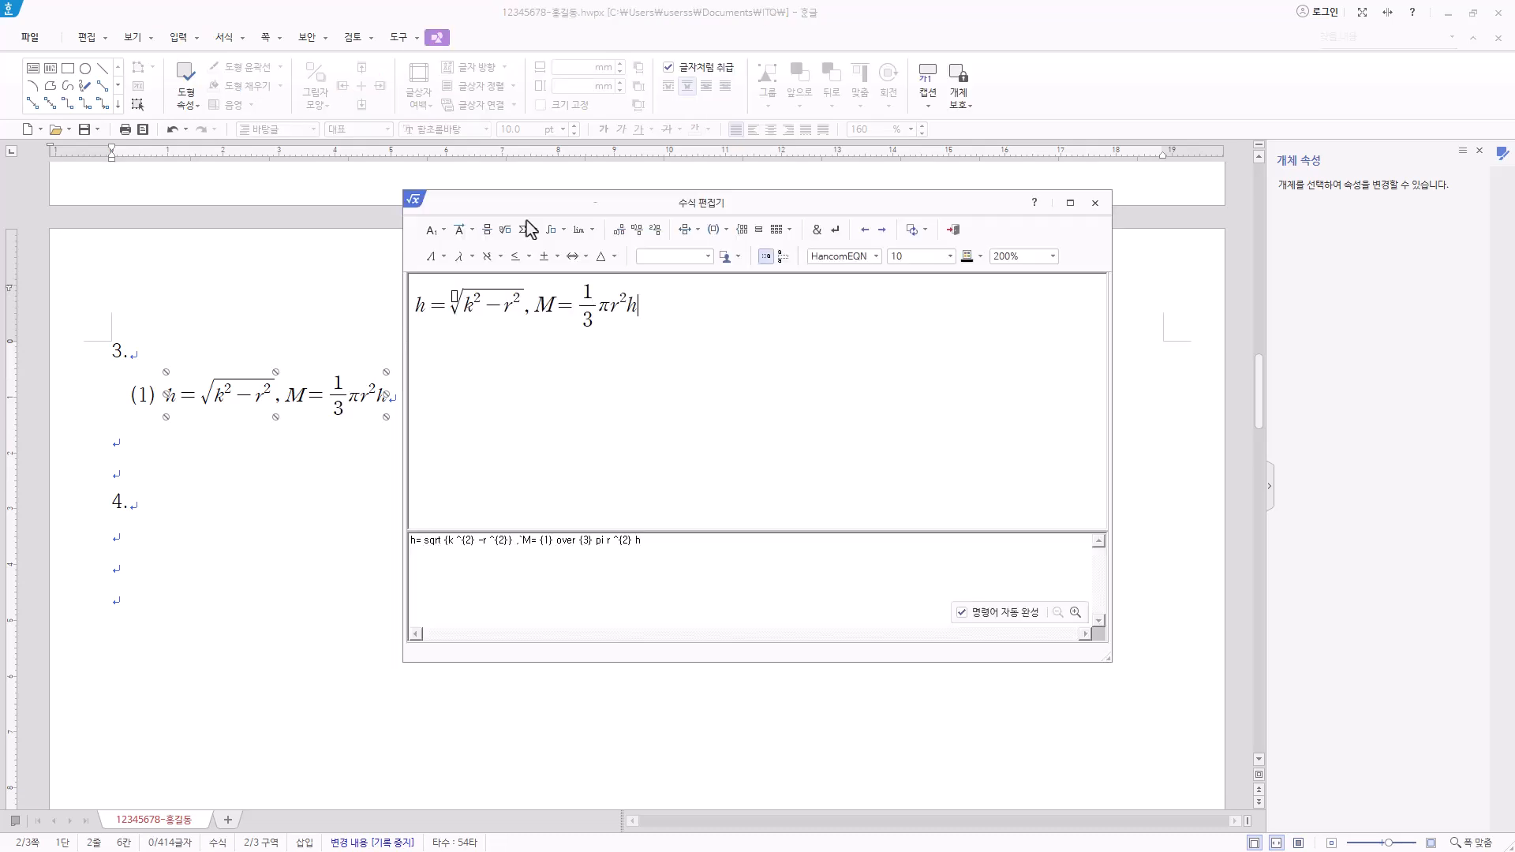
left_click(502, 311)
left_click(629, 310)
left_click_drag(651, 541, 311, 534)
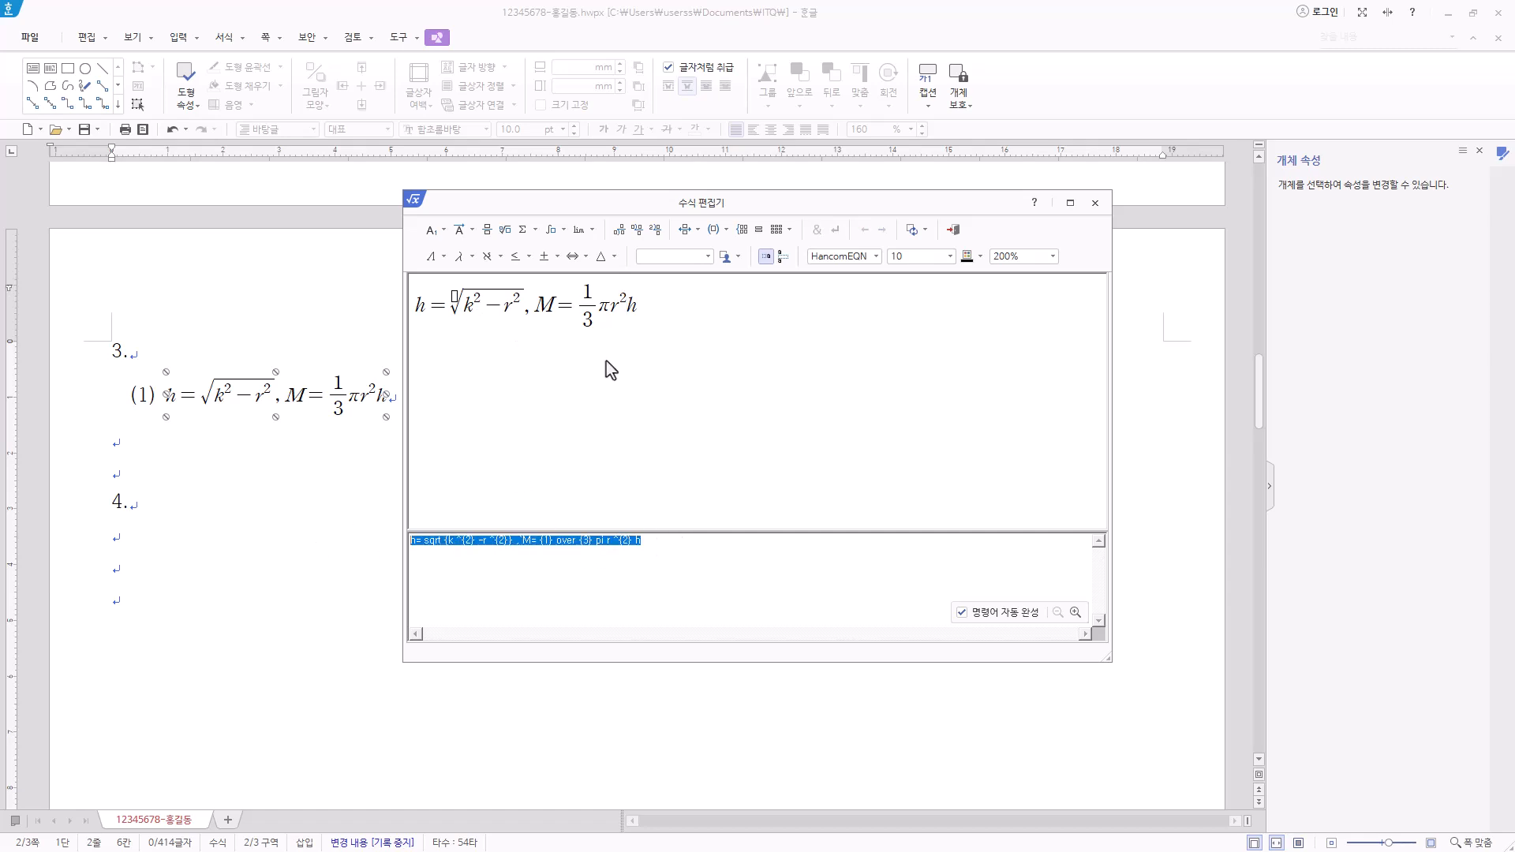
left_click(522, 544)
left_click(521, 542)
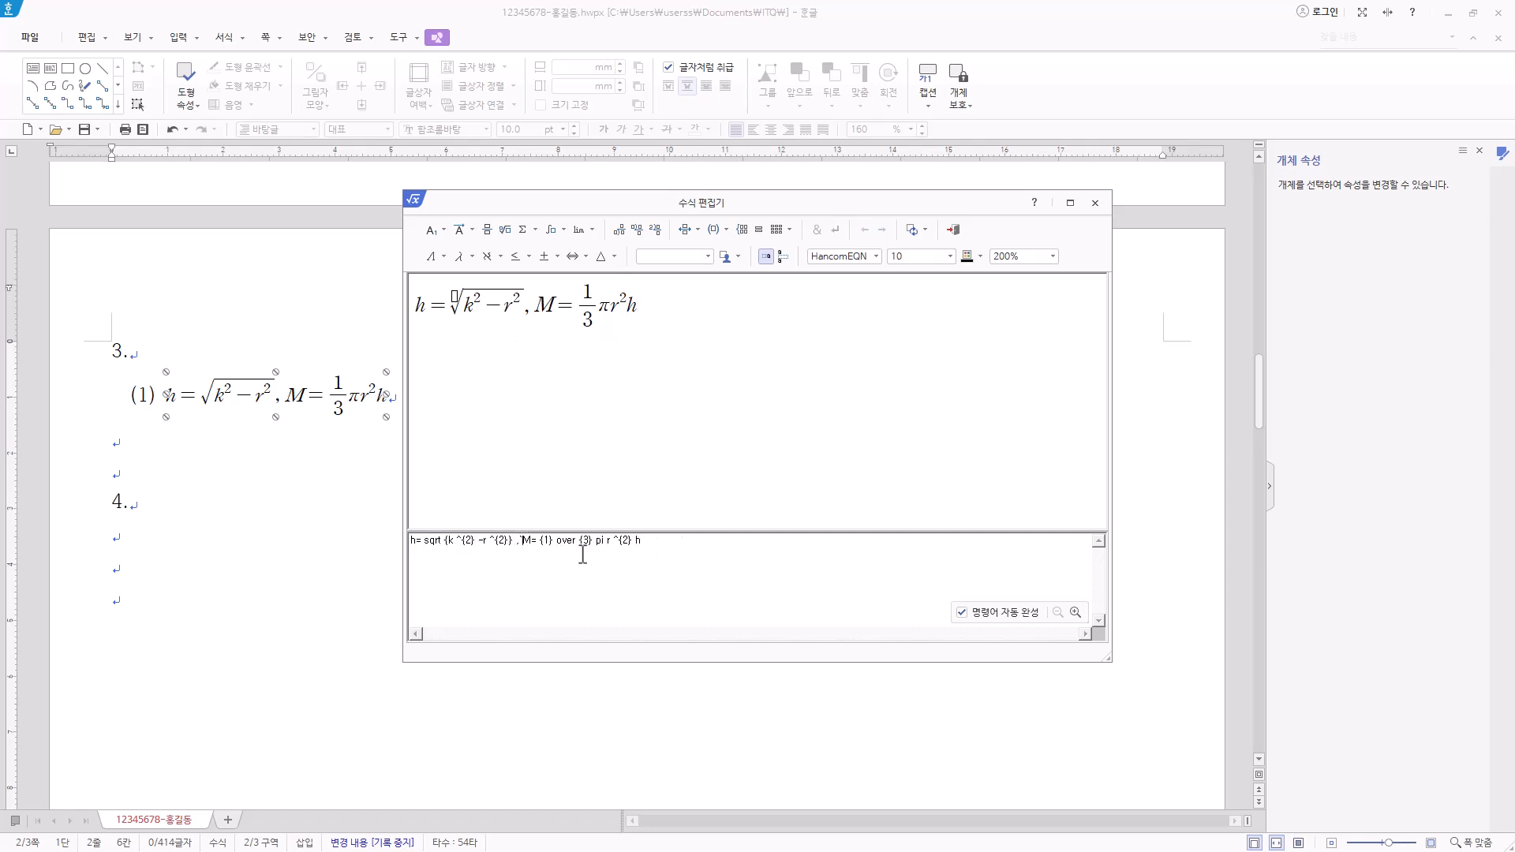
Step: Try an extra small space before M in the equation script, and leave the equation editor without applying the change
type("`")
key("BackSpace")
left_click_drag(665, 540, 335, 544)
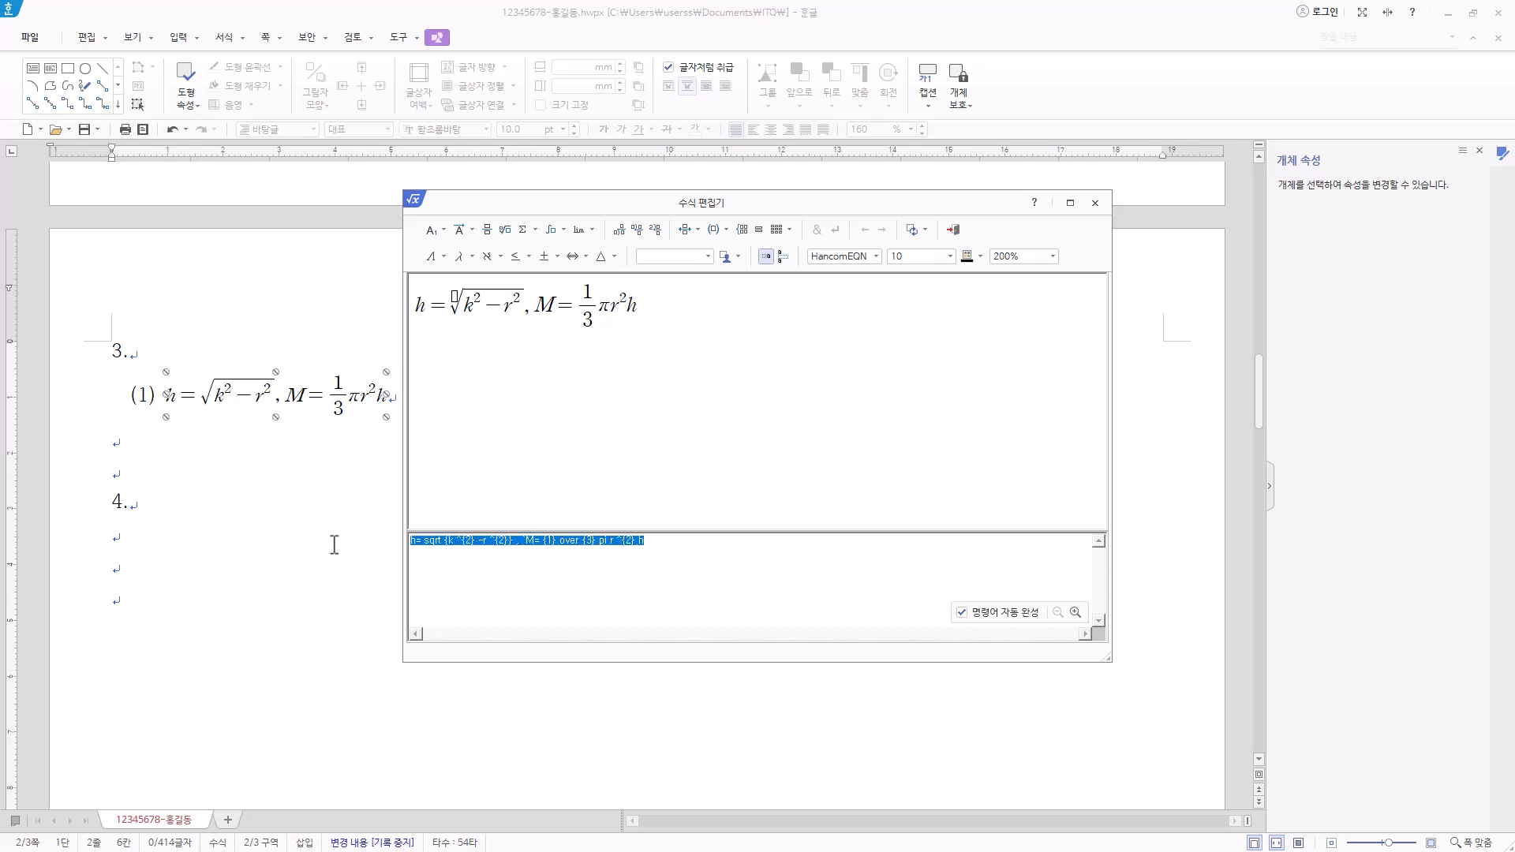
left_click_drag(607, 202, 677, 201)
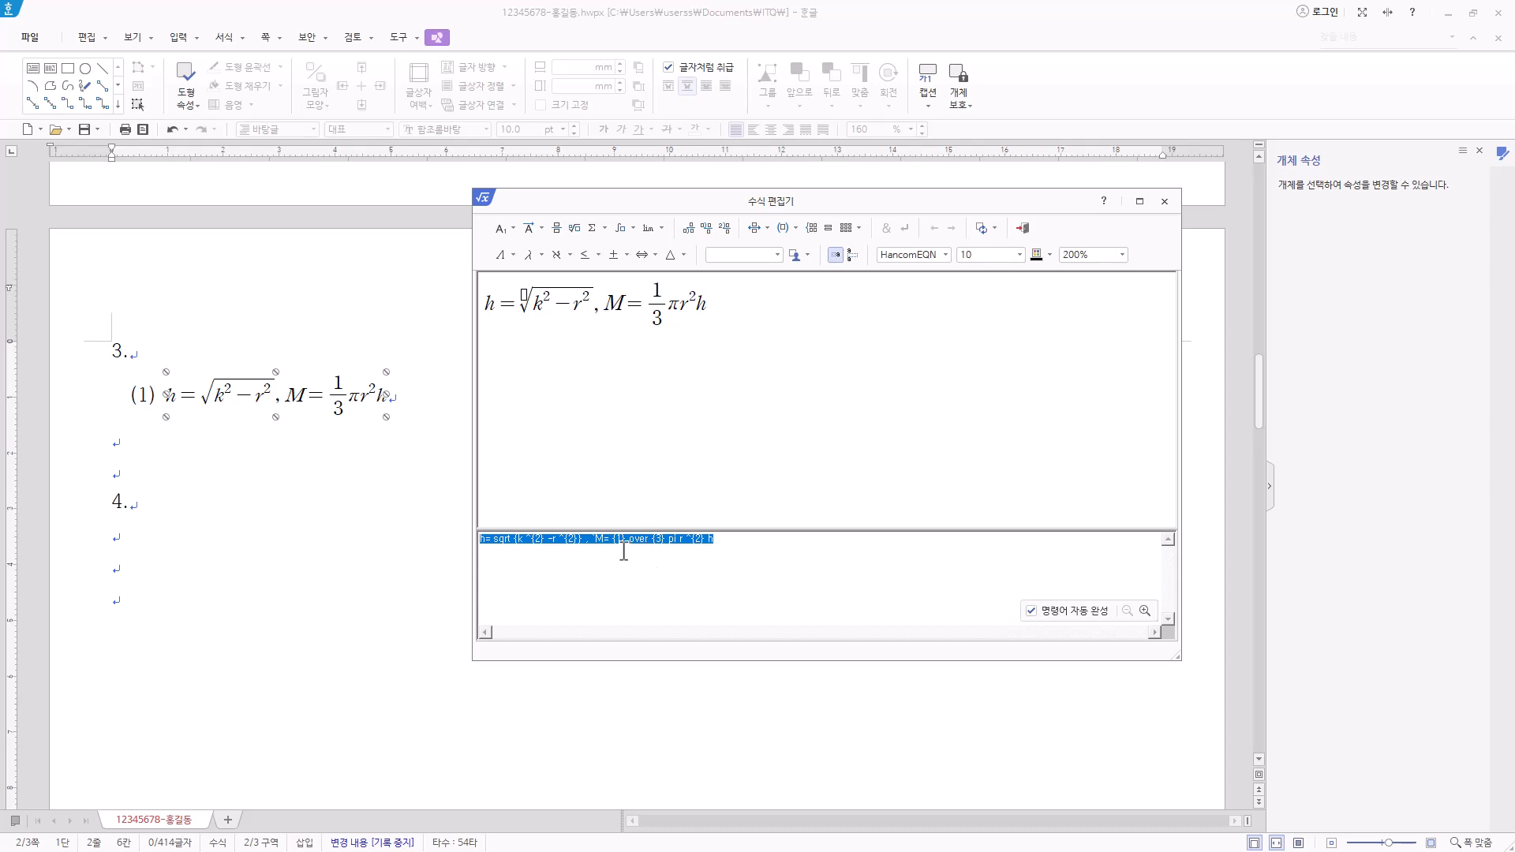
left_click(1165, 201)
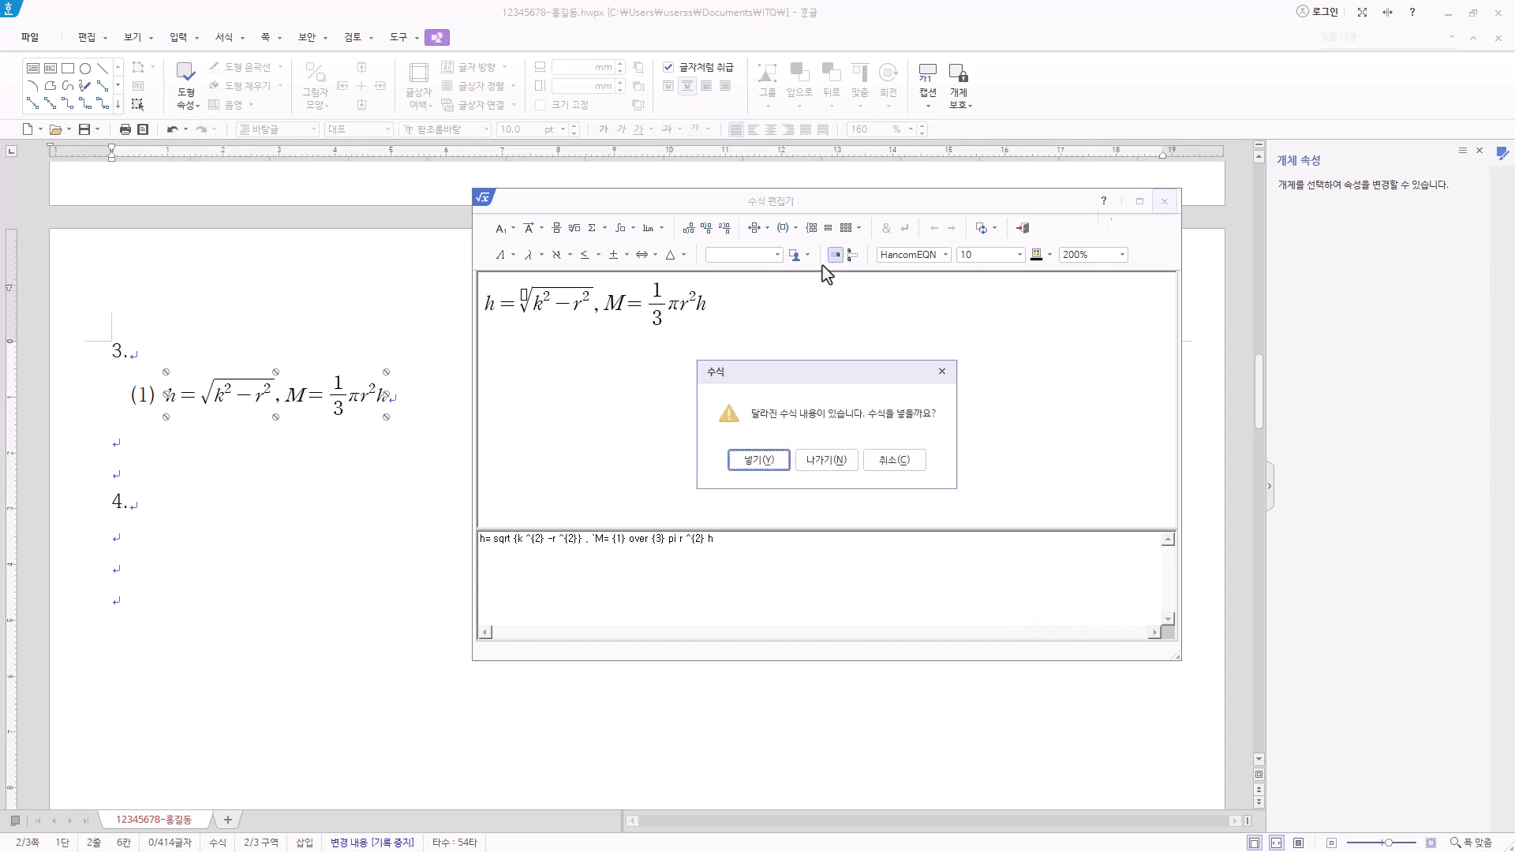
left_click(830, 462)
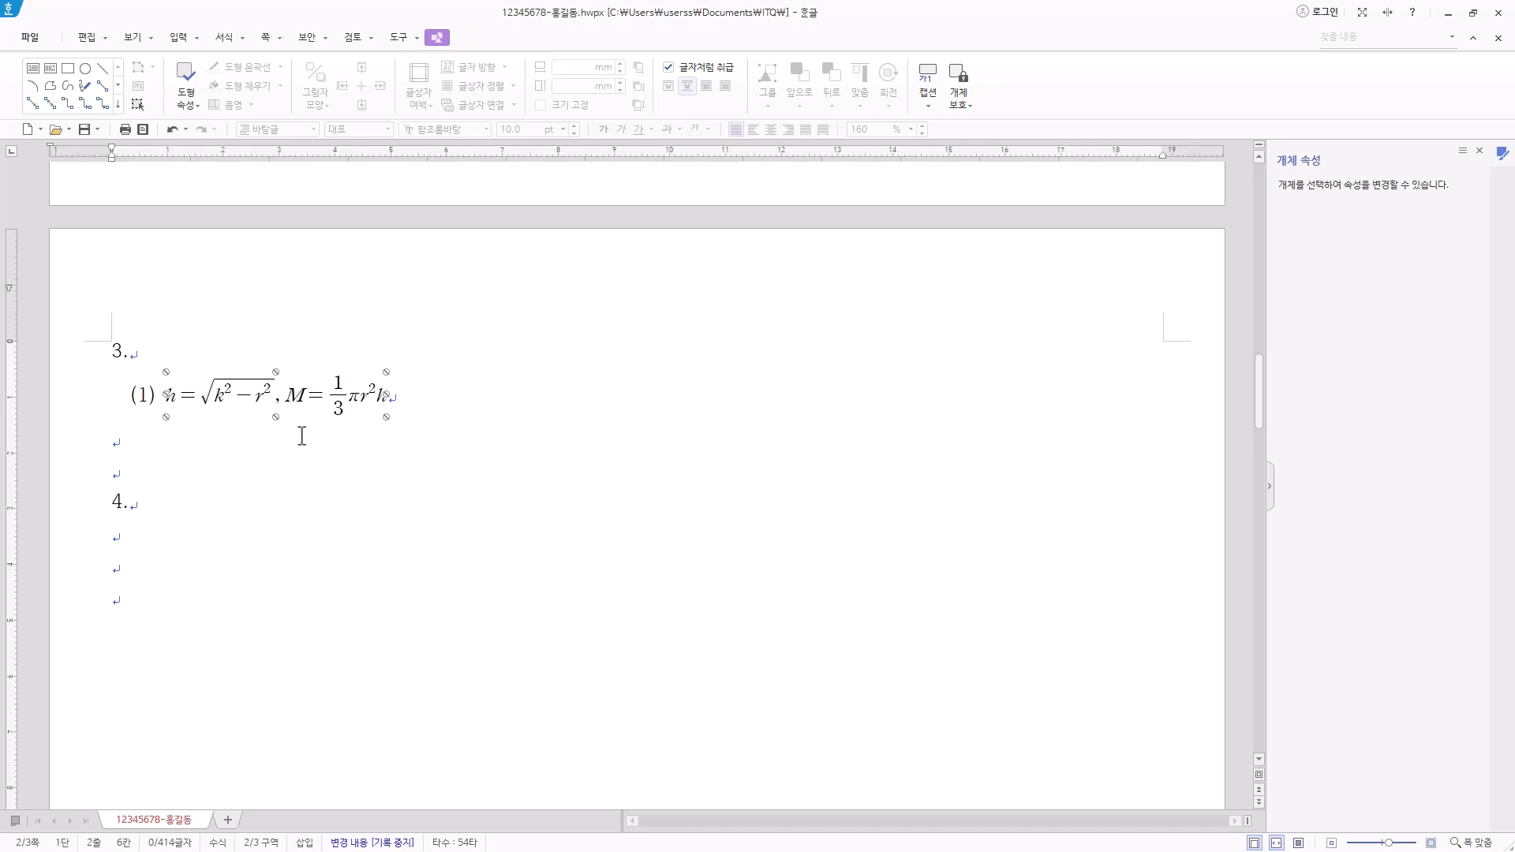
Step: Add the label "(2)" four tabs after equation (1) on the same line and start a new equation there
left_click(438, 402)
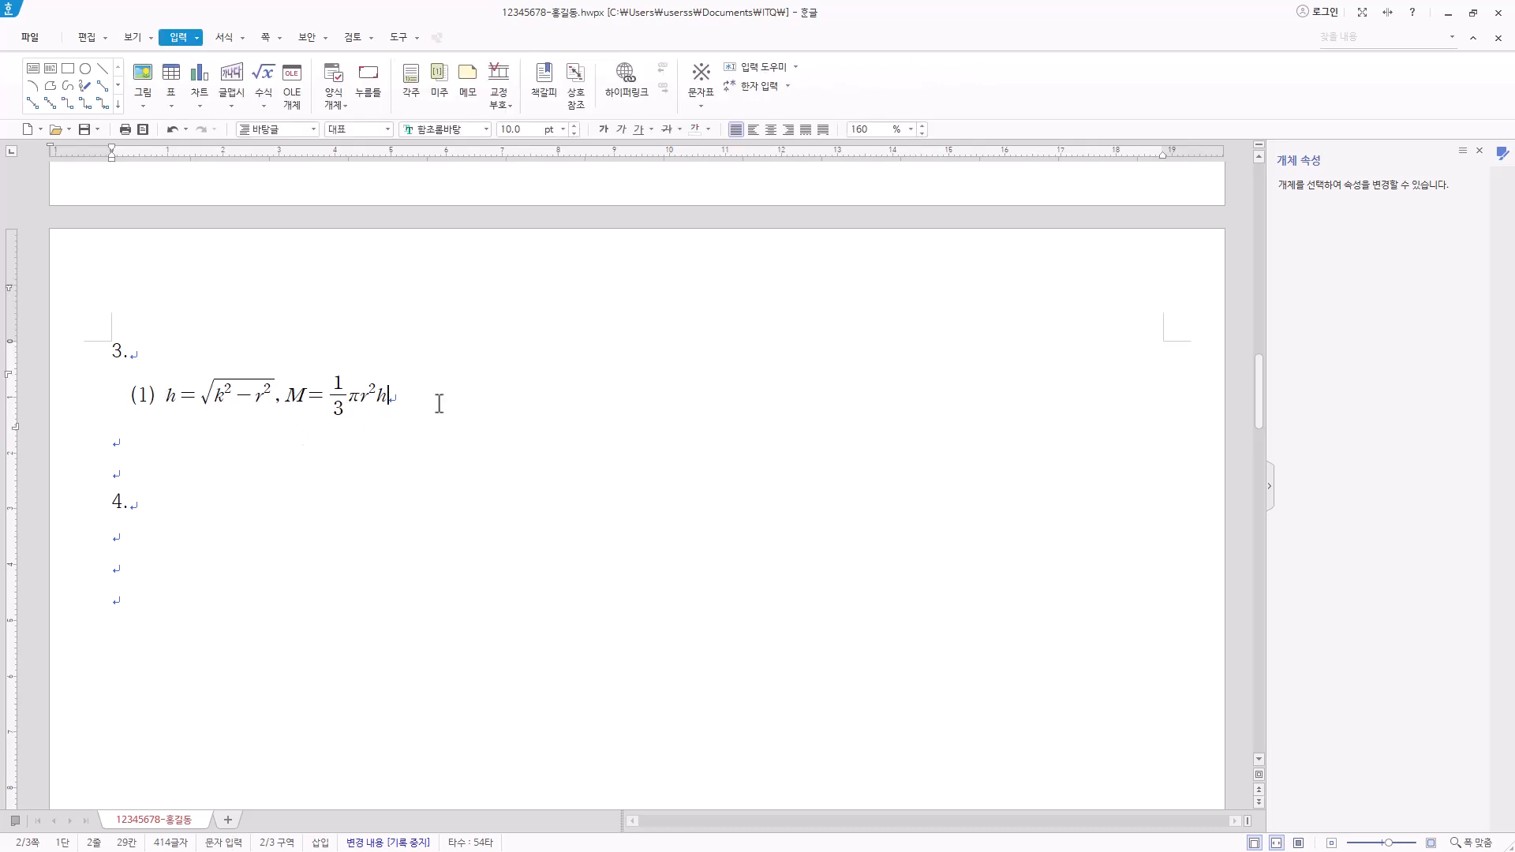
key("Tab")
key("Tab")
key("Tab")
key("Tab")
type("(2)")
left_click(271, 74)
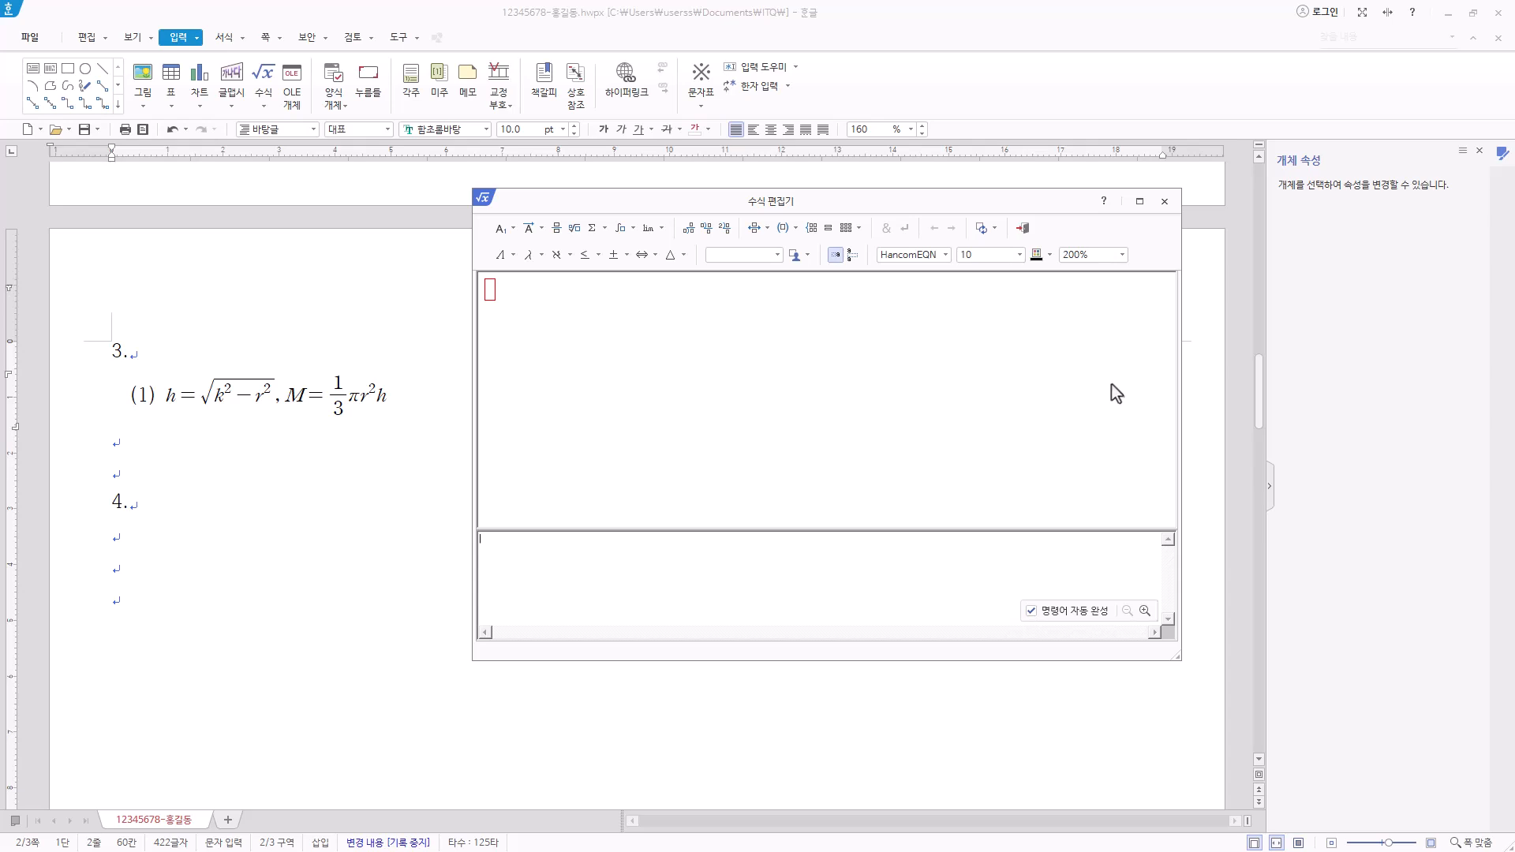
Step: Enter m= followed by a fraction with ΔP as numerator and K with subscript a as denominator
type("m=")
left_click(556, 228)
left_click(674, 262)
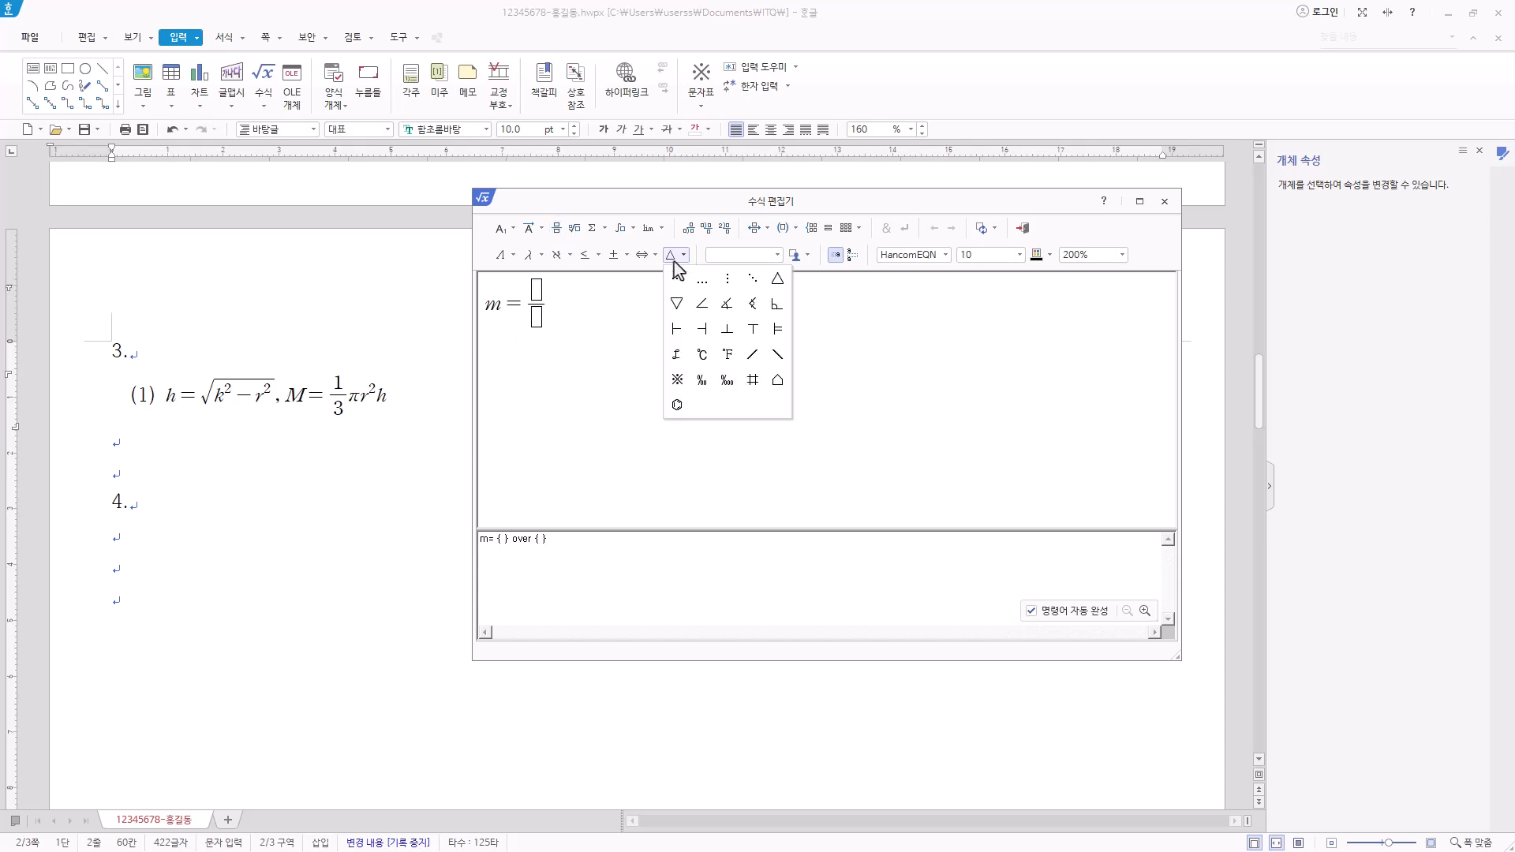
left_click(775, 281)
type("P")
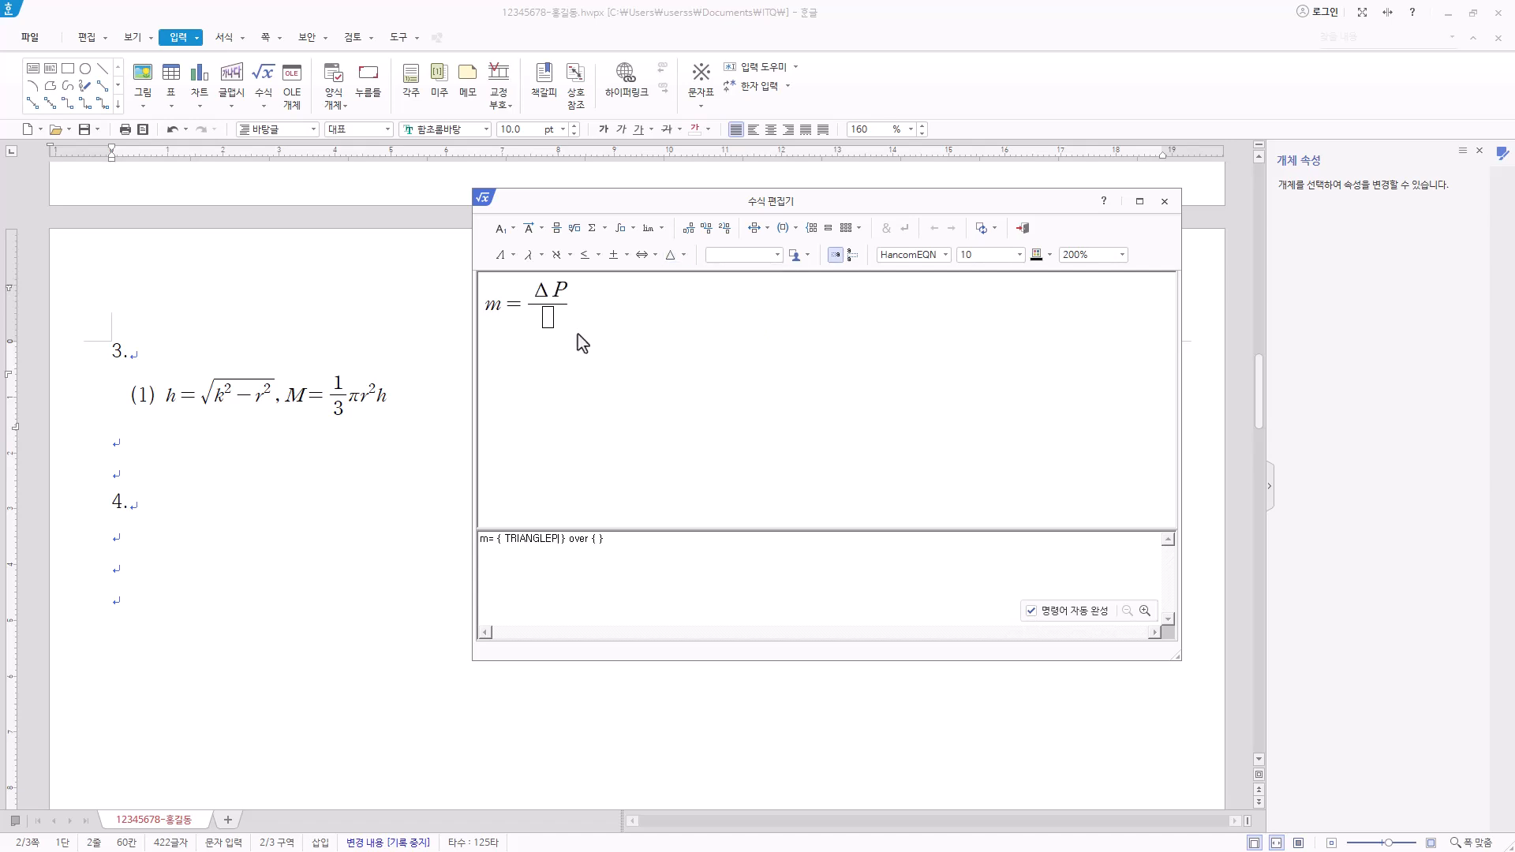
left_click(547, 319)
type("K")
left_click(505, 228)
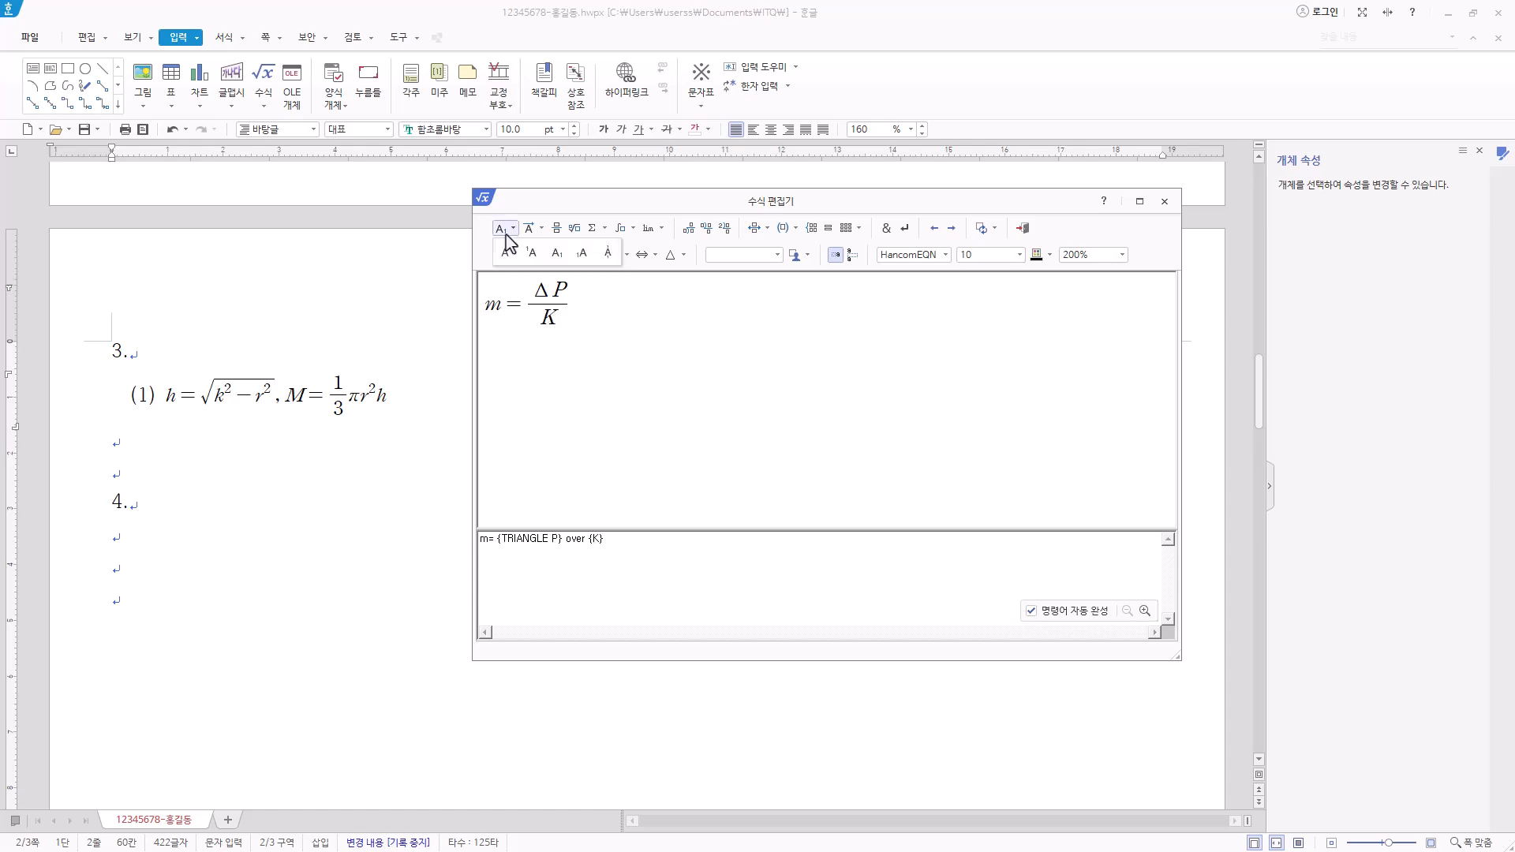
left_click(557, 253)
type("a")
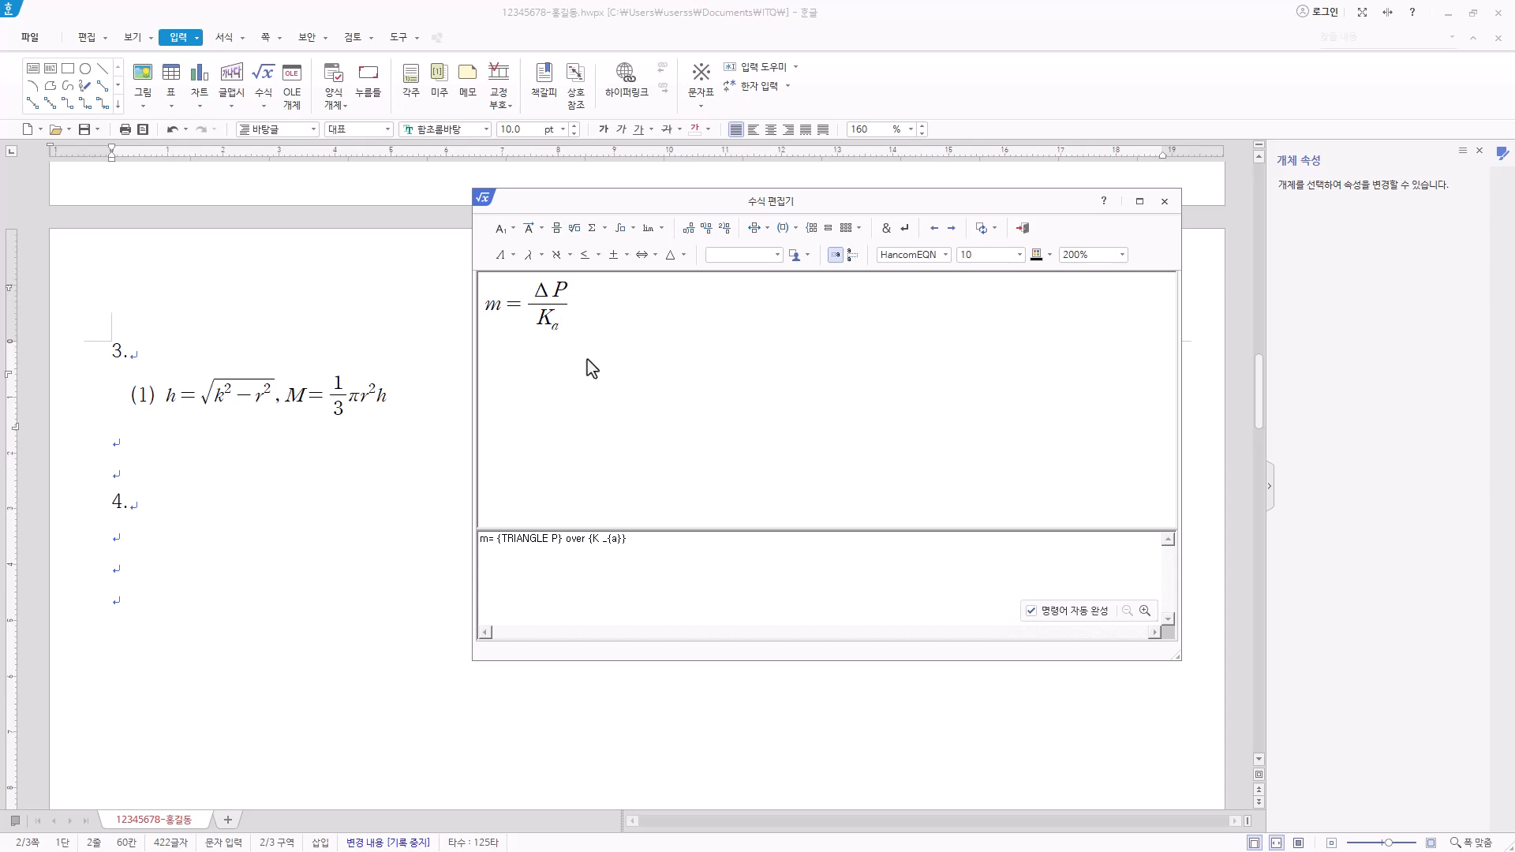
Step: Add an equals sign and a second fraction with Δt subscript b as its numerator
type("=")
left_click(556, 228)
left_click(683, 256)
left_click(775, 285)
type("t} over {}")
left_click(511, 229)
left_click(557, 252)
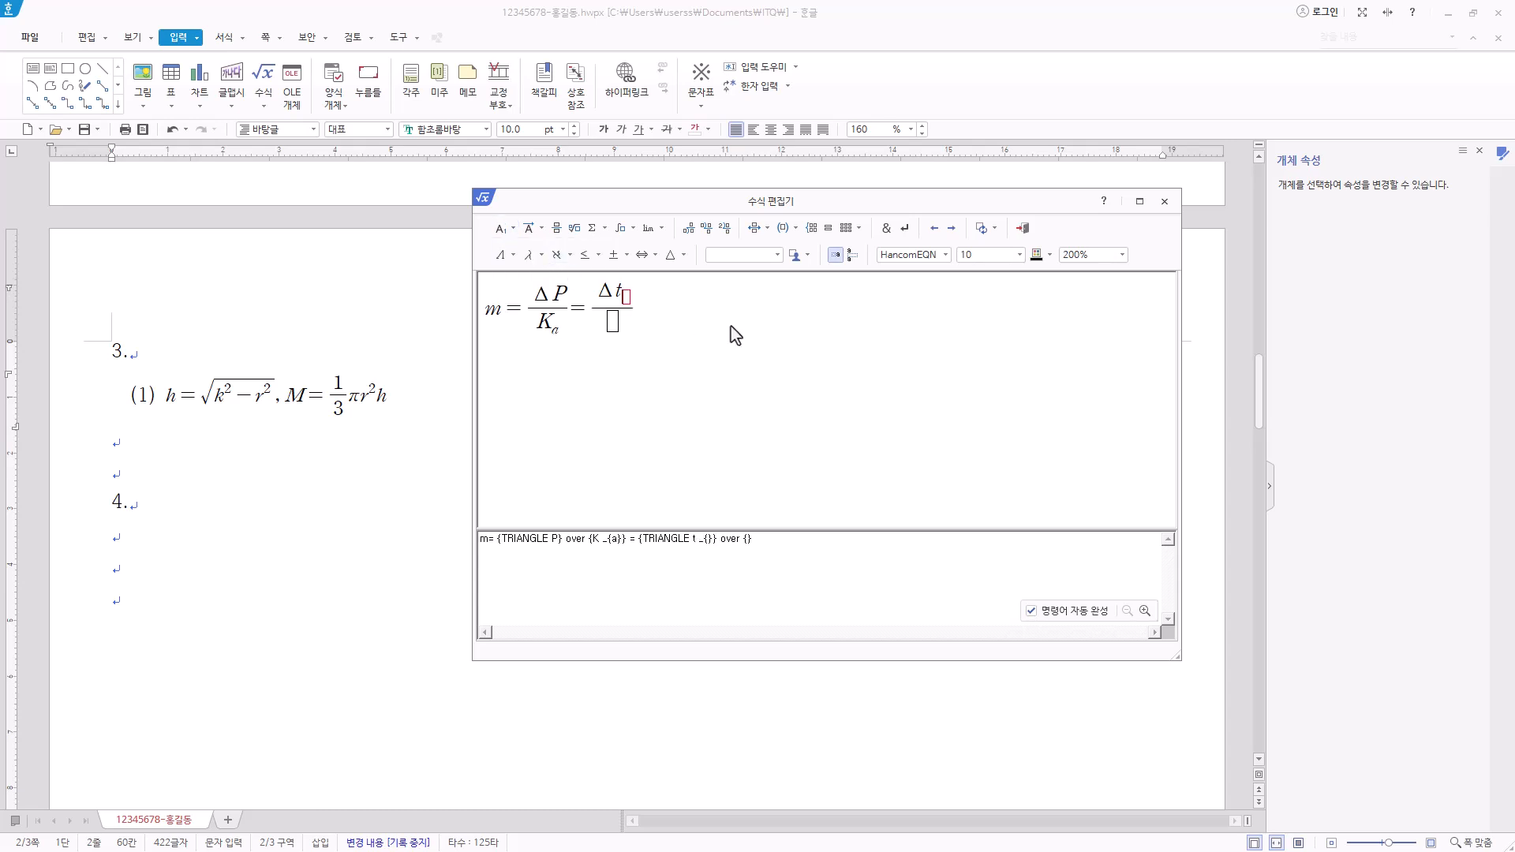
type("b")
Step: Fill the second fraction's denominator with K subscript b and add an equals sign after the fraction
left_click(511, 229)
left_click(557, 253)
type("b}} =")
Step: Add a third fraction with Δt subscript f as its numerator
left_click(556, 228)
left_click(683, 255)
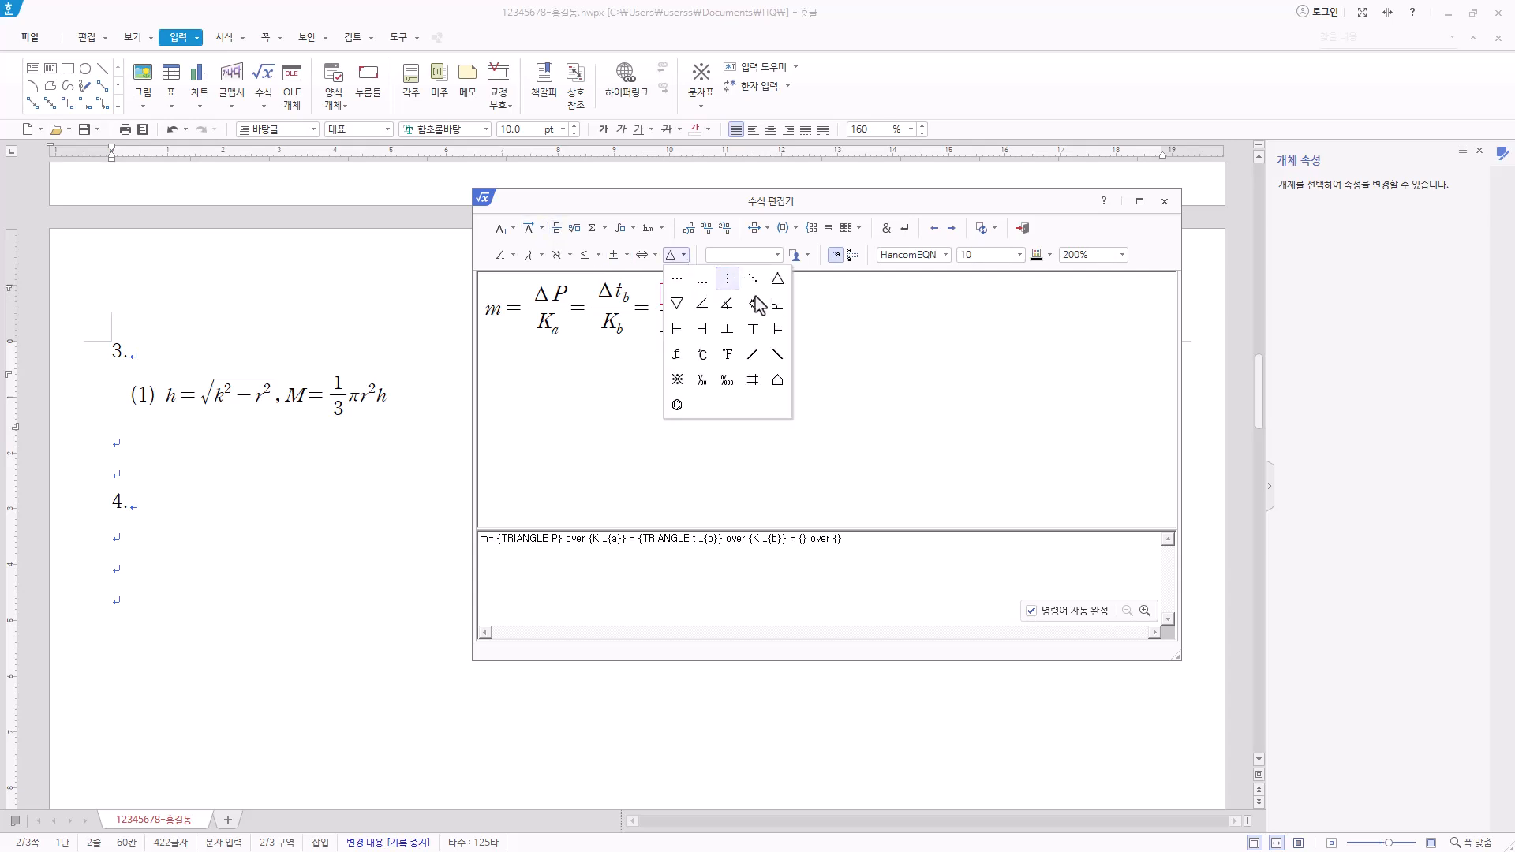
left_click(778, 278)
type("t")
left_click(510, 228)
left_click(557, 252)
type("f")
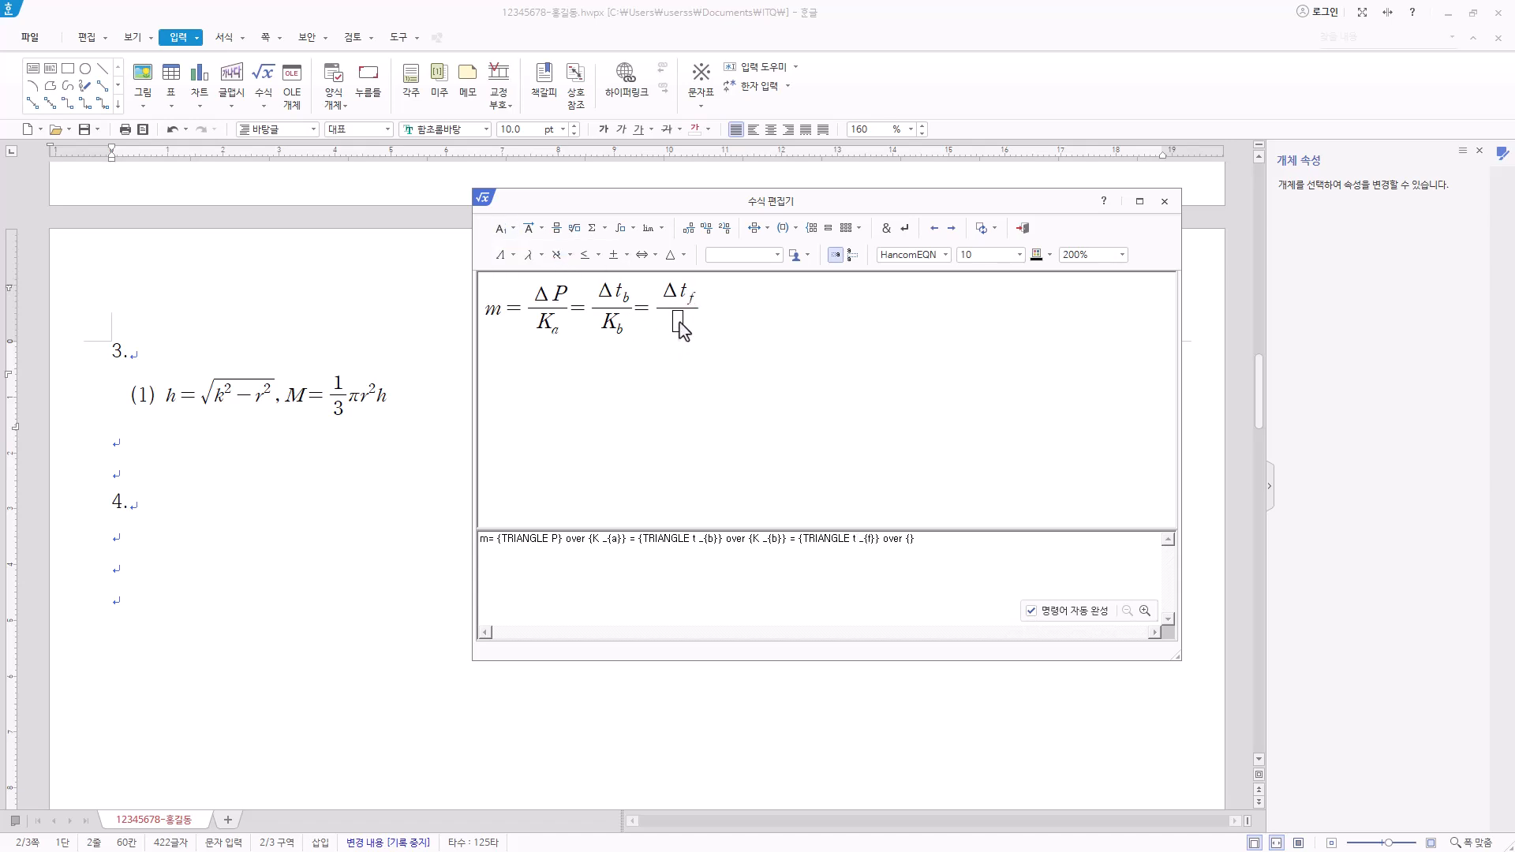
Step: Fill the third fraction's denominator with K subscript f and insert the equation after "(2)"
left_click(679, 324)
type("K")
left_click(500, 229)
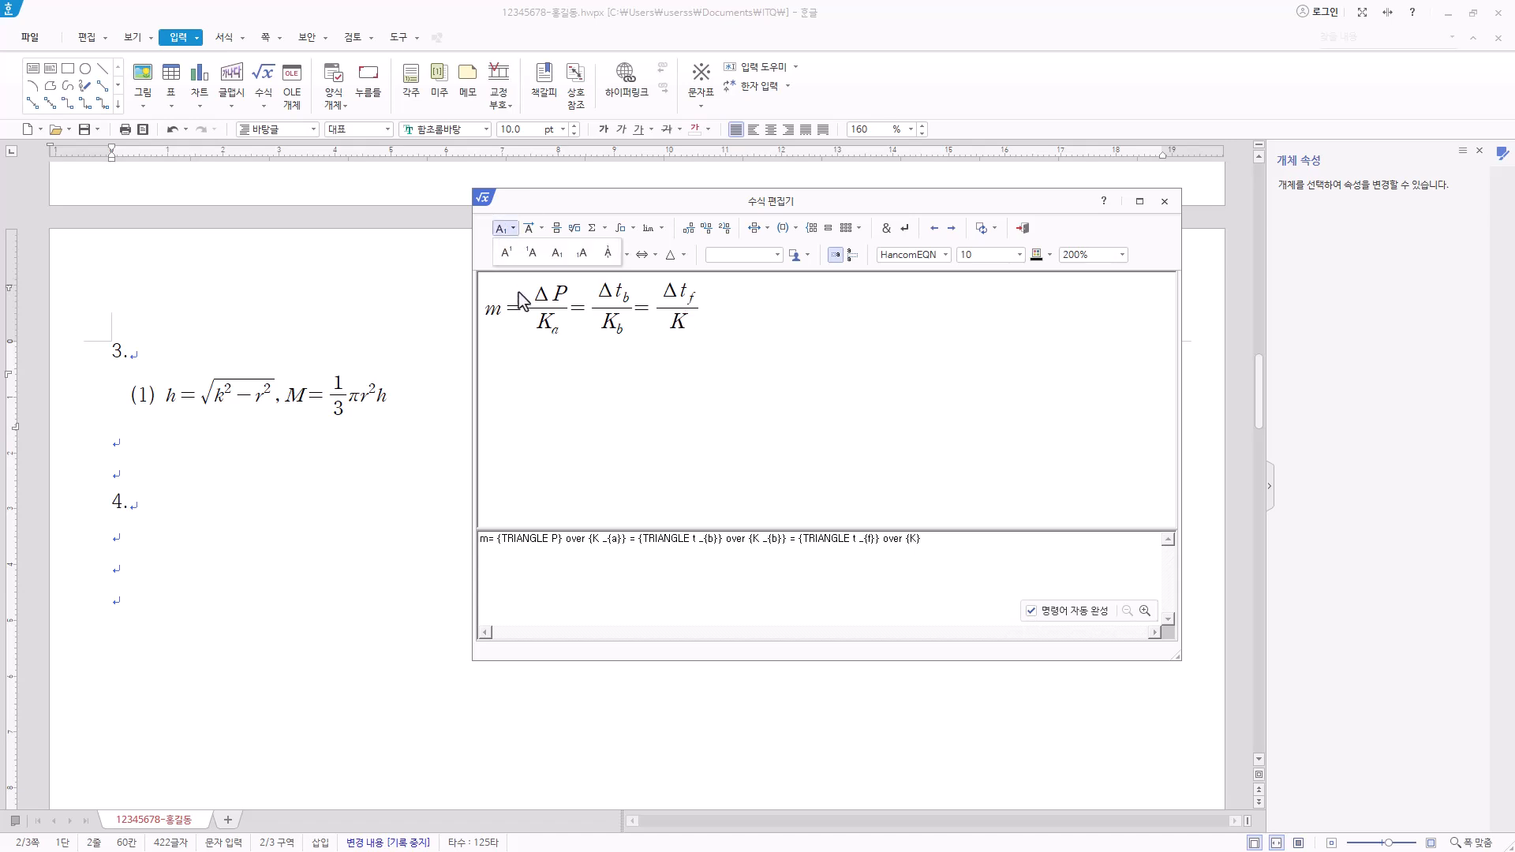
left_click(557, 254)
type("f")
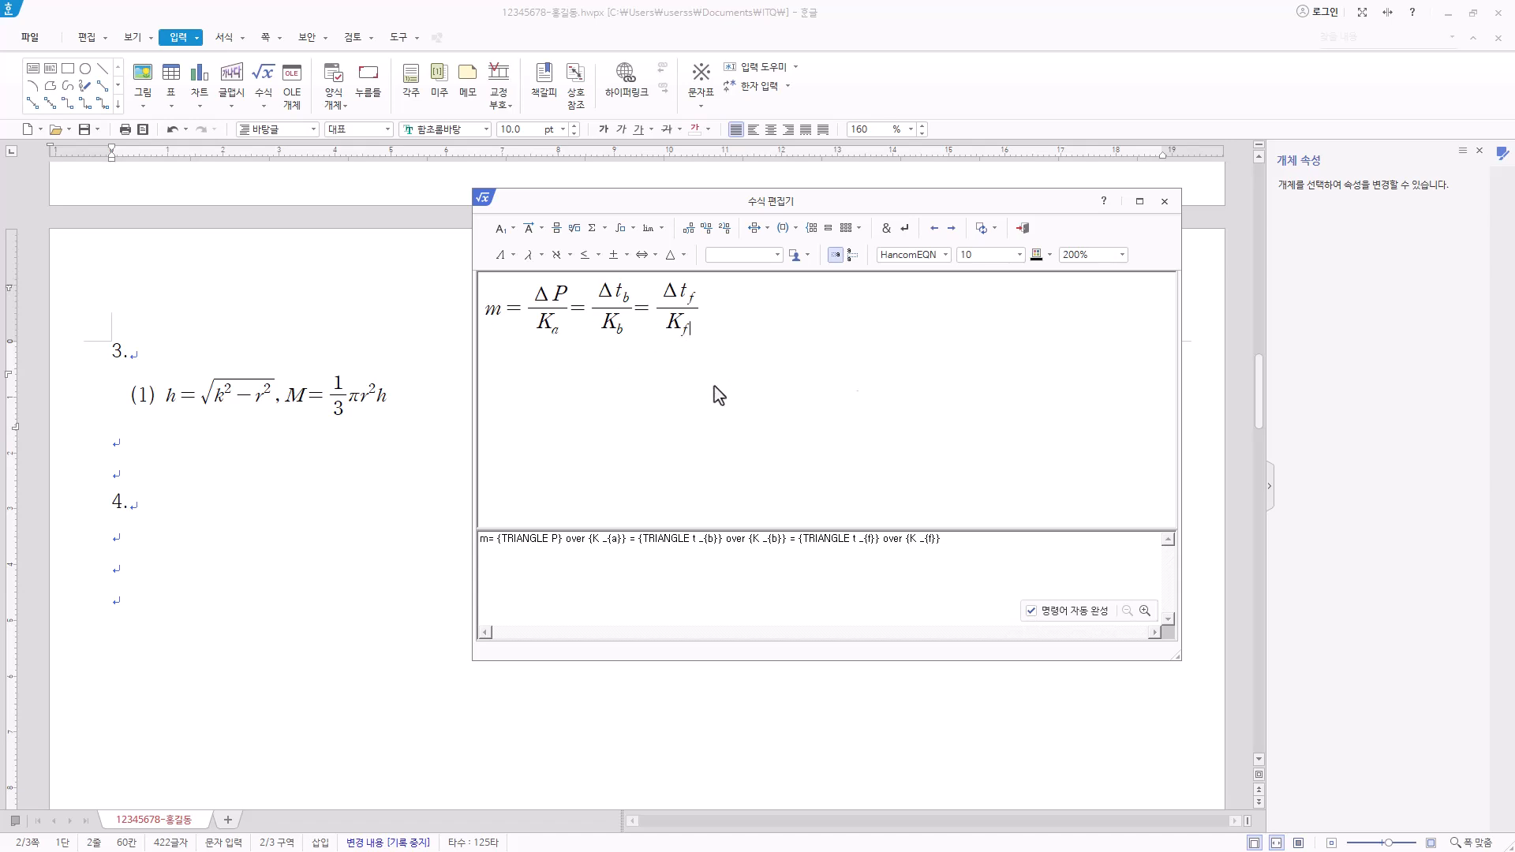
left_click(1023, 228)
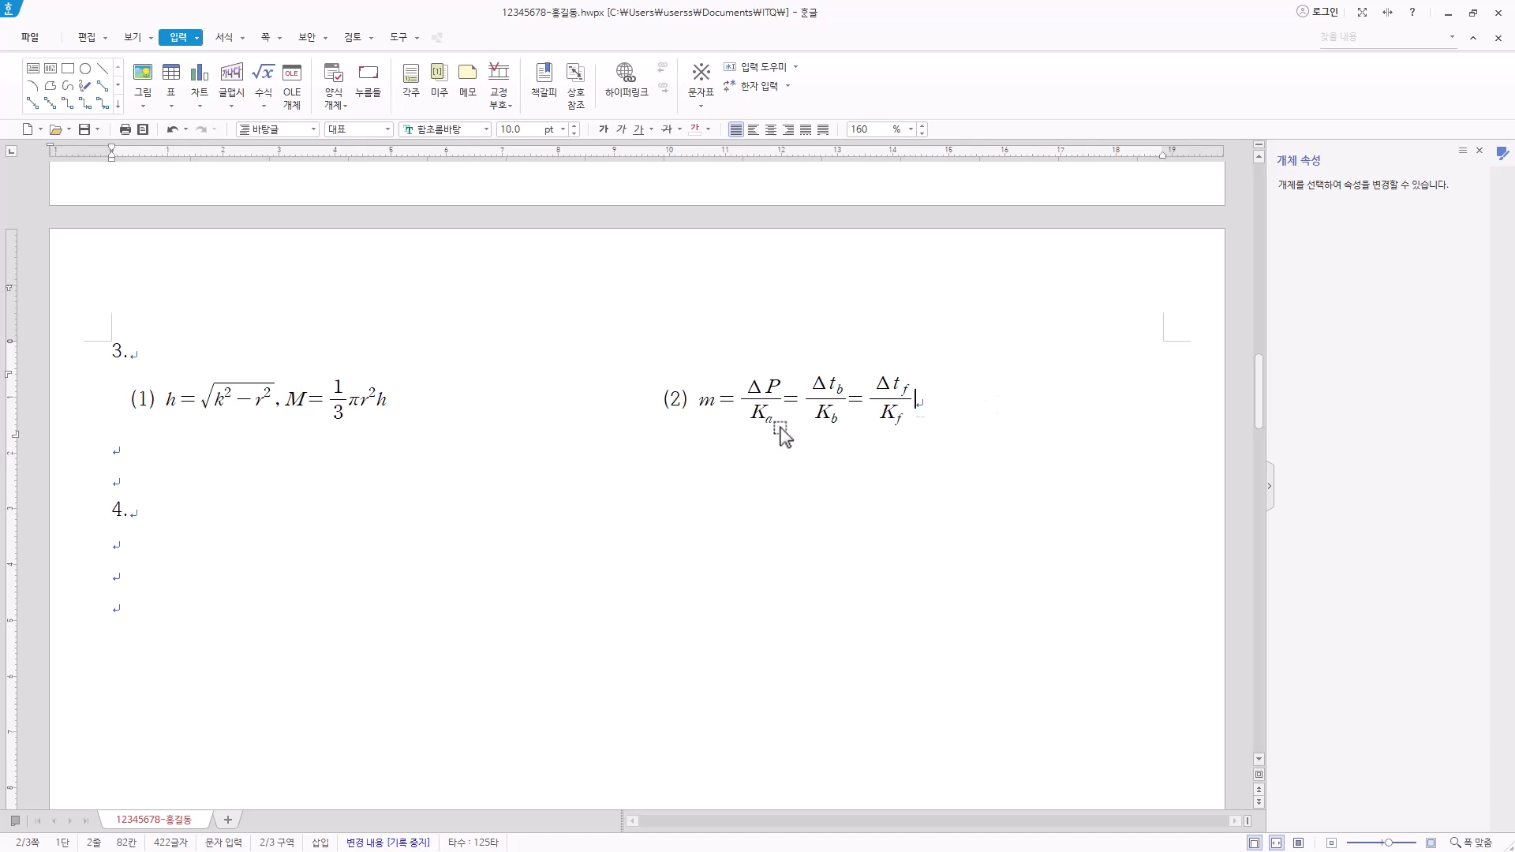
Step: Draw a rectangle about 41 mm wide and 22 mm high in the blank area of page 2 below "4."
scroll(375, 460, "down", 5)
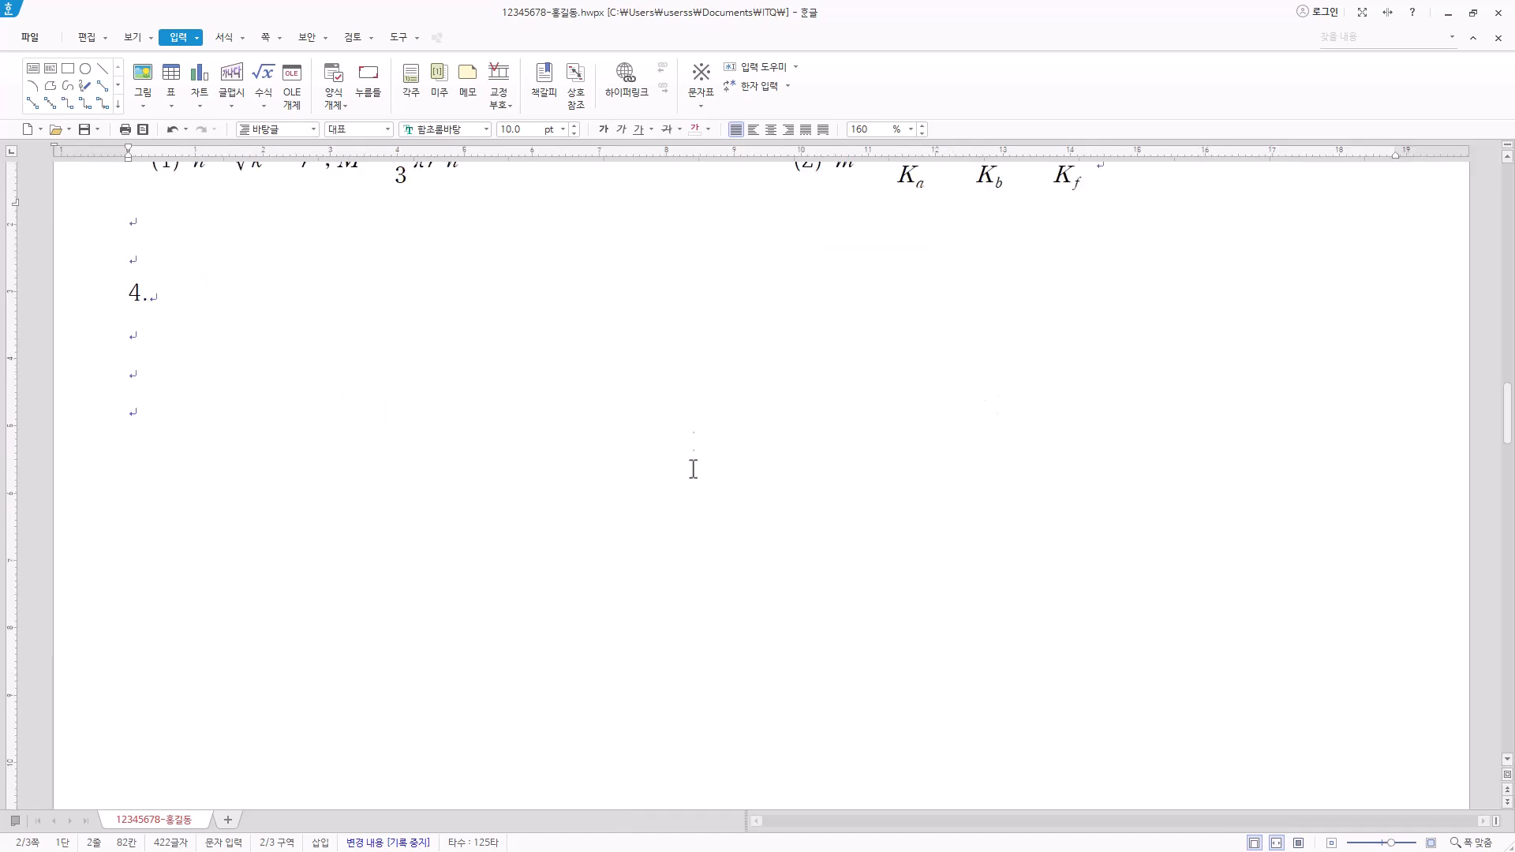
scroll(888, 508, "down", 5)
scroll(884, 508, "up", 5)
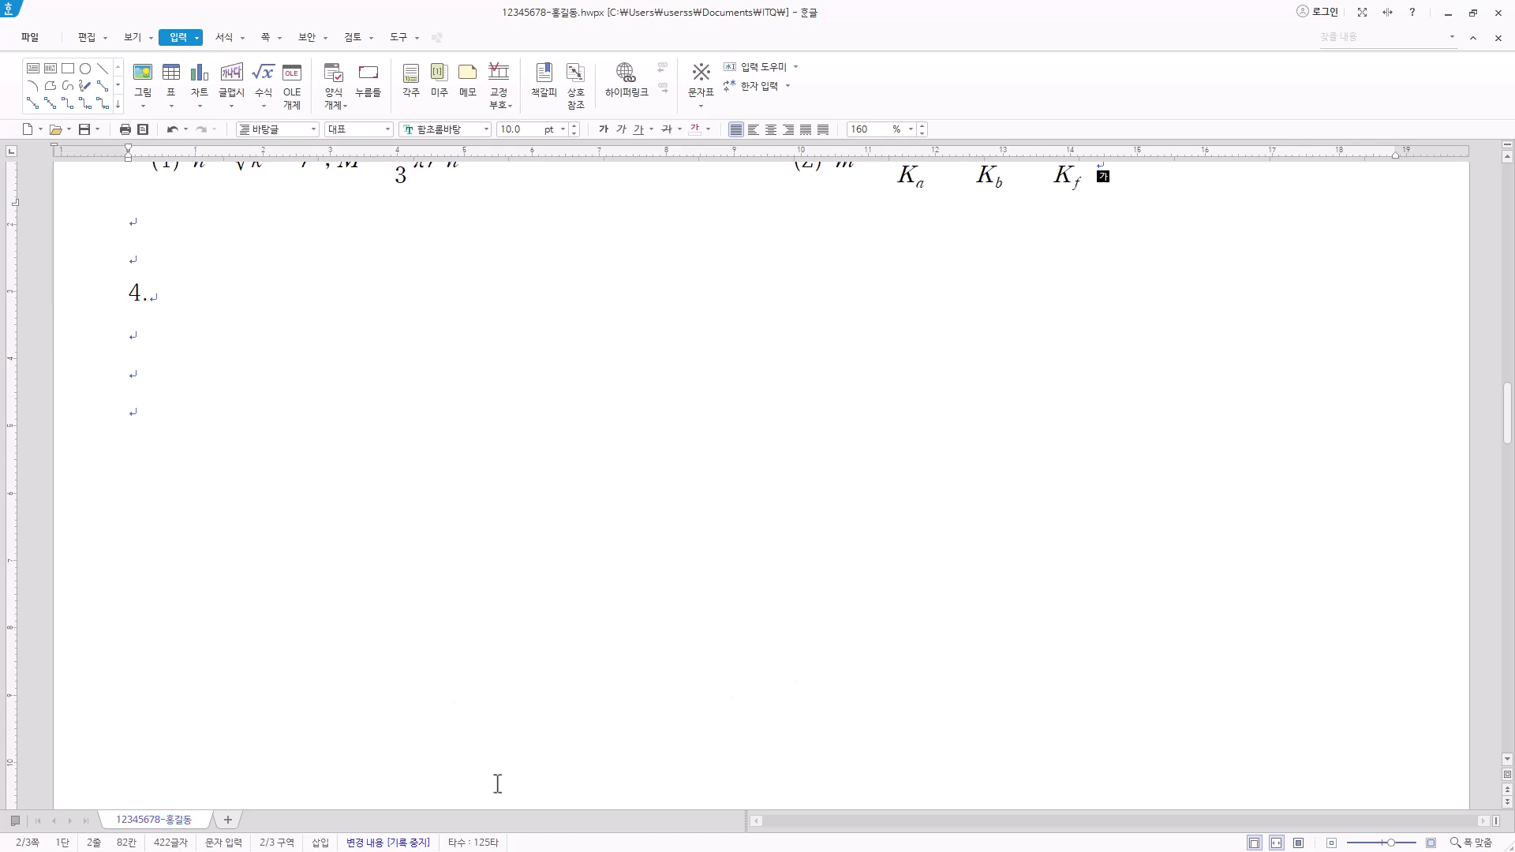
left_click(68, 78)
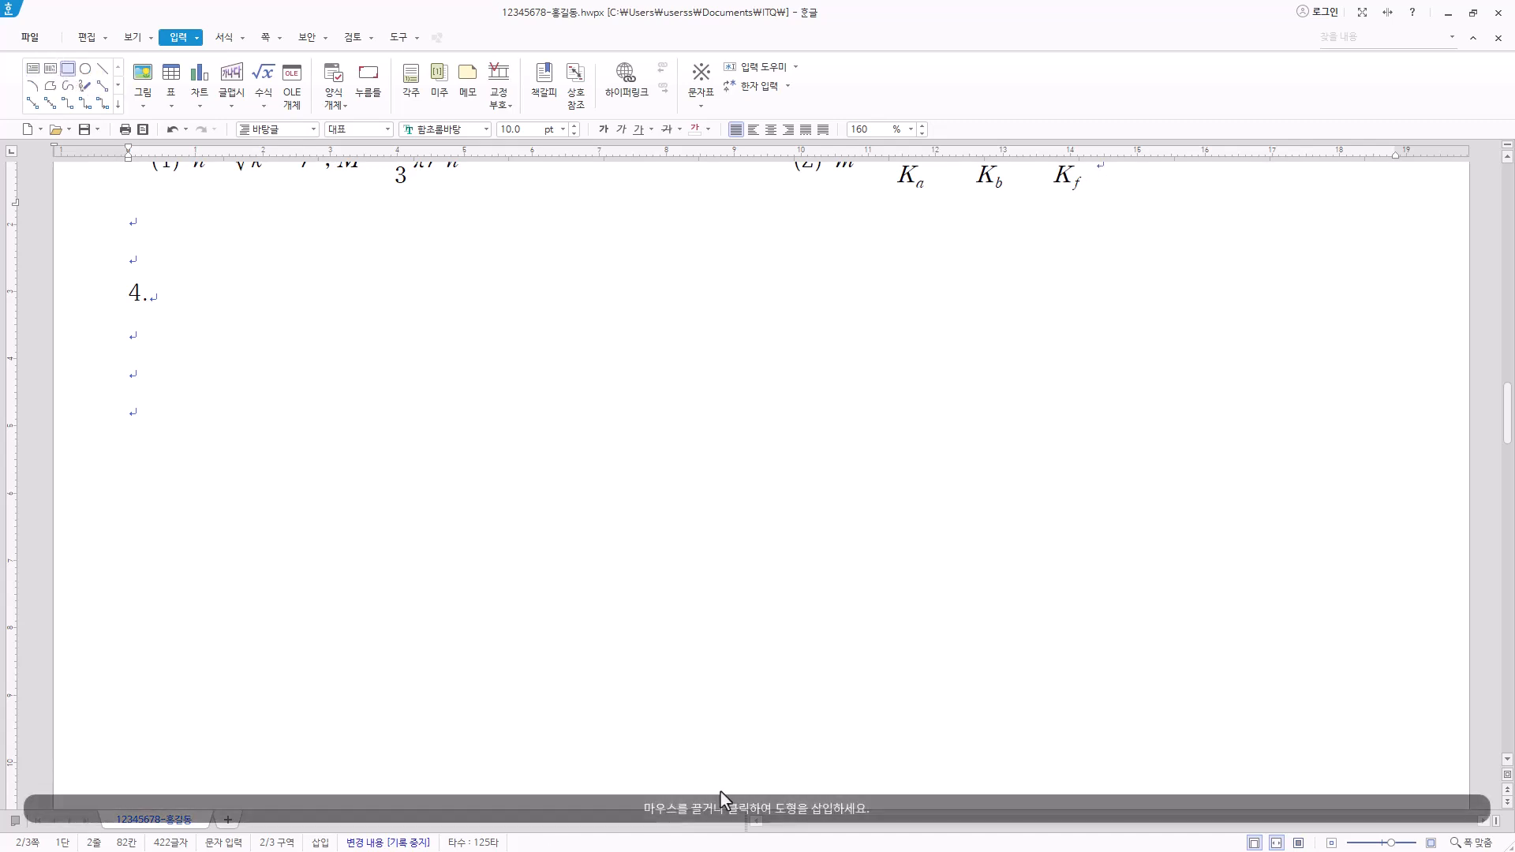
left_click_drag(590, 632, 867, 781)
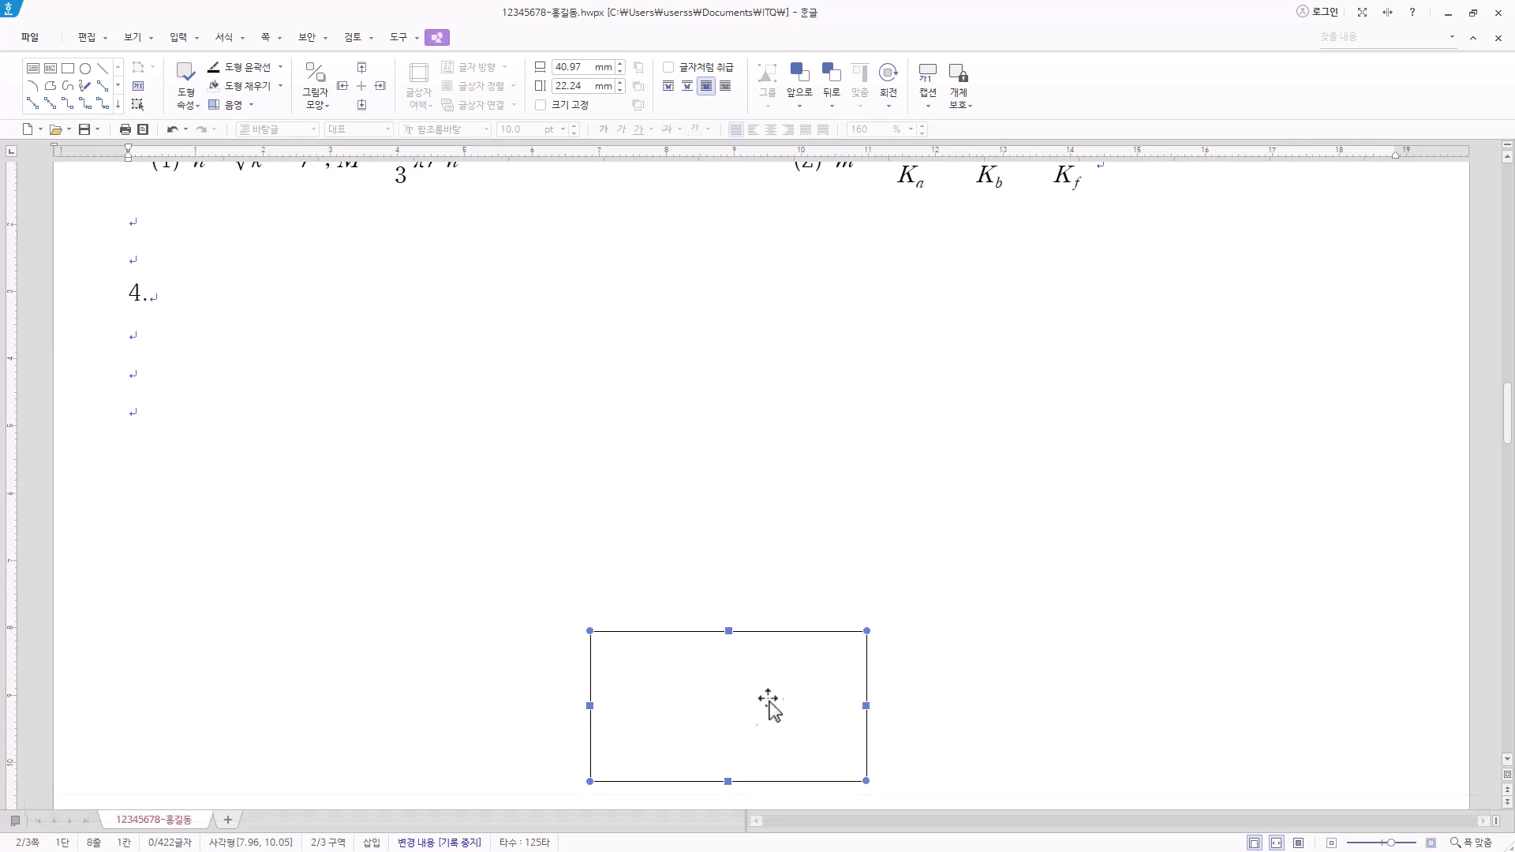
Step: Set the new rectangle's width to 130 mm and its height to 80 mm, leaving the size unlocked
right_click(765, 737)
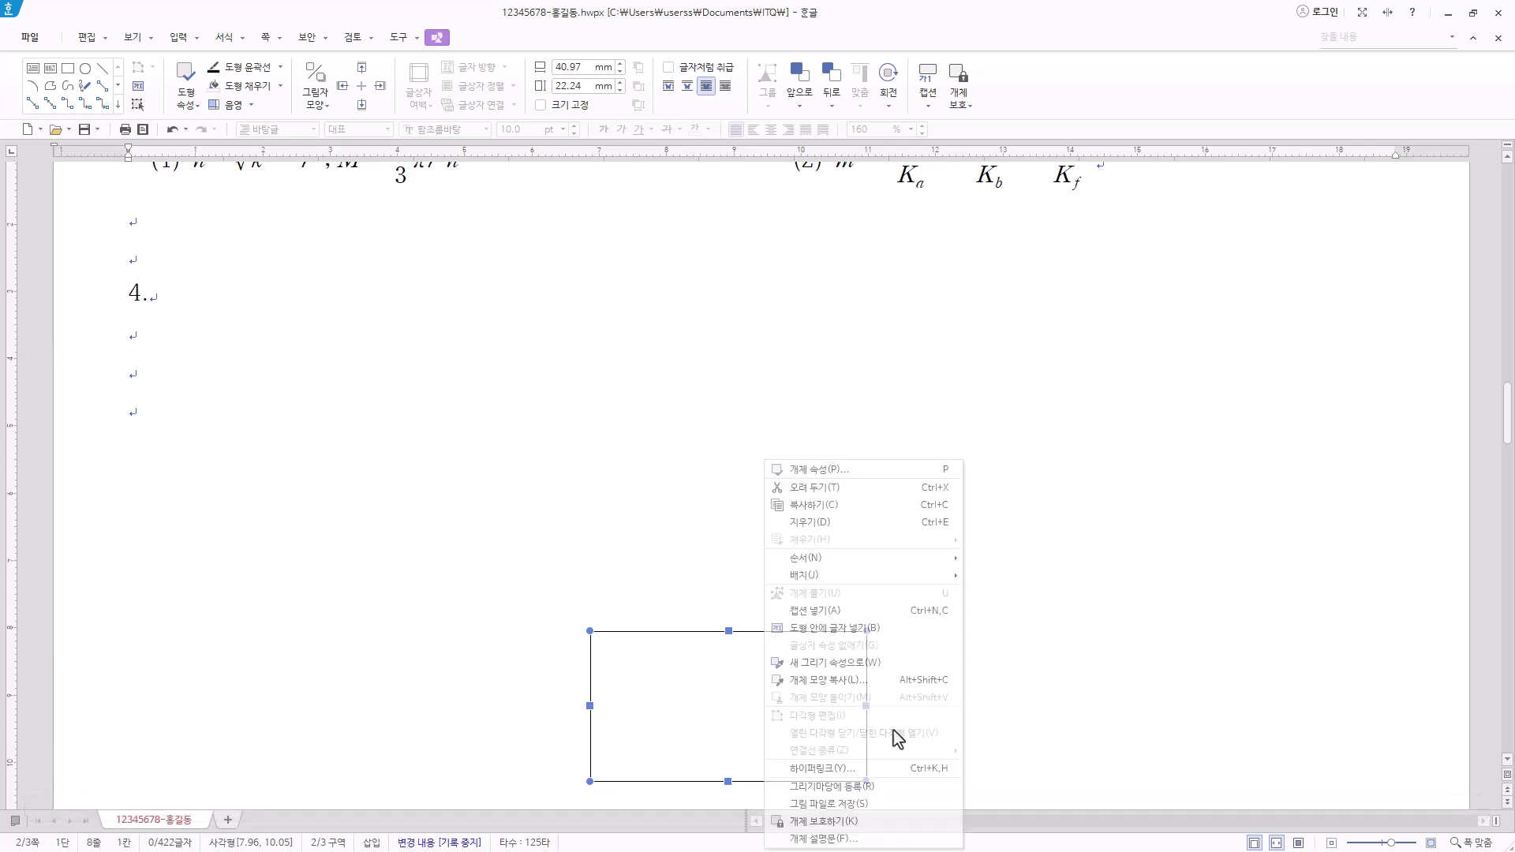
left_click(900, 472)
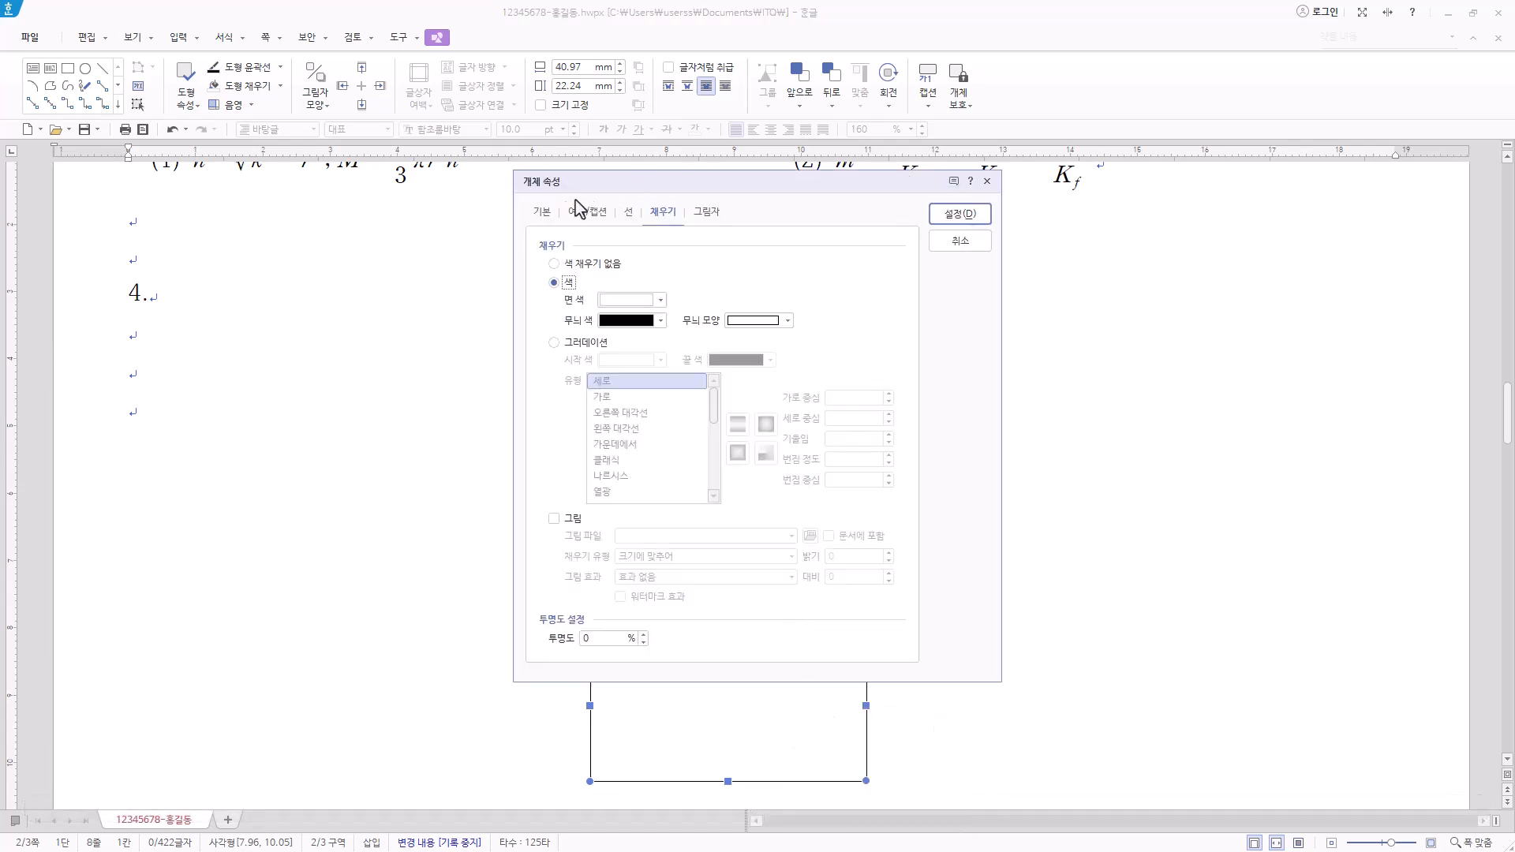
left_click(541, 214)
key("Tab")
key("Tab")
key("shift+Tab")
type("130")
key("Tab")
key("Tab")
type("1")
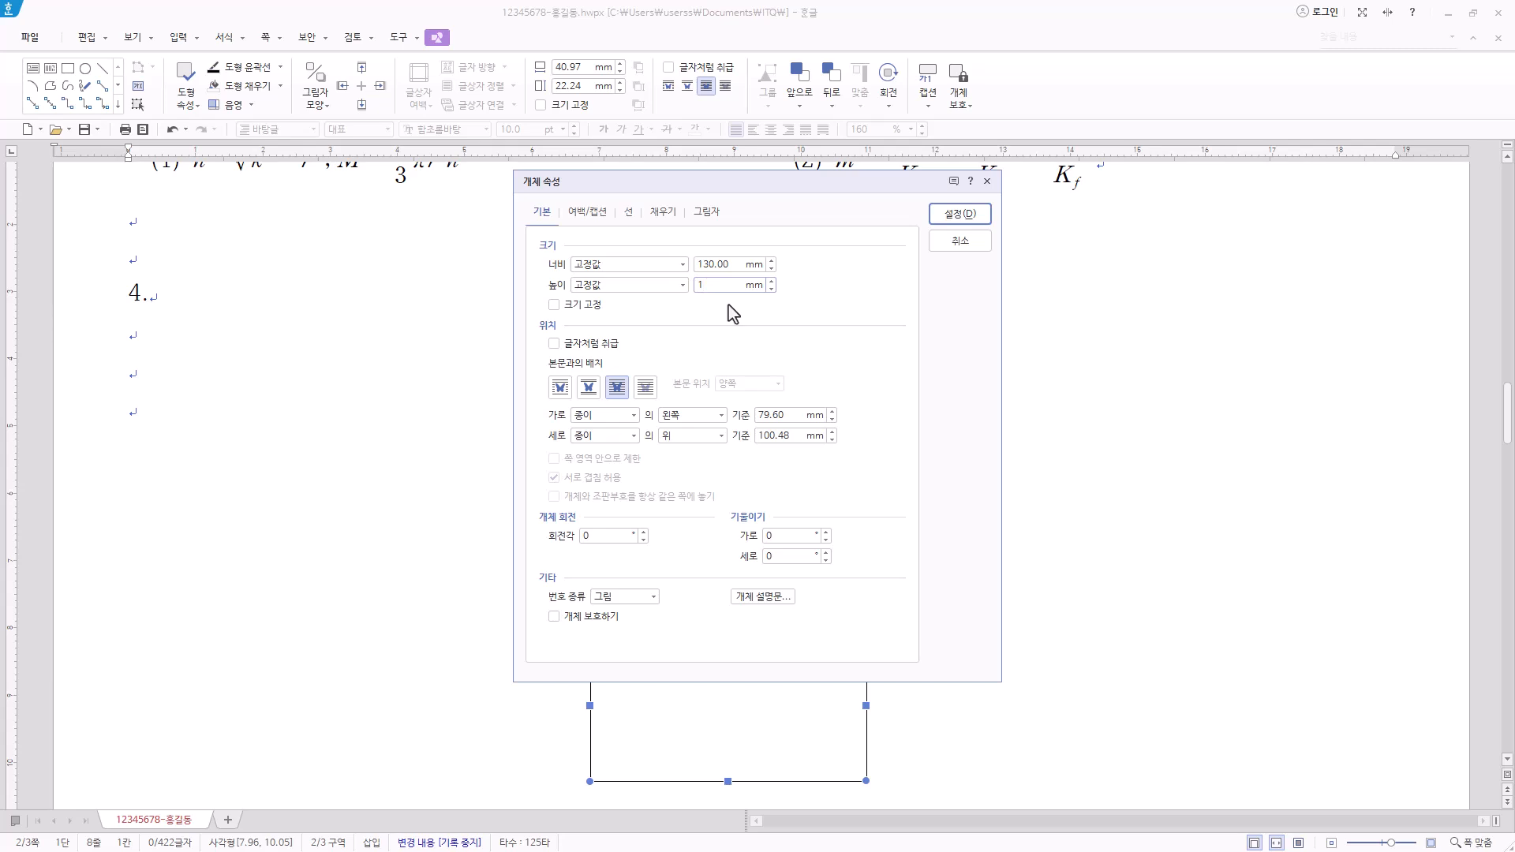
left_click(575, 306)
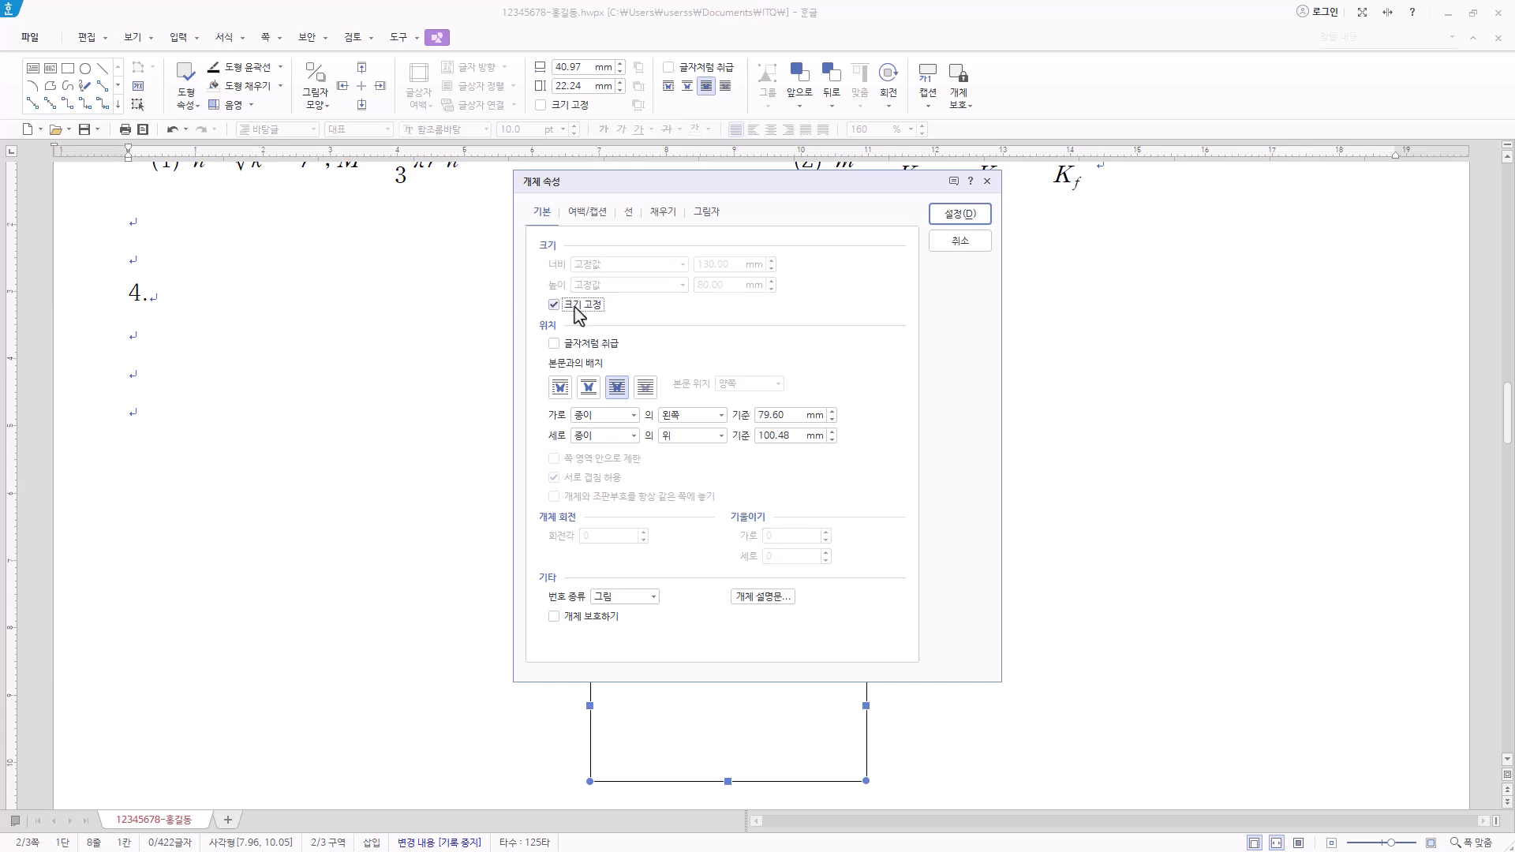
left_click(579, 307)
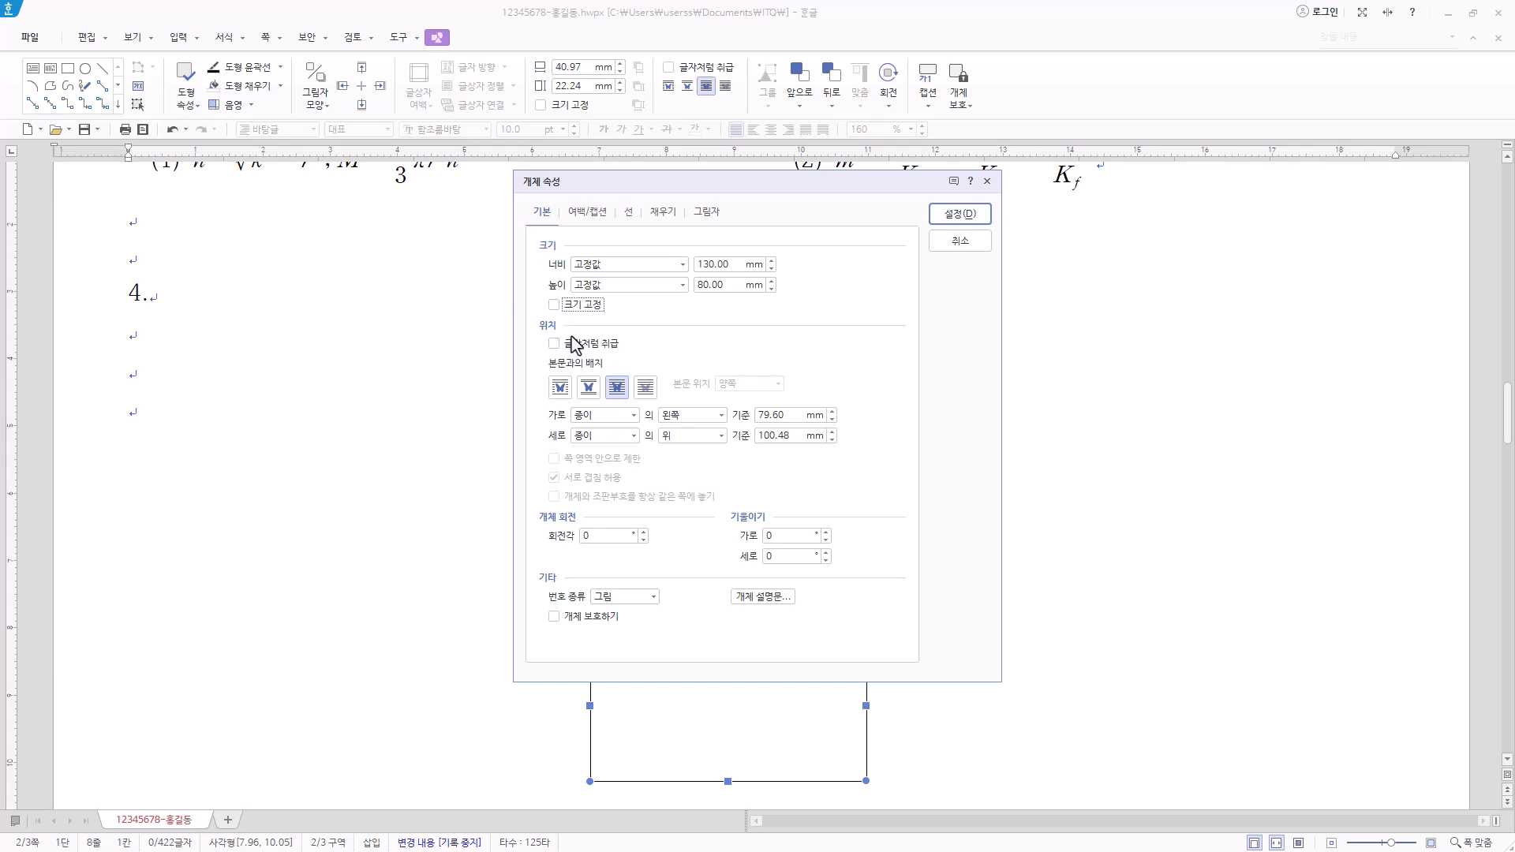
left_click(623, 397)
Step: Give the rectangle rounded corners (둥근 모양), fill it with the solid yellow-green colour and apply the properties
left_click(629, 228)
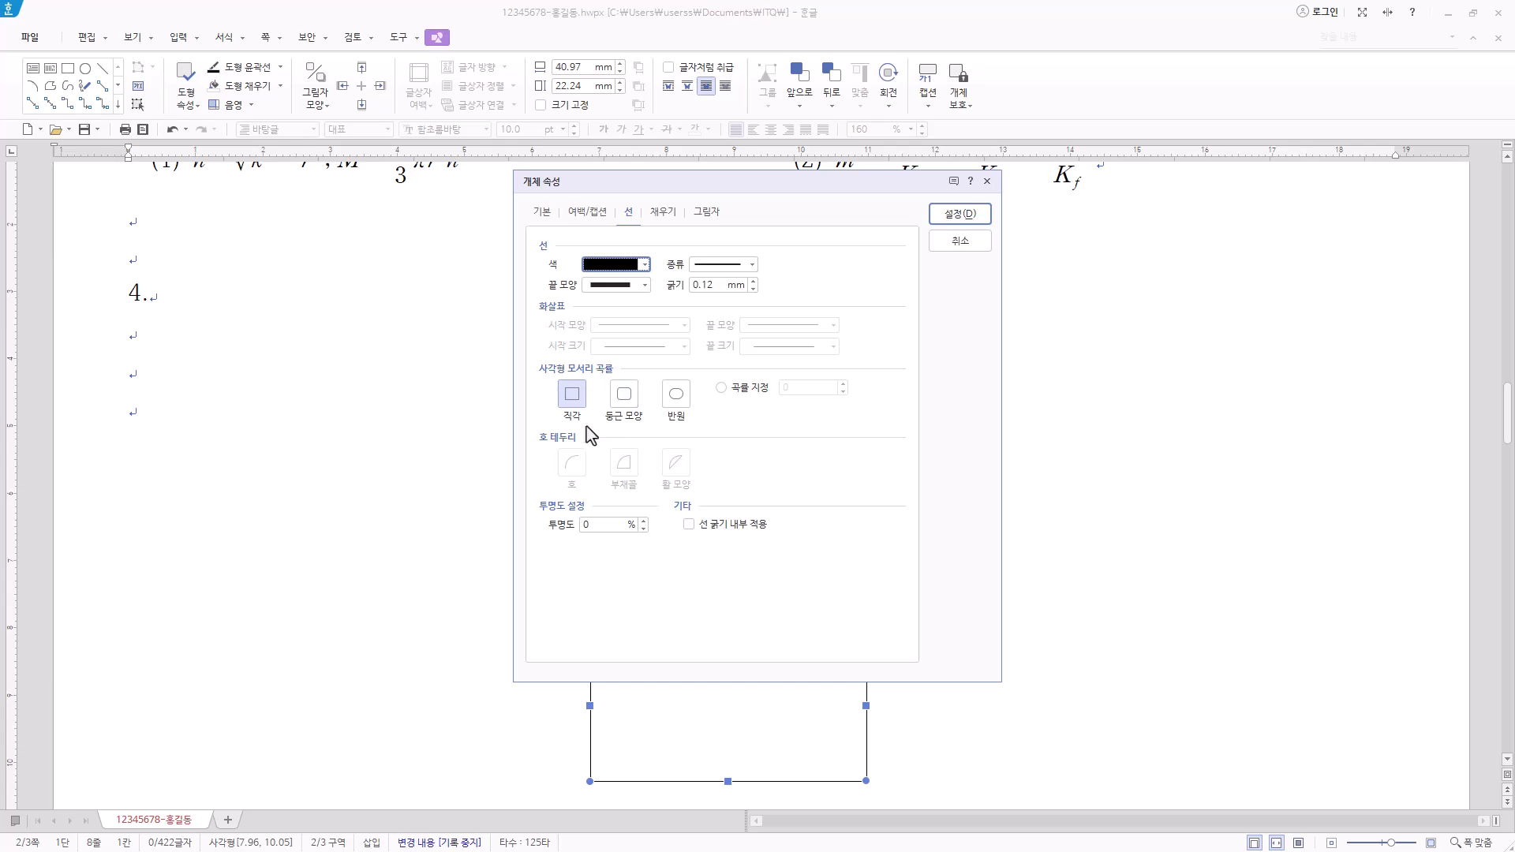
left_click(625, 398)
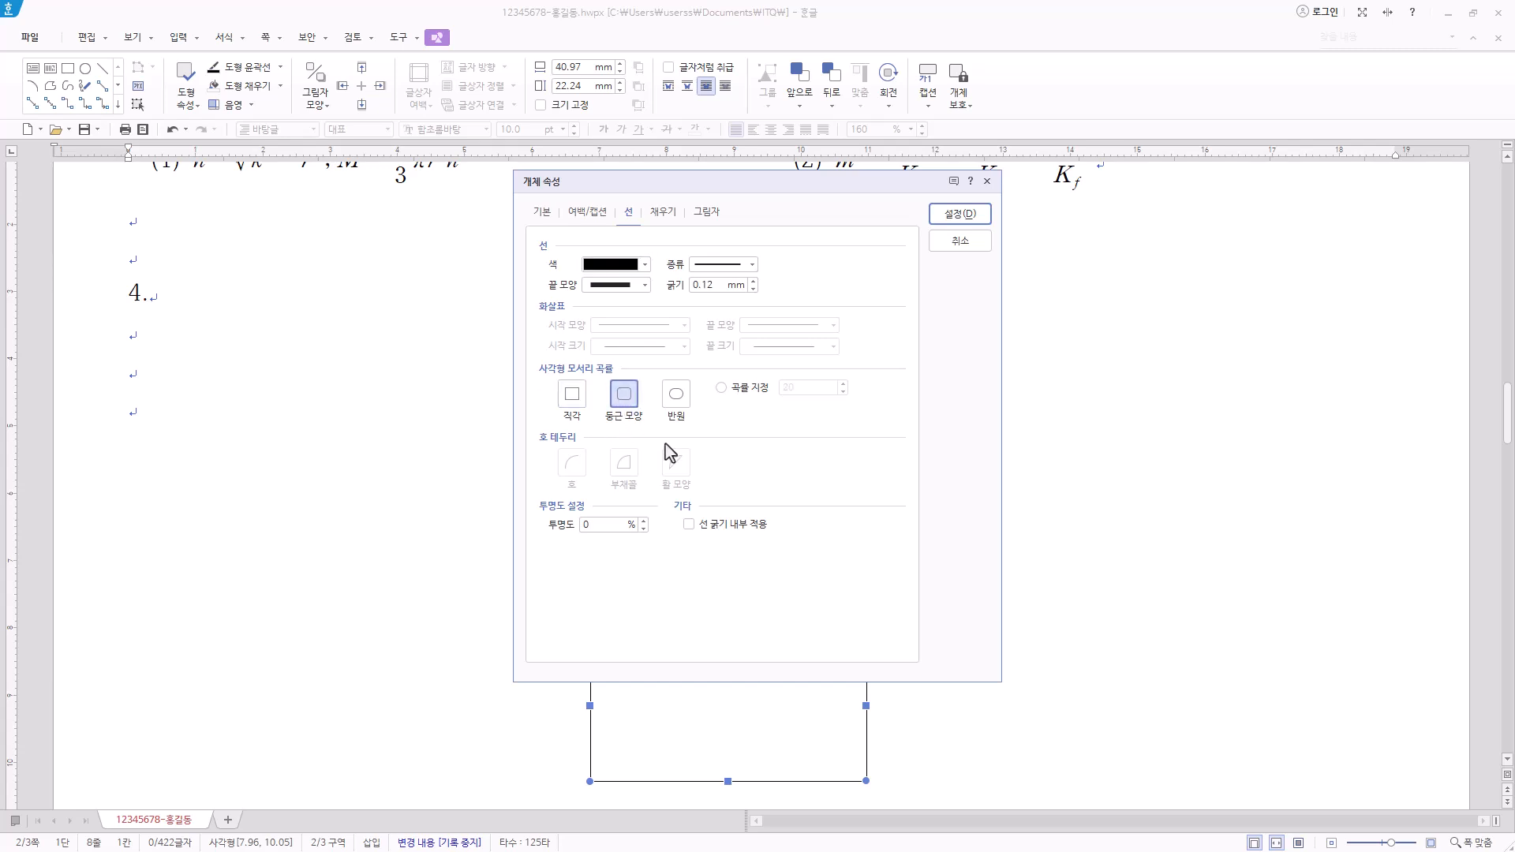
left_click(662, 217)
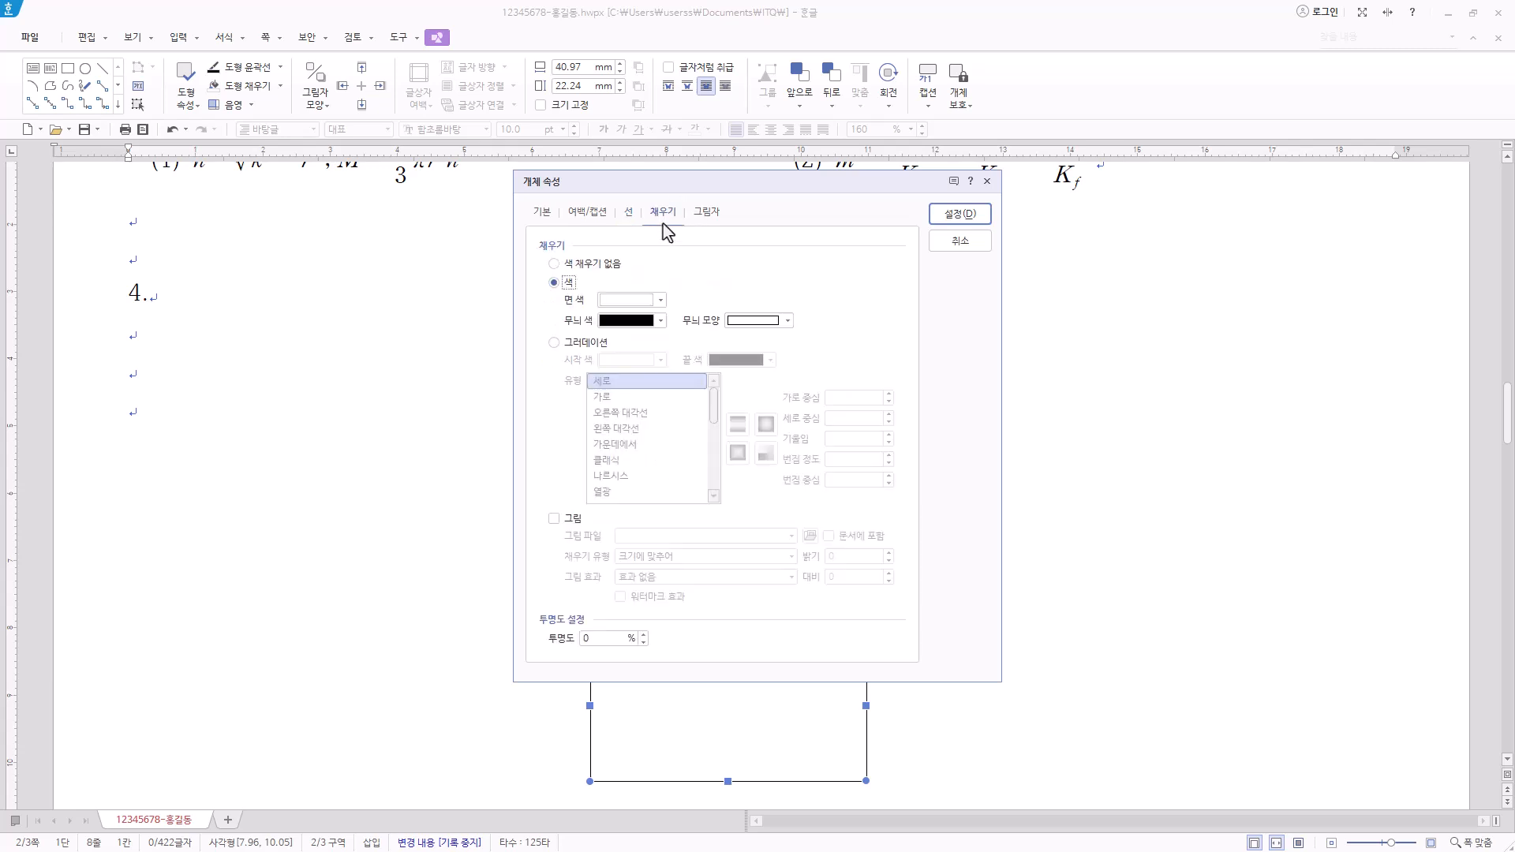
left_click(662, 300)
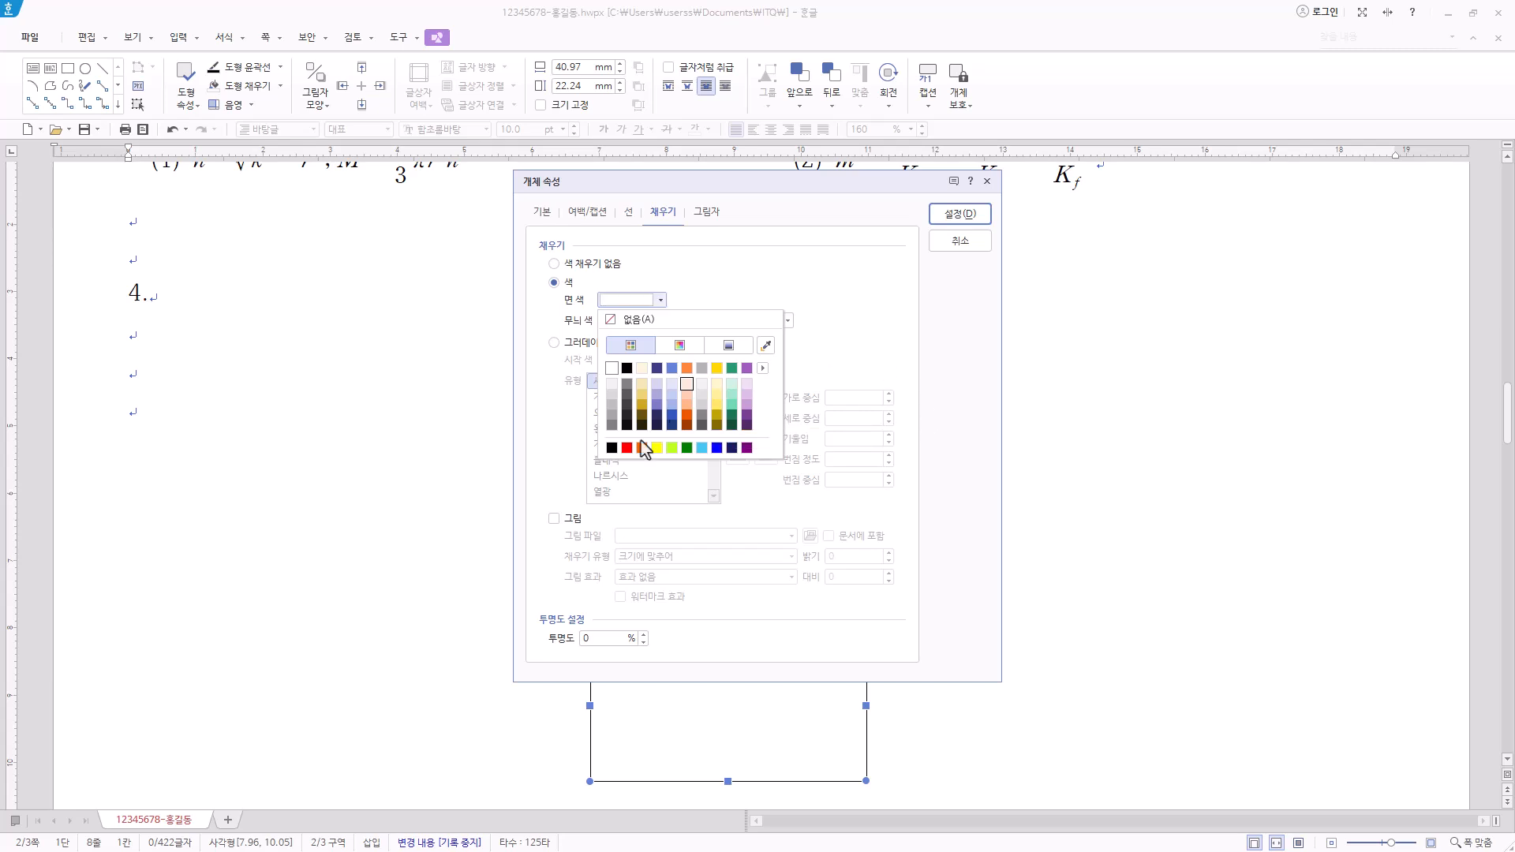
left_click(671, 449)
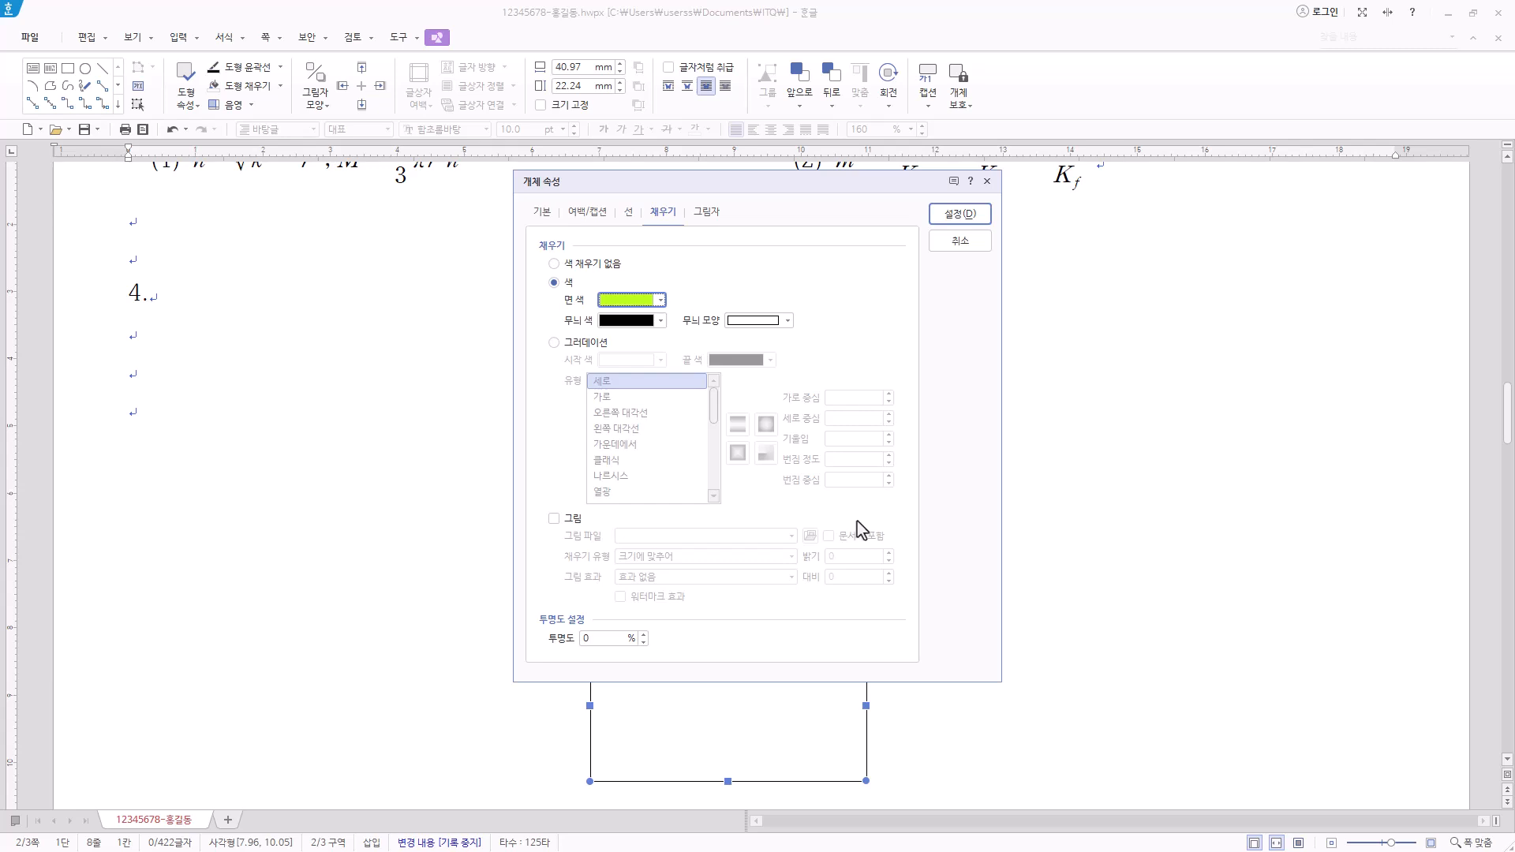
left_click(971, 218)
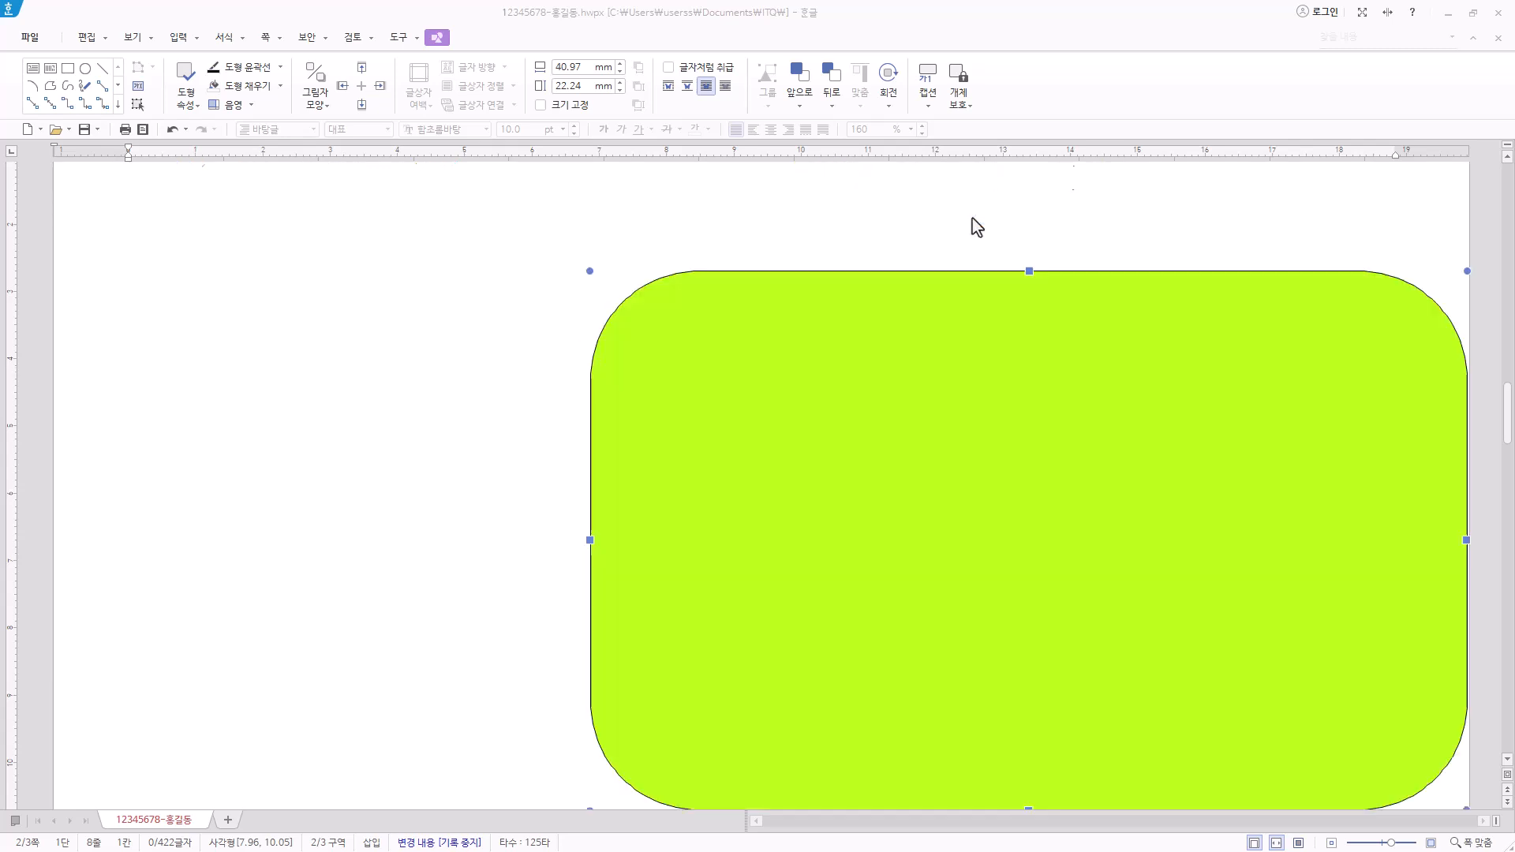
Step: Move the yellow-green rectangle to the lower middle of page 2, about 42 mm from the paper's left edge and 164 mm from its top
scroll(950, 507, "up", 1)
scroll(923, 472, "up", 2)
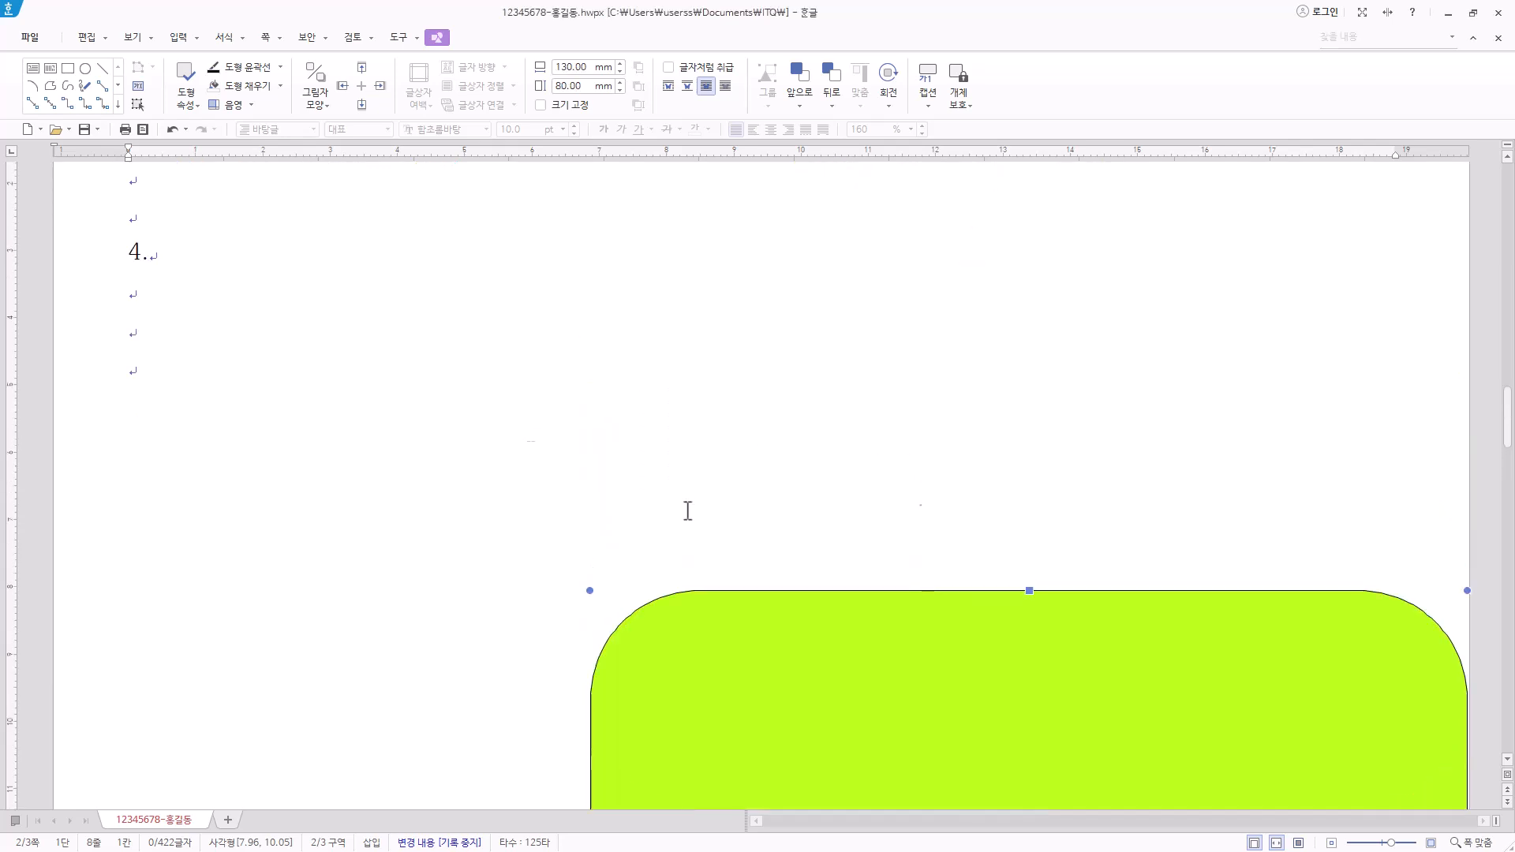
scroll(1015, 497, "down", 3)
scroll(1015, 497, "down", 3)
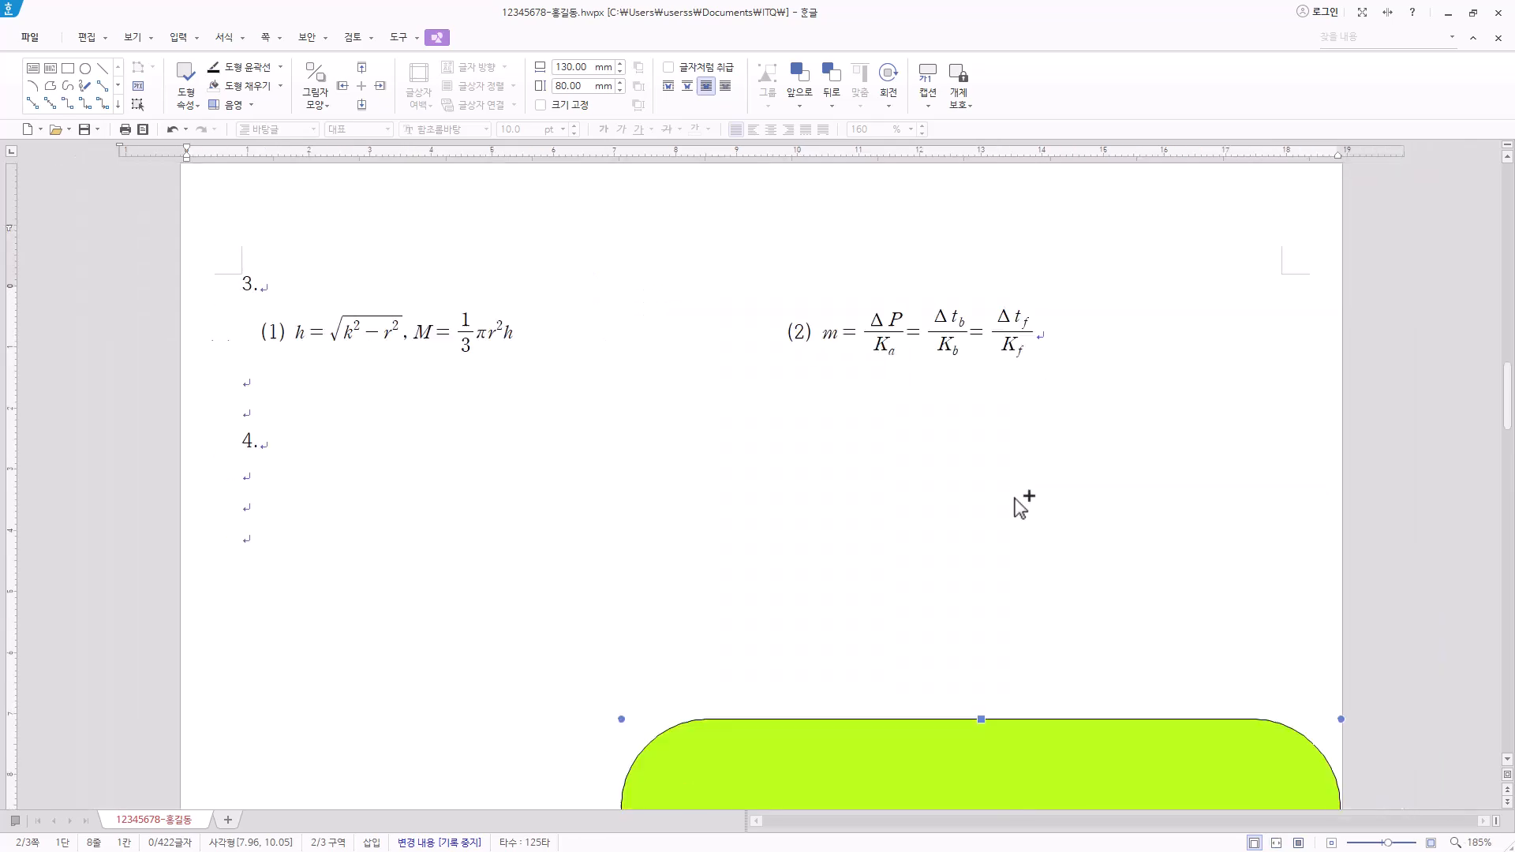
scroll(1018, 505, "down", 5)
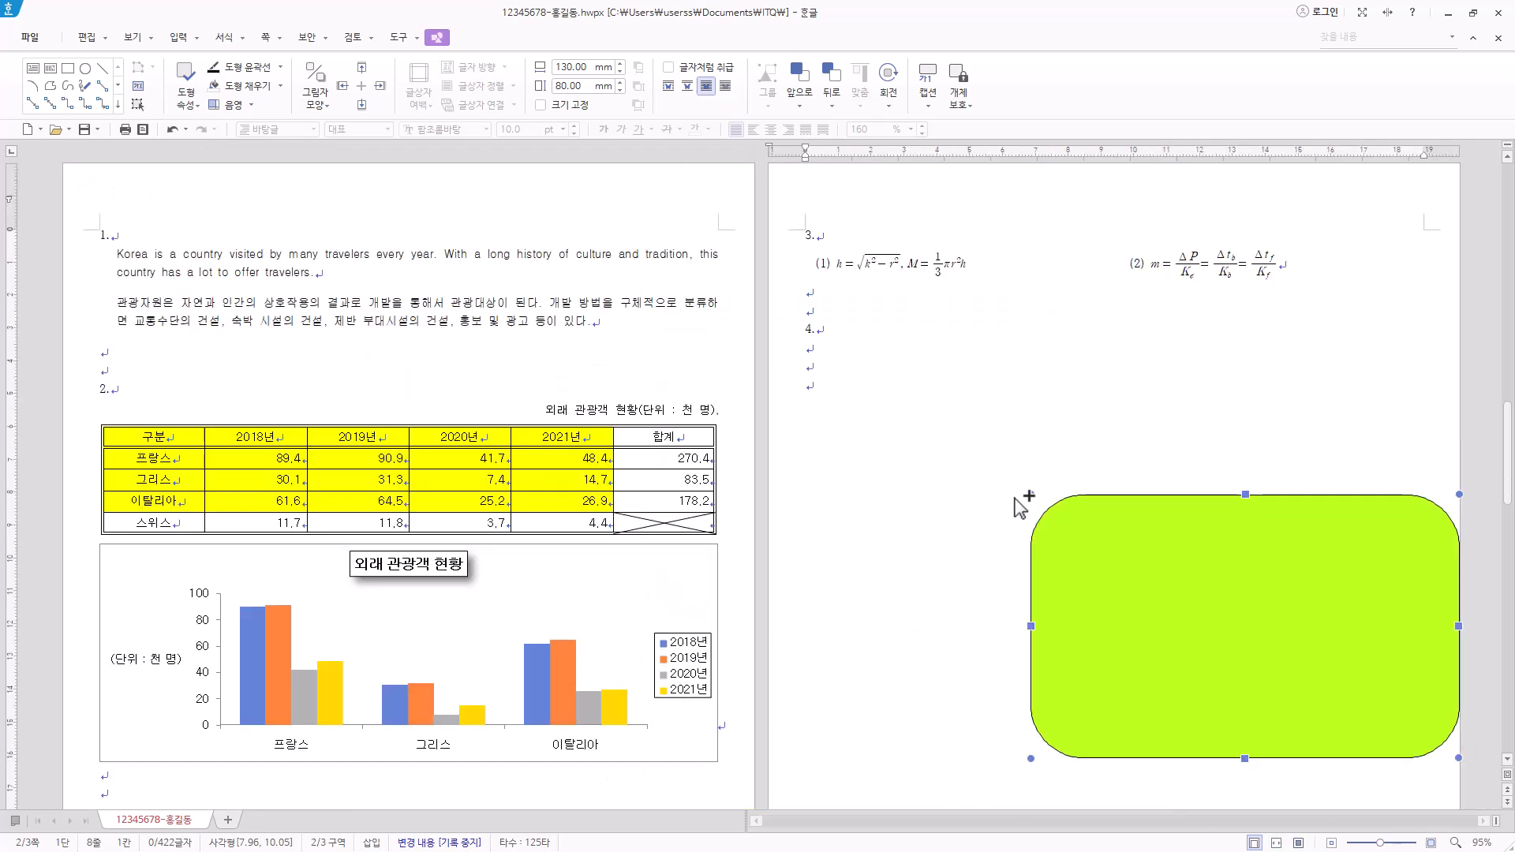
scroll(1052, 517, "down", 1)
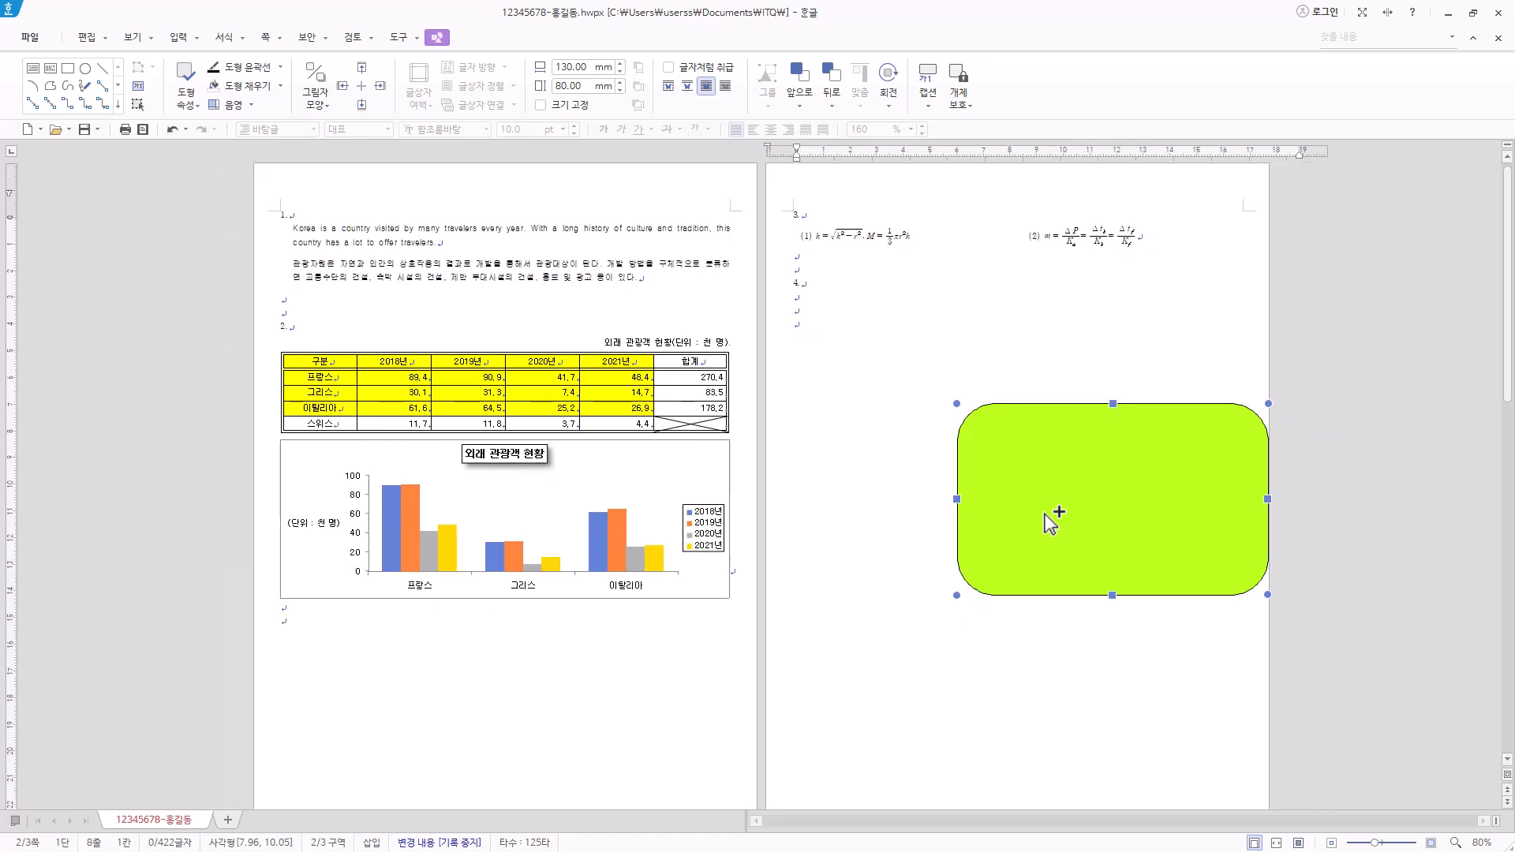
left_click_drag(1111, 486, 1030, 645)
scroll(1066, 641, "down", 2)
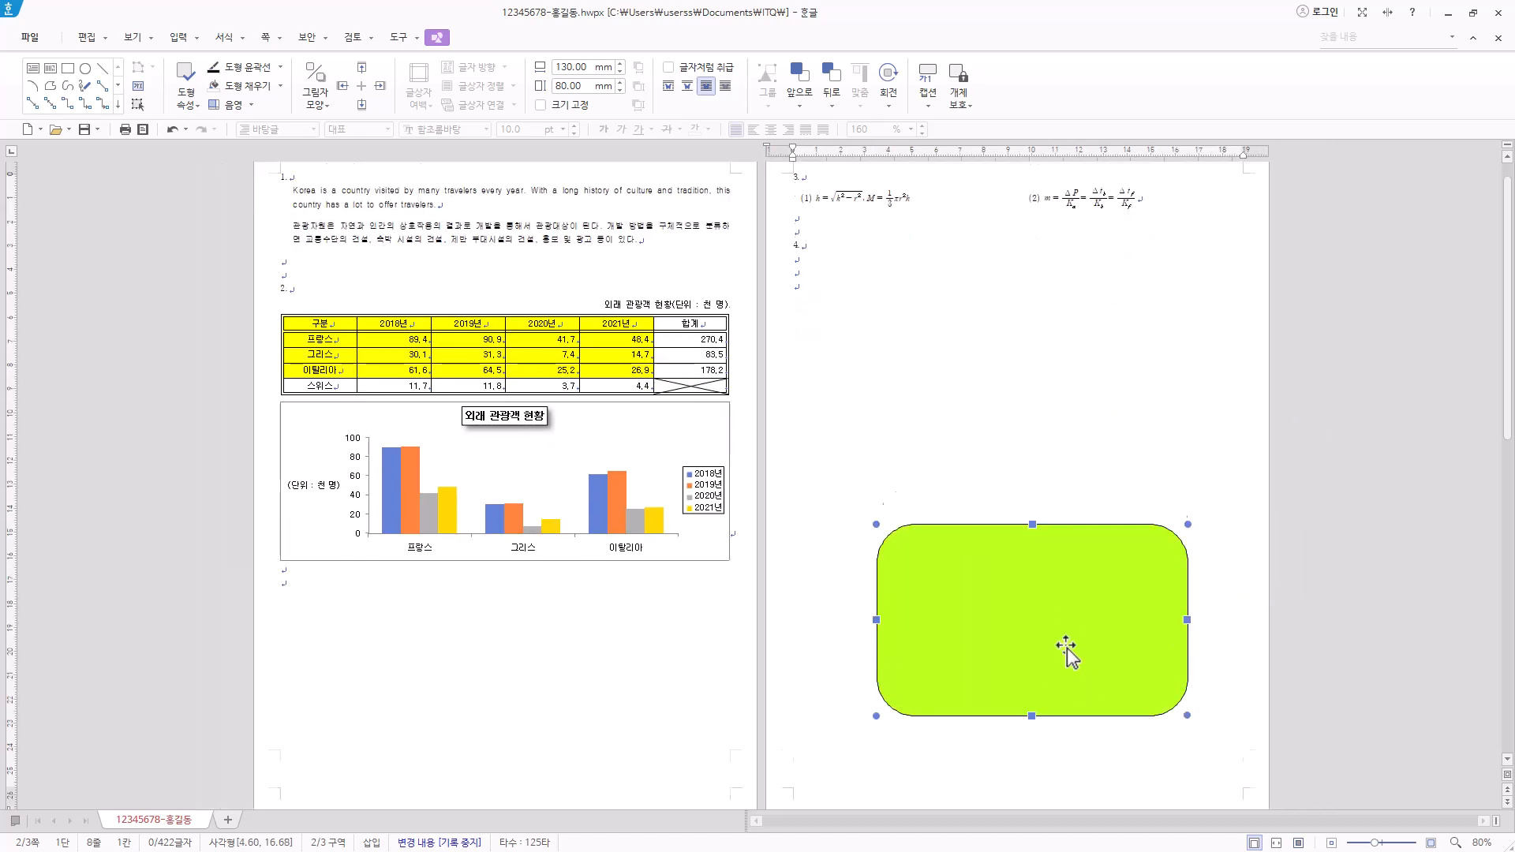
left_click_drag(1038, 671, 1032, 636)
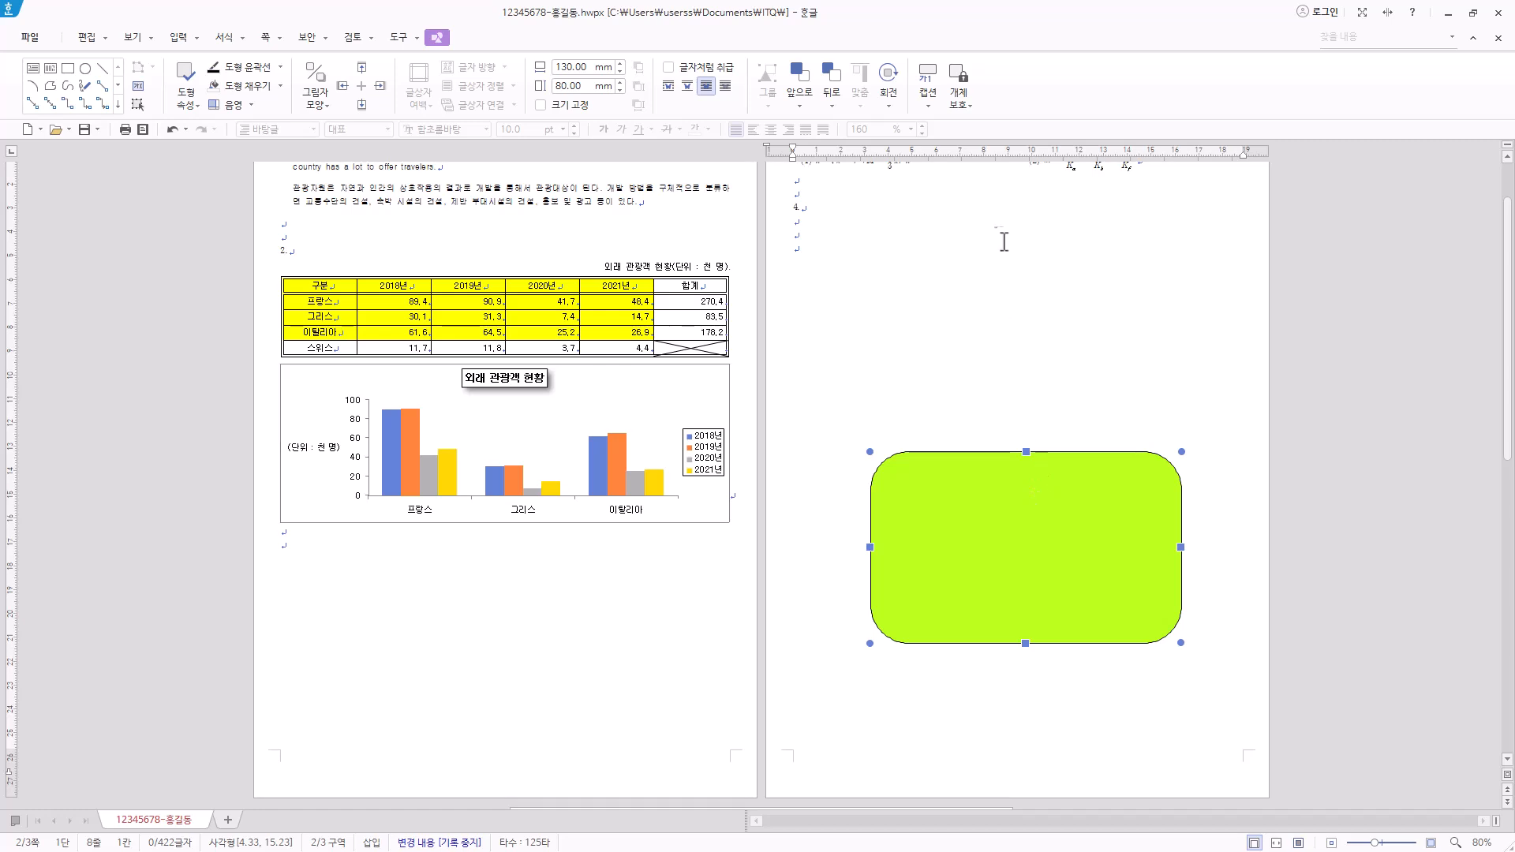
left_click_drag(1073, 538, 1091, 582)
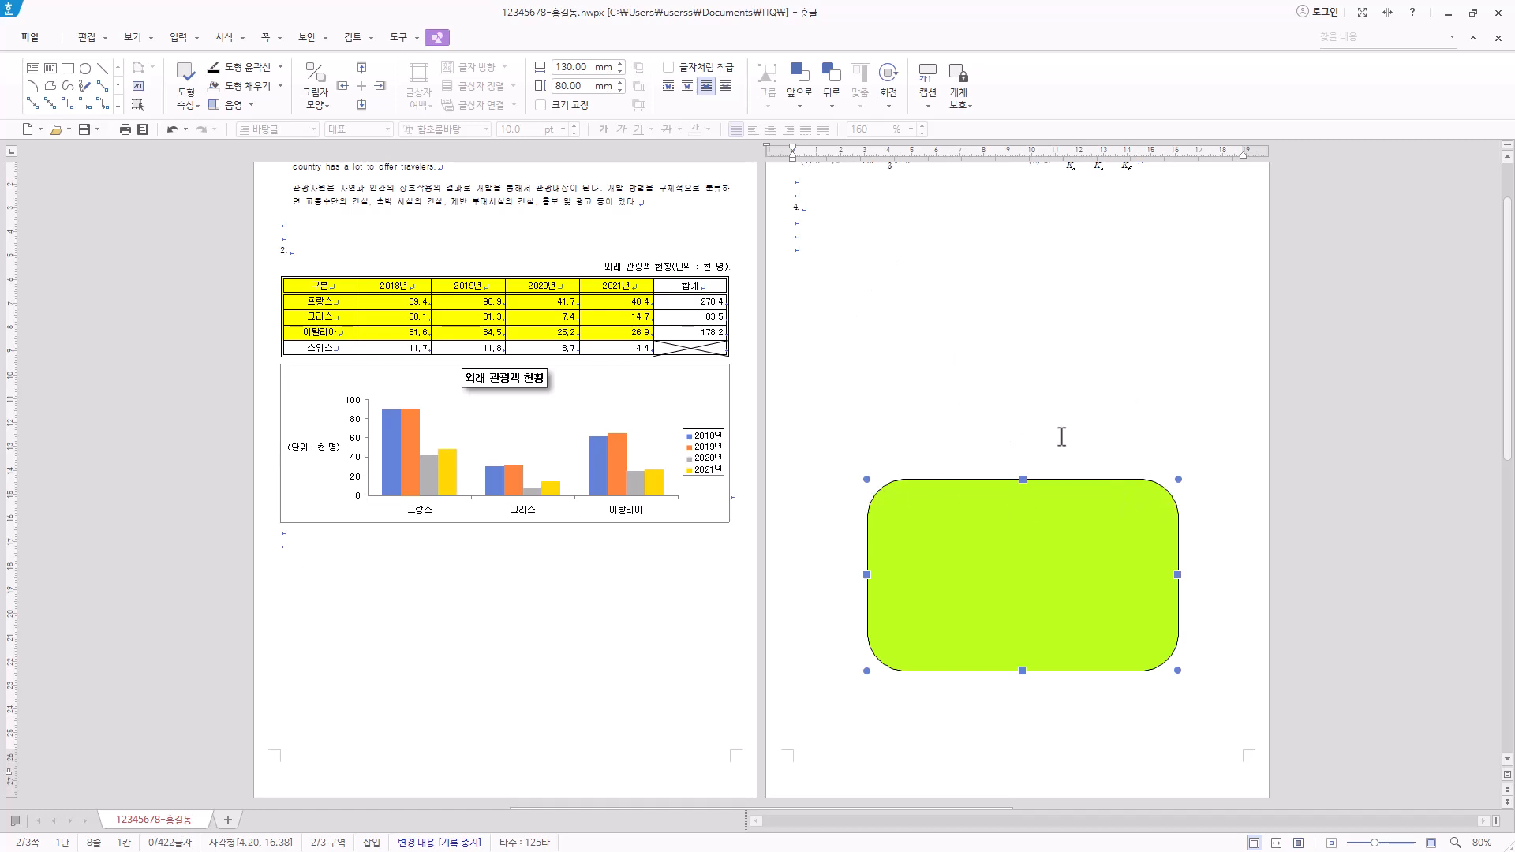
Step: Draw a second rectangle above the yellow-green one and set its size to 110 mm wide and 65 mm high
left_click(70, 71)
left_click_drag(874, 318, 1164, 500)
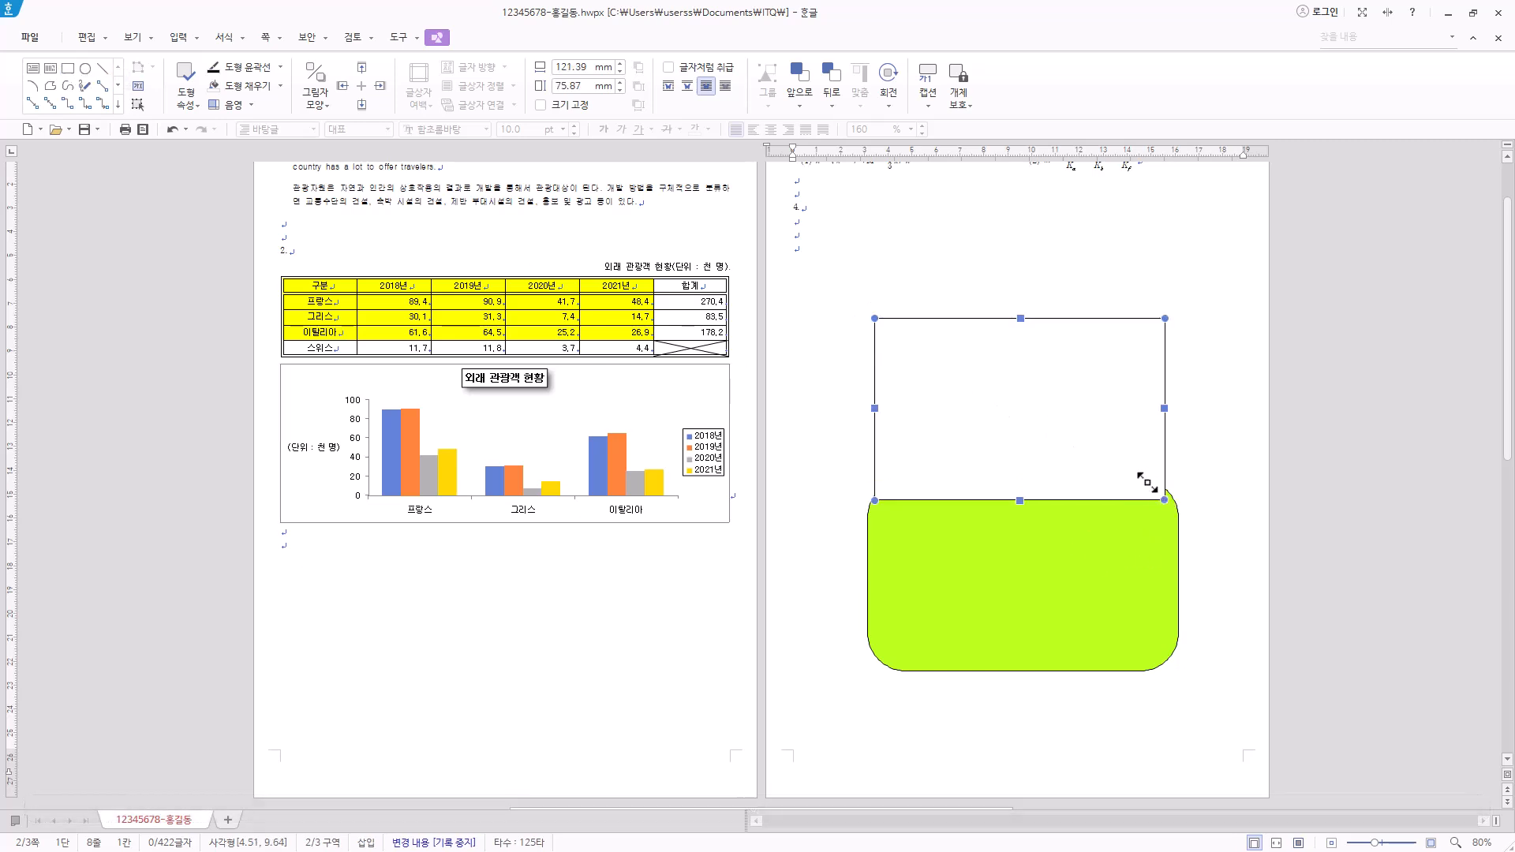
double_click(1079, 415)
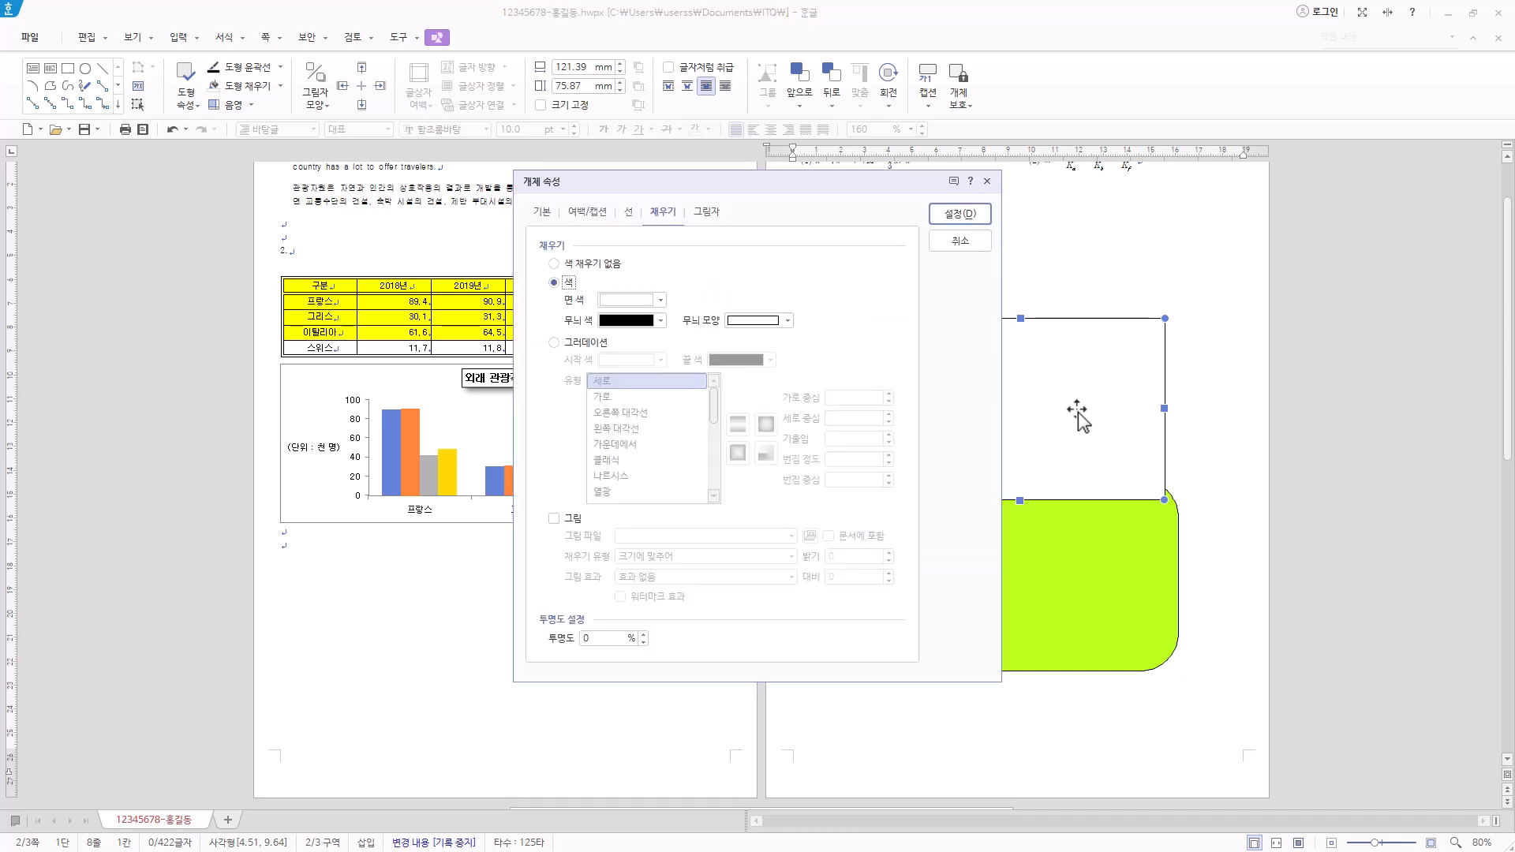
left_click(542, 212)
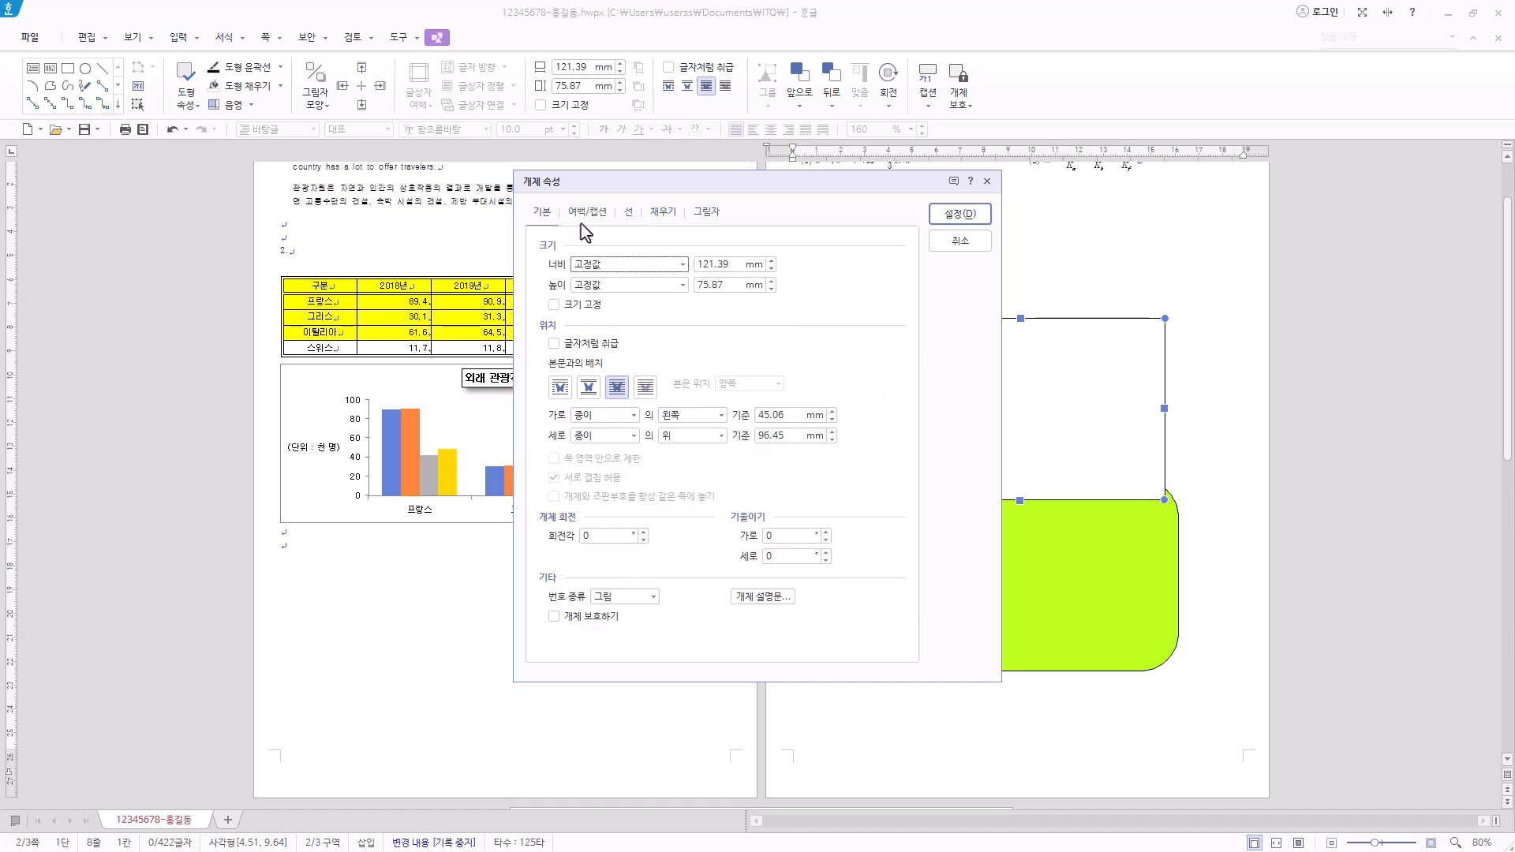
type("110")
key("Tab")
key("Tab")
type("65")
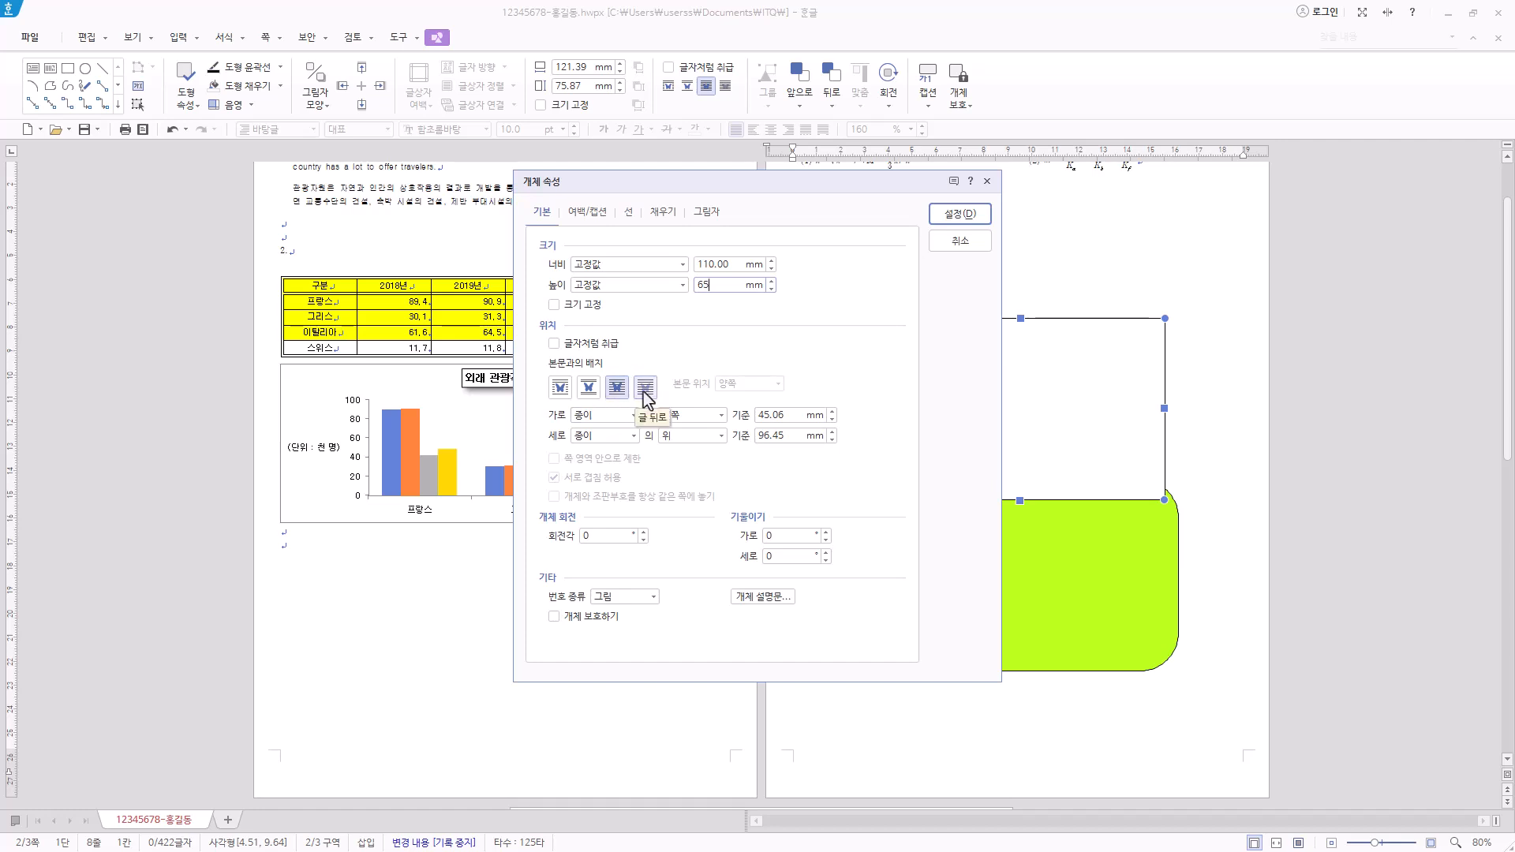
Step: Keep the second rectangle's square corners, fill it with a light golden-brown shade and apply the properties
left_click(628, 212)
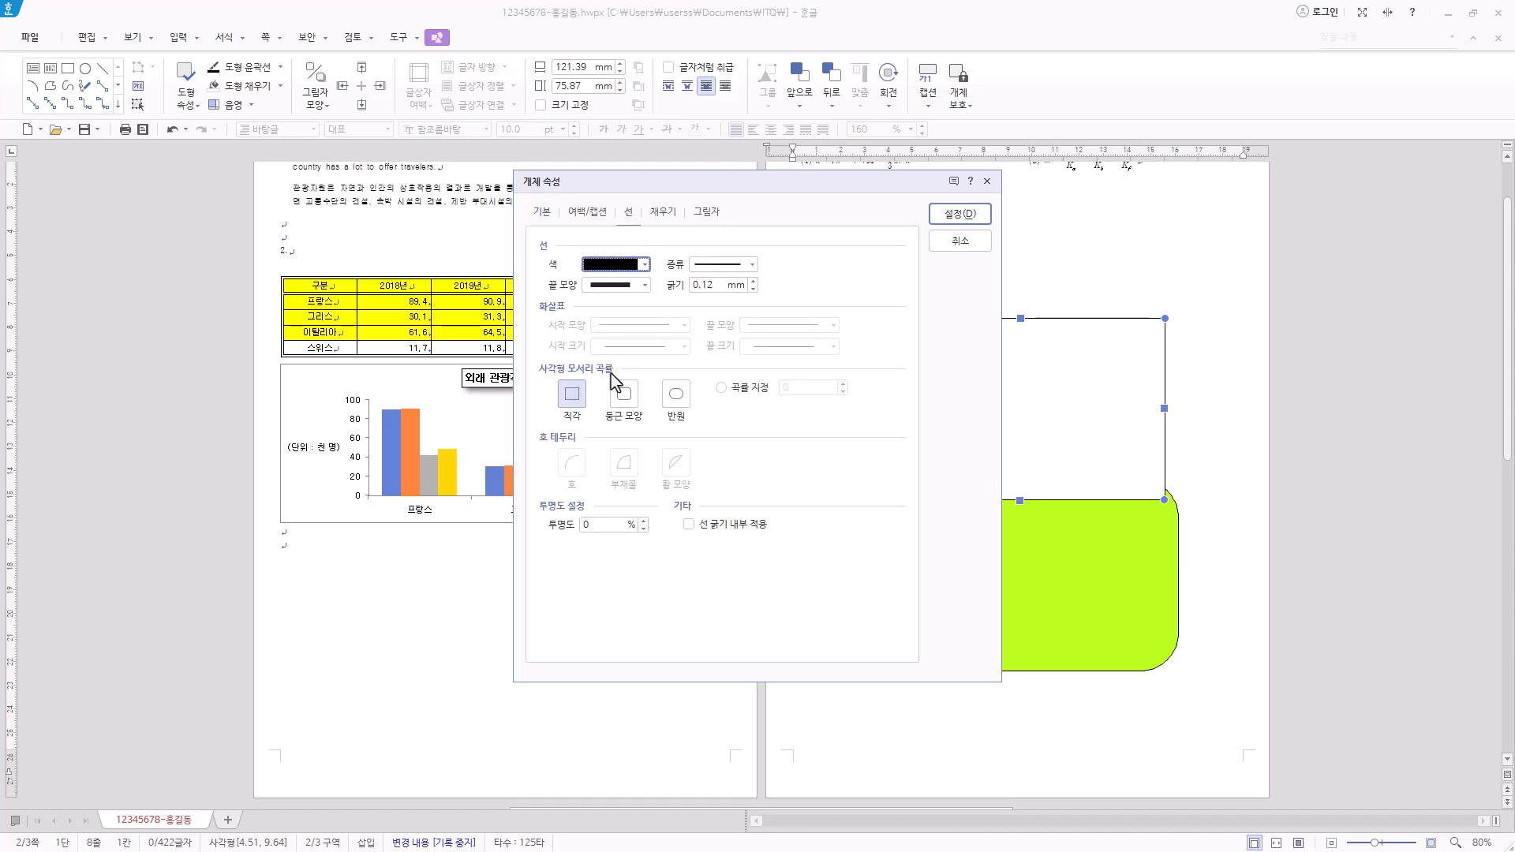
left_click(662, 214)
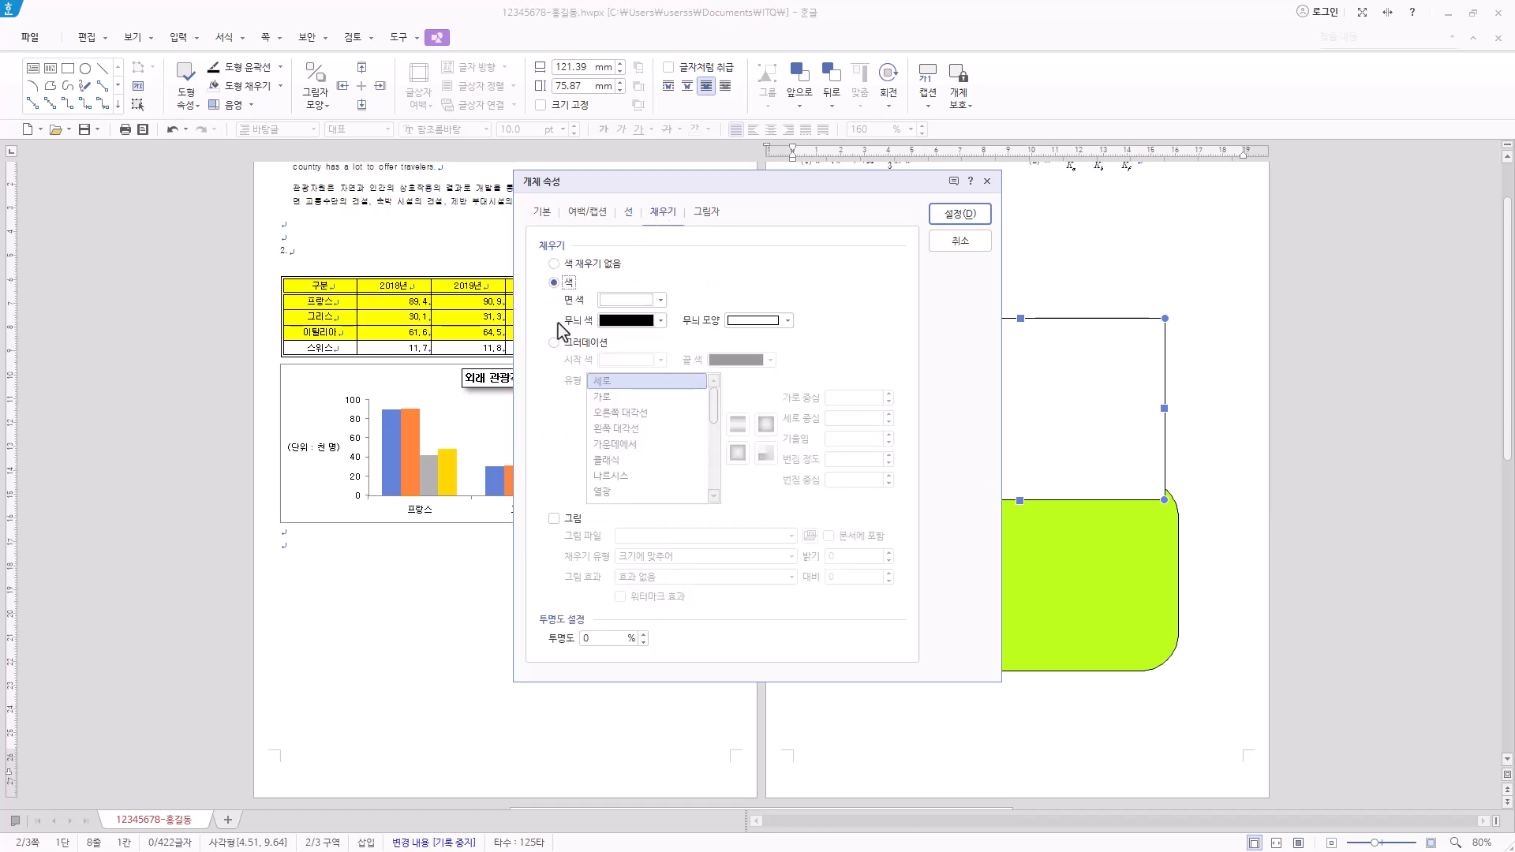
left_click(660, 300)
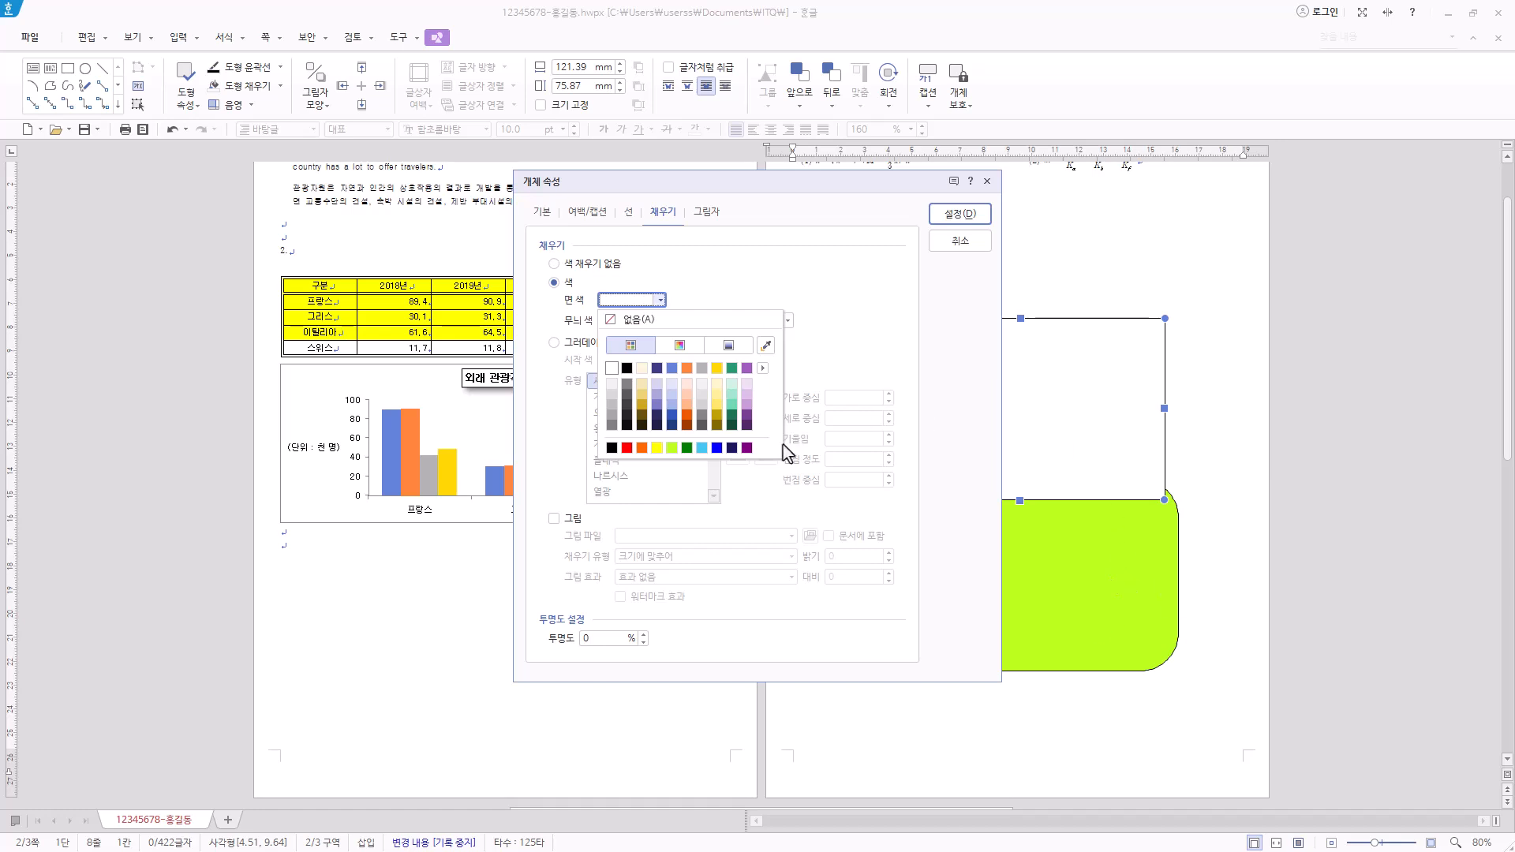
left_click(641, 395)
left_click(960, 214)
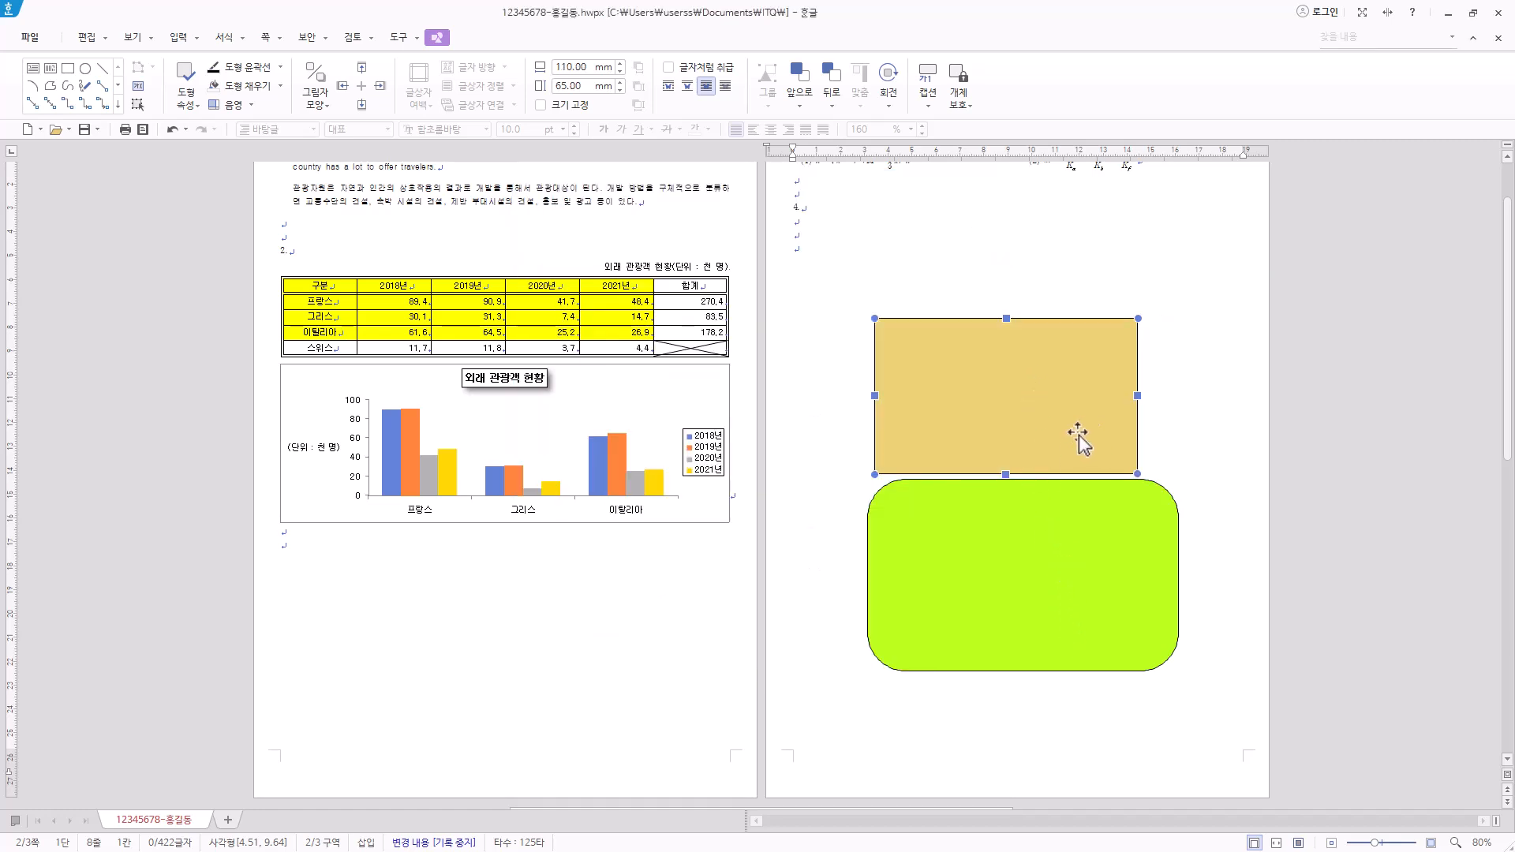
Step: Centre the golden-brown rectangle over the yellow-green one so that its lower edge slightly overlaps the green shape's upper edge
left_click_drag(1058, 423, 1075, 446)
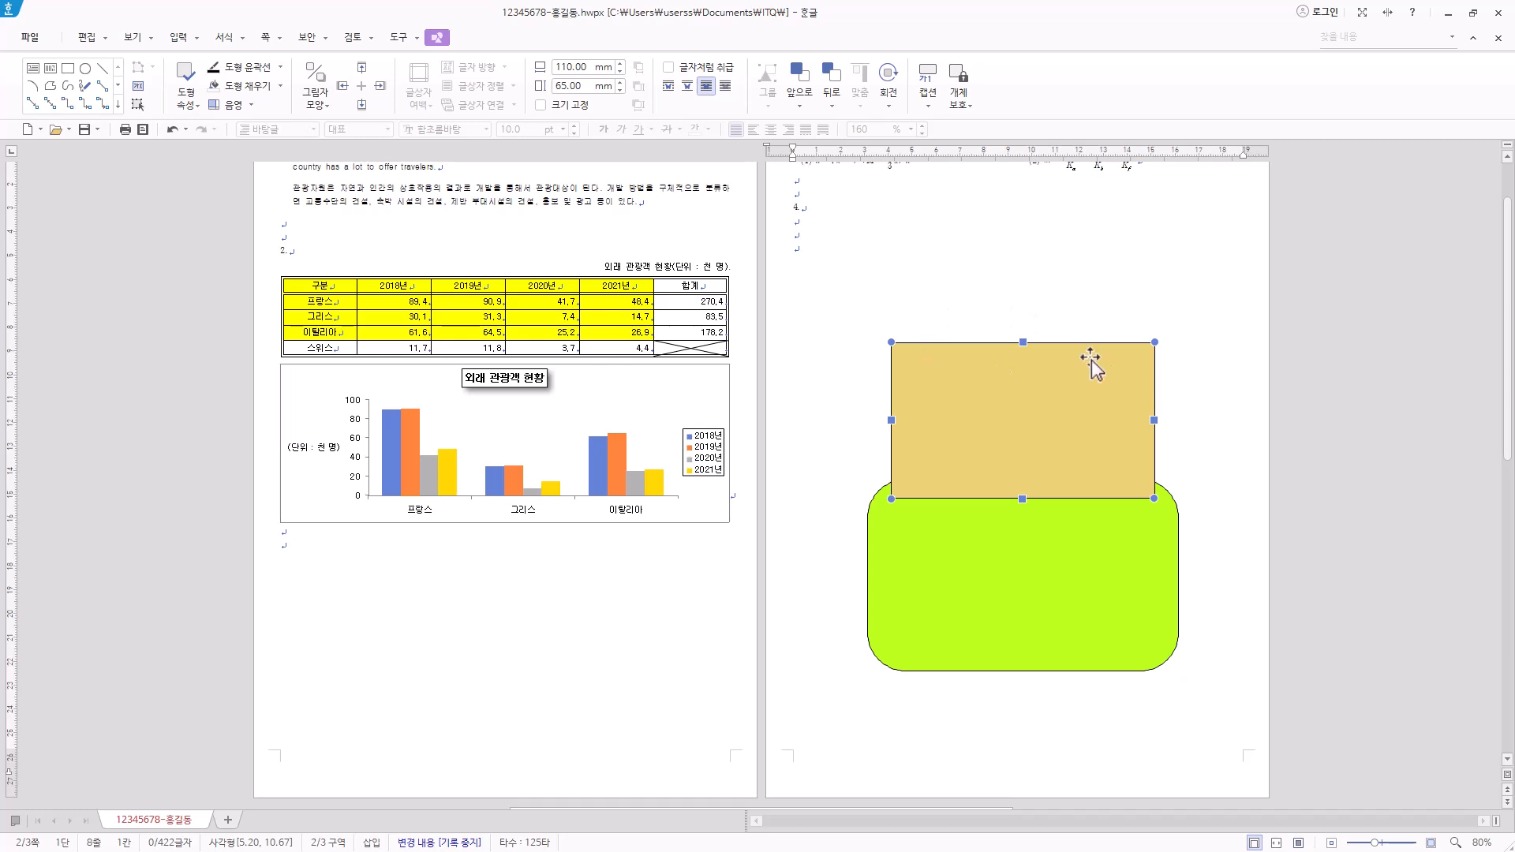
left_click_drag(1064, 475, 1061, 470)
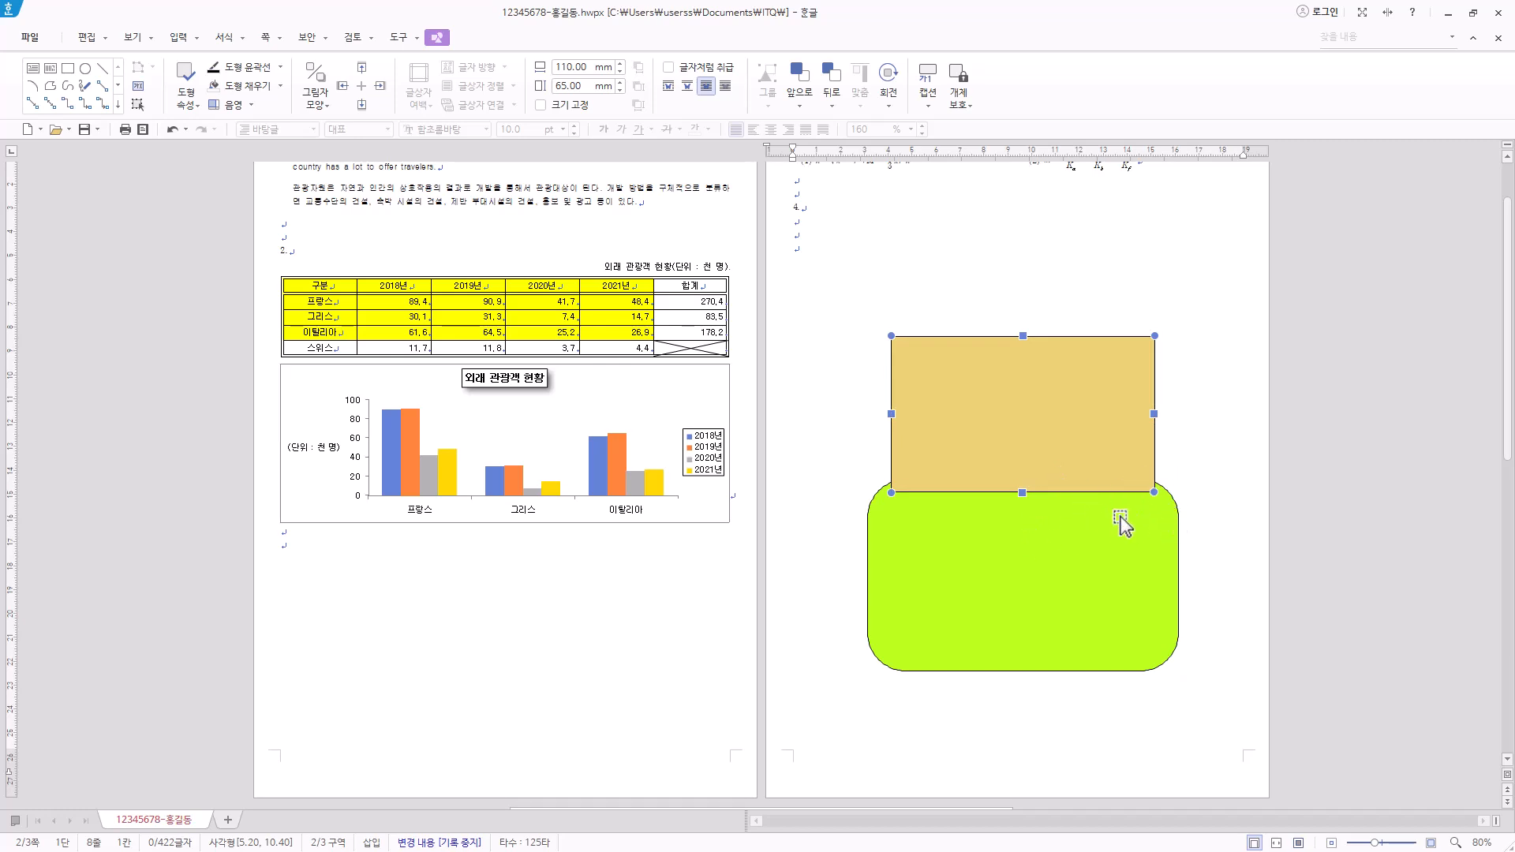
key("Up")
key("Up")
key("Up")
key("Up")
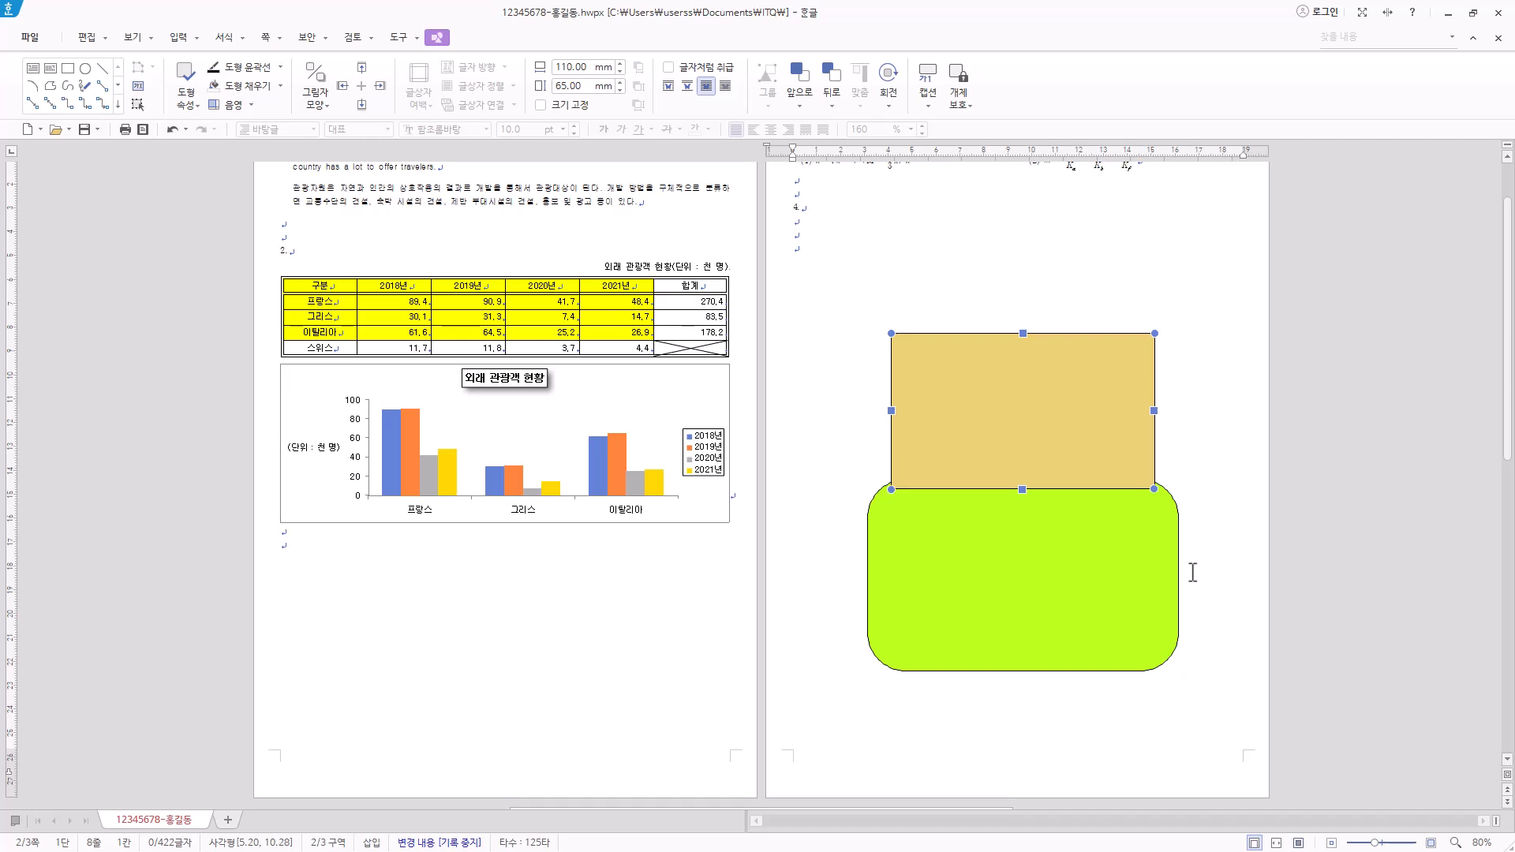
key("Up")
Step: Draw a text box about 84 mm wide and 24 mm high across the golden-brown rectangle's upper edge and enter "관광두레 사업"
left_click(33, 69)
left_click_drag(917, 299, 1120, 355)
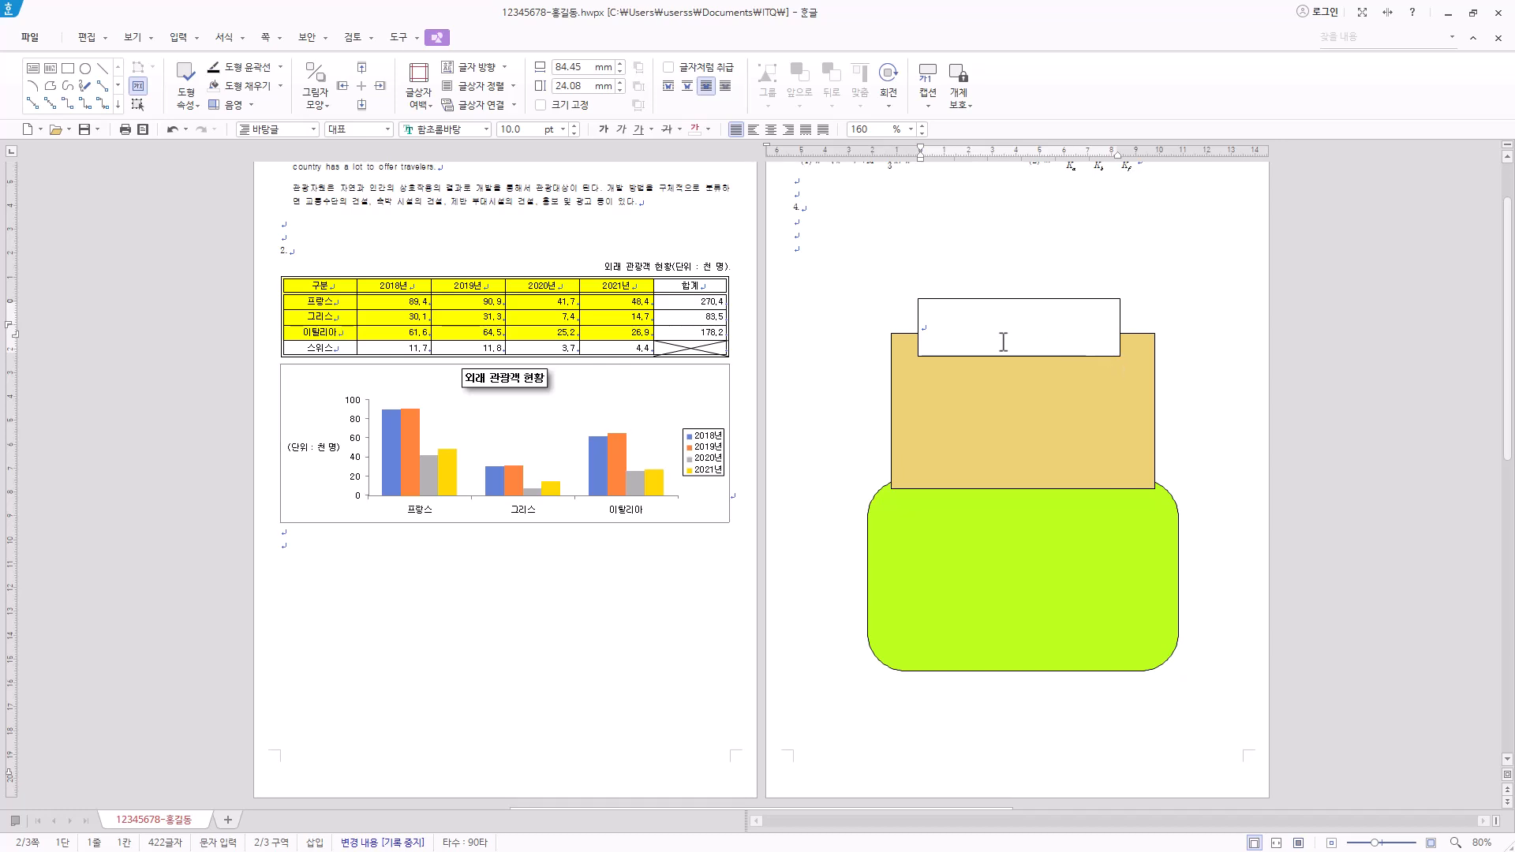
type("관광두레 사업")
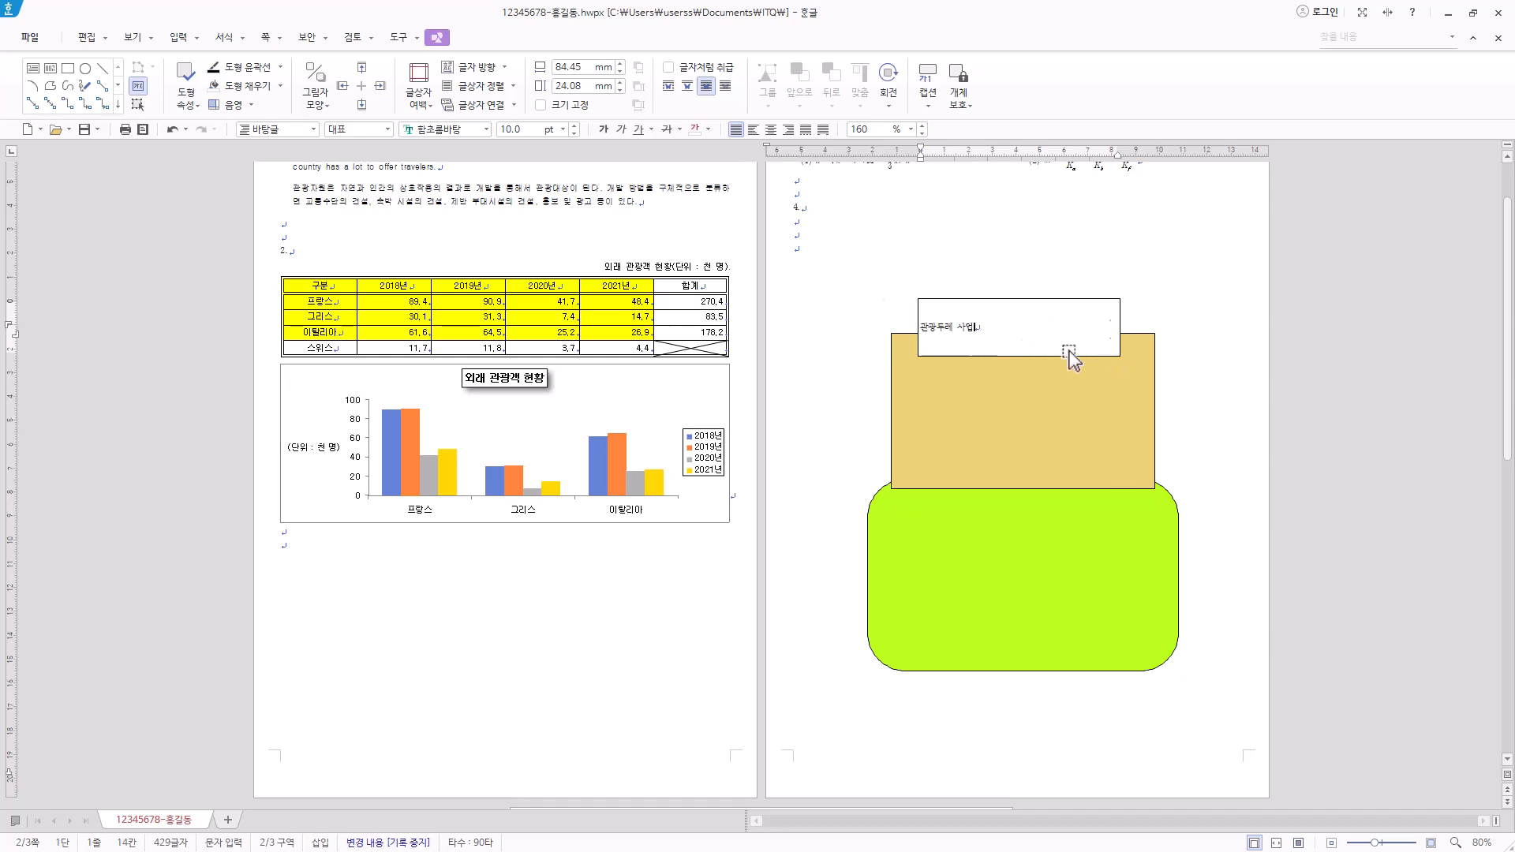
Step: Set the "관광두레 사업" text box's width to 80 mm and its height to 17 mm
left_click(1063, 298)
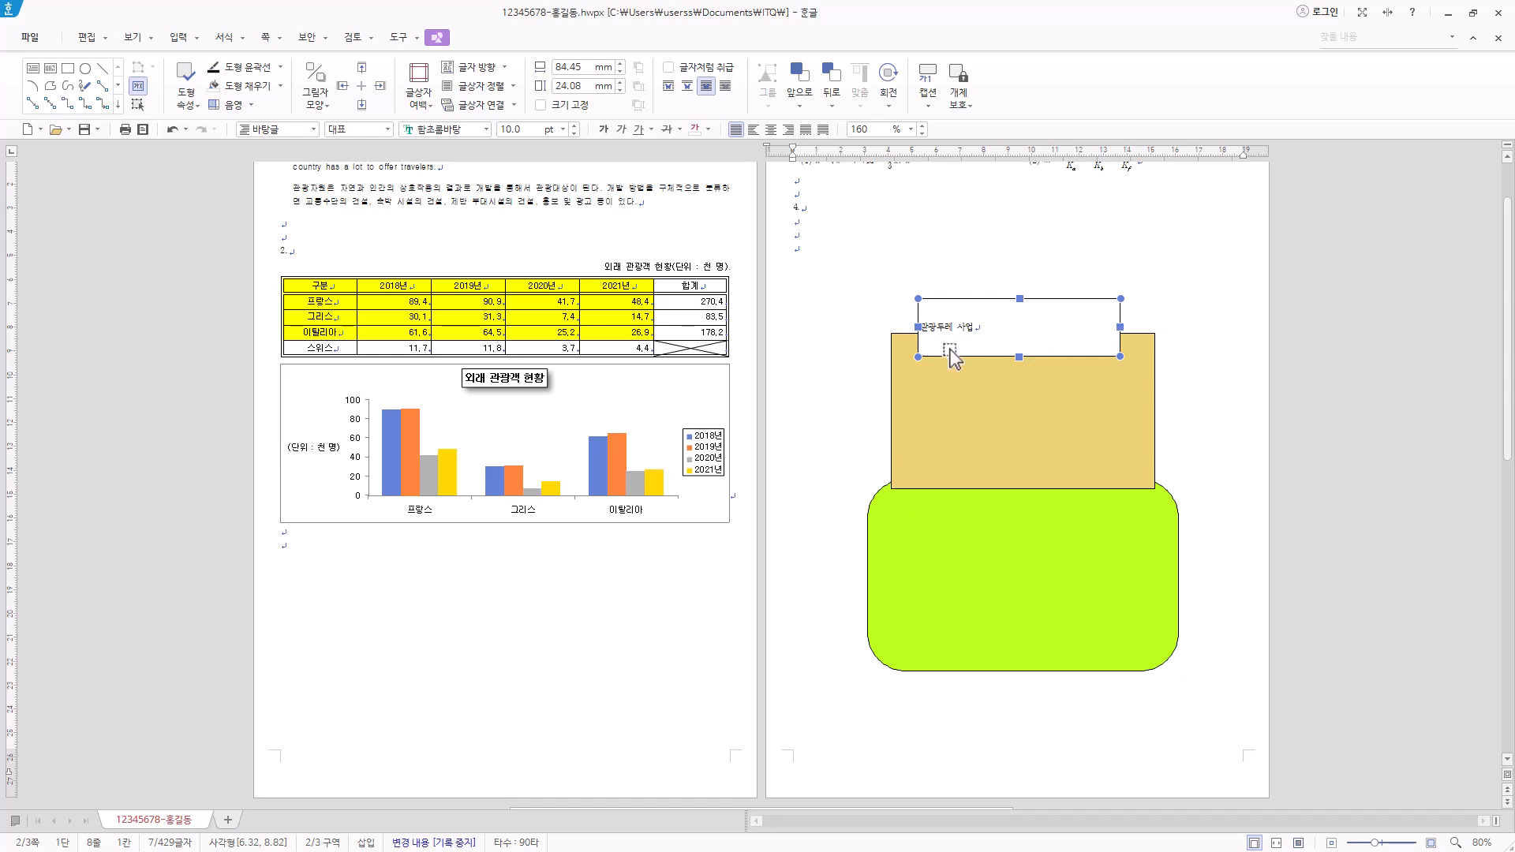
right_click(1028, 339)
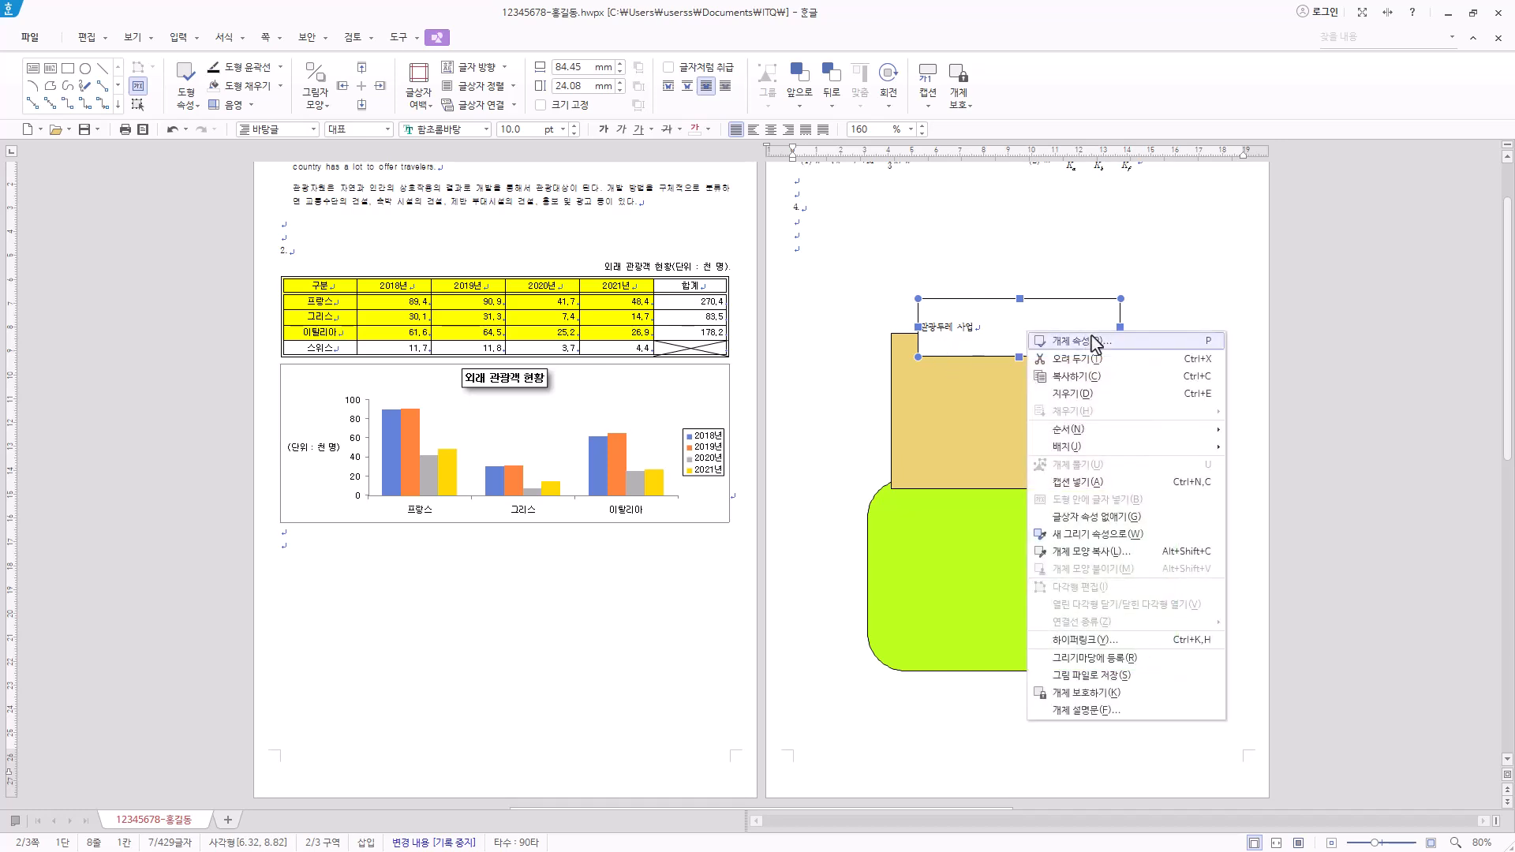
left_click(1058, 332)
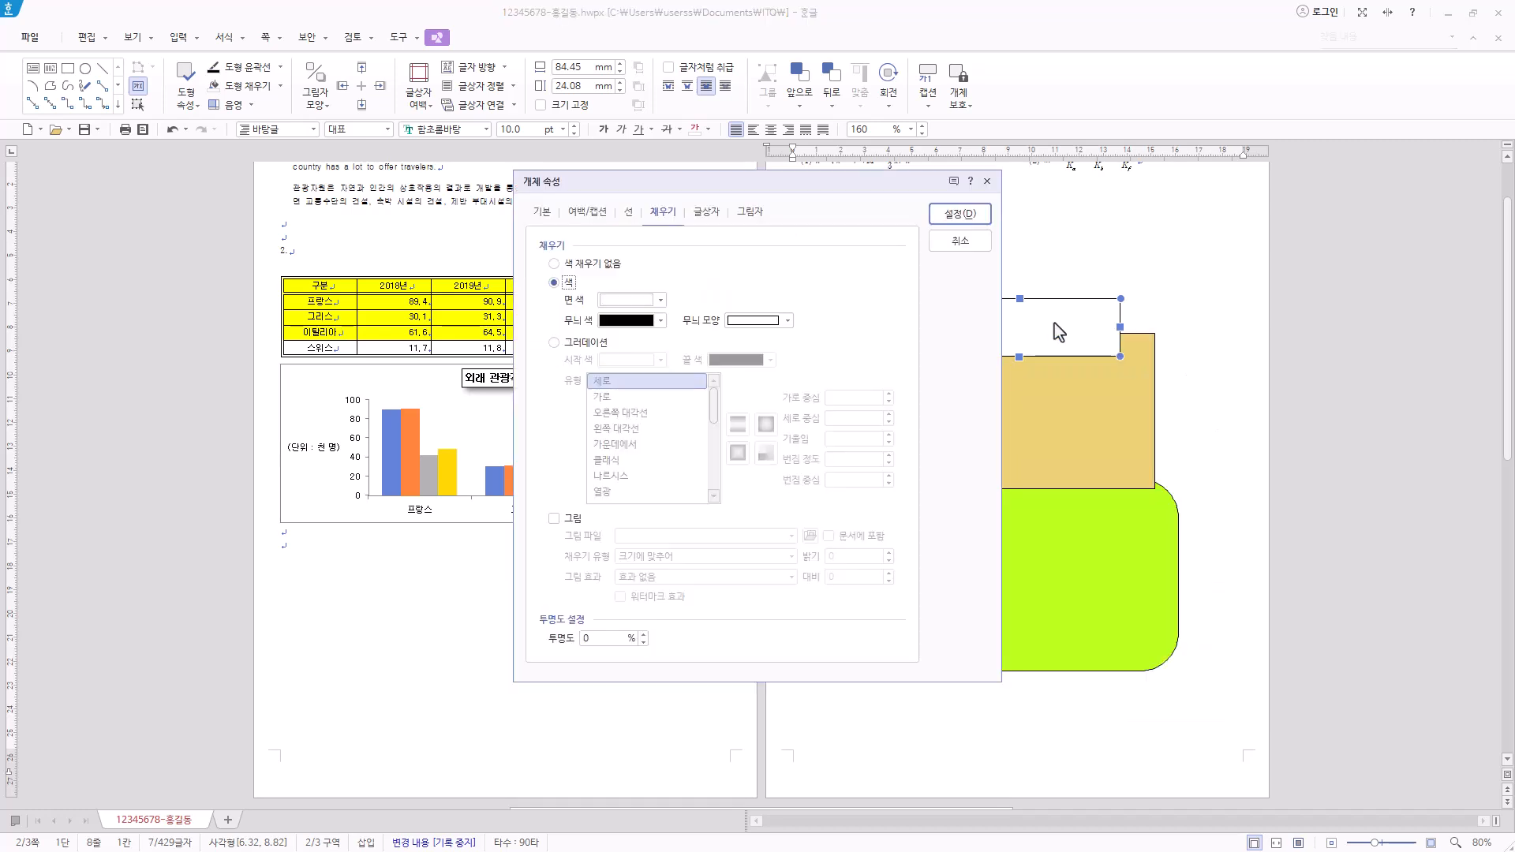
left_click(543, 213)
key("Tab")
type("80")
key("Tab")
key("Tab")
type("17")
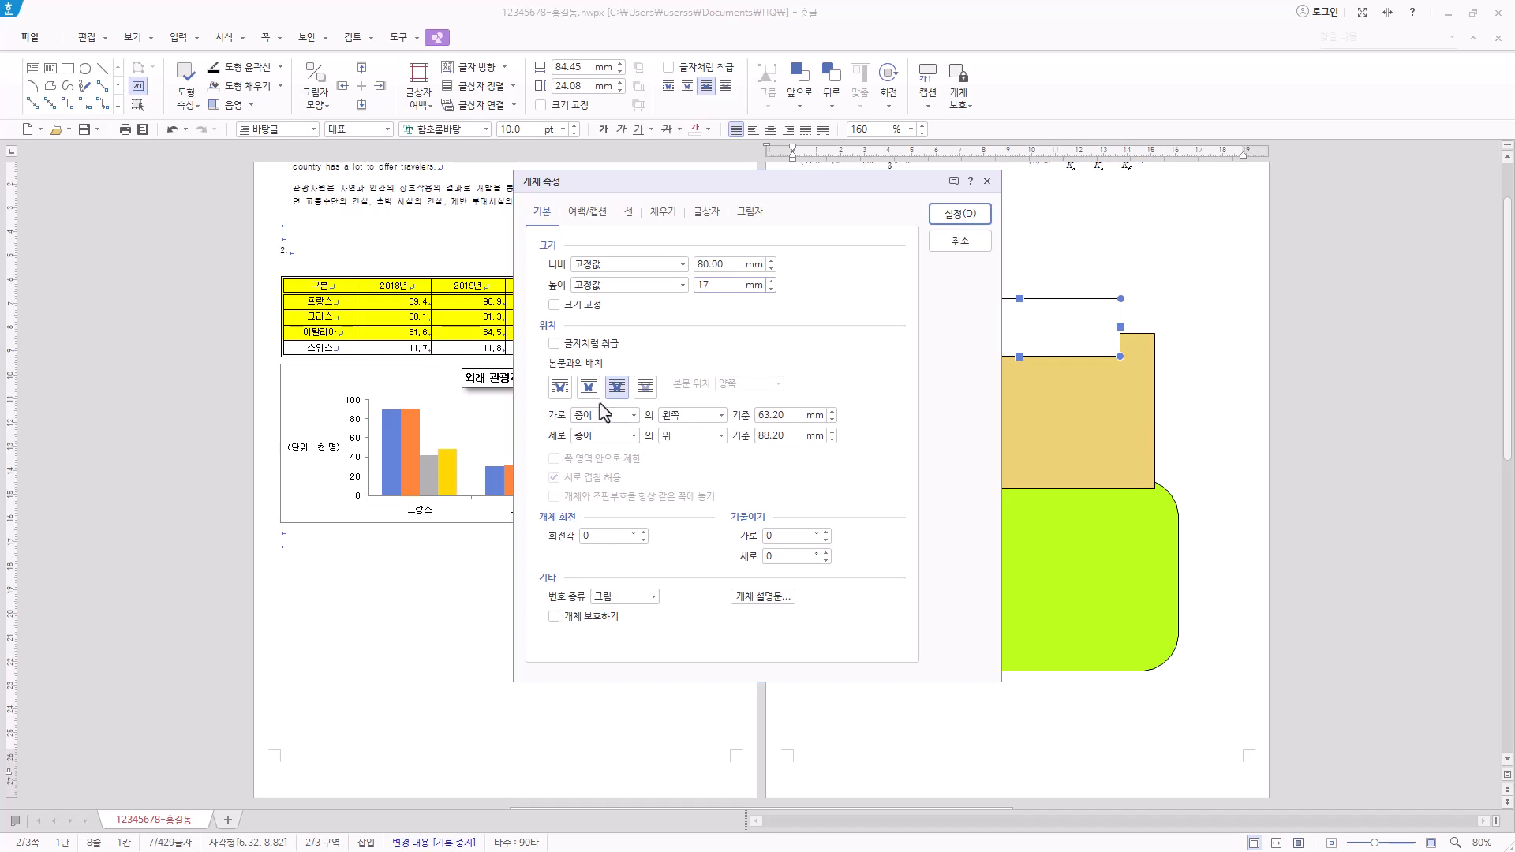
Step: Give the "관광두레 사업" text box semicircular corners (반원), fill it with blue and apply the properties
left_click(629, 213)
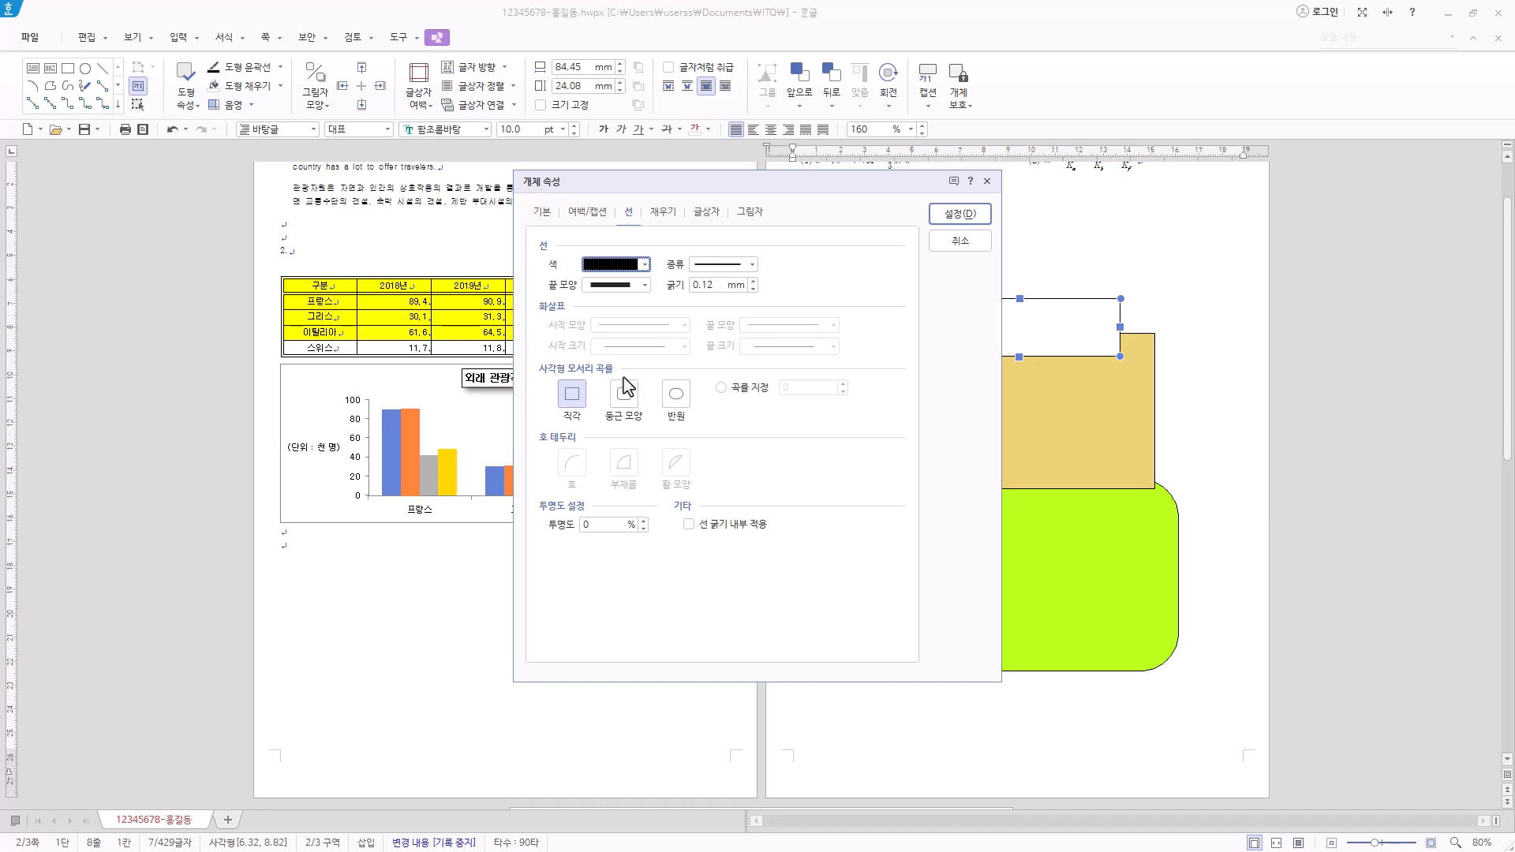
left_click(676, 394)
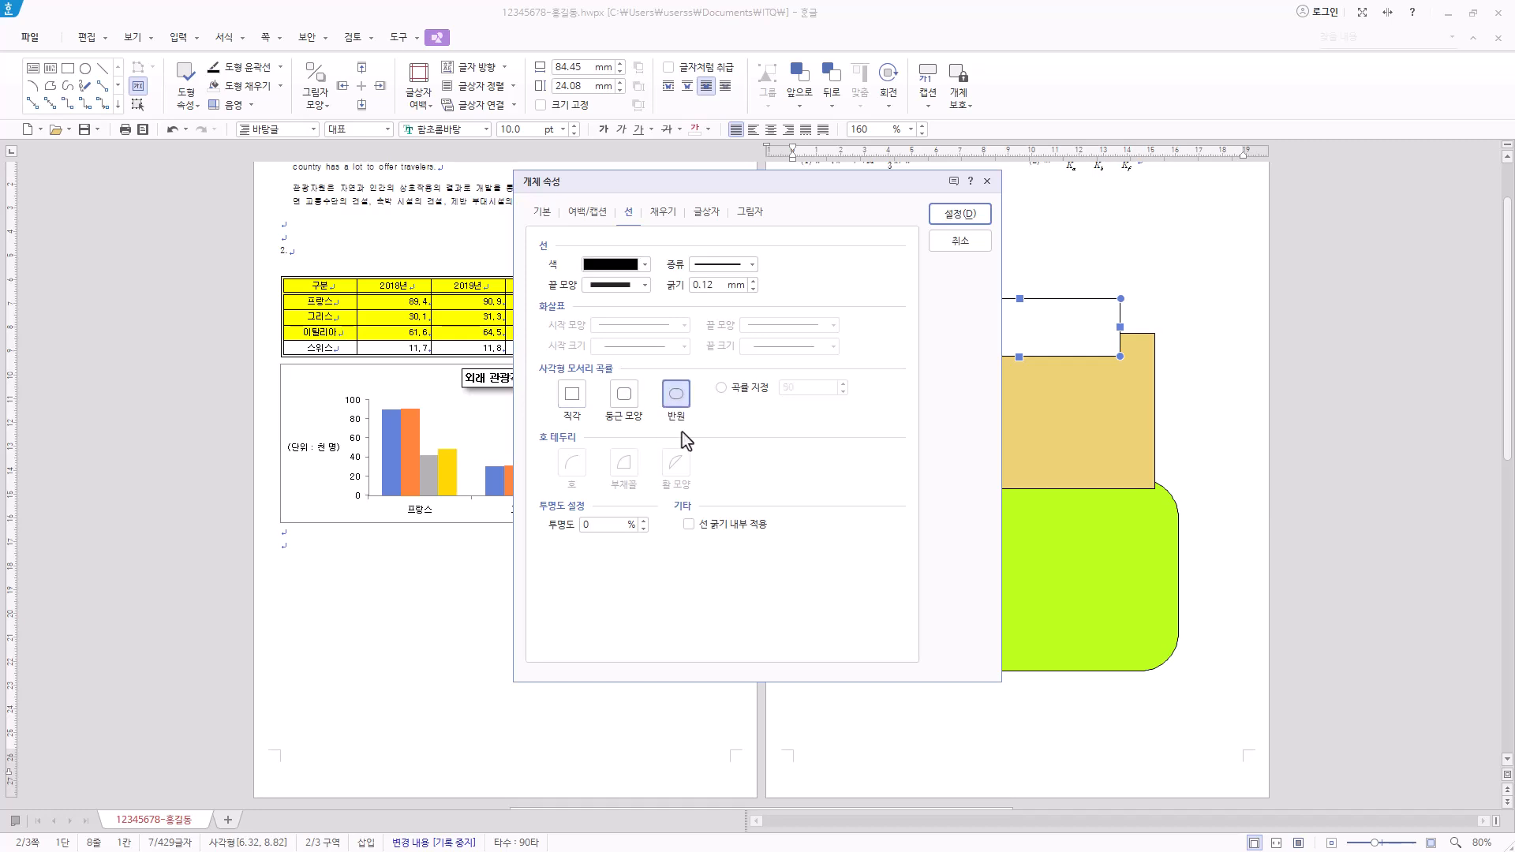
left_click(662, 213)
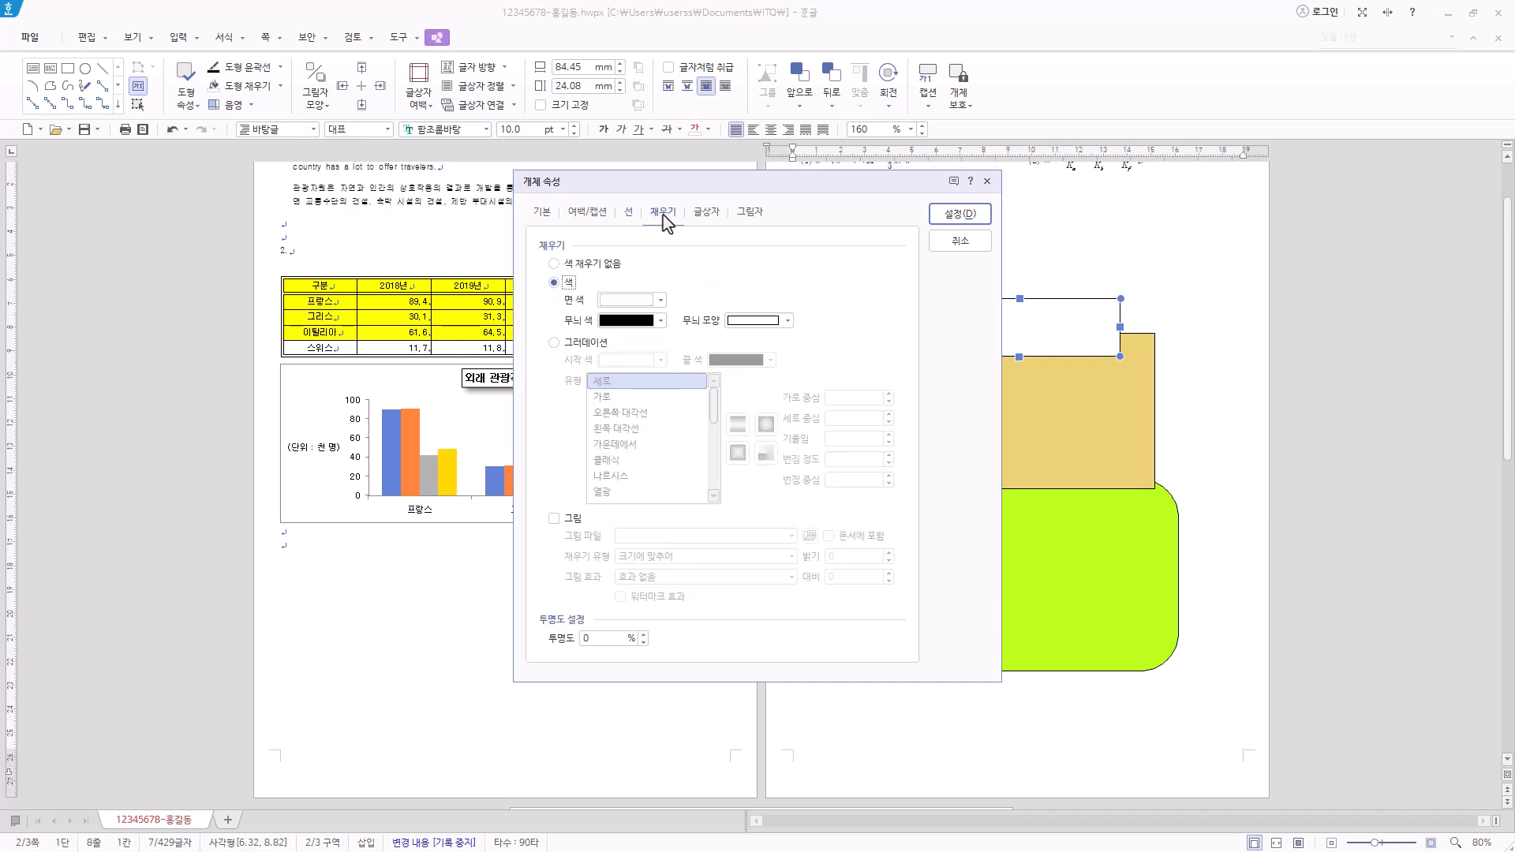
left_click(661, 300)
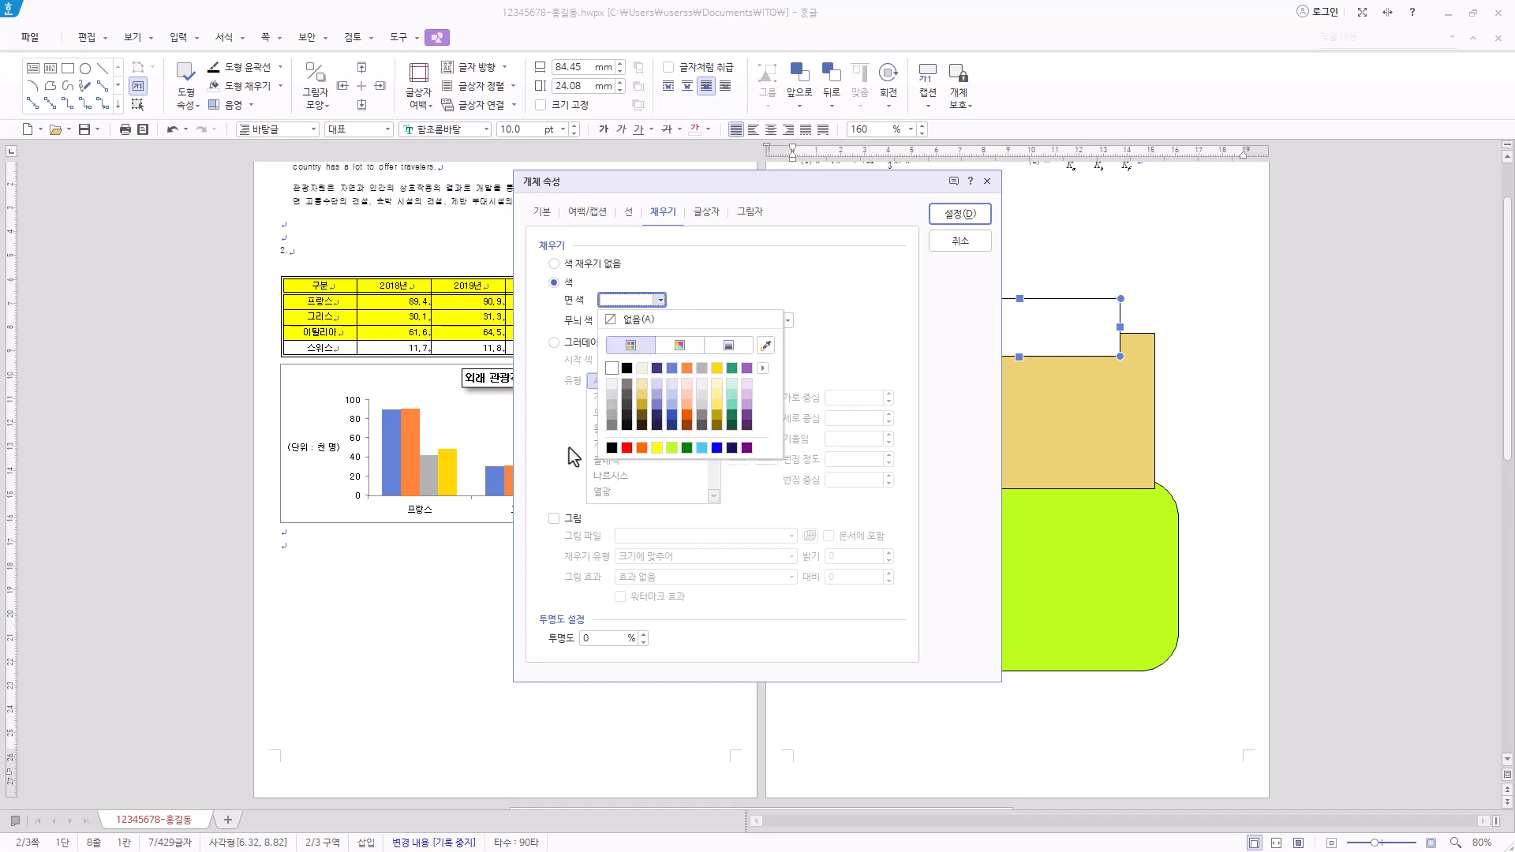
left_click(717, 448)
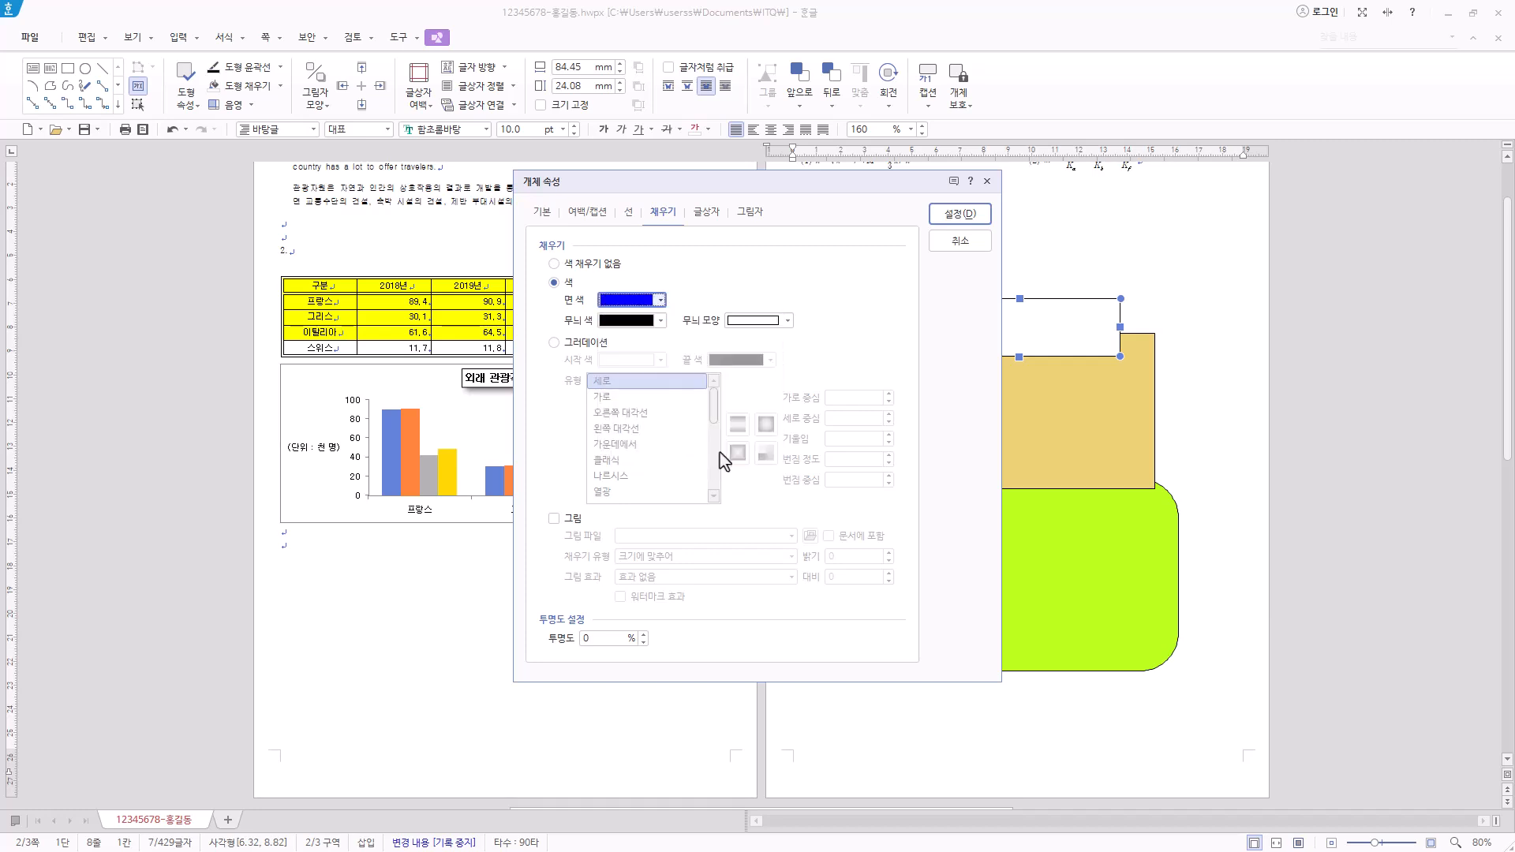
left_click(972, 216)
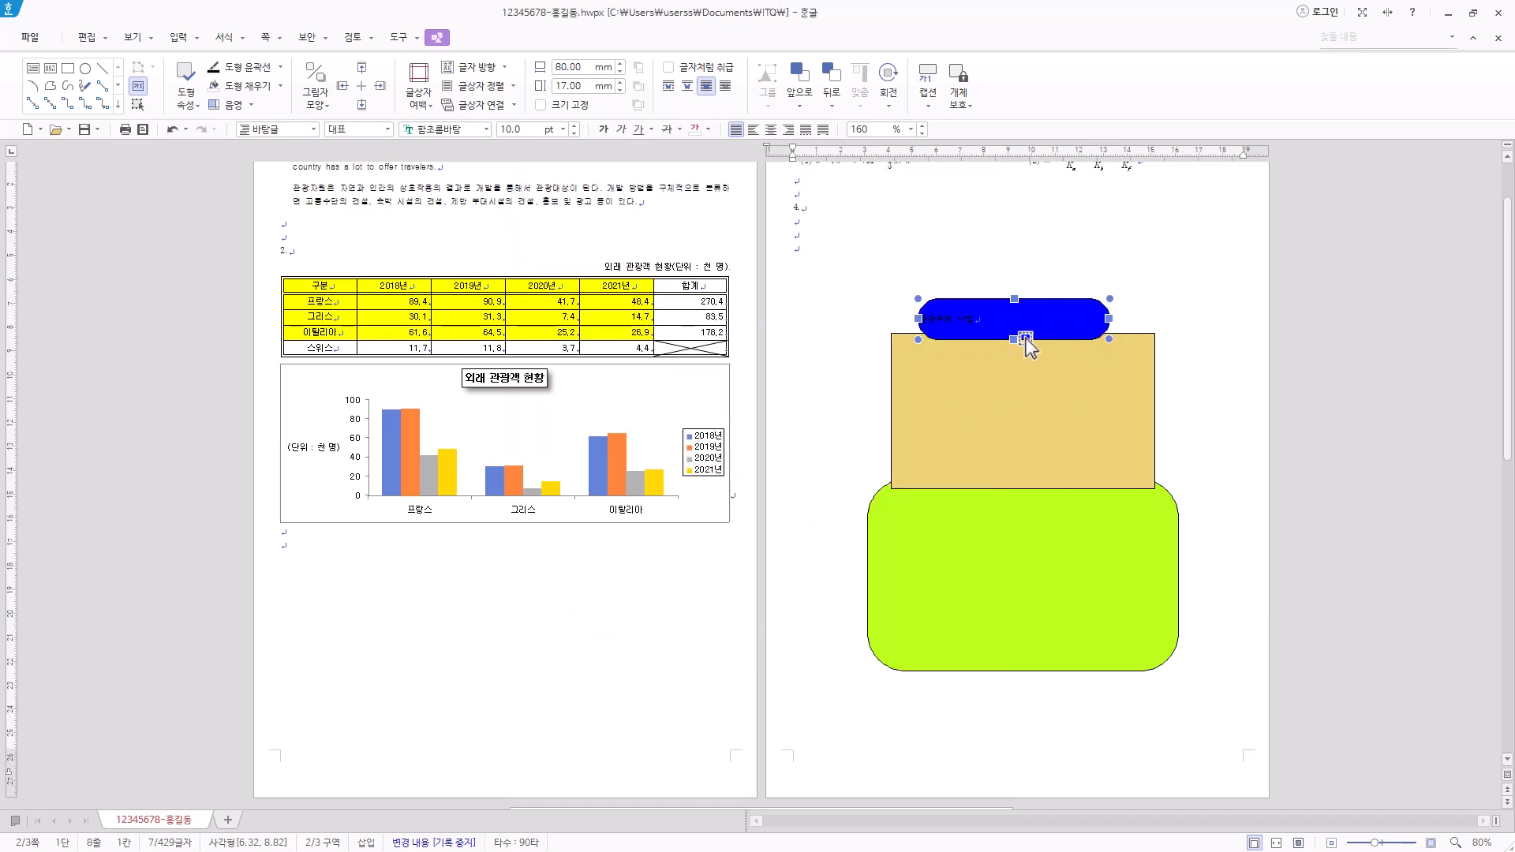
Step: Set the "관광두레 사업" text box's font to 궁서 and its size to 22 pt
left_click(442, 130)
type("궁서")
left_click(531, 156)
left_click(563, 130)
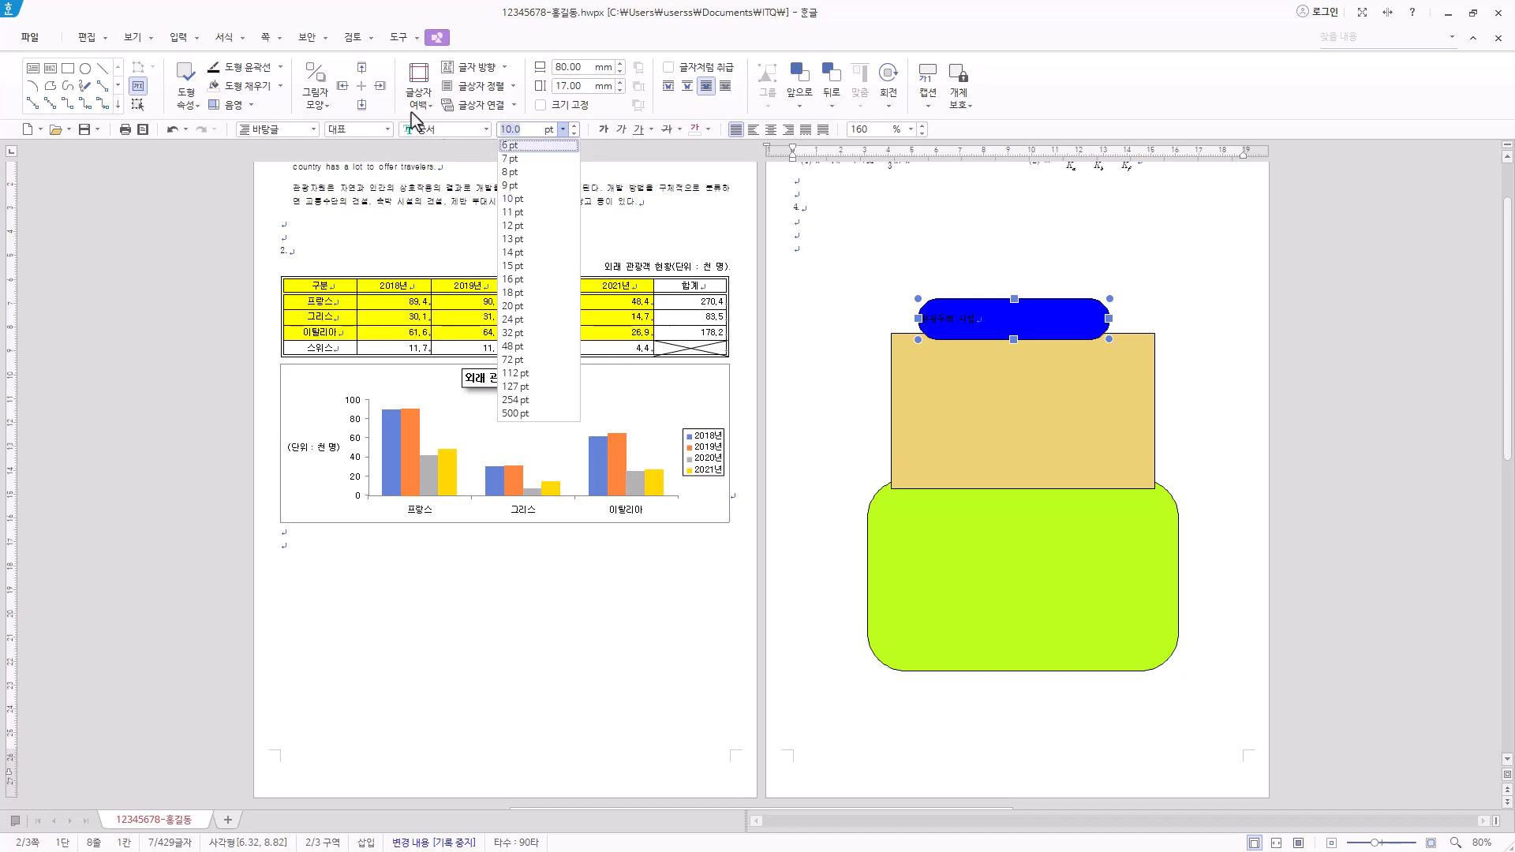
type("22")
key("Return")
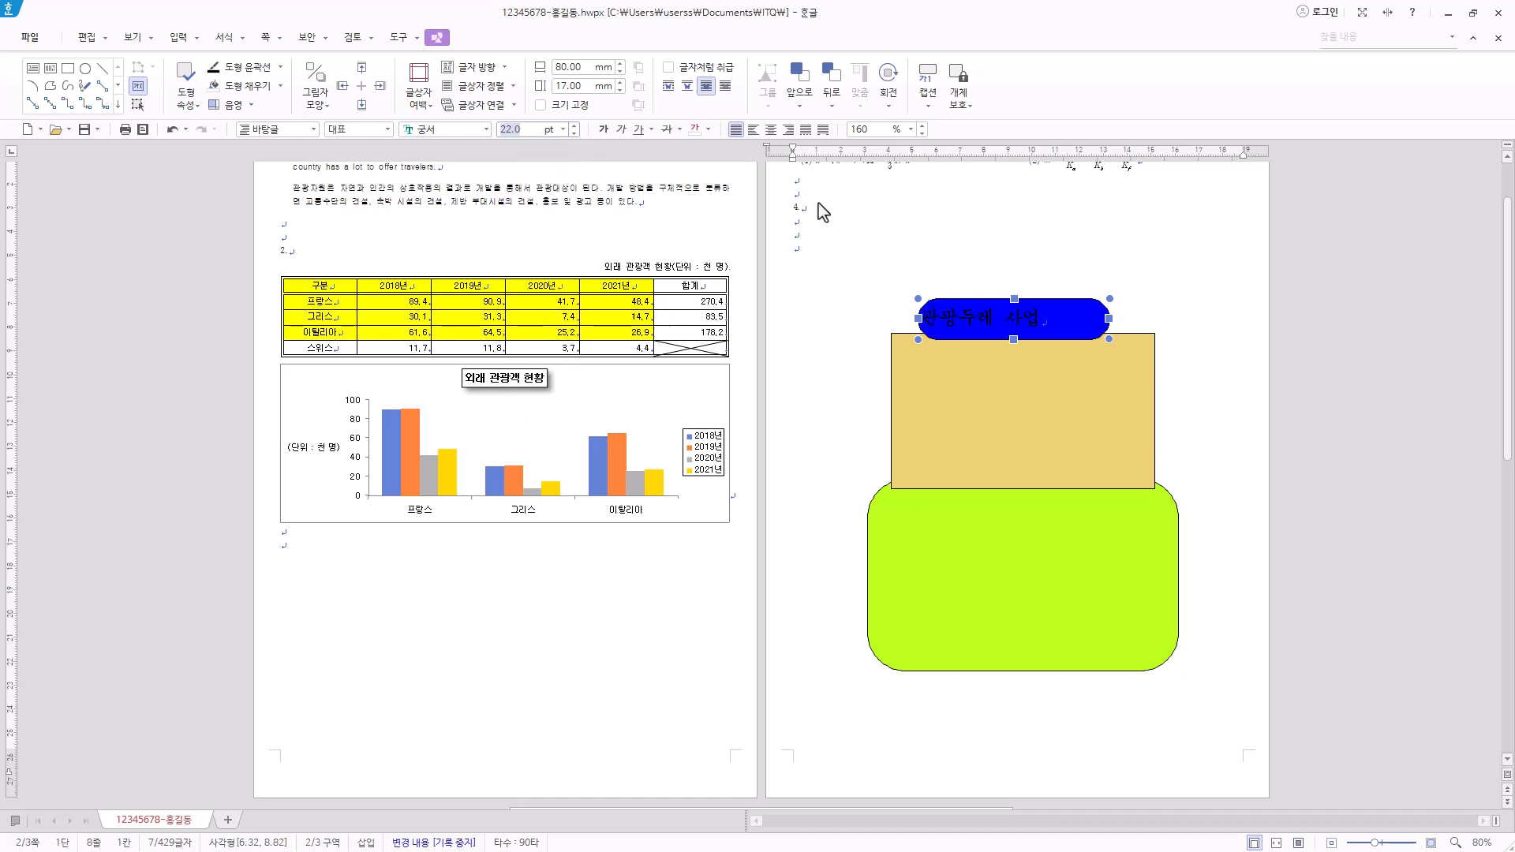
Step: Change the font colour of the "관광두레 사업" text to white
left_click(707, 129)
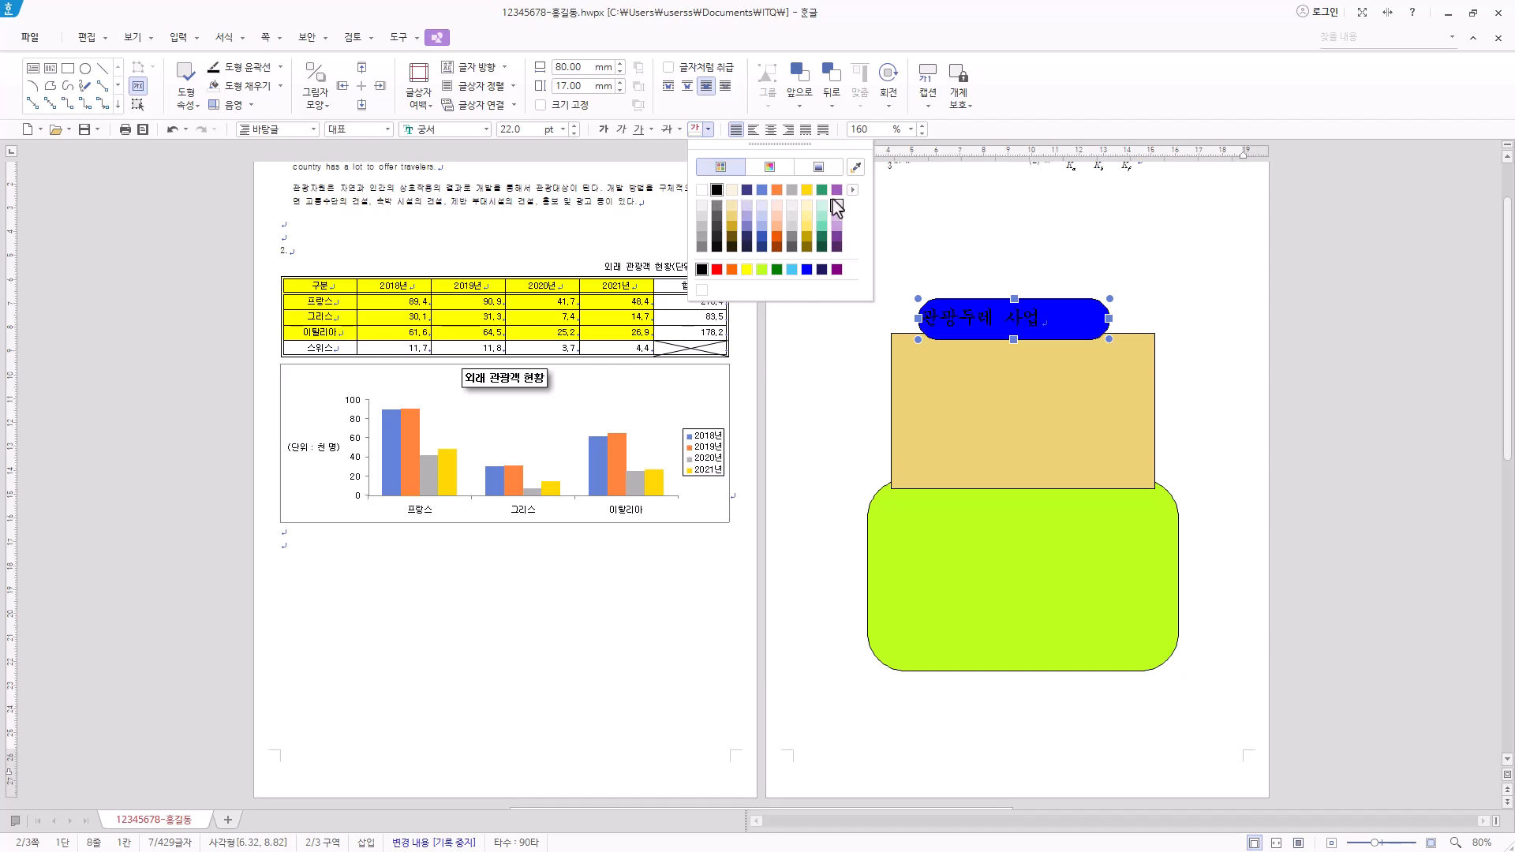
left_click(775, 167)
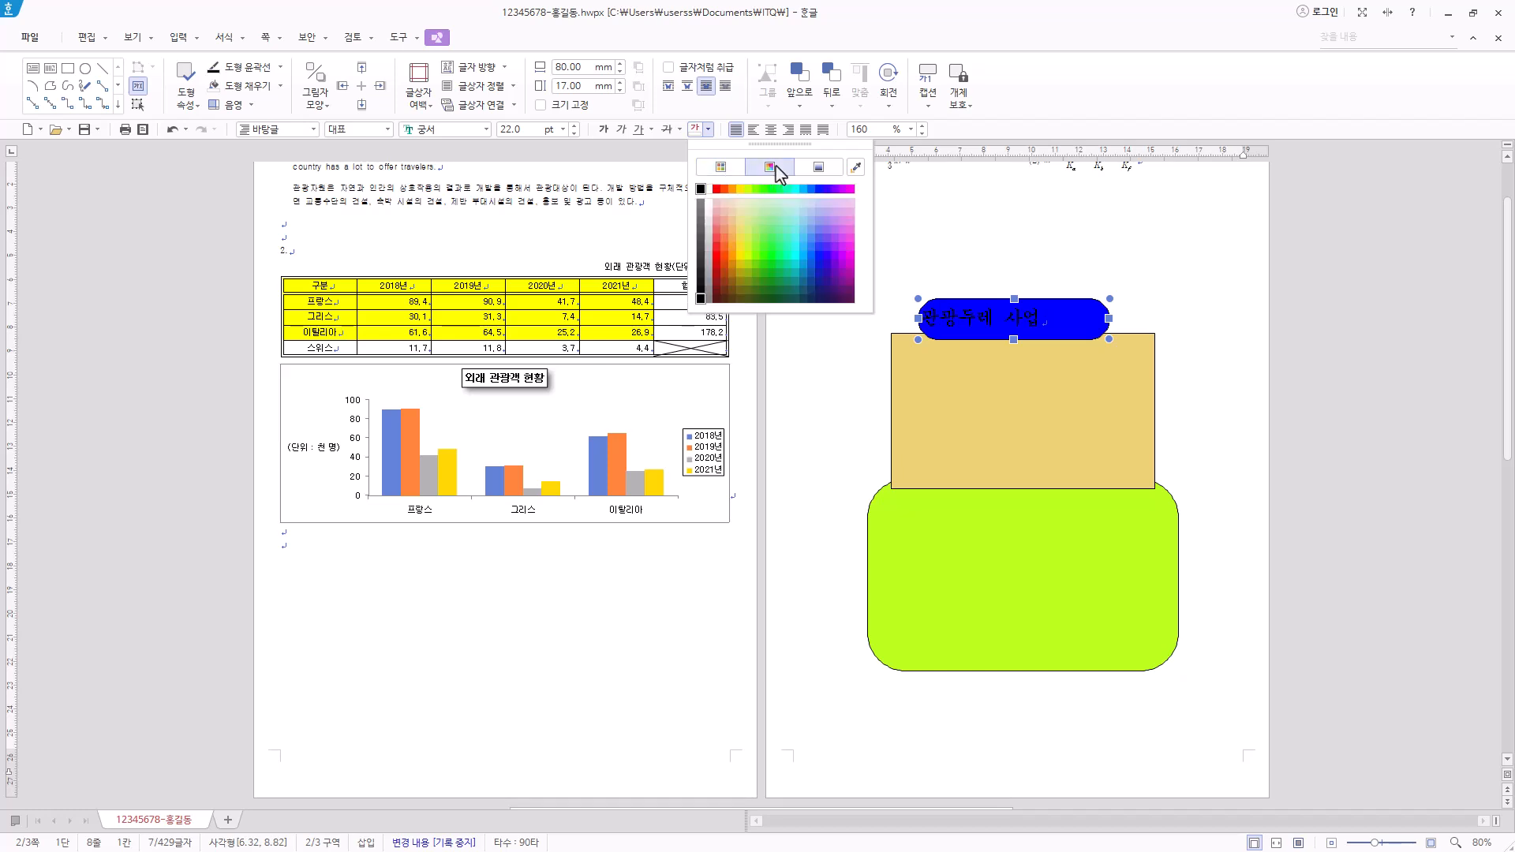
left_click(711, 197)
left_click(708, 128)
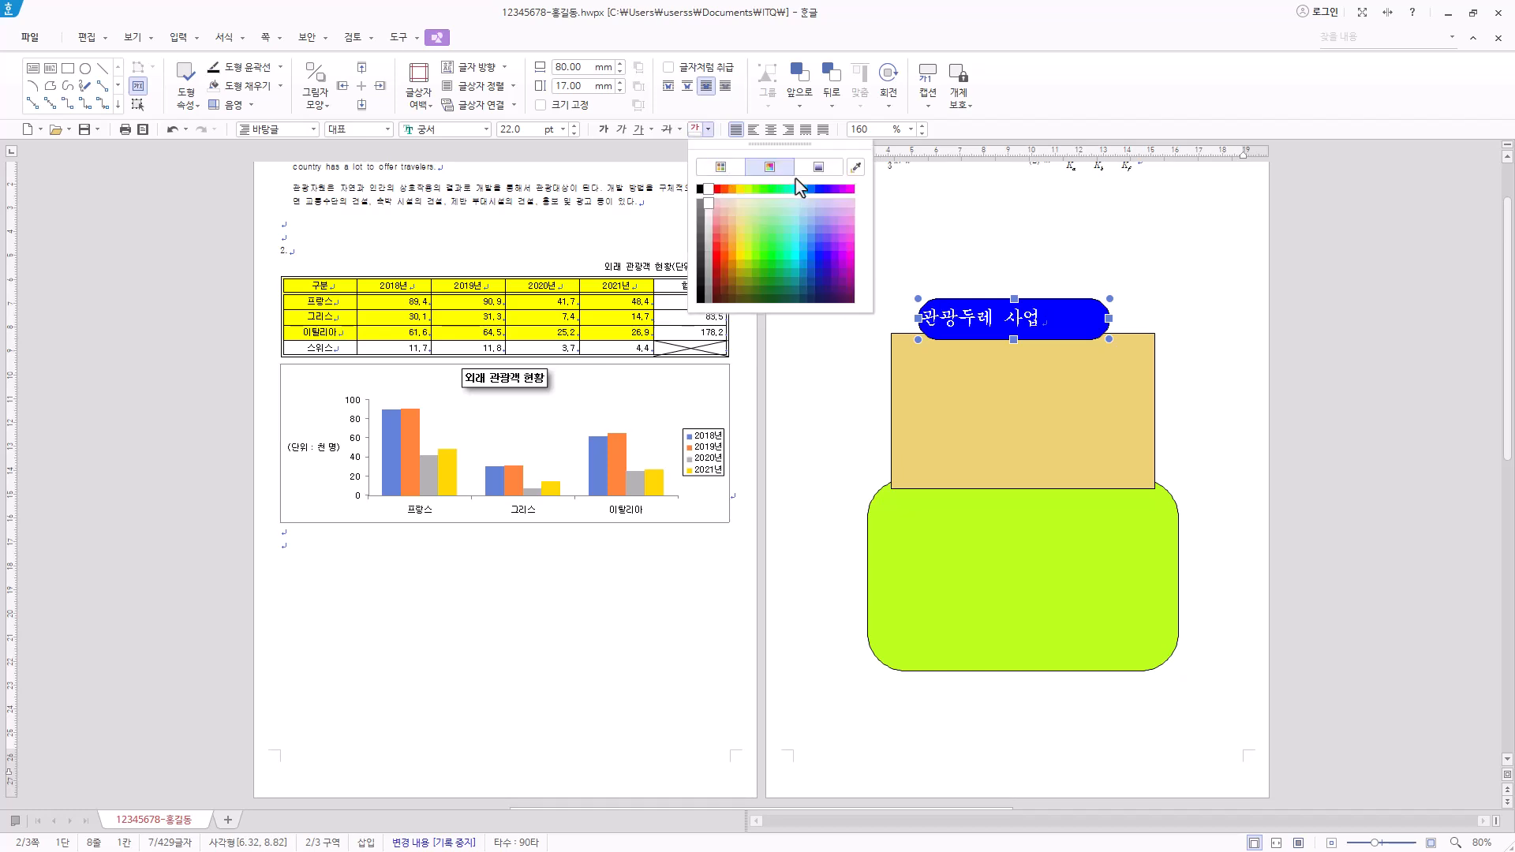
left_click(720, 166)
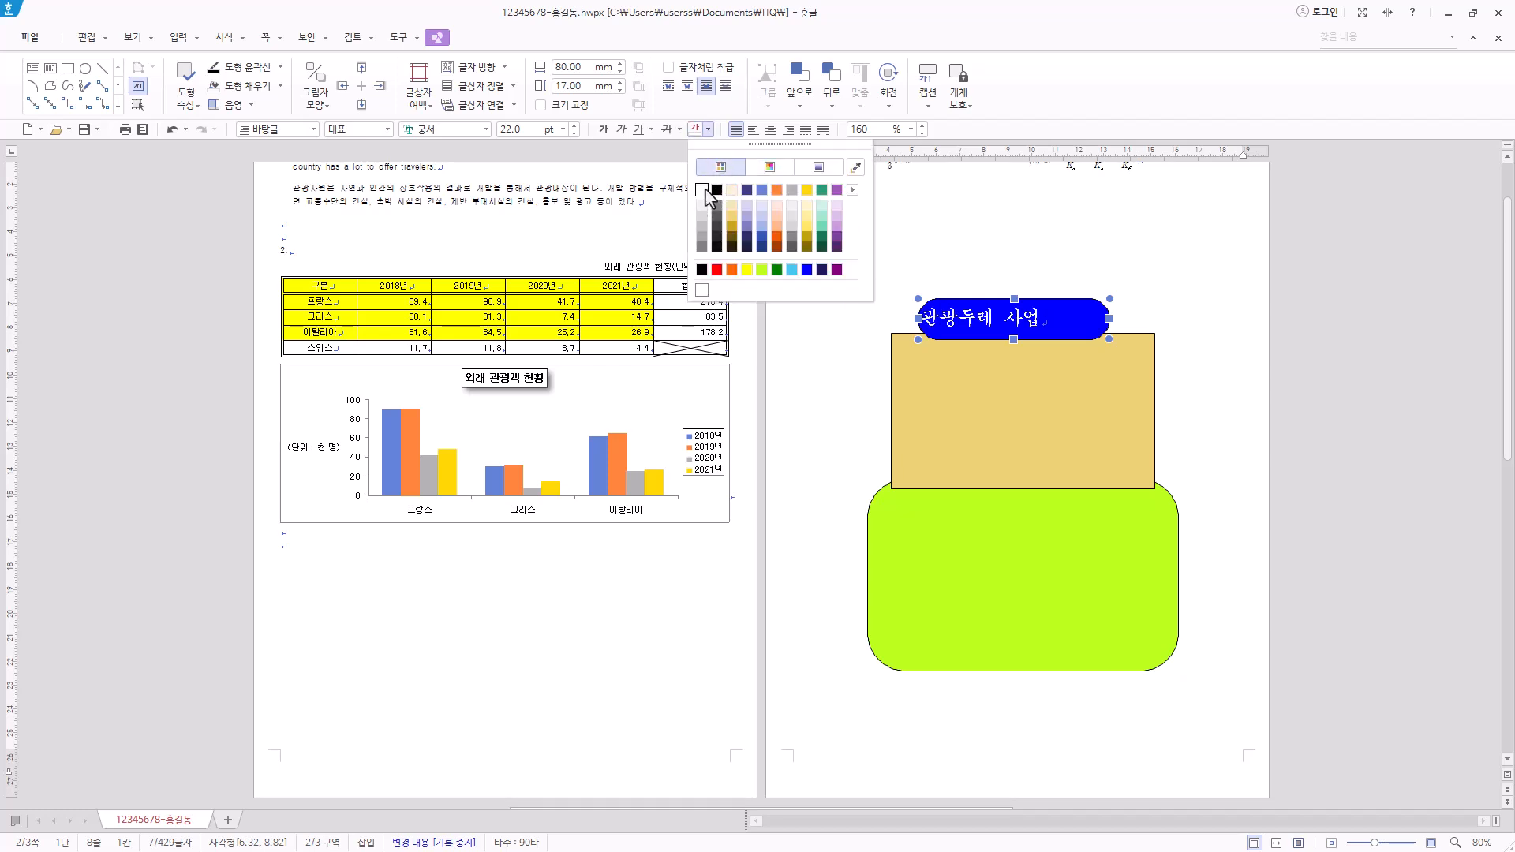
left_click(1031, 325)
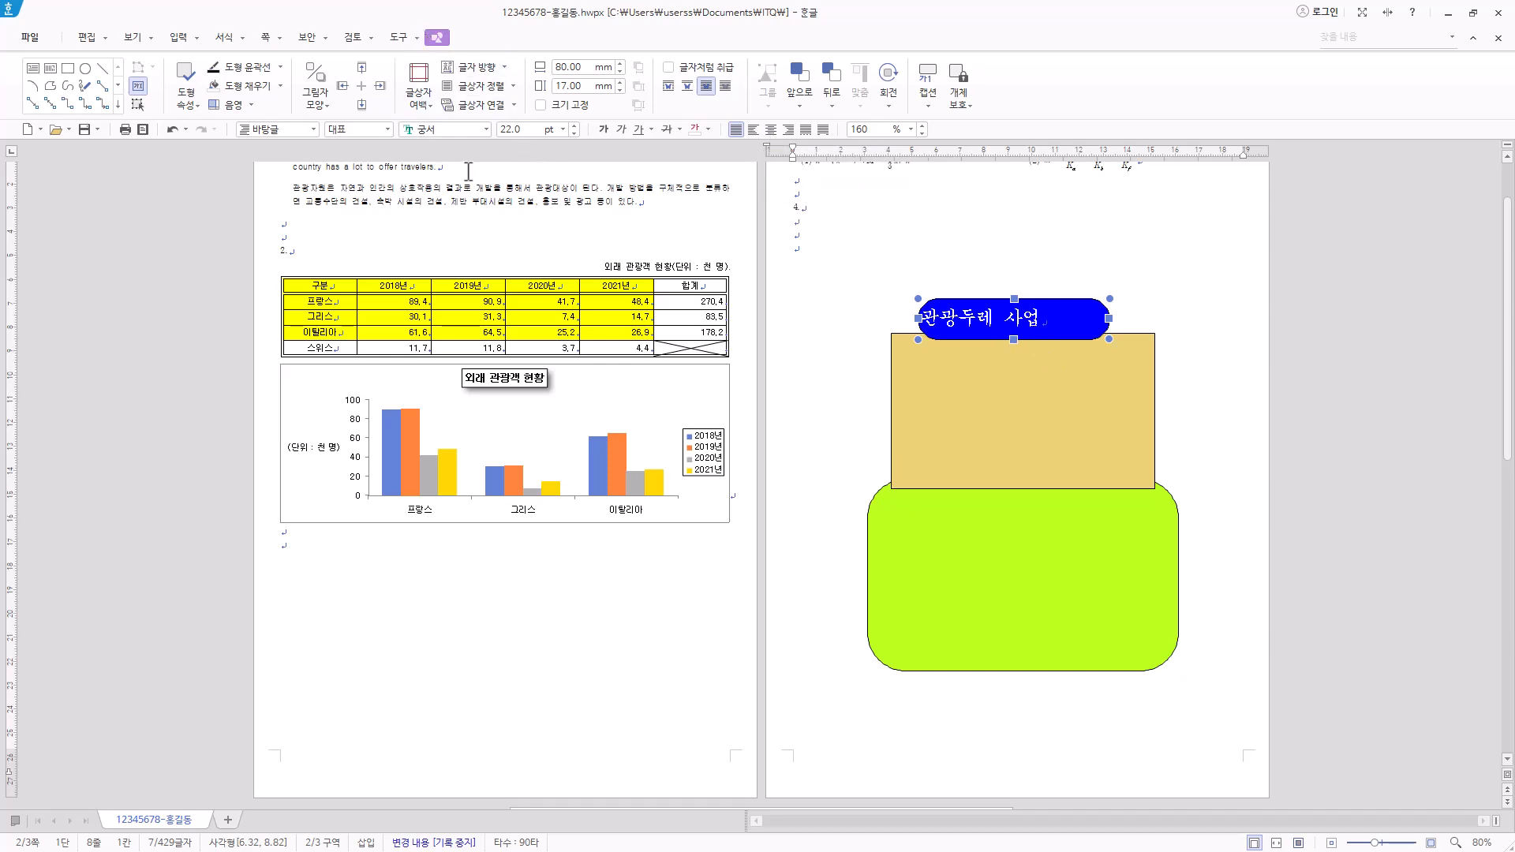
Step: Centre the "관광두레 사업" text both horizontally and vertically within its text box
left_click(505, 88)
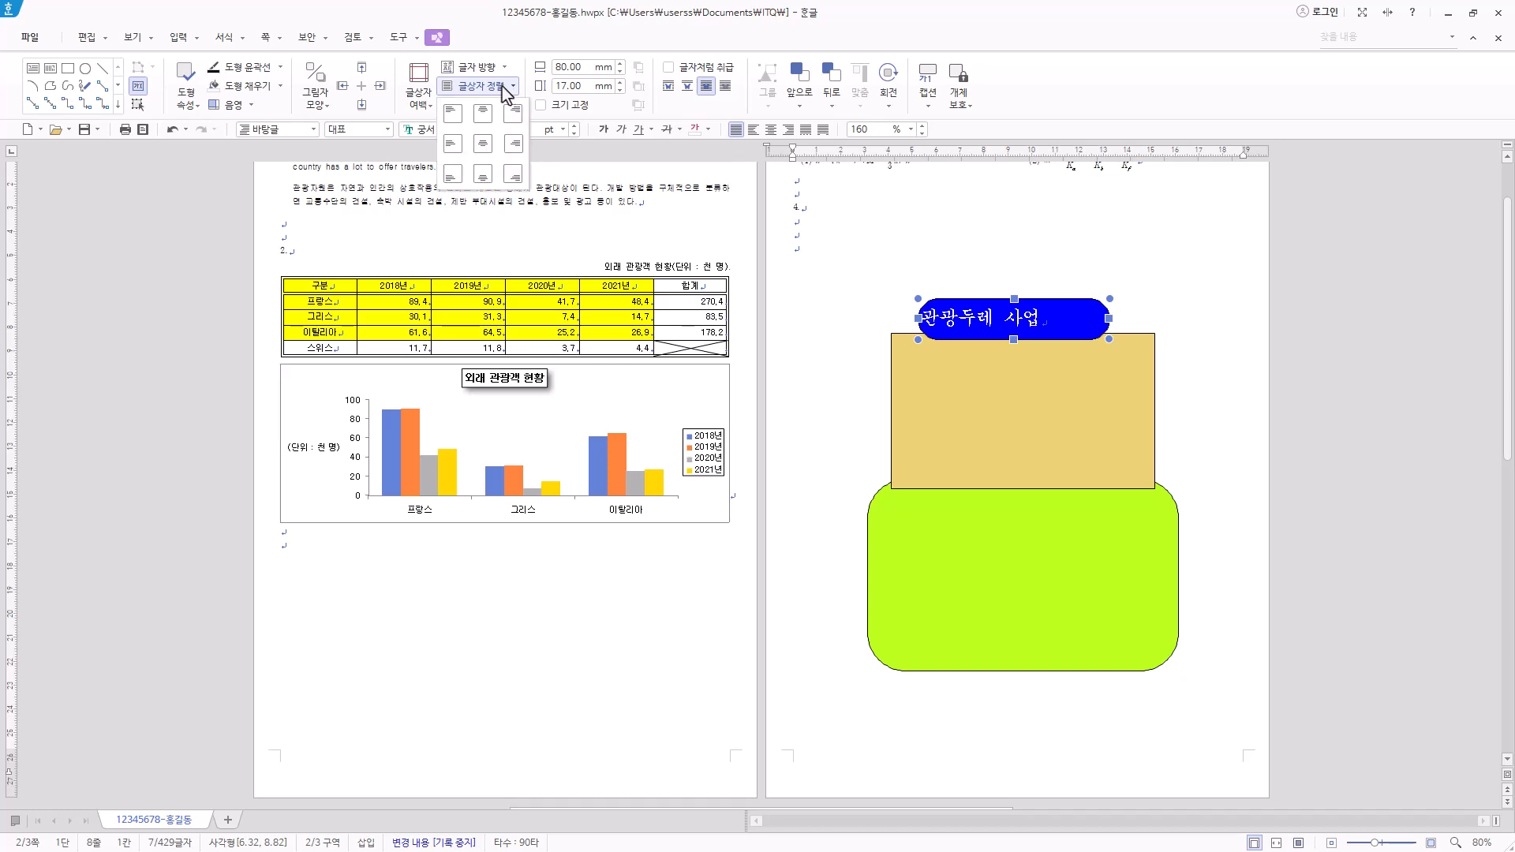
left_click(483, 144)
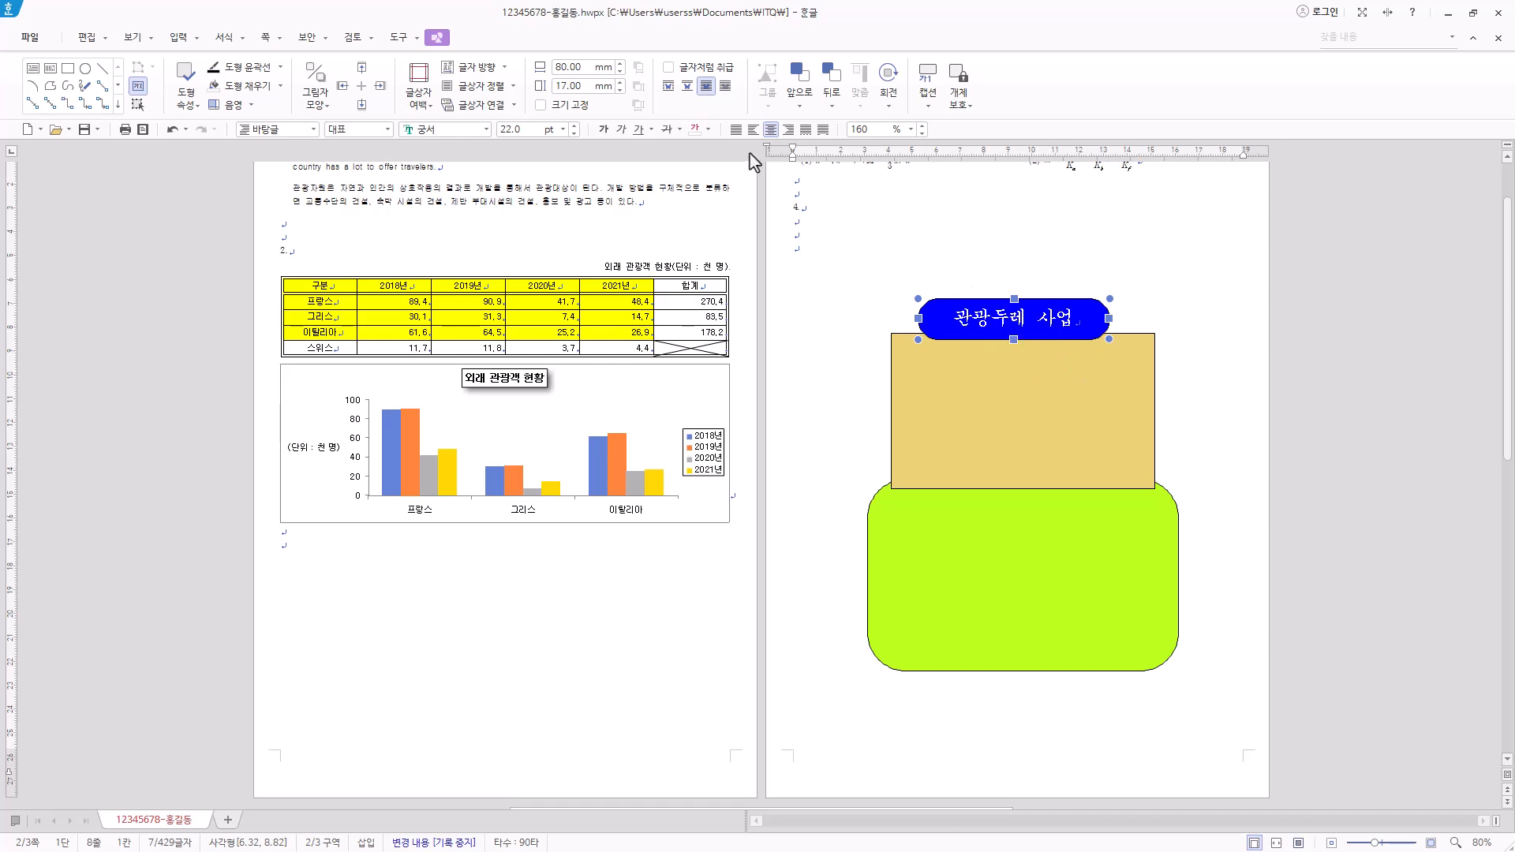
left_click(772, 130)
Step: Centre the blue title box across the golden-brown rectangle's upper edge, at about 6.70 cm horizontally and 9.18 cm vertically
left_click_drag(1060, 331, 1064, 348)
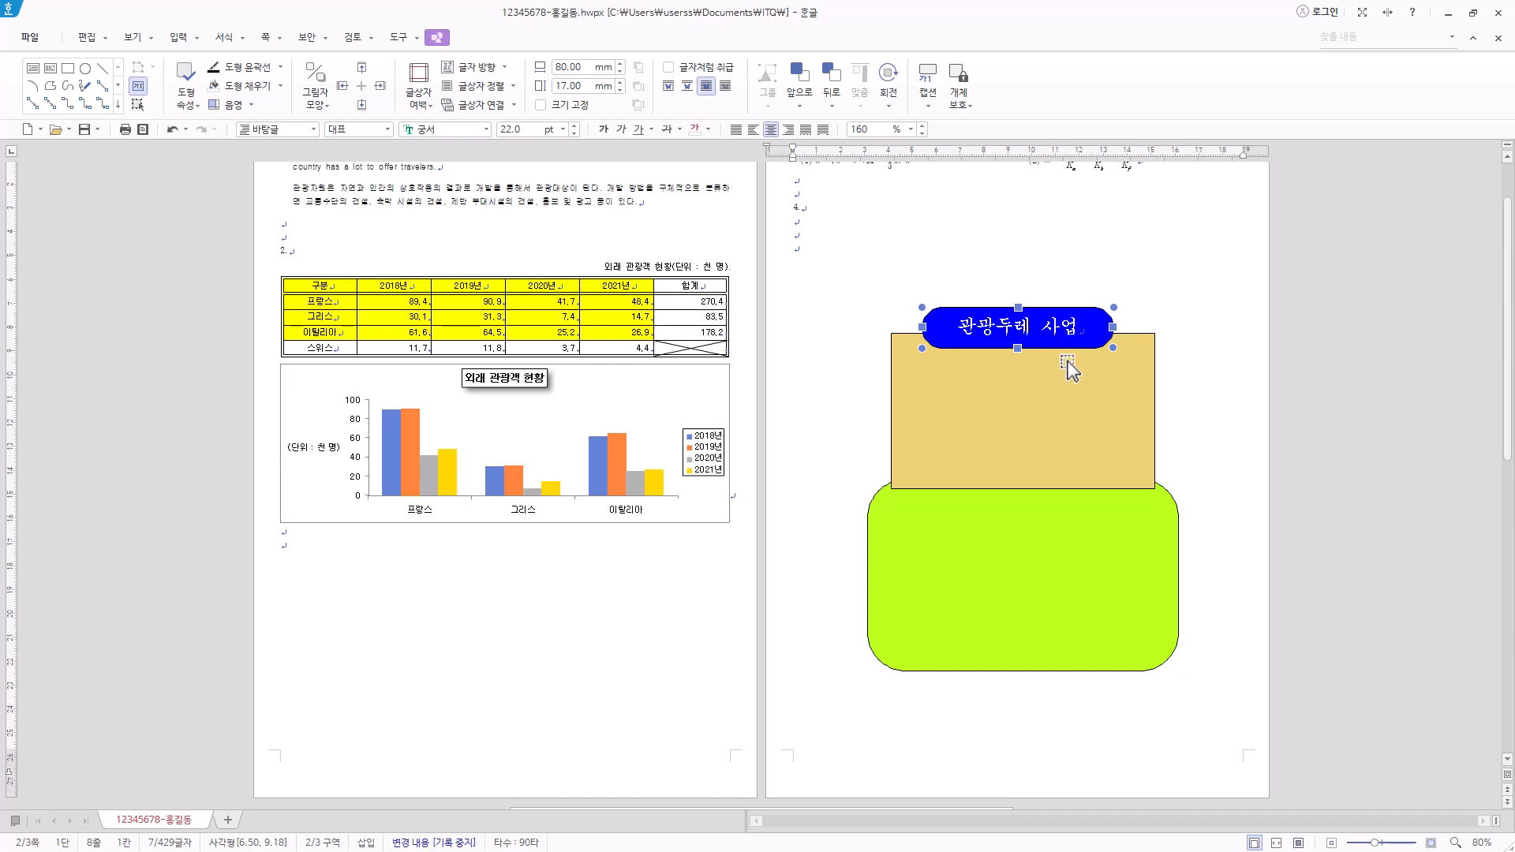
key("Up")
key("Down")
key("Left")
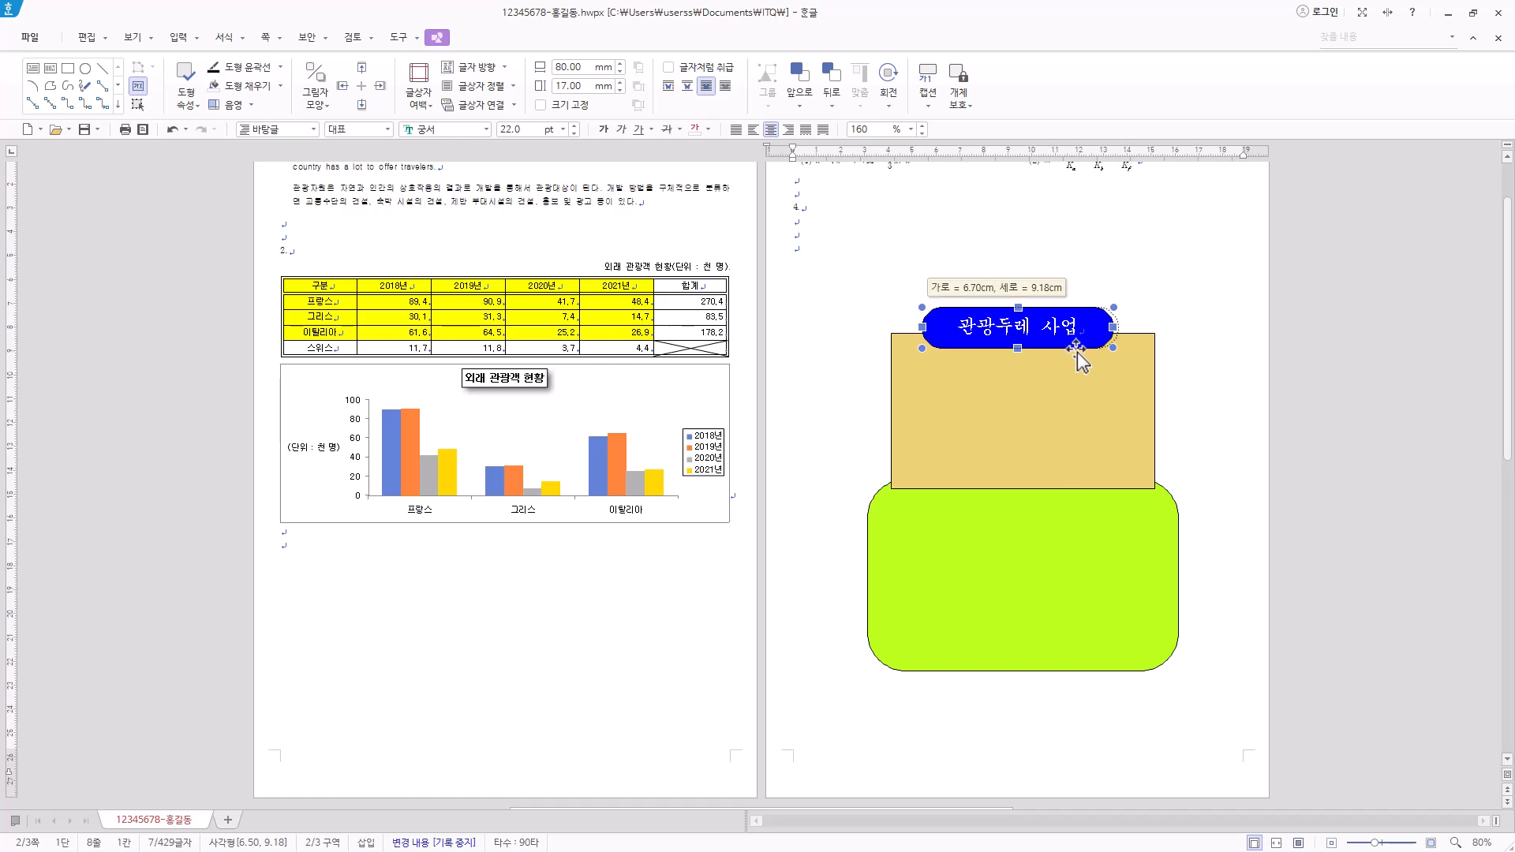
key("Right")
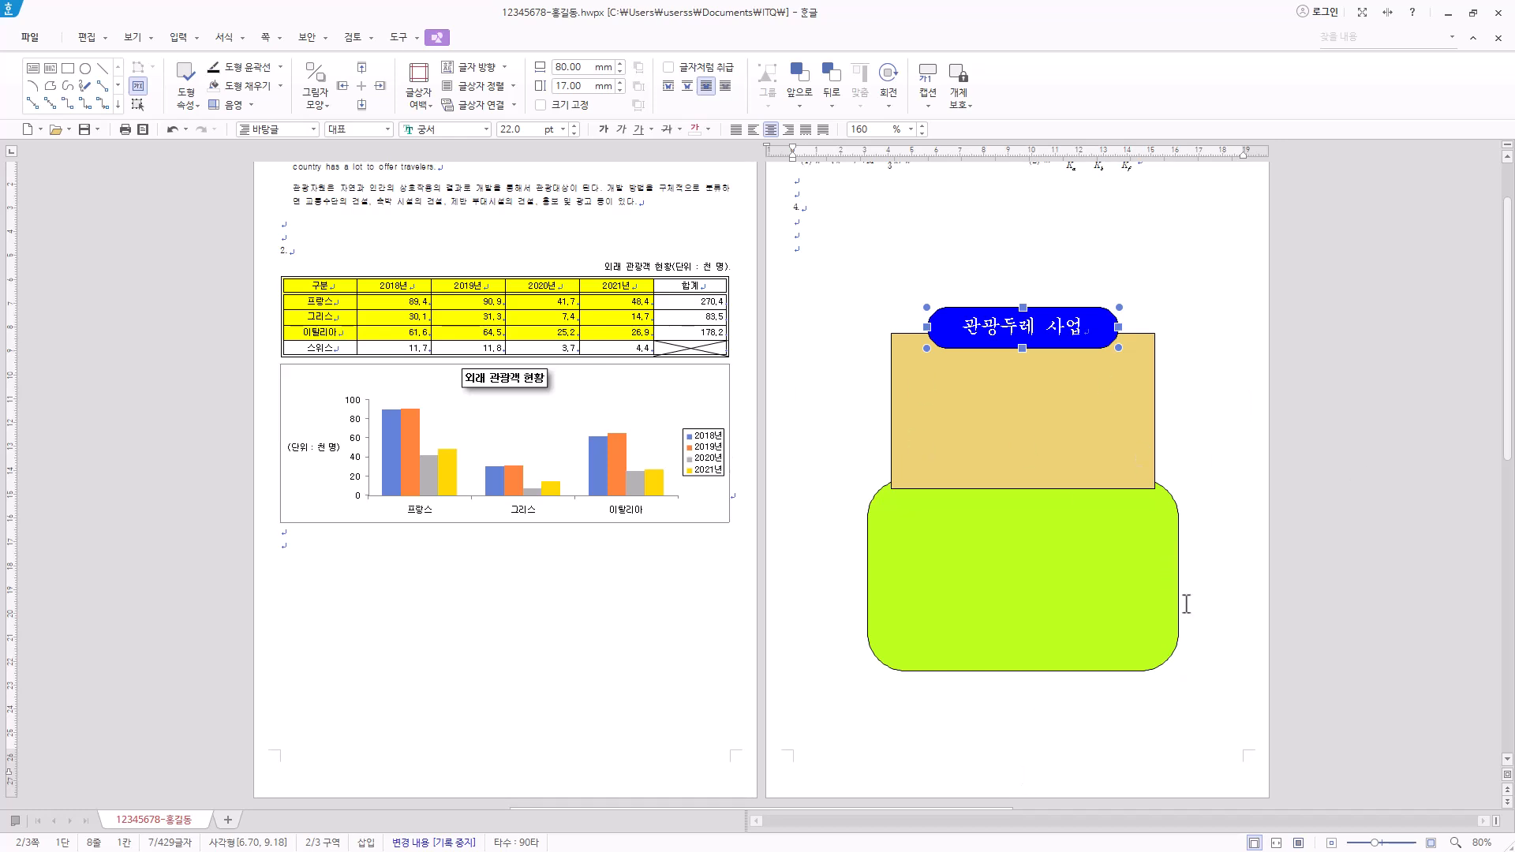
Step: Select the blue title box, golden-brown rectangle and yellow-green shape together and align their horizontal centres with 가운데 맞춤
left_click(1055, 465, "shift")
left_click(1057, 552, "shift")
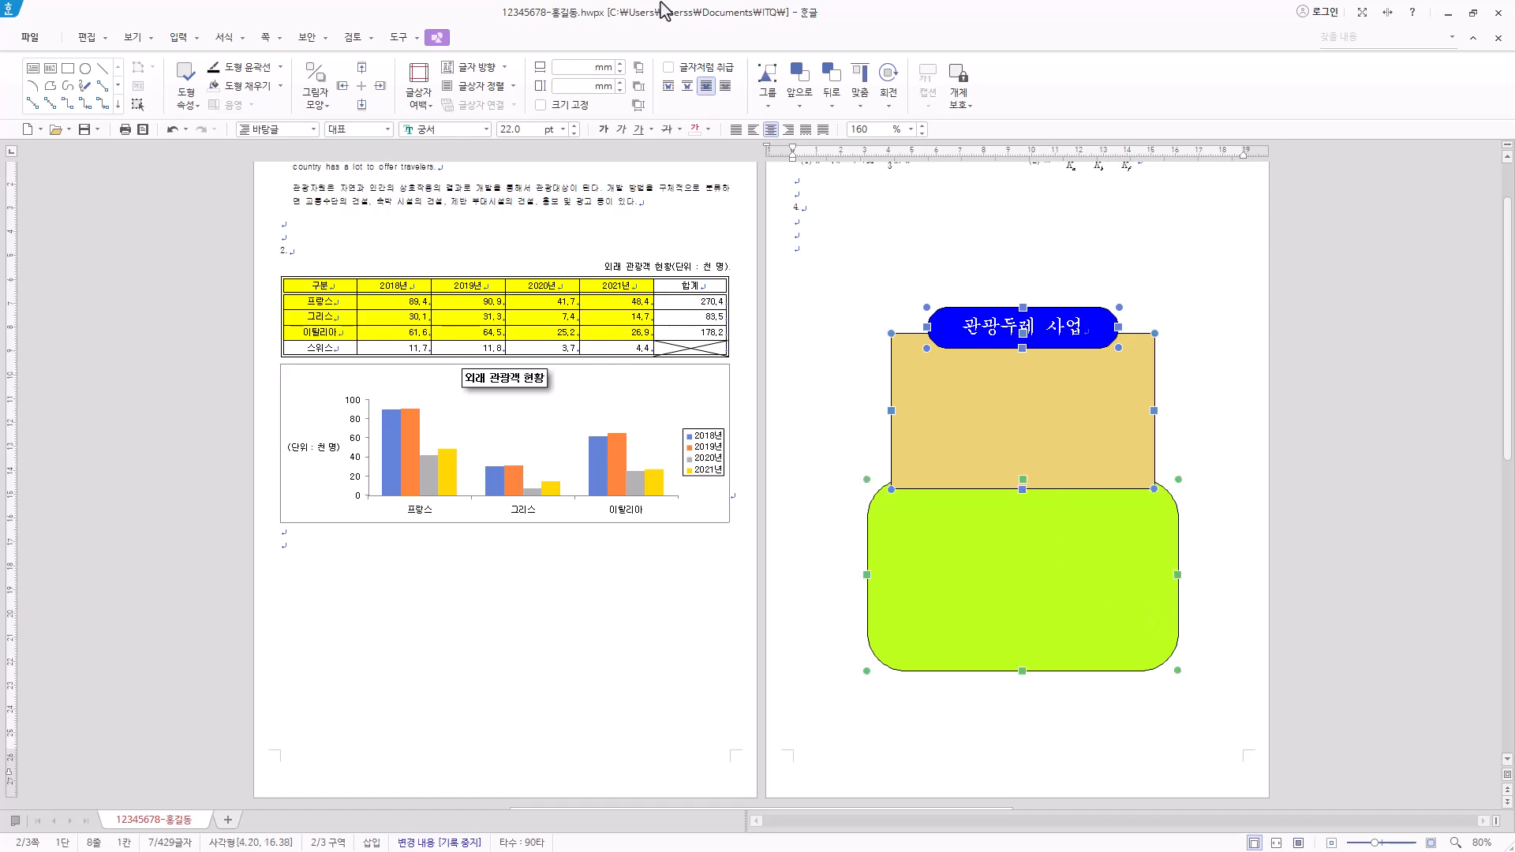
left_click(860, 99)
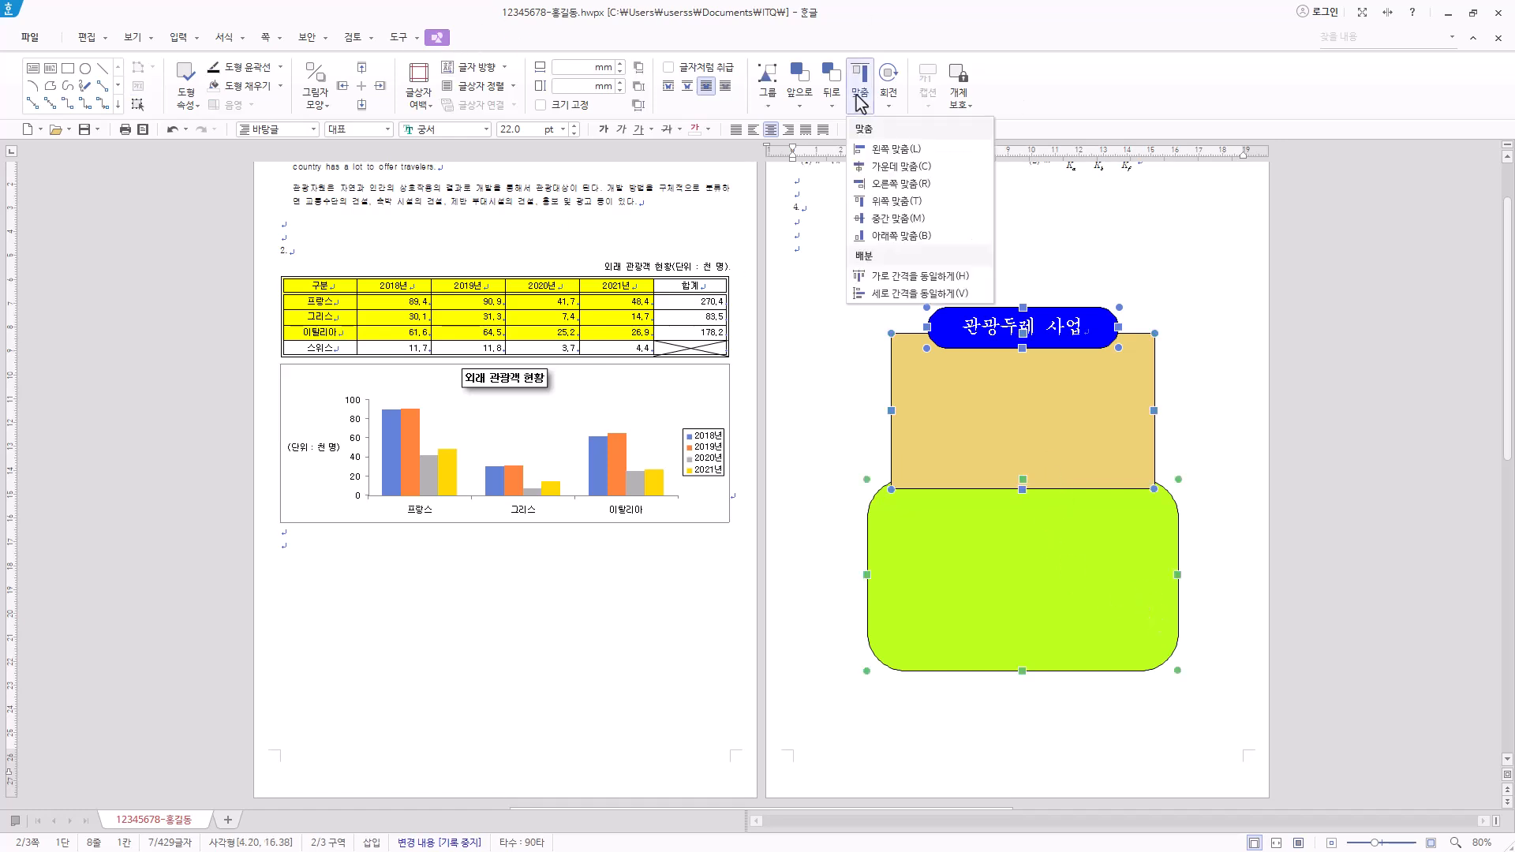
left_click(875, 167)
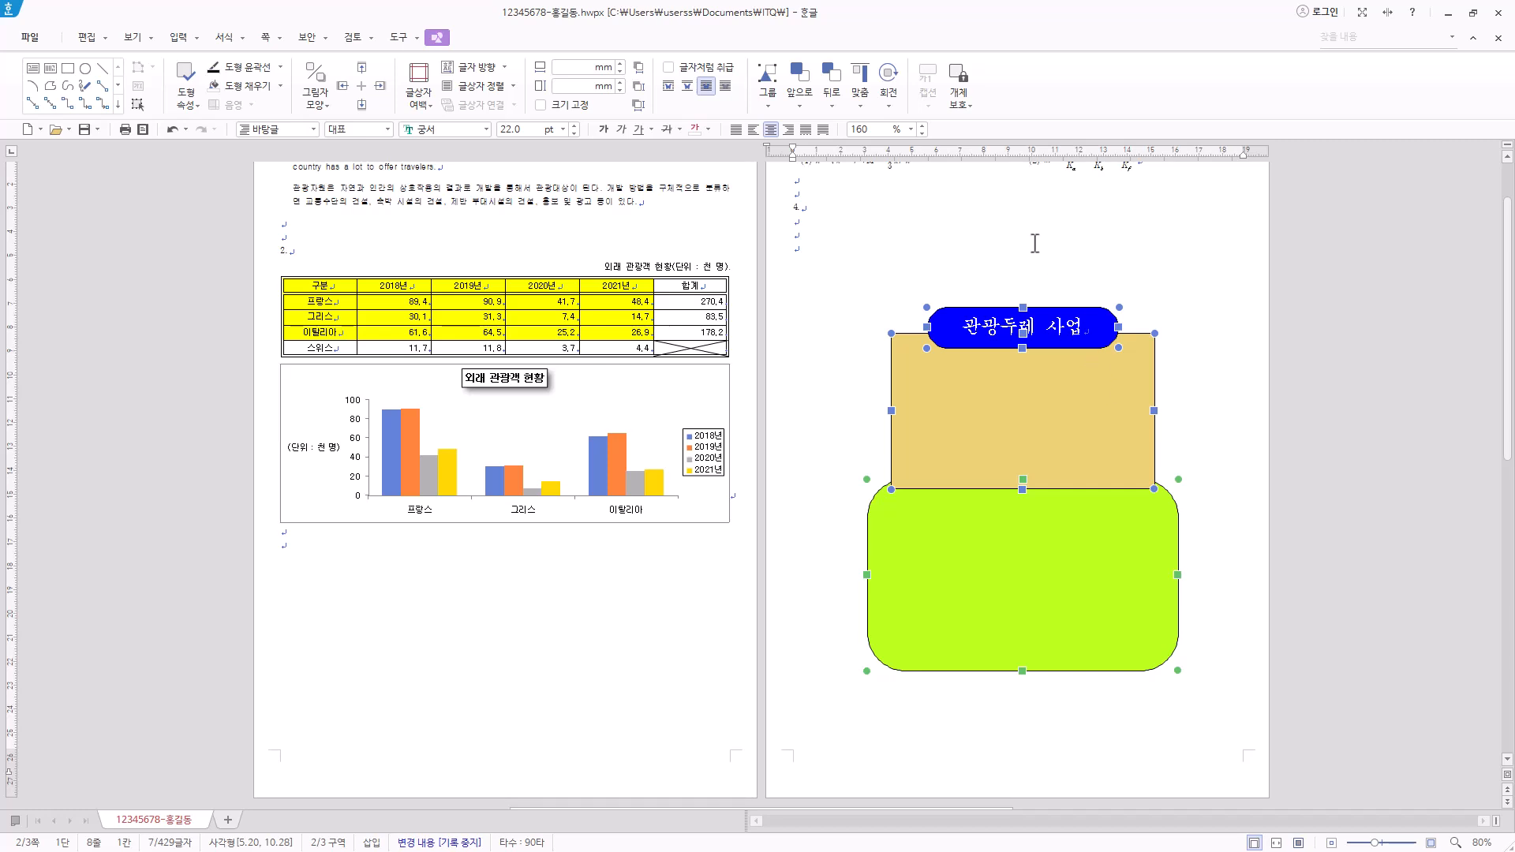
Step: Shift only the golden-brown rectangle slightly to the right, out of line with the other two shapes
left_click(1203, 488)
left_click(1155, 460)
left_click_drag(1158, 465, 1176, 465)
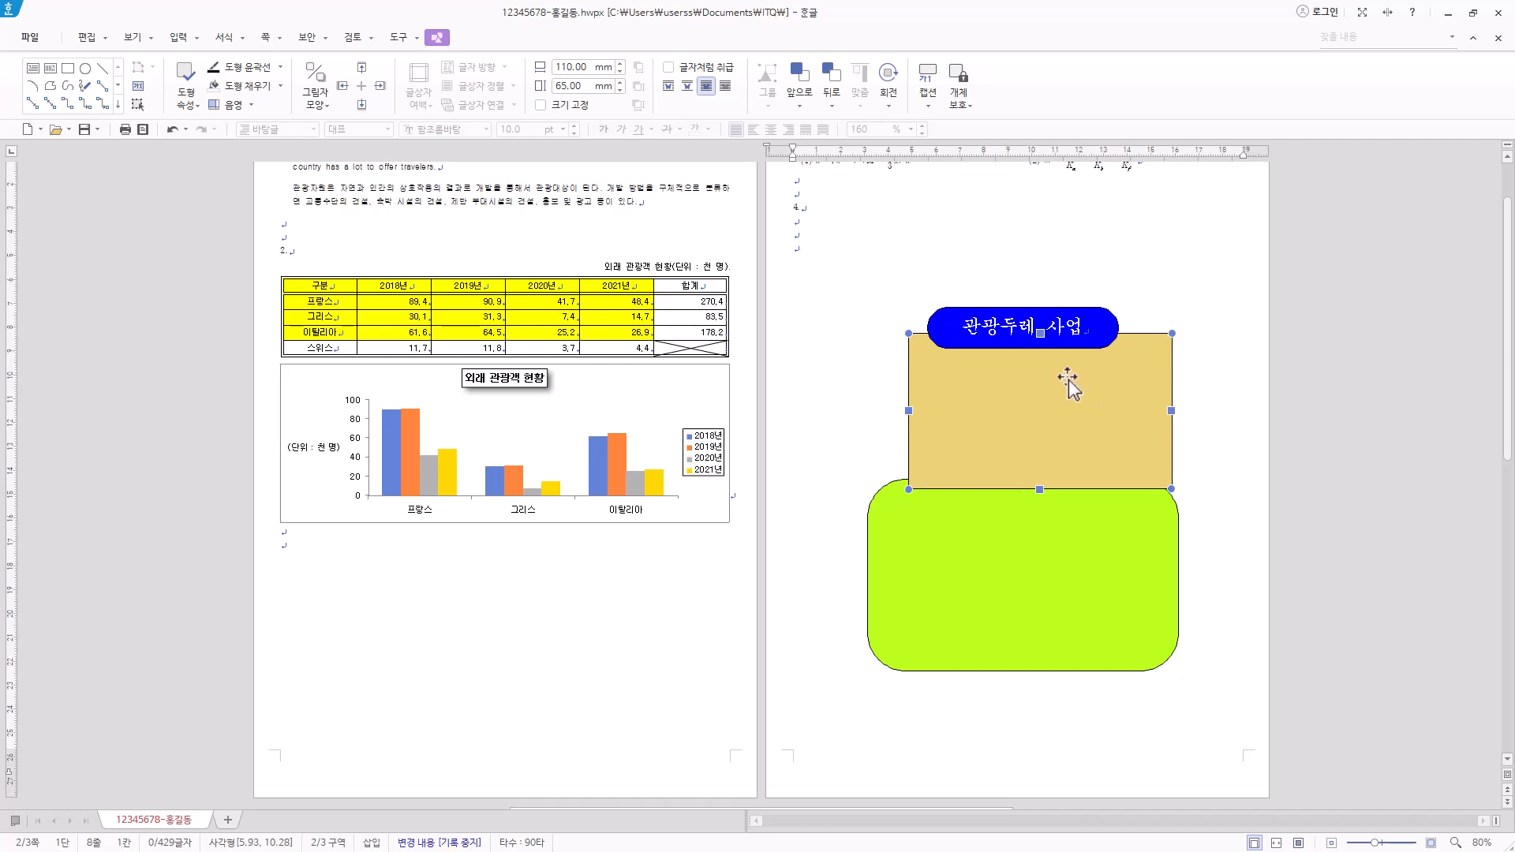
Step: Realign the golden-brown rectangle with the title box and yellow-green shape by centre-aligning all three horizontally
left_click(961, 347, "shift")
left_click(999, 540, "shift")
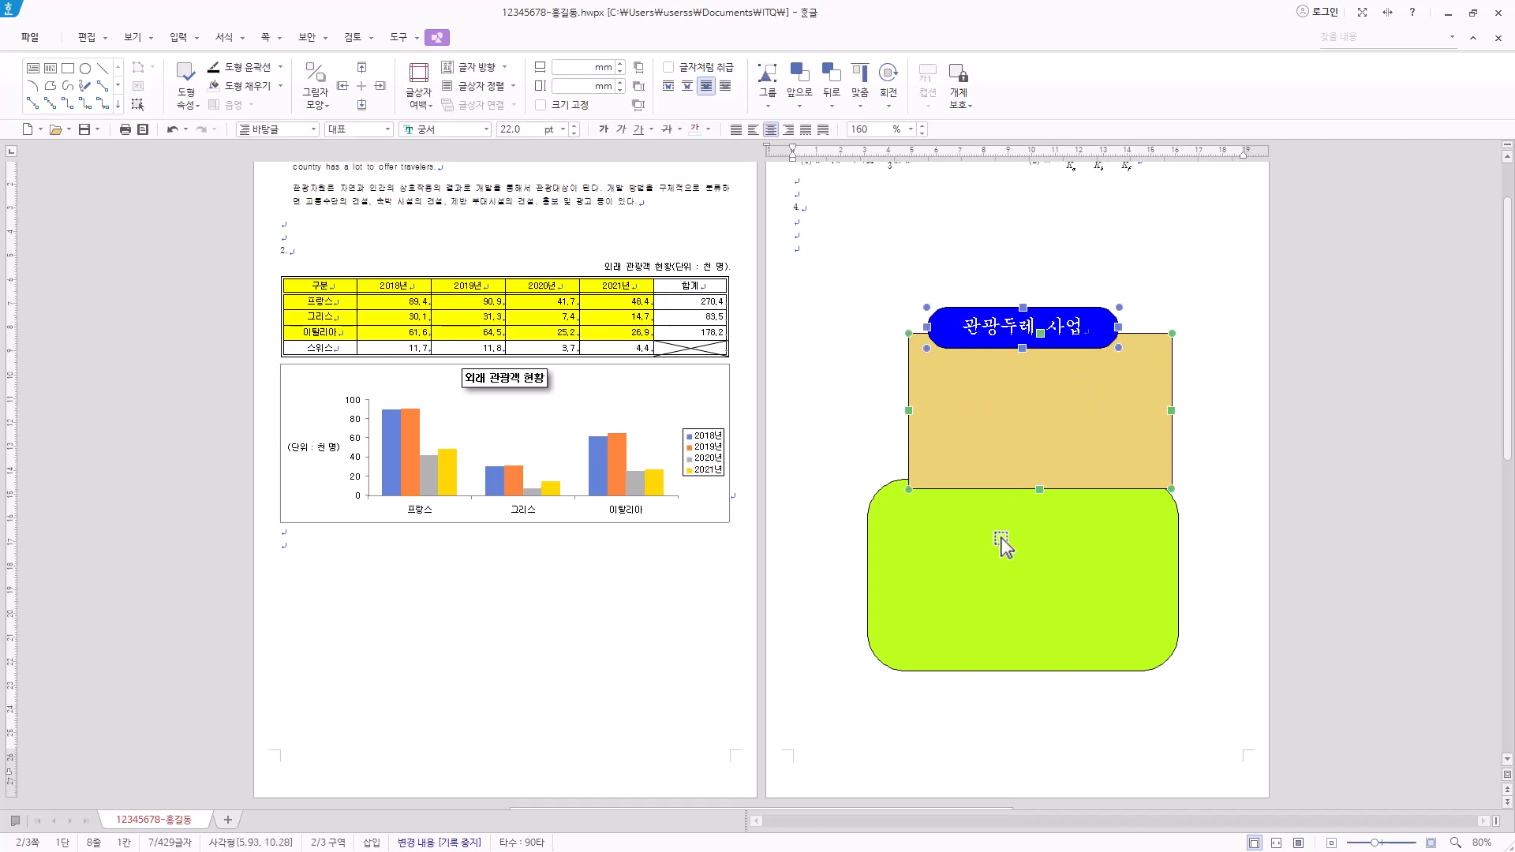
left_click(859, 105)
left_click(895, 168)
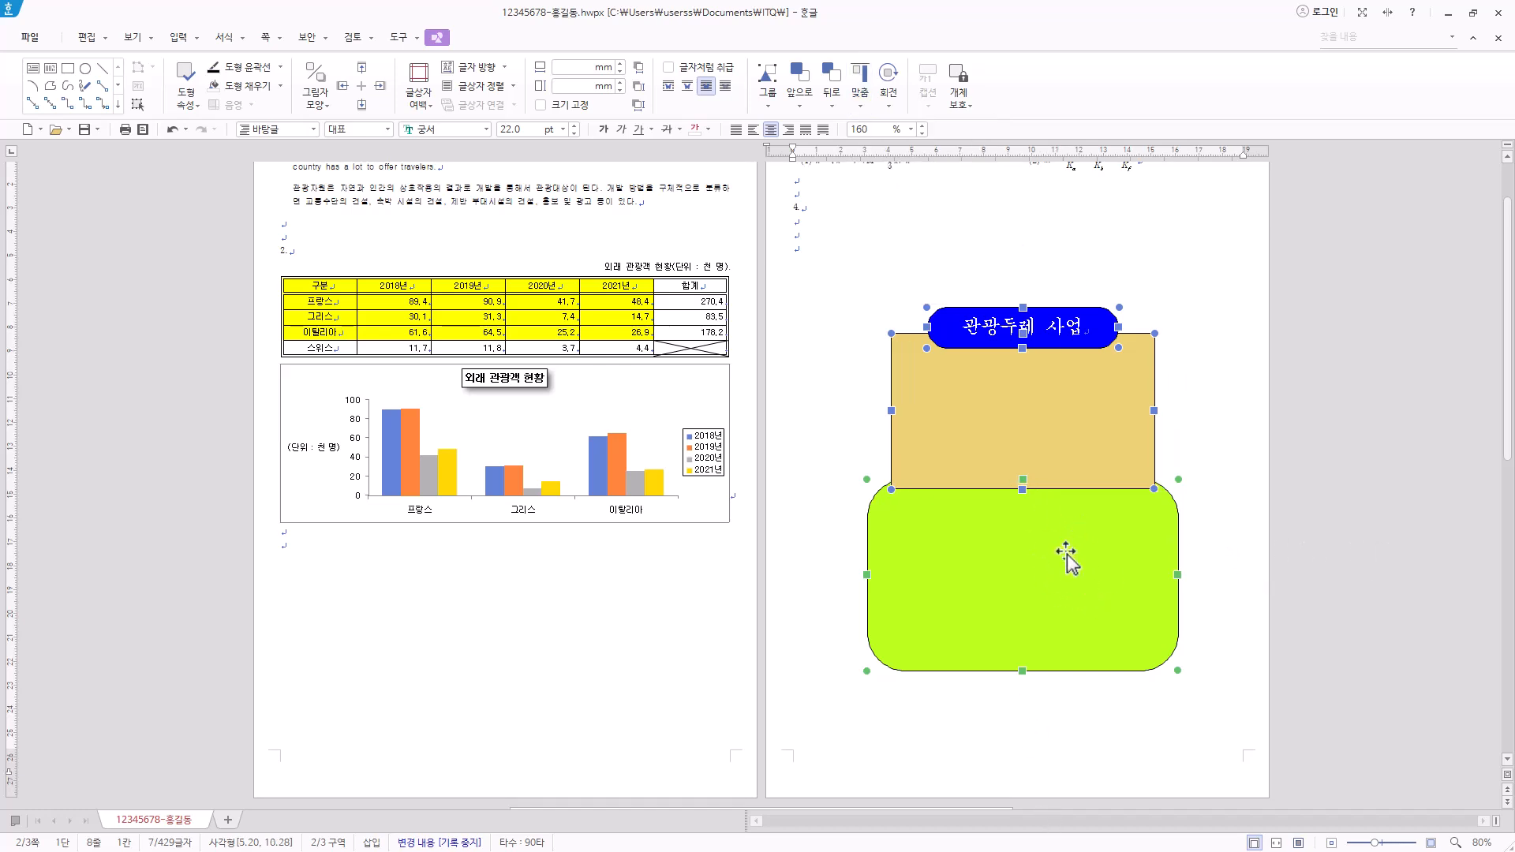
Step: Insert the picture 로고1.jpg from the ITQ\Picture folder into the page holding the drawing
scroll(1067, 554, "up", 1, "ctrl")
scroll(1066, 554, "up", 3, "ctrl")
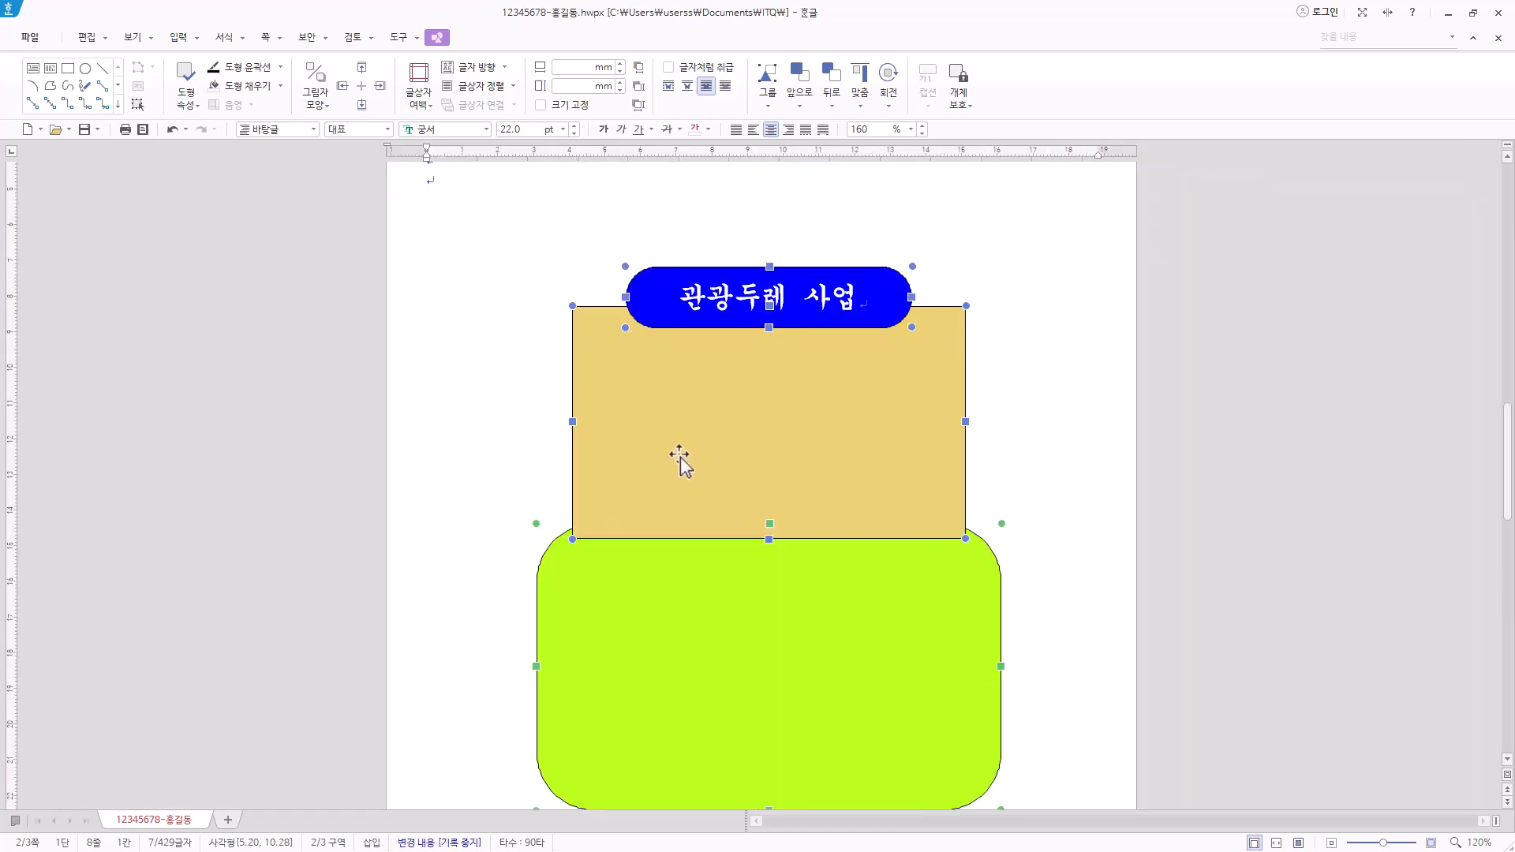
left_click(178, 38)
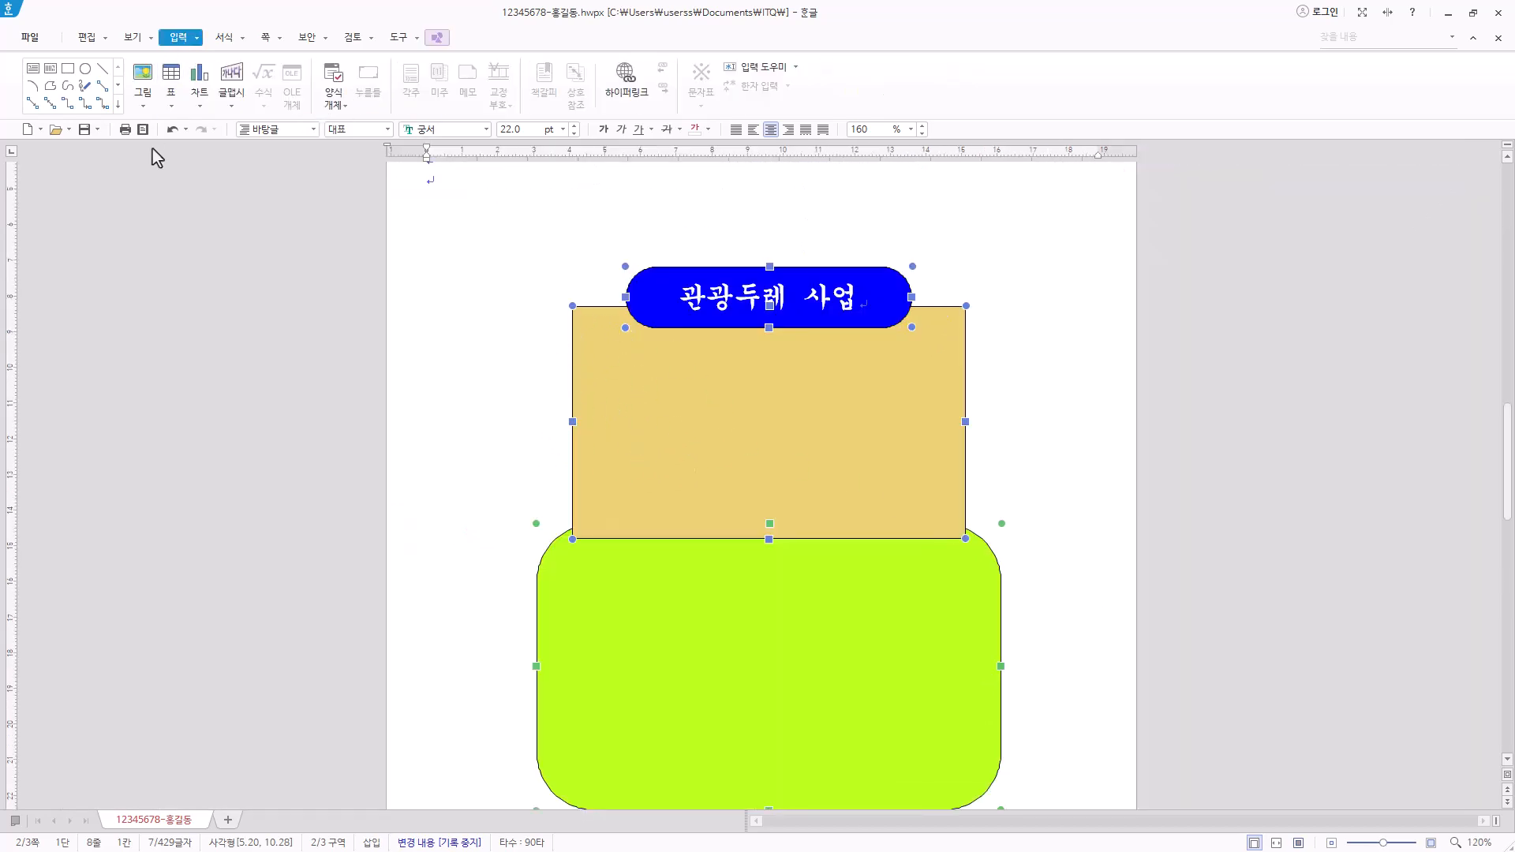
left_click(143, 80)
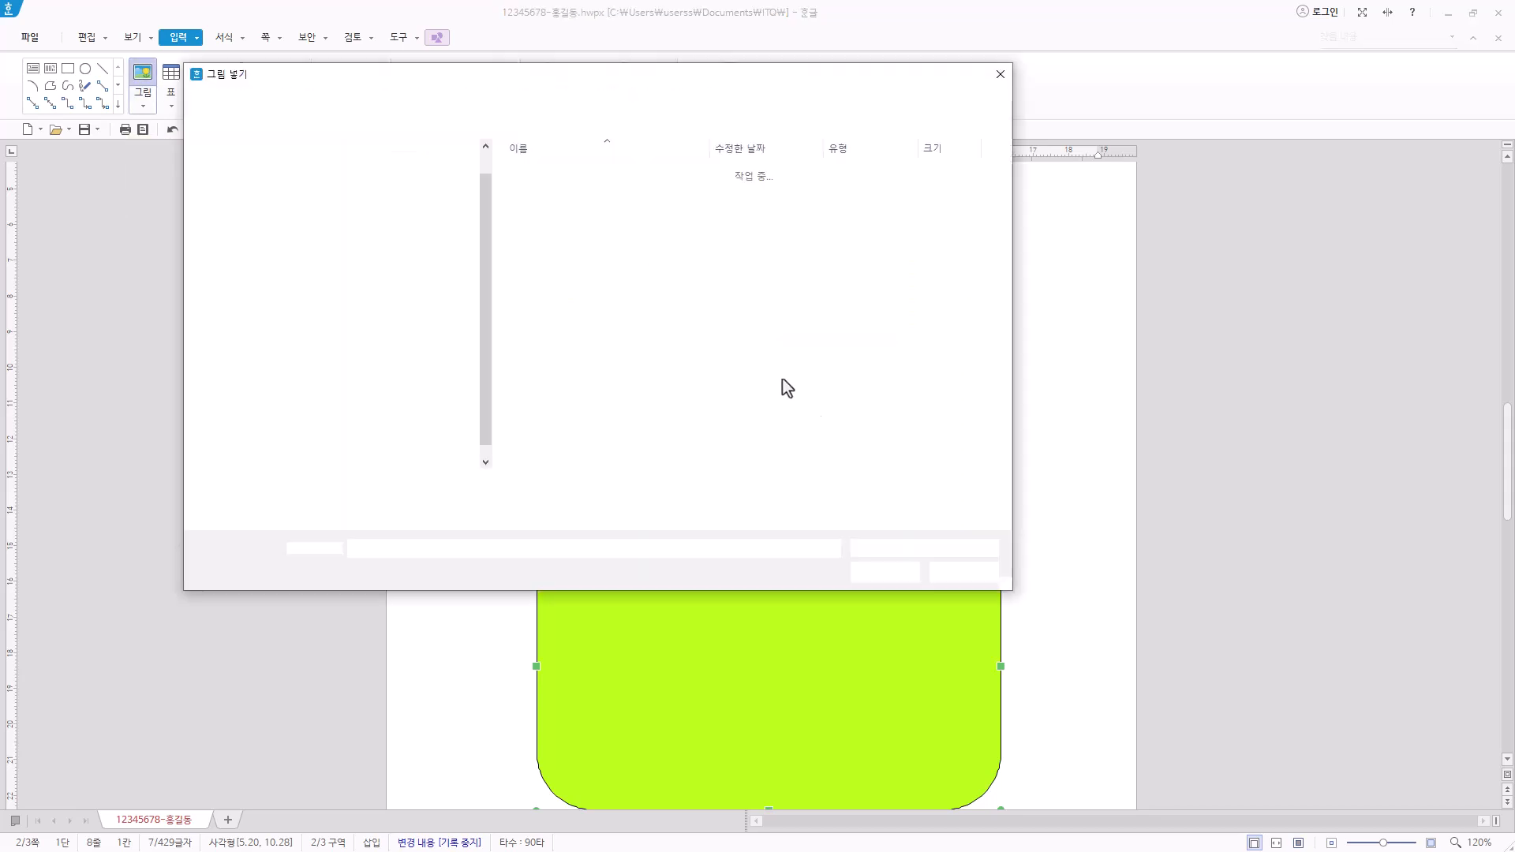
double_click(531, 172)
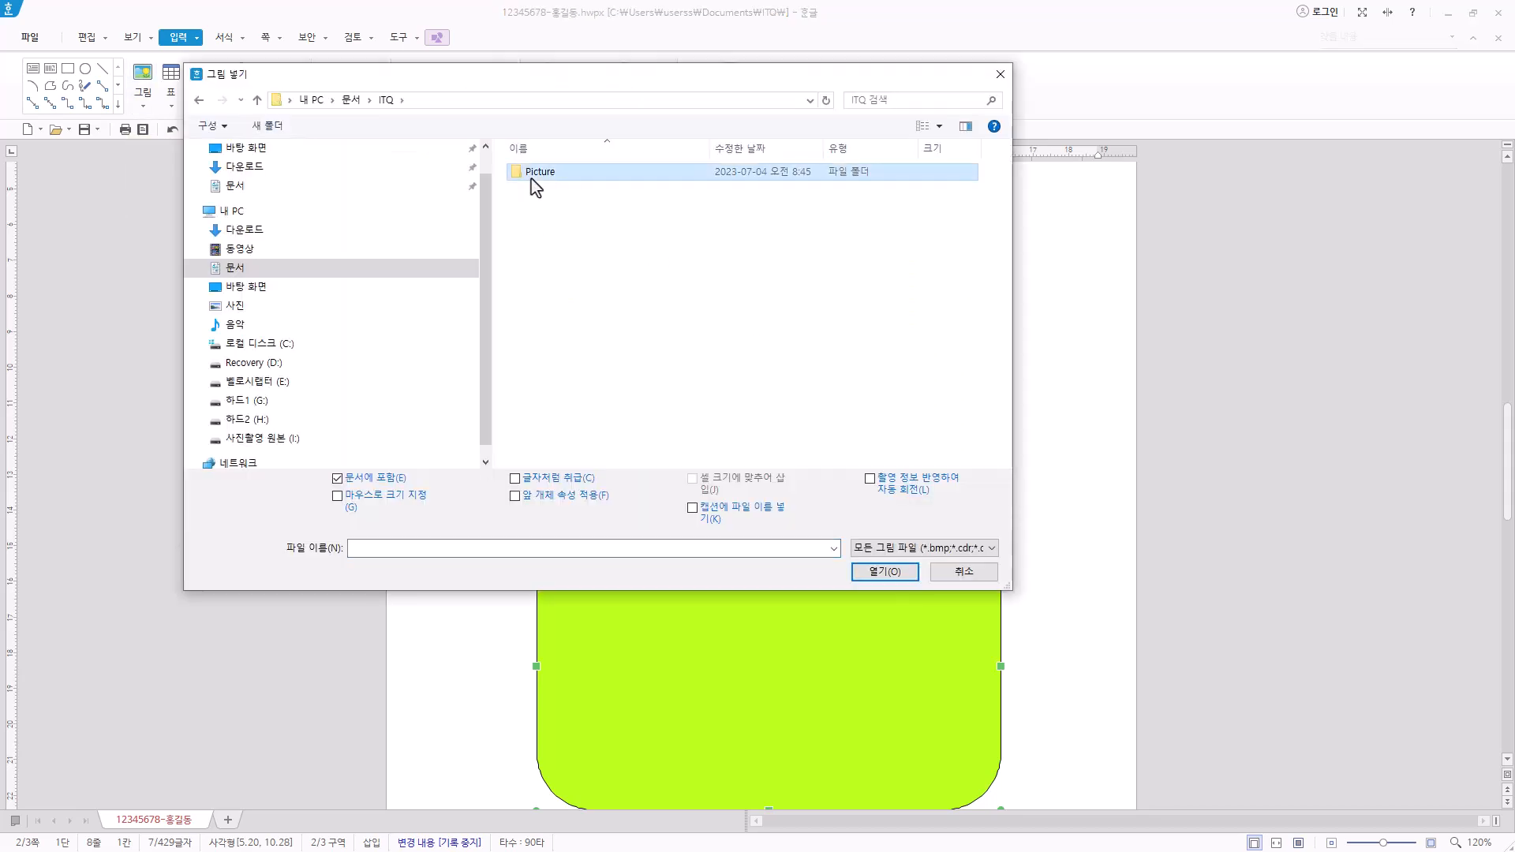
double_click(531, 172)
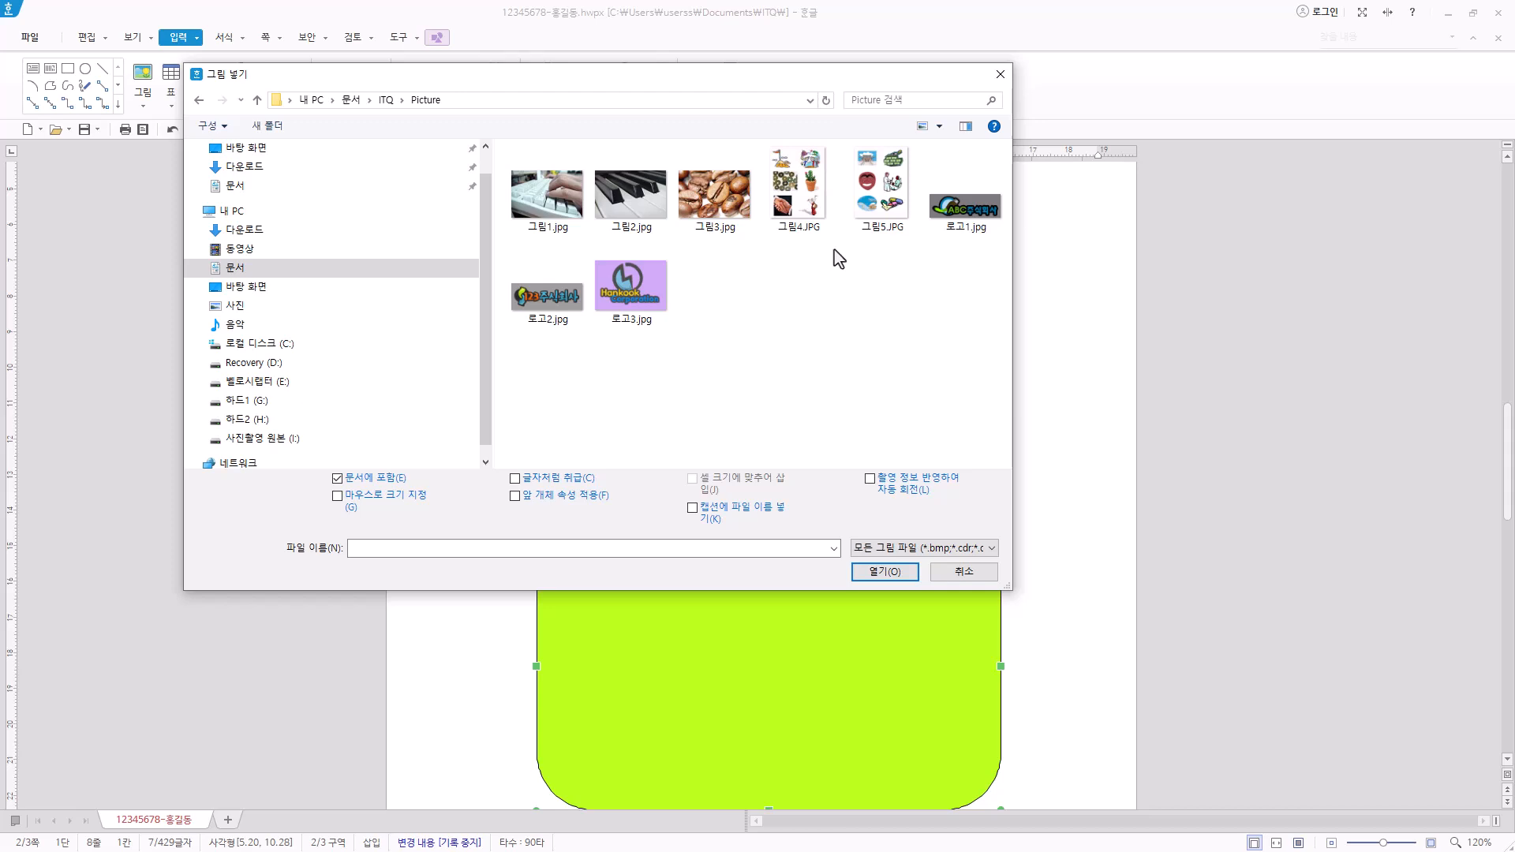
left_click(962, 217)
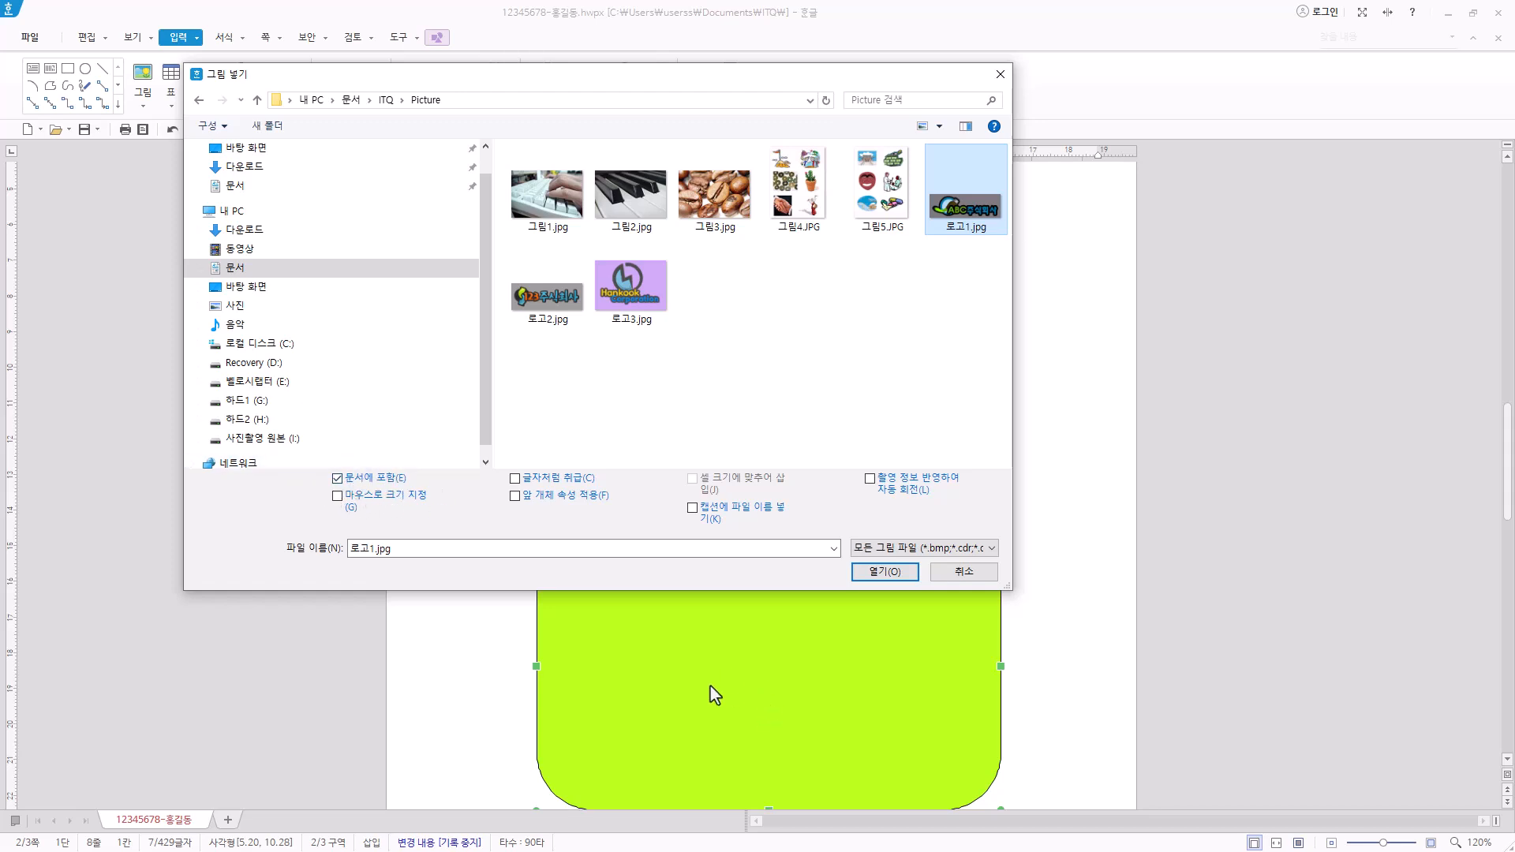
left_click(884, 571)
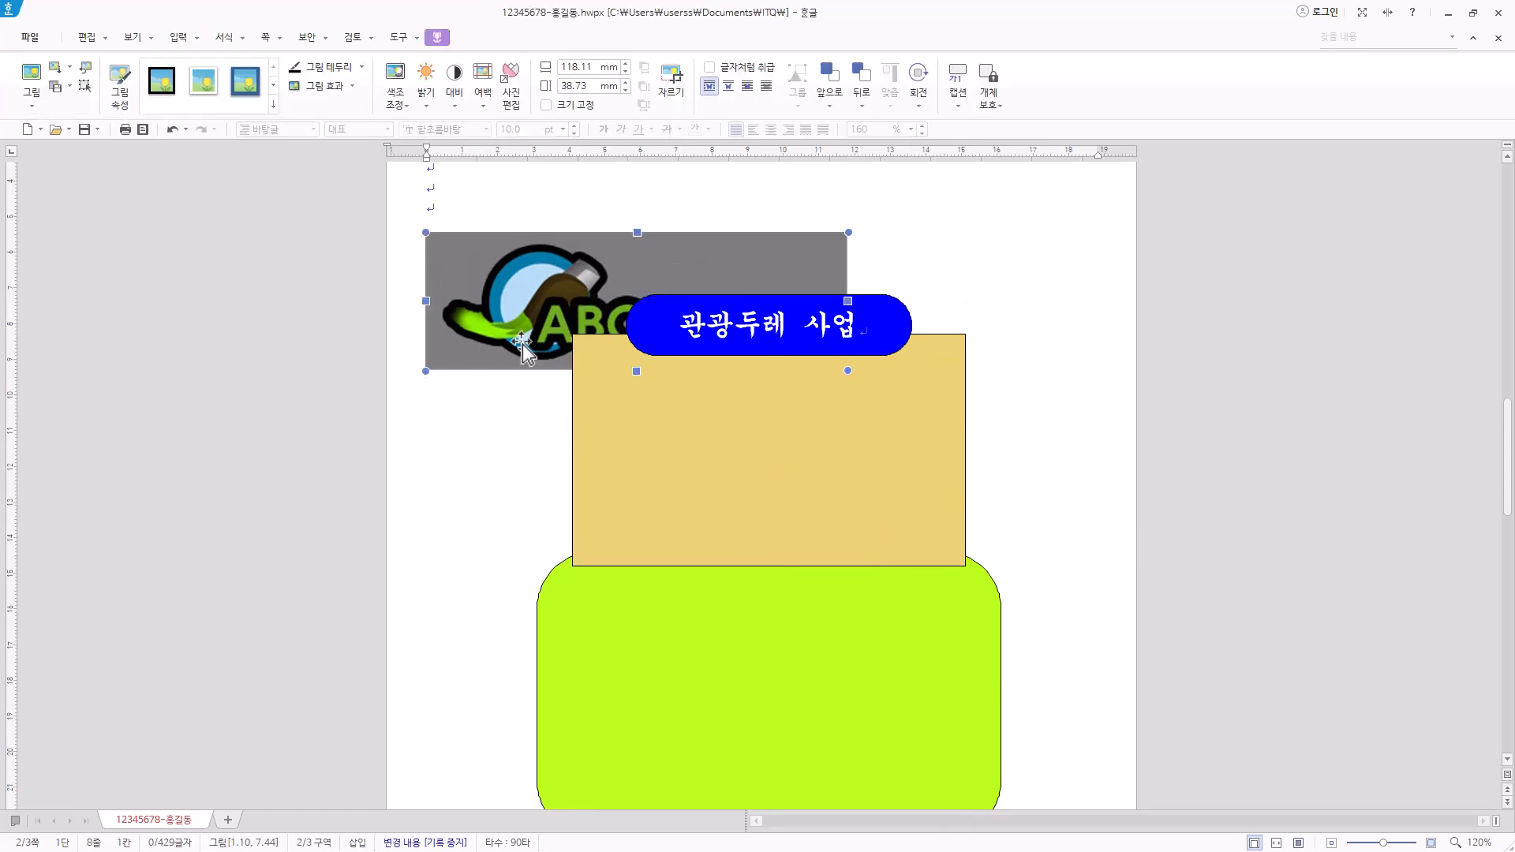
Step: Set the ABC logo picture's size to 40 mm wide and 30 mm high and its wrapping to in front of text
right_click(578, 290)
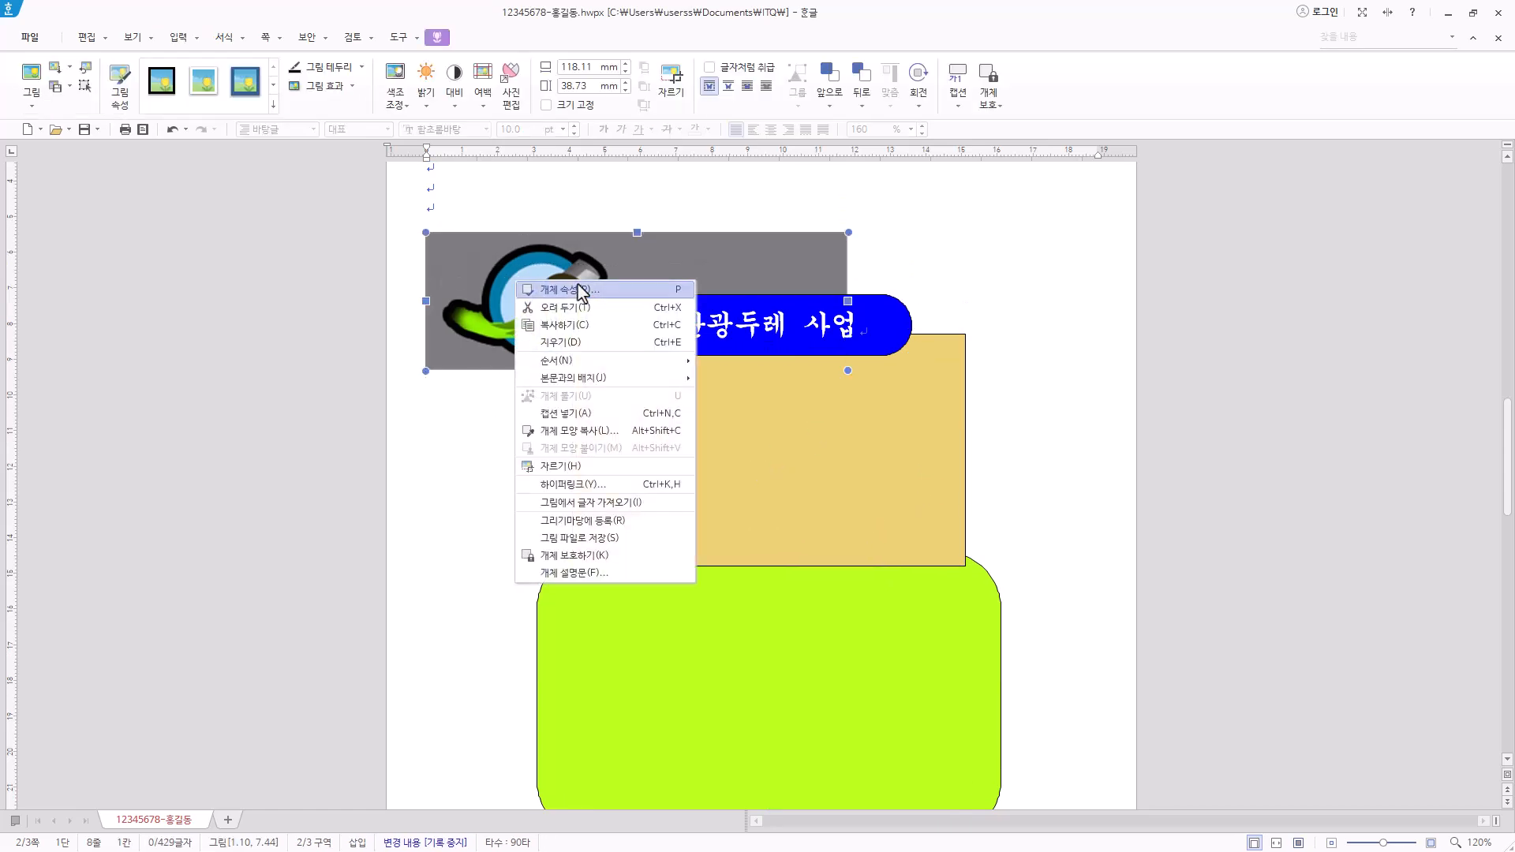
left_click(579, 290)
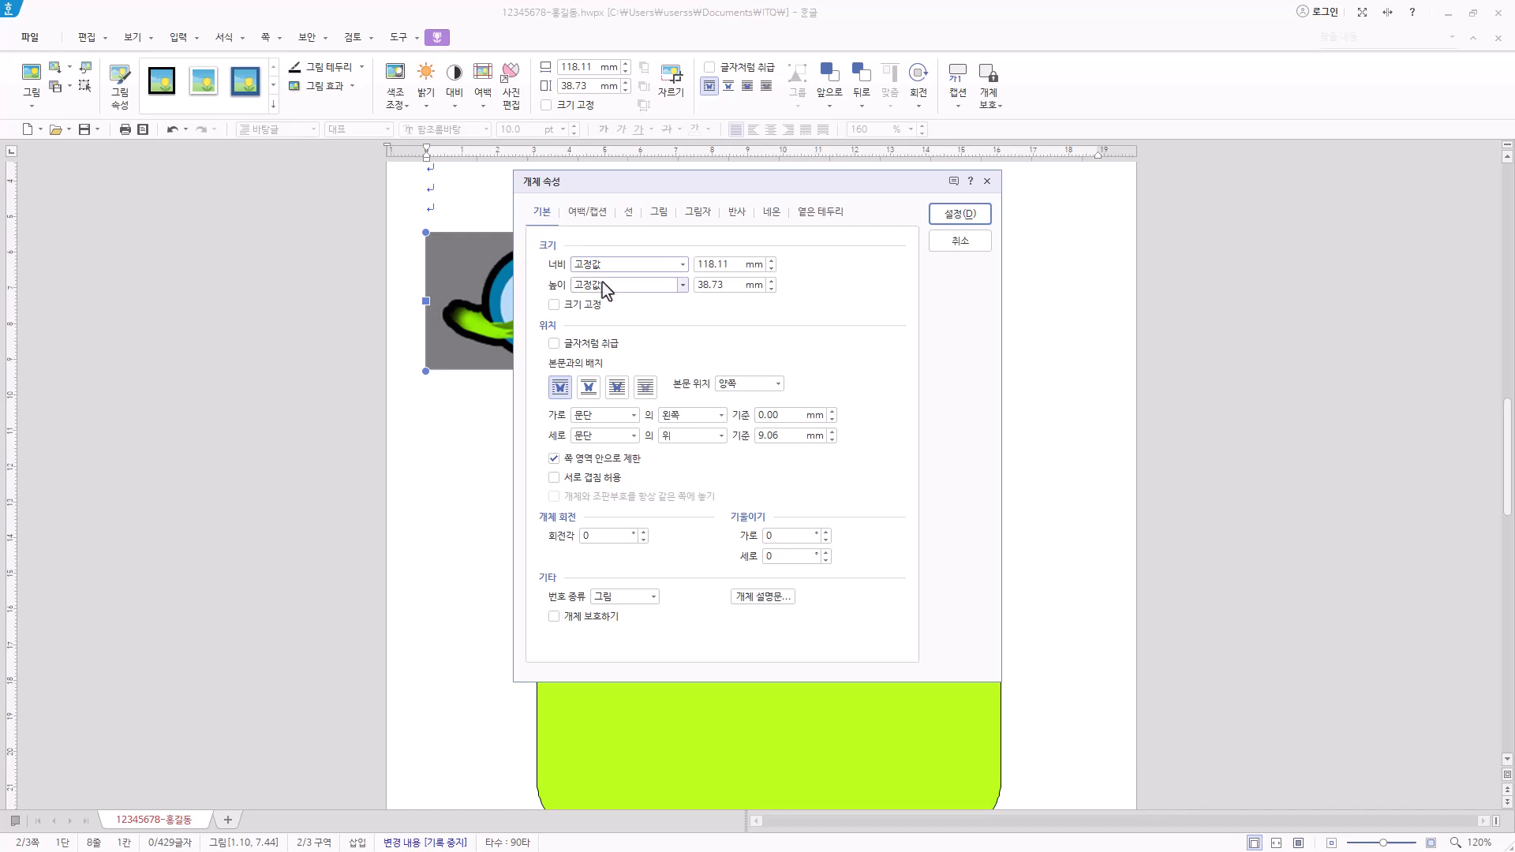
key("Tab")
key("Tab")
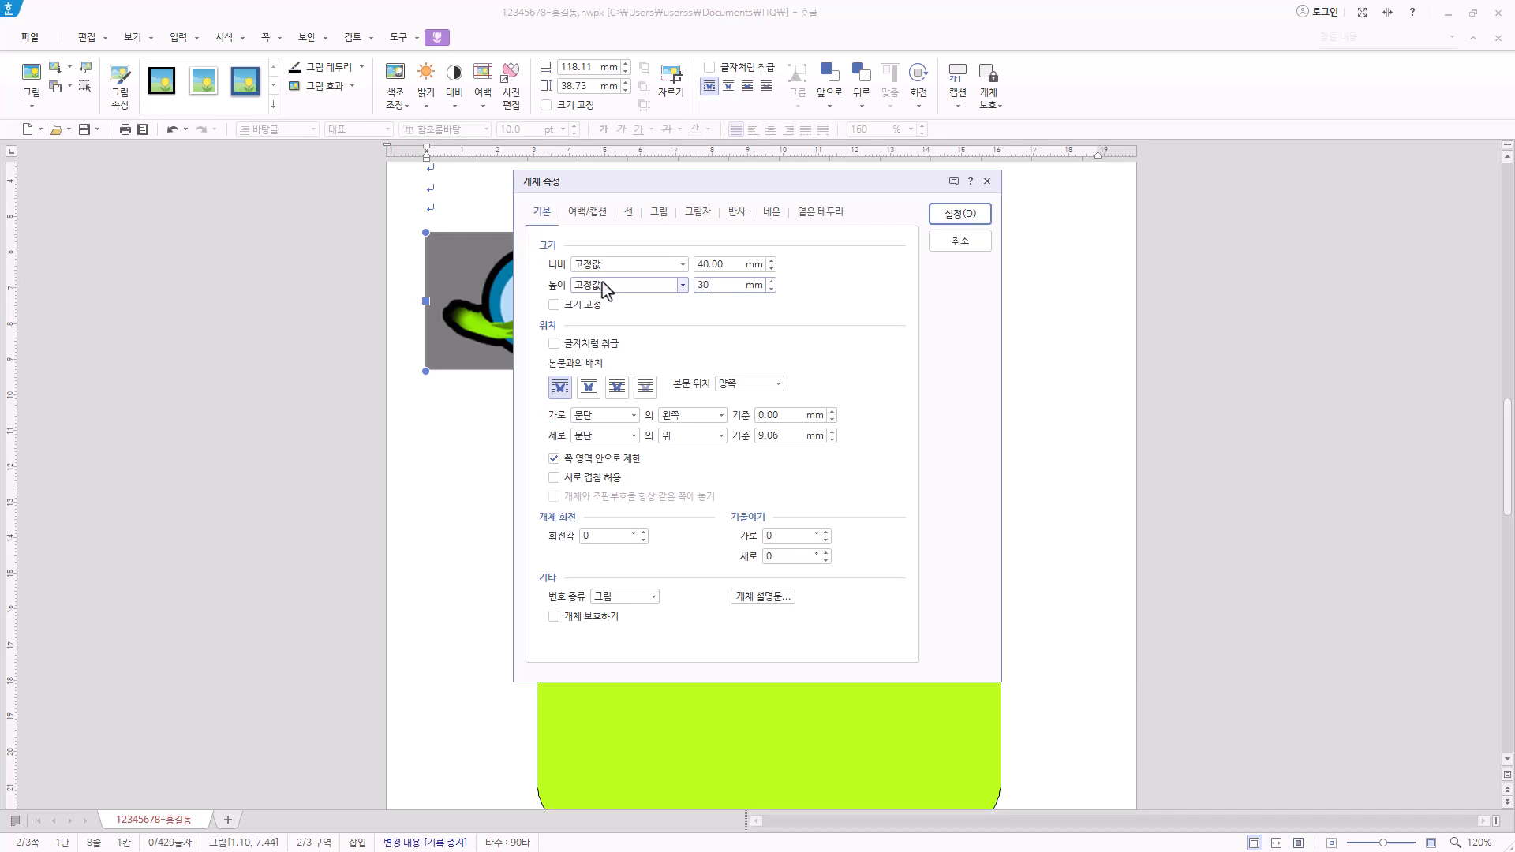
left_click(618, 389)
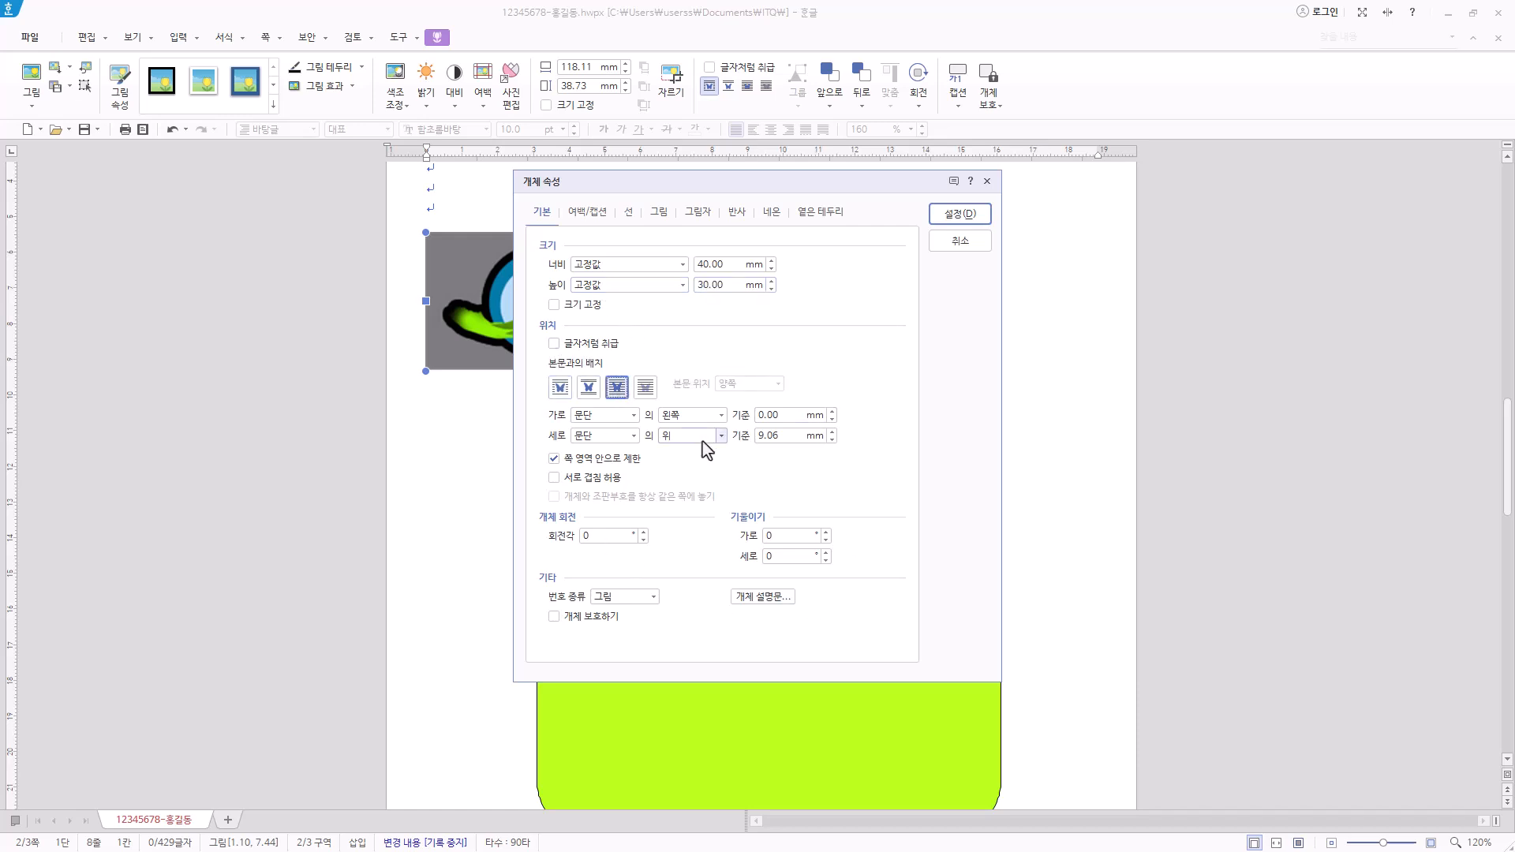
Step: Apply the grayscale effect to the logo picture and move it onto the left half of the tan rectangle
left_click(660, 212)
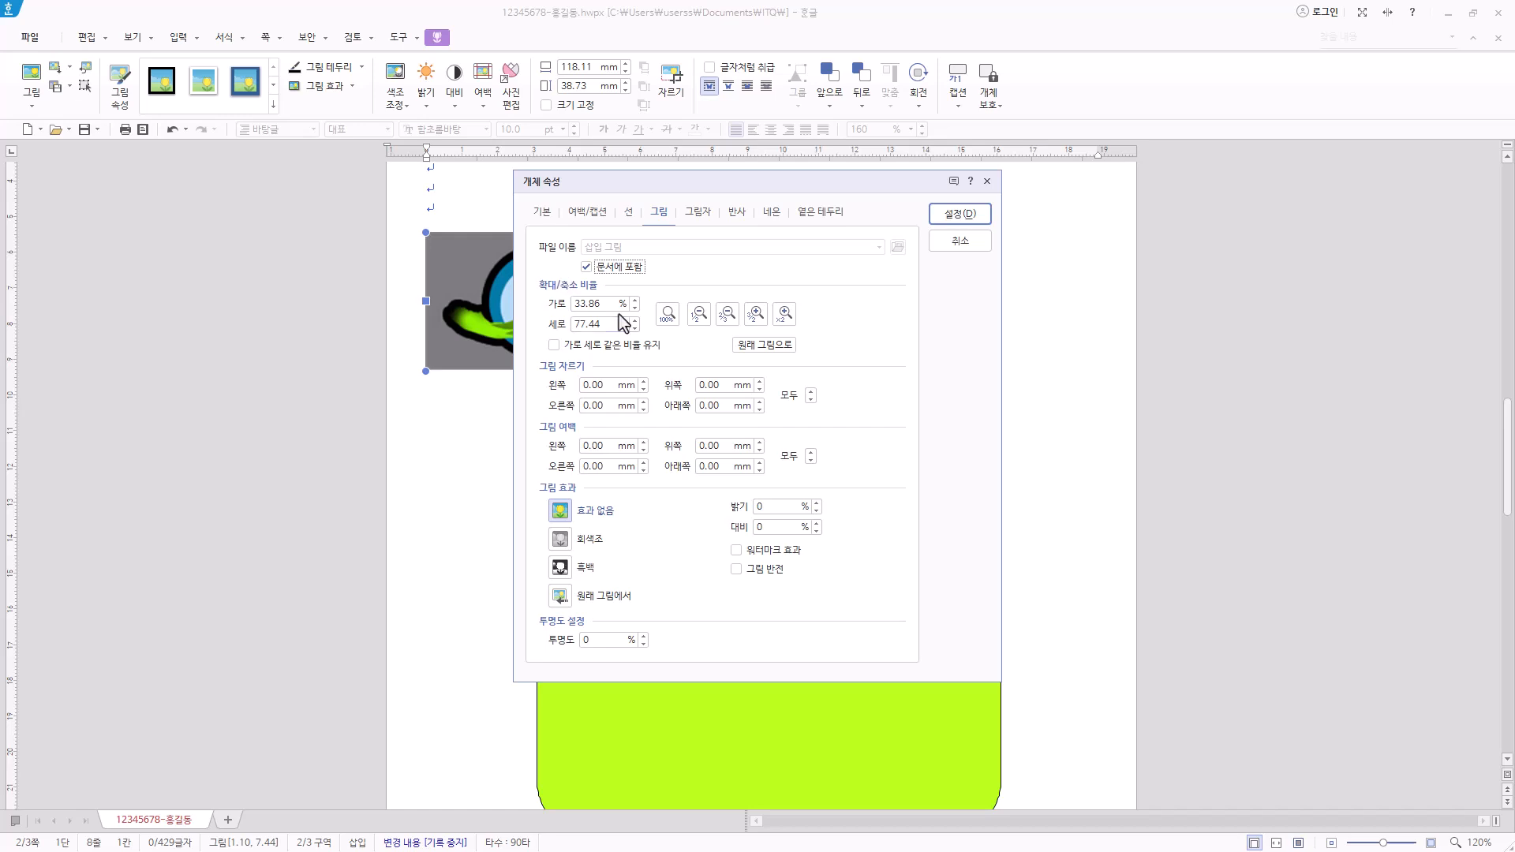
left_click(588, 548)
left_click(964, 218)
left_click_drag(505, 291, 669, 458)
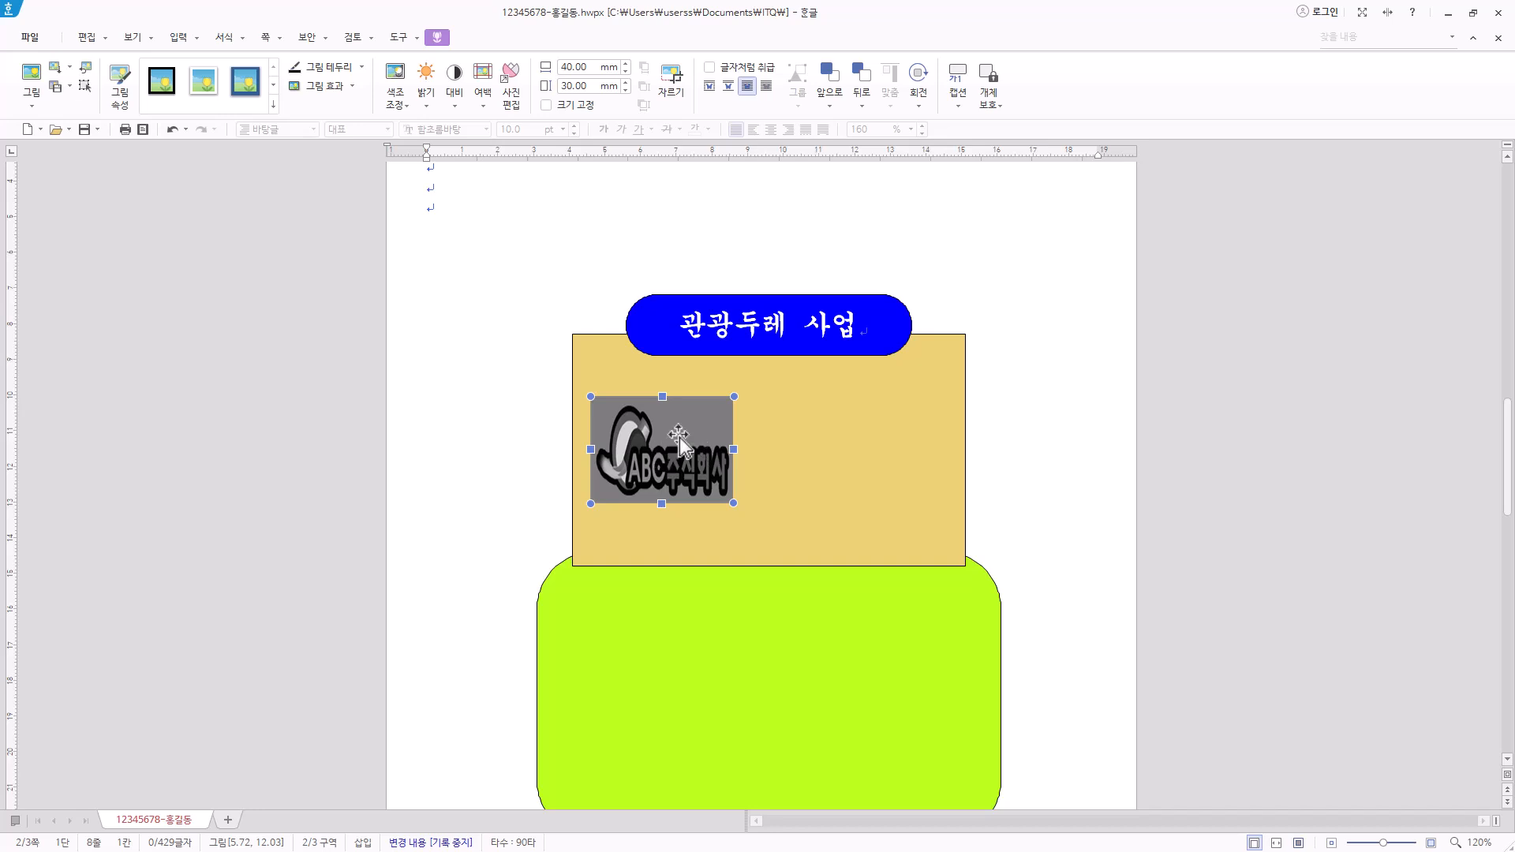
left_click_drag(680, 441, 685, 459)
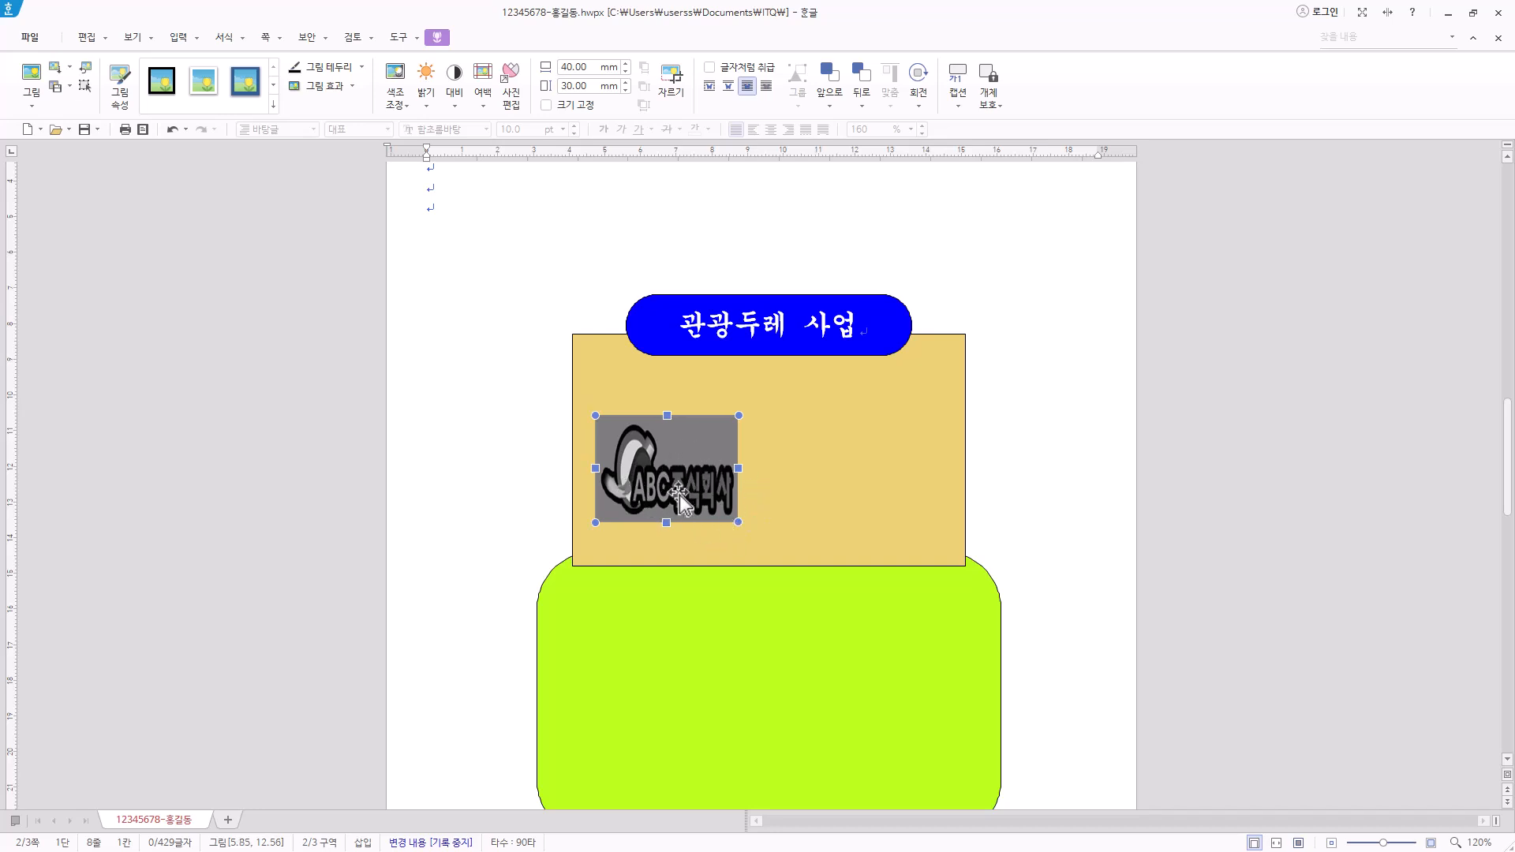
Step: Add a hyperlink from the logo picture to the bookmark 관광 in the current document
scroll(675, 473, "down", 10)
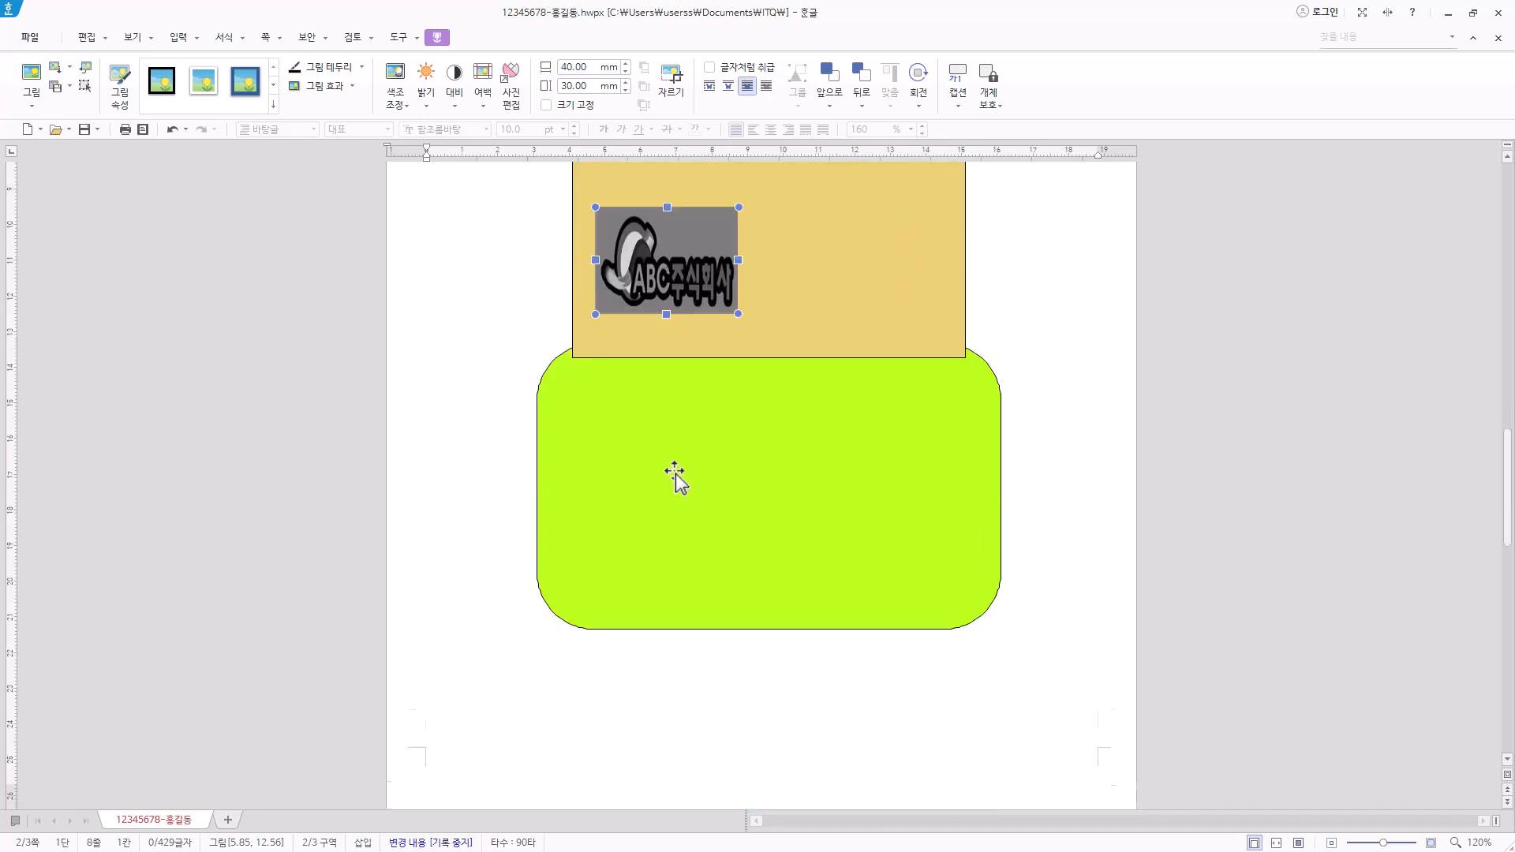
left_click(430, 613)
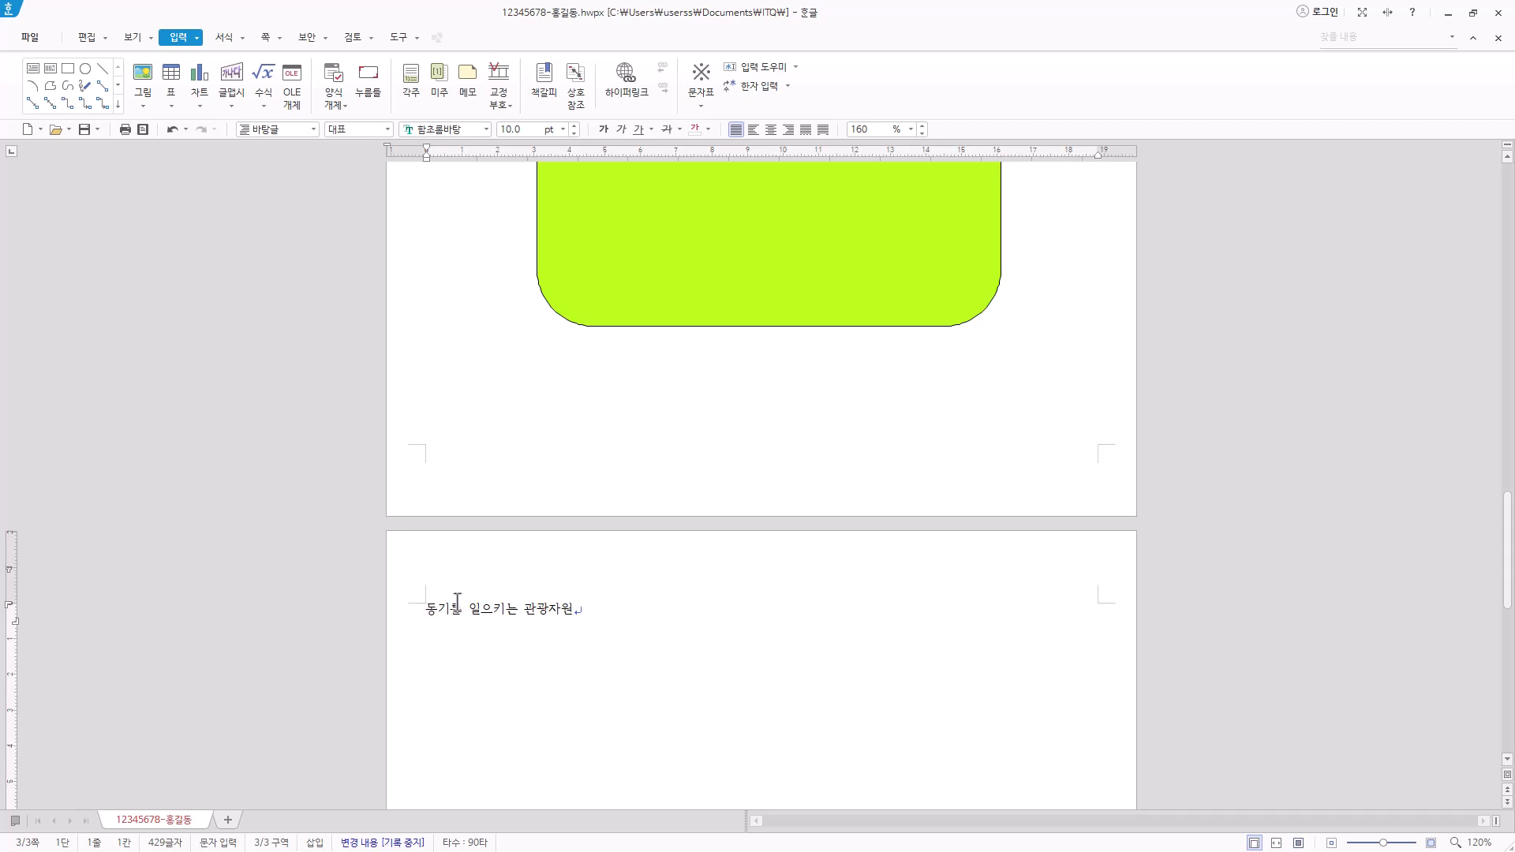
scroll(593, 568, "up", 6)
left_click(679, 412)
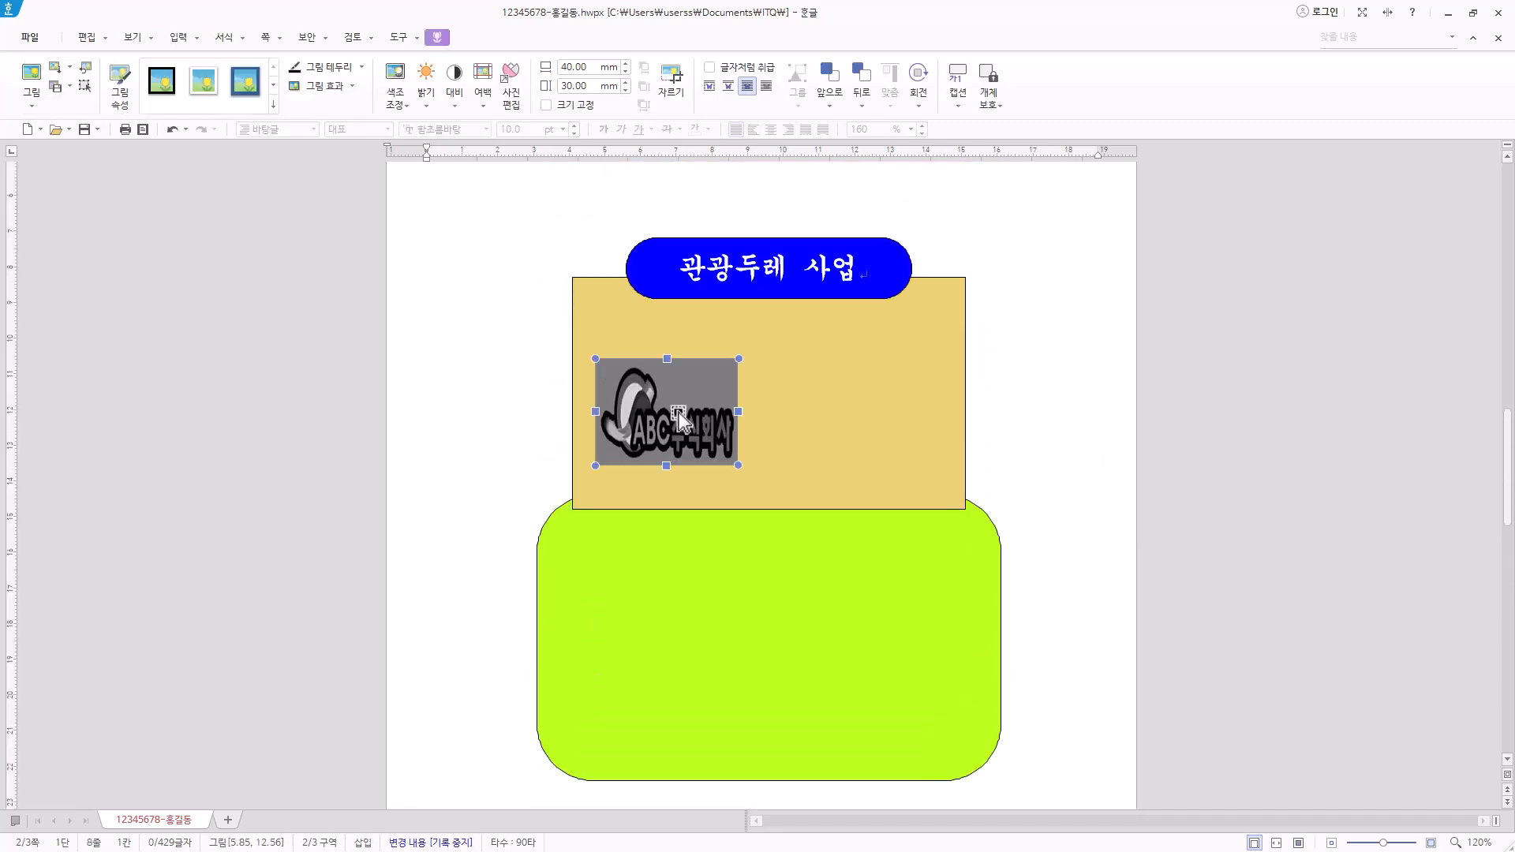
right_click(679, 412)
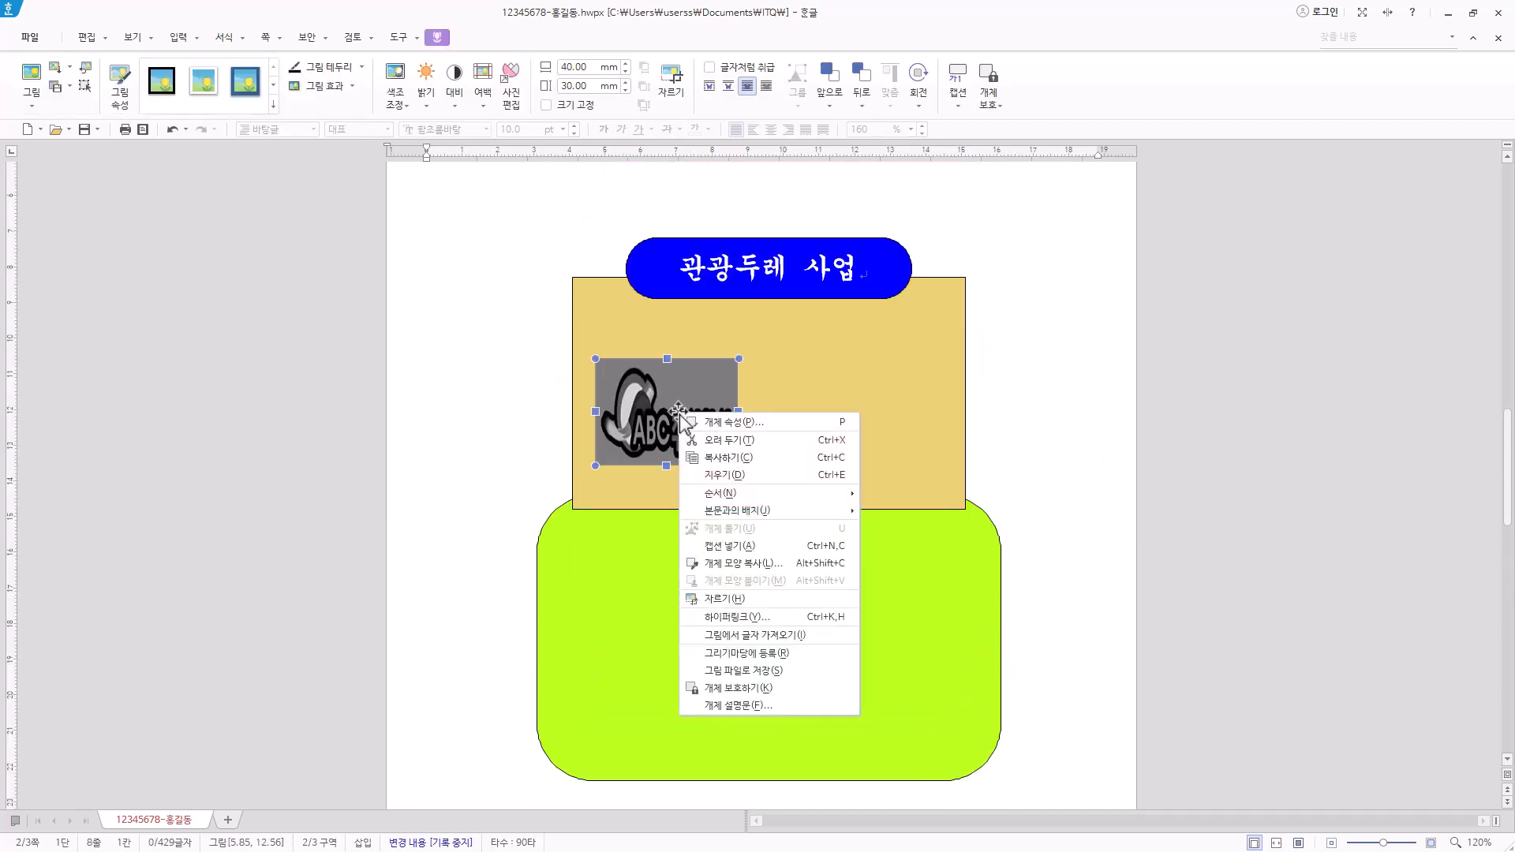
left_click(779, 616)
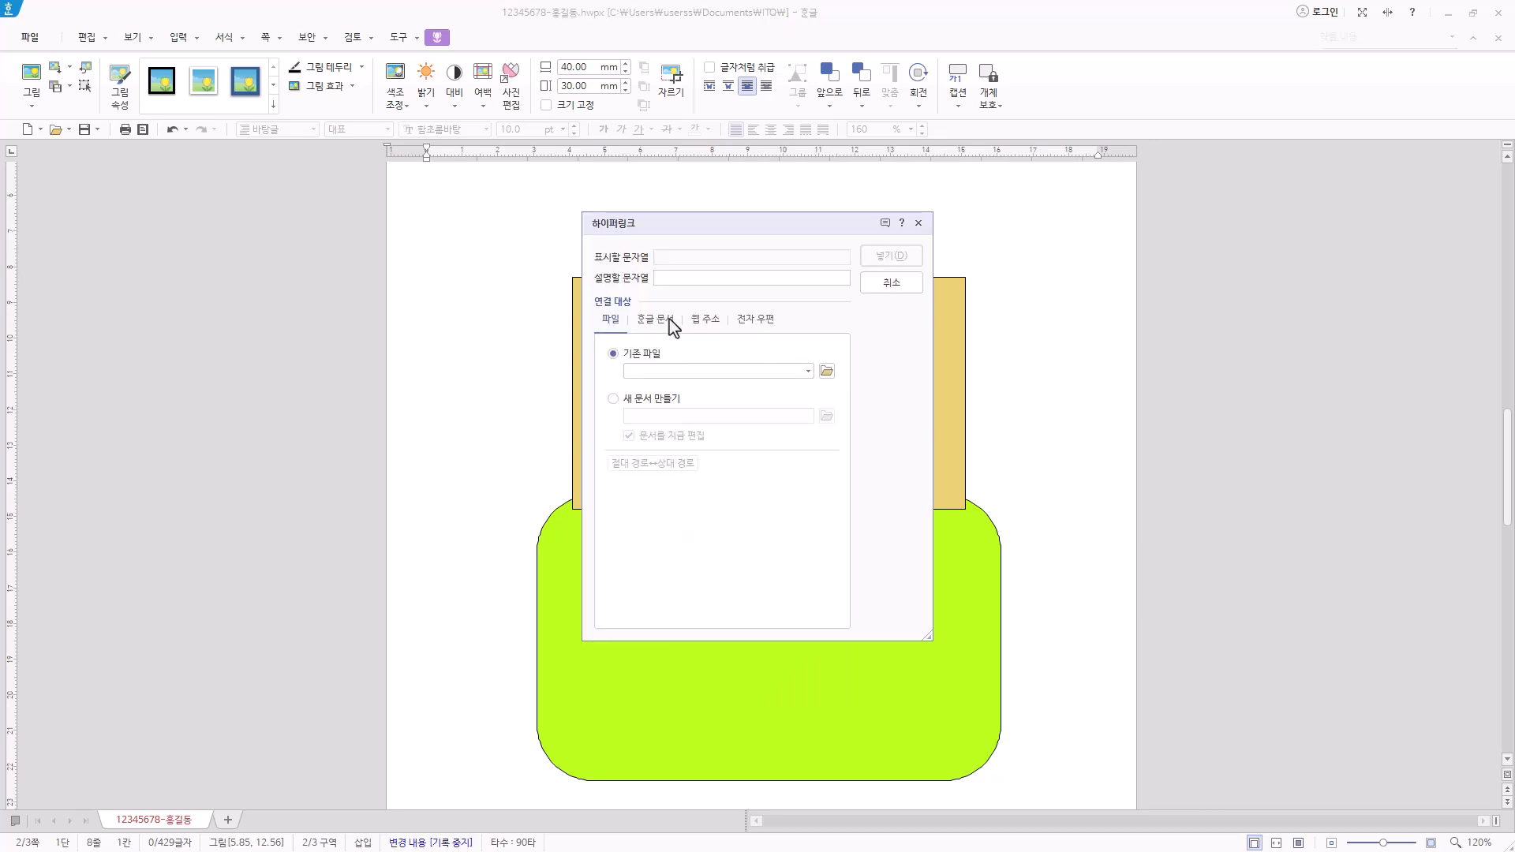
left_click(671, 325)
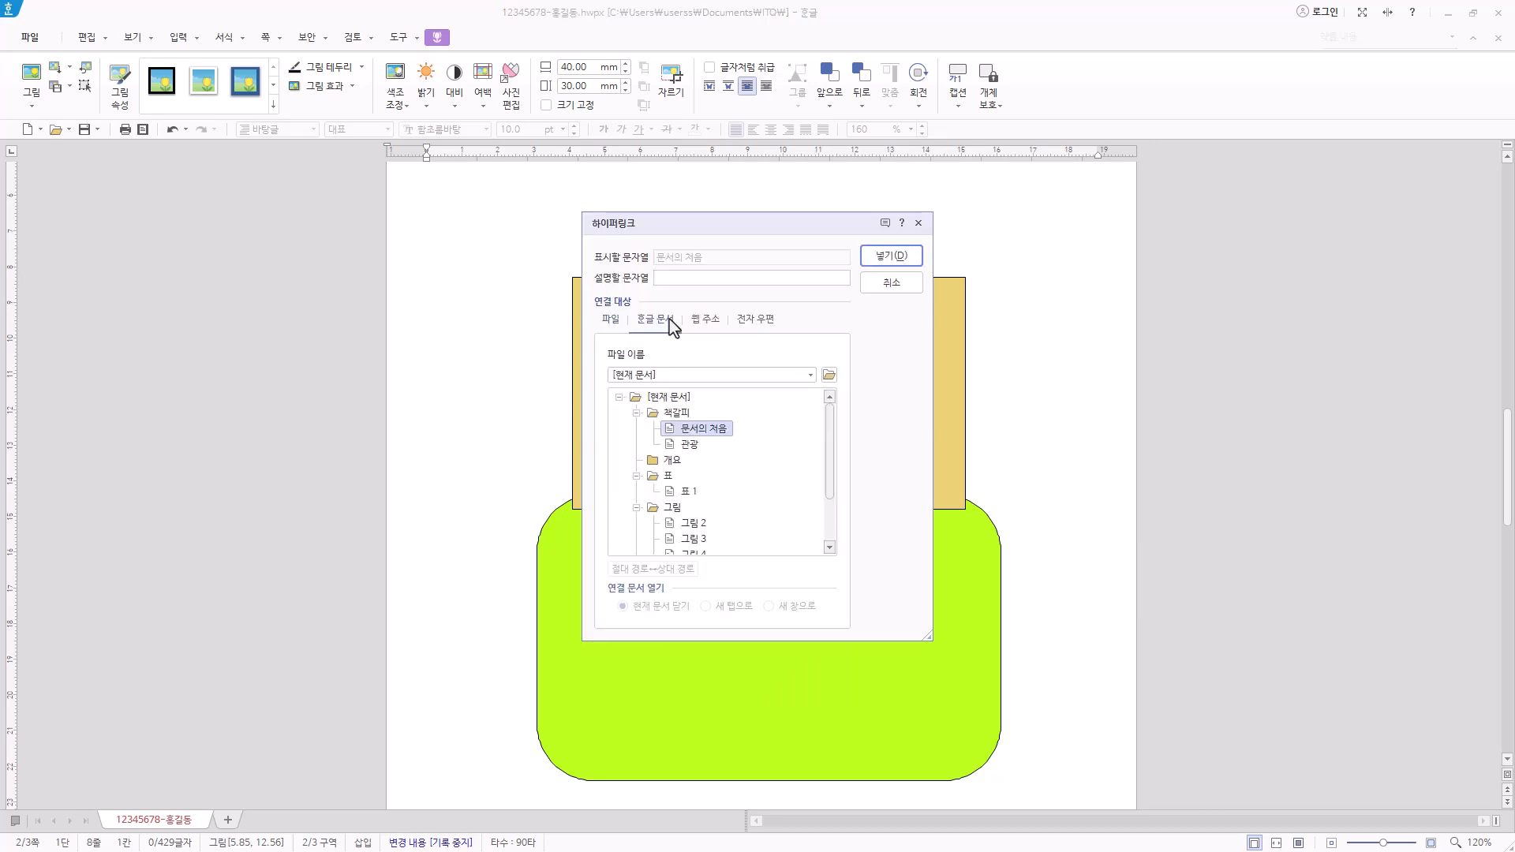
left_click(689, 444)
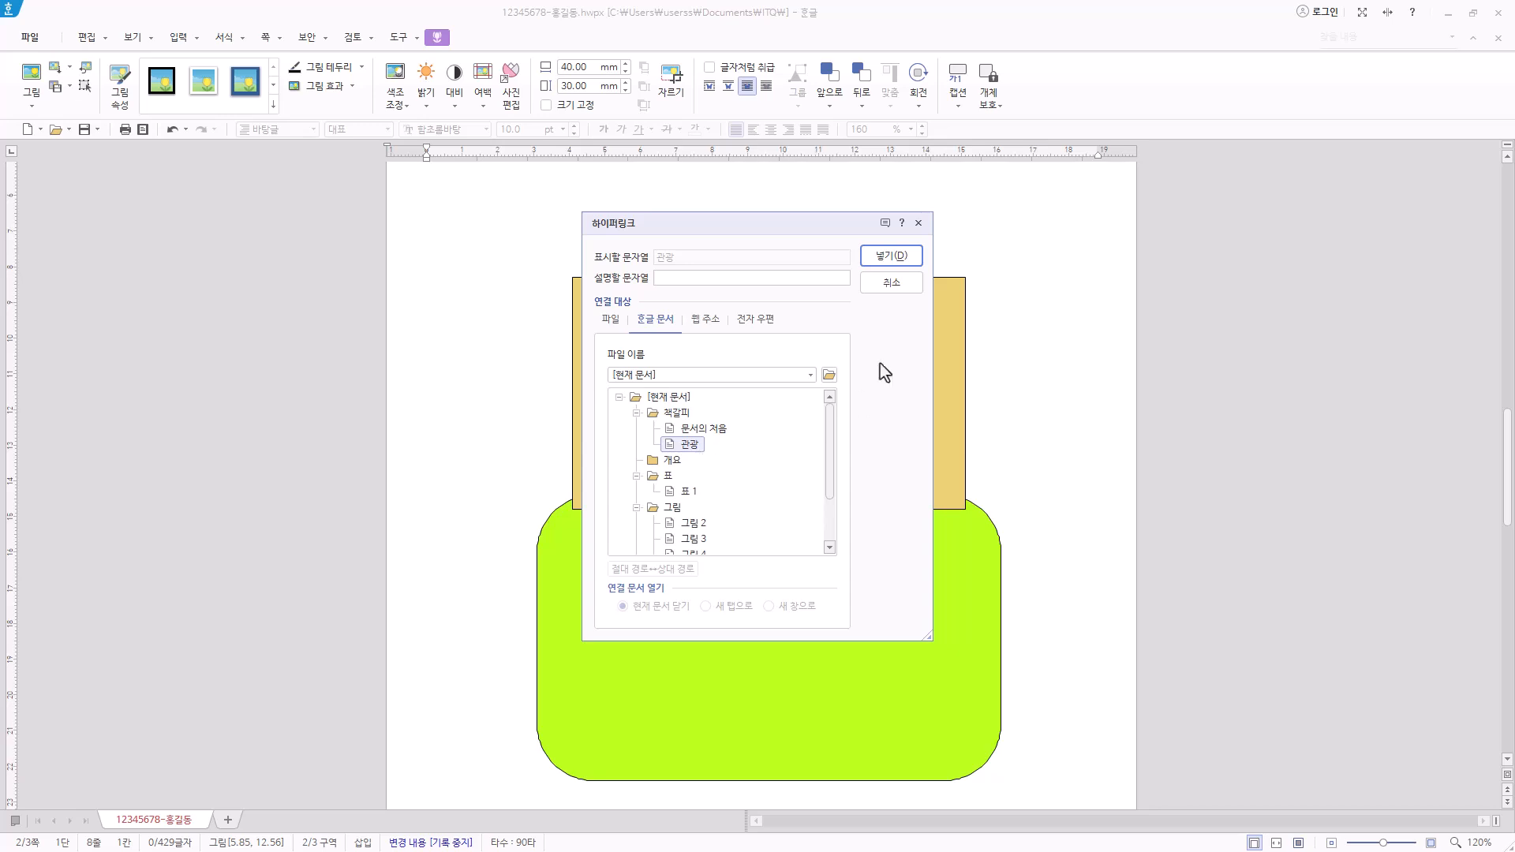
left_click(888, 260)
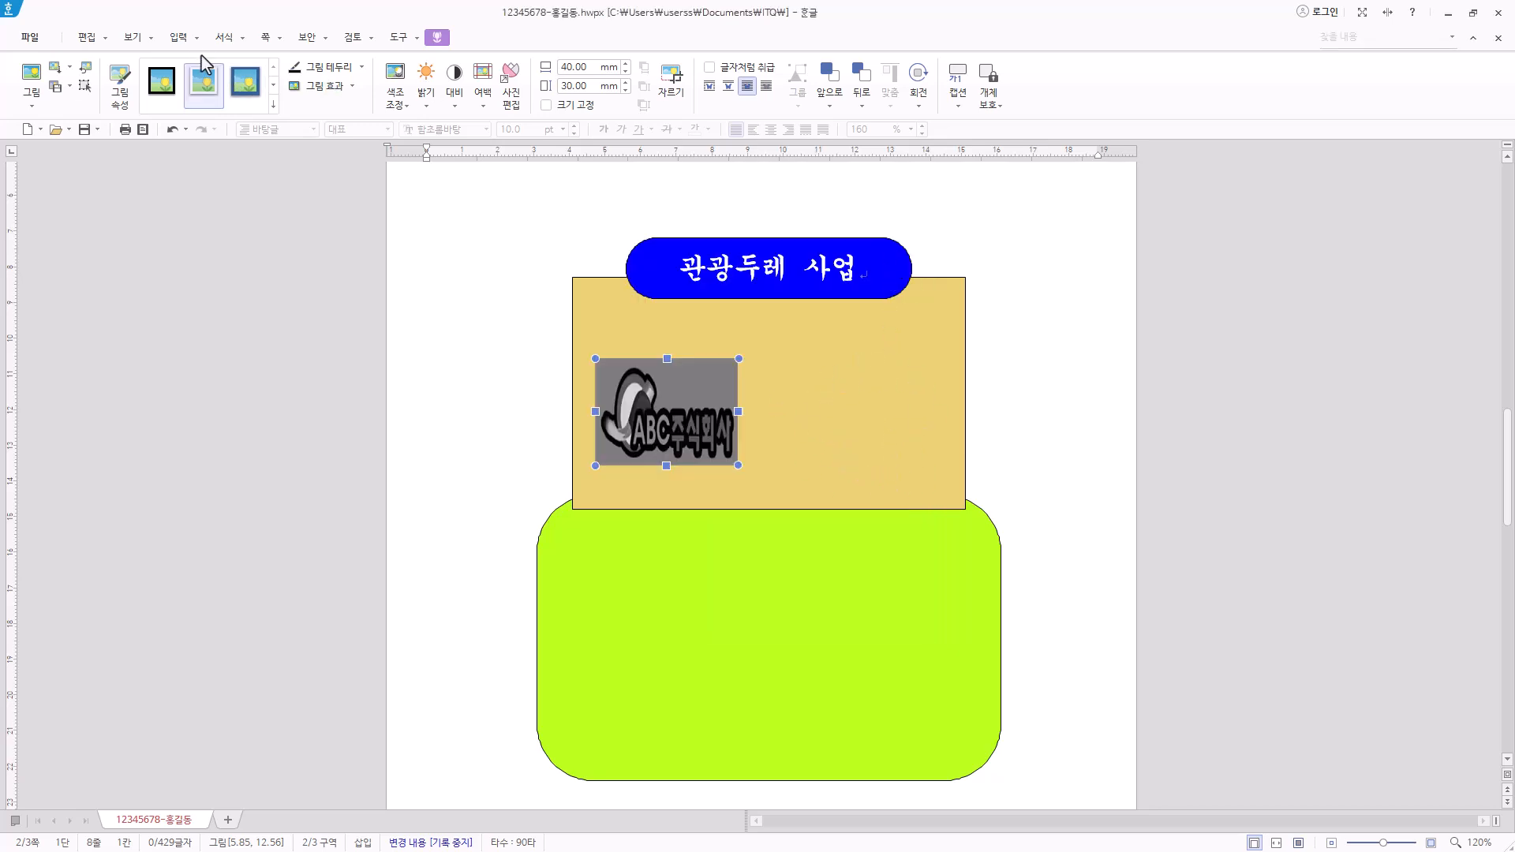
Step: Insert the WordArt text 관광 with the chevron shape peaking in the middle and the 돋움 font
left_click(179, 37)
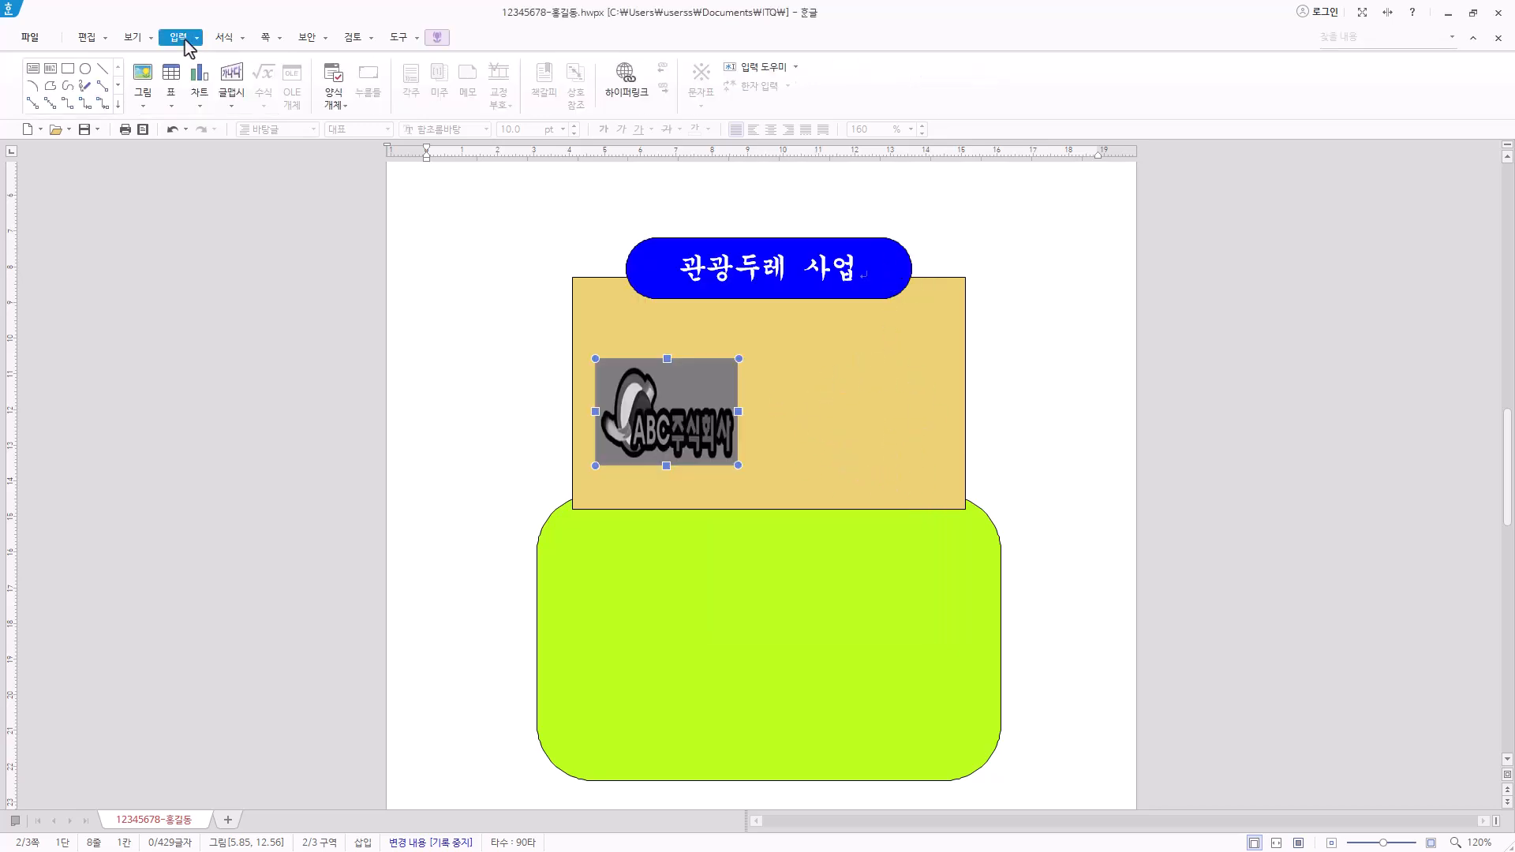
left_click(232, 75)
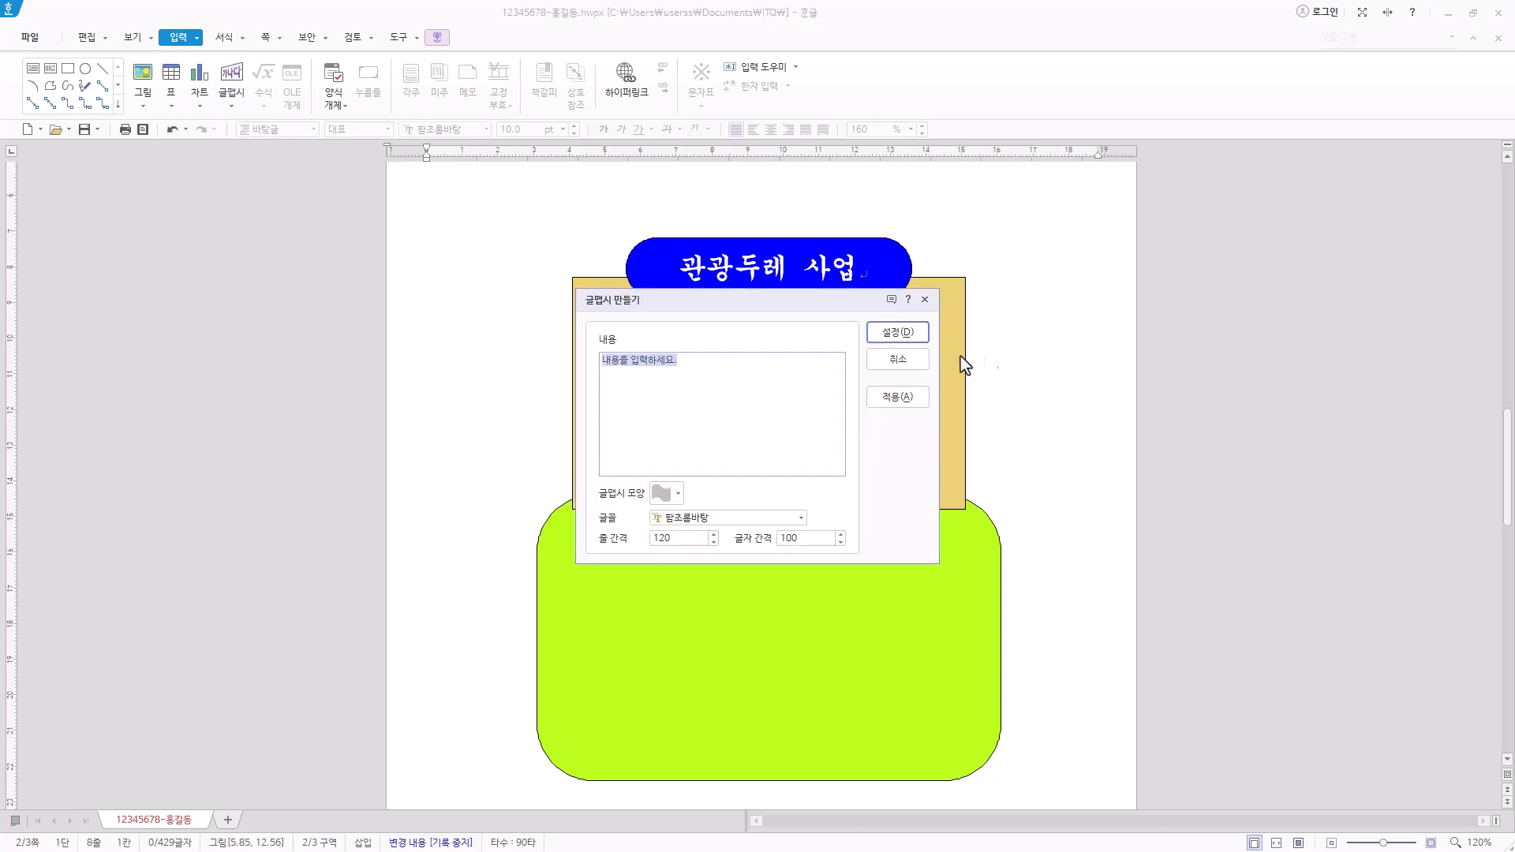
type("관고")
left_click(676, 495)
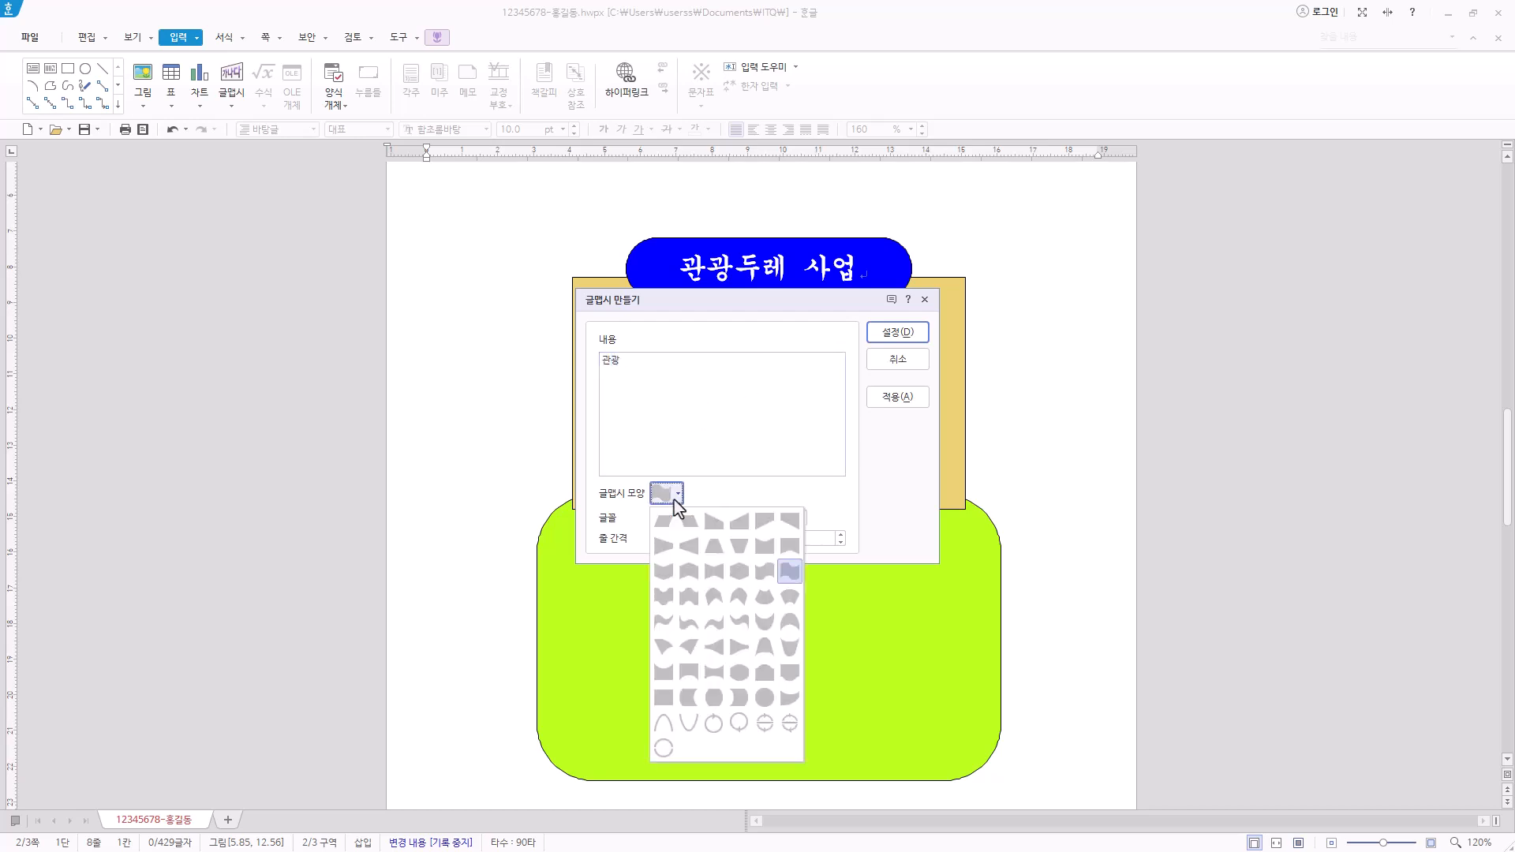
left_click(689, 580)
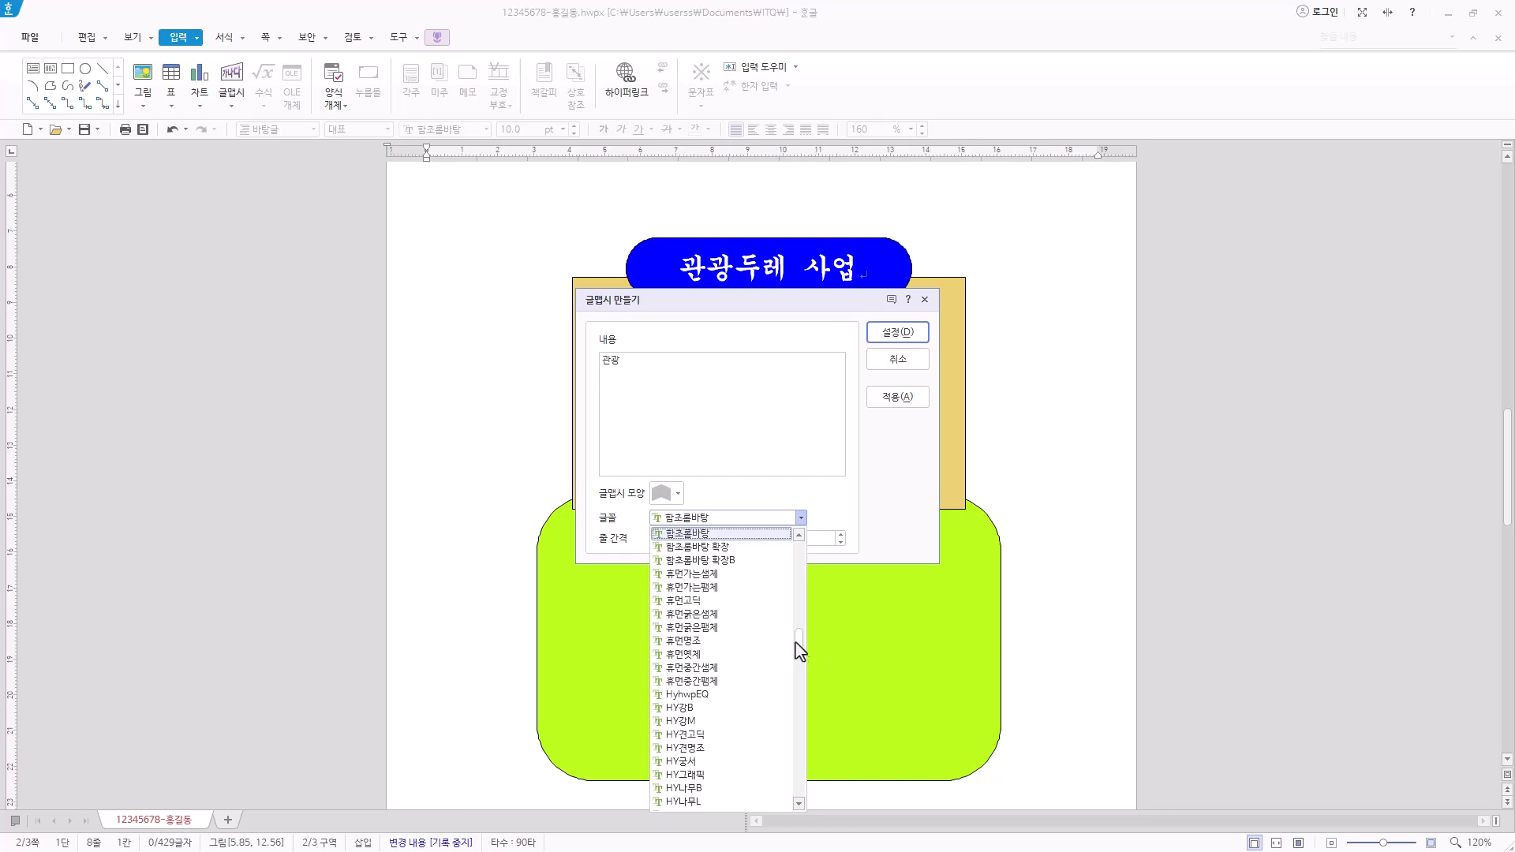
left_click_drag(797, 649, 801, 531)
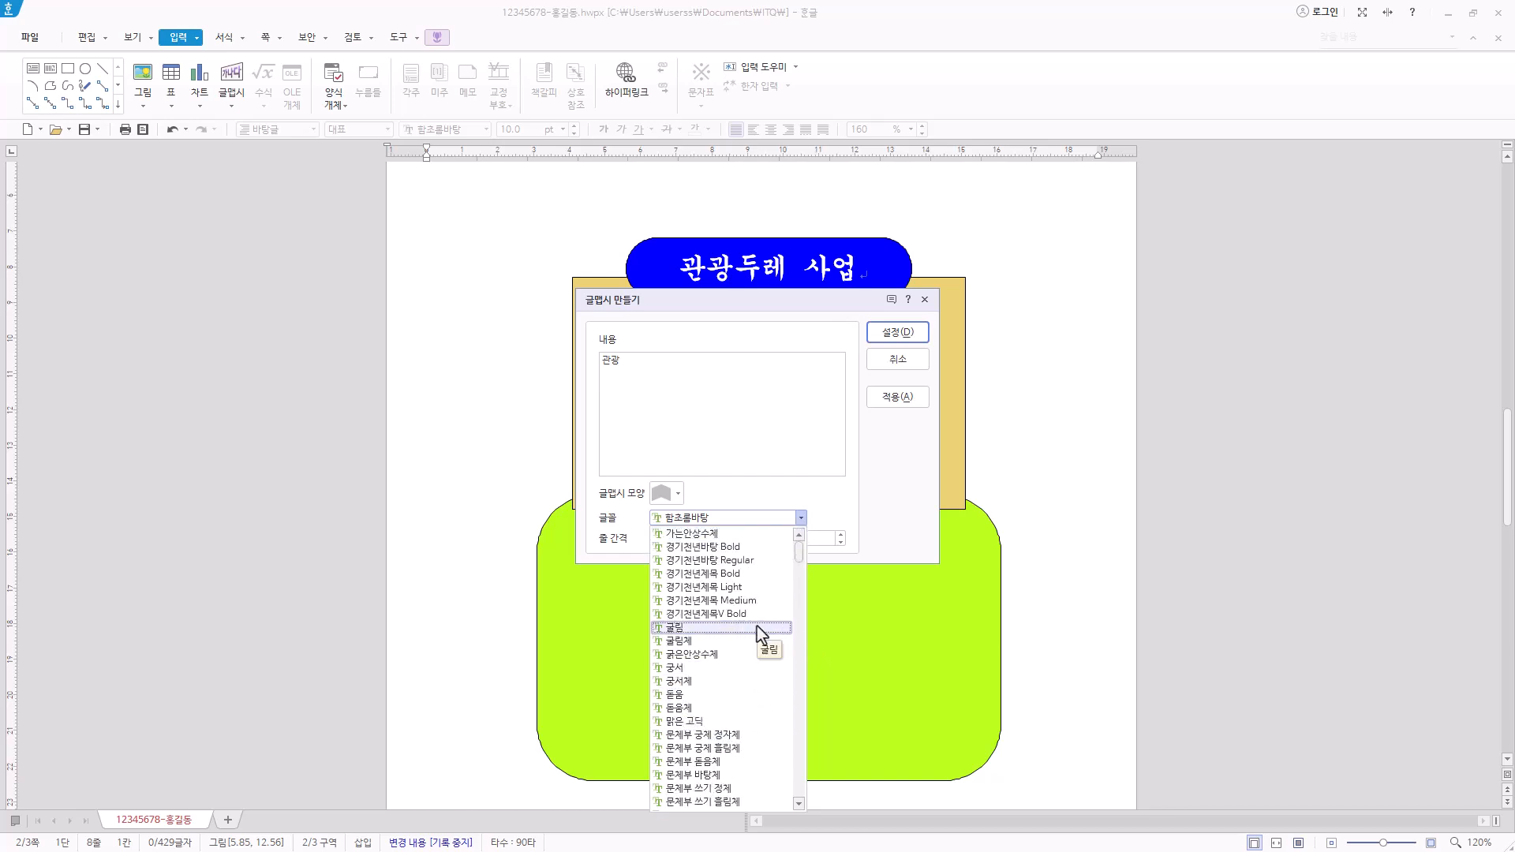
left_click(745, 701)
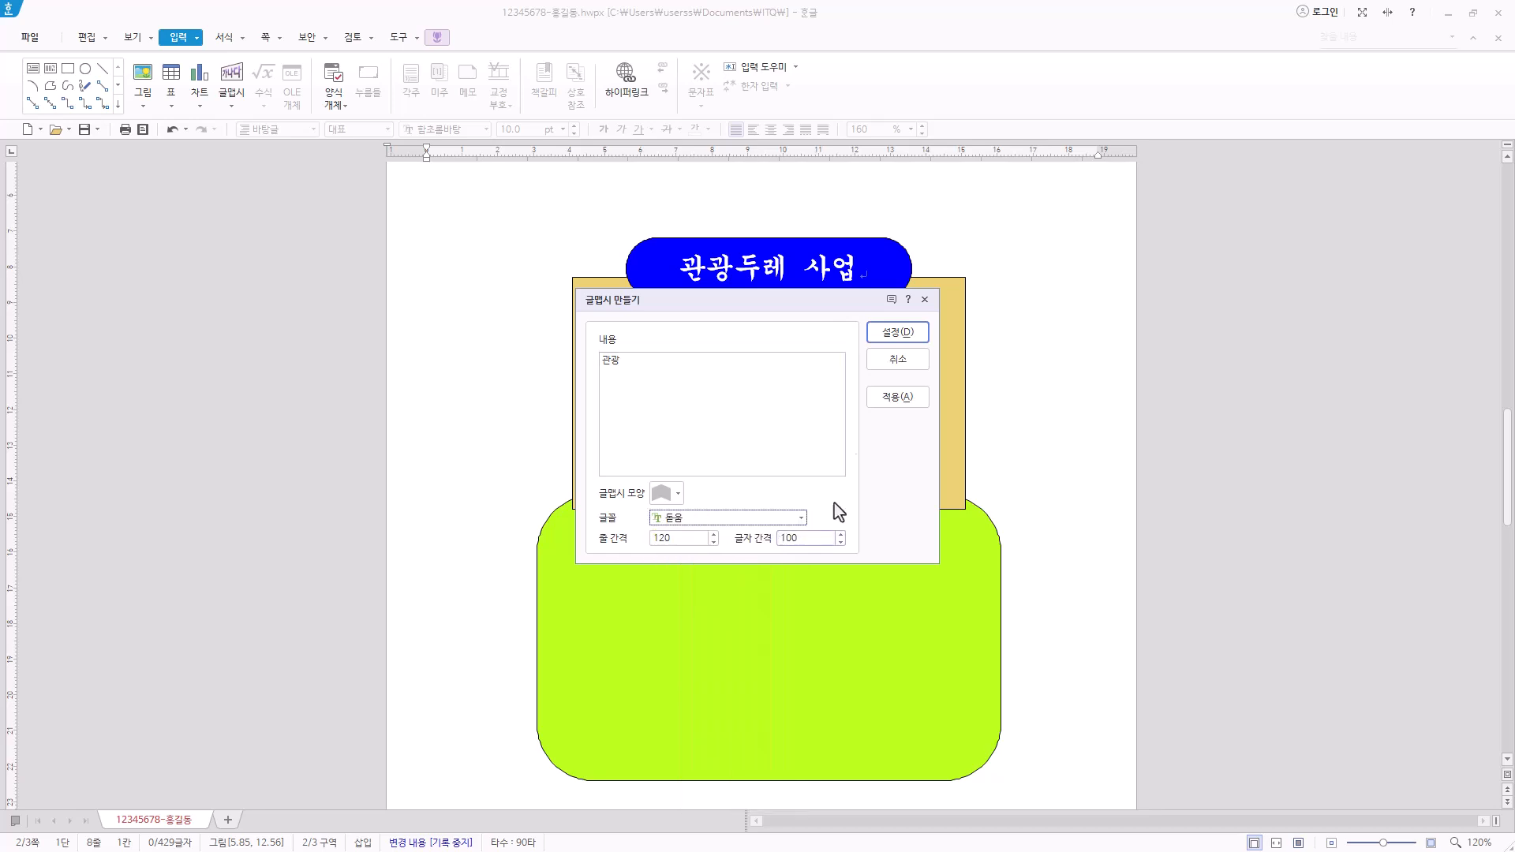
left_click(898, 333)
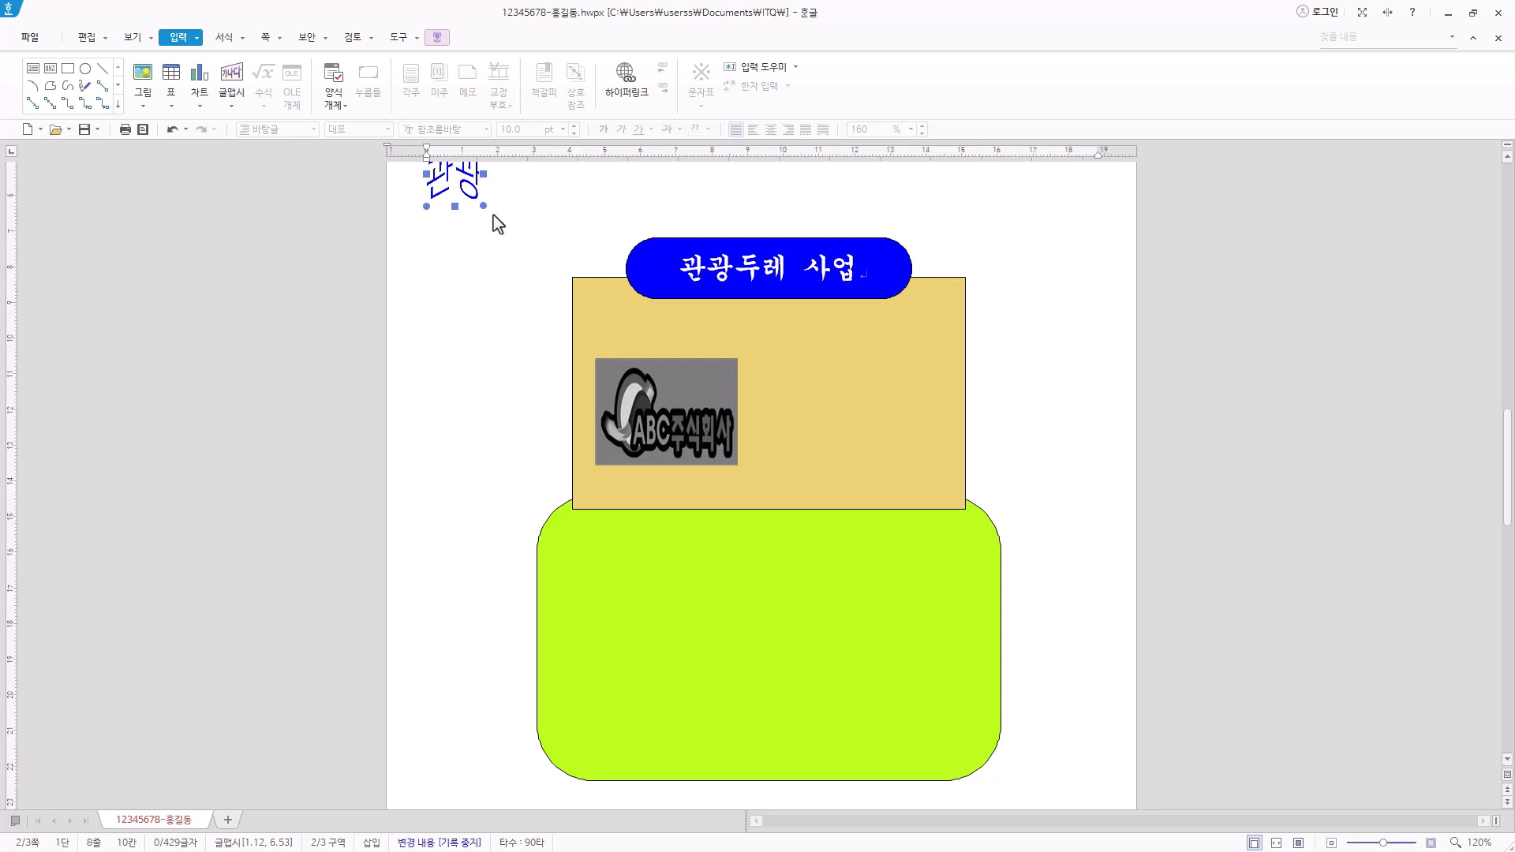
Step: Set the 관광 WordArt's size to 50 mm wide and 35 mm high and its wrapping to in front of text
left_click_drag(485, 207, 616, 294)
left_click_drag(498, 239, 509, 332)
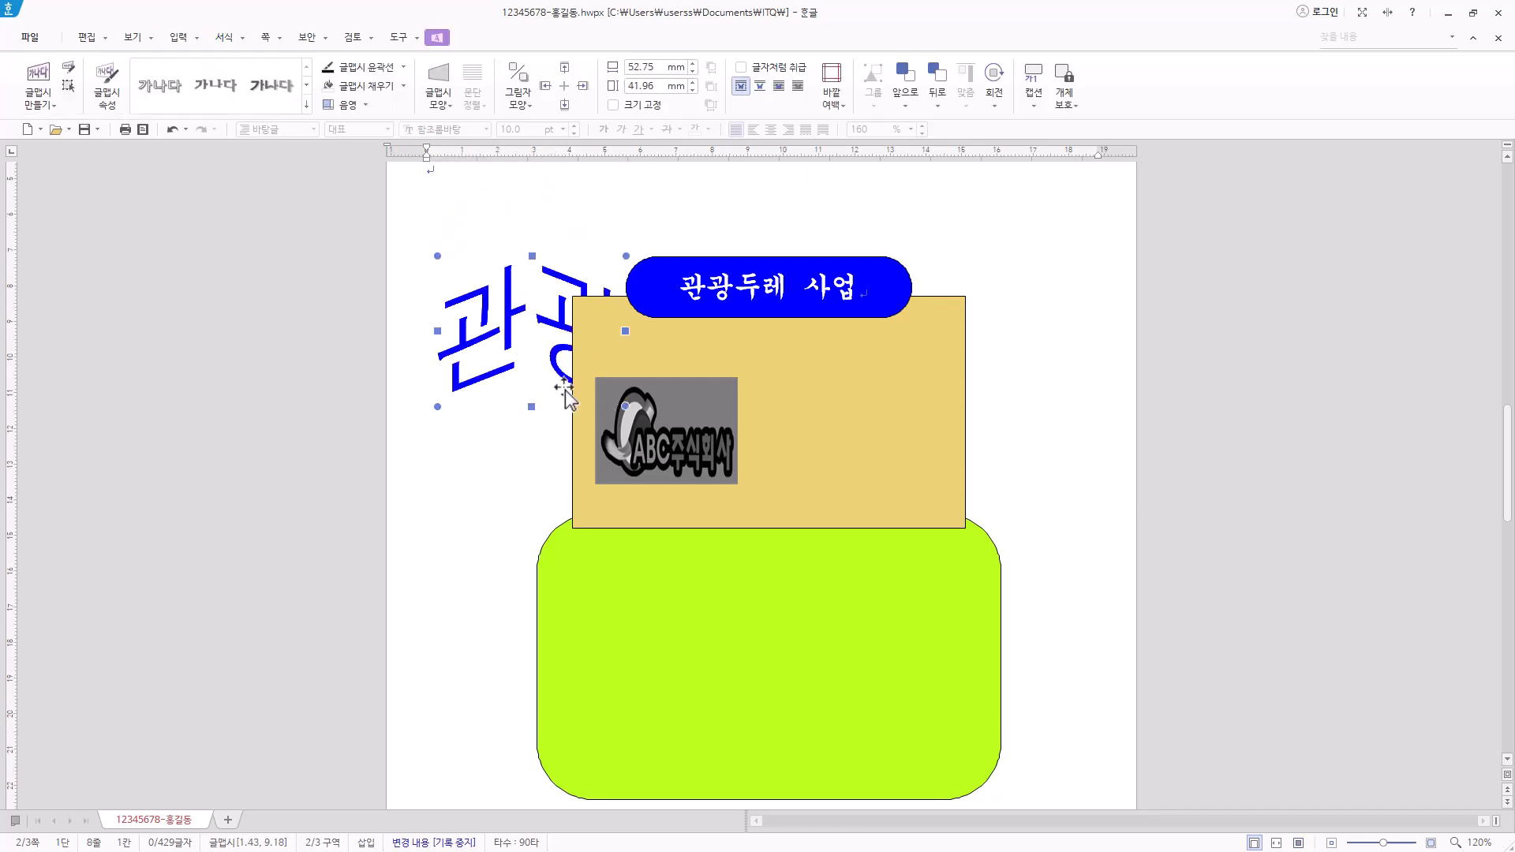
right_click(503, 320)
left_click(619, 331)
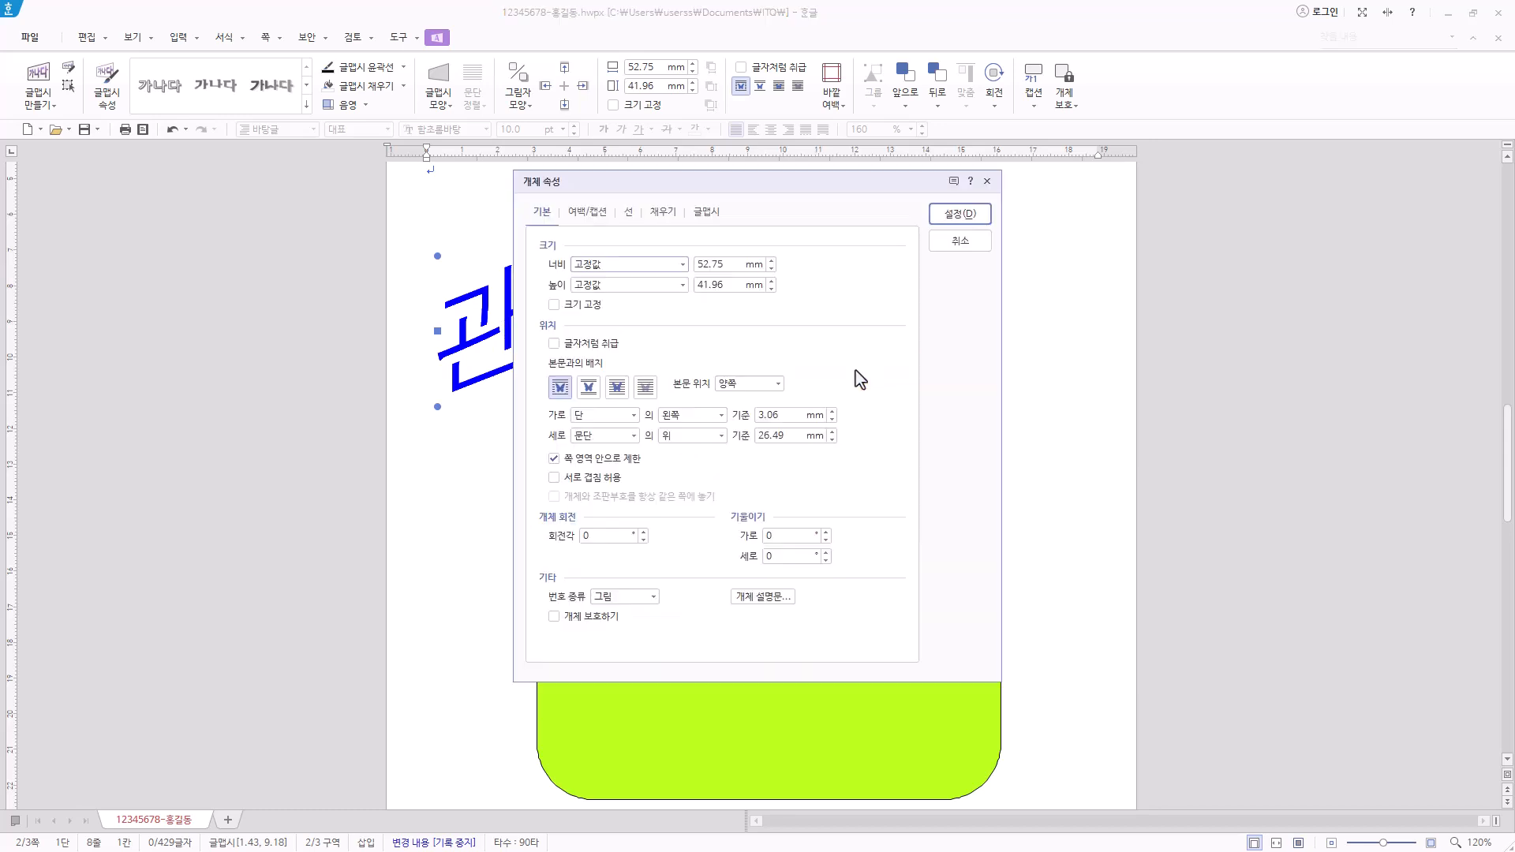
key("Tab")
type("50")
key("Tab")
key("Tab")
type("35")
left_click(621, 381)
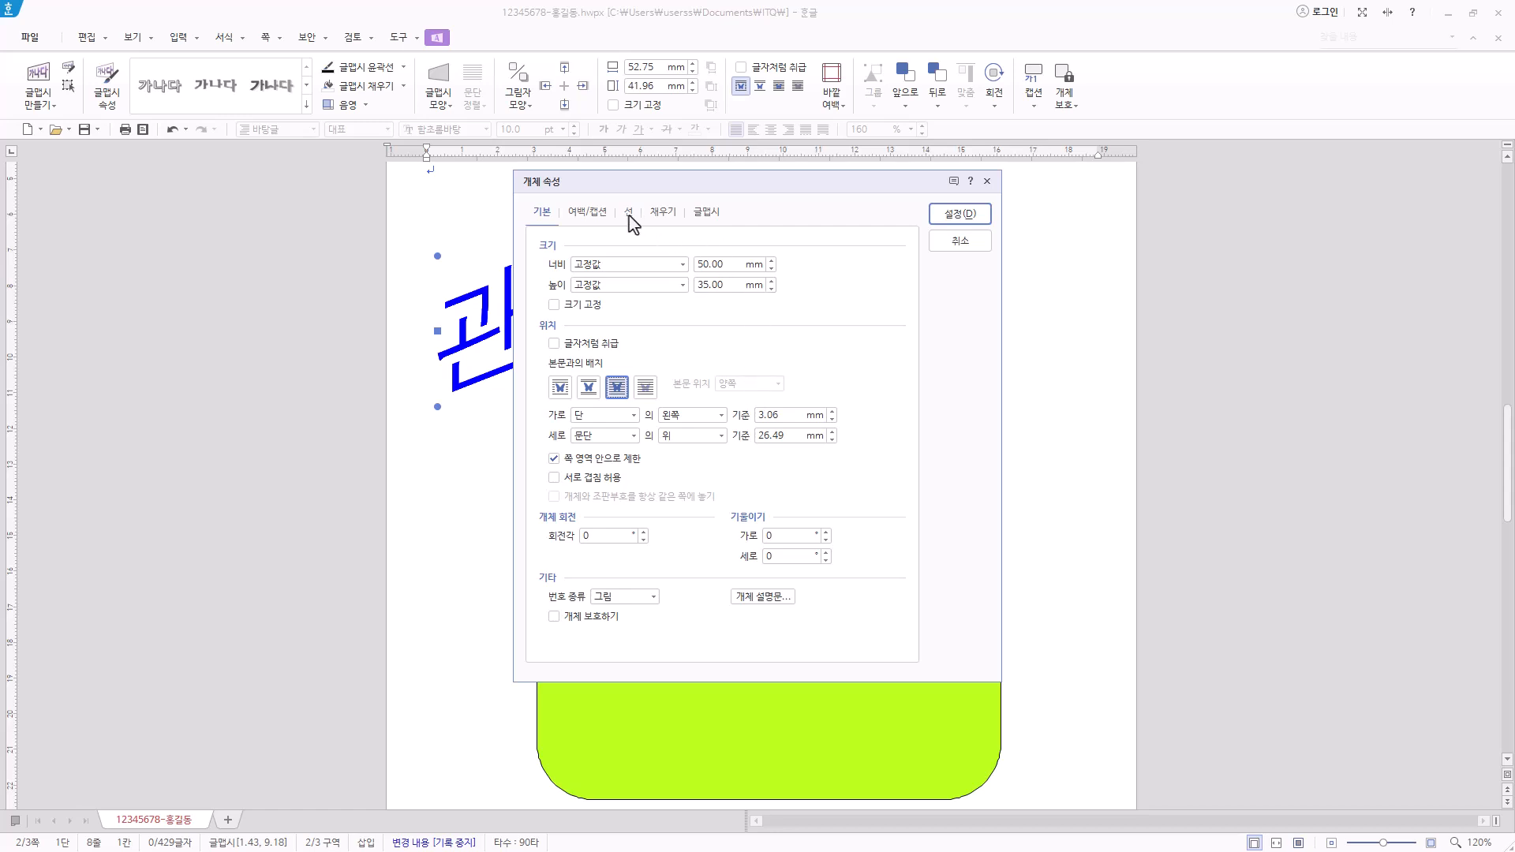
Step: Fill the 관광 WordArt with red and move it onto the tan rectangle to the right of the logo
left_click(664, 224)
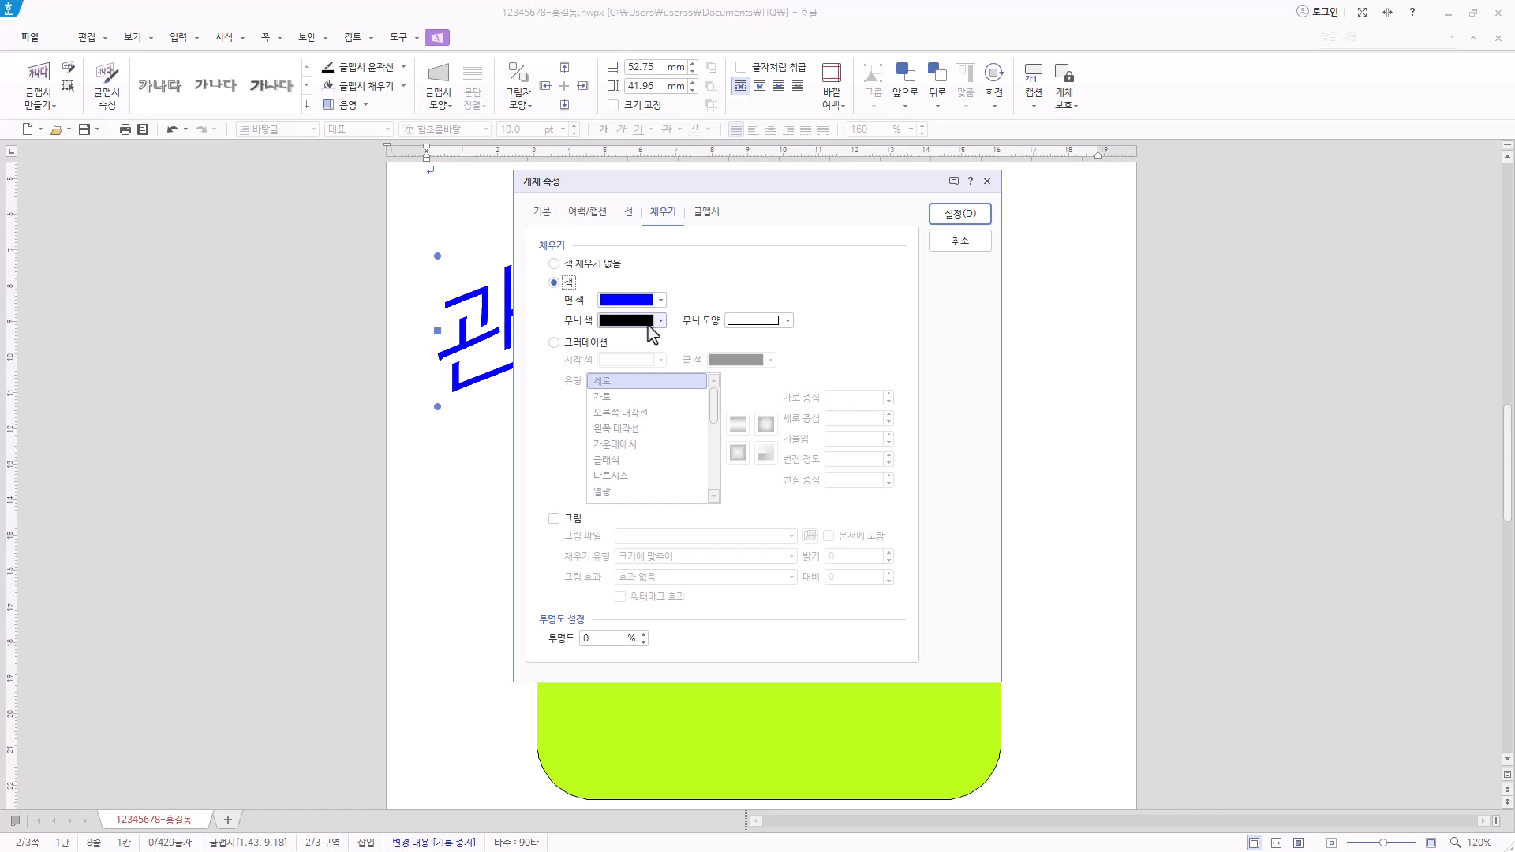
left_click(659, 301)
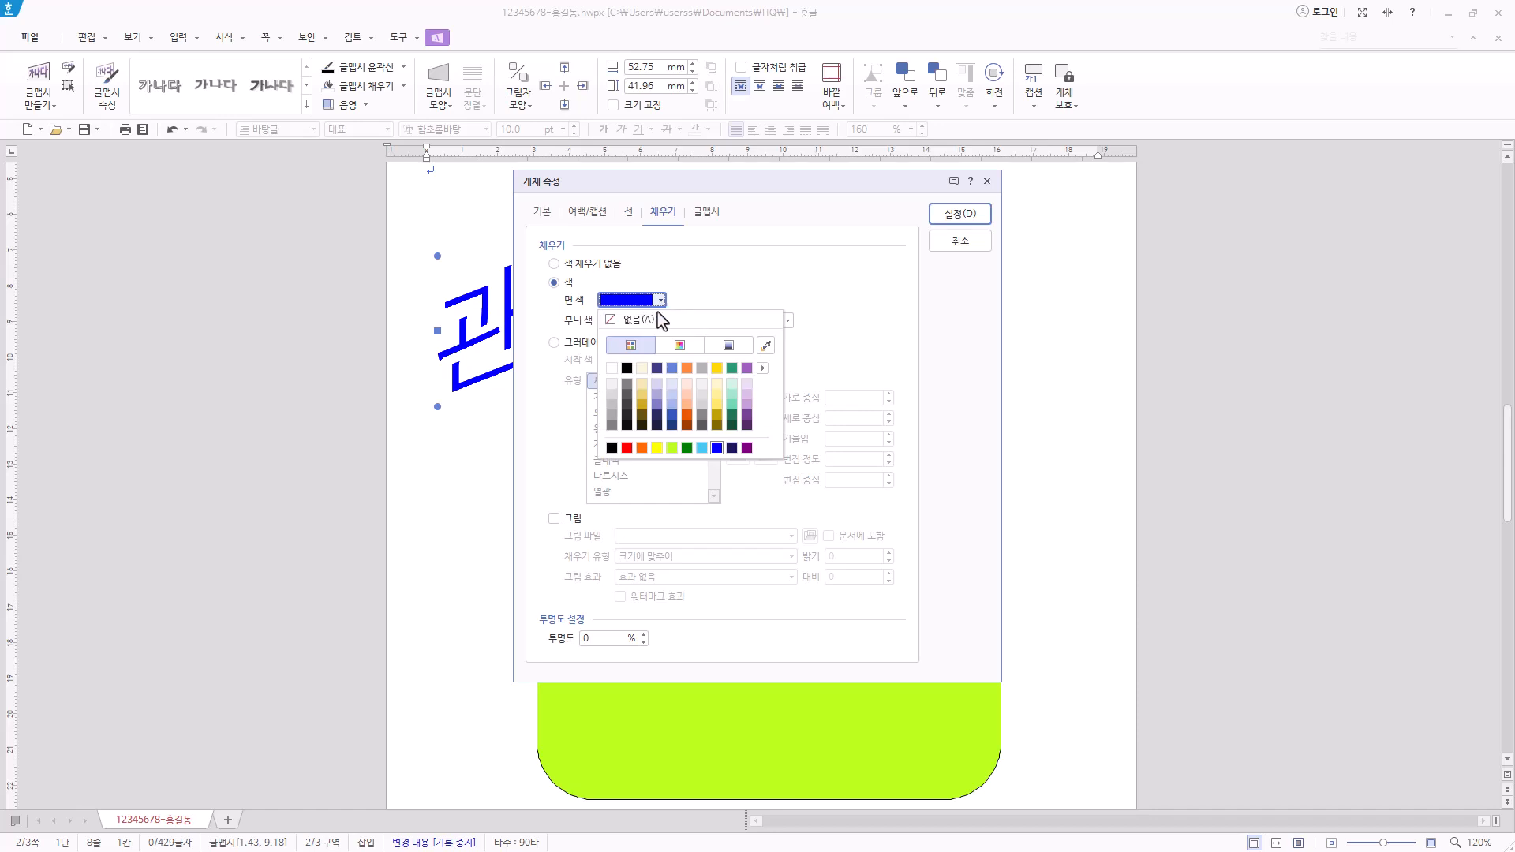
left_click(627, 447)
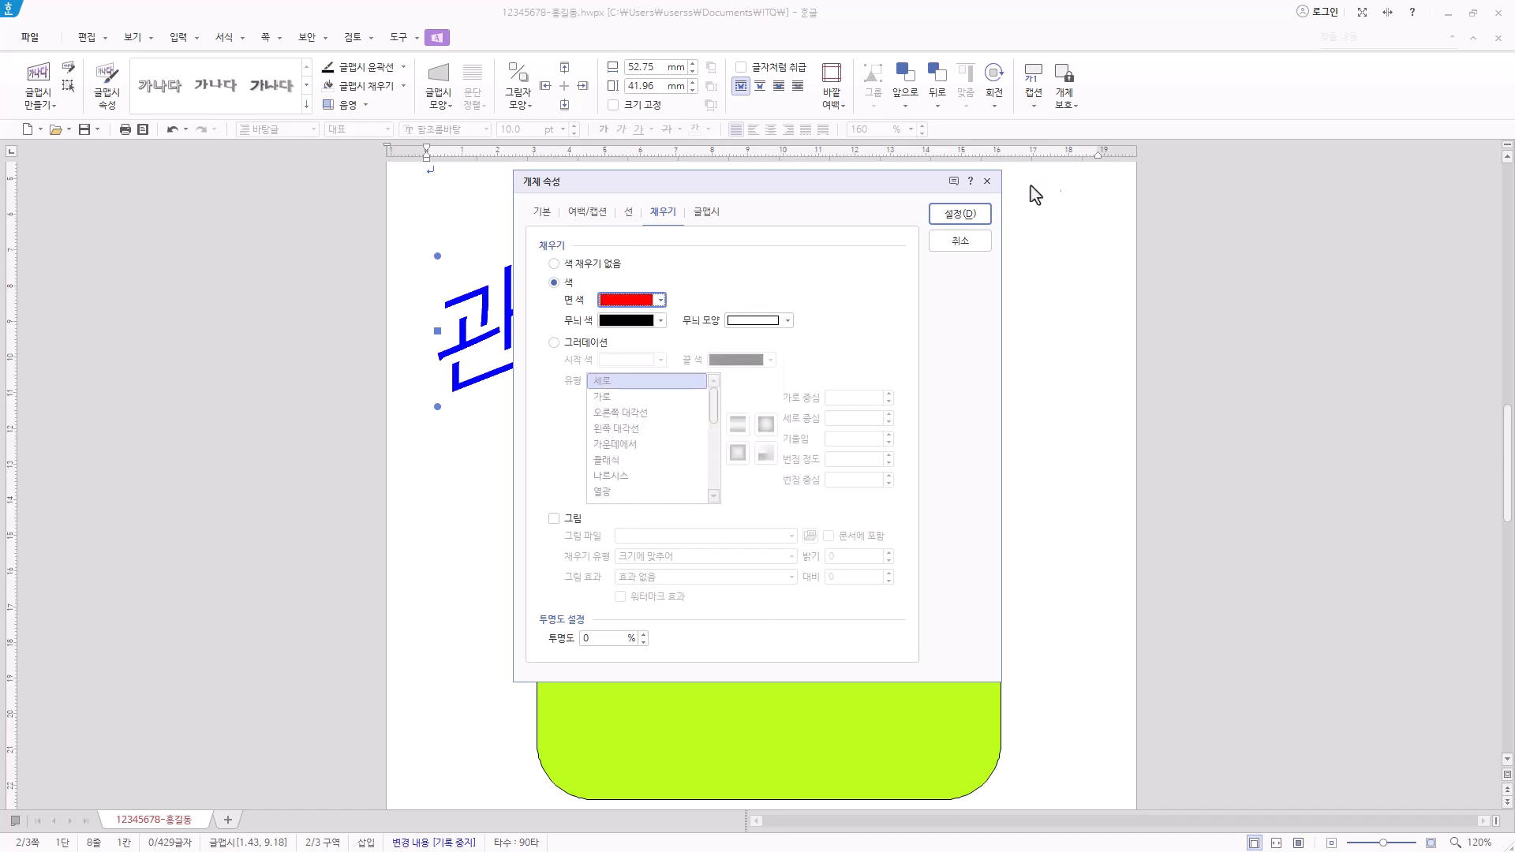
left_click(959, 214)
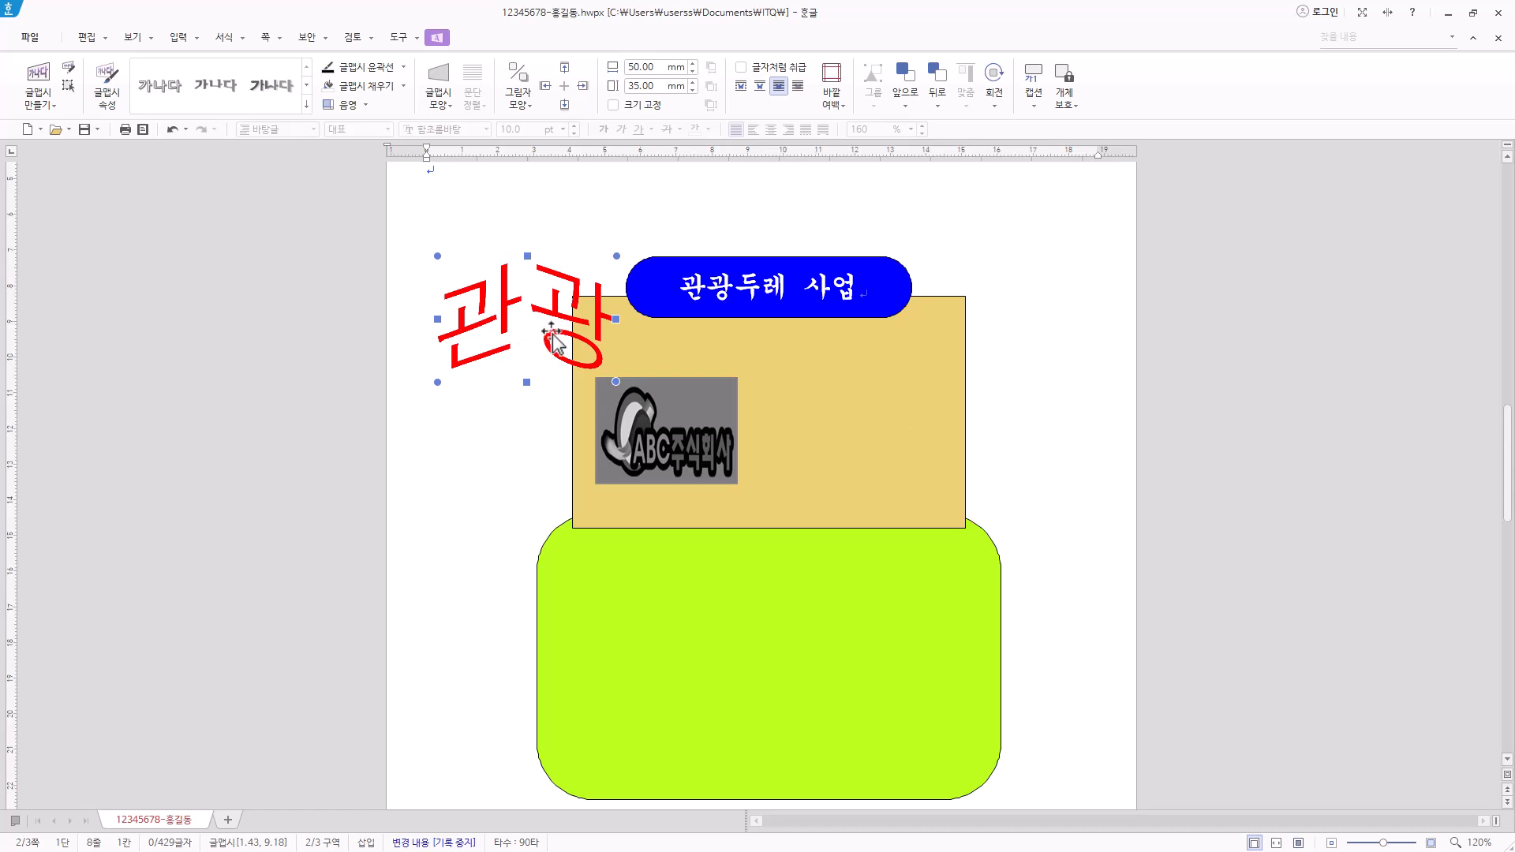
left_click_drag(555, 322, 884, 416)
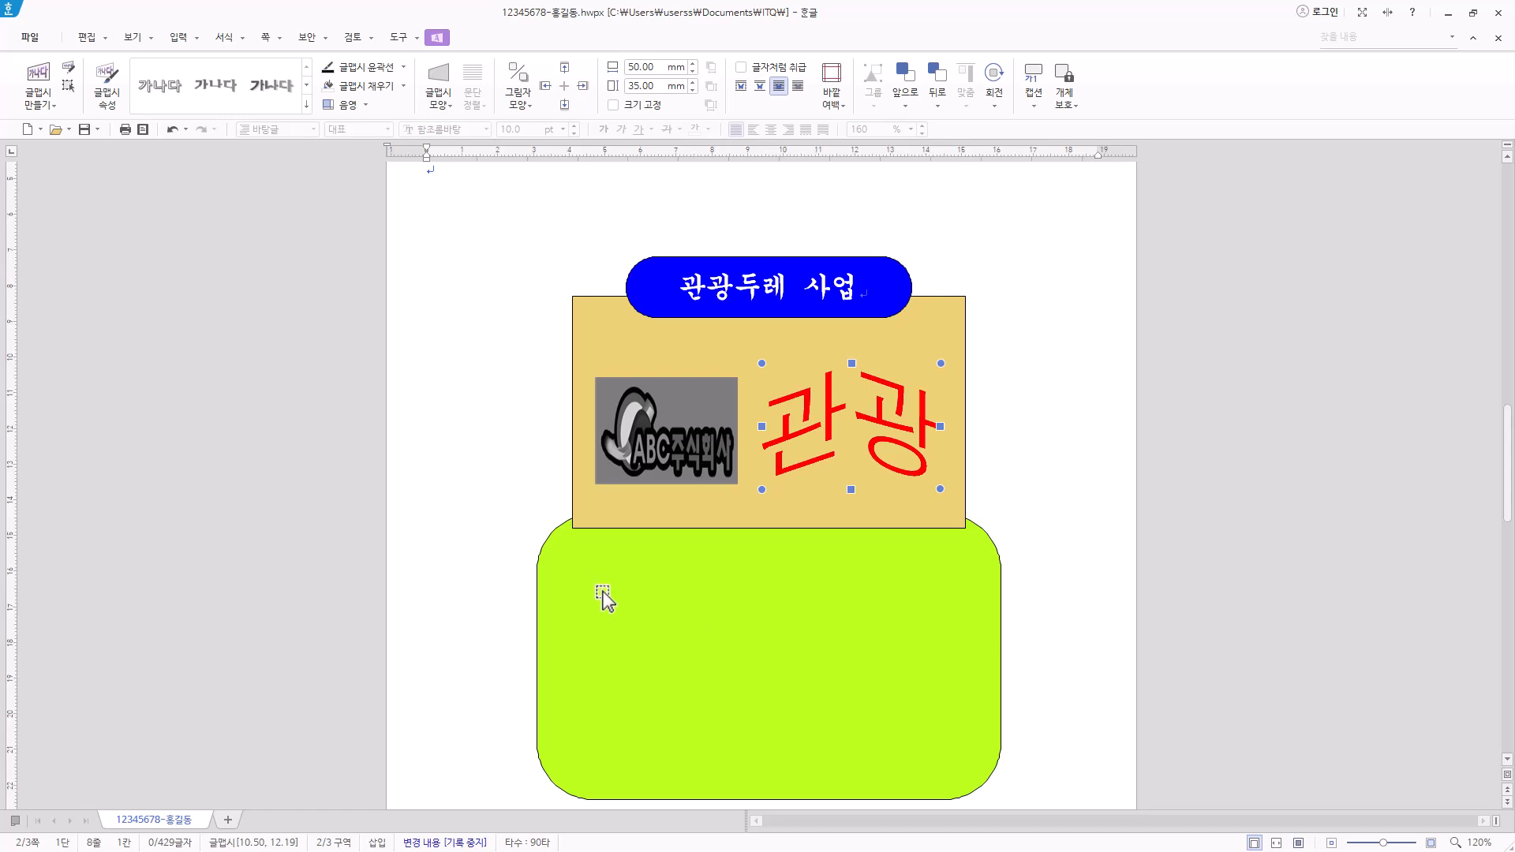
Step: Draw a rectangle about 19 mm wide and 12.7 mm high in the upper-left area of the green rounded rectangle
scroll(599, 595, "down", 1)
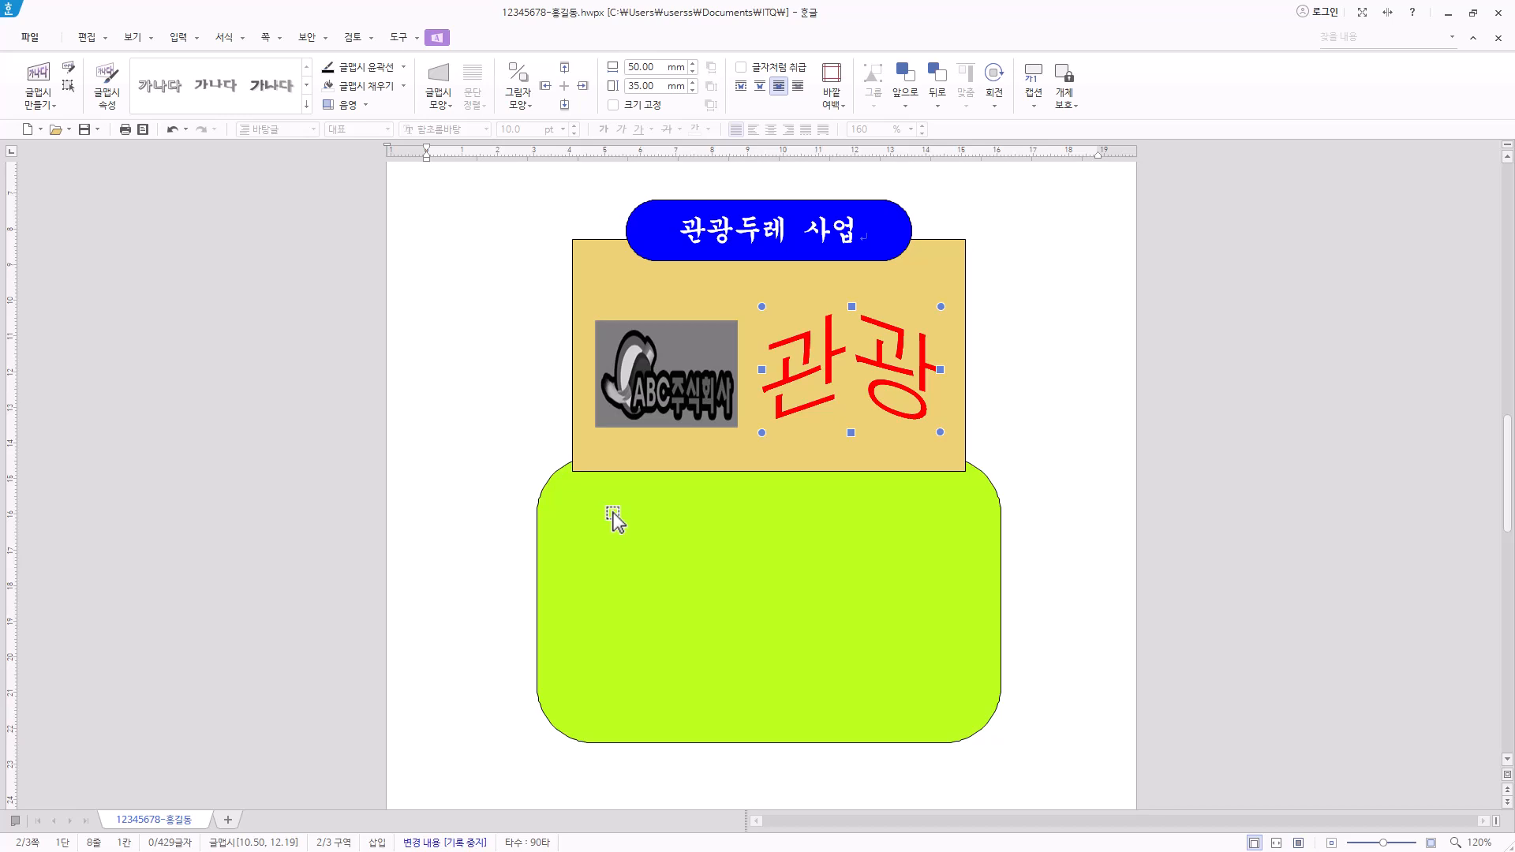
scroll(618, 531, "up", 3)
scroll(617, 531, "down", 2)
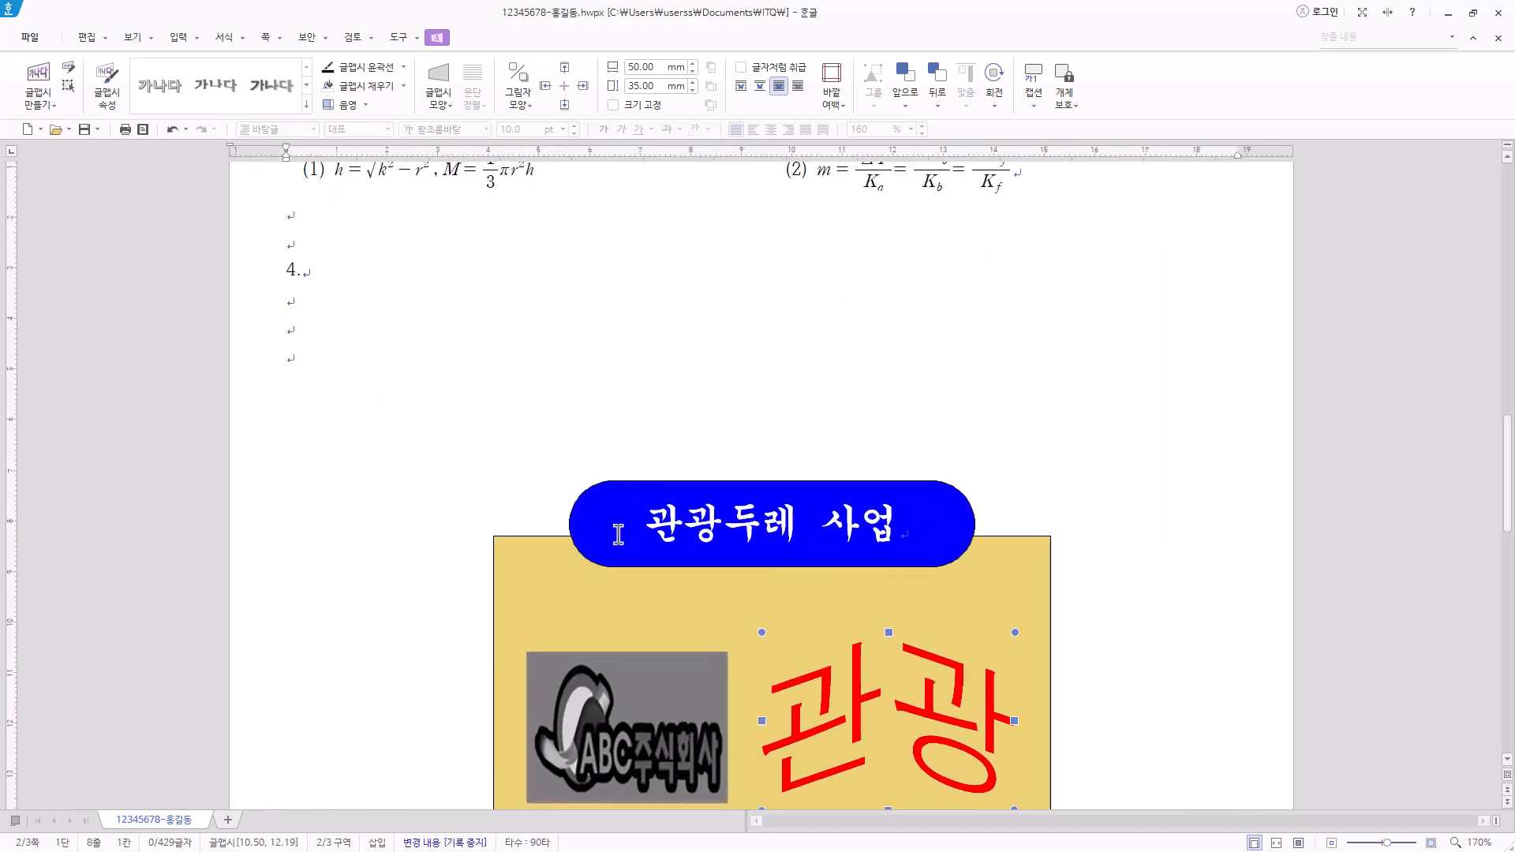
scroll(619, 541, "up", 4)
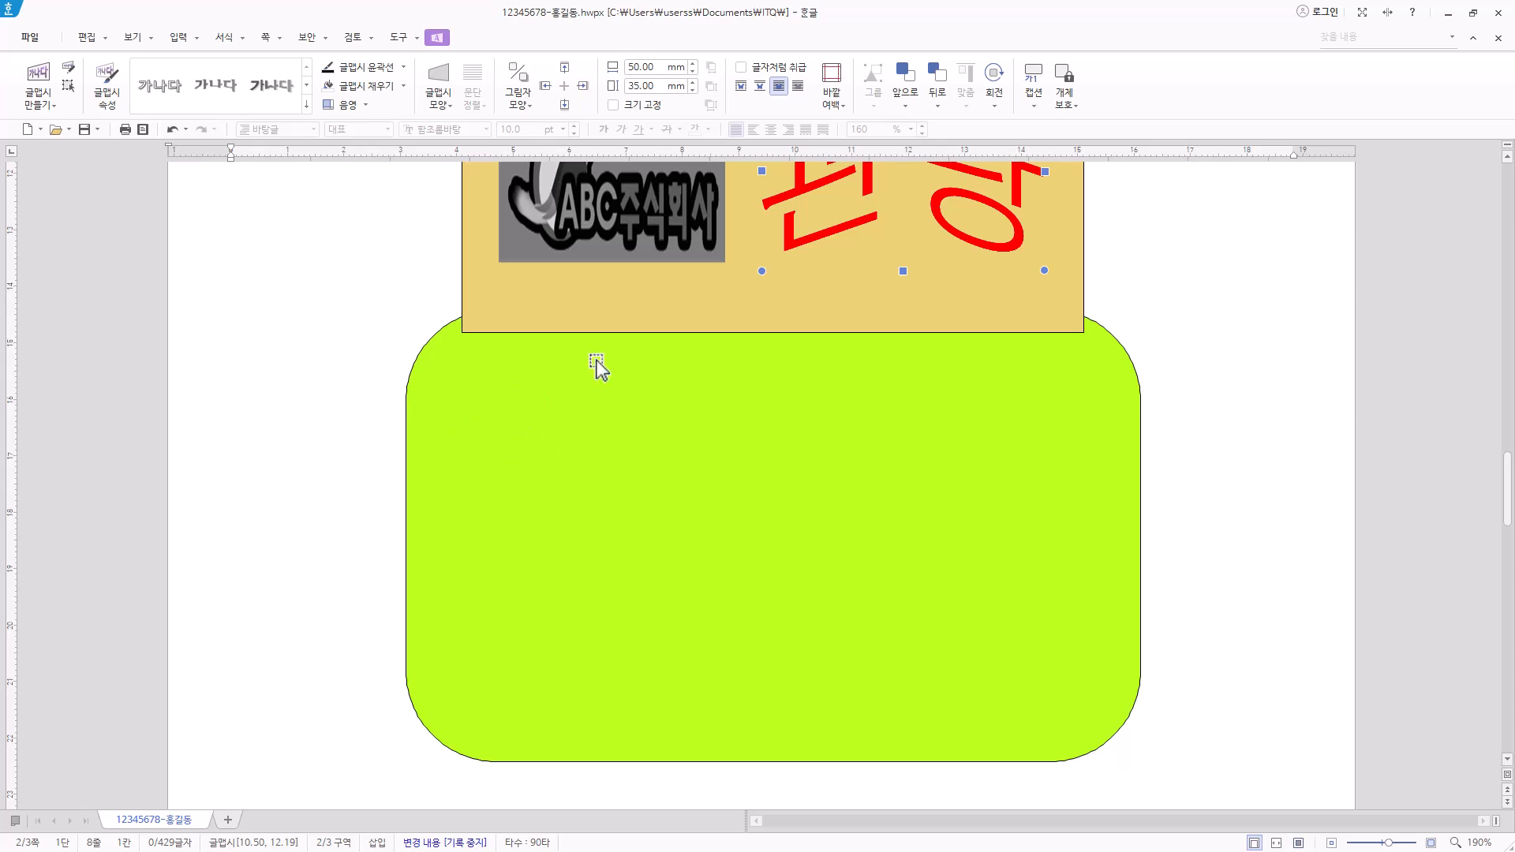
left_click(179, 37)
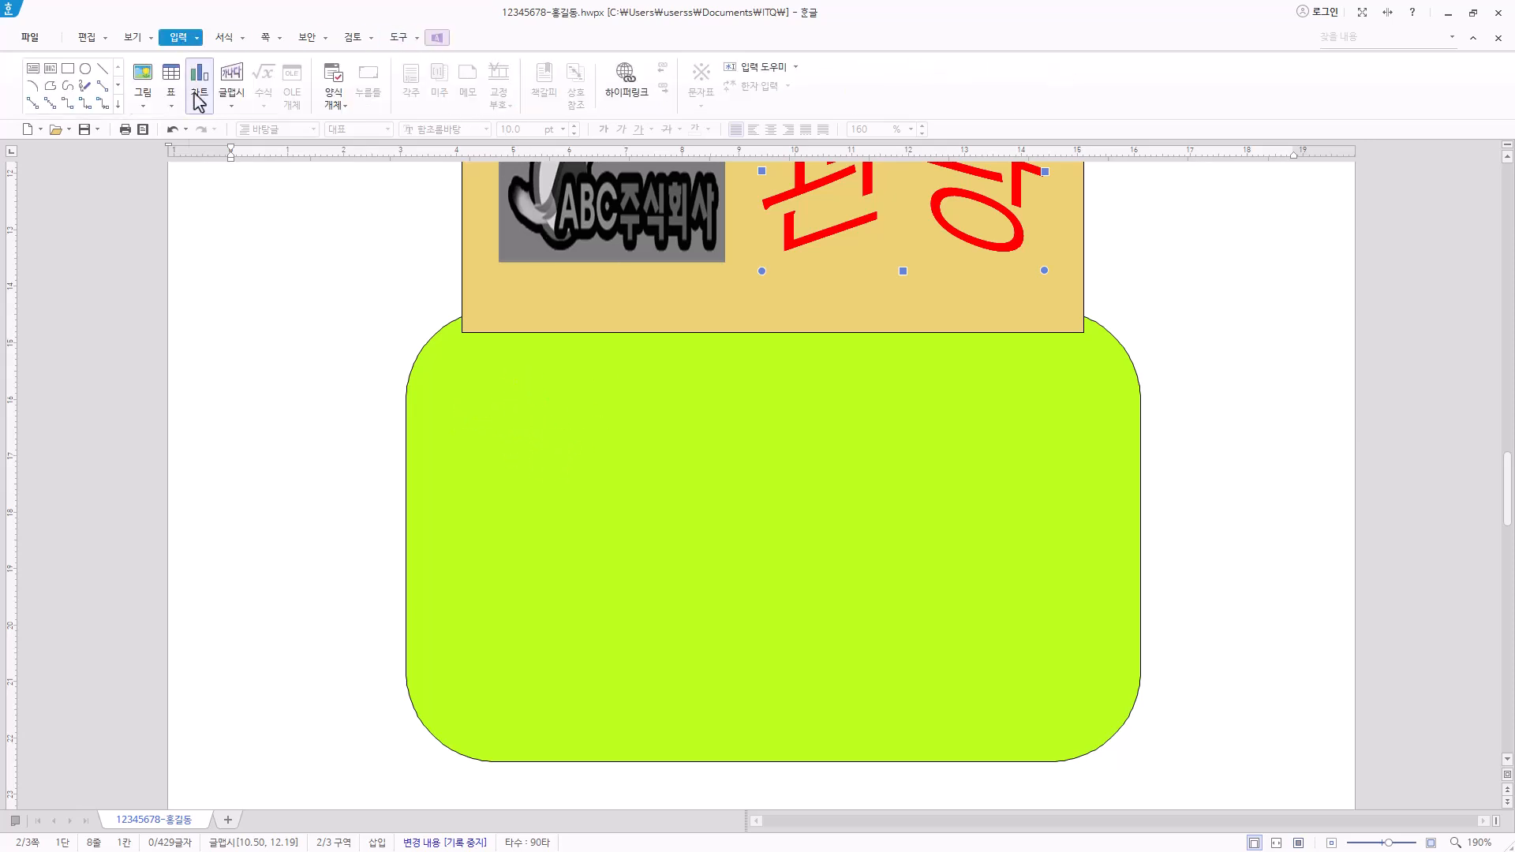
left_click(68, 69)
left_click_drag(515, 385, 549, 421)
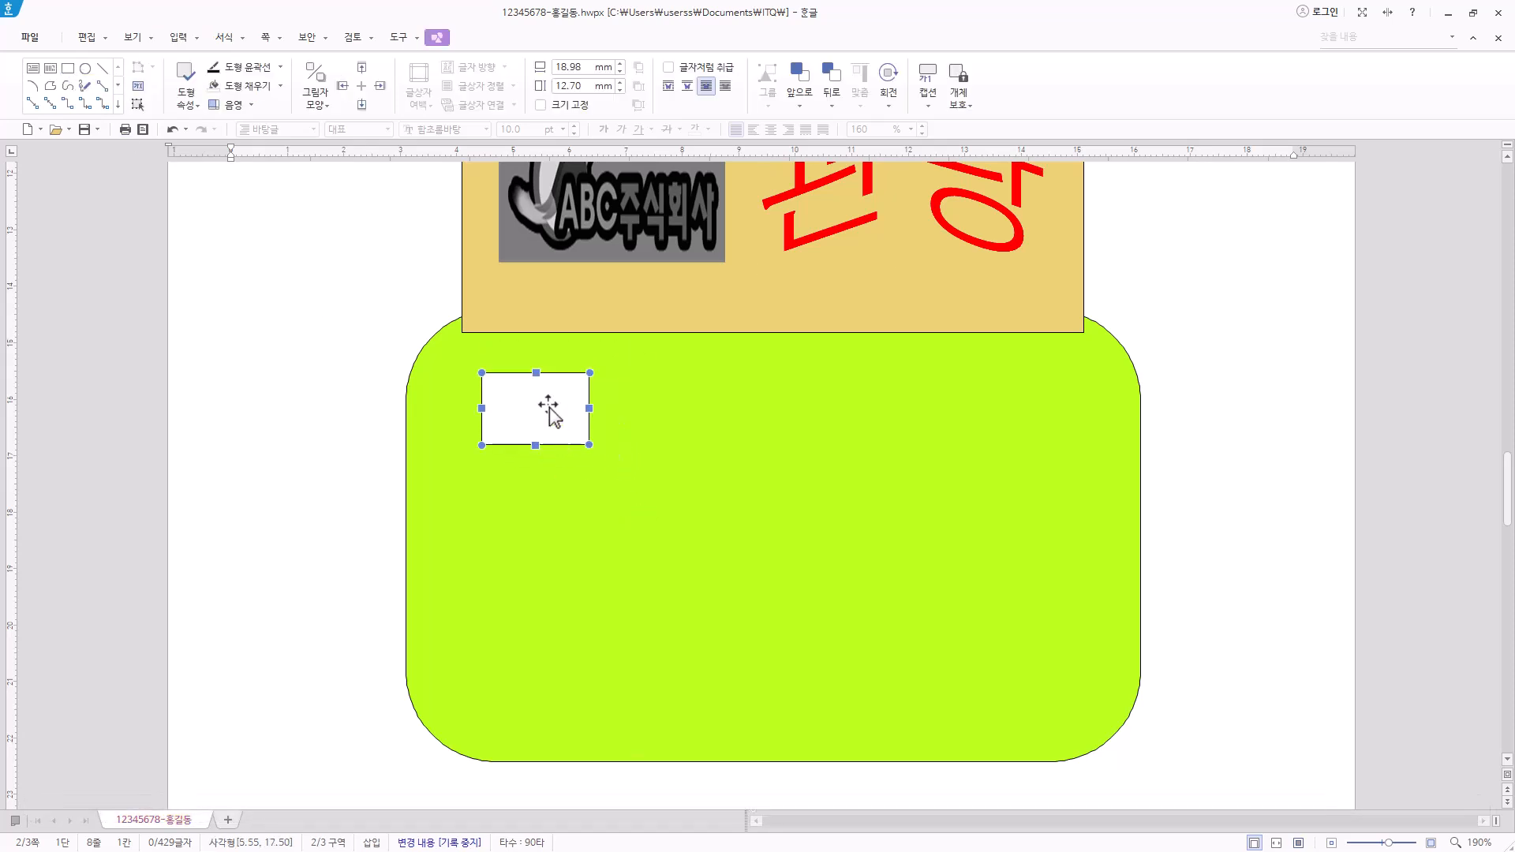
Step: Set the small white rectangle's size to 13 mm wide and 10 mm high
right_click(550, 416)
left_click(604, 415)
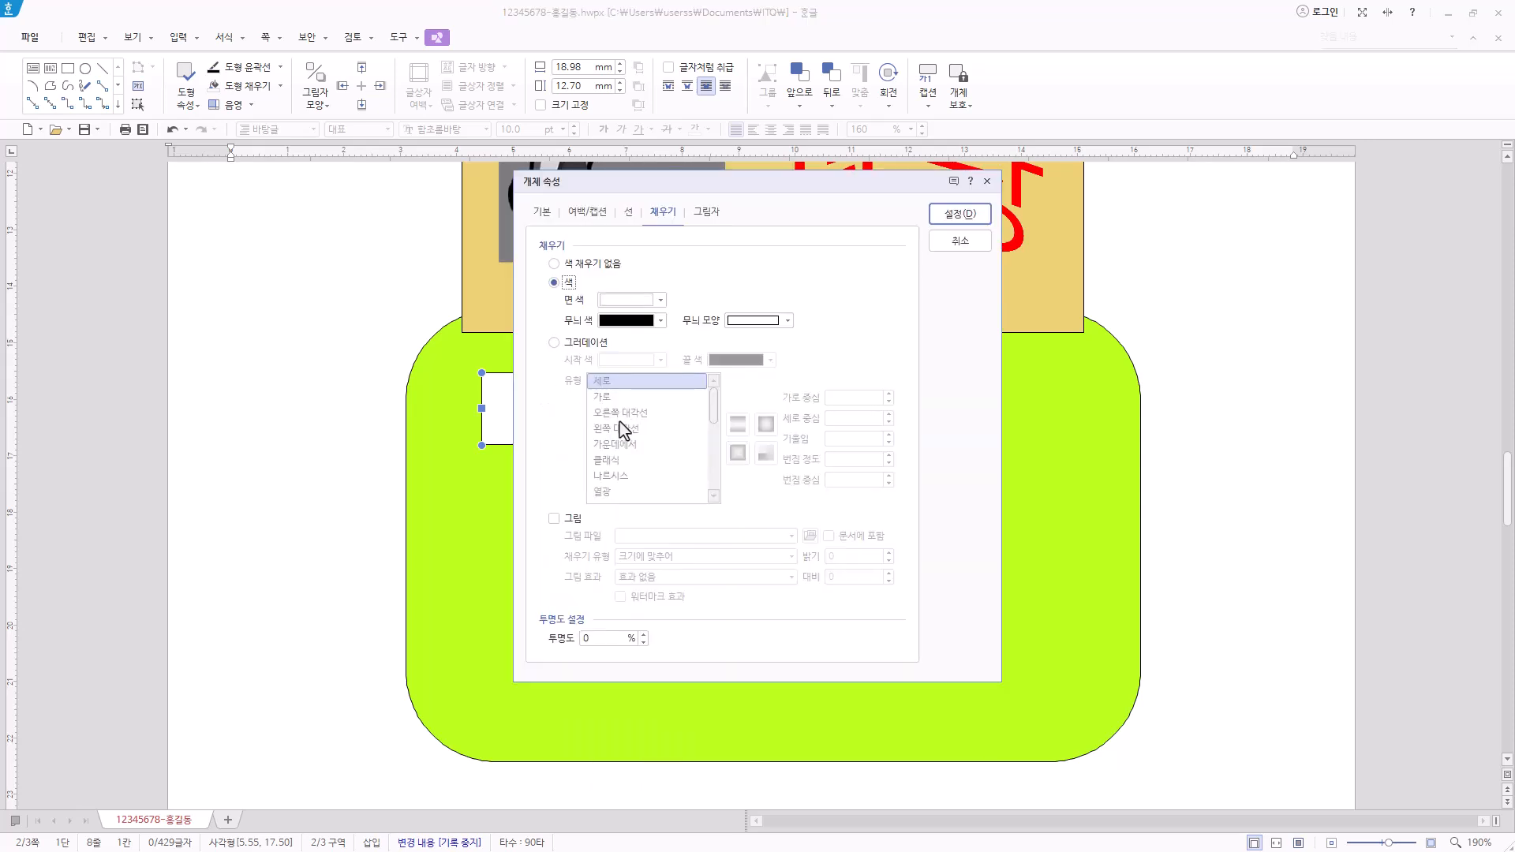
left_click(544, 213)
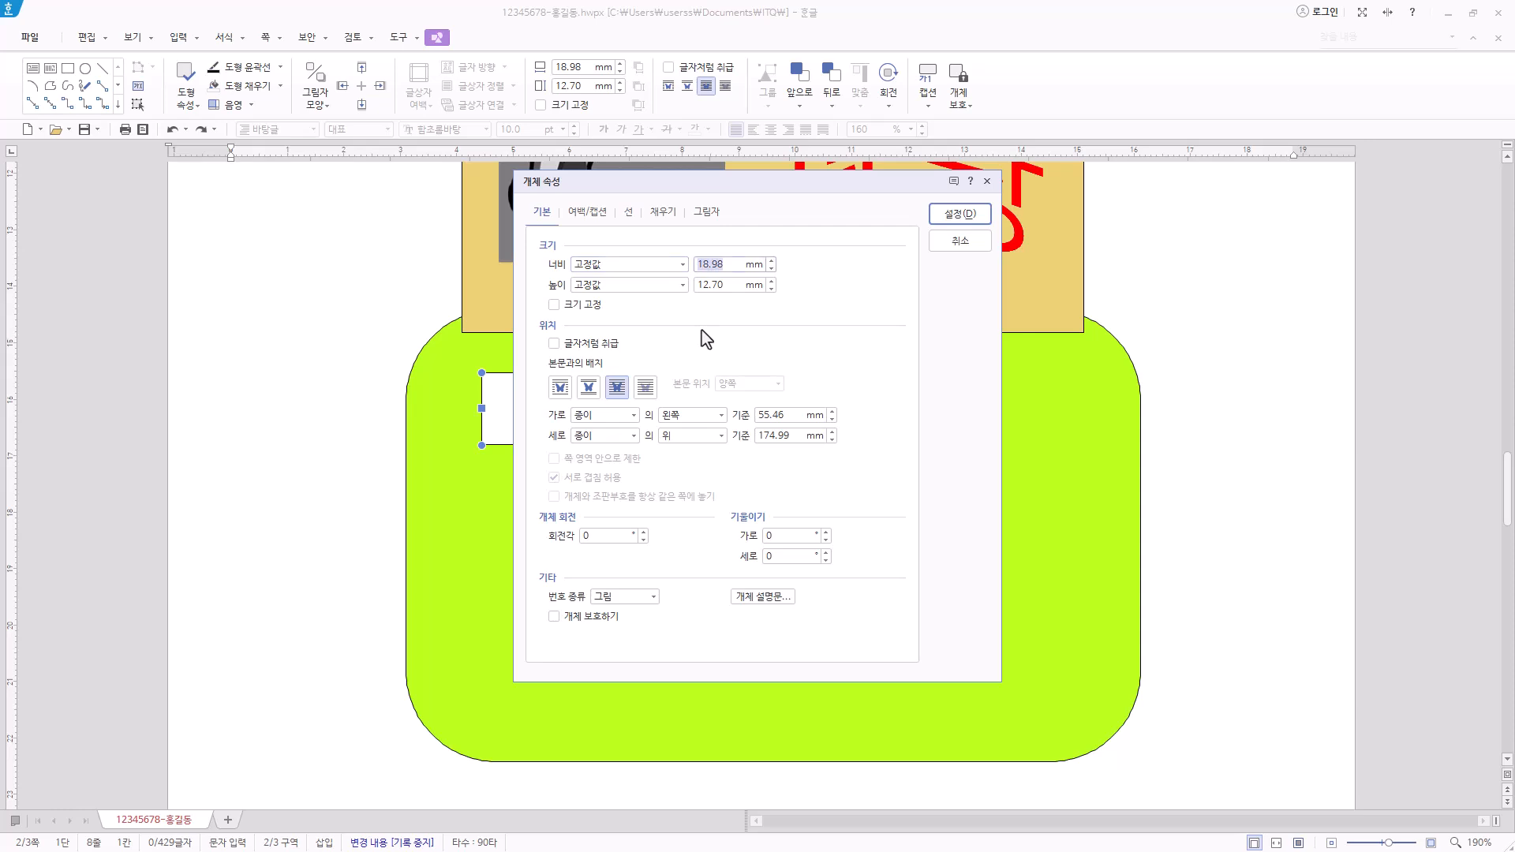
type("13")
key("Tab")
key("Tab")
type("1")
Step: Give the small rectangle rounded corners and a pale mint fill, and shift it slightly up and to the left
left_click(629, 212)
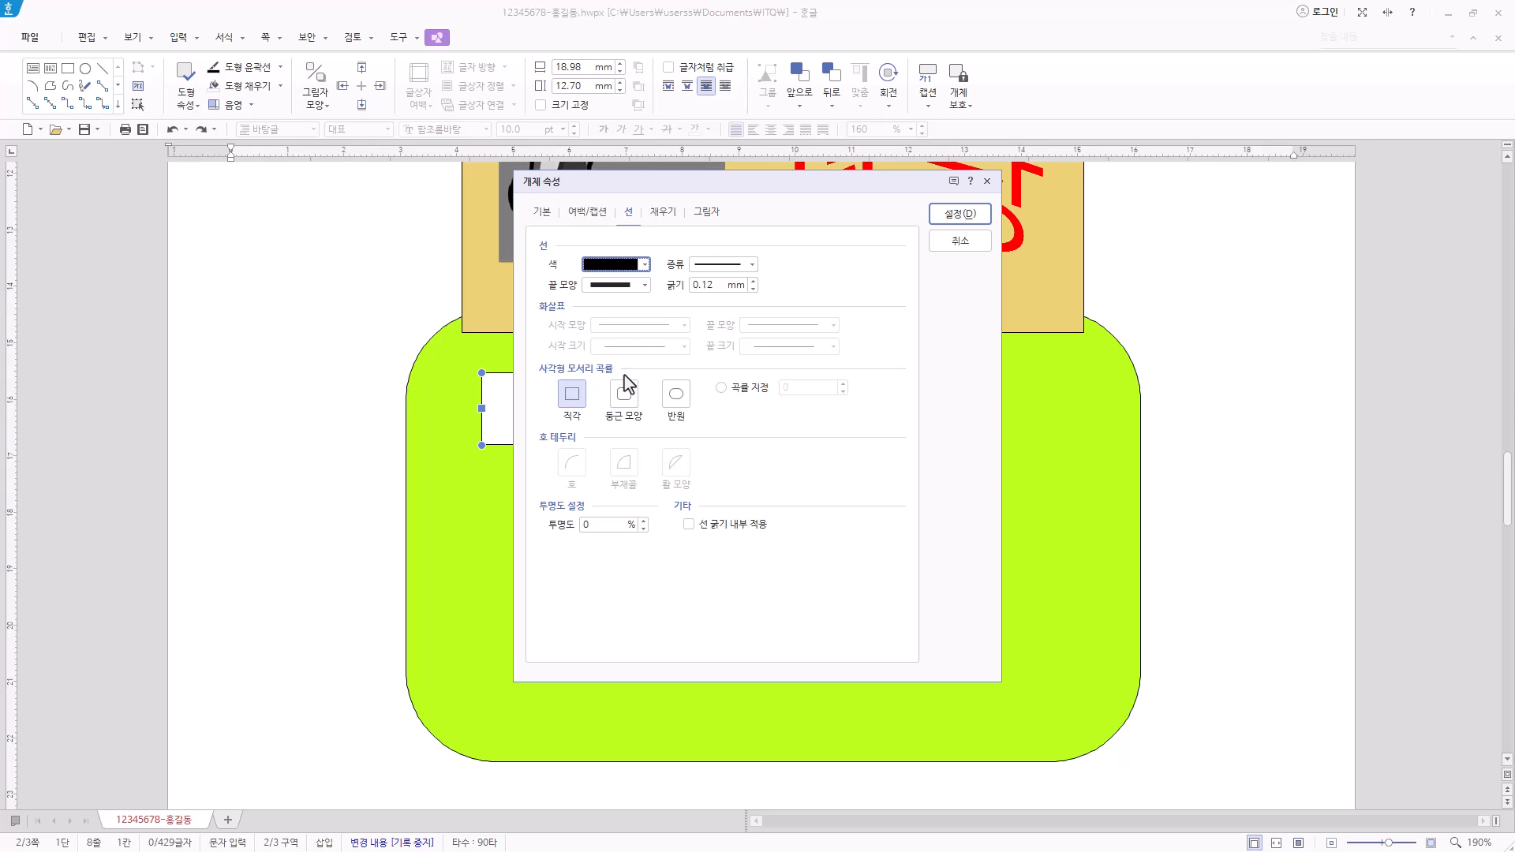
left_click(628, 400)
left_click(669, 212)
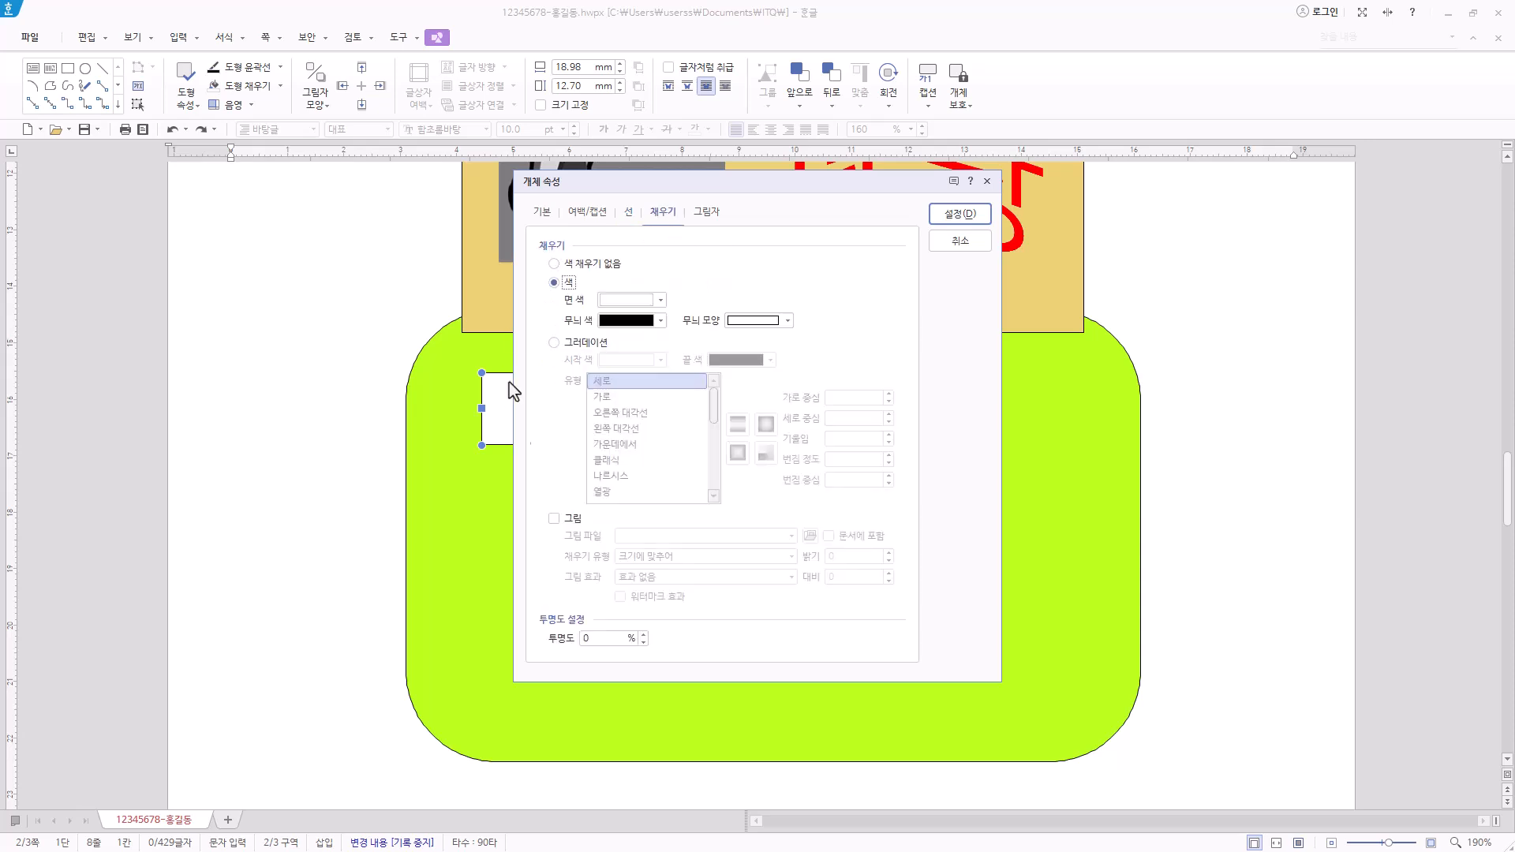
left_click(660, 301)
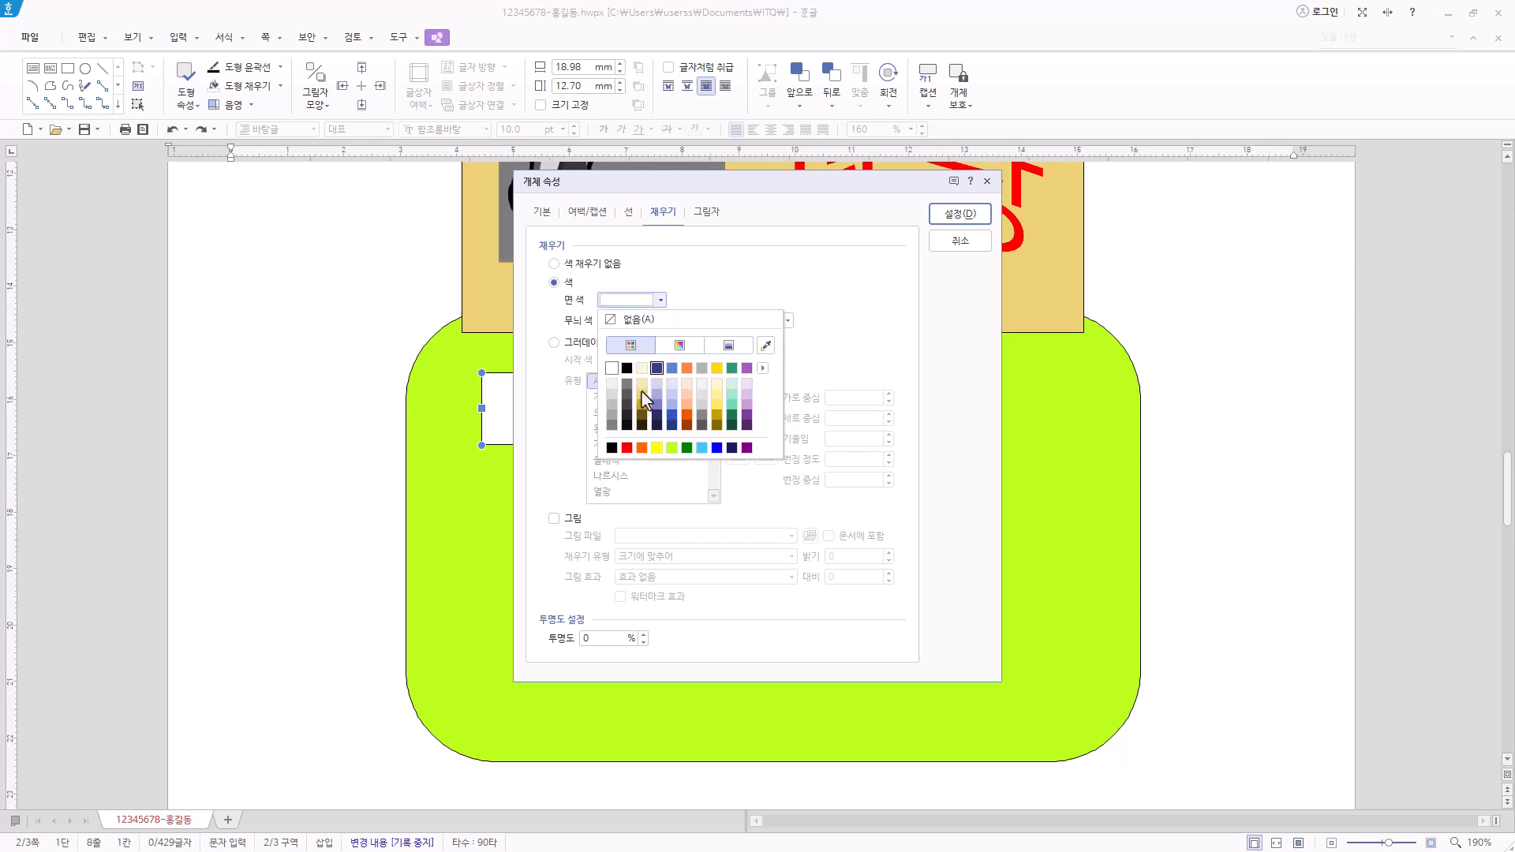
left_click(731, 393)
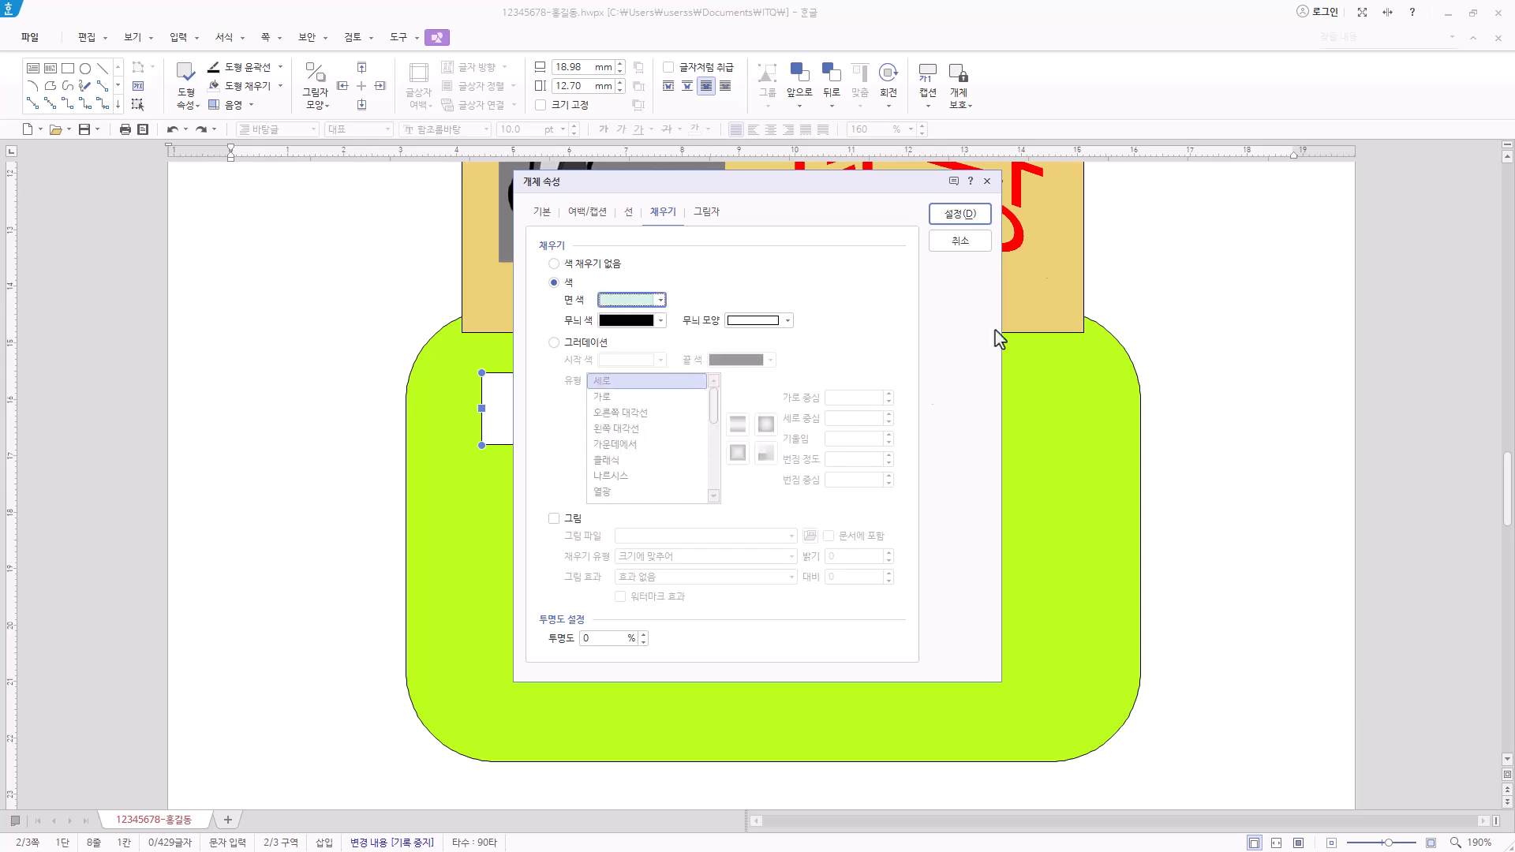
left_click(959, 214)
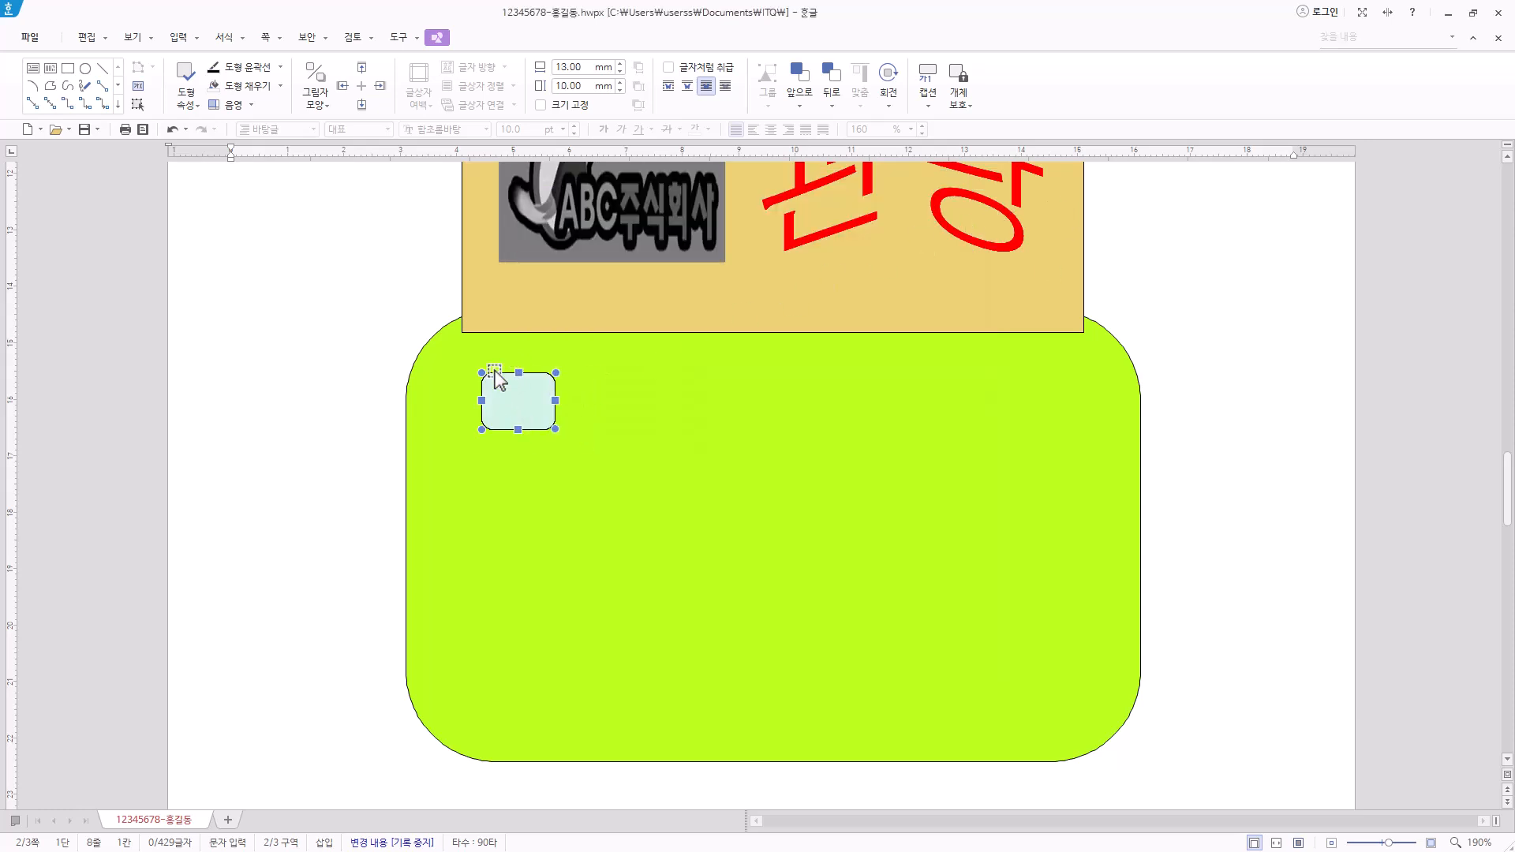
left_click_drag(518, 406, 514, 401)
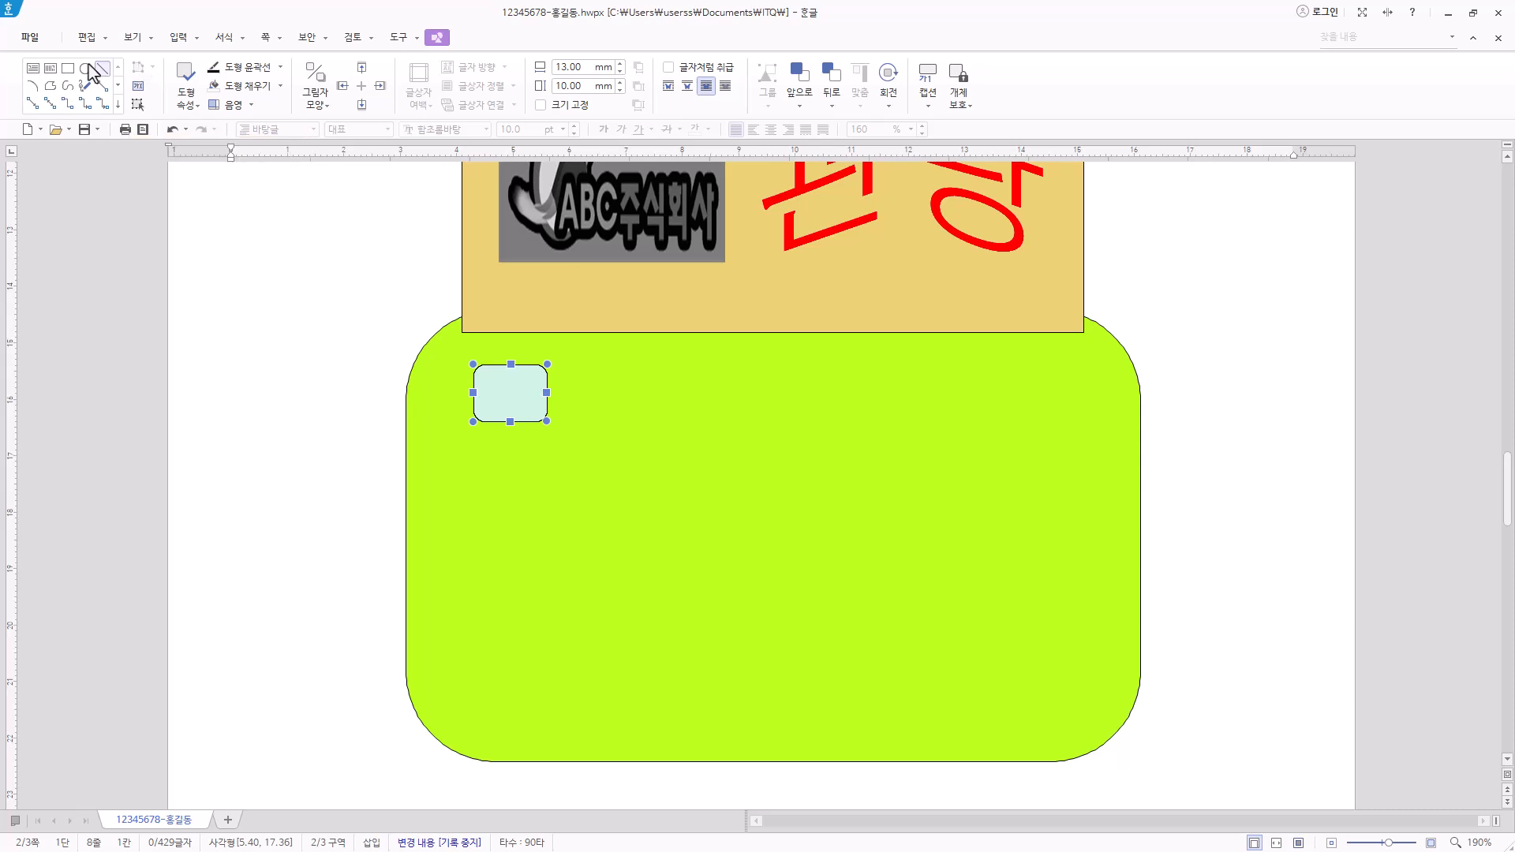
Step: Draw a text box about 11 mm wide and 13 mm high overlapping the mint rectangle, containing the number 1
left_click(33, 69)
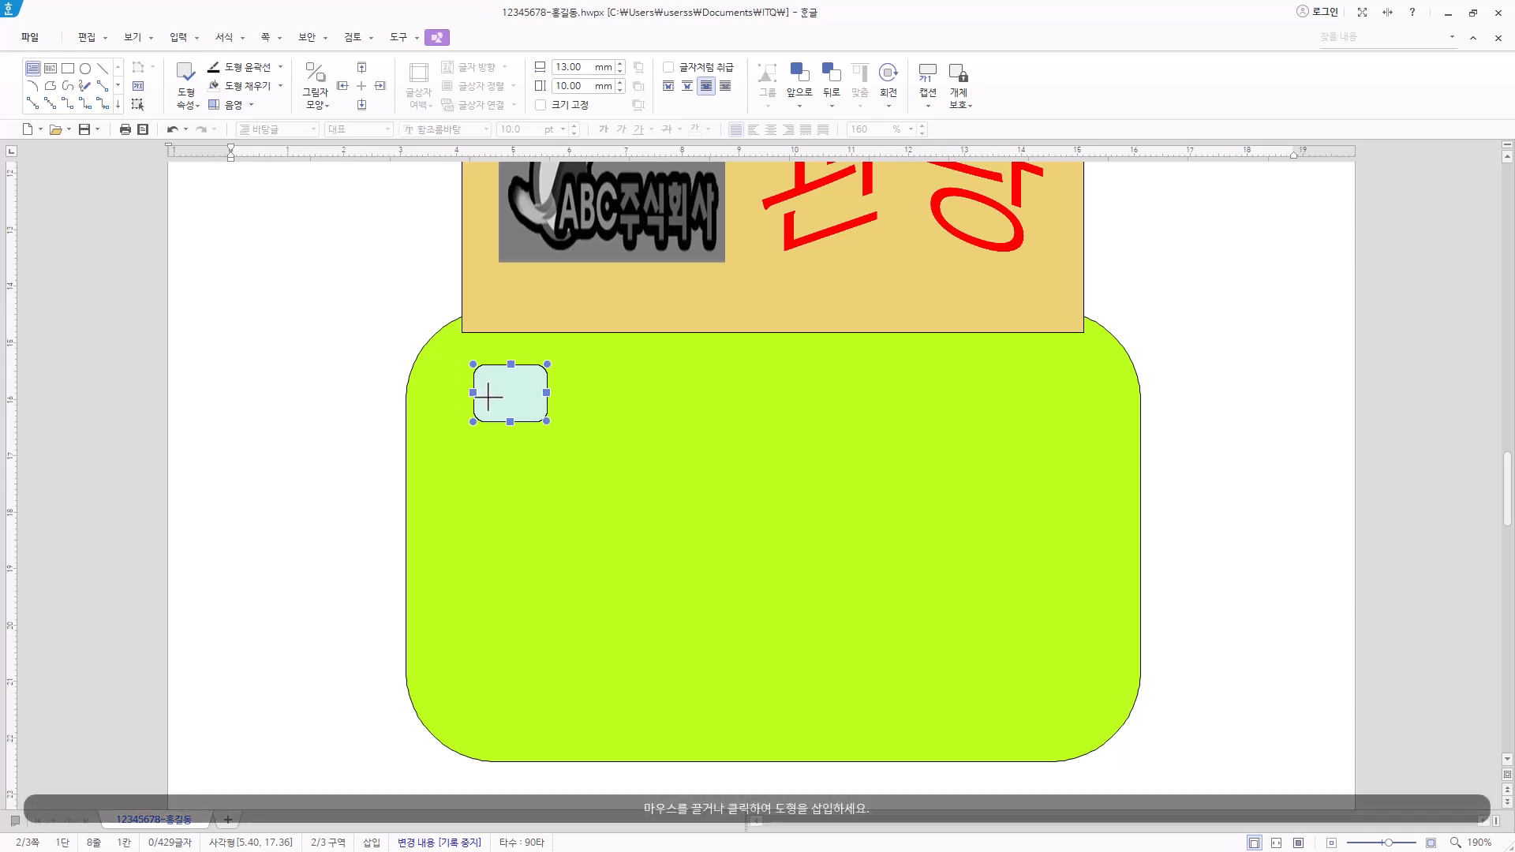
left_click_drag(457, 379, 520, 443)
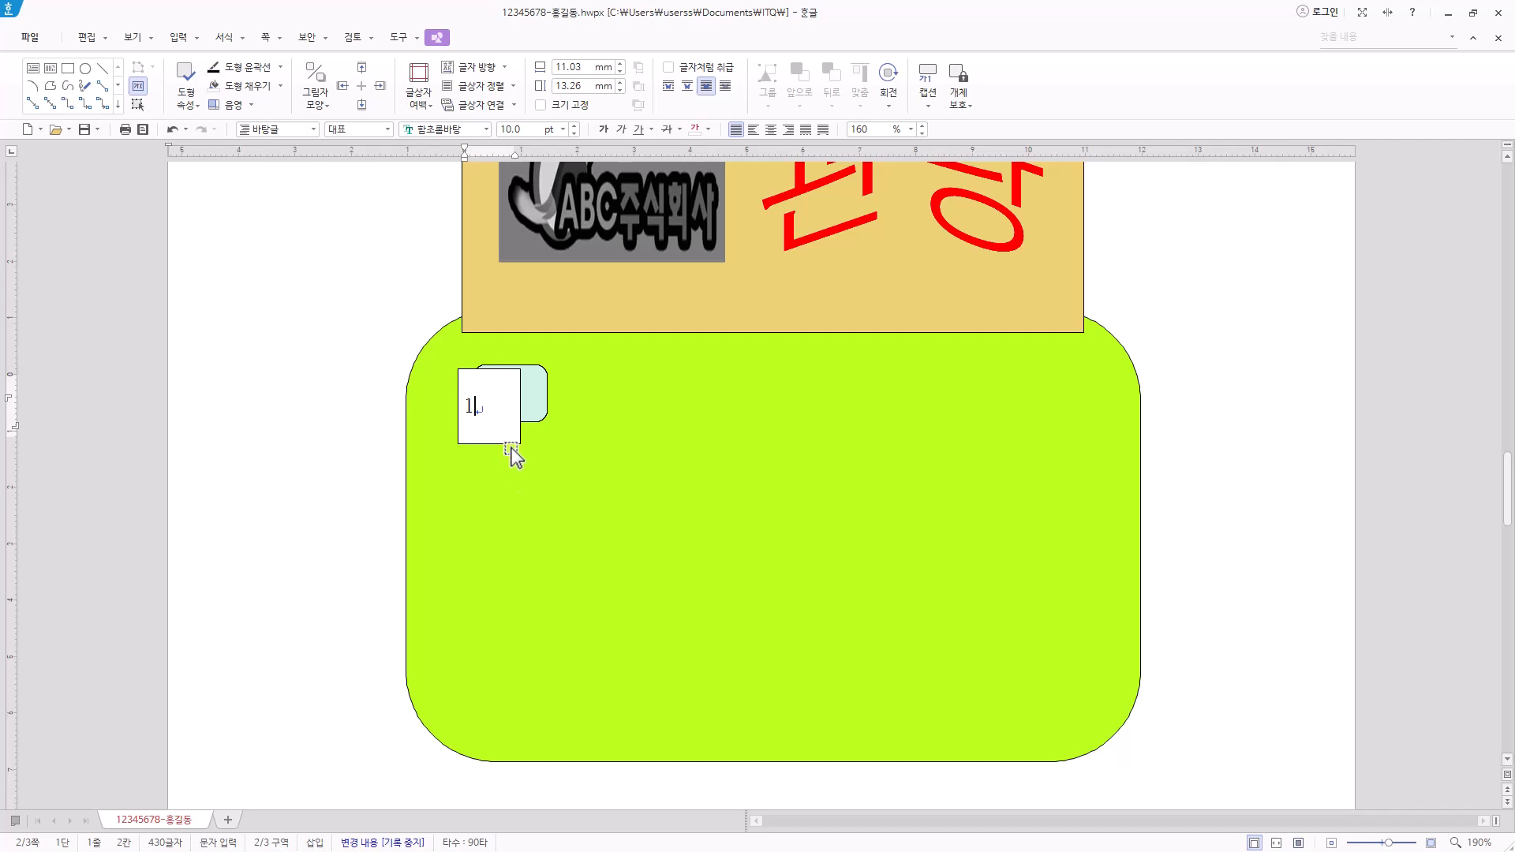
left_click(512, 449)
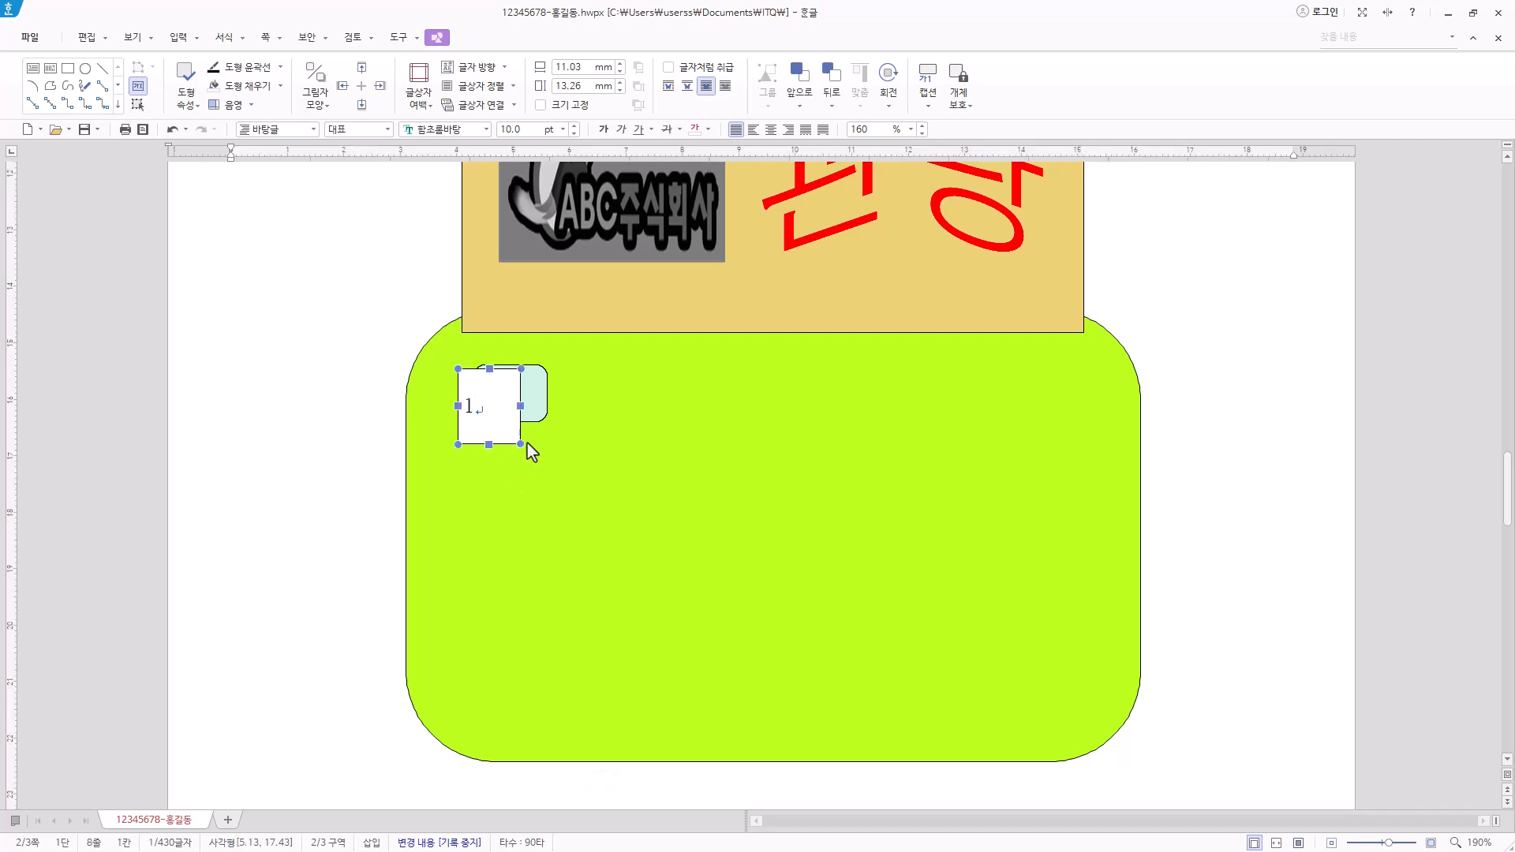
Step: Set the number text box's size to 15 mm wide and 13 mm high
right_click(511, 448)
left_click(580, 452)
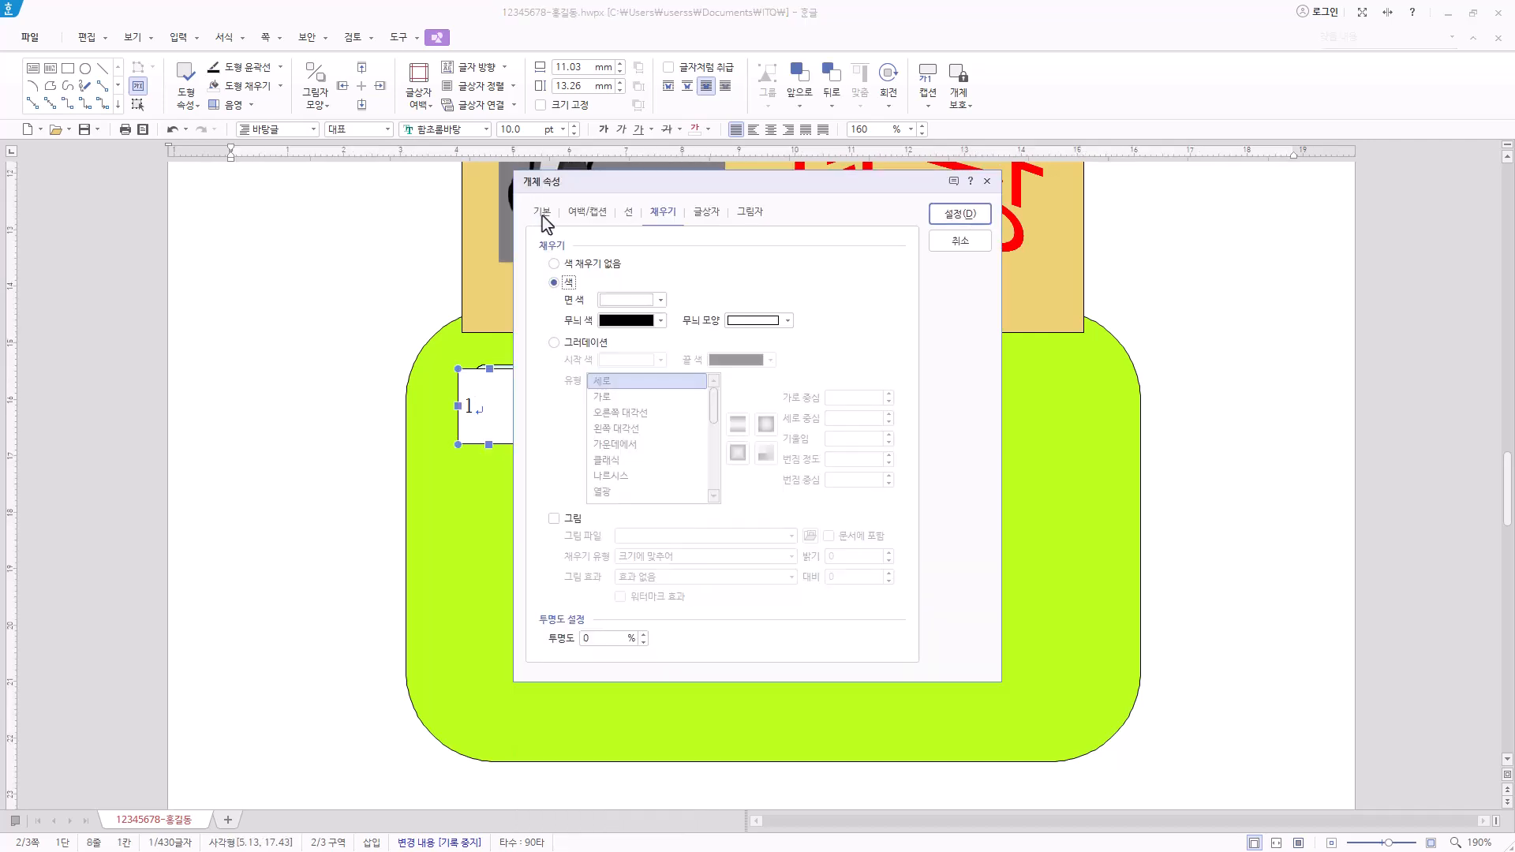
left_click(543, 213)
key("Tab")
type("1")
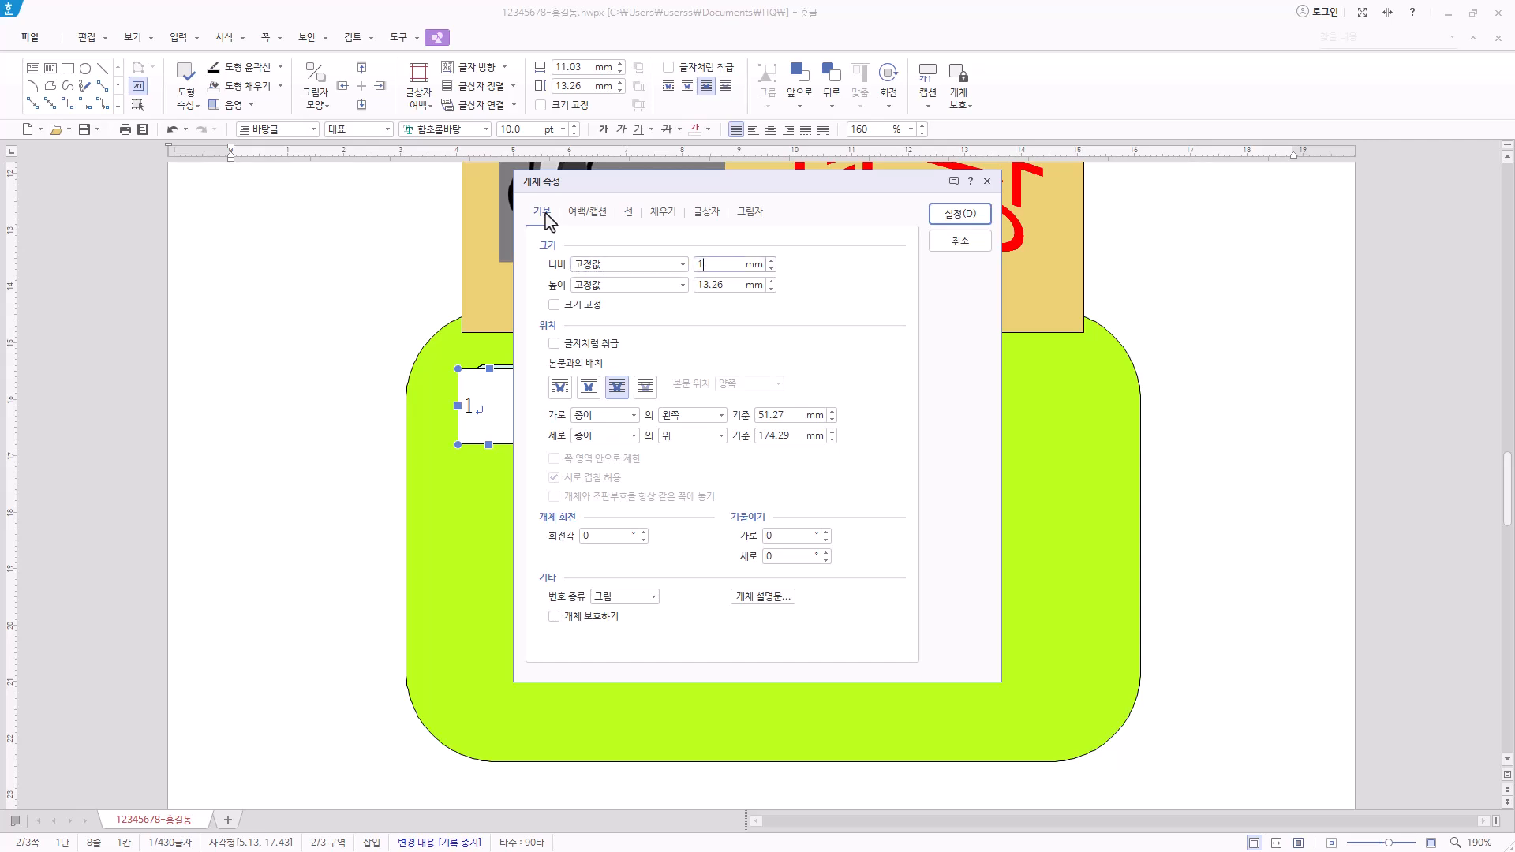
key("Tab")
key("Tab")
type("13")
Step: Give the number text box rounded corners and a white fill
left_click(630, 220)
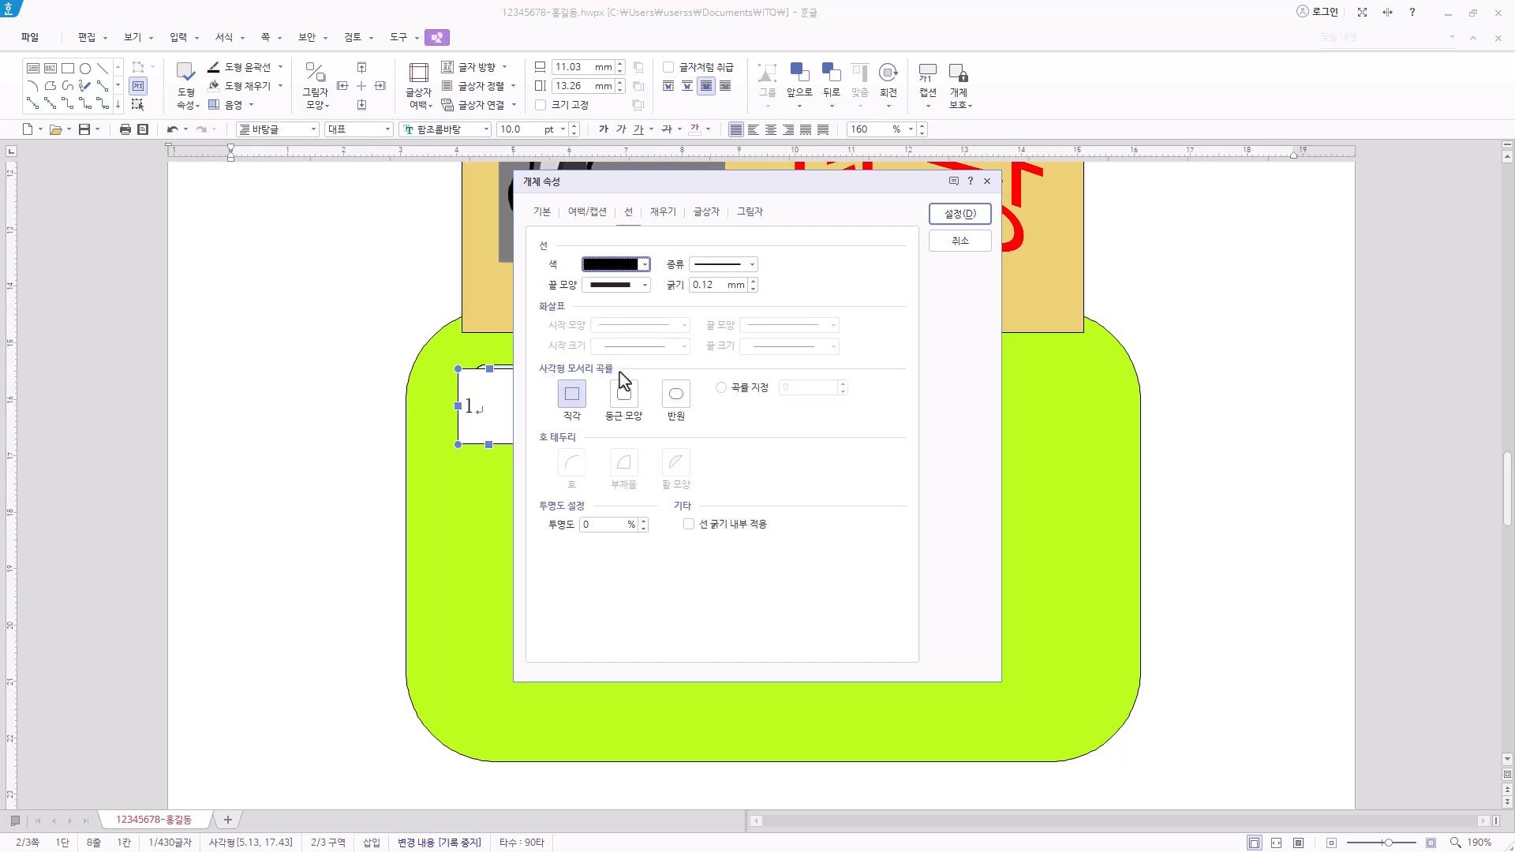
left_click(624, 397)
left_click(667, 216)
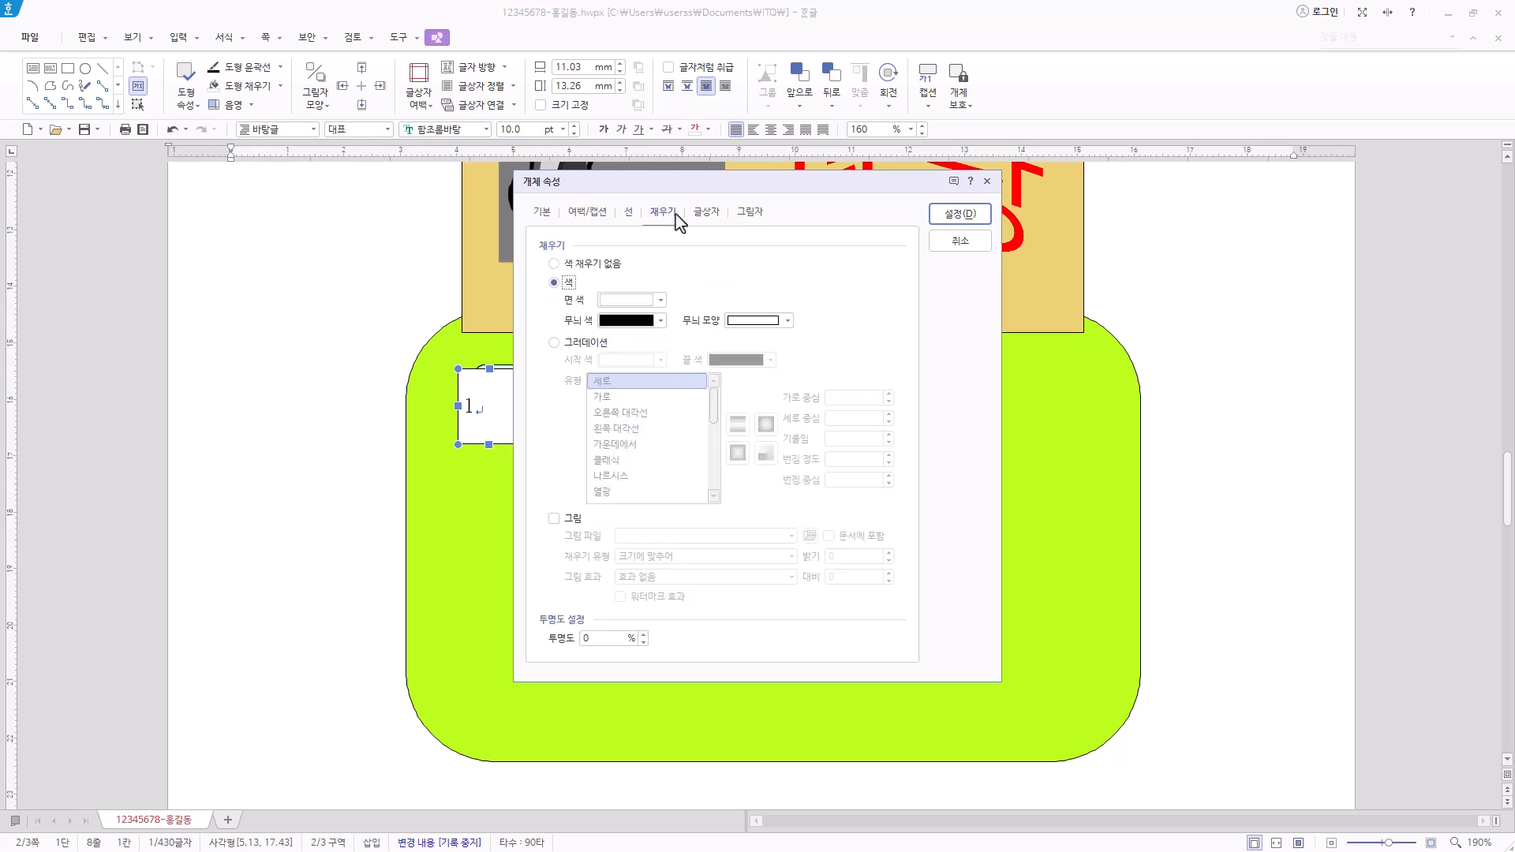
left_click(661, 301)
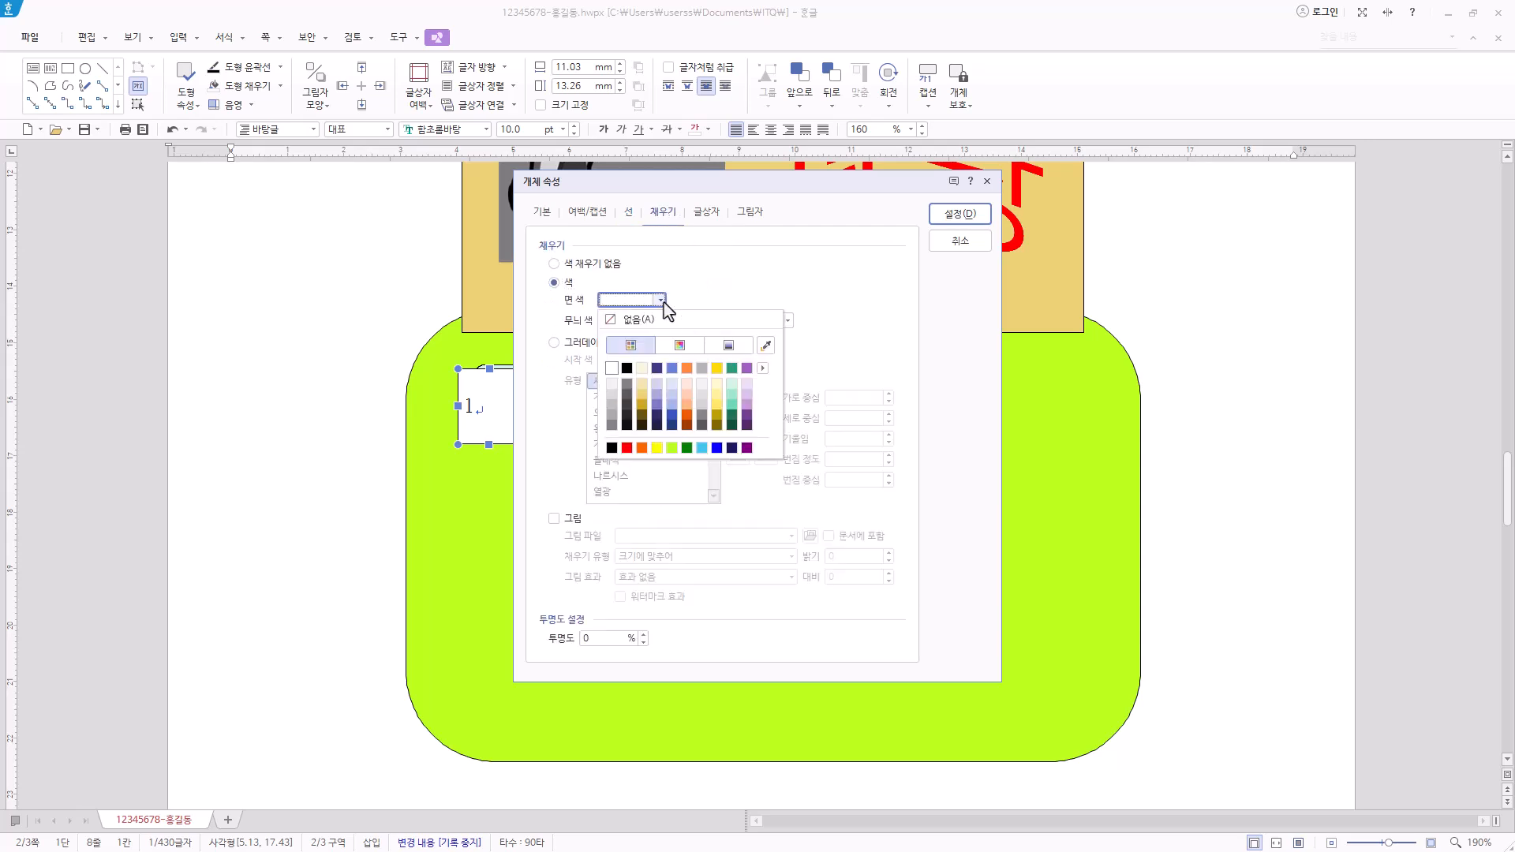
left_click(613, 371)
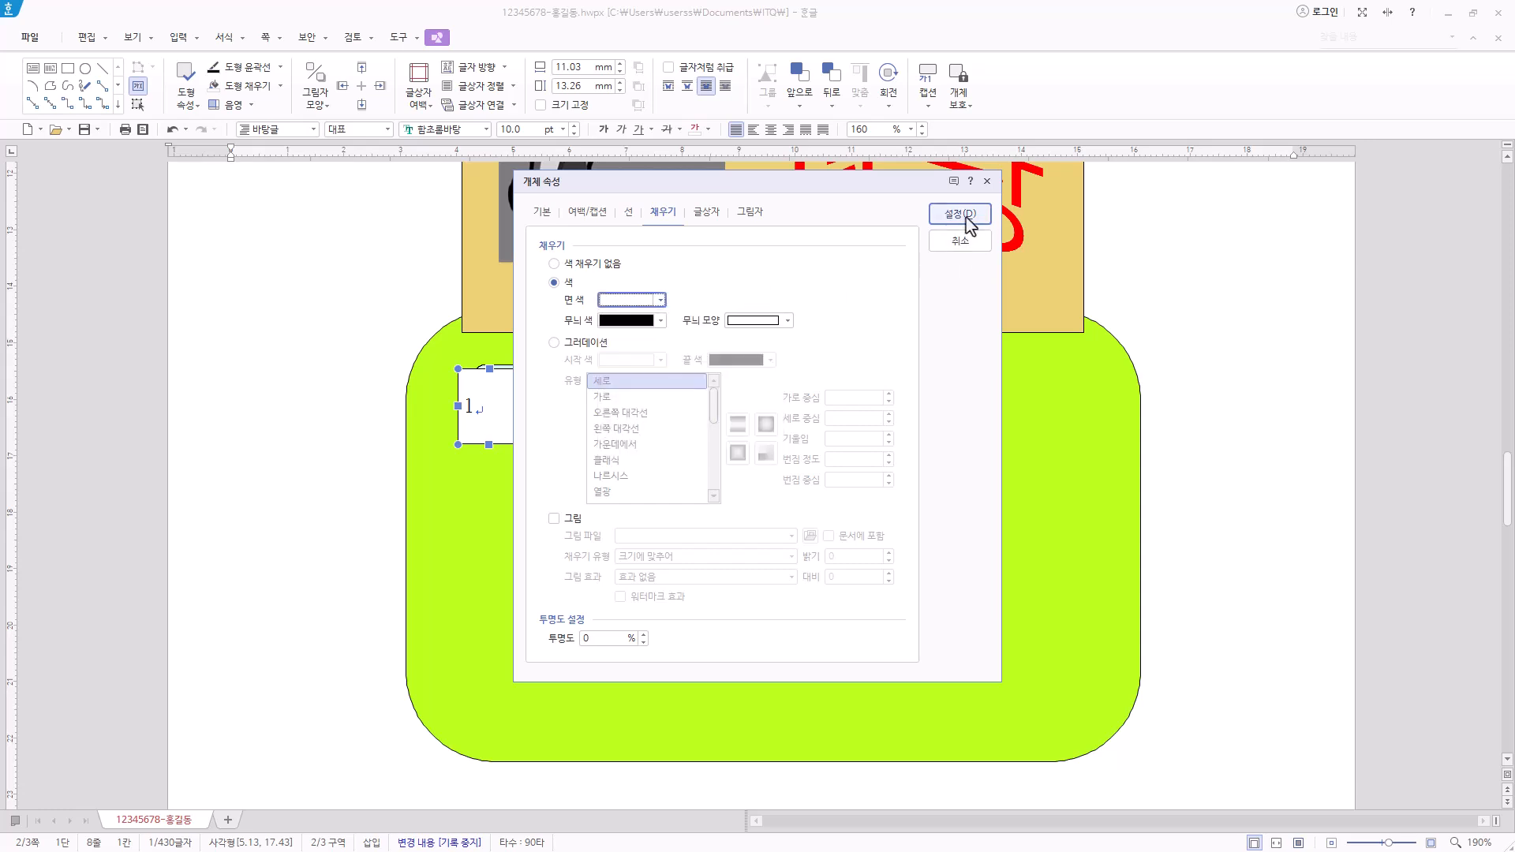
left_click(964, 217)
Step: Format the number 1 in 궁서 at 20 pt and centre it in its text box
left_click(466, 130)
type("궁서")
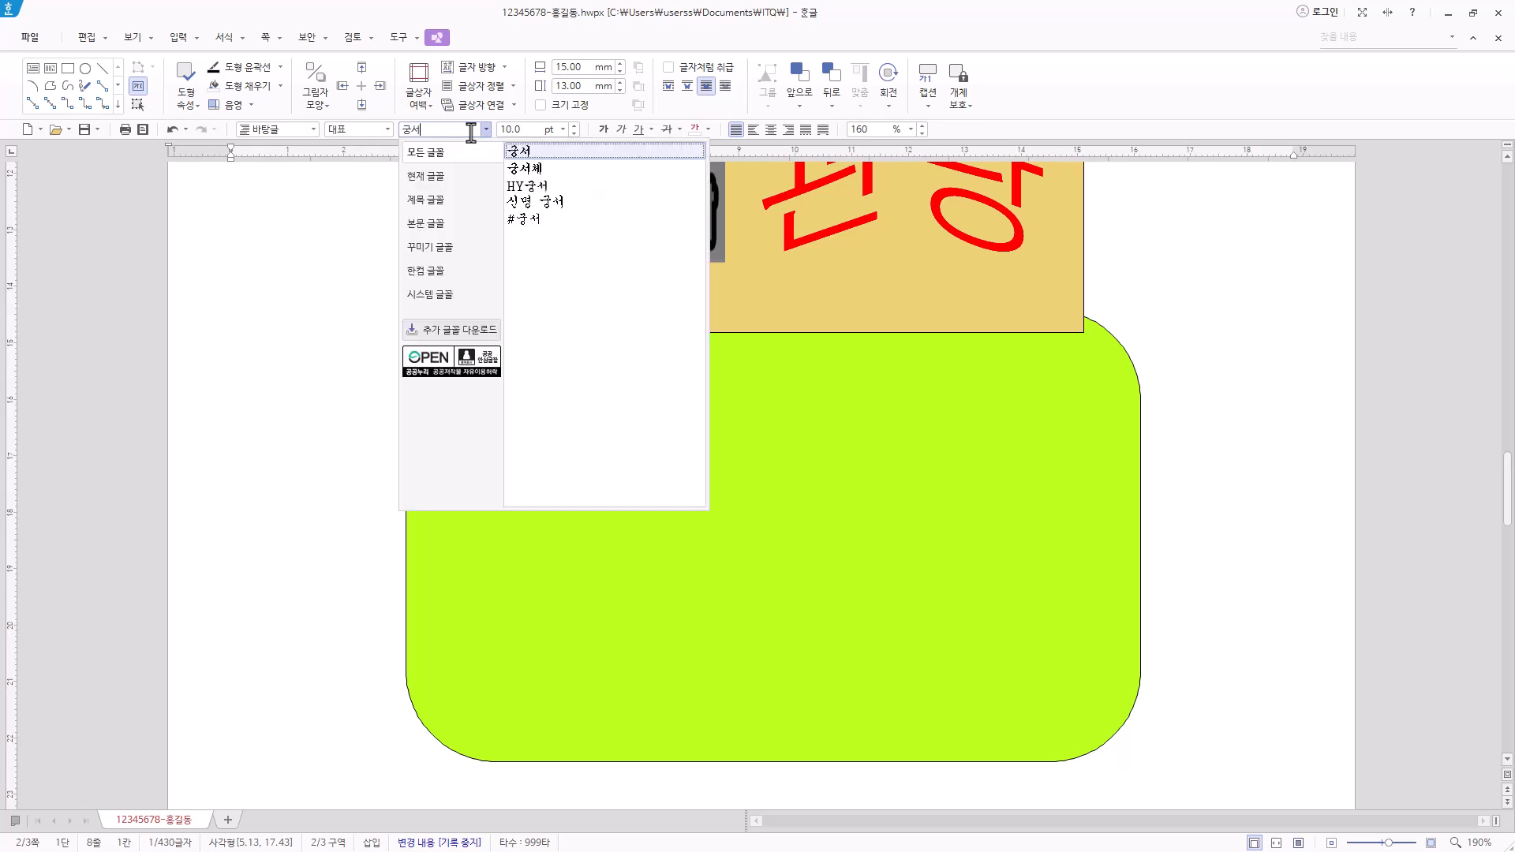
key("Return")
left_click(562, 130)
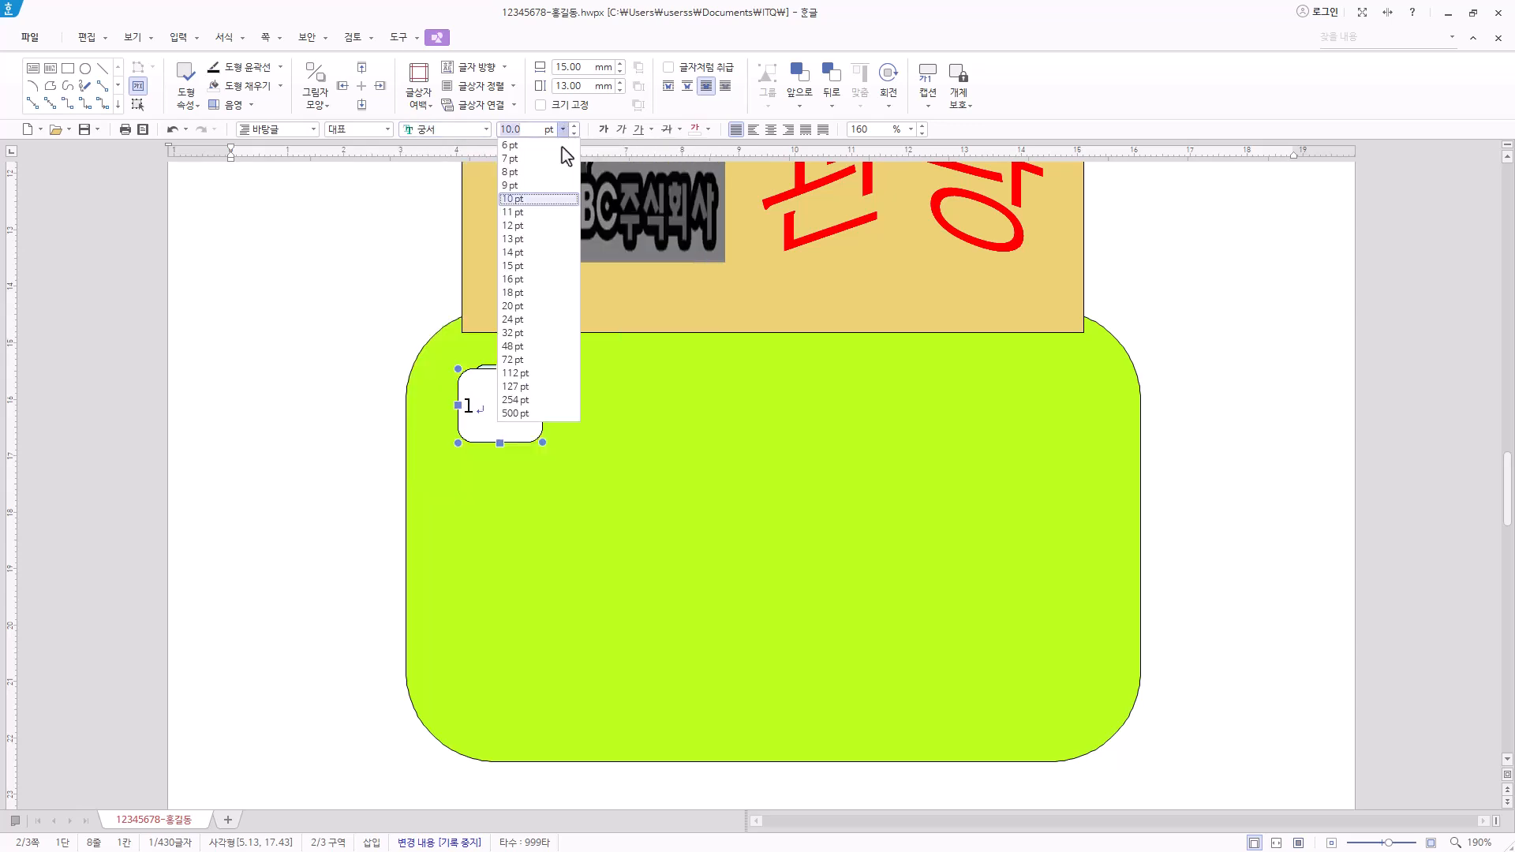
left_click(527, 306)
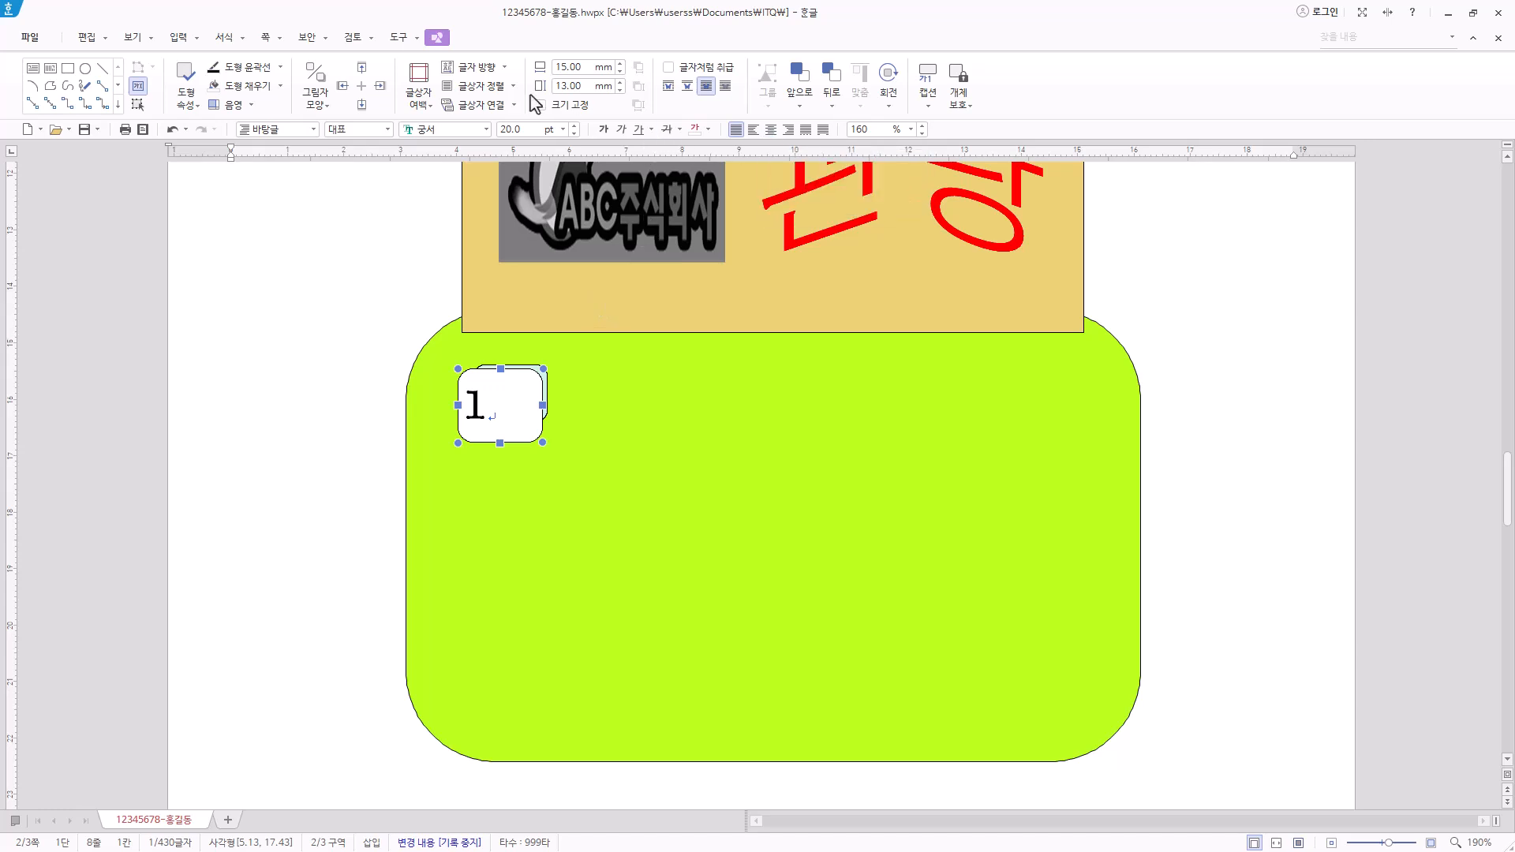
left_click(503, 87)
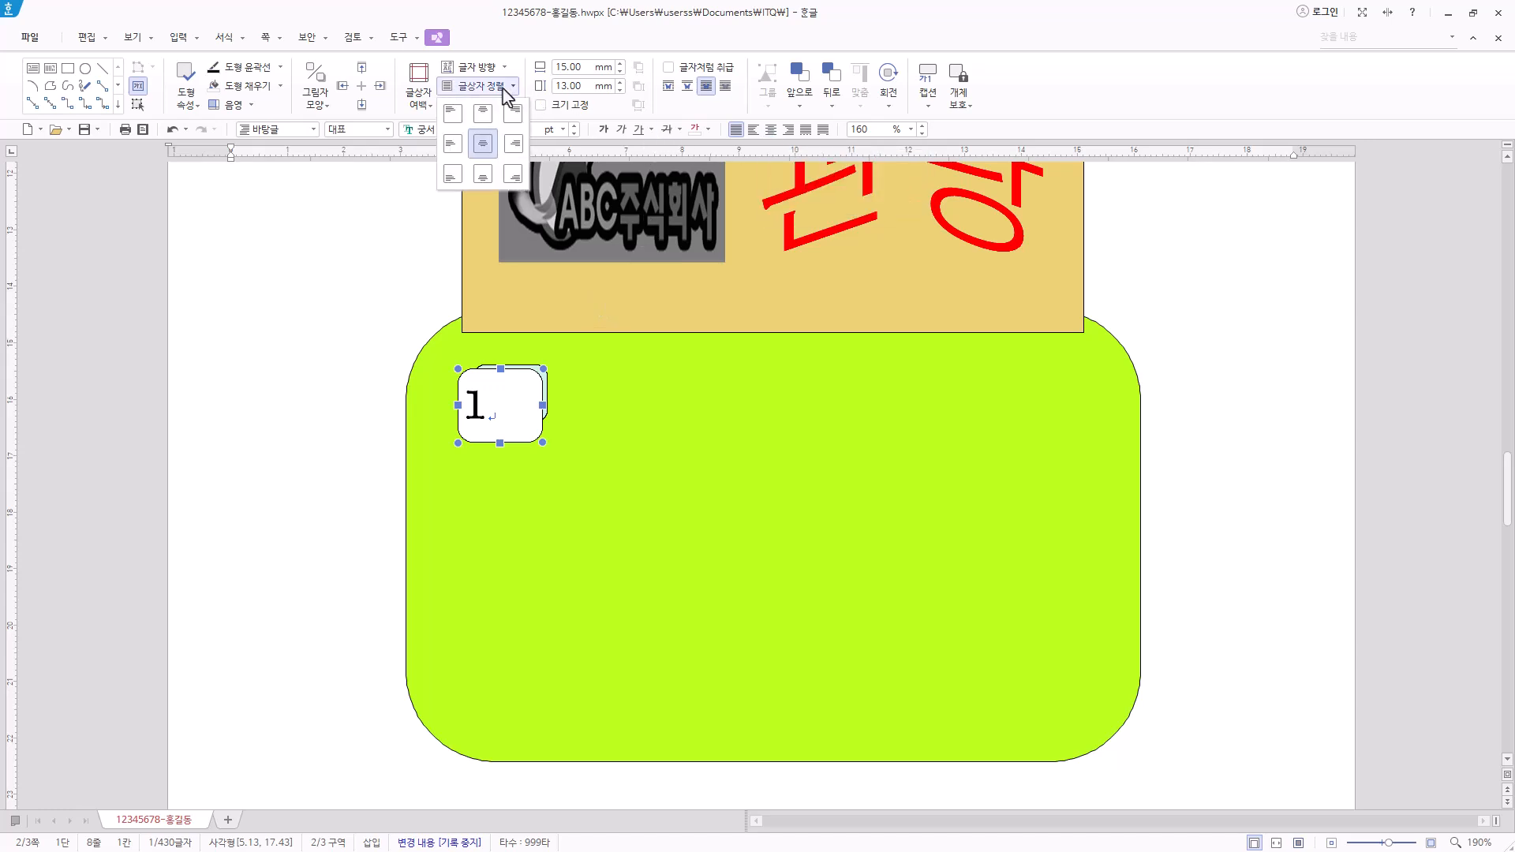
left_click(482, 146)
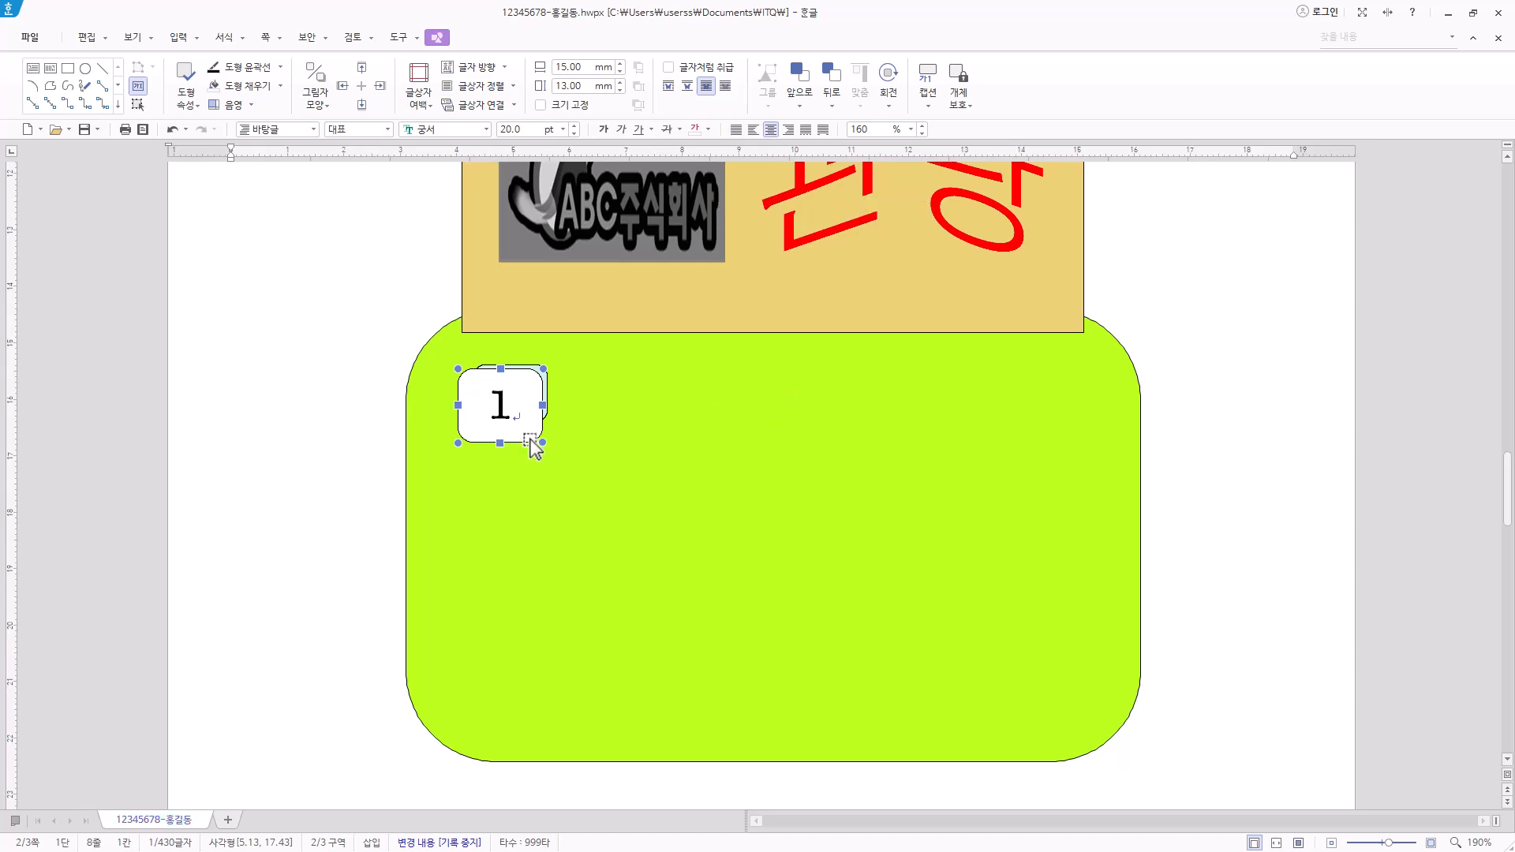
Step: Reposition the number text box so it overlaps the mint rectangle slightly below and to its left
left_click_drag(530, 439, 519, 442)
key("Up")
key("Up")
key("Right")
key("Right")
key("Left")
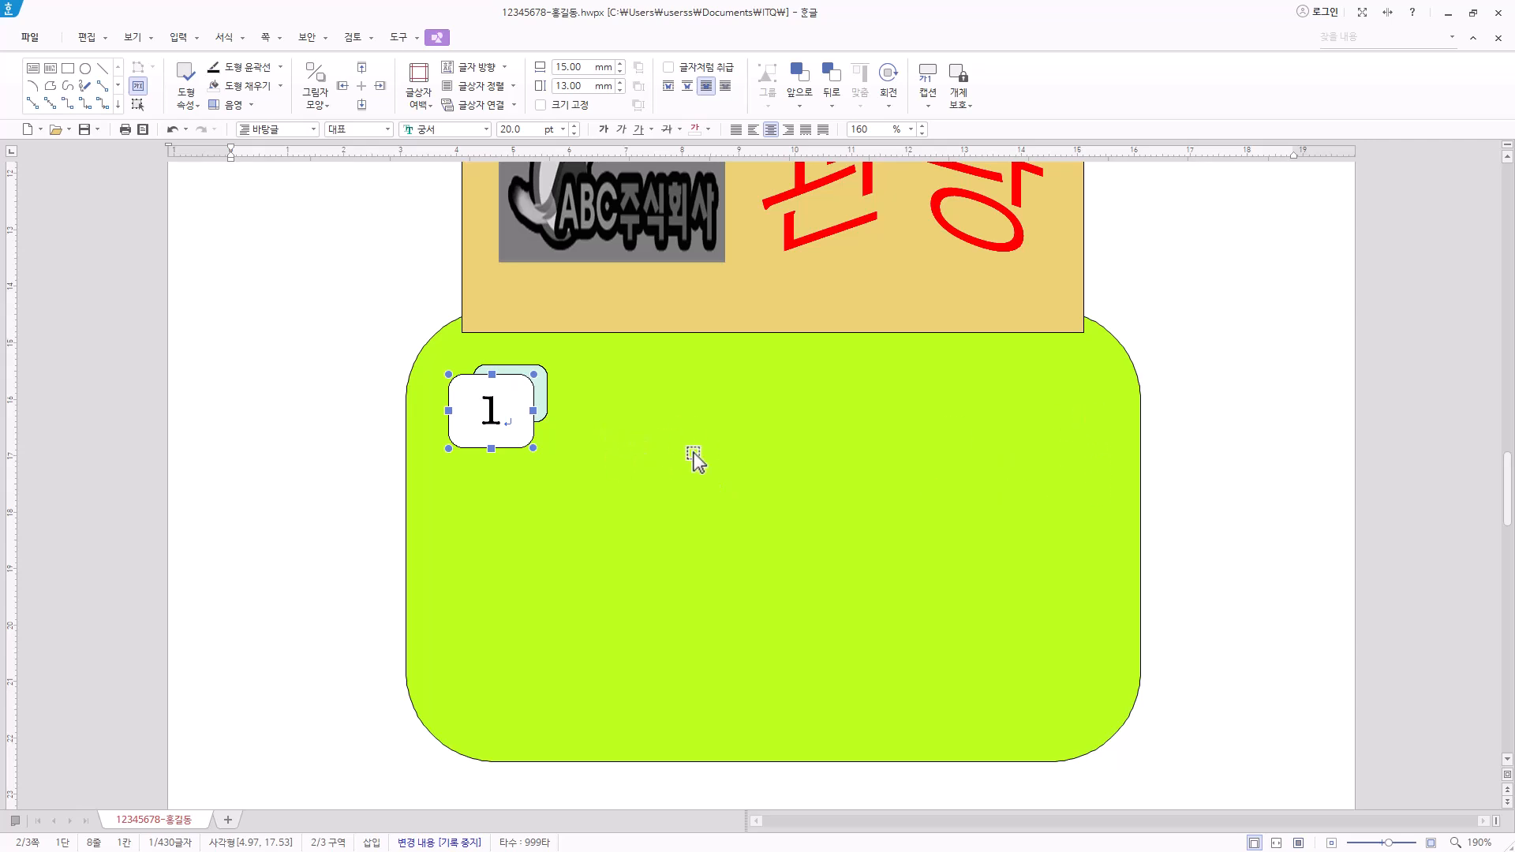
Step: Draw a text box about 96 mm wide and 14 mm high right of the number, containing 지속가능한 한국 관광의 실천
left_click(34, 71)
mouse_move(560, 377)
left_mouse_down()
mouse_move(573, 458)
mouse_move(568, 395)
mouse_move(577, 447)
mouse_move(1096, 457)
left_mouse_up()
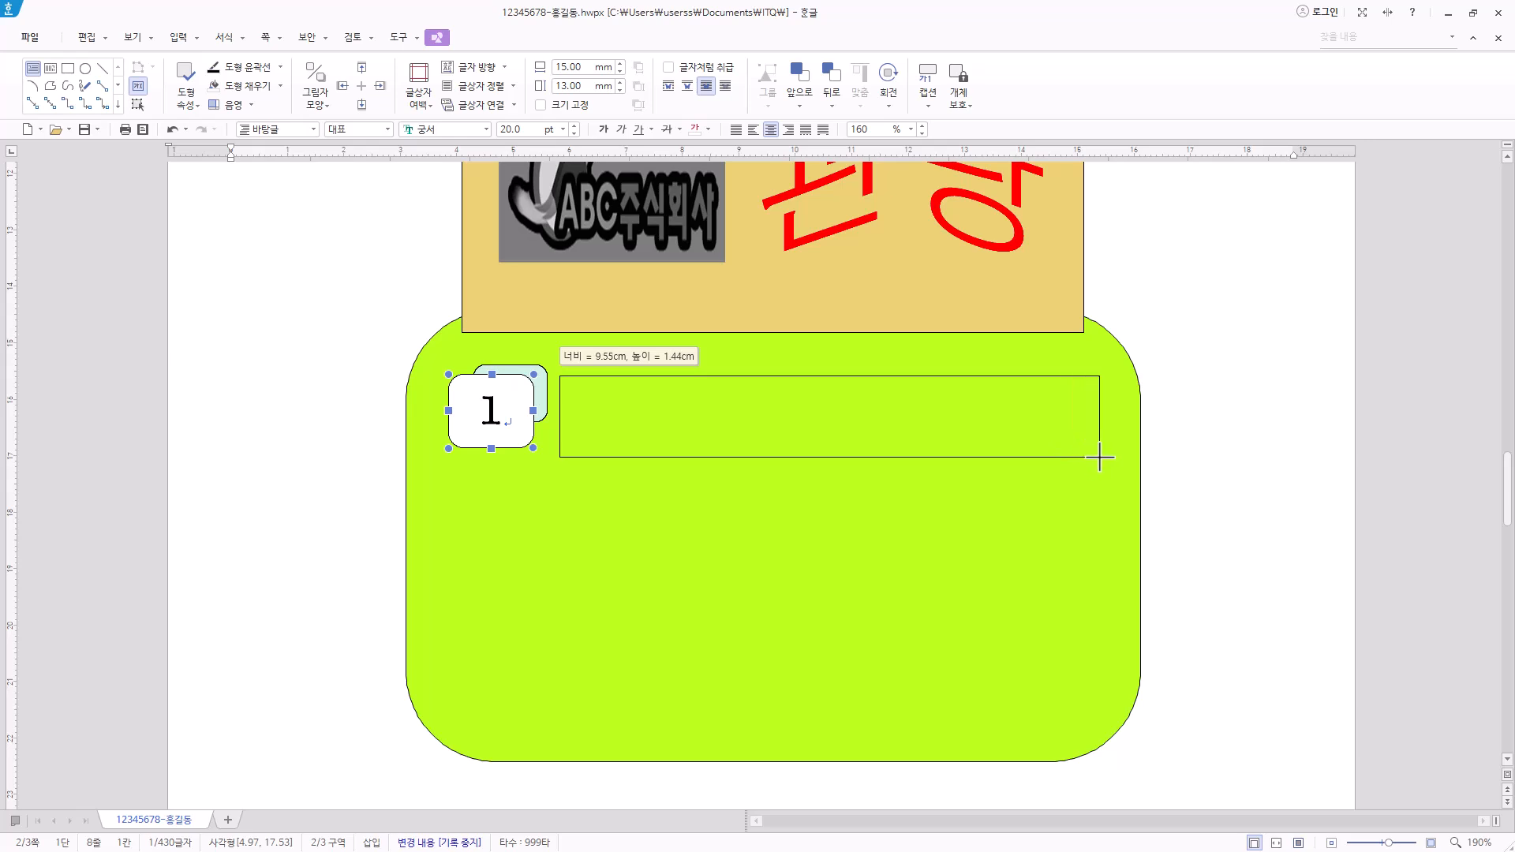
left_click_drag(1099, 456, 1101, 455)
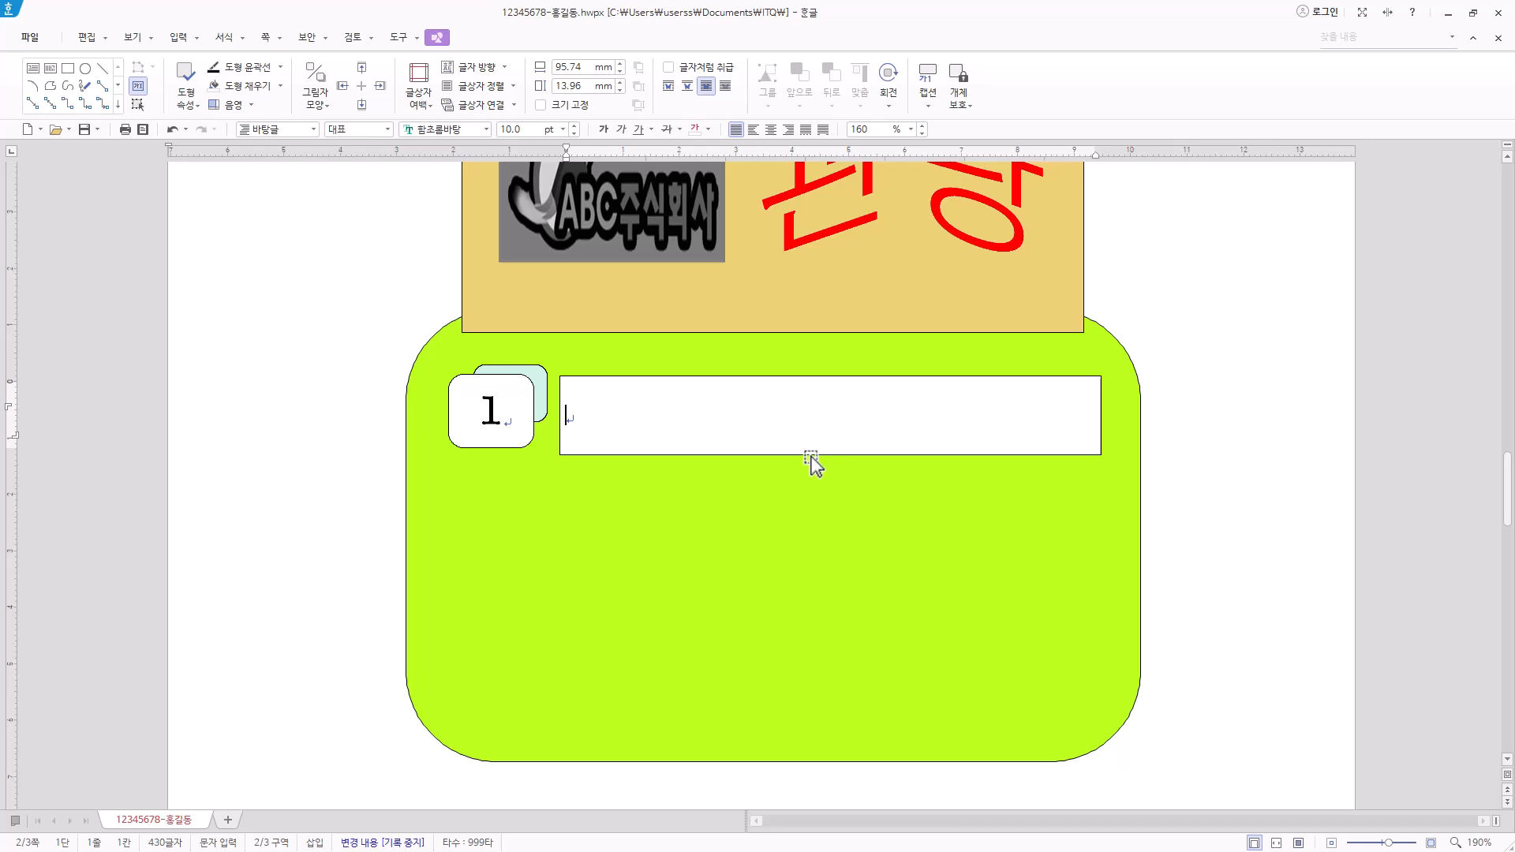
type("지속가능한 한국 관광의 실천")
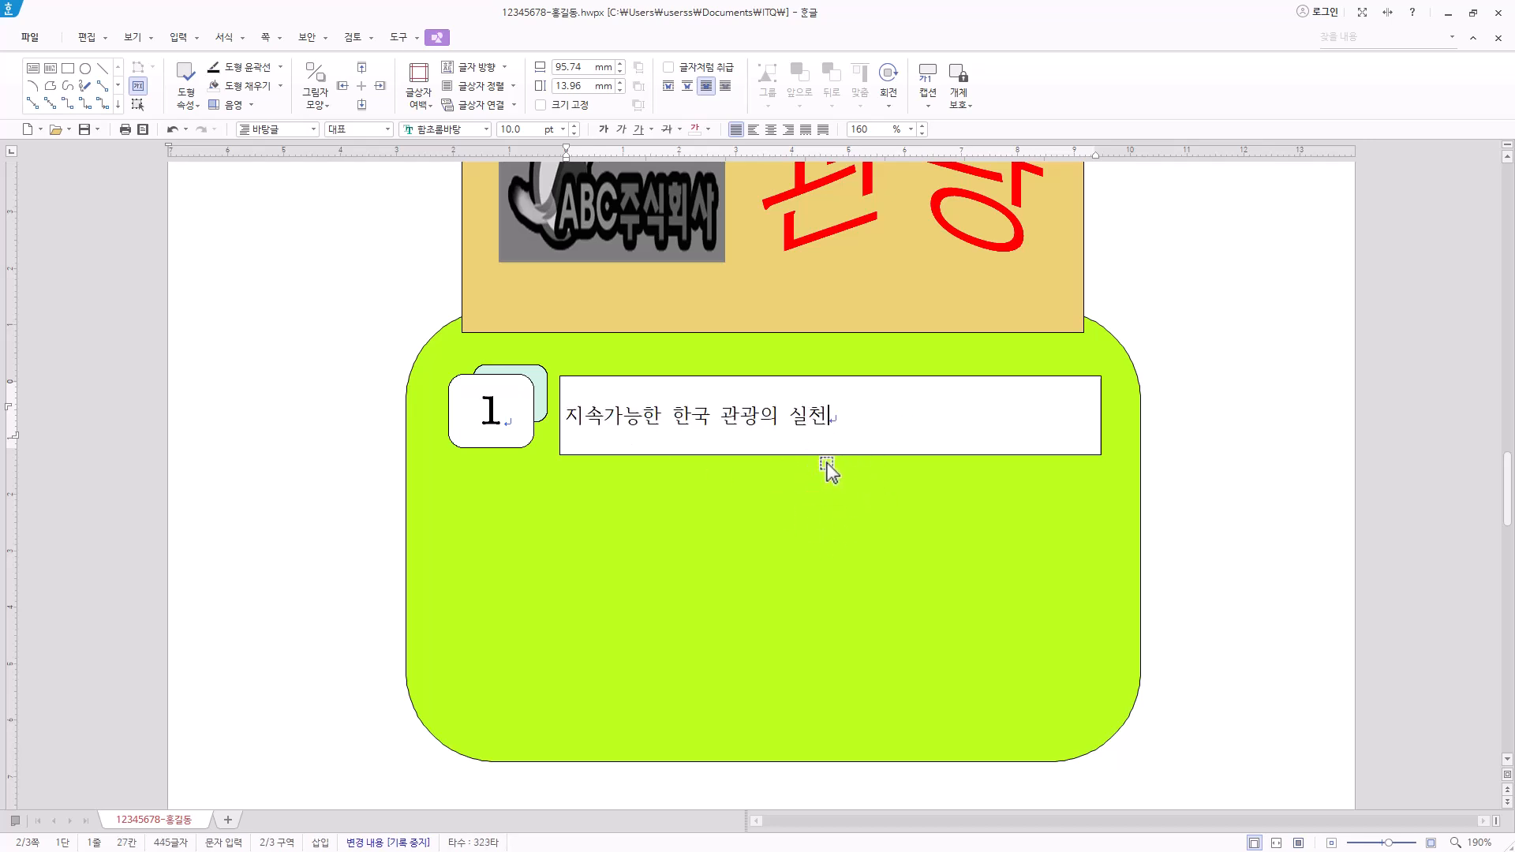
Step: Give the 지속가능한 한국 관광의 실천 text box a dashed outline and no face colour
left_click(827, 459)
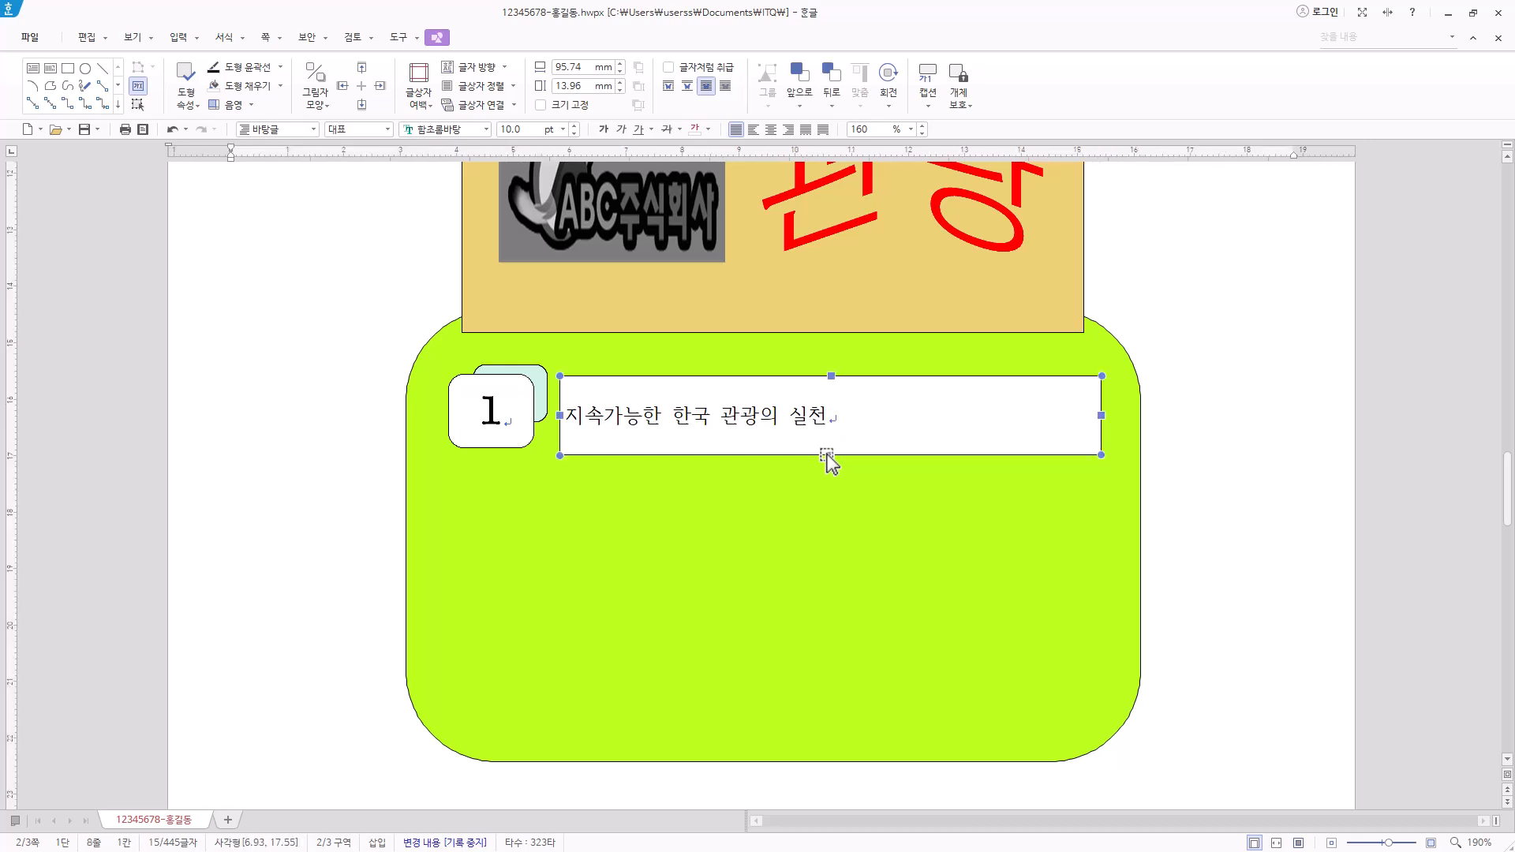
right_click(826, 458)
key("p")
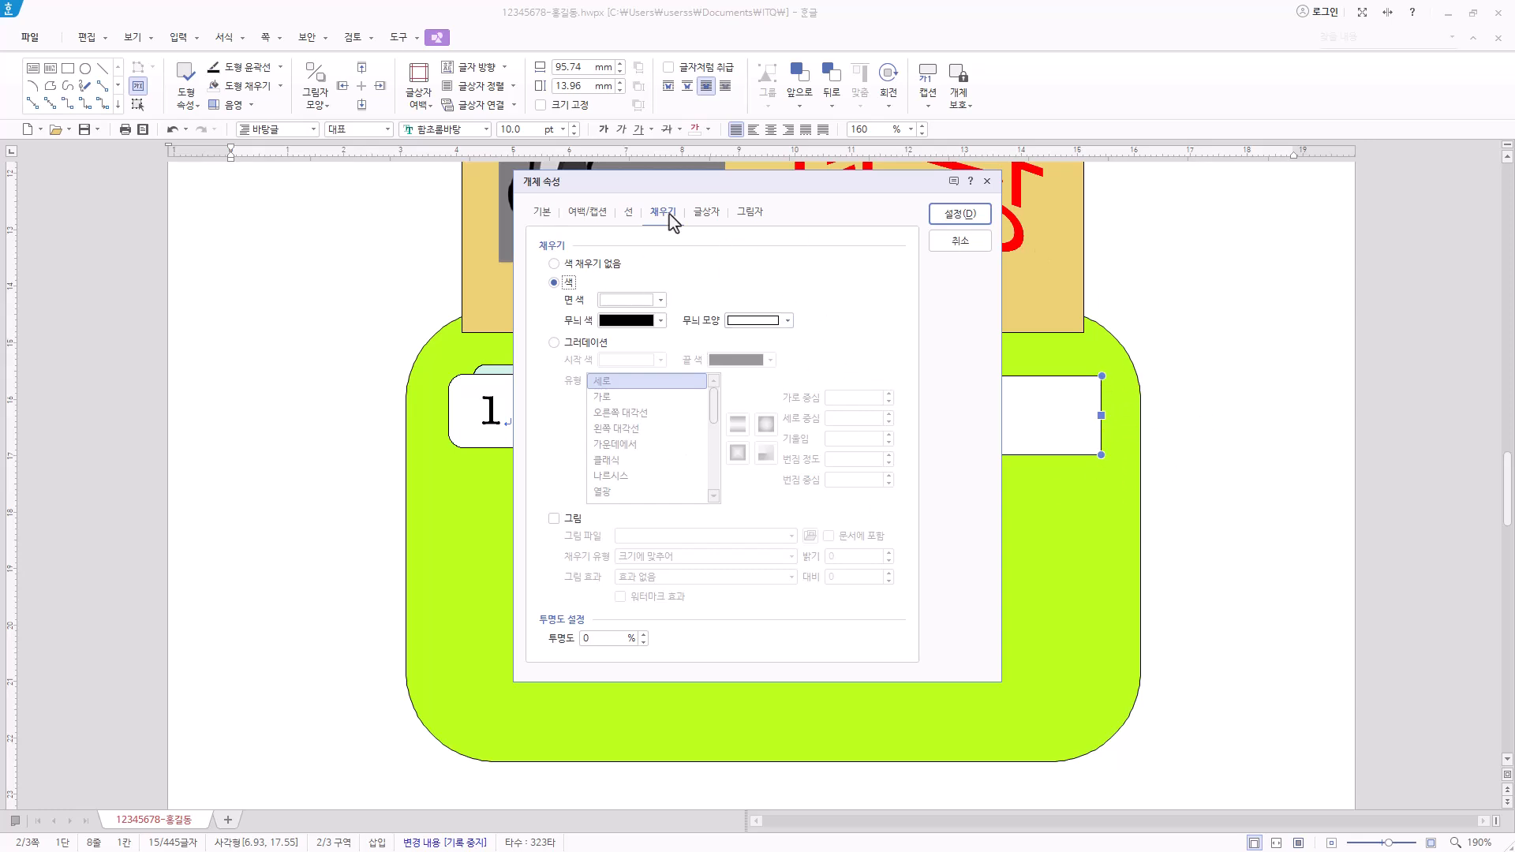
left_click(630, 213)
left_click(752, 266)
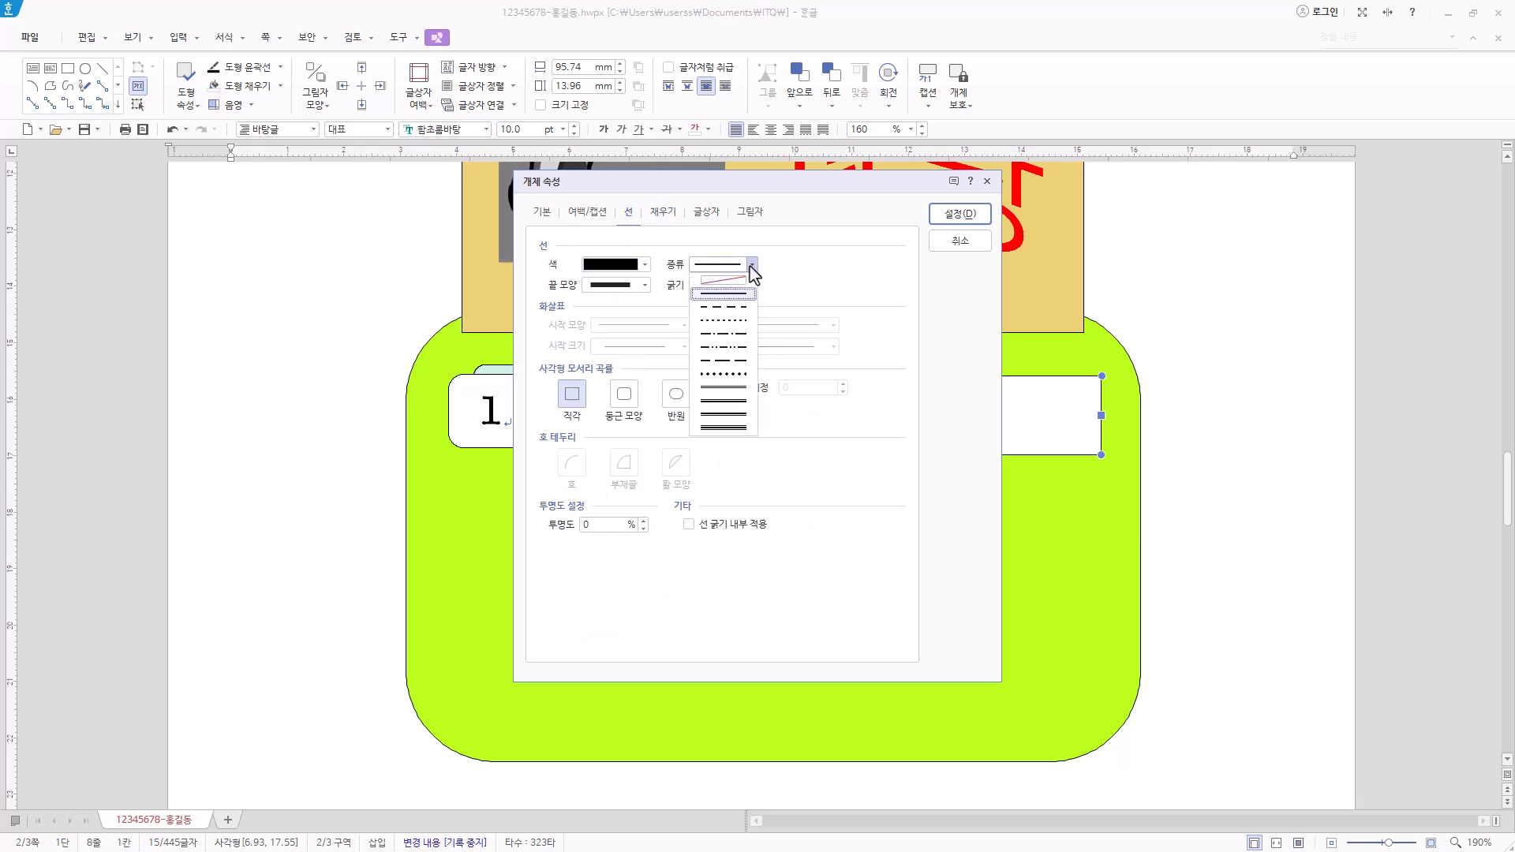
left_click(720, 308)
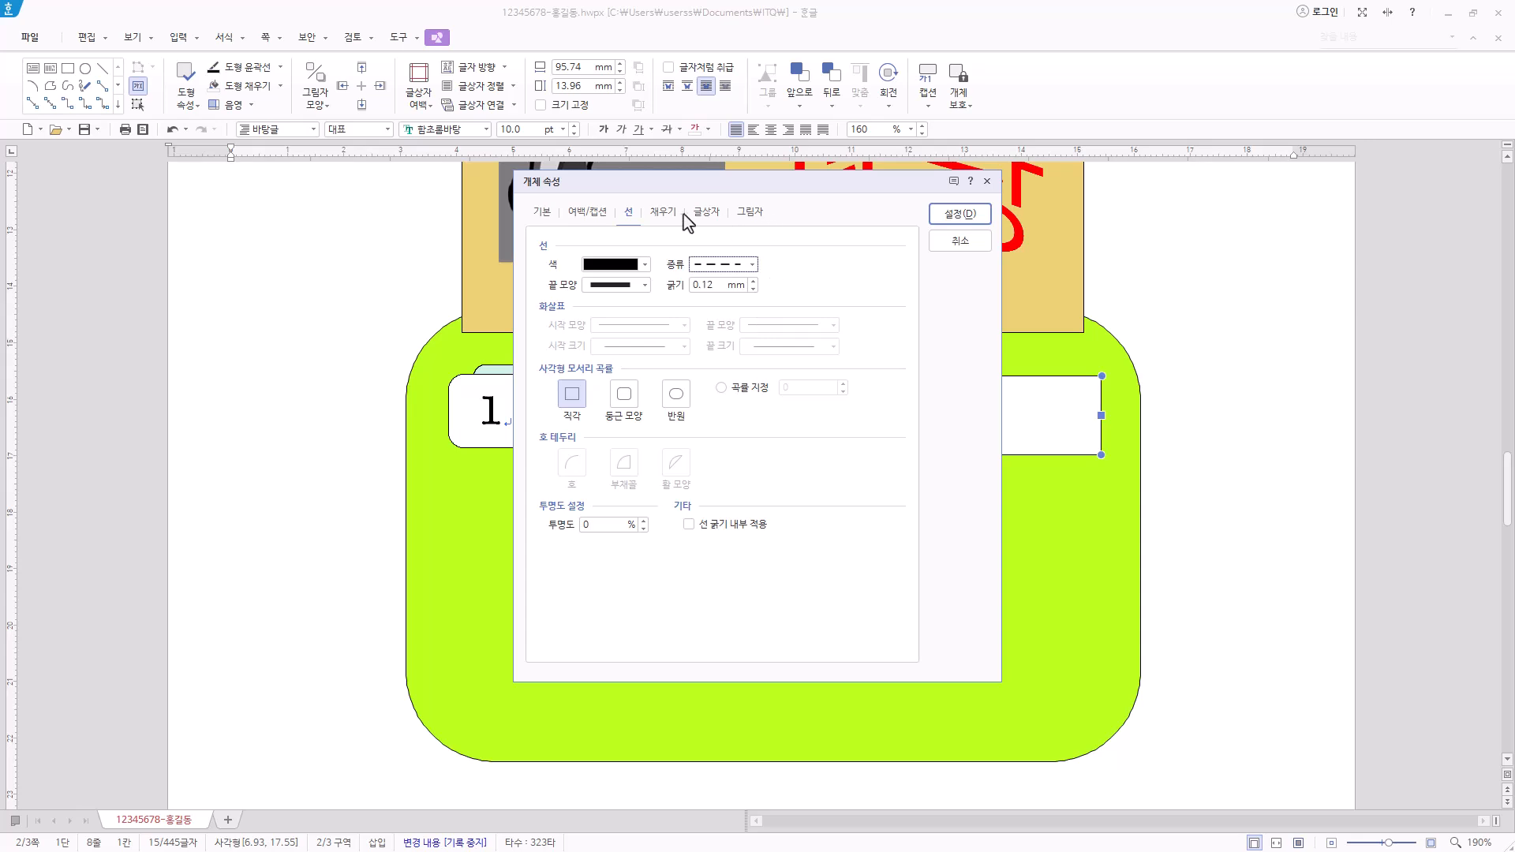
left_click(663, 213)
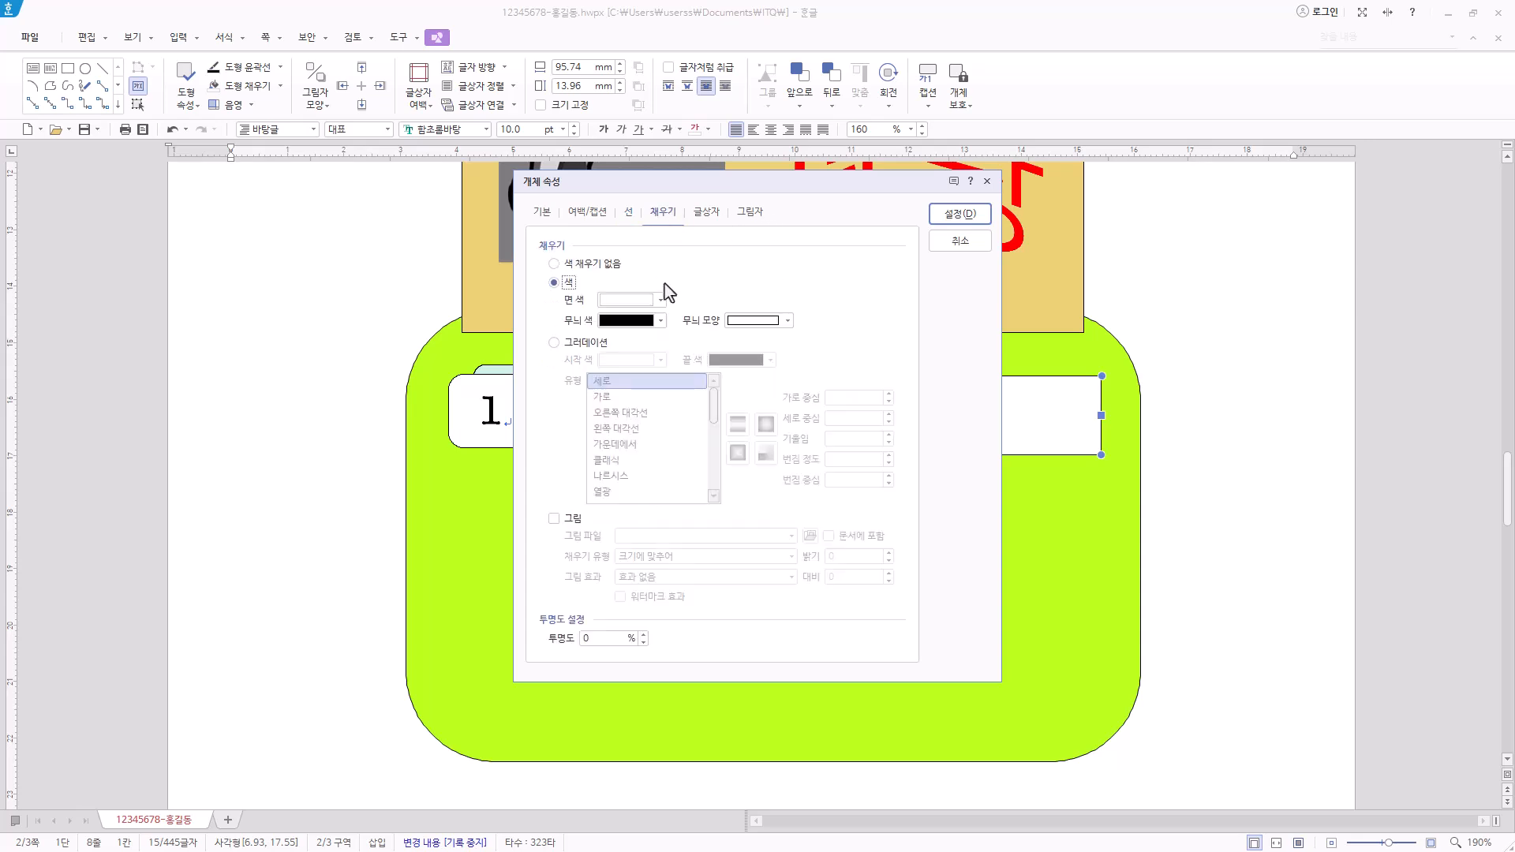
left_click(661, 305)
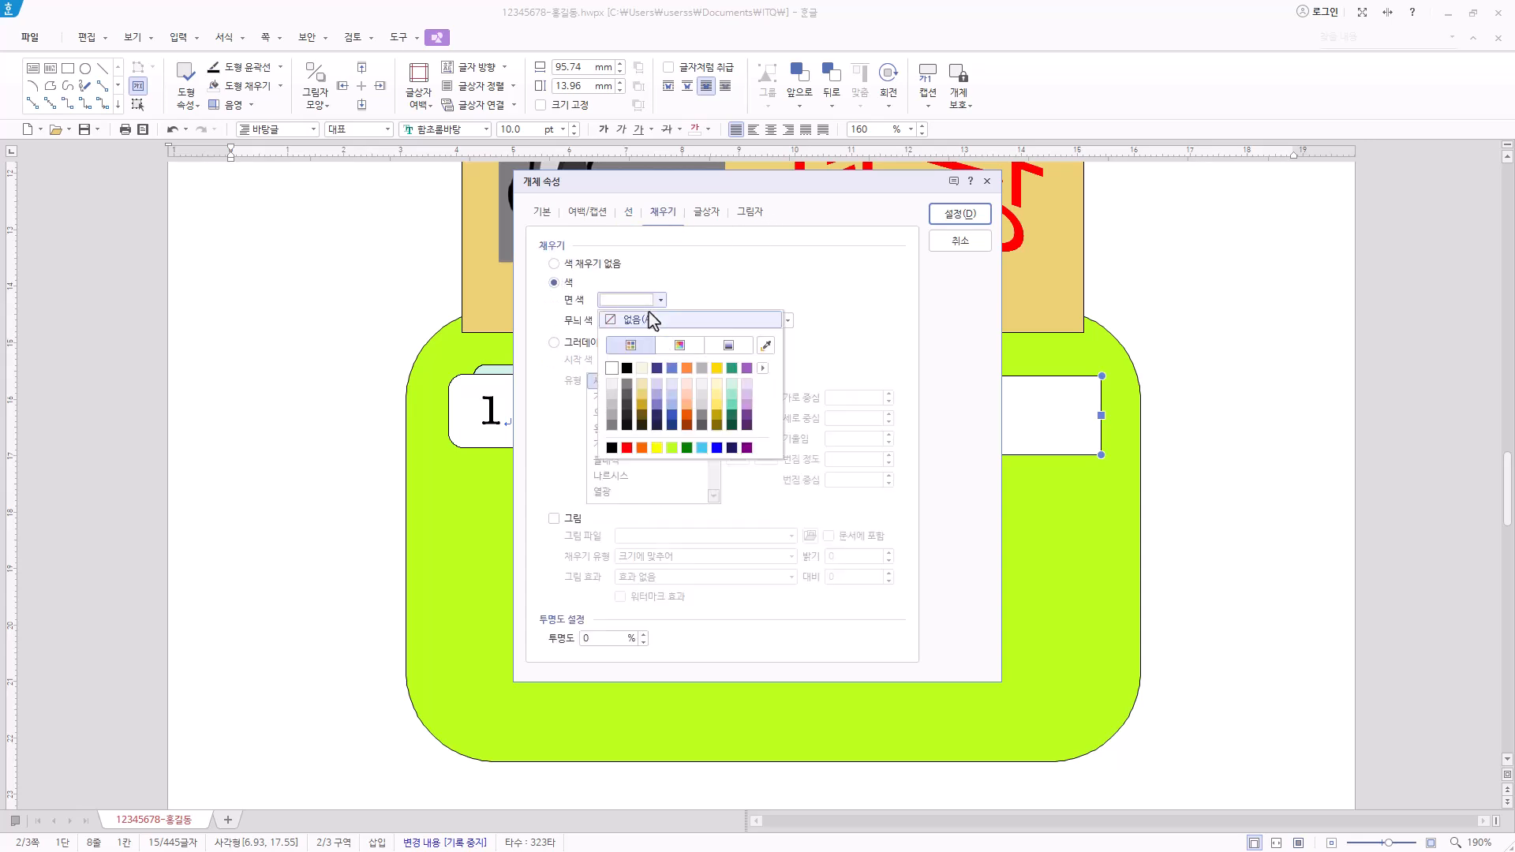
left_click(652, 327)
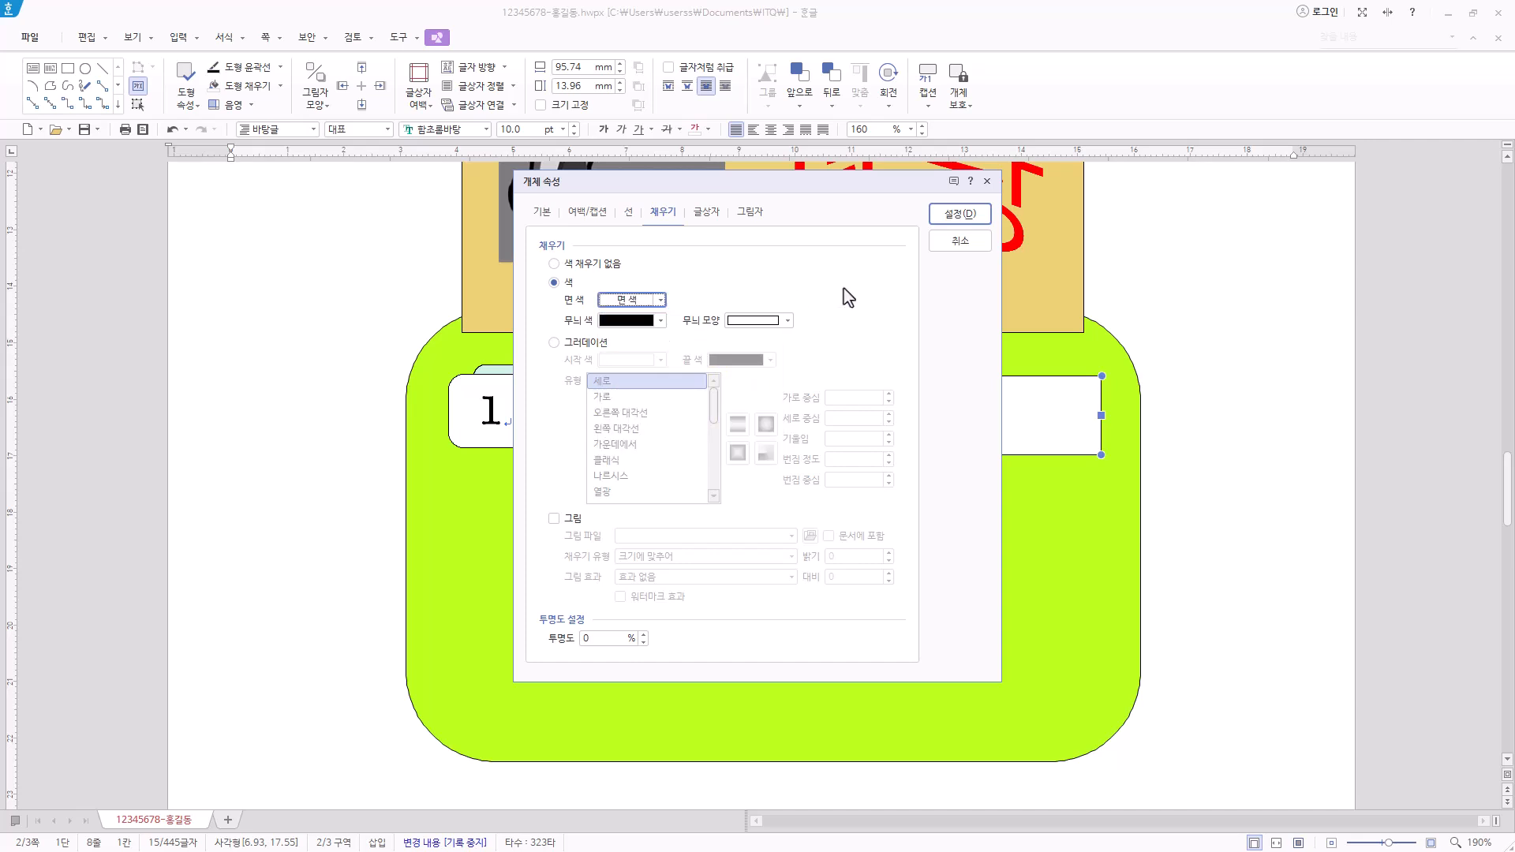
left_click(969, 220)
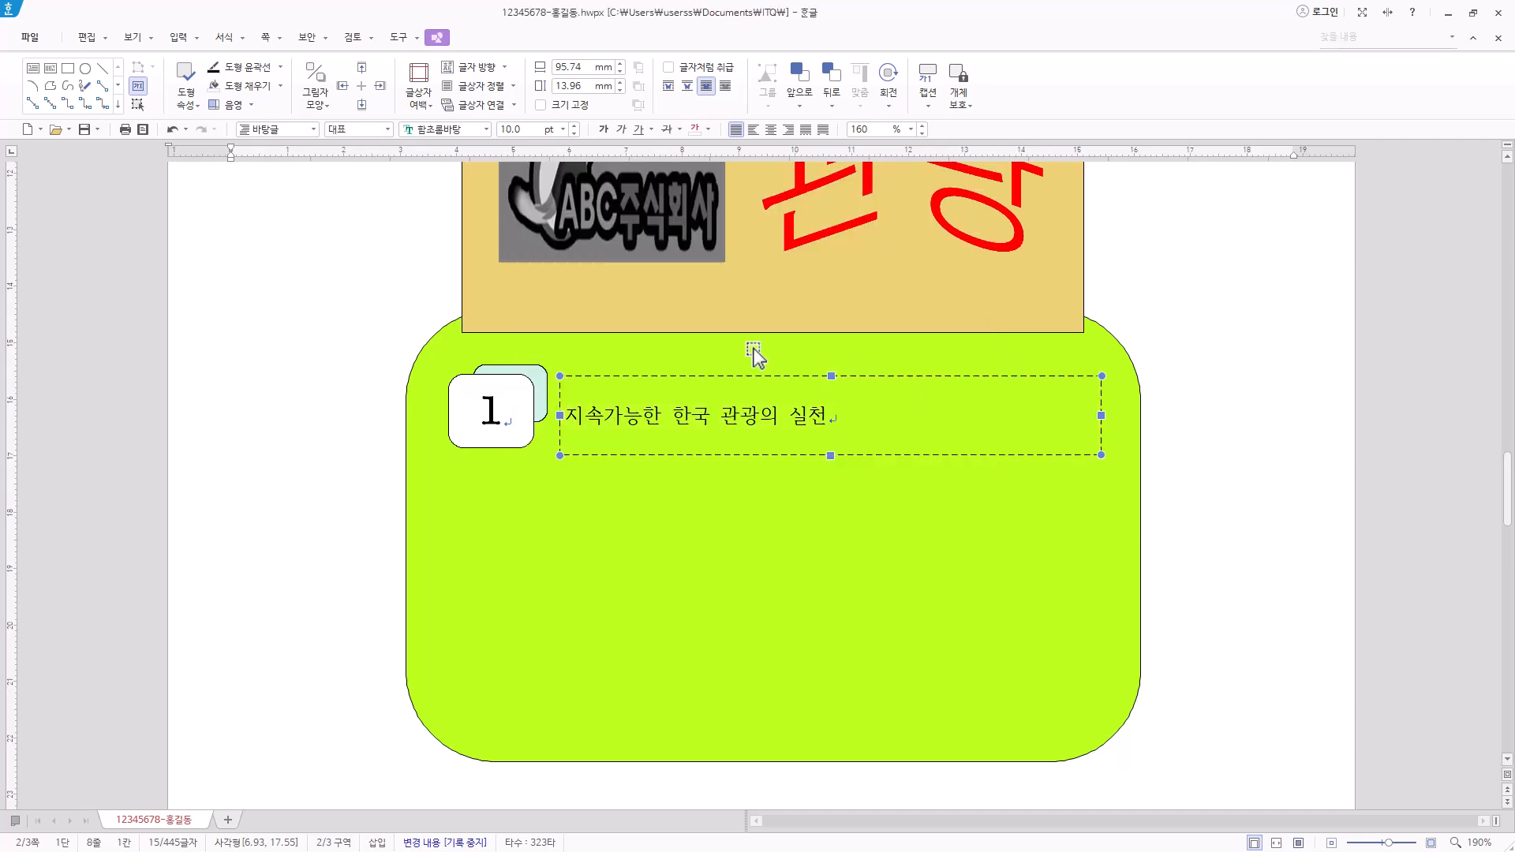
Step: Format the 지속가능한 한국 관광의 실천 text in 굴림 at 18 pt and centre it horizontally and vertically in its text box
left_click(472, 129)
type("굴림")
key("Return")
left_click(563, 129)
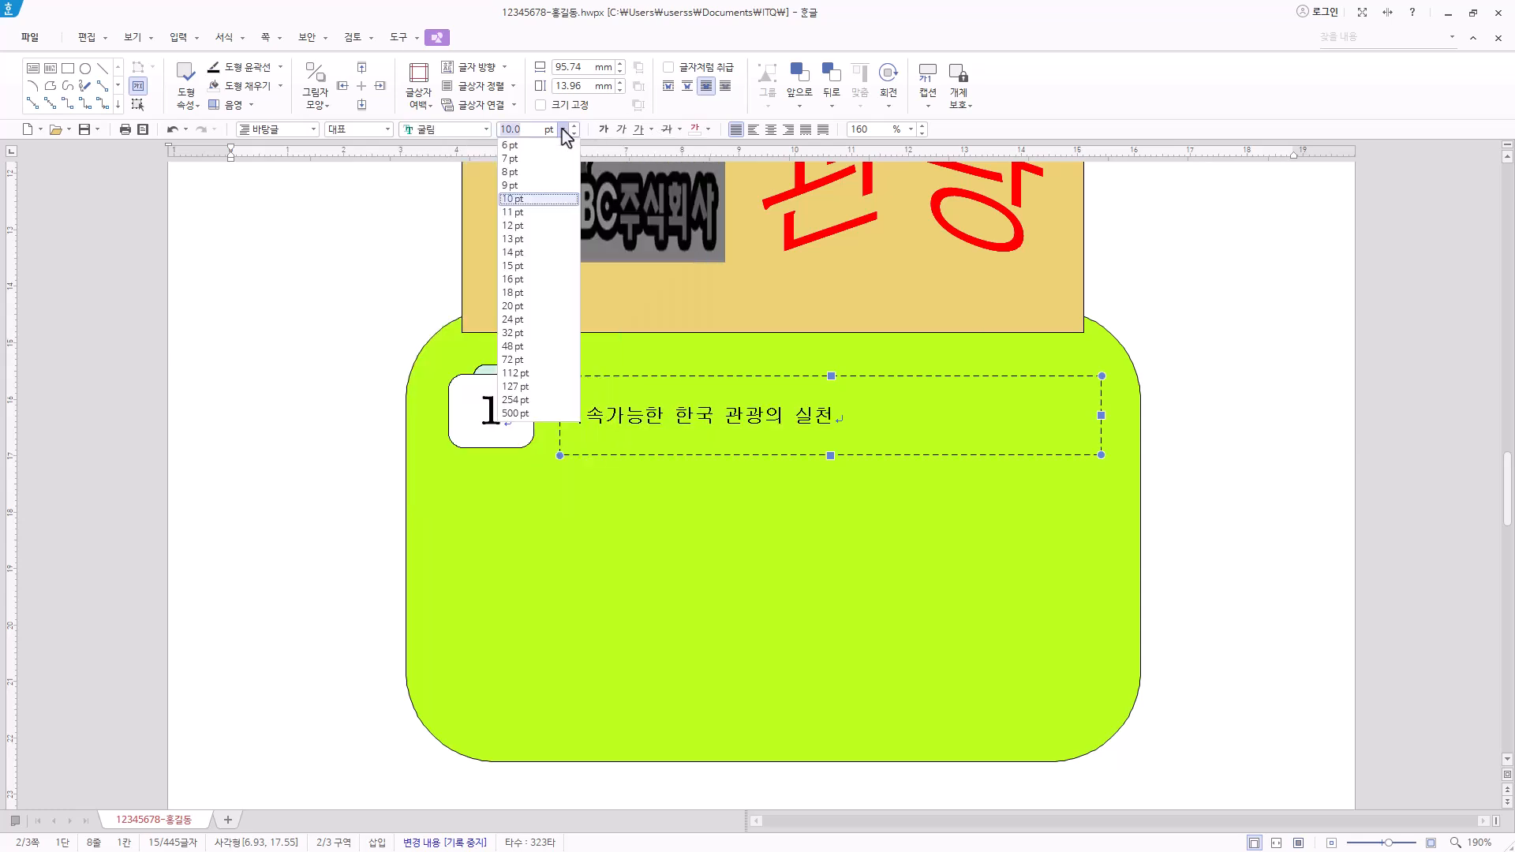
left_click(511, 293)
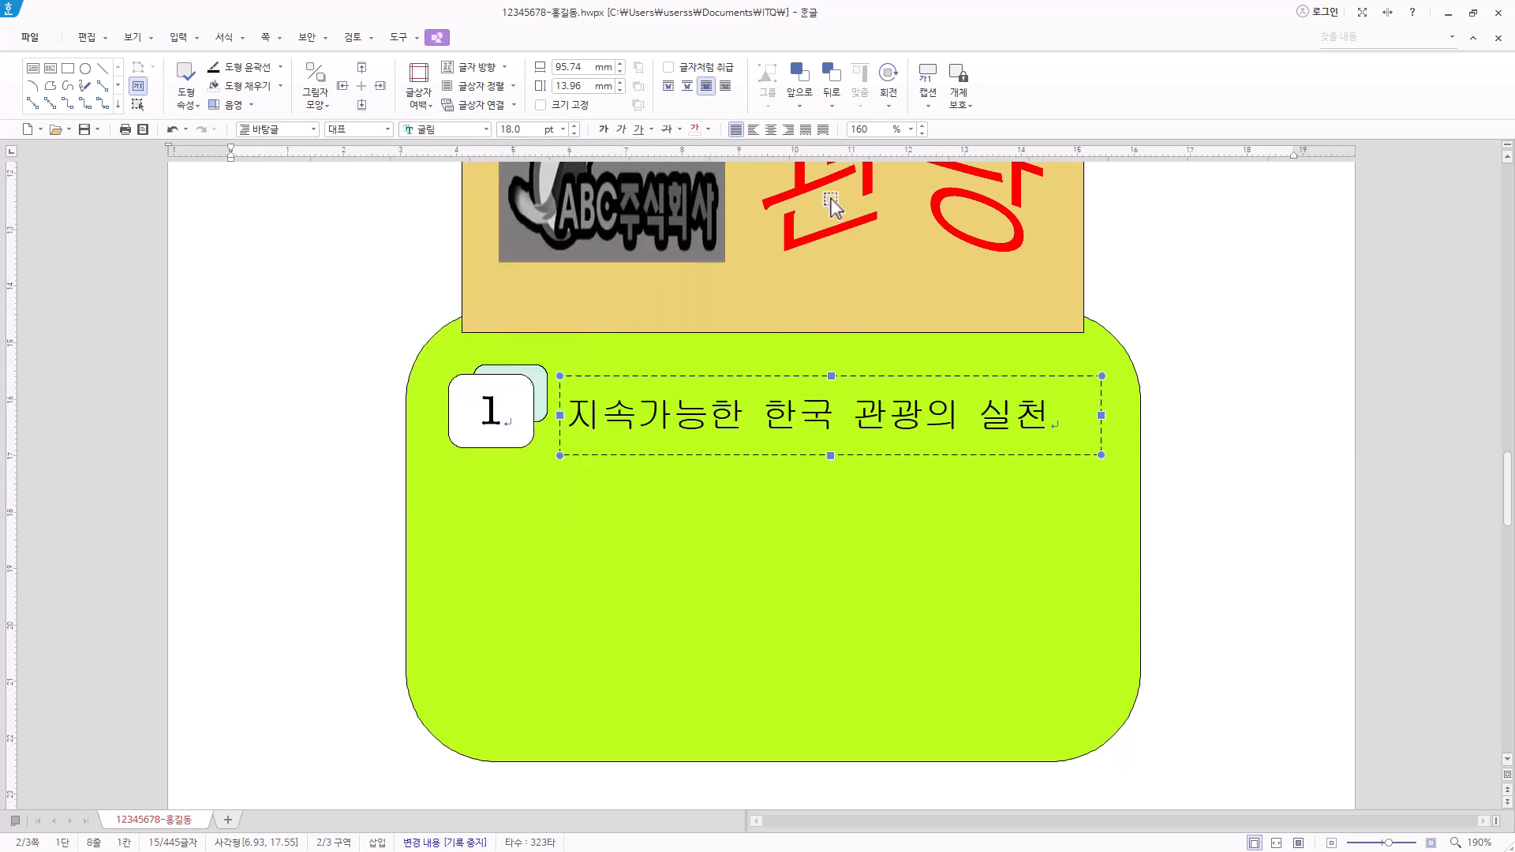
left_click(771, 130)
left_click(481, 86)
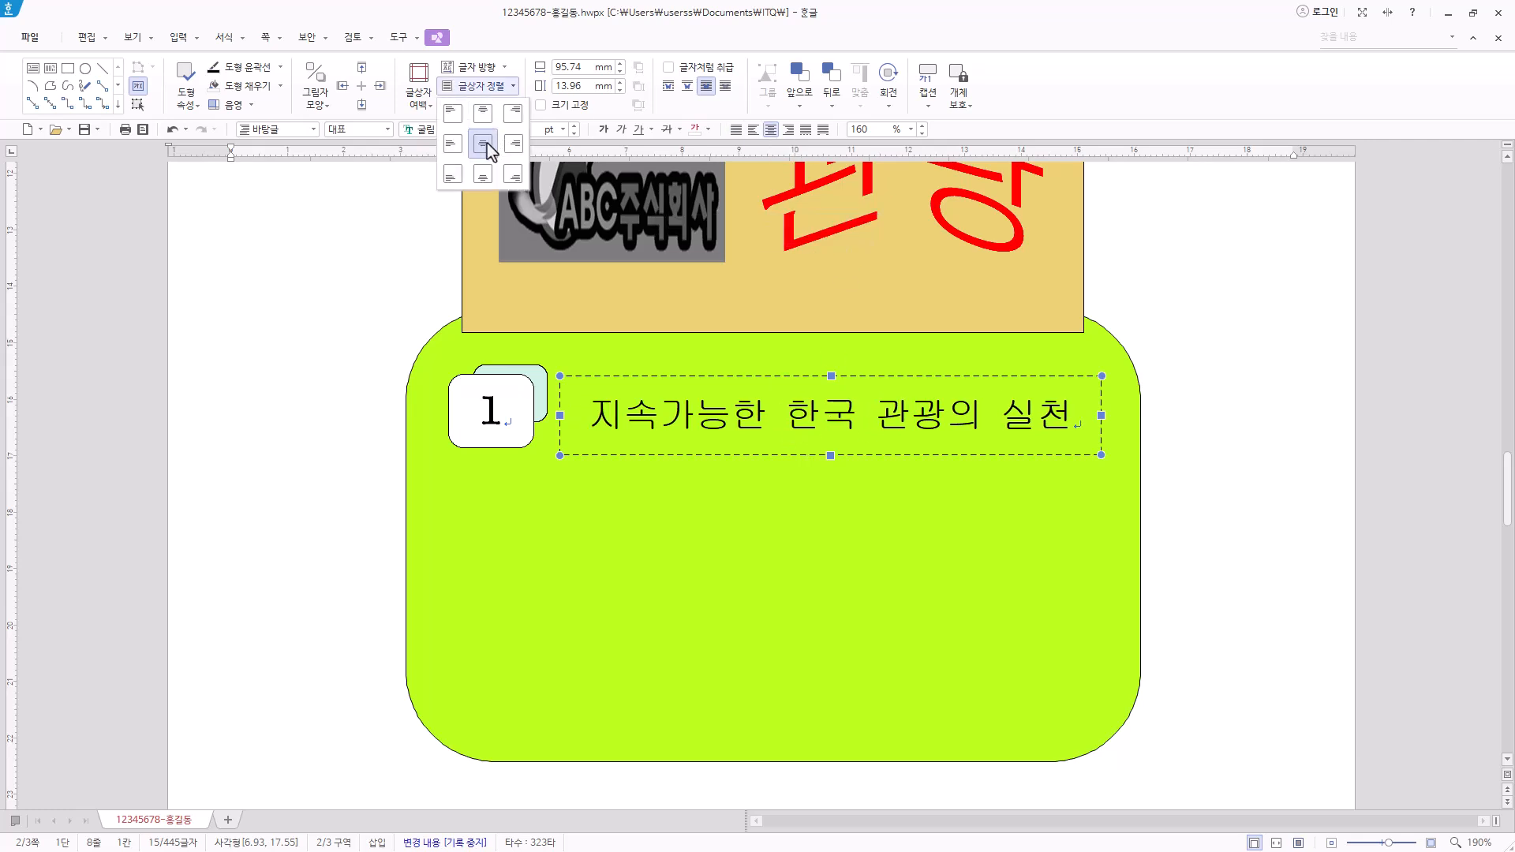
Step: Duplicate the number box, mint rectangle and dashed text box together twice, straight below, to form three rows
left_click(831, 385)
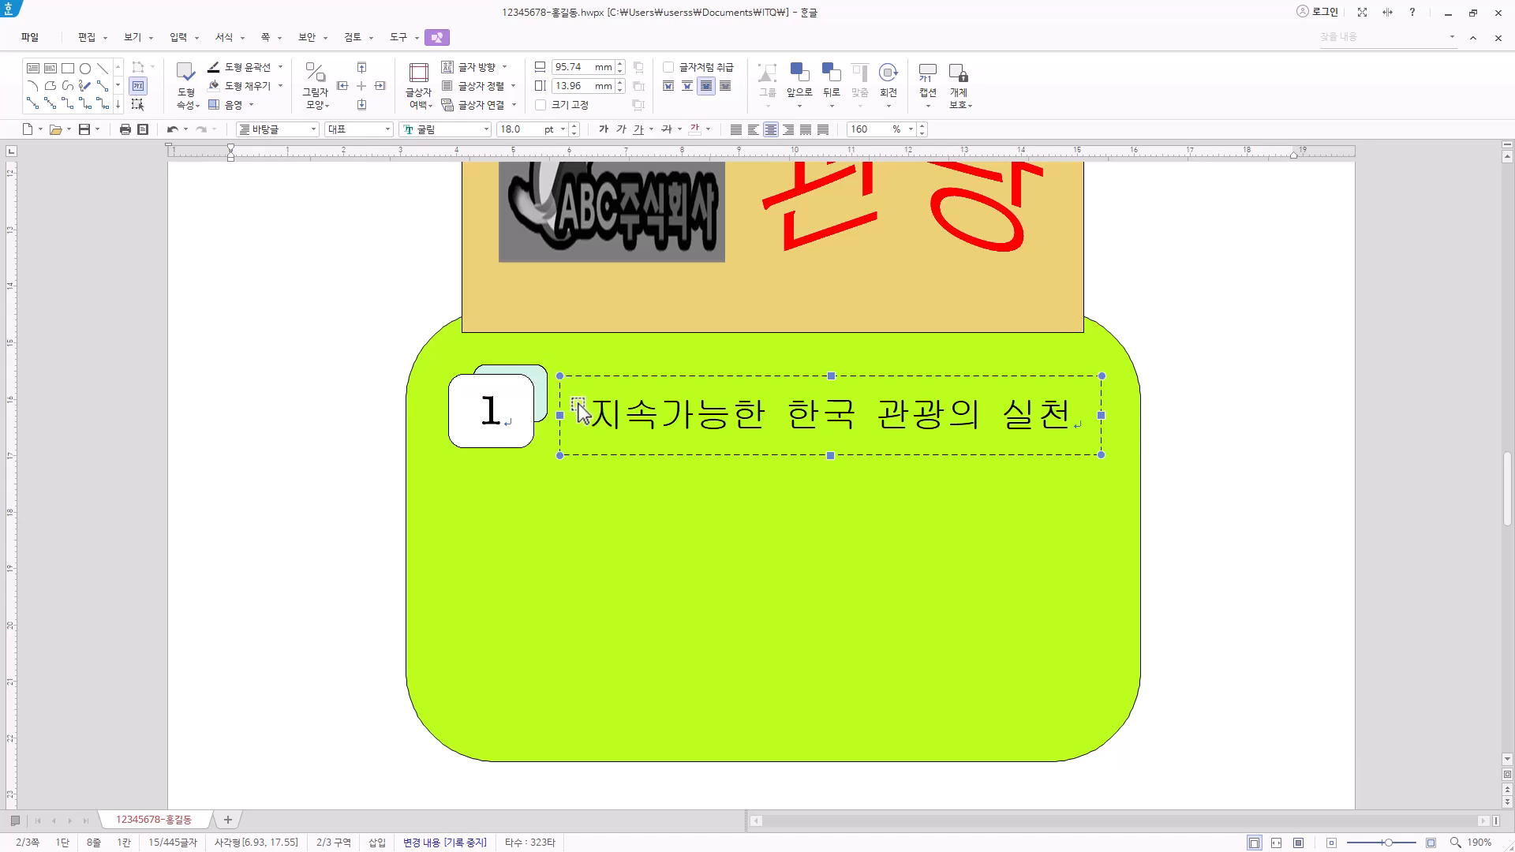
left_click(535, 388, "shift")
left_click(513, 440, "shift")
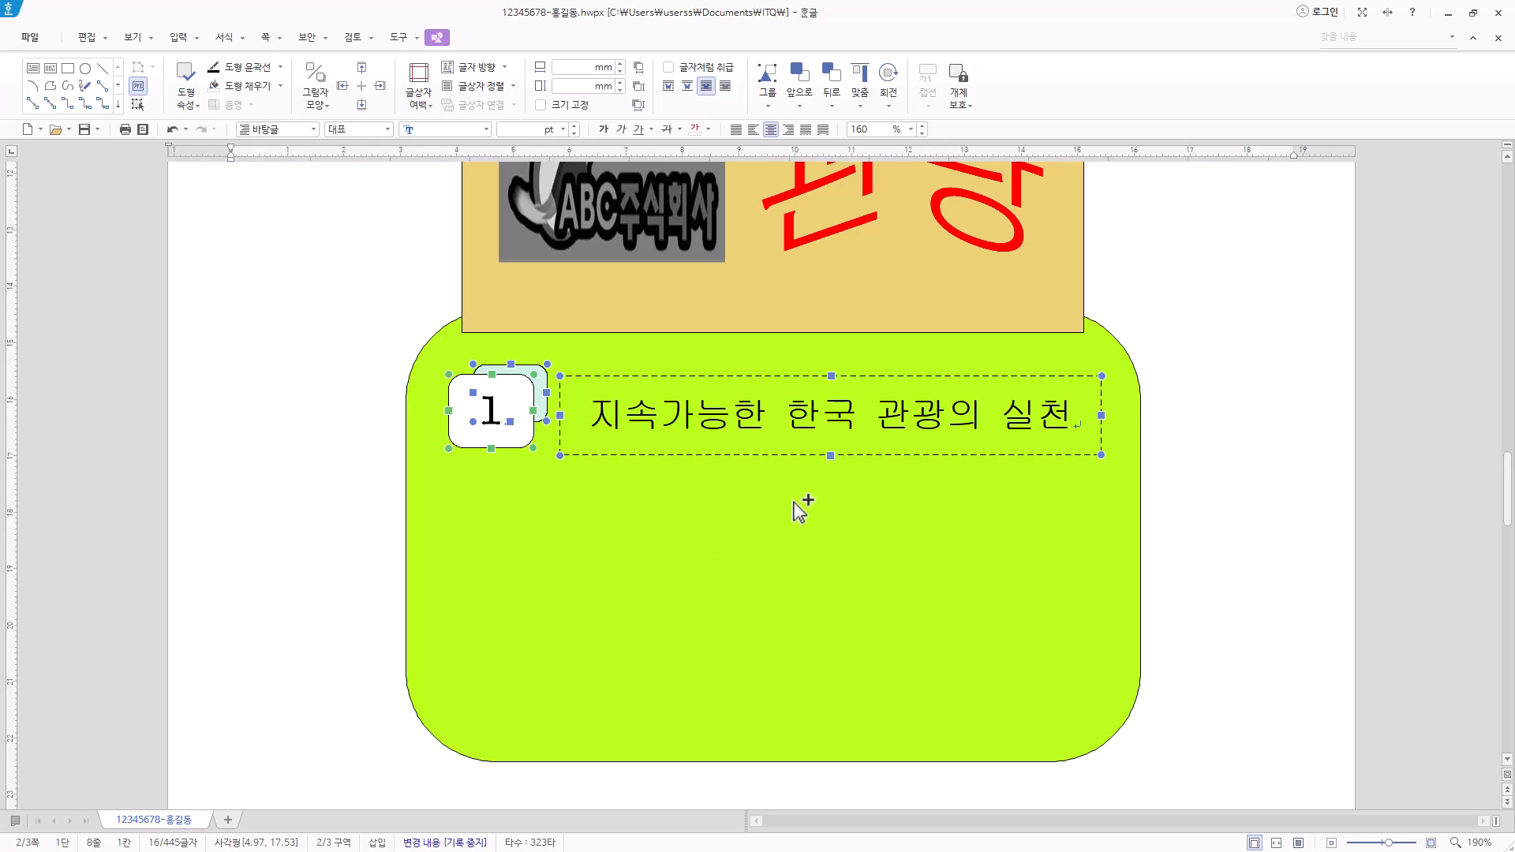
left_click_drag(790, 455, 809, 737)
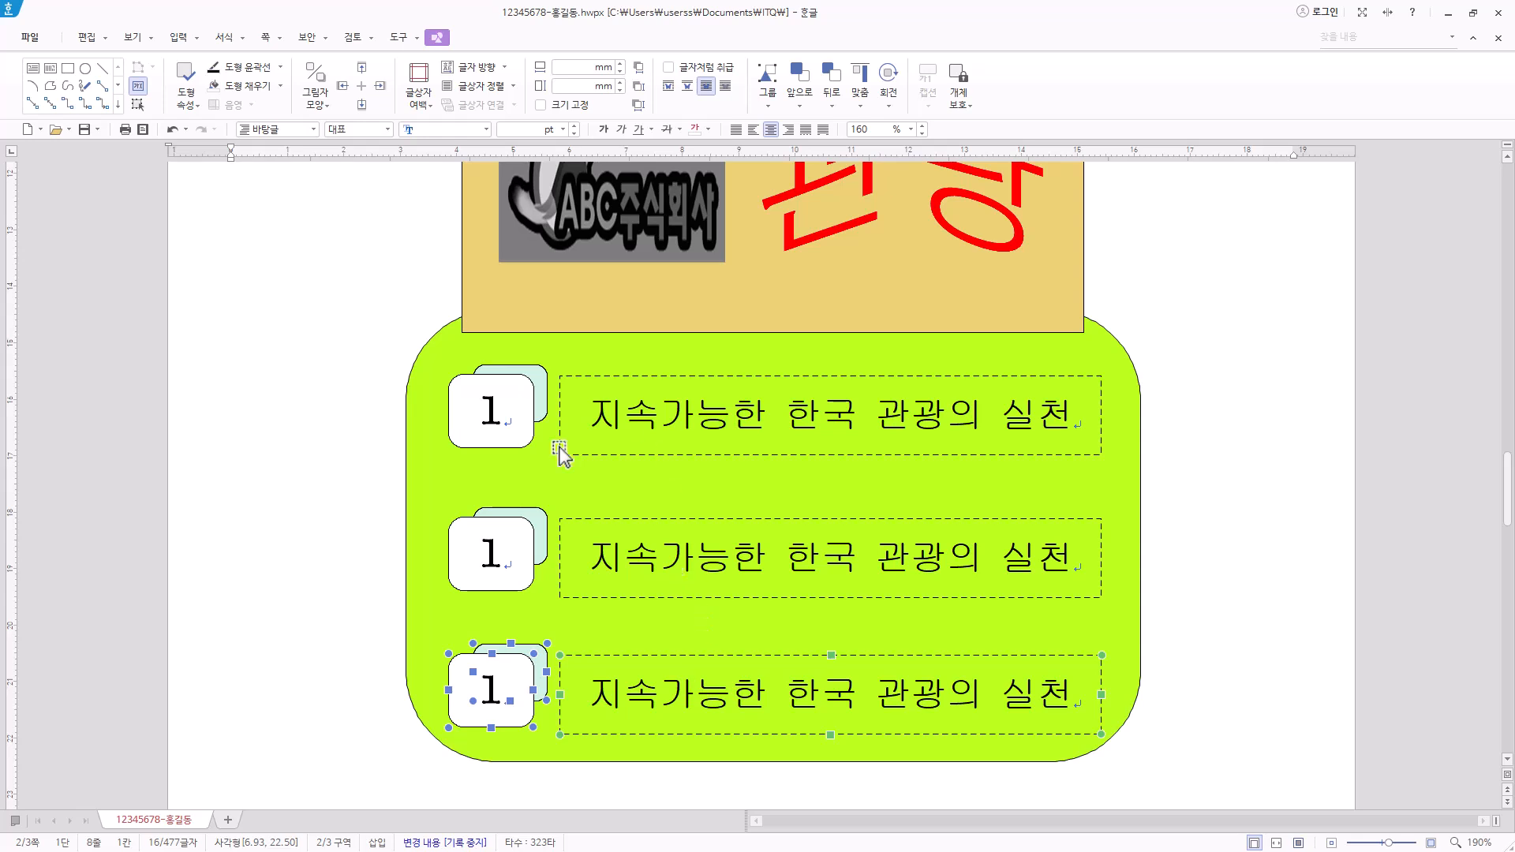
Step: Nudge the middle row's number box, mint rectangle and text box up slightly to even out the row spacing
left_click(680, 598)
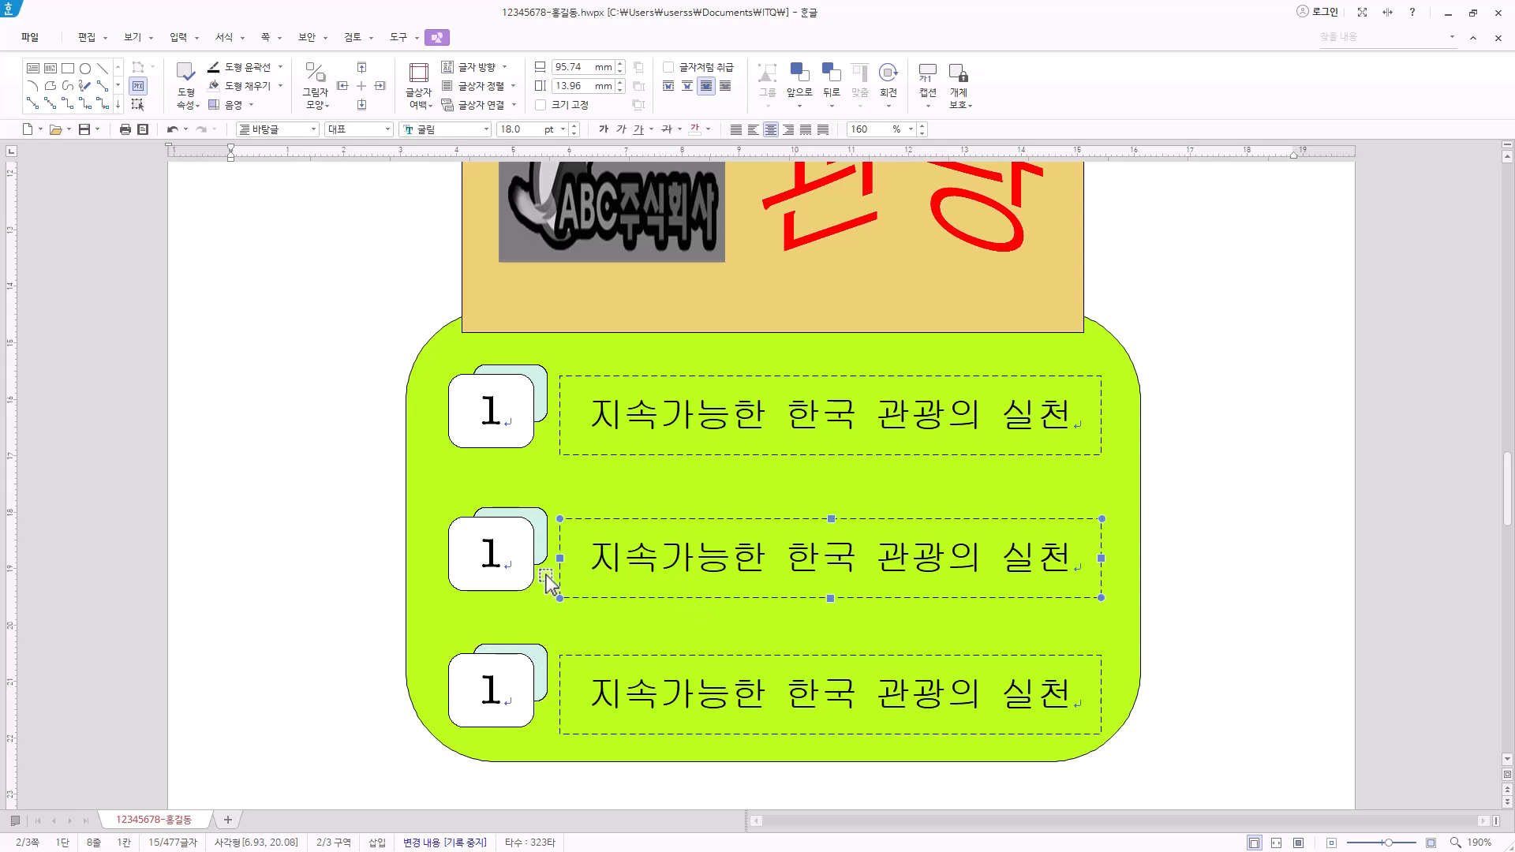
left_click(497, 556, "shift")
key("Up")
key("Up")
key("Up")
key("Up")
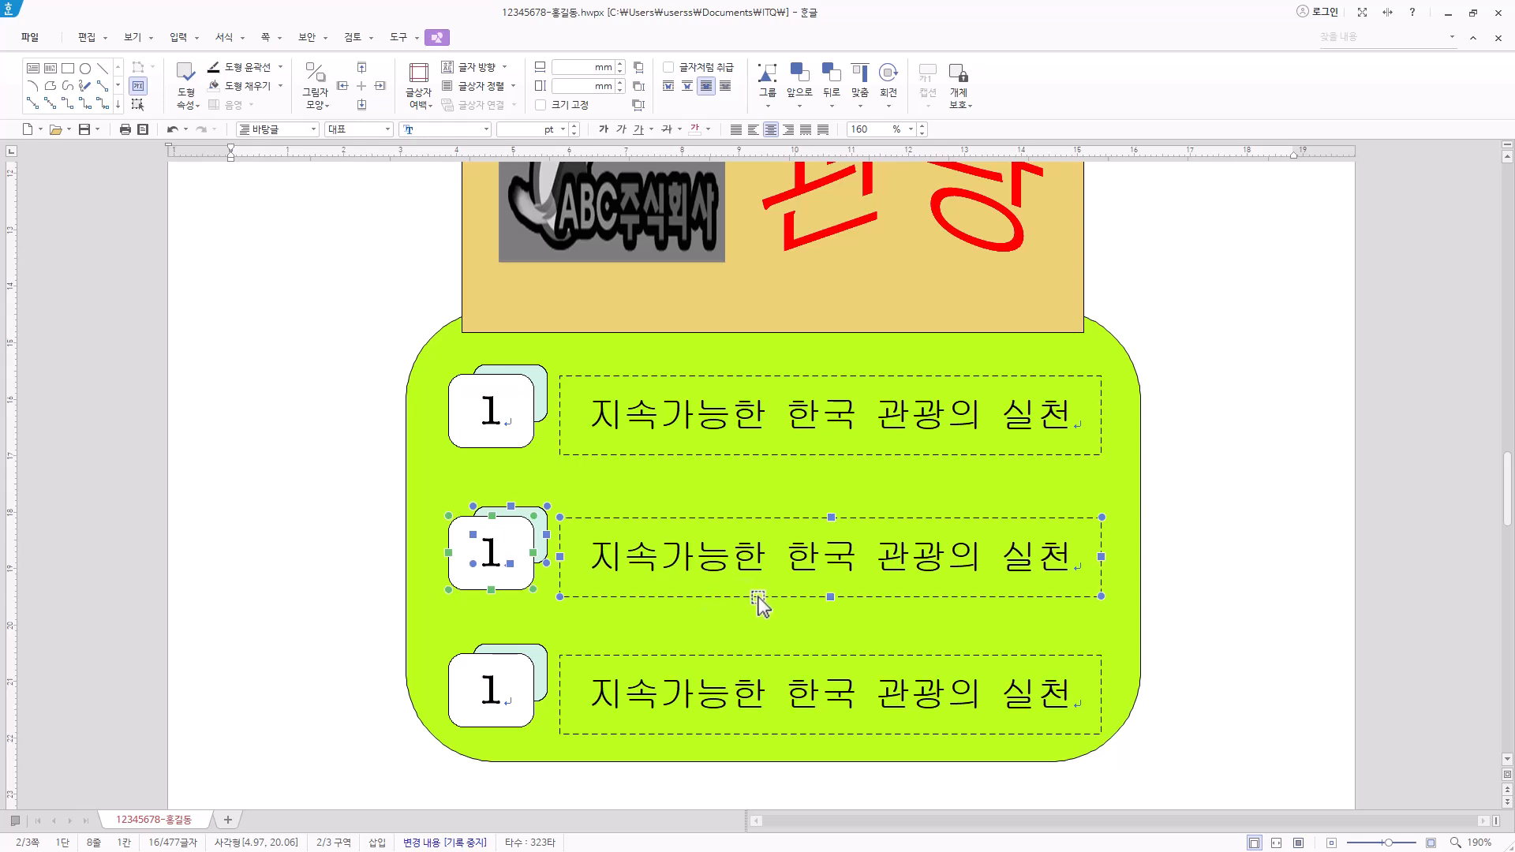
key("Down")
key("Down")
key("Down")
key("Up")
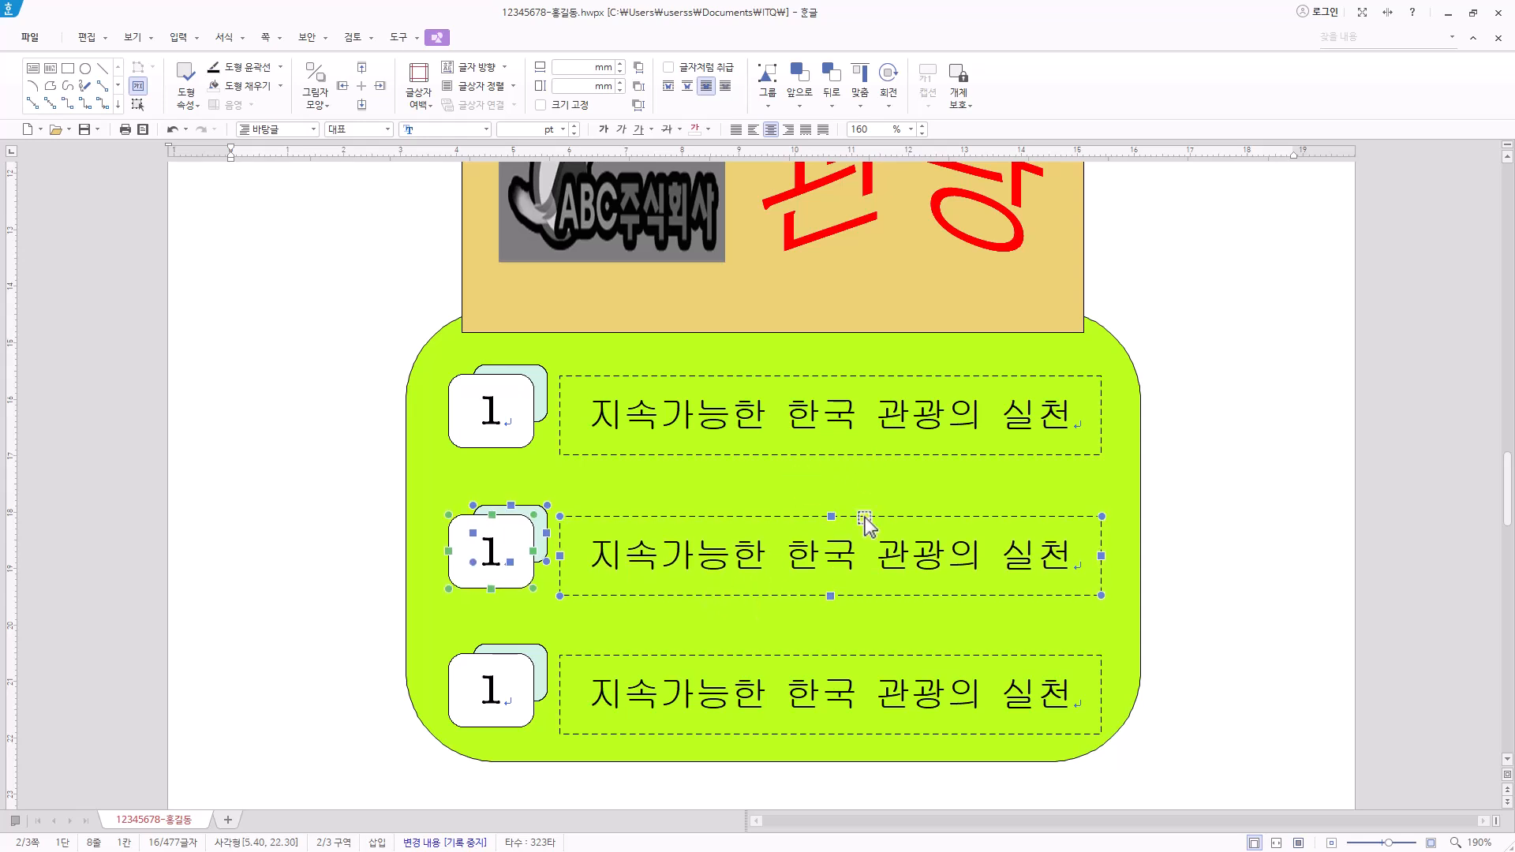
key("Up")
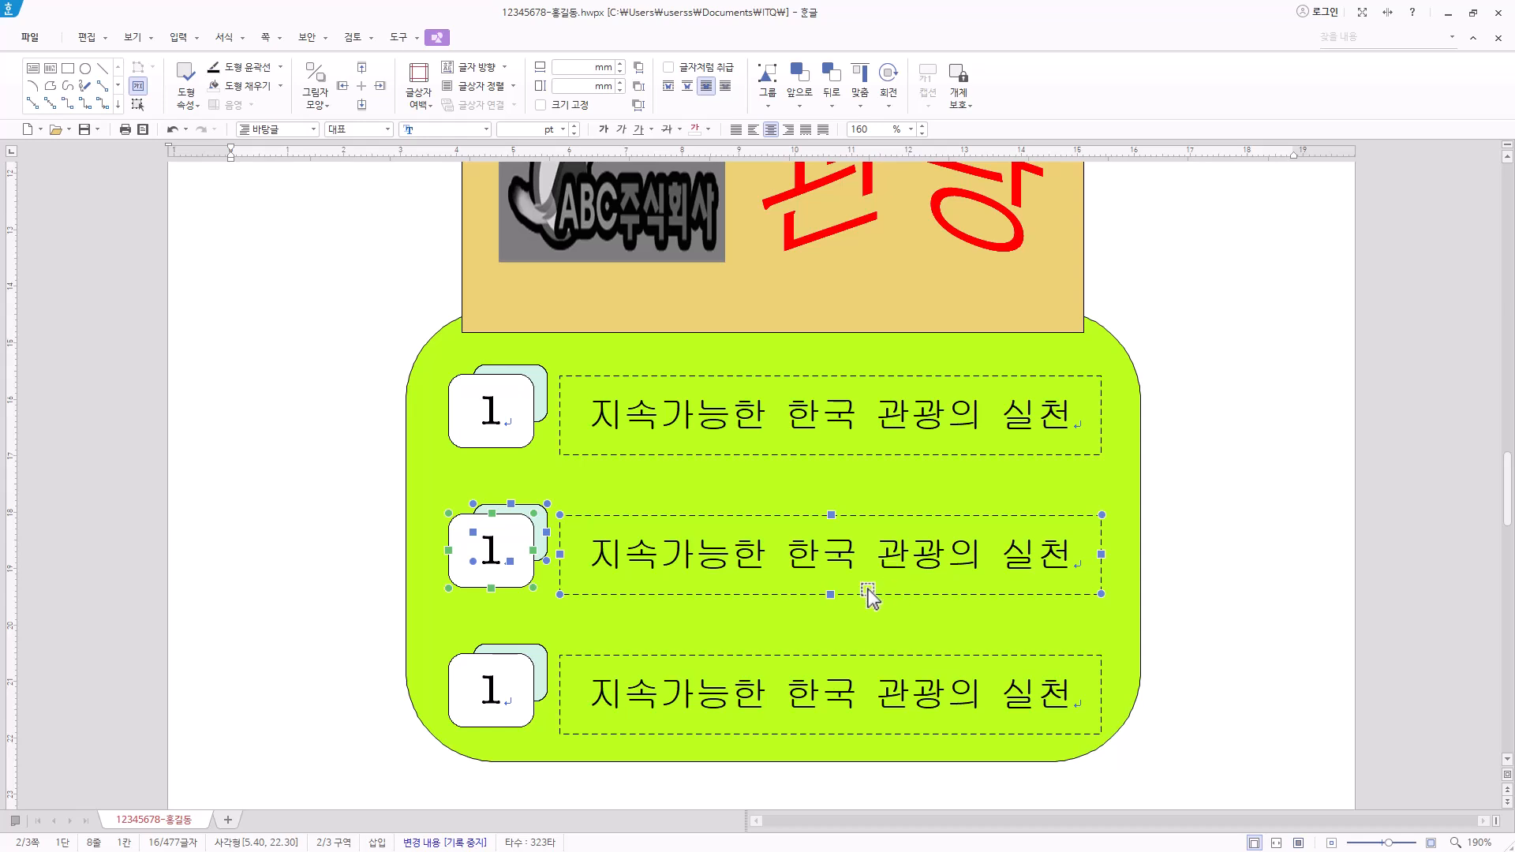
key("Up")
Step: Renumber the copied rows 2 and 3, and set their texts to 주인으로 자립하는 주민공동체 and 관계 맺기를 통한 지역관광 조성
left_click_drag(507, 411, 475, 413)
left_click_drag(503, 564, 449, 561)
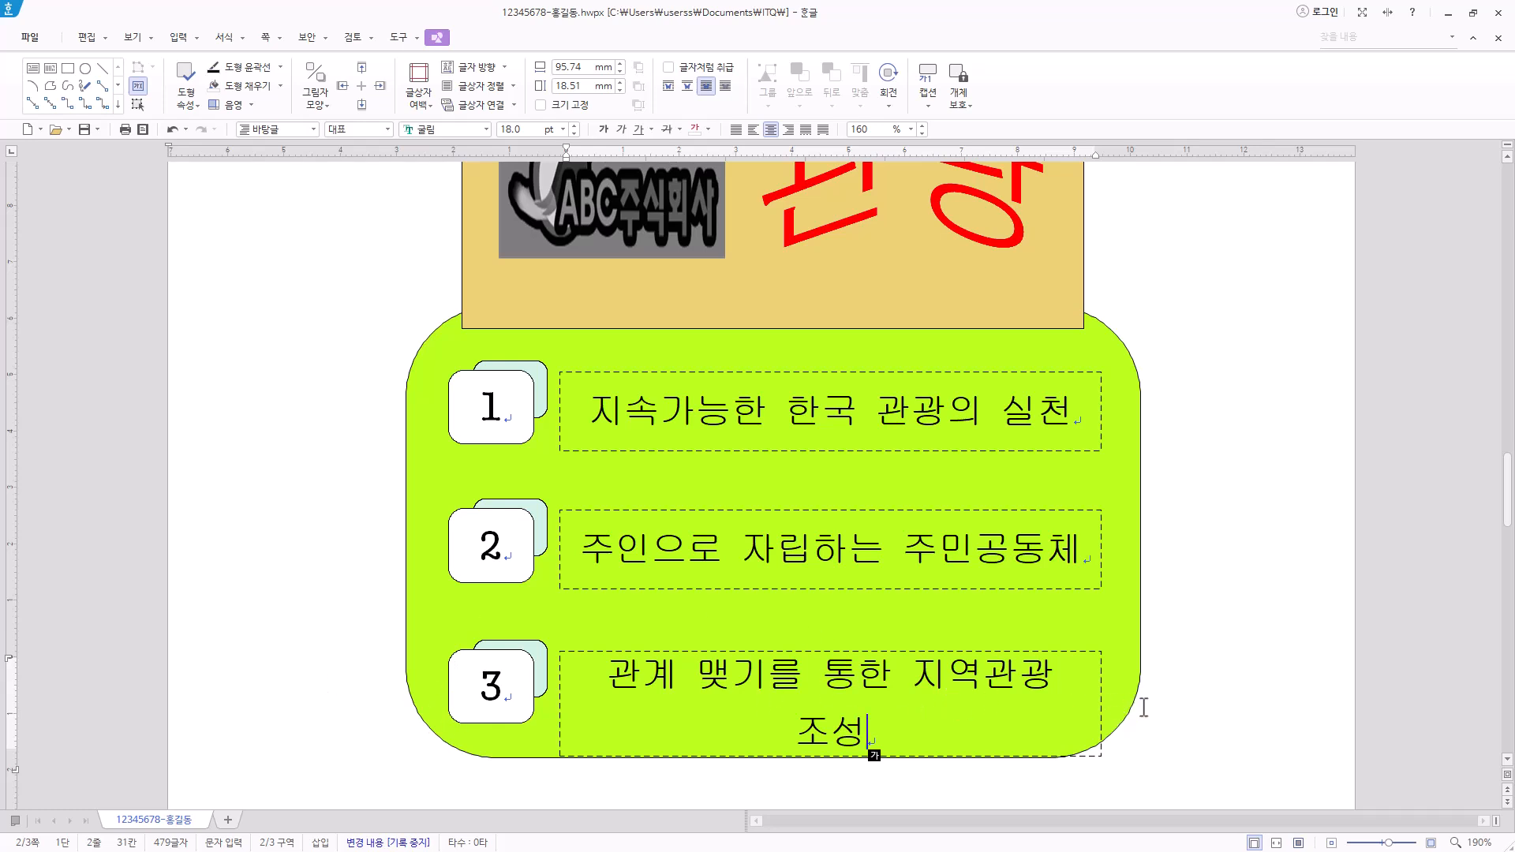
Step: Try widening only the third dashed text box to about 98 mm so its text fits on one line
left_click(1103, 689)
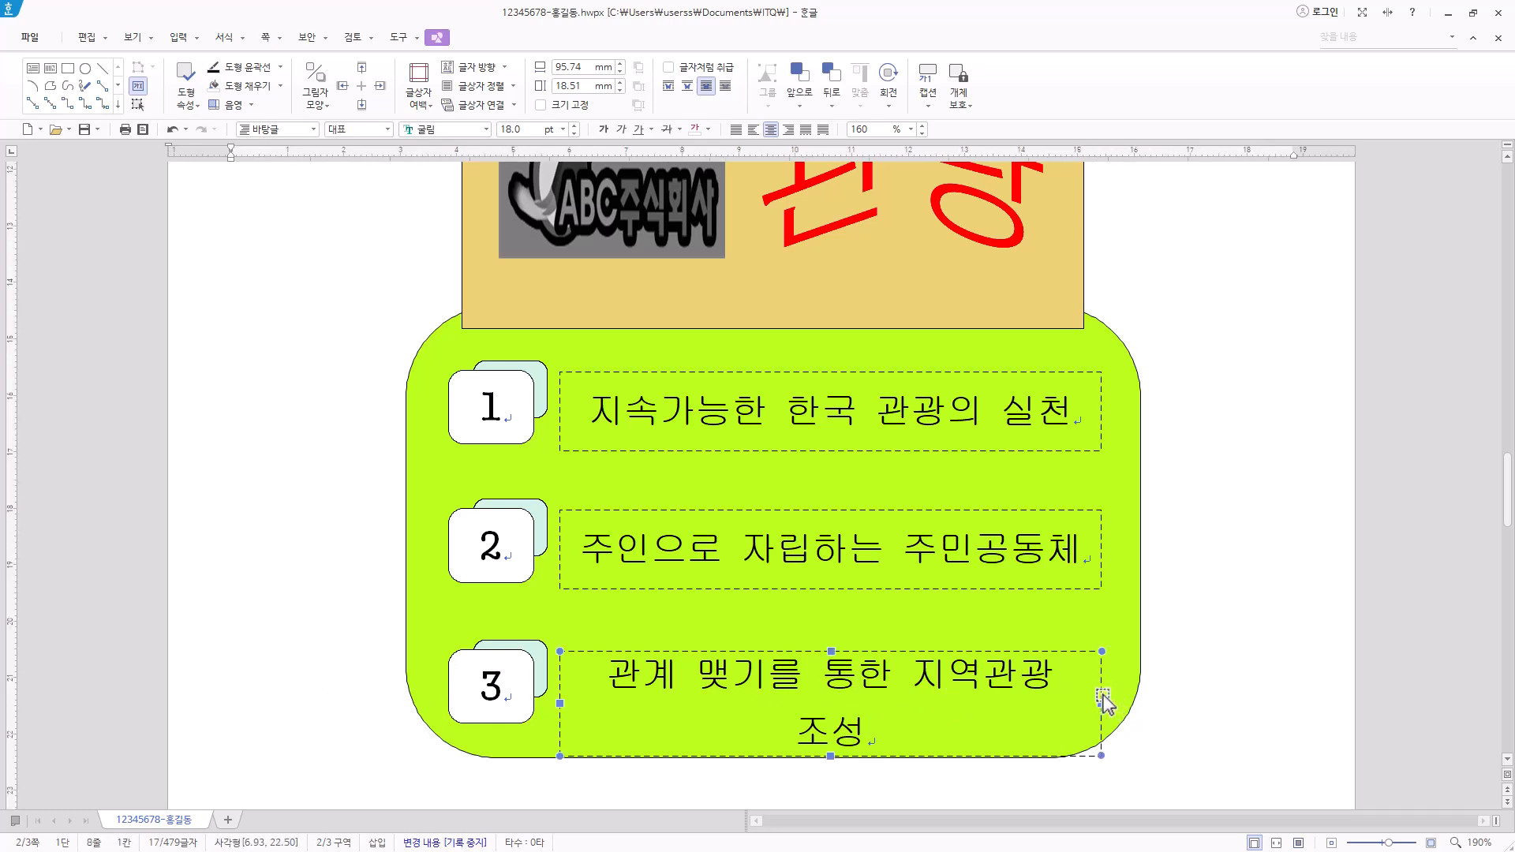
left_click_drag(1101, 703, 1113, 704)
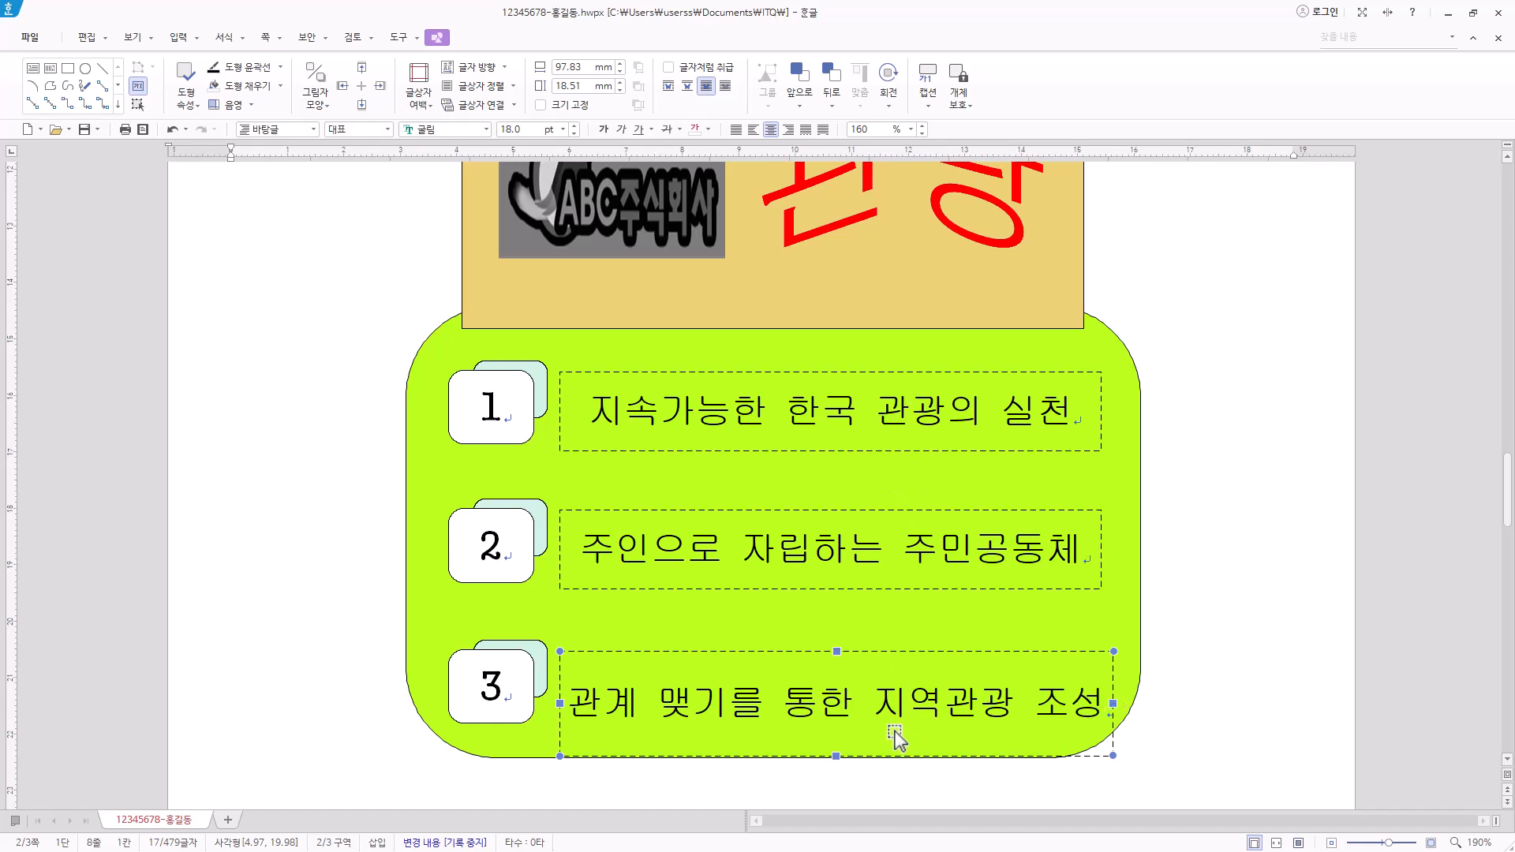
key("ctrl+z")
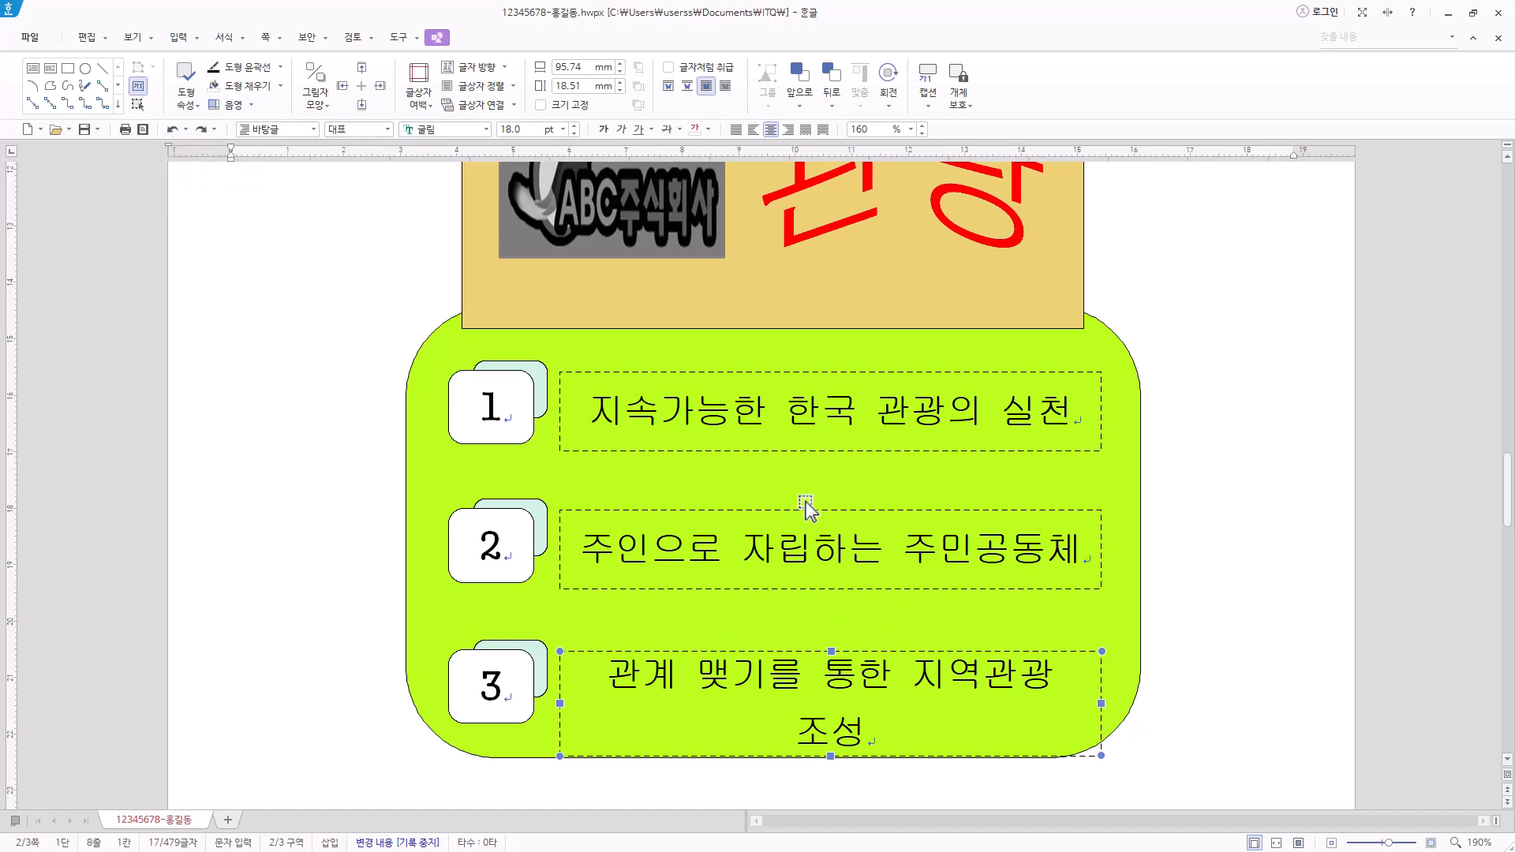
key("ctrl+shift+z")
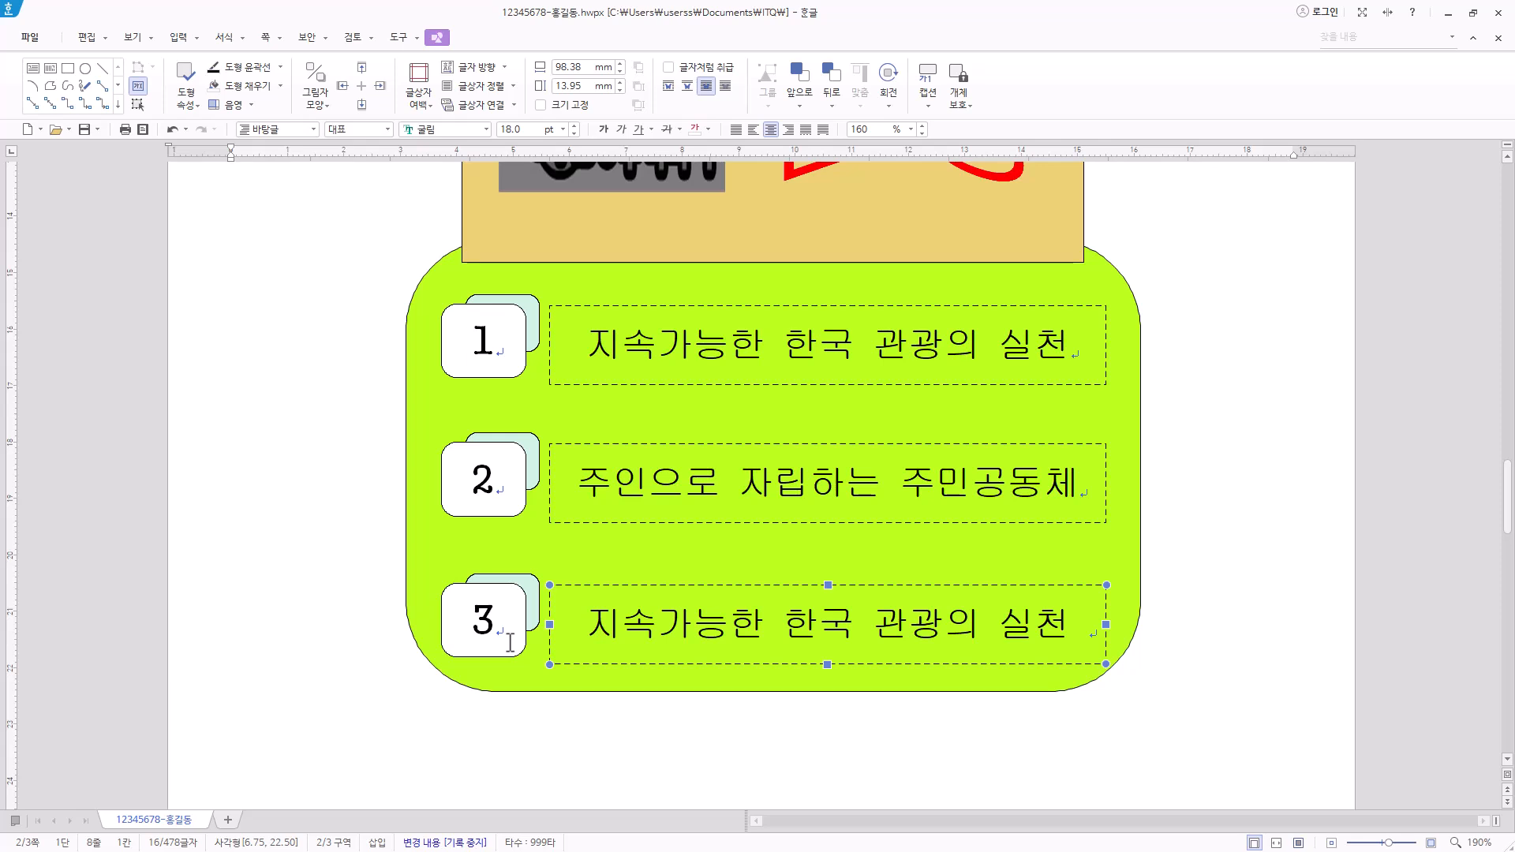
Step: Select all three dashed text boxes and adjust their width together to 98.38 mm
left_click(888, 521, "shift")
left_click(914, 385, "shift")
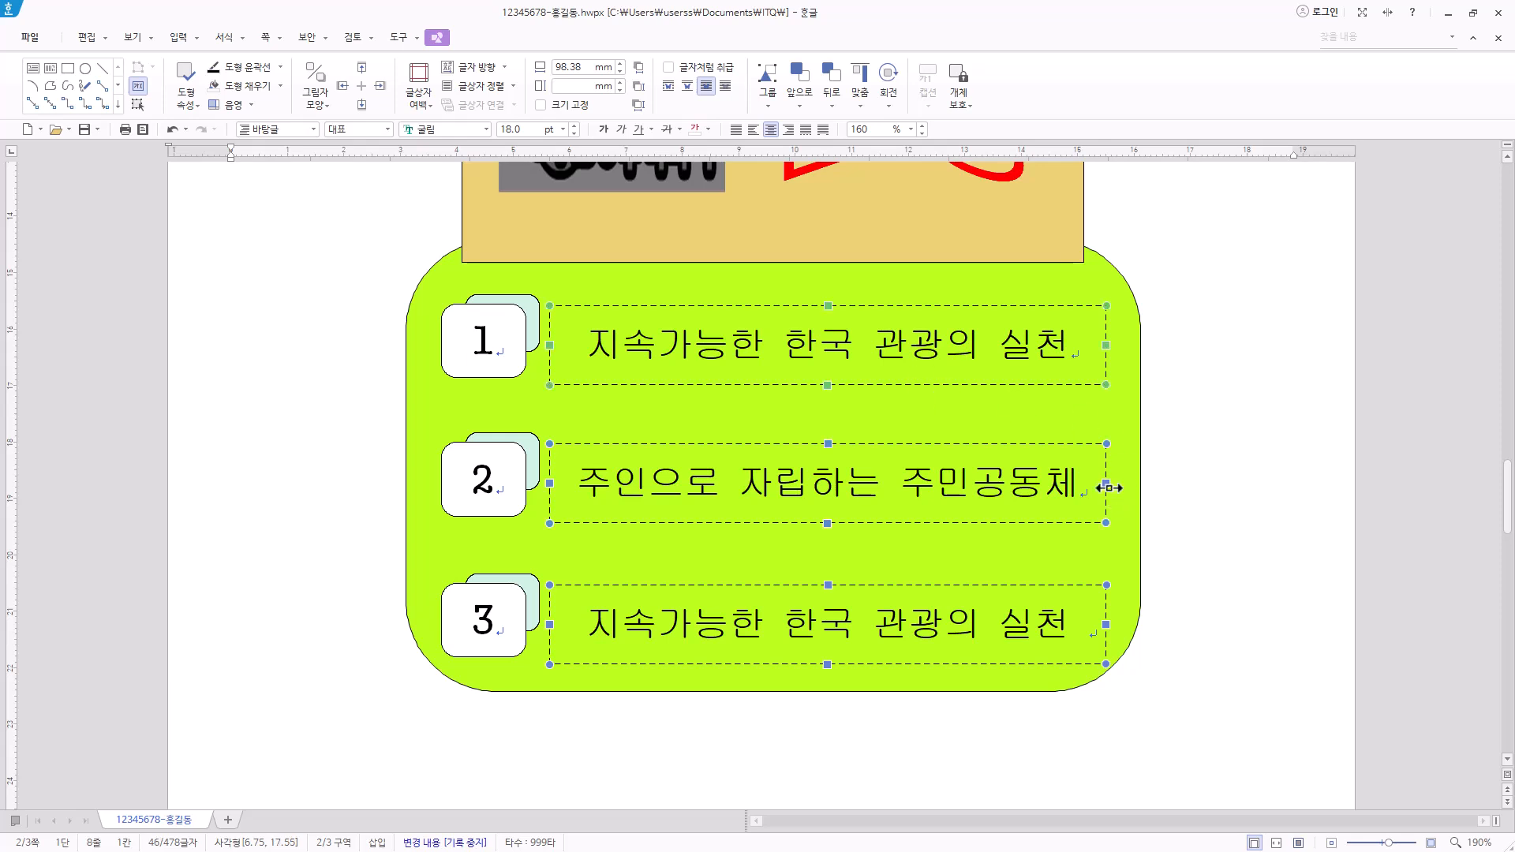
mouse_move(1106, 483)
left_mouse_down()
mouse_move(1124, 488)
mouse_move(1106, 488)
left_mouse_up()
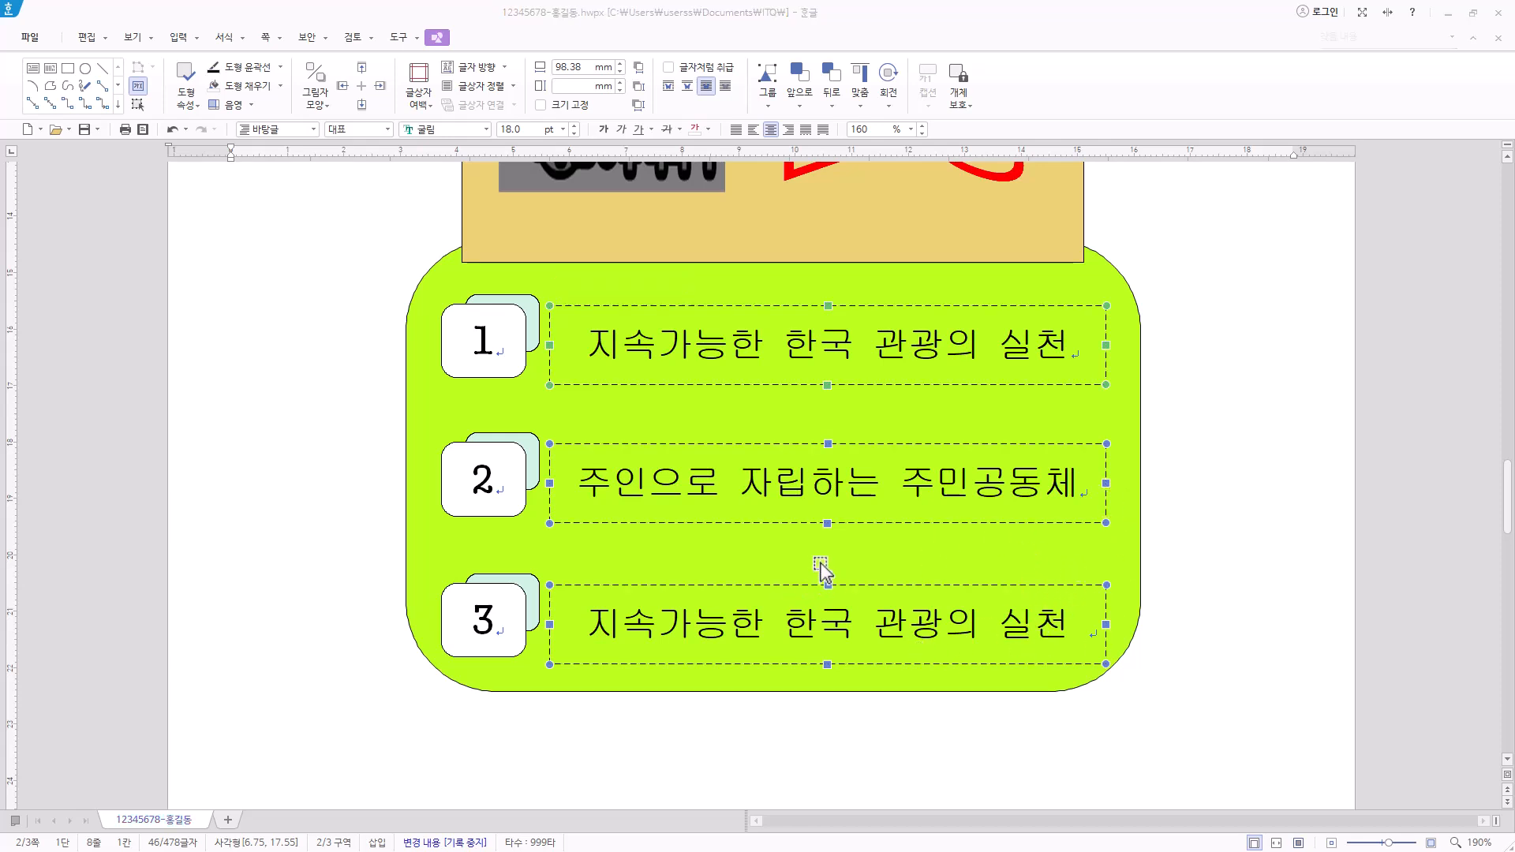
Step: Replace the third dashed text box's text with 관계 맺기를 통한 지역관광 조성
left_click(1058, 571)
left_click(777, 623)
left_click_drag(586, 623, 1102, 639)
type("관계 맺기를 통한 지역관광 조성")
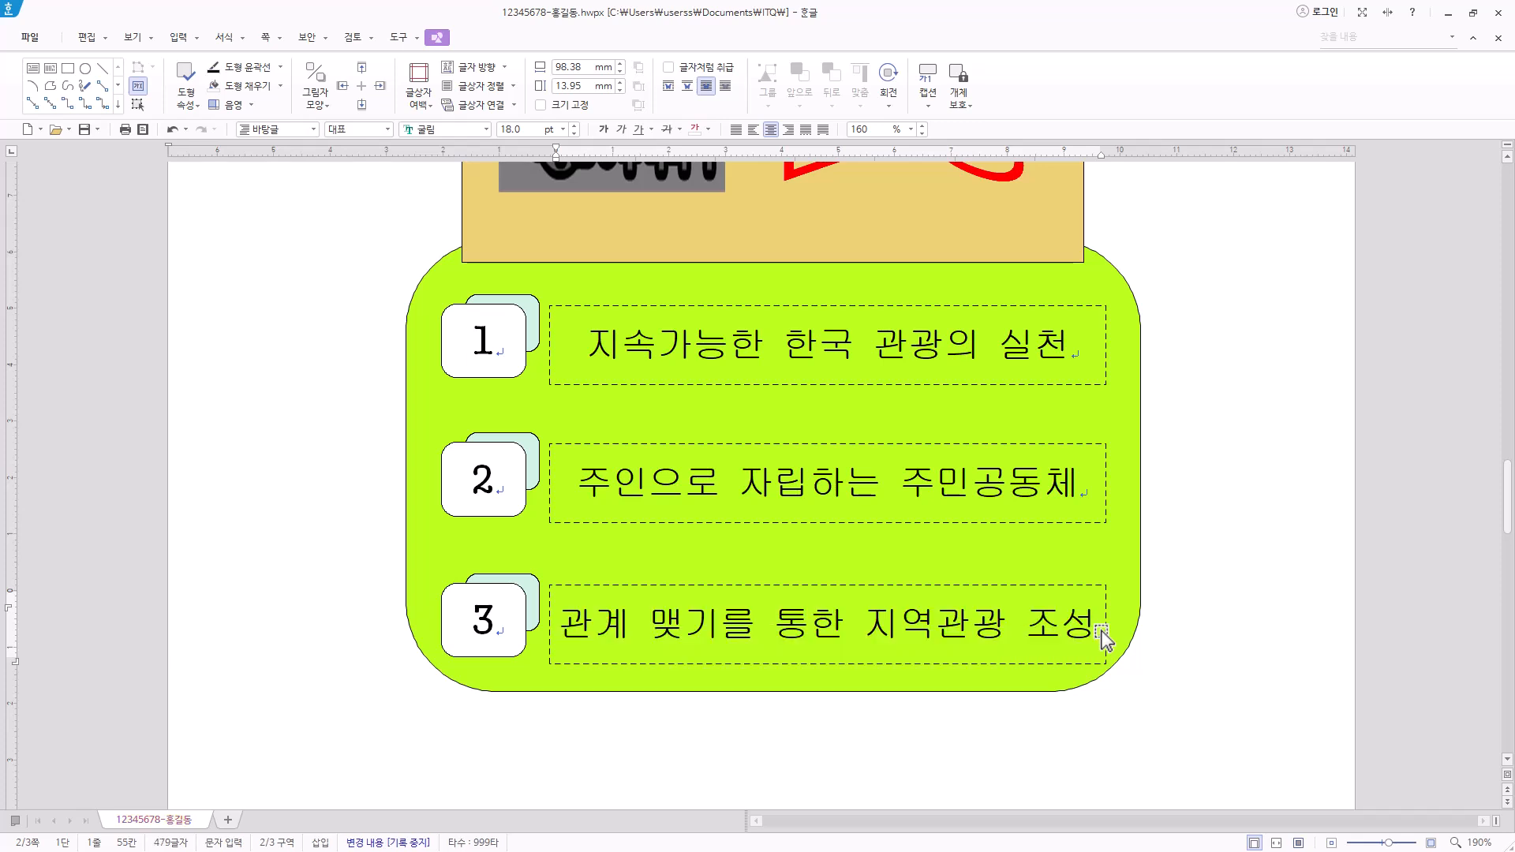
left_click(1009, 664)
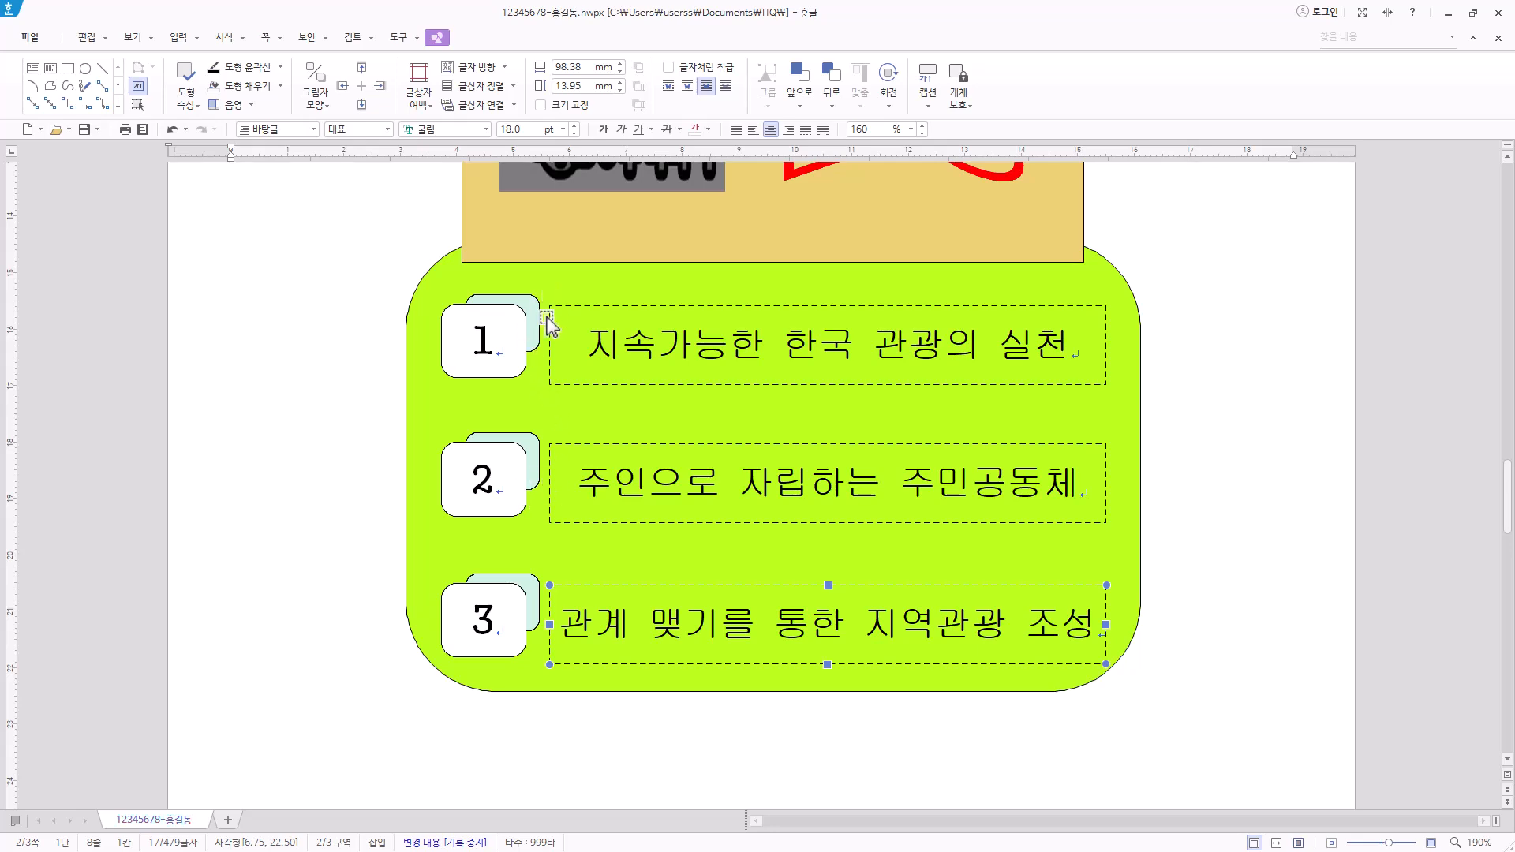
Step: Change the face colour of the rounded rectangle behind number 2 to a medium teal green
scroll(560, 426, "down", 2)
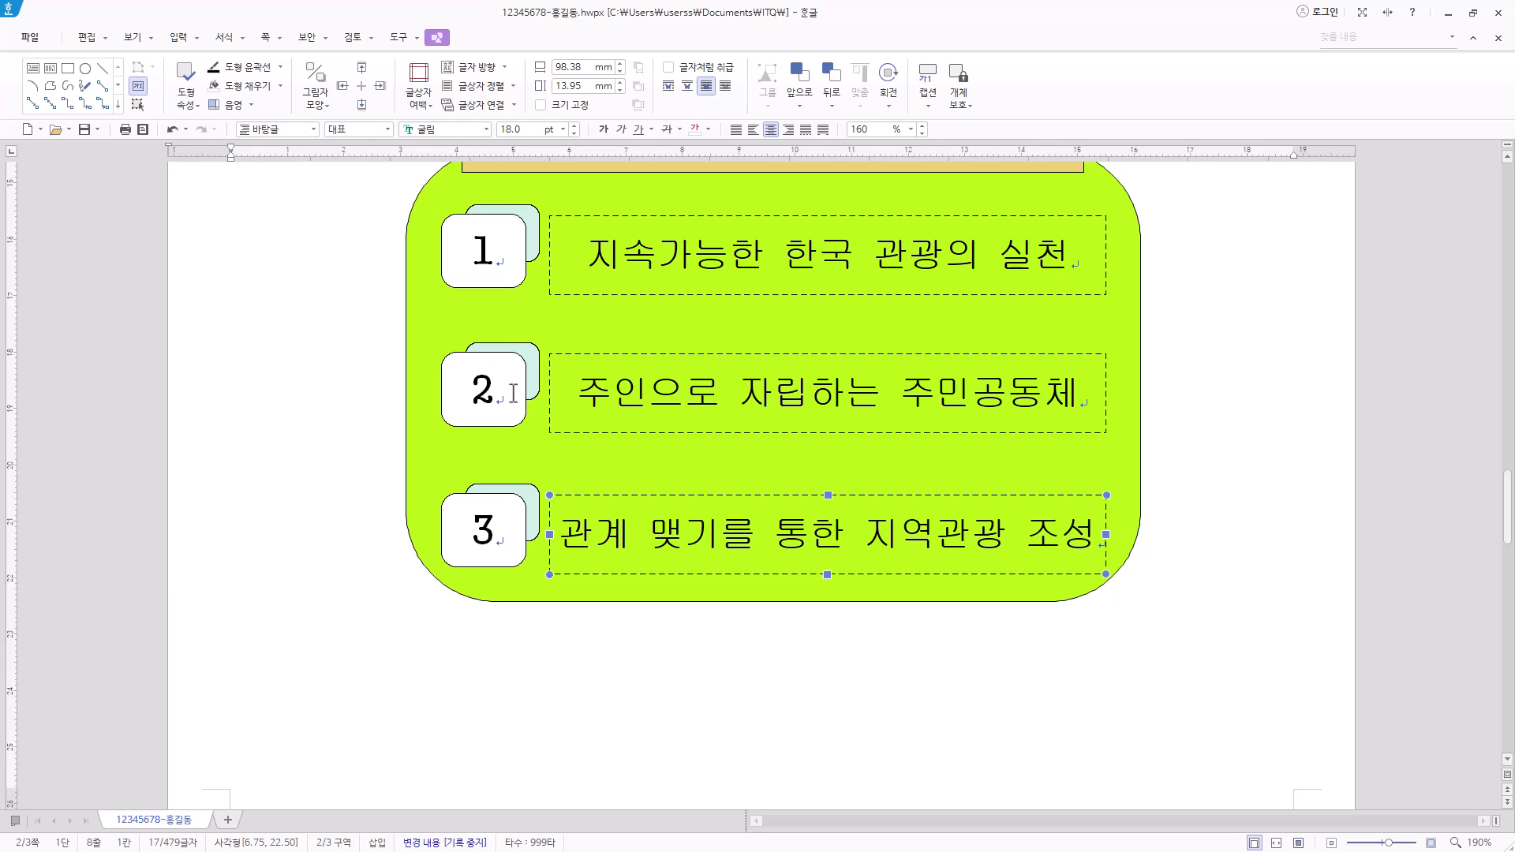
left_click(538, 391)
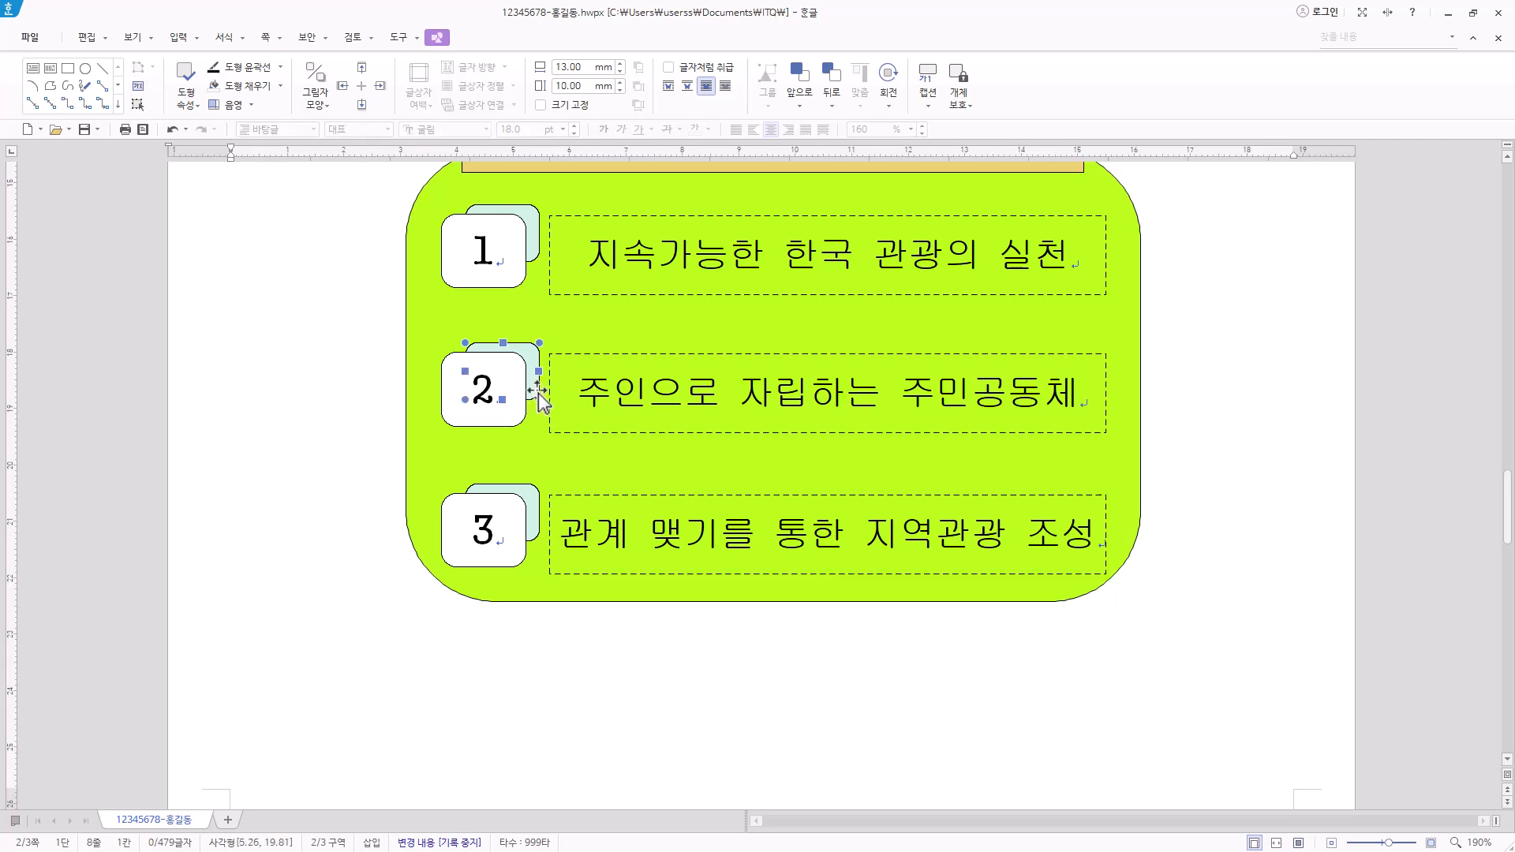
right_click(538, 391)
left_click(662, 396)
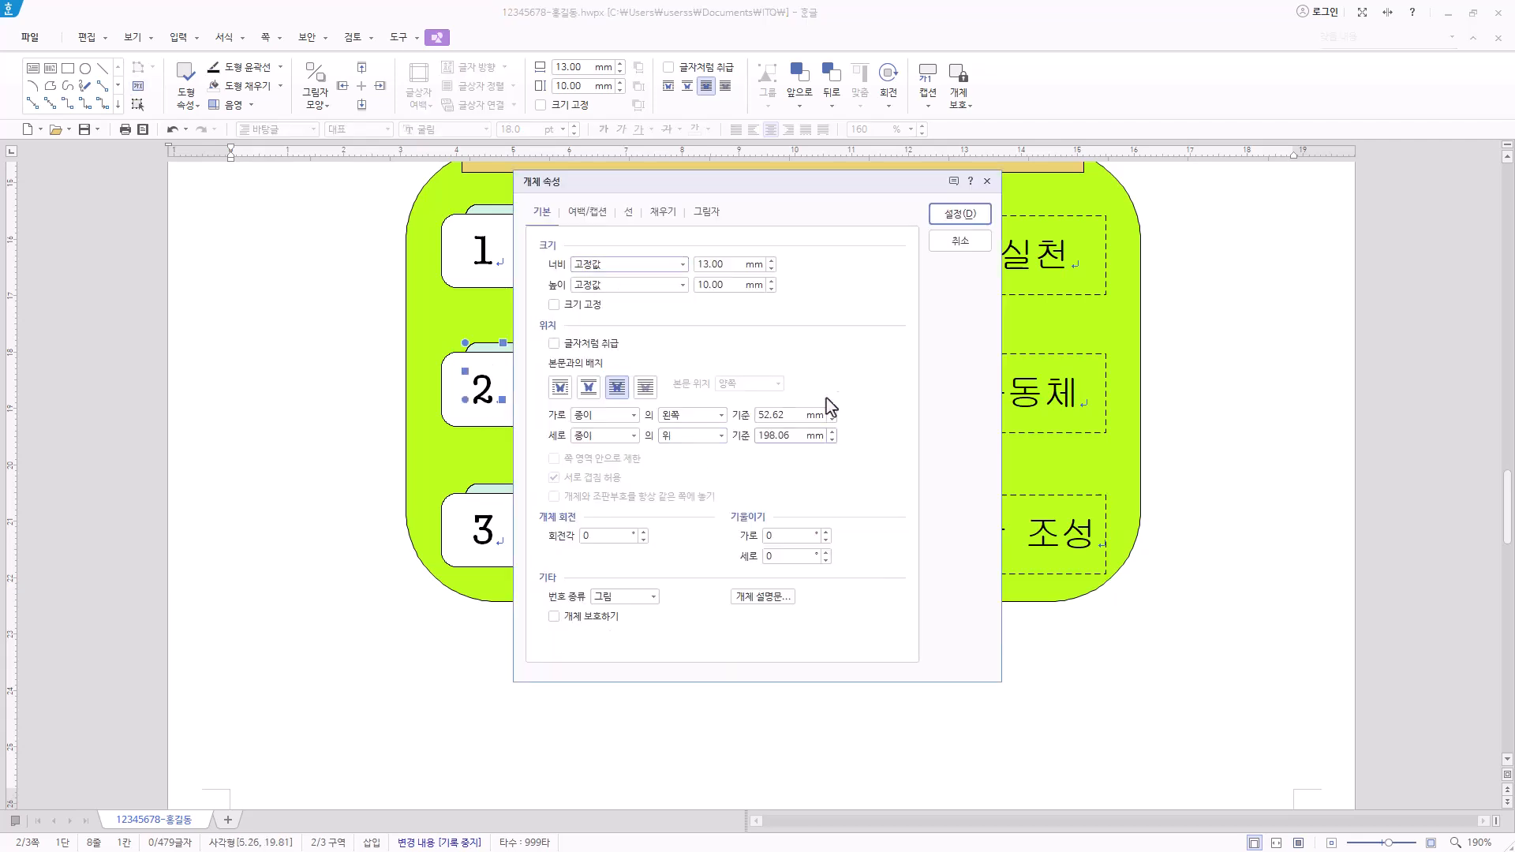
left_click(670, 215)
left_click(660, 300)
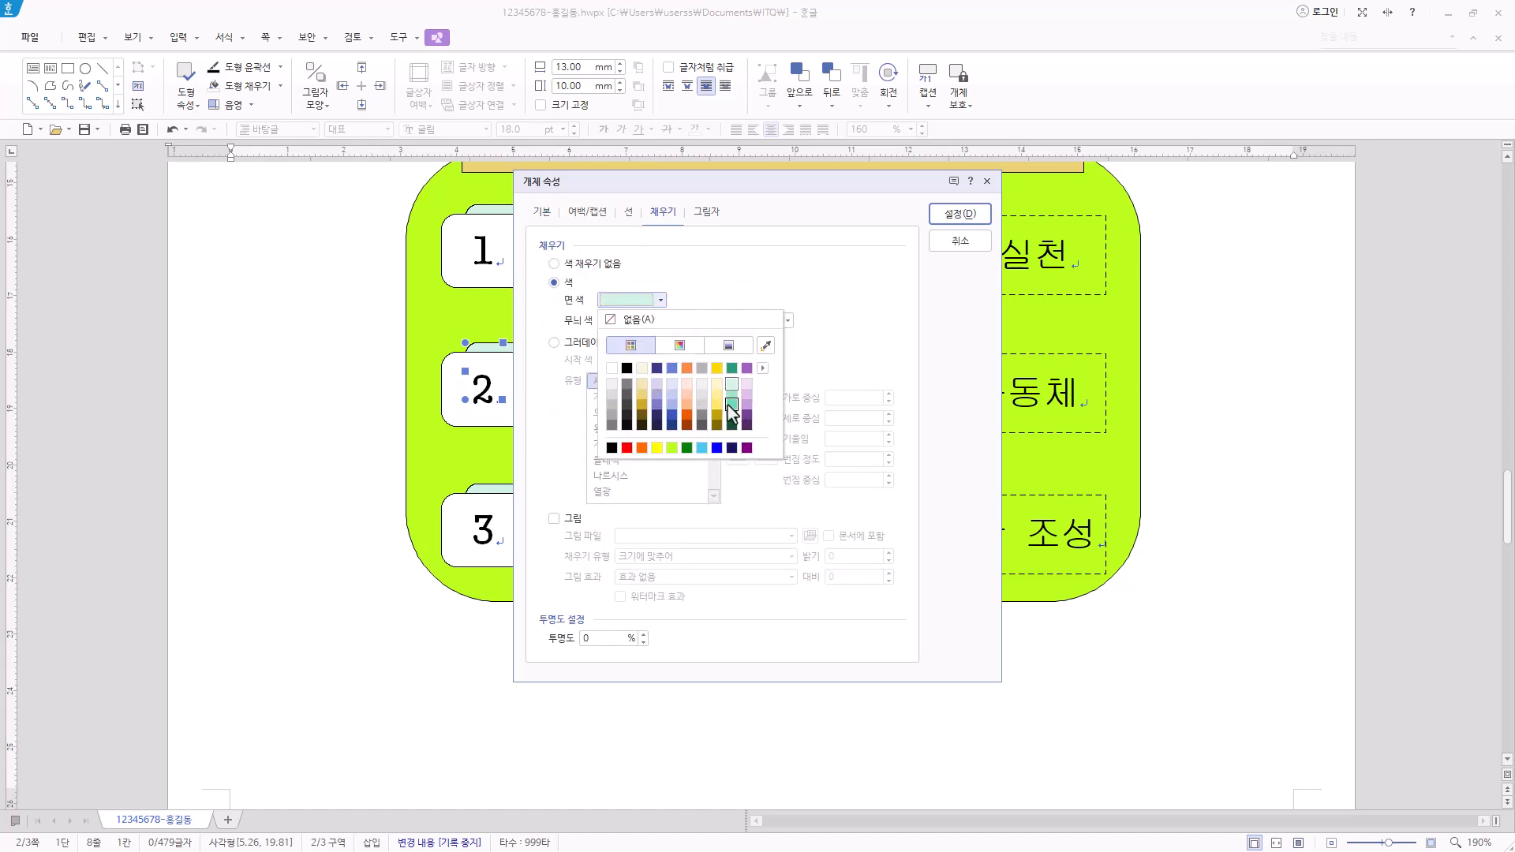
left_click(732, 398)
left_click(967, 220)
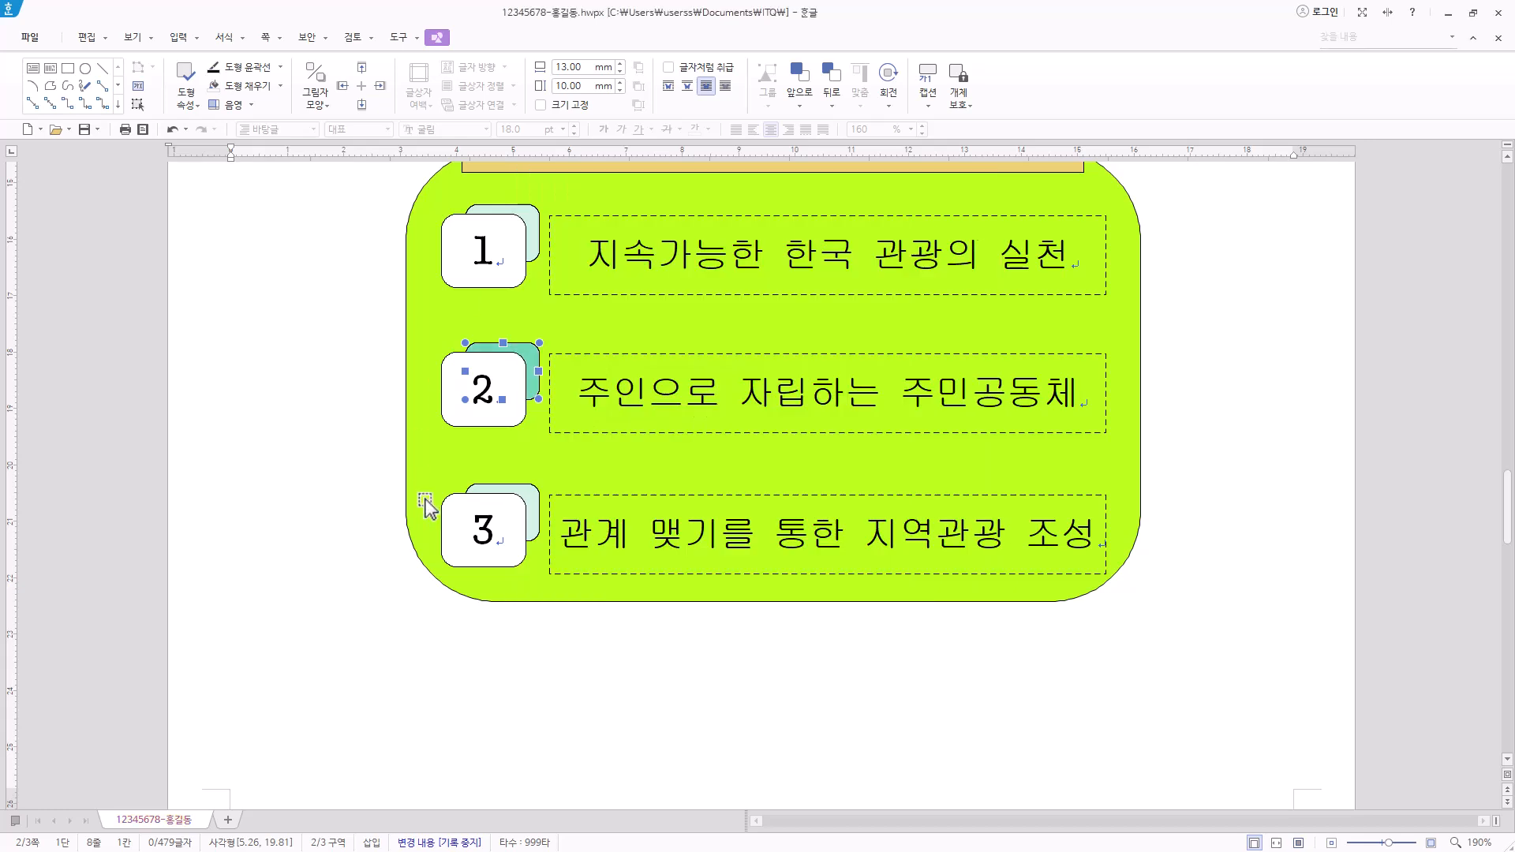
Step: Change the face colour of the rounded rectangle behind number 3 to a dark teal green
left_click(538, 504)
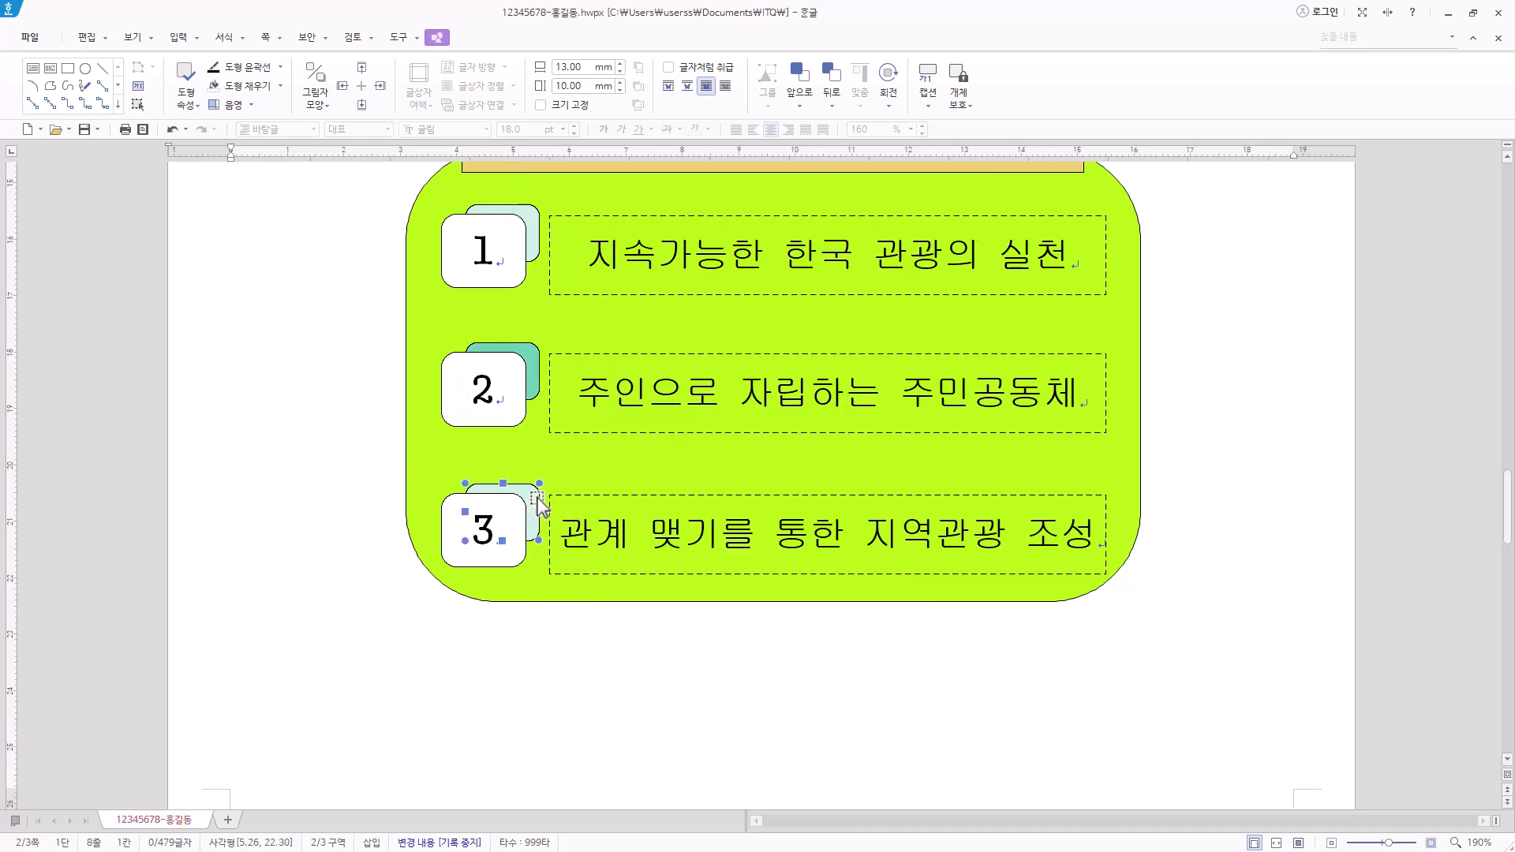
right_click(530, 505)
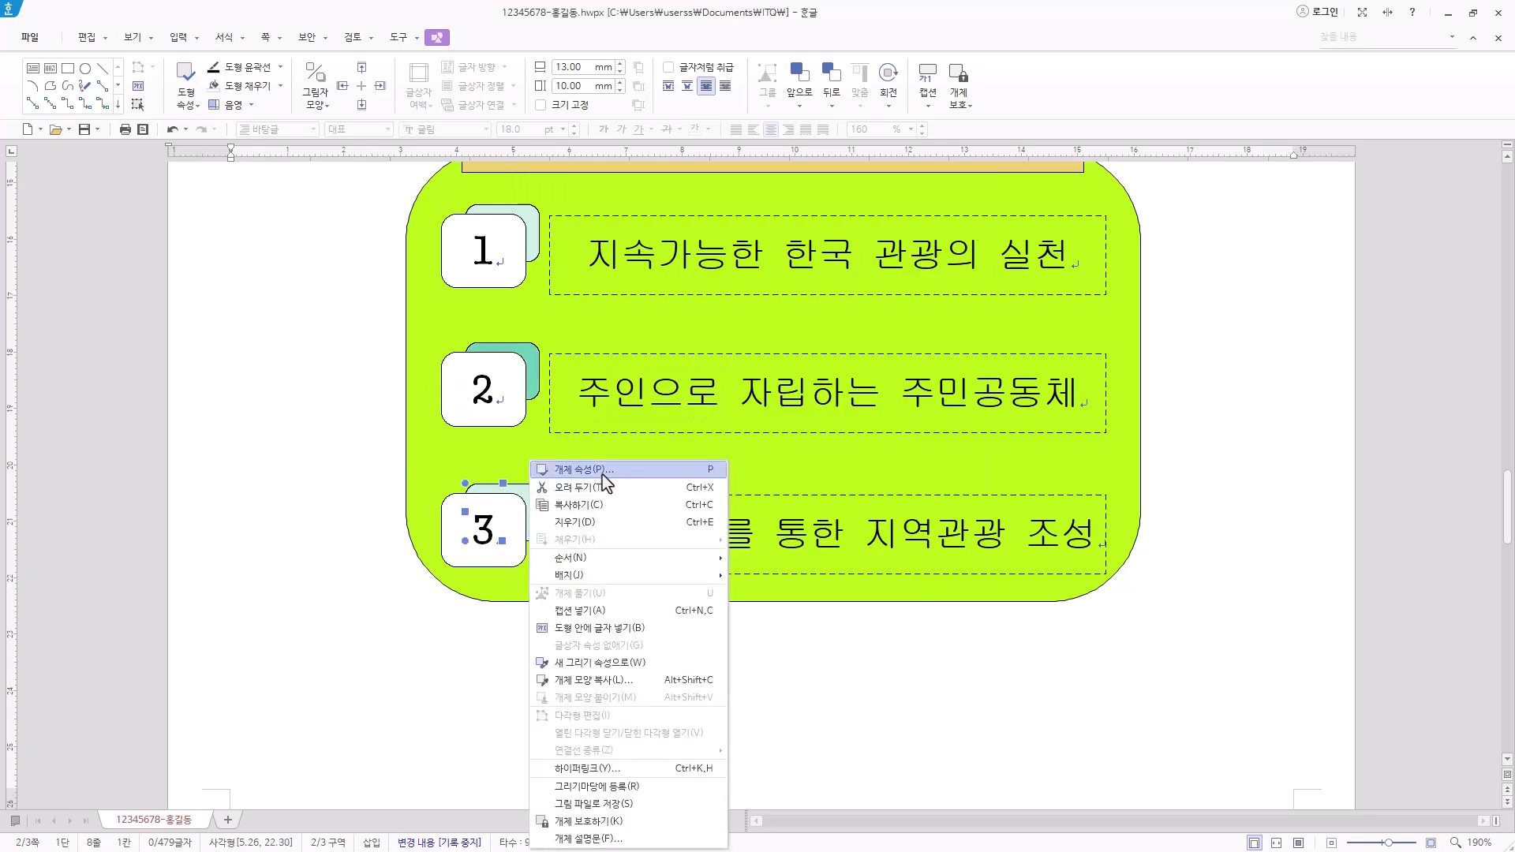
left_click(560, 470)
left_click(660, 299)
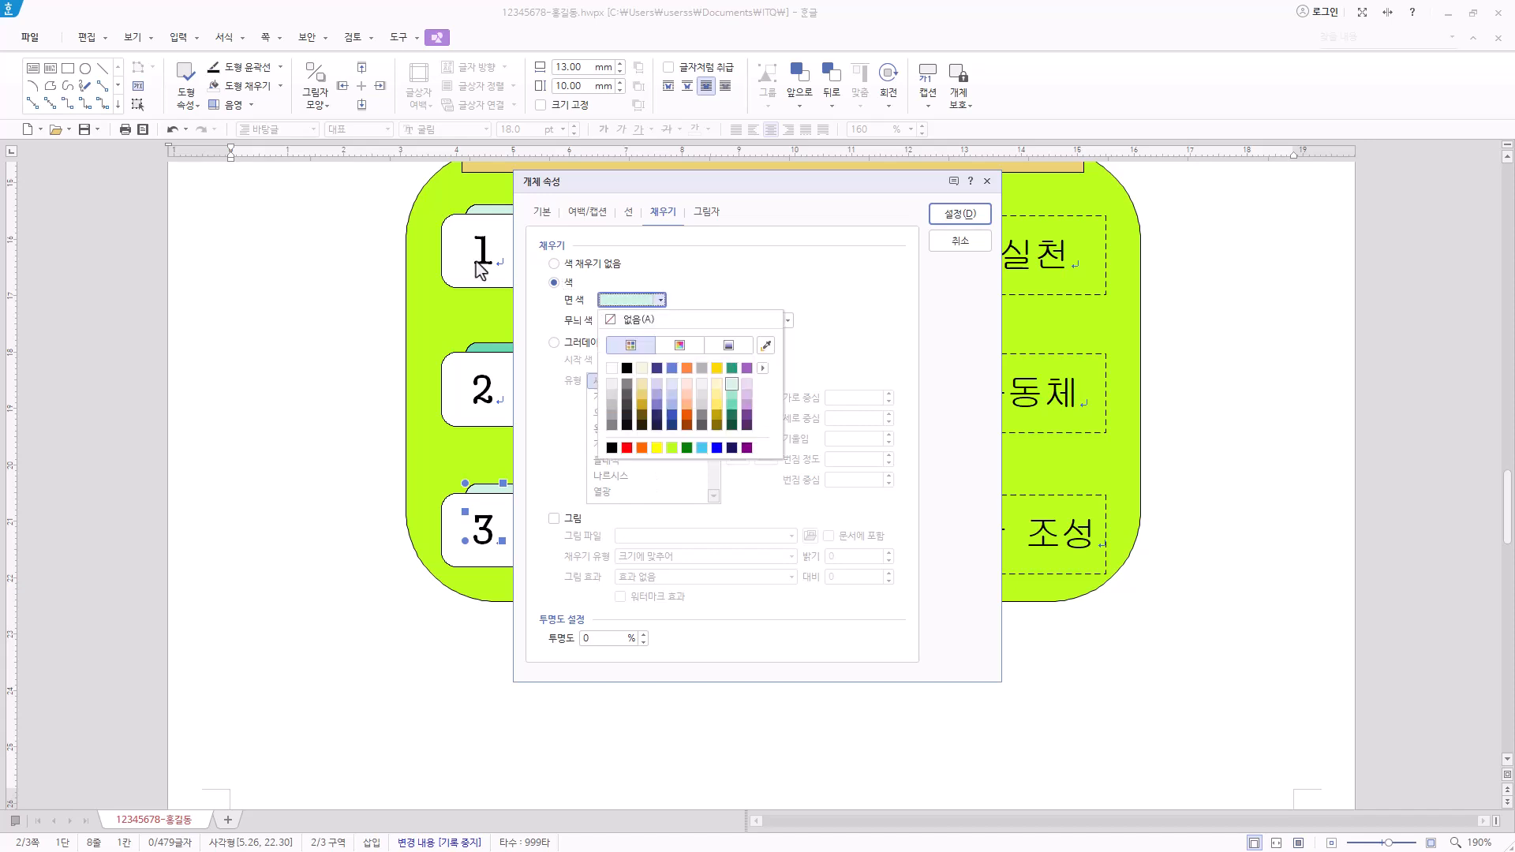
left_click(731, 416)
left_click(957, 217)
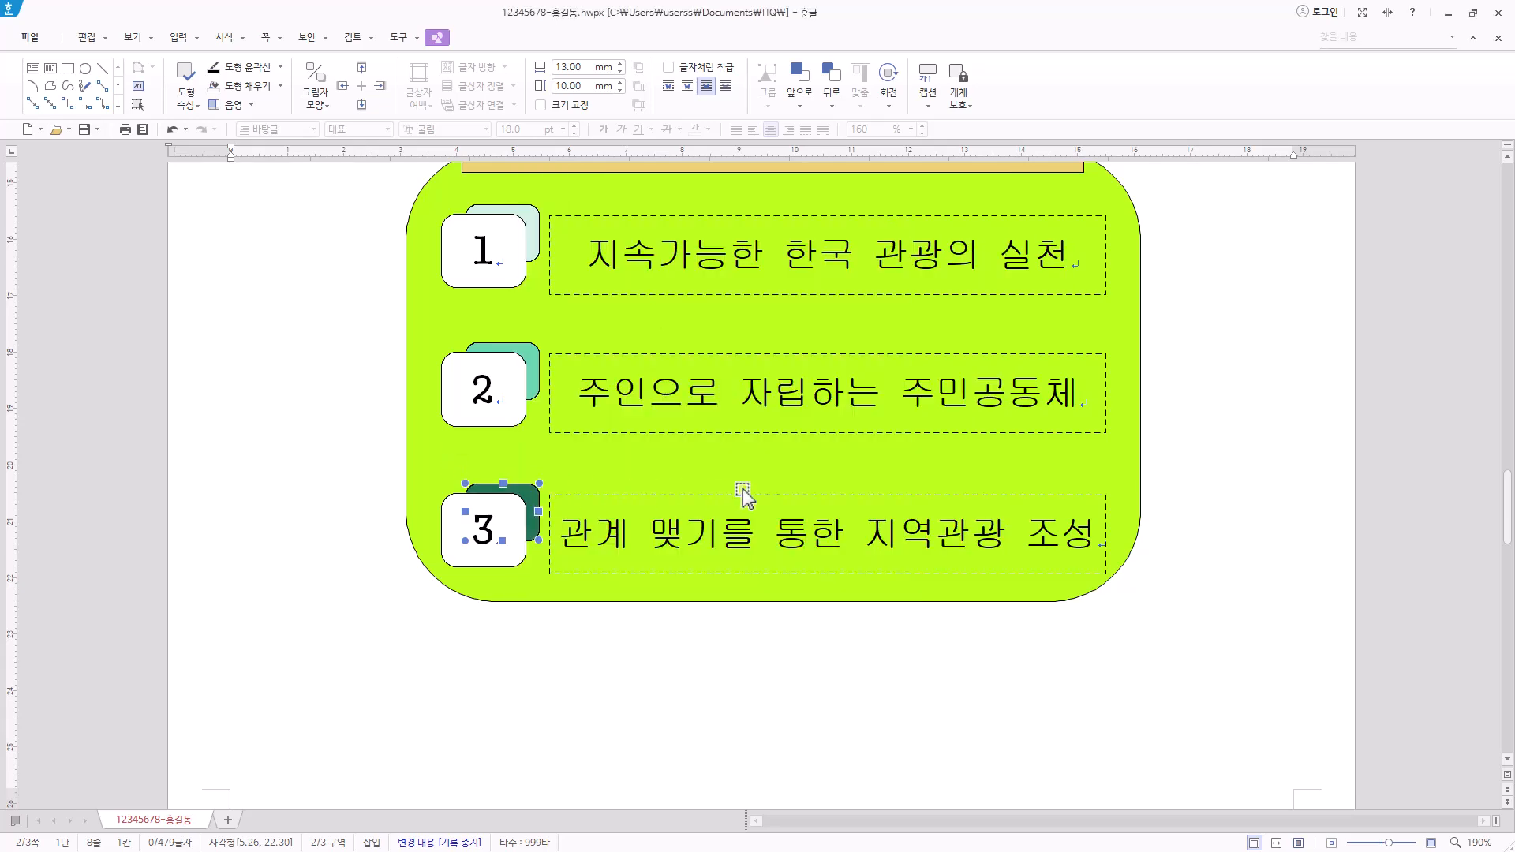
Step: Review the completed drawing alongside the document's text, table, chart and equation exercises
scroll(835, 517, "up", 6)
scroll(823, 501, "down", 3)
scroll(823, 501, "down", 4)
scroll(821, 494, "up", 4)
scroll(821, 500, "down", 3)
scroll(821, 490, "up", 2)
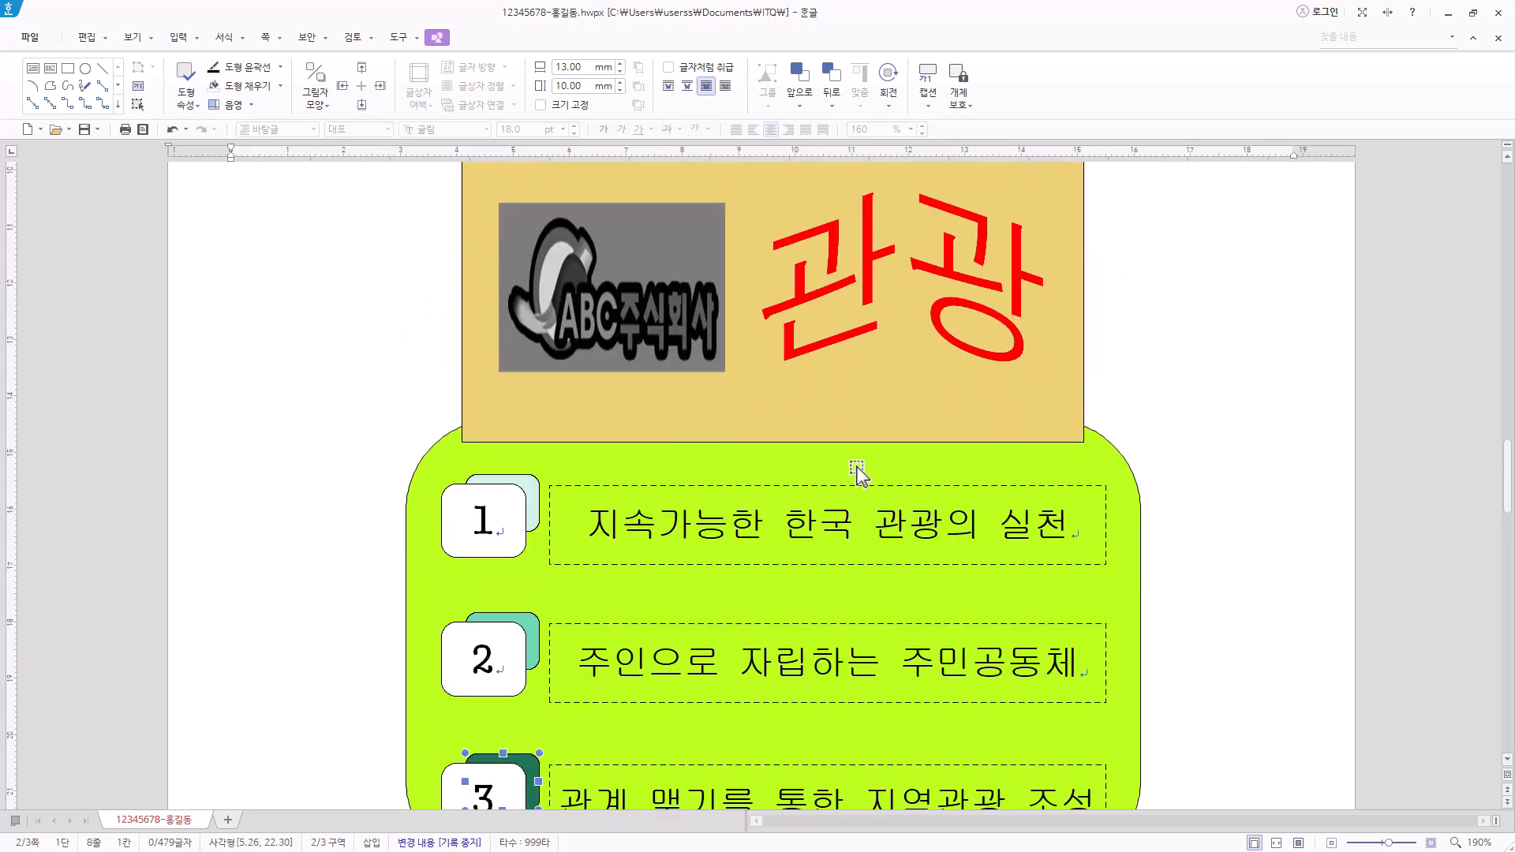
scroll(858, 470, "down", 15)
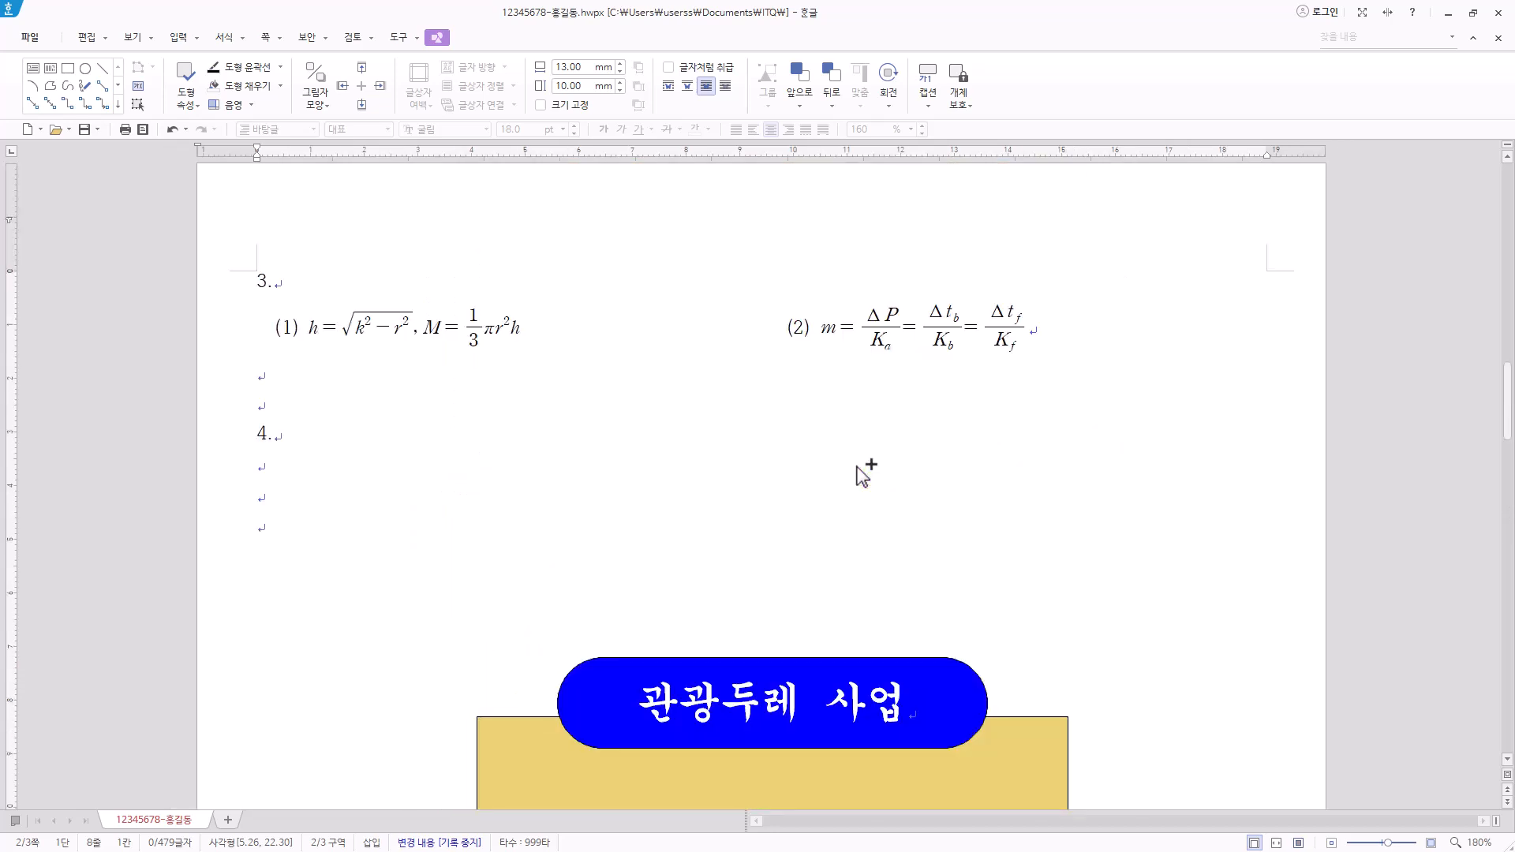
scroll(860, 470, "down", 3)
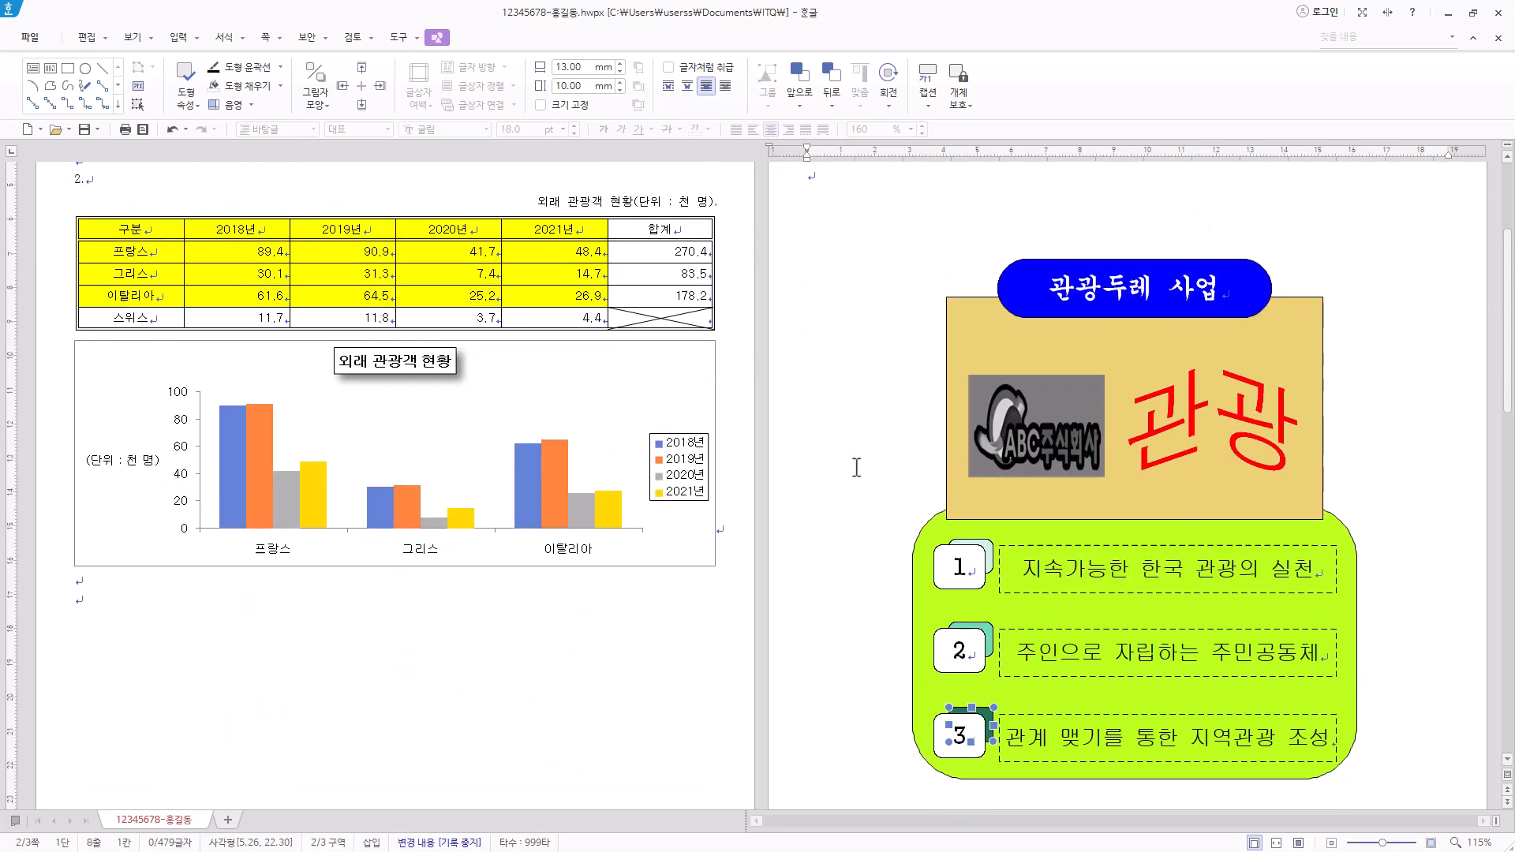
scroll(944, 491, "up", 2)
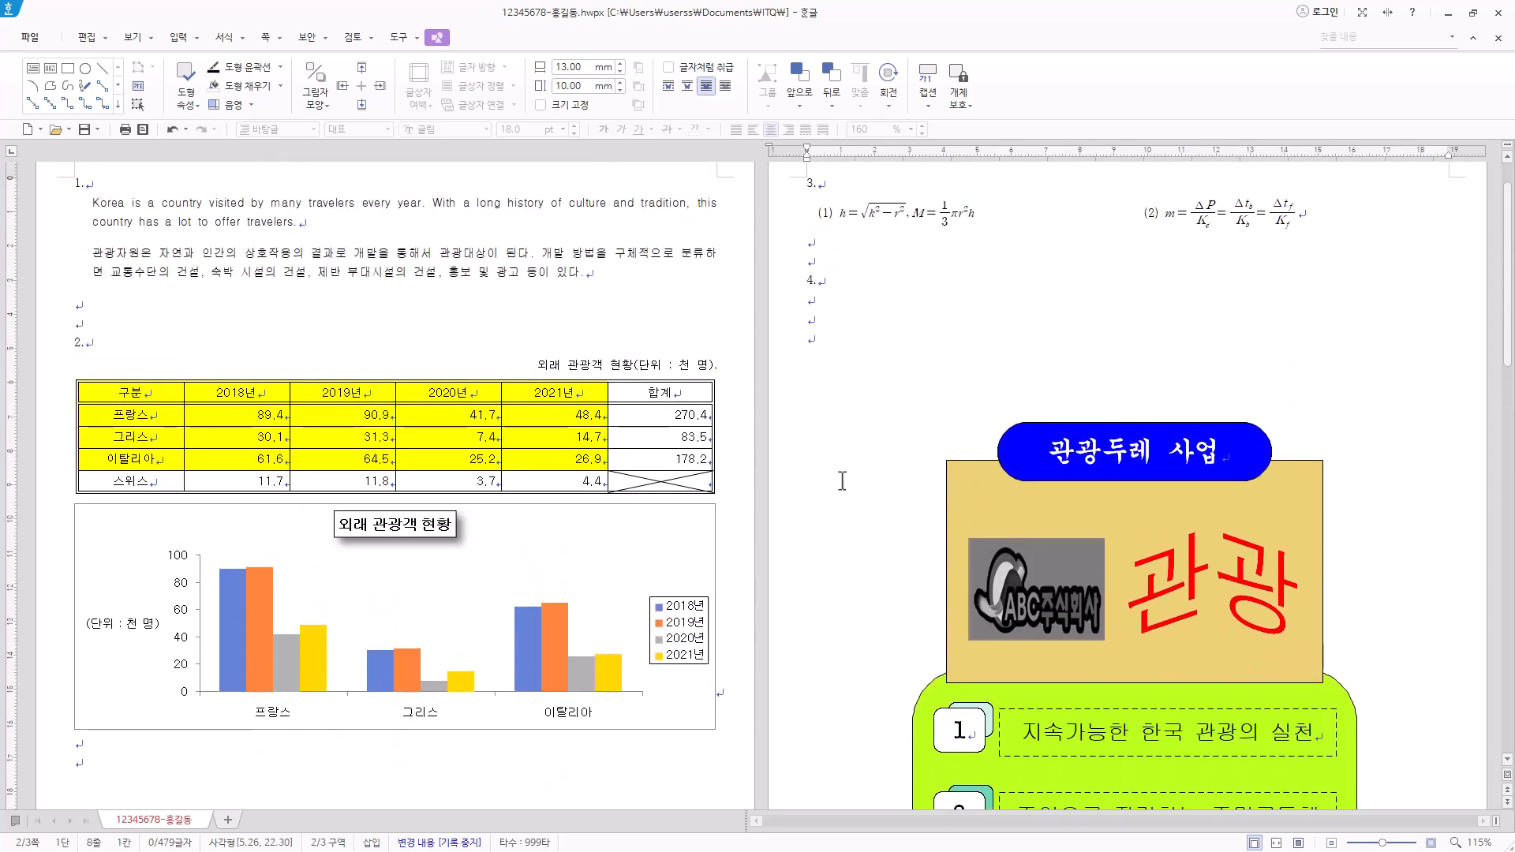
scroll(859, 476, "down", 1)
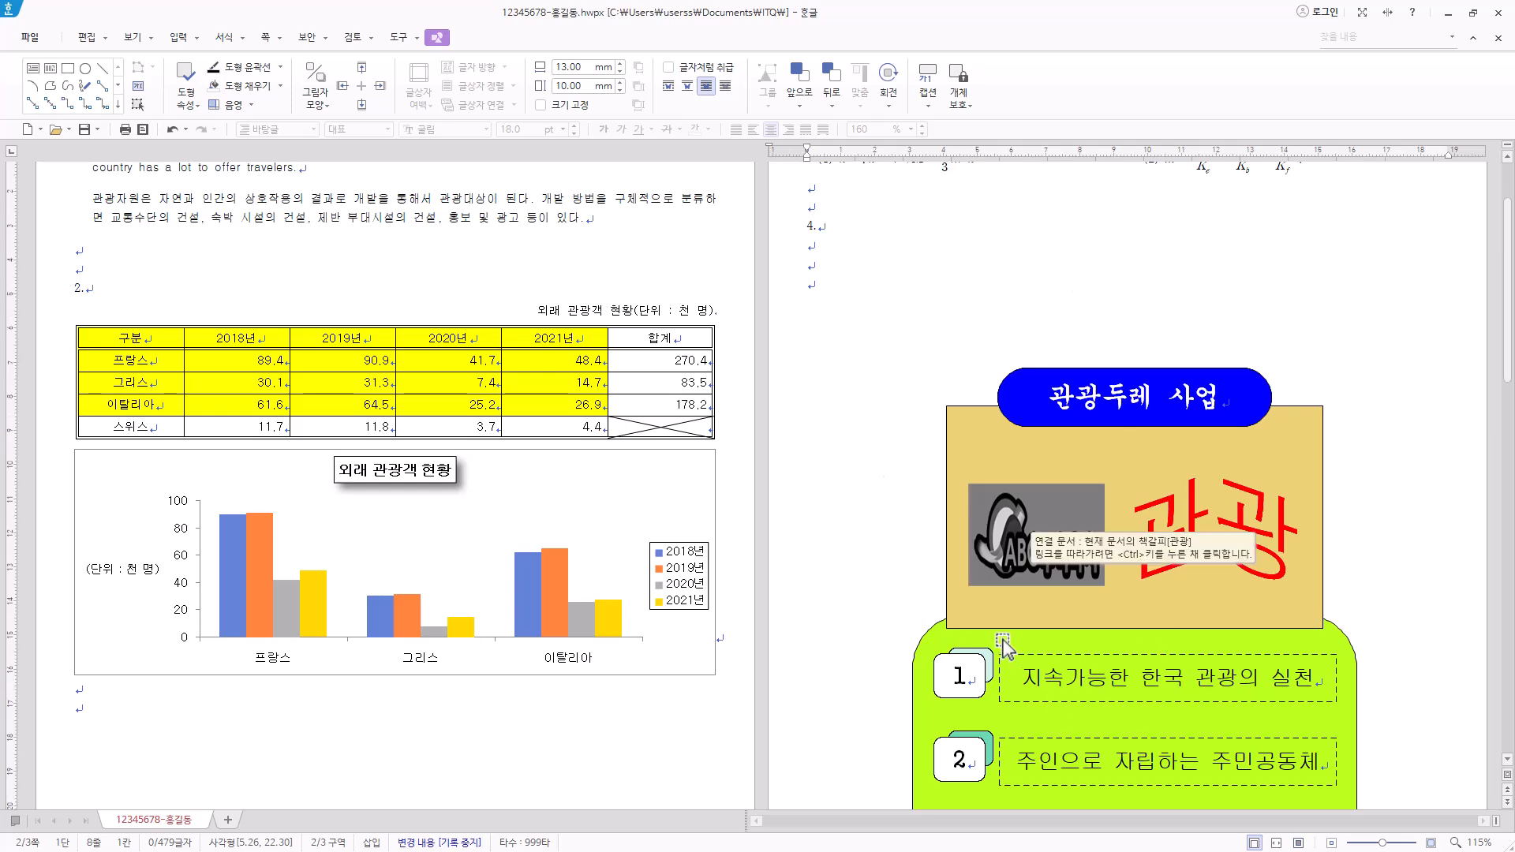
scroll(1002, 645, "down", 1)
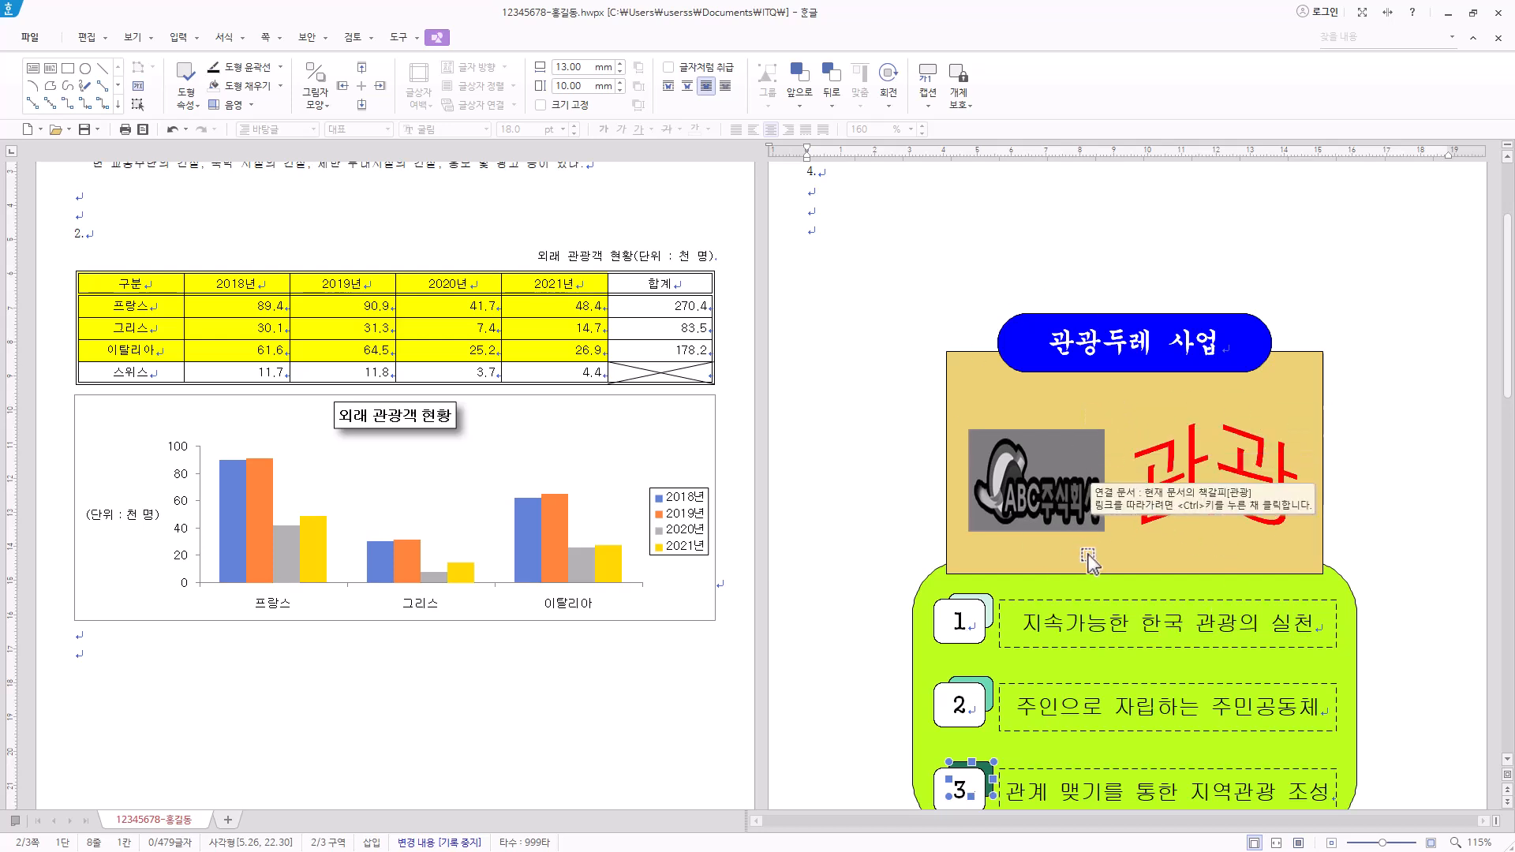
scroll(1090, 562, "up", 2)
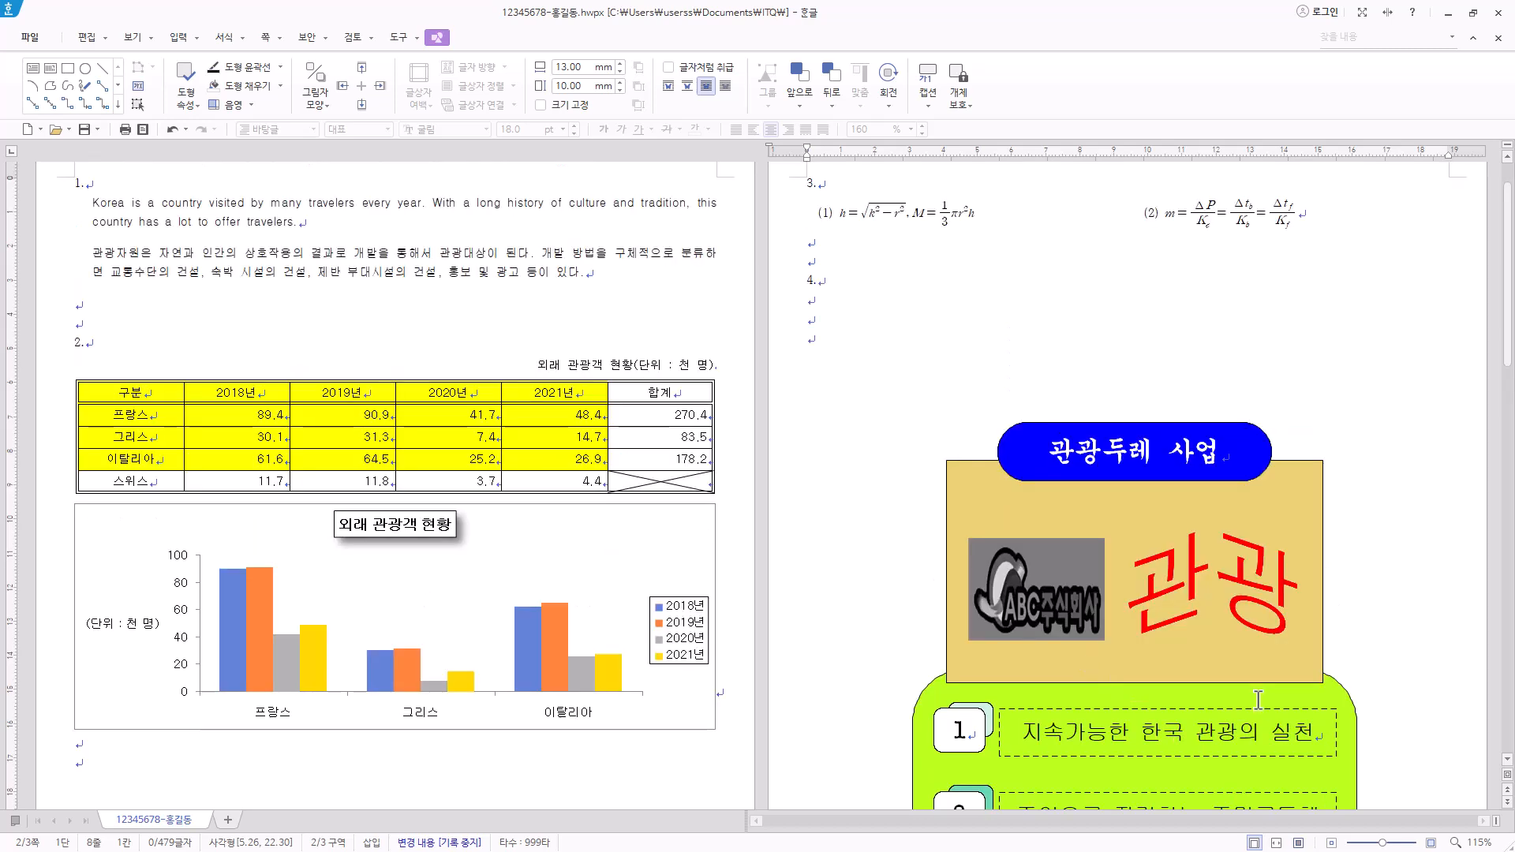
Step: Leave a blank line below the third page's title and start the body with 관광자원은 본래 그 자체로서 관광가치를 지니고 있으나 개발
scroll(1260, 707, "down", 10)
scroll(1260, 707, "down", 3)
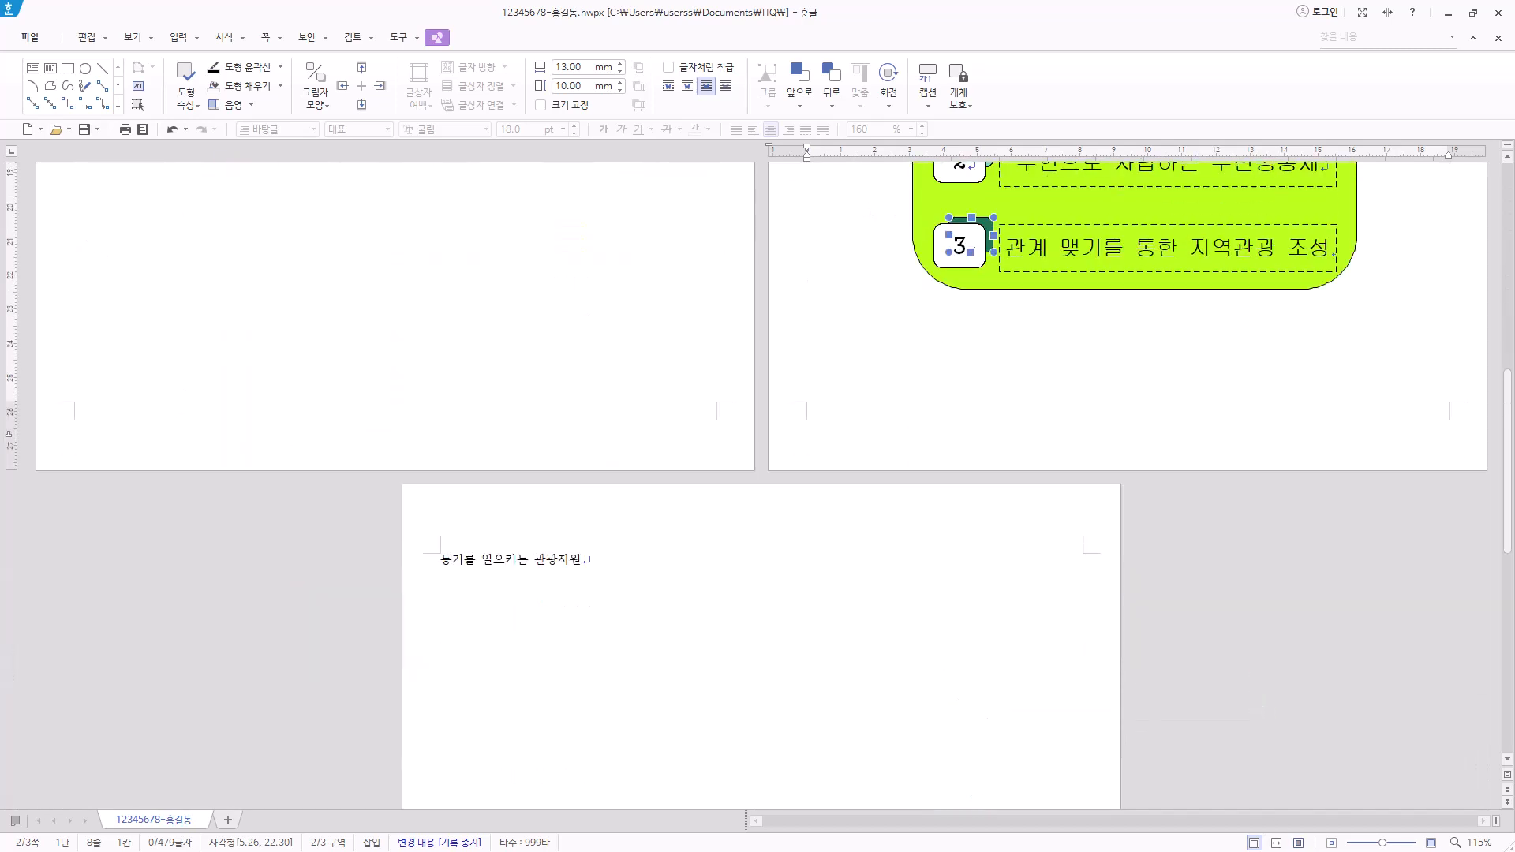
left_click(1276, 843)
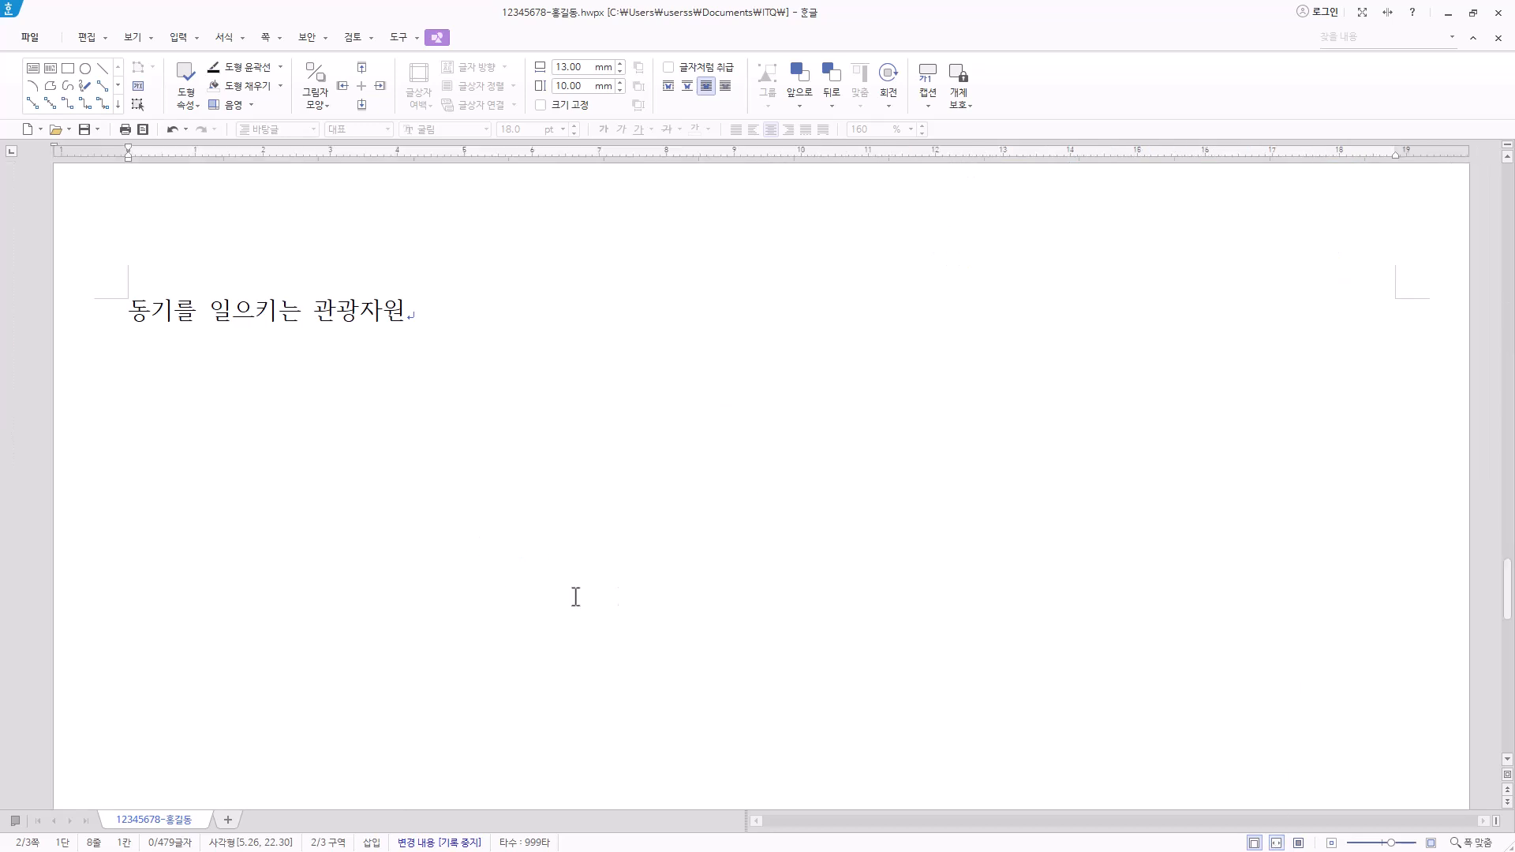
left_click(434, 314)
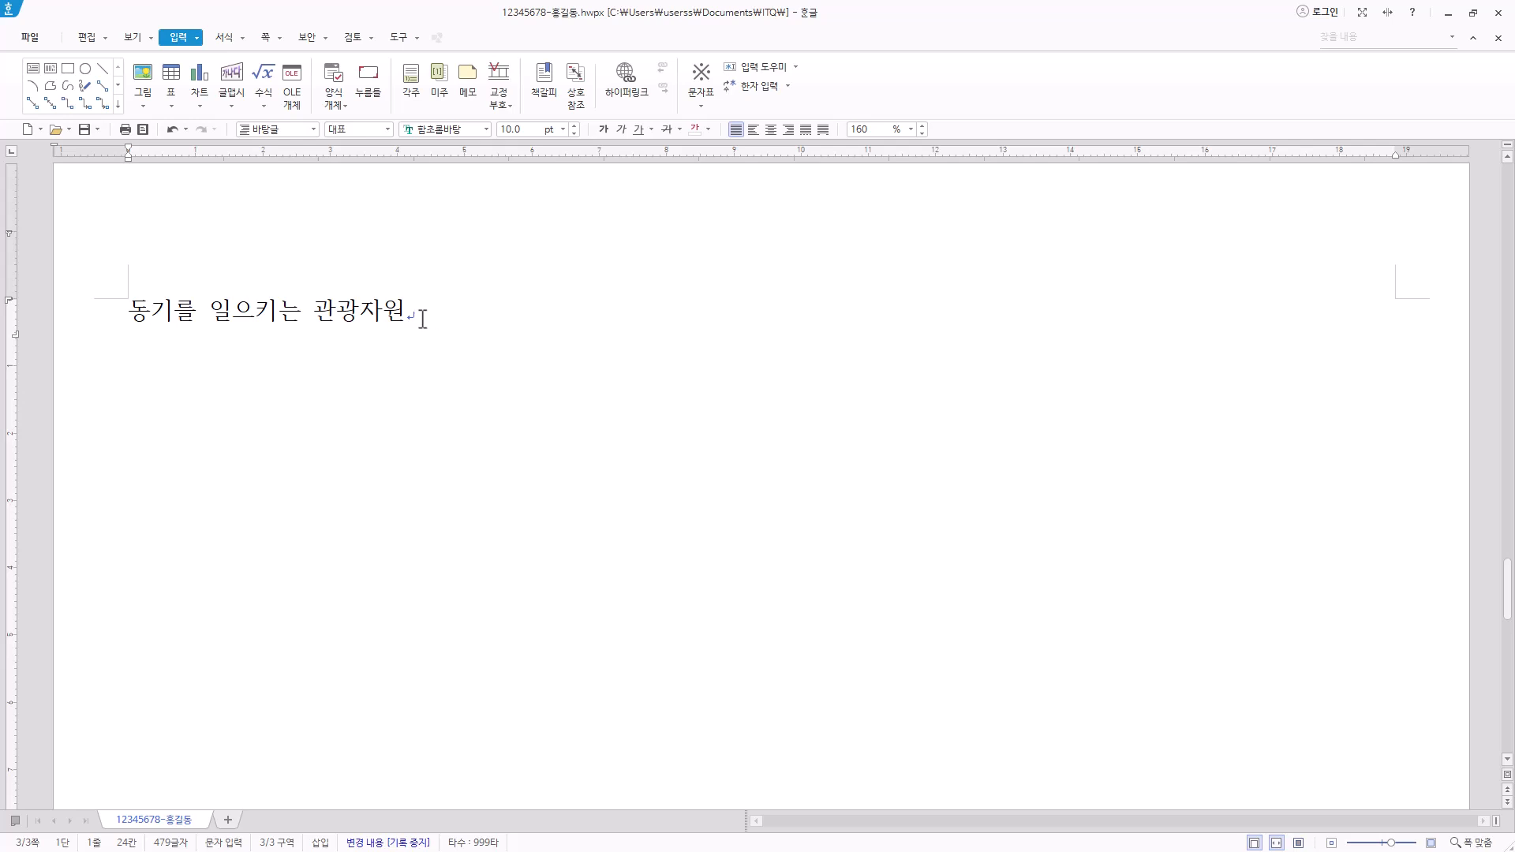
key("Return")
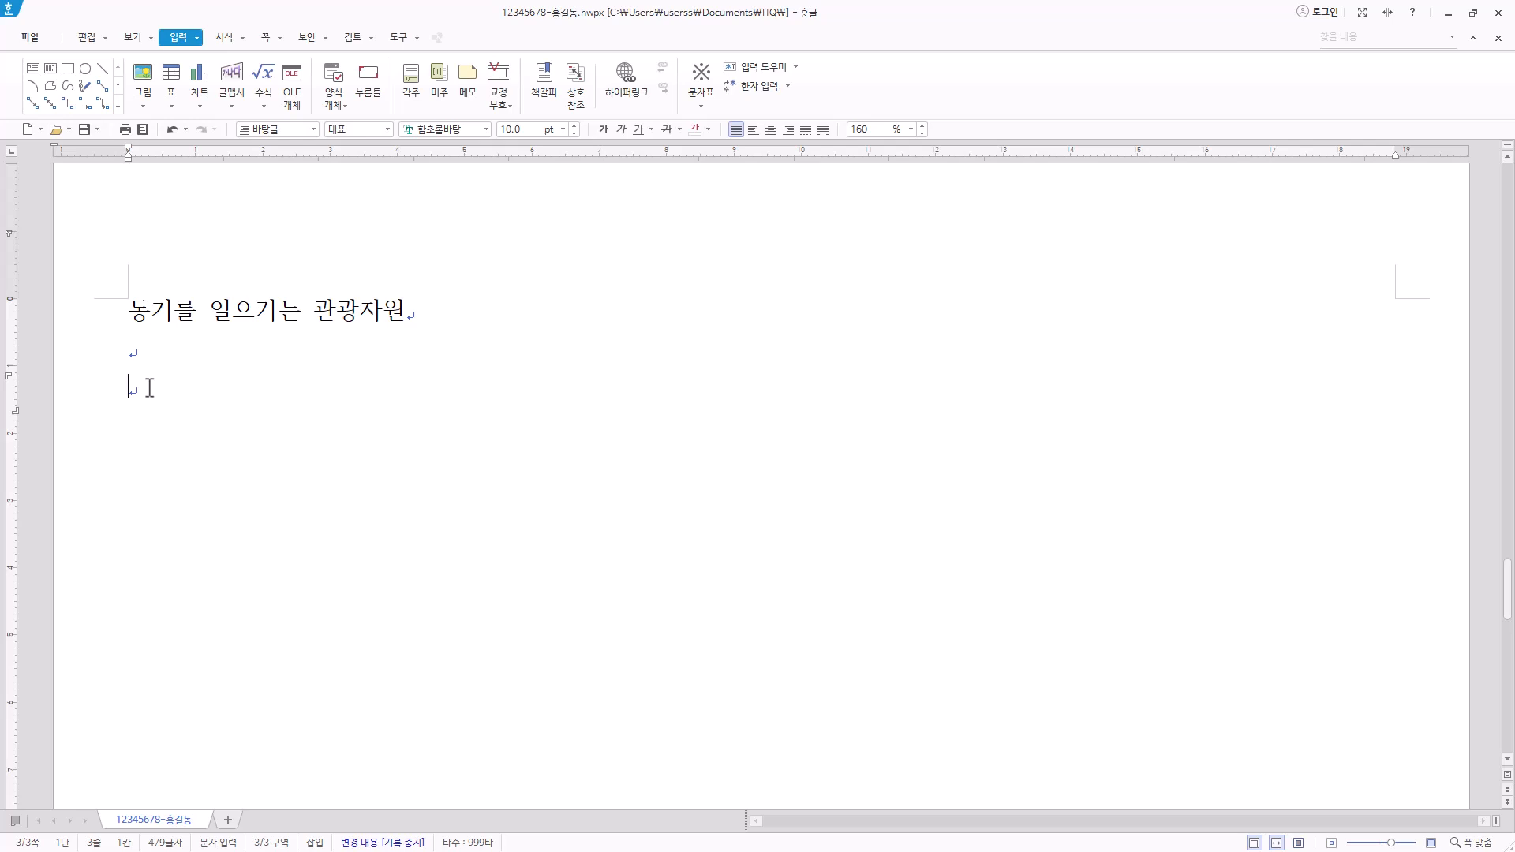
left_click(149, 387)
type("관광자원은 본래 그 자체로서 관광가치를 지니고 있으나 개발")
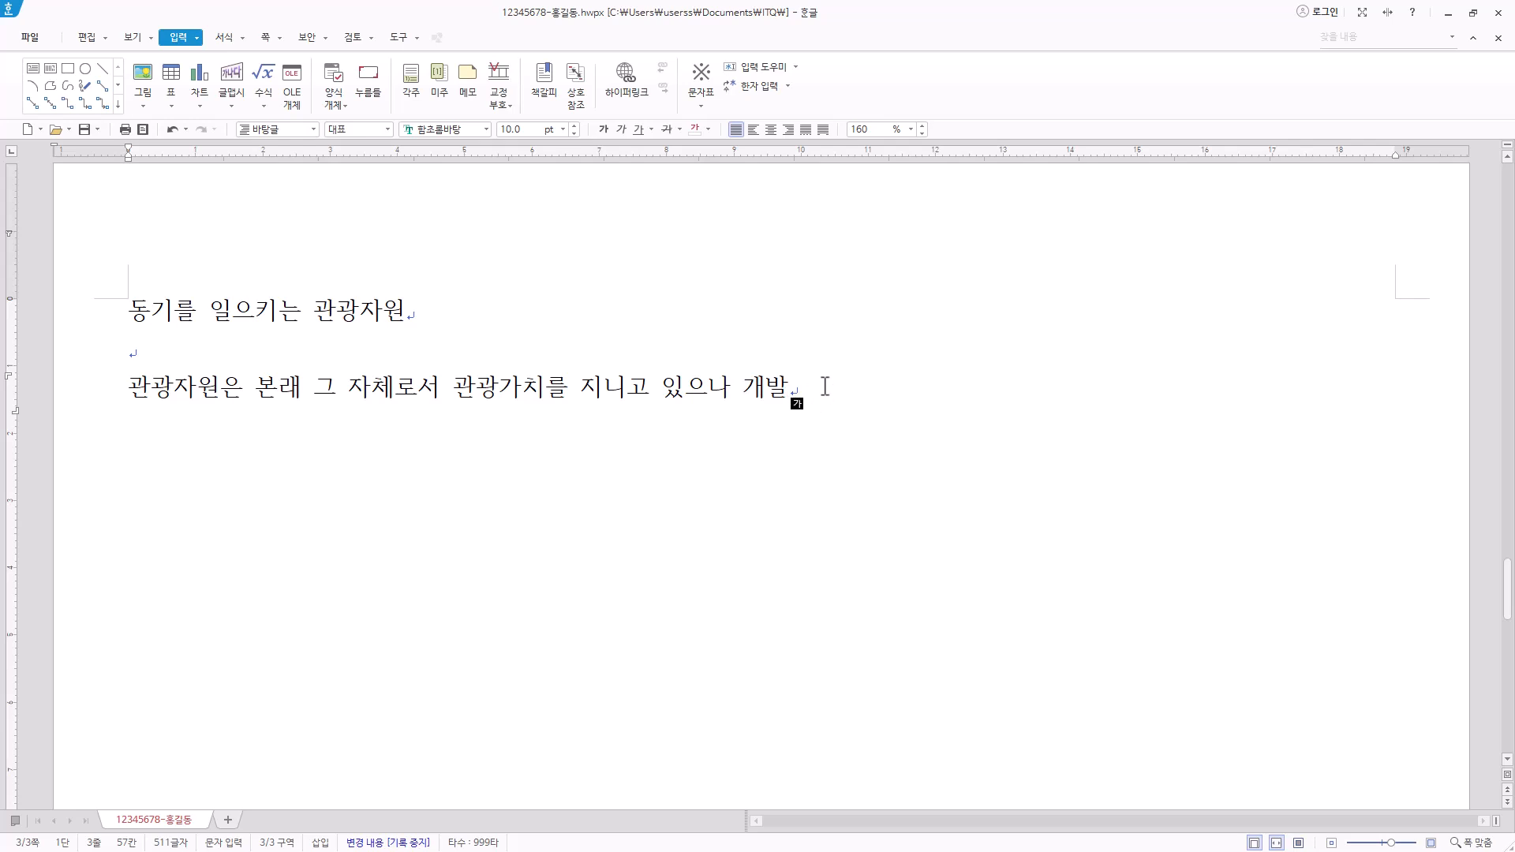
Step: Convert the word 개발 at the end of the line to Hanja as 개발(開發), using the 한글(漢字) input format
left_click_drag(795, 383, 752, 395)
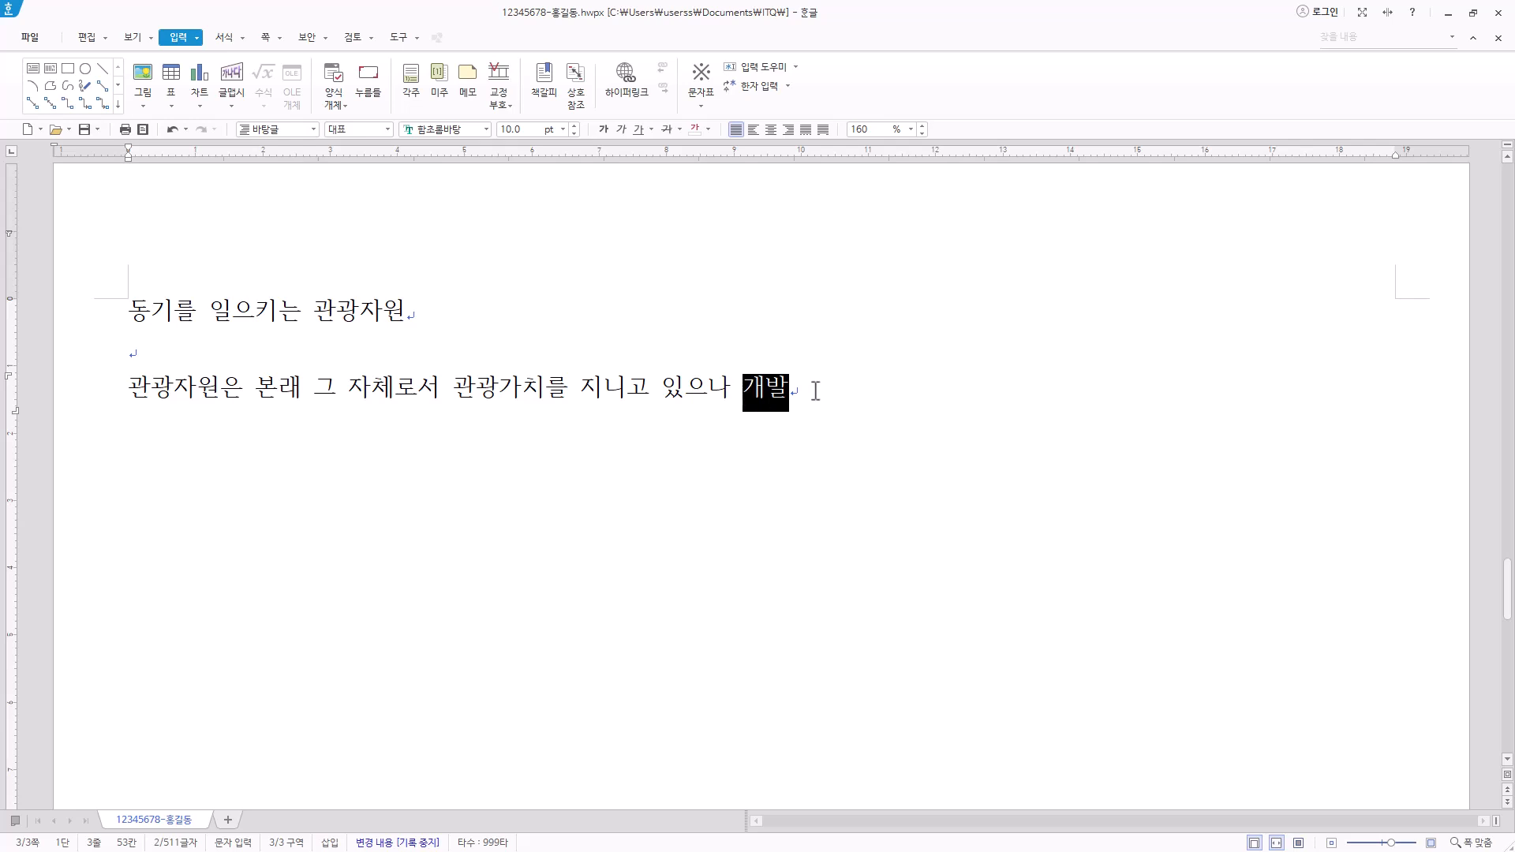
left_click(792, 388)
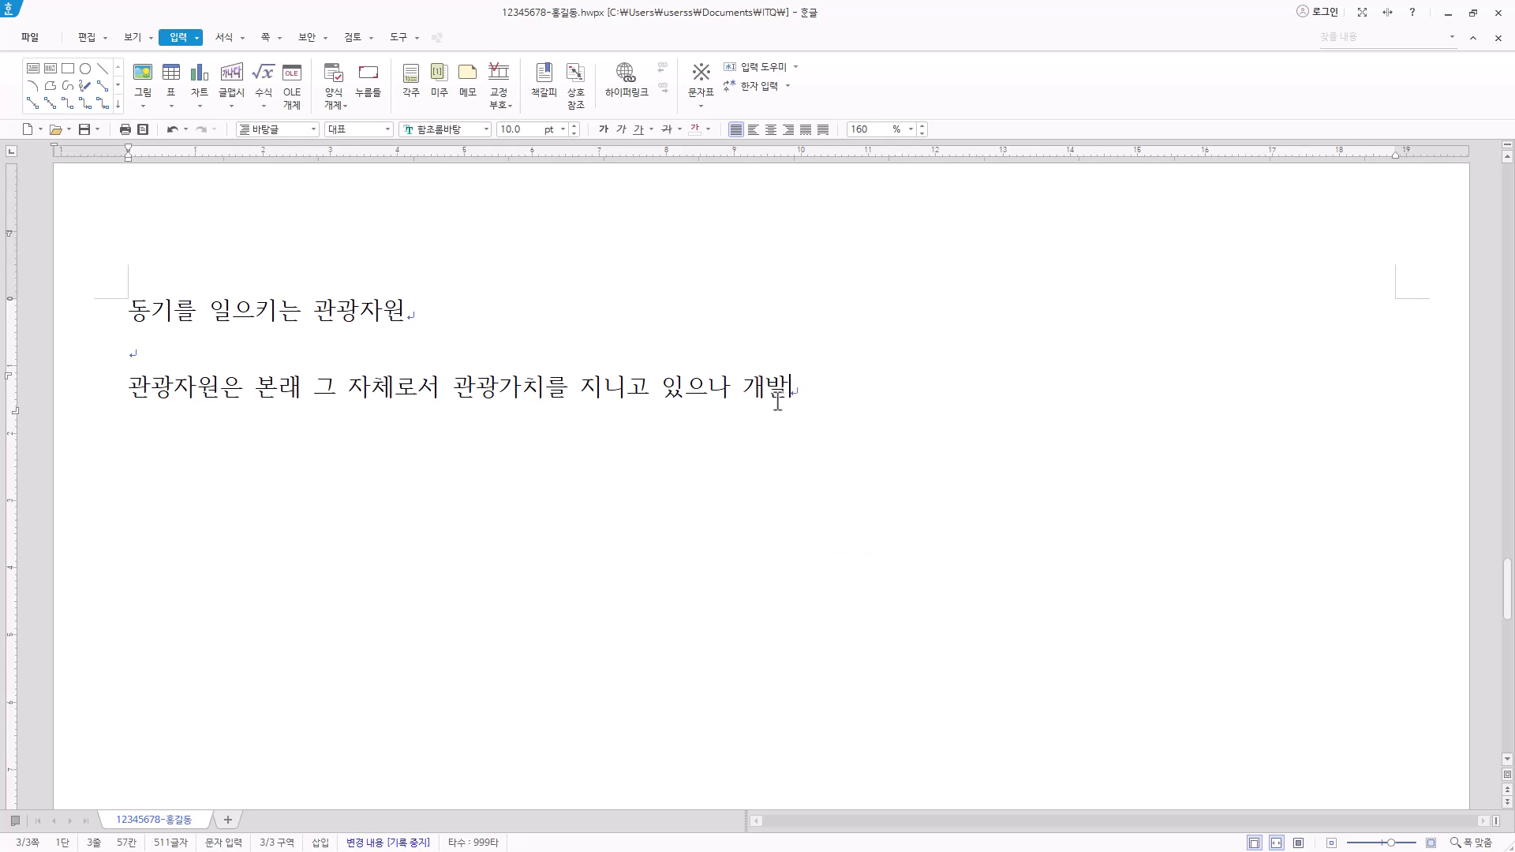
key("F9")
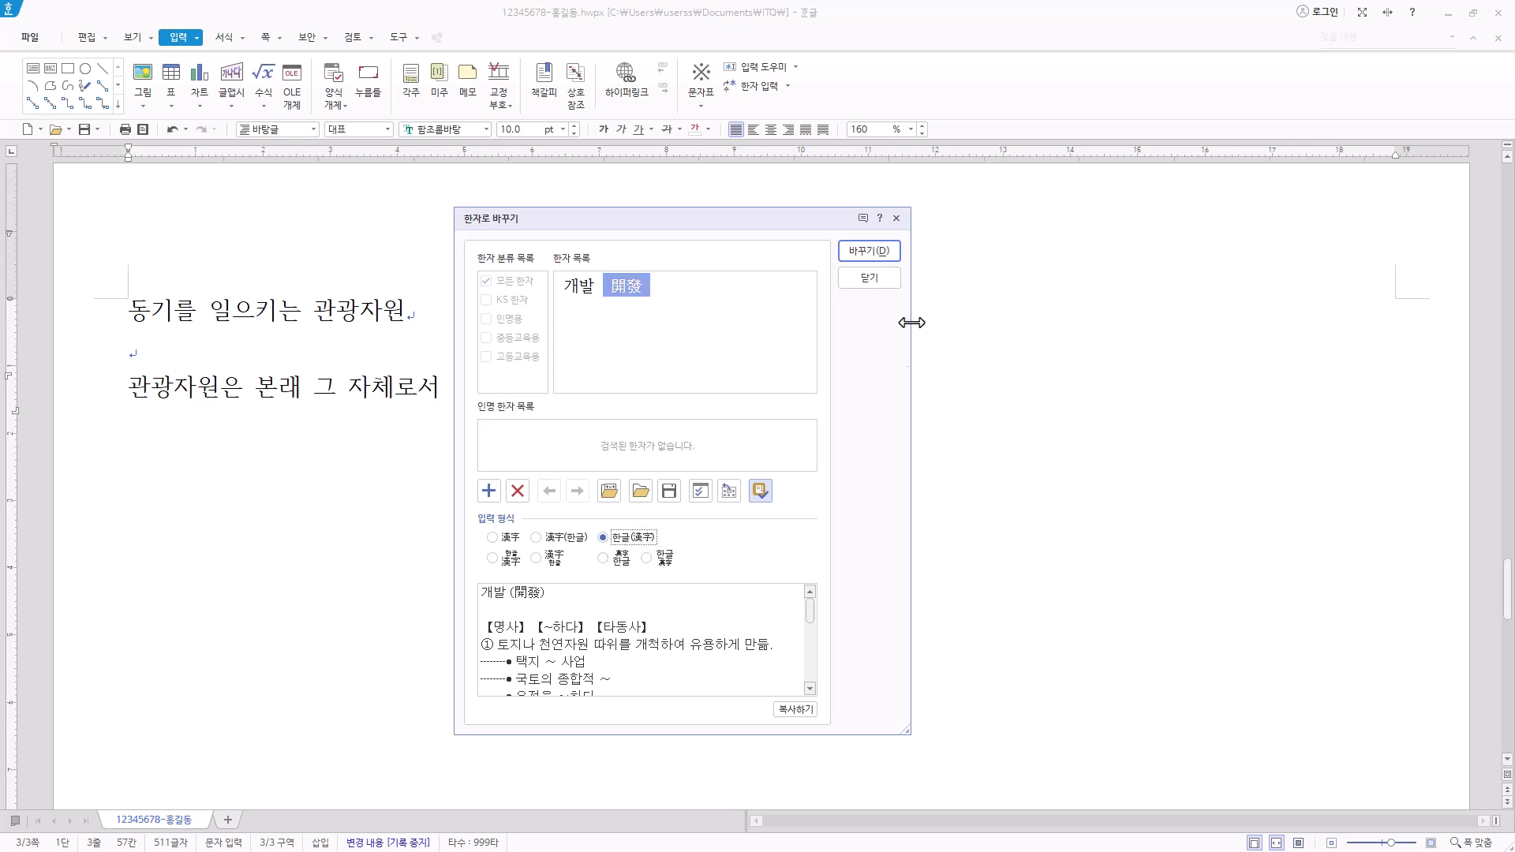
left_click(882, 251)
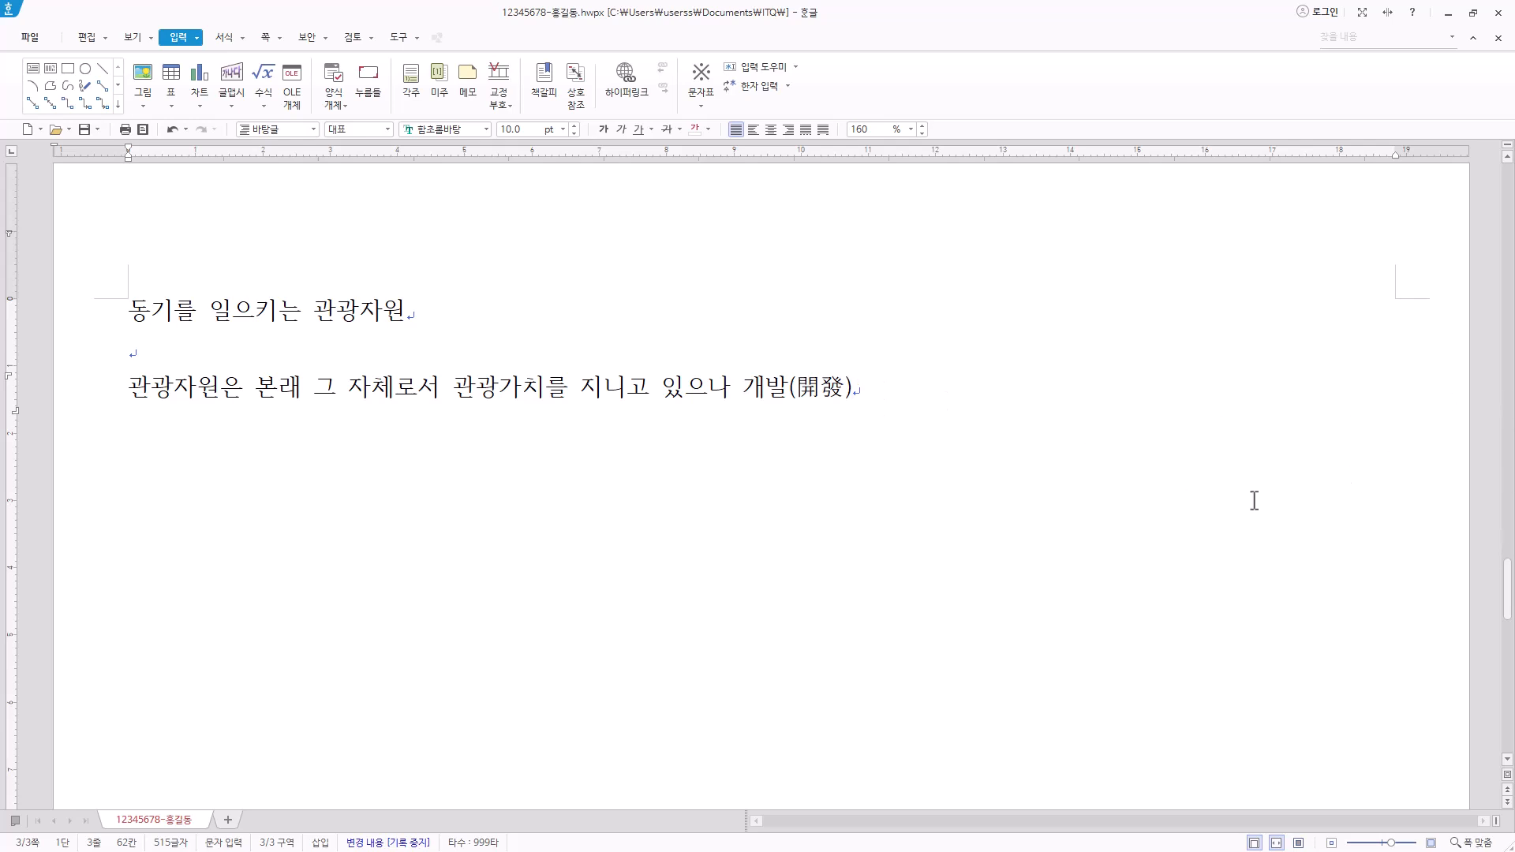
Step: Complete the first paragraph after 개발(開發) with the text from 이라는 인공적 수단을 거쳐 through 관광자원 사업을 적극 추진해 왔다
type("이라는 인공적 수단을 거쳐 보다 유용한 관광대상이 된다. 선진국들은 이미 오래전부터 지역 축제 등을 통해 관광객을 유치하여 지역 소득에 기여함은 물론 고용 효과까지 창출하고 있다. 우리나라도 그동안의 경제 성장과 국민의 소득 증가에 따른 일반 대중의 관광수요를 충족시키는 한편 1980년대에 들어와서 국제 관광지로서의 위상 확립과 외래 관광객의 증가에 대비하여 관광자원 사업을 적극 추진해 왔다.")
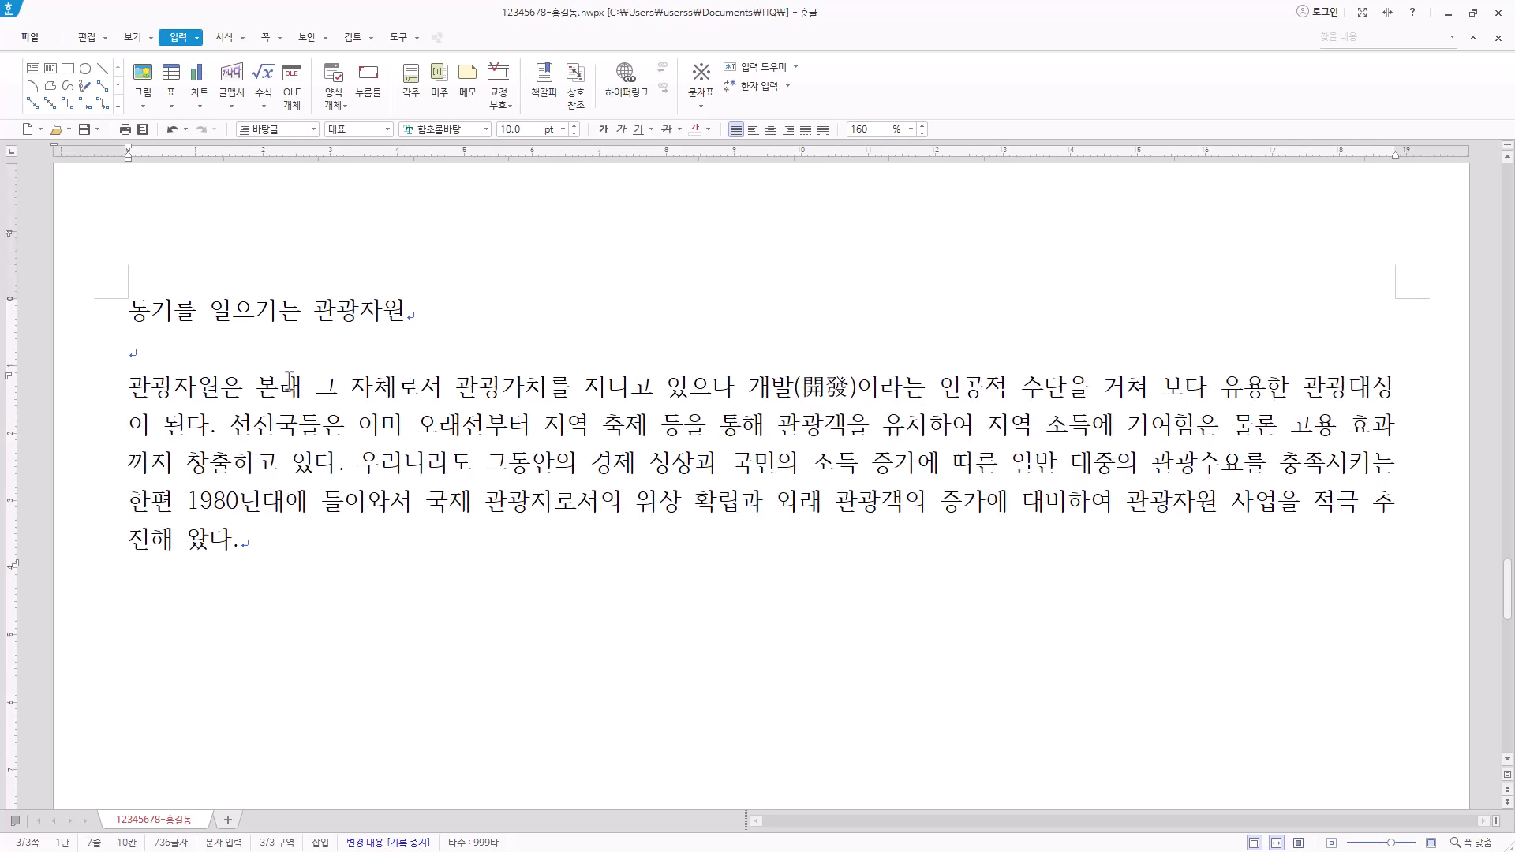
left_click(353, 465)
left_click_drag(355, 469, 1058, 466)
left_click(854, 473)
left_click(253, 544)
triple_click(255, 523)
left_click(268, 539)
Step: Start a new paragraph below the first one, indented by two spaces
key("BackSpace")
key("alt+s")
key("BackSpace")
left_click(263, 559)
key("Return")
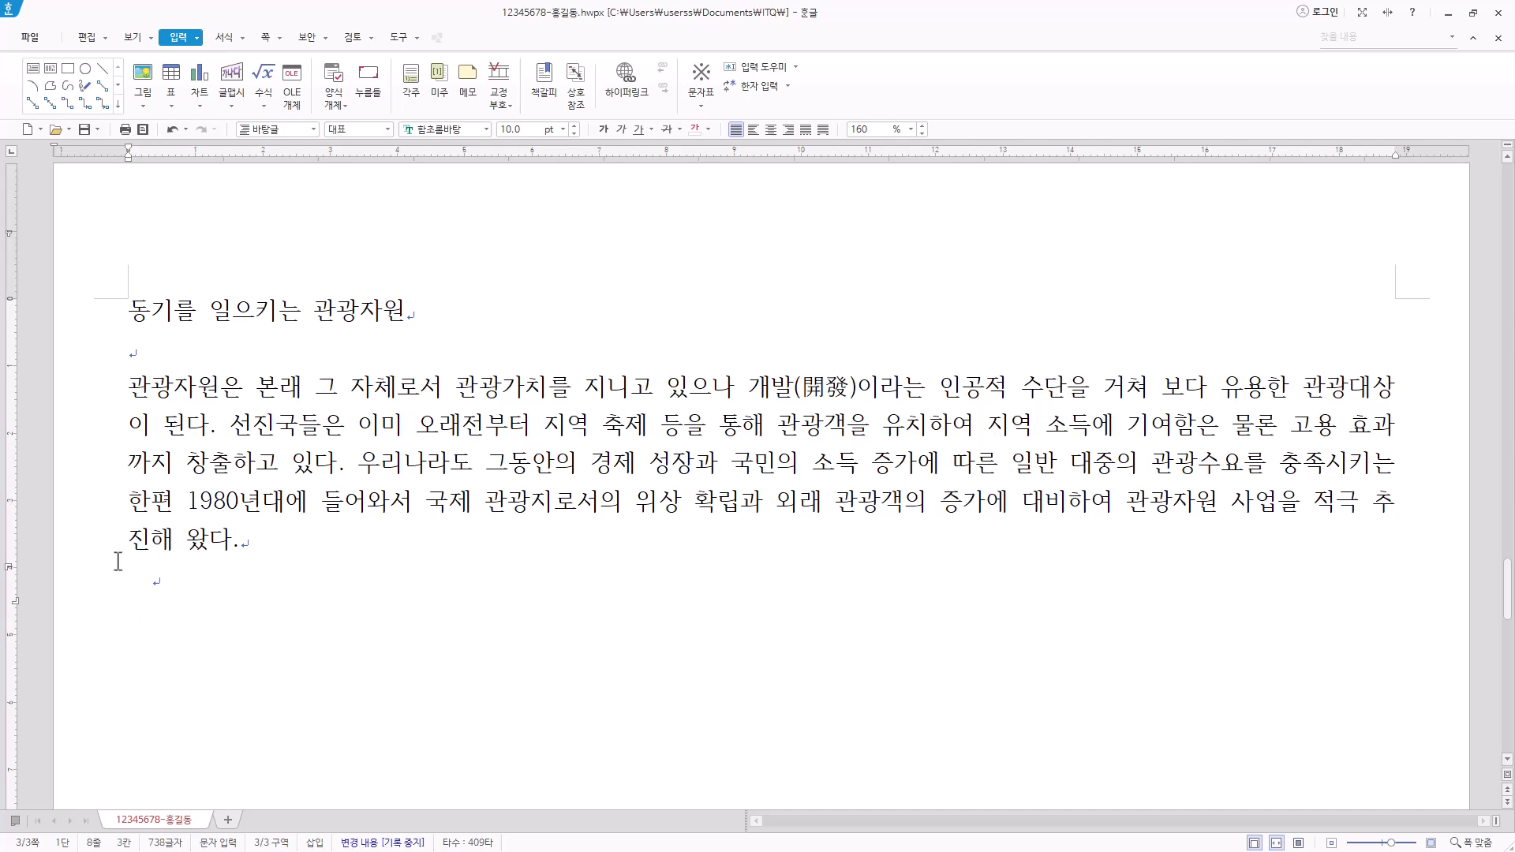
right_click(153, 581)
left_click(234, 663)
key("alt+a")
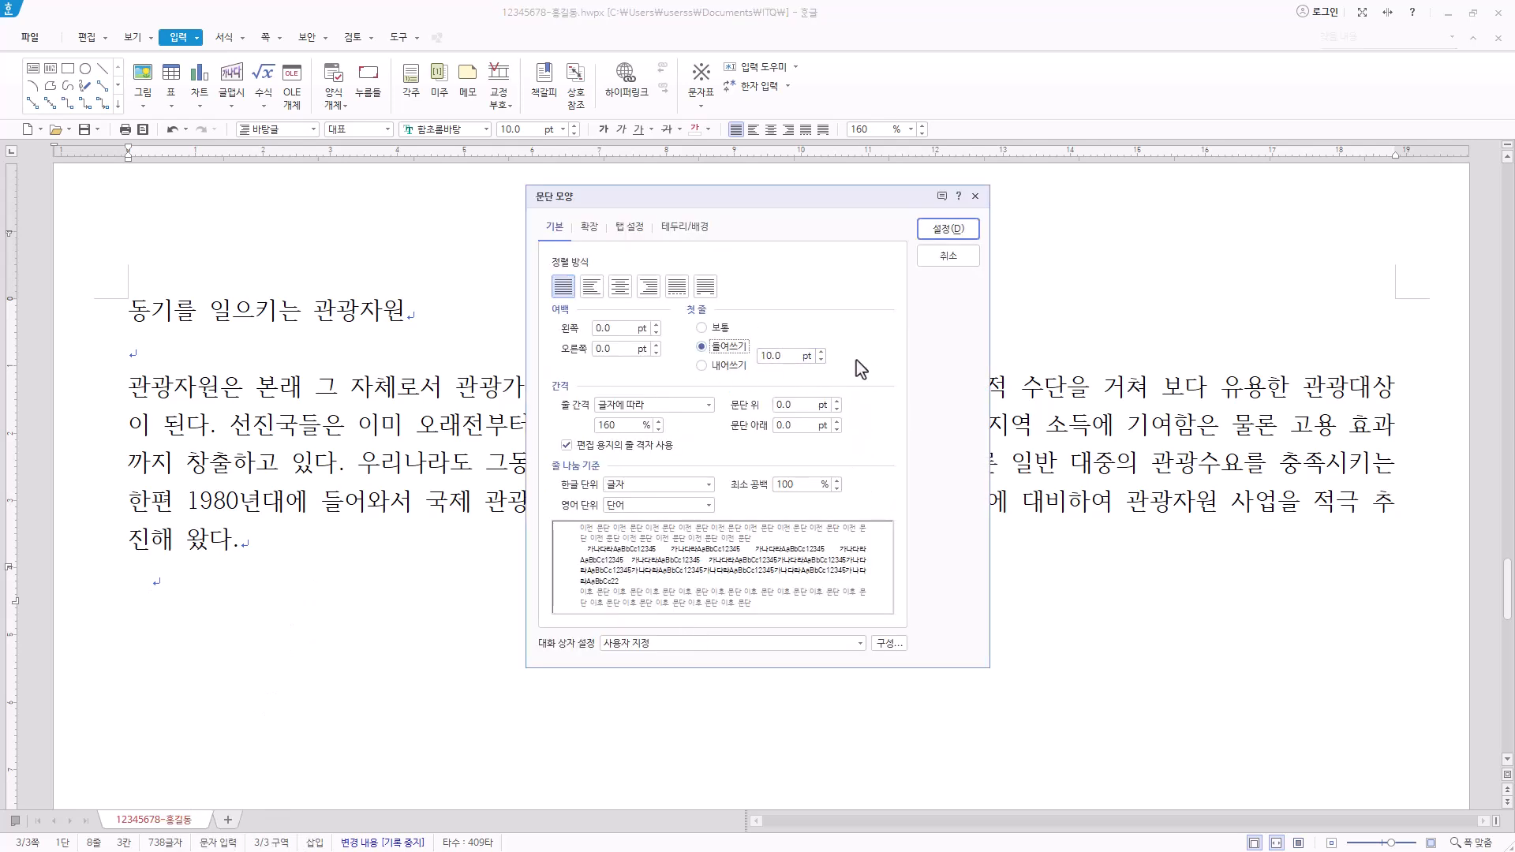
left_click(972, 260)
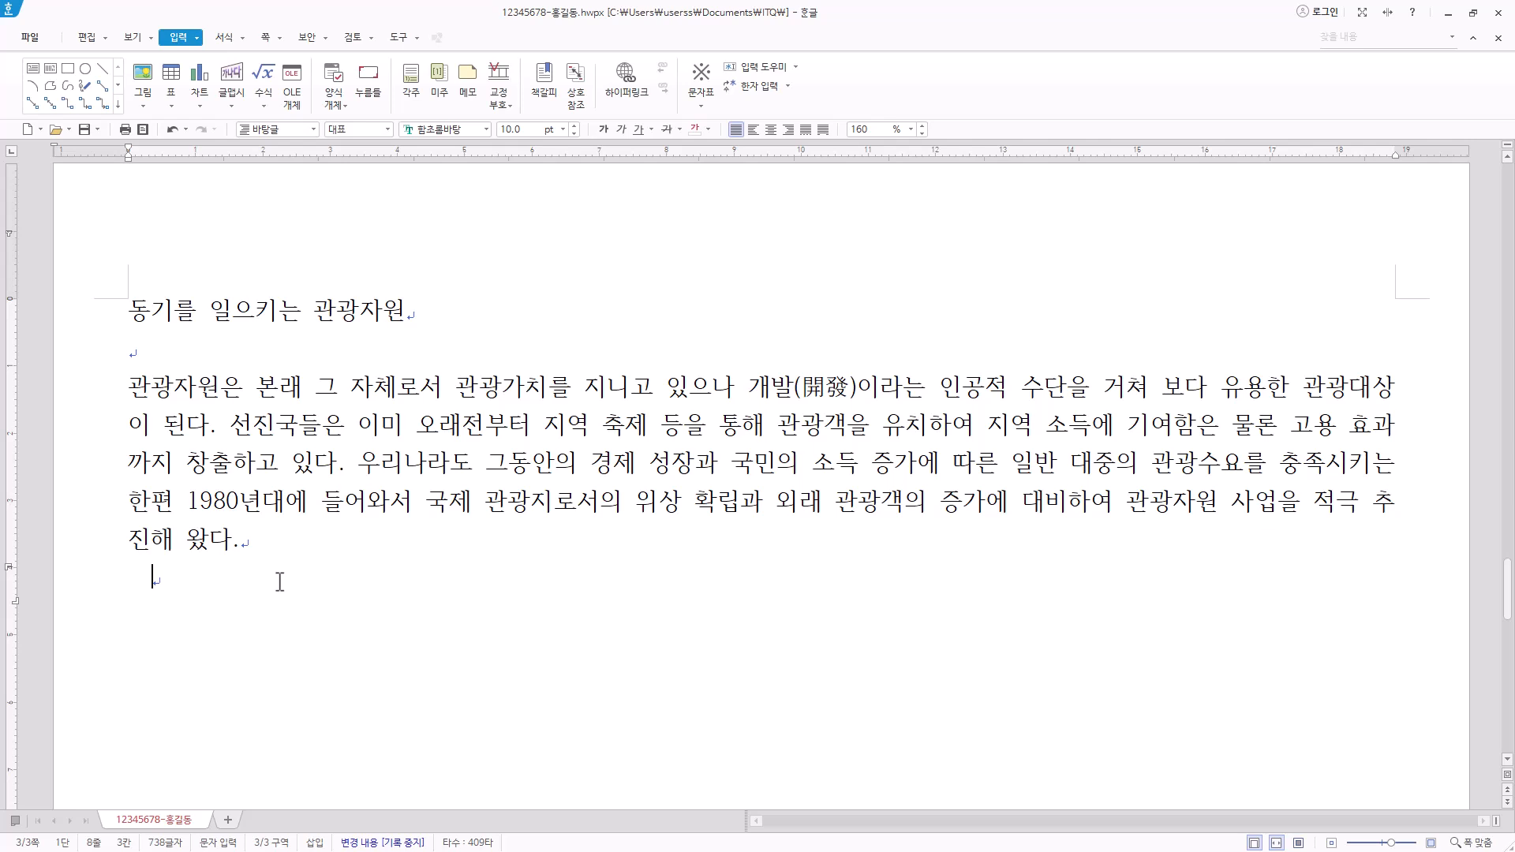
Step: Write the second paragraph from 관광자원 개발 사업은 through 균형 있게 분산, converting the last word to 분산(分散)
key("Hangul")
type("관광자원 개발 사업은 현재 외래 관광객의 수용 시설이 서울을 비롯한 대도시에 편중되면서 빚어지는 불균형을 시정하는 한편 관광시설을 전국적으로 균형 있게 분산.")
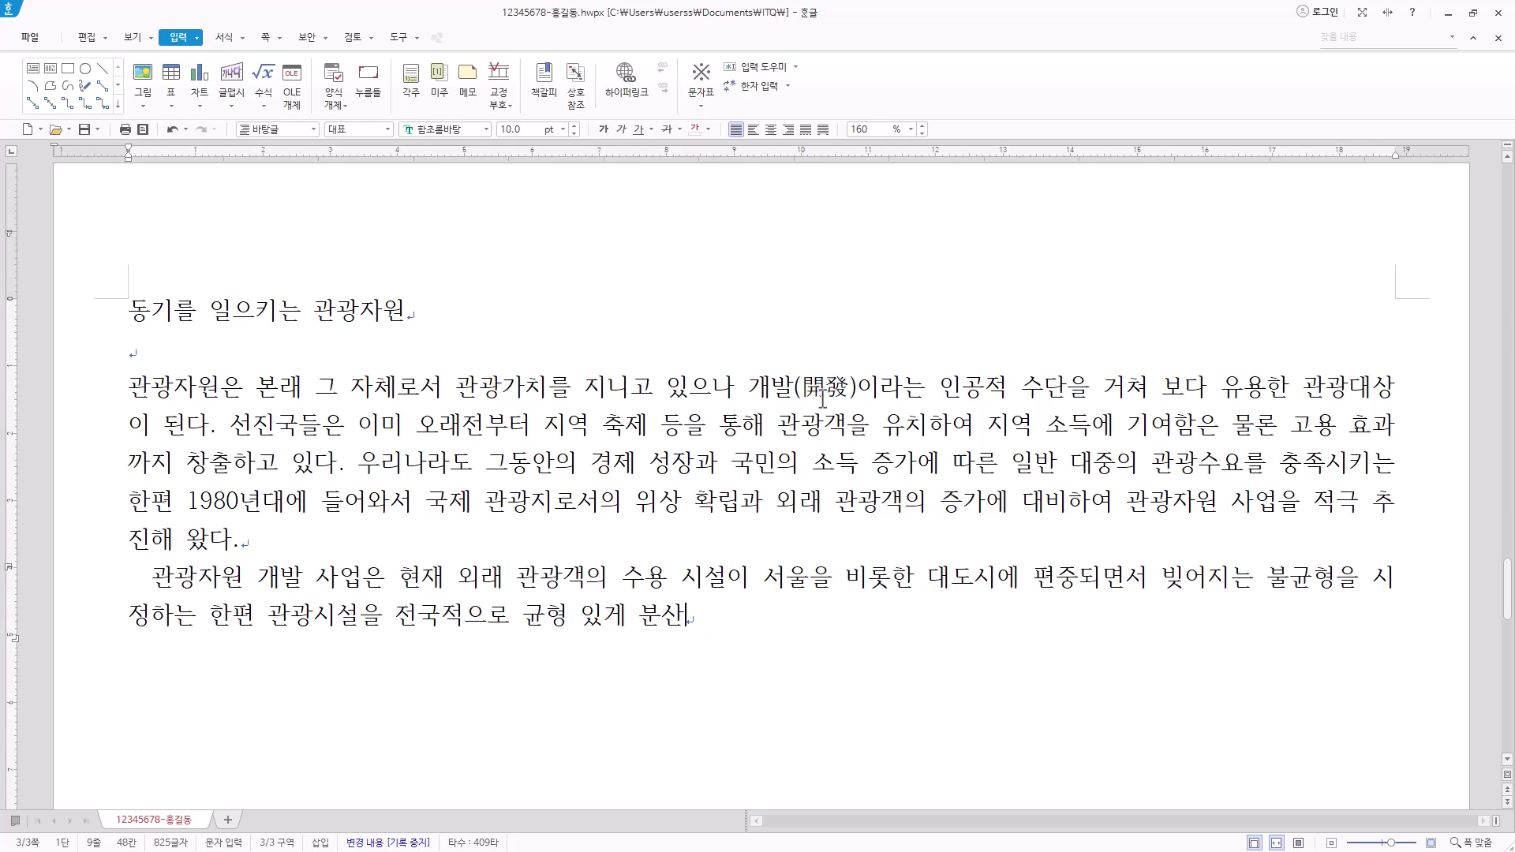
key("Hangul")
key("F9")
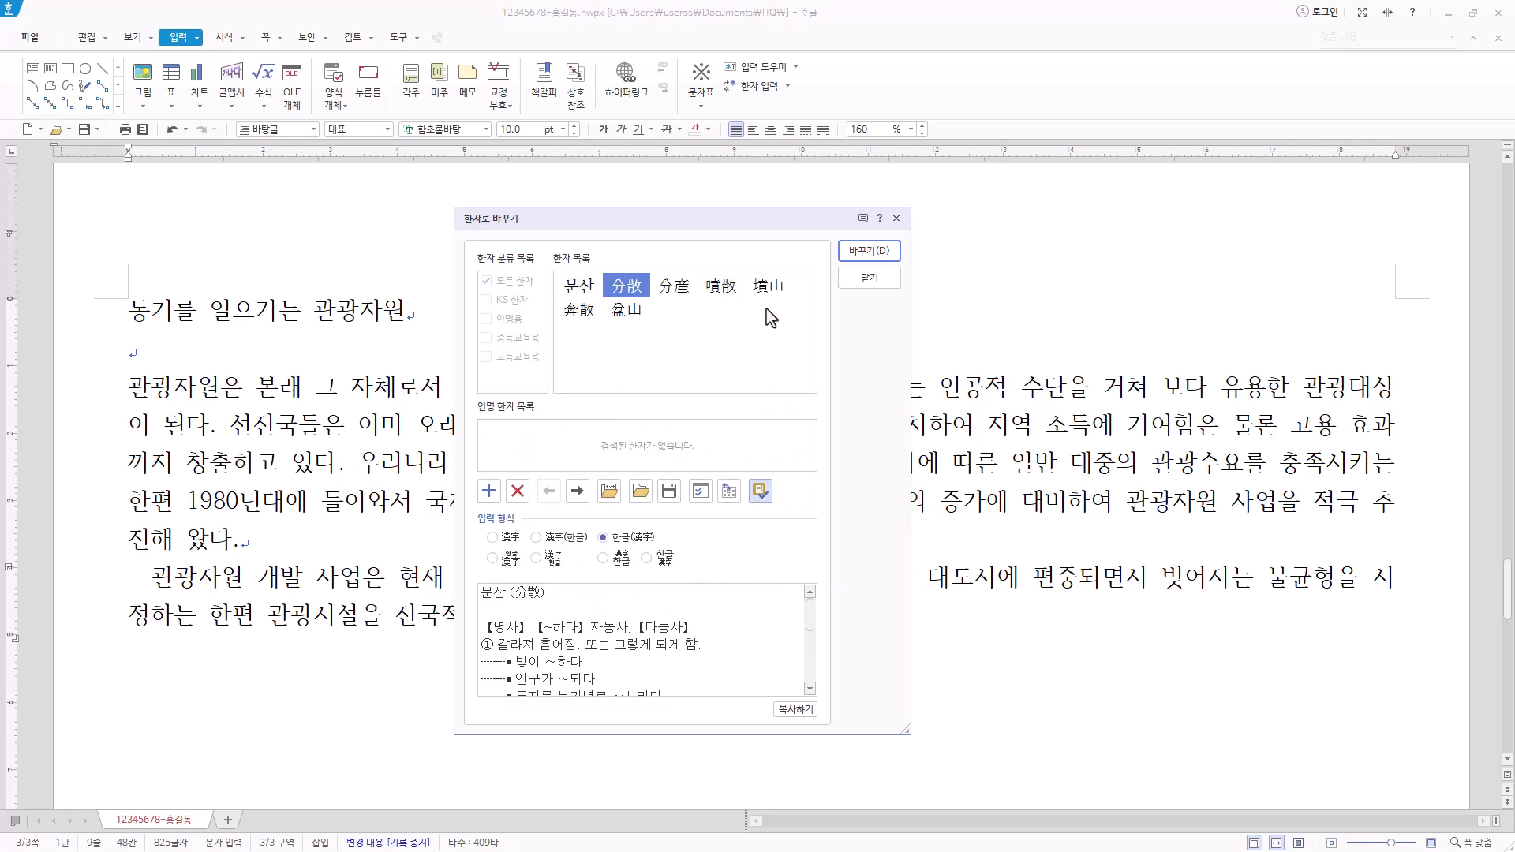
left_click(674, 292)
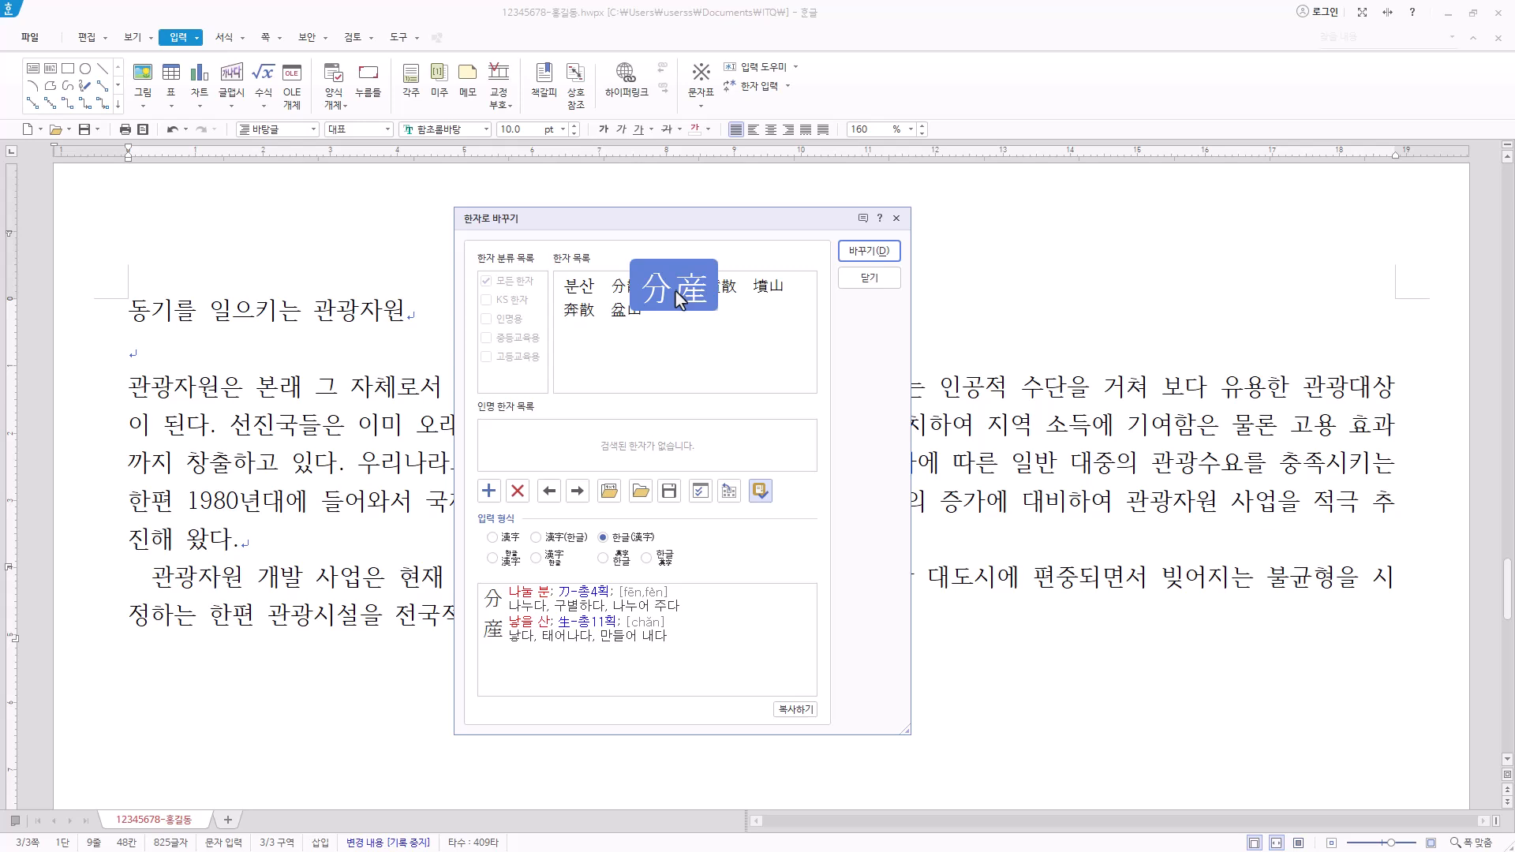
left_click(628, 297)
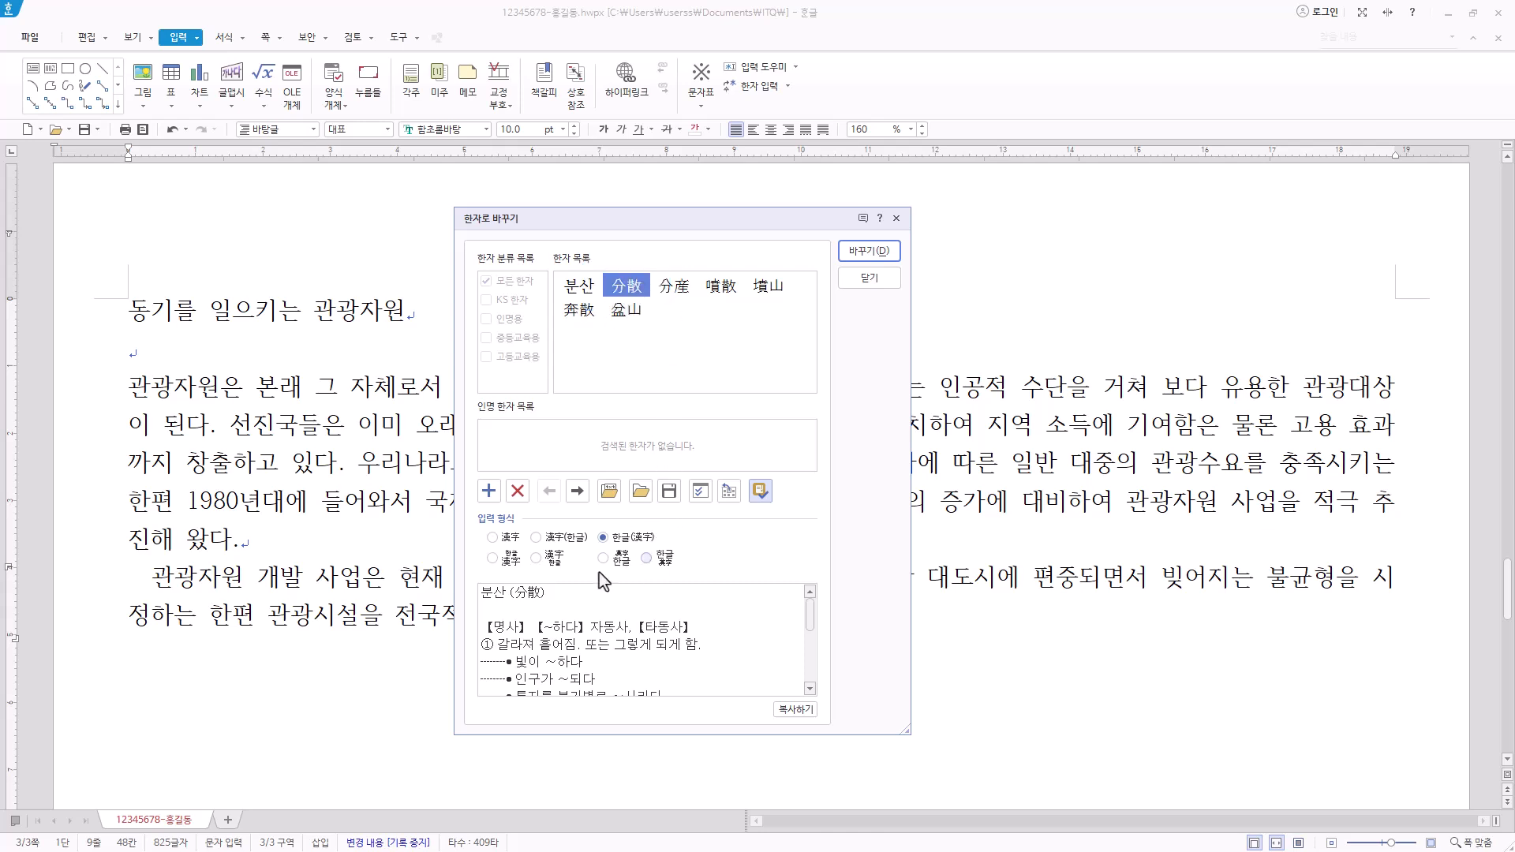
left_click(897, 261)
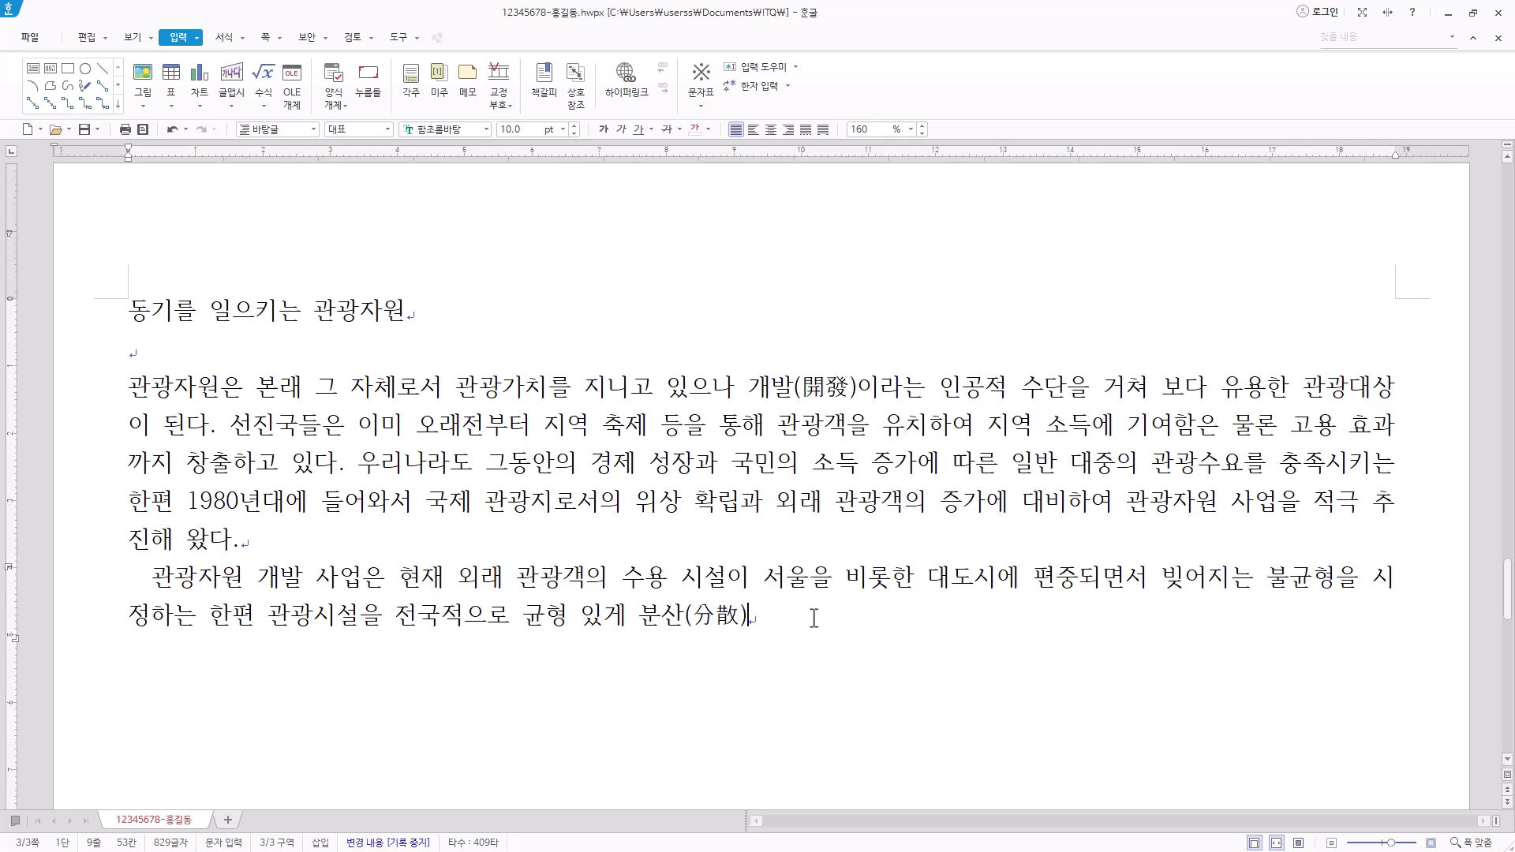
Step: Continue the second paragraph through 한 고유문화 and attach the footnote 어떠한 나라나 민족이 본래 가지고 있는 독특한 문화 to that word
key("ctrl+v")
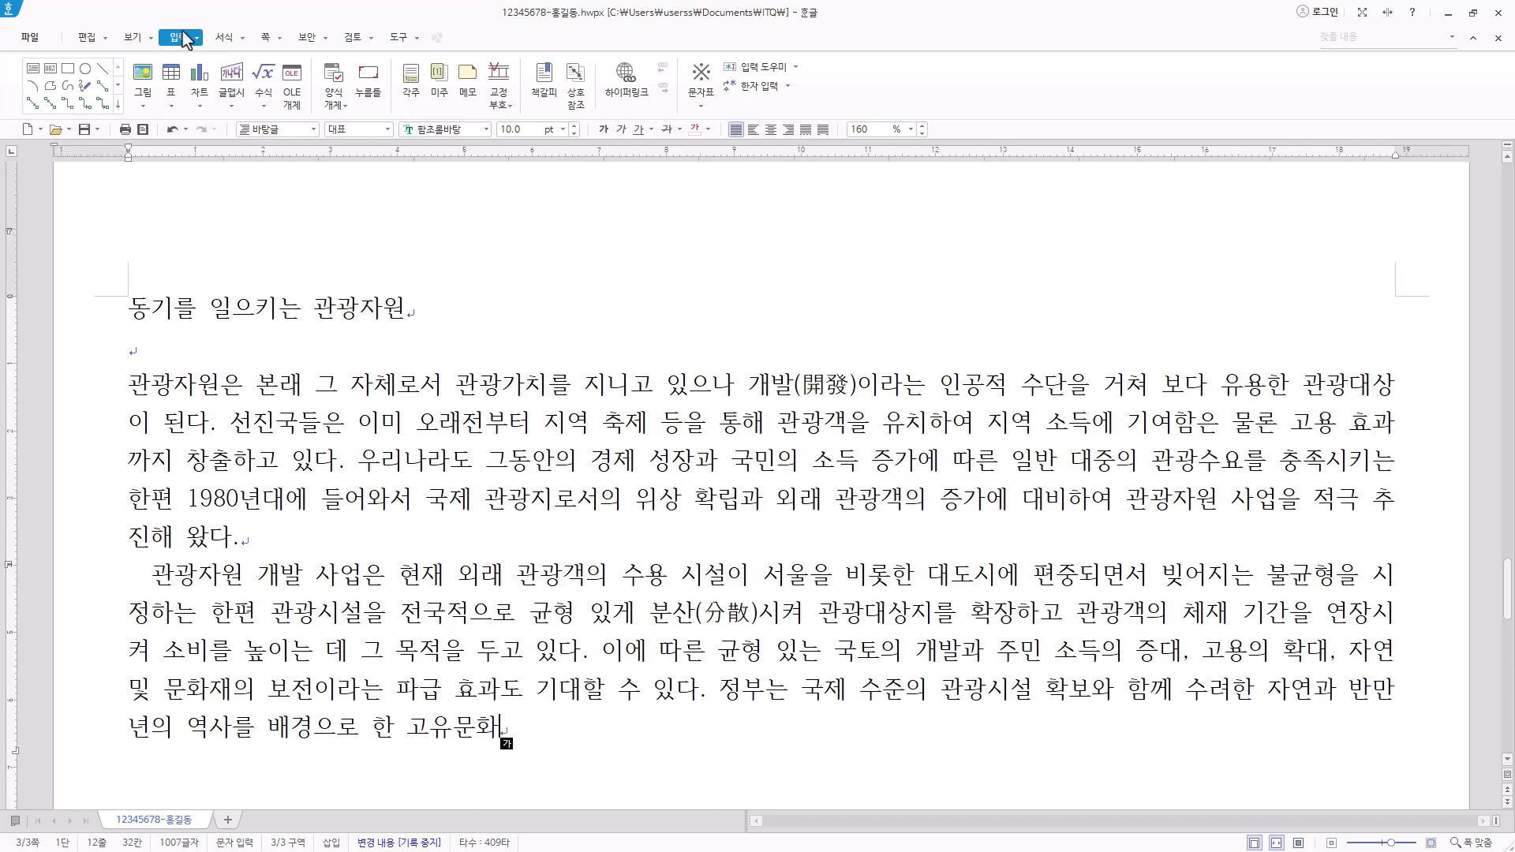
left_click(410, 88)
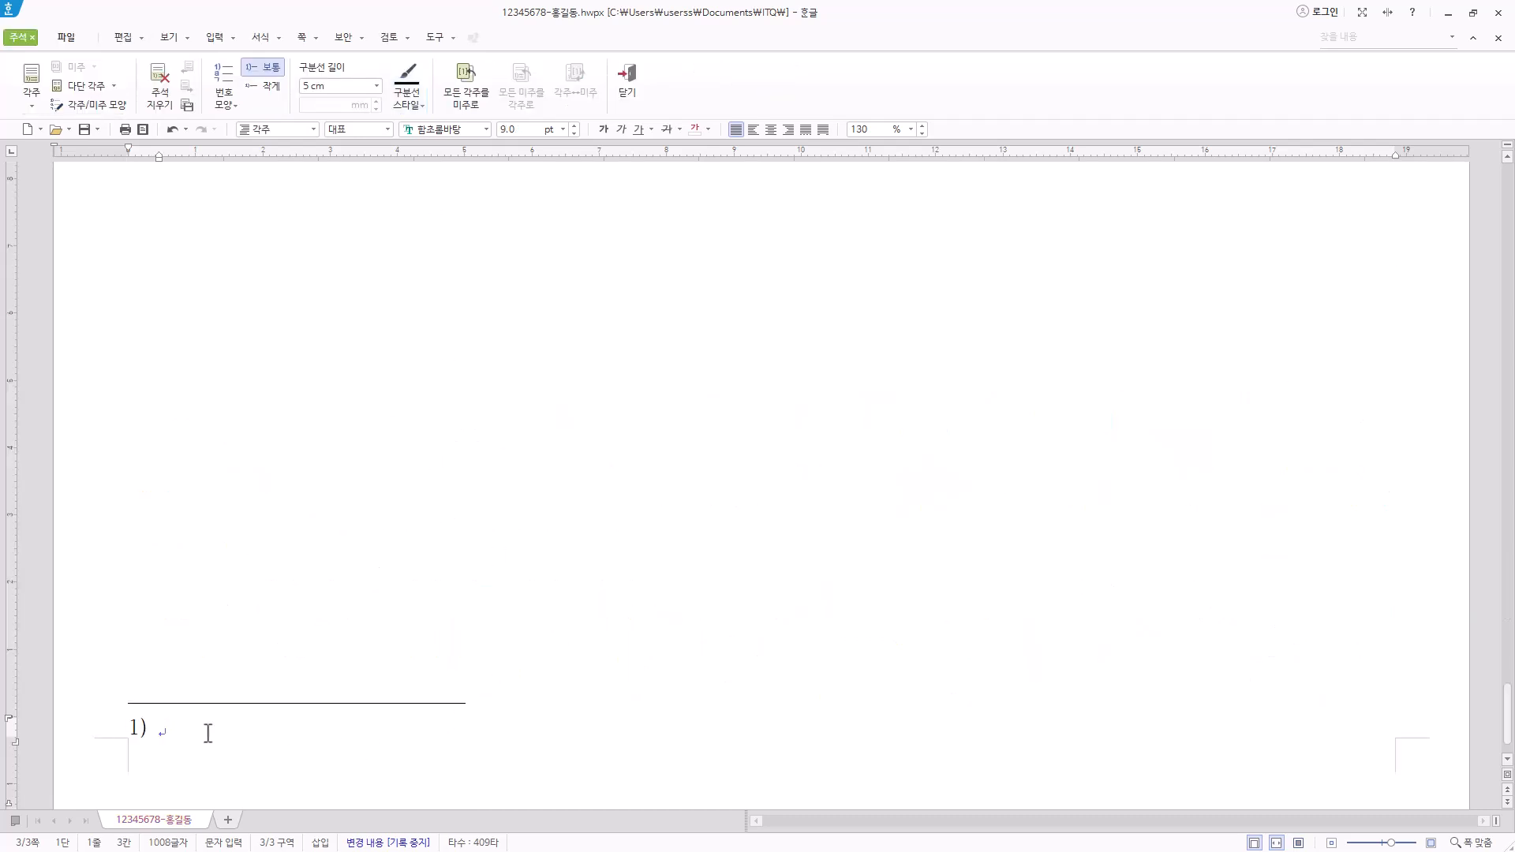
type("어떠한 나라나 민족이 본래 가지고 있는 독특한 문화")
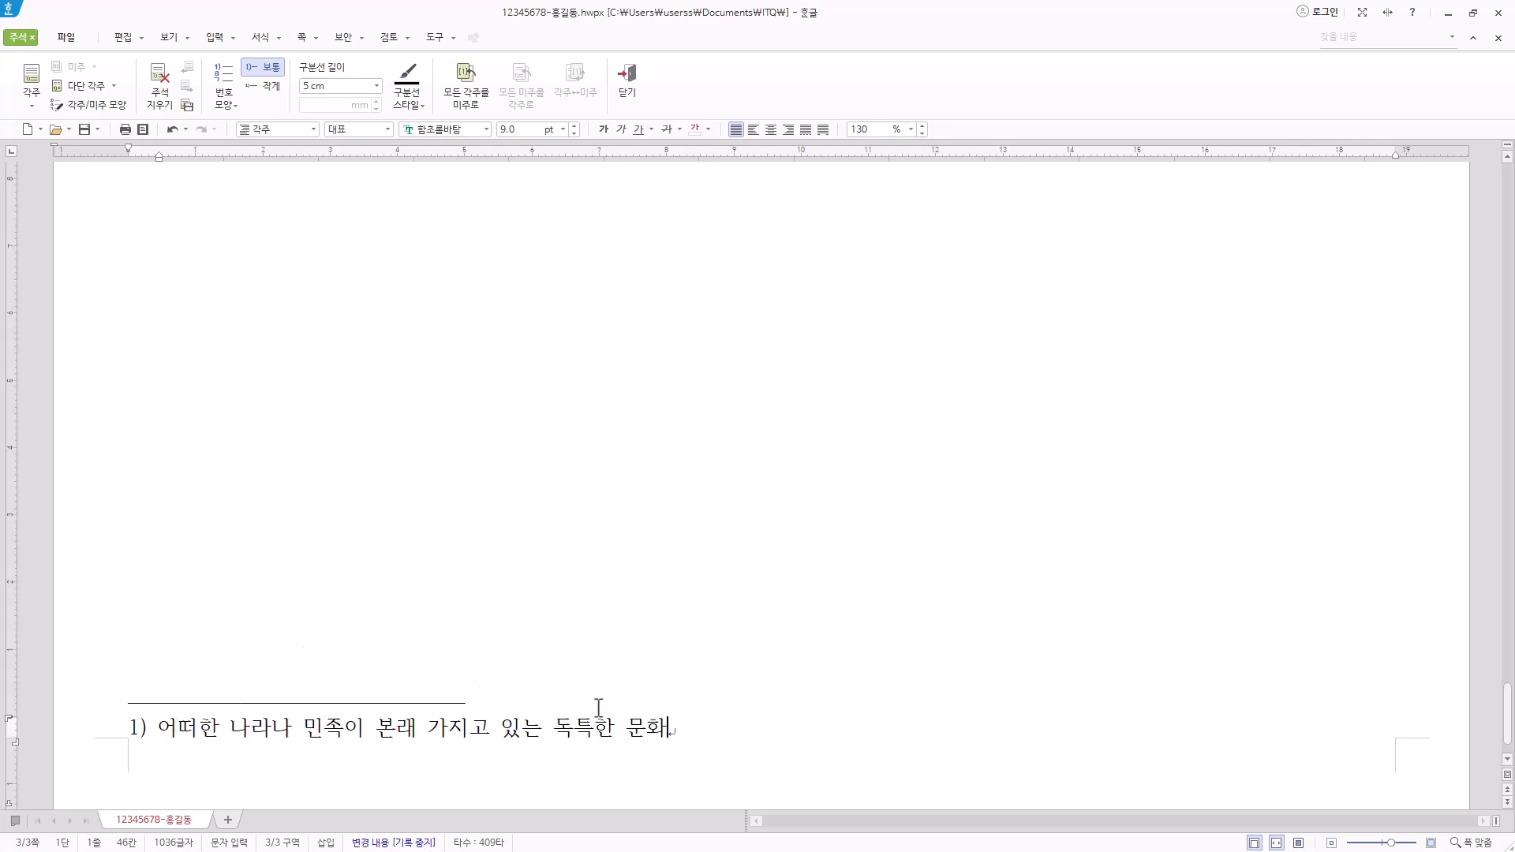
left_click(138, 737)
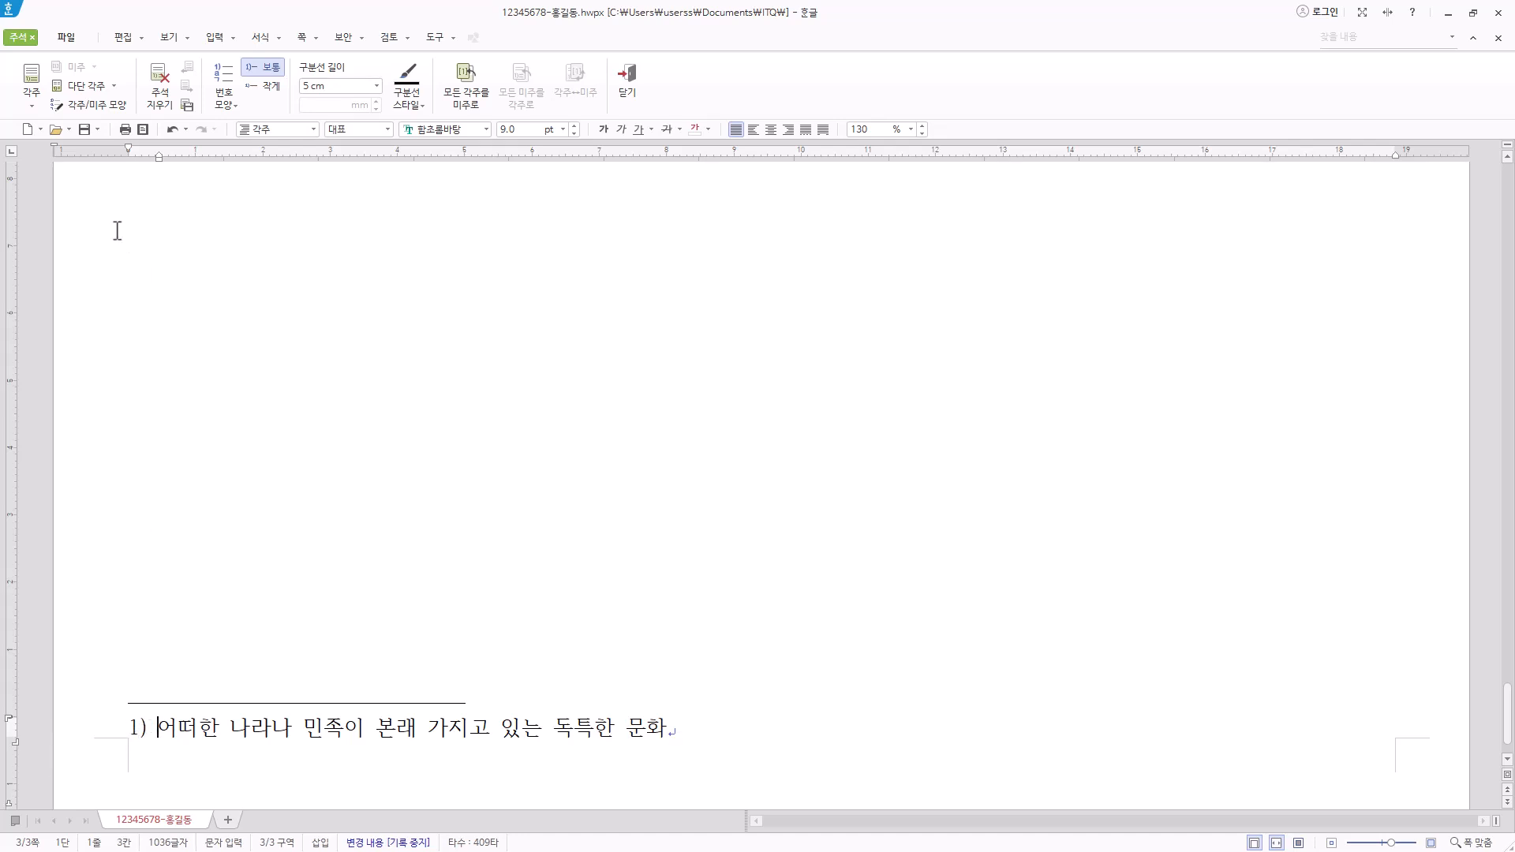
left_click(122, 109)
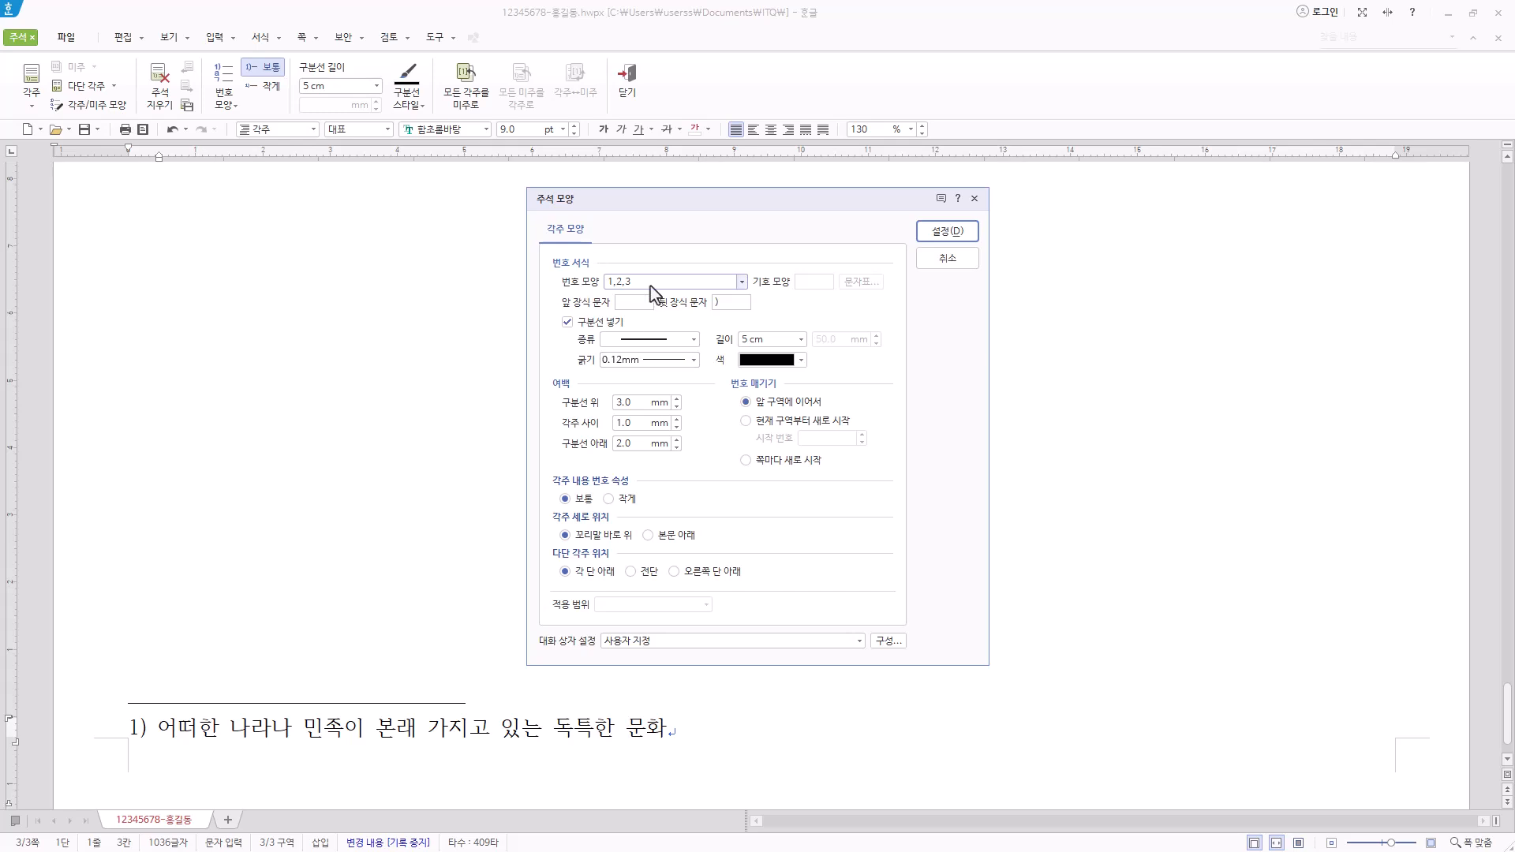
left_click(727, 302)
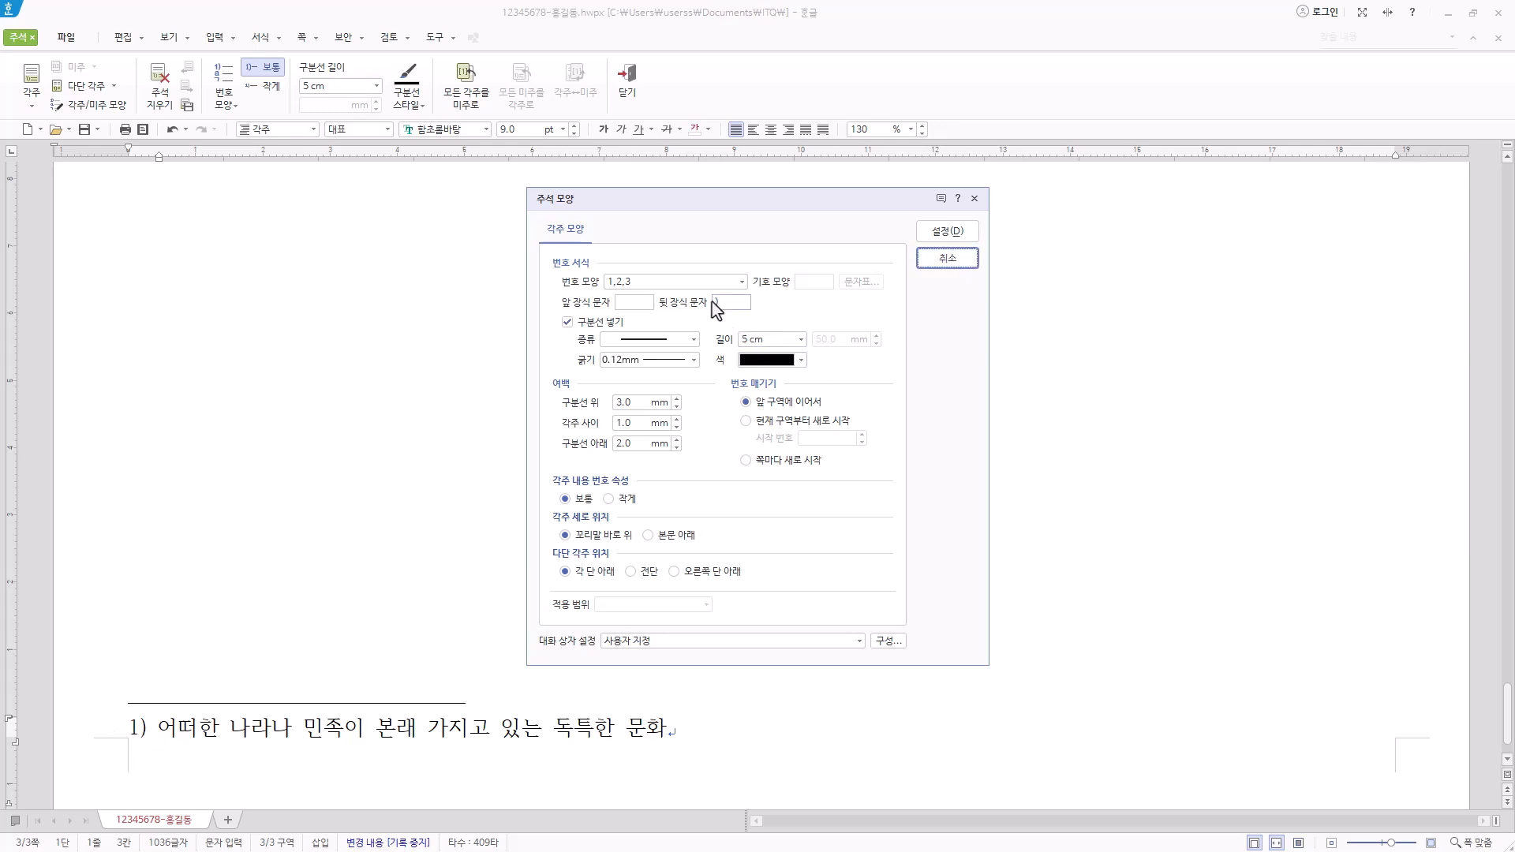
left_click(956, 263)
Step: Change the footnote's number format to circled Korean syllables (㉮, ㉯, ㉰) and return to the body text
left_click(158, 730)
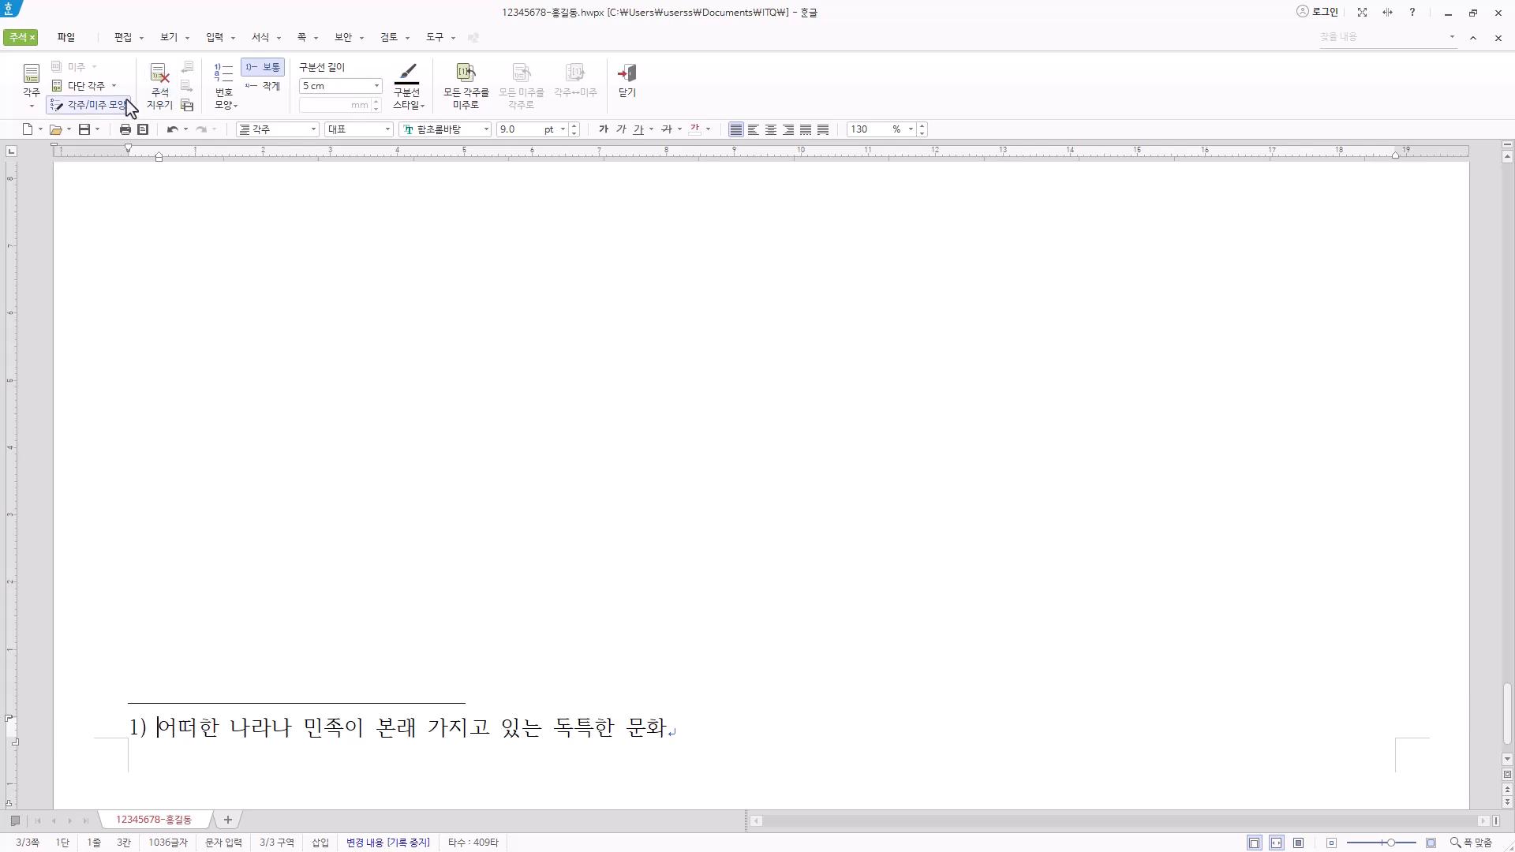
left_click(222, 102)
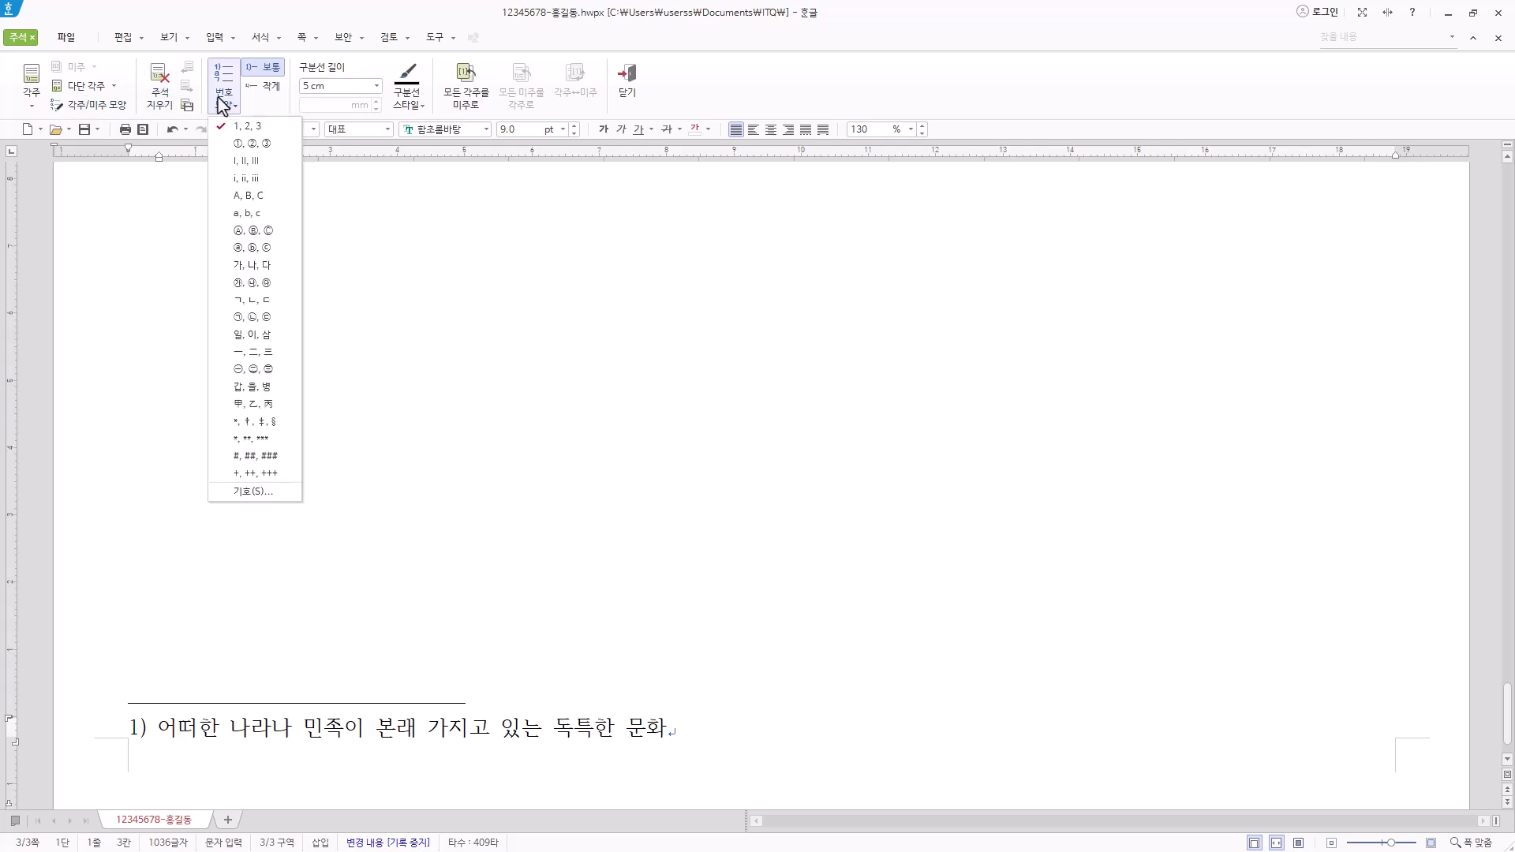
left_click(257, 283)
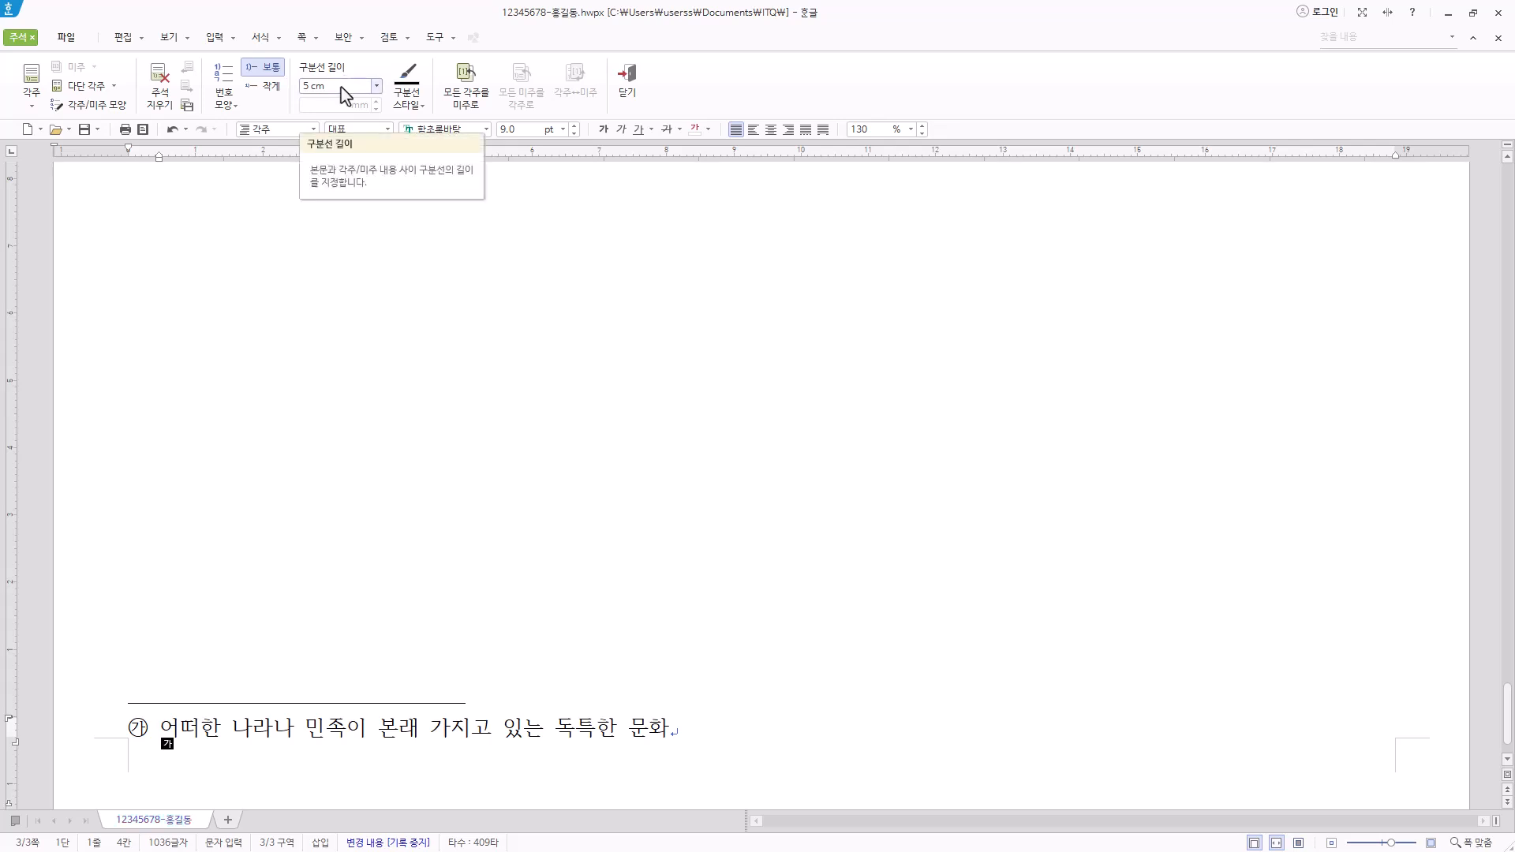
left_click(341, 88)
left_click(328, 158)
left_click(369, 87)
left_click(356, 105)
left_click(710, 730)
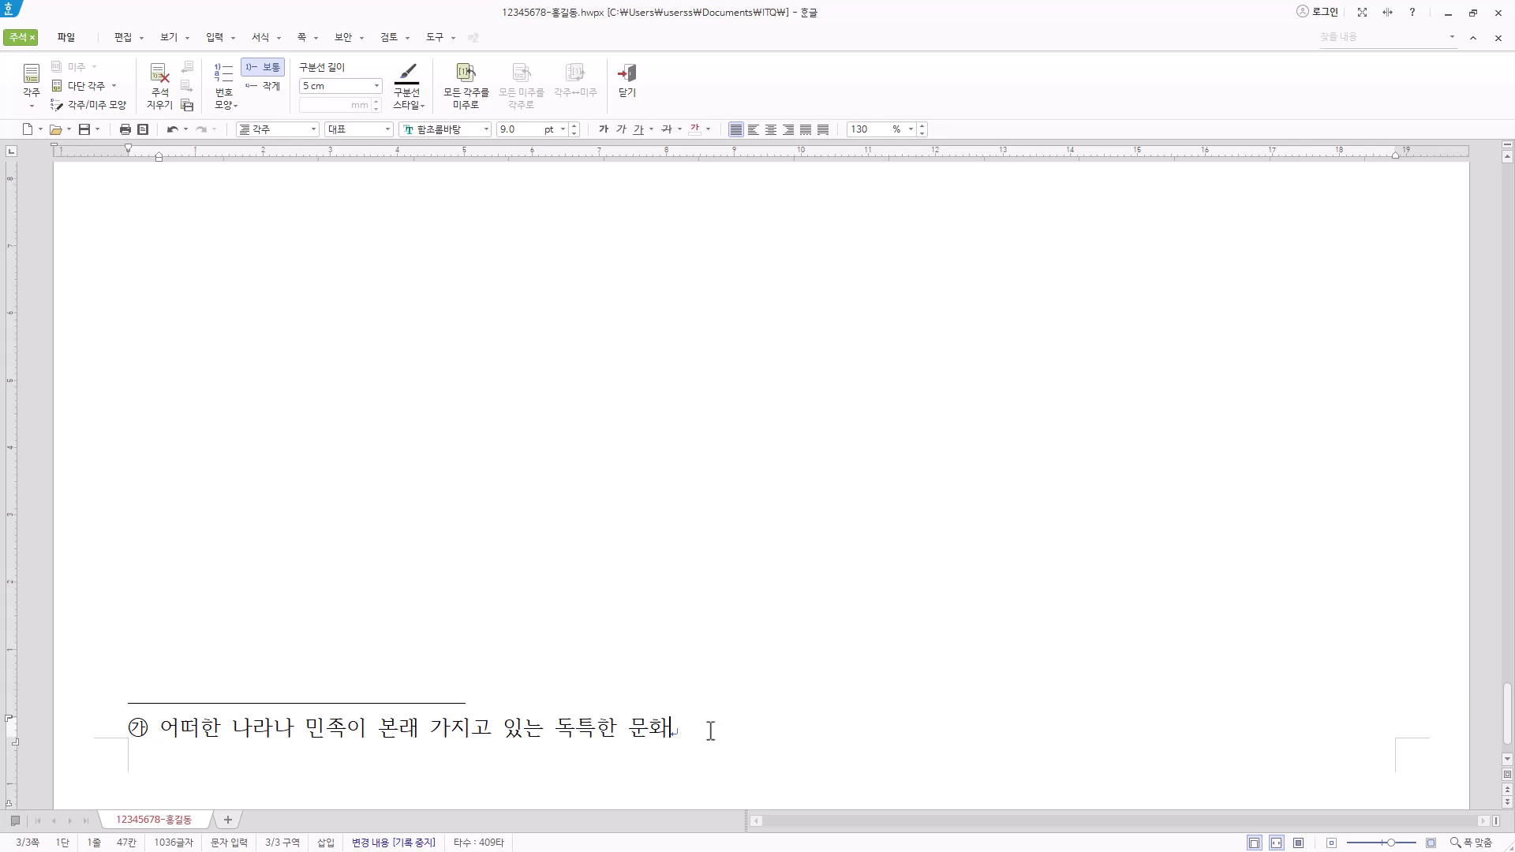
left_click(627, 78)
Step: Finish the second paragraph from 의 보호라는 양면성을 through 본 사업을 추진하고 있다. and add two empty lines below it
scroll(758, 513, "up", 3)
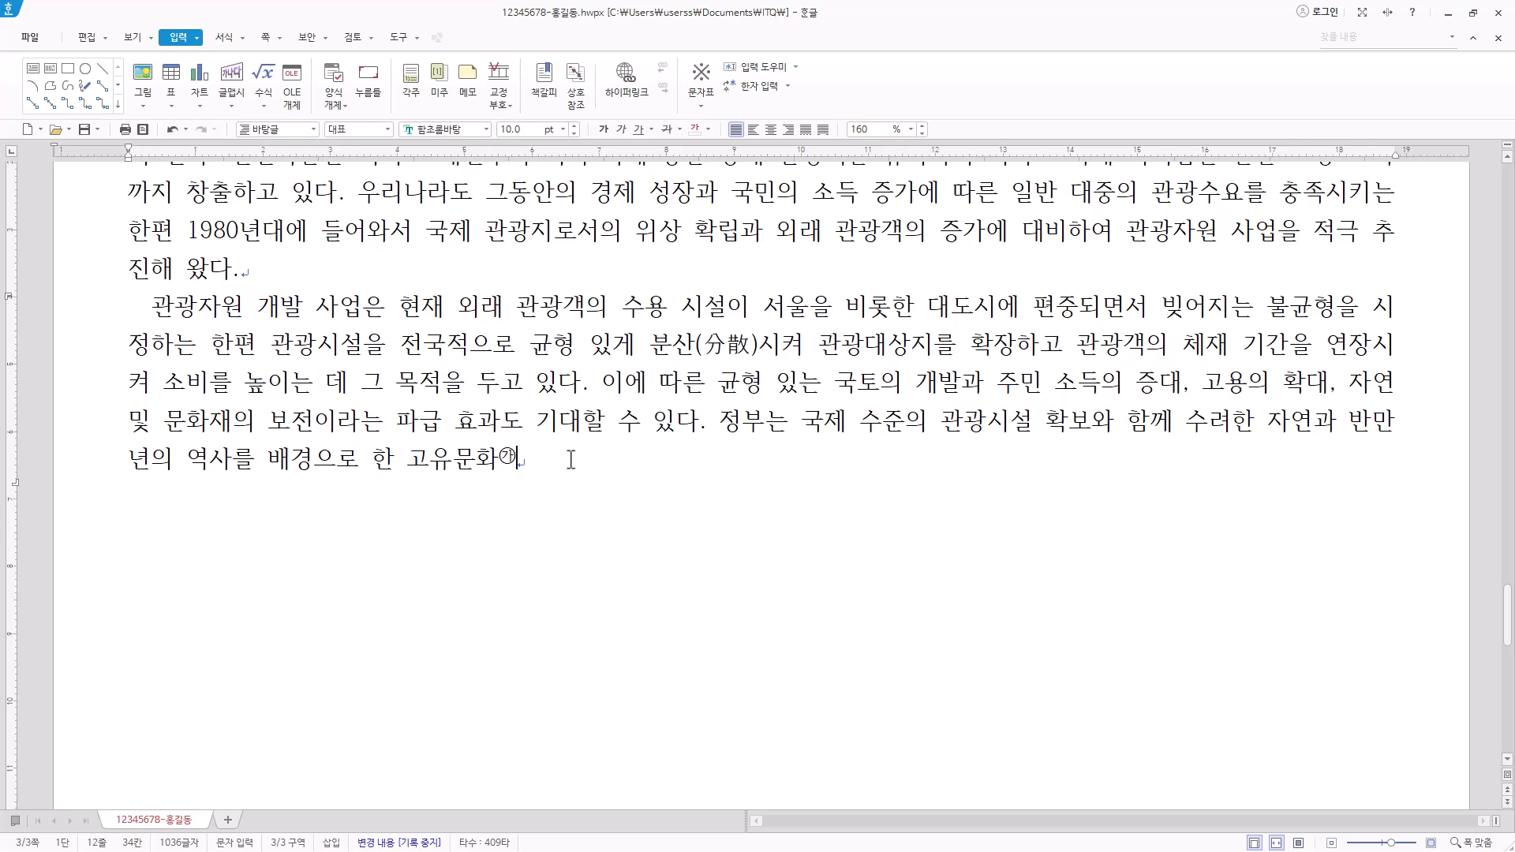
type("의 보호라는 양면성을 조화시키면서 국토 개발 계획, 문화재 보존 계획 등과 상충되지 않는 방향으로 본 사업을 추진하고 있다.")
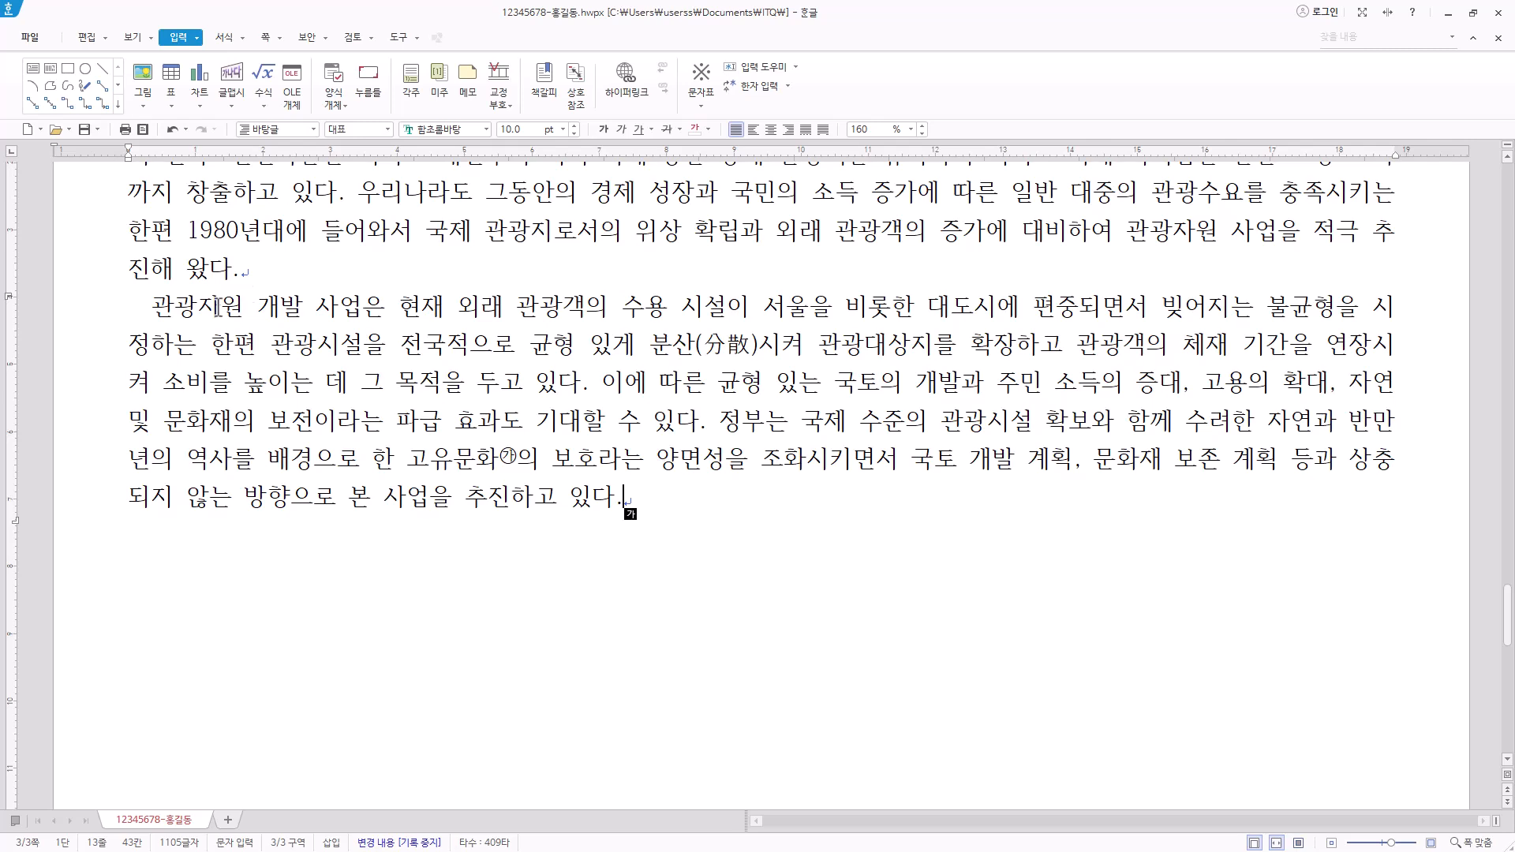
left_click_drag(133, 305, 667, 497)
left_click(667, 497)
key("Return")
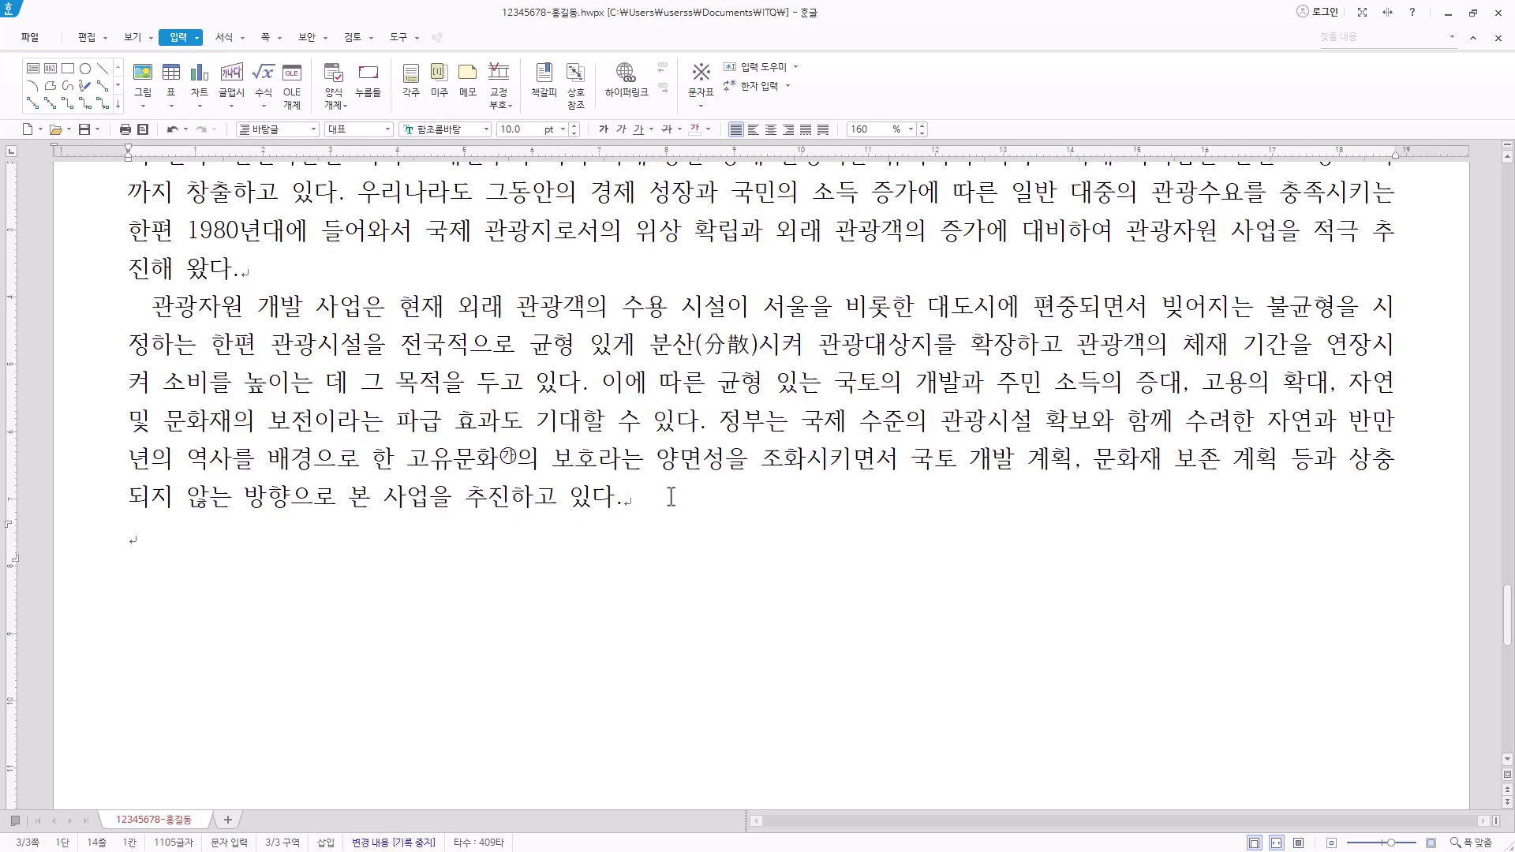
scroll(670, 497, "down", 3)
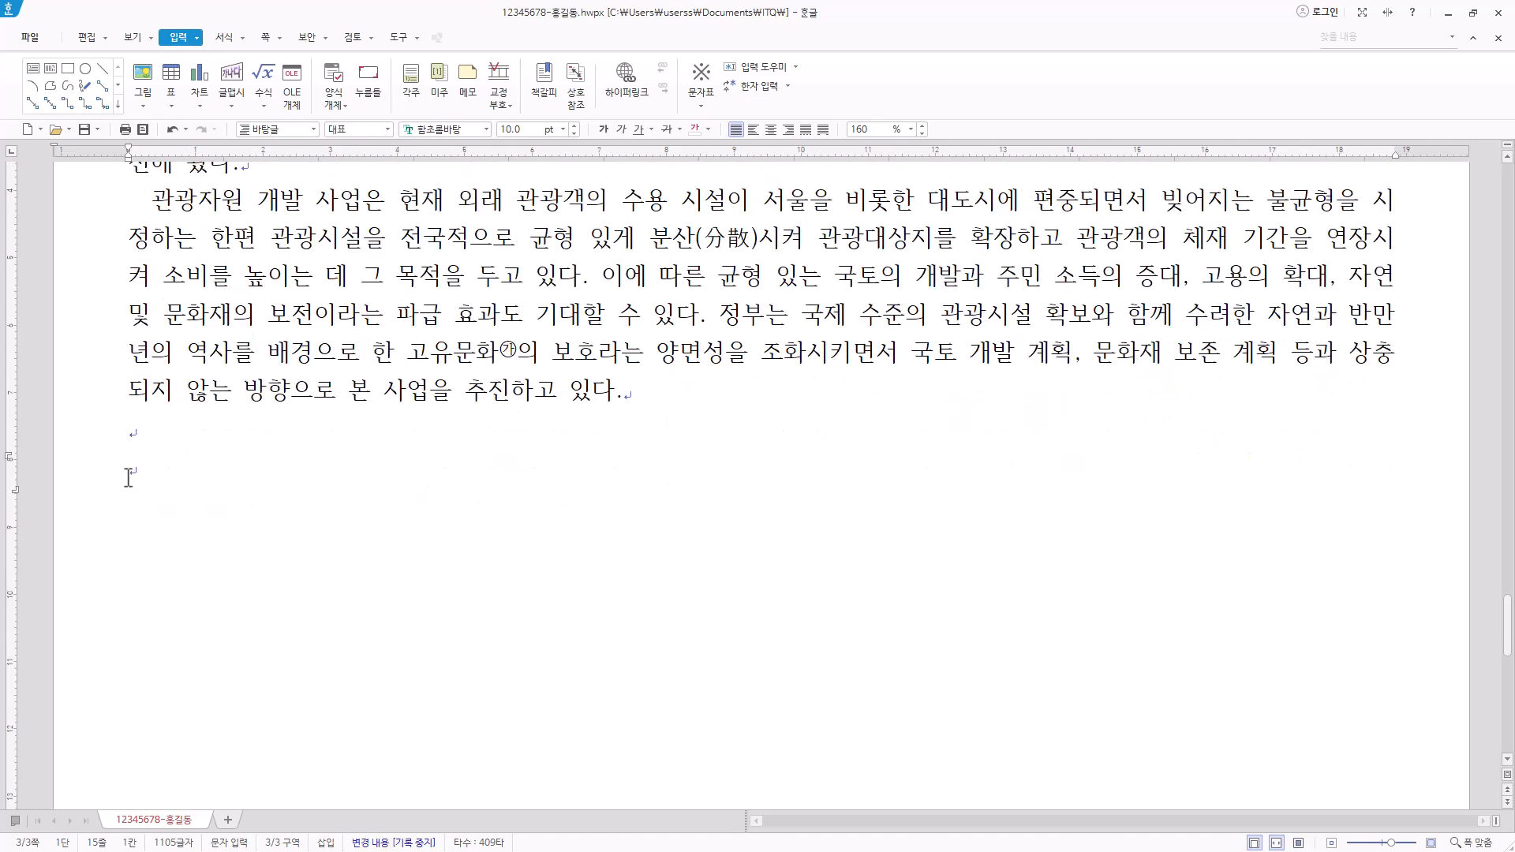
Step: Insert a ★ from the HNC 전각 기호(일반) character set and write the heading 관광자원 분류의 필요성 after it, followed by a new line
key("Hangul")
key("ctrl+F10")
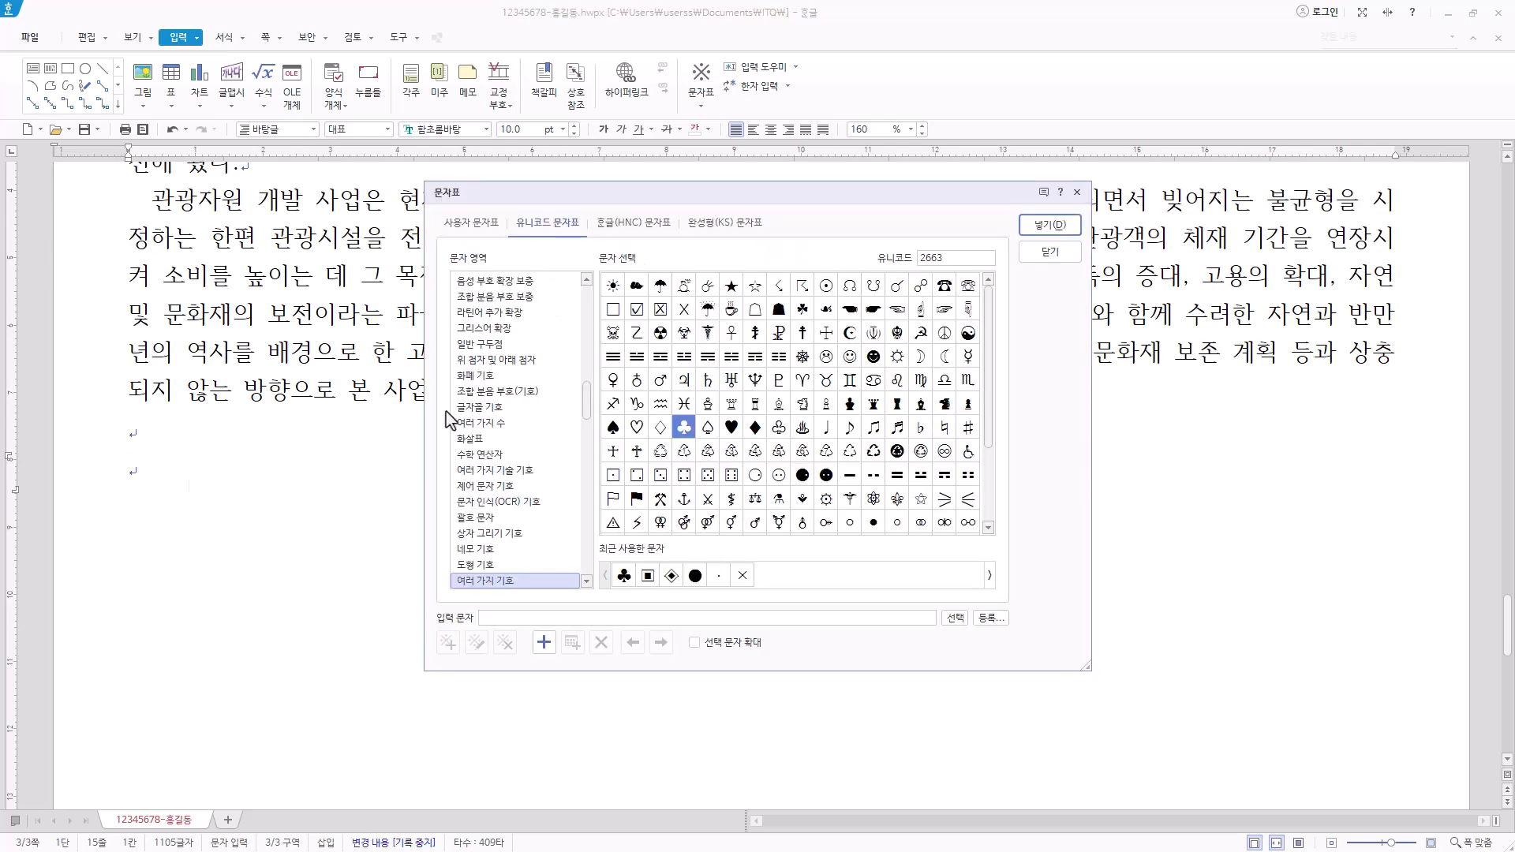
left_click(471, 224)
left_click(548, 223)
left_click(631, 223)
left_click(716, 223)
left_click(649, 224)
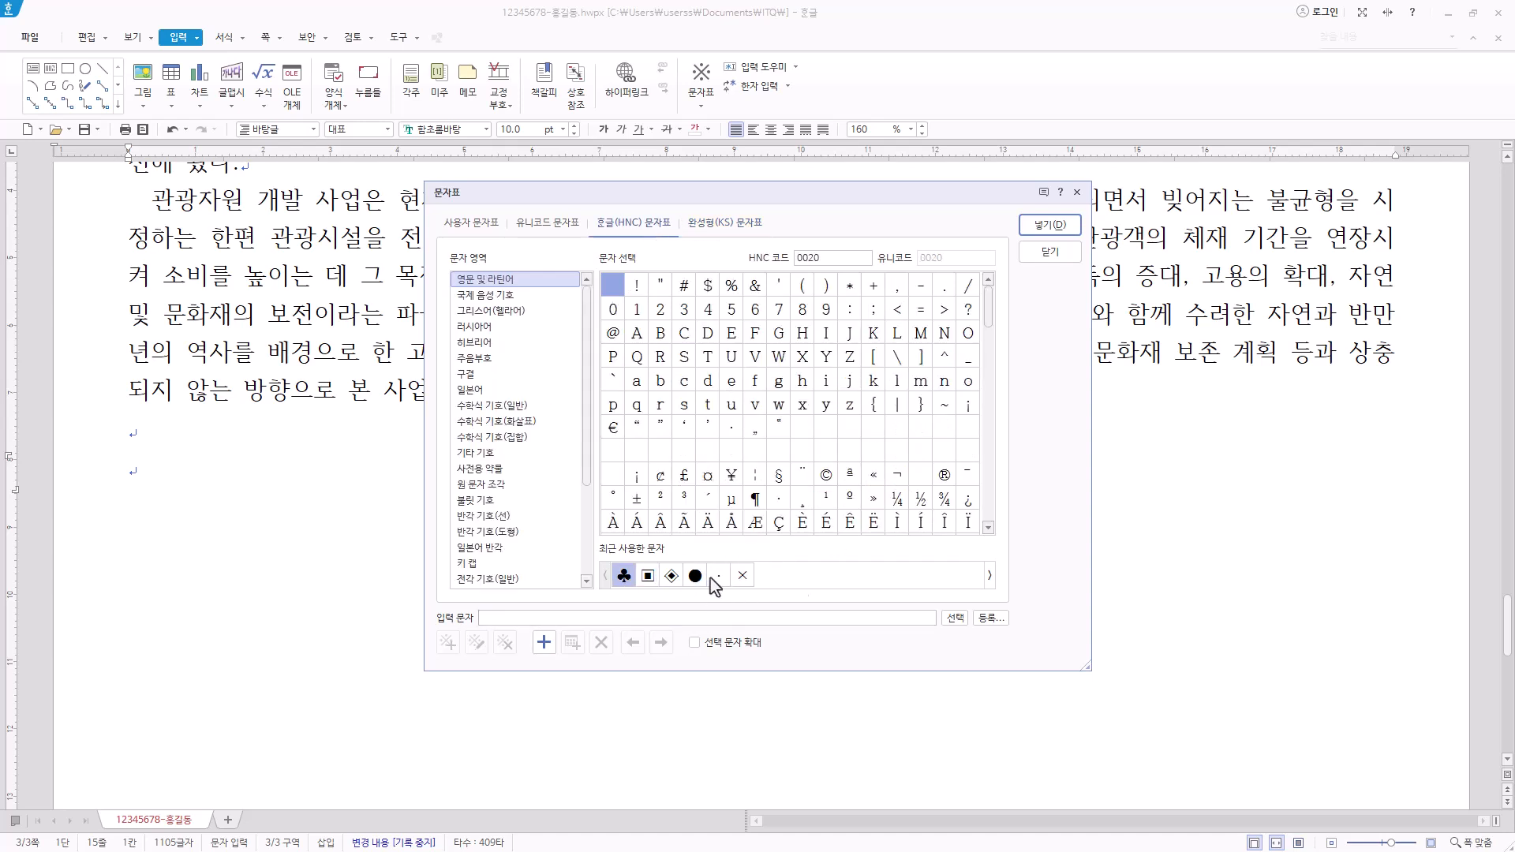
left_click(473, 224)
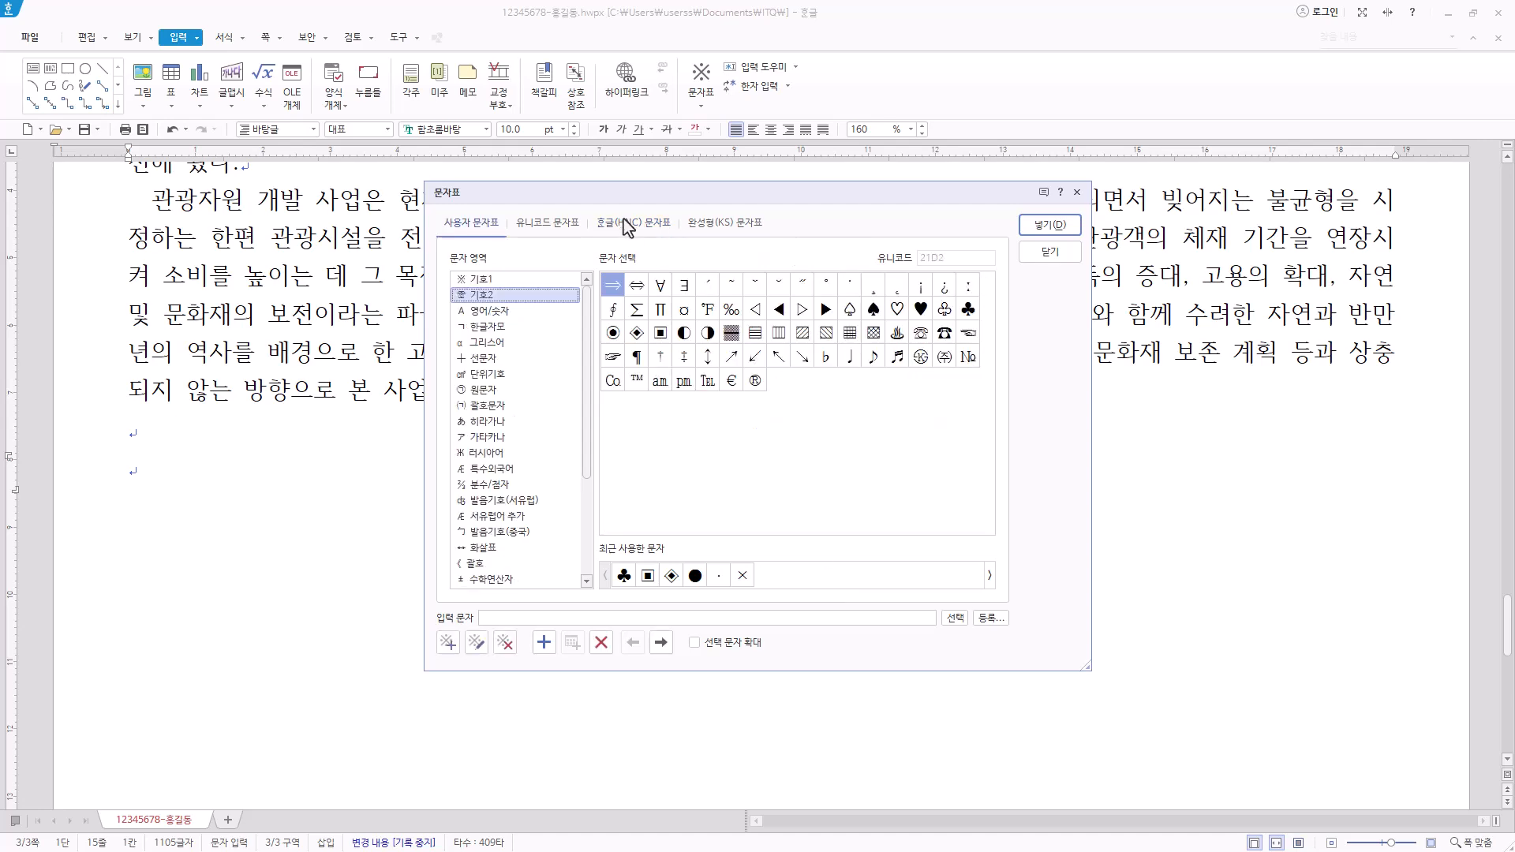
left_click(663, 224)
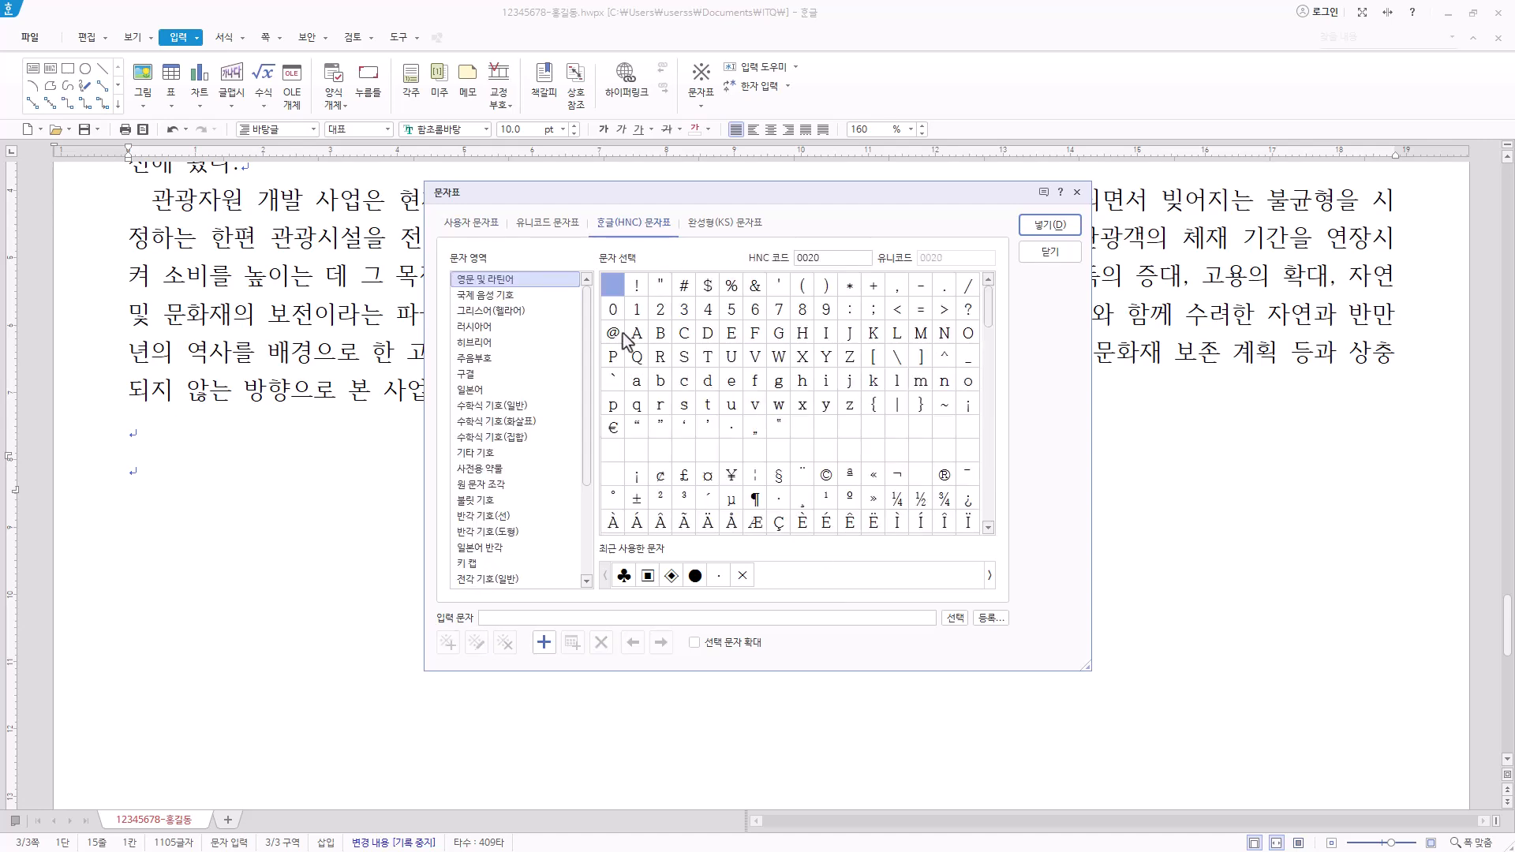
left_click(530, 581)
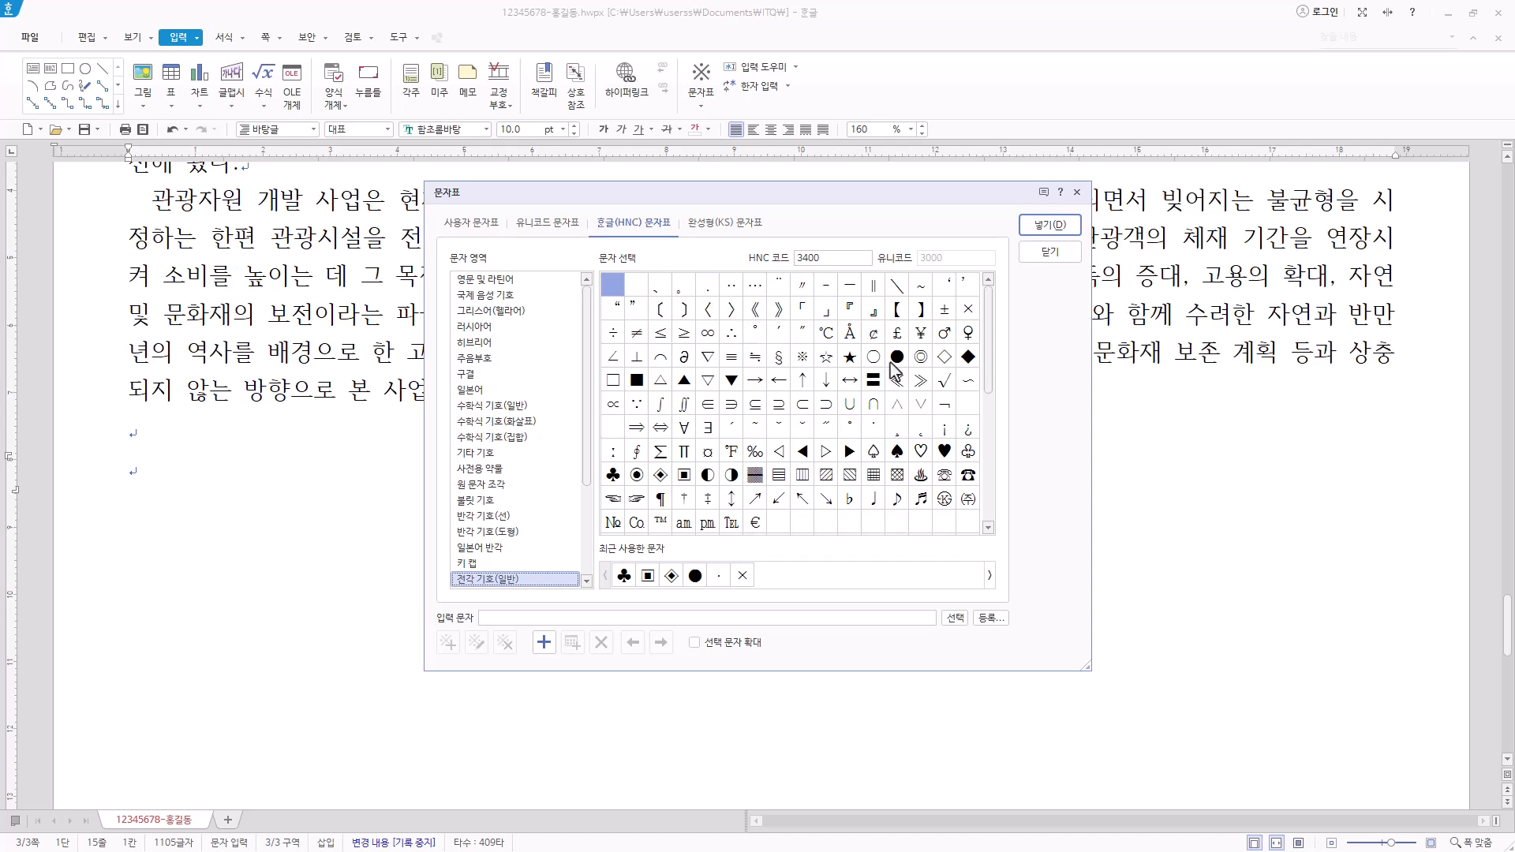
left_click(854, 363)
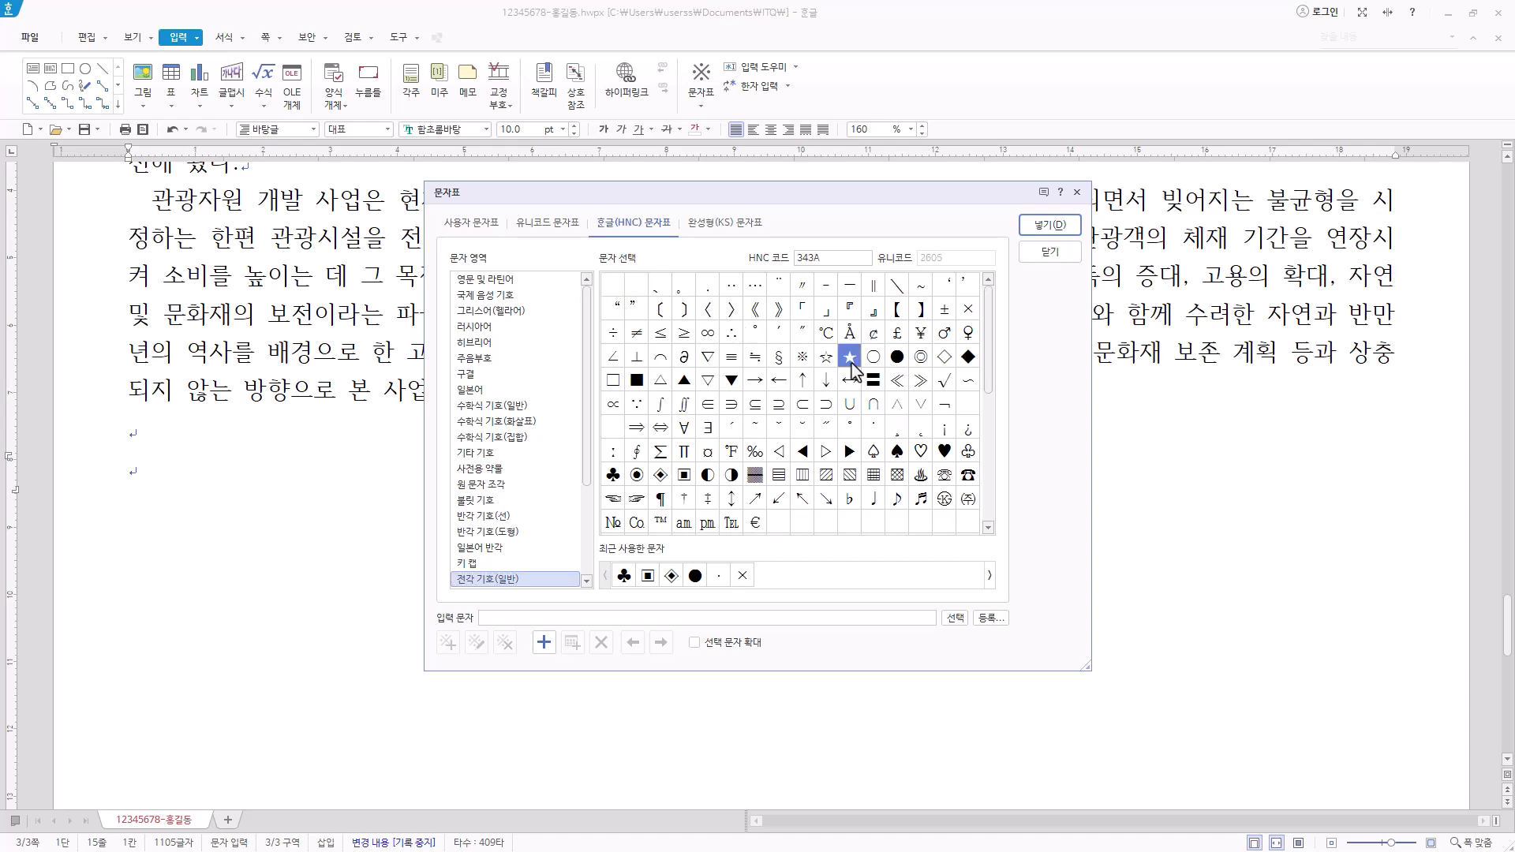
left_click(1049, 225)
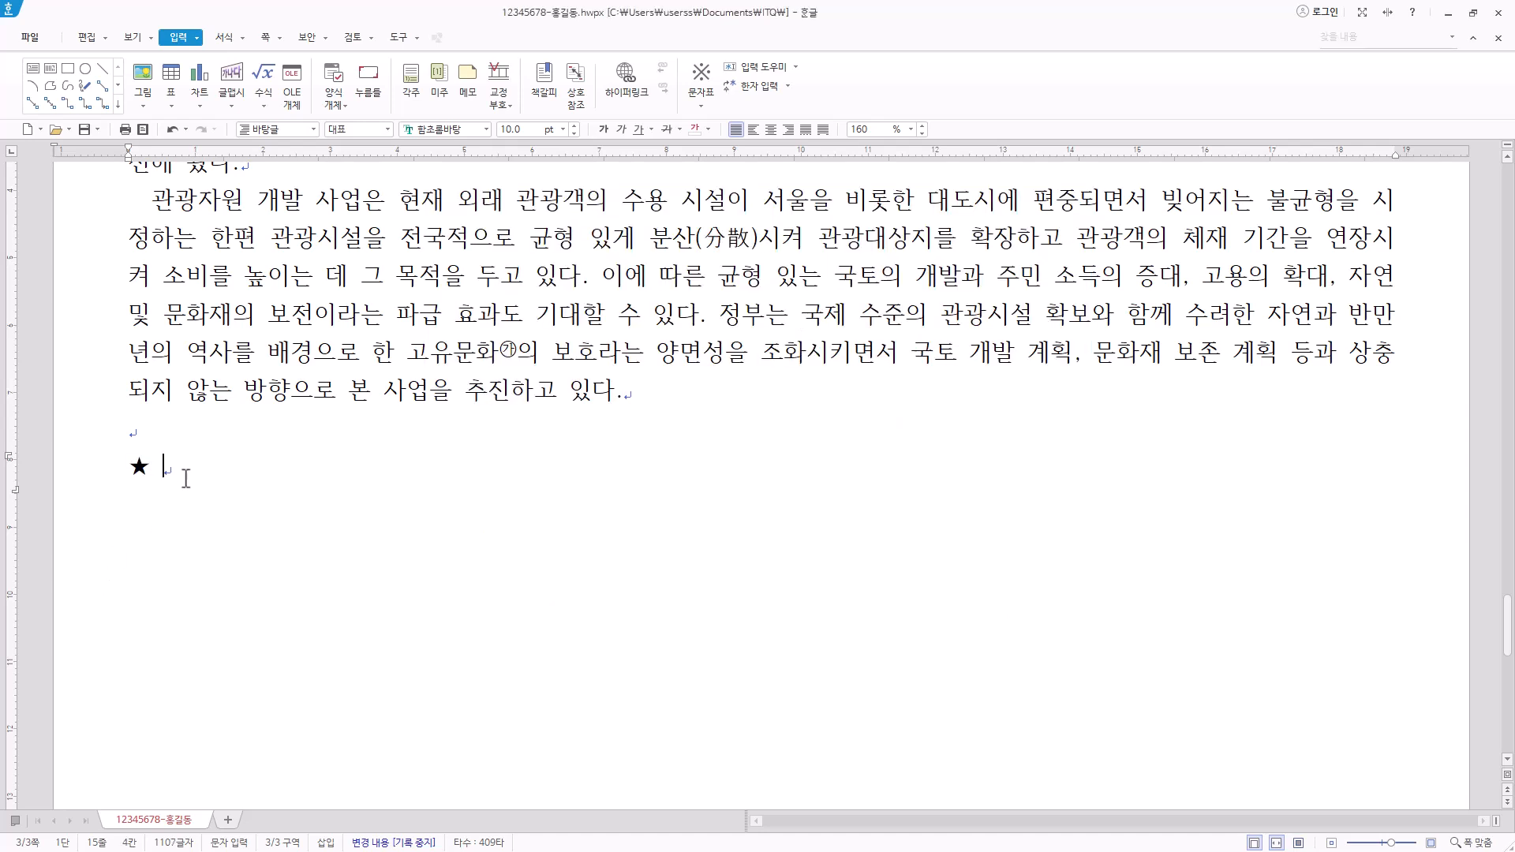
type("관광자원 분류의 필요성")
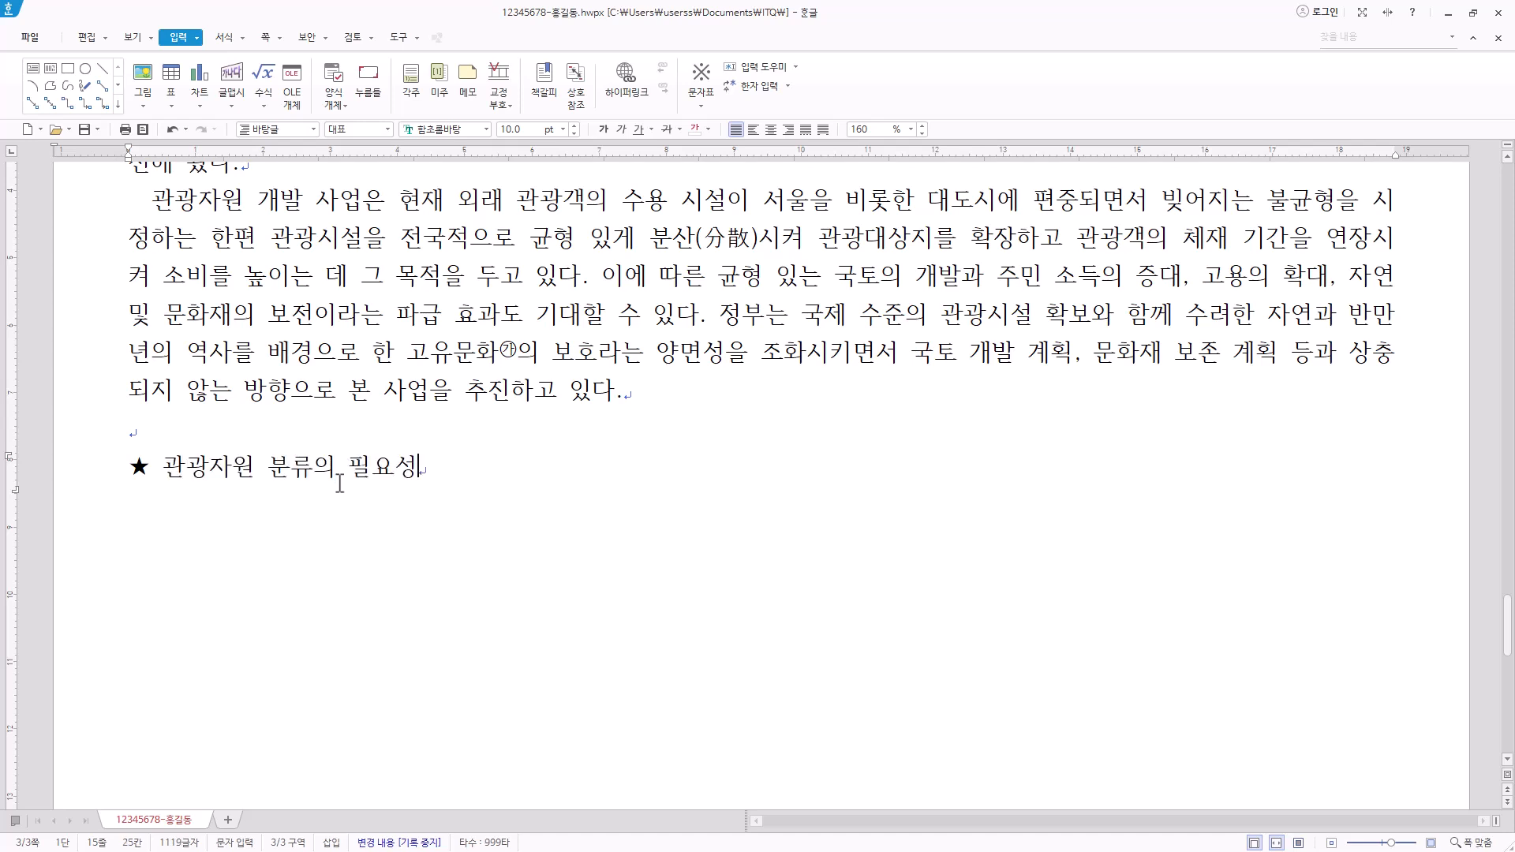
key("Return")
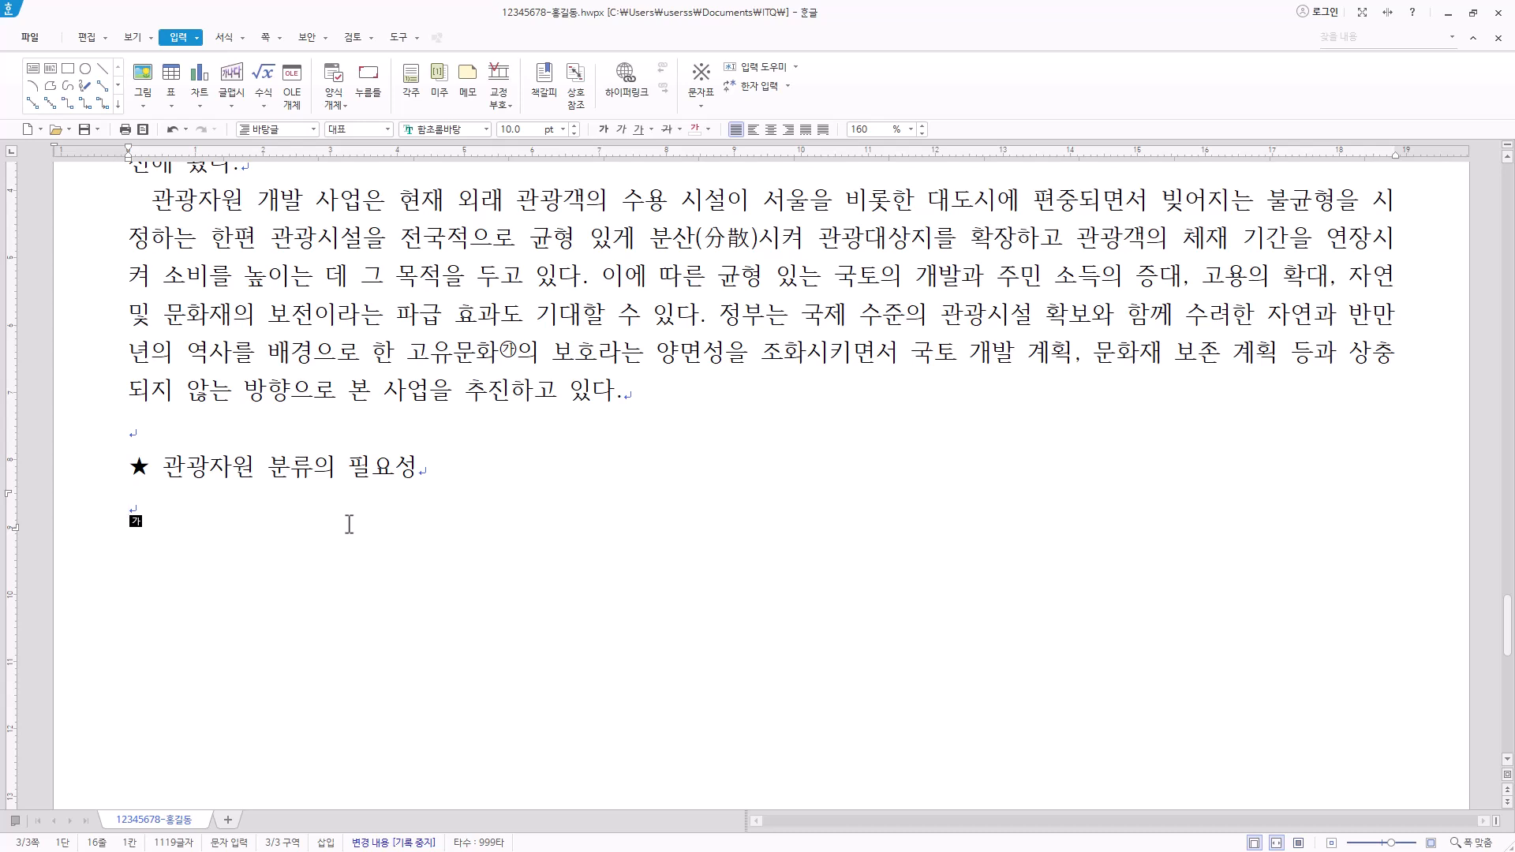
Step: Write six lines below the heading, from 분류 작업의 필요성 through 관광자원의 합리적 이용, 관리, 보호를 위한 기초자료
type("분류 작업의 필요성 각각의 연구들을 단순하게 취급할 수 있도록 도움 제공 분류에 따른 속성의 이해를 명확하게 함 관광자원 분류의 목적 관광자원의 역할과 가치를 평가 관광자원의 합리적 이용, 관리, 보호를 위한 기초자료")
scroll(443, 538, "down", 3)
left_click_drag(787, 462, 84, 356)
left_click_drag(118, 292, 790, 476)
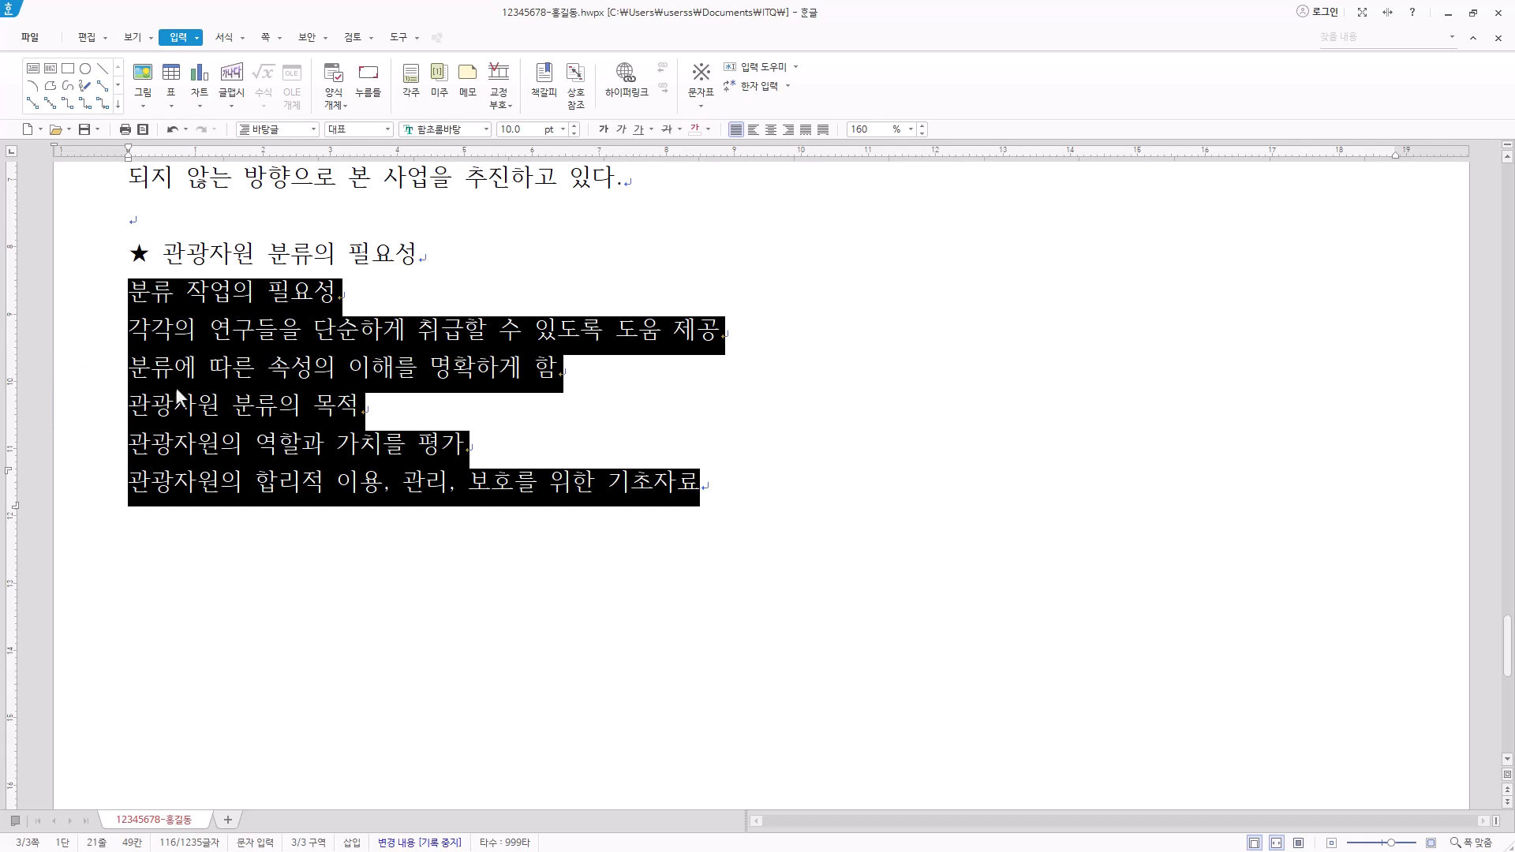
left_click(750, 485)
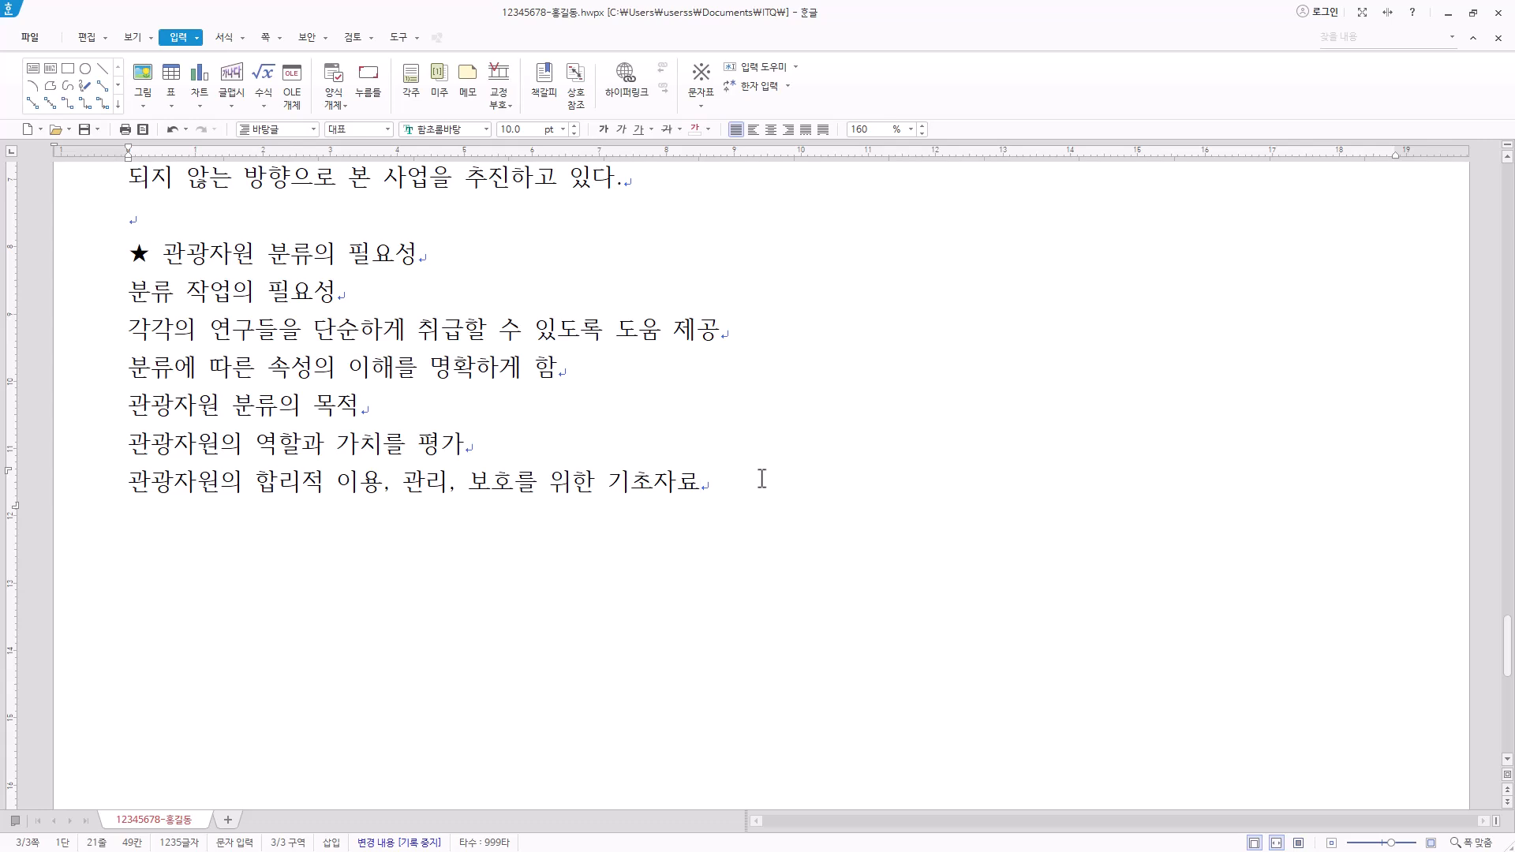
Step: Leave one empty line below the list and add the heading ★ 관광자원의 2분류 체계 with a new line under it
key("Return")
key("Return")
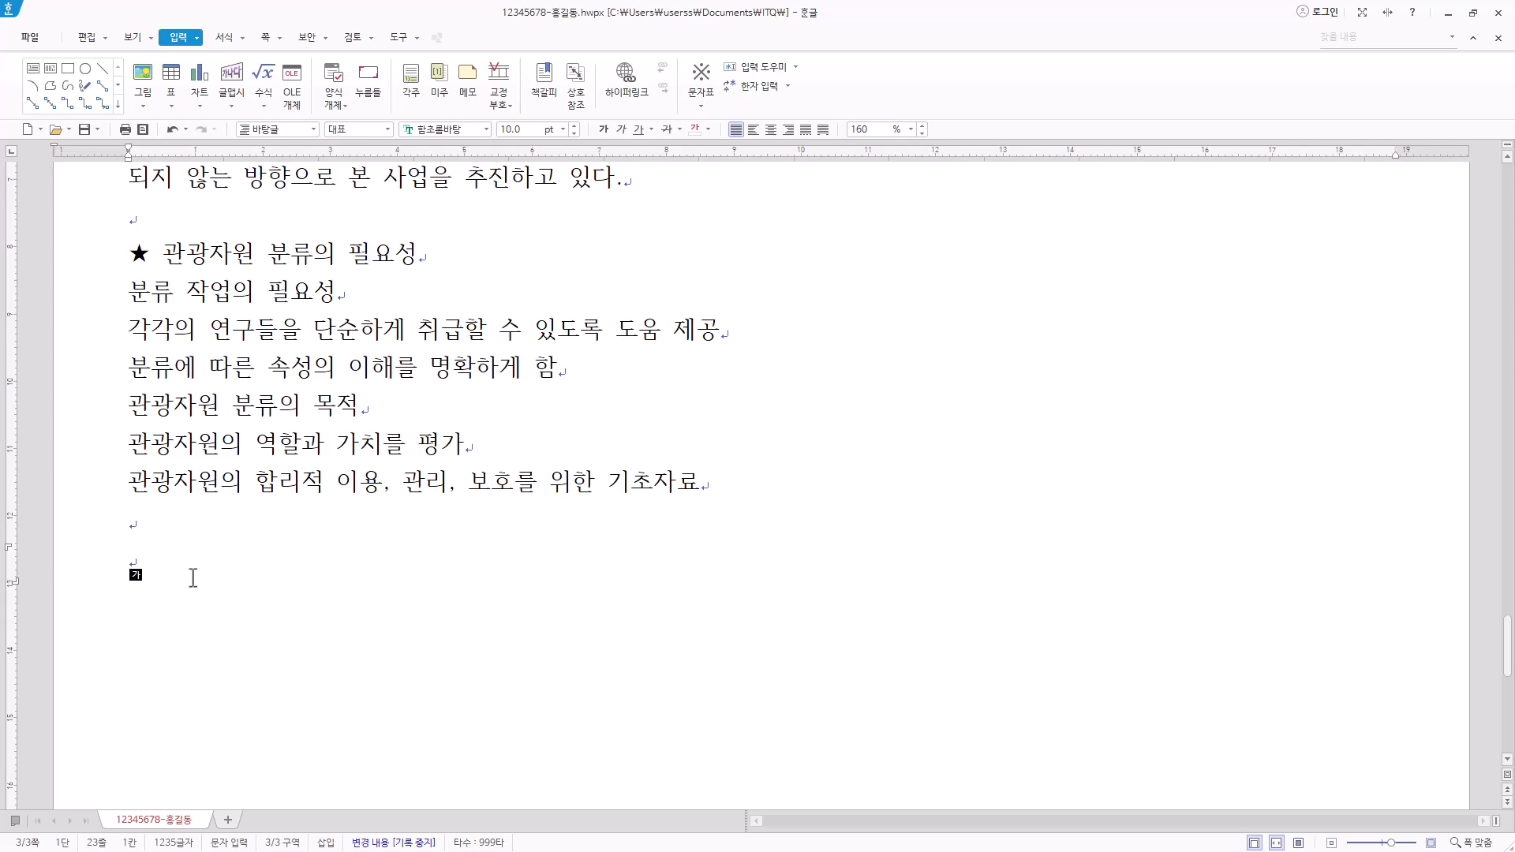
key("ctrl+F10")
key("Return")
type("관광자원의 2분류 체게")
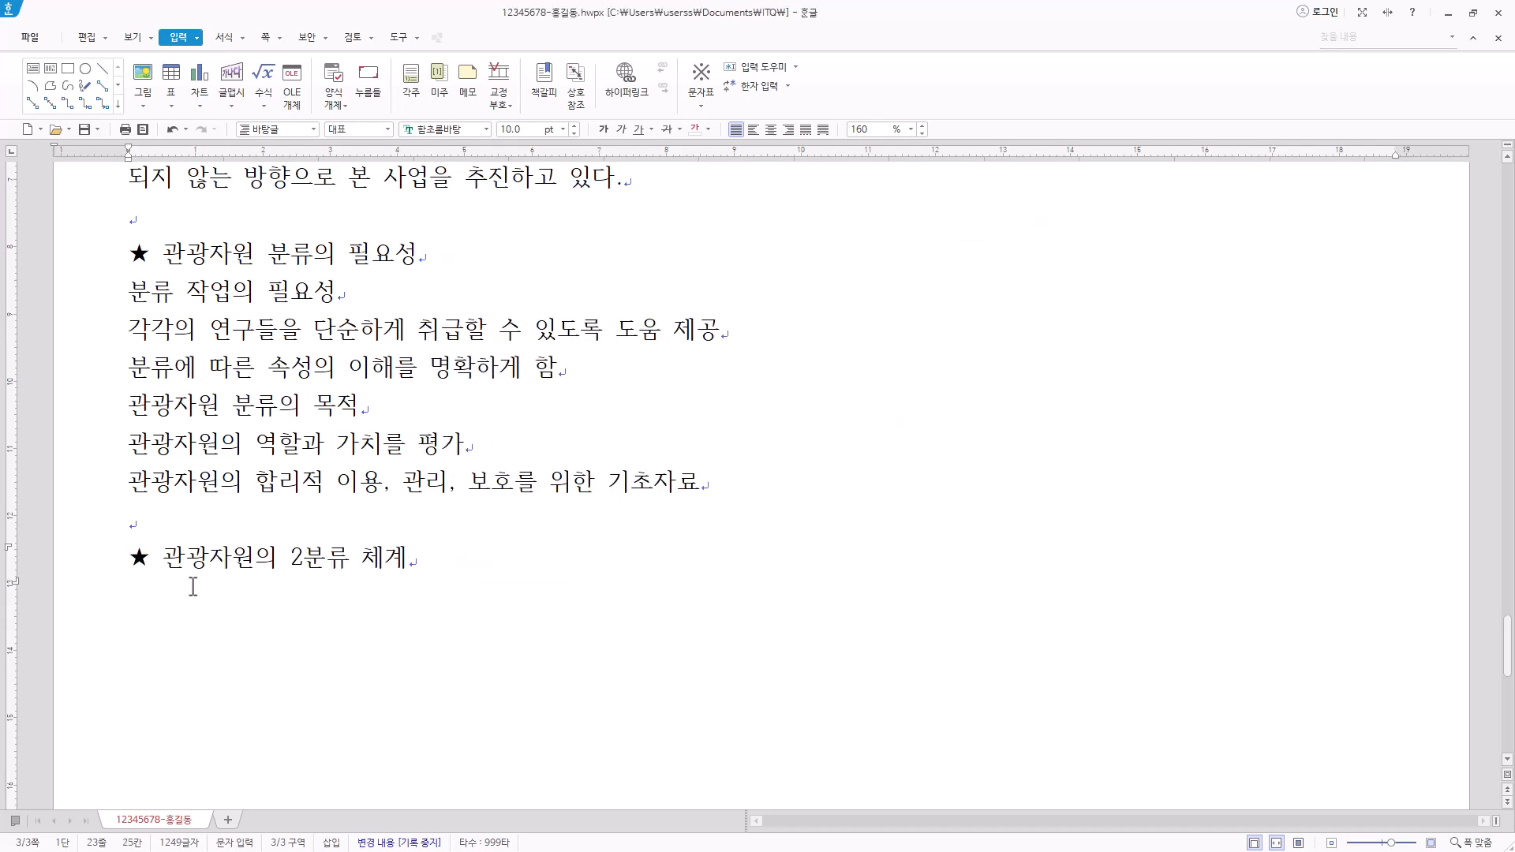
key("Return")
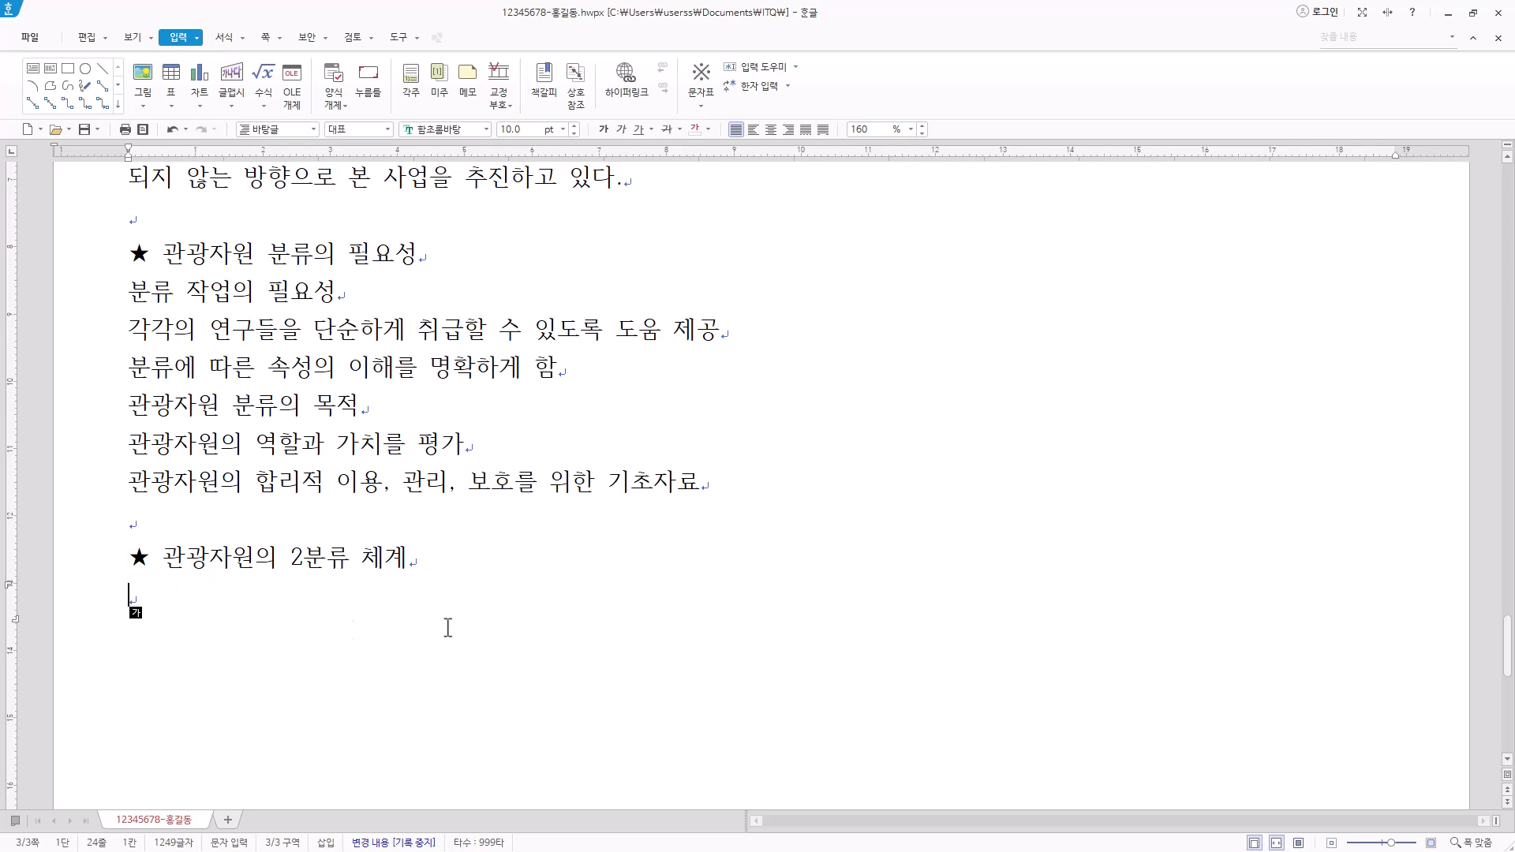
Step: Insert a table of five rows and three columns below the second heading and narrow its first two columns
left_click(171, 76)
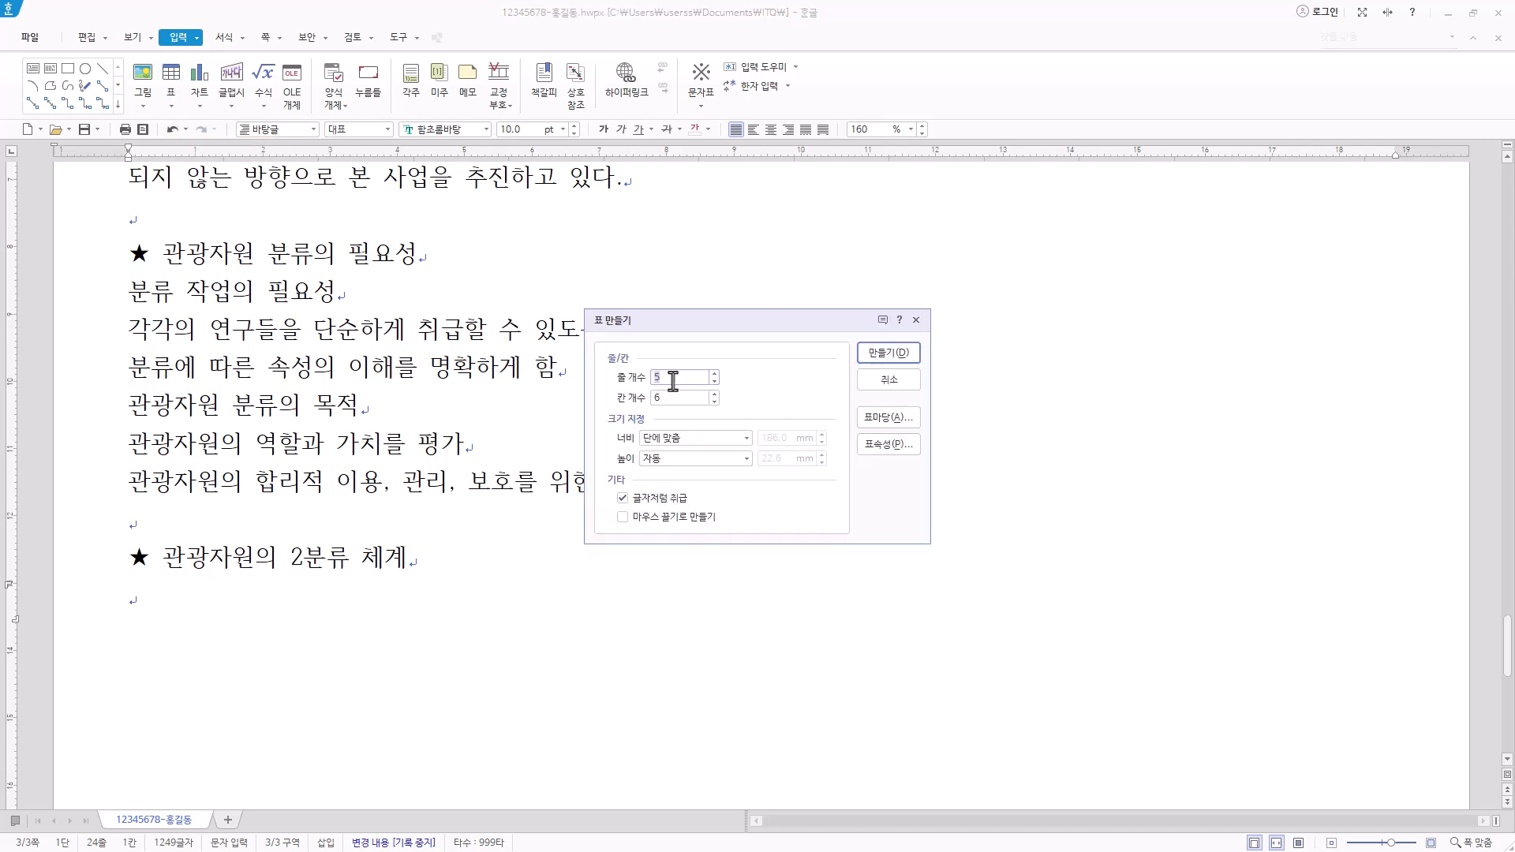
left_click(715, 401)
left_click(899, 355)
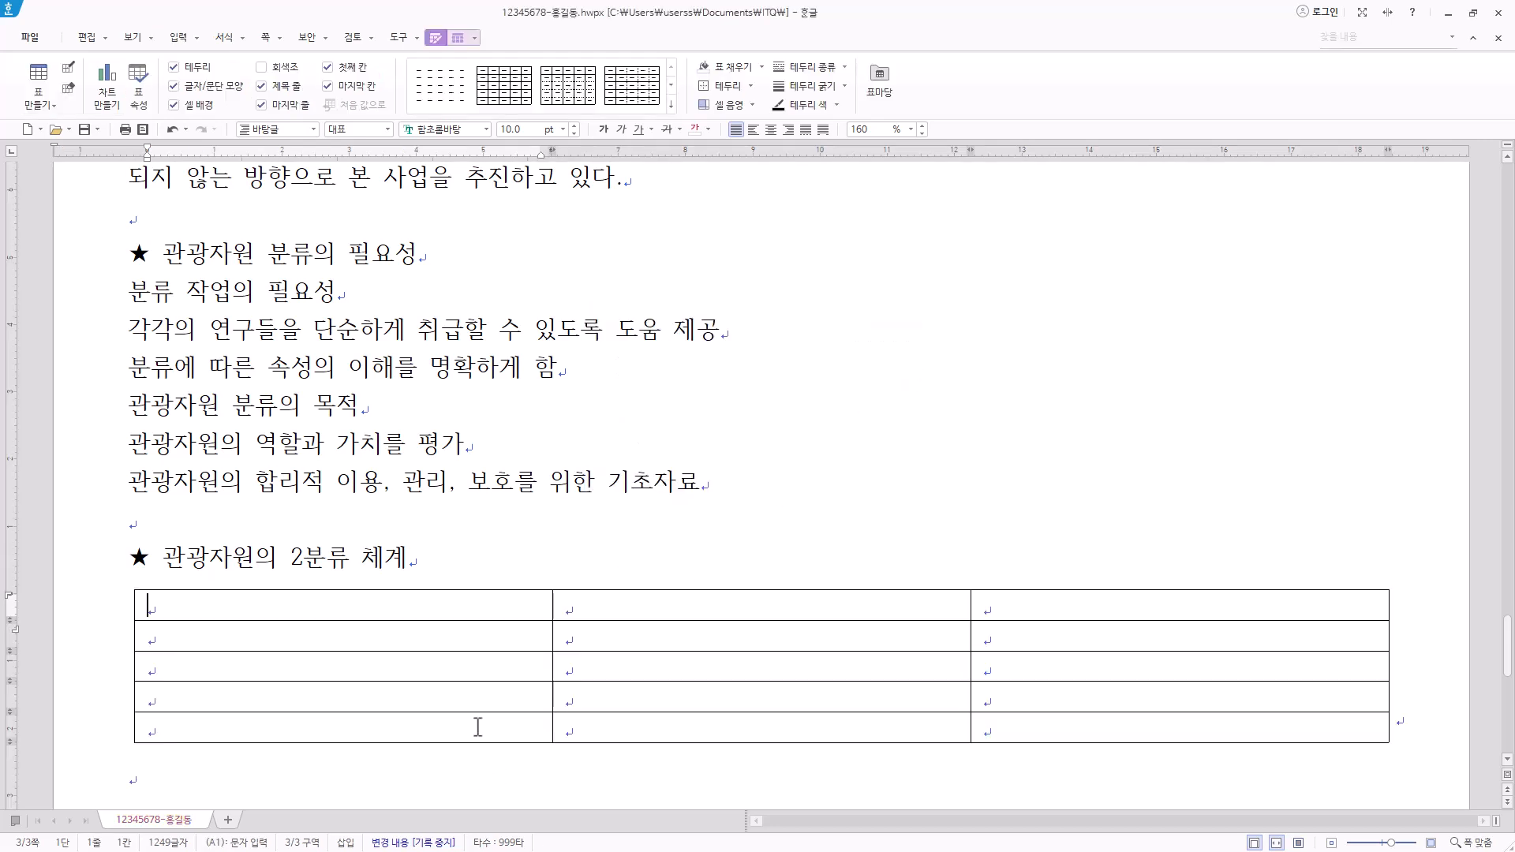
left_click_drag(553, 645, 264, 662)
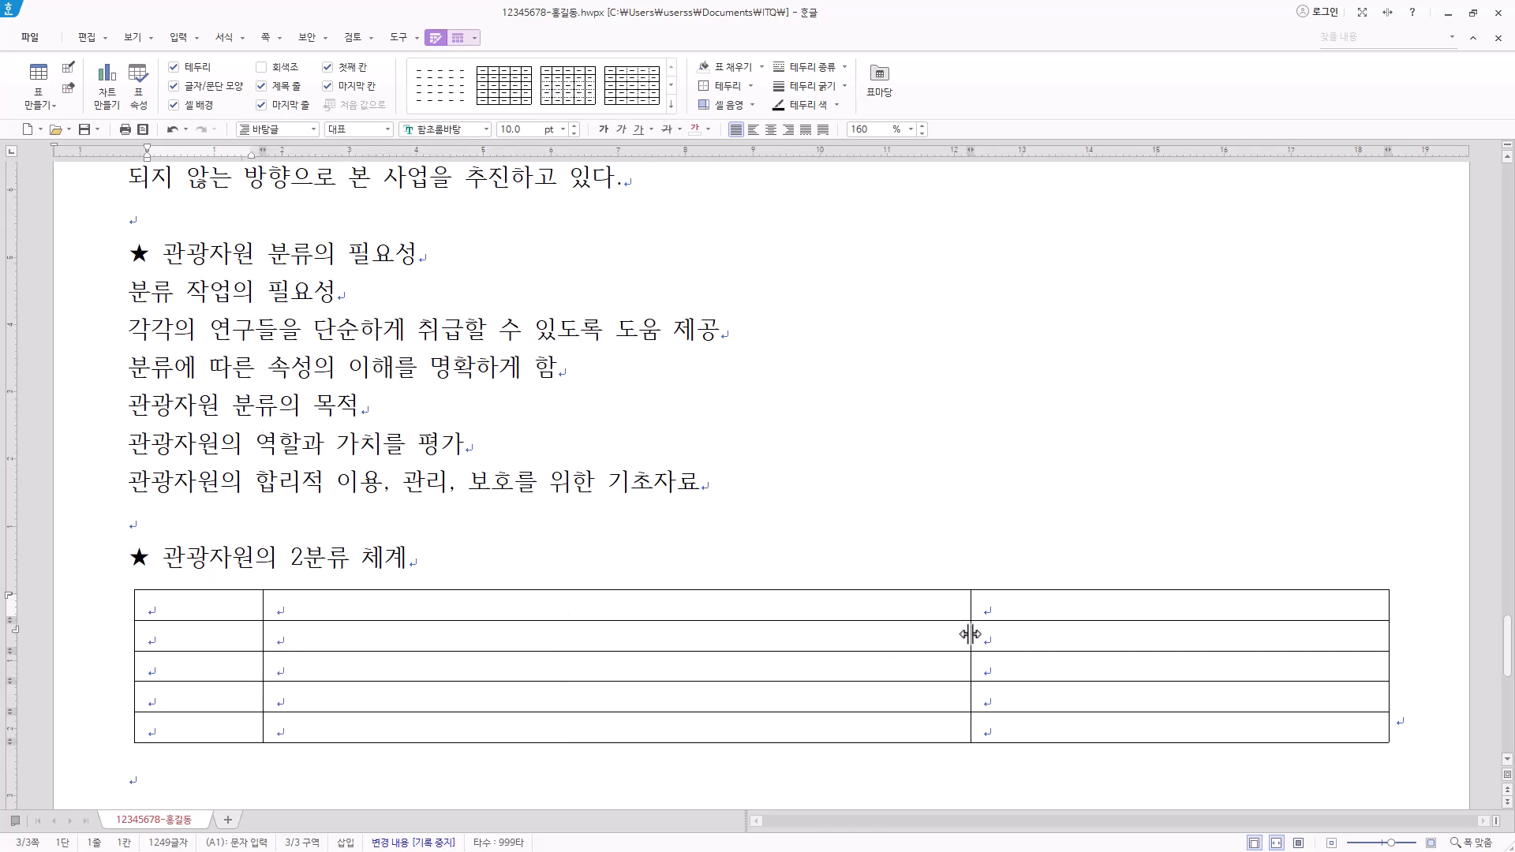
left_click_drag(963, 632, 460, 663)
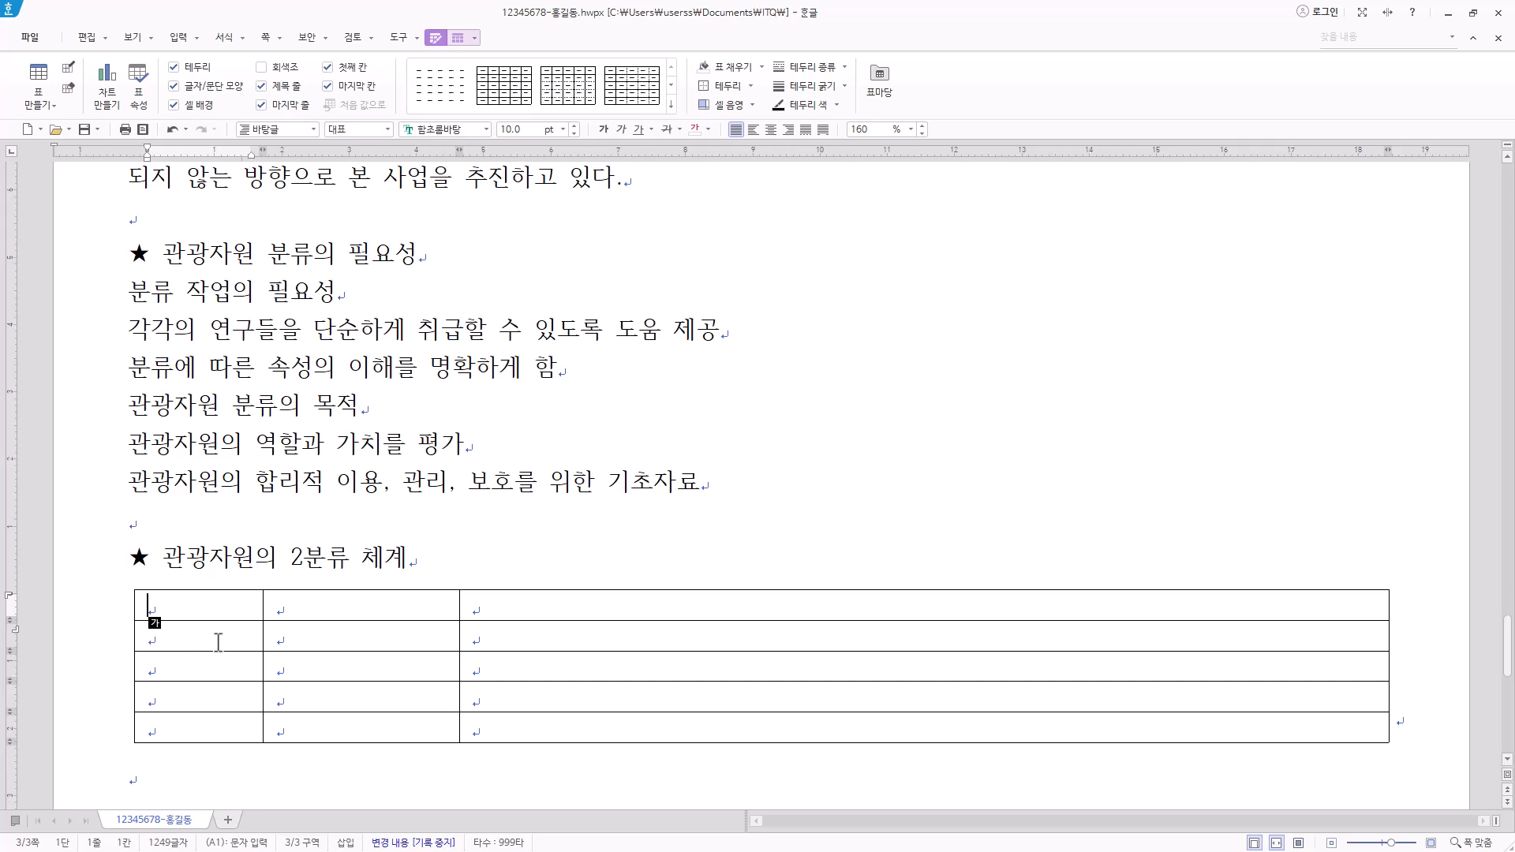
Step: Merge the second- and third-row cells in the table's first column
left_click_drag(226, 635, 230, 665)
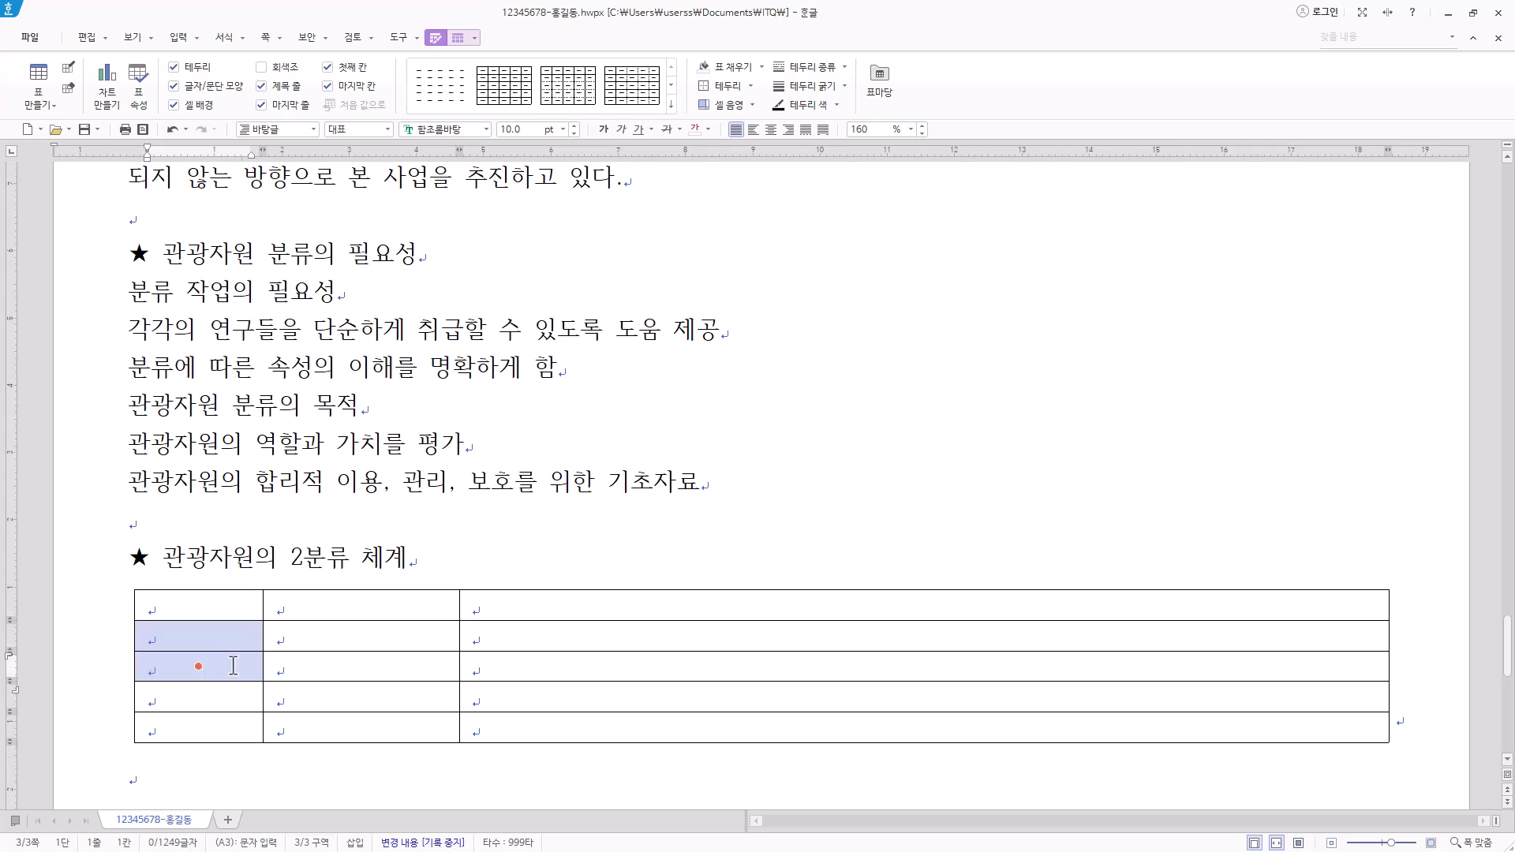
right_click(234, 636)
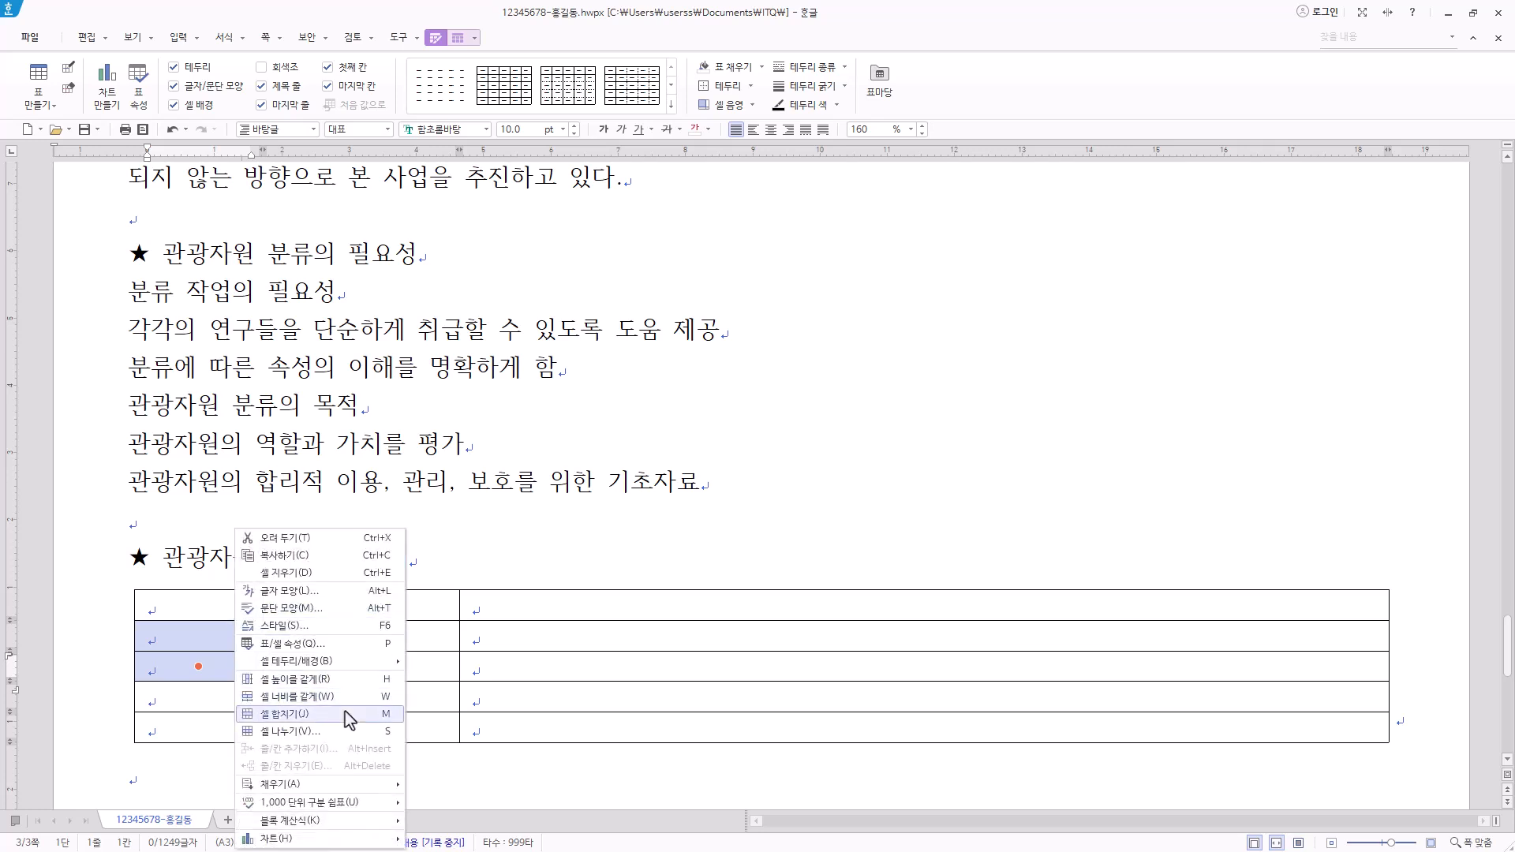
left_click(351, 714)
Step: Merge the fourth- and fifth-row cells in the table's first column
scroll(558, 477, "down", 4)
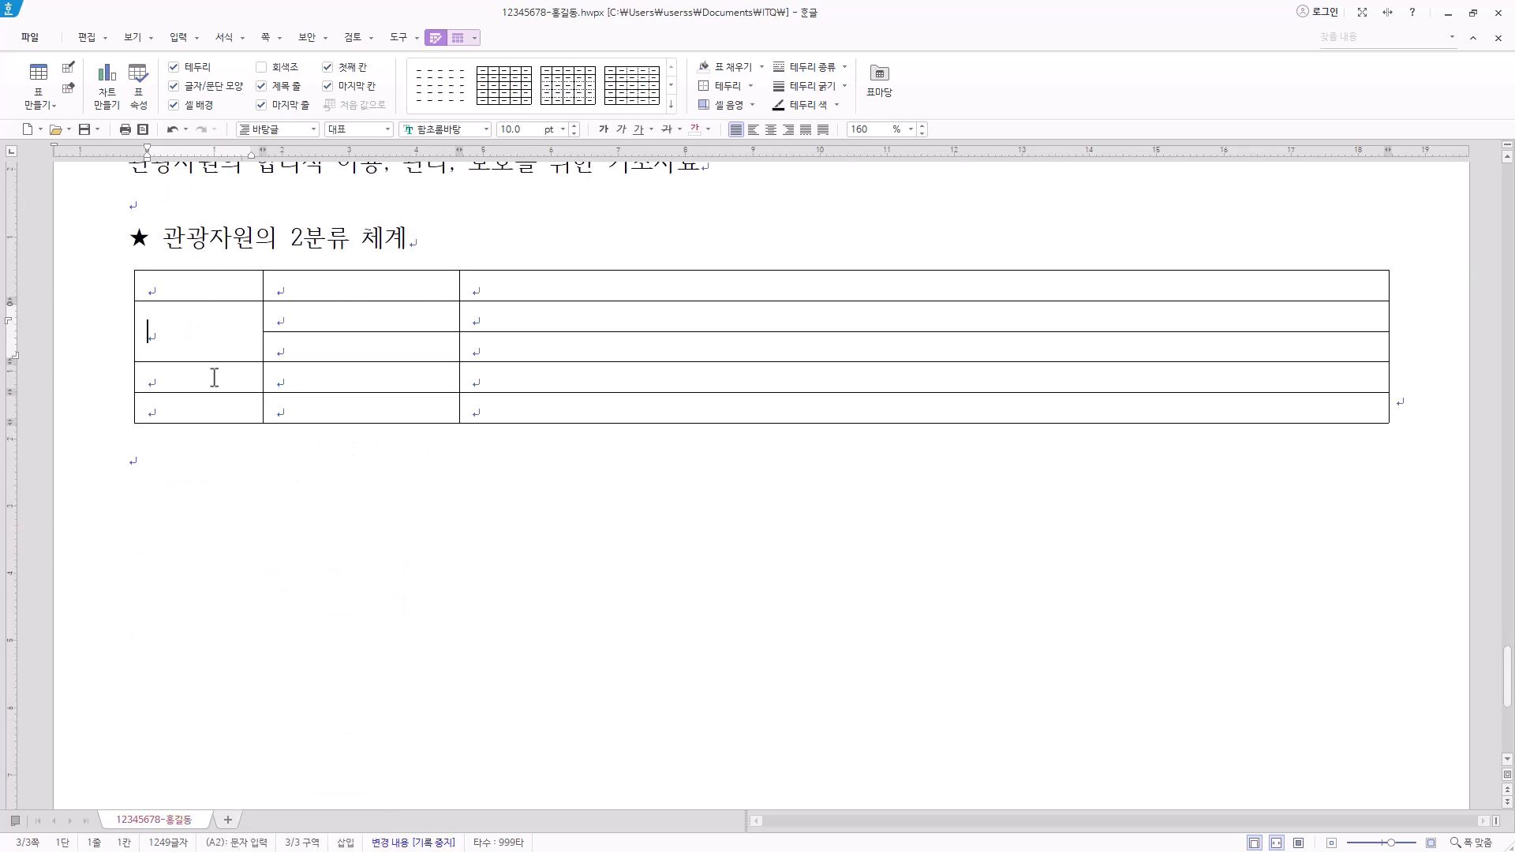
left_click_drag(213, 375, 224, 421)
right_click(224, 385)
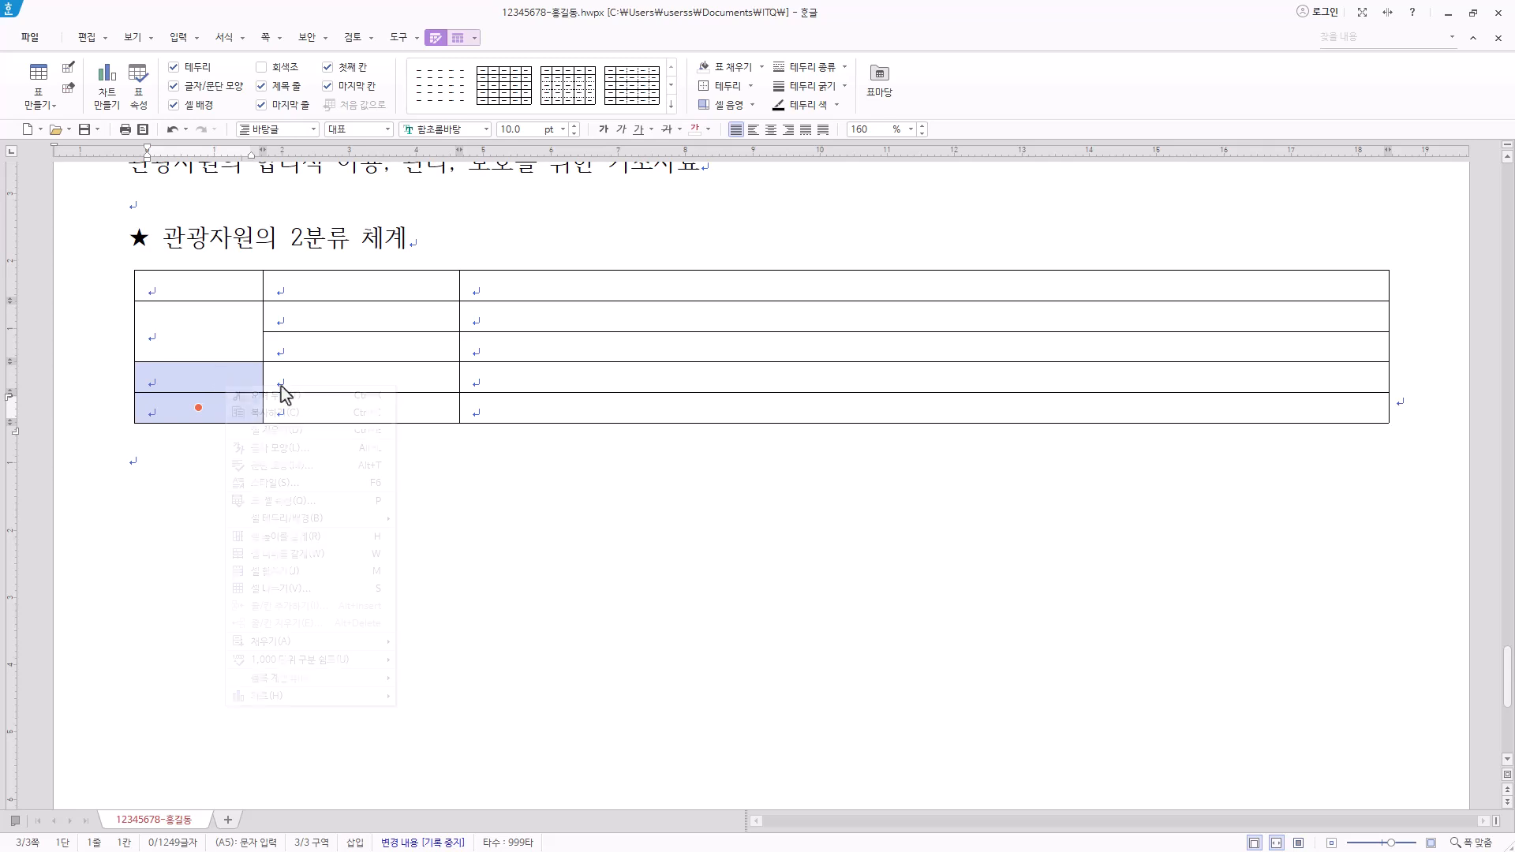
left_click(224, 374)
right_click(224, 375)
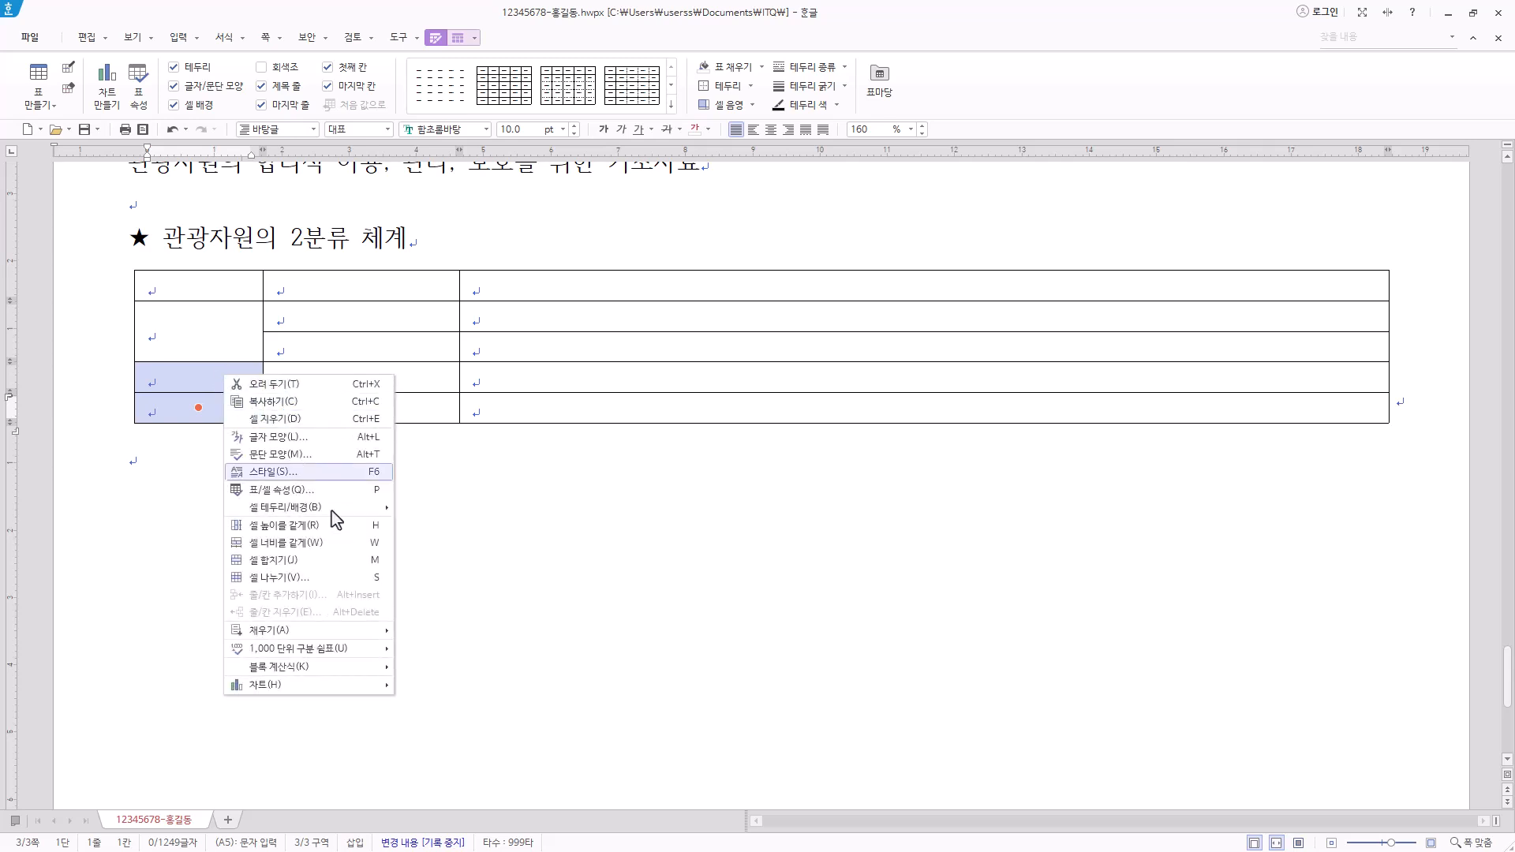
left_click(355, 560)
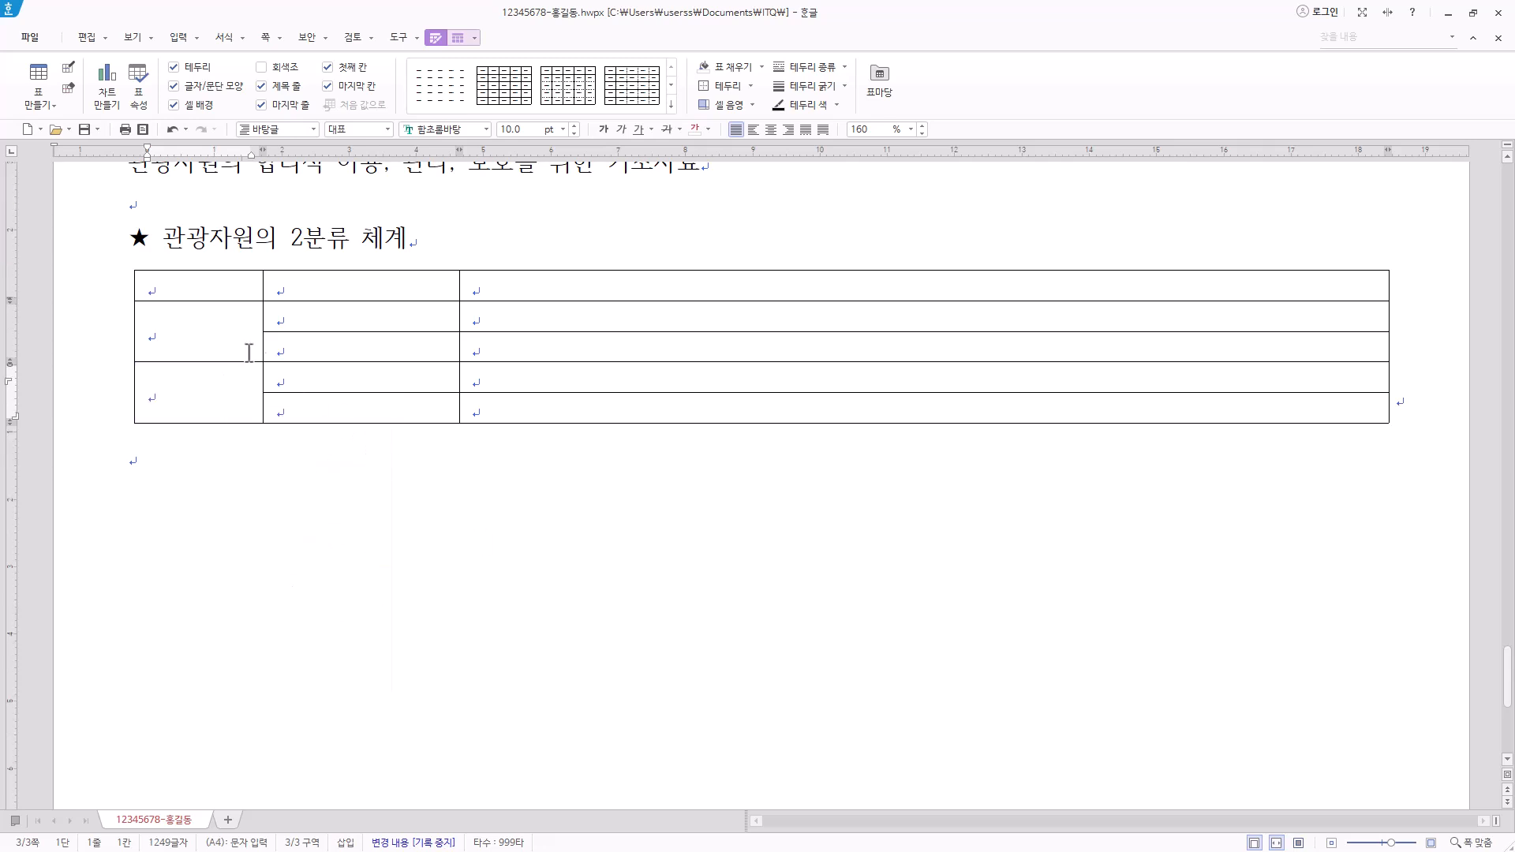
Step: Fill the table with the headers 1분류, 2분류, 이용시기 and the entries for 문화 (인물, 축조물) and 자연 및 생태환경 (동/식물, 자연경관)
left_click(223, 288)
key("ctrl+v")
left_click(229, 378)
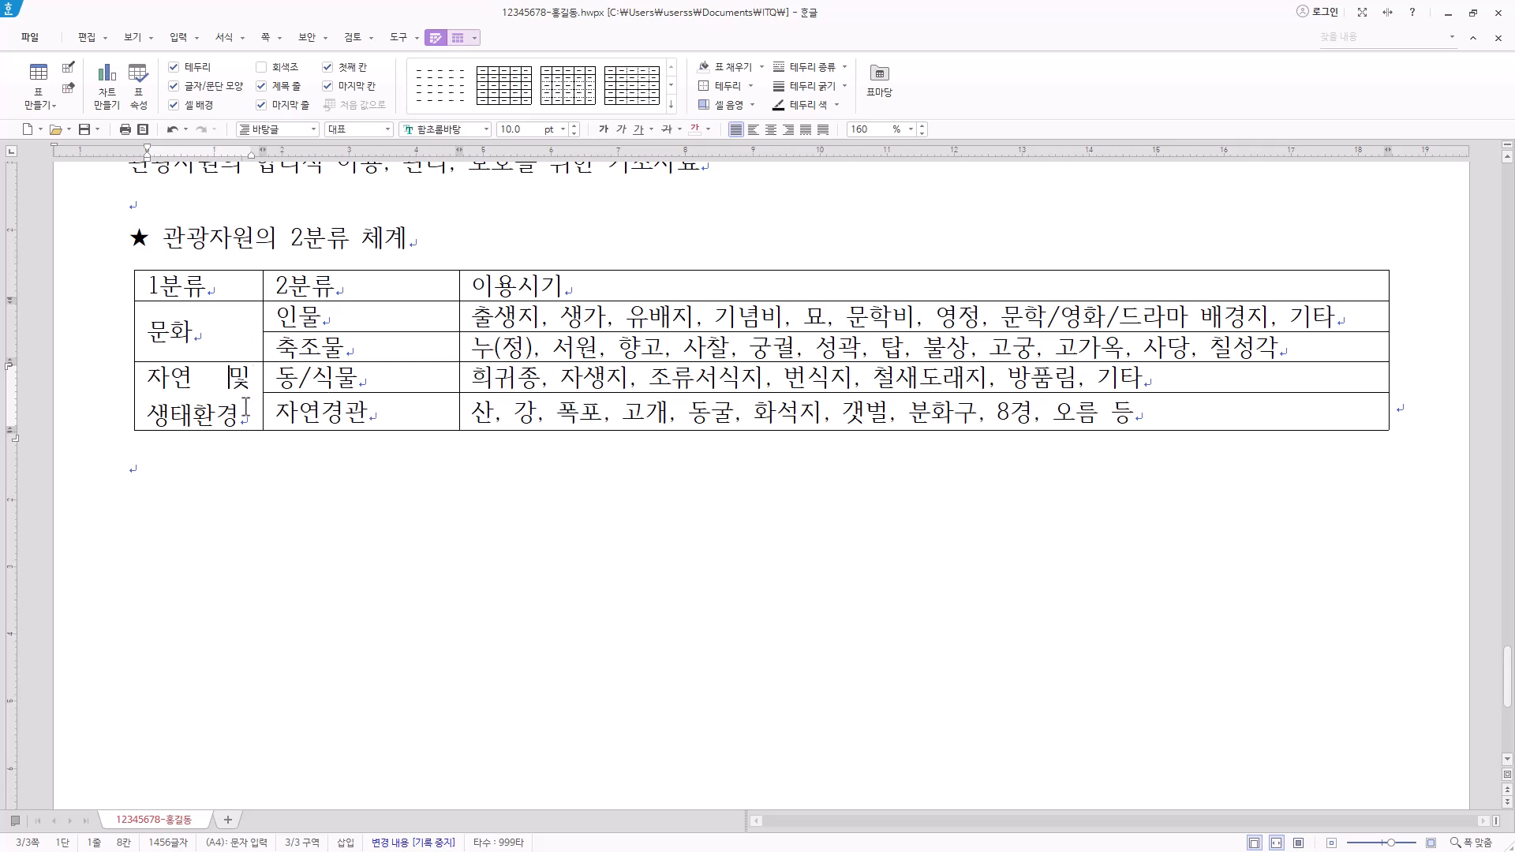
Step: Widen the table's second column slightly, keeping every 이용시기 entry on a single line
left_click_drag(263, 345, 290, 345)
key("ctrl+z")
left_click_drag(459, 383, 615, 385)
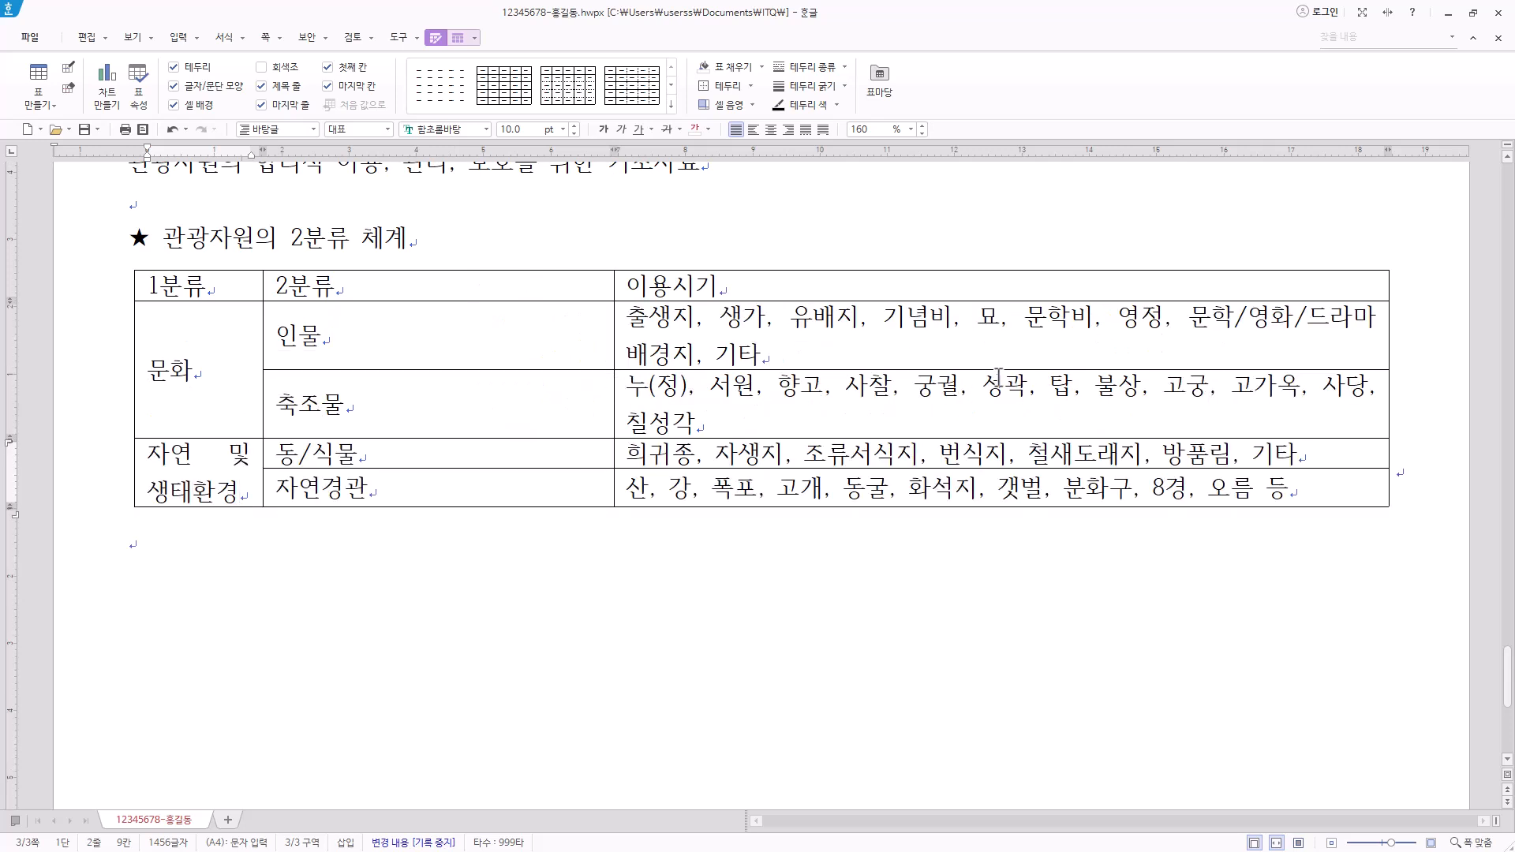
left_click_drag(611, 403, 493, 399)
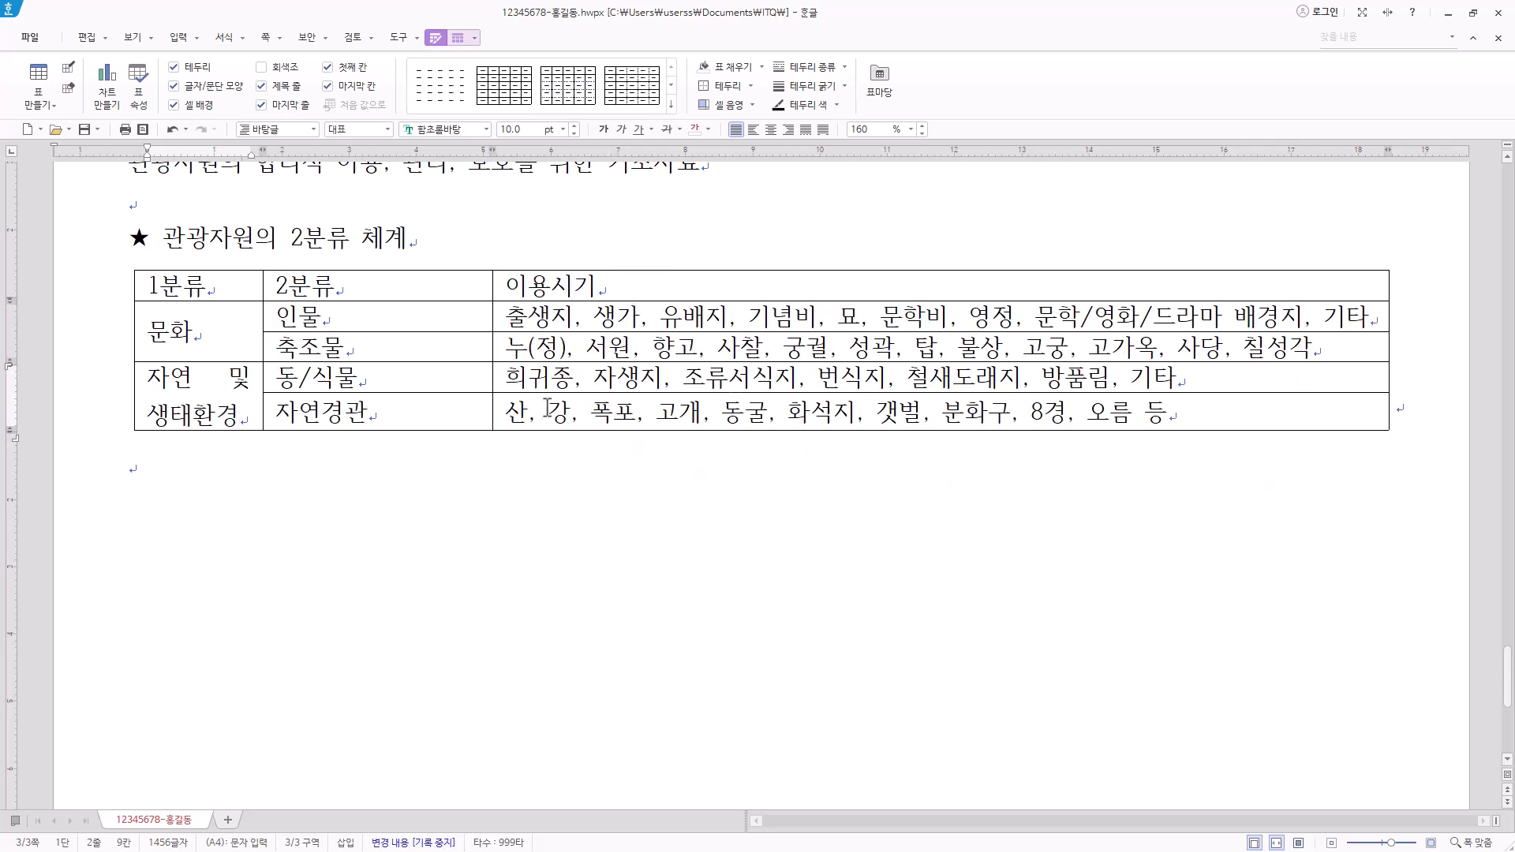
Step: Add the organization name 한국관광공사 below the table, leaving one empty line between them
left_click(156, 471)
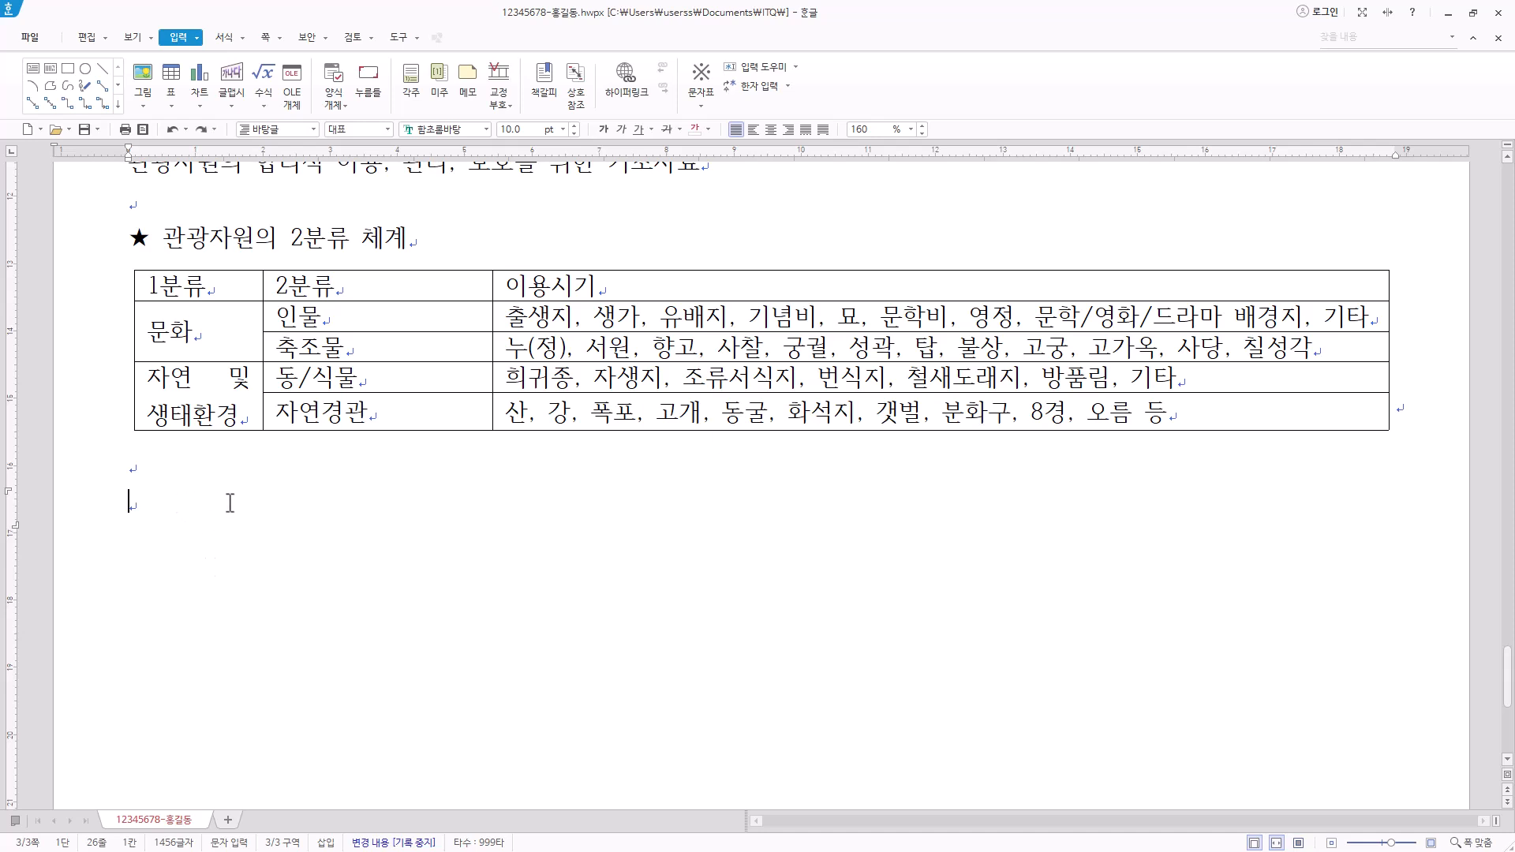
key("ctrl+v")
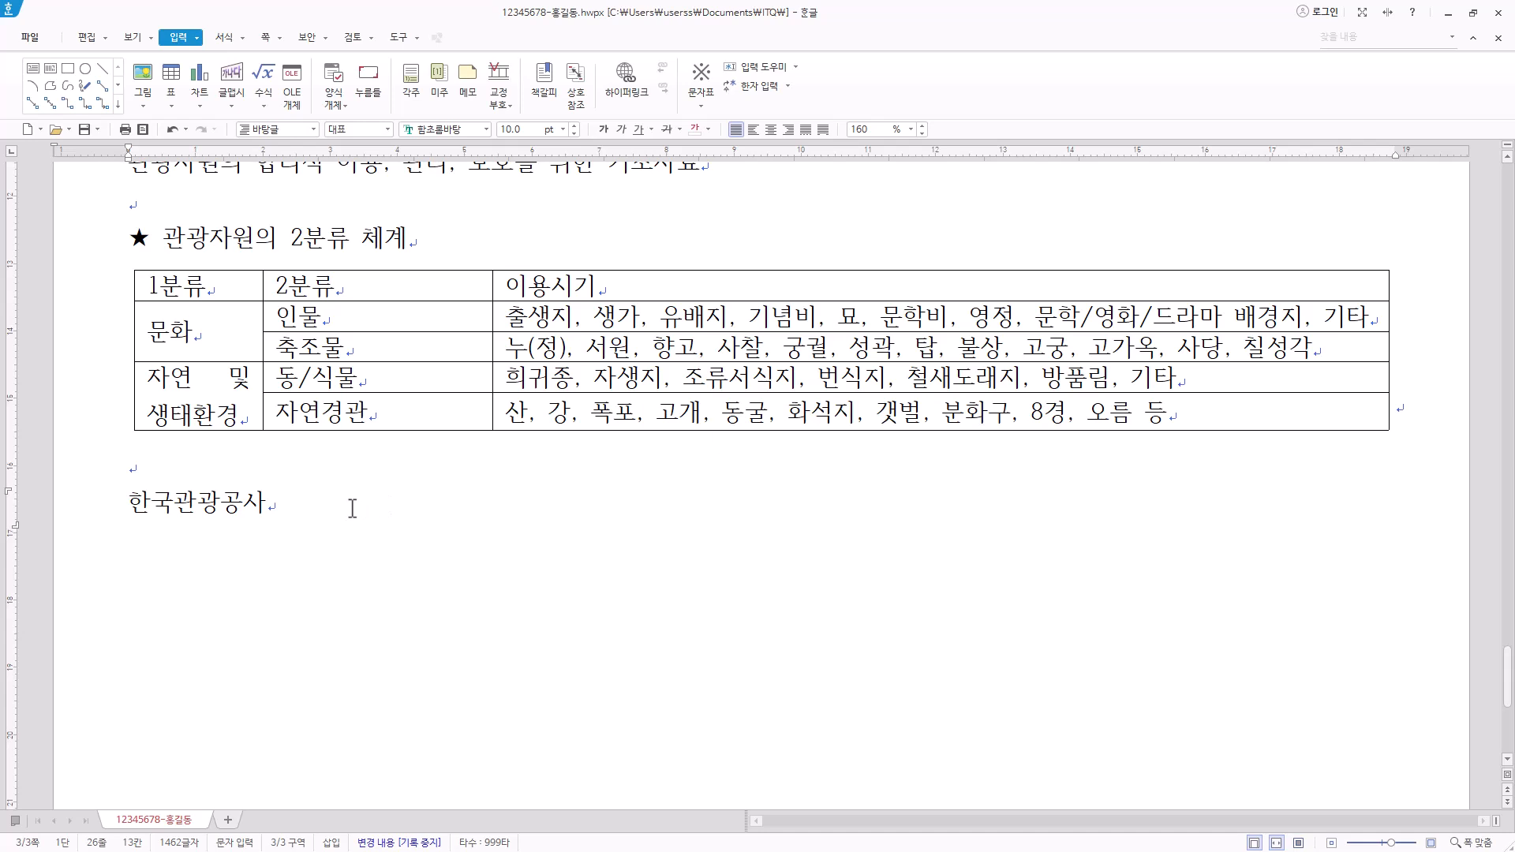
scroll(352, 508, "down", 5)
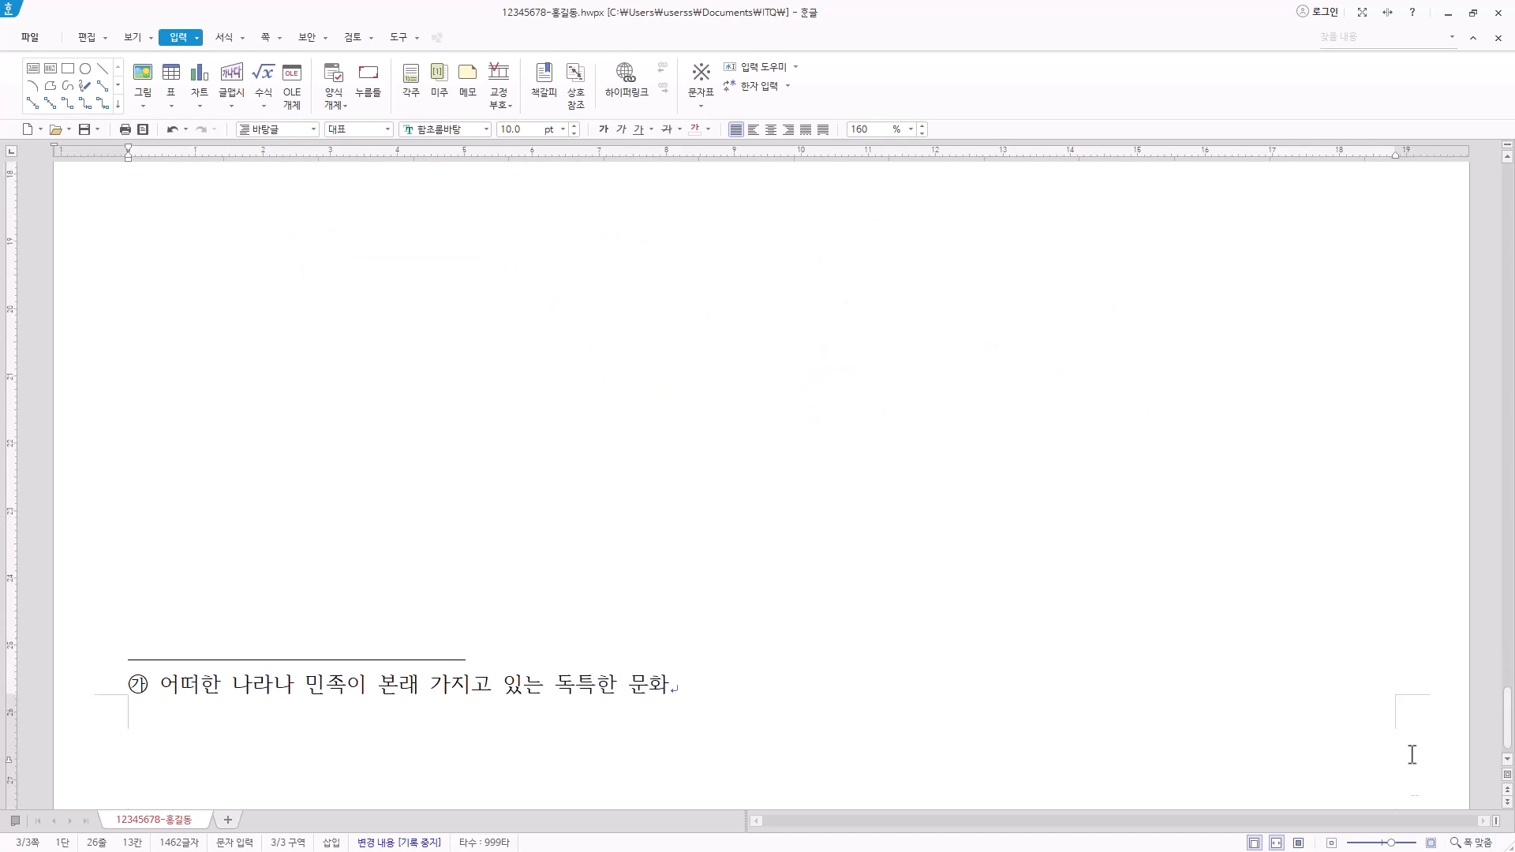
Step: Set the page title 동기를 일으키는 관광자원 to the 돋움 font at 18 pt
scroll(1178, 687, "up", 15)
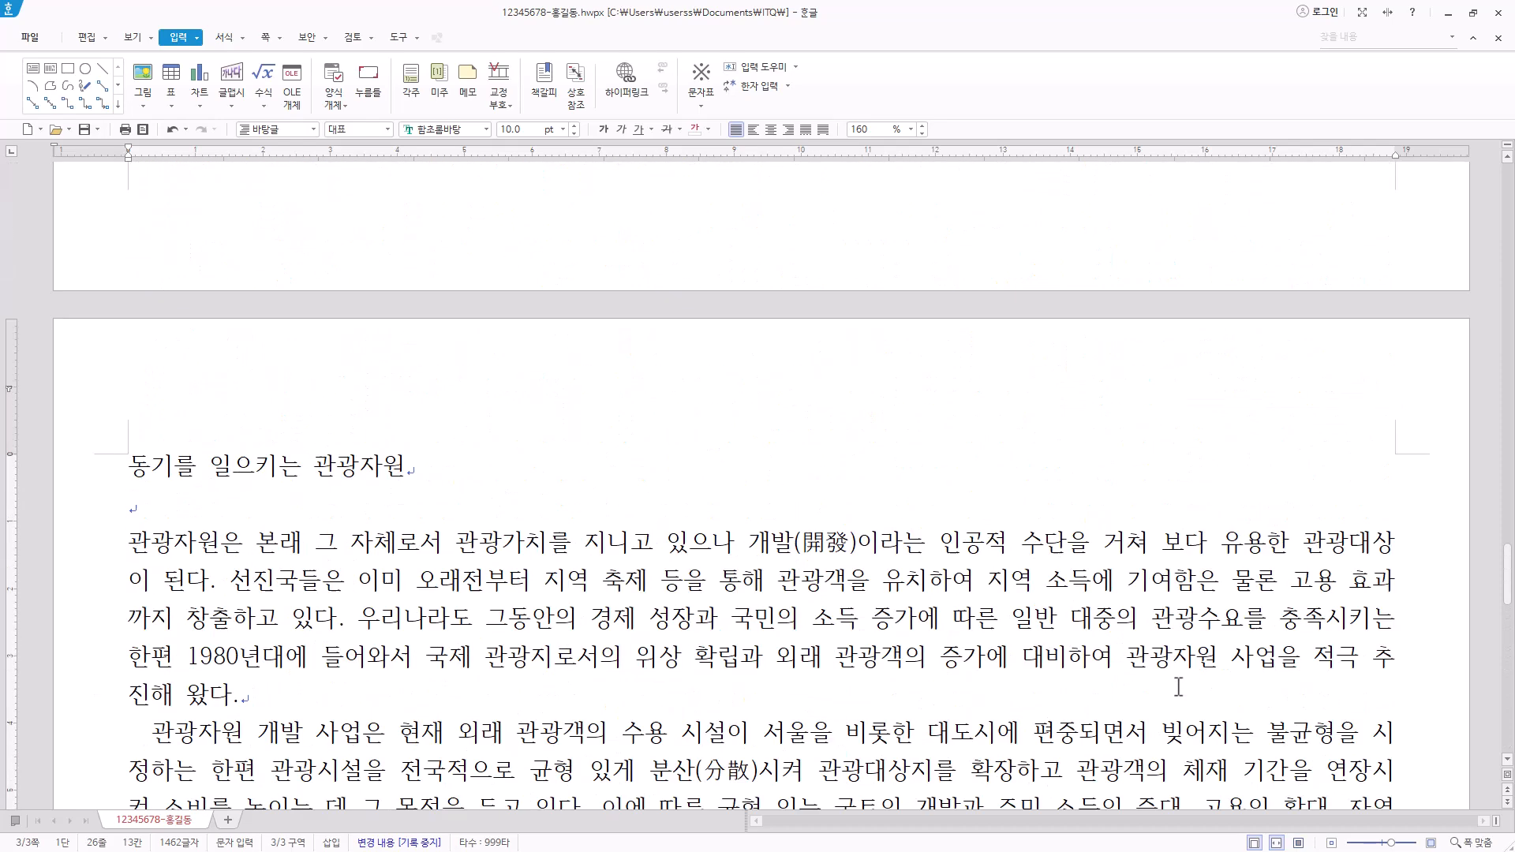
scroll(905, 448, "down", 1)
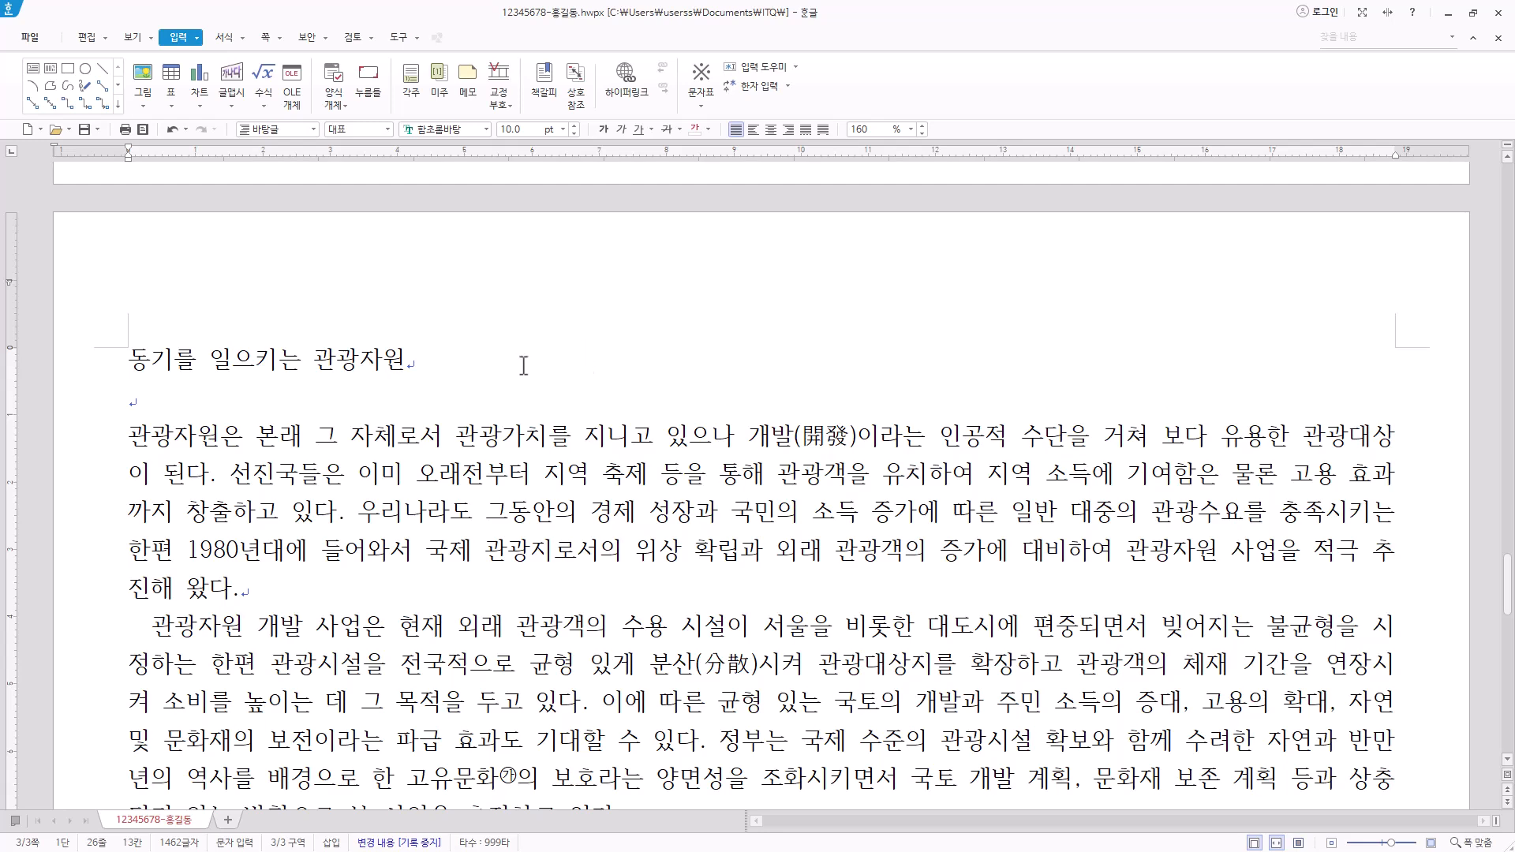
left_click_drag(523, 365, 91, 355)
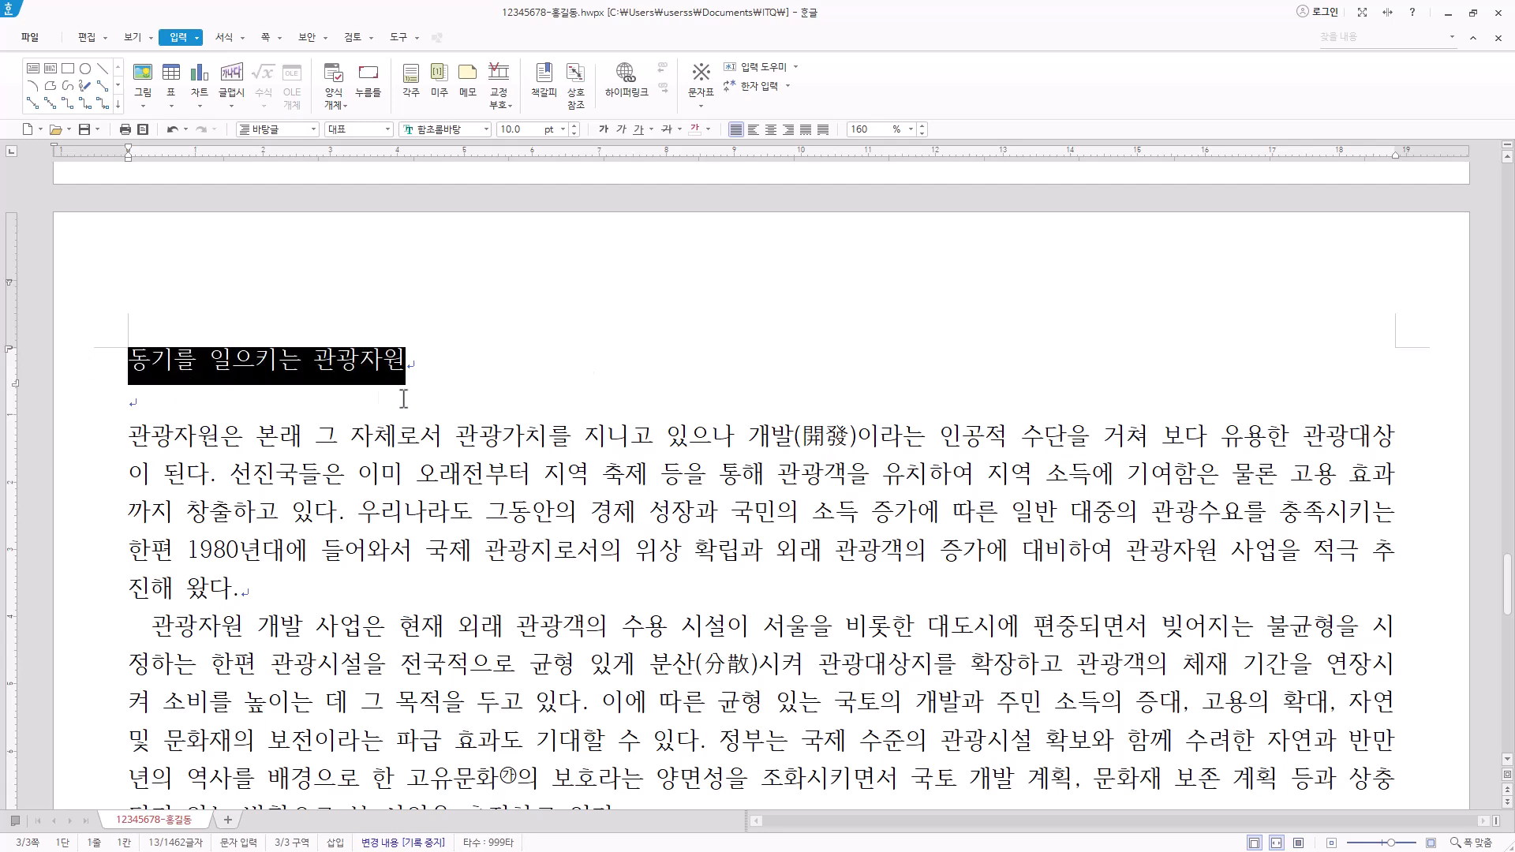
left_click(465, 130)
type("돋움")
key("Return")
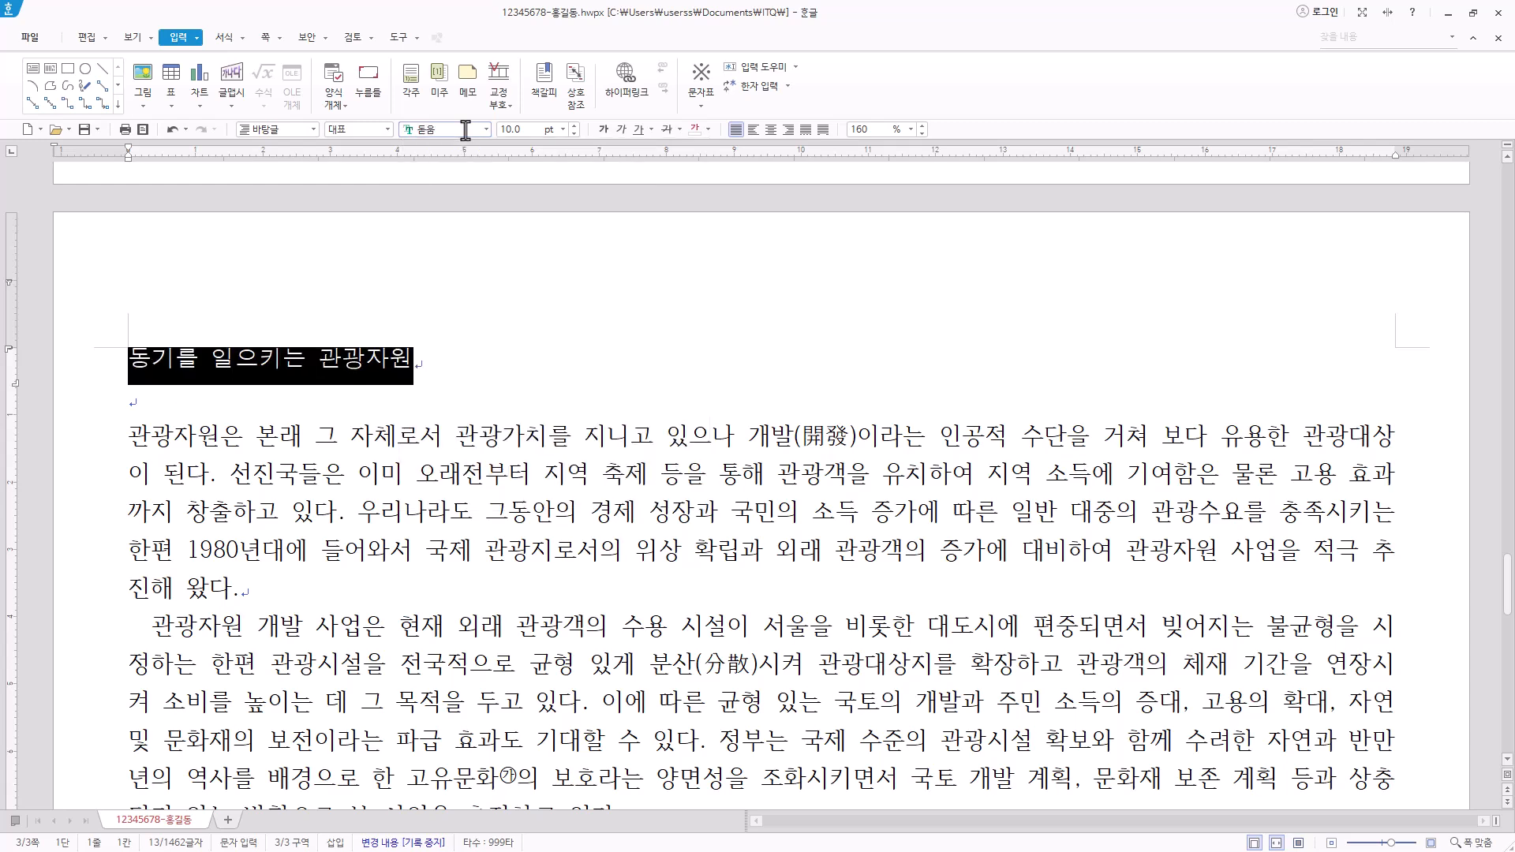
left_click(562, 130)
left_click(528, 292)
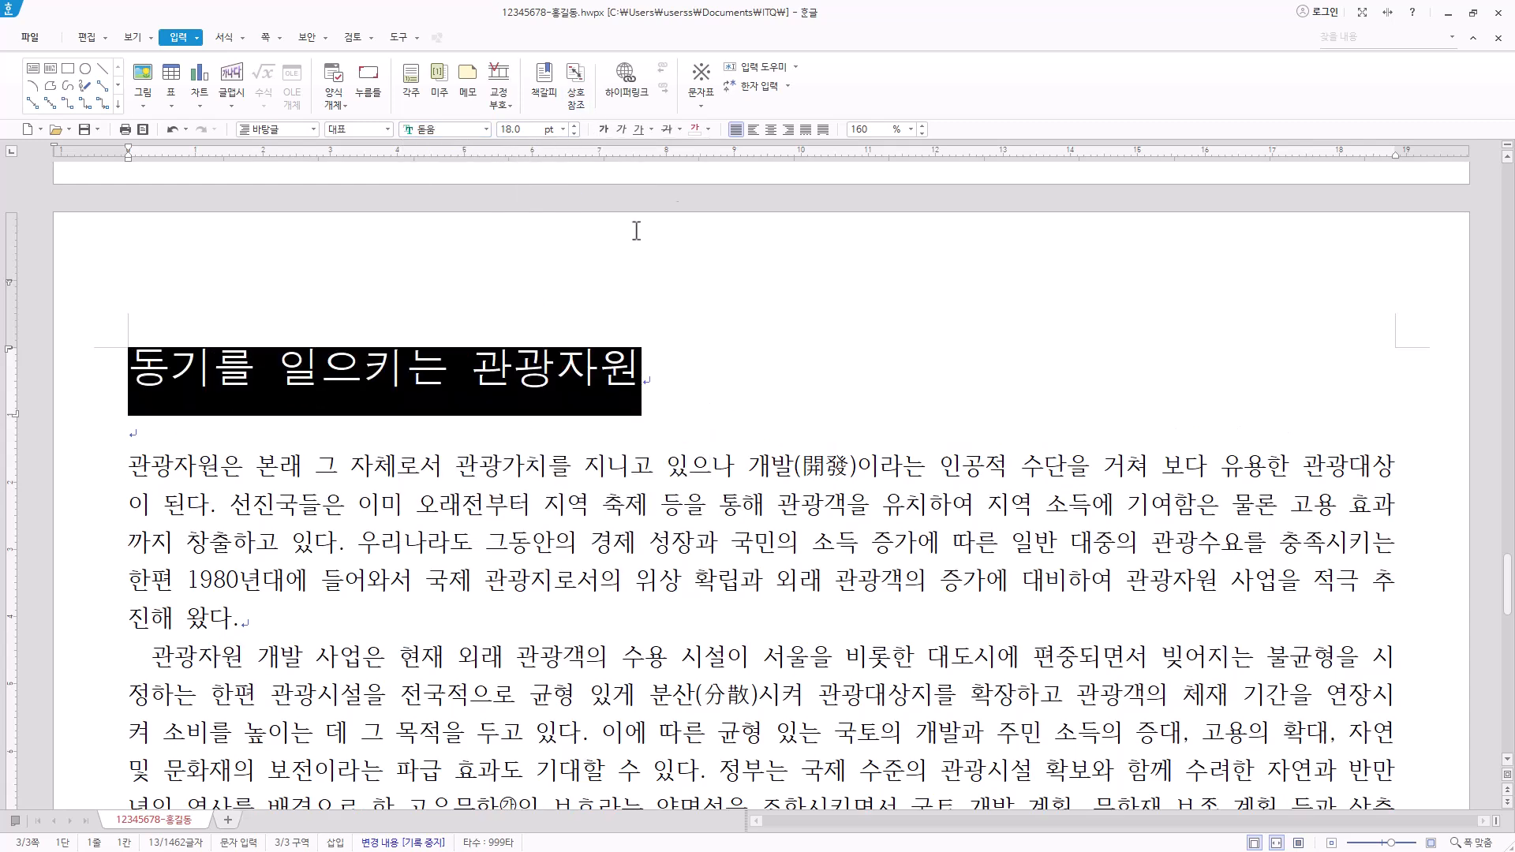
Step: Center the page title 동기를 일으키는 관광자원 and add the ruby text 관광자원의 개발 above it
left_click(771, 130)
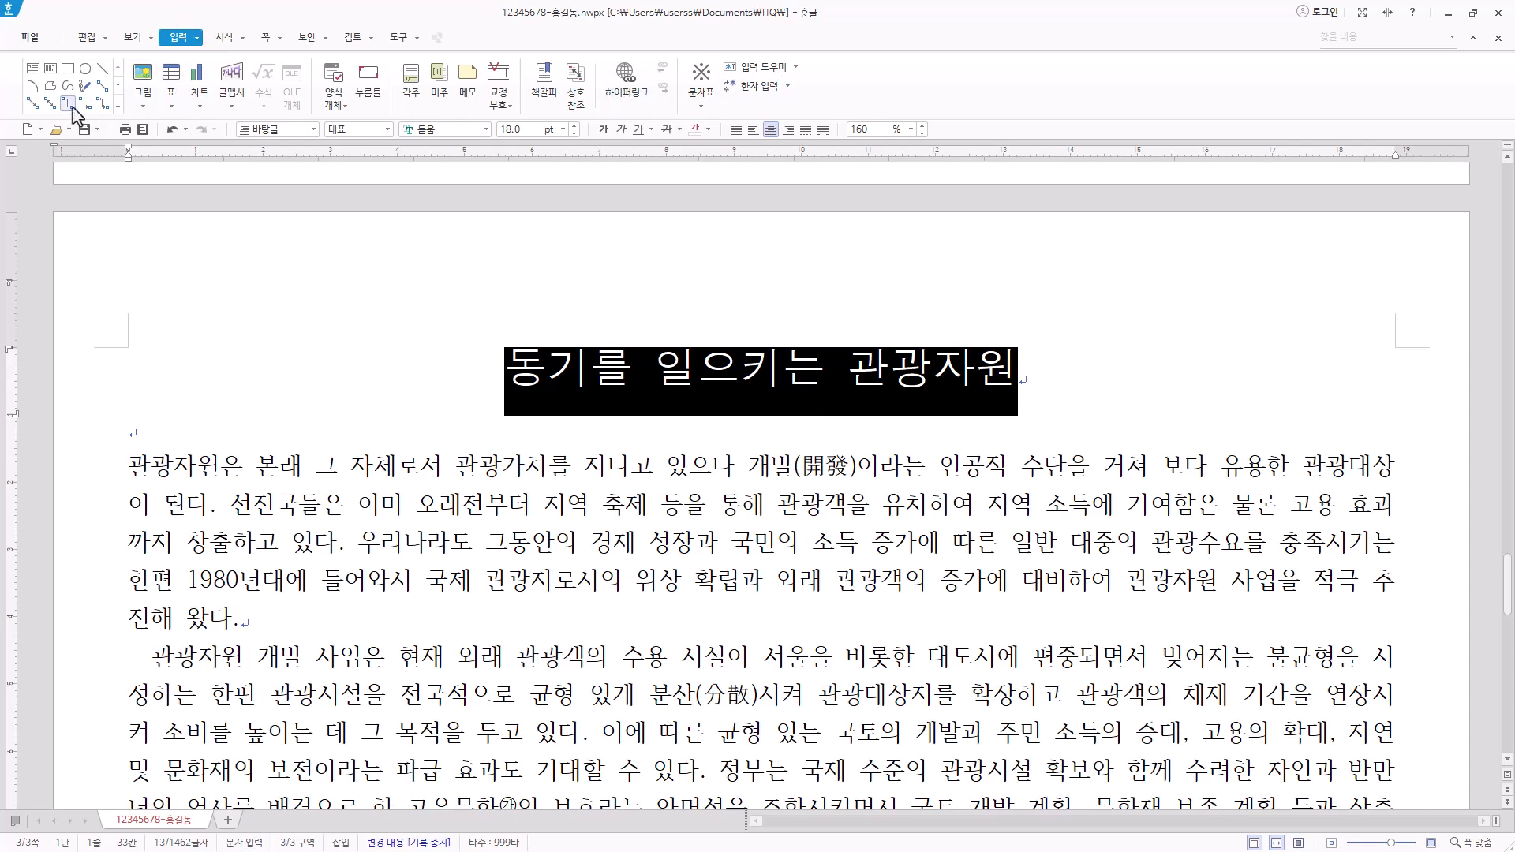
left_click(198, 40)
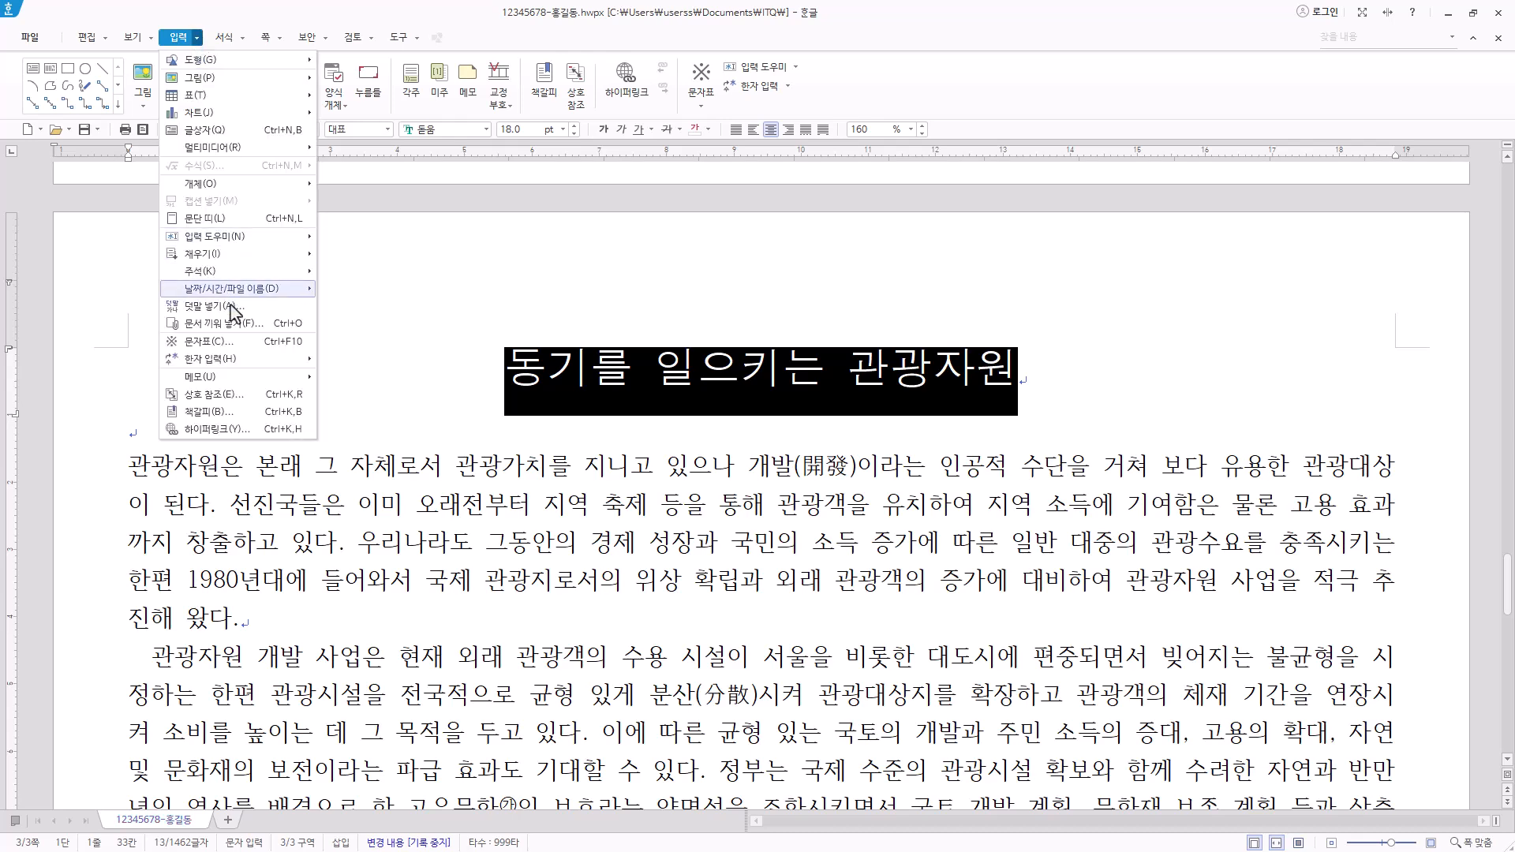
left_click(213, 306)
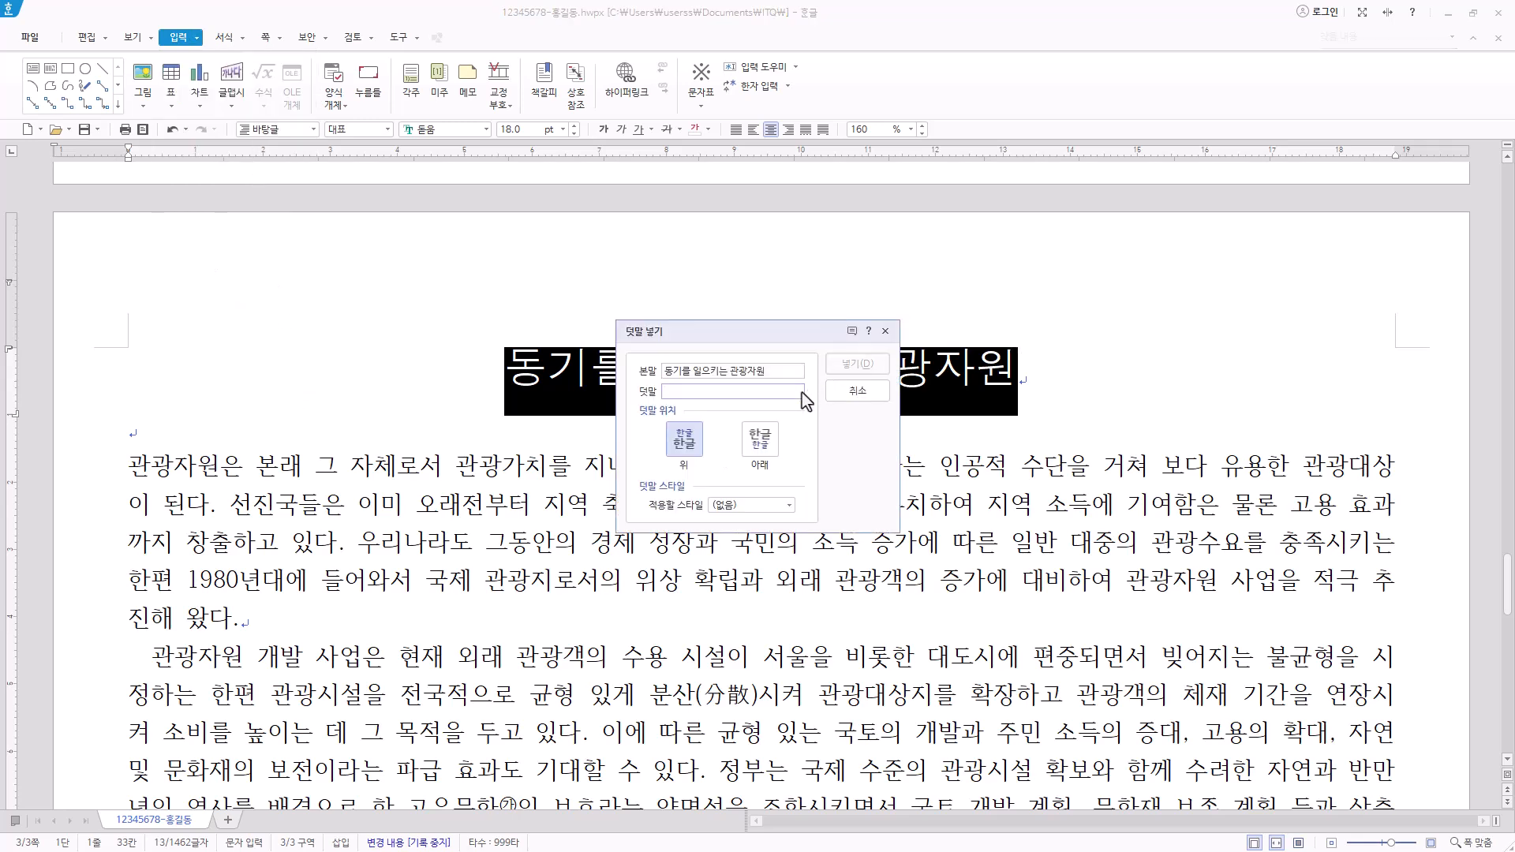
type("관광자원의 개발")
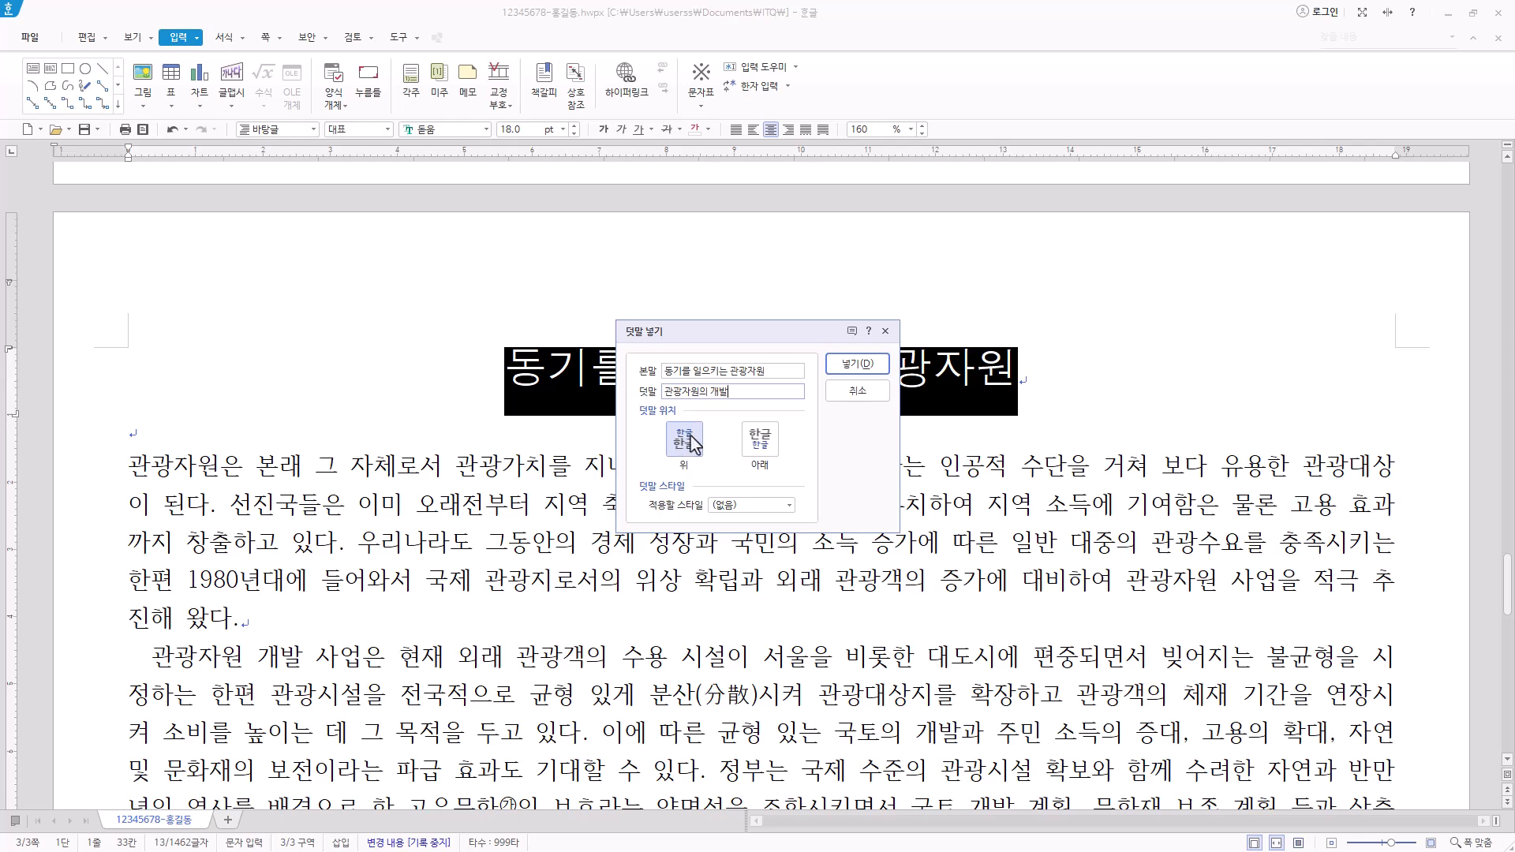
left_click(877, 364)
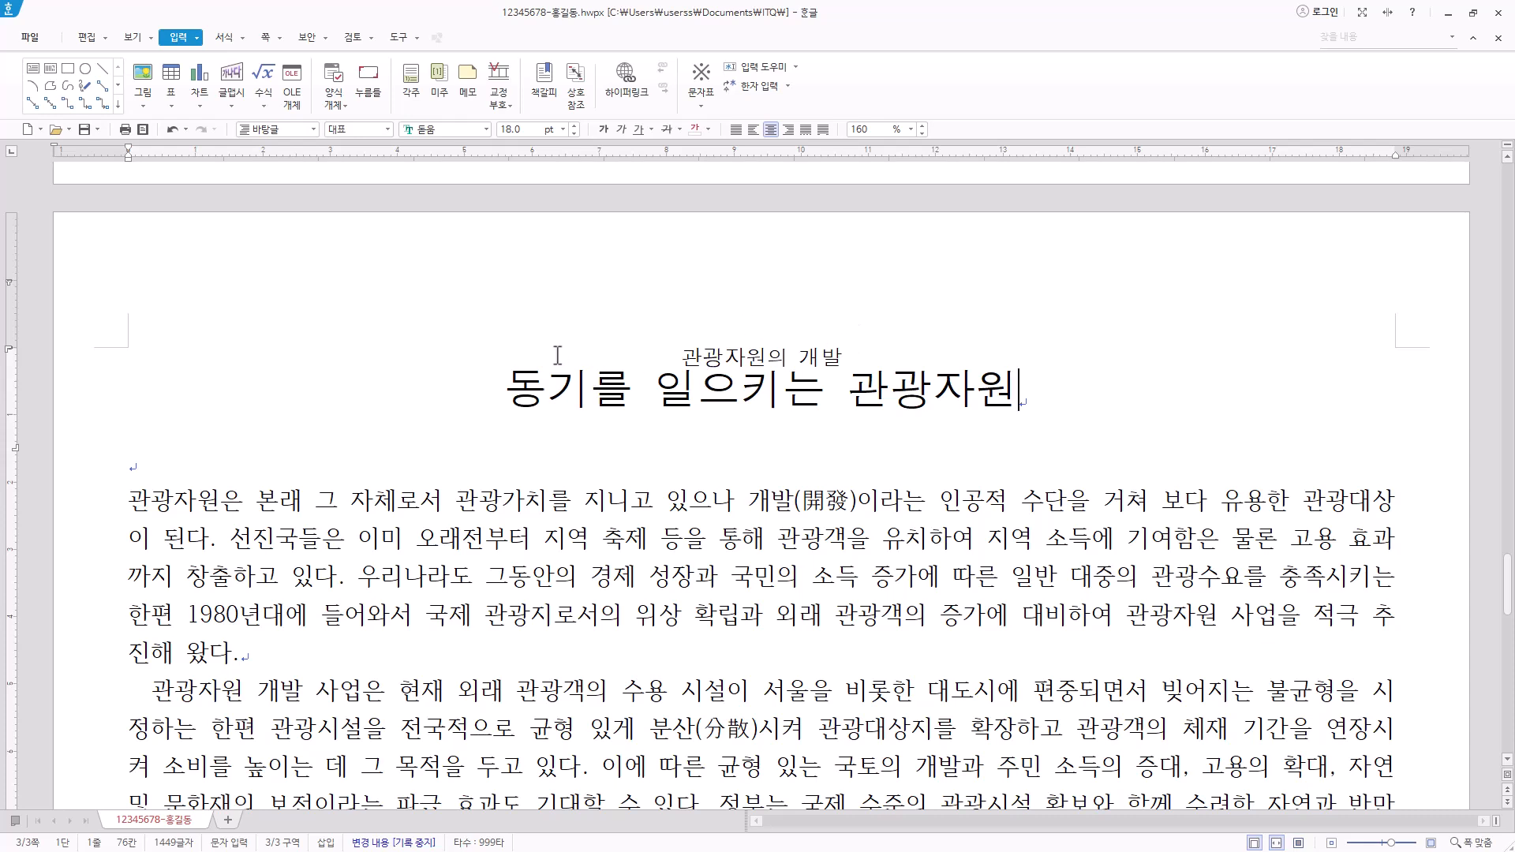
Step: Create a header without a preset layout for both odd and even pages, containing the text 관광자원
left_click(217, 468)
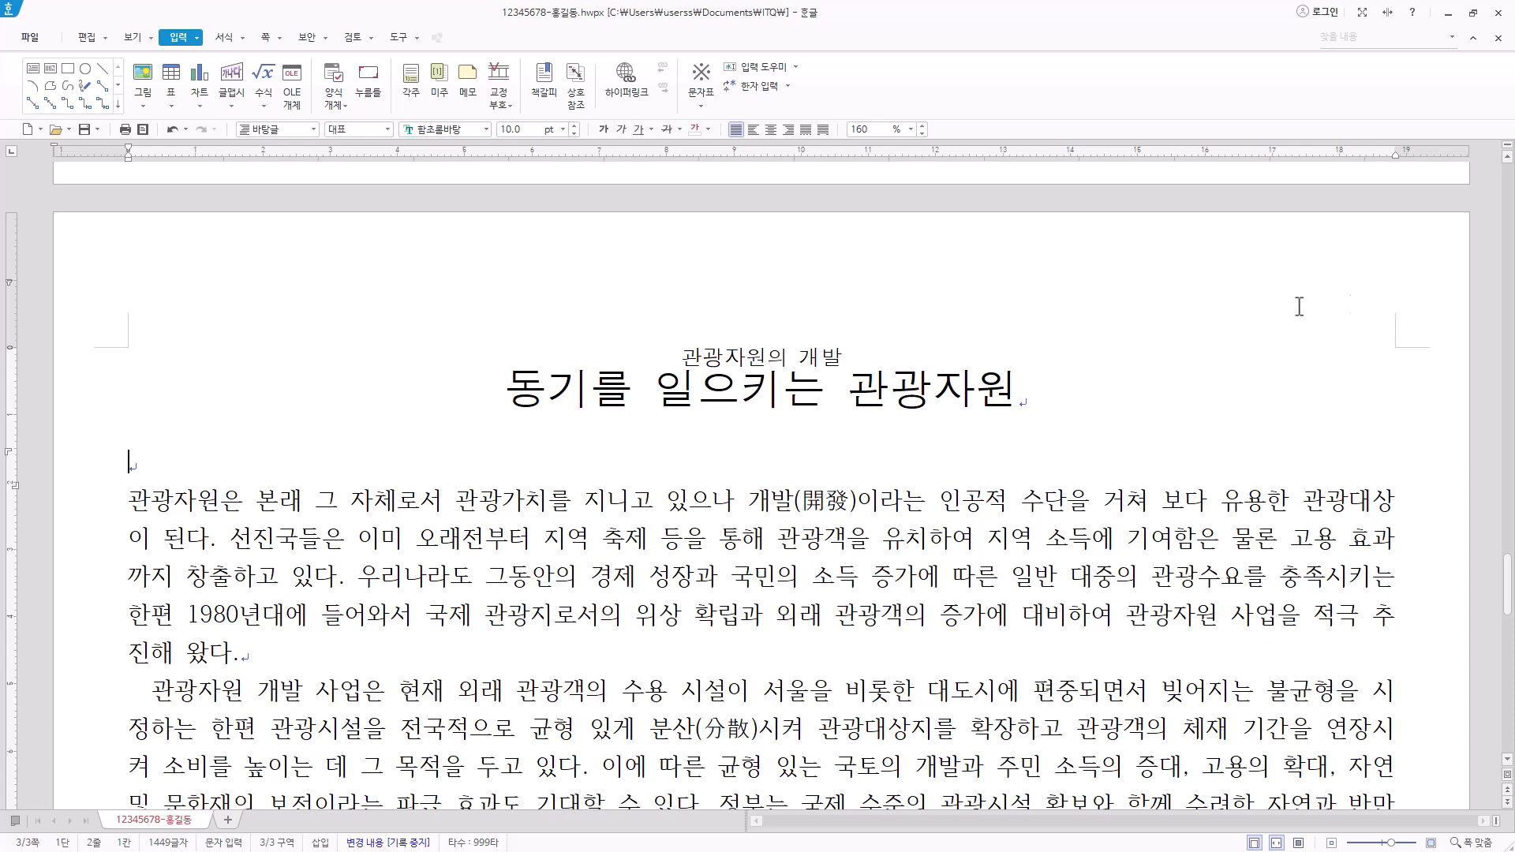
left_click(266, 43)
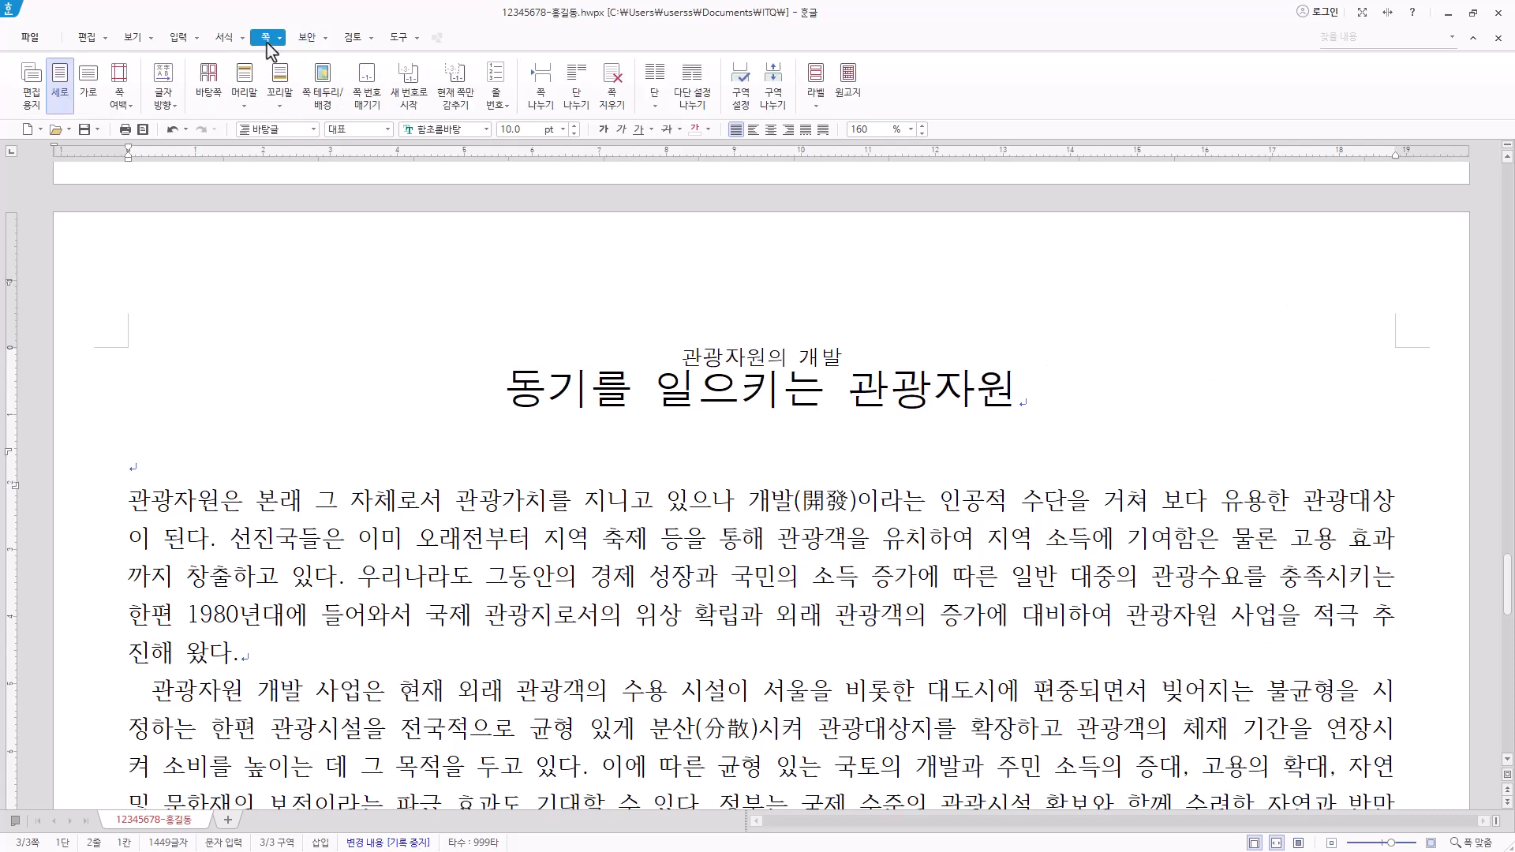
left_click(237, 110)
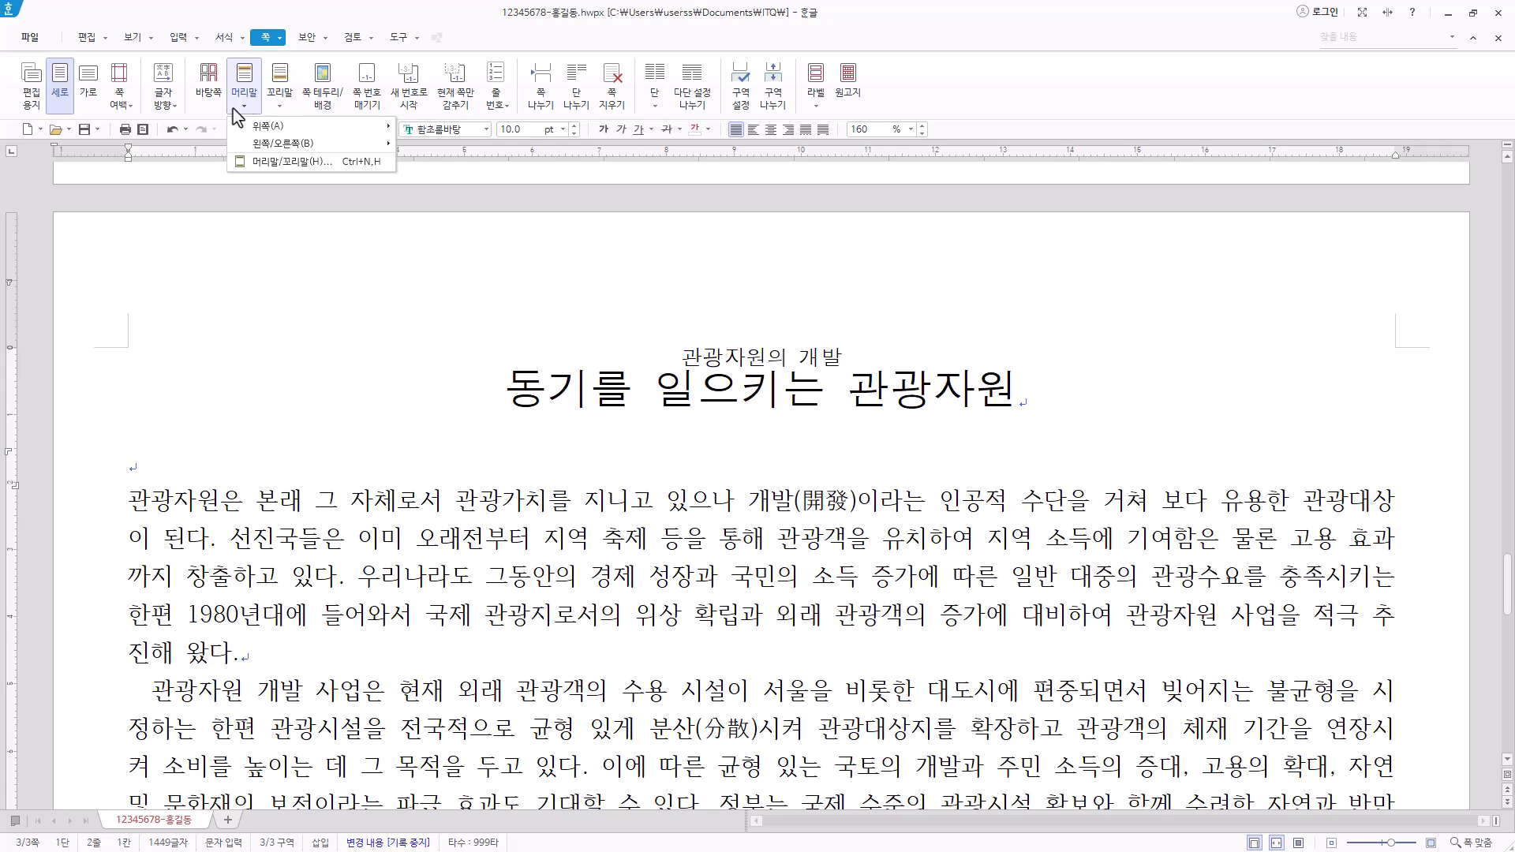
left_click(288, 161)
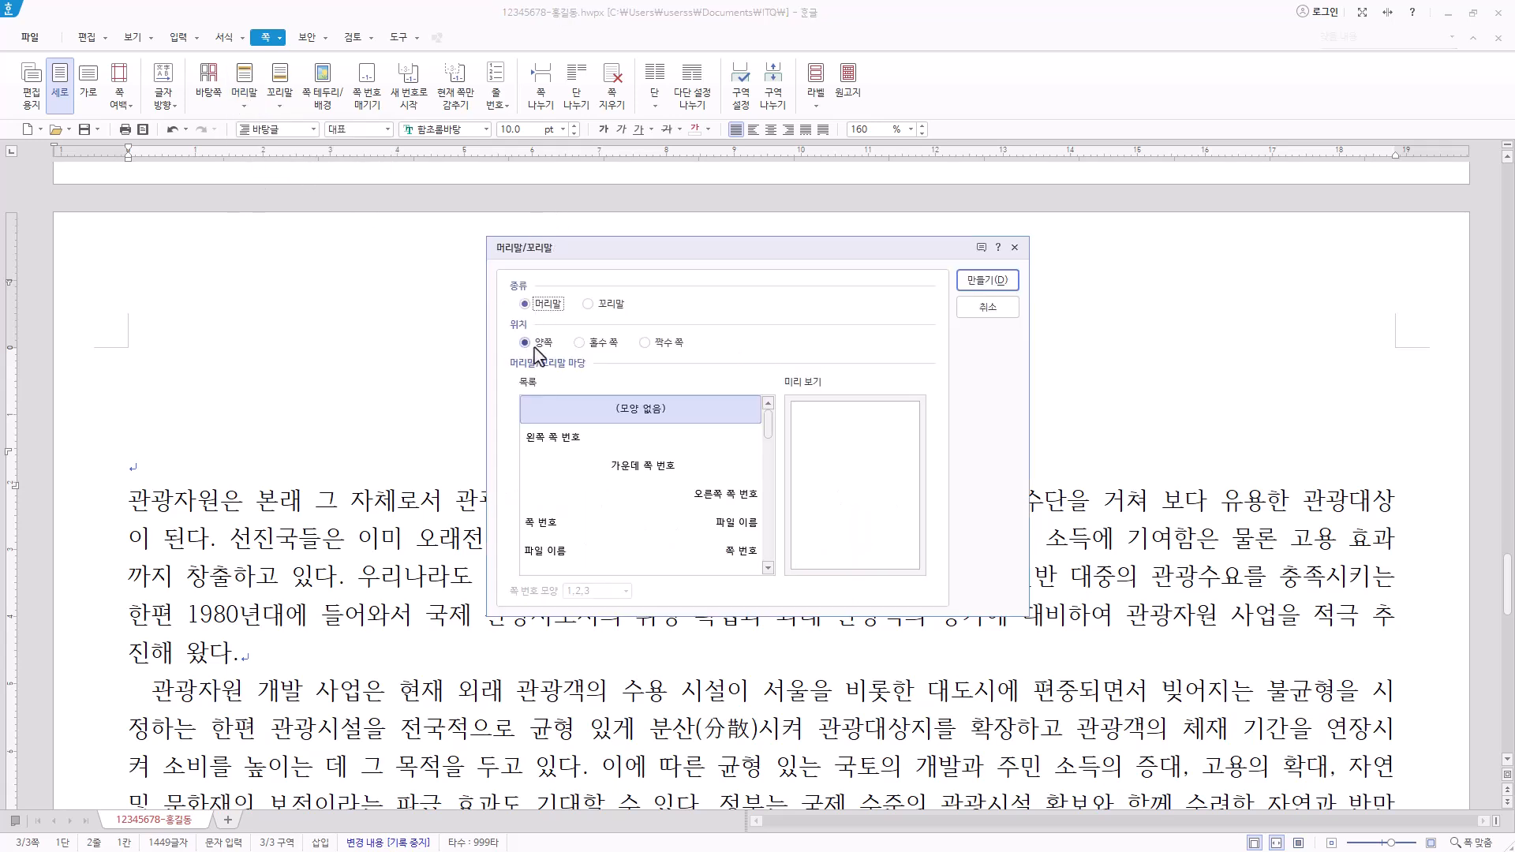
left_click(990, 281)
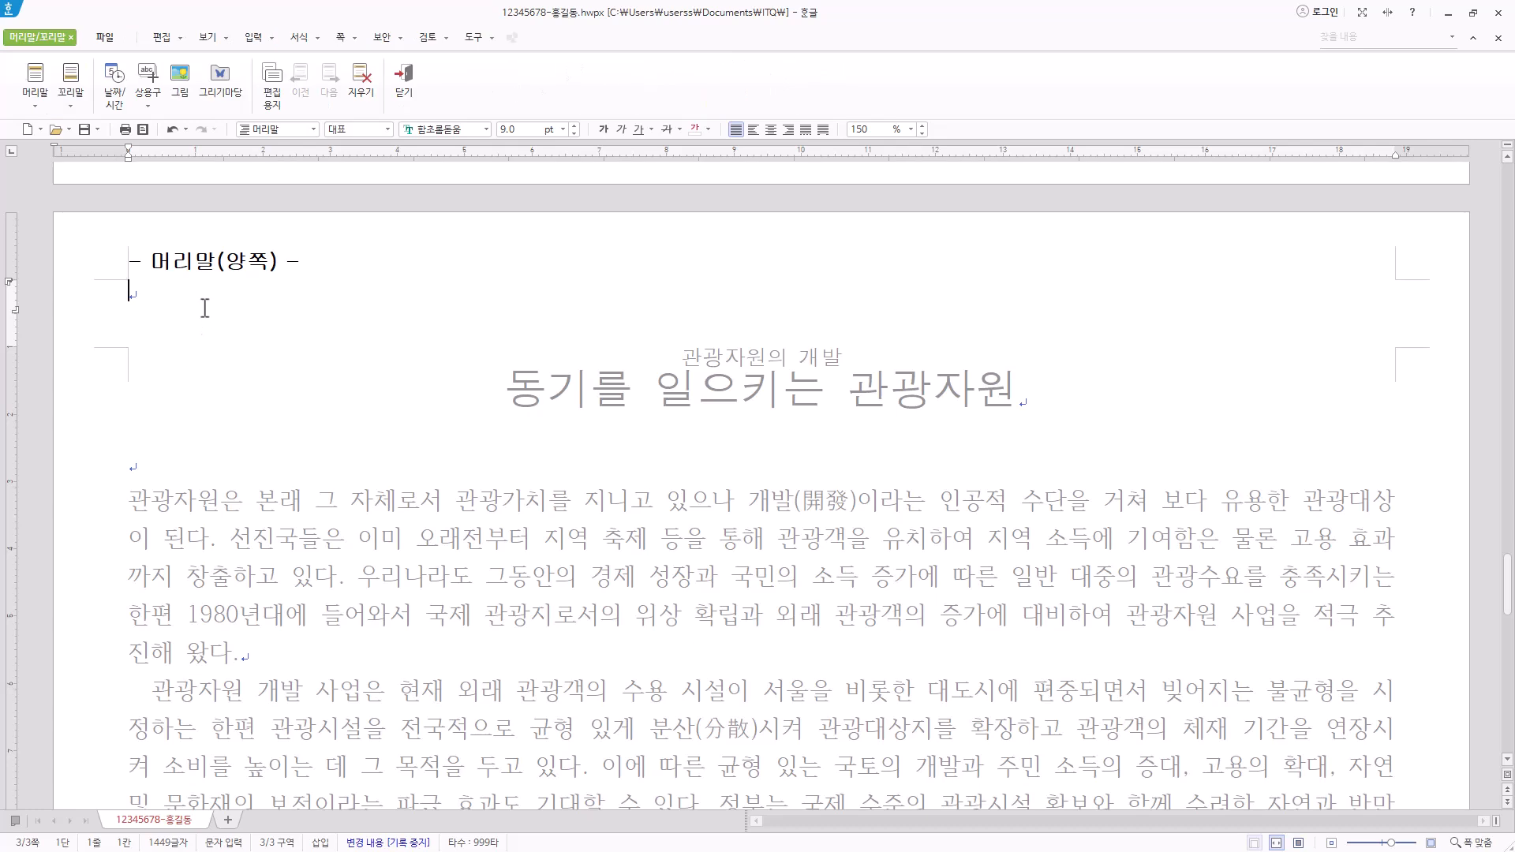
type("관광자원")
Step: Format the header text 관광자원 in 굴림 at 10 pt, right-align it, and return to the document body
left_click_drag(254, 291, 88, 306)
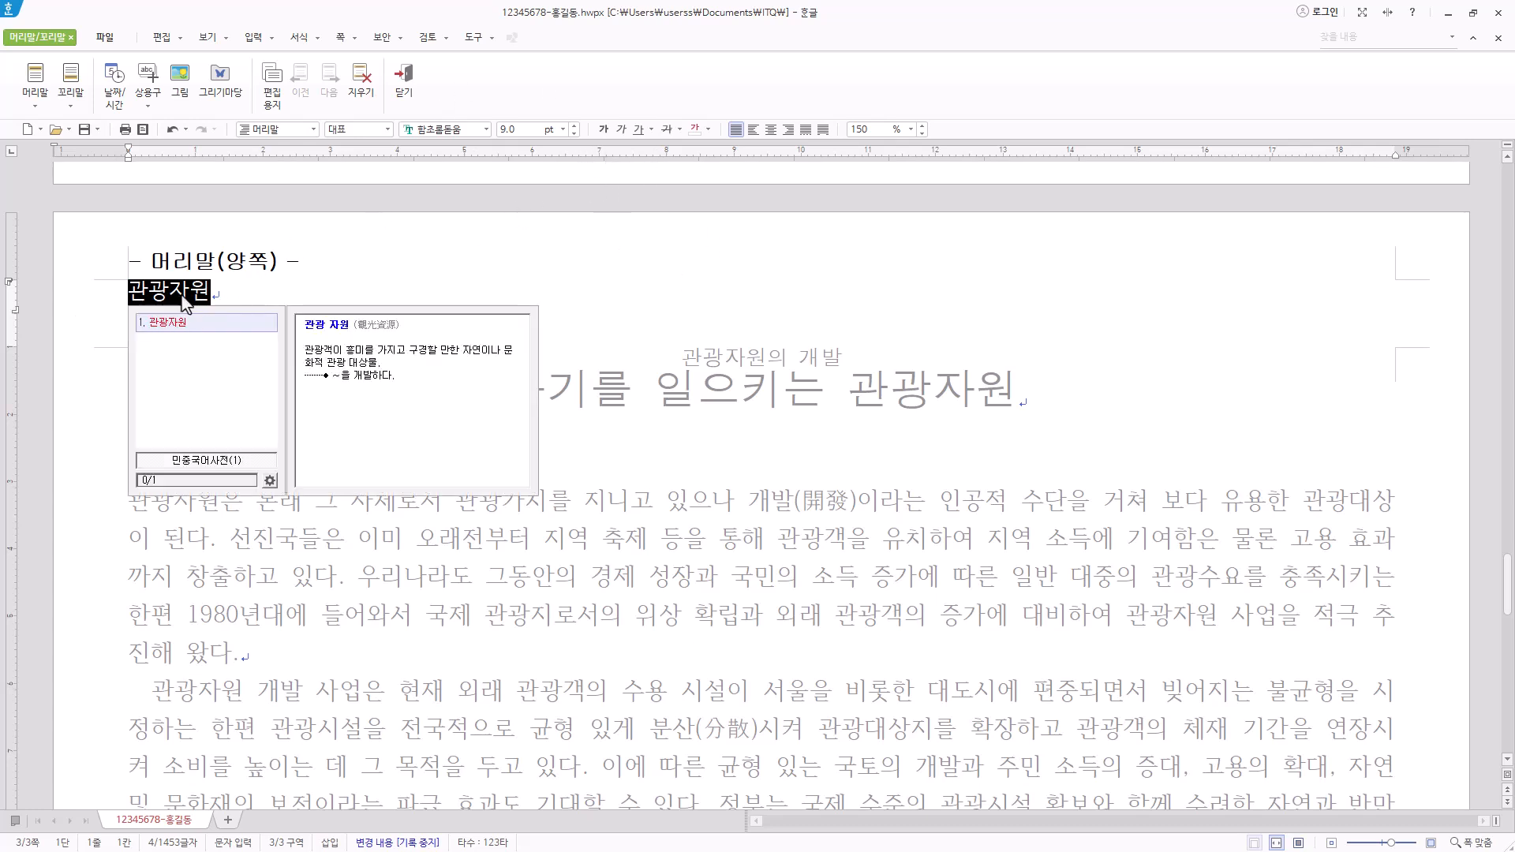
left_click(473, 131)
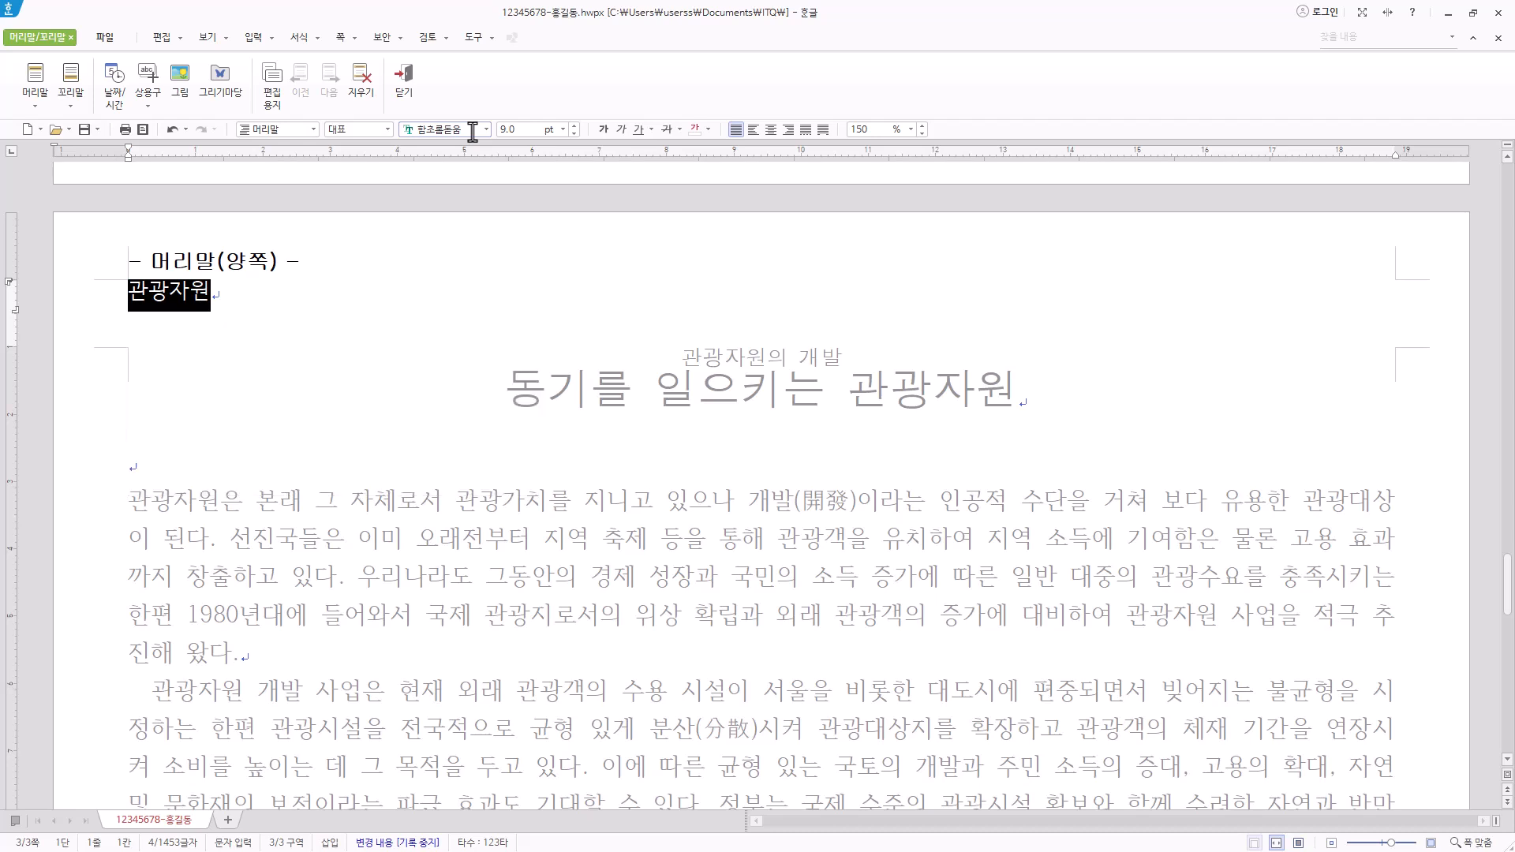
type("굴림")
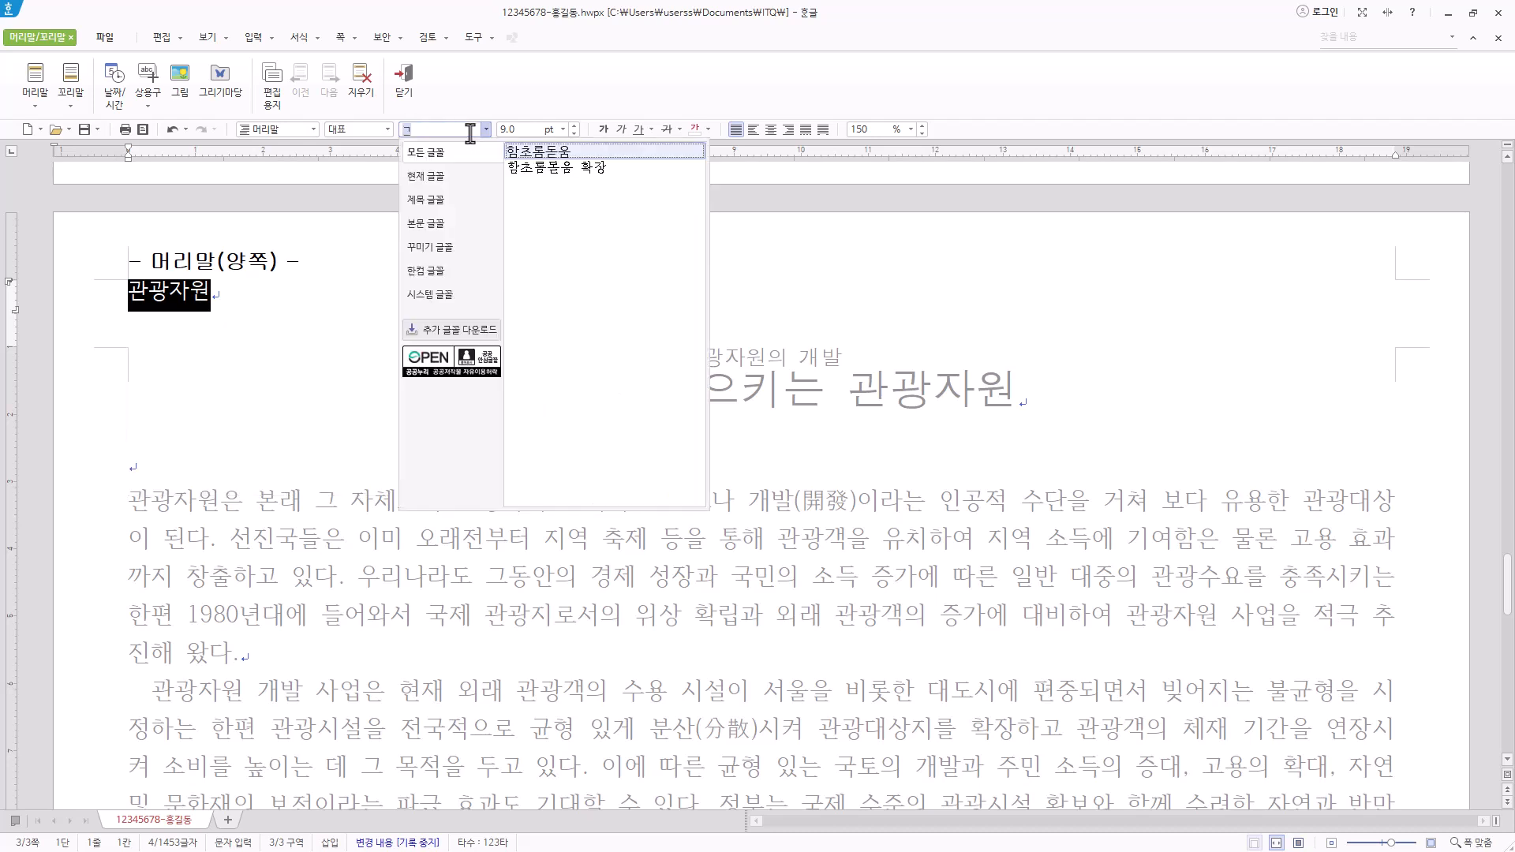
key("Return")
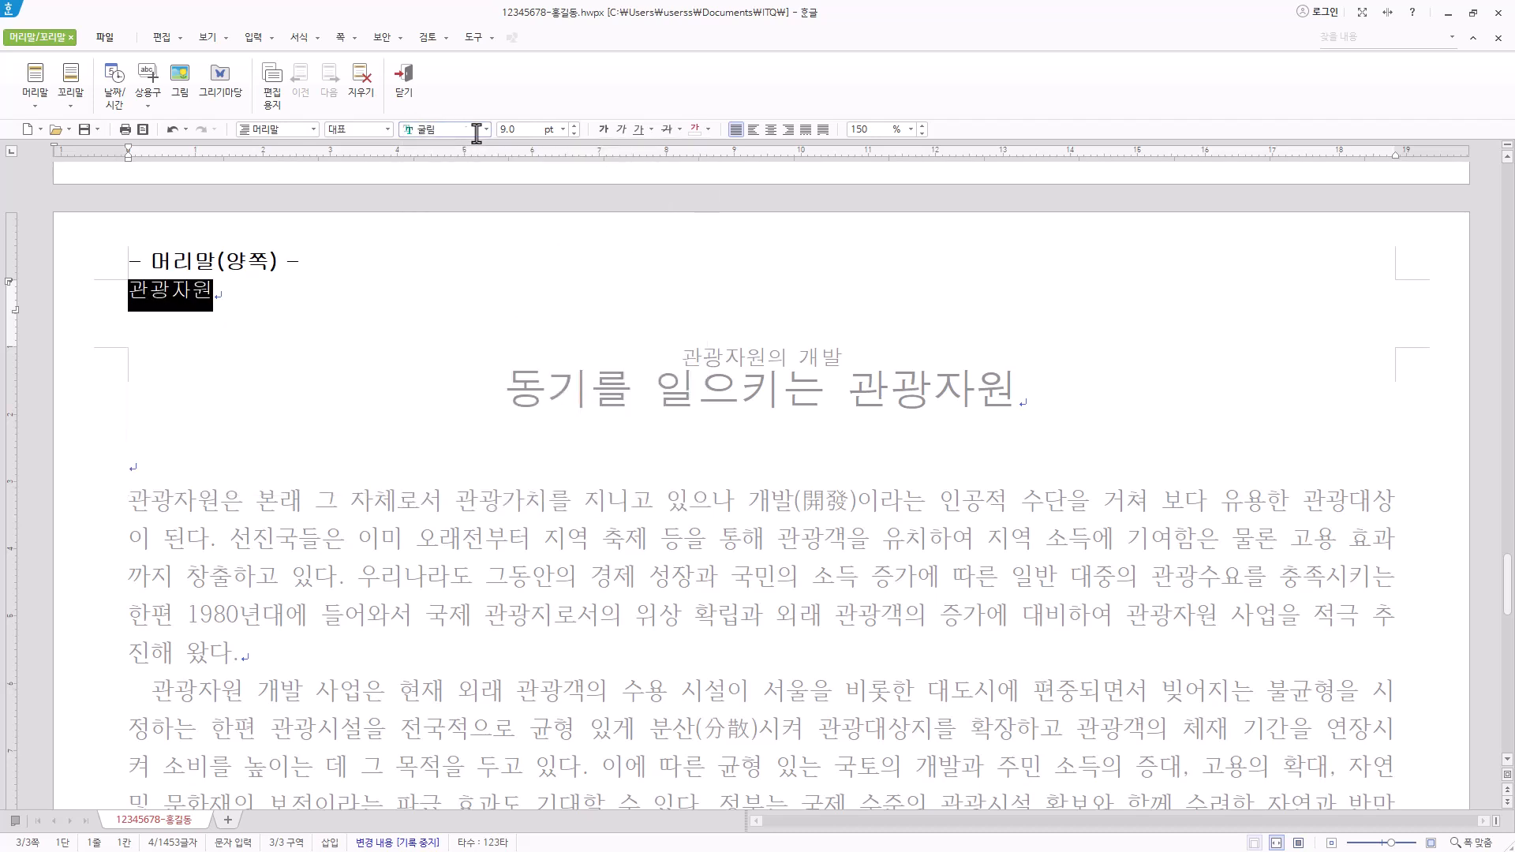
left_click(575, 133)
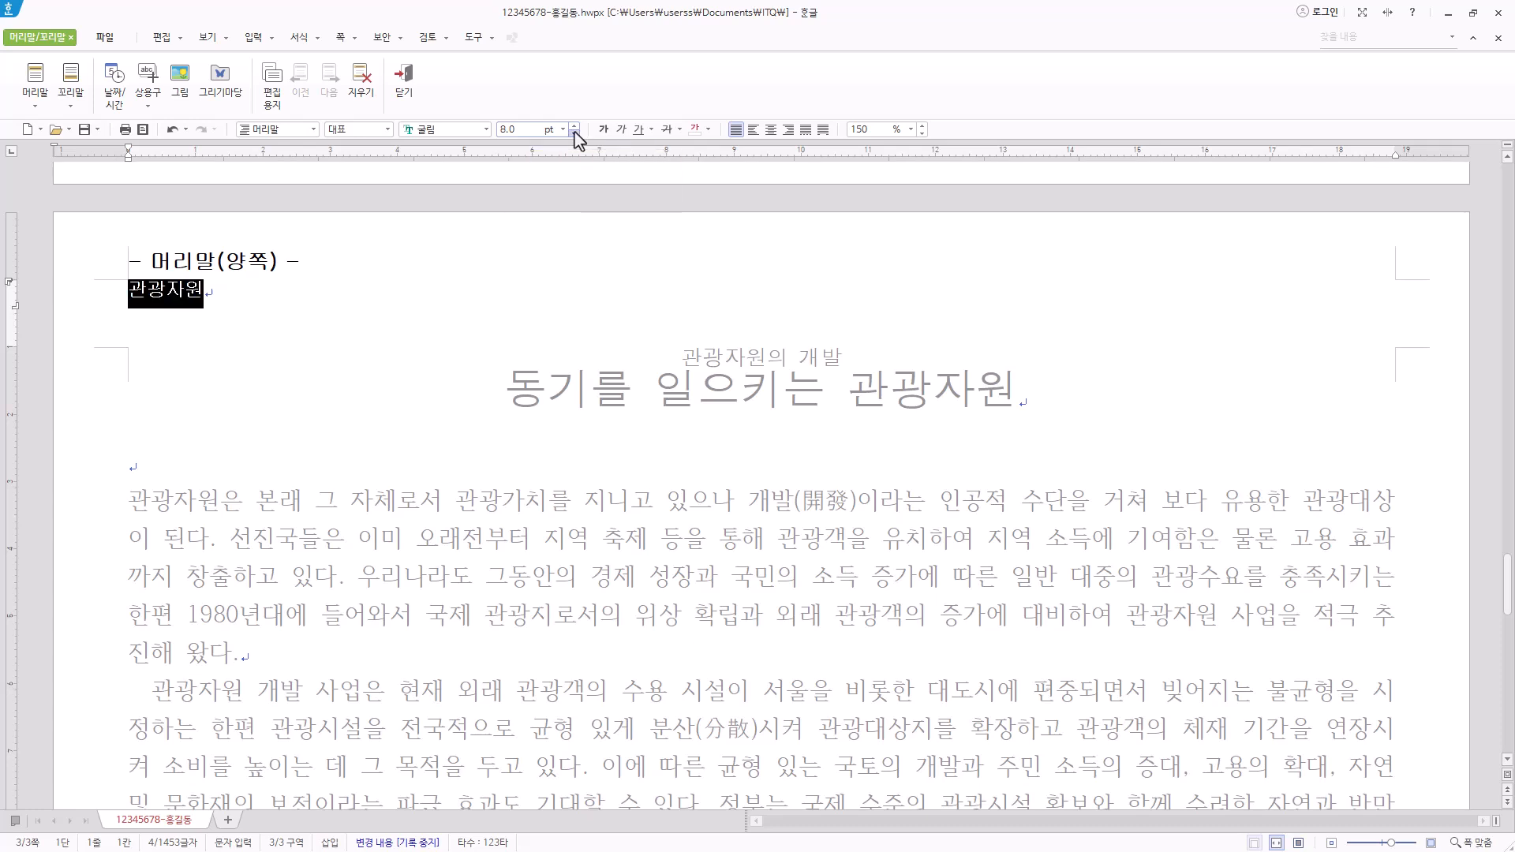
left_click(574, 124)
left_click(575, 125)
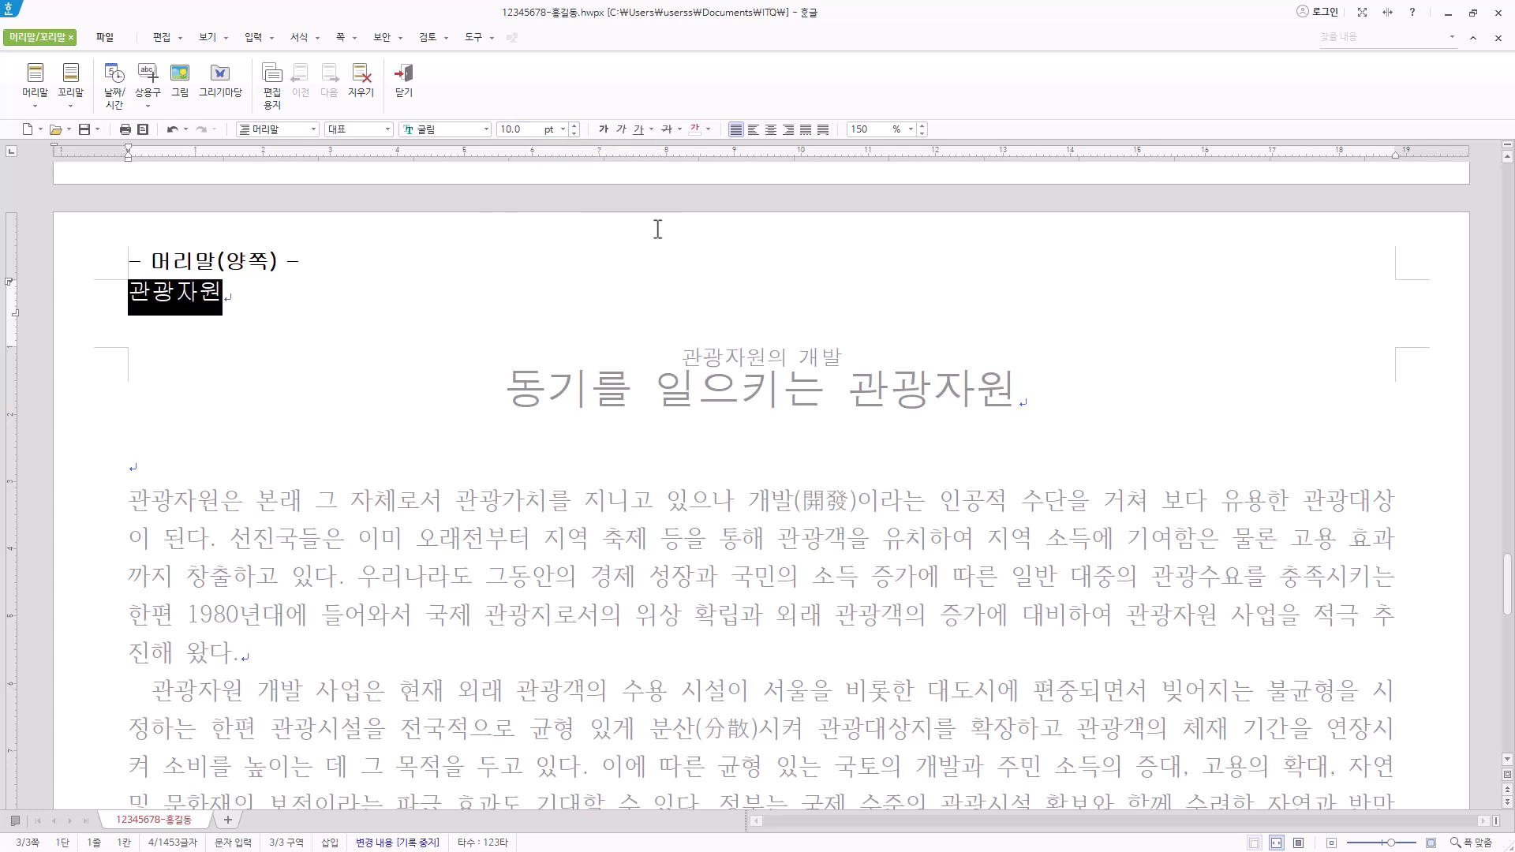
left_click(788, 130)
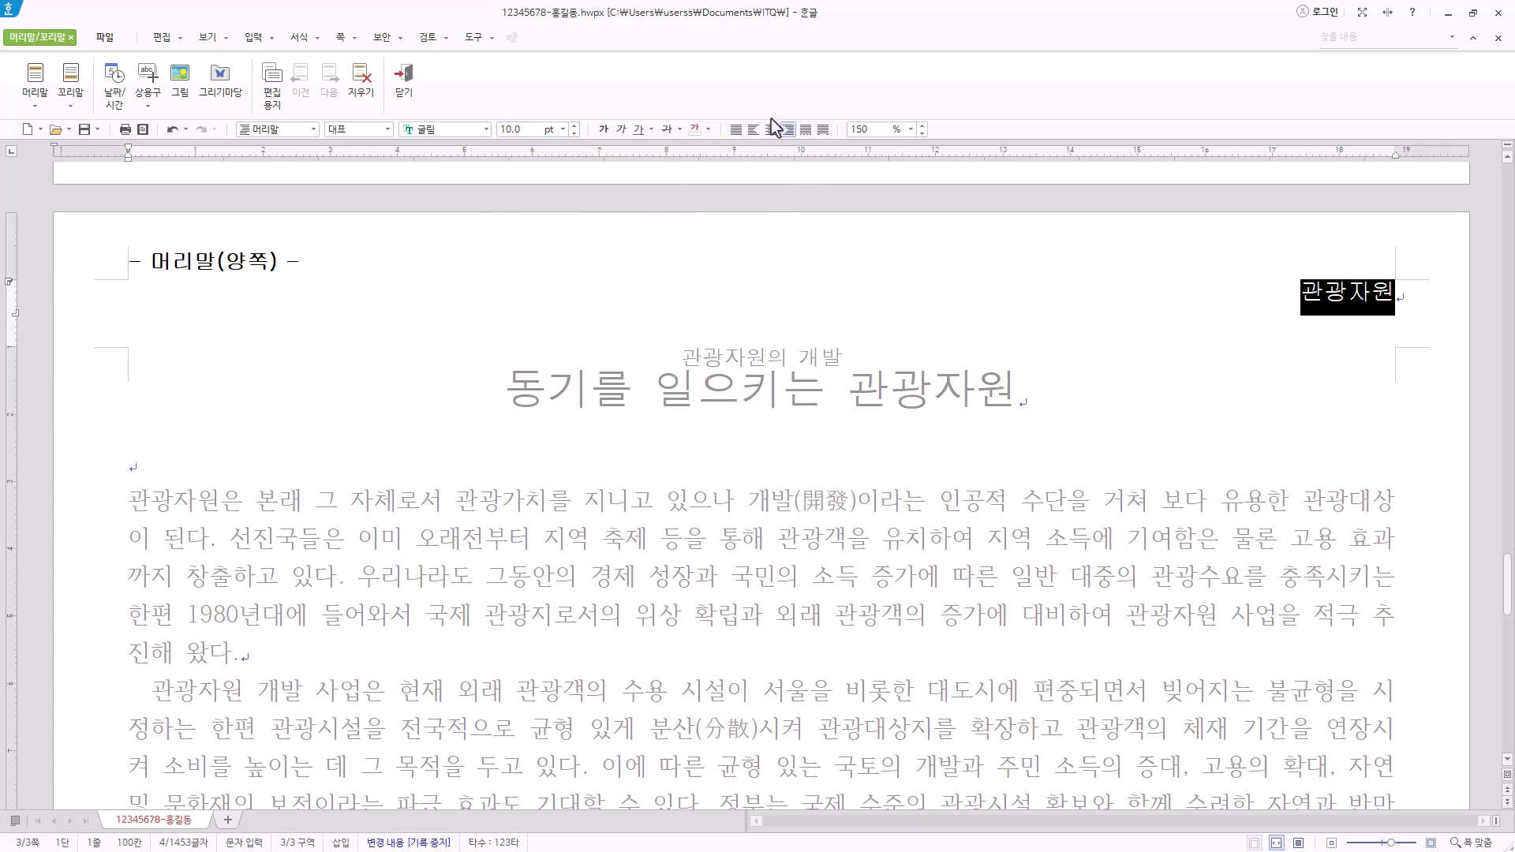
left_click(404, 83)
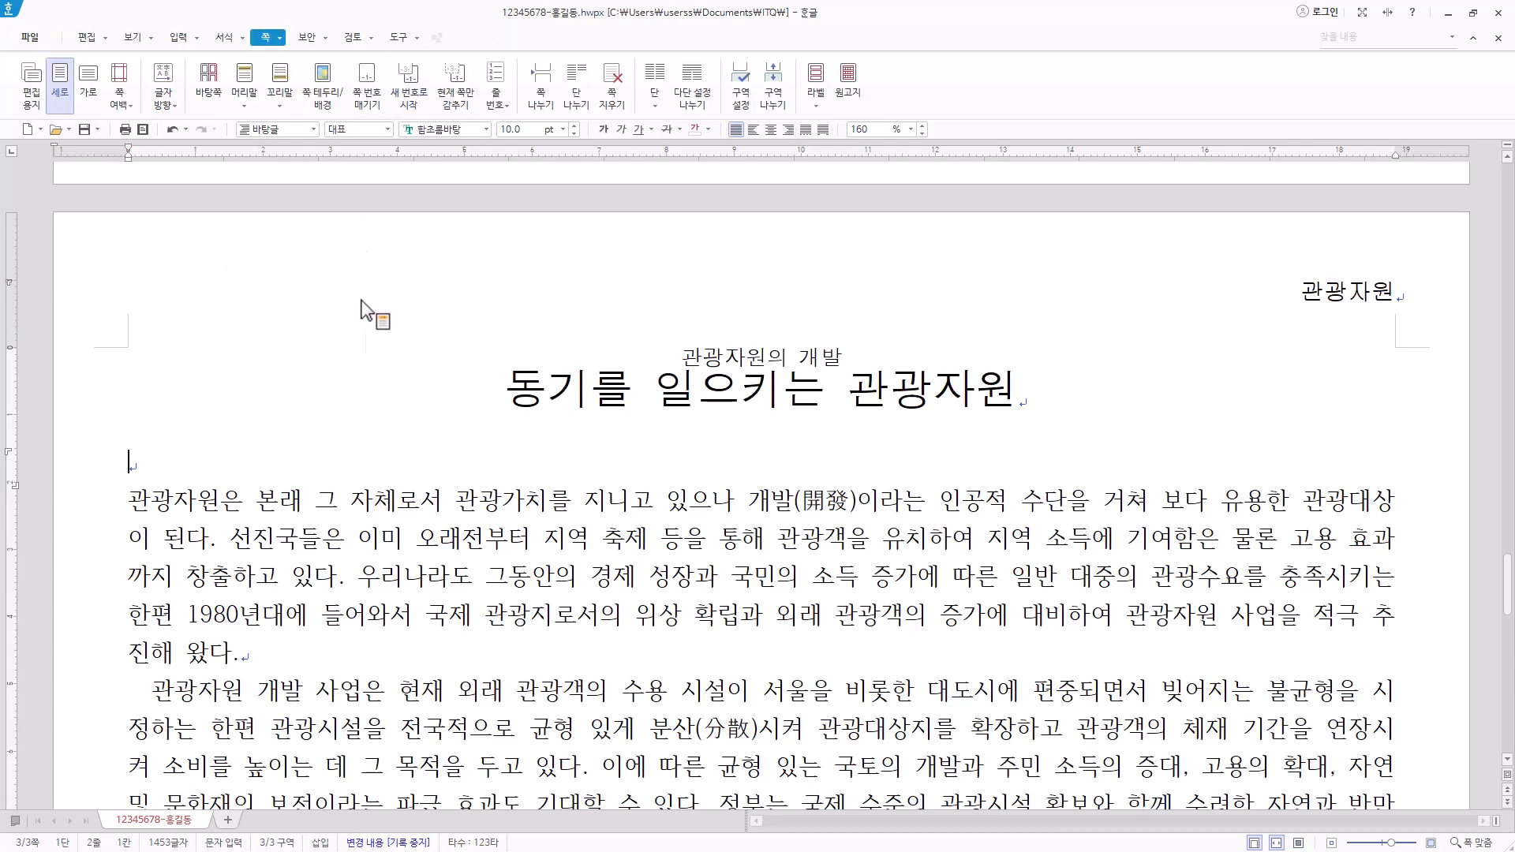
double_click(1338, 296)
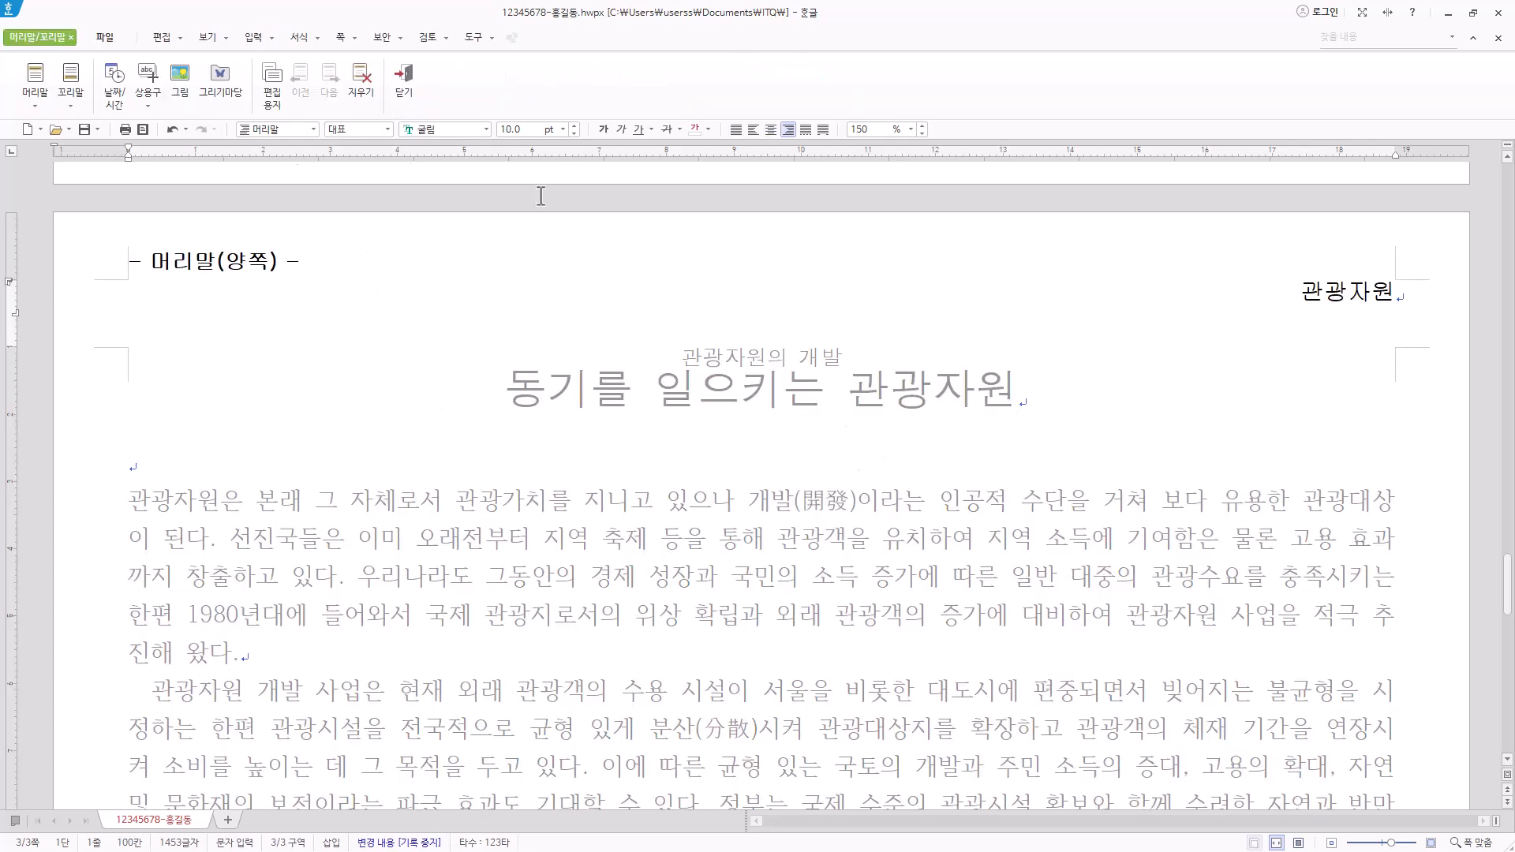
left_click(403, 90)
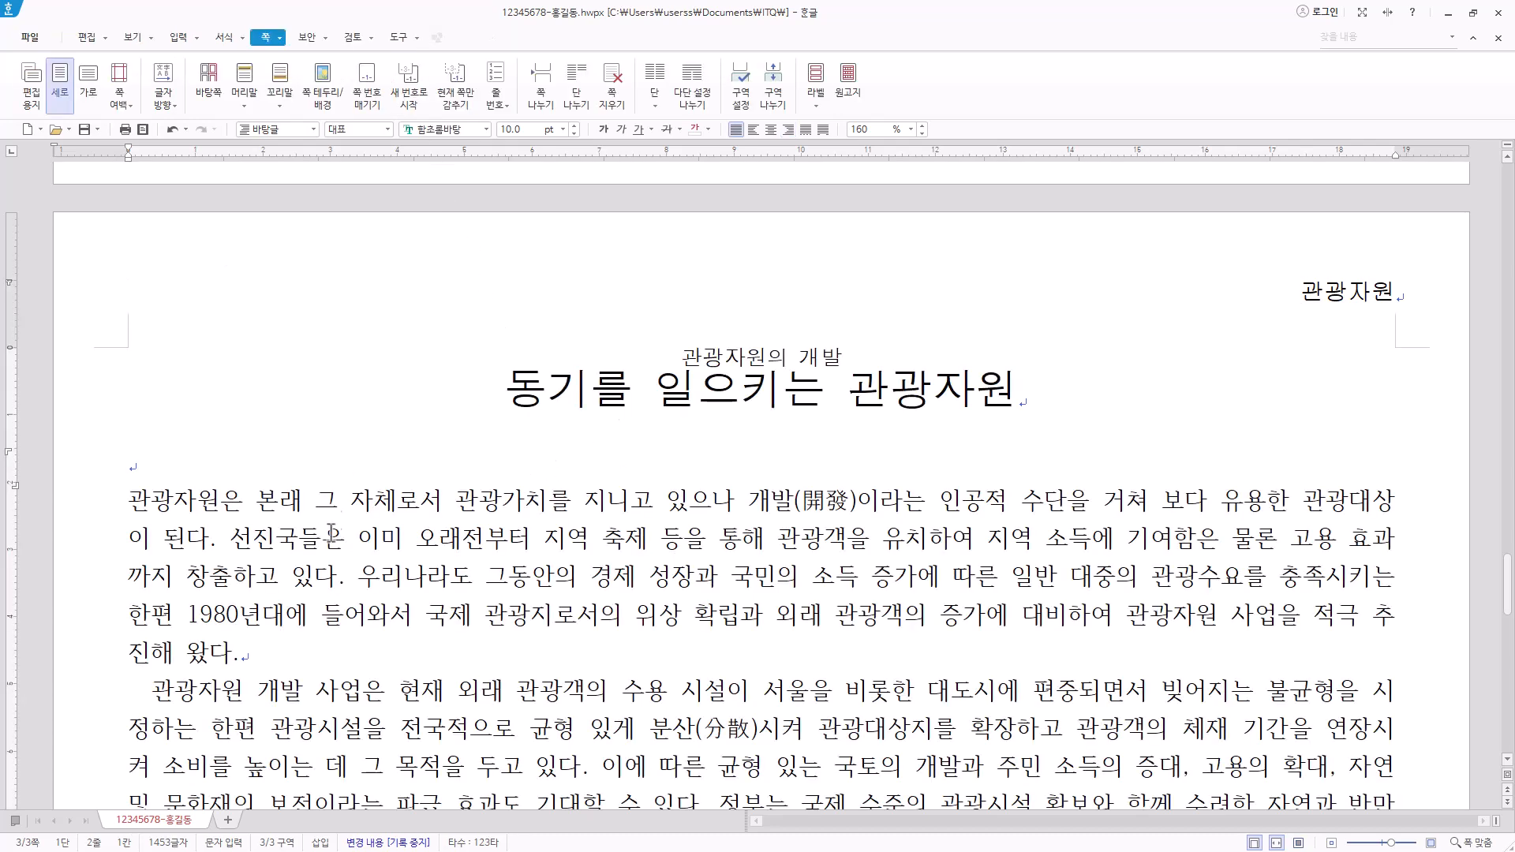
Step: Give the first body paragraph a two-line decorative first letter in the 궁서 font with a yellow fill
left_click(136, 505)
left_click(227, 37)
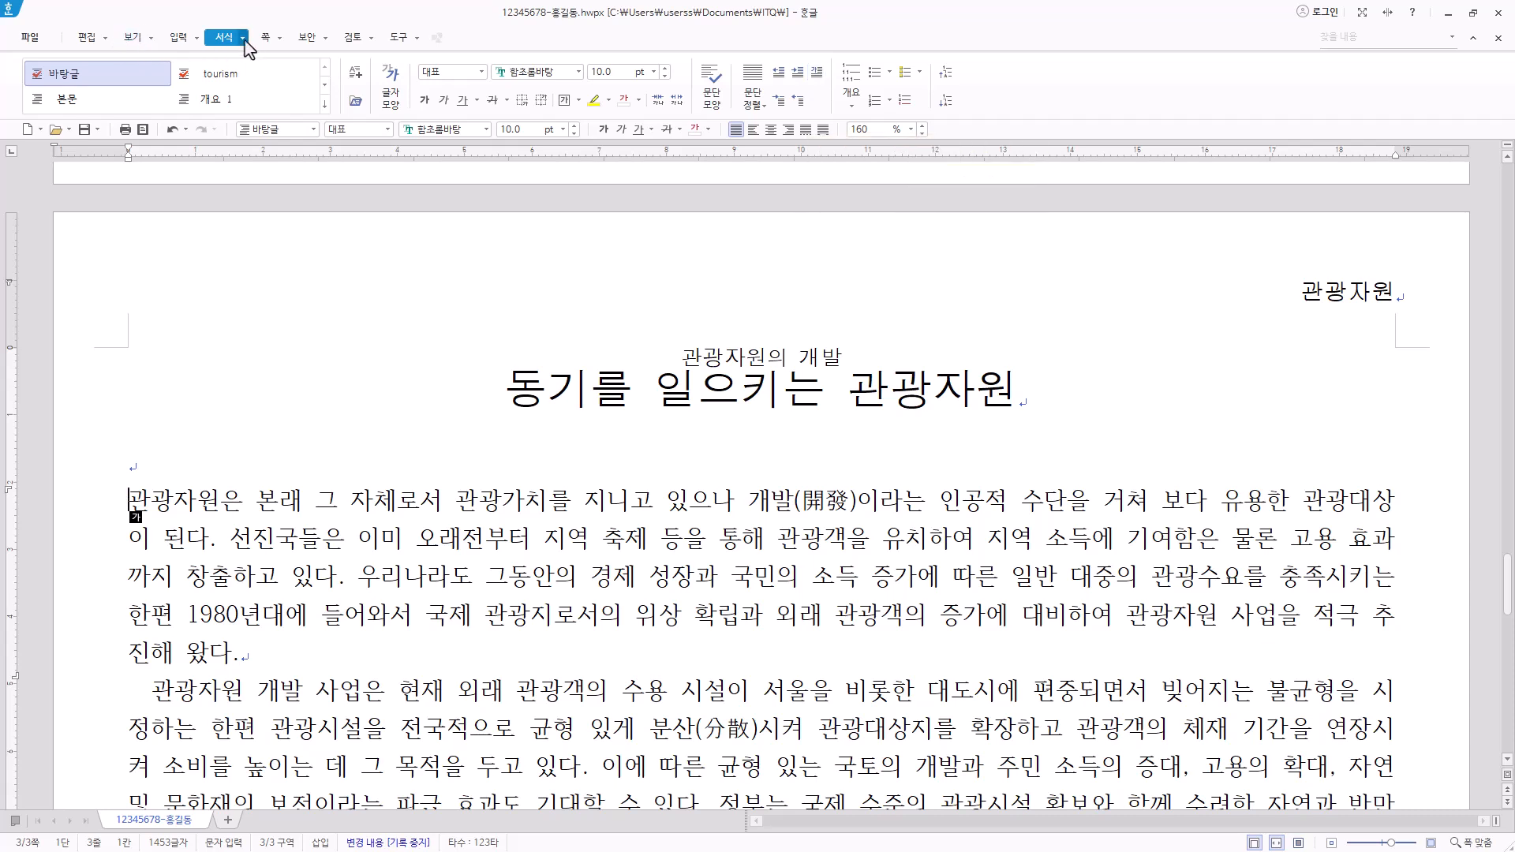
left_click(244, 38)
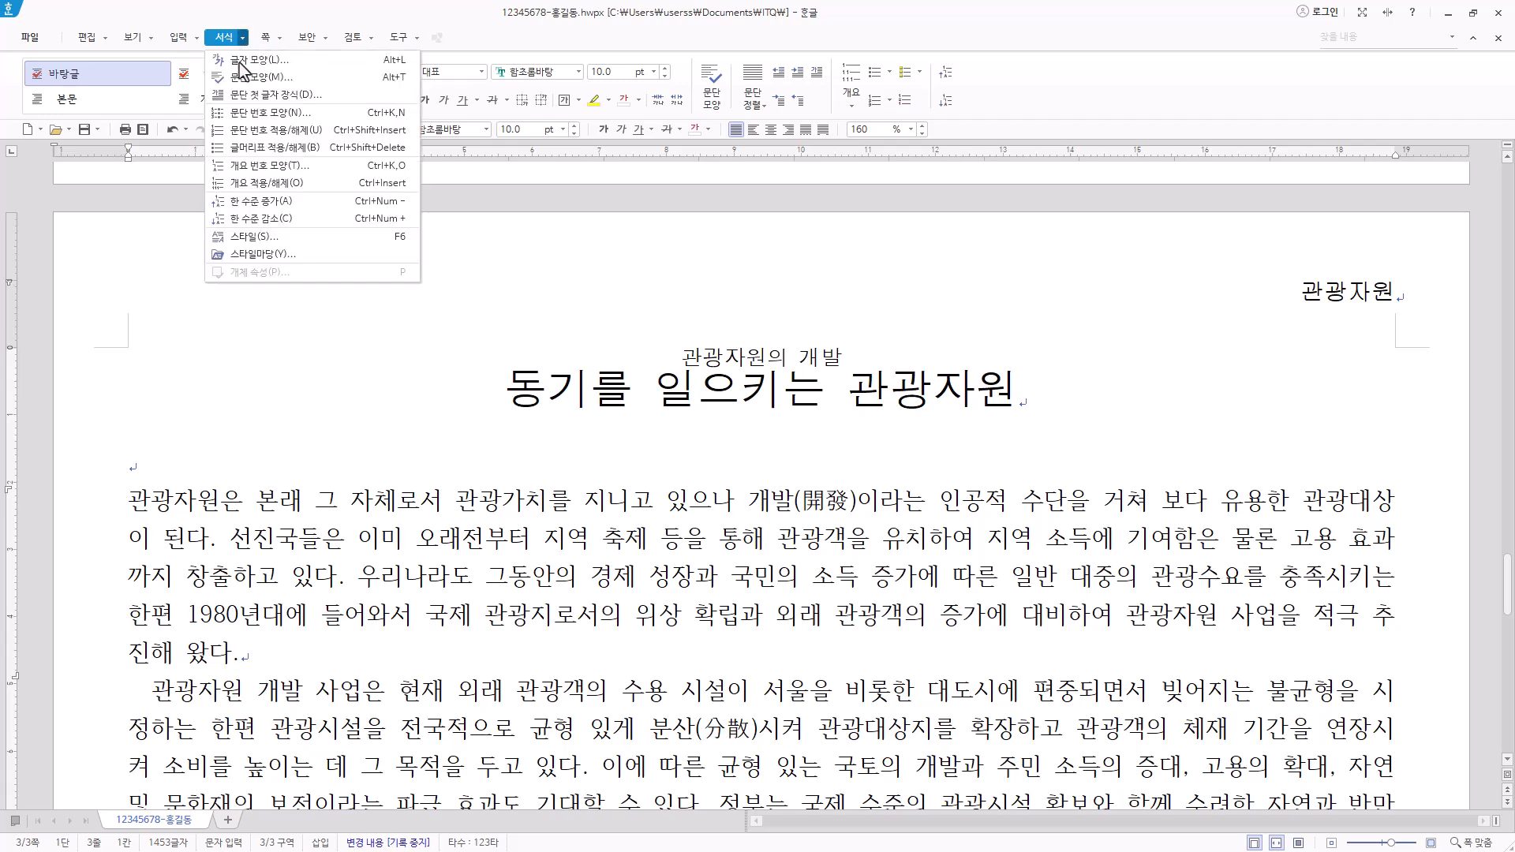
left_click(361, 102)
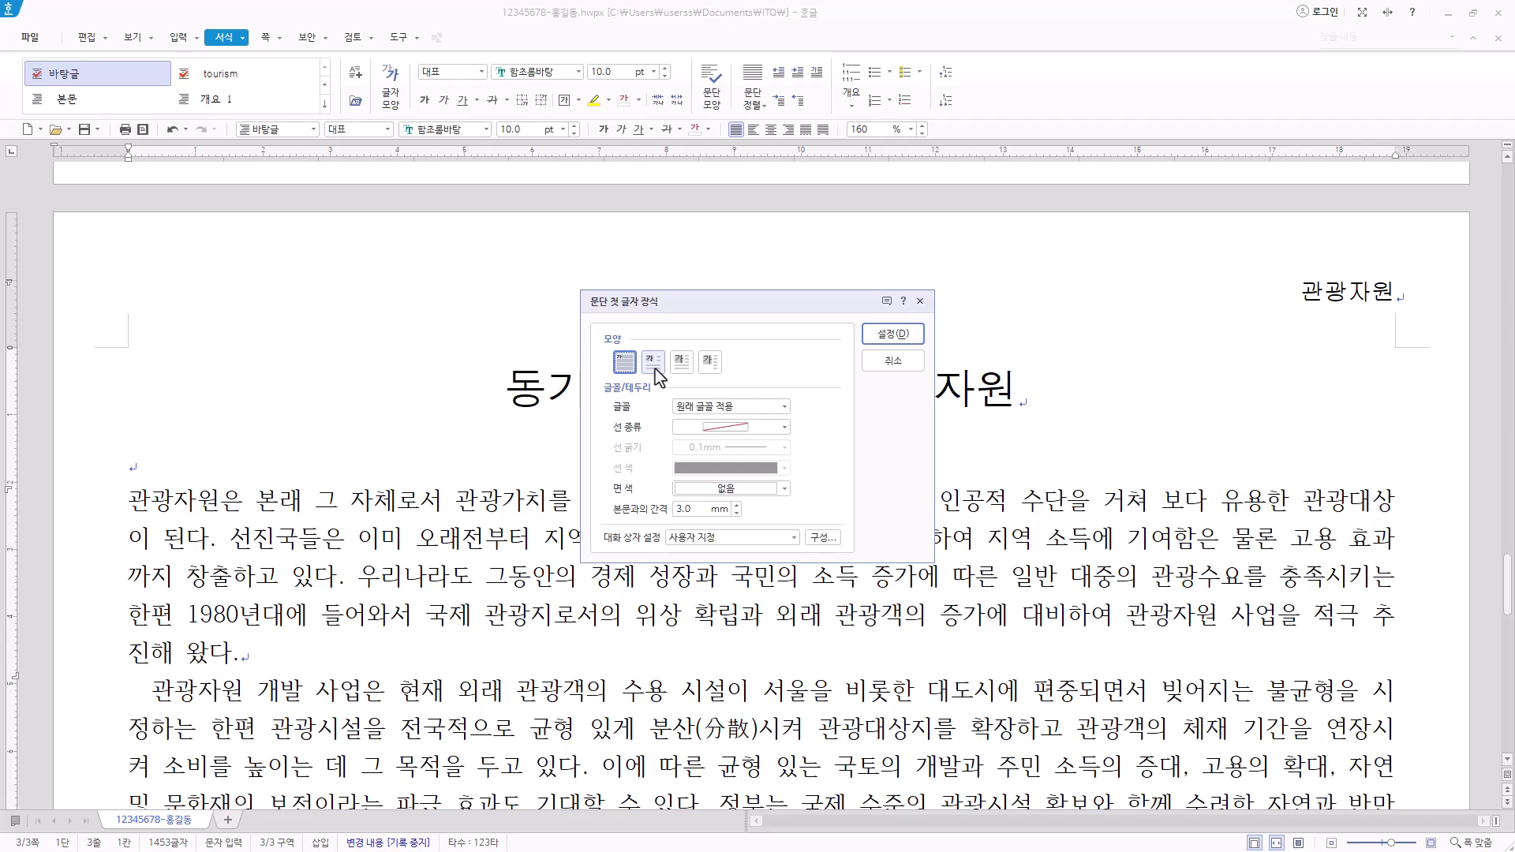
left_click(655, 369)
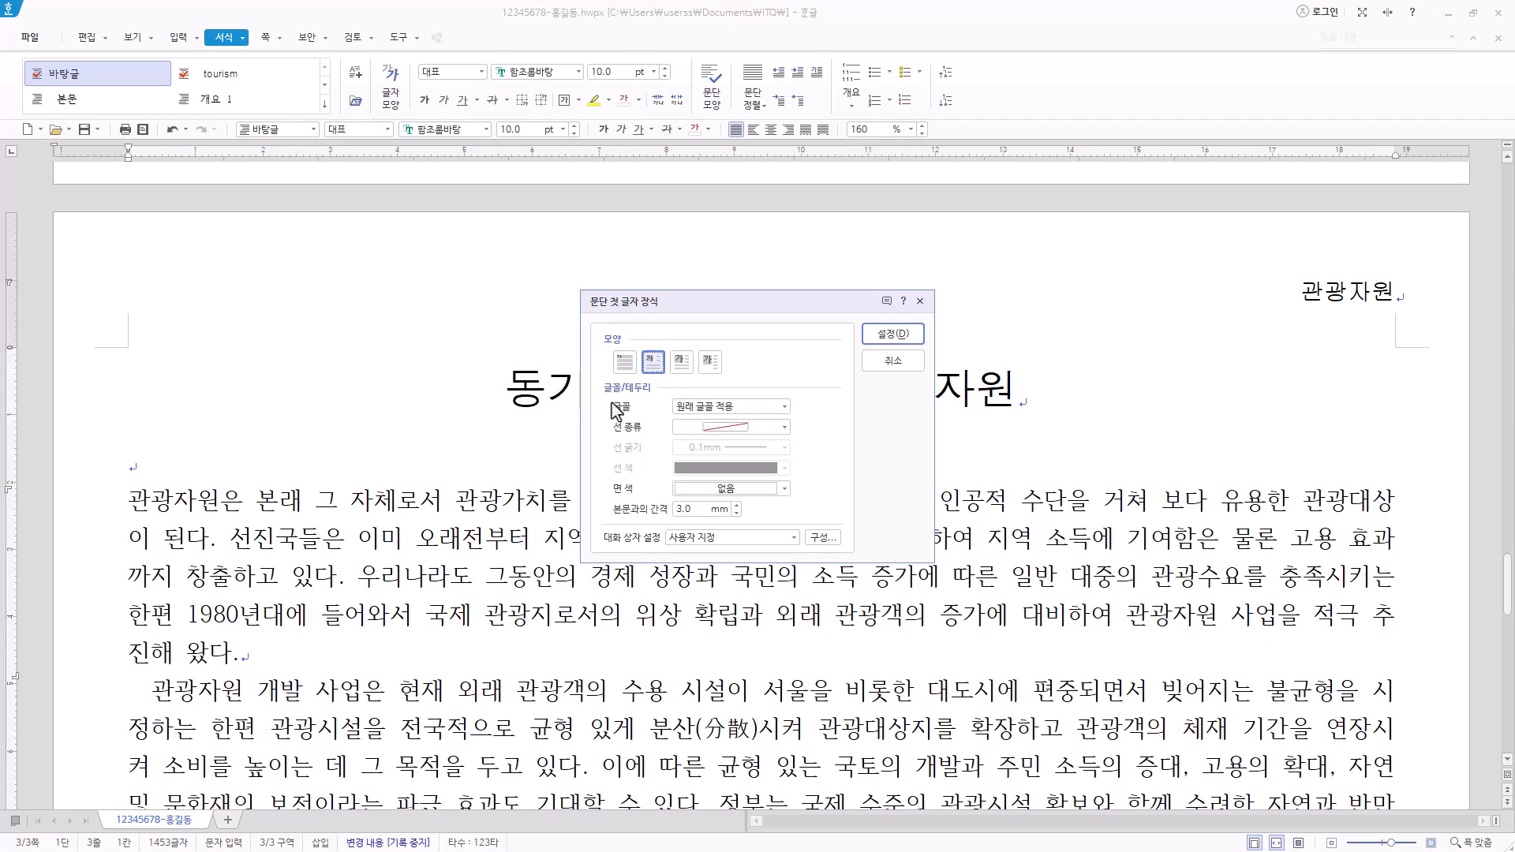
left_click(784, 406)
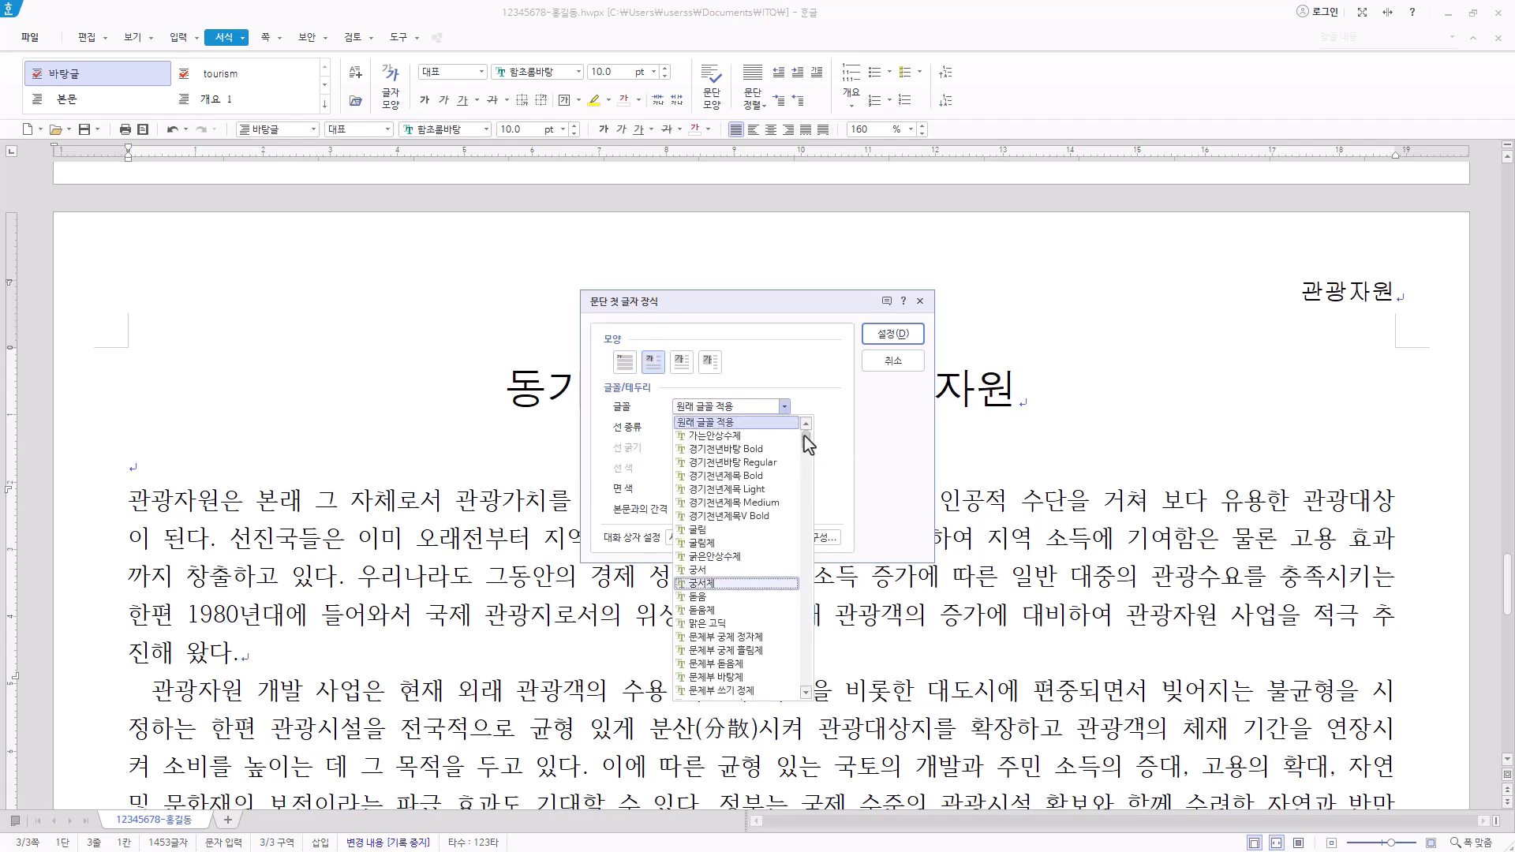
left_click(735, 571)
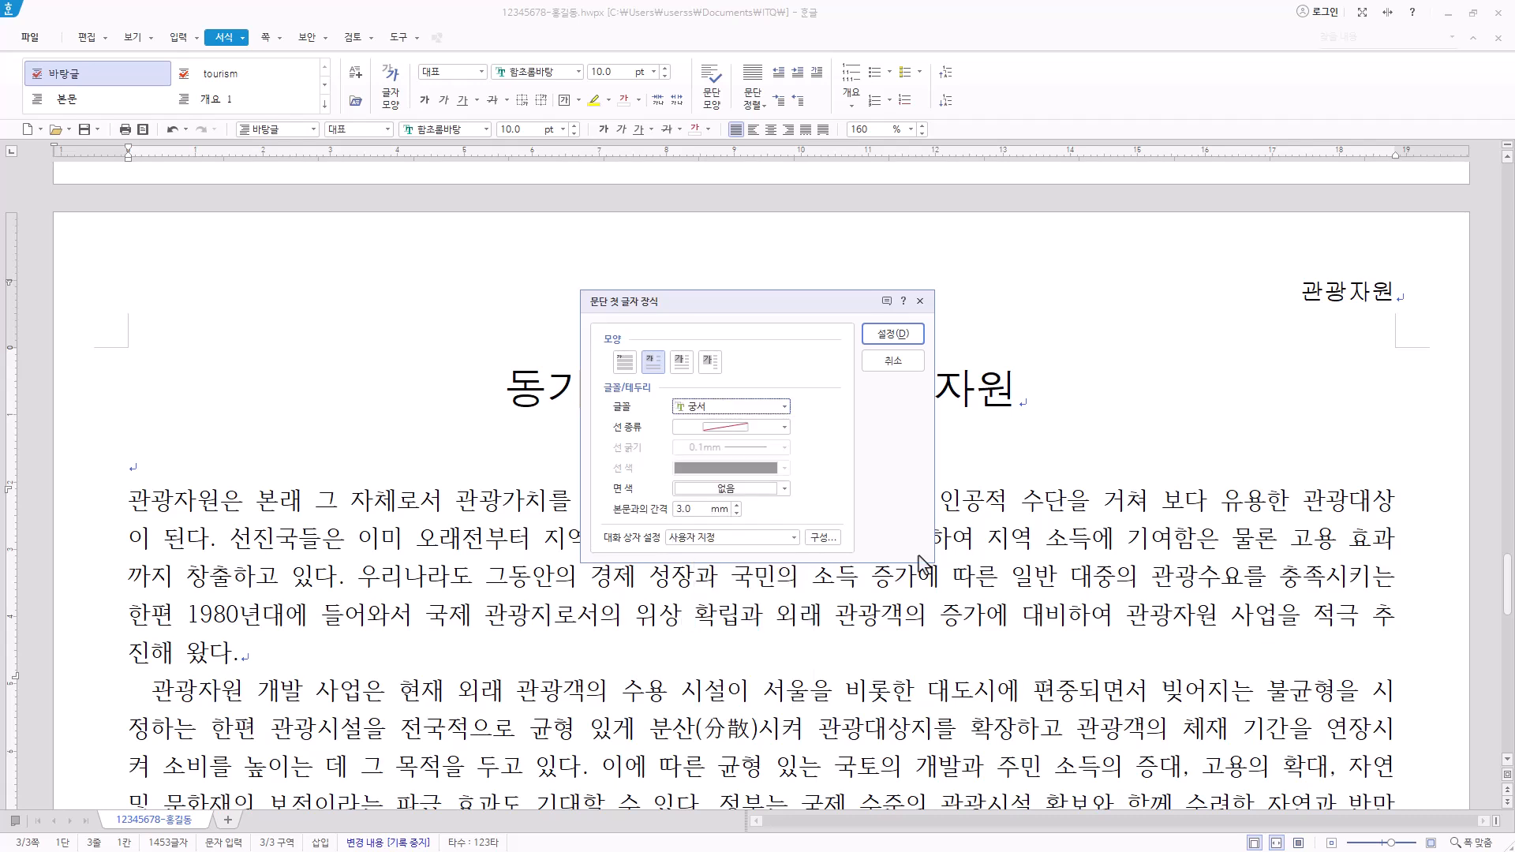
left_click(785, 489)
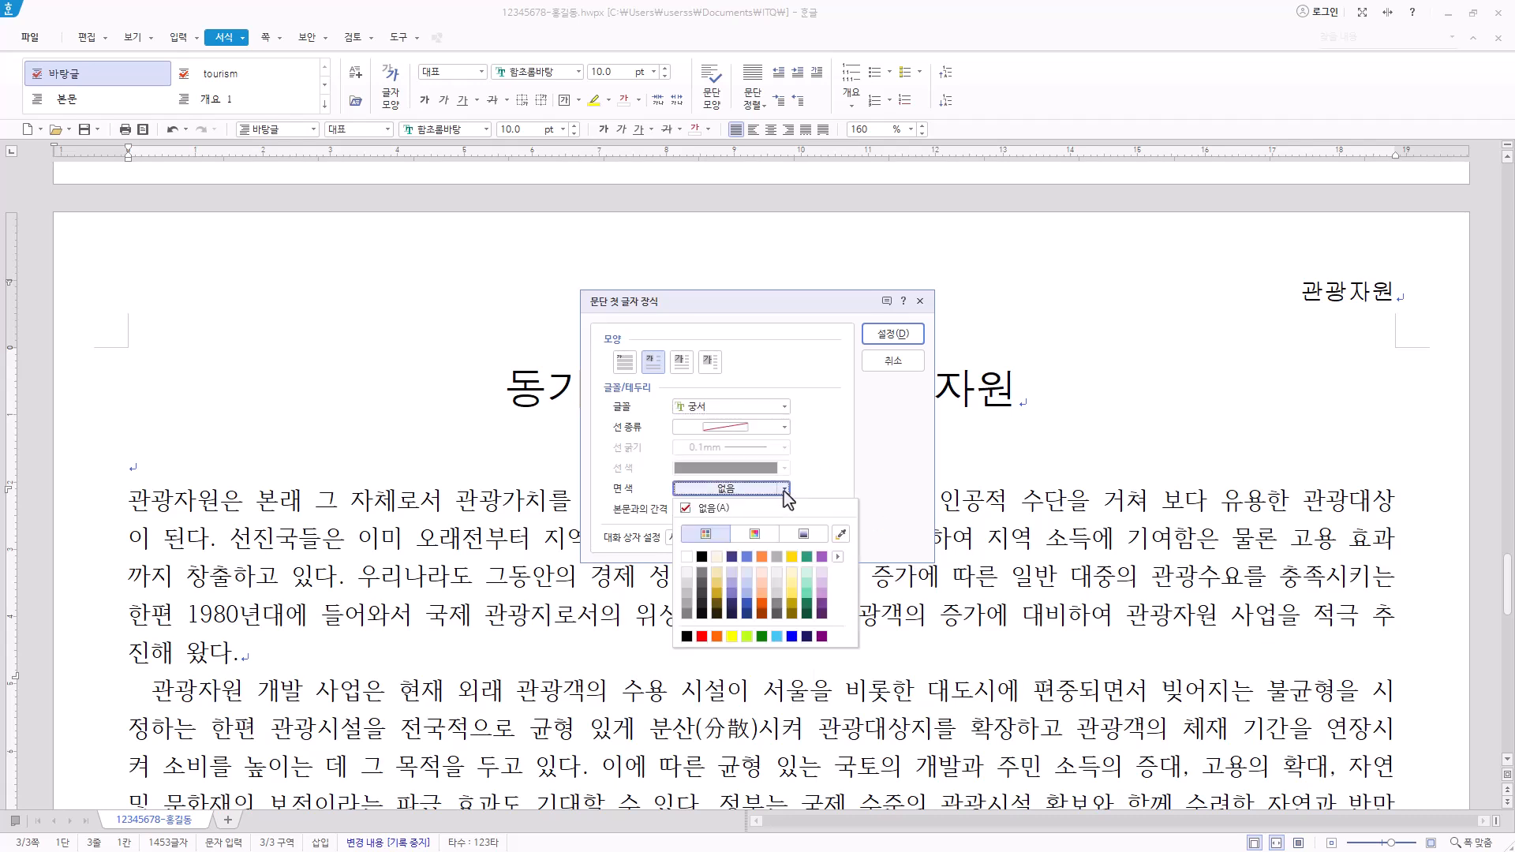
left_click(731, 636)
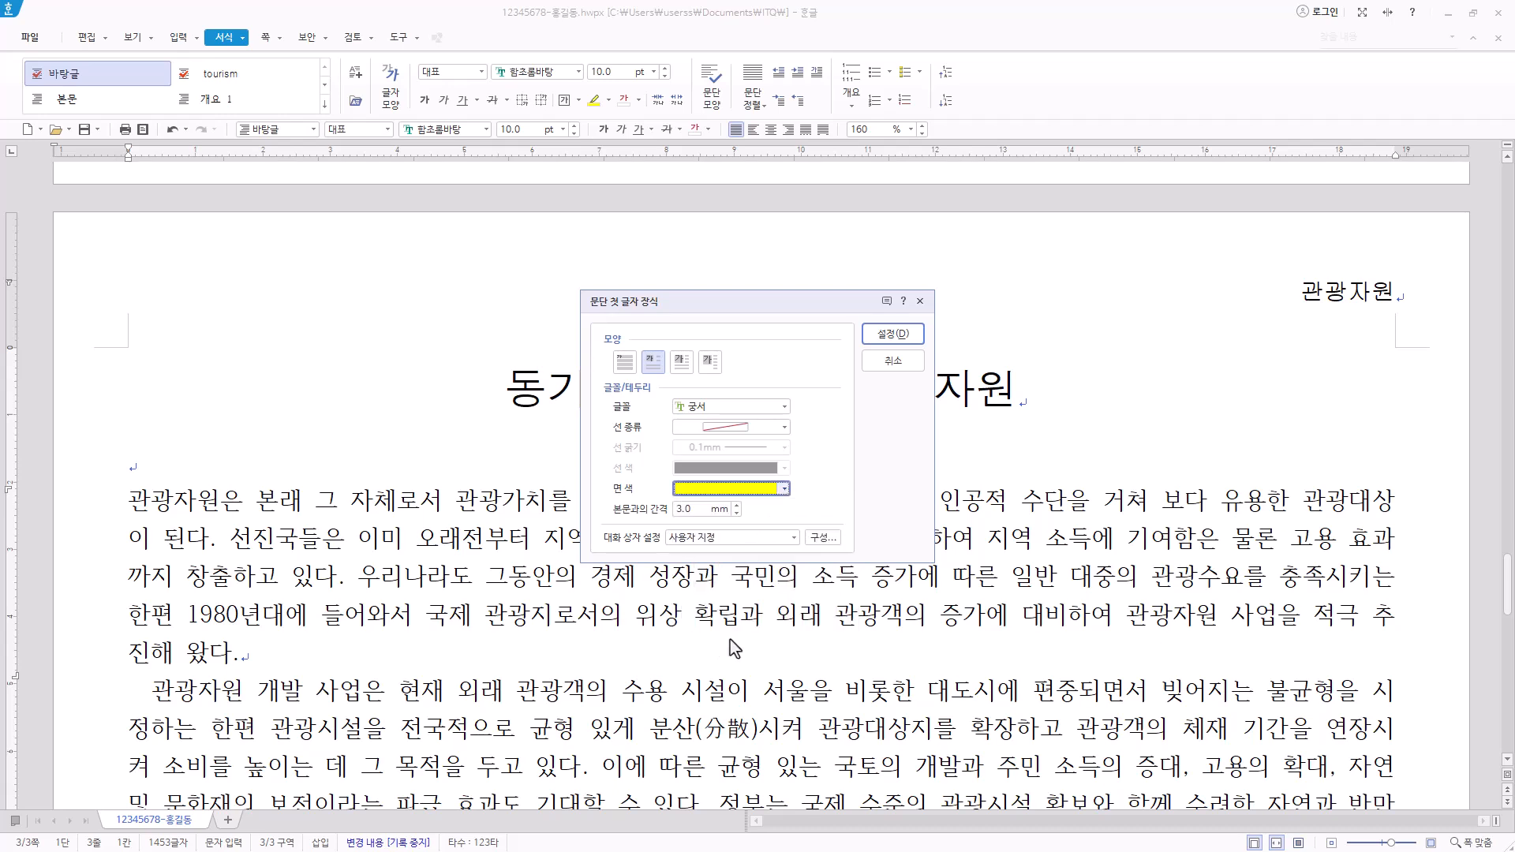
left_click(913, 338)
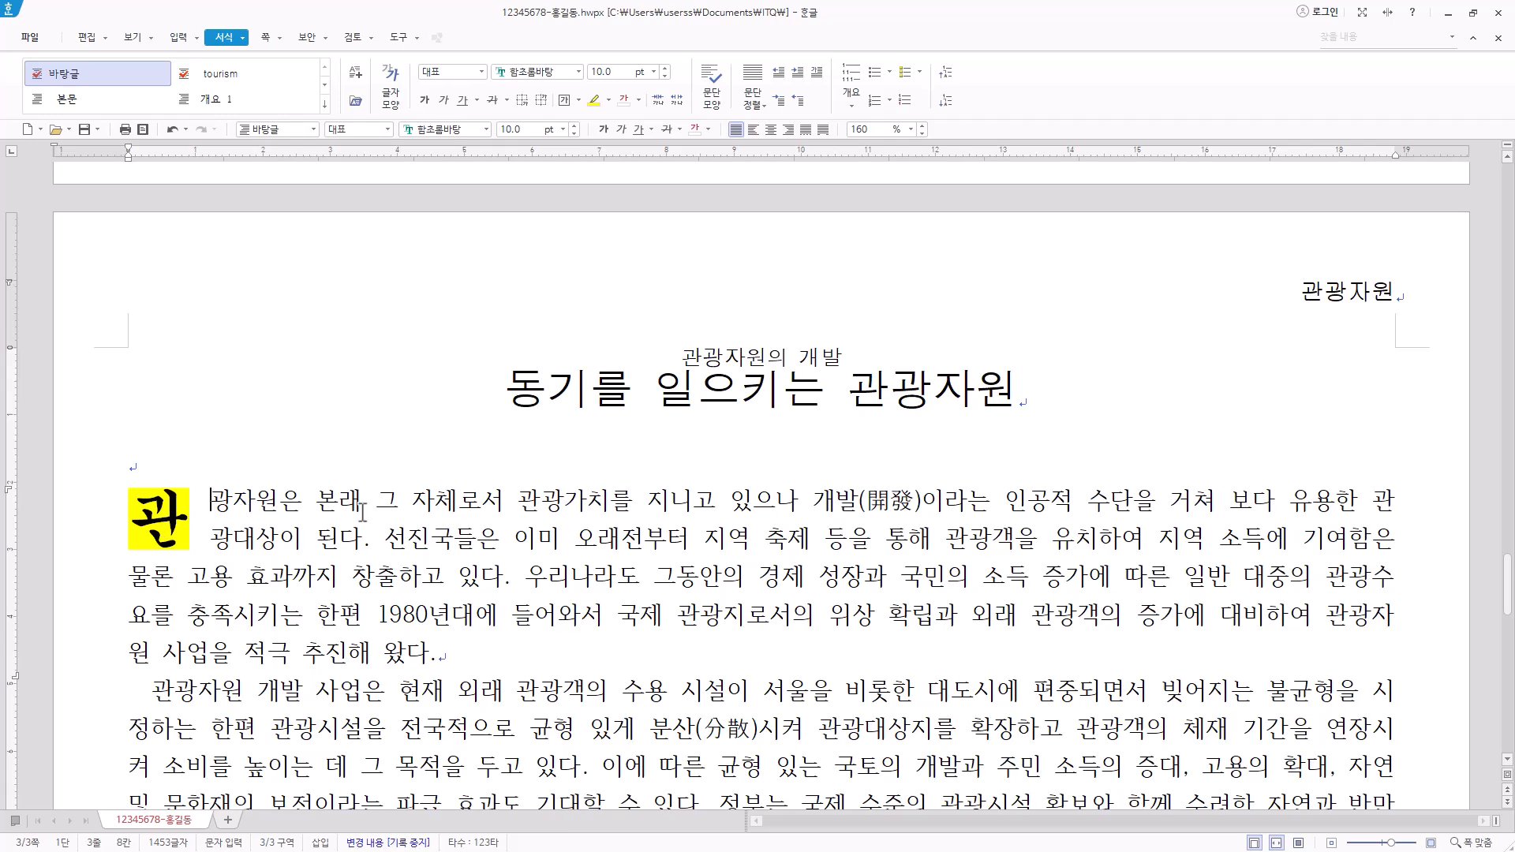
Step: Insert the picture 그림4.JPG from the ITQ Picture folder into the first body paragraph, embedded in the document
scroll(348, 514, "down", 3)
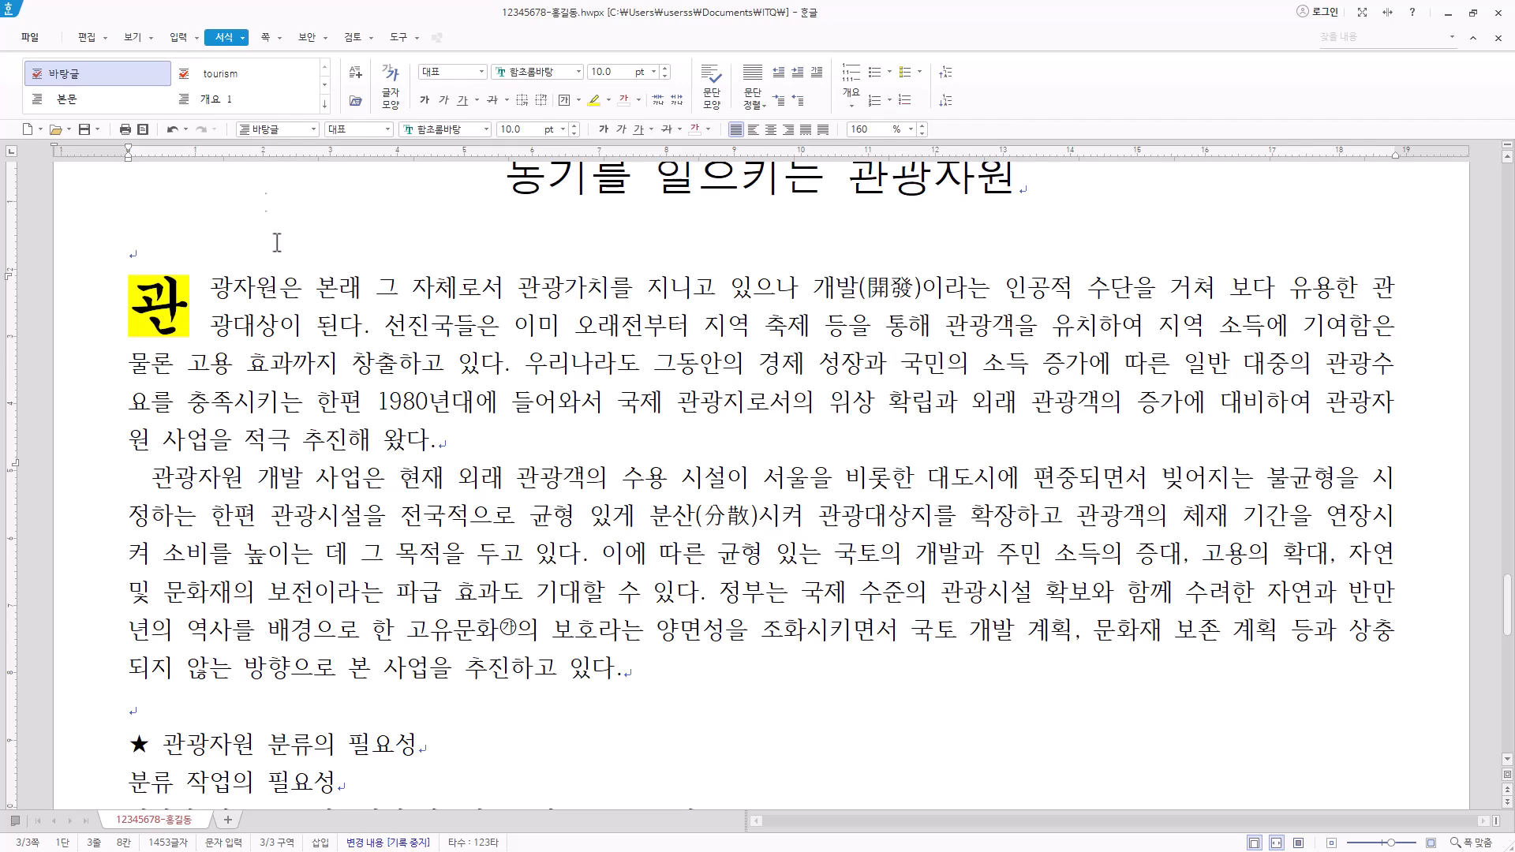
left_click(180, 37)
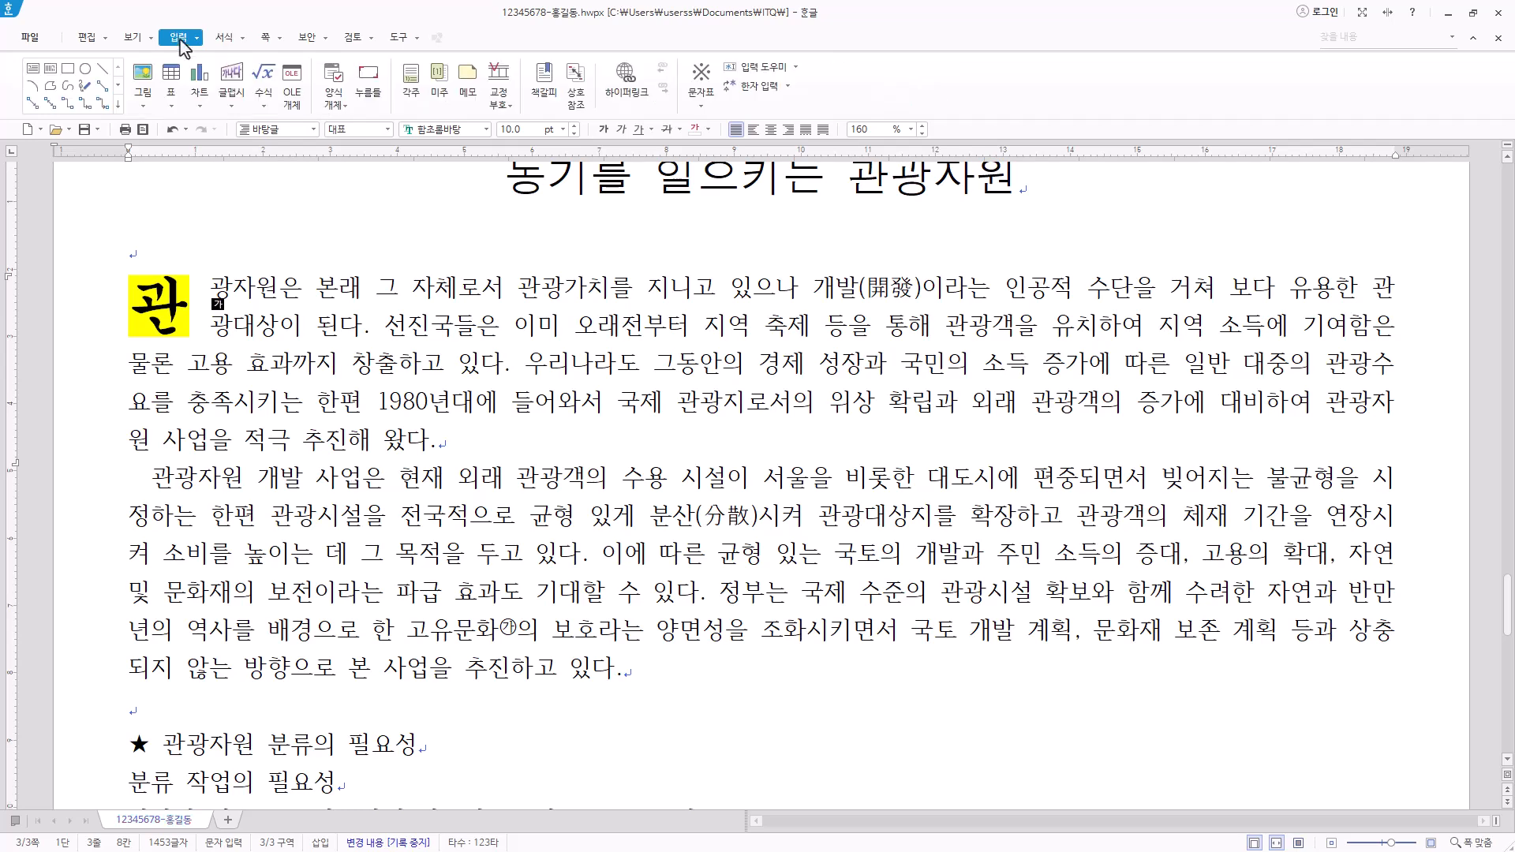
left_click(150, 81)
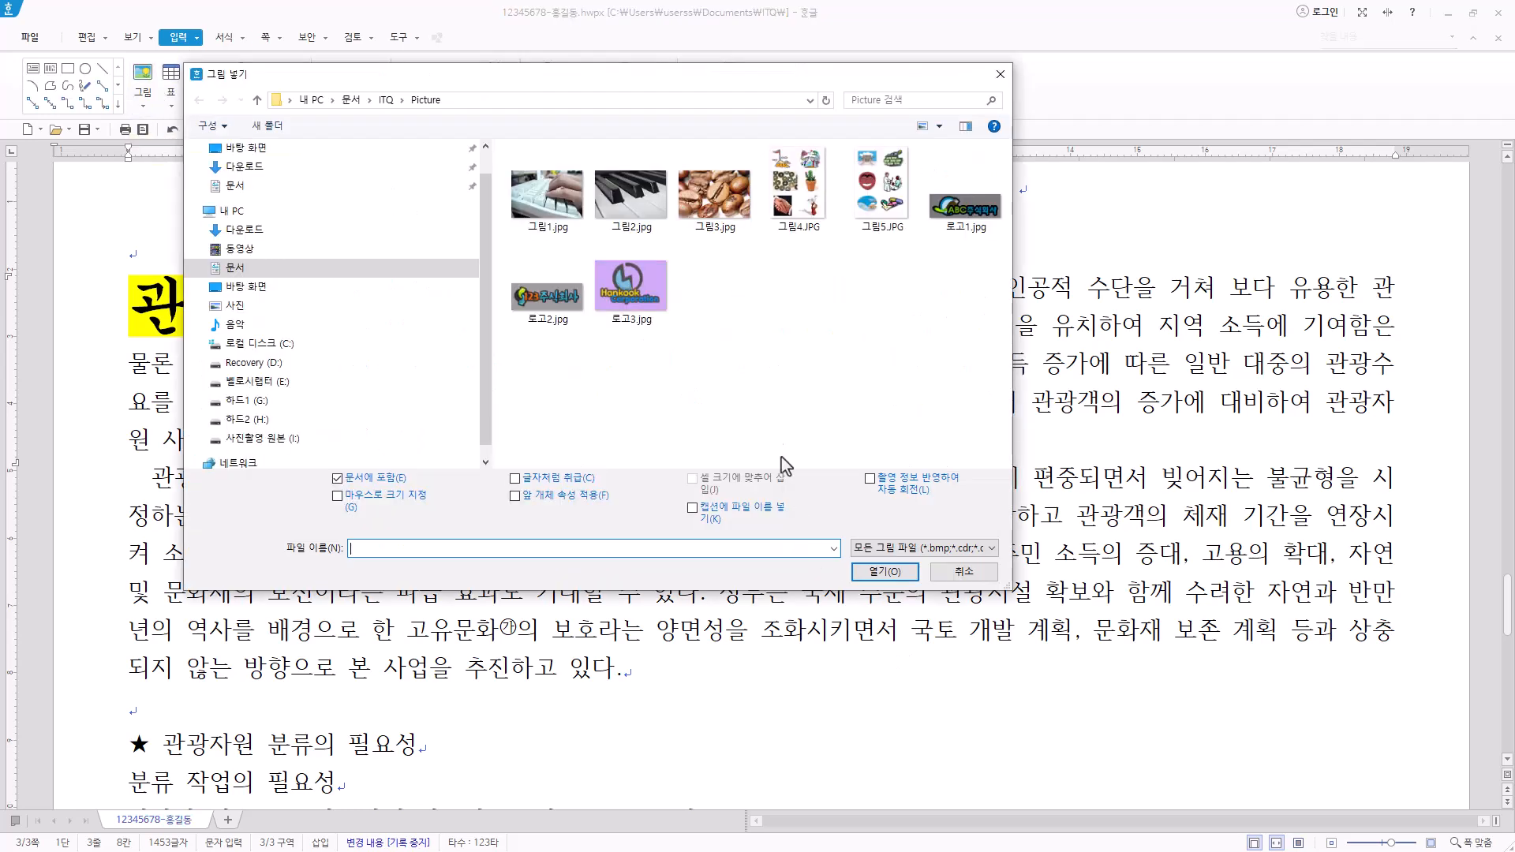
left_click(799, 201)
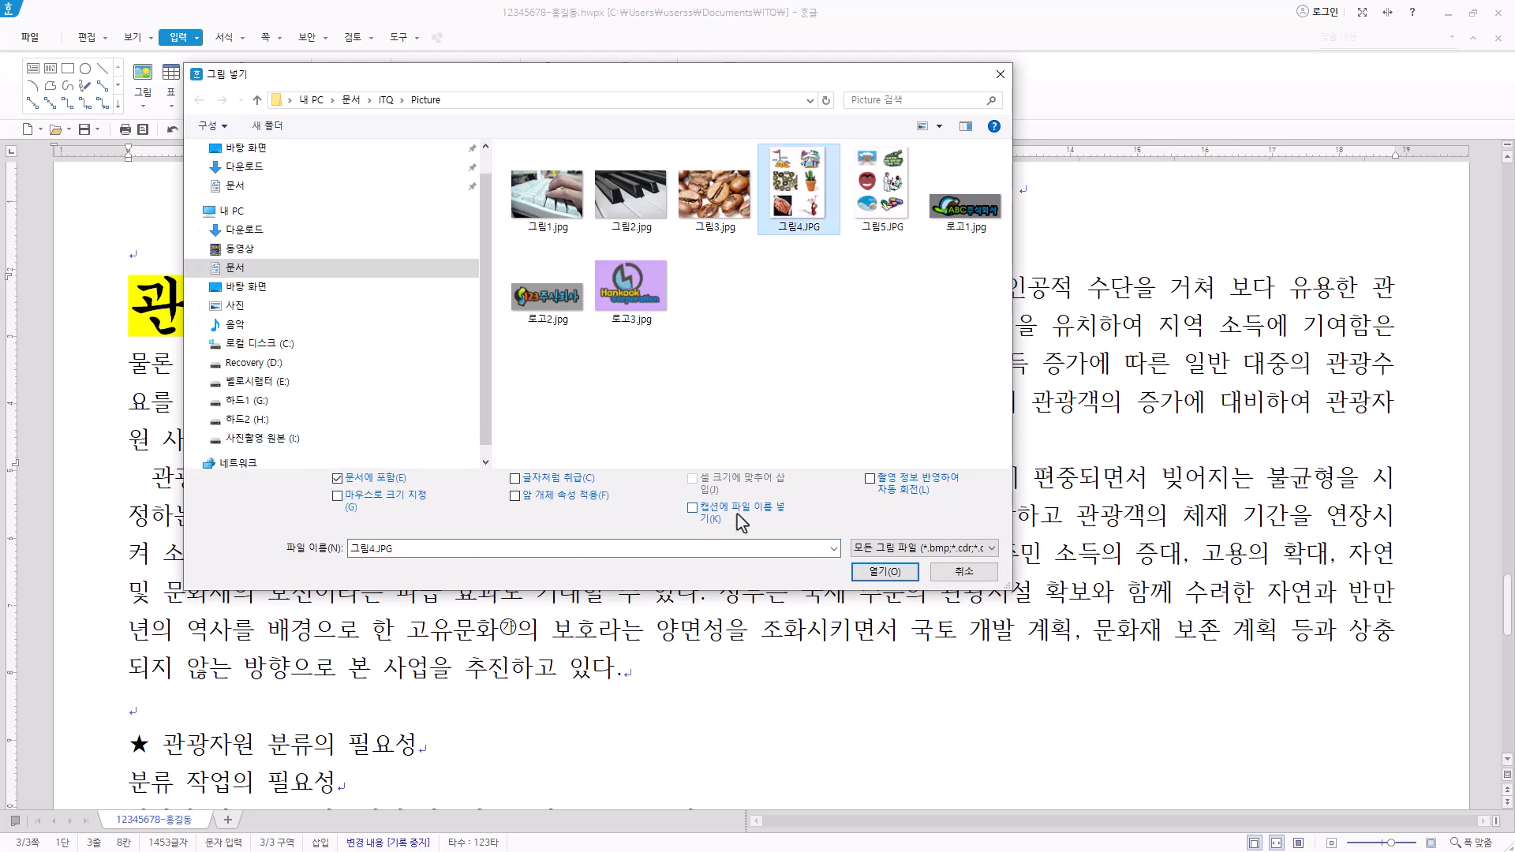
left_click(885, 573)
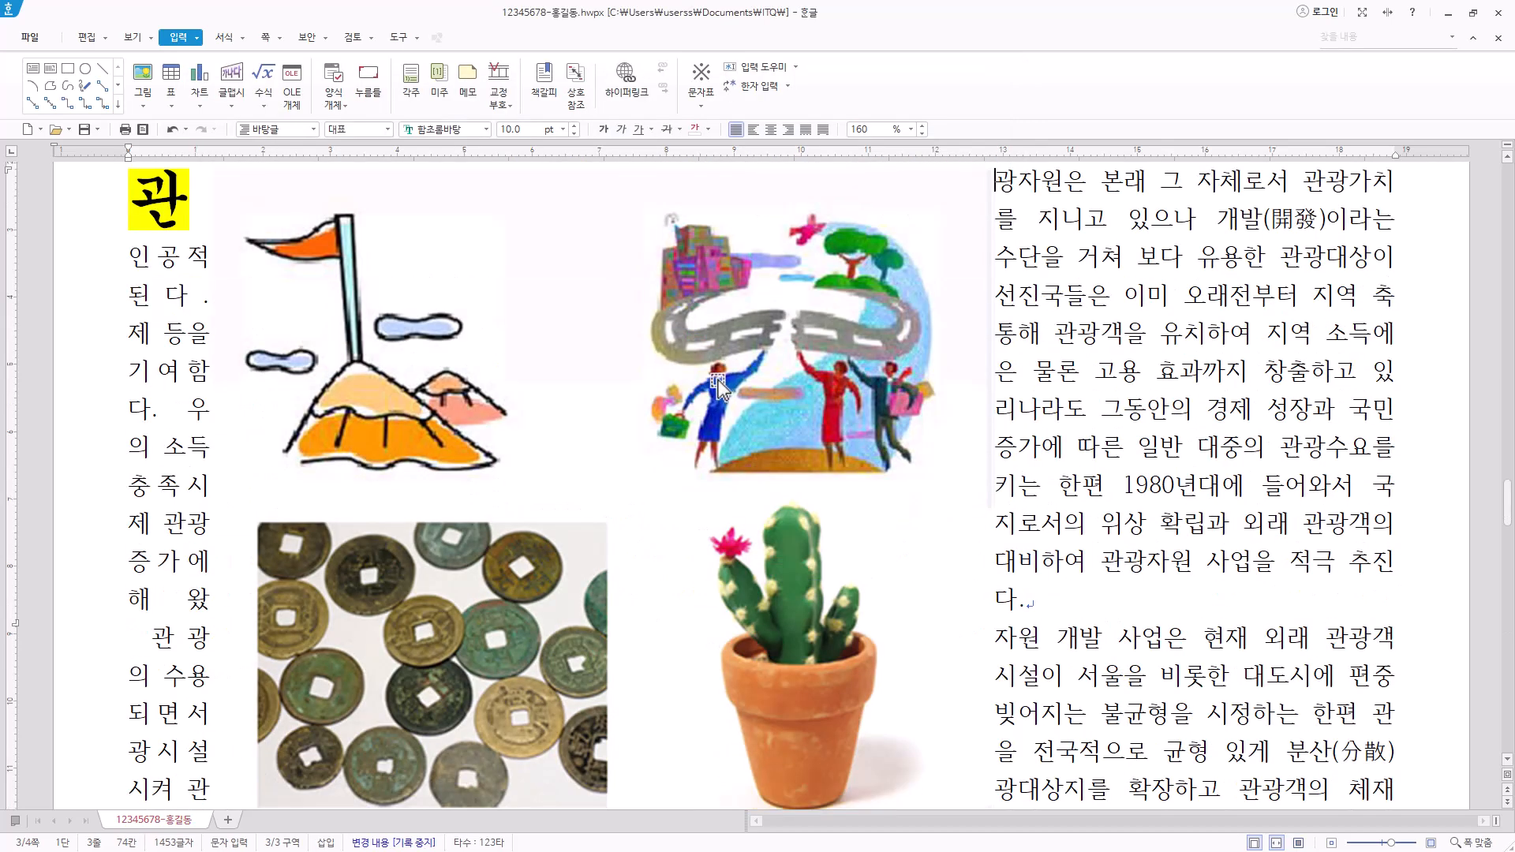
Step: Crop the inserted picture to only the illustration of people holding up the road, about 46 × 44 mm, and leave crop mode
right_click(624, 380)
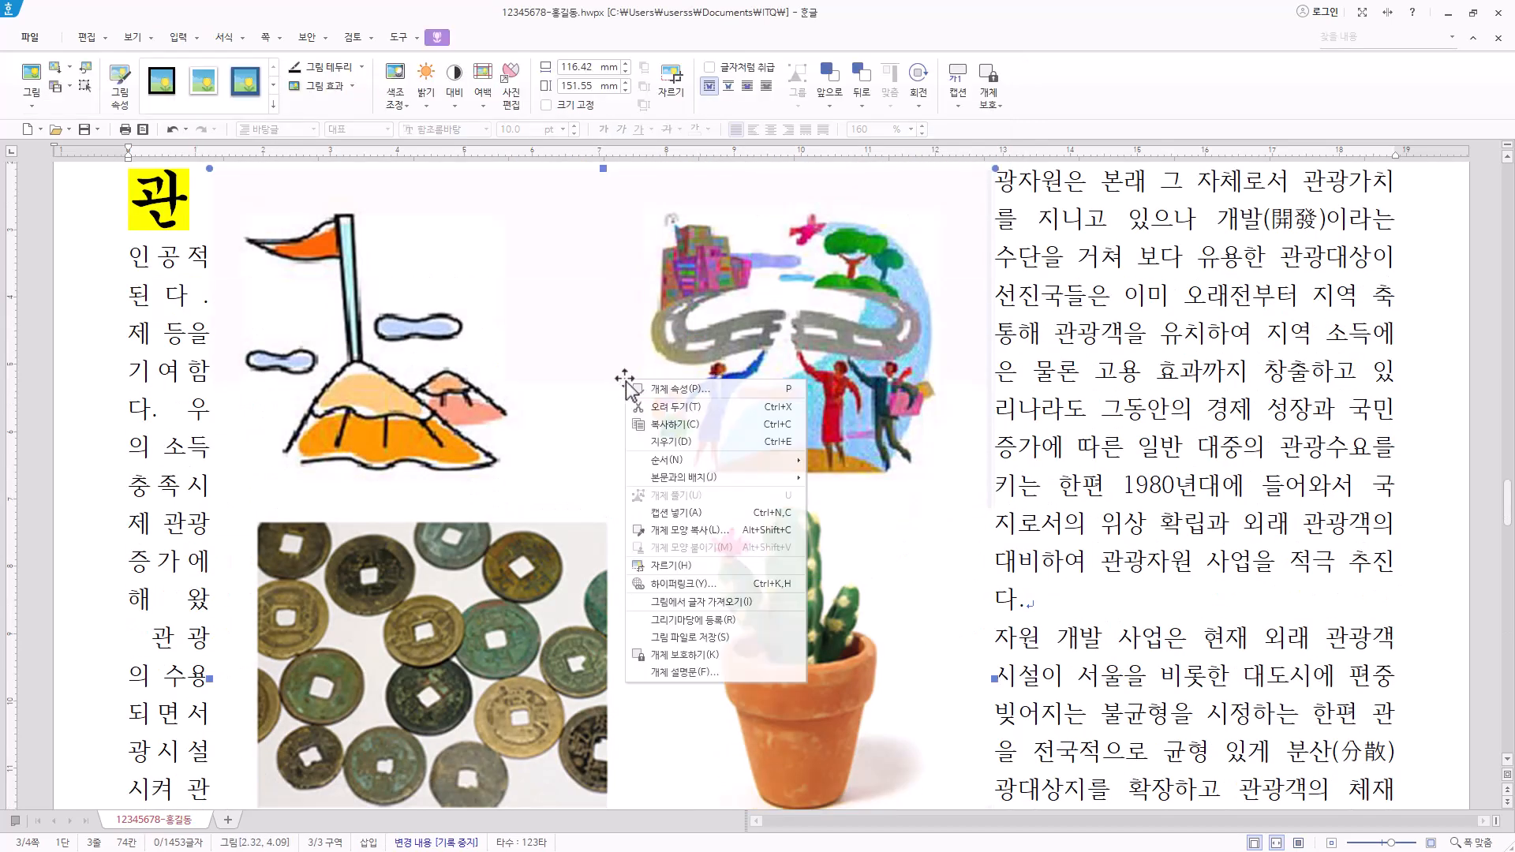
left_click(726, 572)
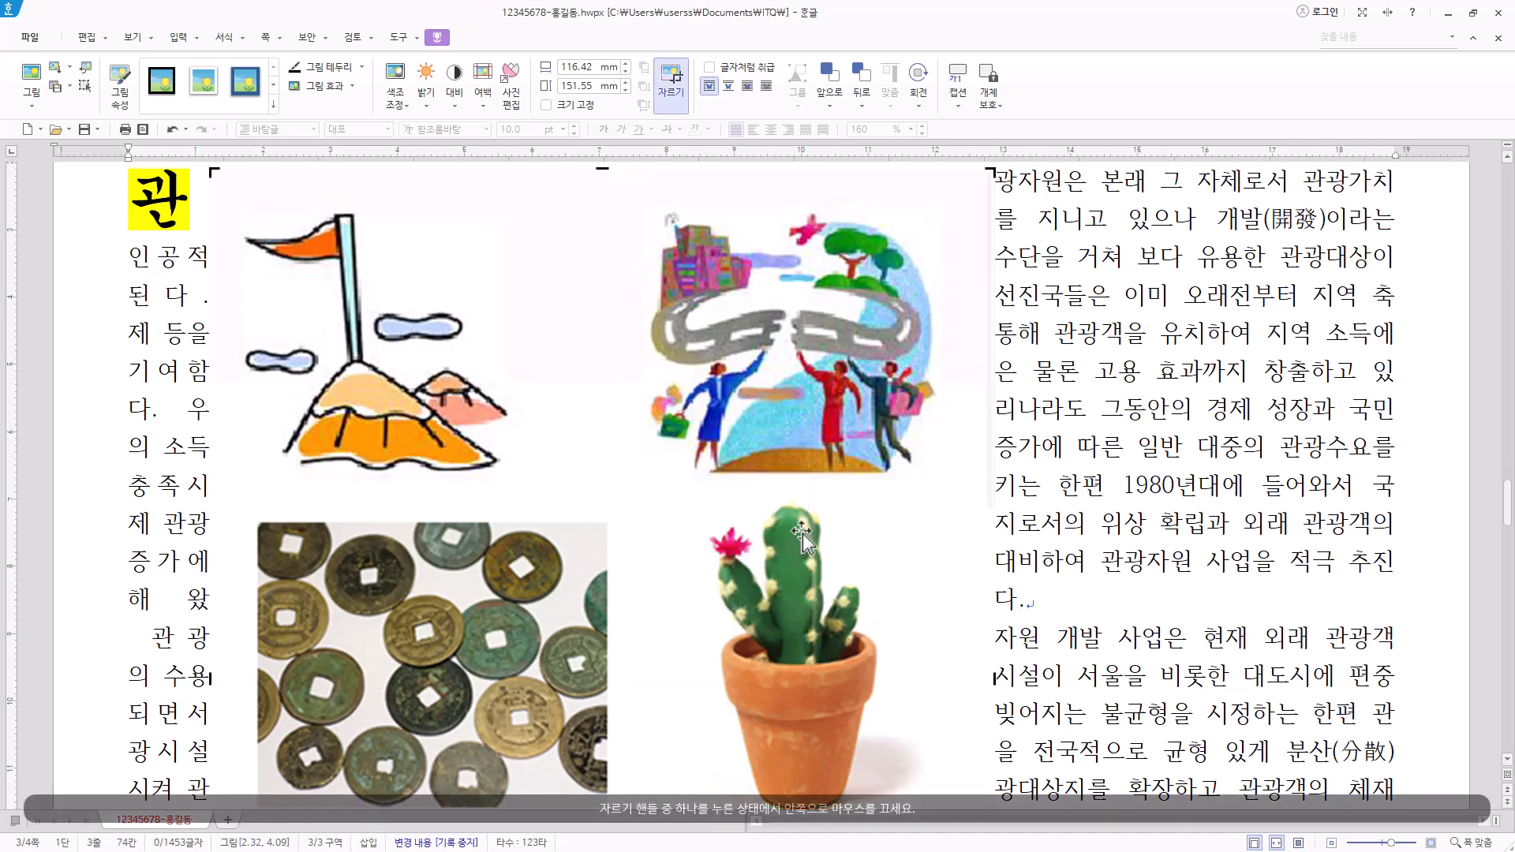
scroll(882, 300, "up", 1)
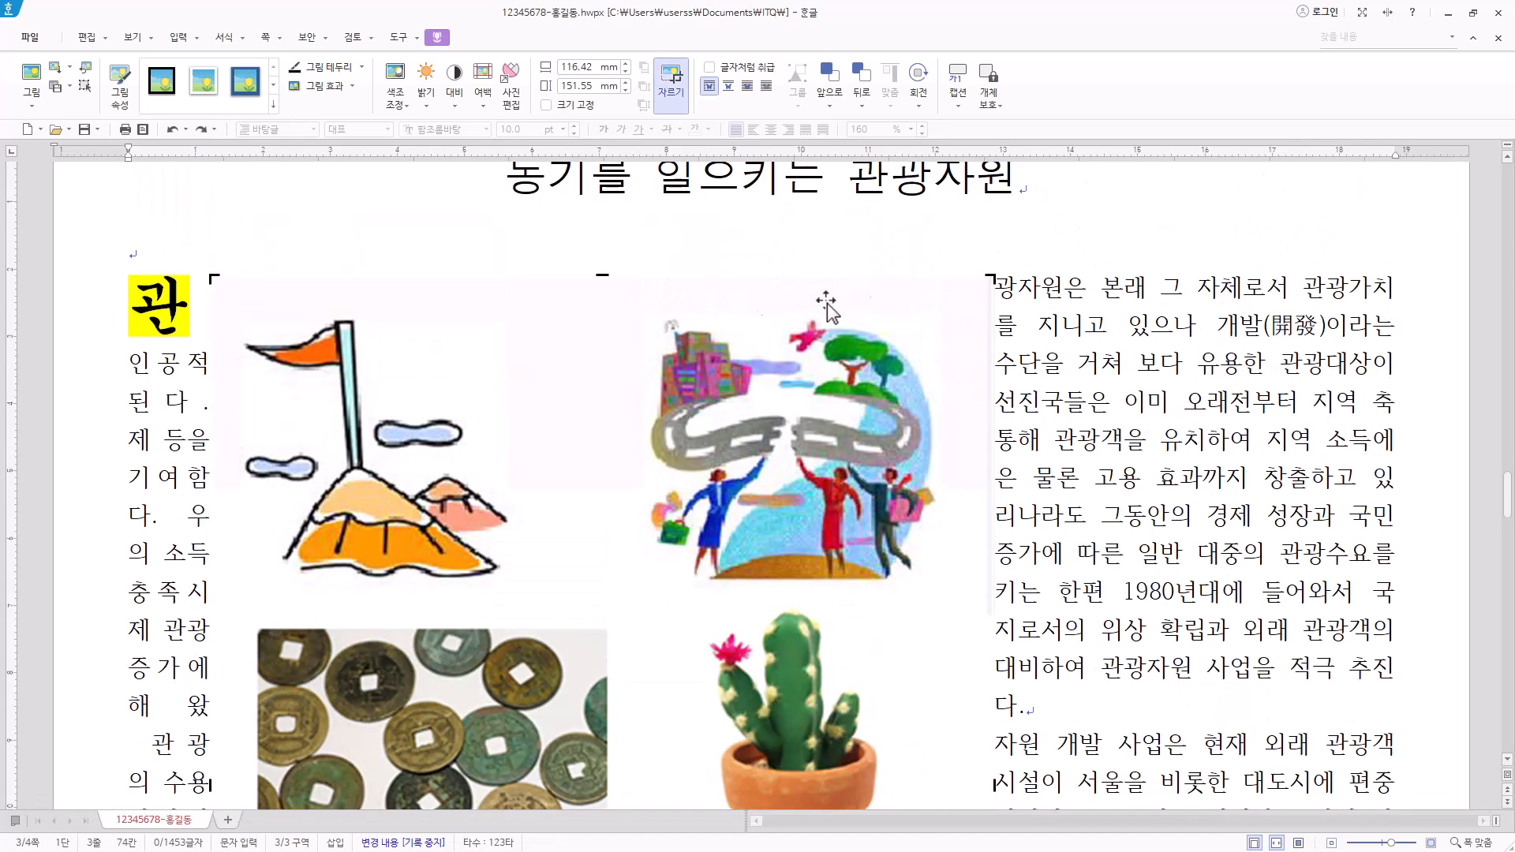
left_click_drag(991, 278, 939, 300)
scroll(514, 637, "down", 8)
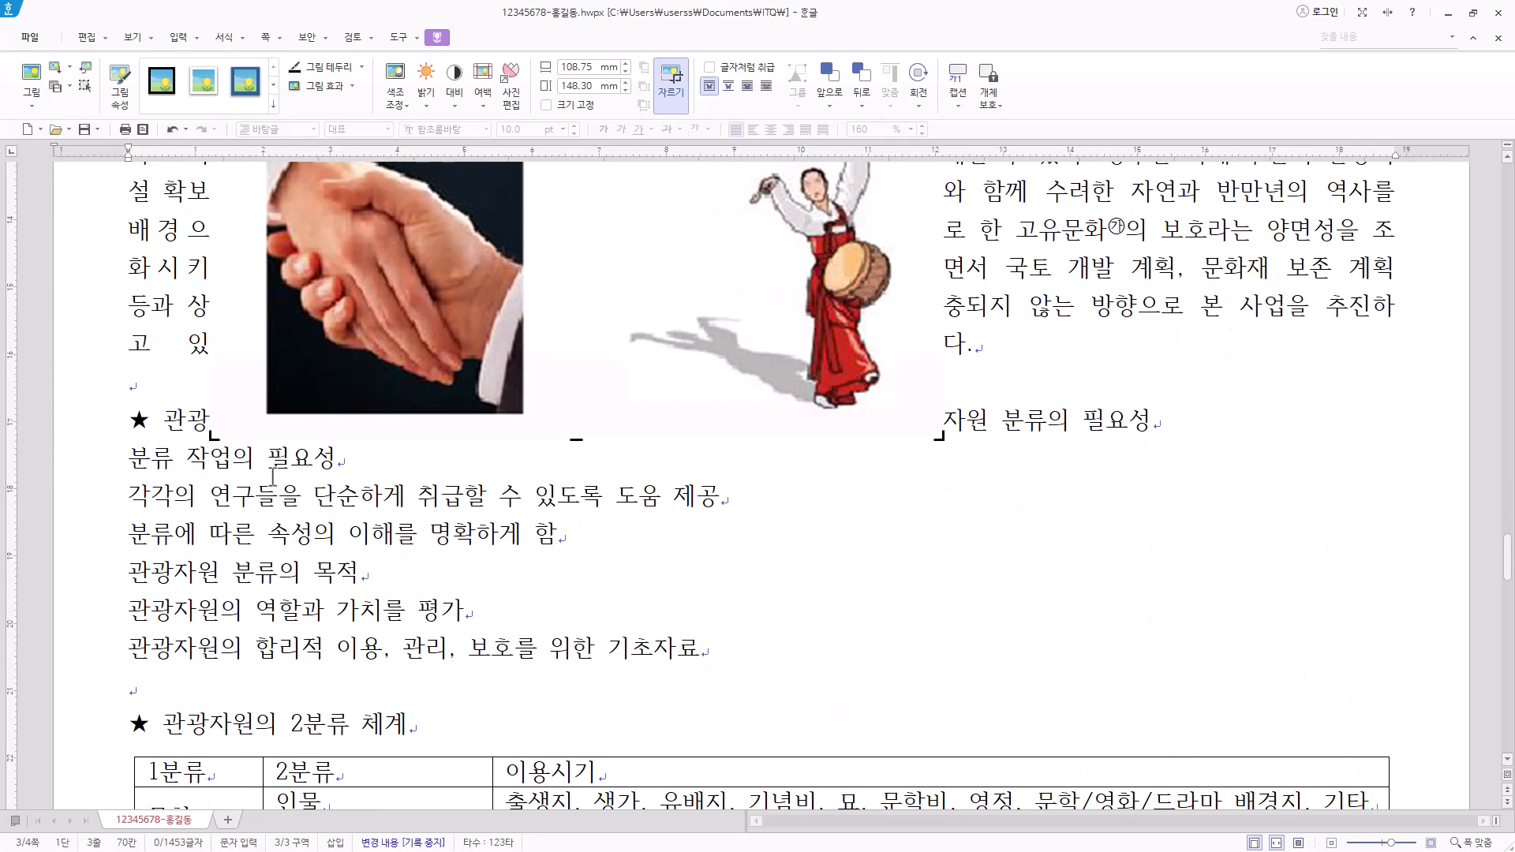
left_click_drag(215, 437, 640, 459)
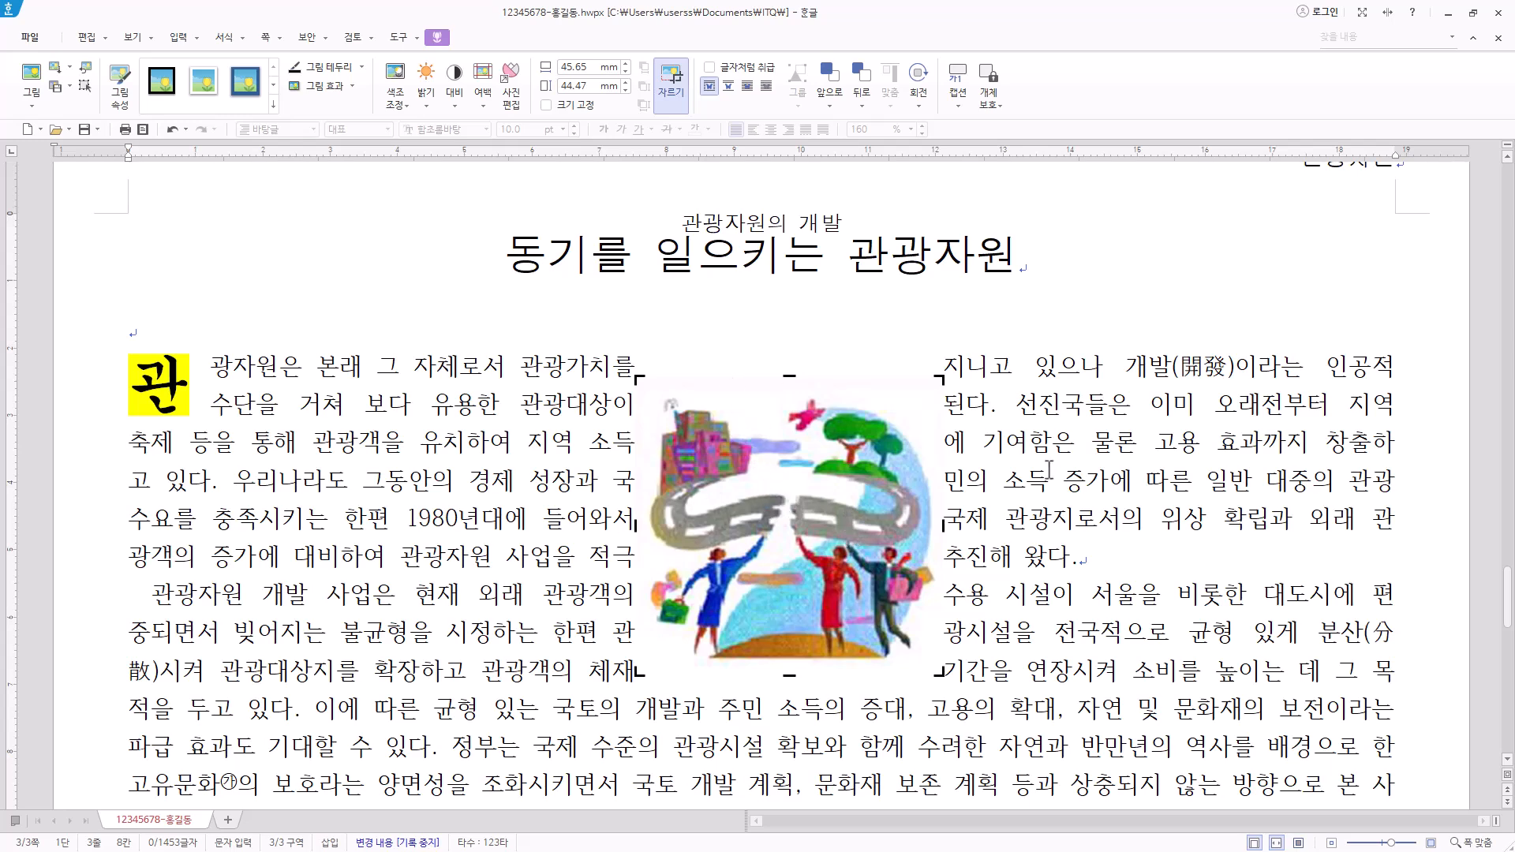
left_click(1082, 464)
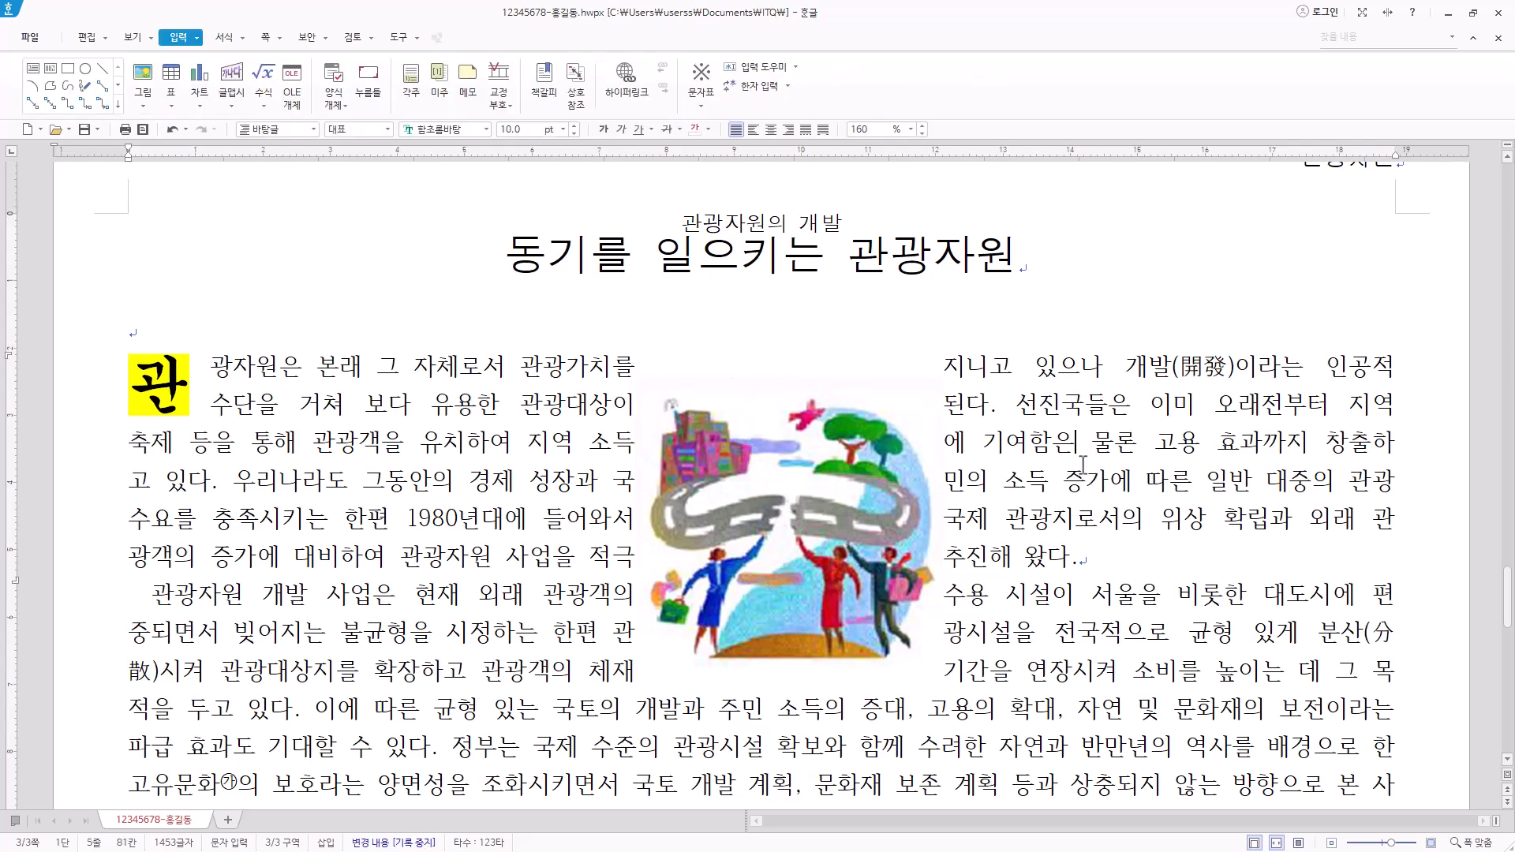
Step: Move the cropped picture to the right side of the first paragraph and set it to 40 × 40 mm with square text wrapping
left_click(871, 493)
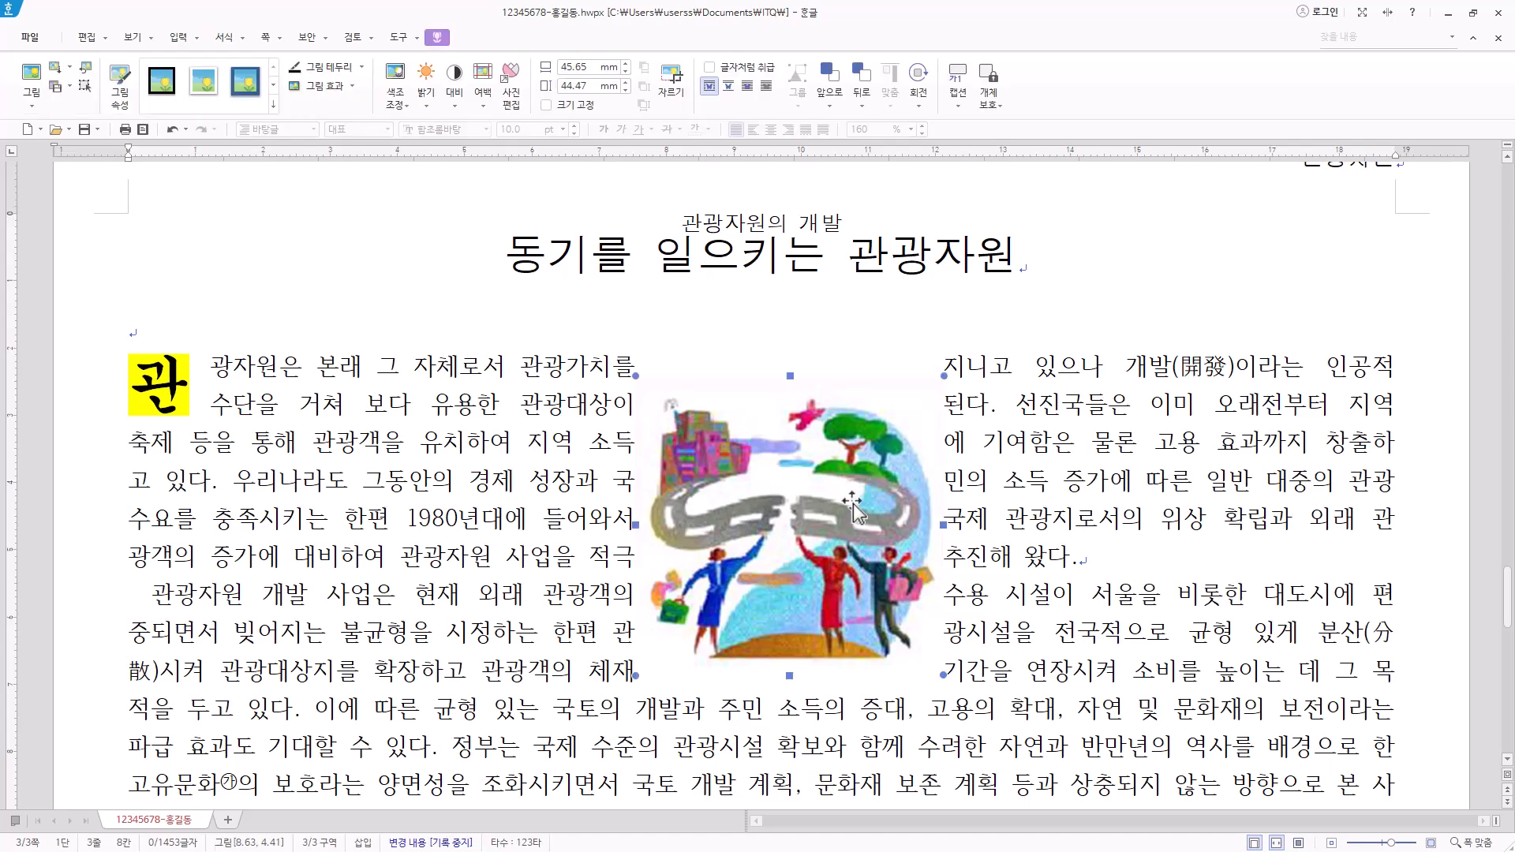
left_click_drag(860, 505, 1389, 489)
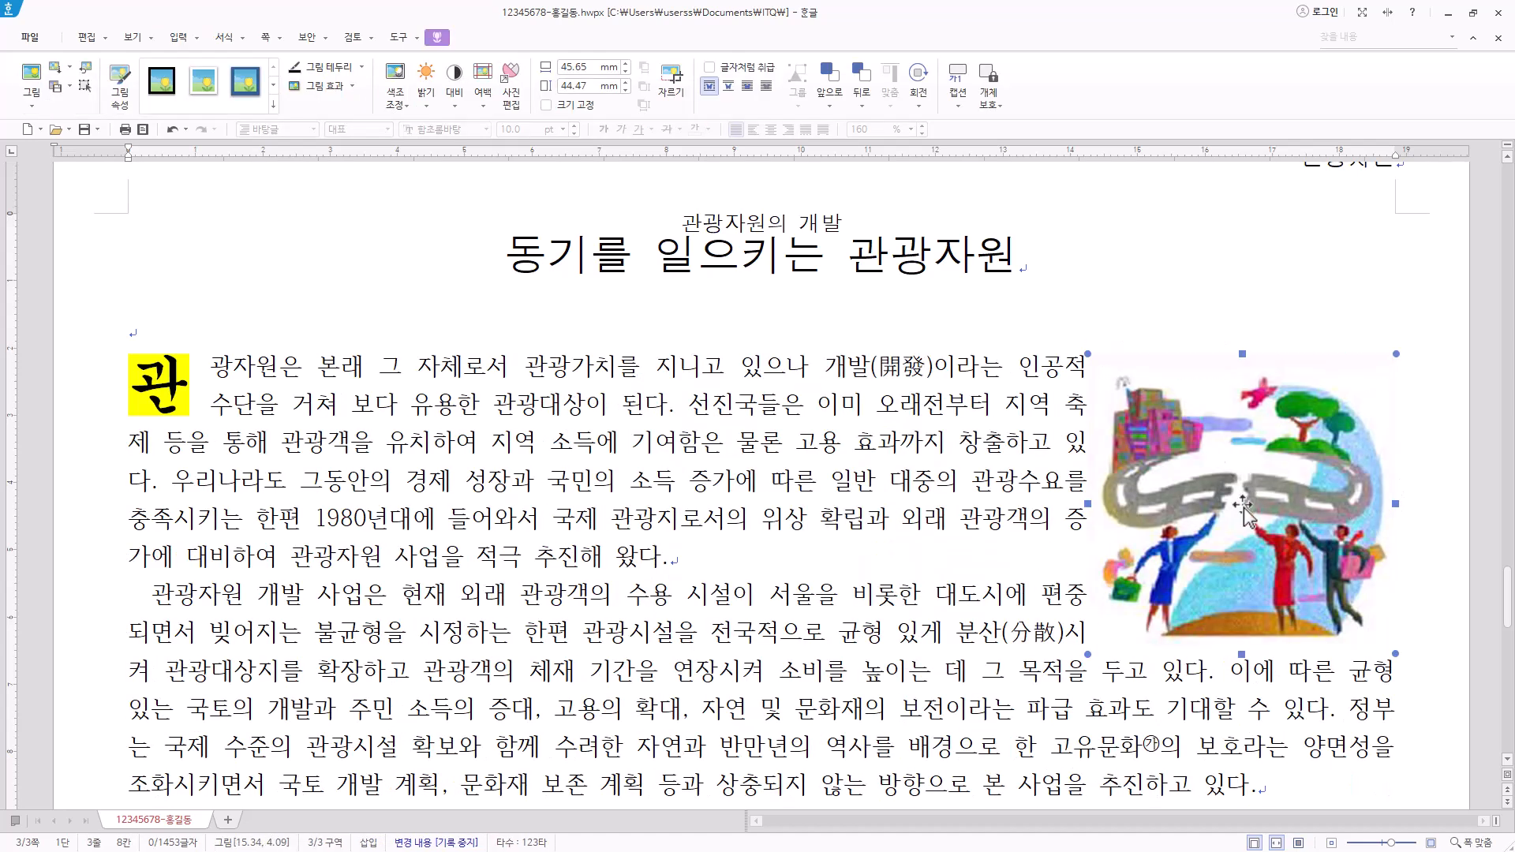
right_click(1238, 428)
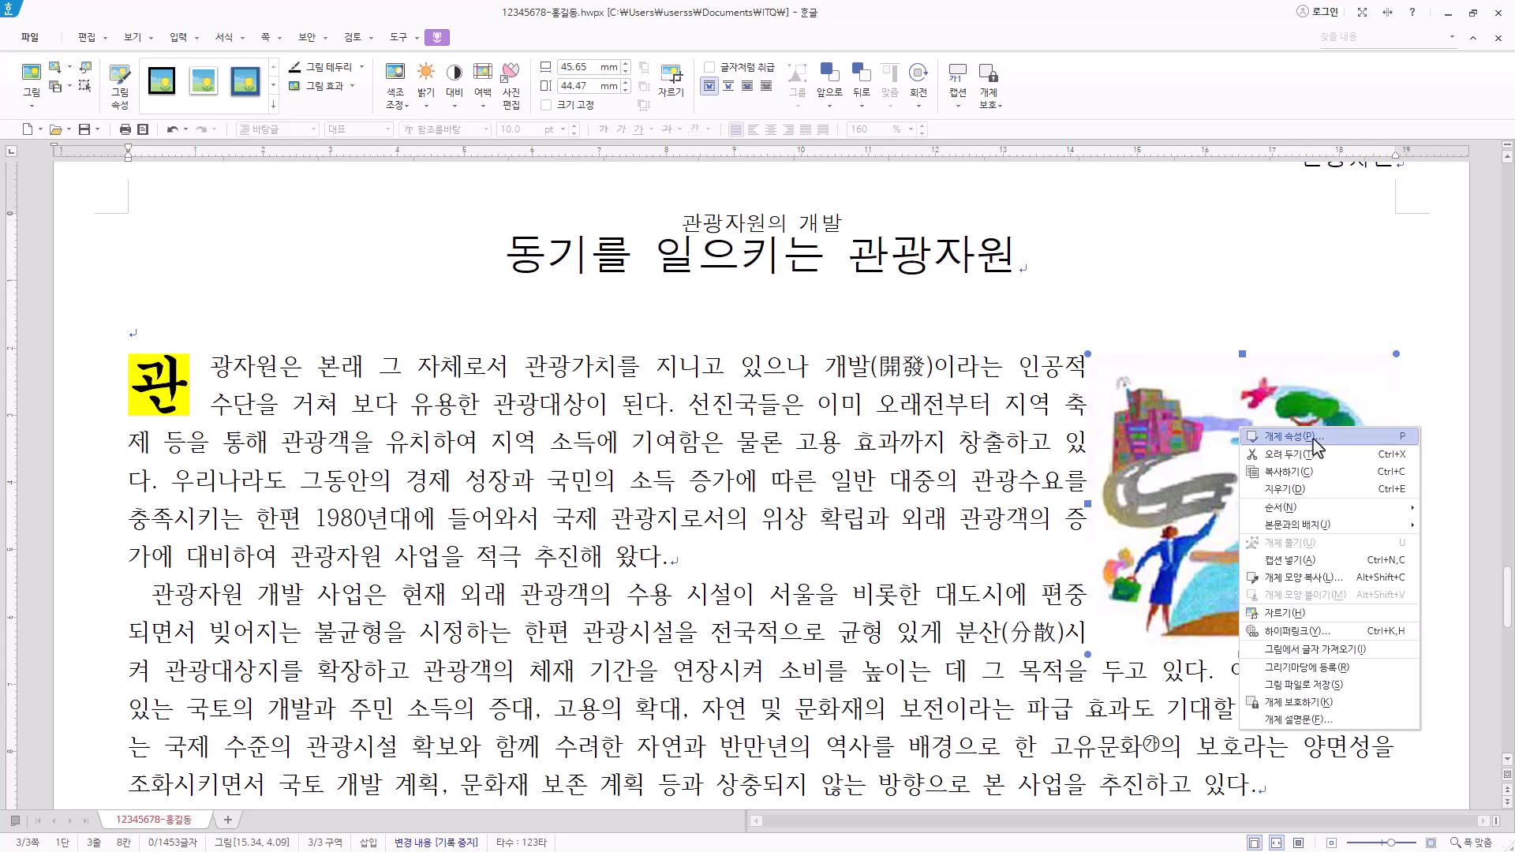
left_click(1313, 438)
left_click(660, 212)
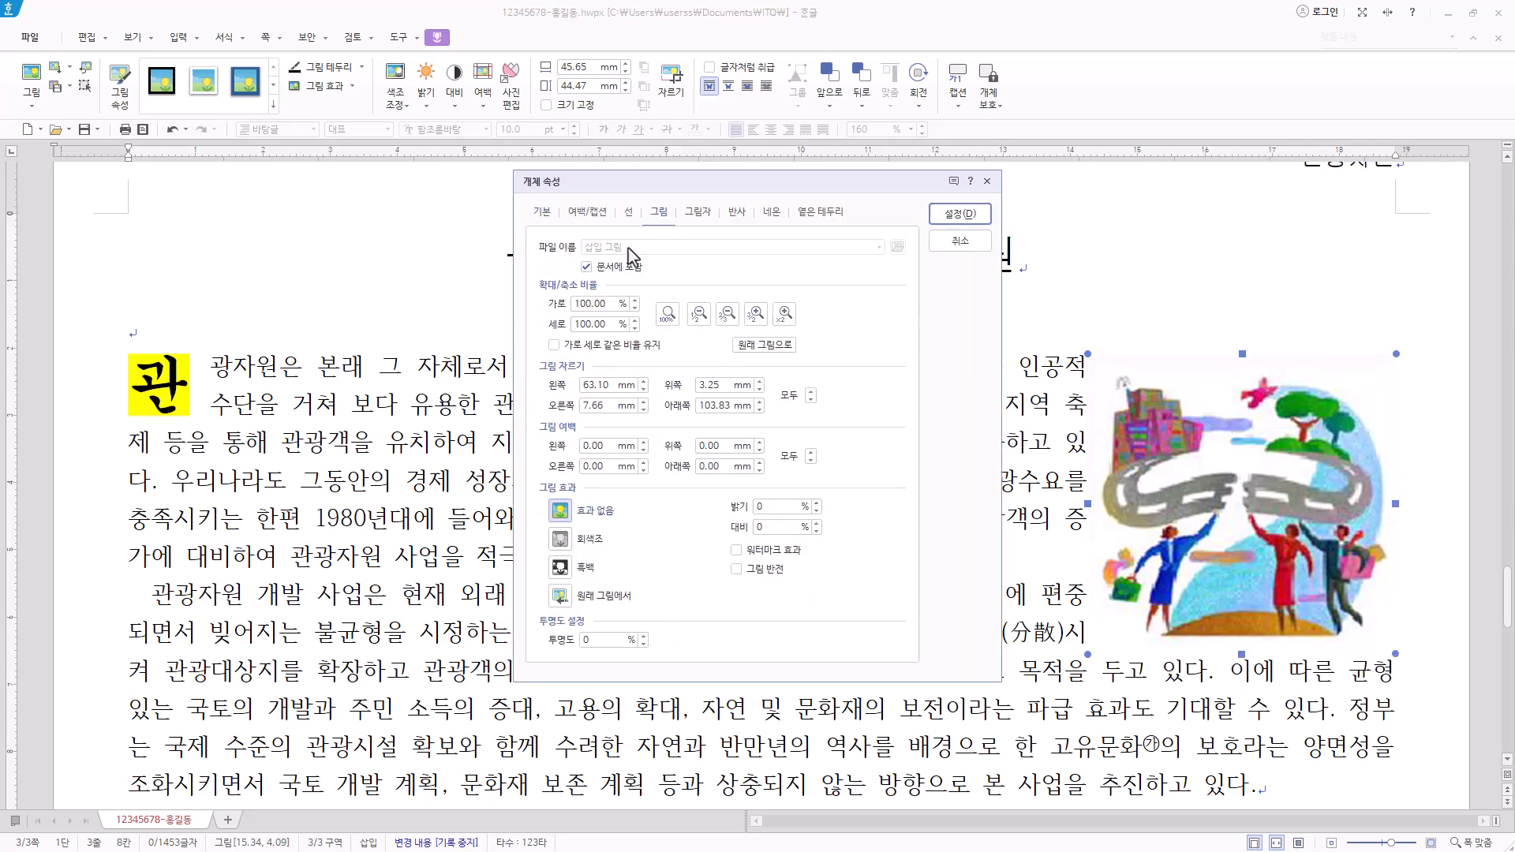
left_click(544, 220)
key("Tab")
type("40")
key("Tab")
key("Tab")
type("40")
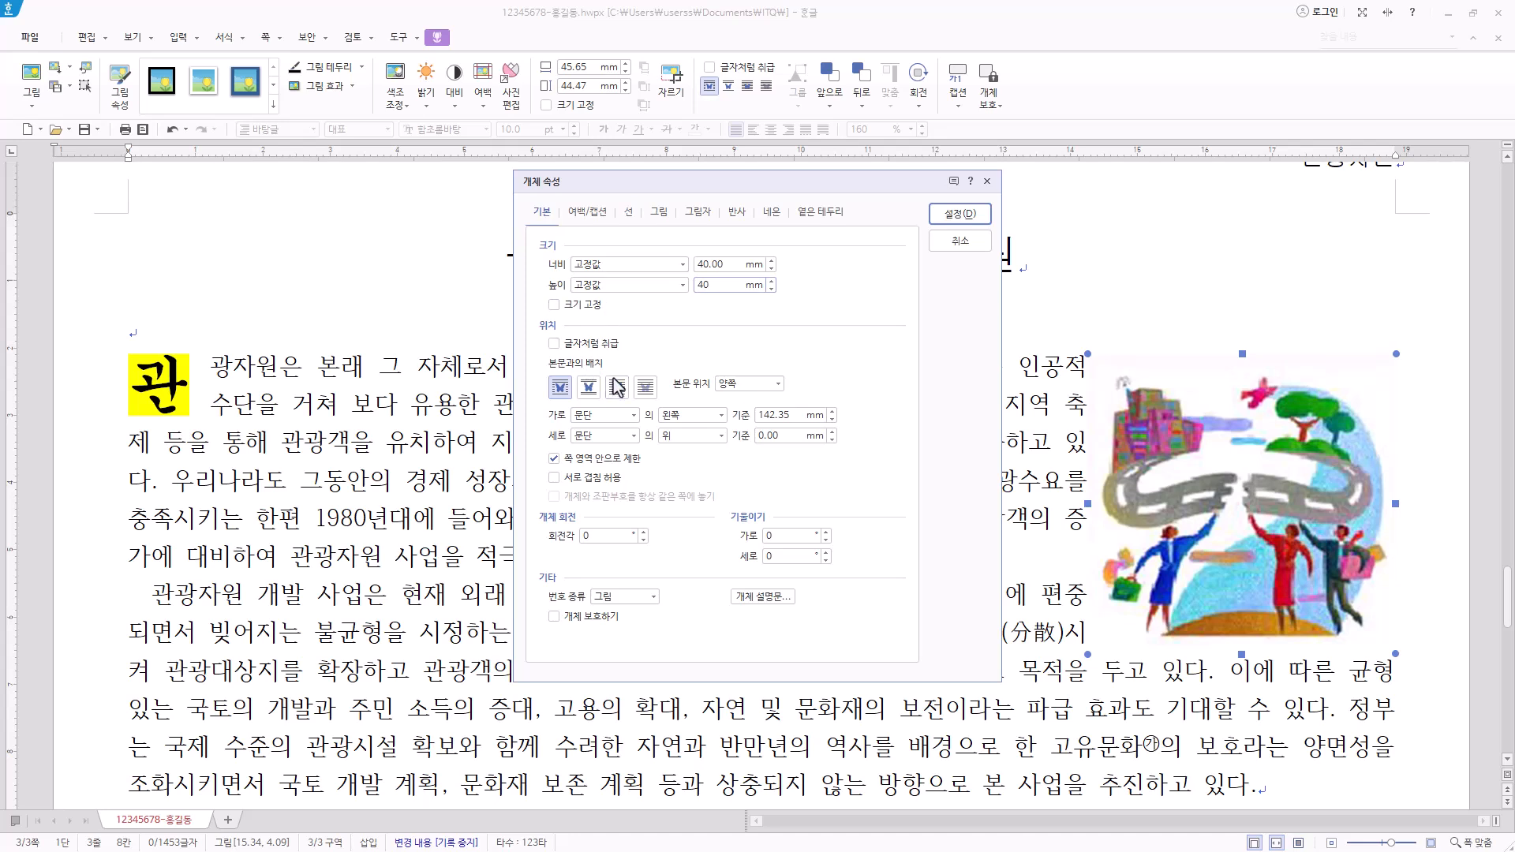
left_click(564, 388)
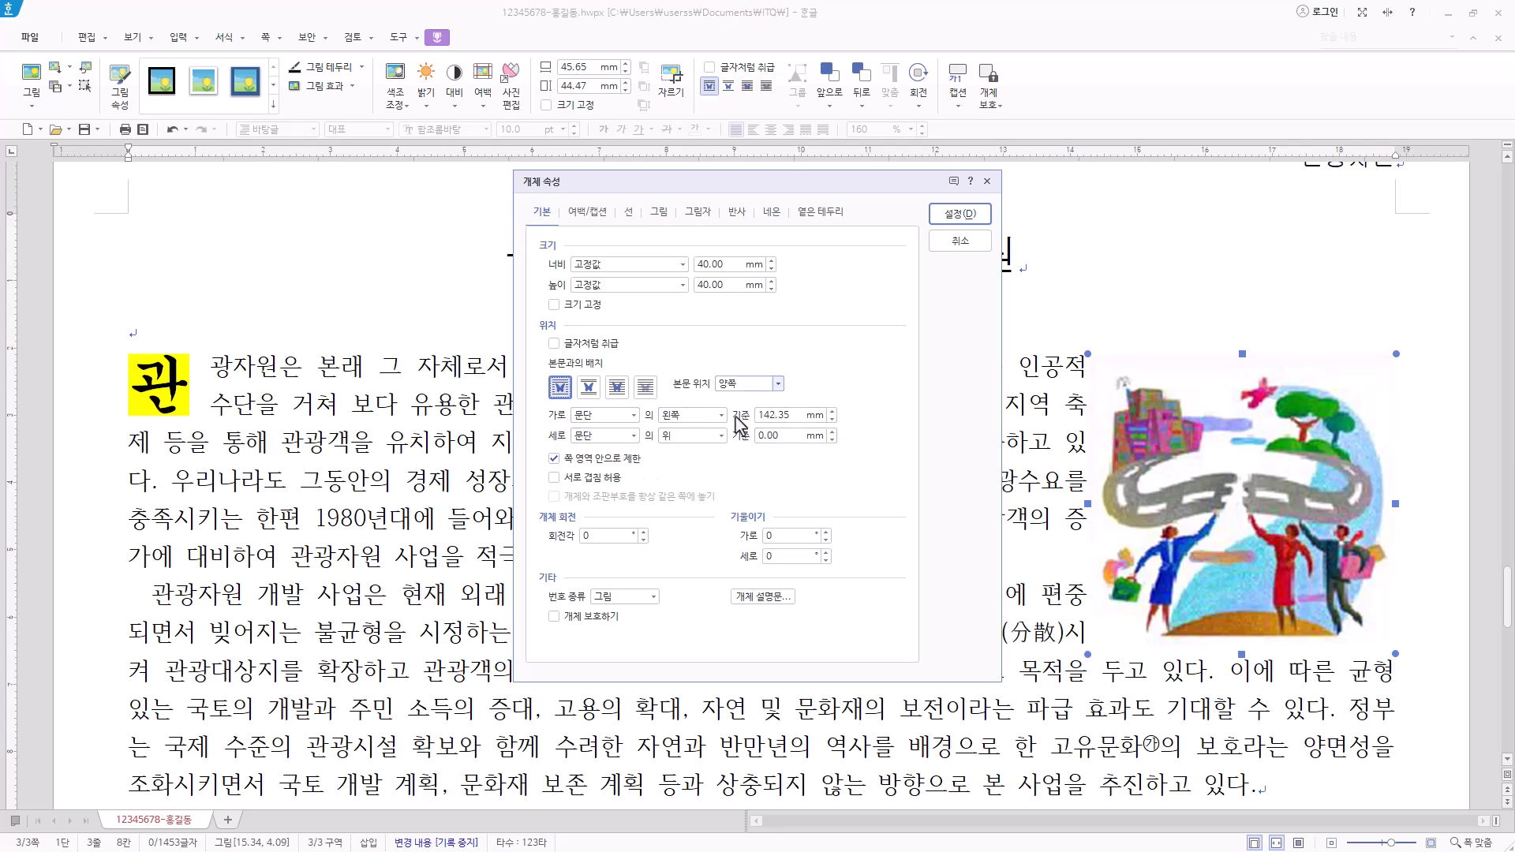
left_click(977, 223)
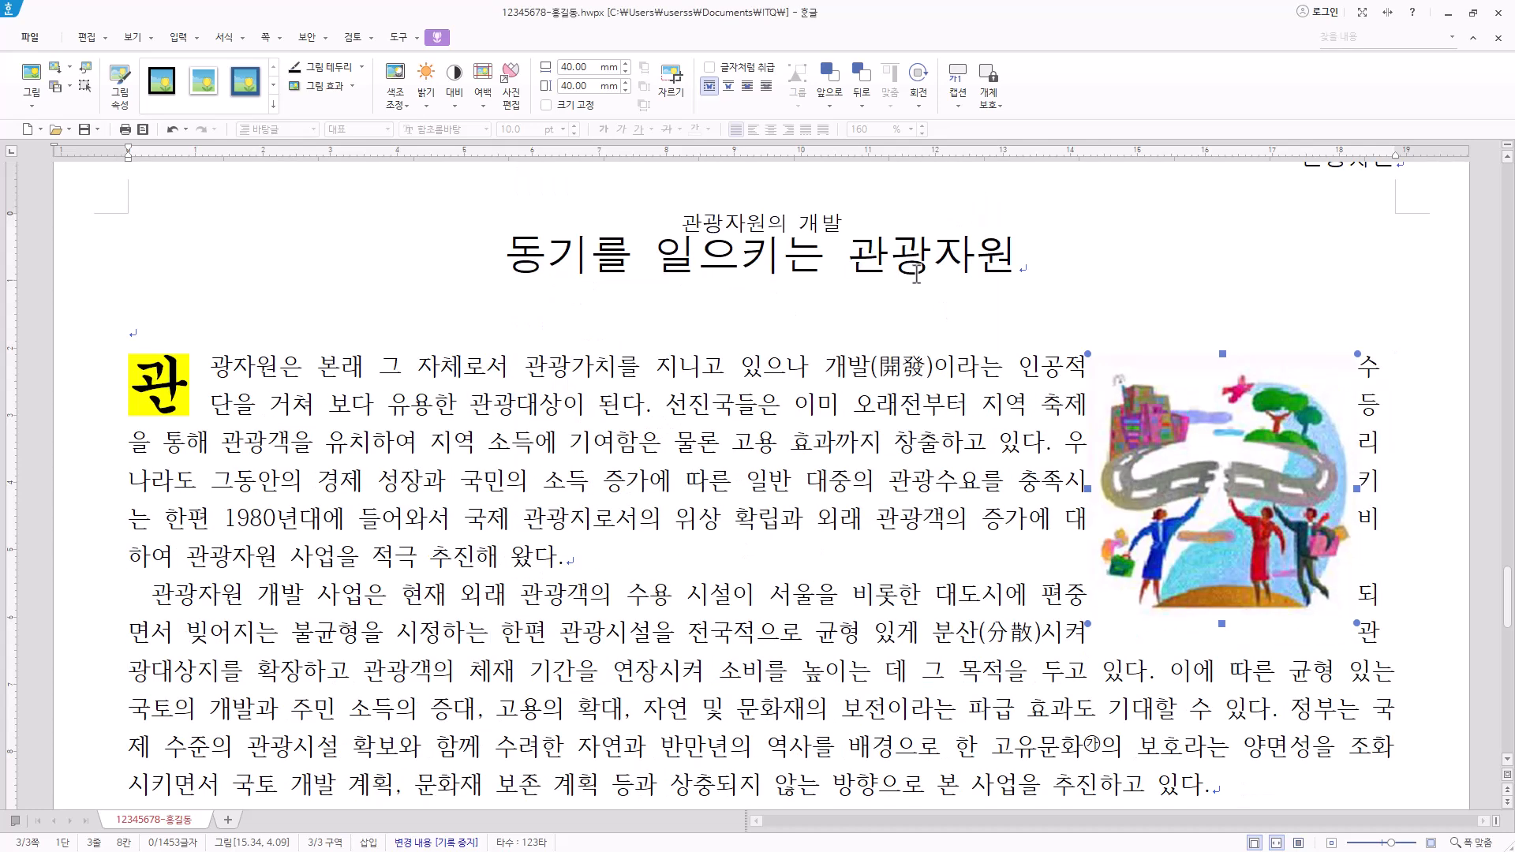
Step: Align the picture with the right margin, lower it slightly, and nudge it a little leftward to adjust the paragraph's line breaks
left_click_drag(1200, 480, 1506, 485)
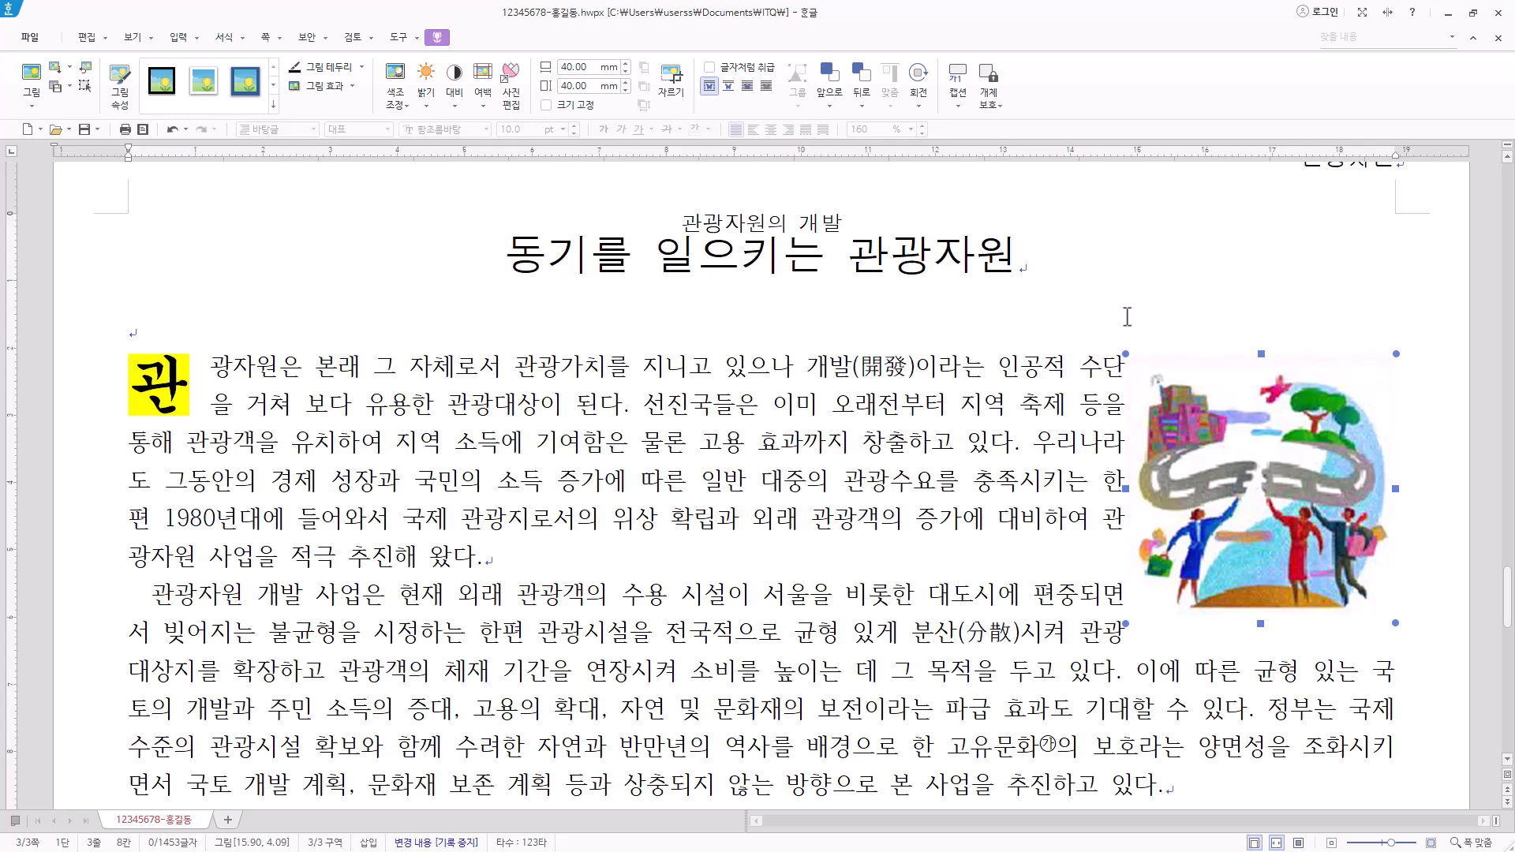
left_click_drag(1272, 418, 1276, 432)
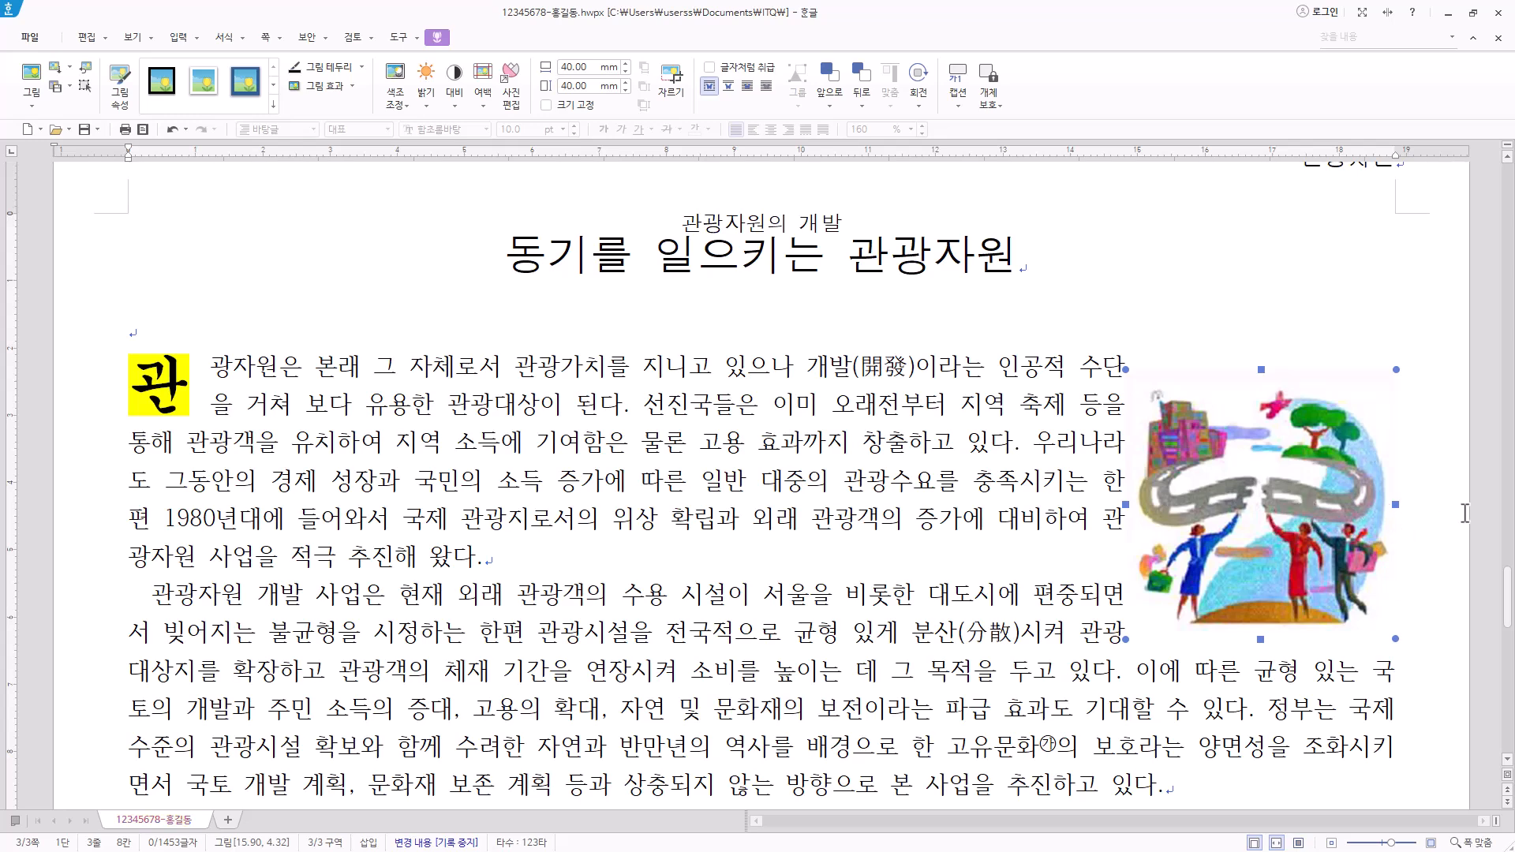
key("Left")
key("Left")
key("Left")
key("Left")
key("Left")
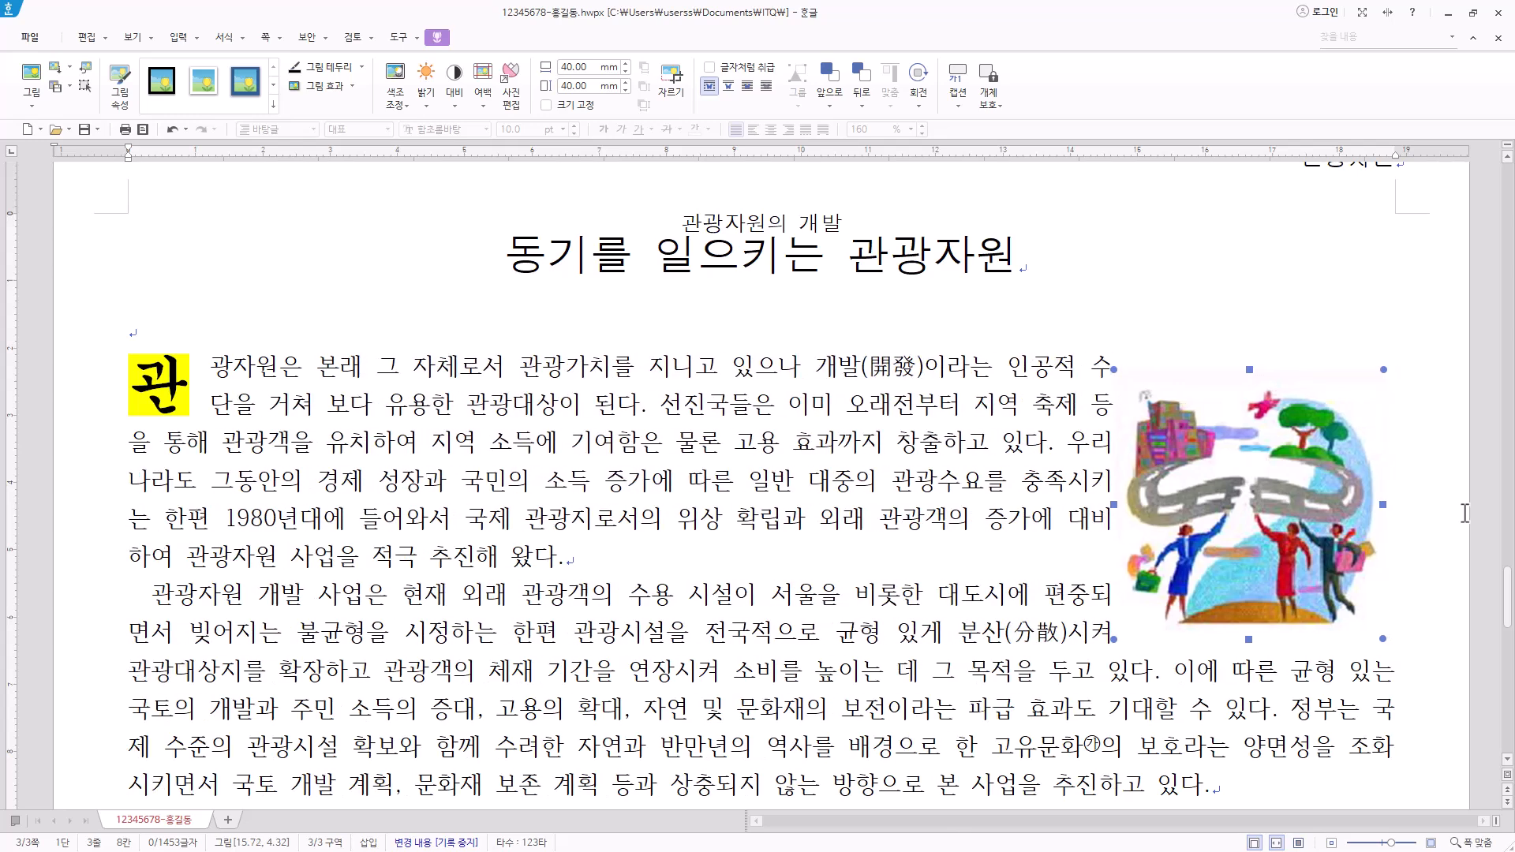
key("Right")
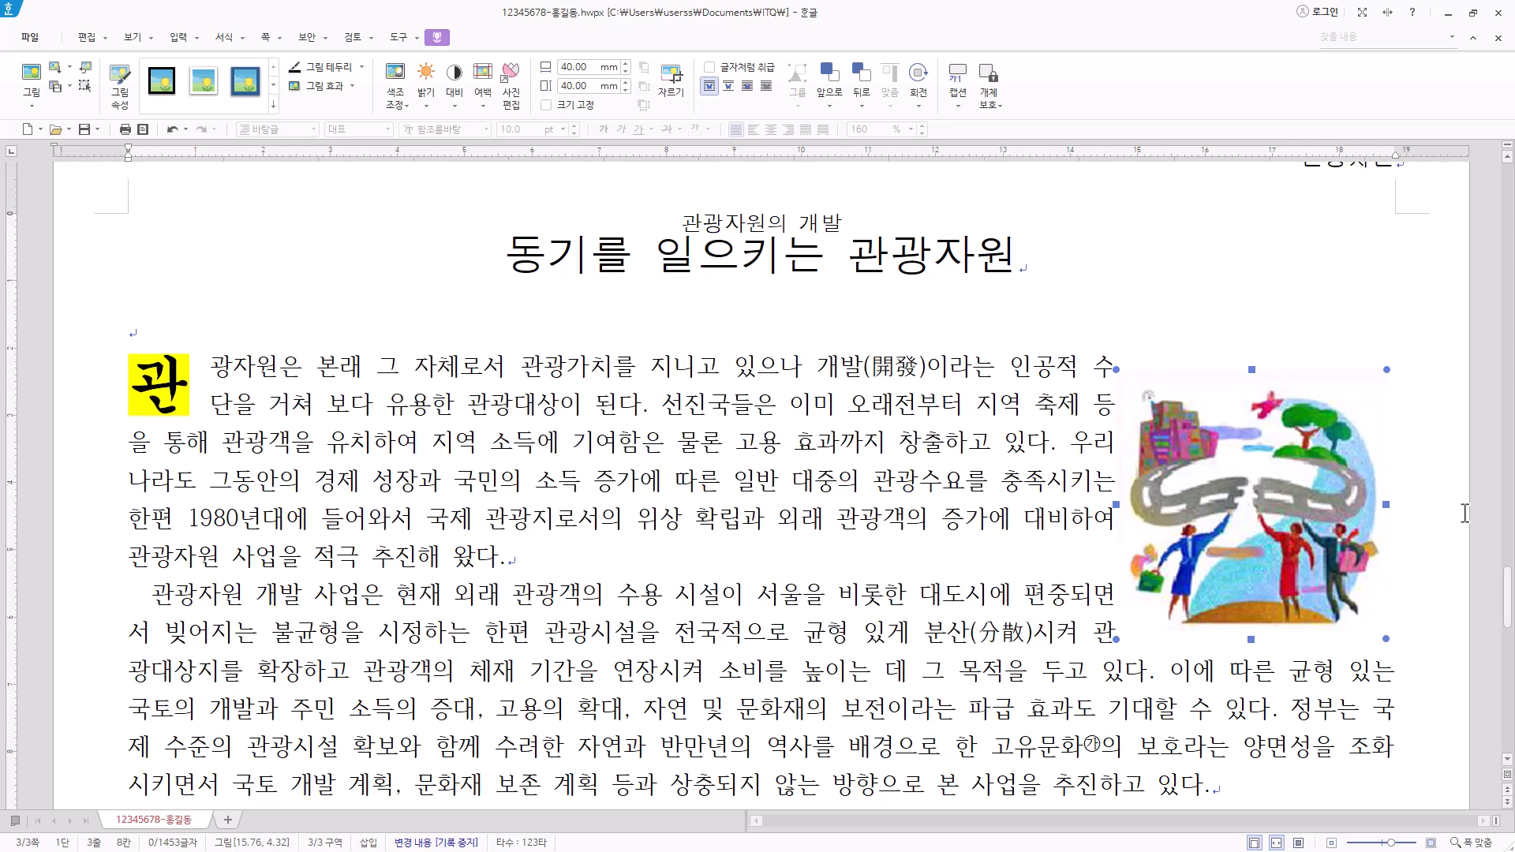
key("Left")
key("Left")
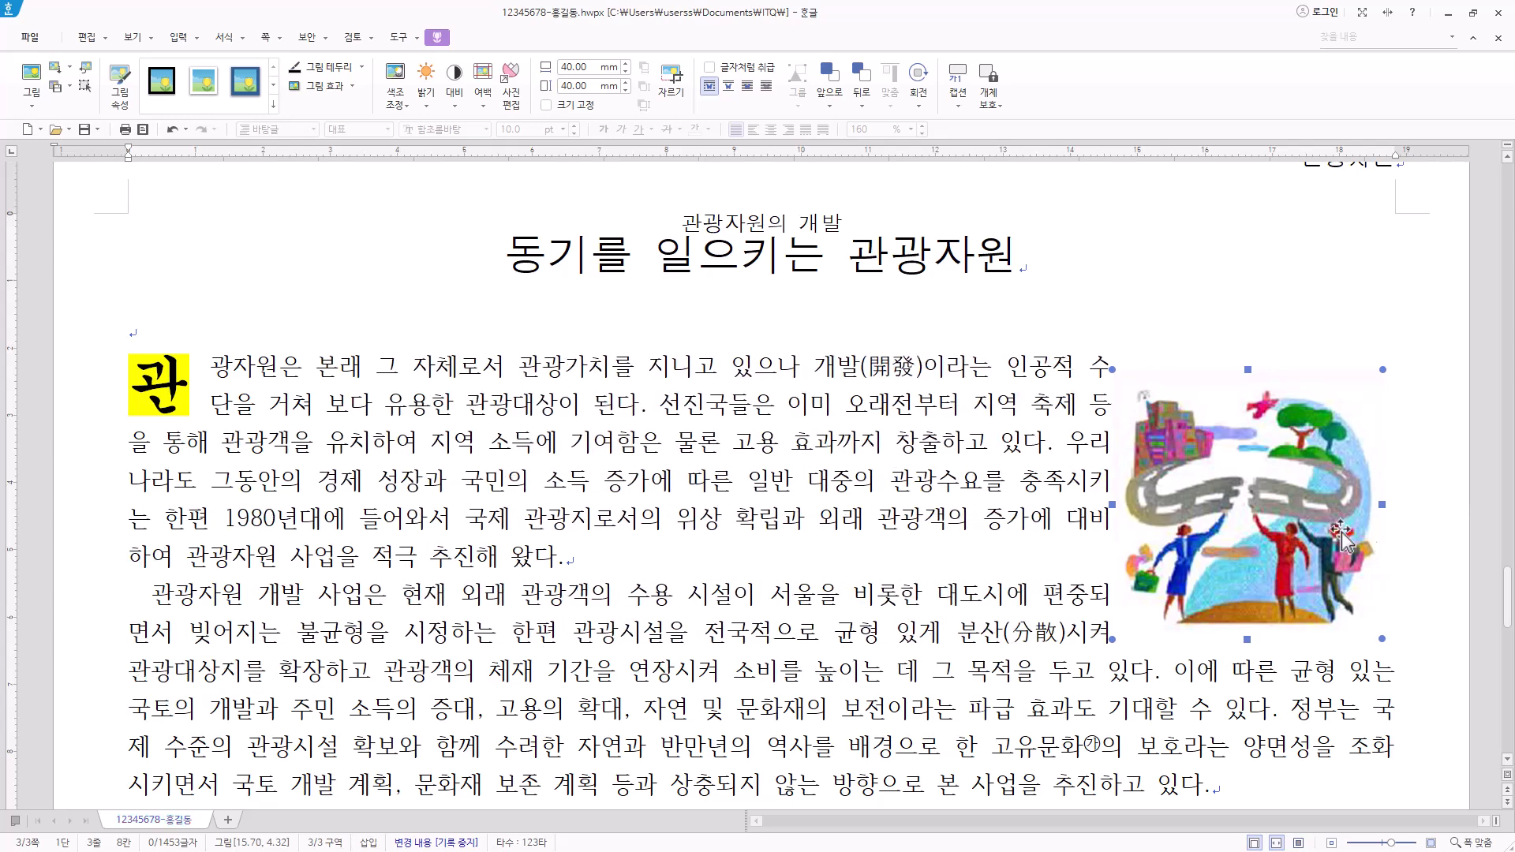
Step: Format the heading ★ 관광자원 분류의 필요성 in the 궁서 font at 18 pt
scroll(1254, 611, "down", 3)
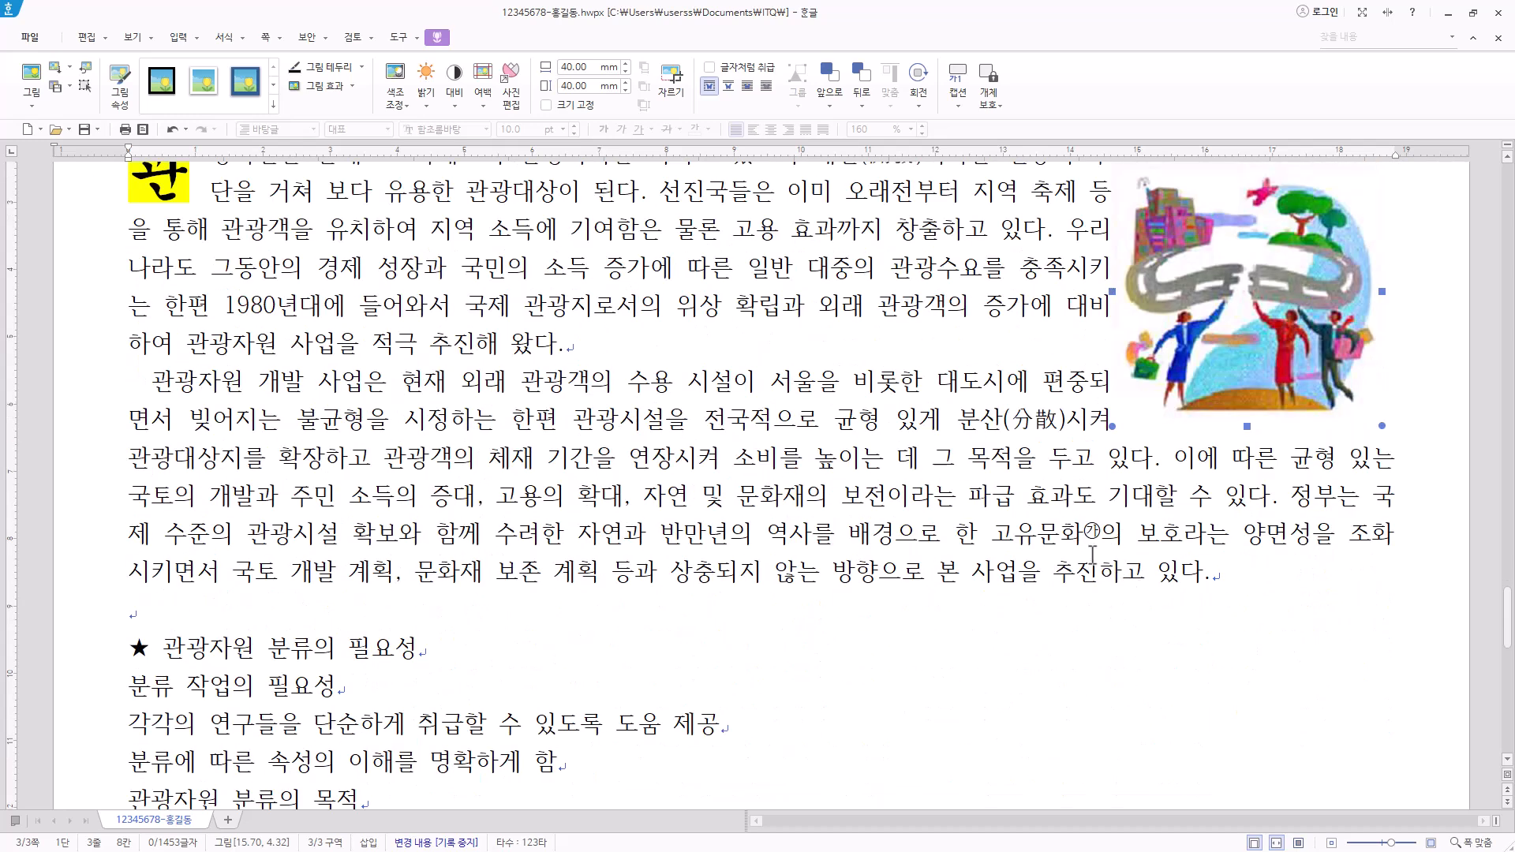
scroll(1160, 569, "down", 3)
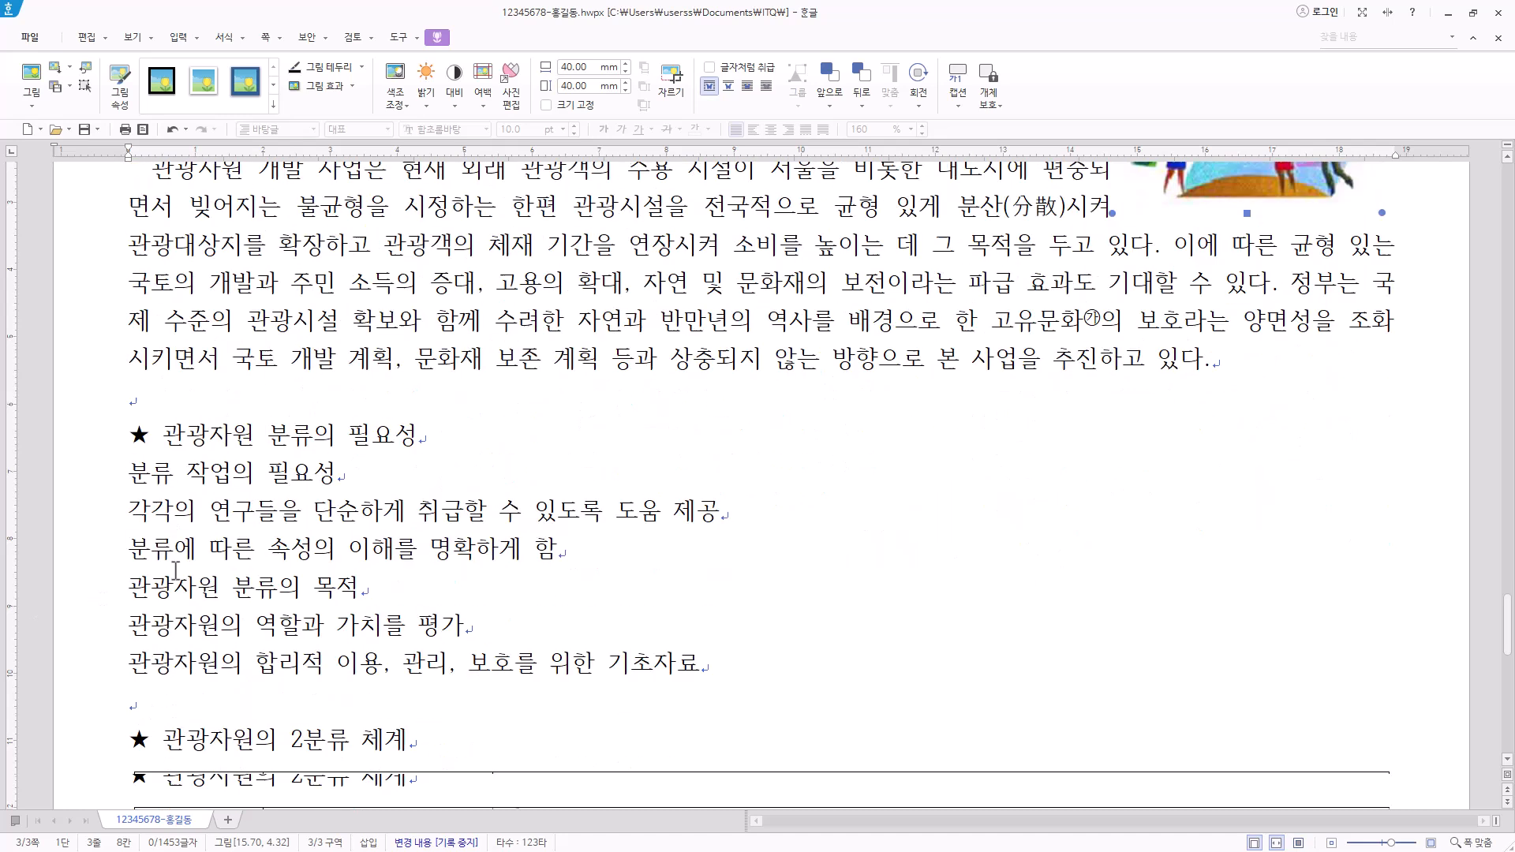
left_click(463, 435)
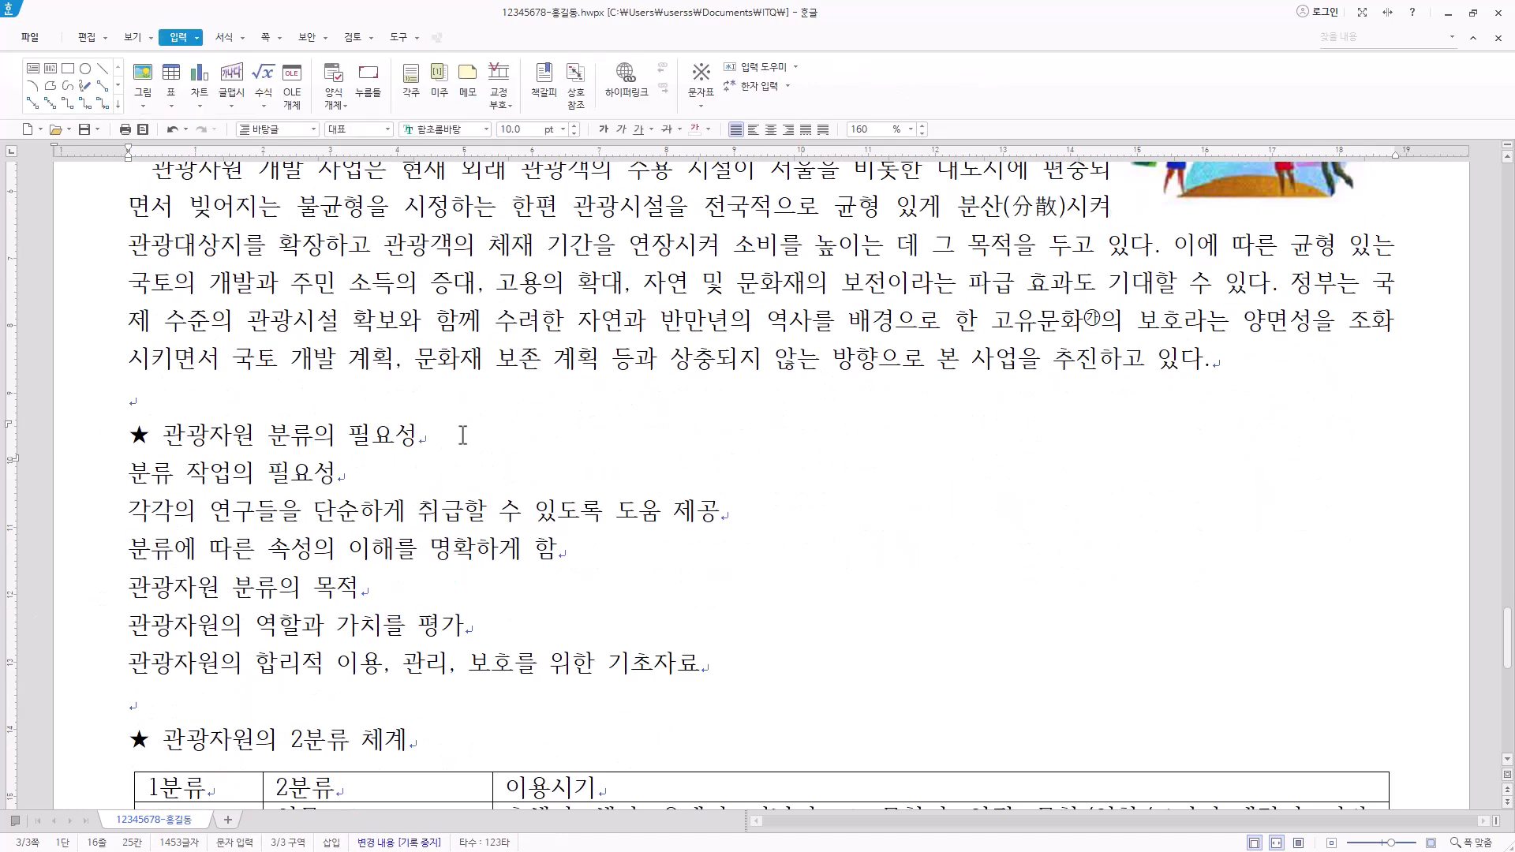
left_click_drag(459, 434, 125, 447)
left_click(471, 129)
type("궁서")
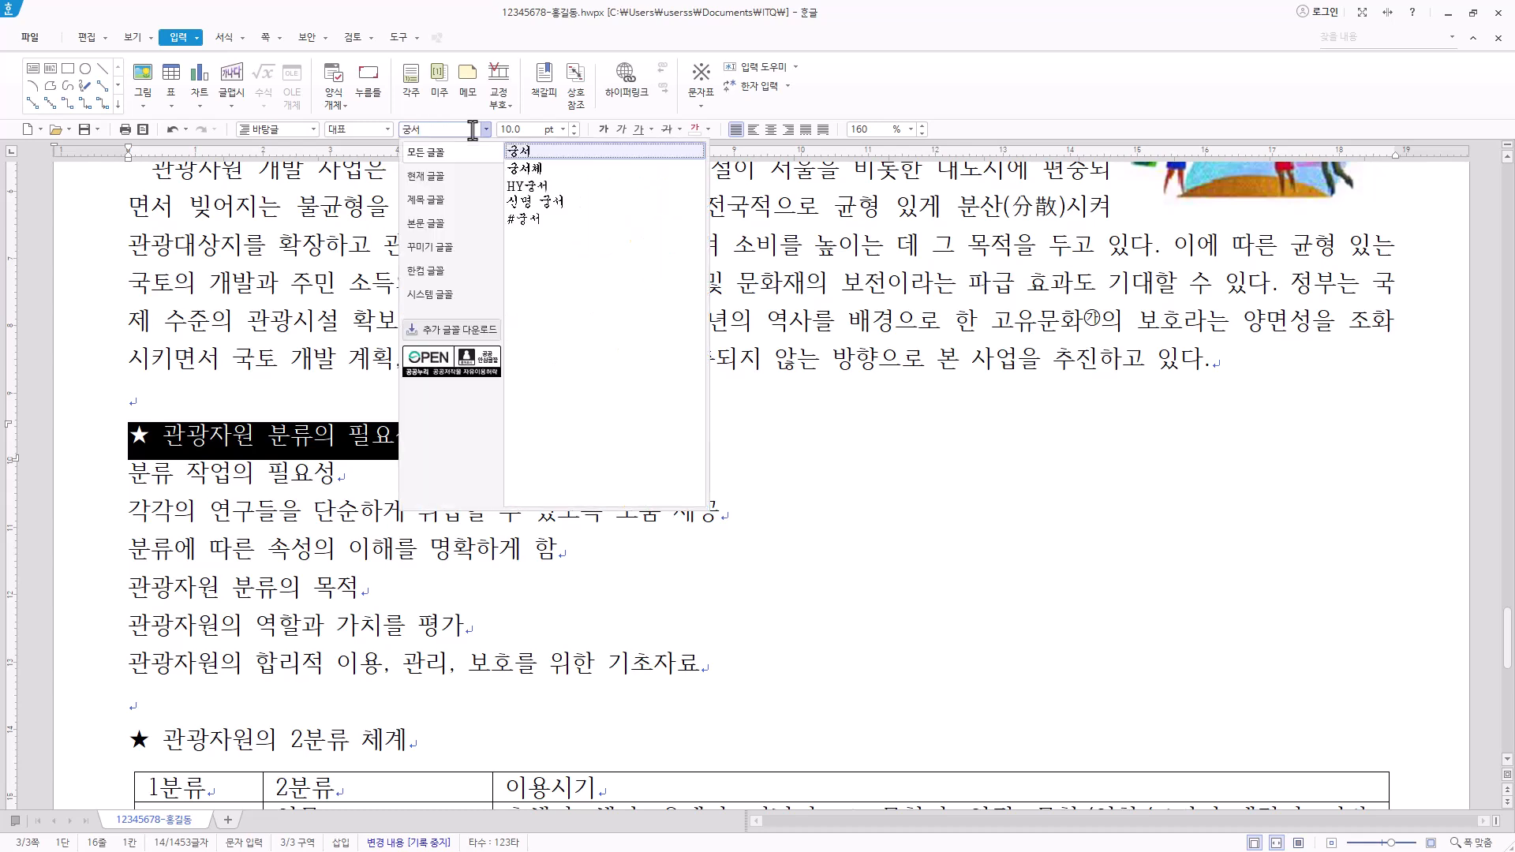
key("Return")
left_click(564, 129)
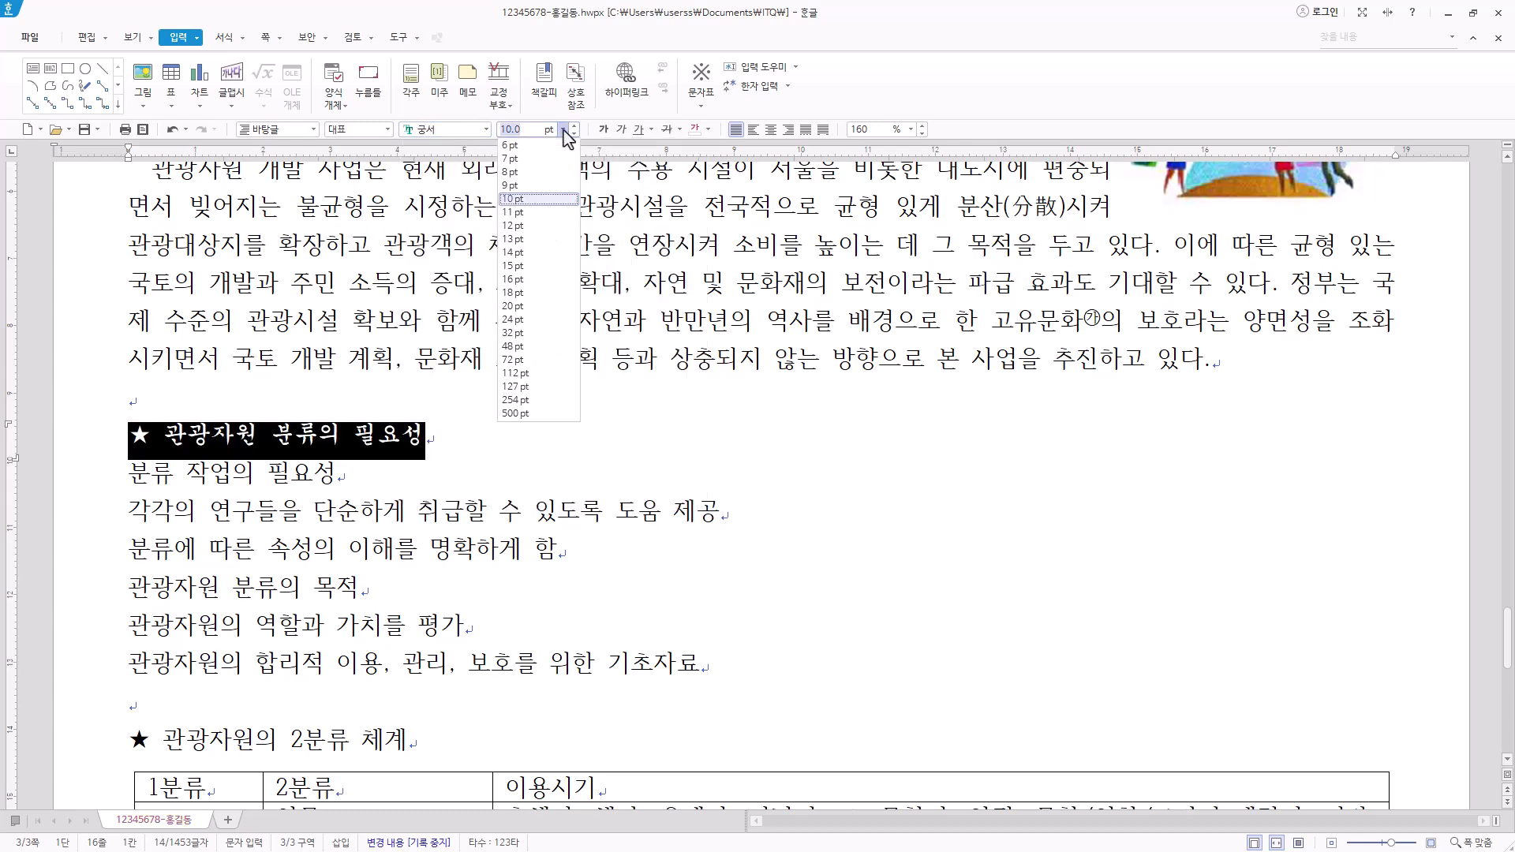
left_click(542, 294)
Step: Give the heading text 관광자원 분류의 필요성, without its star, a white font colour and red shading
left_click(211, 451)
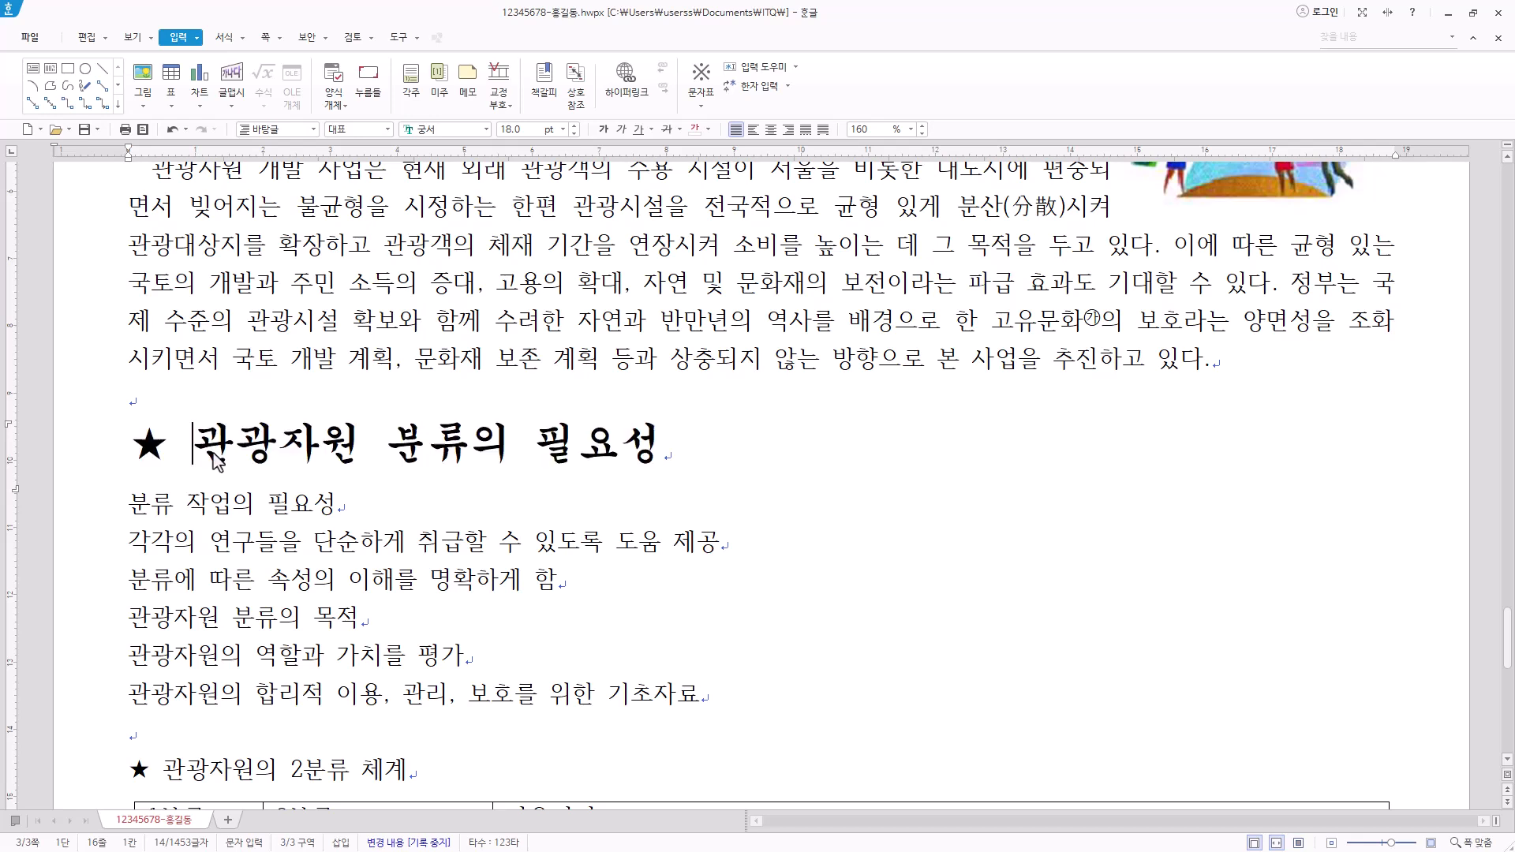
key("shift+Right")
left_click(719, 453, "shift")
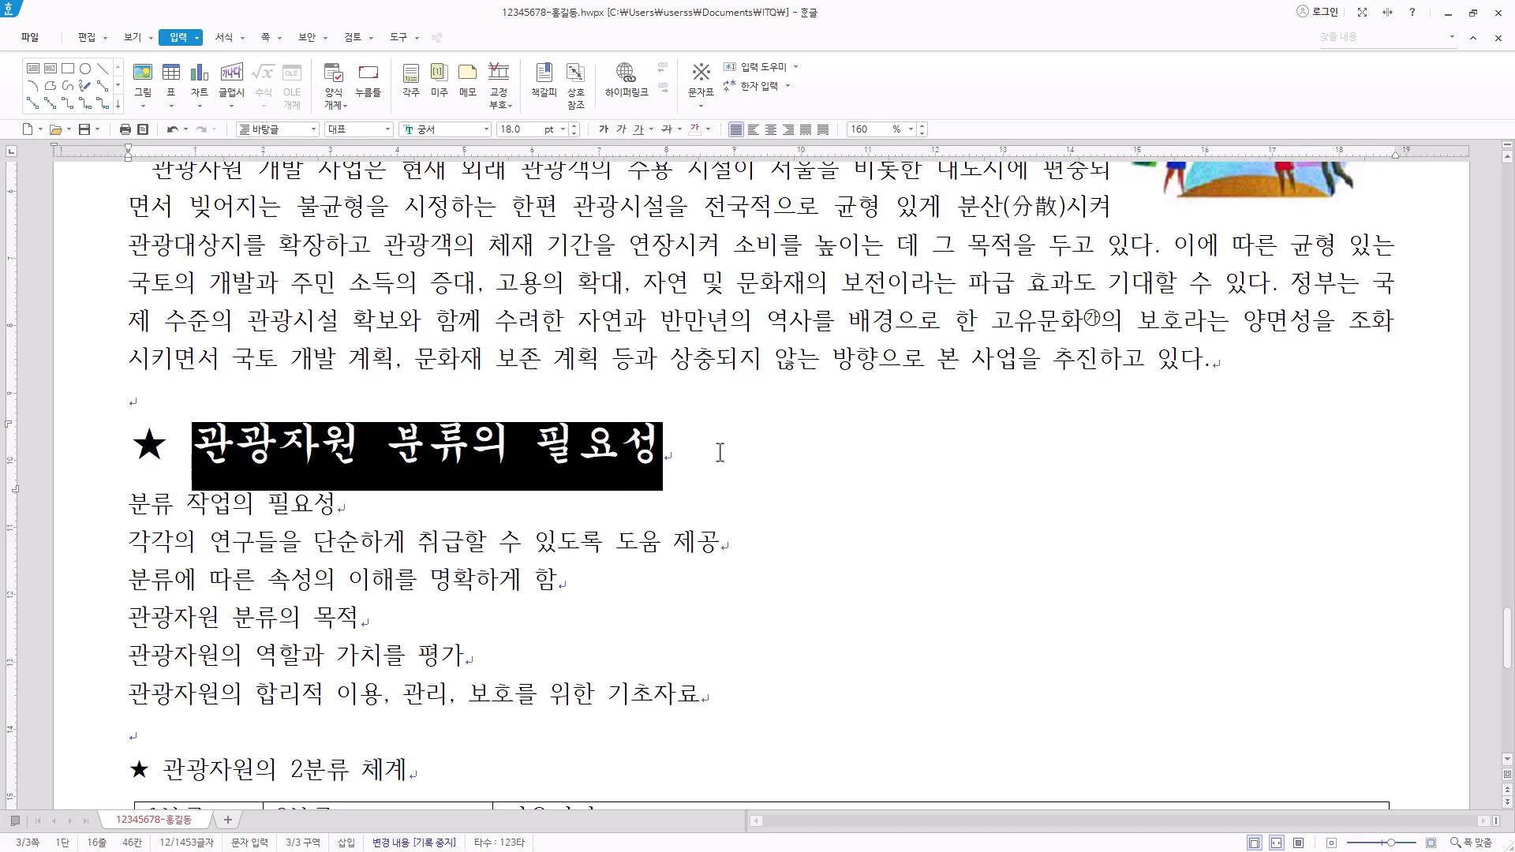
left_click(643, 131)
key("ctrl+z")
right_click(518, 471)
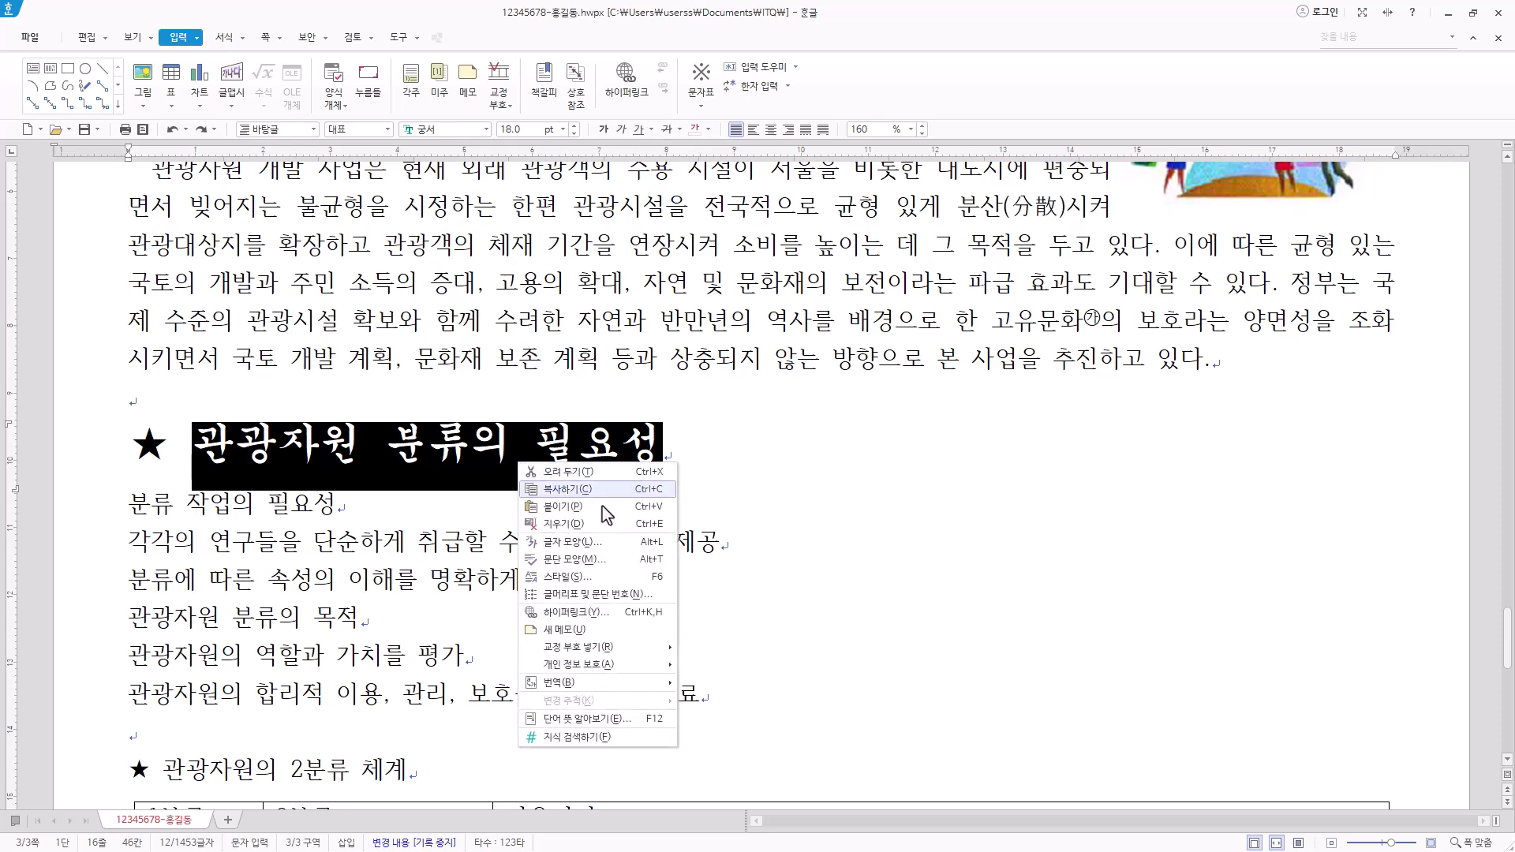
left_click(572, 542)
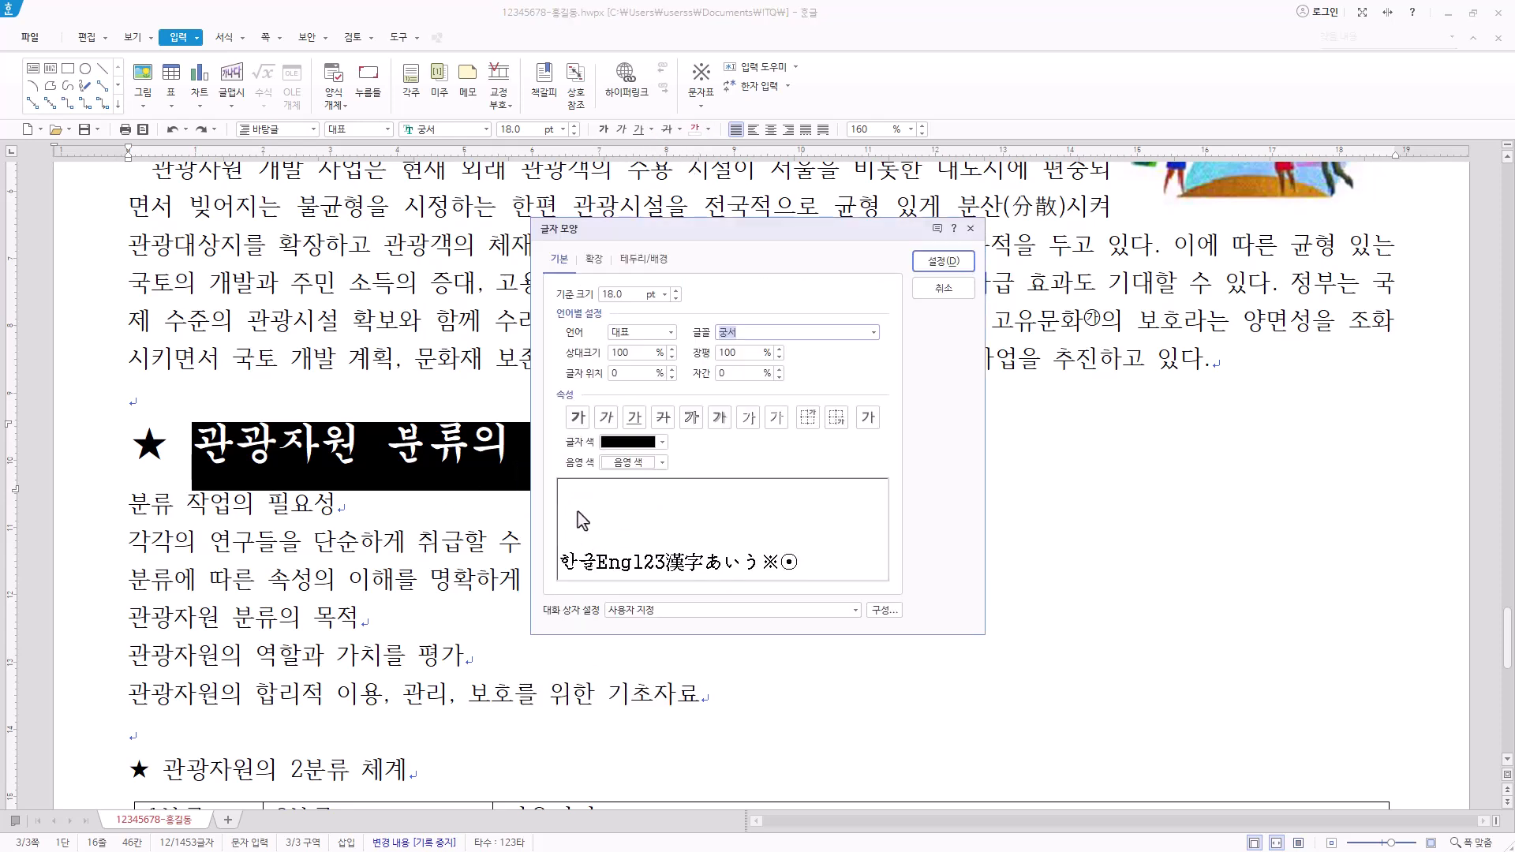
left_click(640, 443)
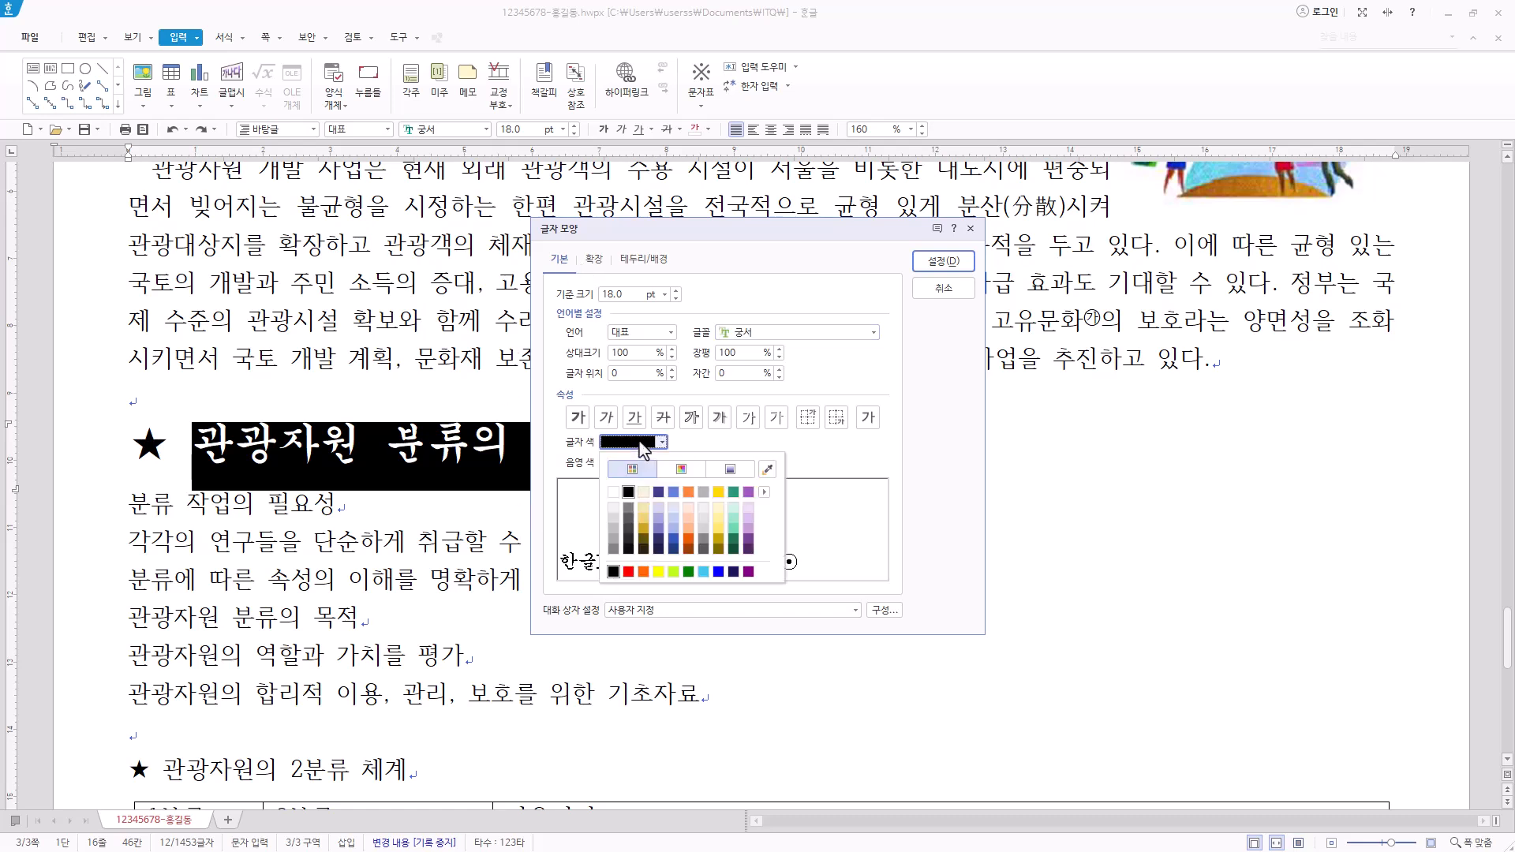
left_click(613, 492)
left_click(645, 467)
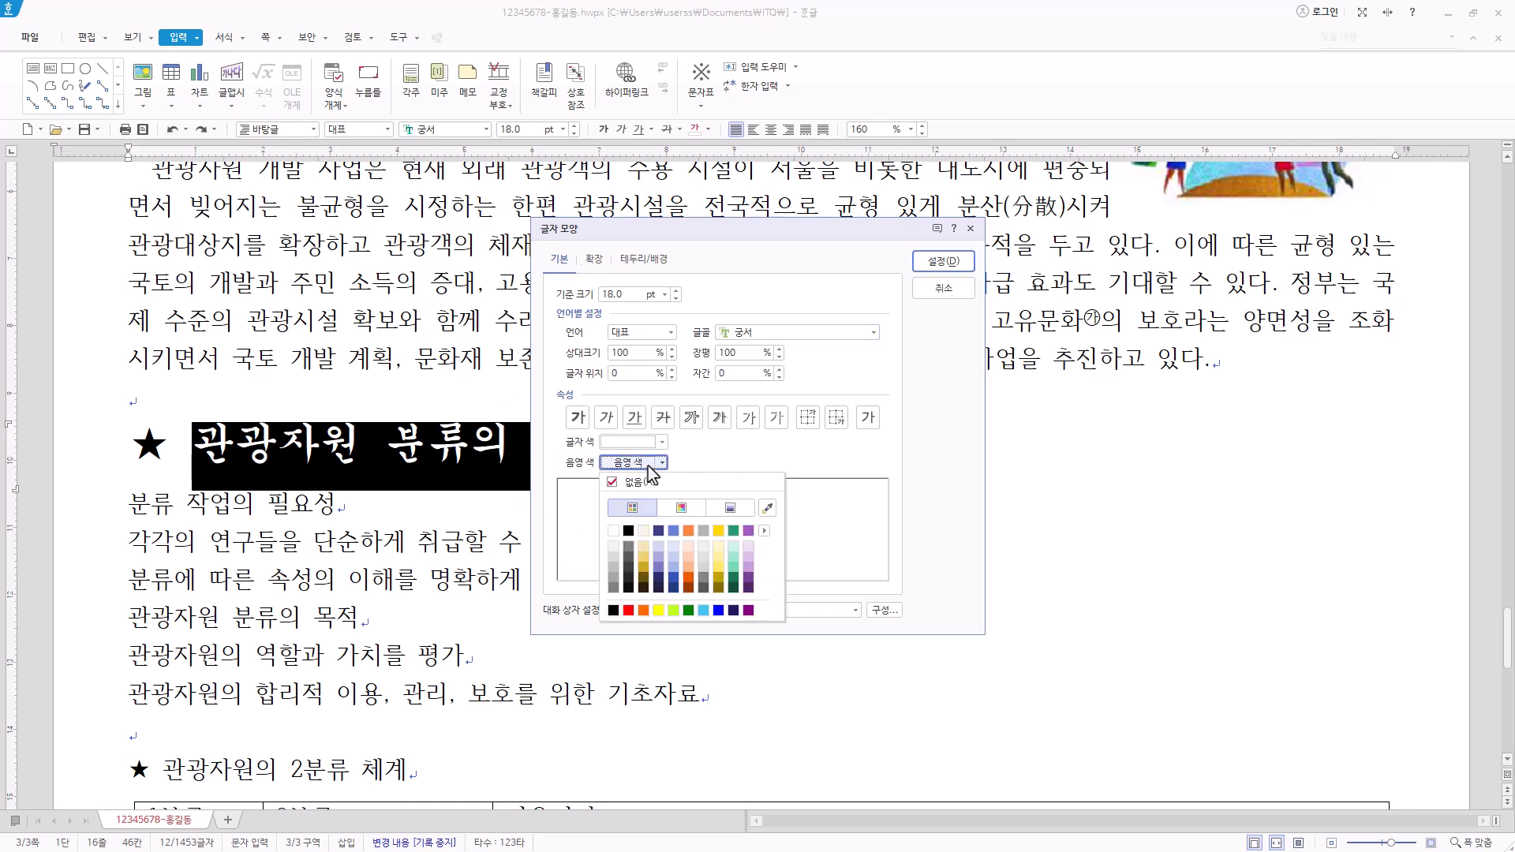
left_click(628, 610)
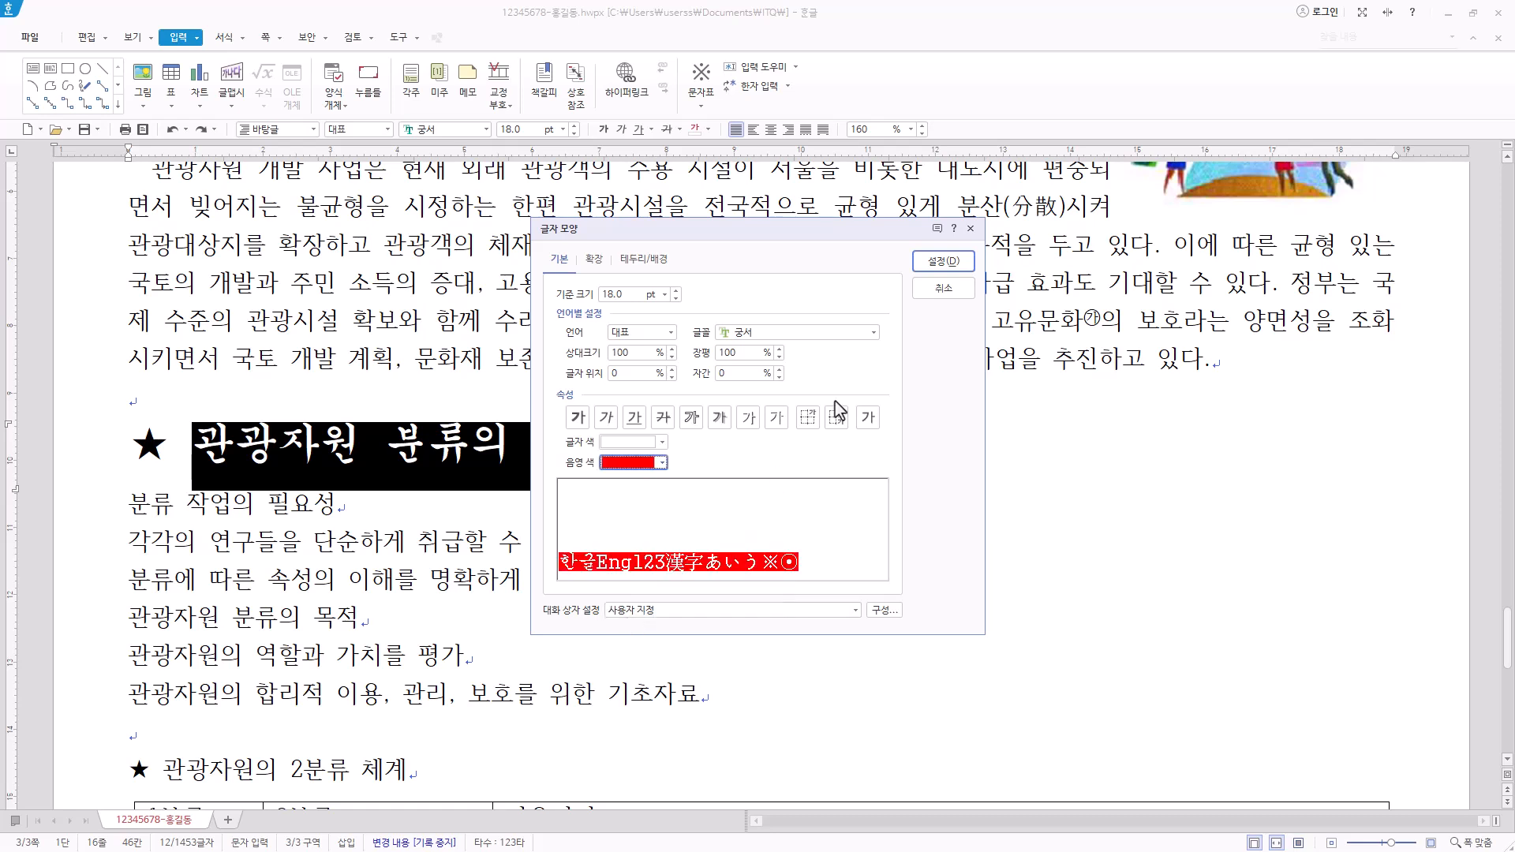
left_click(945, 266)
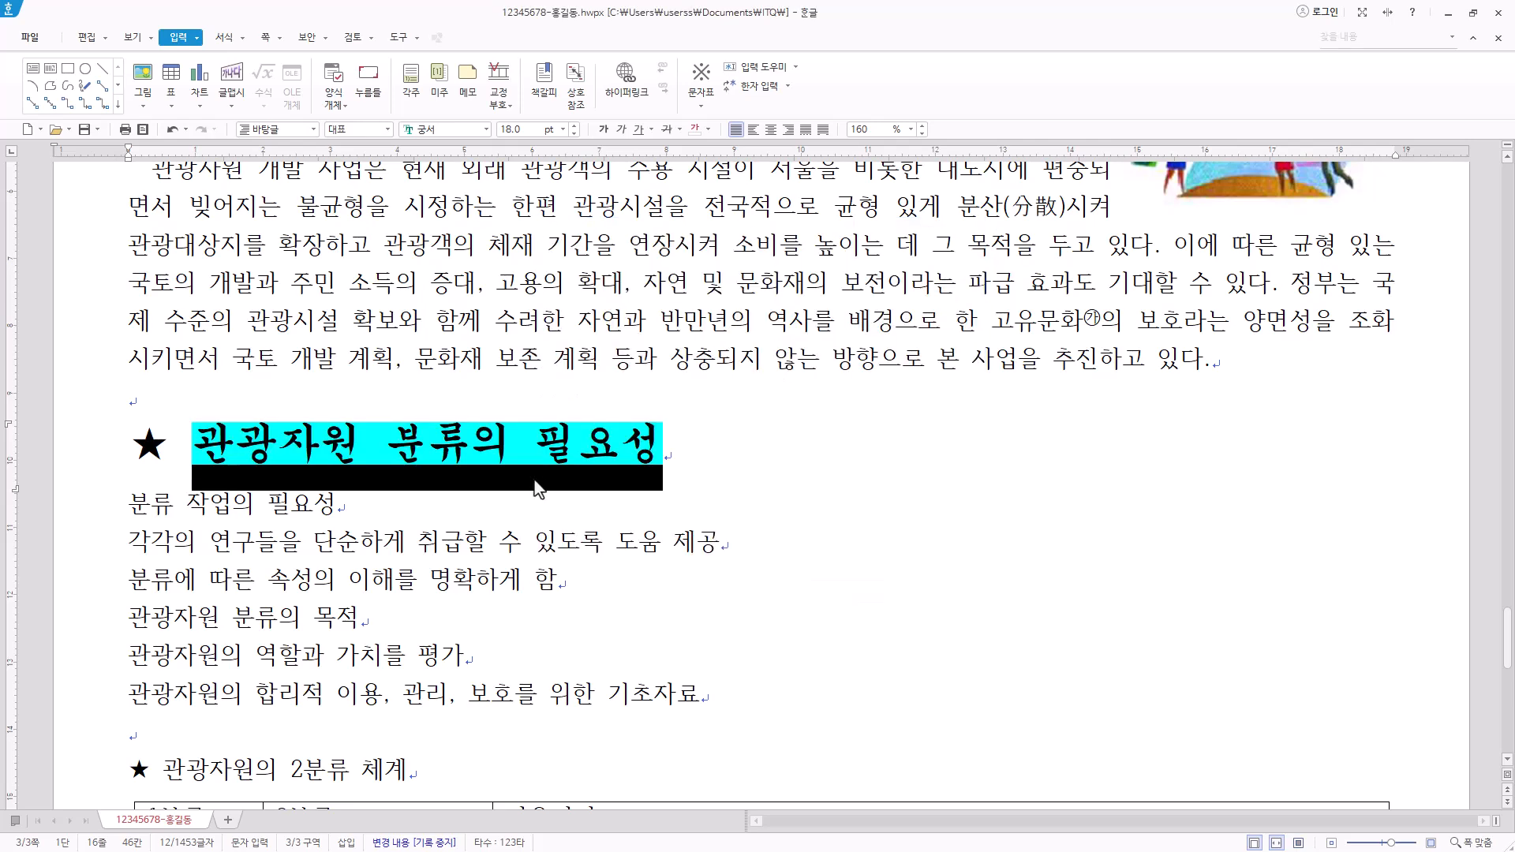
Step: Set the line spacing of the six lines from 분류 작업의 필요성 to 기초자료 to 180%
scroll(538, 487, "down", 2)
left_click_drag(783, 602, 106, 416)
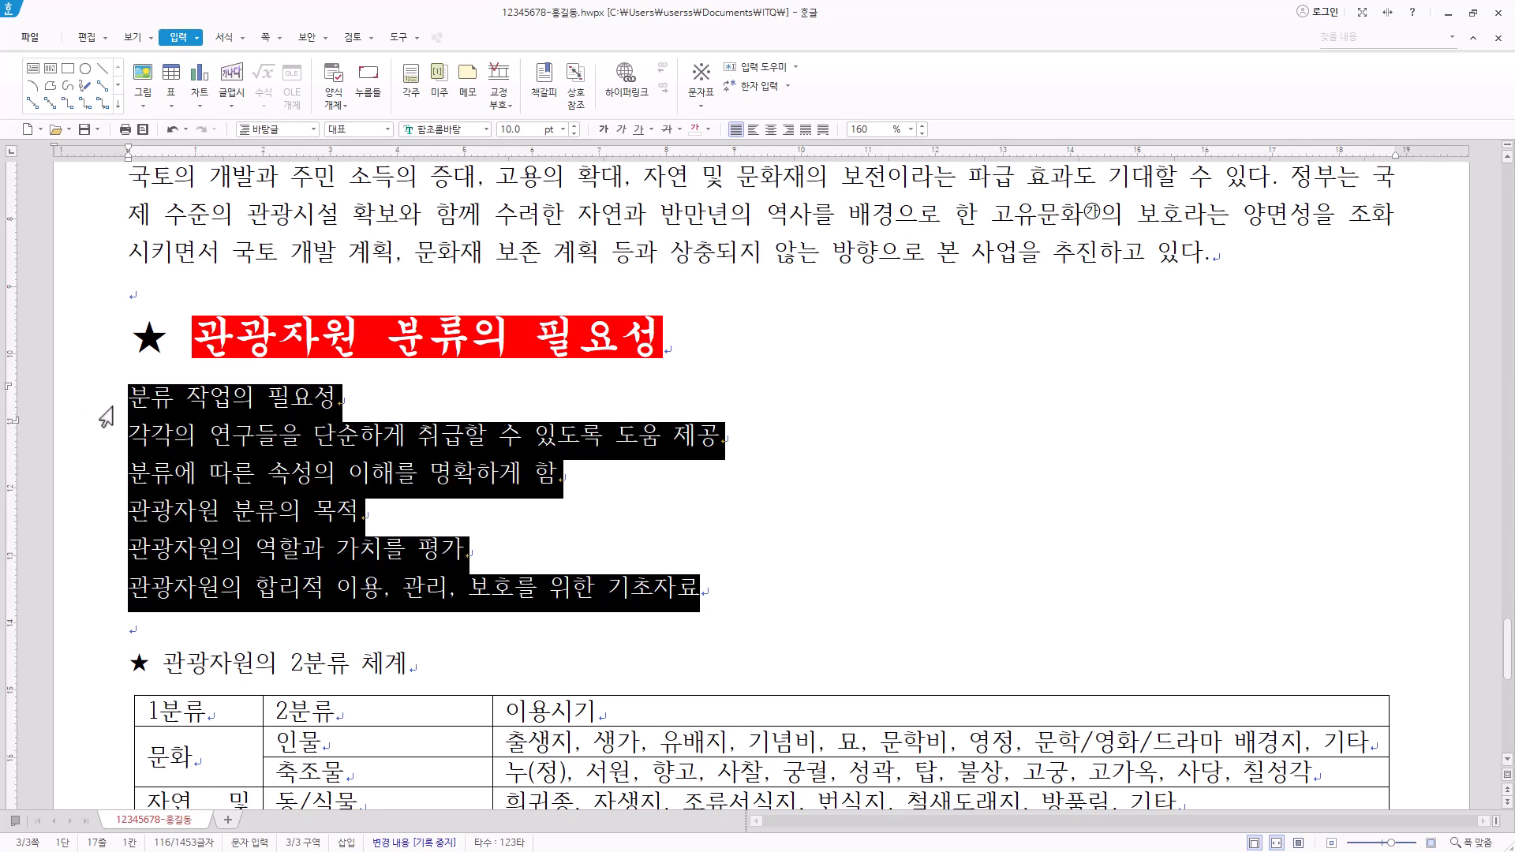
scroll(292, 439, "down", 2)
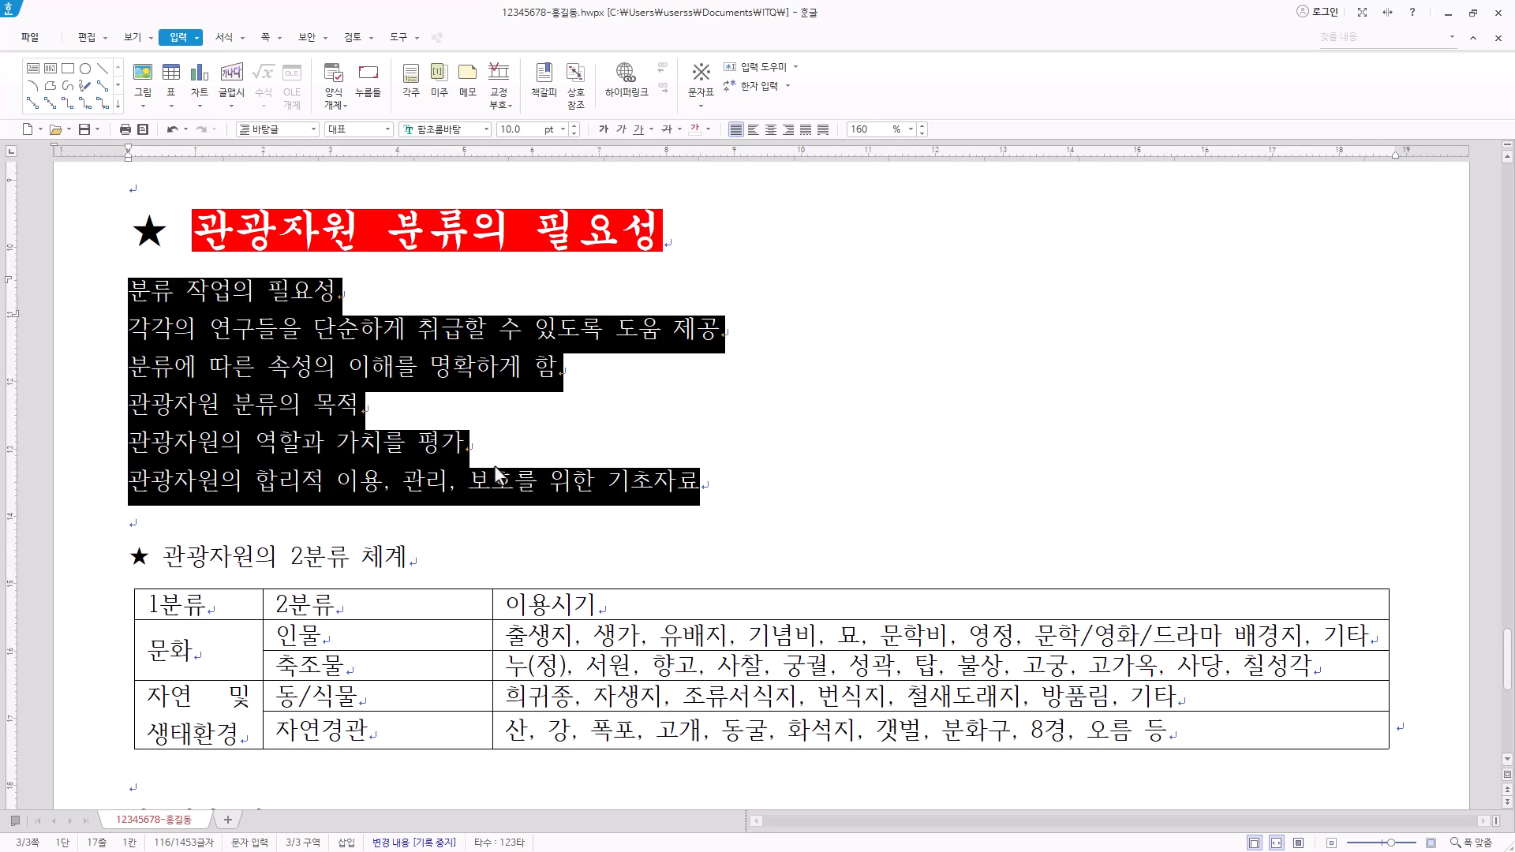
left_click(910, 130)
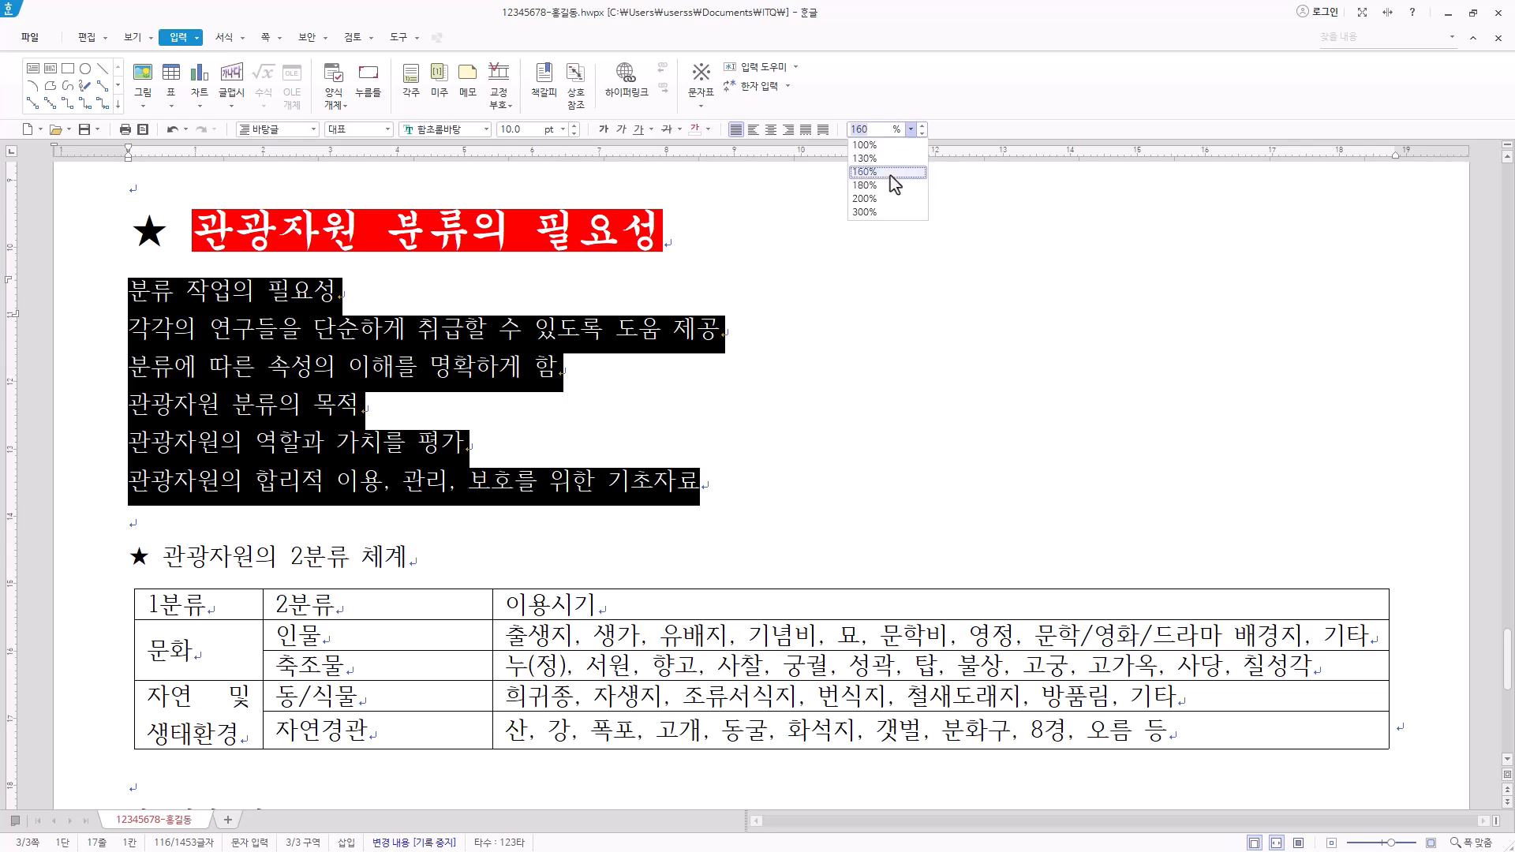
left_click(864, 185)
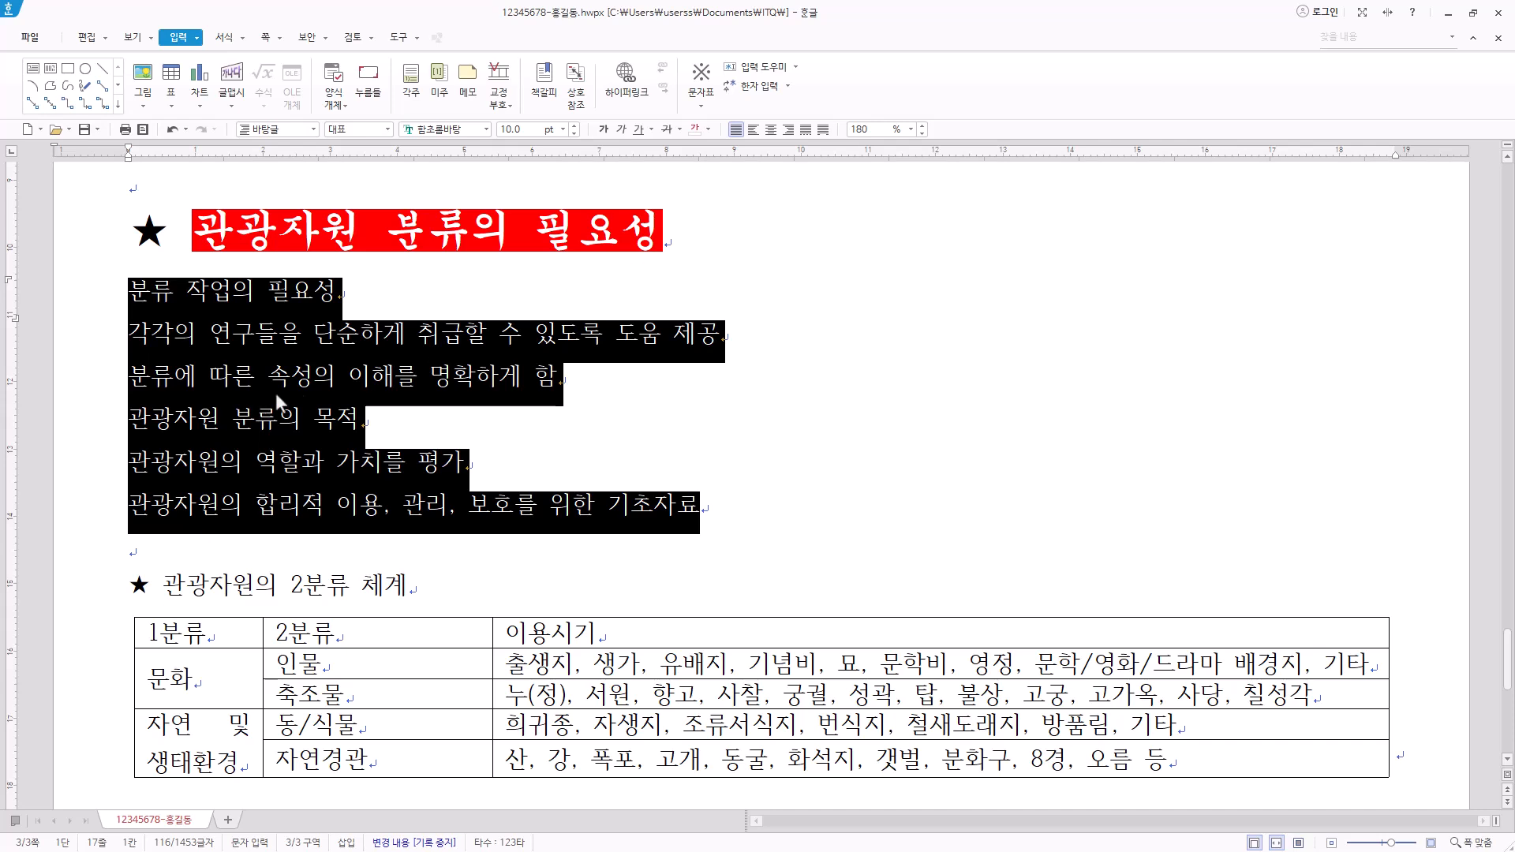
right_click(400, 373)
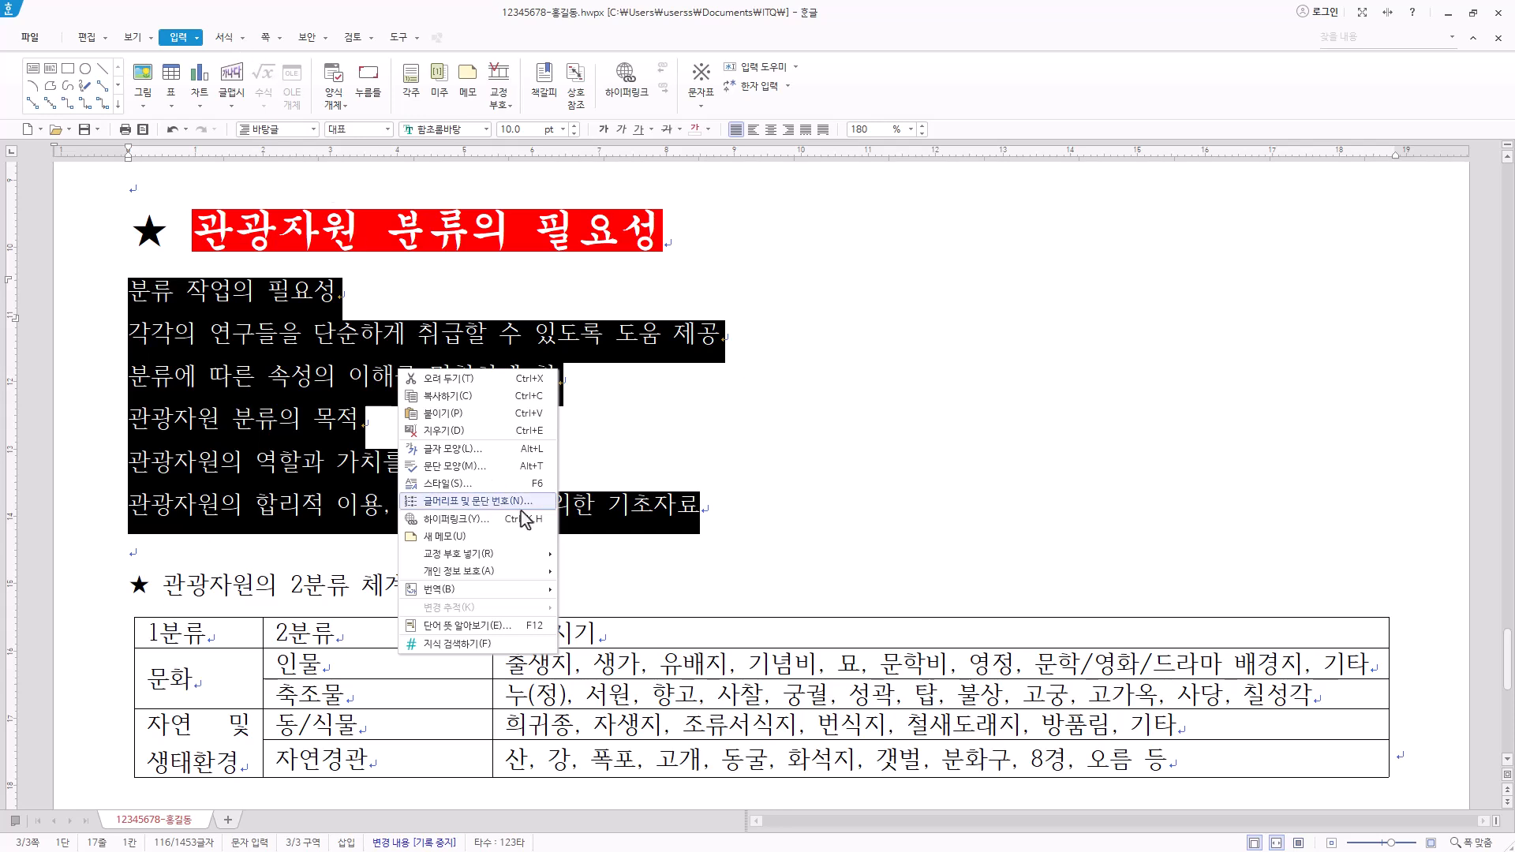
left_click(221, 43)
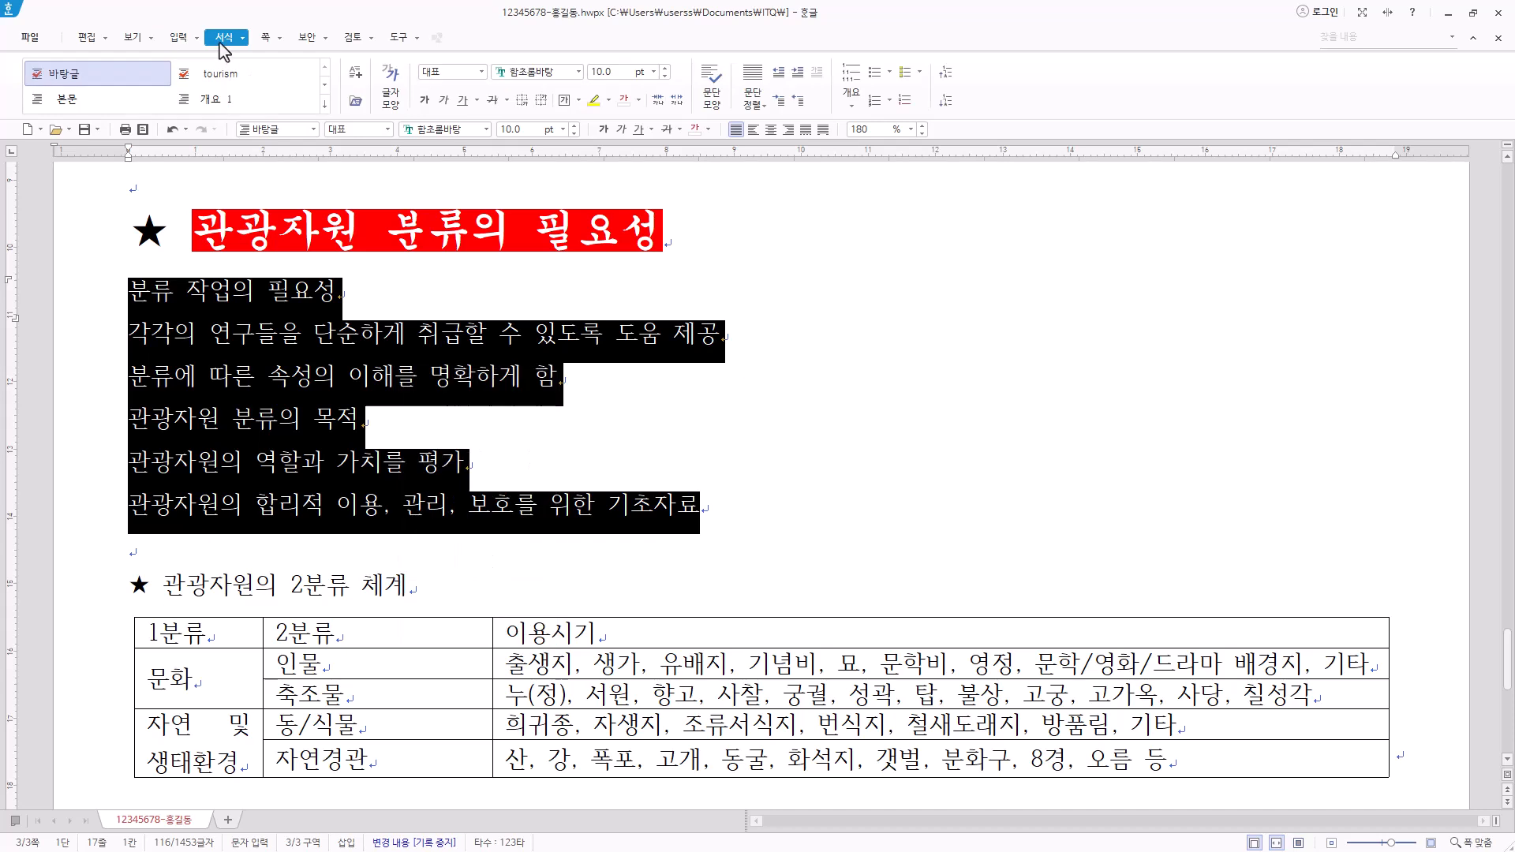
left_click(851, 108)
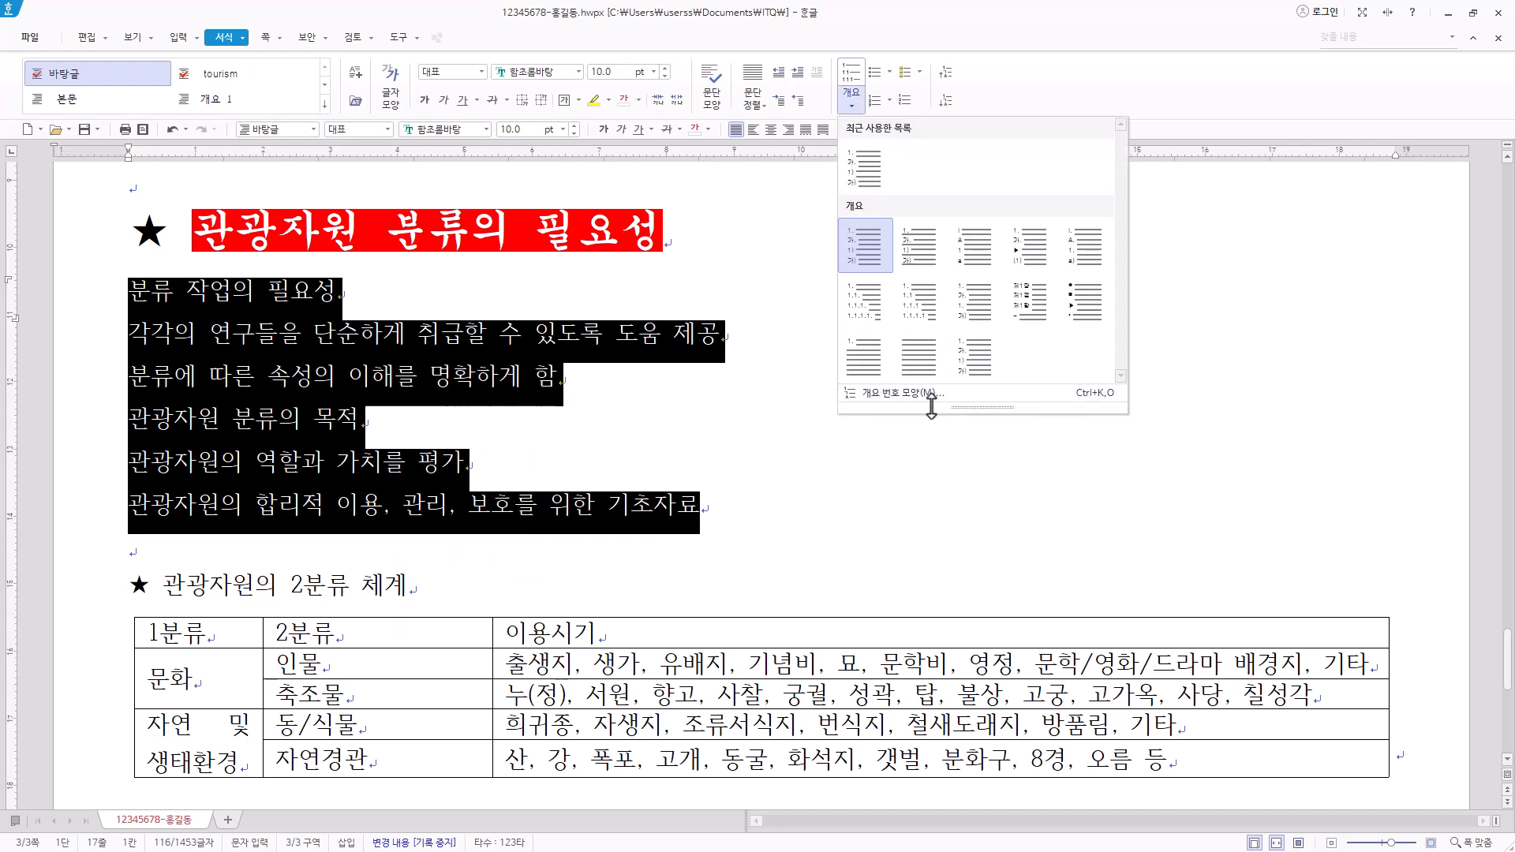
left_click(1040, 84)
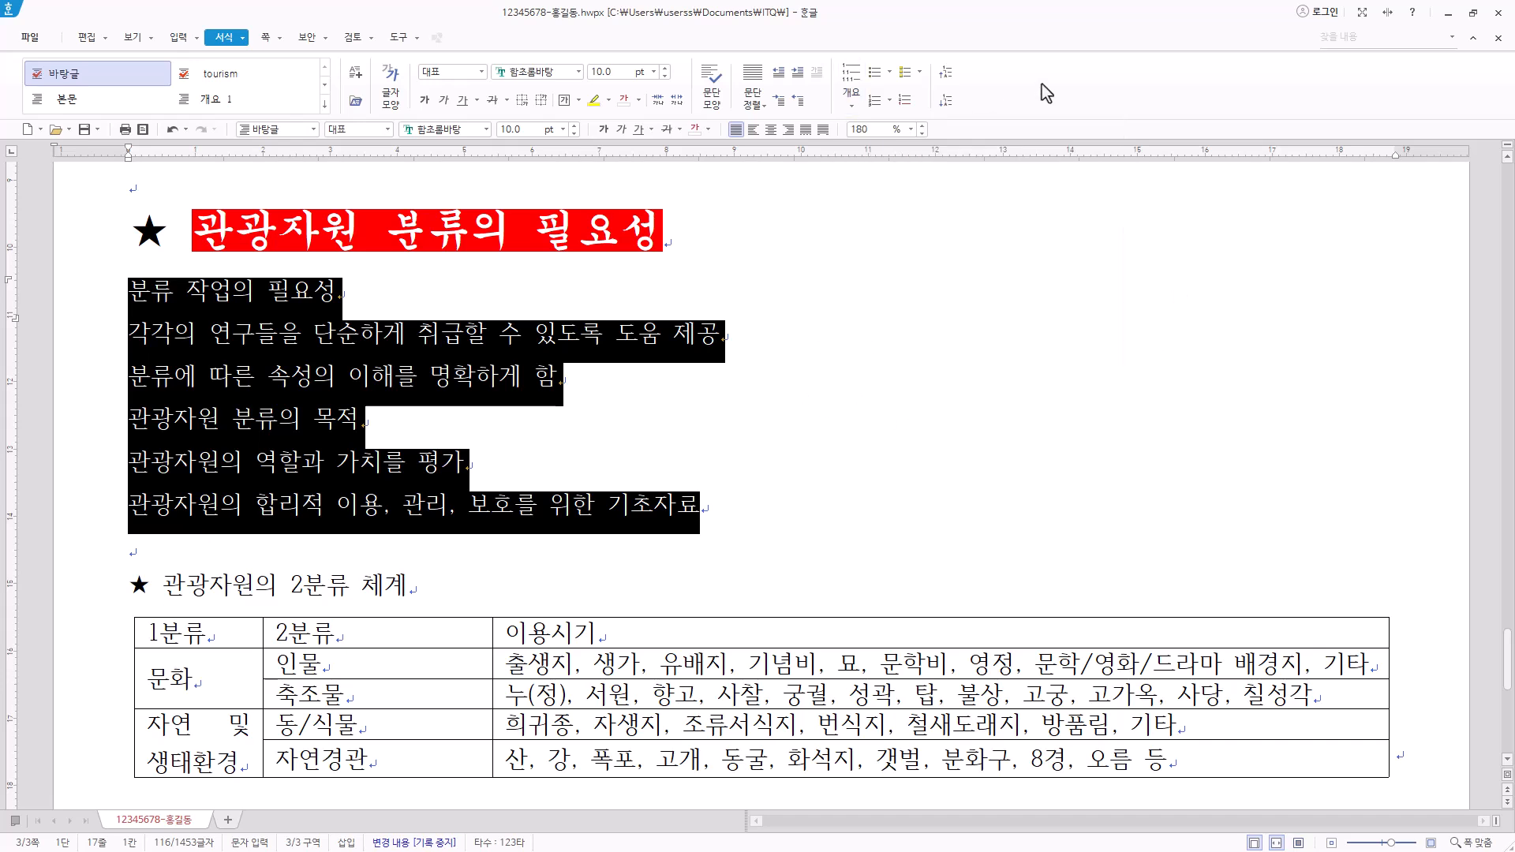
Step: Customise paragraph numbering for the six selected lines, giving level 1 the 가,나,다 number style, a 20 pt width and right (오른쪽) alignment
right_click(423, 366)
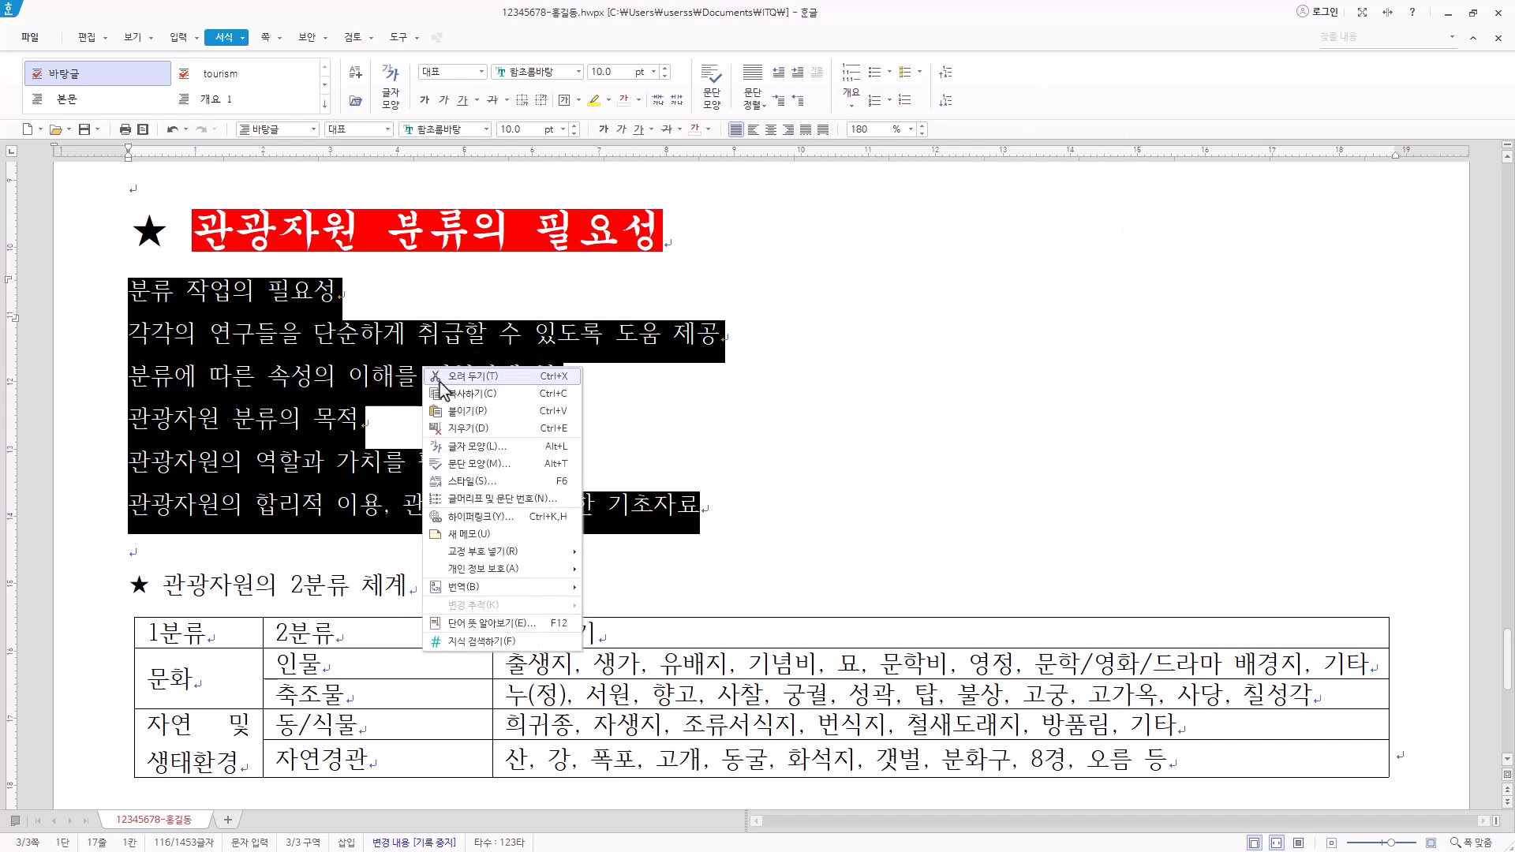
left_click(539, 499)
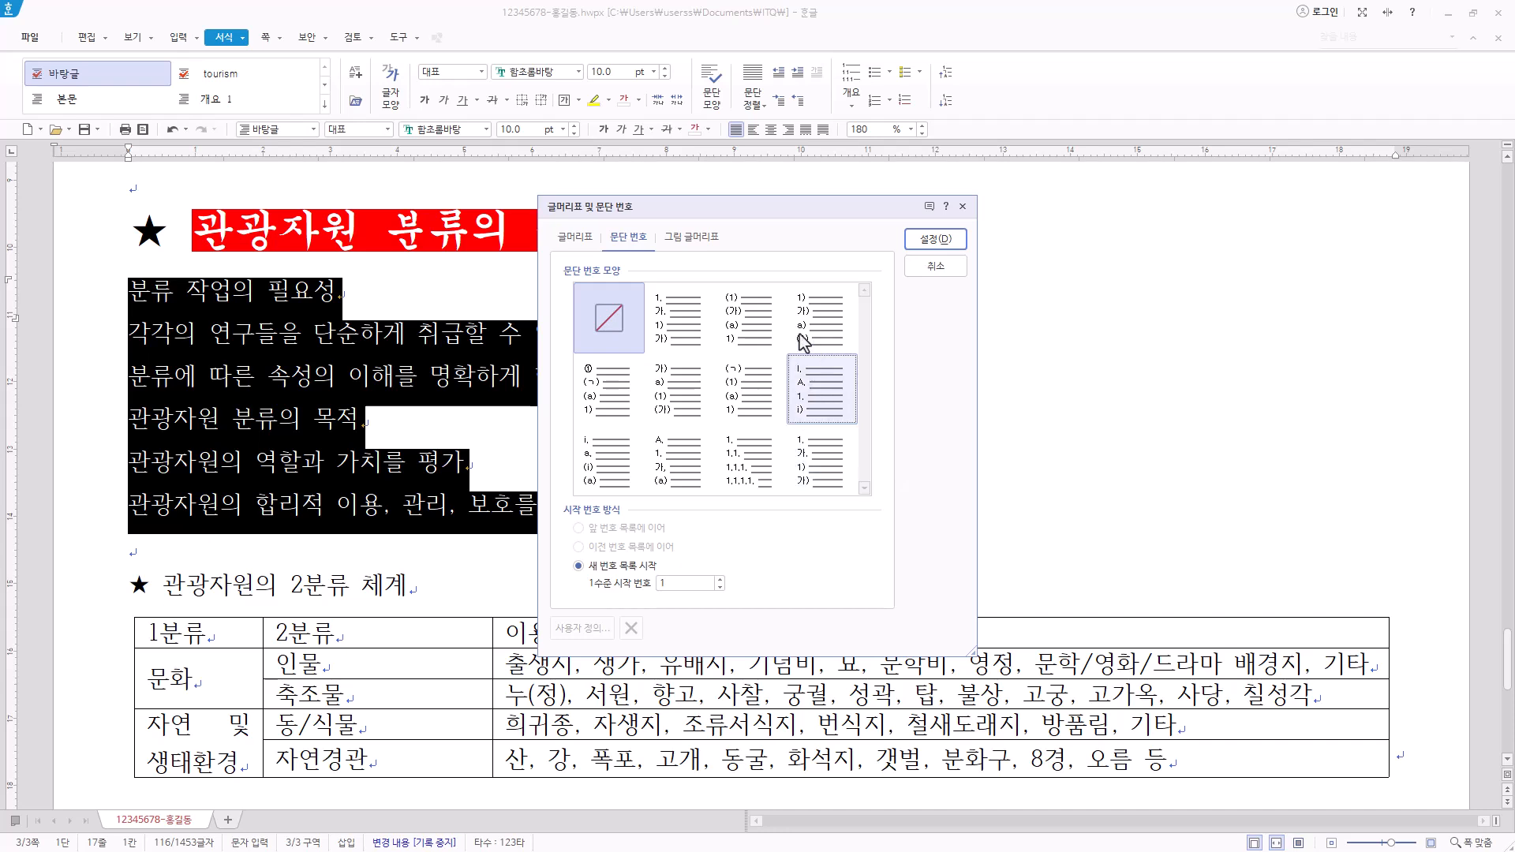
left_click(820, 461)
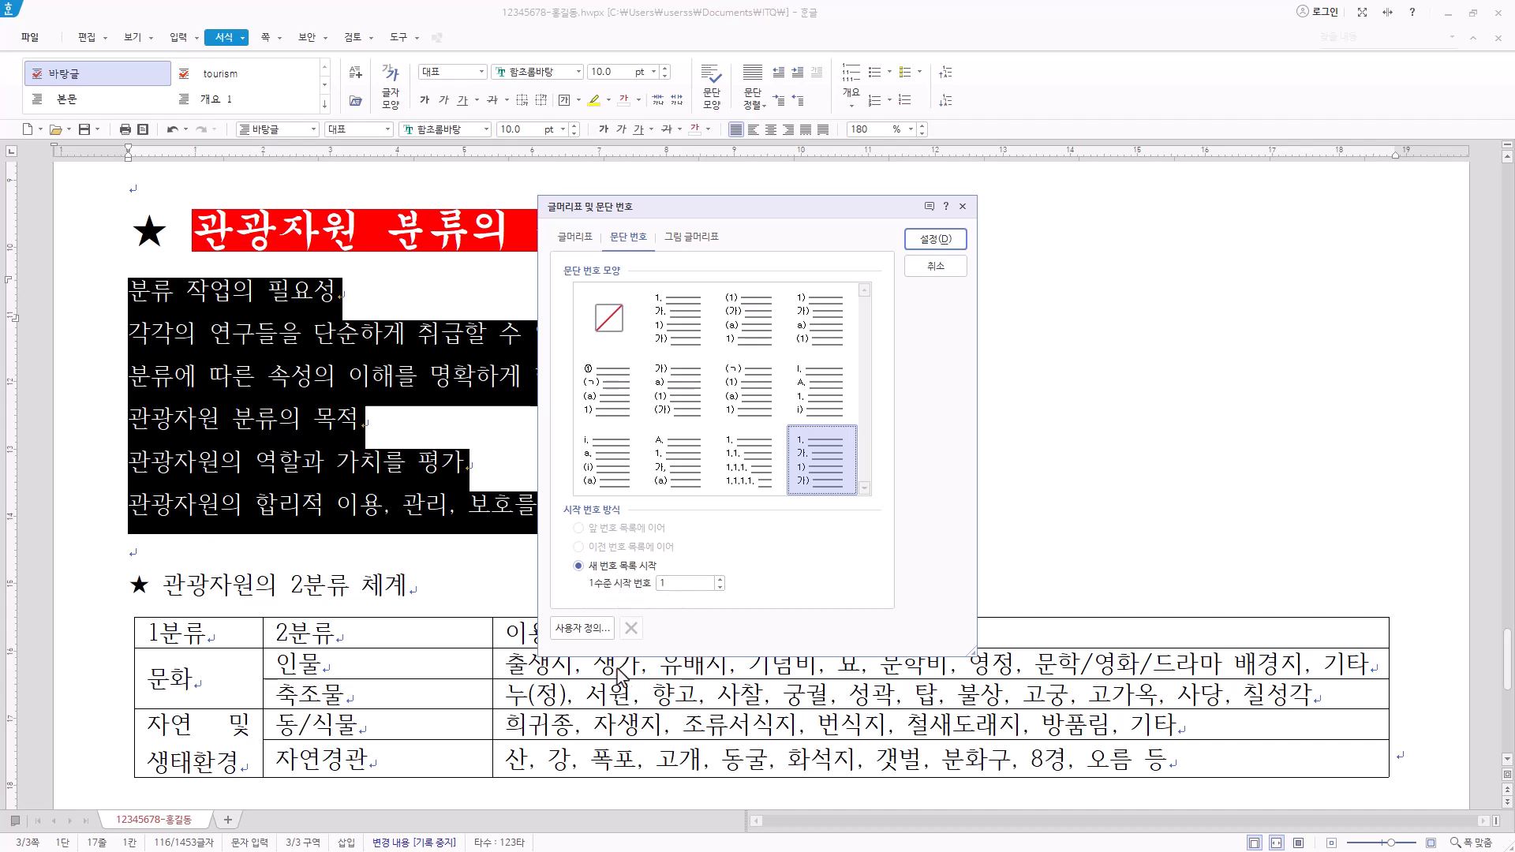
left_click(584, 629)
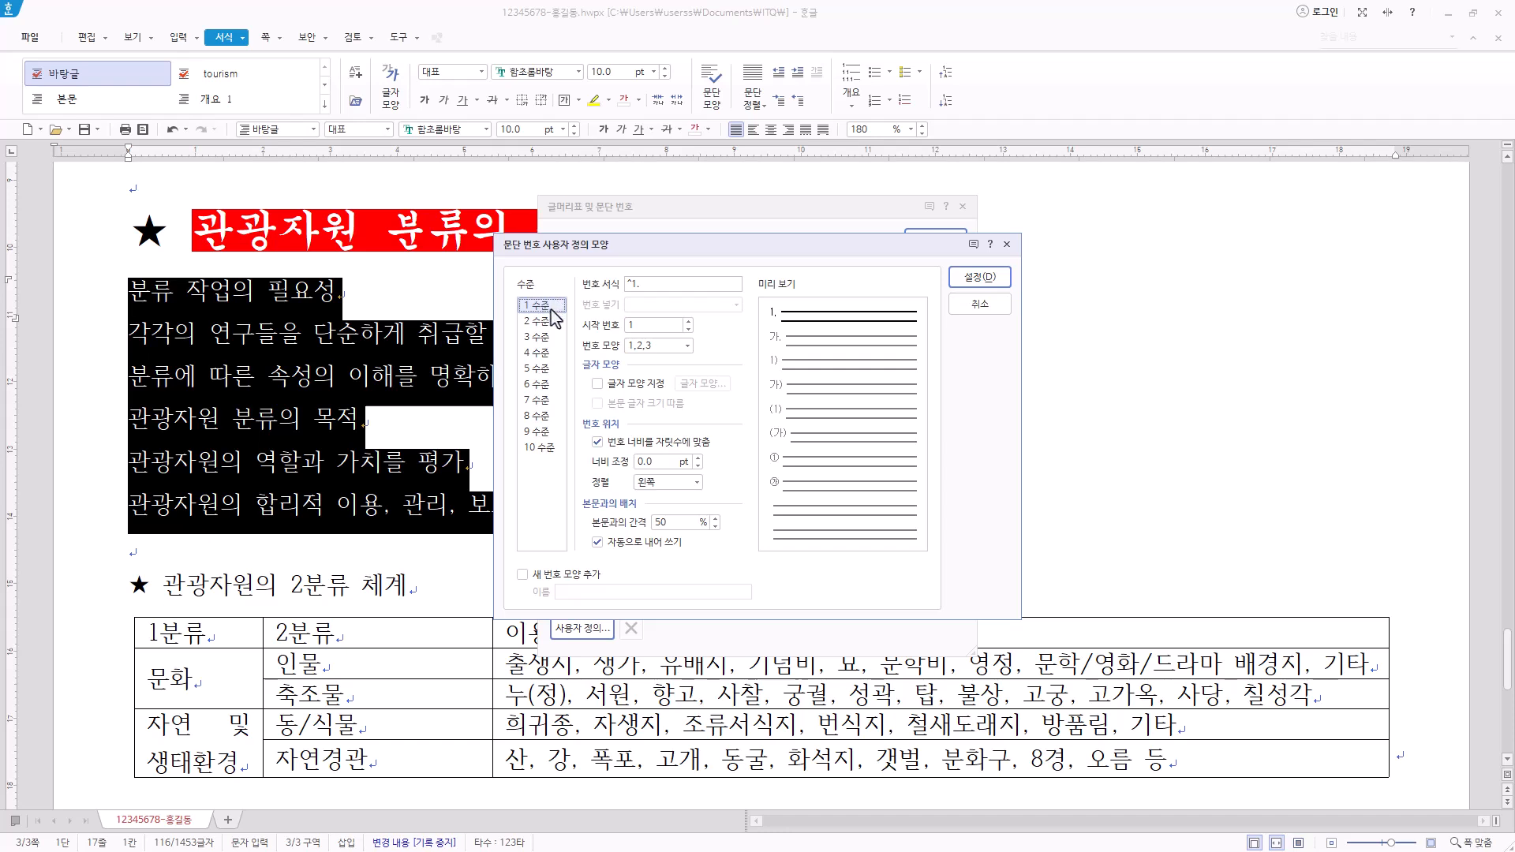
left_click(670, 359)
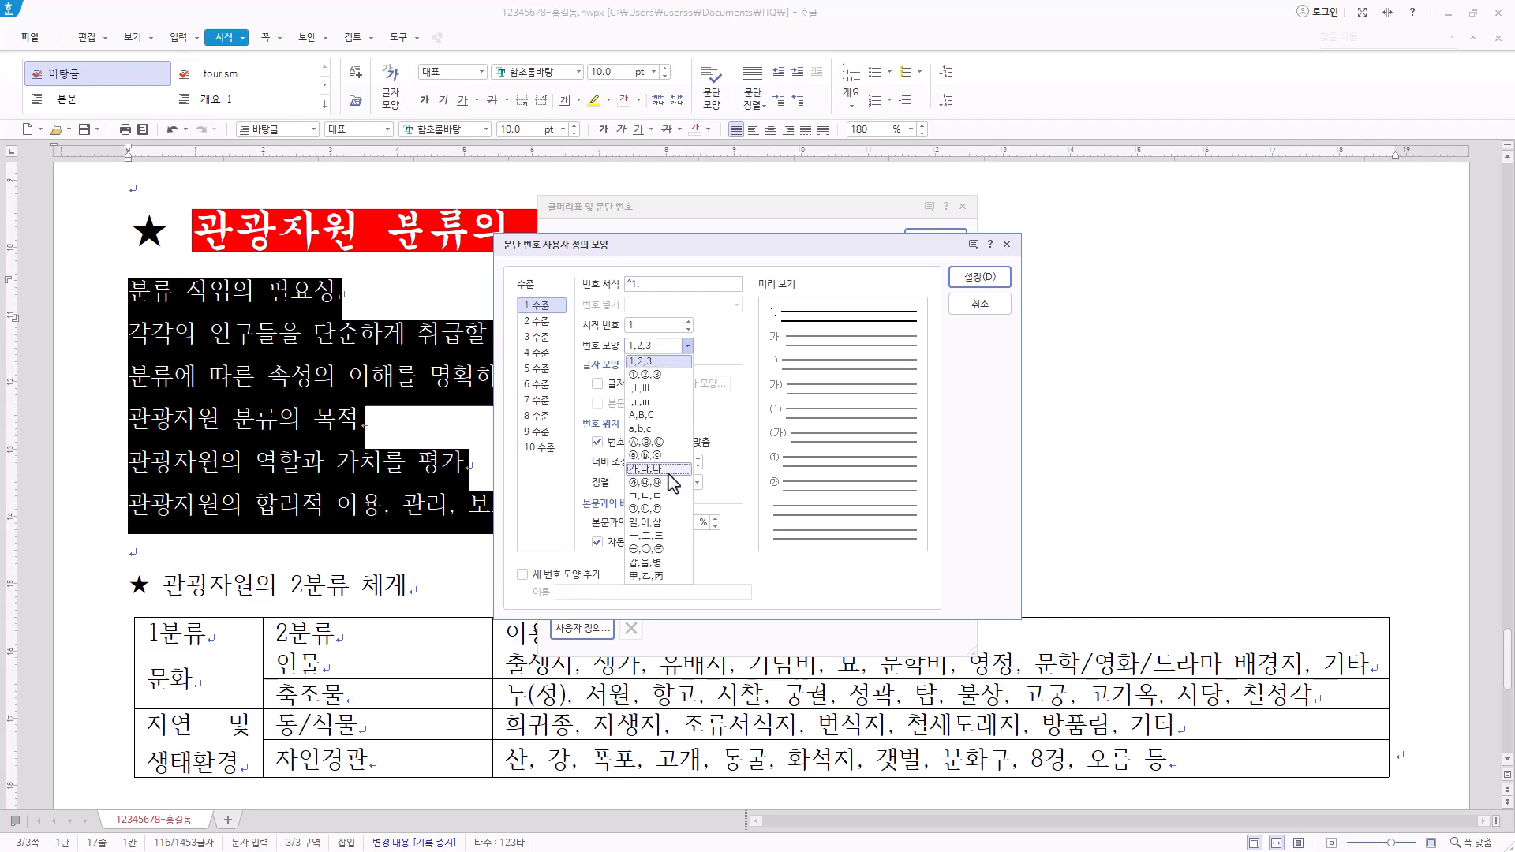
left_click(666, 470)
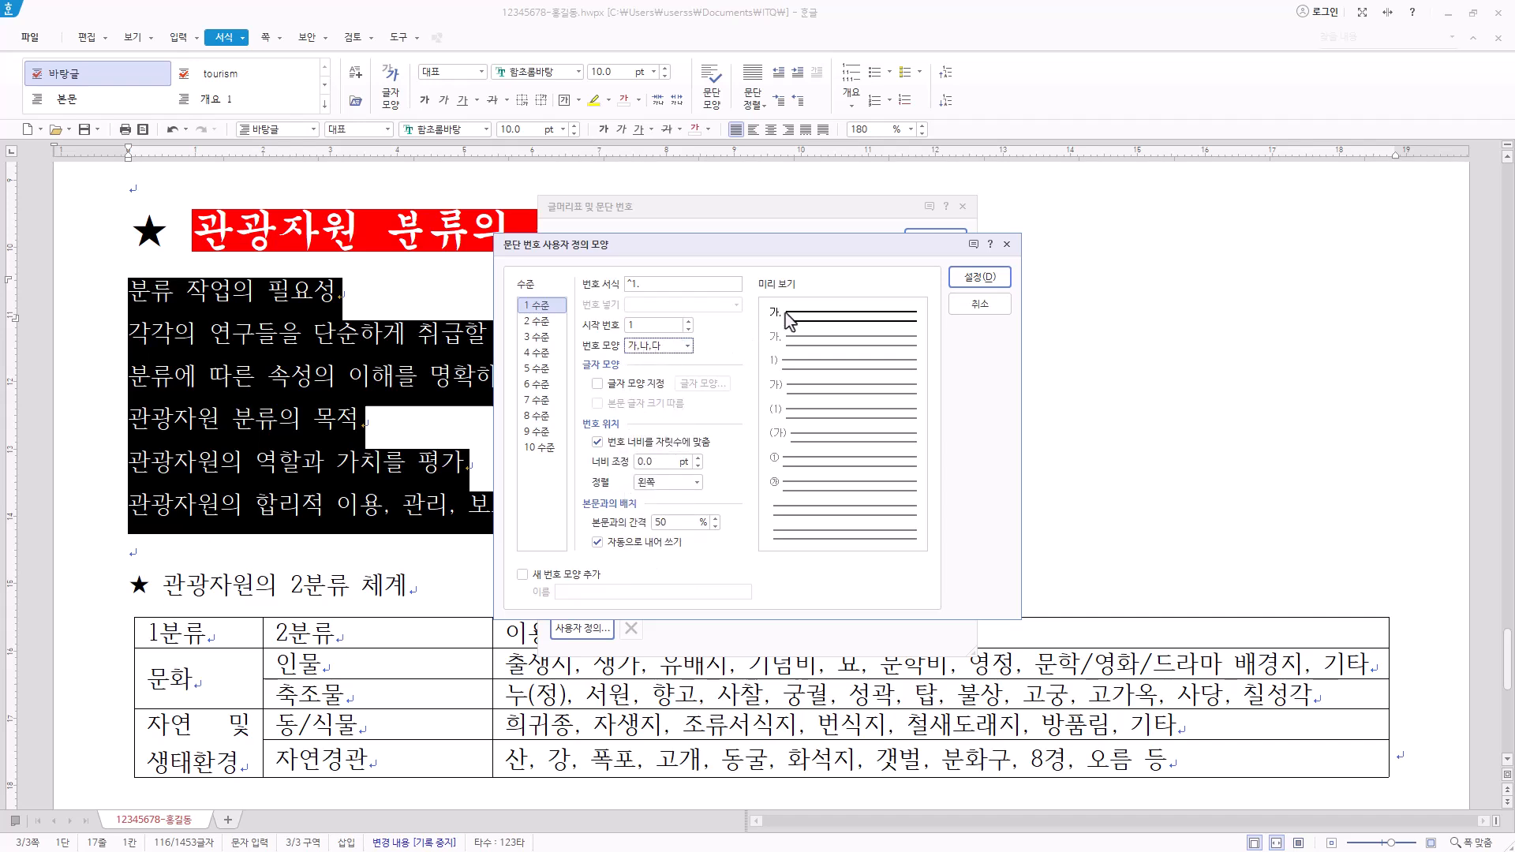
left_click(640, 285)
left_click(655, 460)
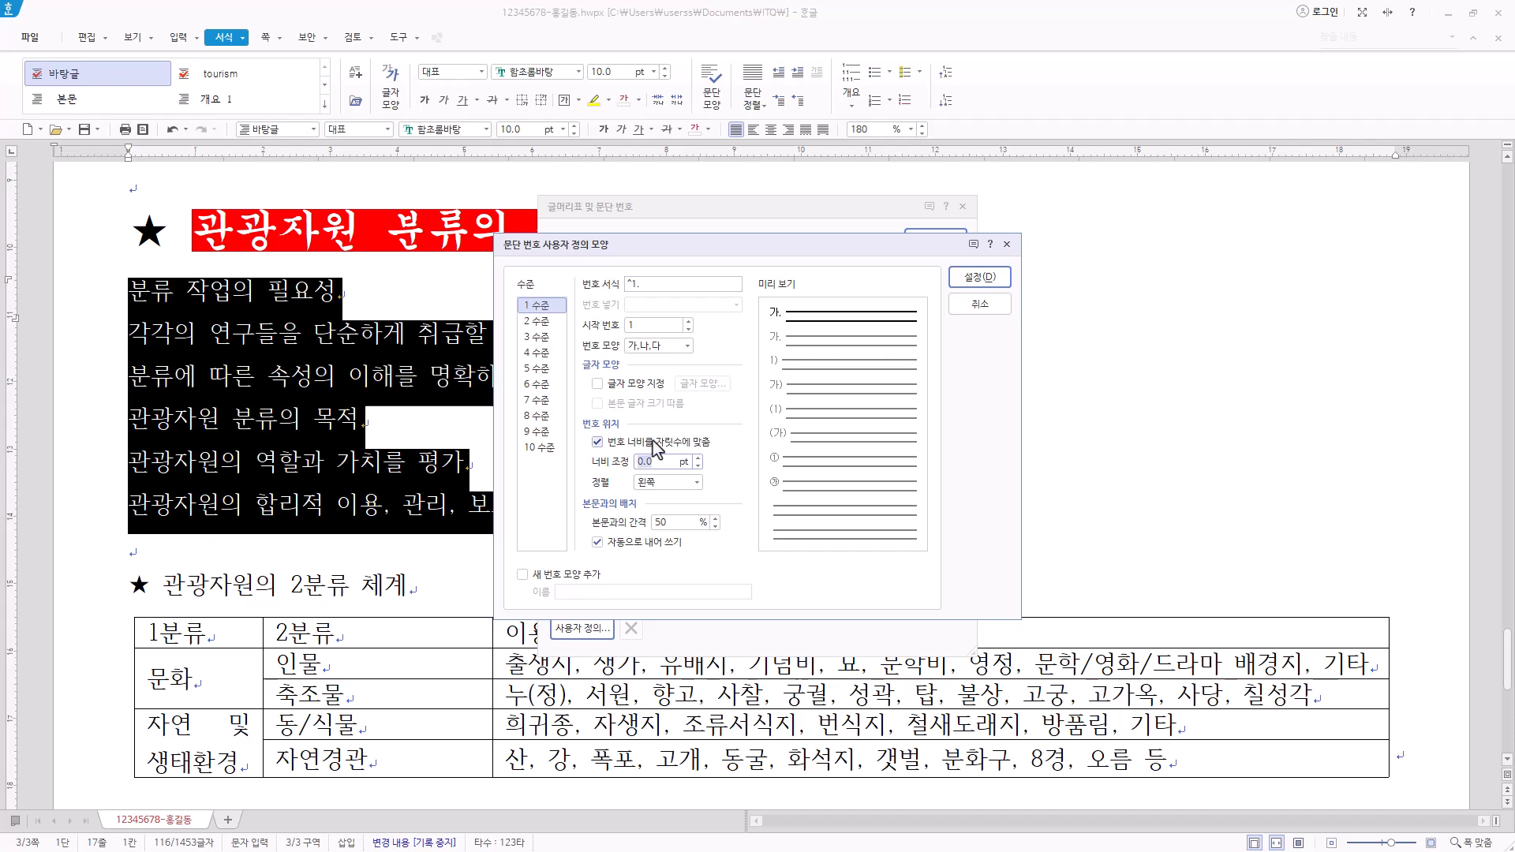
type("20")
left_click(668, 481)
left_click(669, 532)
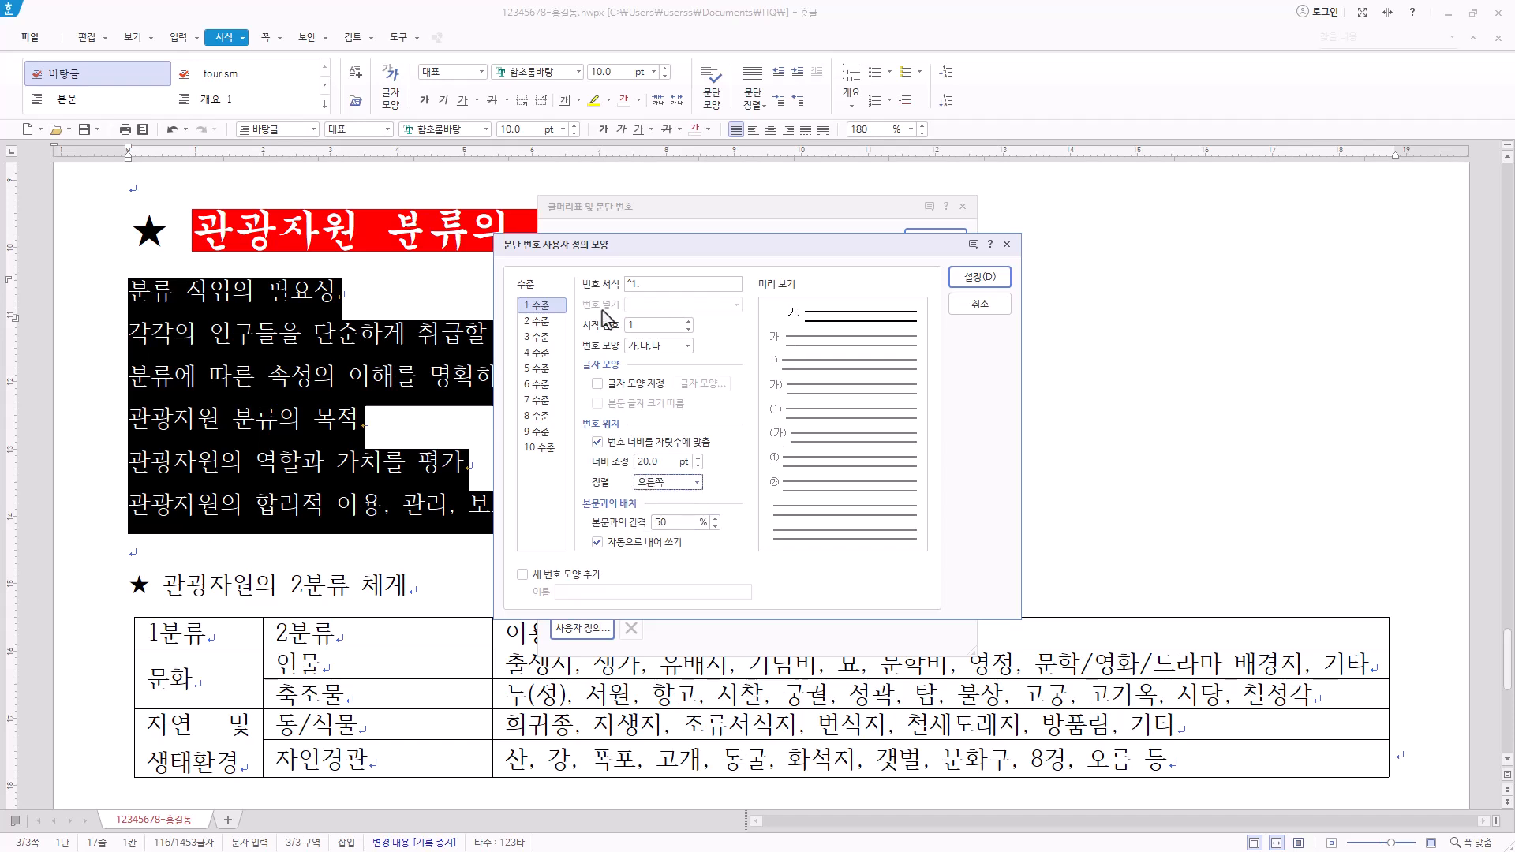
Step: Set level 2 to ①,②,③ with format ^2, 30 pt width and right (오른쪽) alignment, and apply the numbering to the six lines
left_click(544, 321)
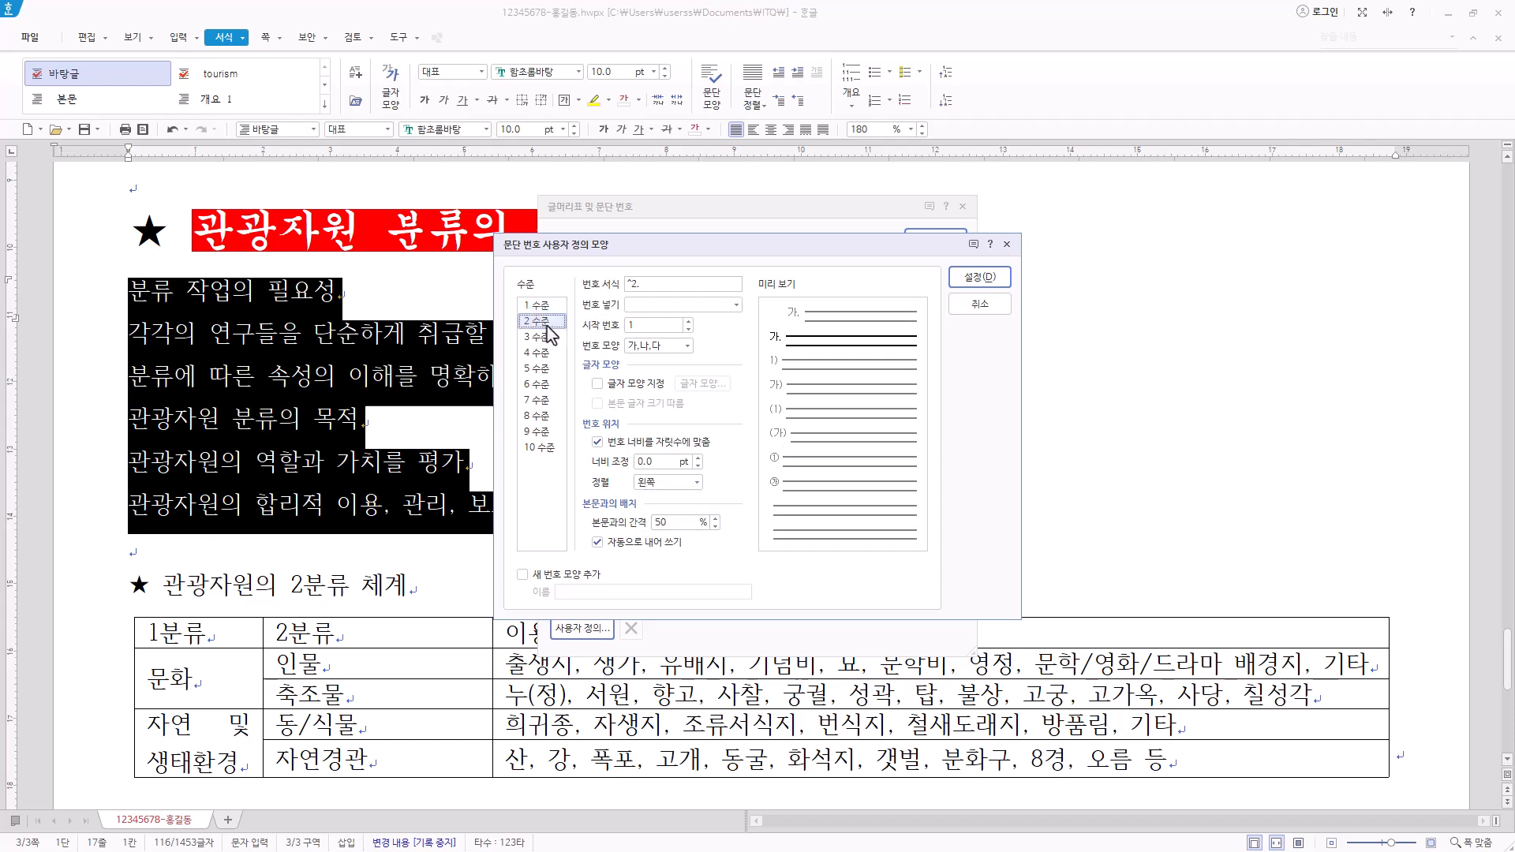
left_click(661, 351)
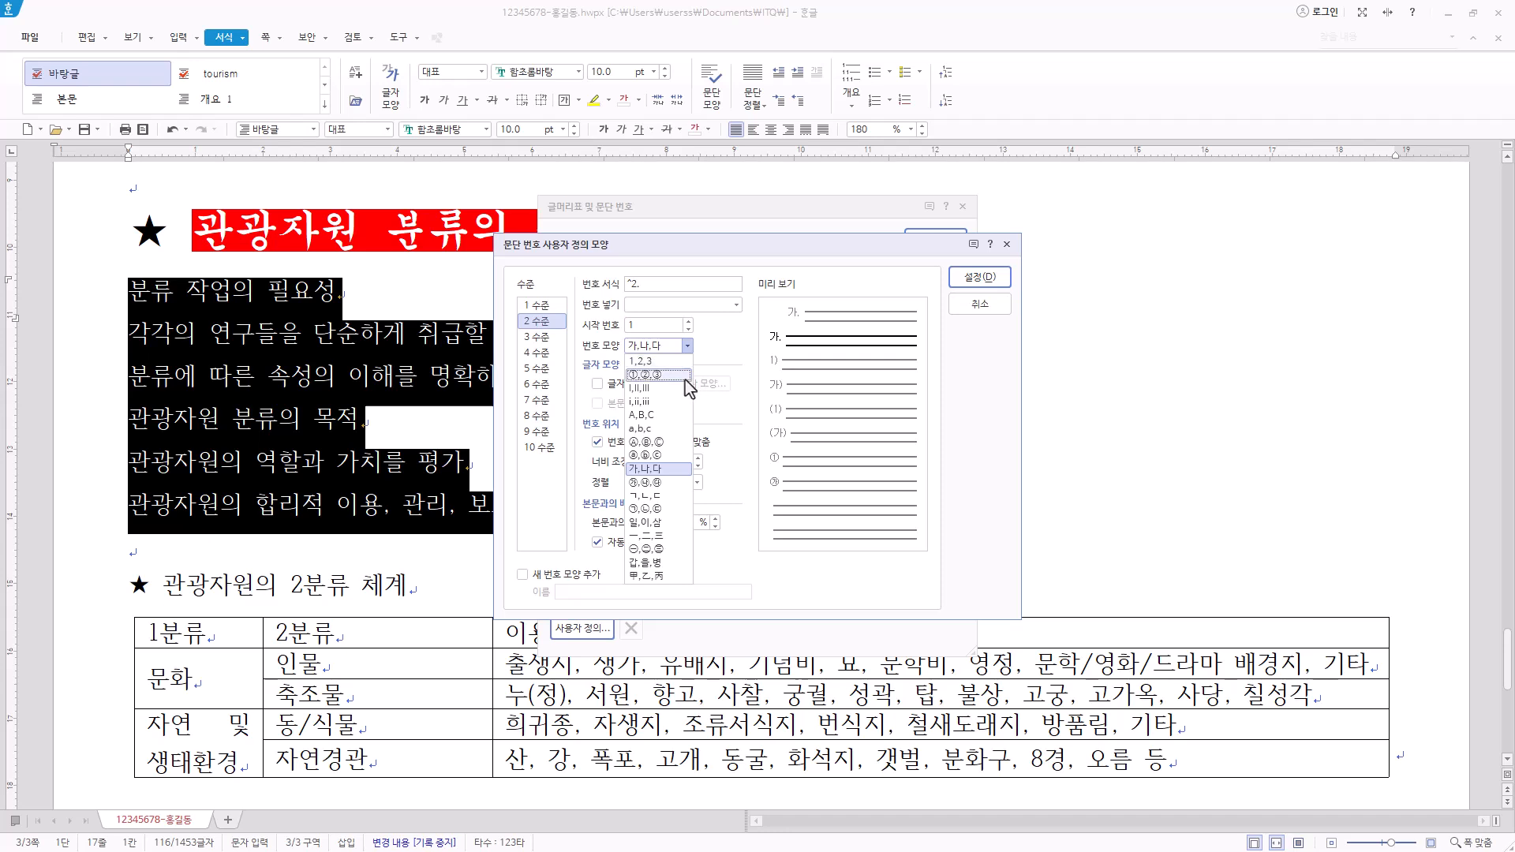
left_click(680, 376)
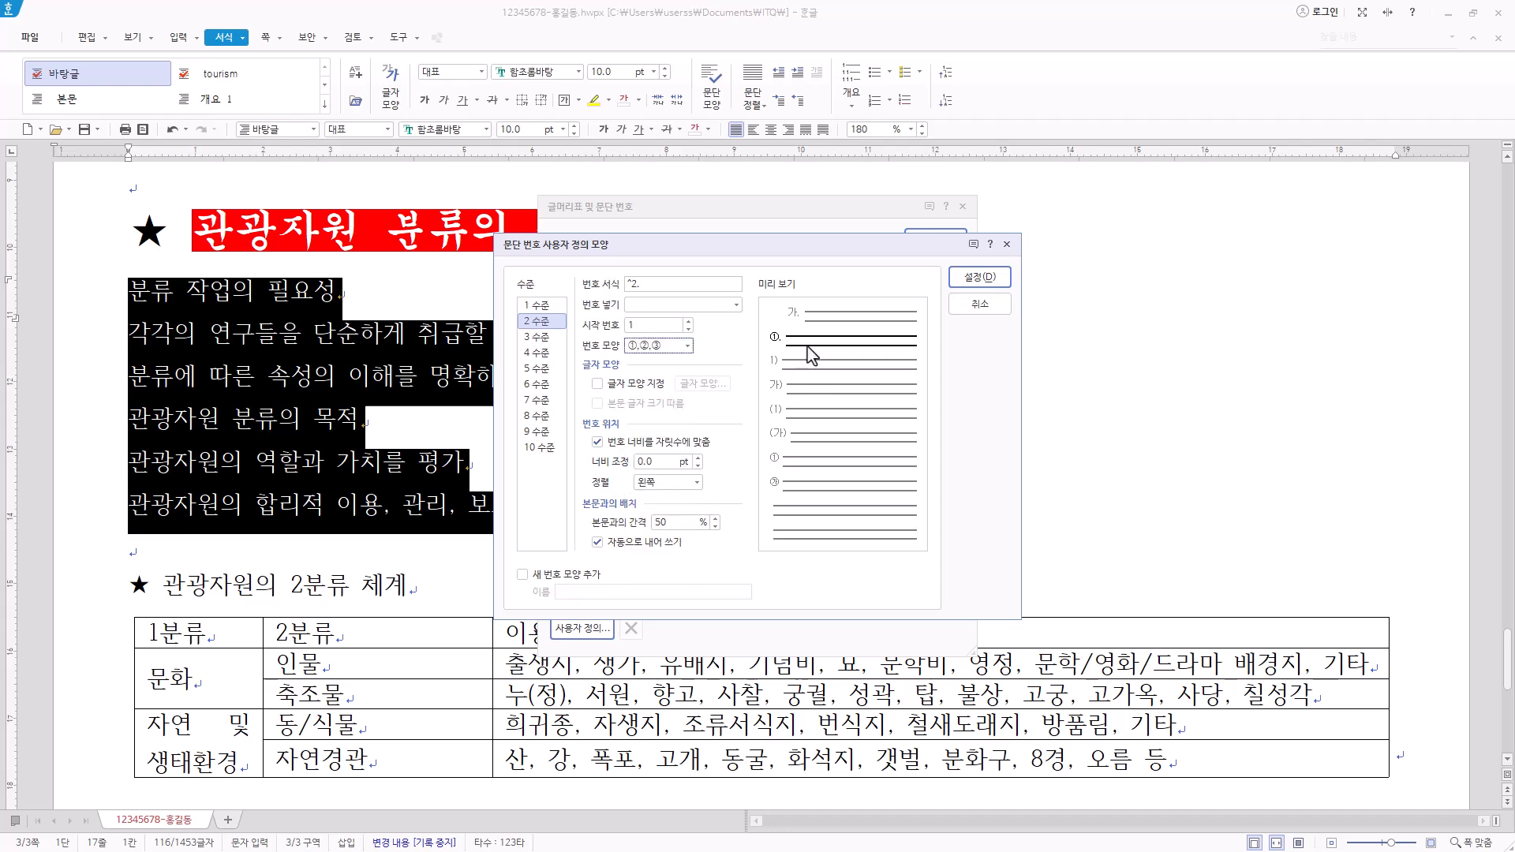
left_click(659, 289)
left_click(652, 463)
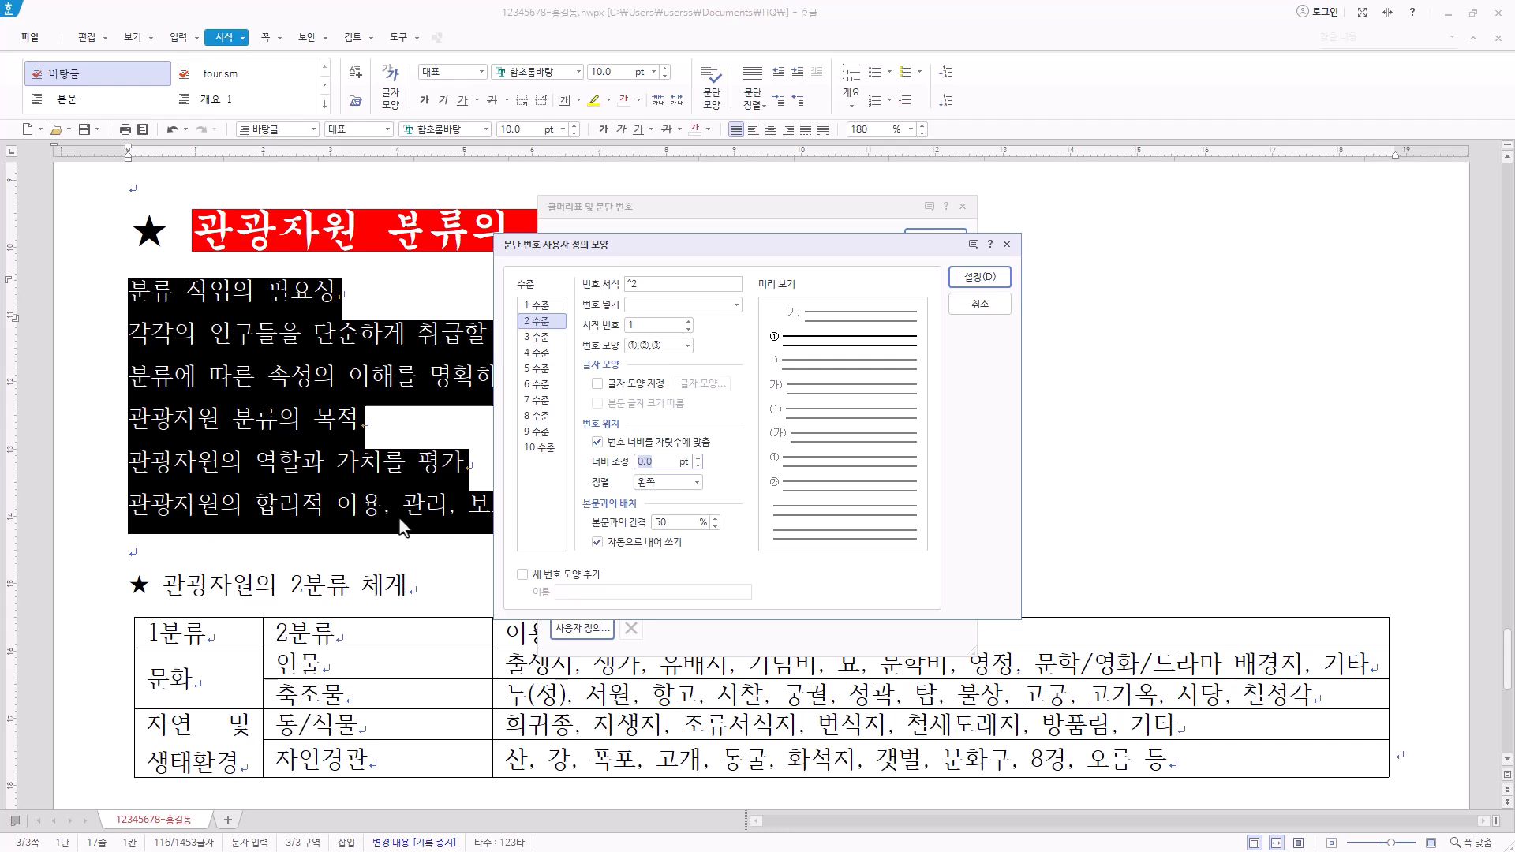
type("0")
left_click(666, 482)
left_click(673, 523)
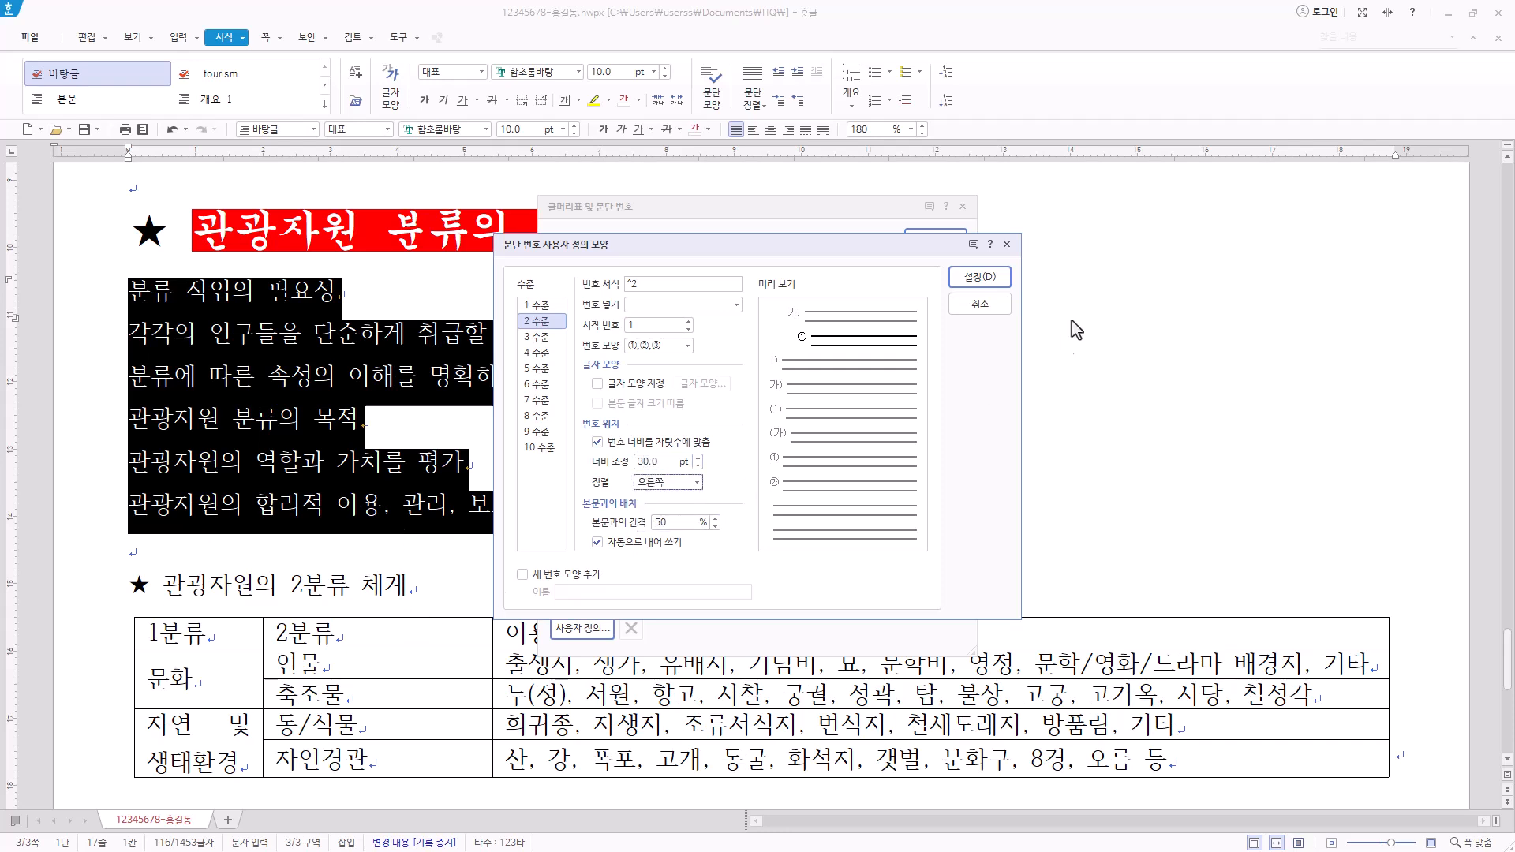
left_click(987, 284)
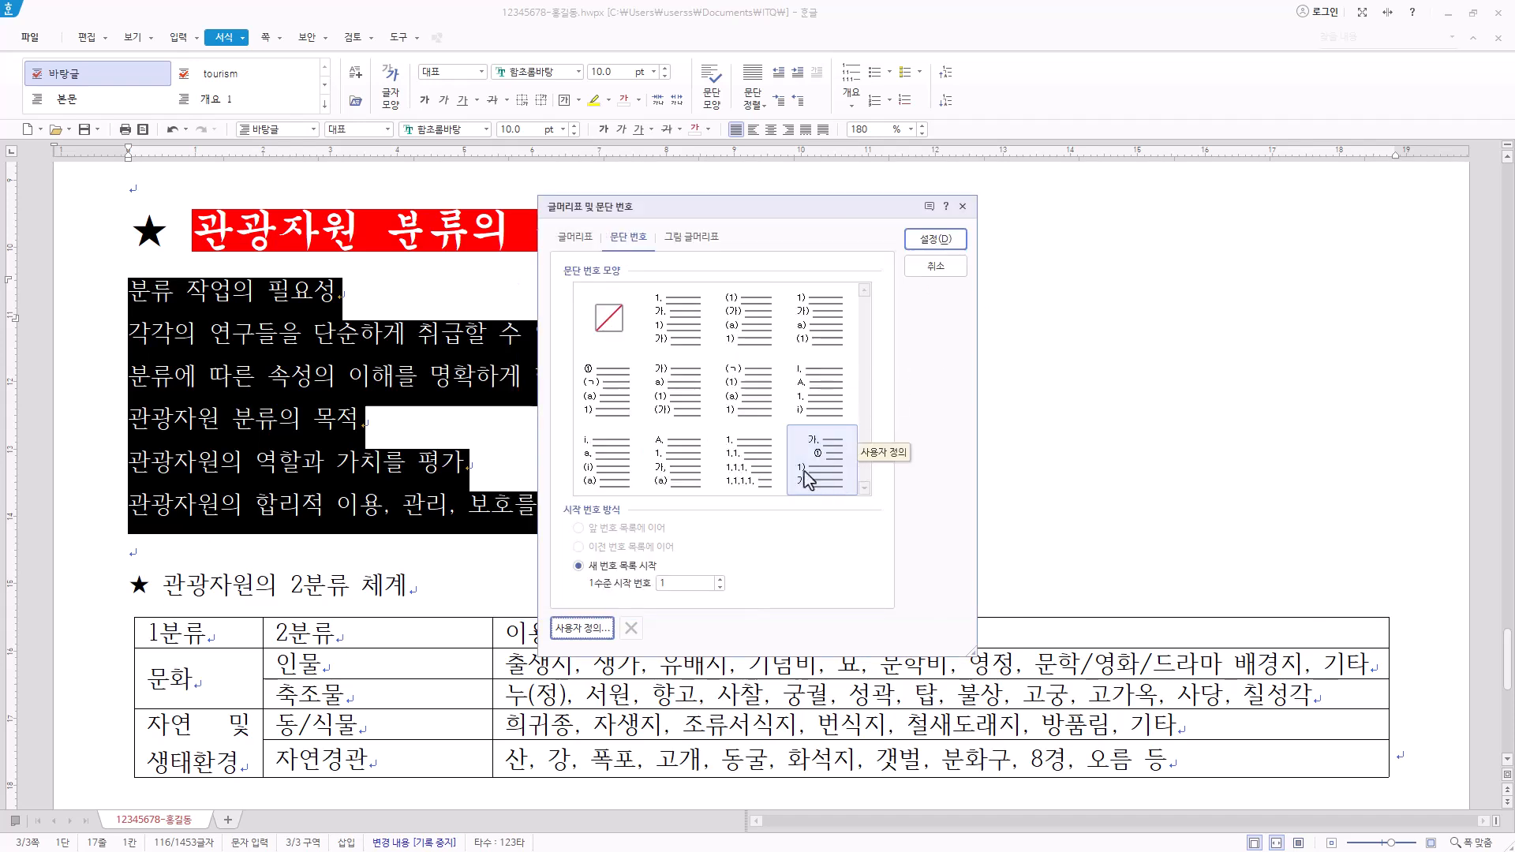
left_click(947, 241)
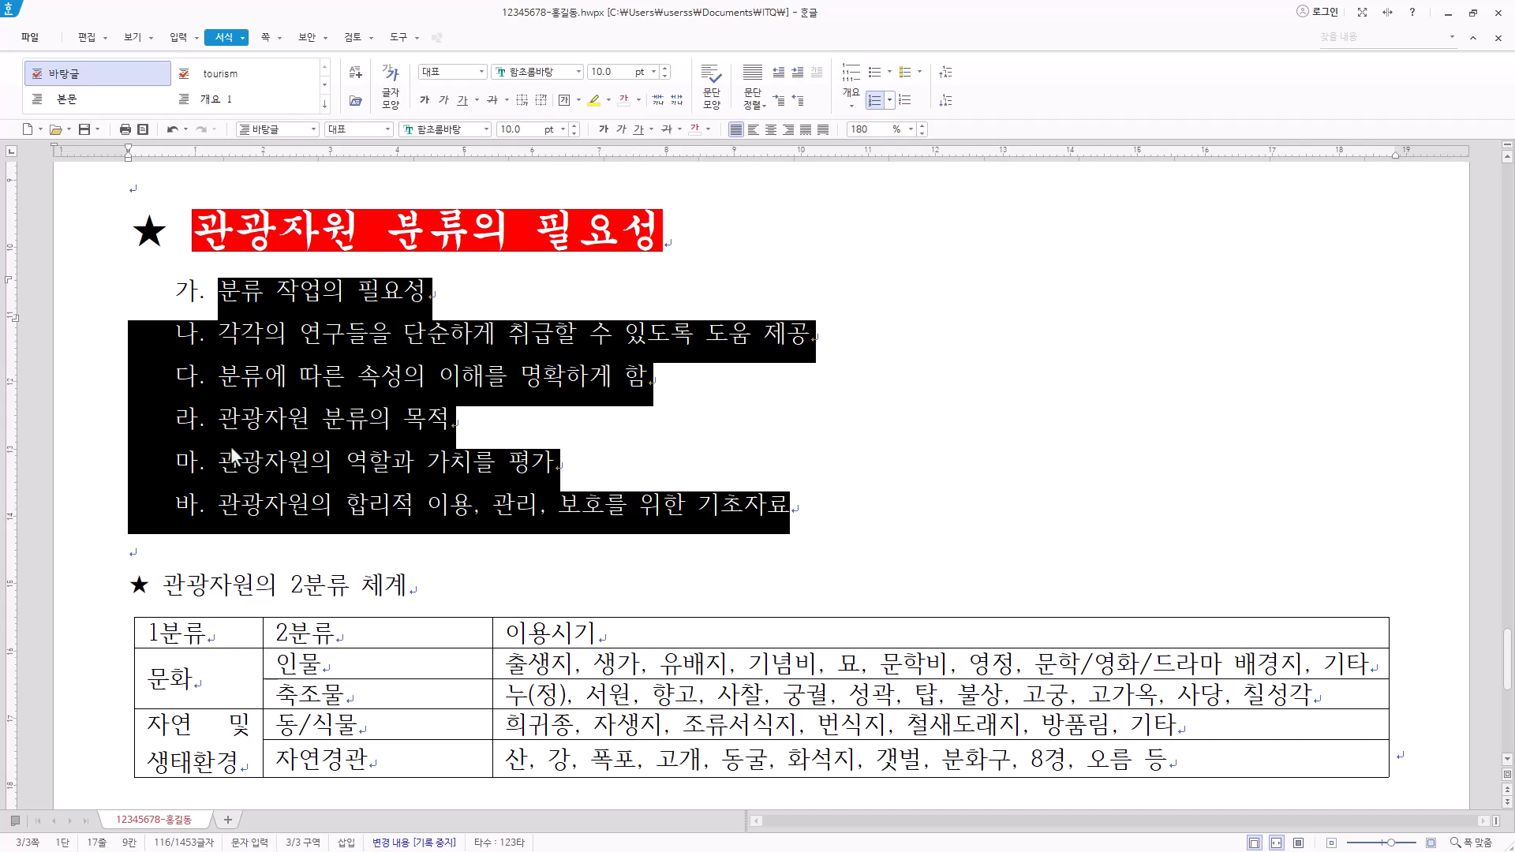
Step: Demote the two lines under 분류 작업의 필요성 and the two under 관광자원 분류의 목적 to numbering level 2
left_click(224, 289)
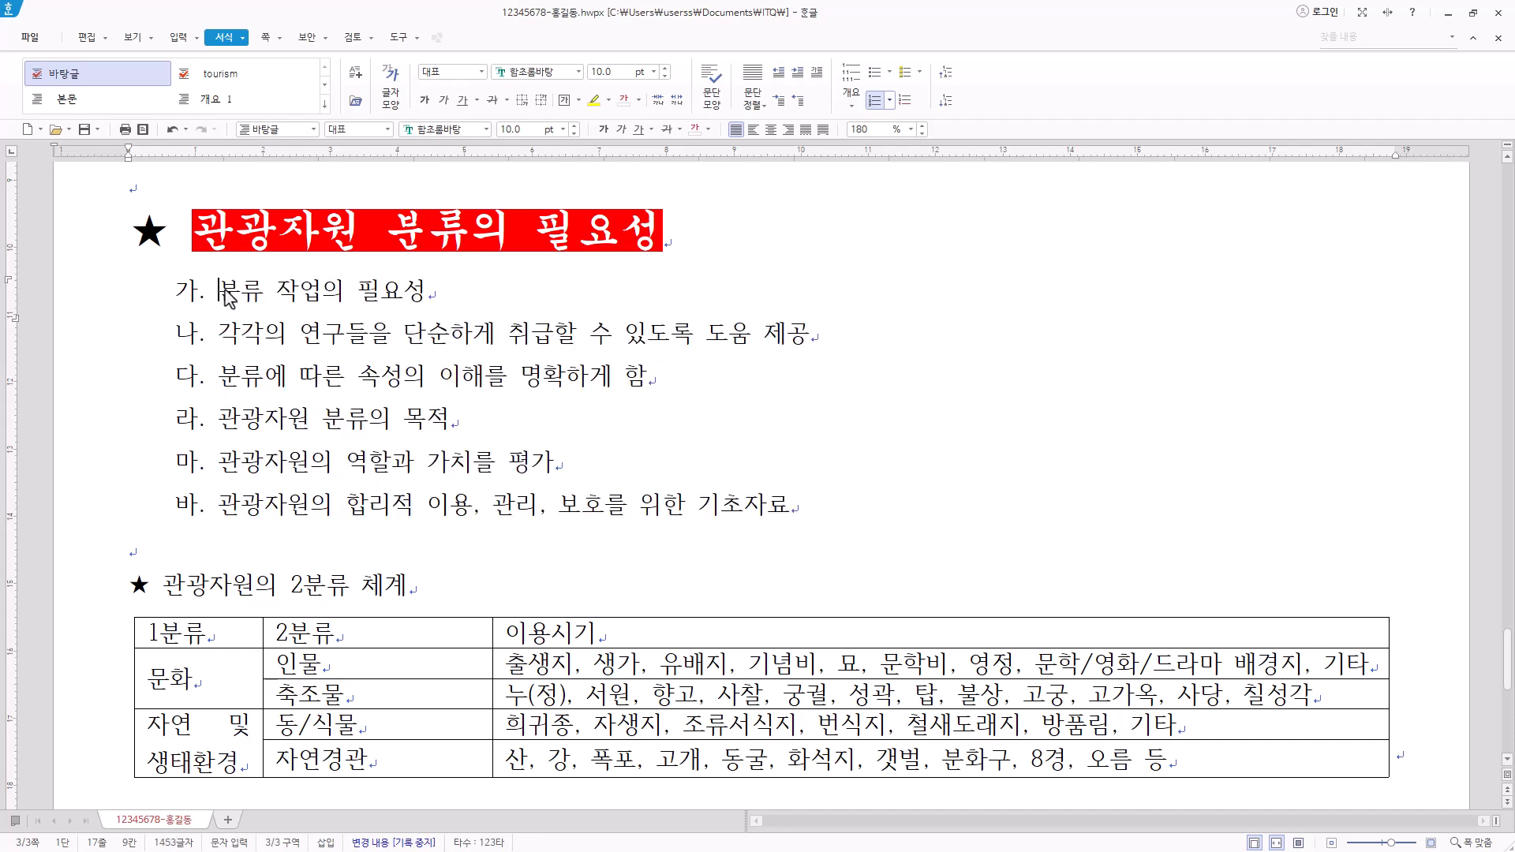
left_click_drag(220, 330, 821, 377)
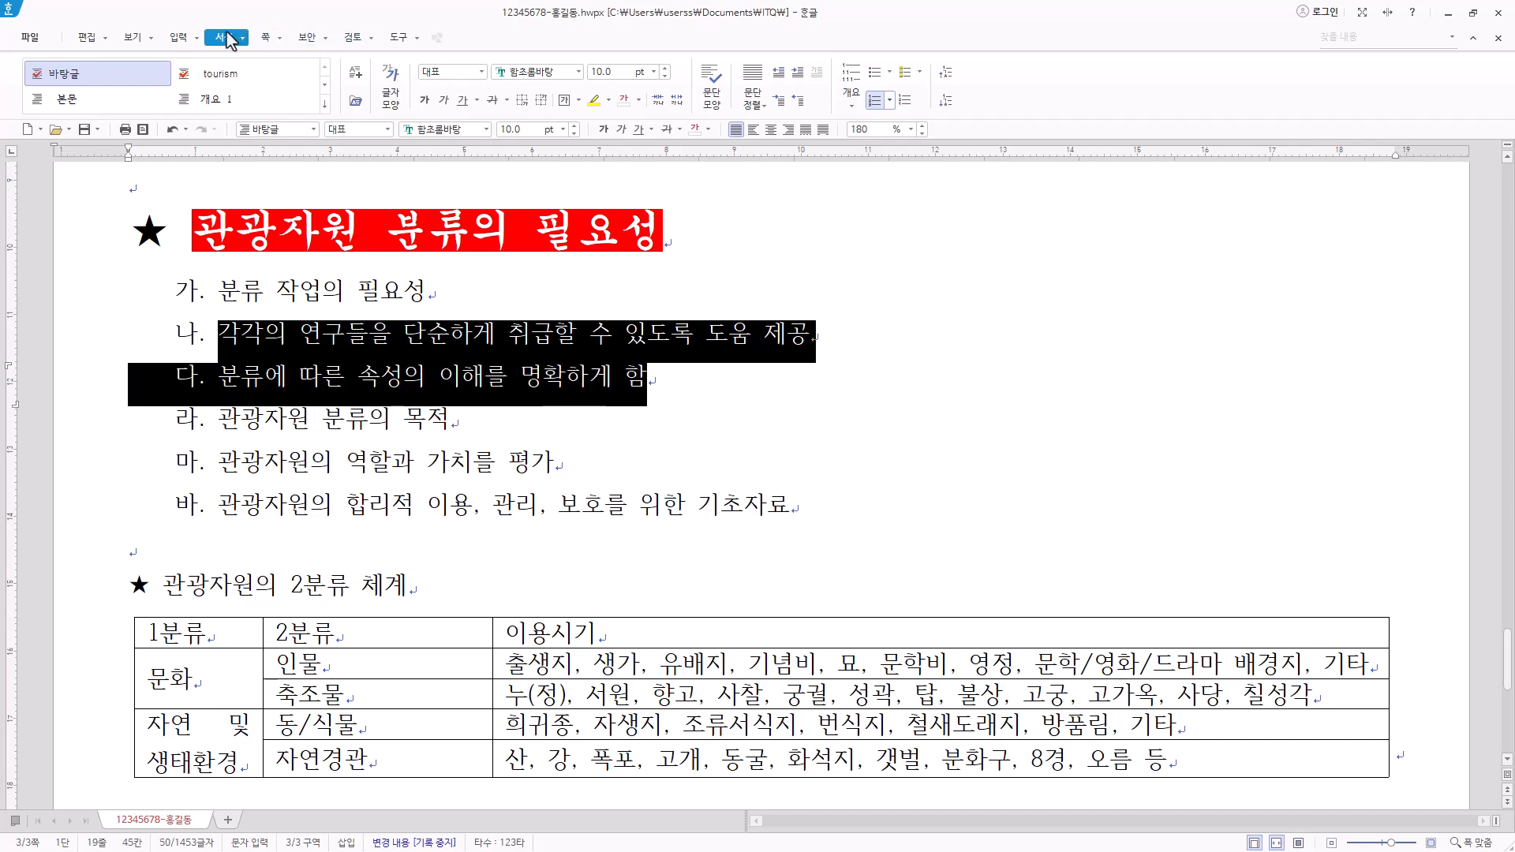
left_click(944, 101)
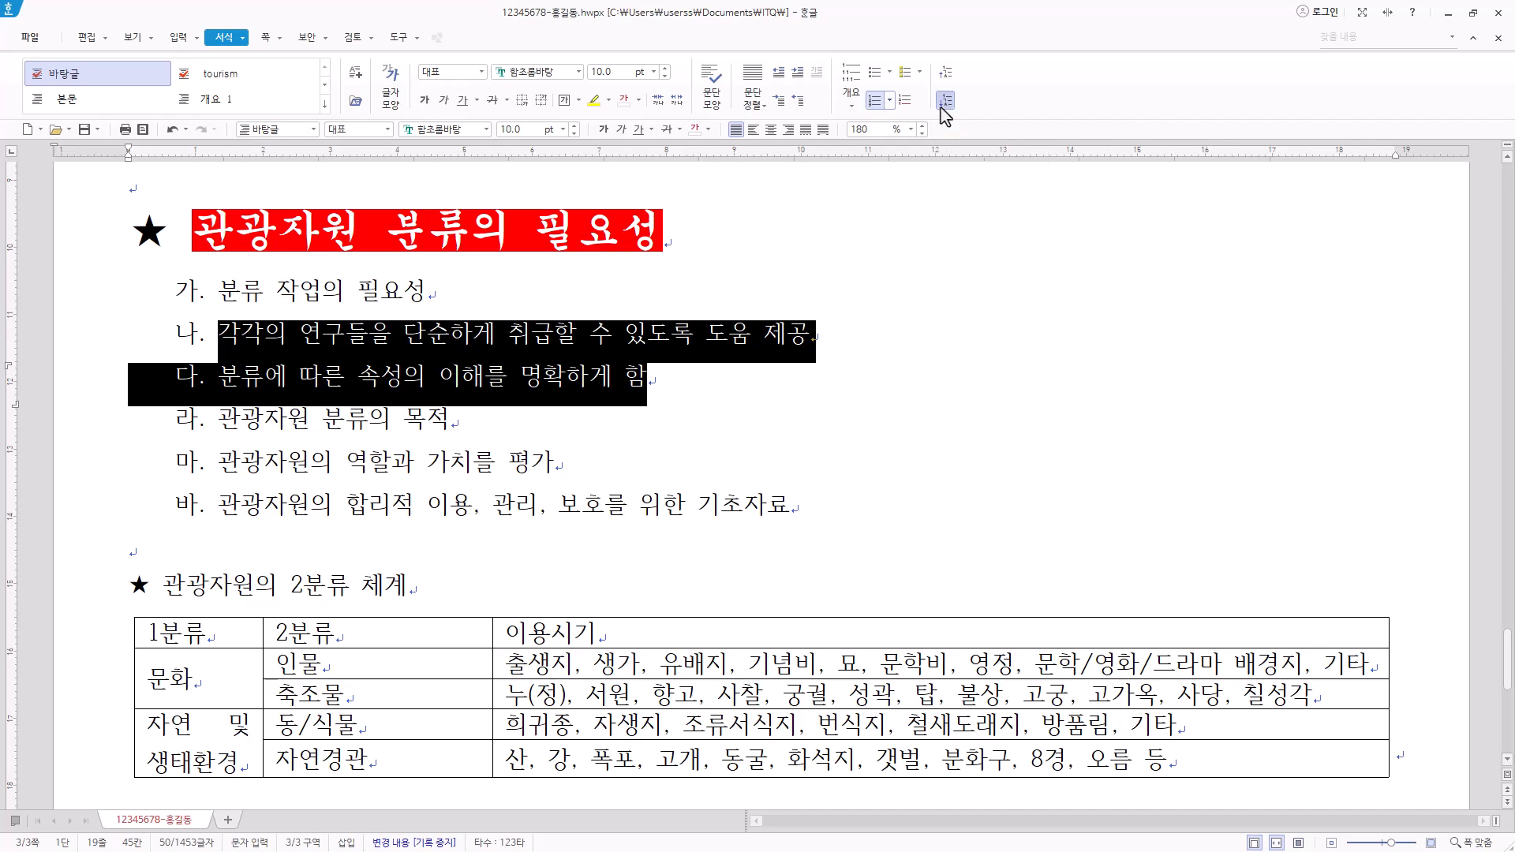
left_click(226, 418)
left_click_drag(218, 467, 951, 508)
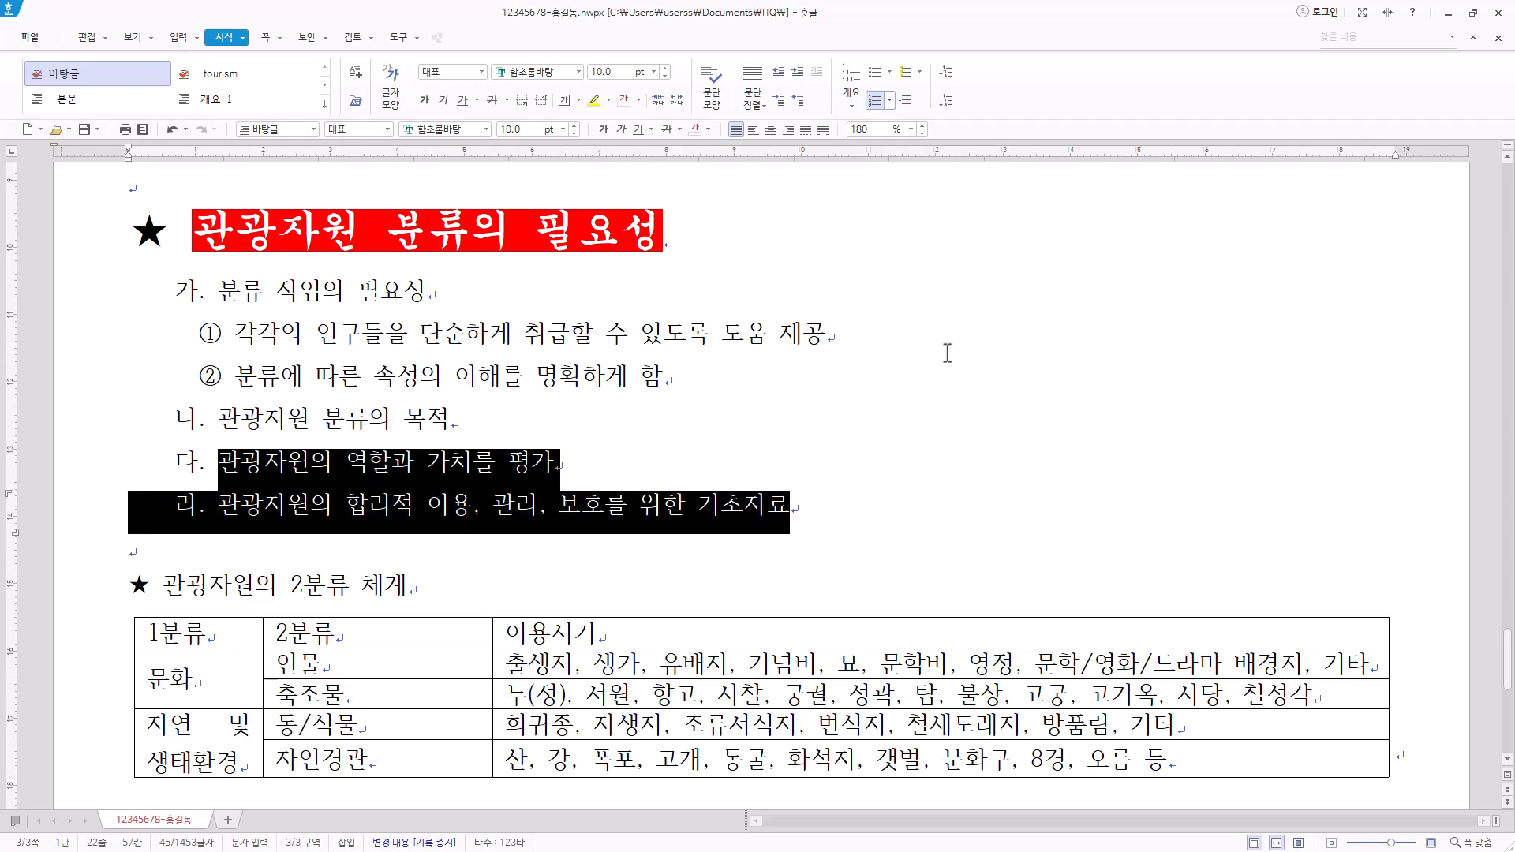
left_click(946, 108)
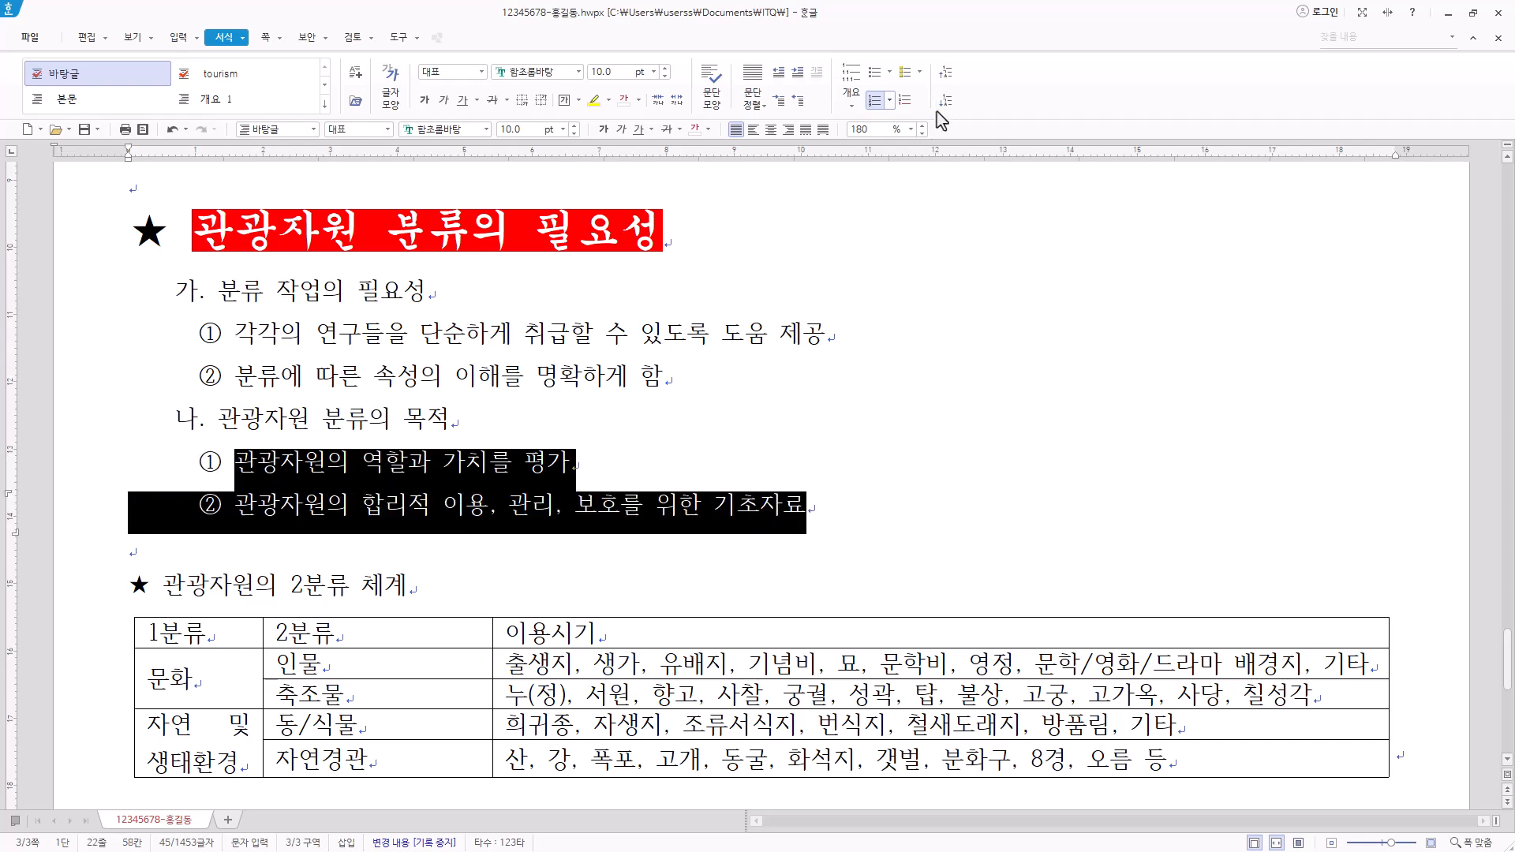
left_click(427, 373)
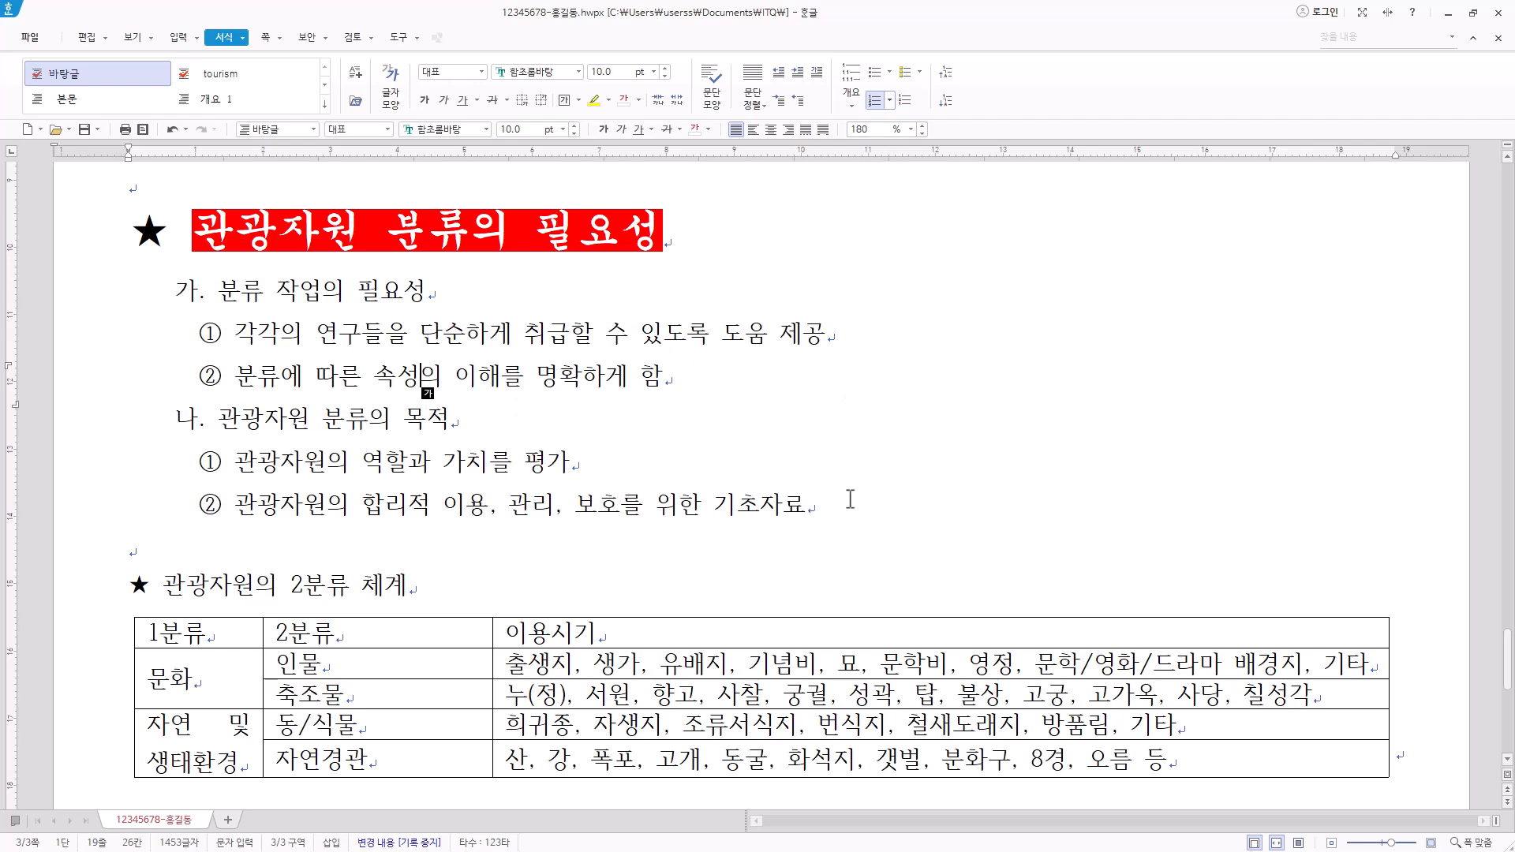
left_click_drag(854, 508, 213, 319)
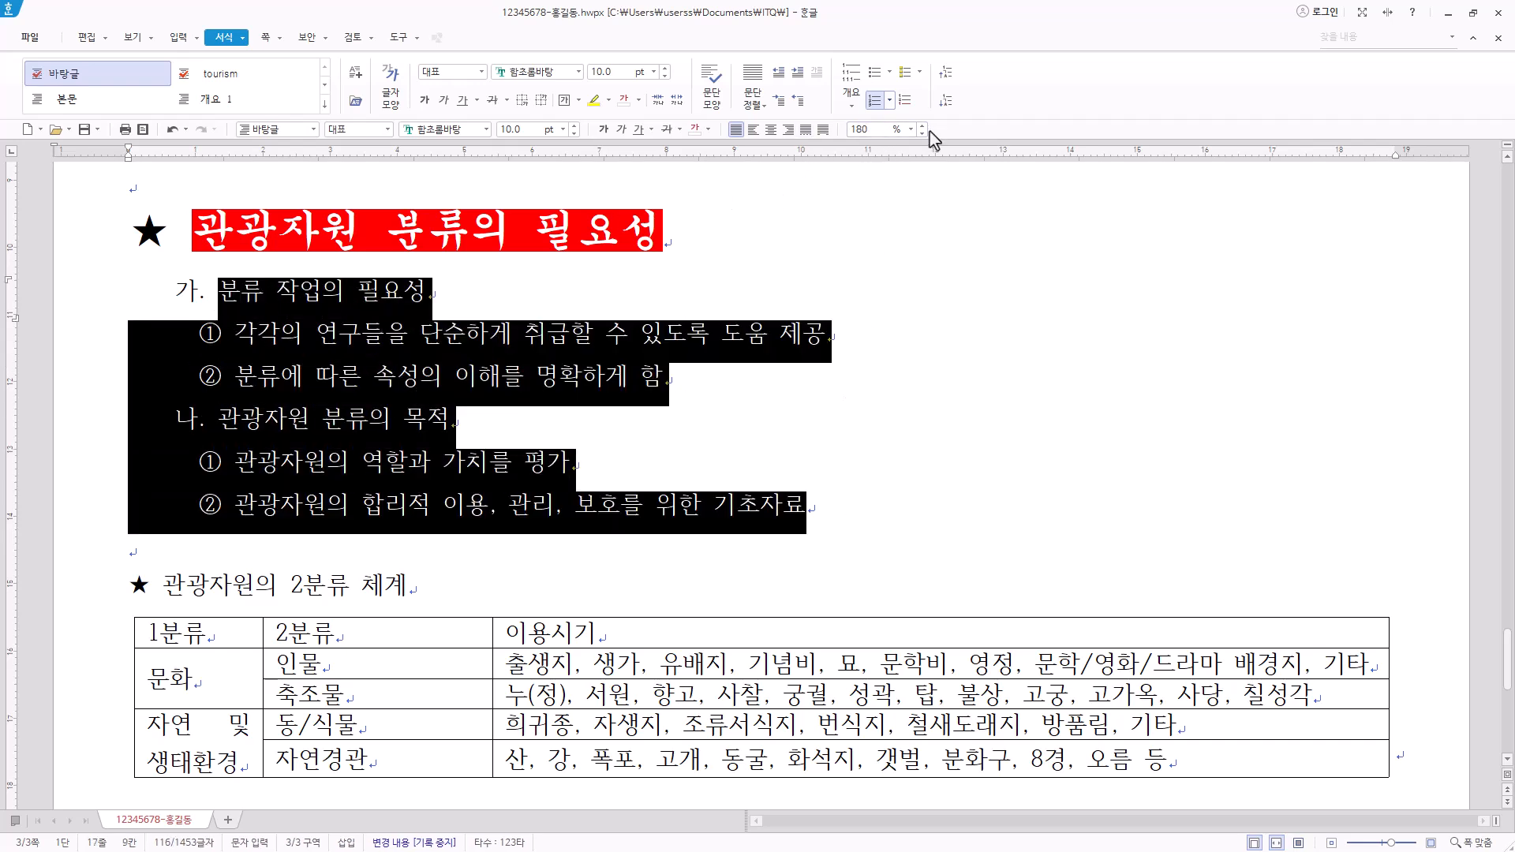
left_click(613, 469)
Step: Format the heading ★ 관광자원의 2분류 체계 above the table in the HY궁서 font at 18 pt
scroll(600, 466, "down", 2)
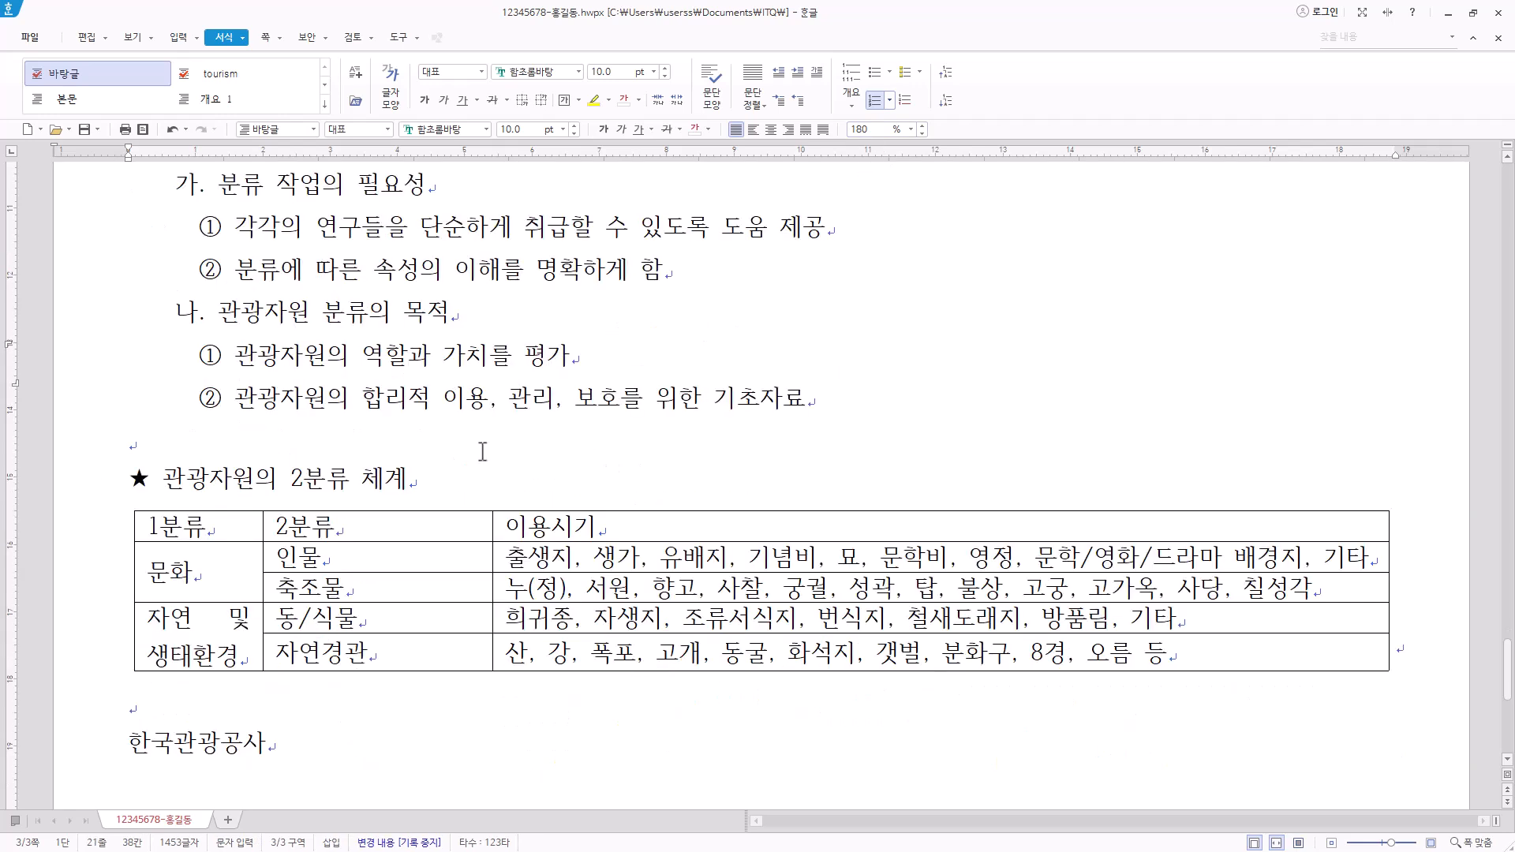
scroll(430, 366, "down", 3)
scroll(417, 310, "up", 3)
triple_click(536, 486)
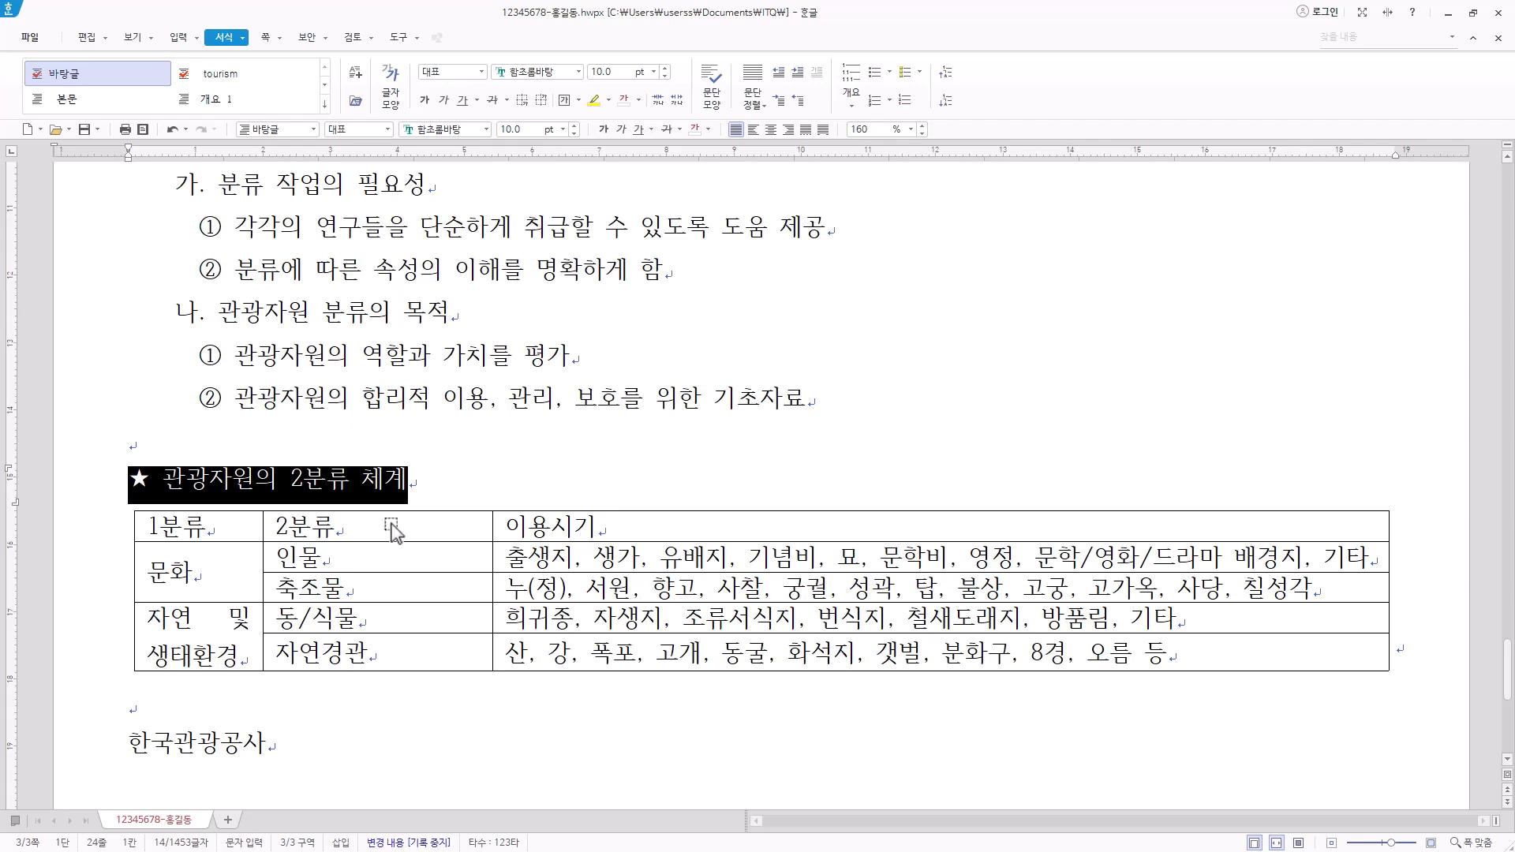
scroll(348, 464, "up", 2)
left_click(471, 129)
type("궁서")
key("Down")
key("Down")
key("Return")
left_click(572, 133)
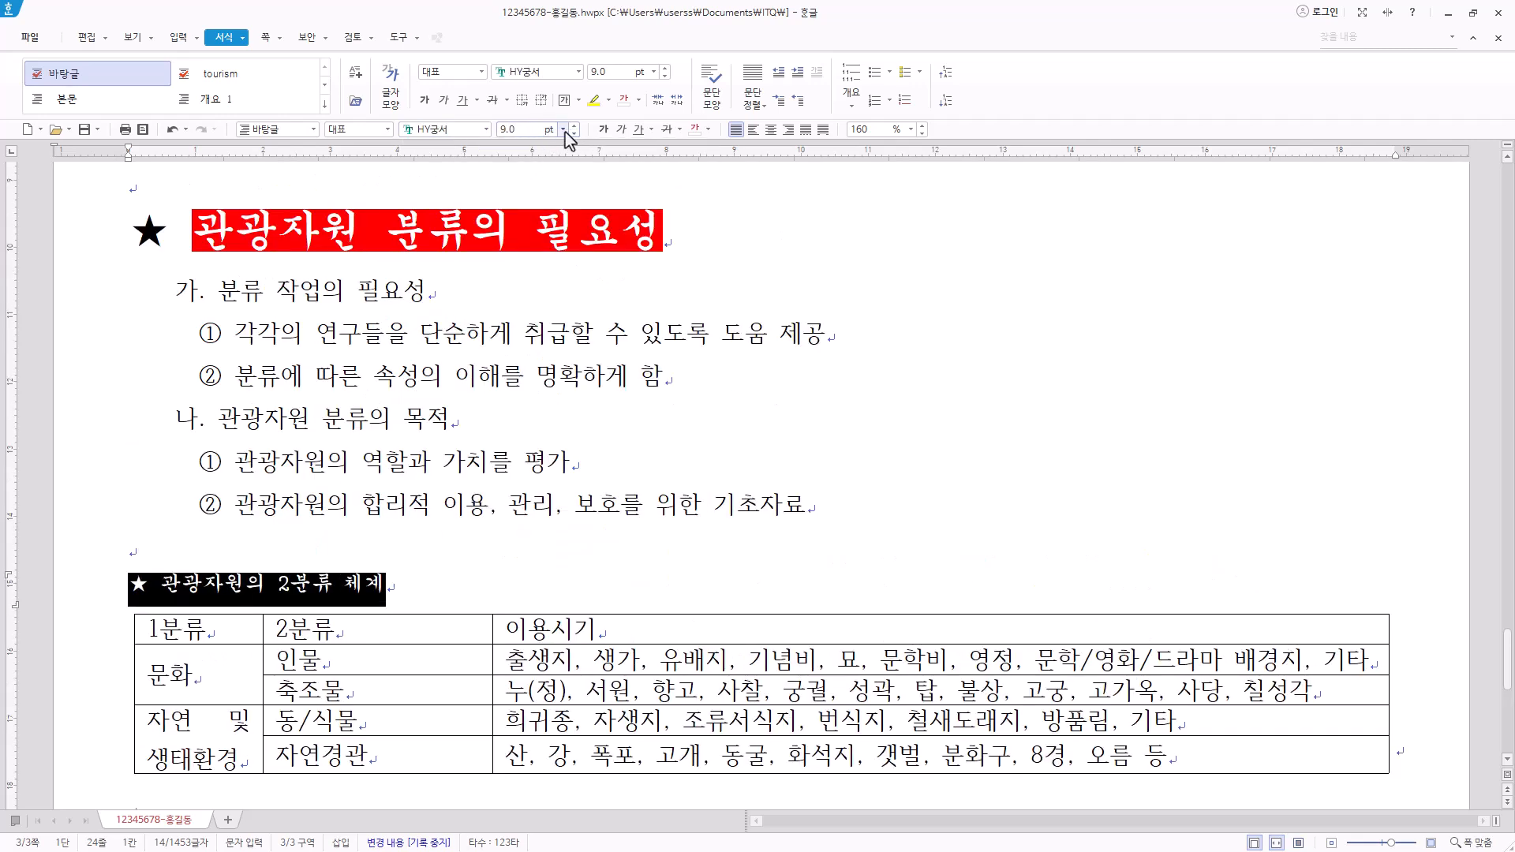
left_click(564, 129)
left_click(532, 297)
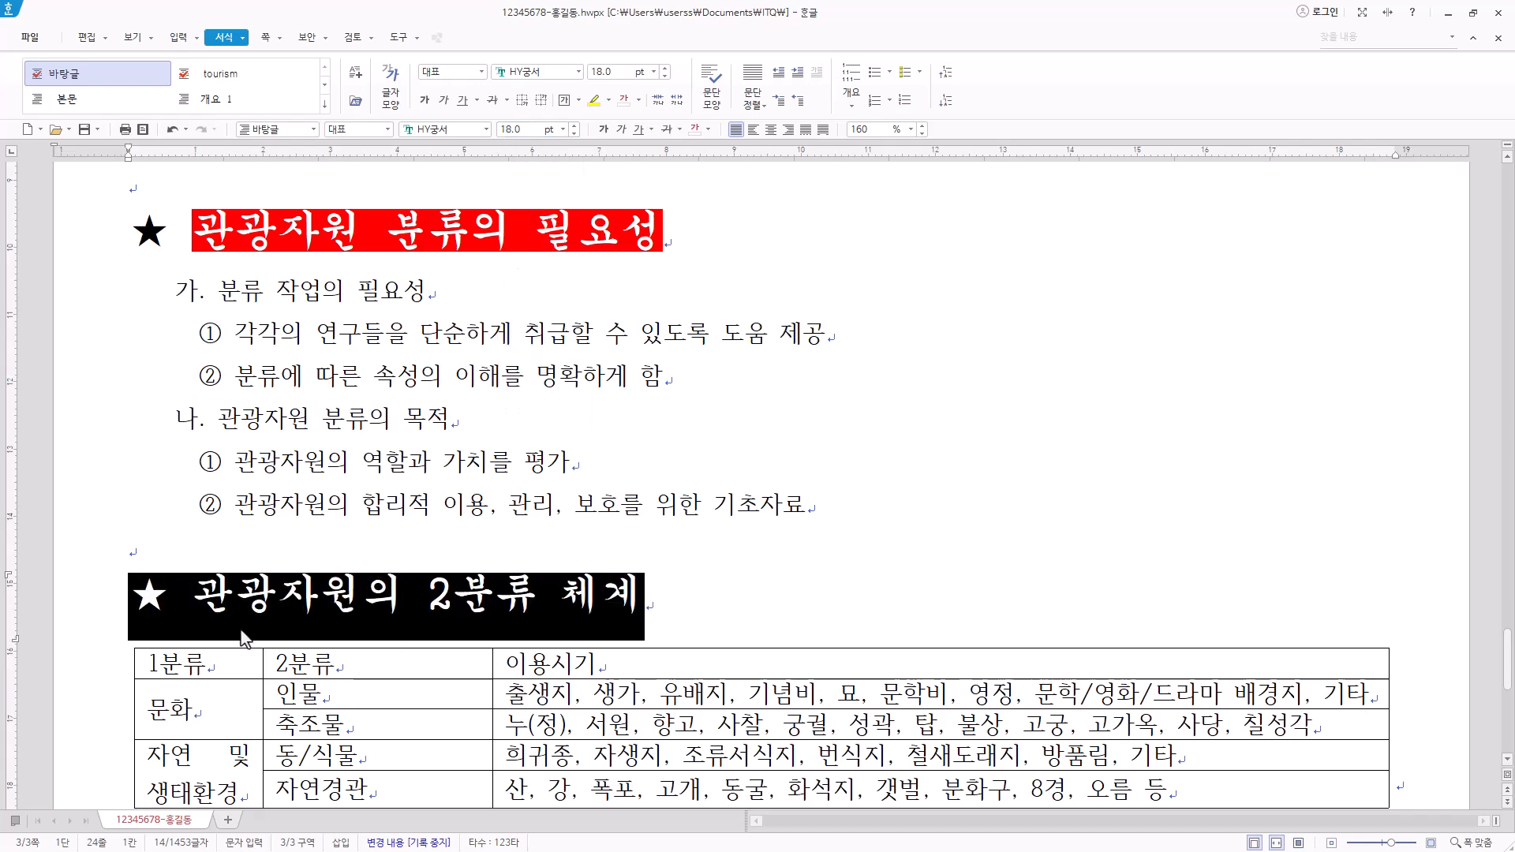
Step: Underline the heading text 관광자원의 2분류 체계, leaving out its star
left_click_drag(195, 603, 684, 592)
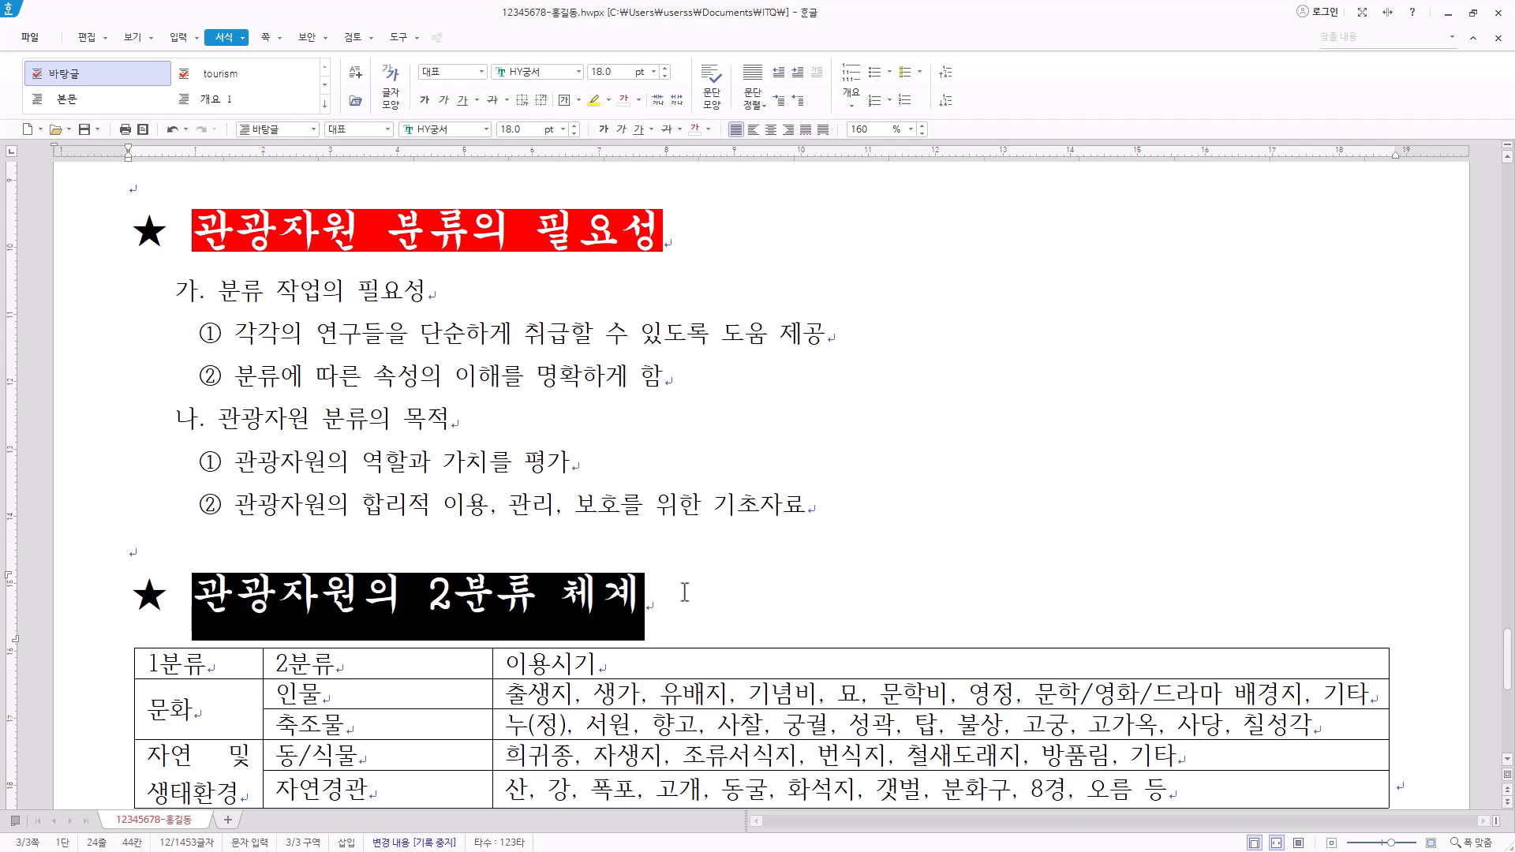
left_click(638, 130)
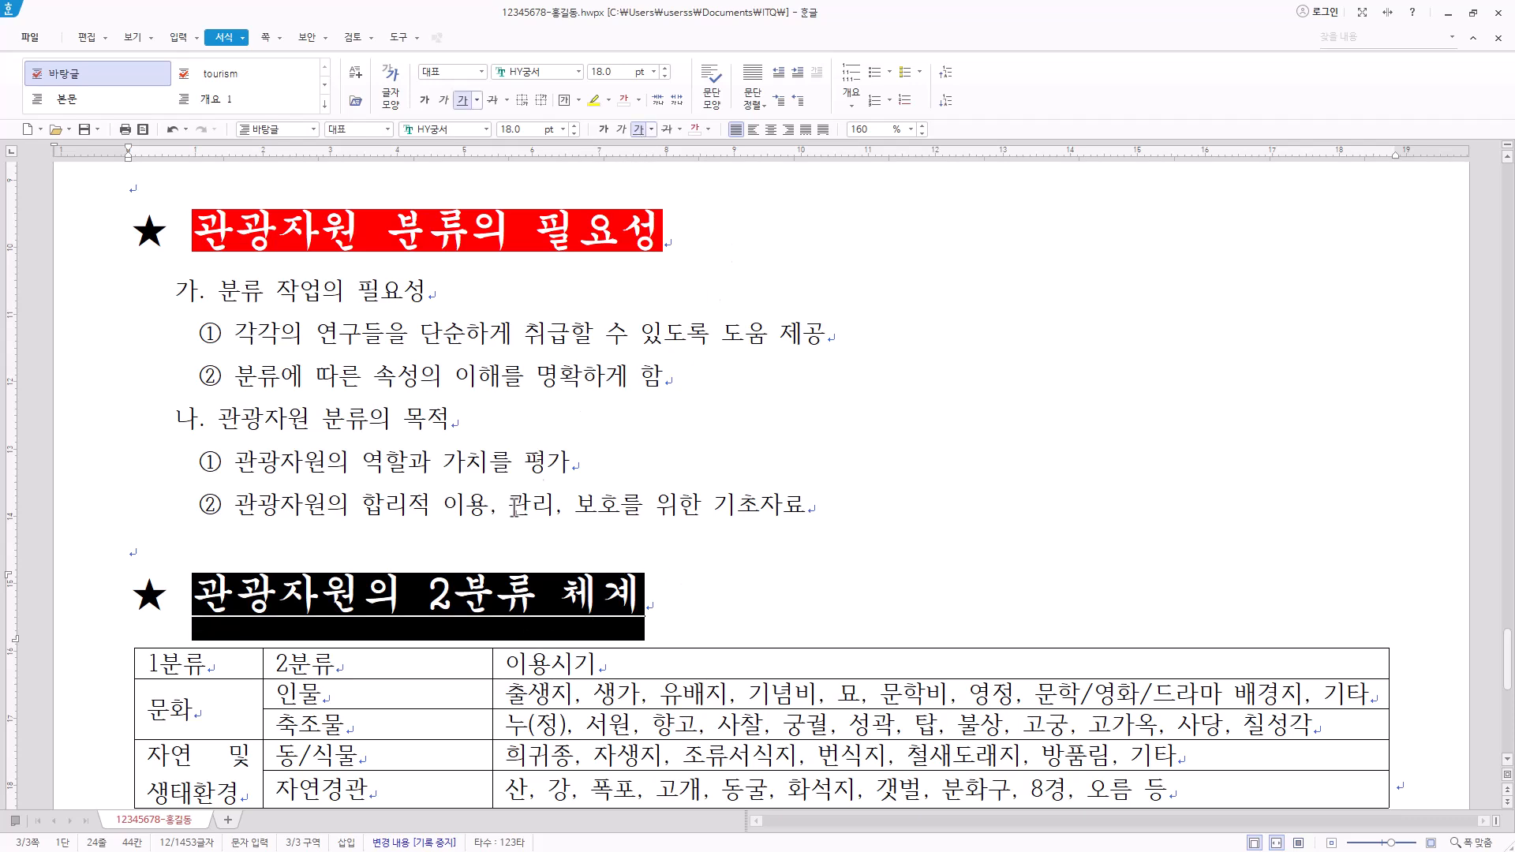
left_click(394, 601)
Step: Add ˇ-shaped emphasis marks (강조점) above the characters 관광 in the heading 관광자원의 2분류 체계
left_click_drag(198, 591, 265, 594)
right_click(265, 593)
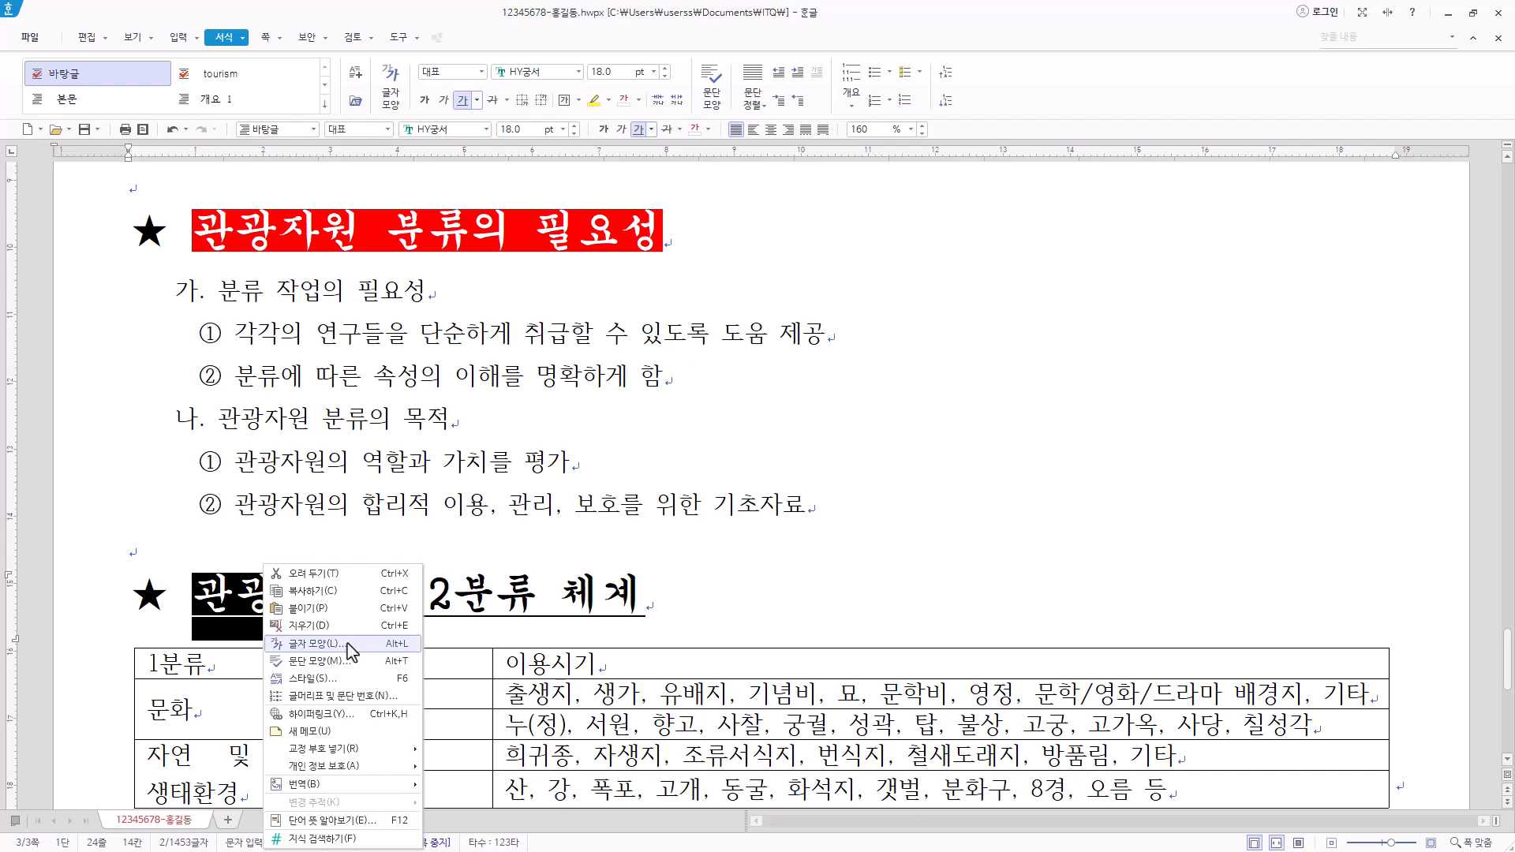
left_click(332, 643)
left_click(595, 259)
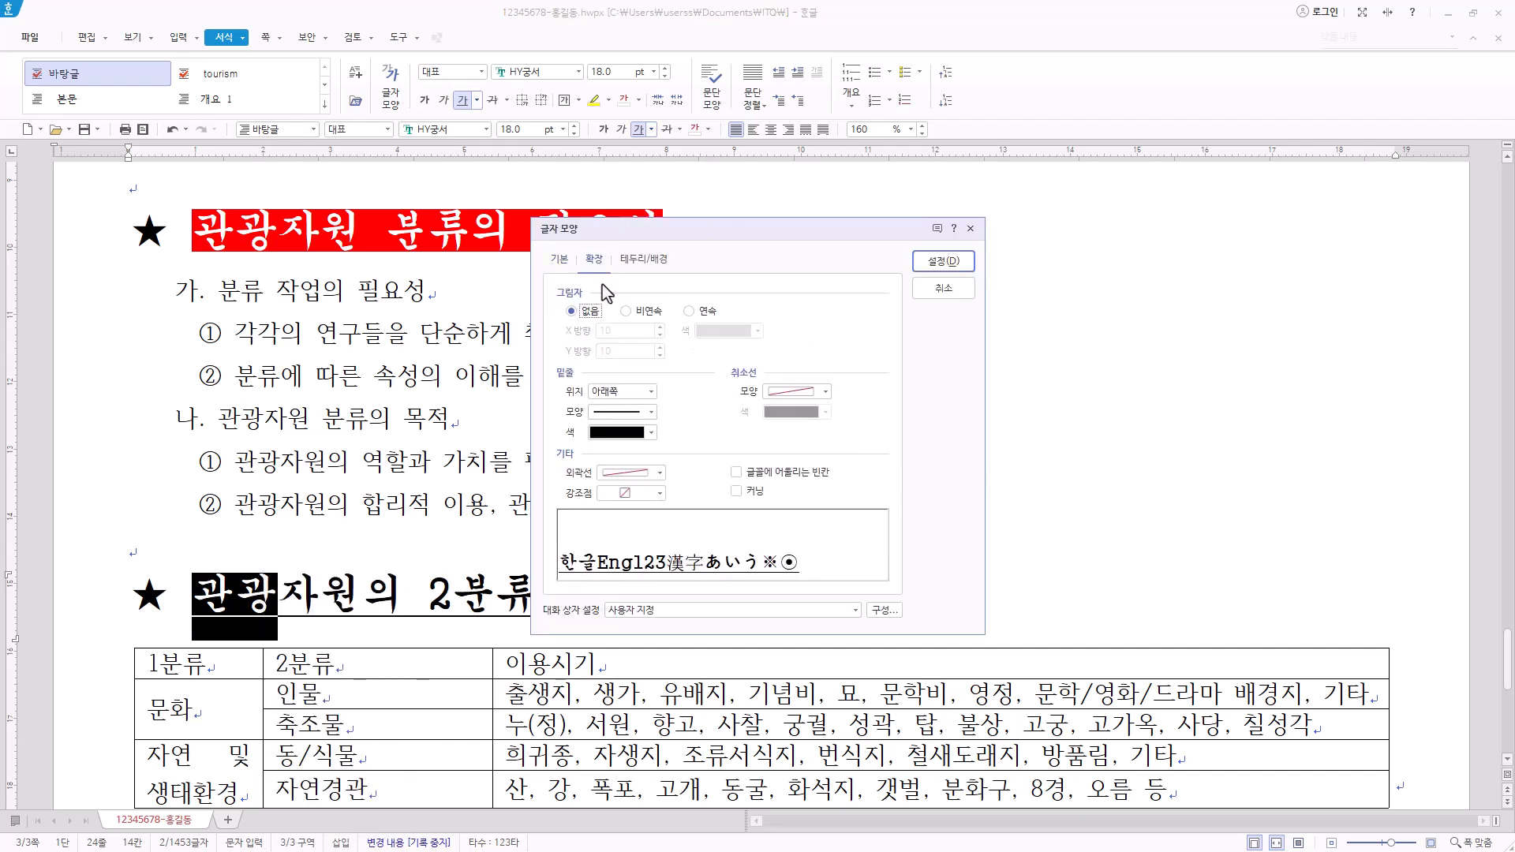
left_click(659, 494)
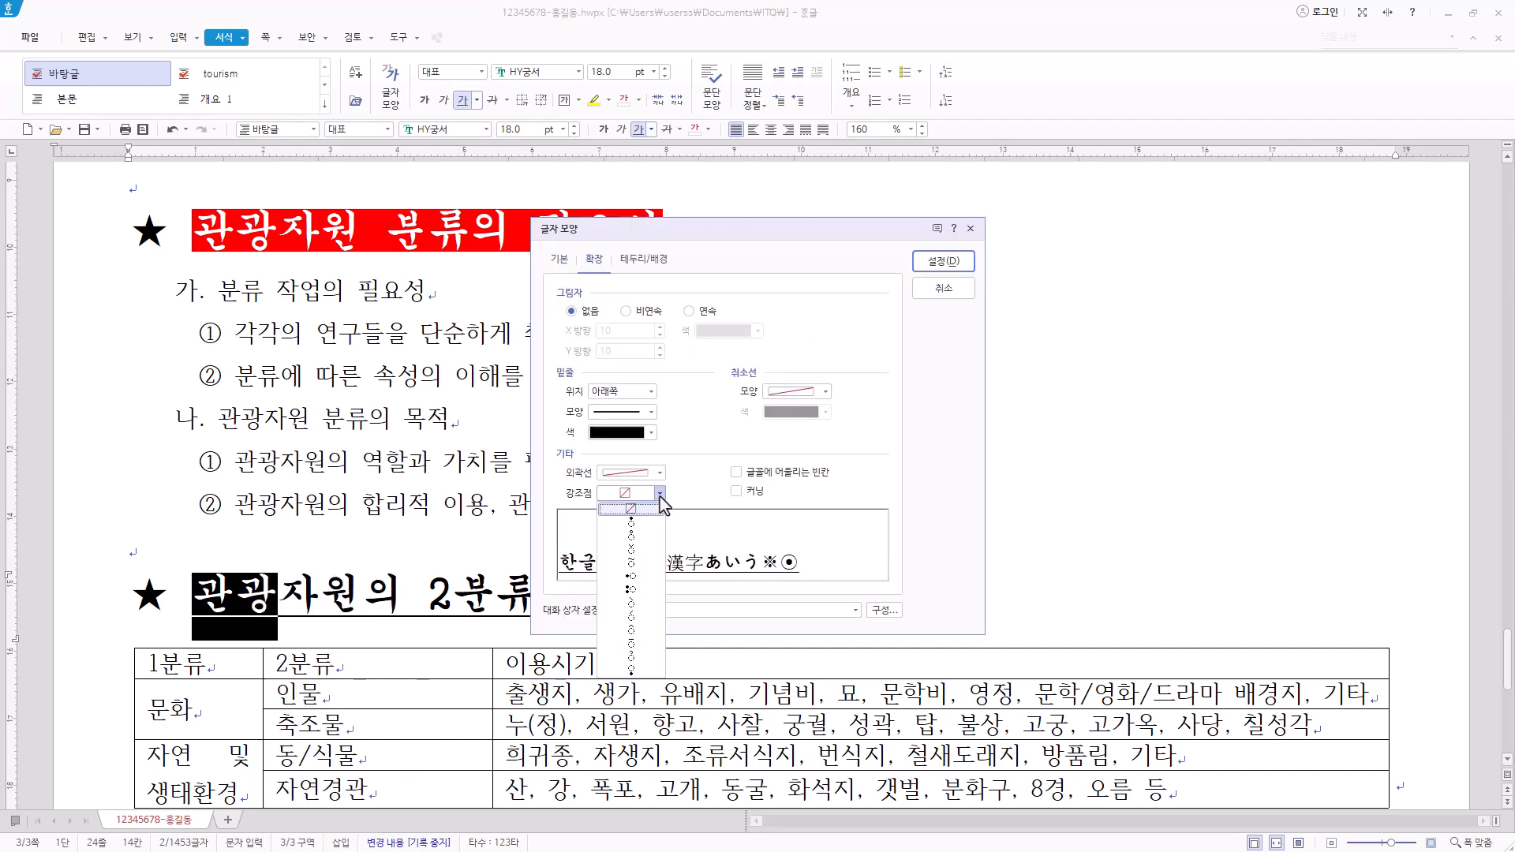
left_click(631, 549)
left_click(943, 261)
Step: Add the same ˇ-shaped emphasis marks above the characters 분류 in the heading 관광자원의 2분류 체계
scroll(400, 398, "down", 3)
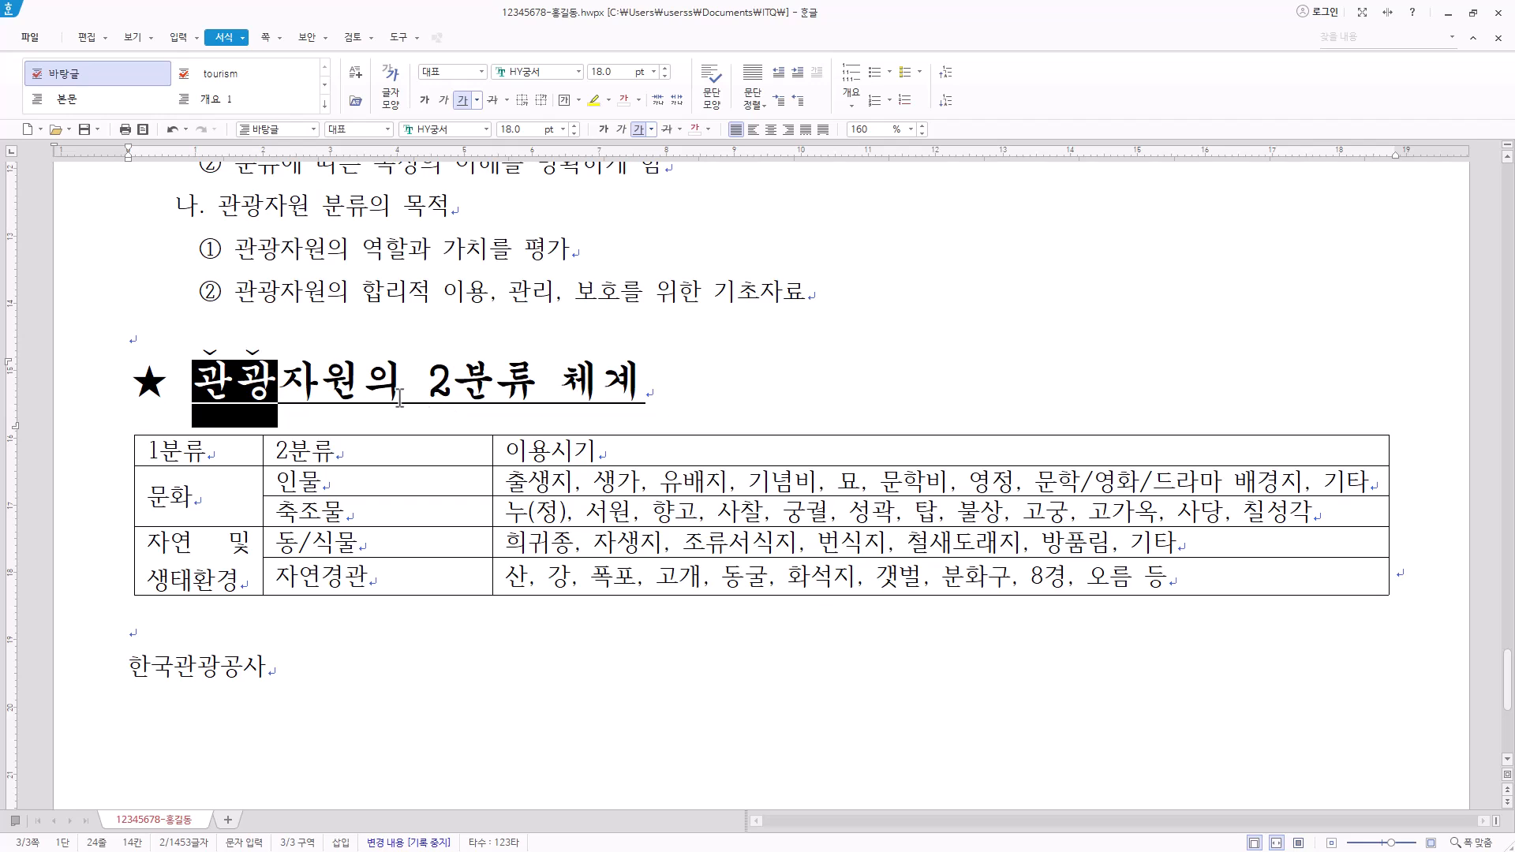
left_click_drag(466, 379, 521, 380)
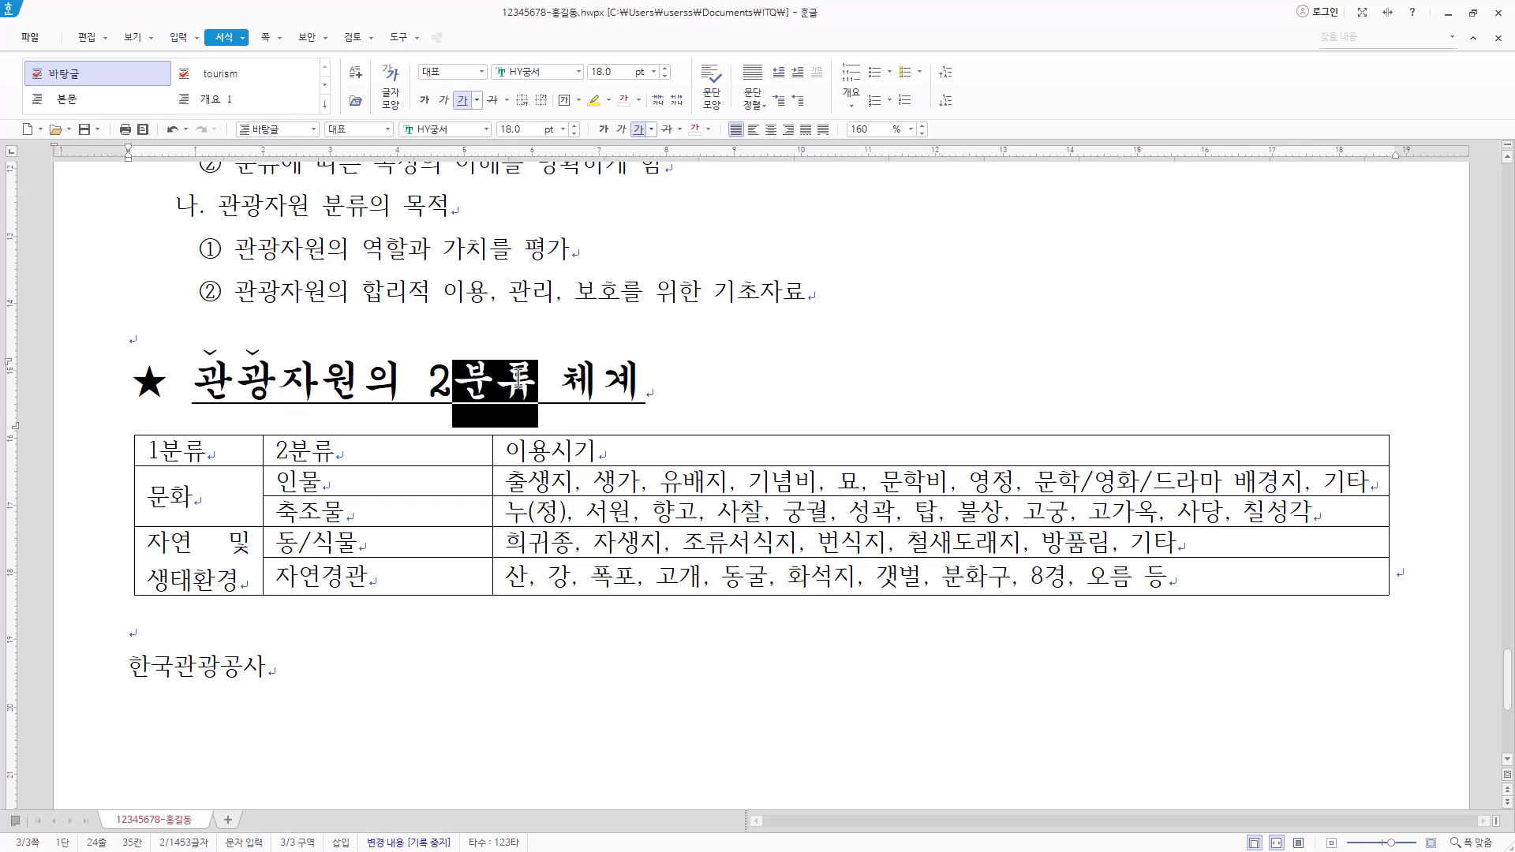
right_click(521, 379)
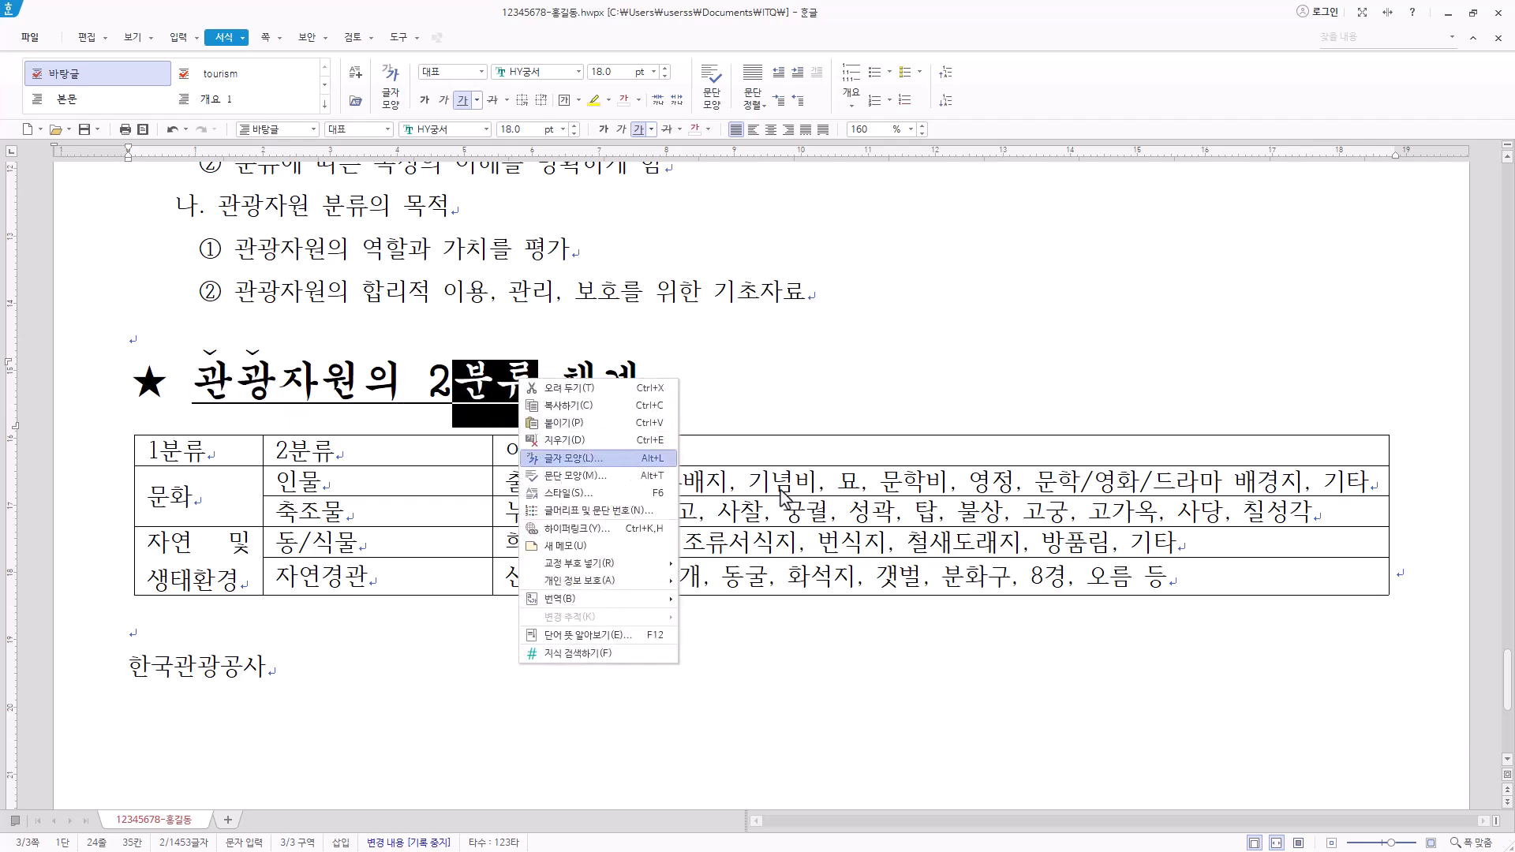
left_click(632, 459)
left_click(660, 493)
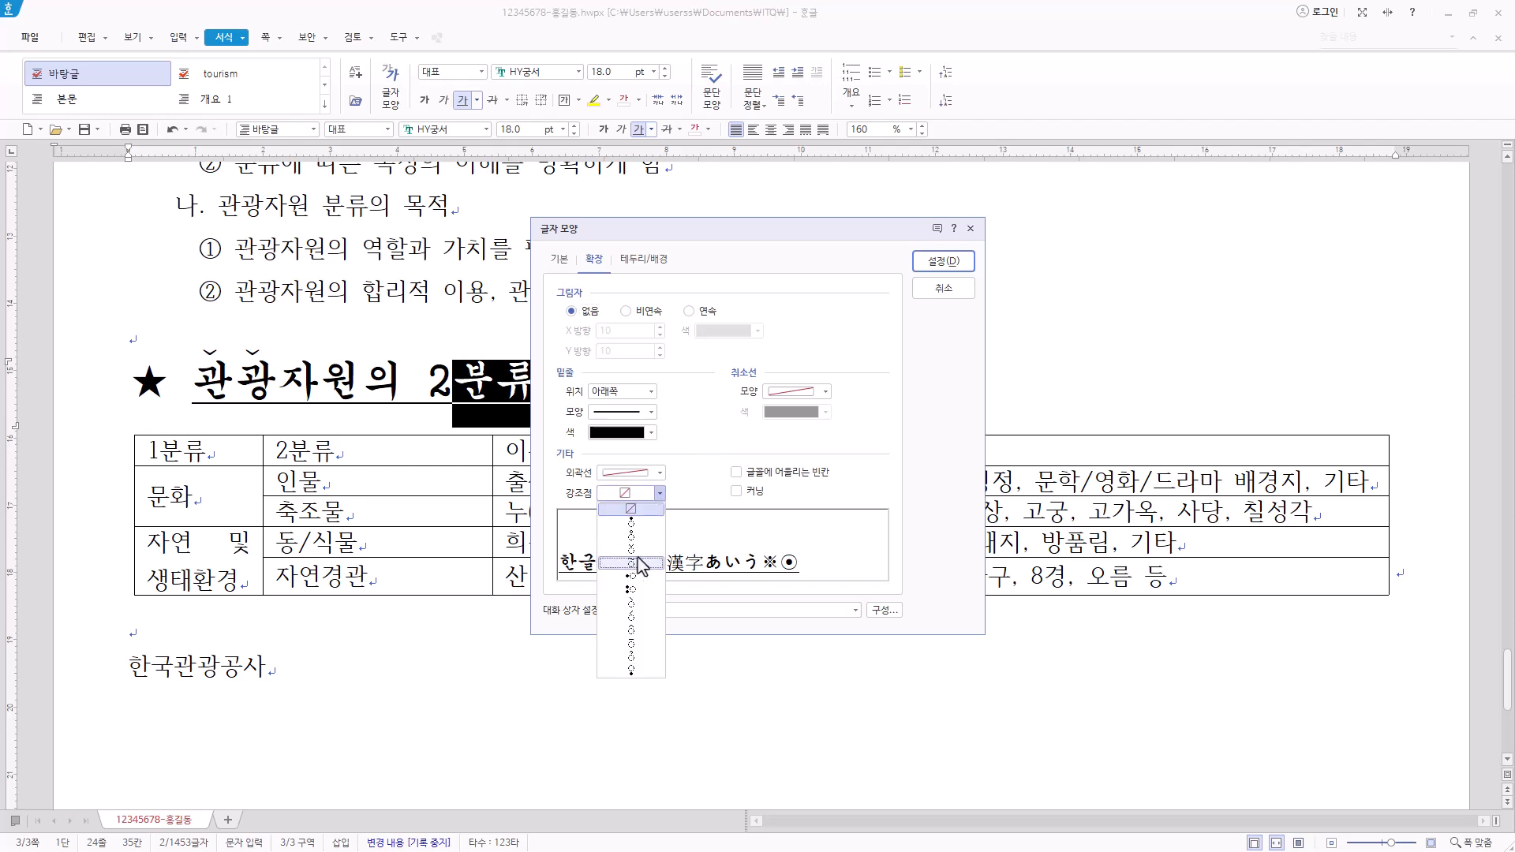
left_click(625, 556)
left_click(942, 261)
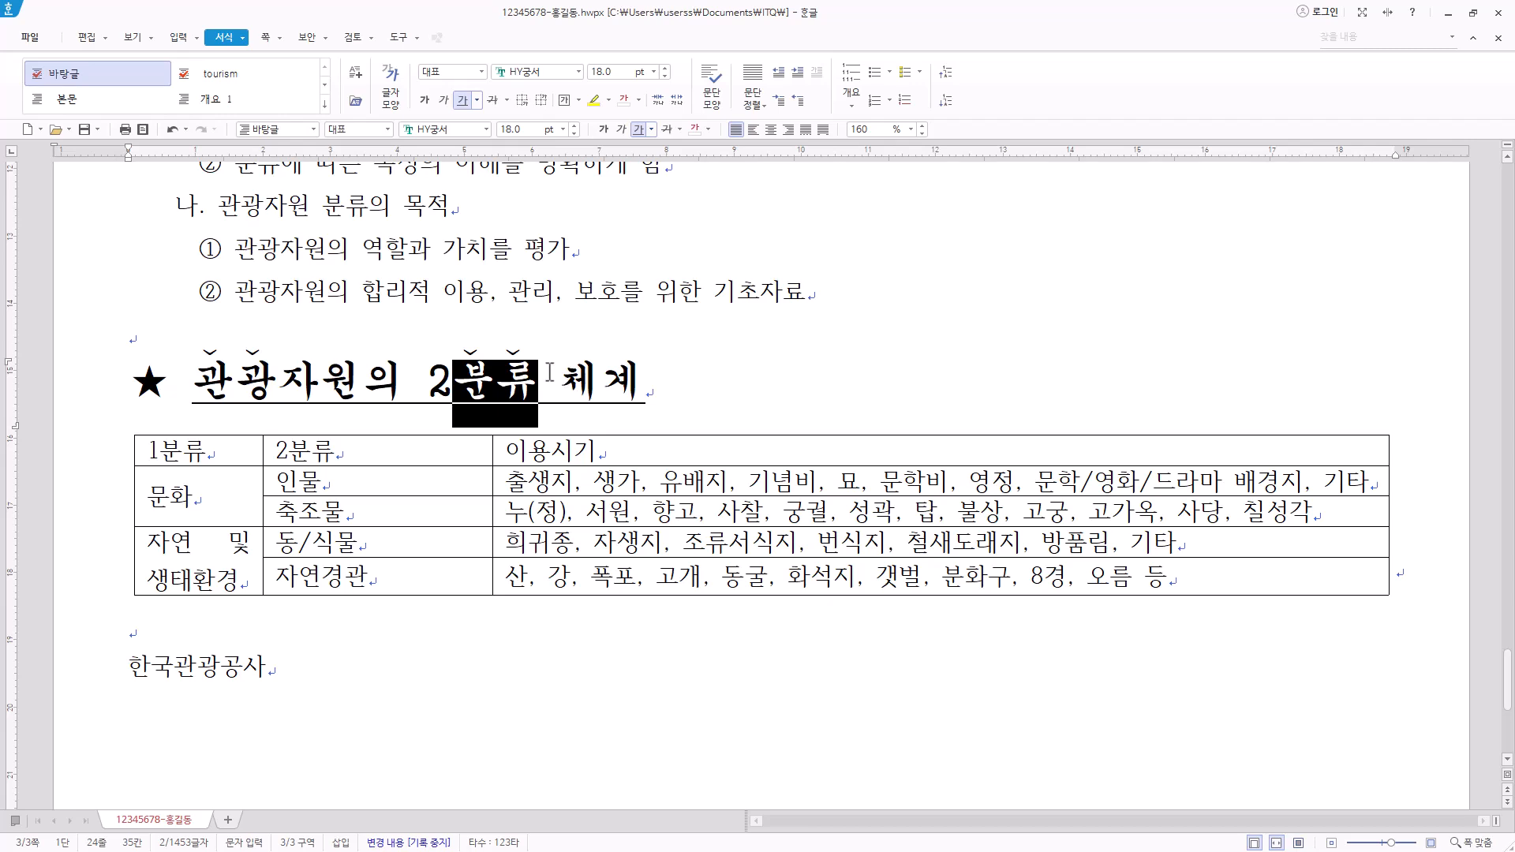
Step: Select all cells of the table under 관광자원의 2분류 체계 and increase their row height by two increments
scroll(550, 371, "down", 3)
left_click_drag(240, 347, 946, 472)
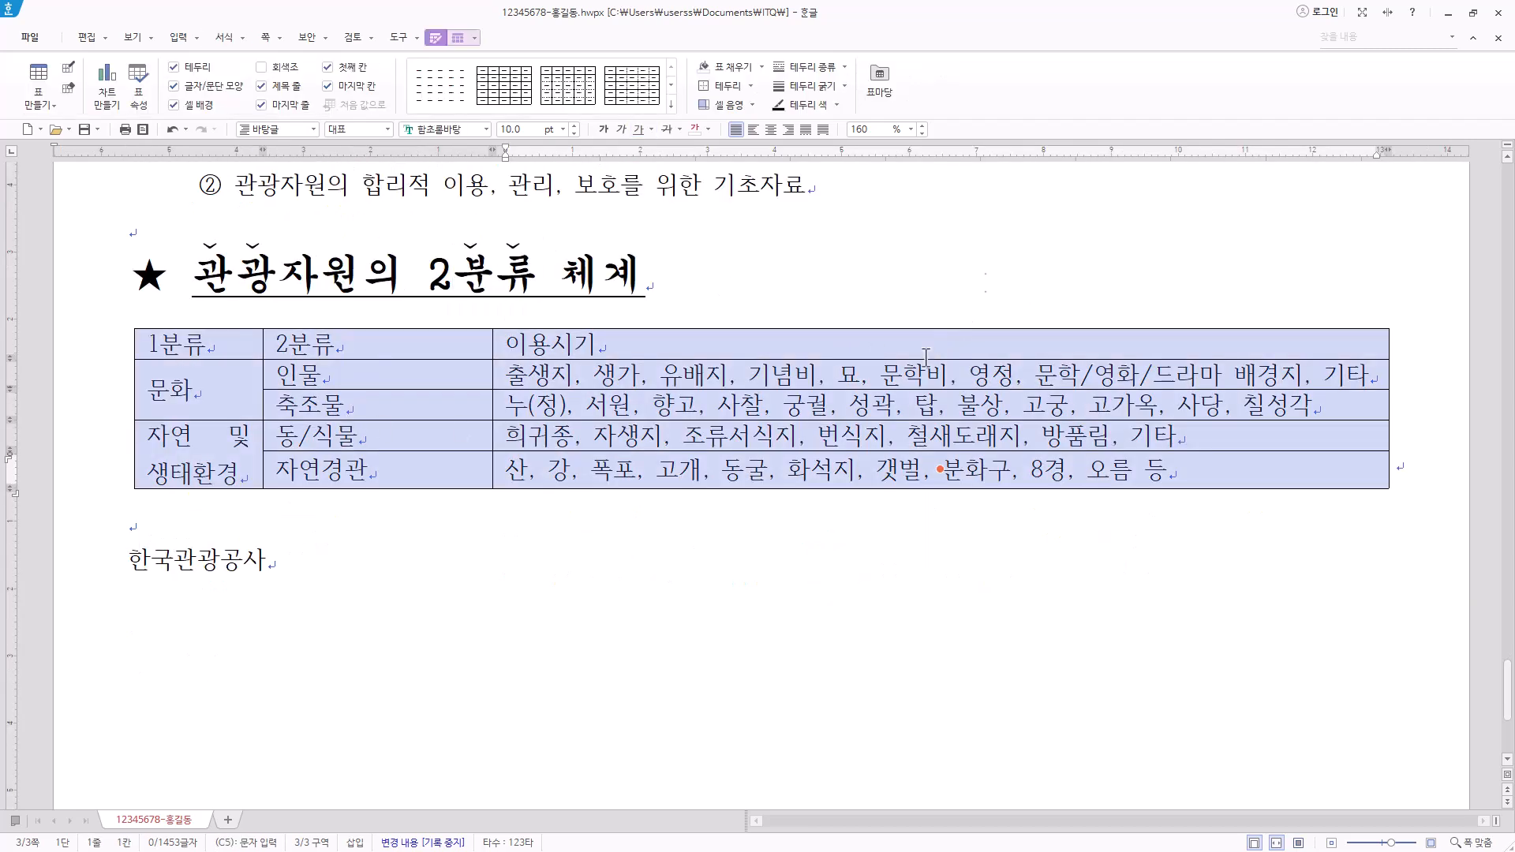
scroll(982, 566, "down", 3)
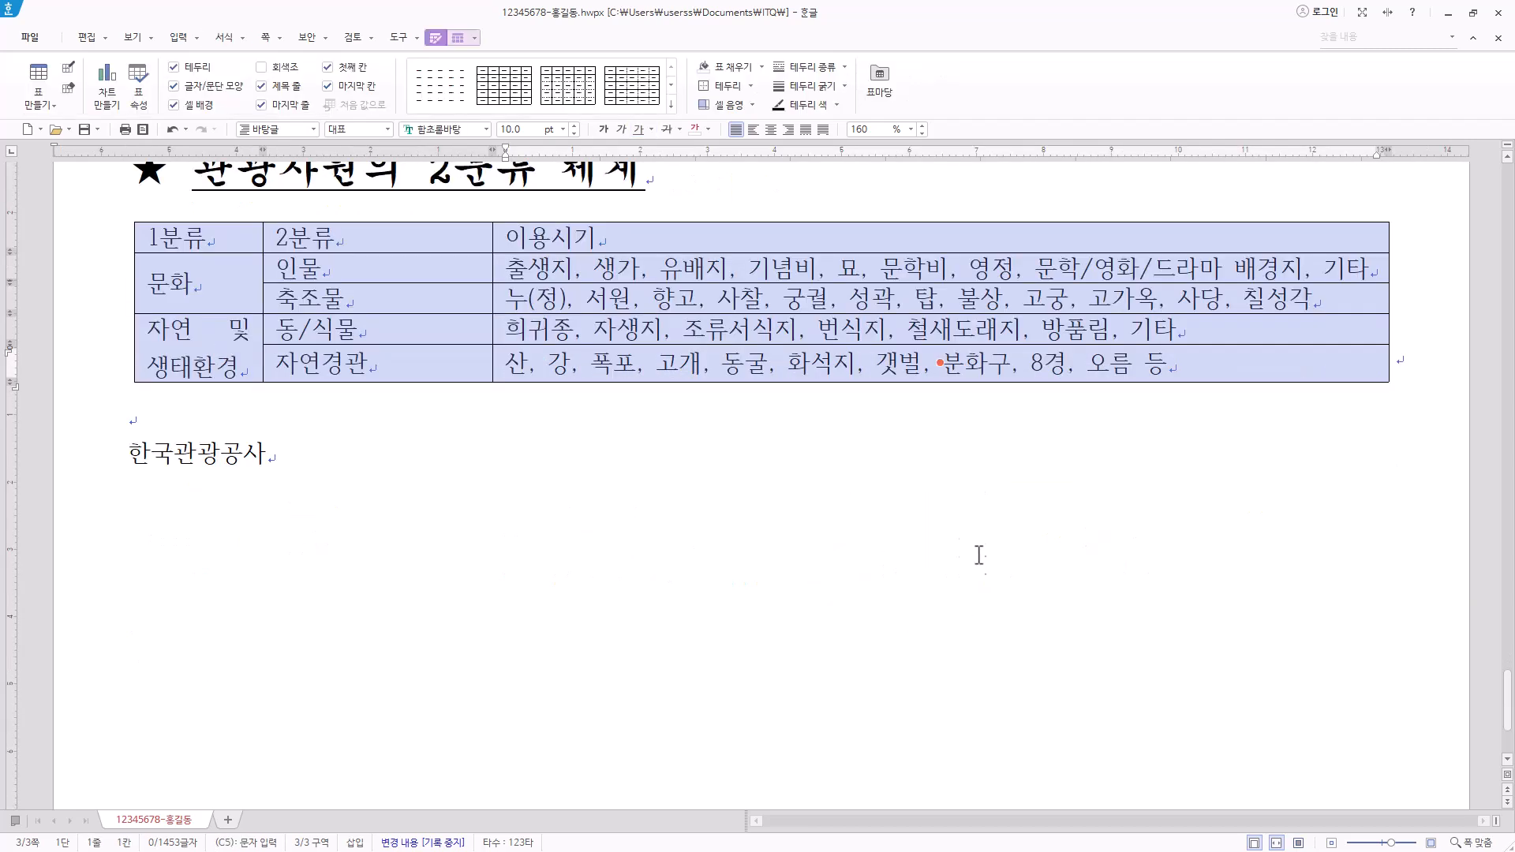
key("ctrl+Down")
key("ctrl+Down")
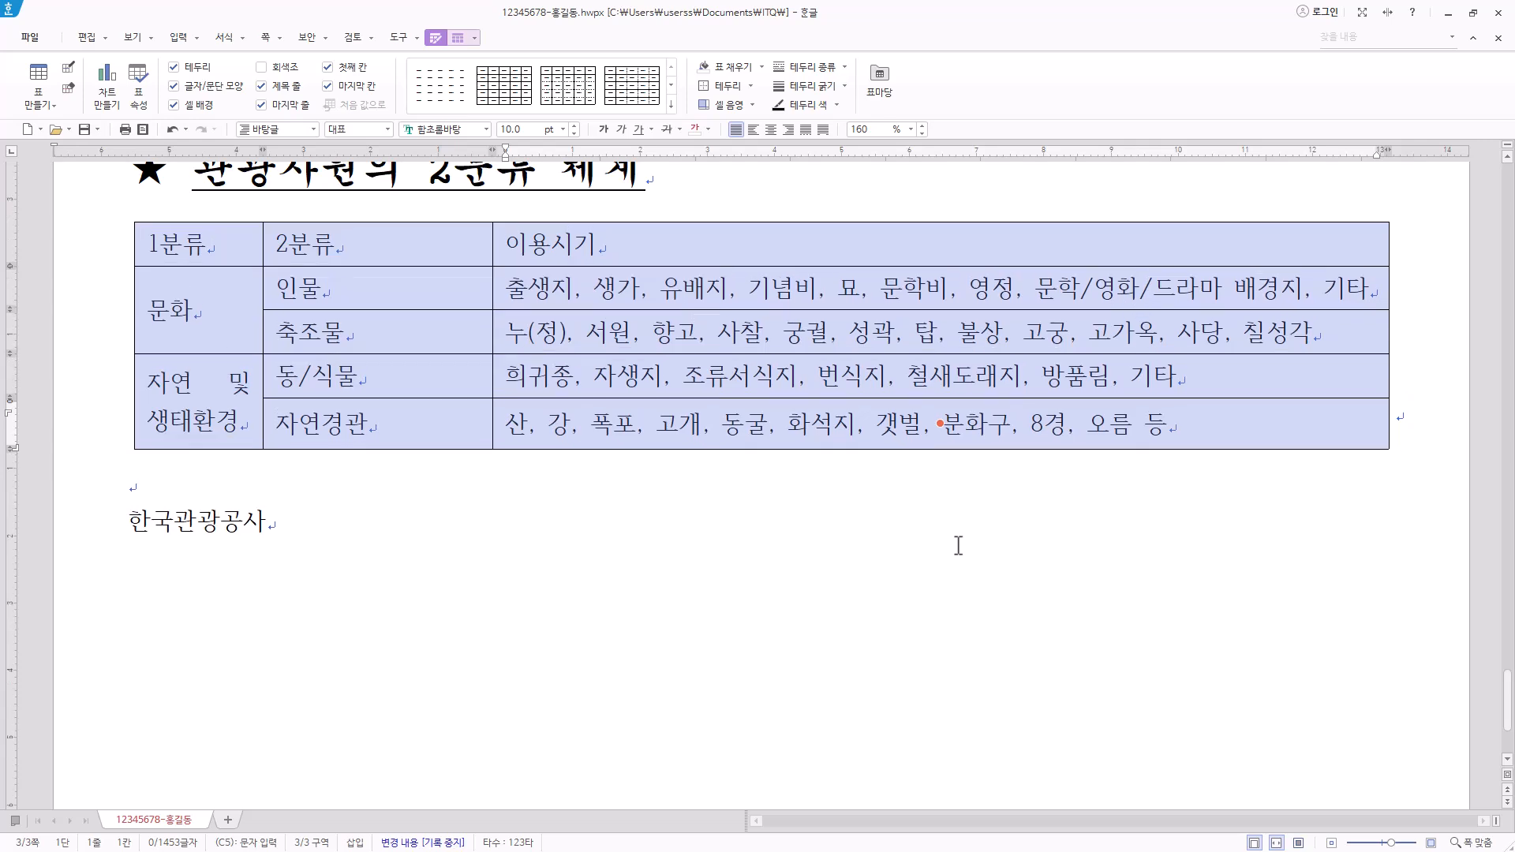
scroll(751, 580, "down", 3)
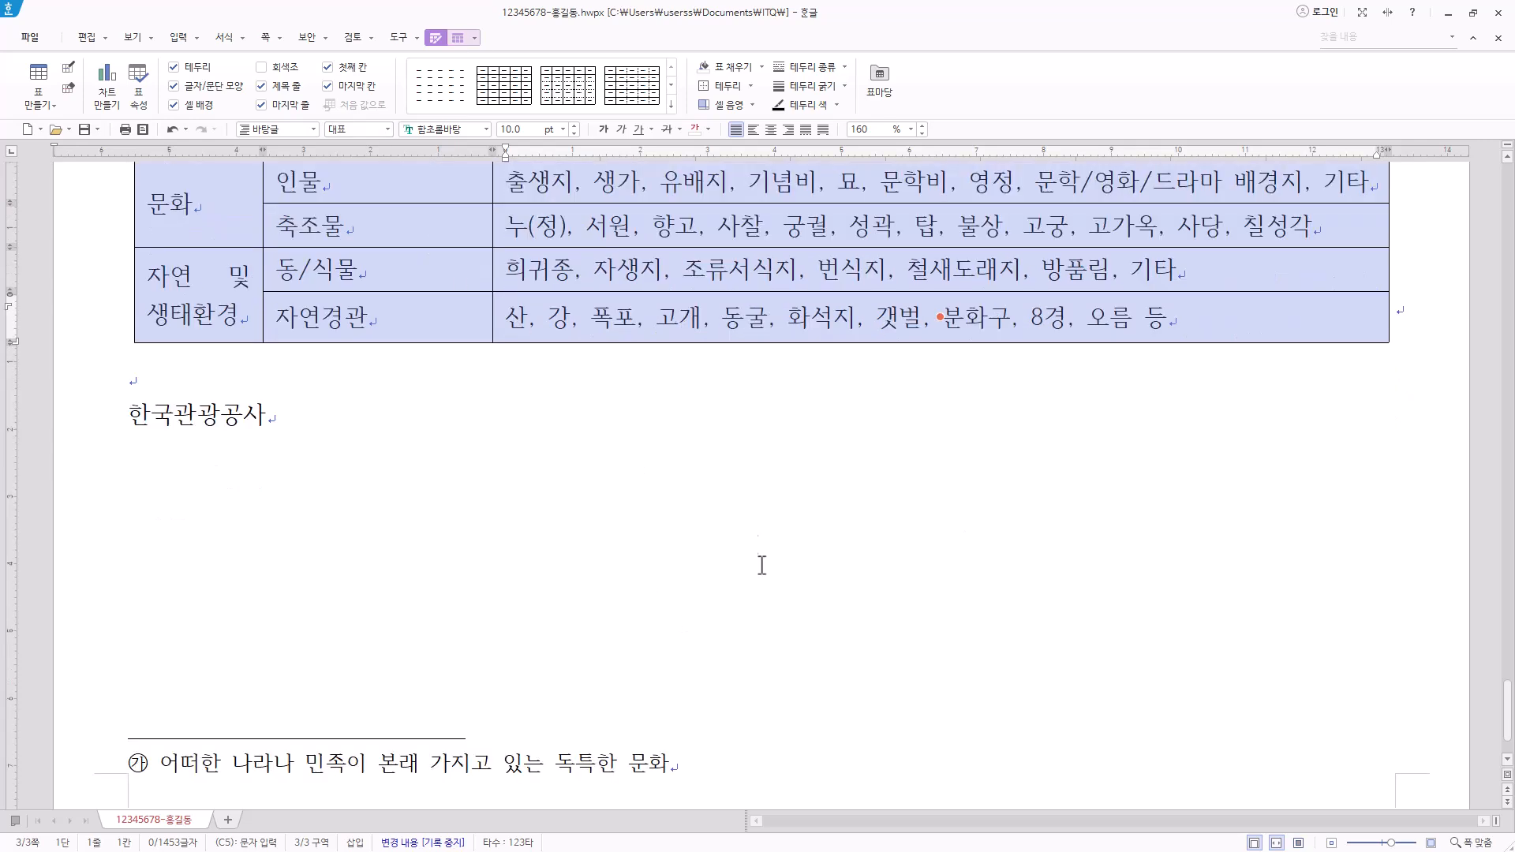
scroll(776, 548, "up", 3)
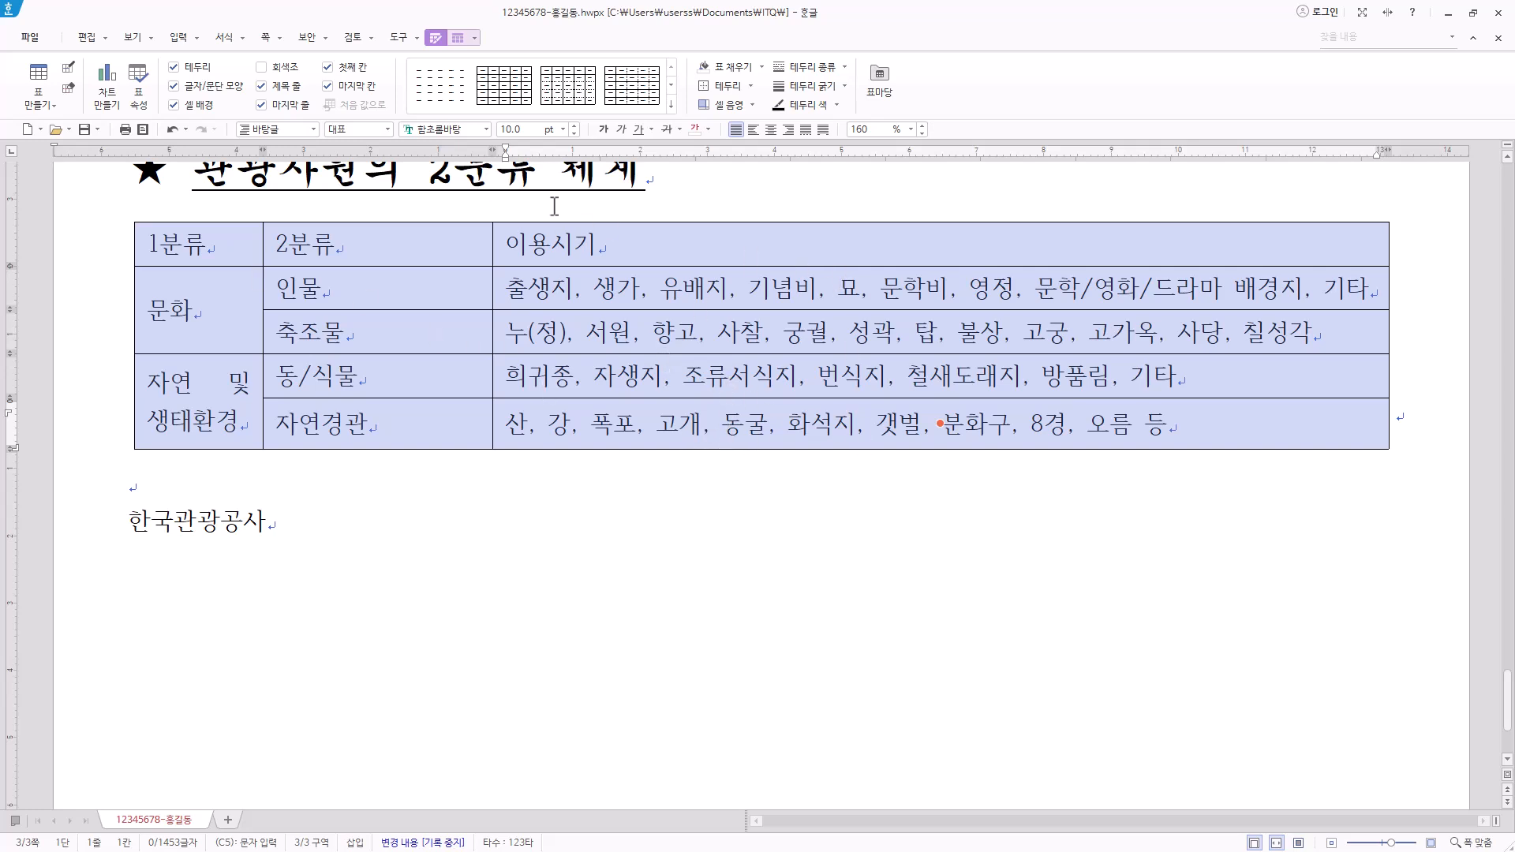
Step: Set all the table's text to the 돋움 font and center it in the cells
left_click(461, 128)
type("돋움")
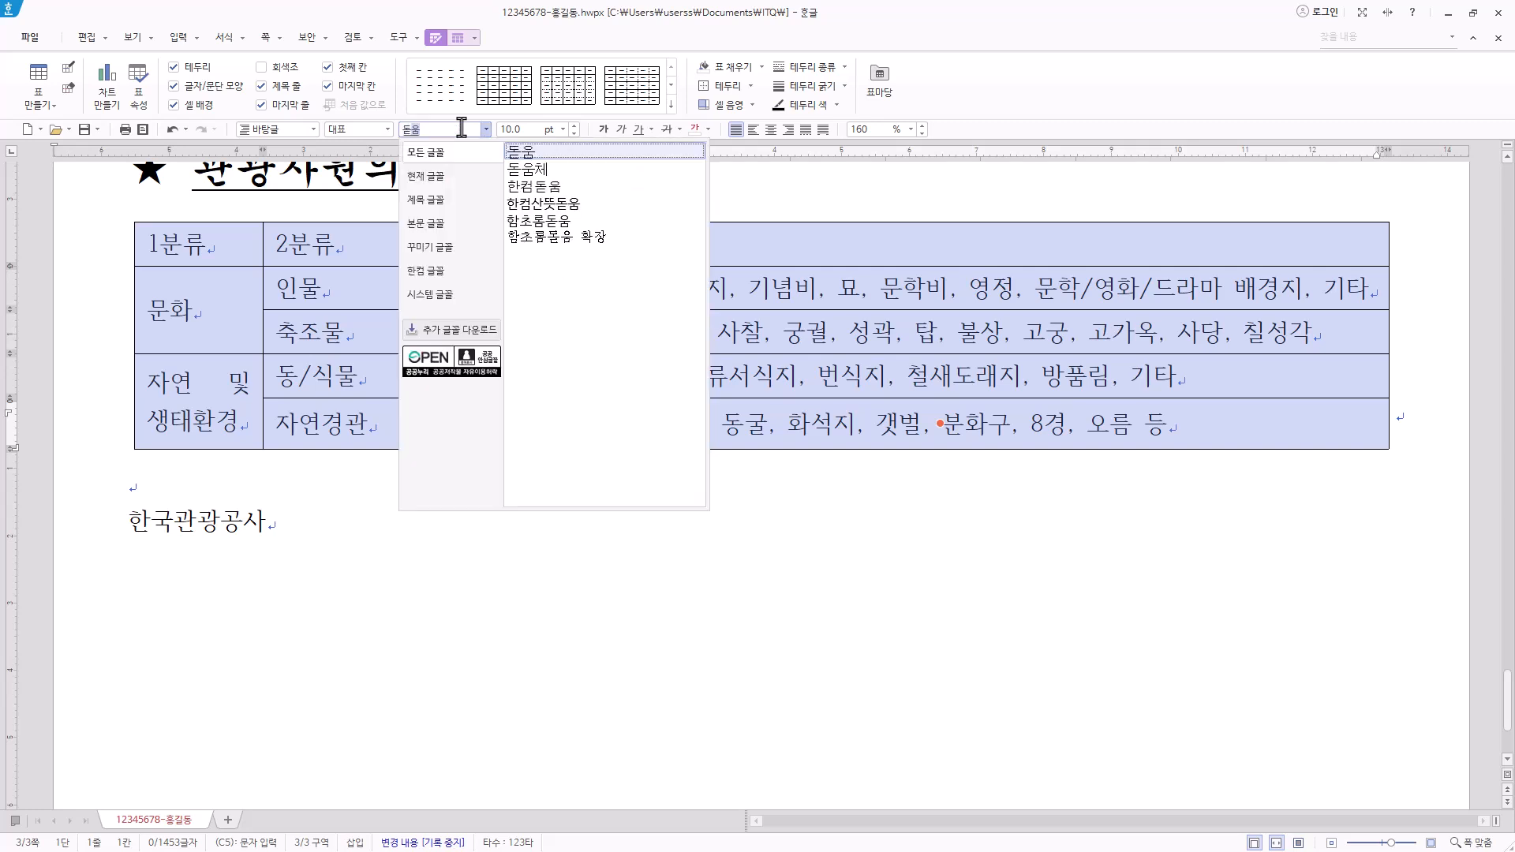
key("Return")
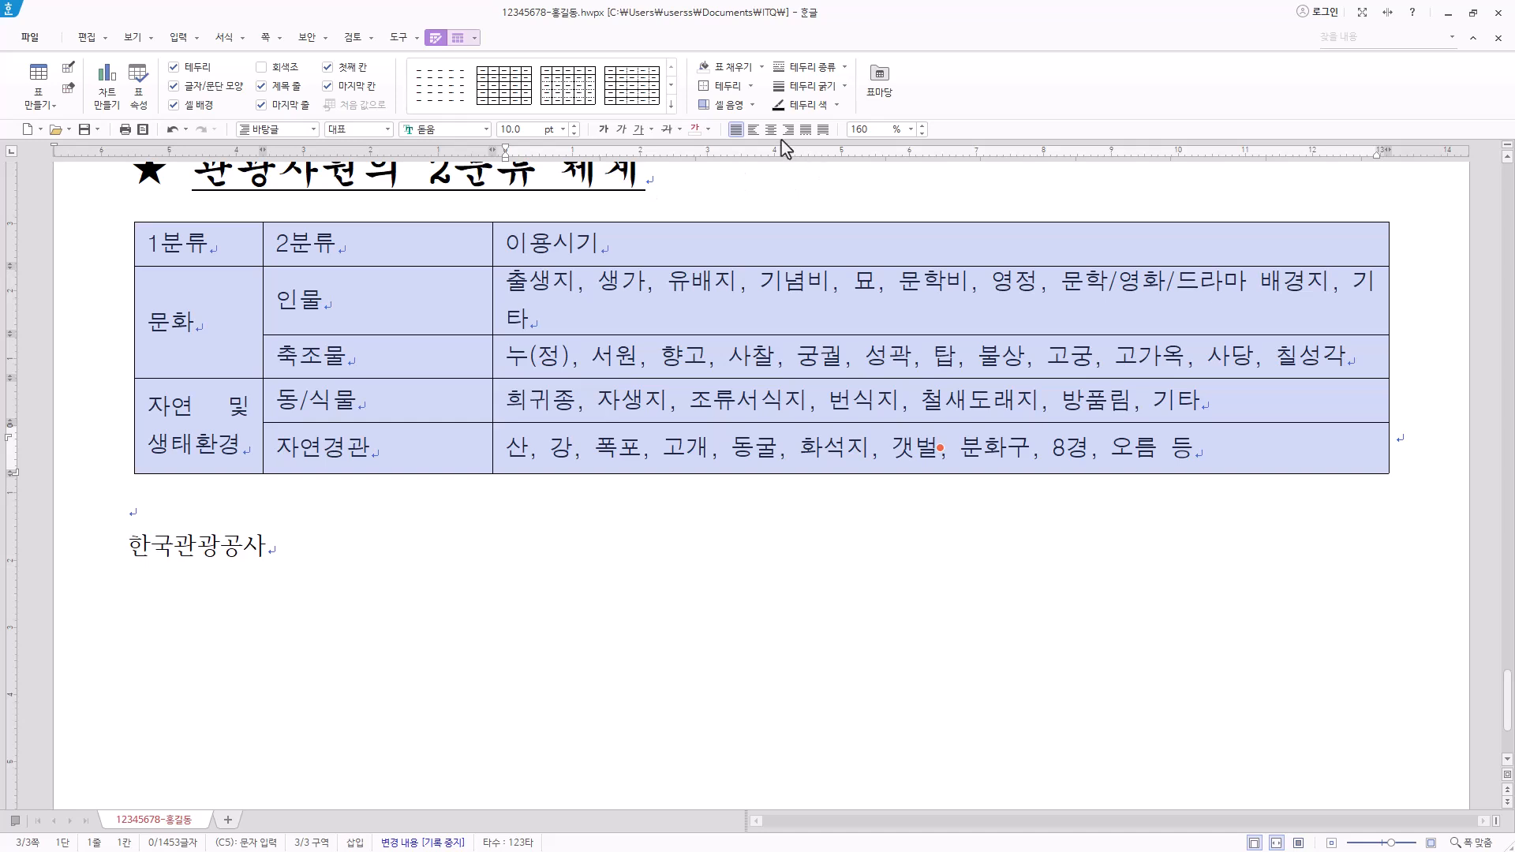
left_click(770, 128)
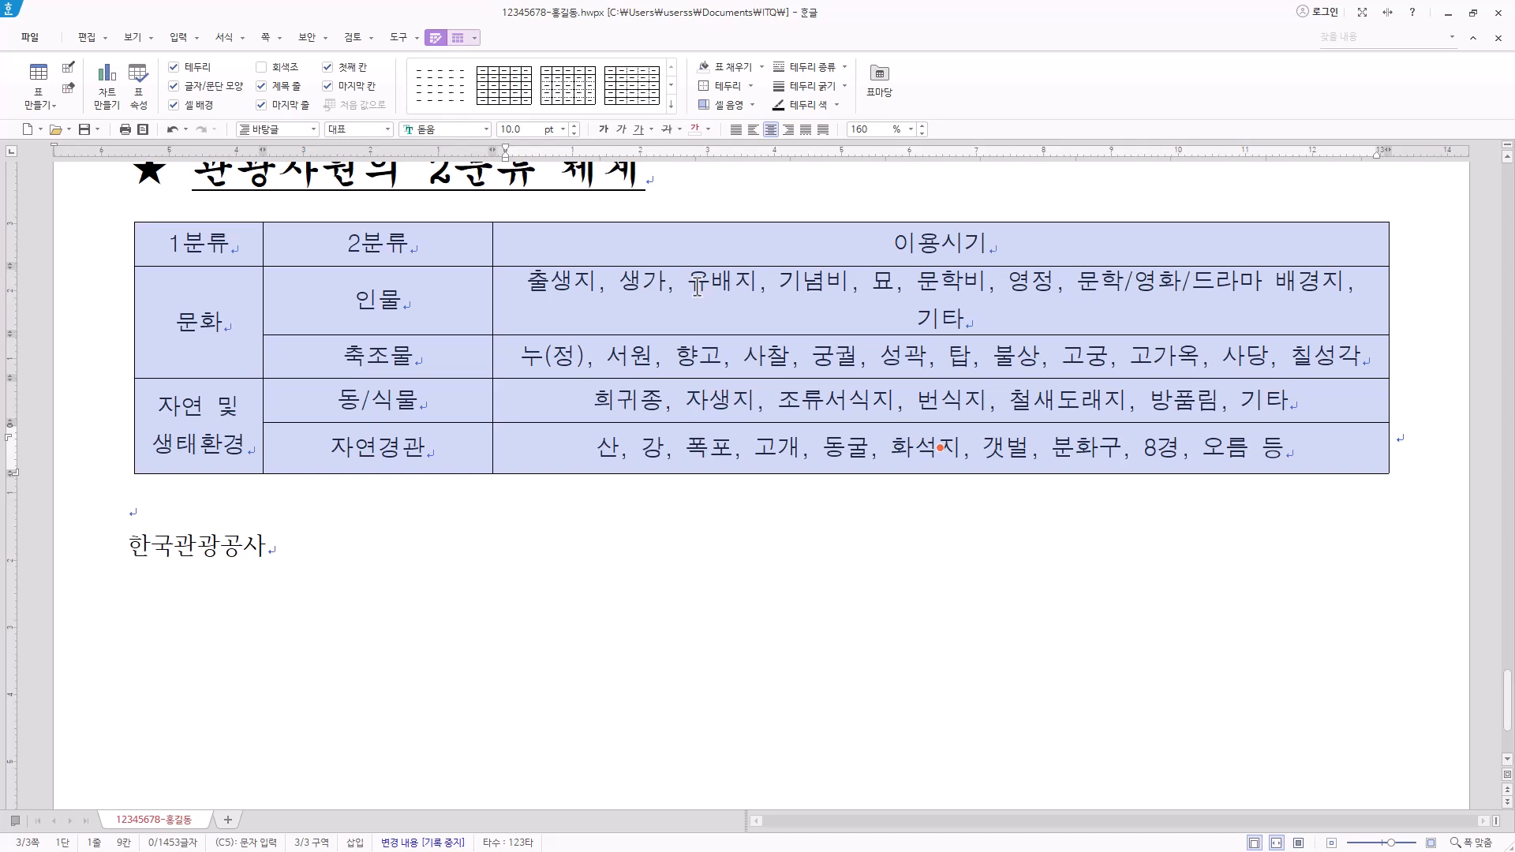
Step: Give the whole table 0.5 mm double-line top and bottom borders and remove its left and right outer borders
key("l")
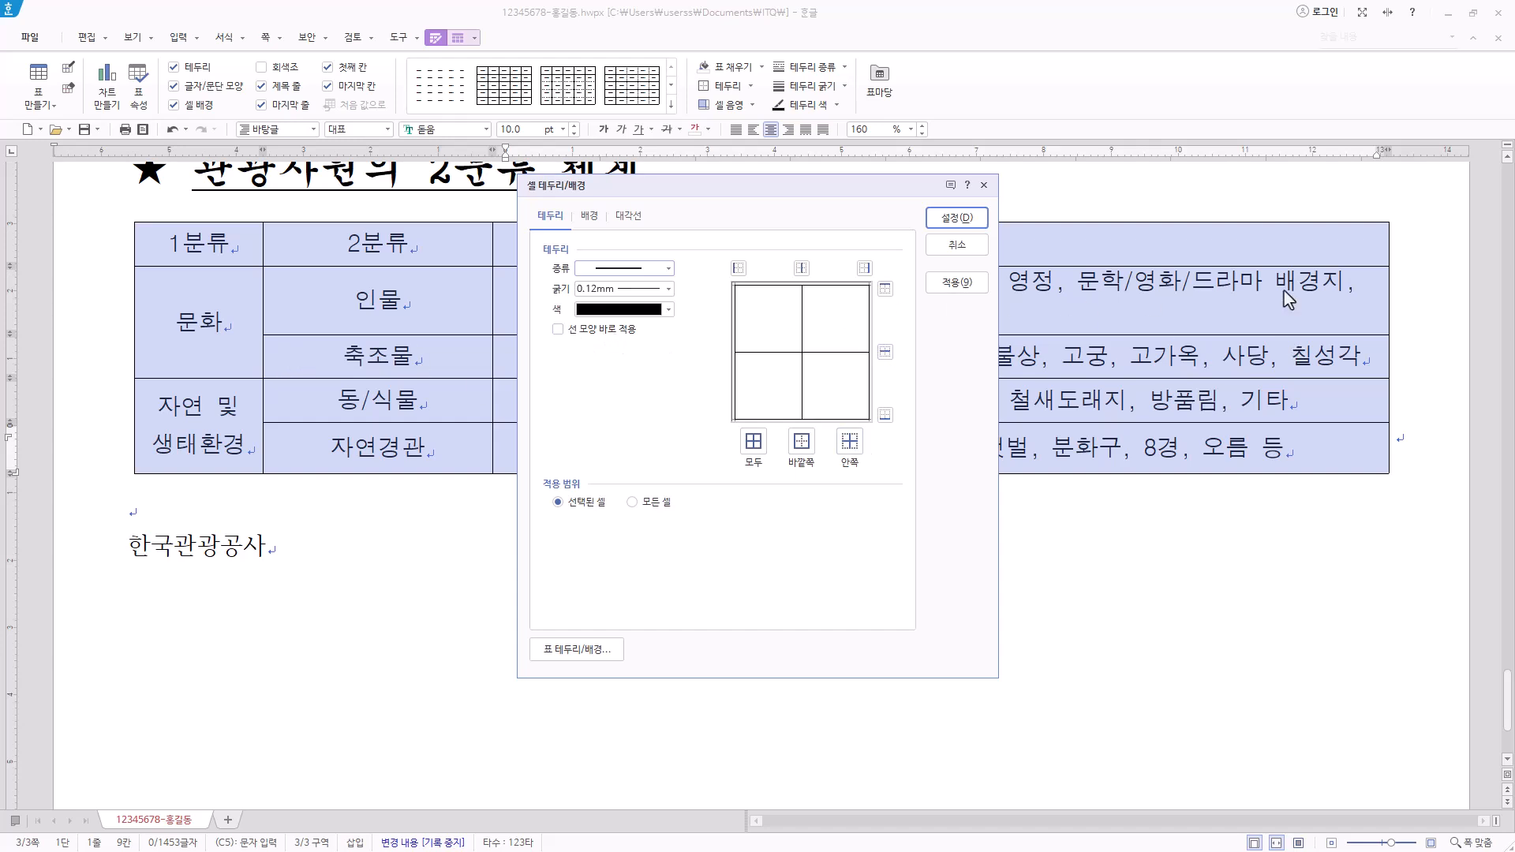
left_click(667, 268)
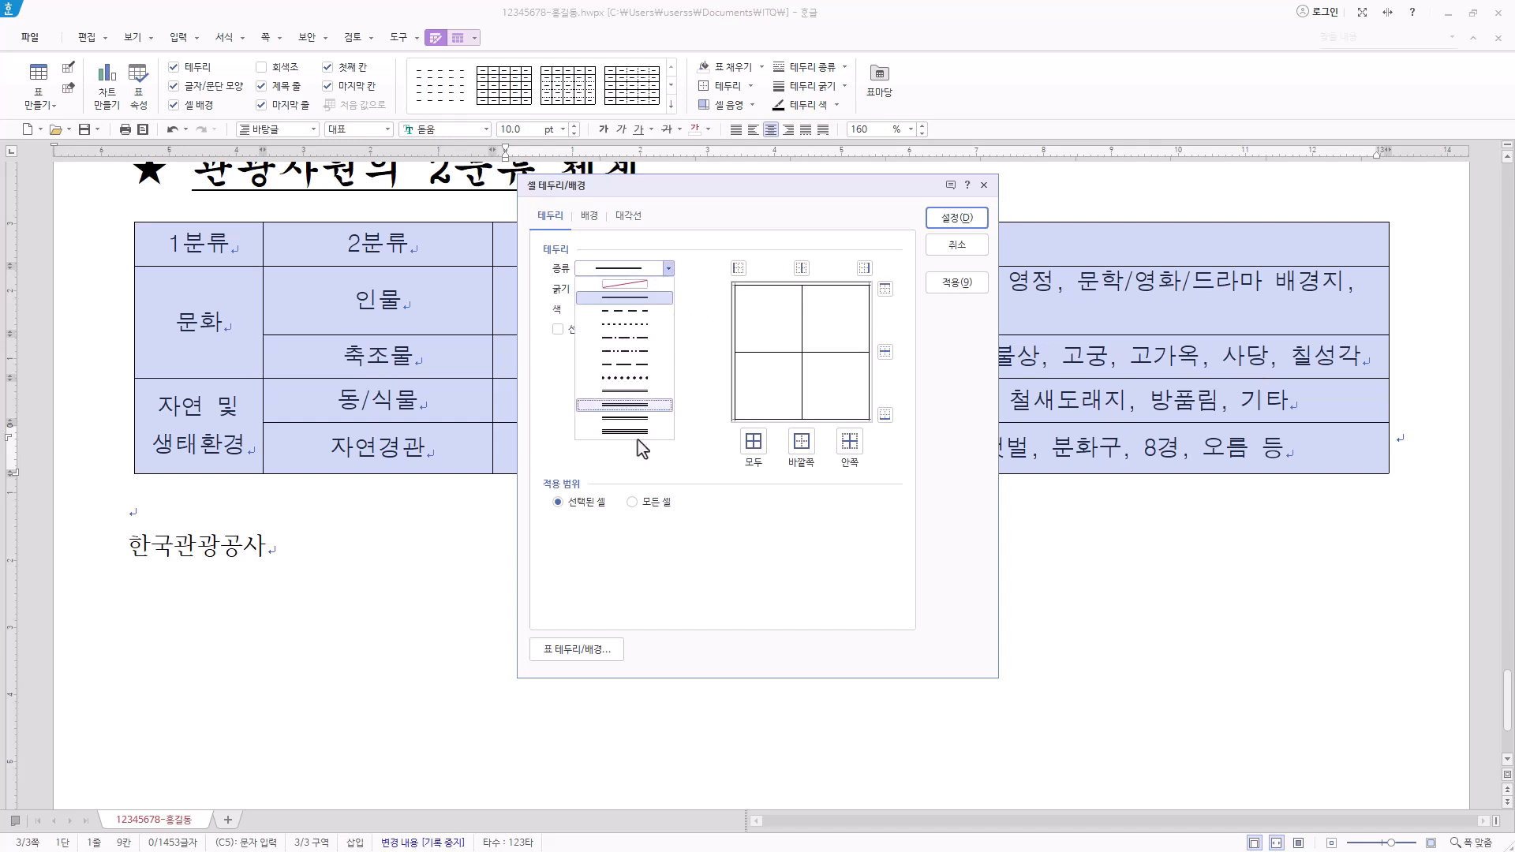
left_click(654, 406)
left_click(884, 289)
left_click(885, 414)
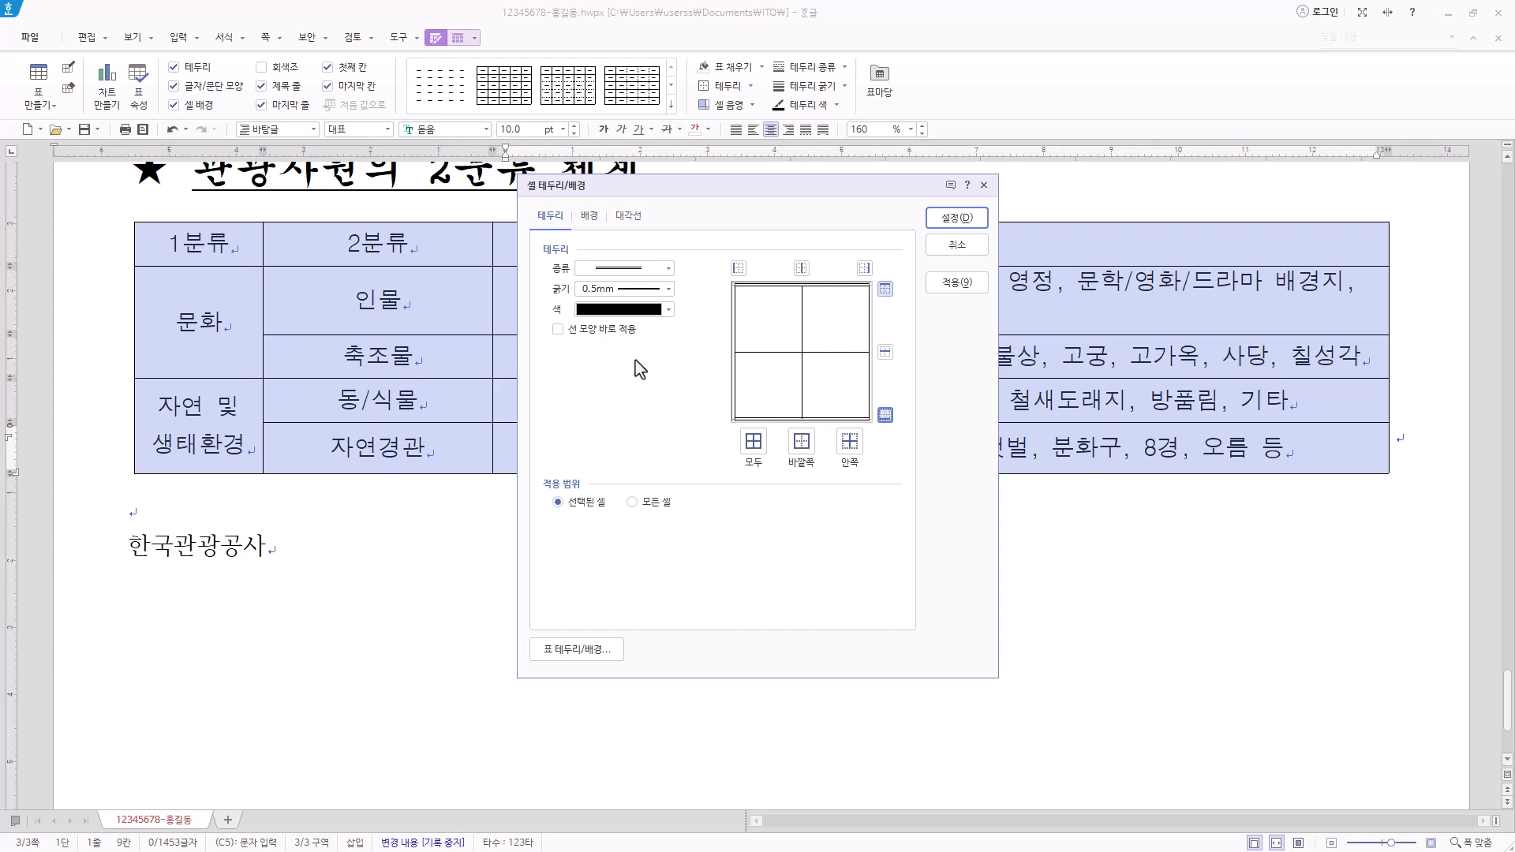
left_click(667, 268)
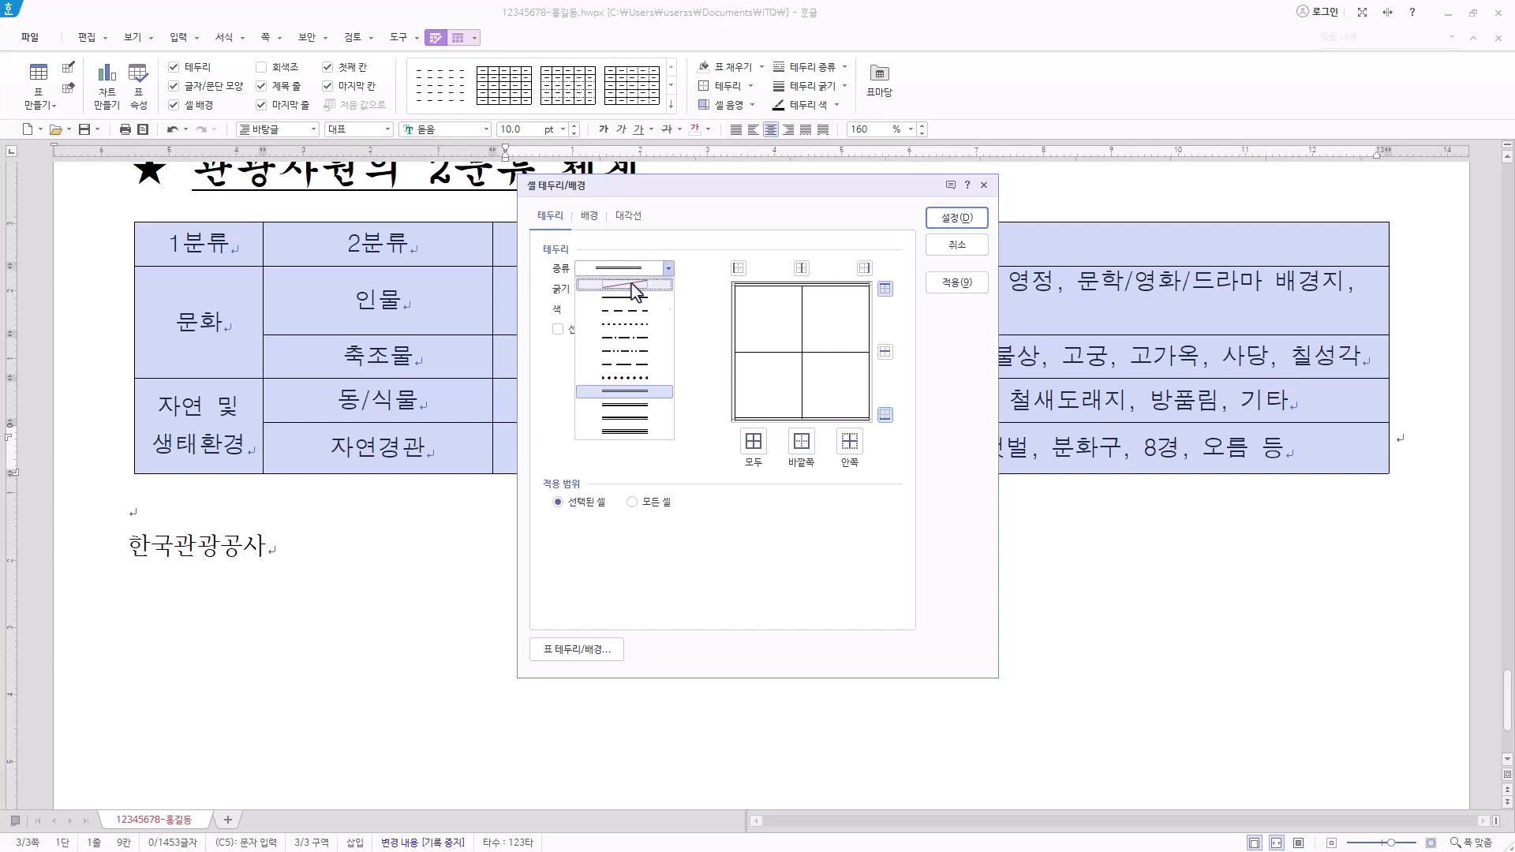
left_click(632, 286)
left_click(738, 268)
left_click(865, 269)
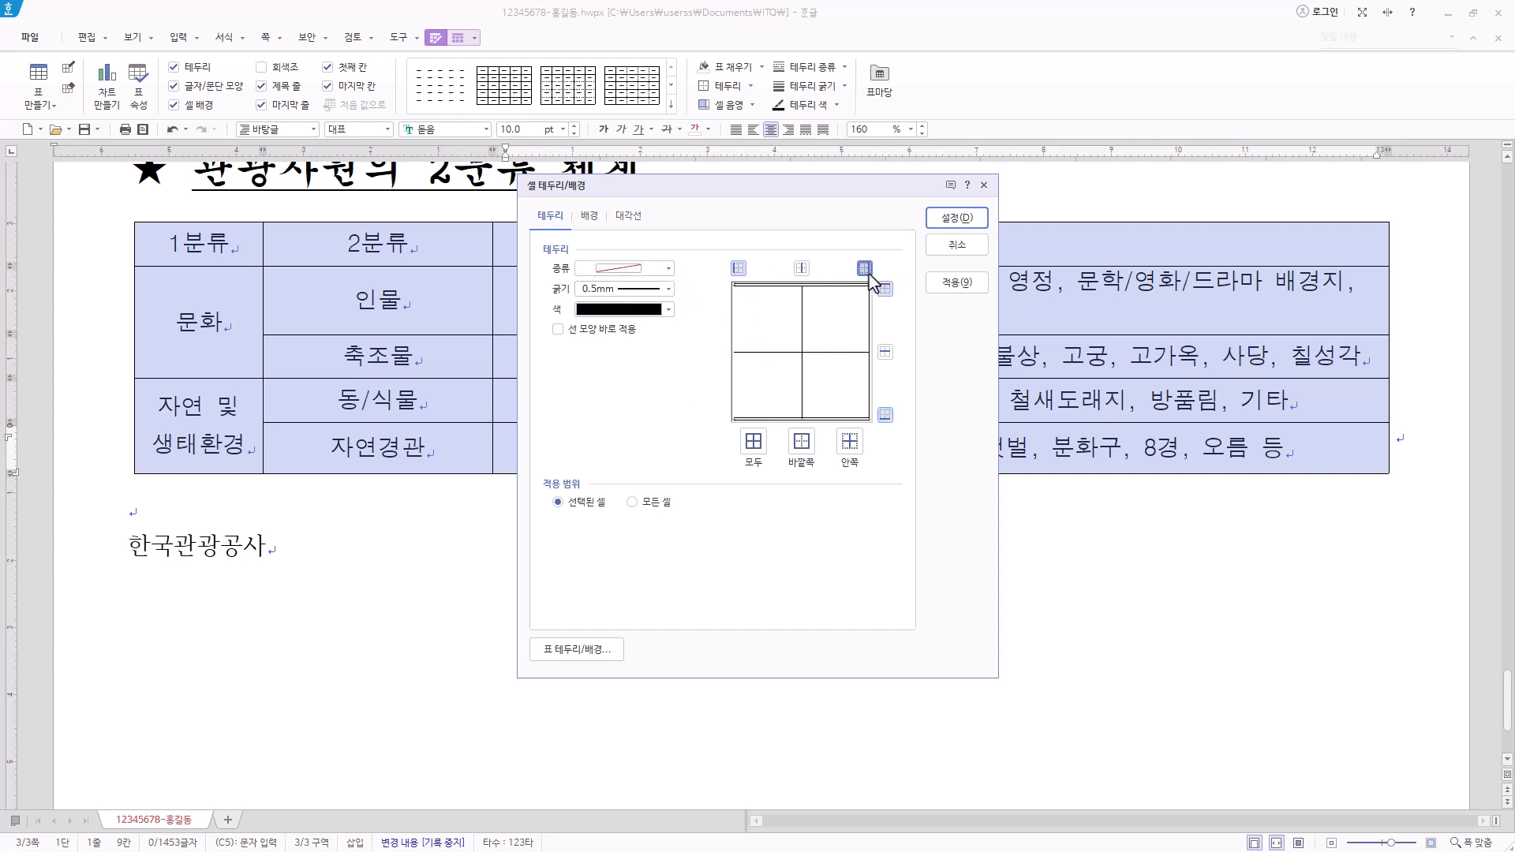
left_click(955, 217)
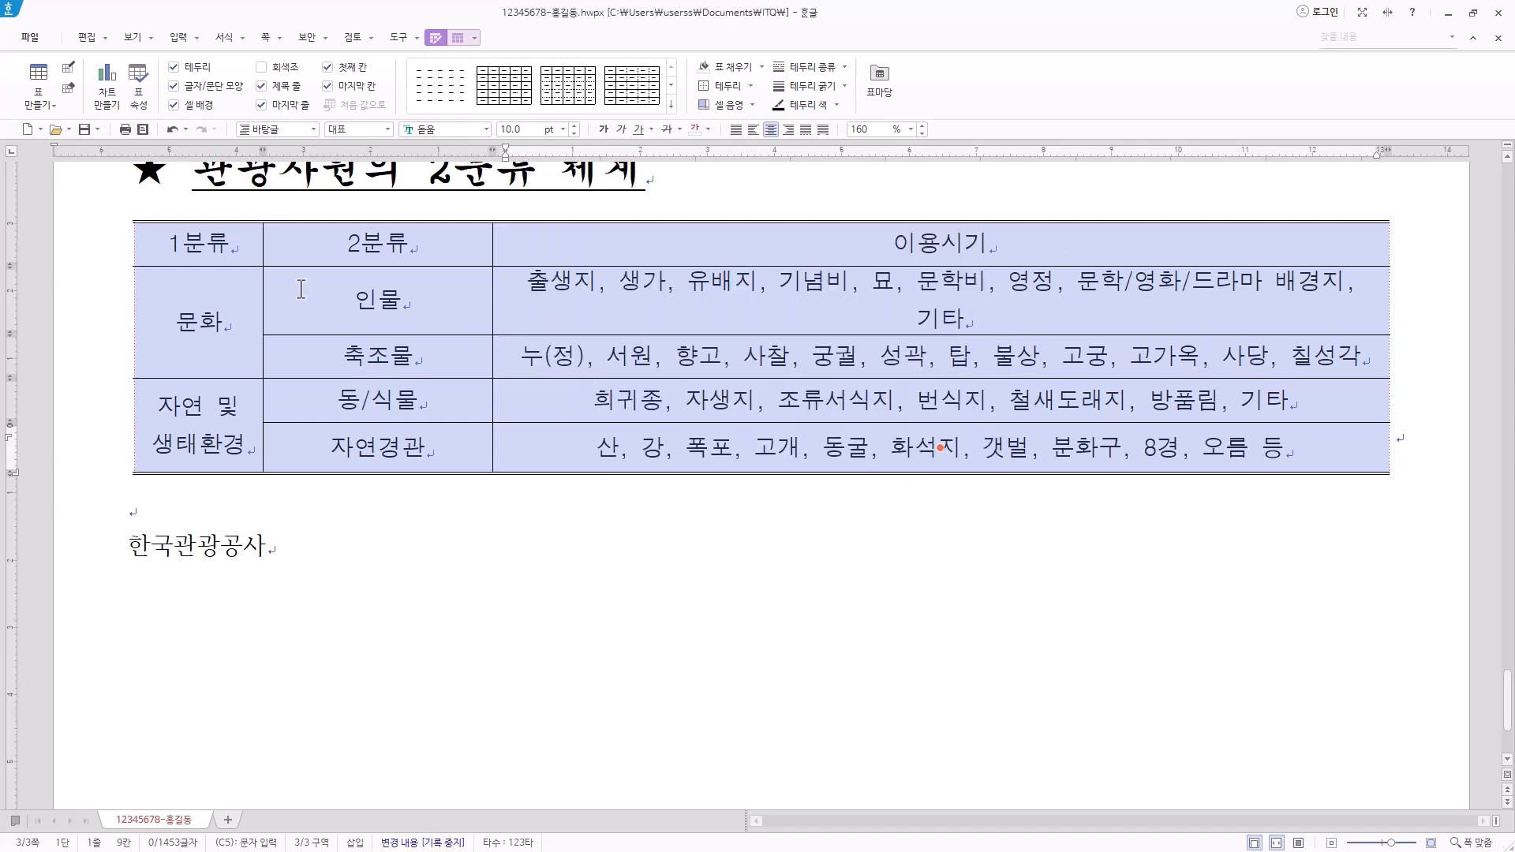
Step: Set a 0.5 mm double line as the bottom border of the table's header row
left_click_drag(207, 257, 969, 257)
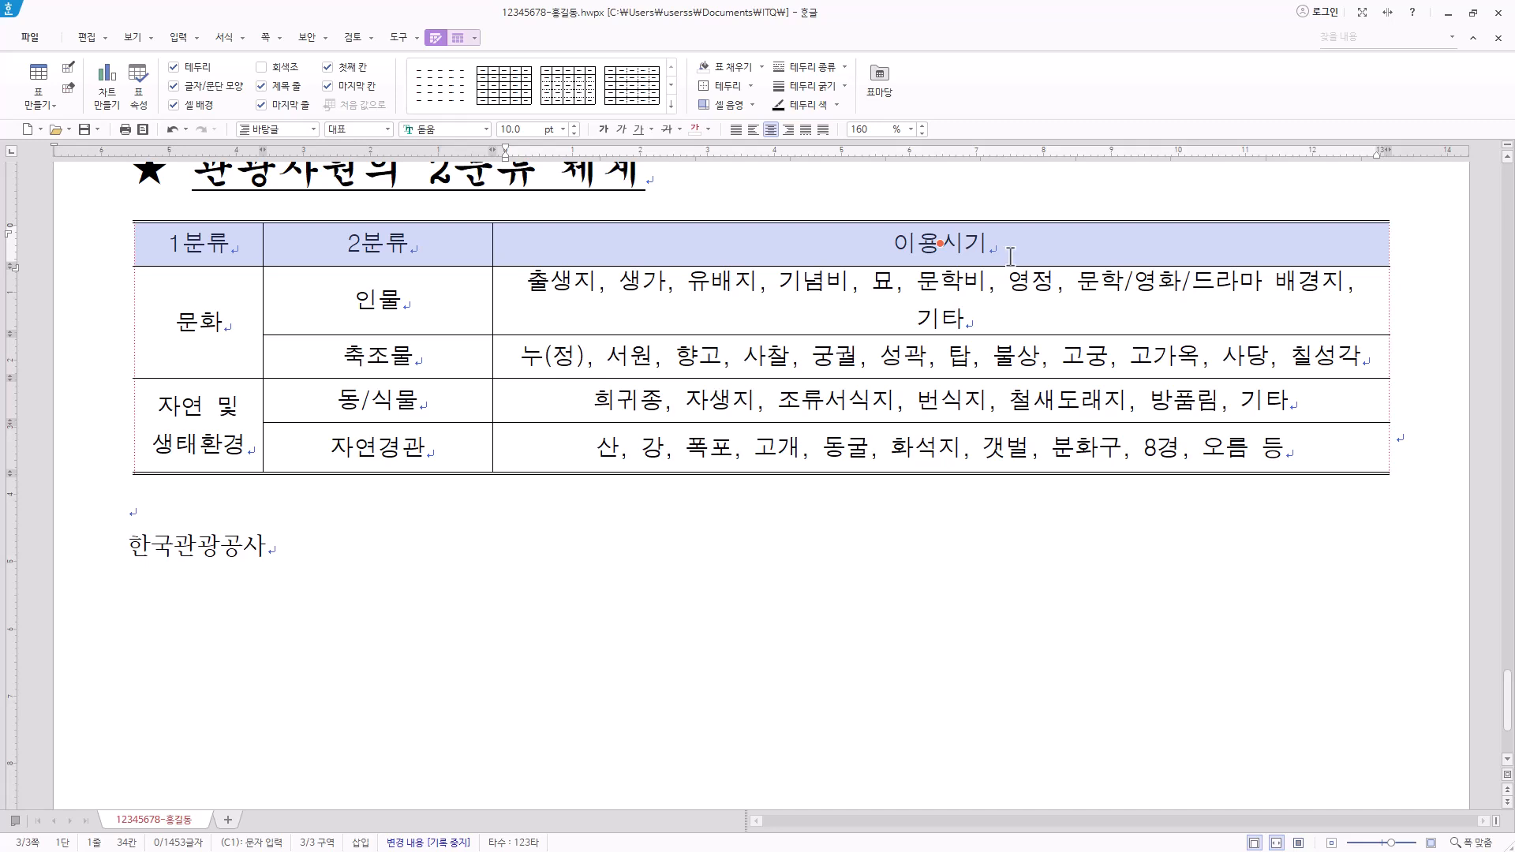
key("l")
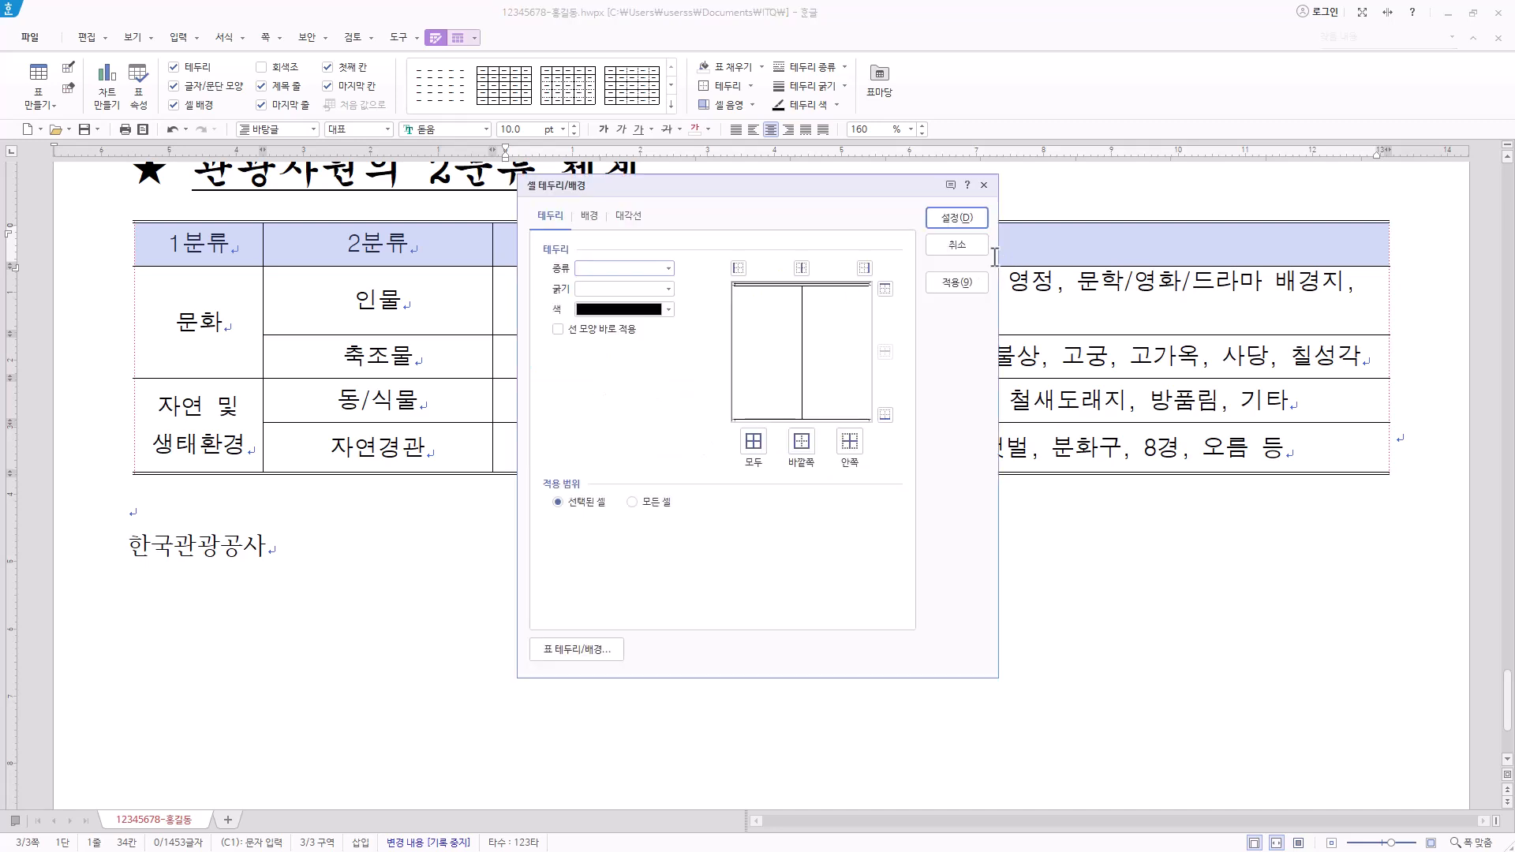
left_click(667, 269)
left_click(649, 390)
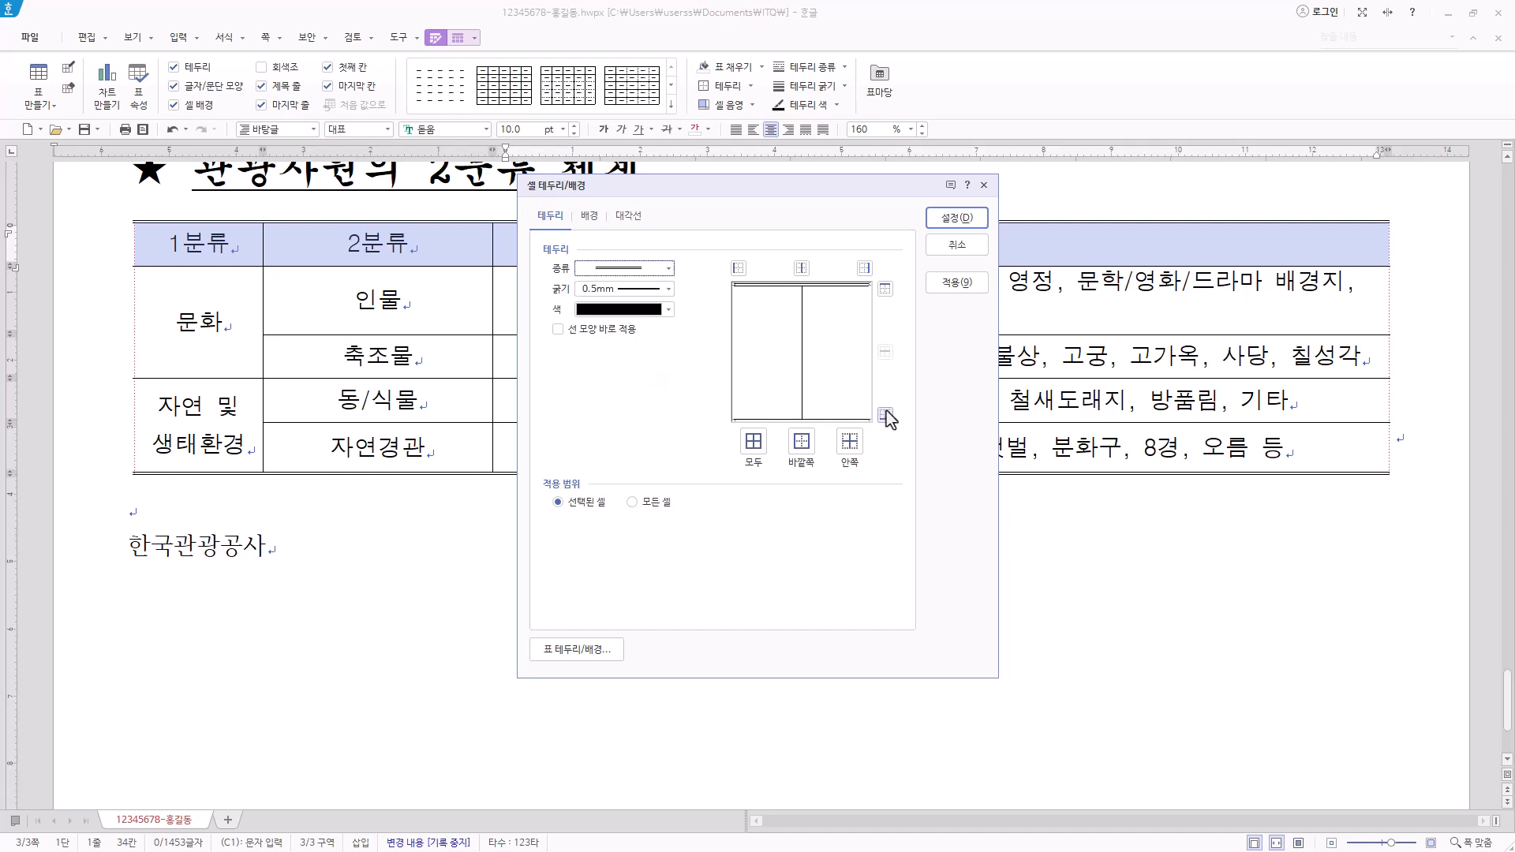
left_click(884, 415)
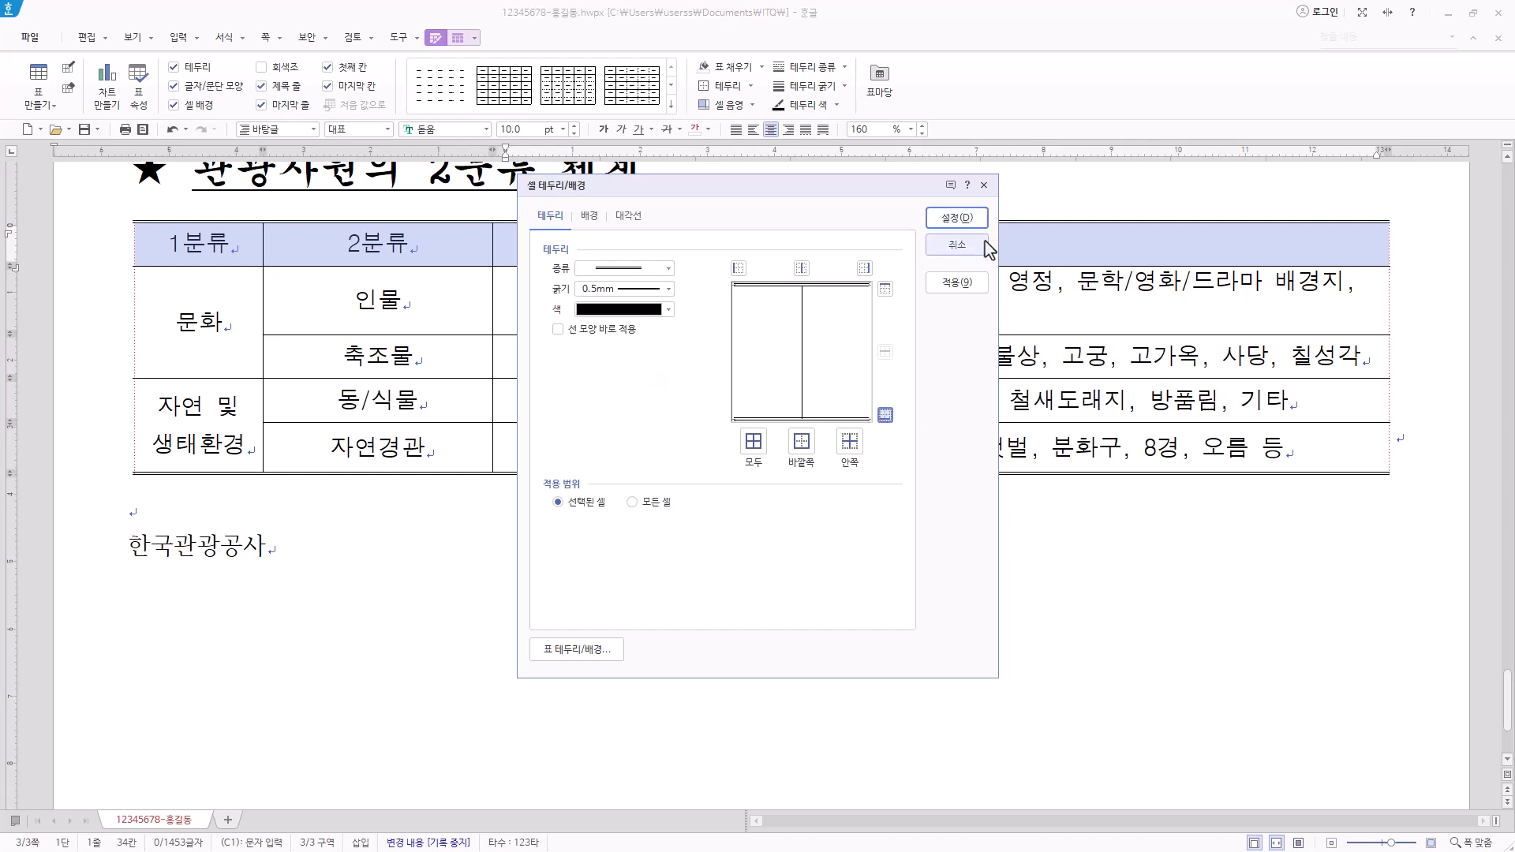
Step: Fill the table's header row with a white-to-yellow gradient of the 가로 type and leave the table
left_click(594, 218)
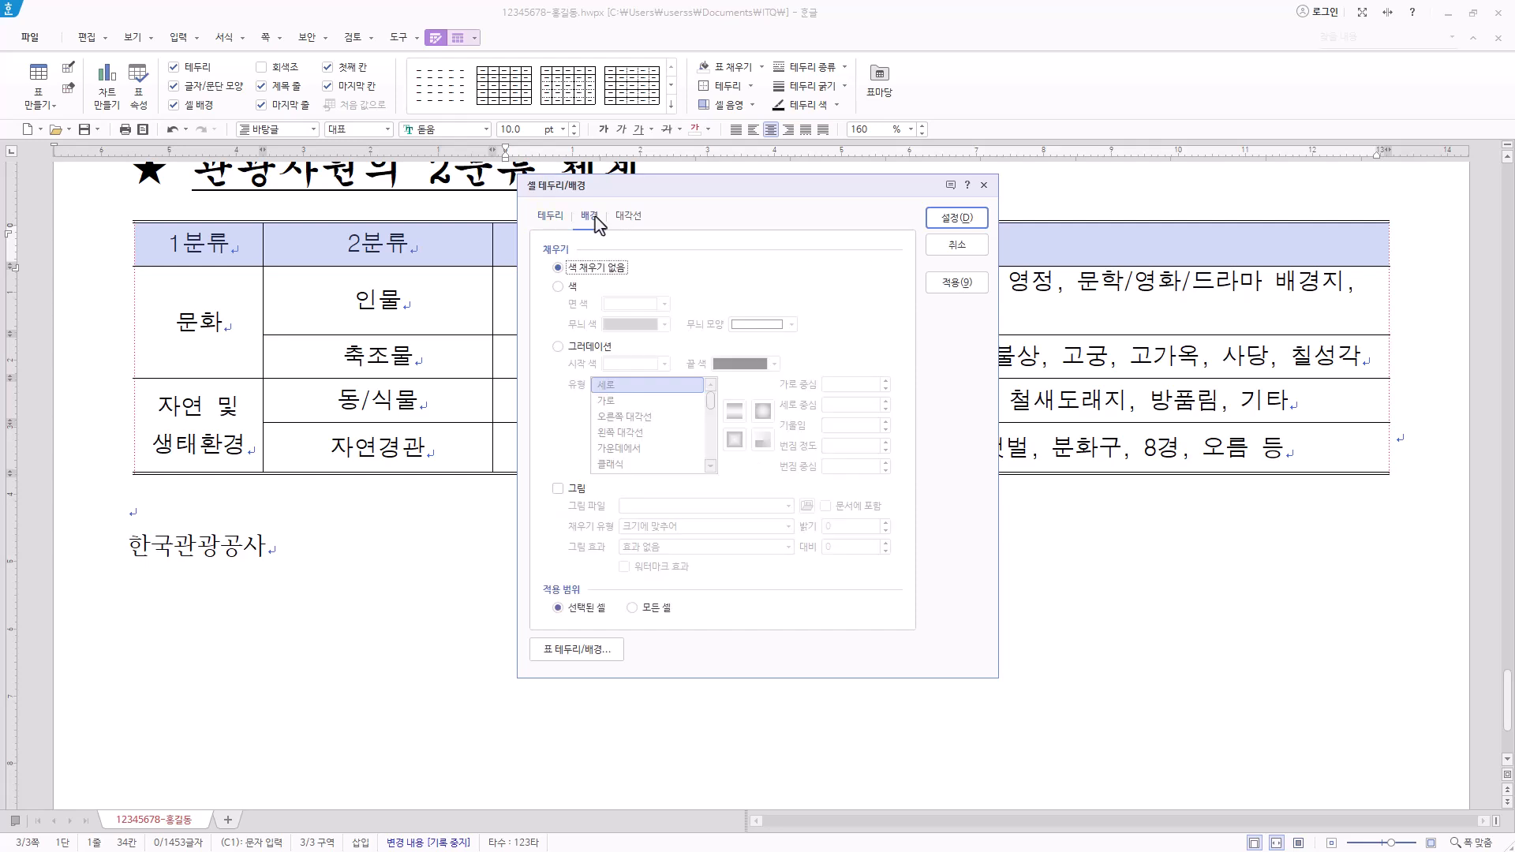
left_click(585, 352)
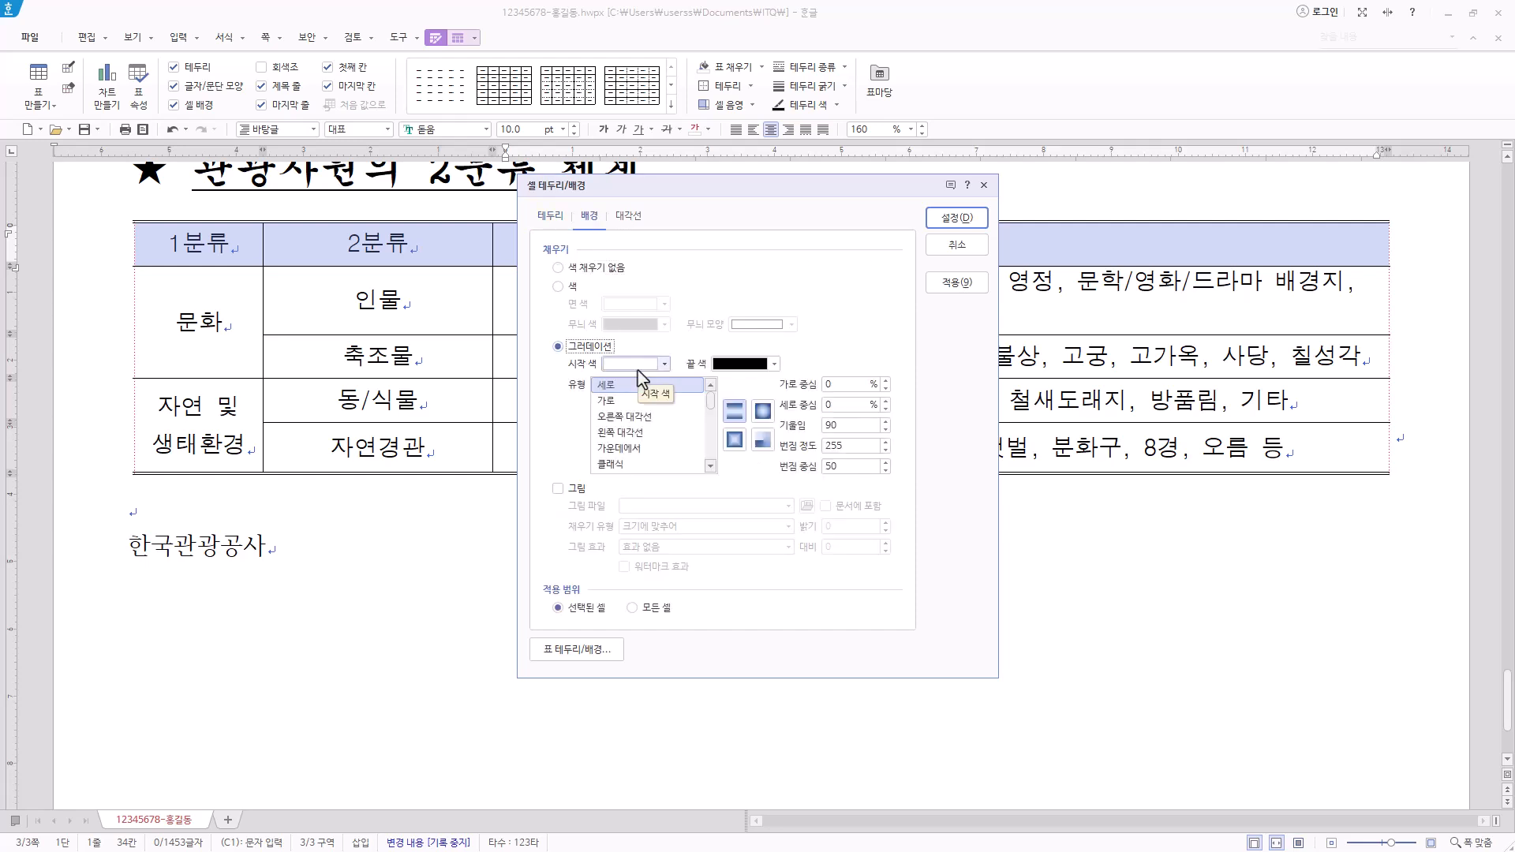
left_click(750, 364)
left_click(770, 493)
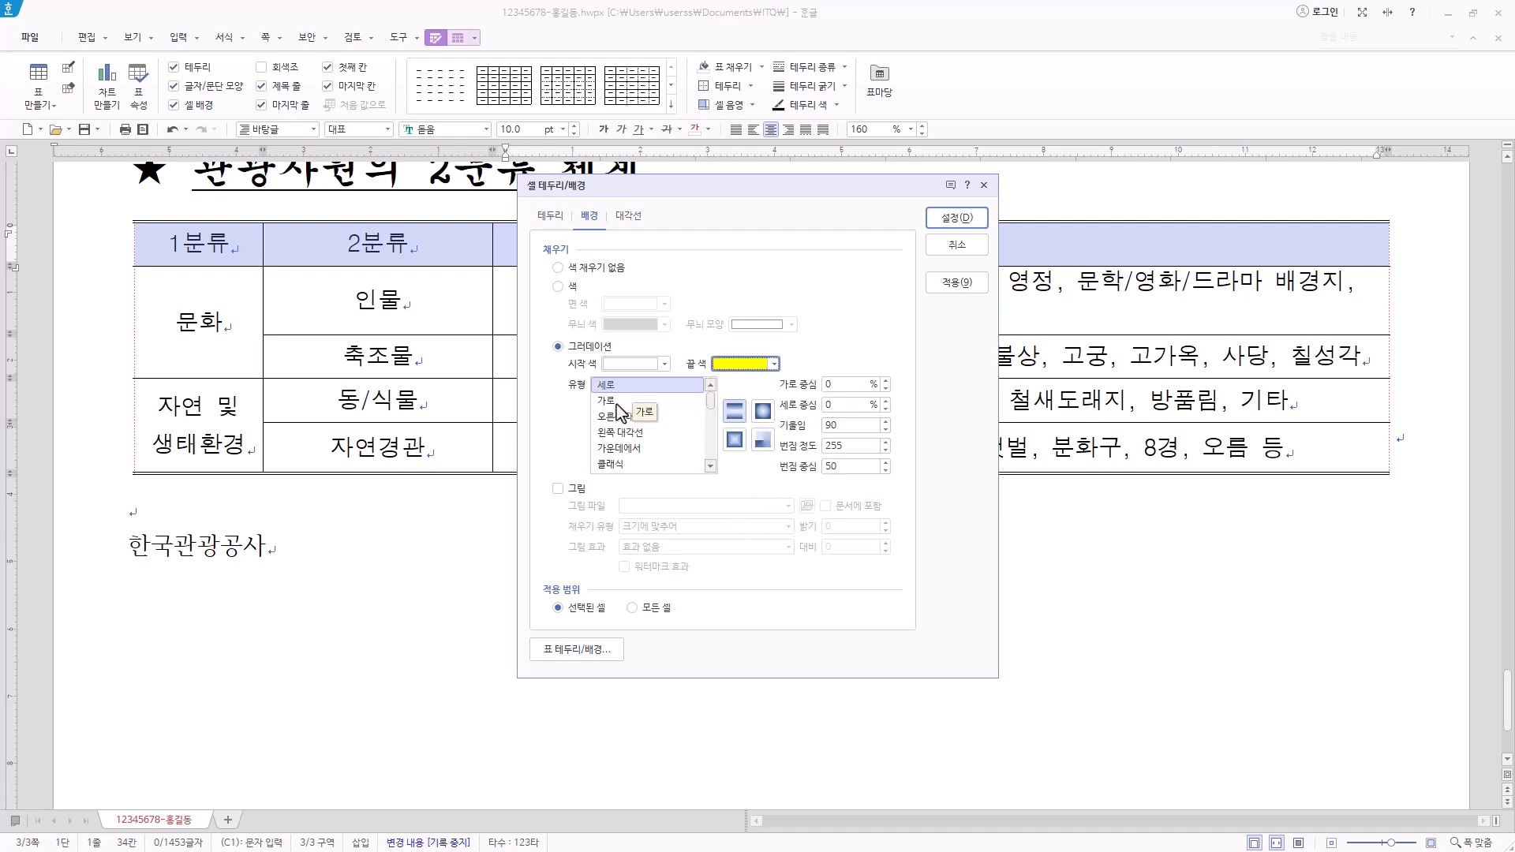
left_click(617, 402)
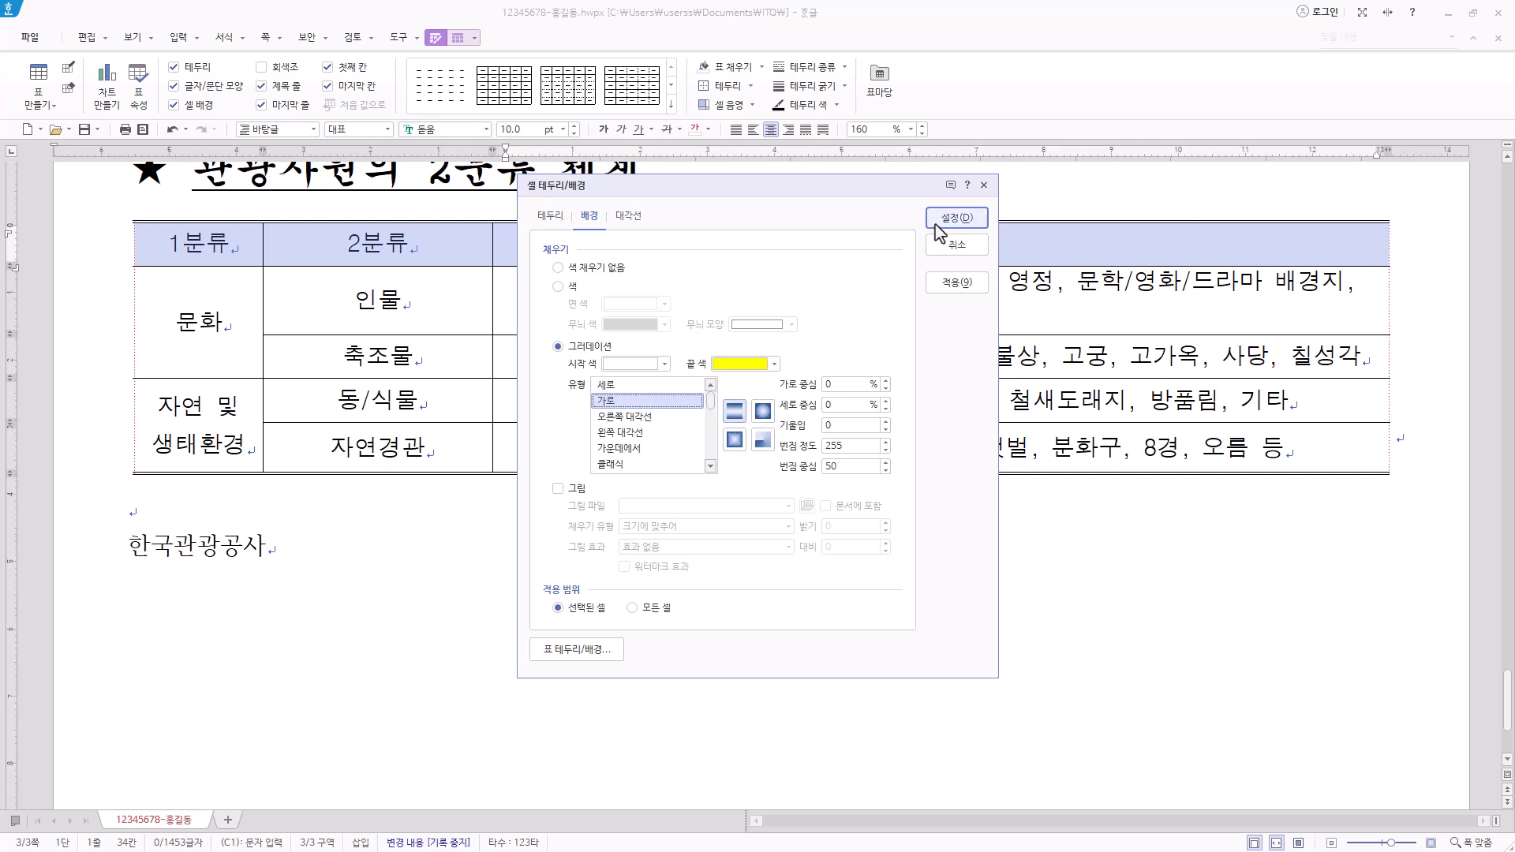
left_click(959, 221)
key("shift+Escape")
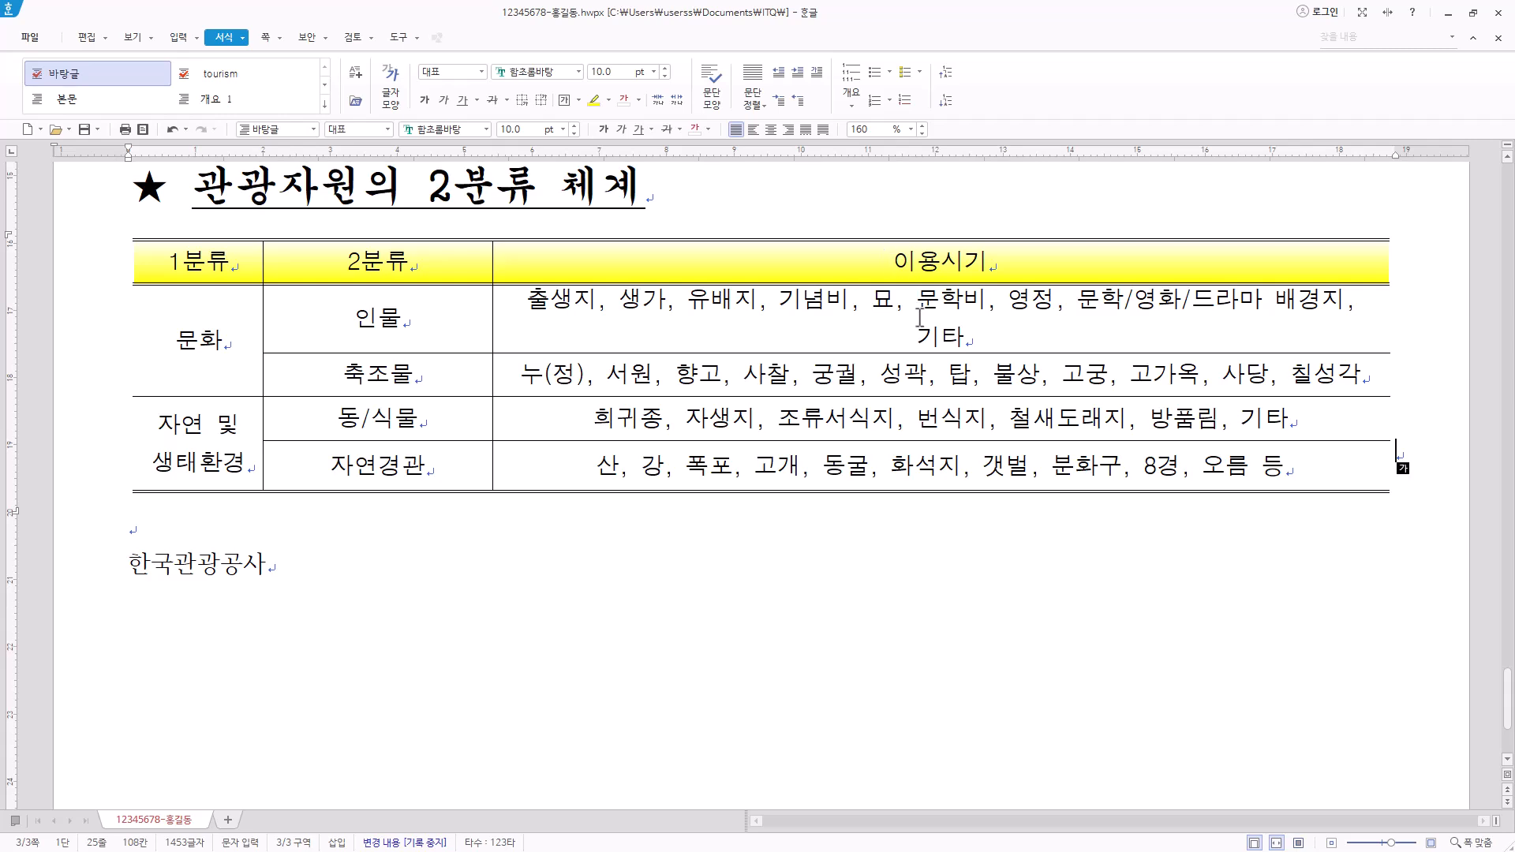
Step: Widen the table's 1분류 column slightly and narrow the 2분류 column so the 인물 row's 이용시기 text fits on one line
scroll(519, 468, "up", 2)
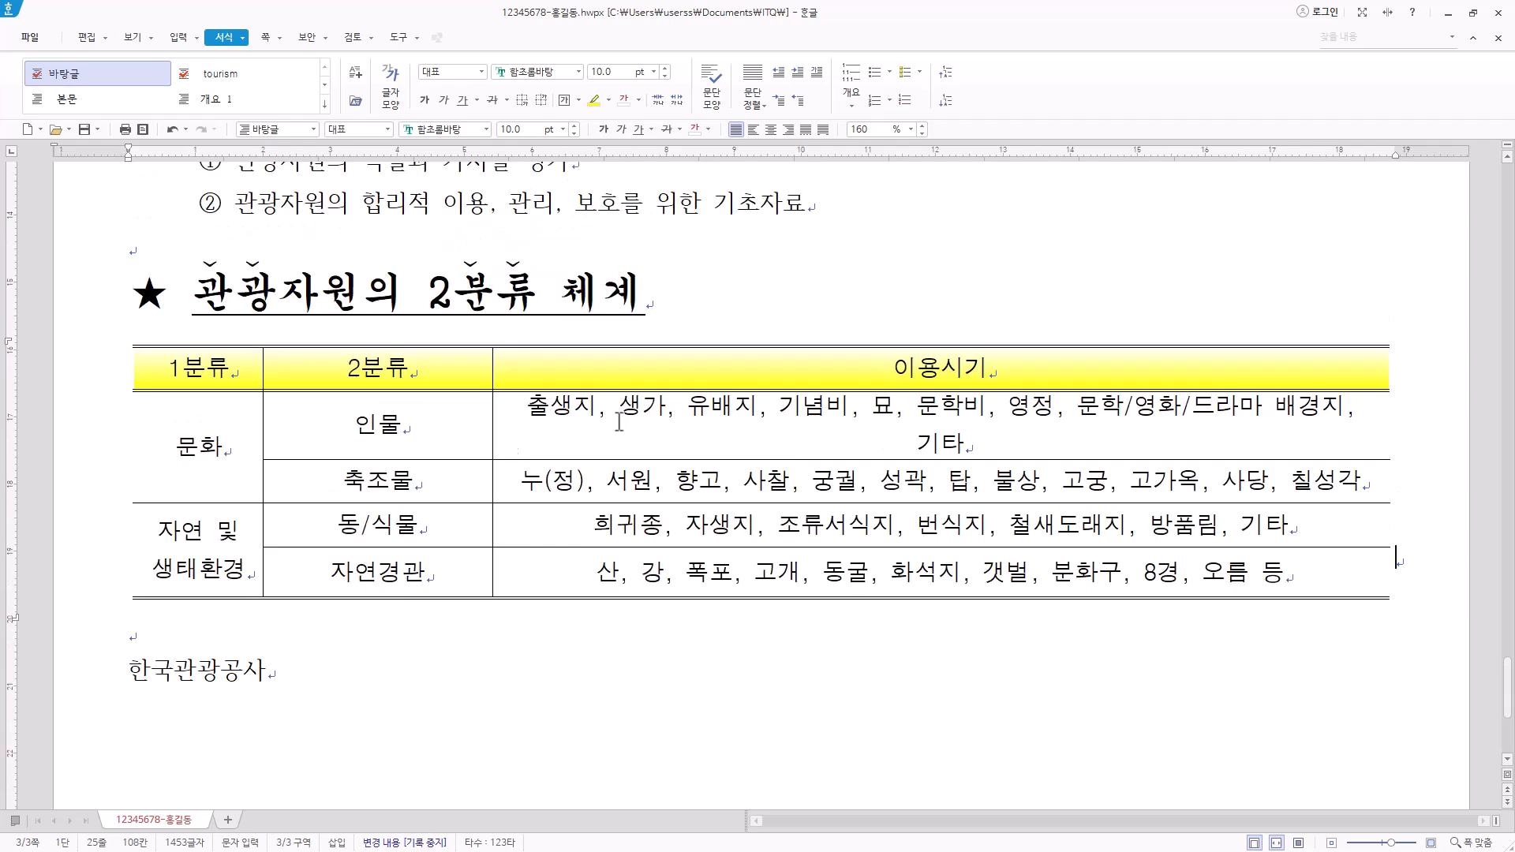
left_click_drag(895, 411, 929, 458)
left_click(961, 445)
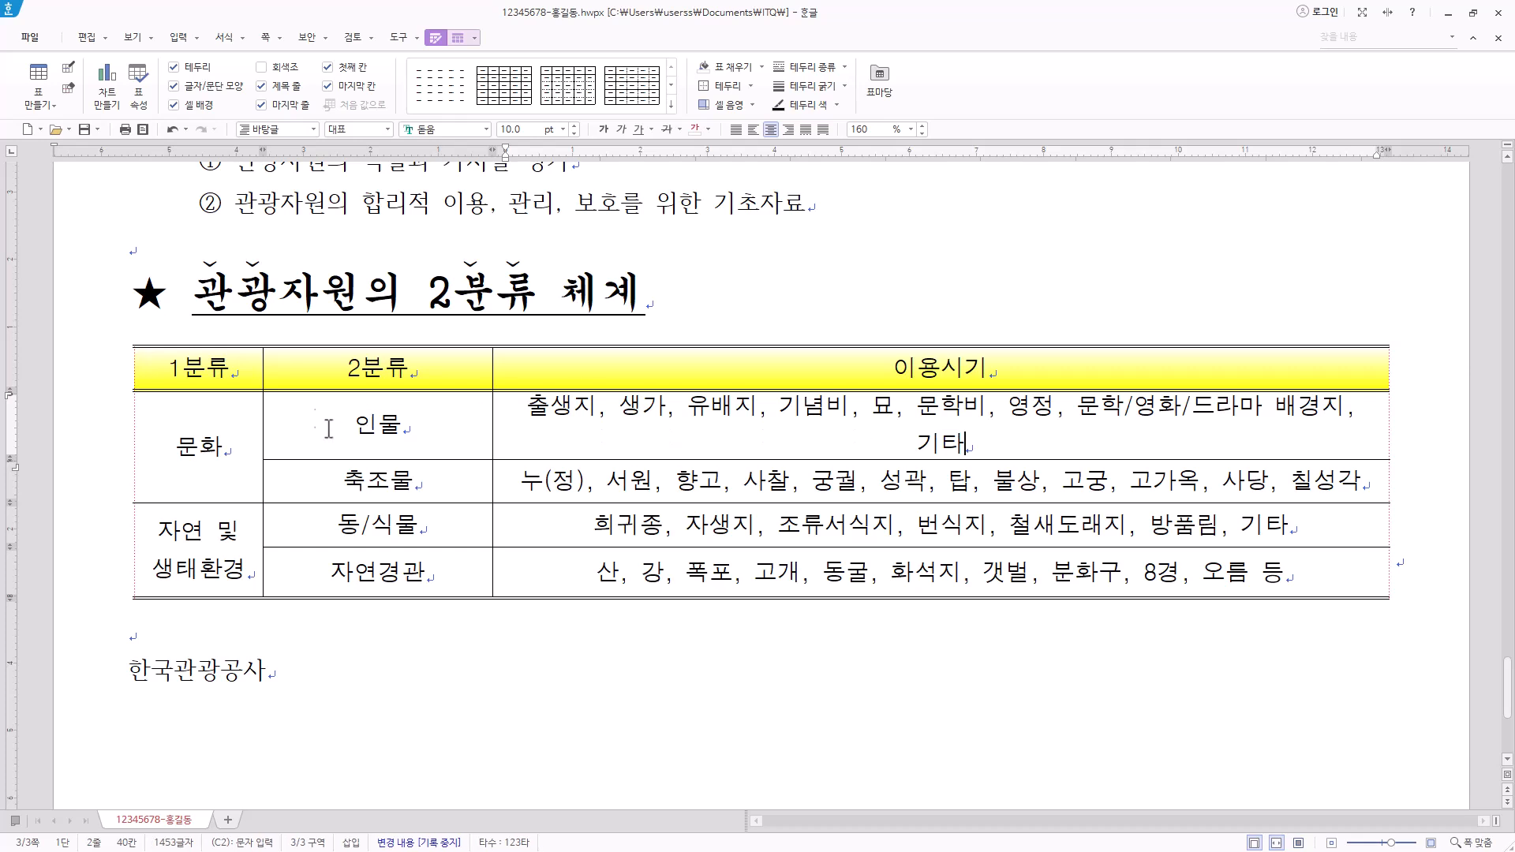
left_click_drag(265, 411, 276, 410)
left_click_drag(493, 409, 413, 411)
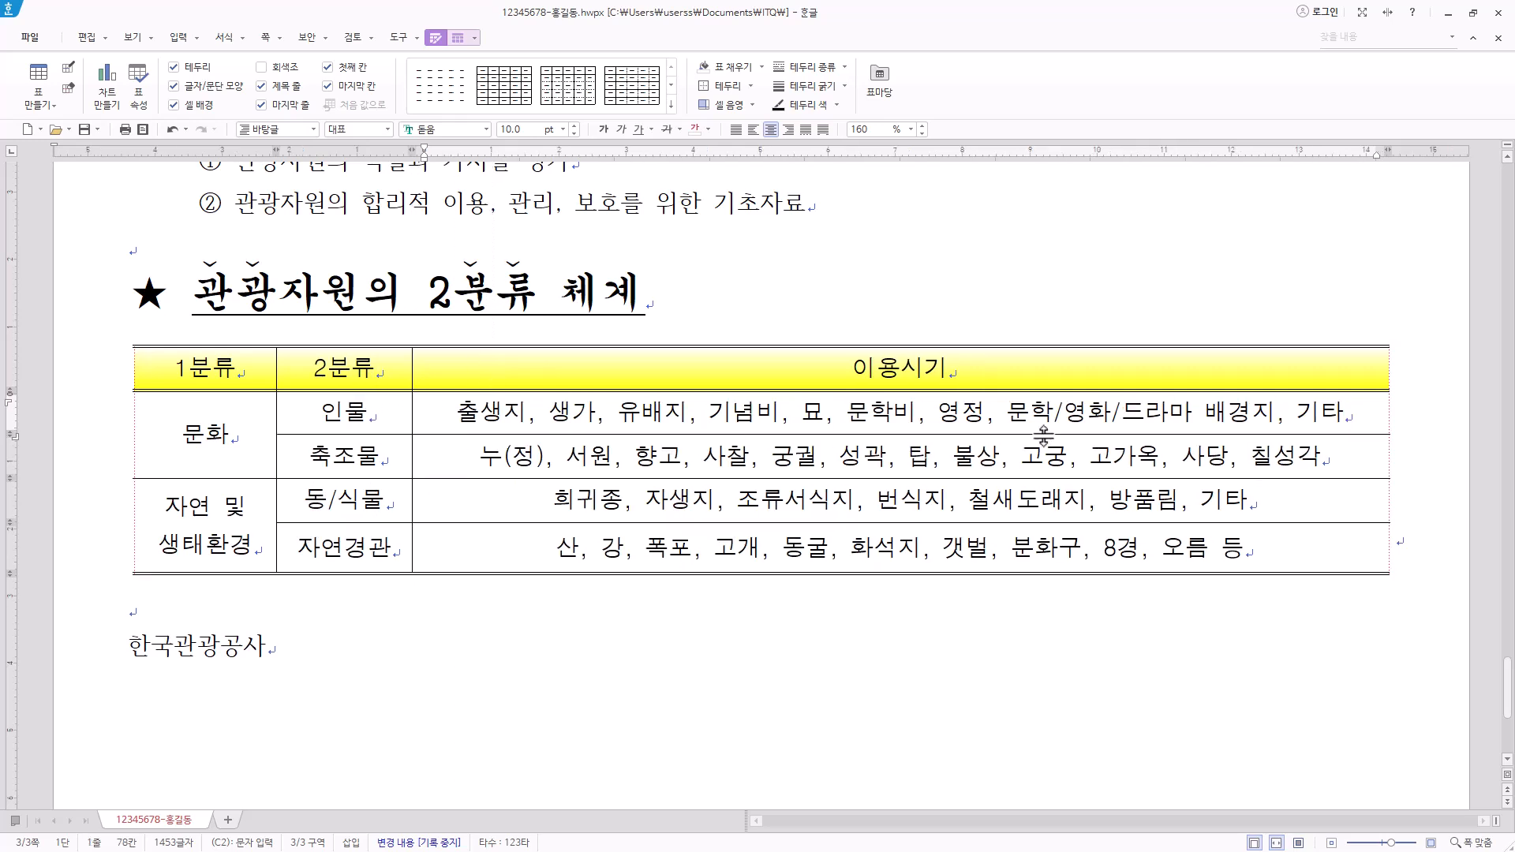
left_click_drag(901, 417, 1018, 548)
left_click(536, 634)
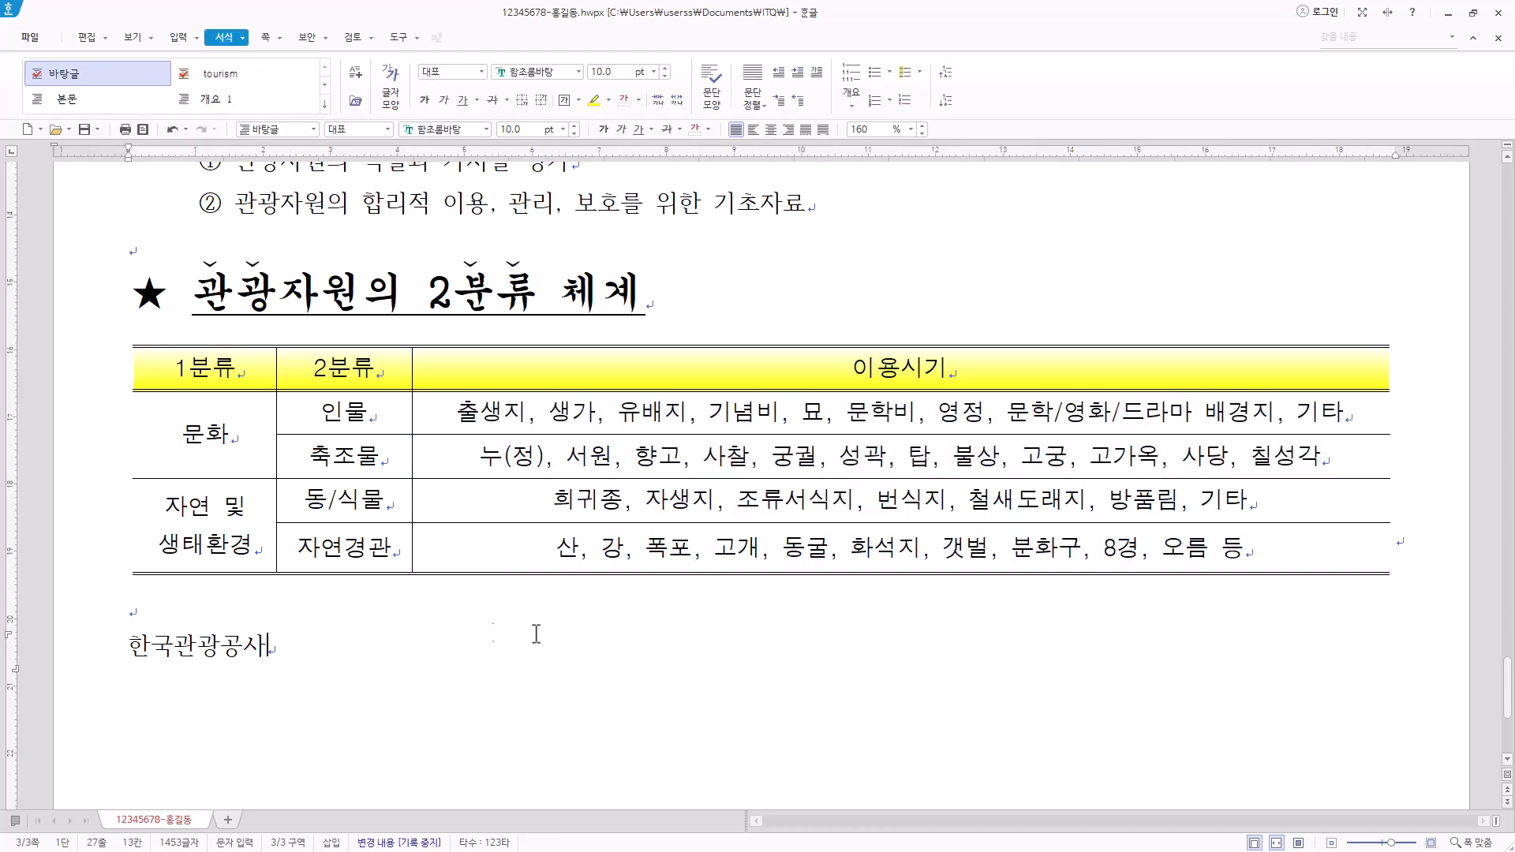
Step: Set the closing organization name 한국관광공사 below the table to the 돋움 font at 24 pt
scroll(471, 619, "down", 3)
left_click_drag(345, 544, 116, 550)
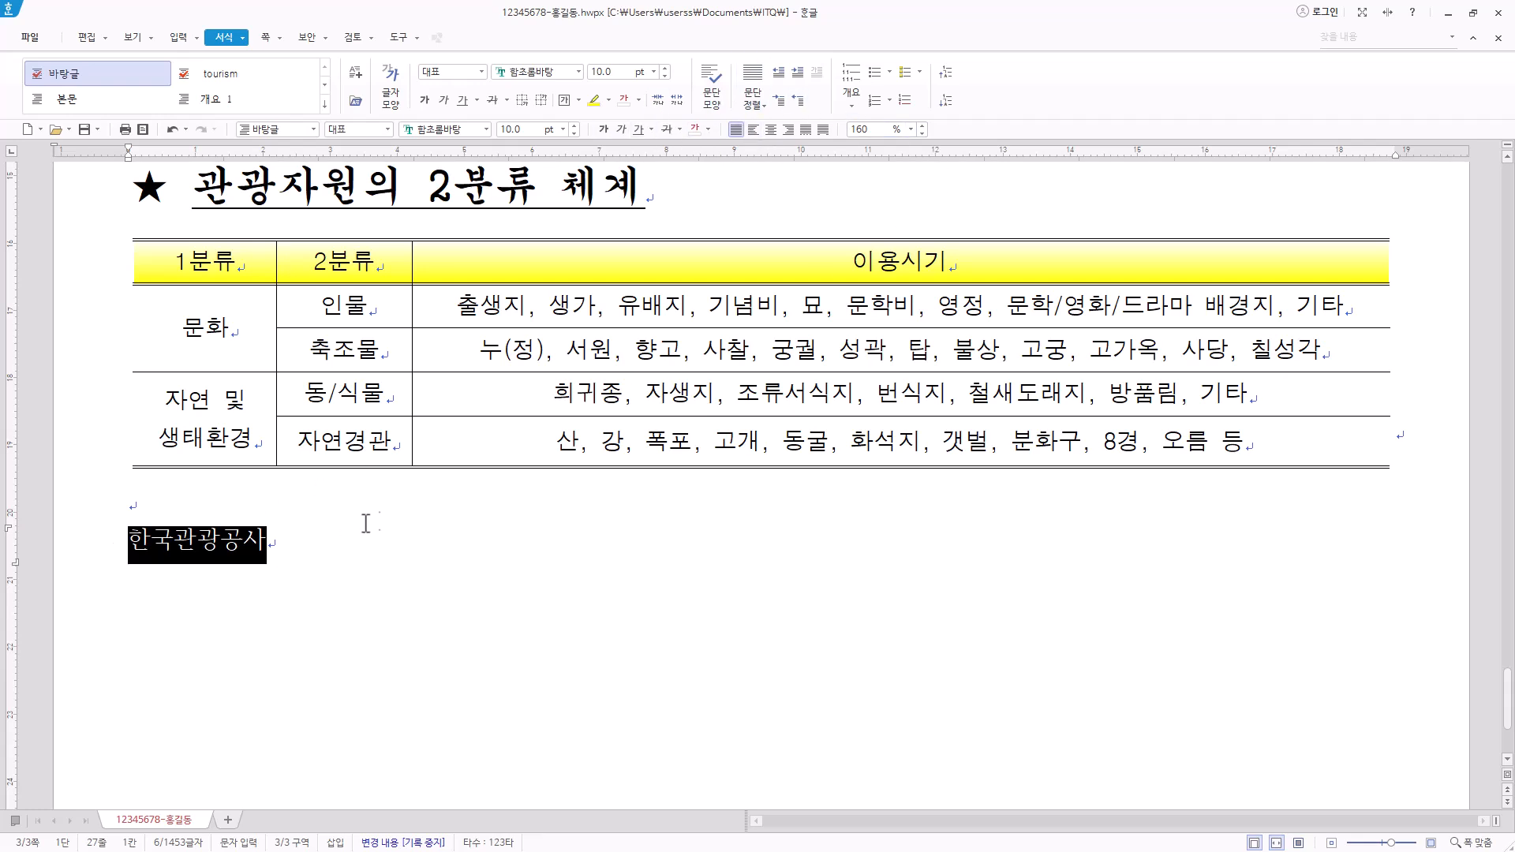
right_click(207, 544)
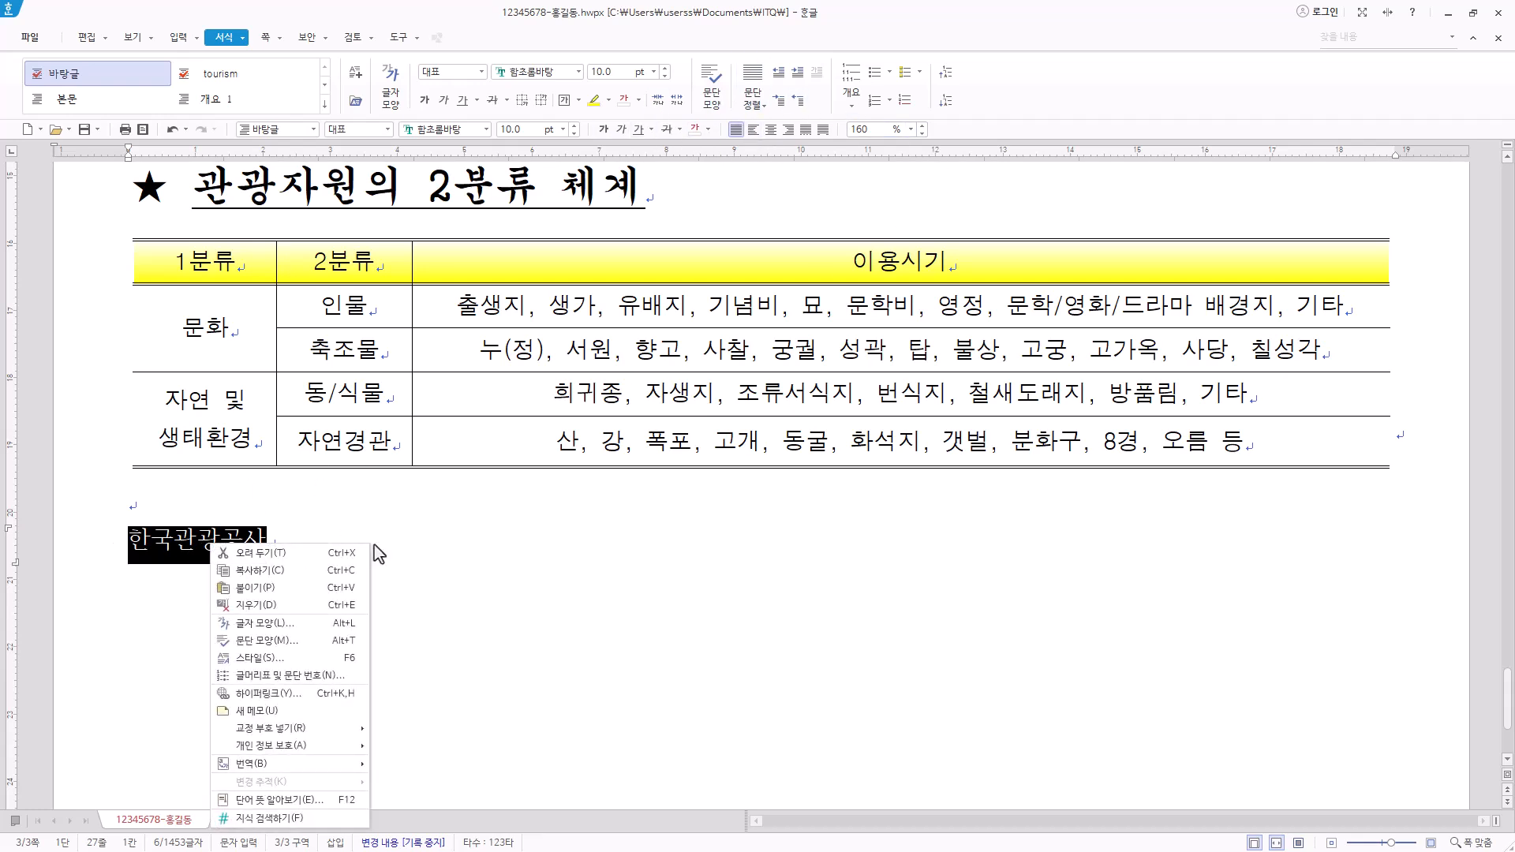
left_click(327, 624)
left_click(561, 265)
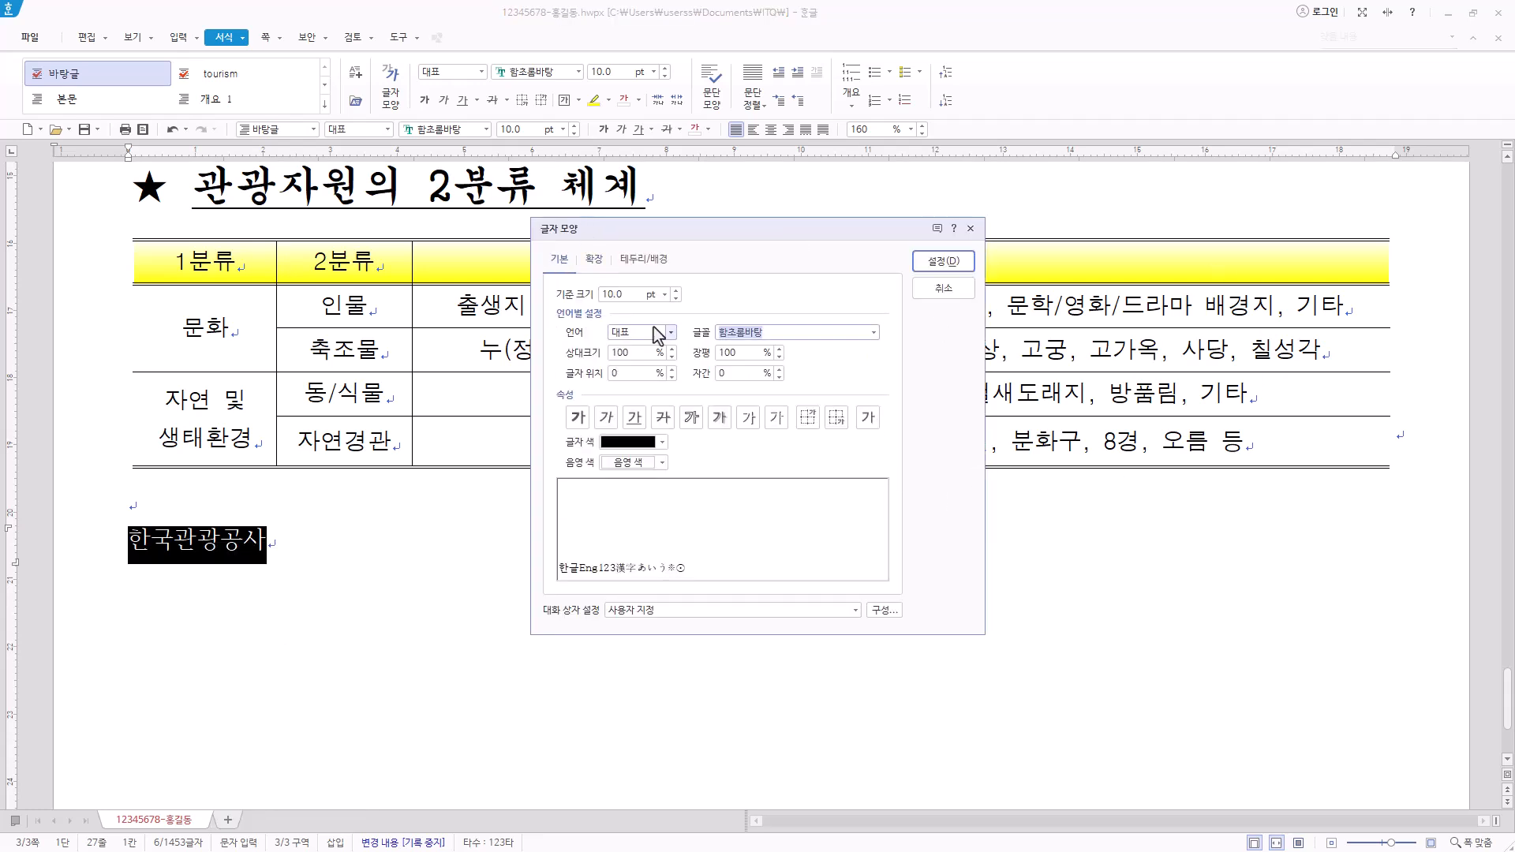
type("돋움")
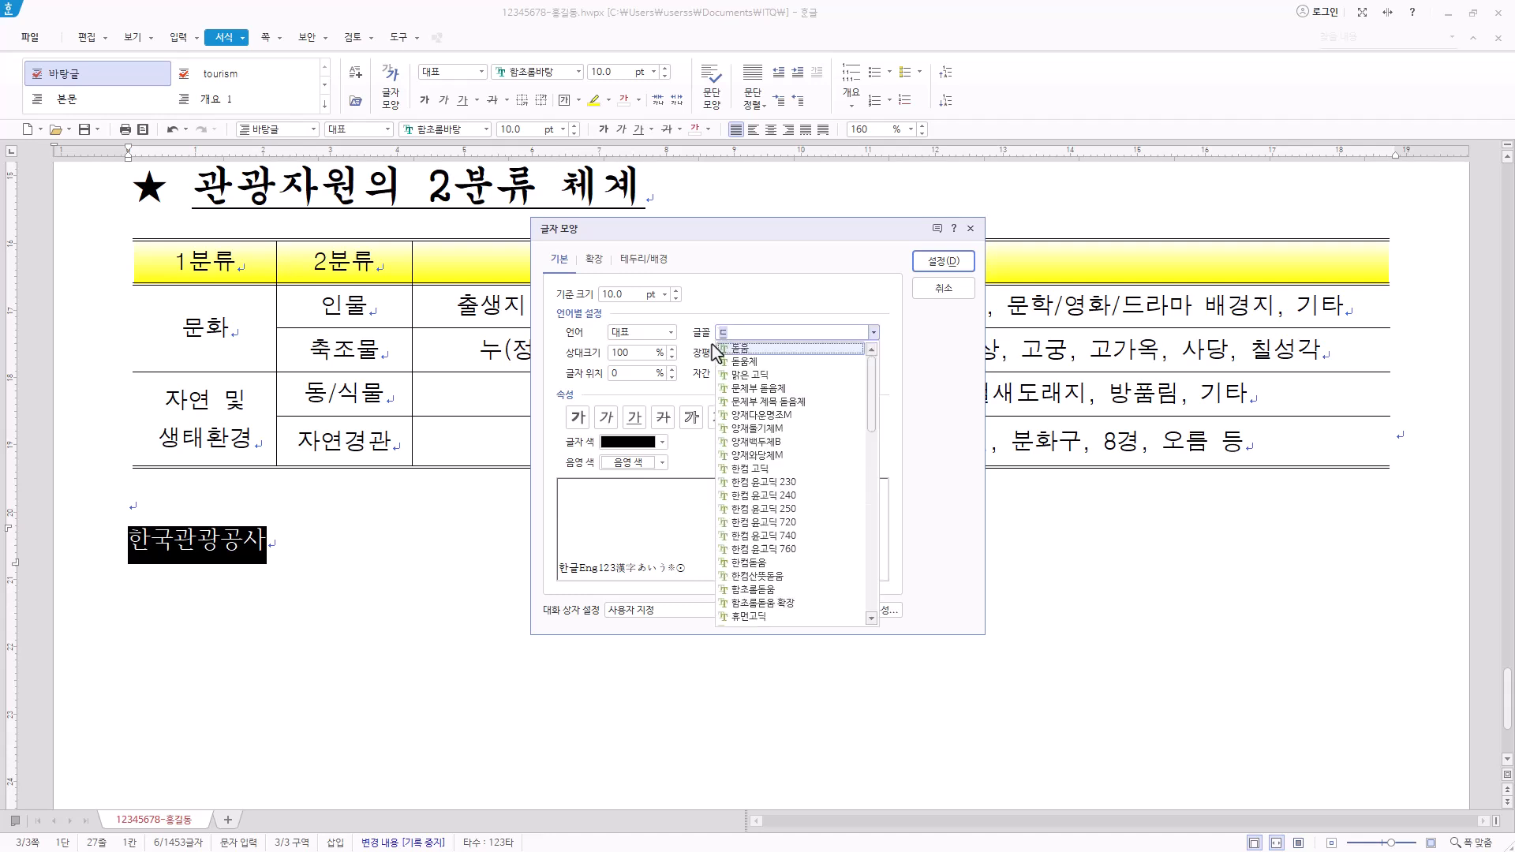
left_click(759, 350)
left_click_drag(628, 295, 421, 306)
type("24")
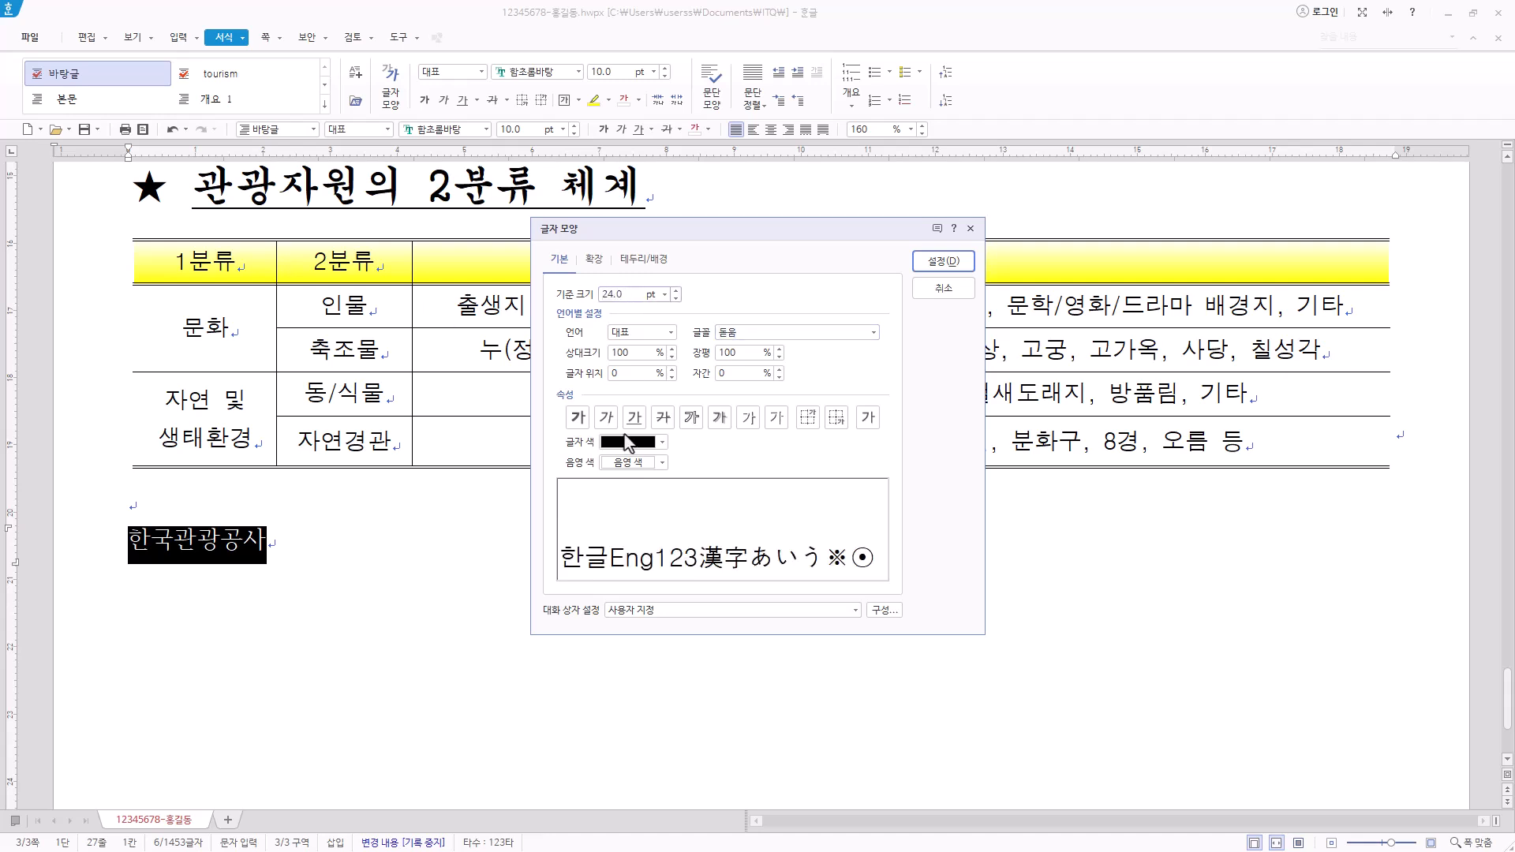
Step: Make 한국관광공사 bold with a 장평 of 105%, and right-align the line
left_click(578, 418)
double_click(750, 353)
type("10")
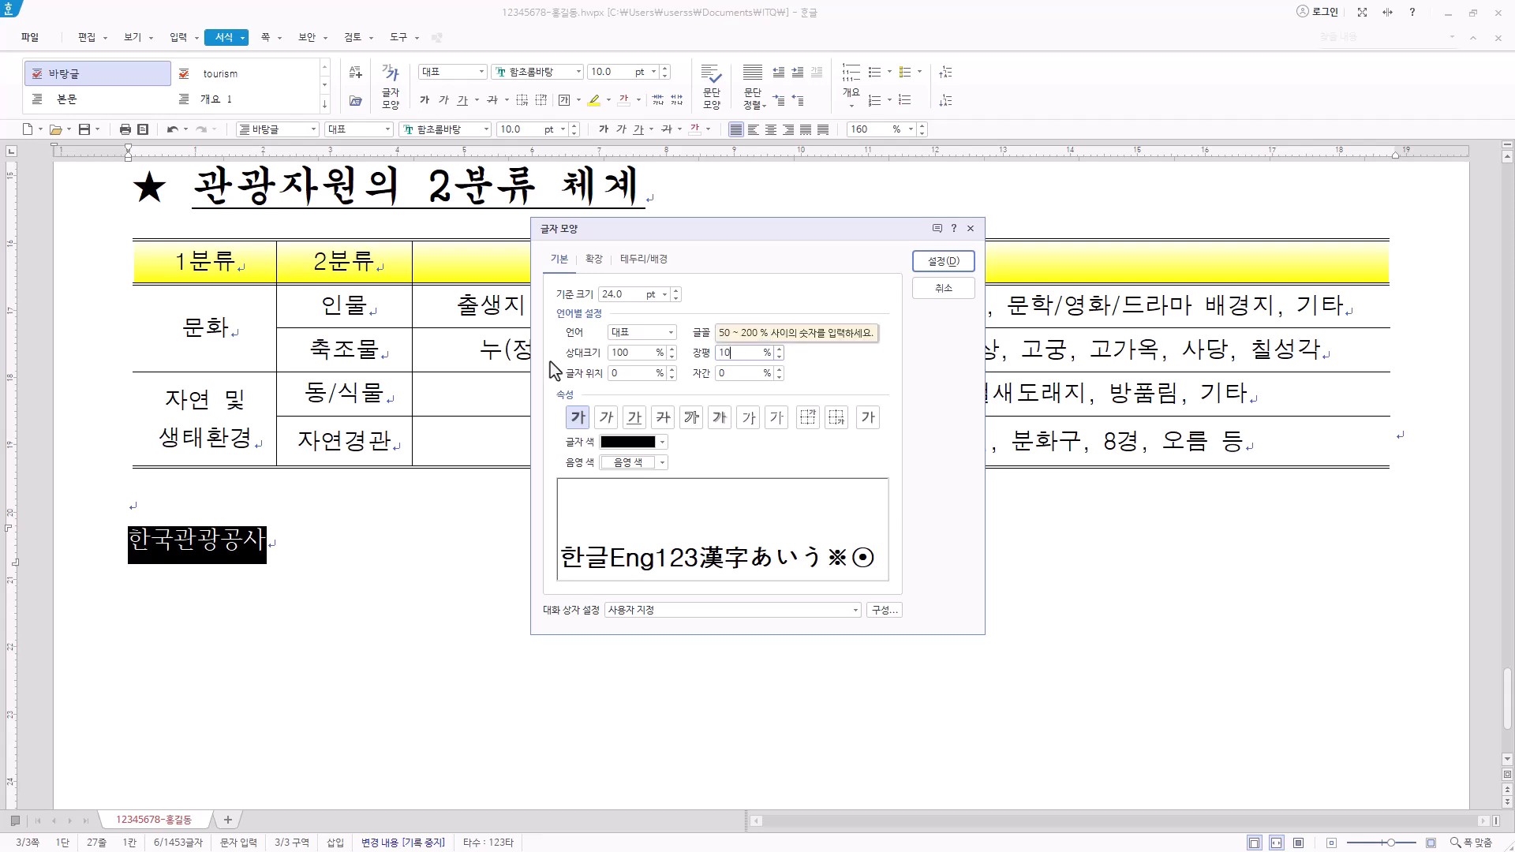
type("5")
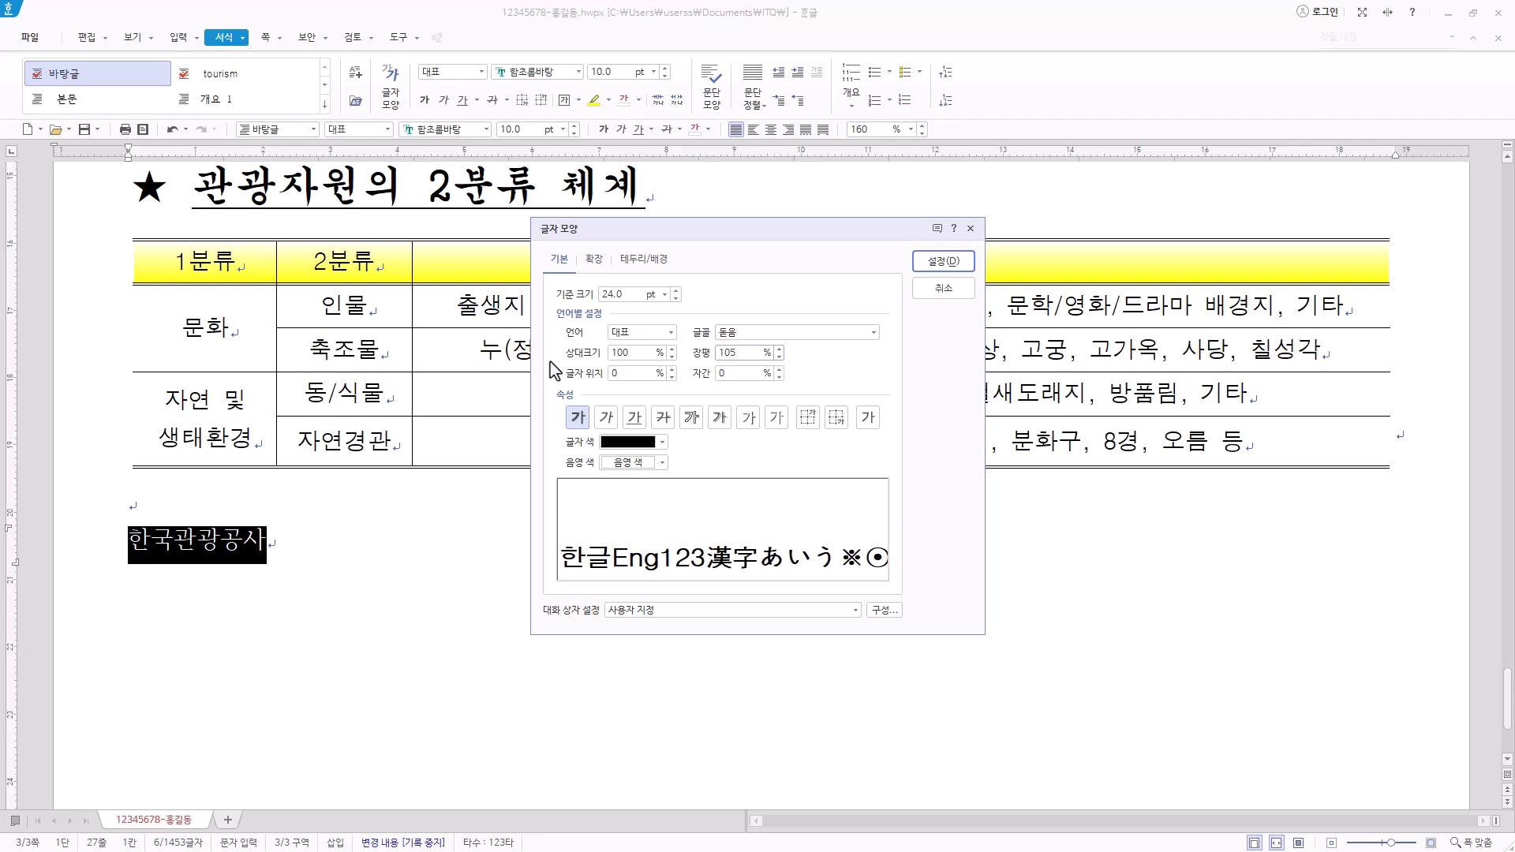
left_click(943, 262)
left_click(789, 130)
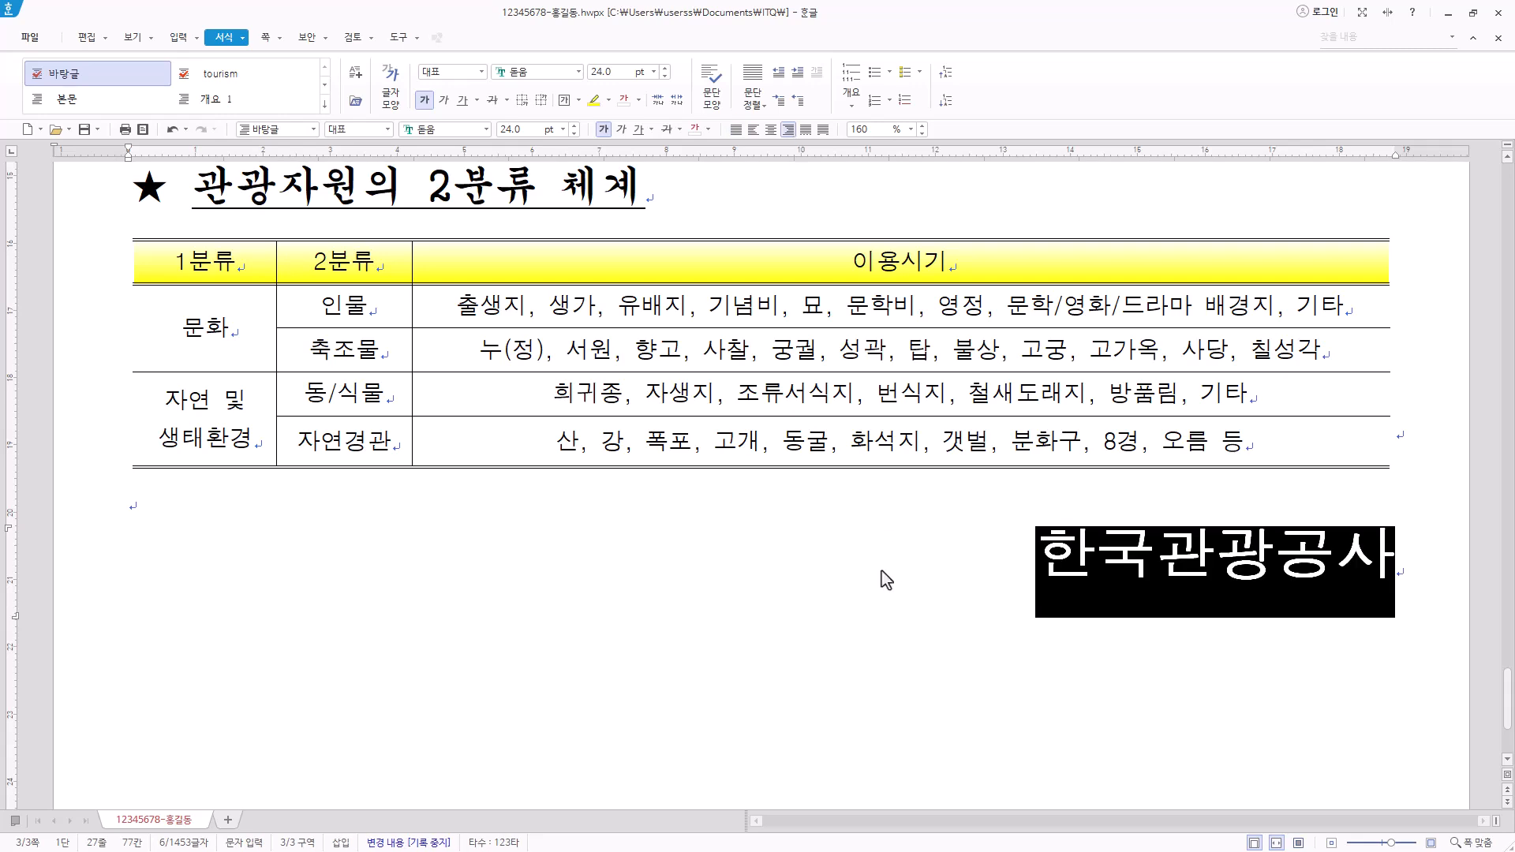
Step: Insert a page number at the page's bottom right in A,B,C format without dashes, with 6 as the start number
scroll(779, 602, "down", 3)
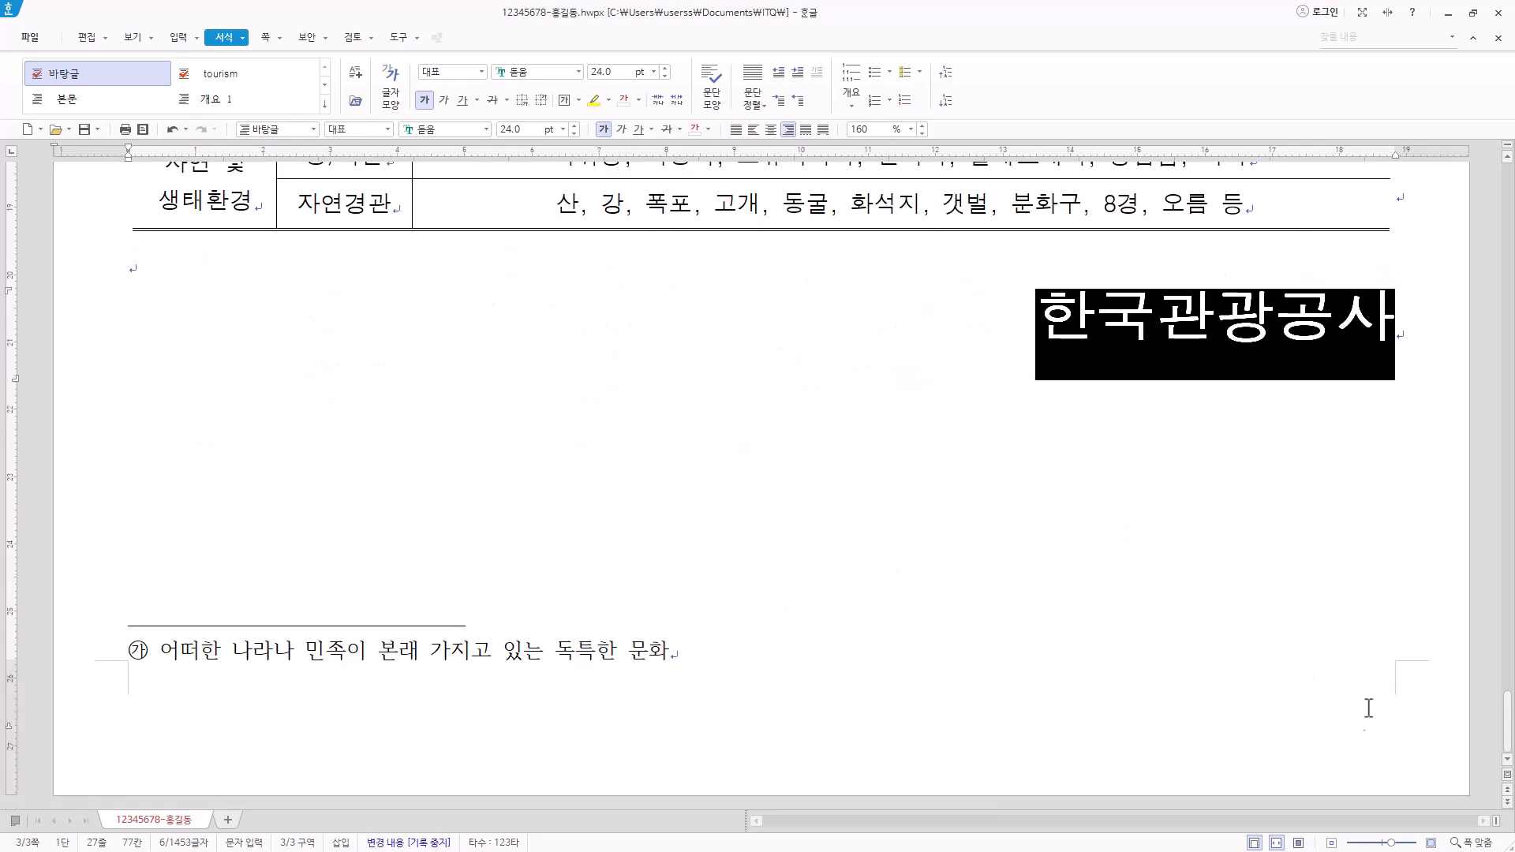
scroll(1321, 715, "up", 1)
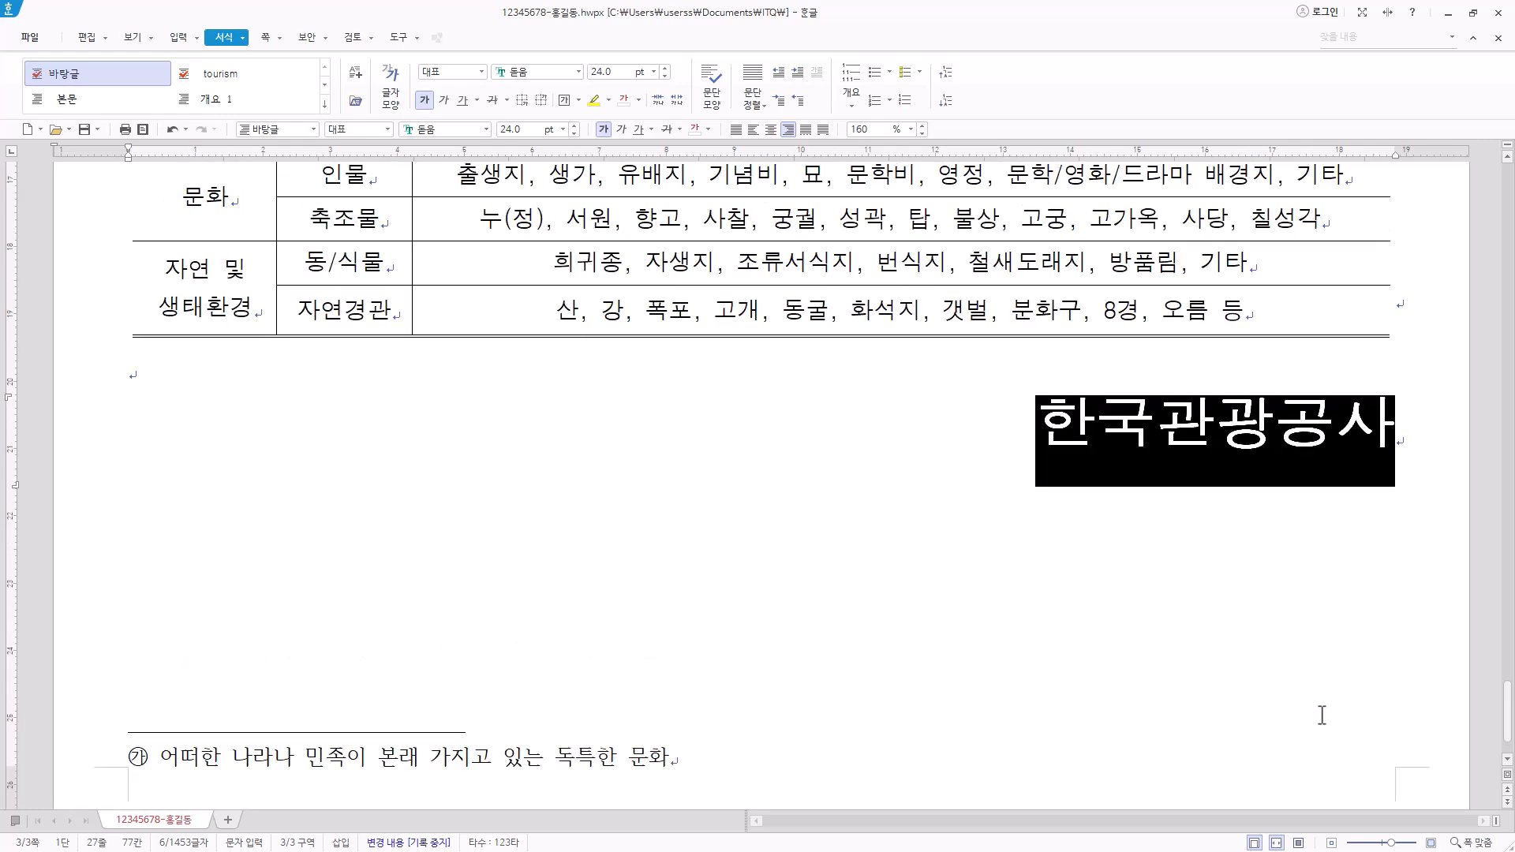
left_click(190, 378)
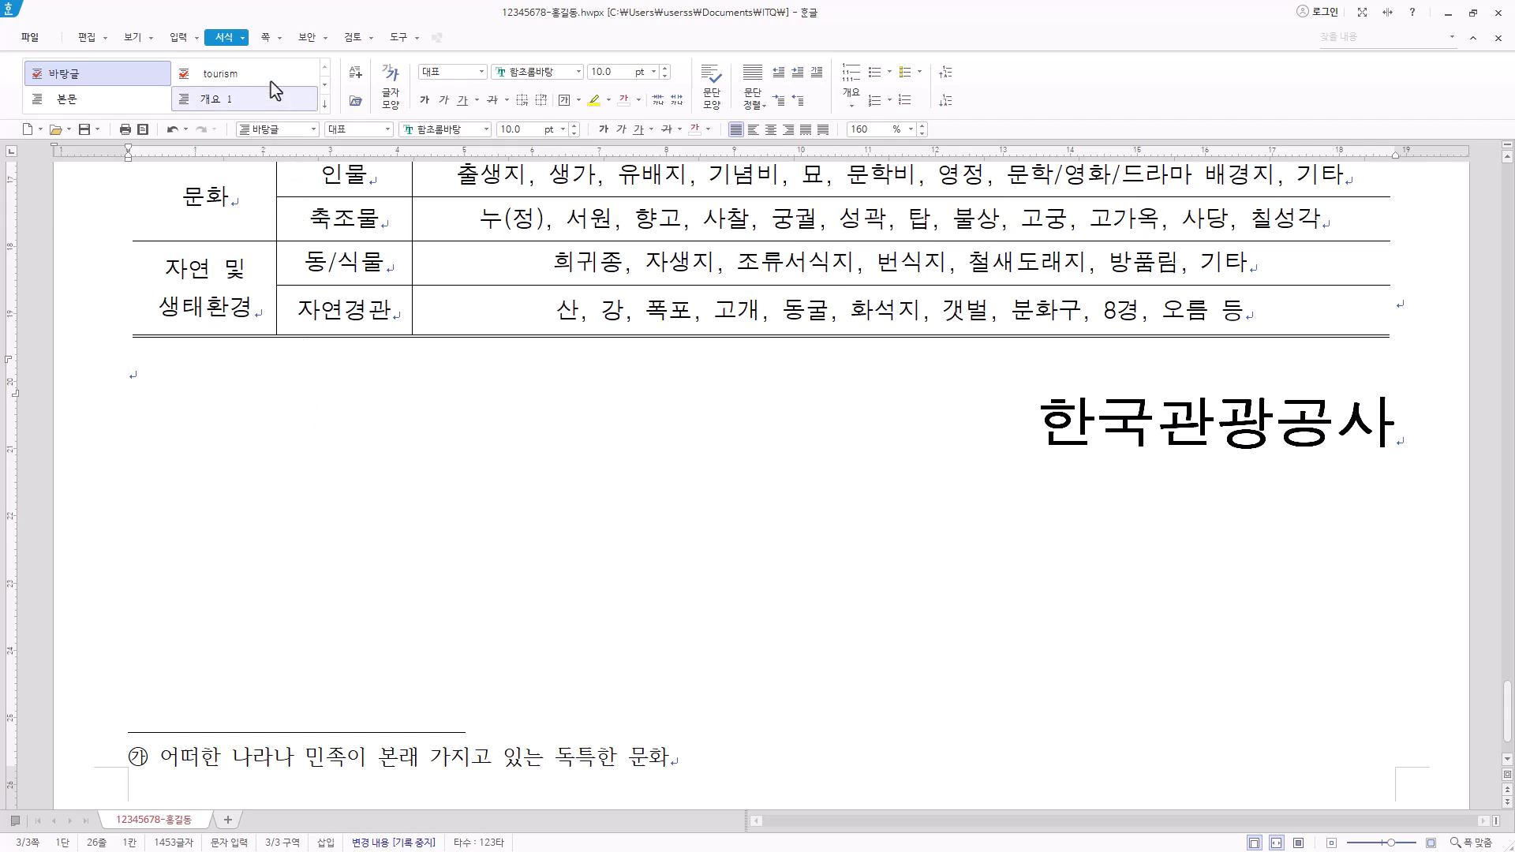
left_click(264, 44)
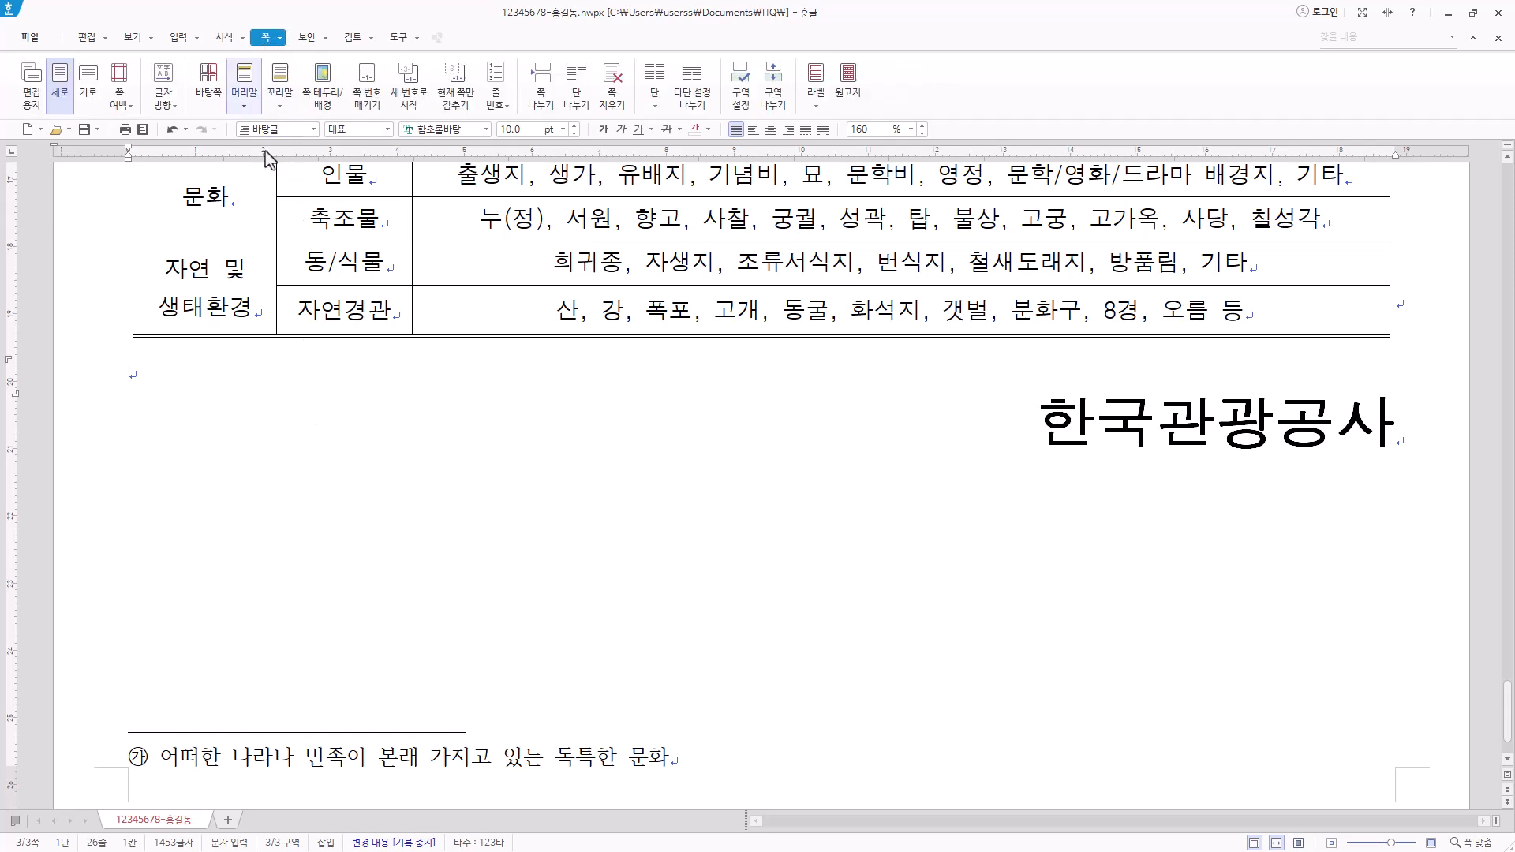
left_click(374, 109)
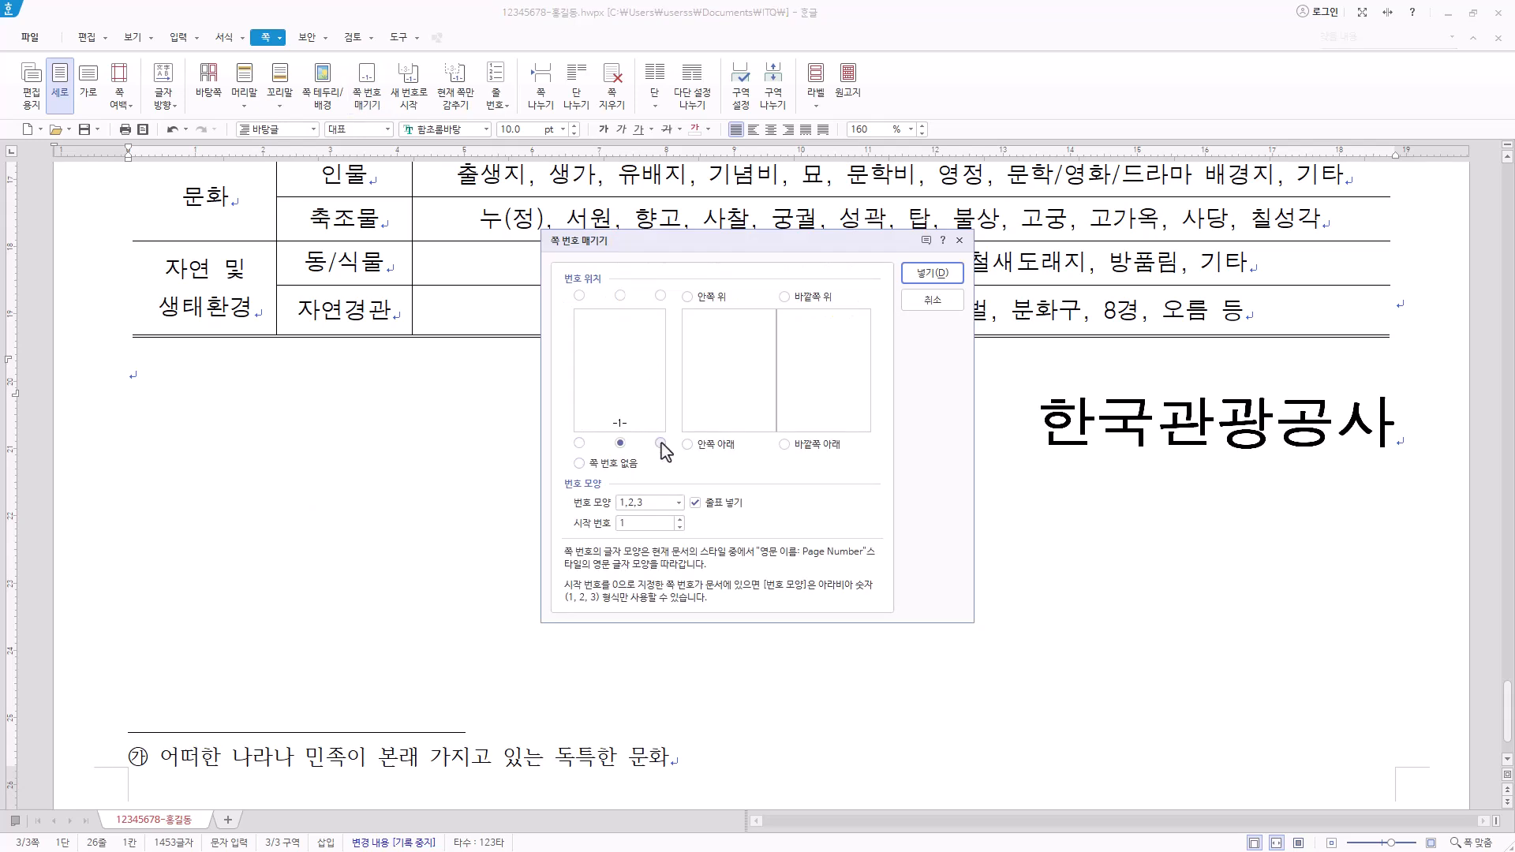
left_click(658, 503)
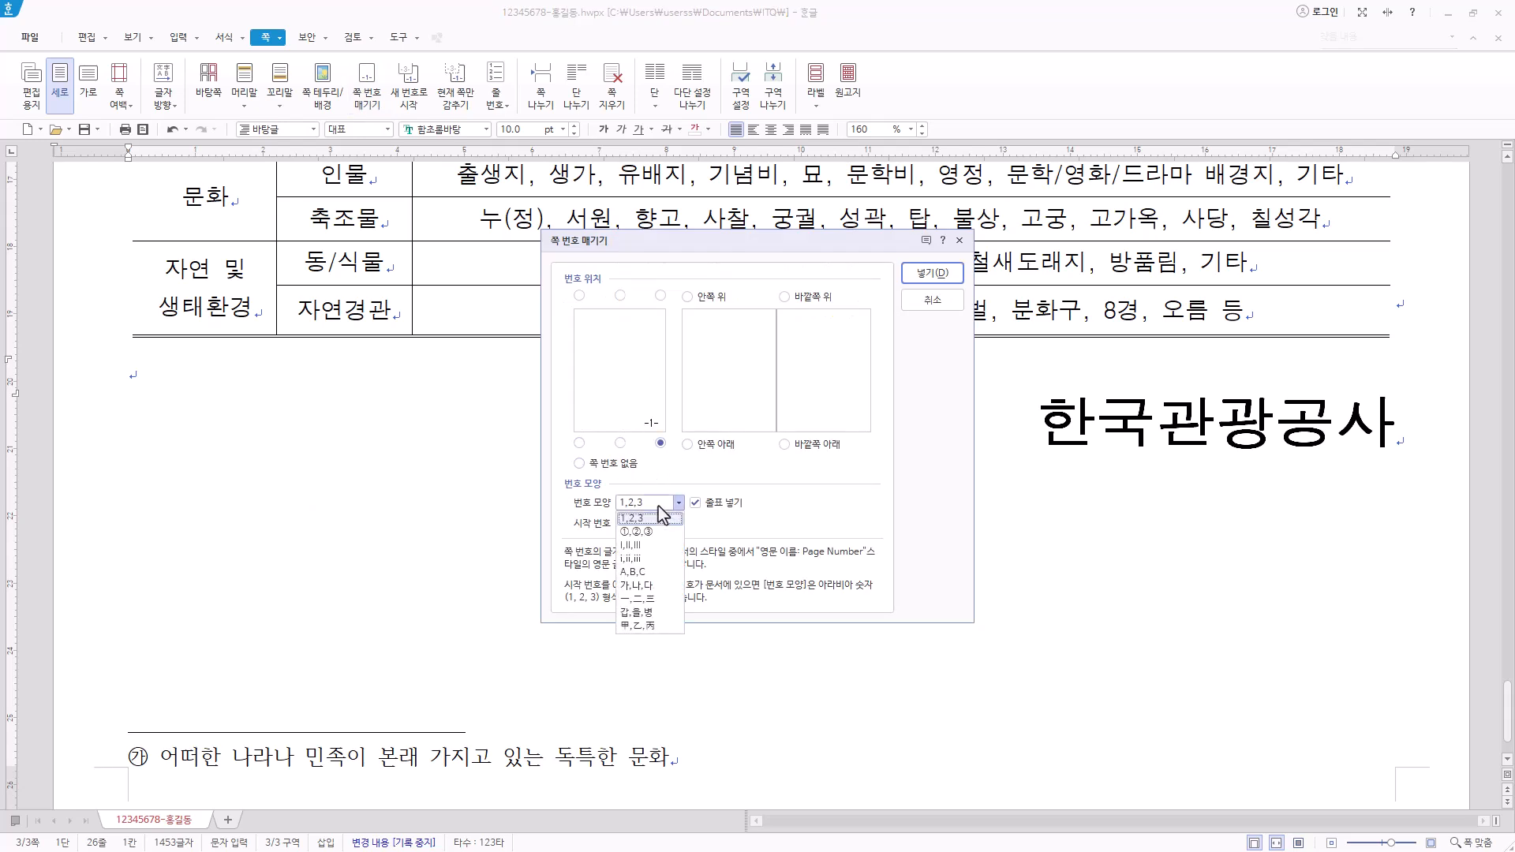
left_click(650, 572)
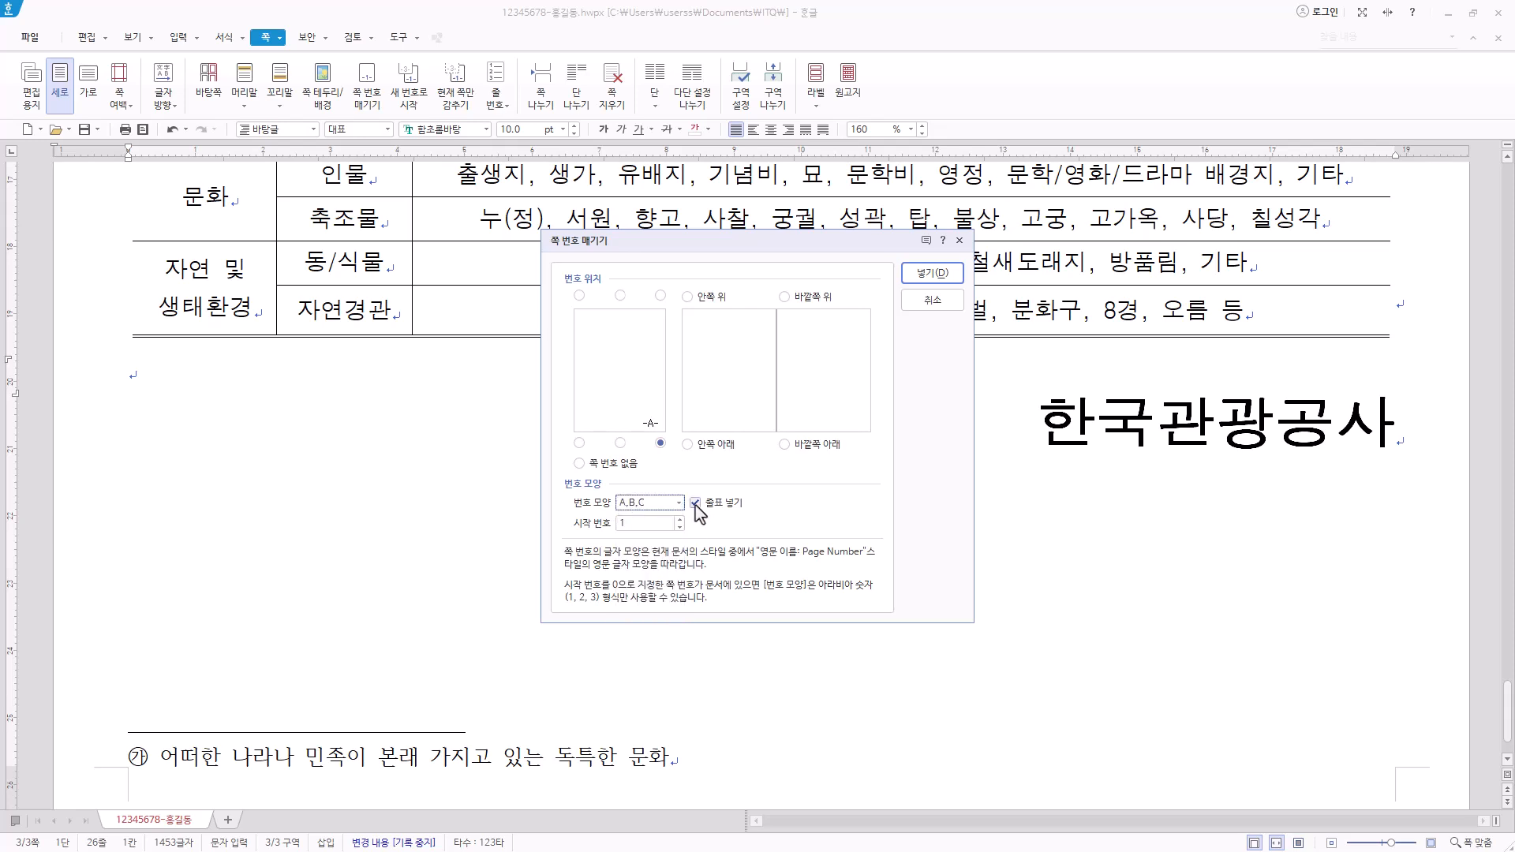
left_click(695, 505)
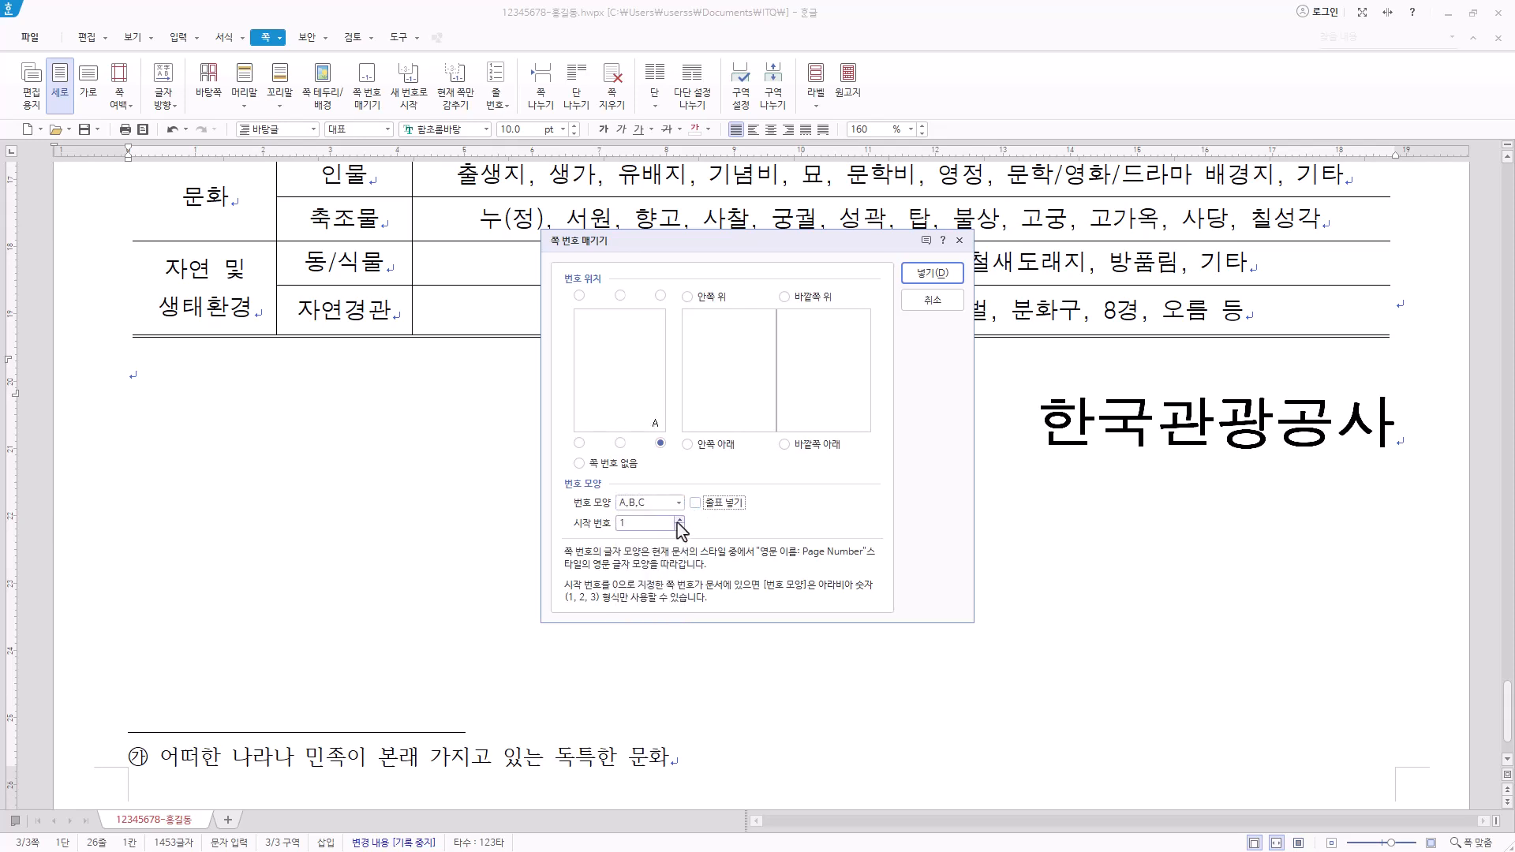
left_click(679, 520)
left_click(933, 273)
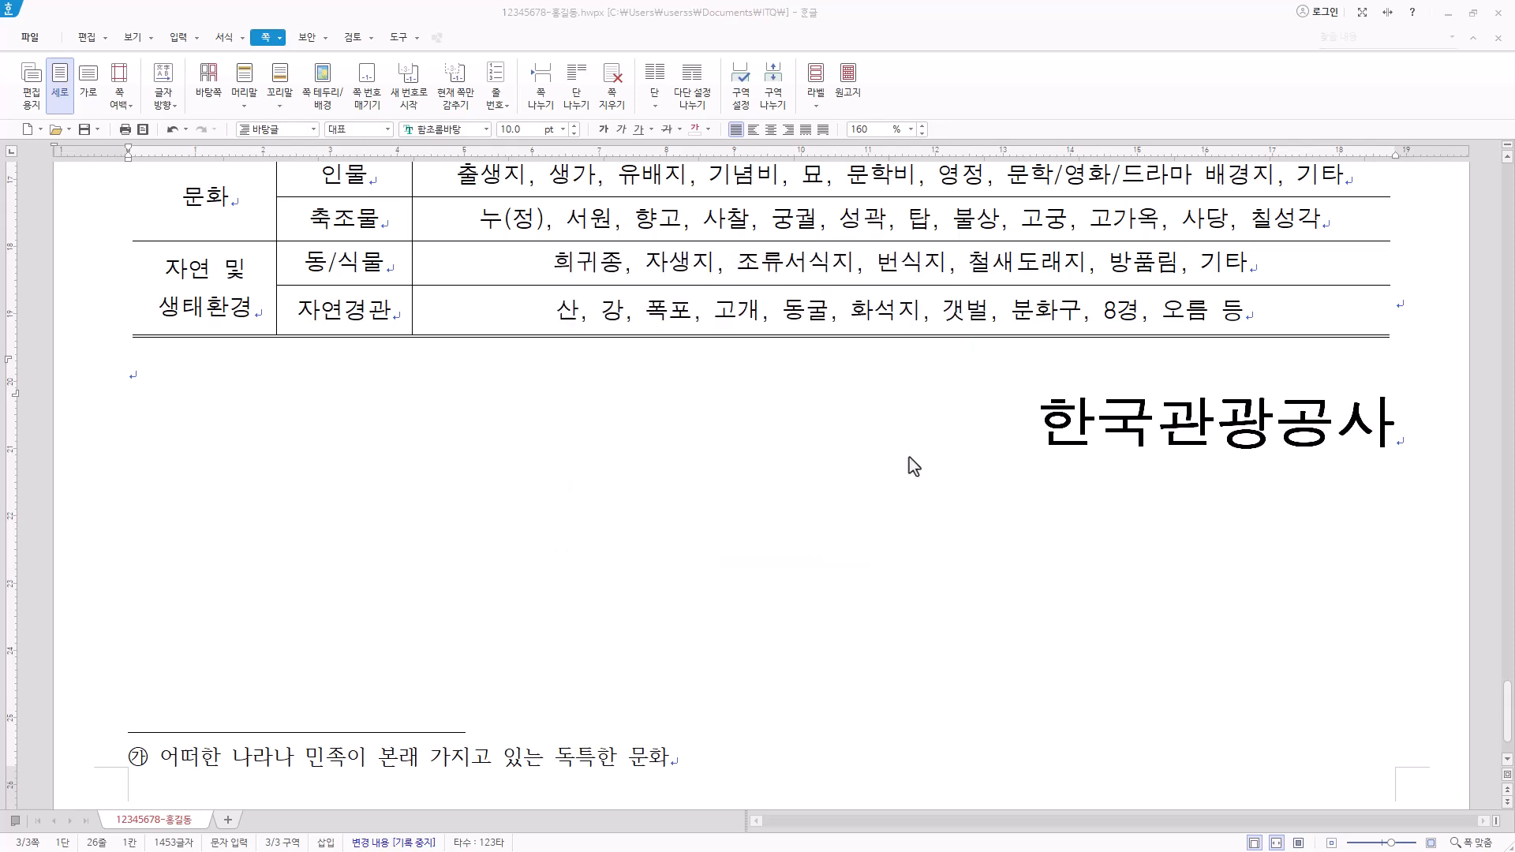
scroll(1325, 619, "down", 2)
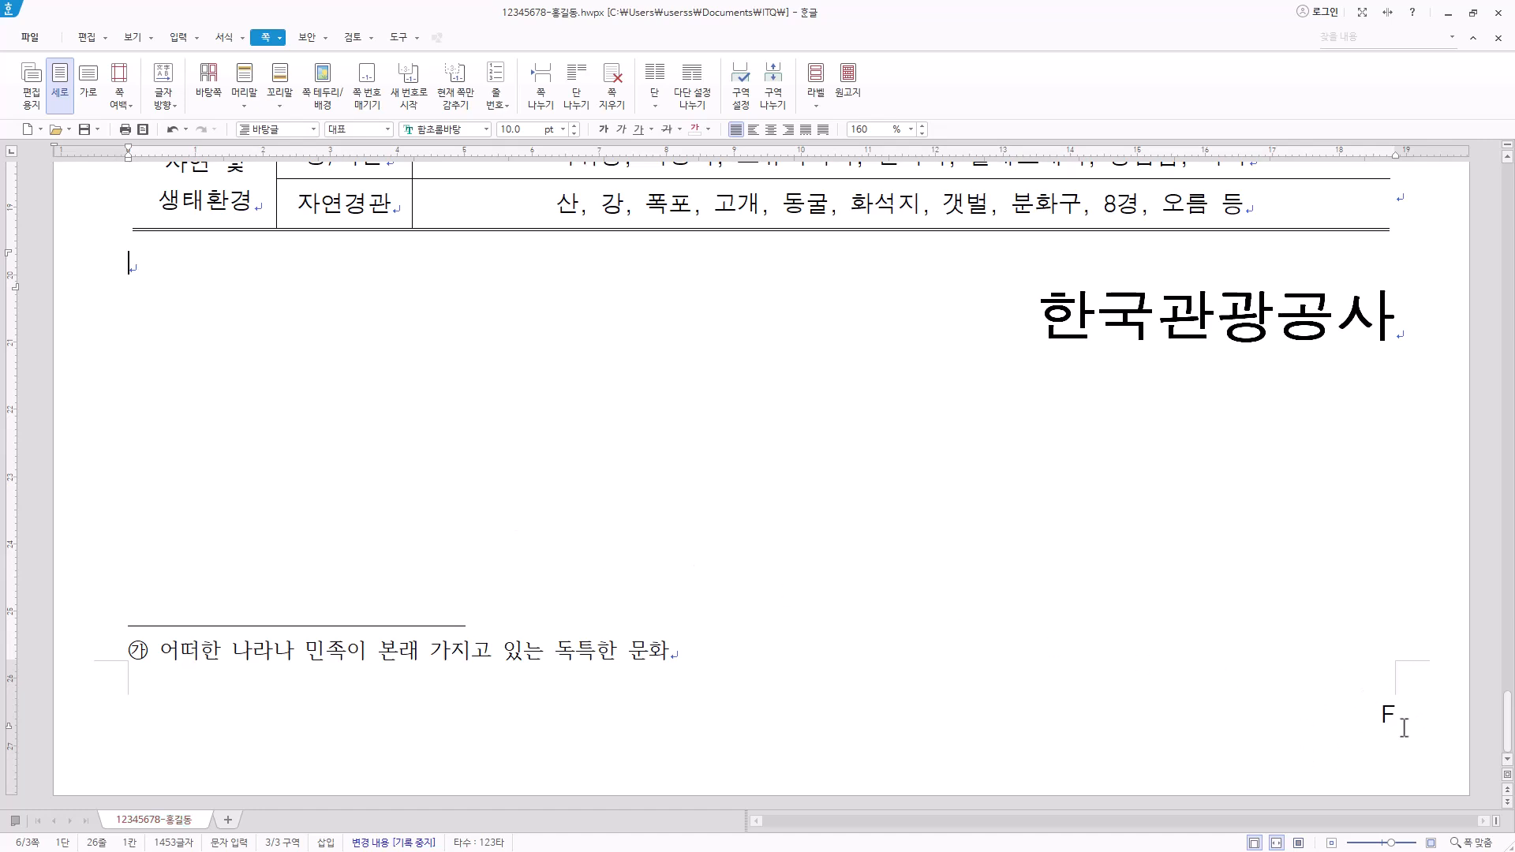
key("Hangul")
Step: Turn on the display of 조판 부호 control codes and view them at the third page's title
scroll(803, 587, "up", 4)
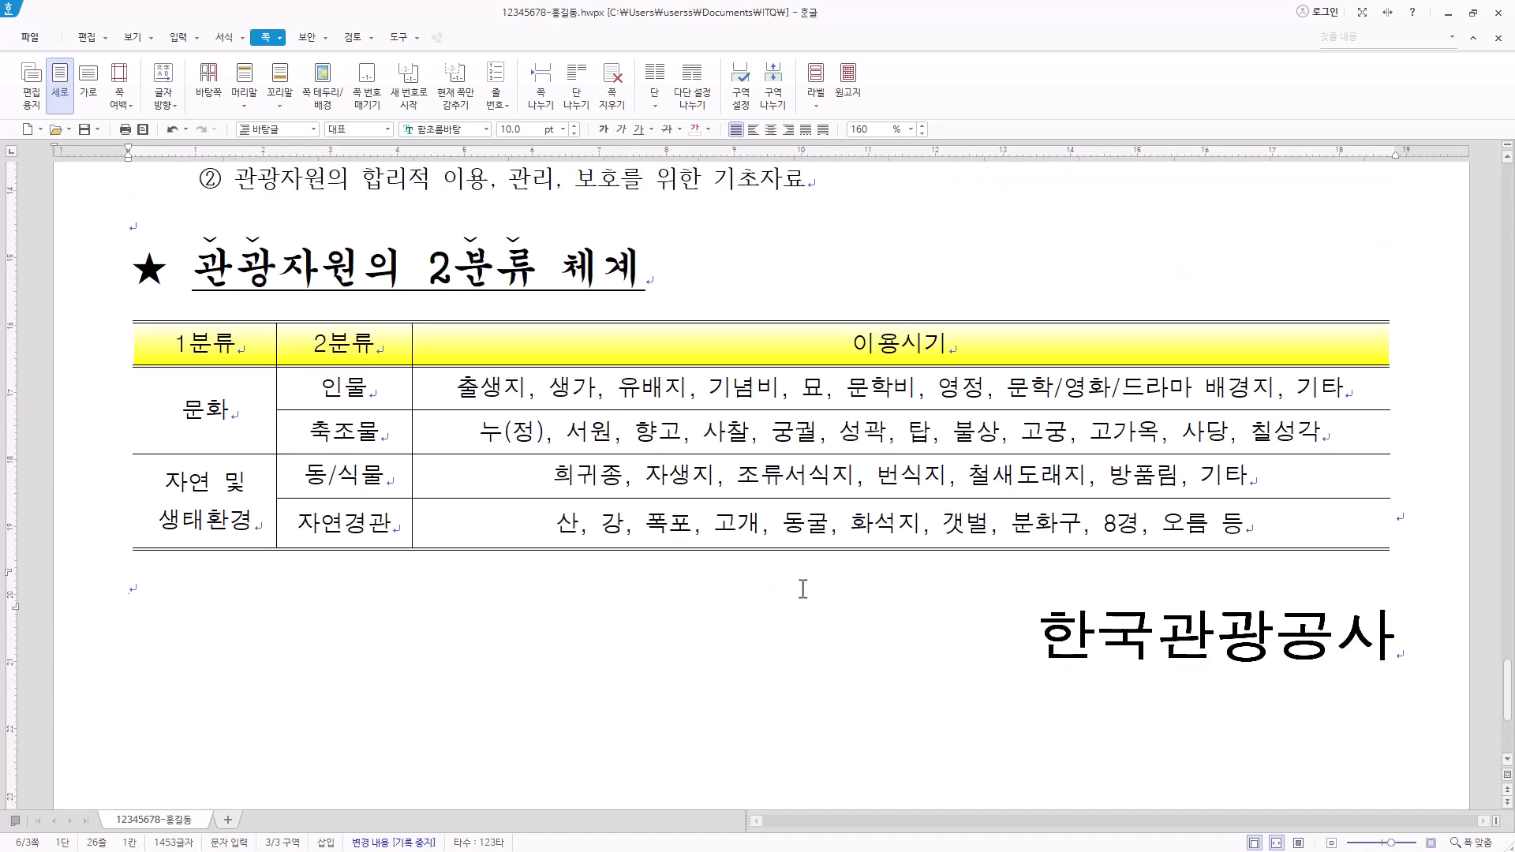
scroll(802, 588, "up", 20)
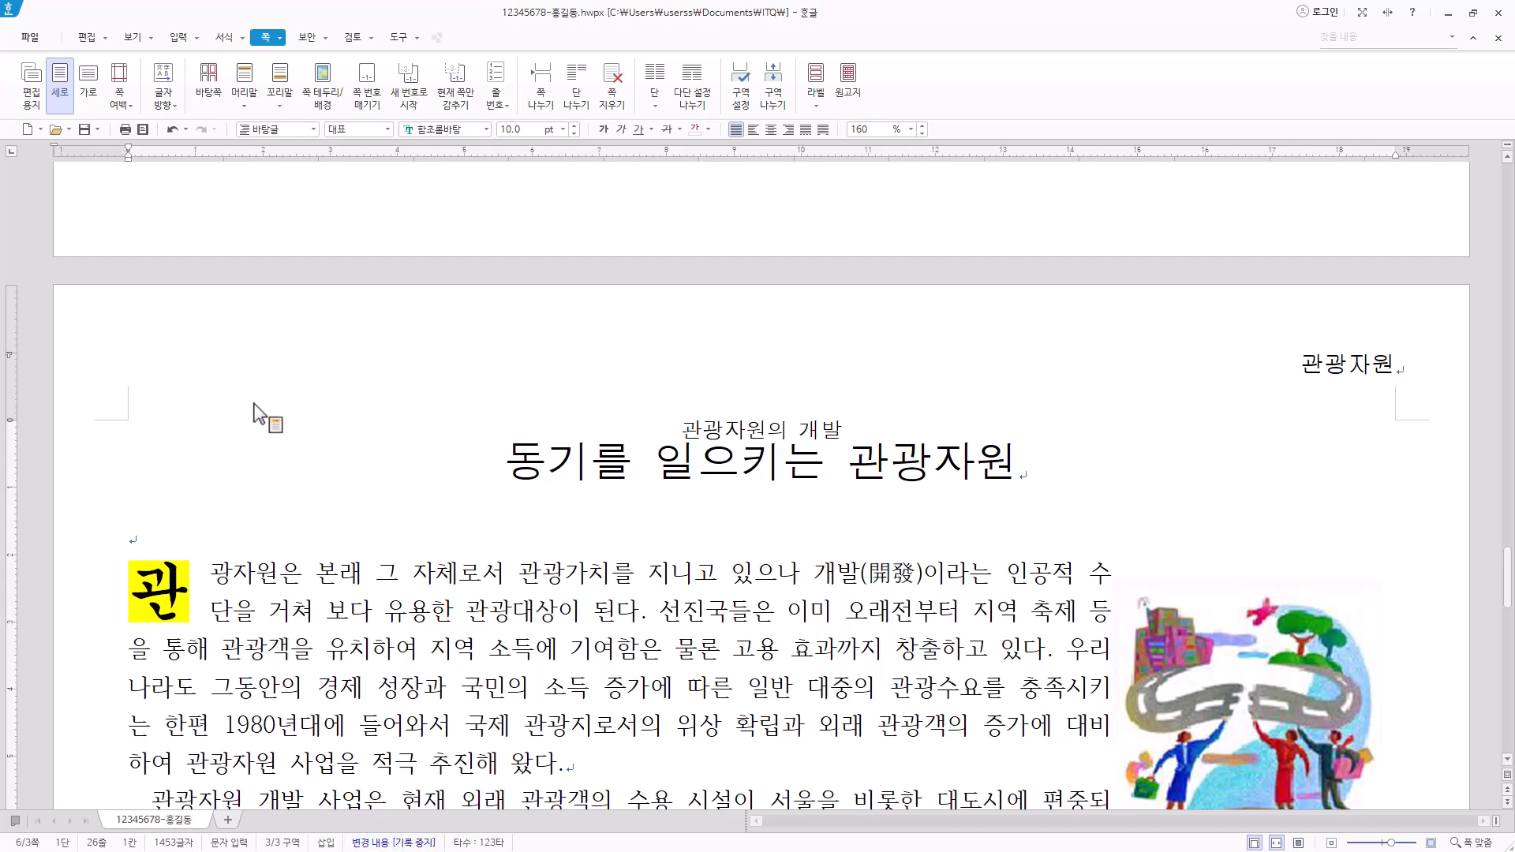
left_click(132, 37)
left_click(140, 86)
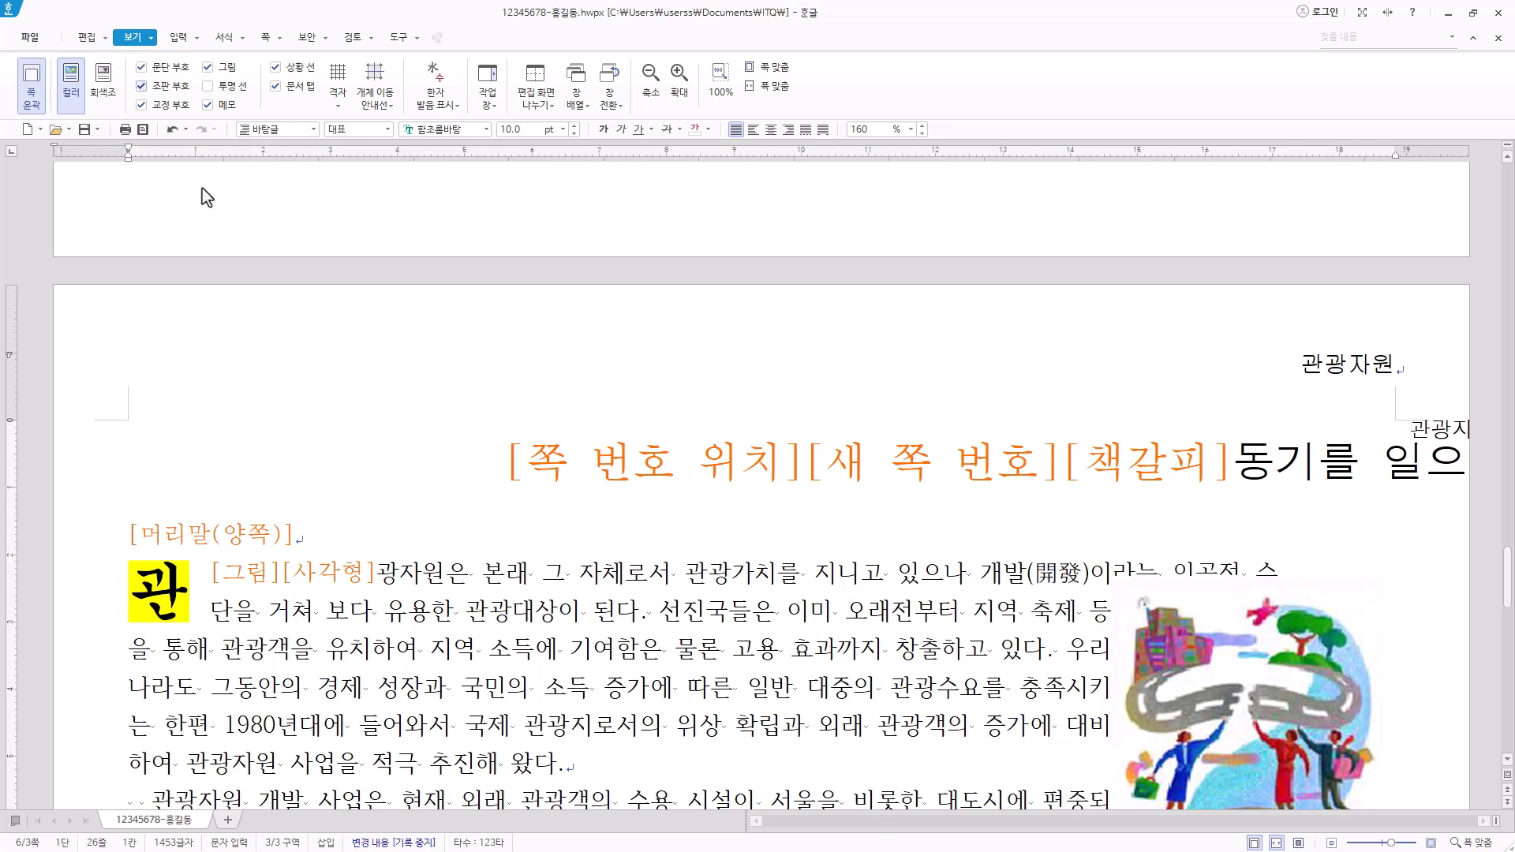
Step: Move the [쪽 번호 위치] and [새 쪽 번호] codes from the third page's title to the start of page two's [글맵시] line
left_click_drag(499, 469, 998, 456)
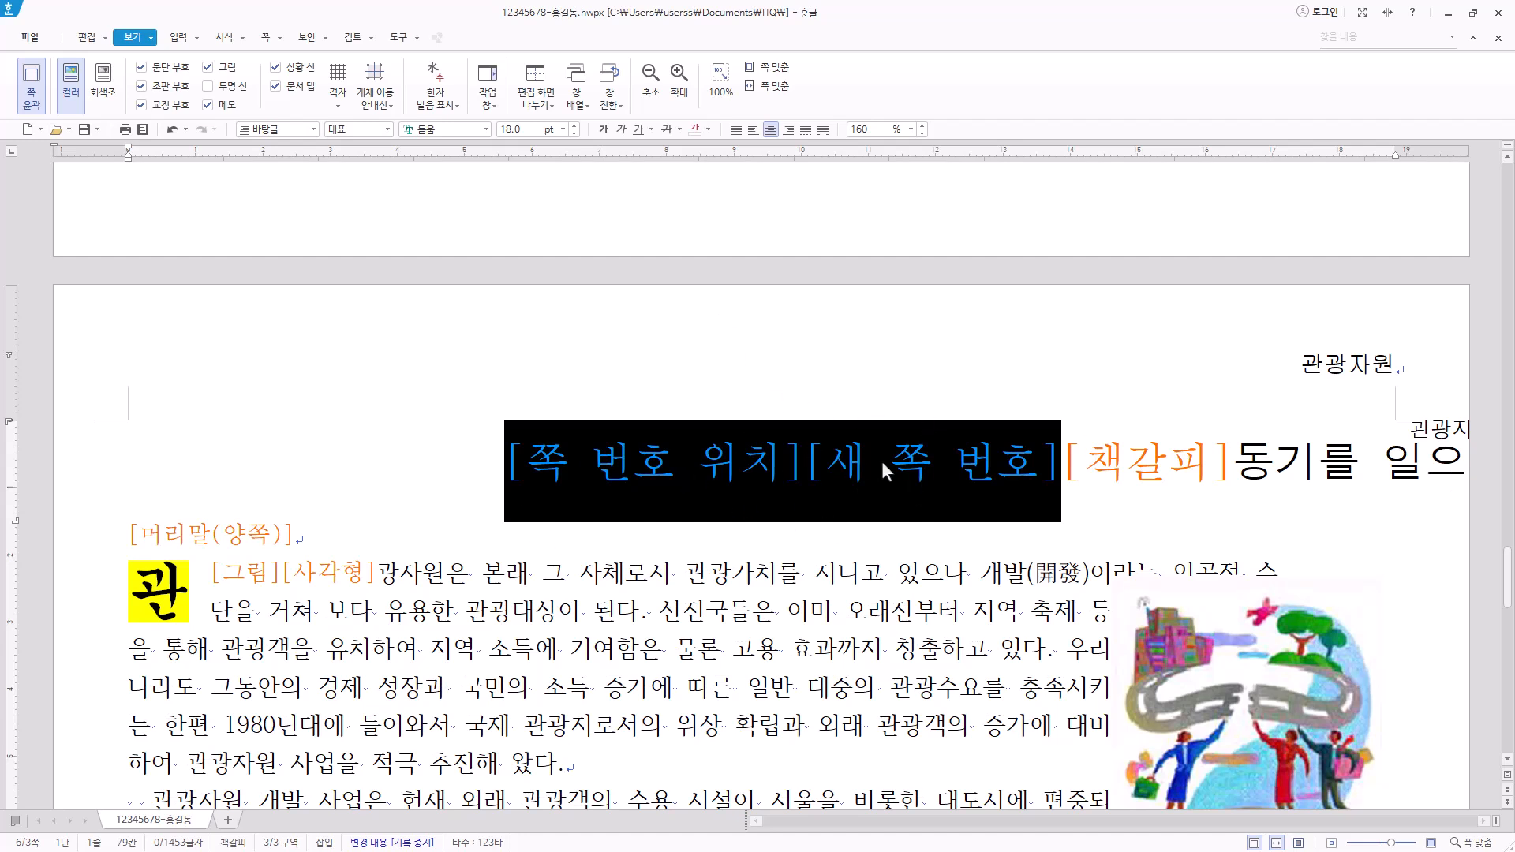
key("Delete")
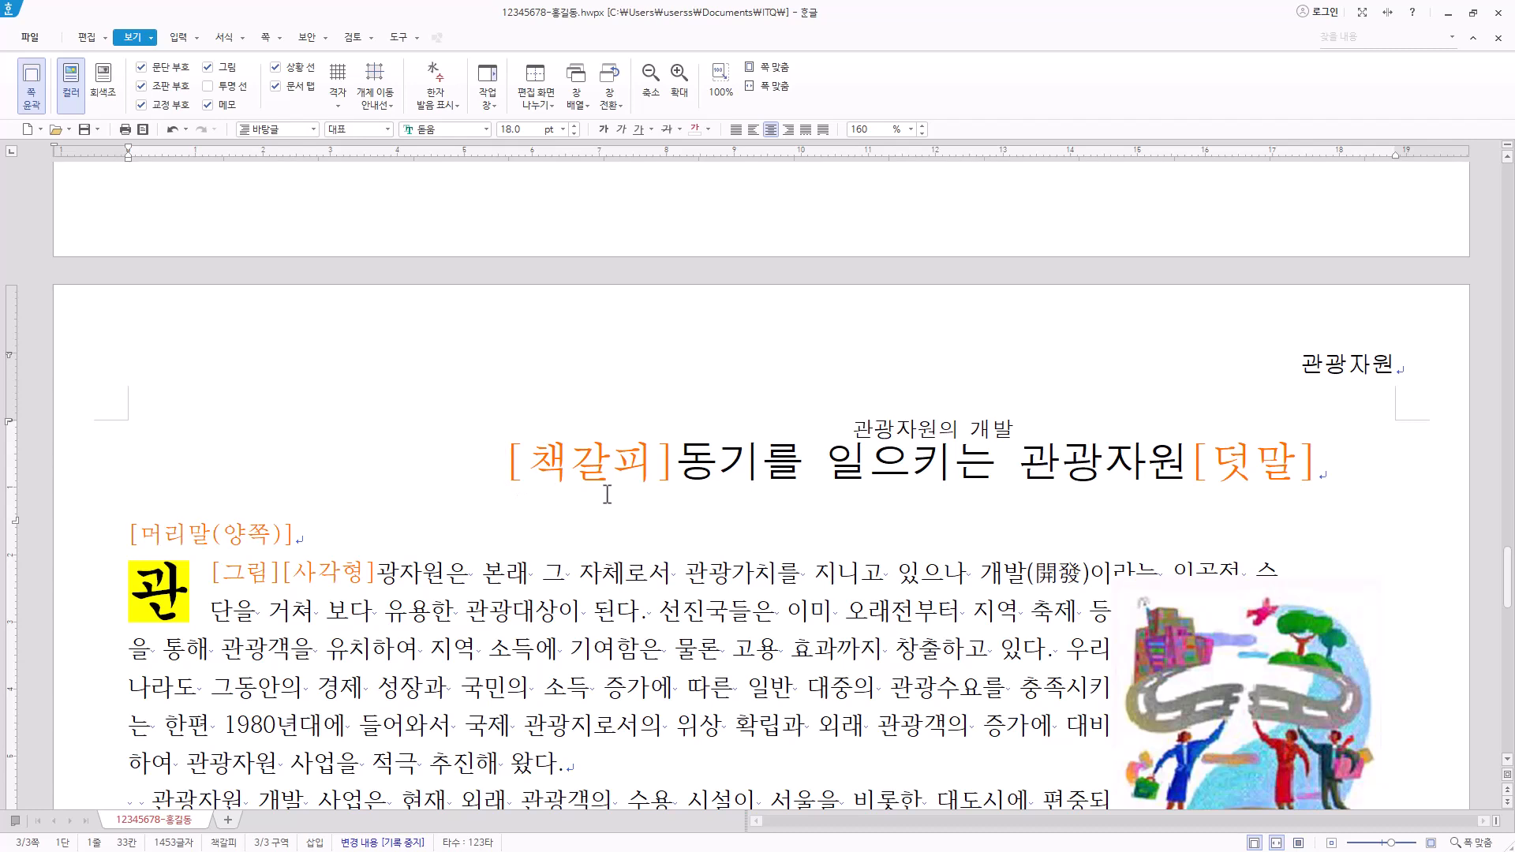
scroll(607, 495, "up", 3)
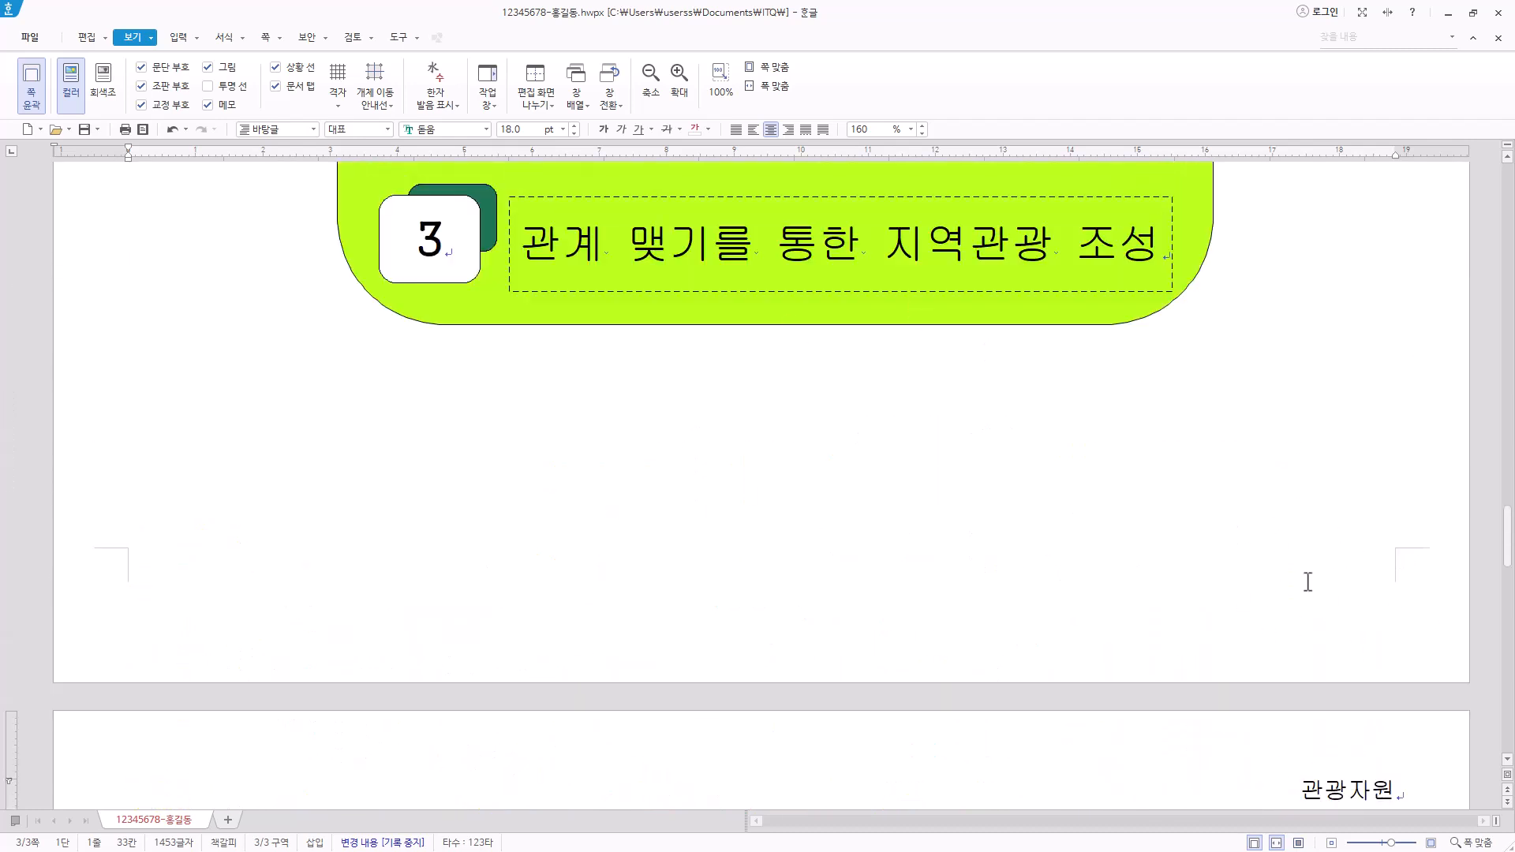
scroll(354, 529, "up", 6)
scroll(354, 529, "up", 5)
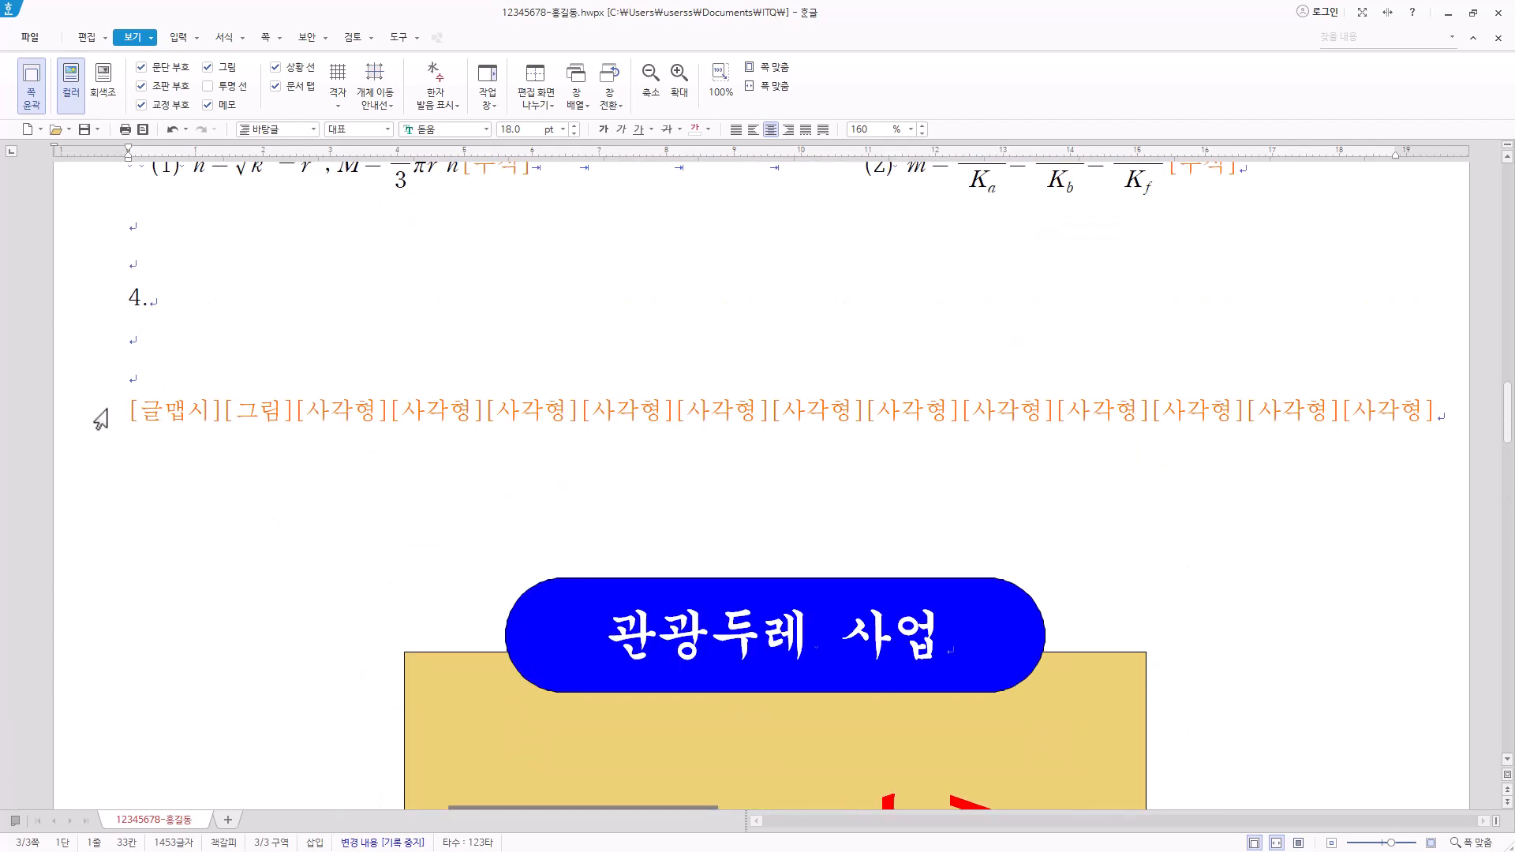
left_click(131, 410)
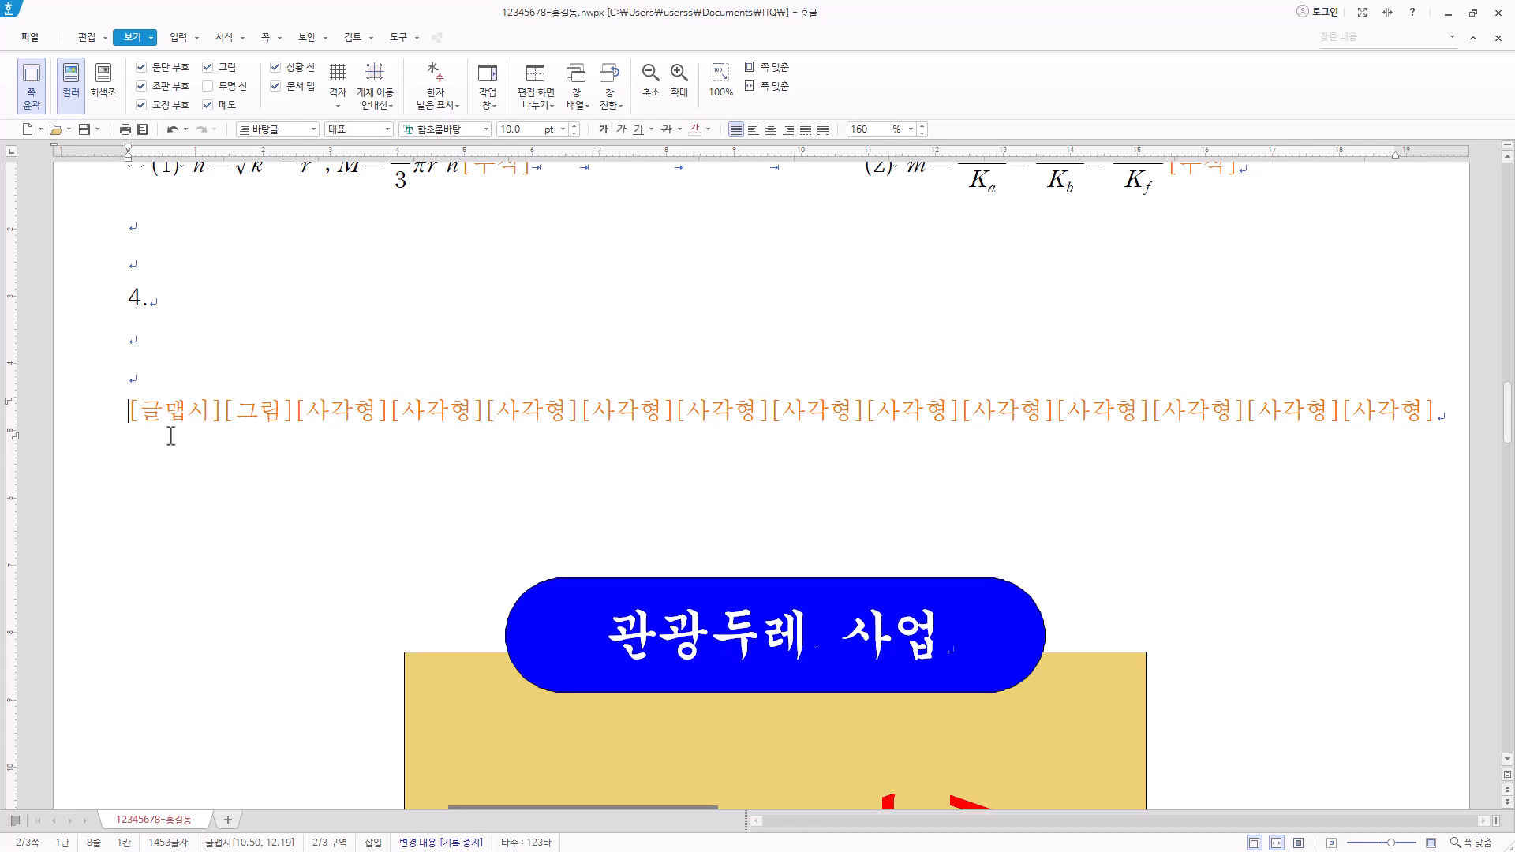
type("[쪽 번호 위치][새 쪽 번호]")
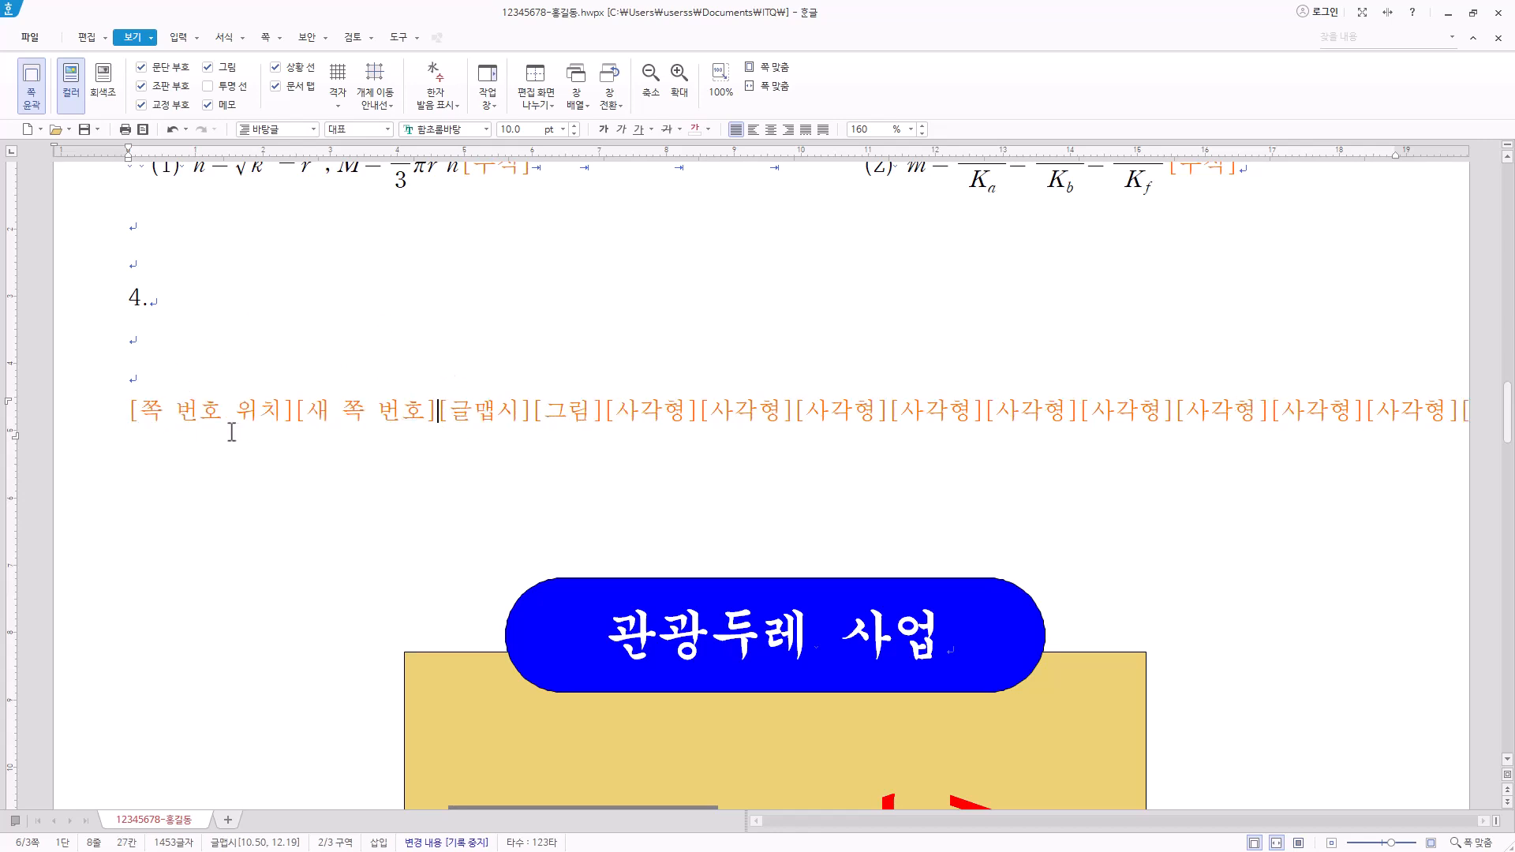
scroll(1399, 616, "down", 15)
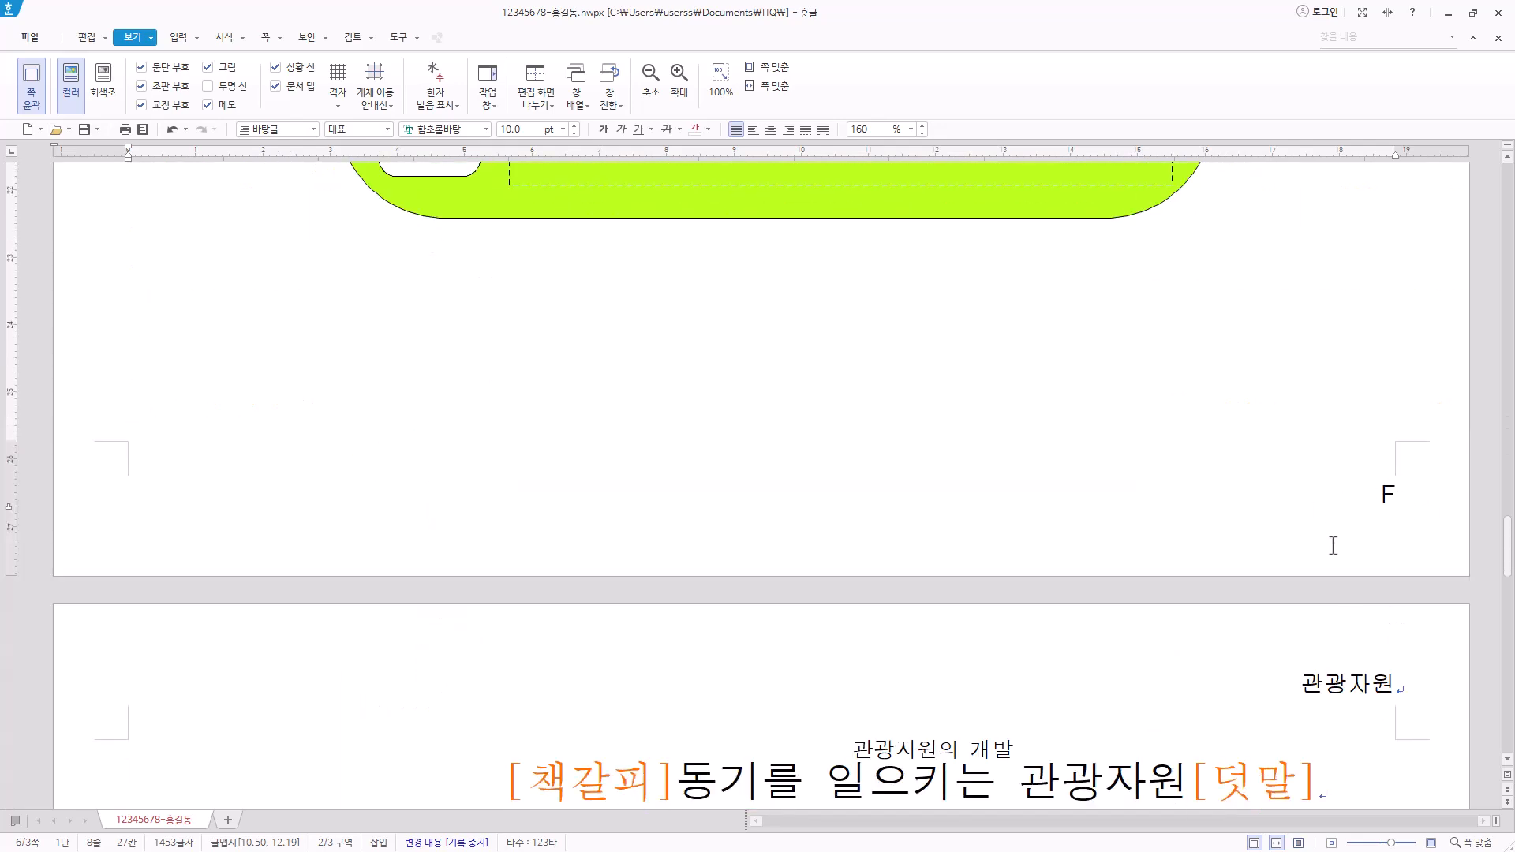
scroll(1332, 545, "up", 15)
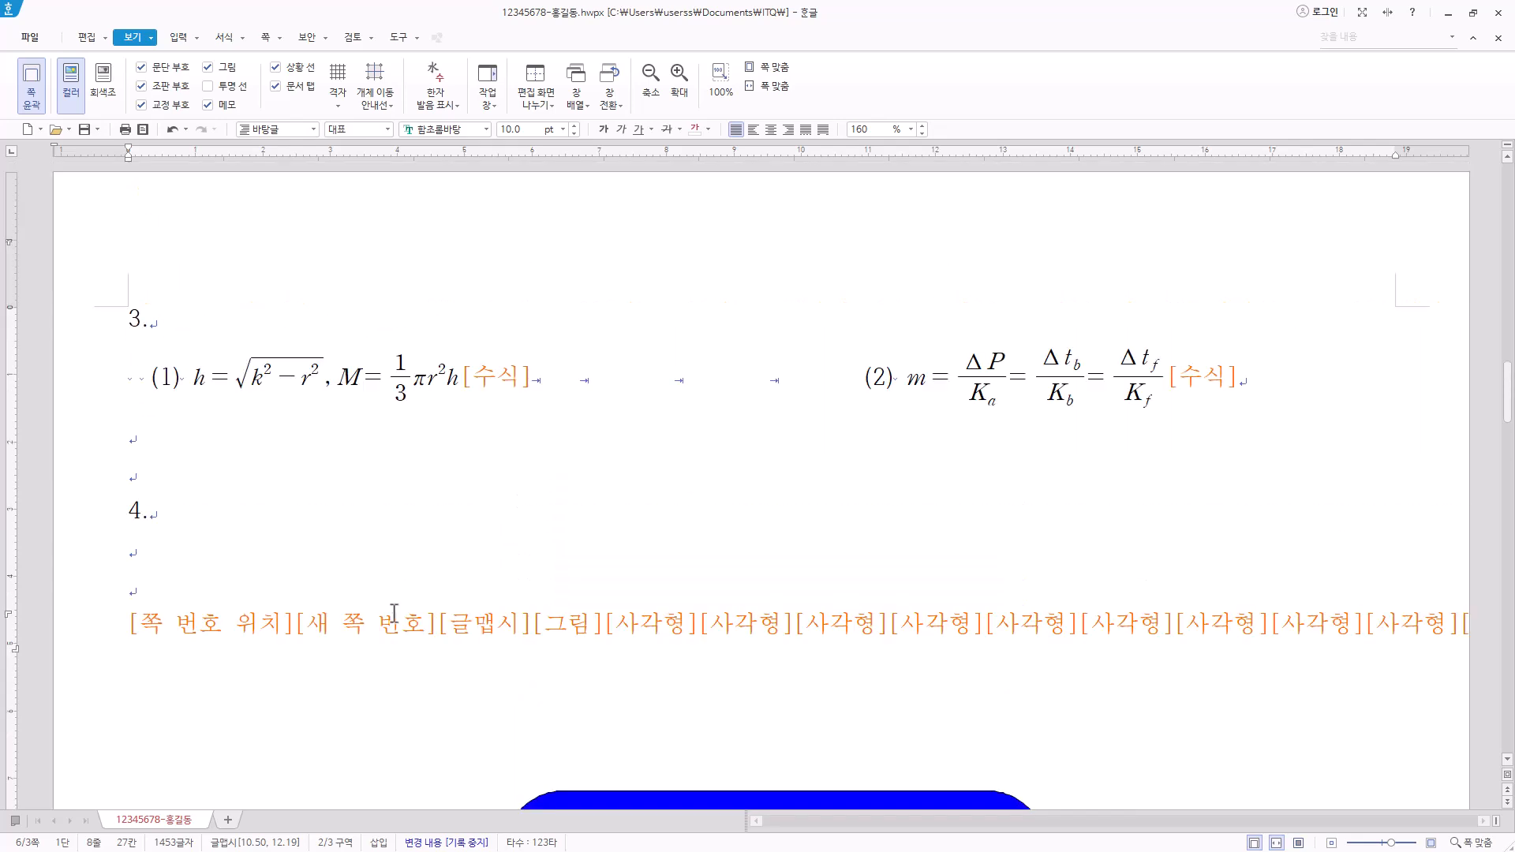
Step: Move the [쪽 번호 위치] and [새 쪽 번호] codes back to the start of the third page's title line and center that line
left_click_drag(130, 623, 392, 638)
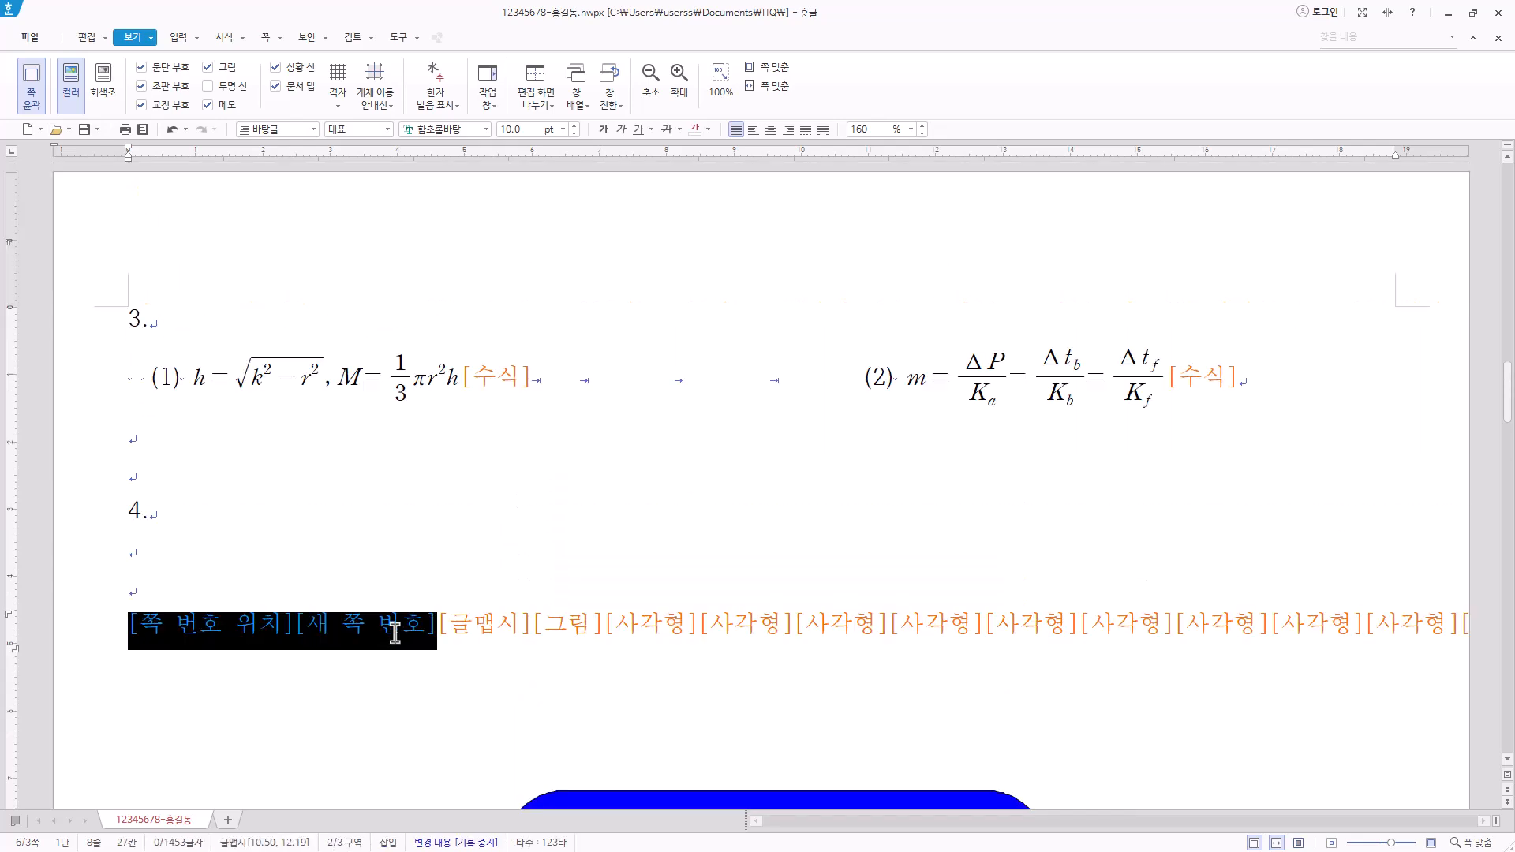
right_click(393, 631)
left_click(500, 580)
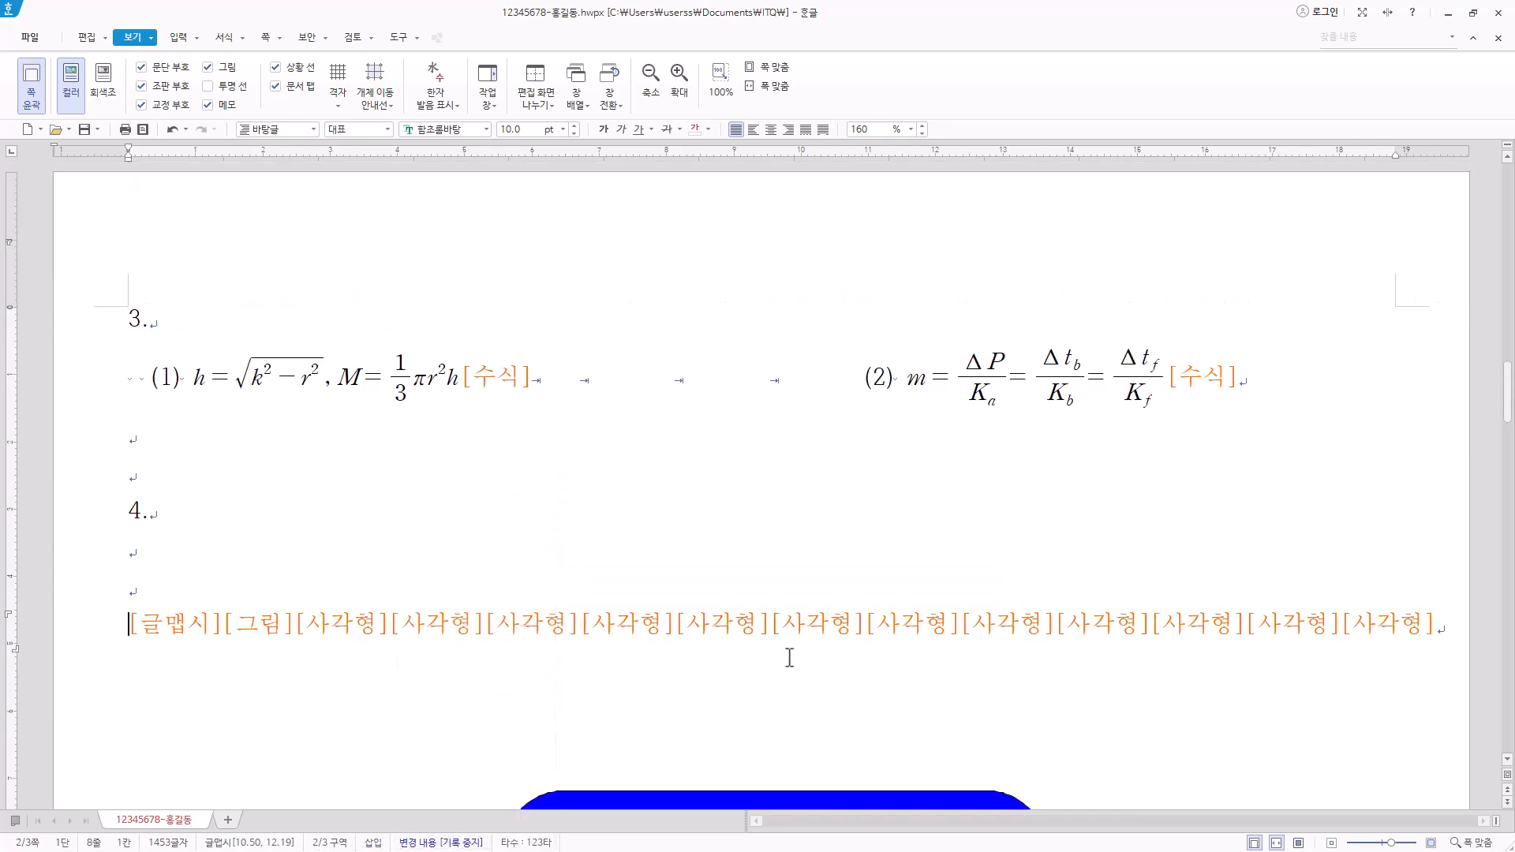
scroll(789, 656, "down", 20)
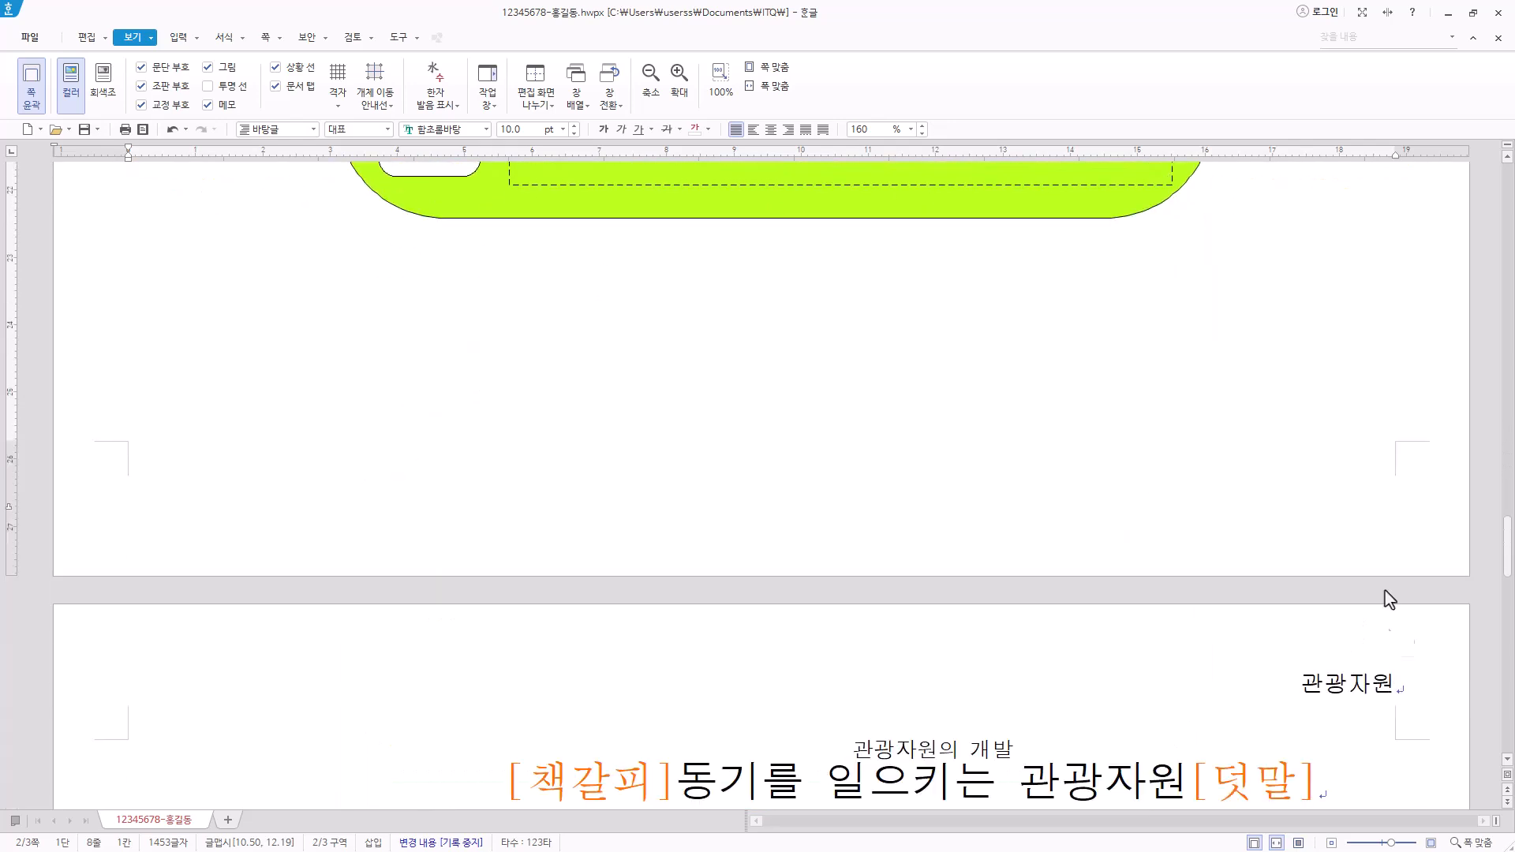
scroll(1191, 630, "down", 4)
left_click(501, 466)
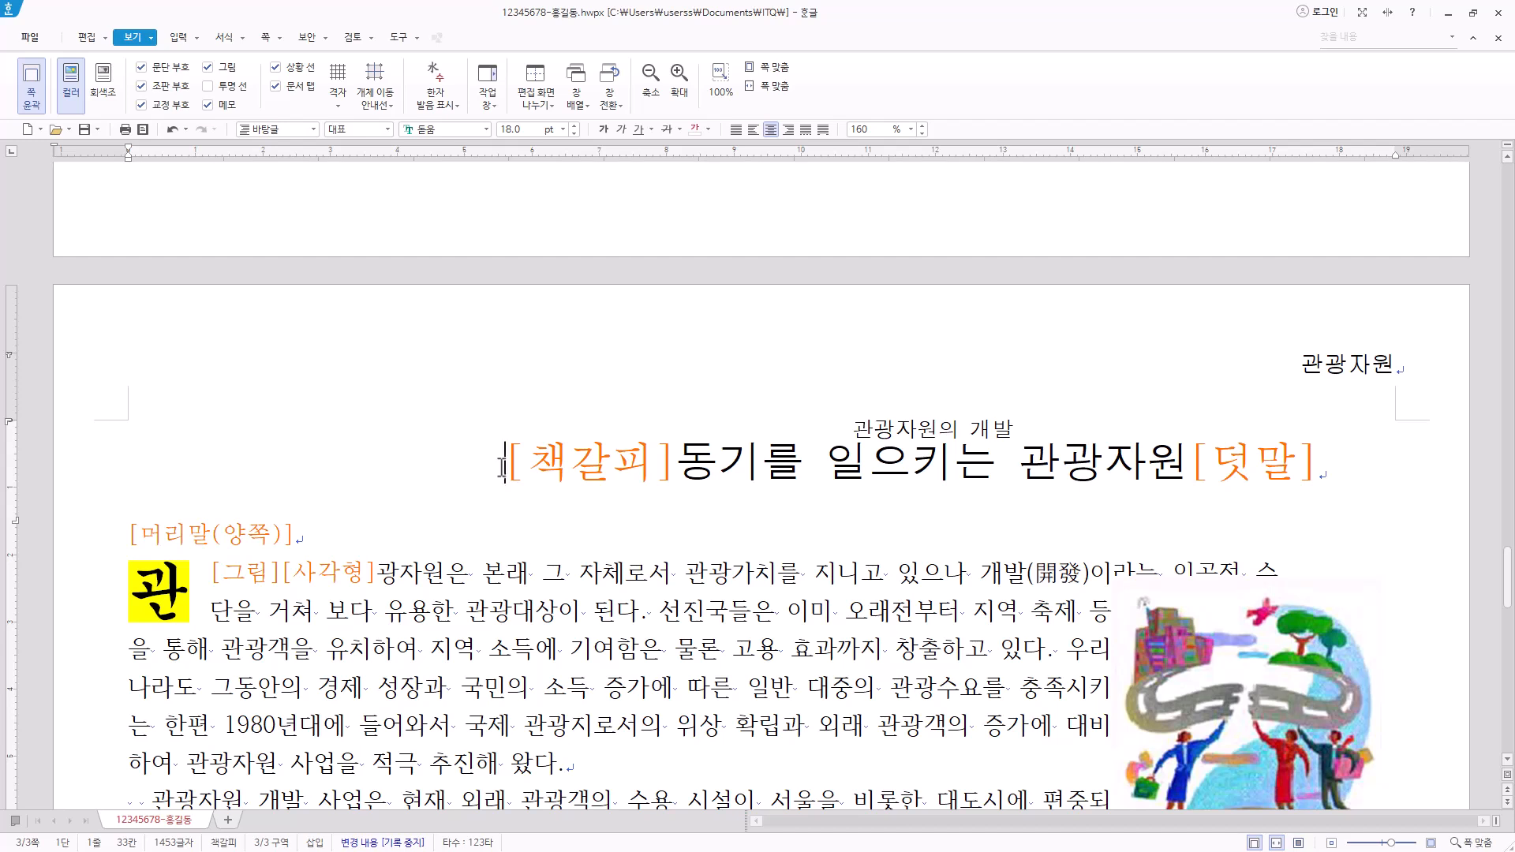
right_click(501, 466)
left_click(569, 477)
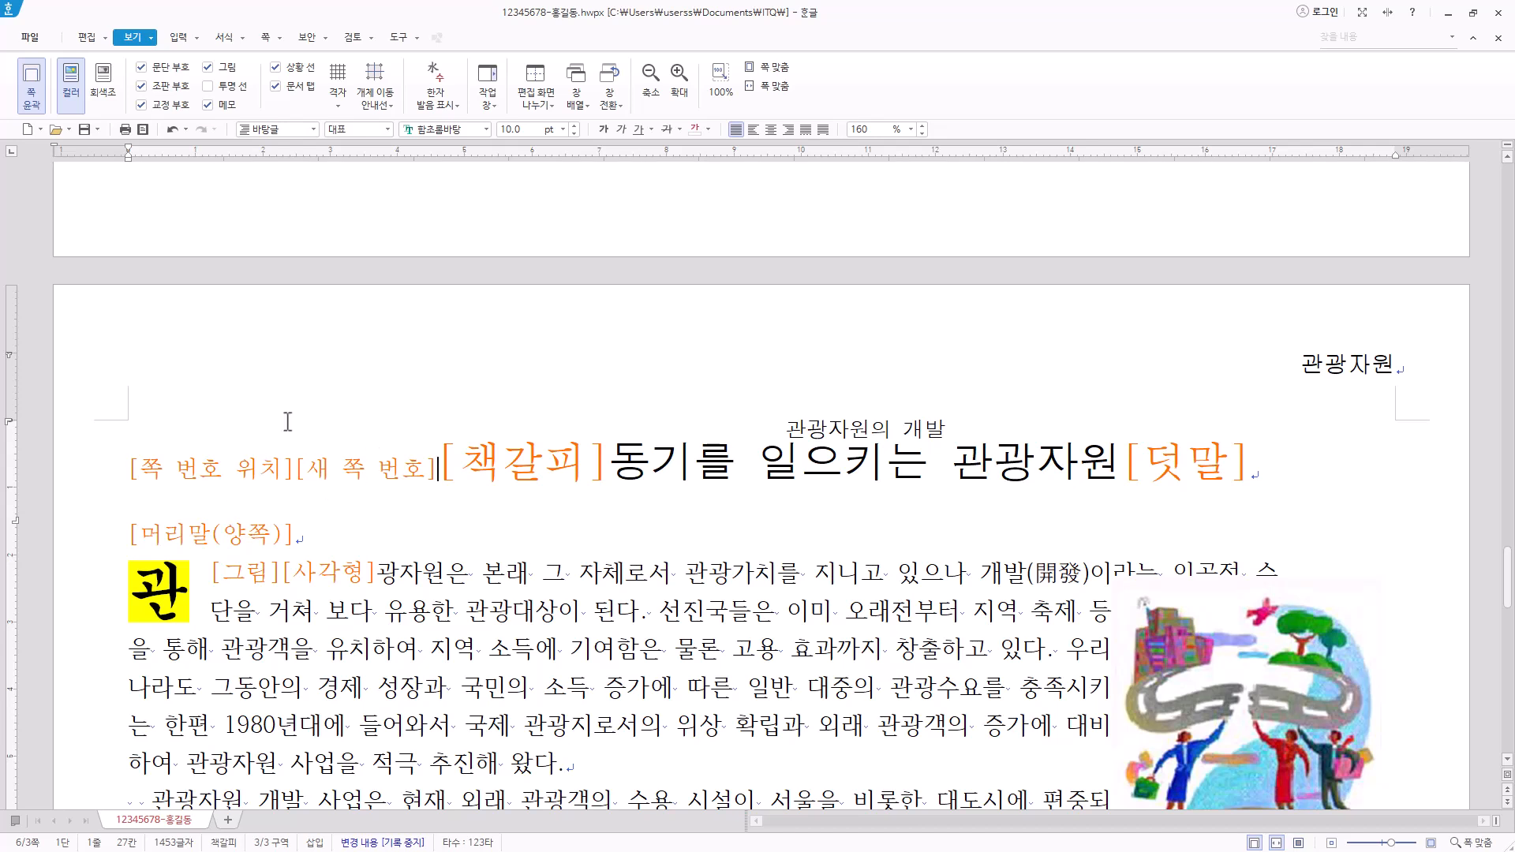
key("Hangul")
left_click(770, 130)
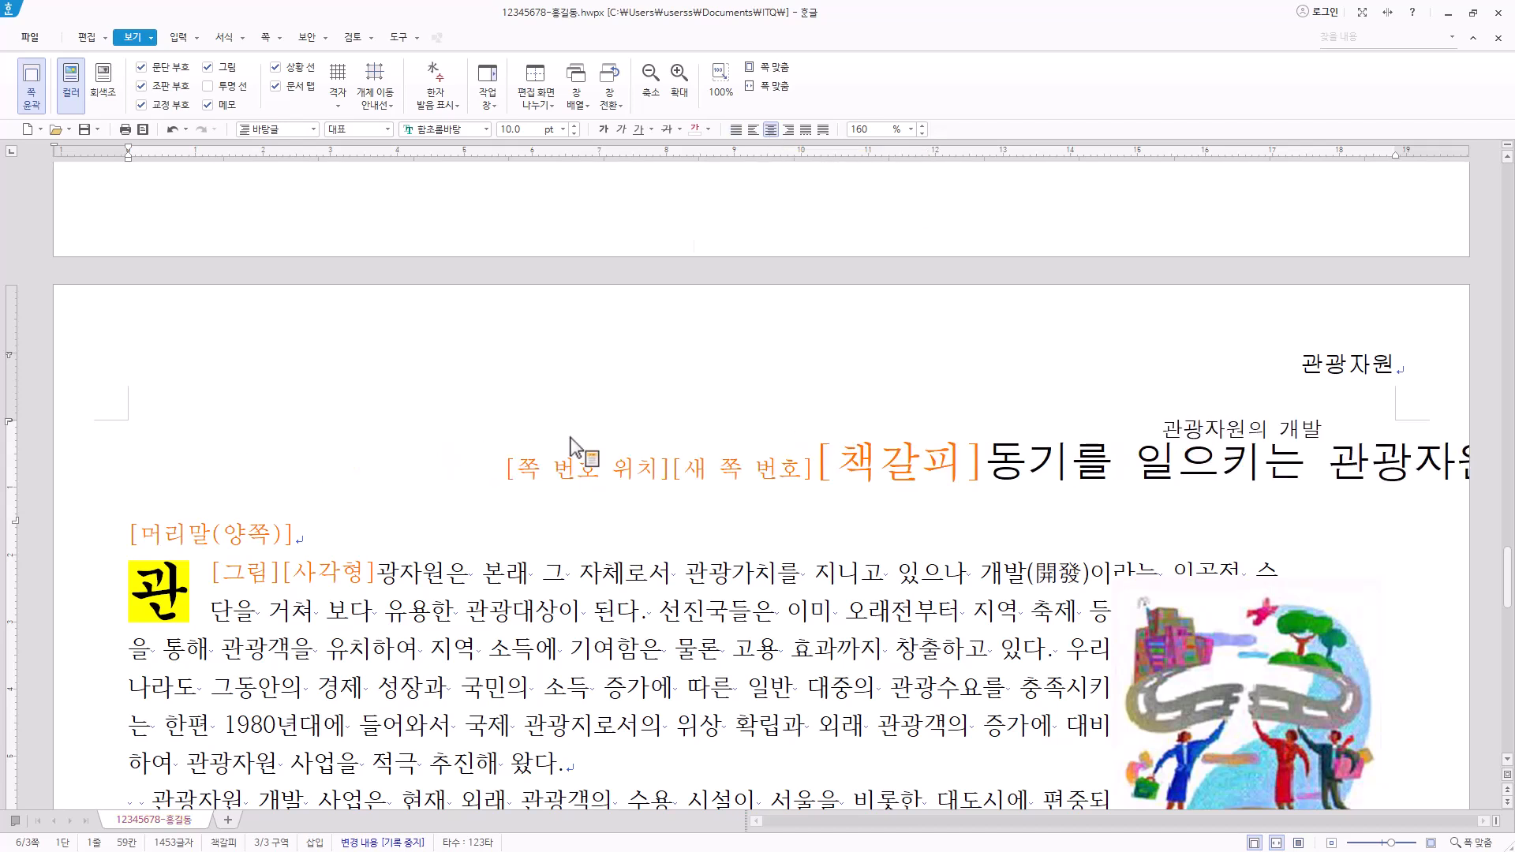
Step: Turn off the display of 조판 부호 control codes and check the page number at the end of the third page
left_click(160, 94)
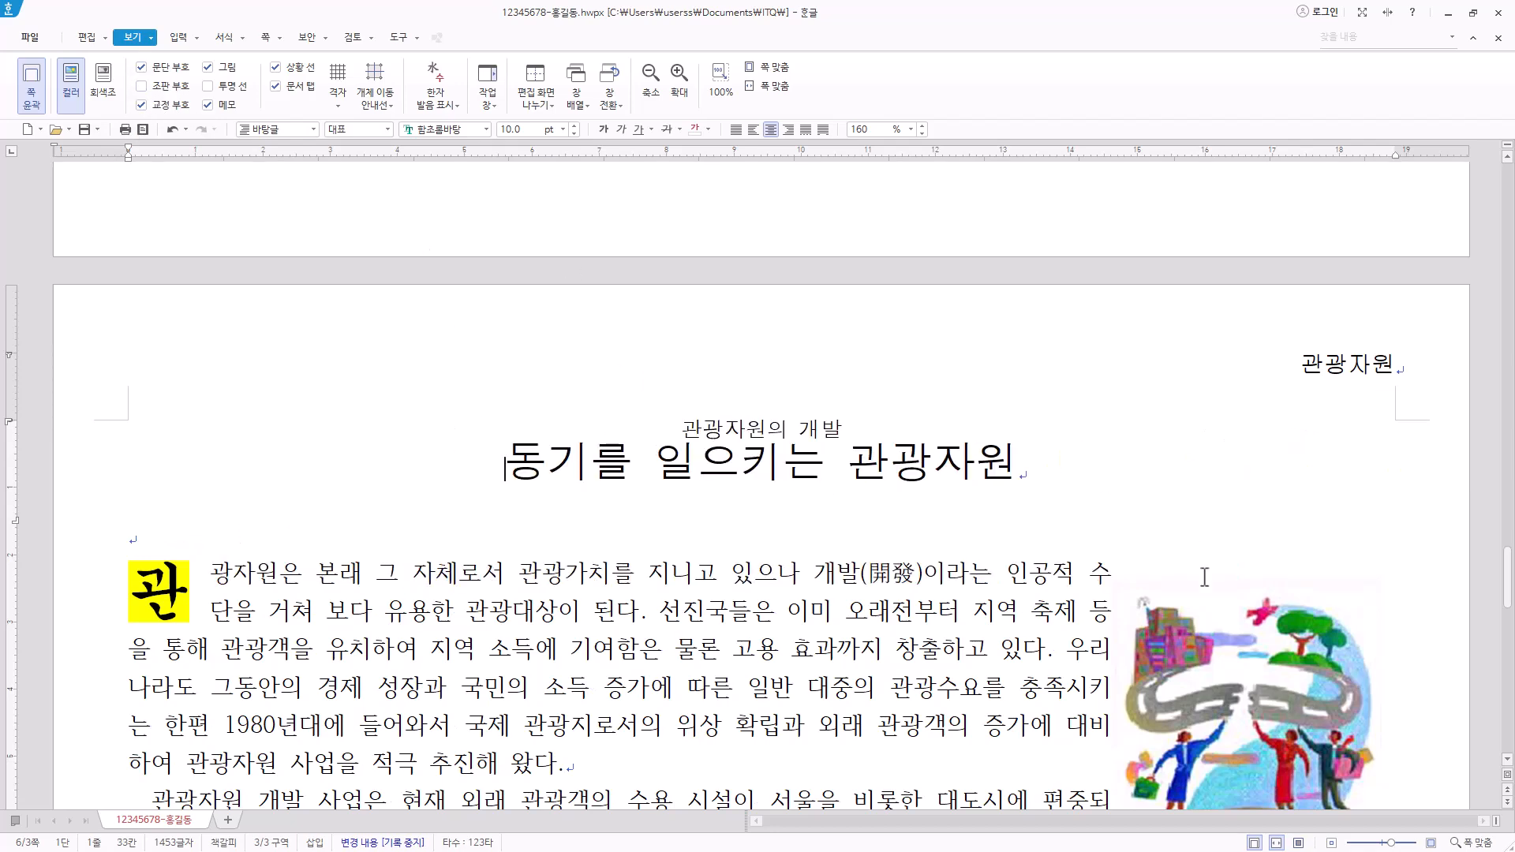
scroll(1207, 577, "down", 10)
scroll(1207, 577, "down", 5)
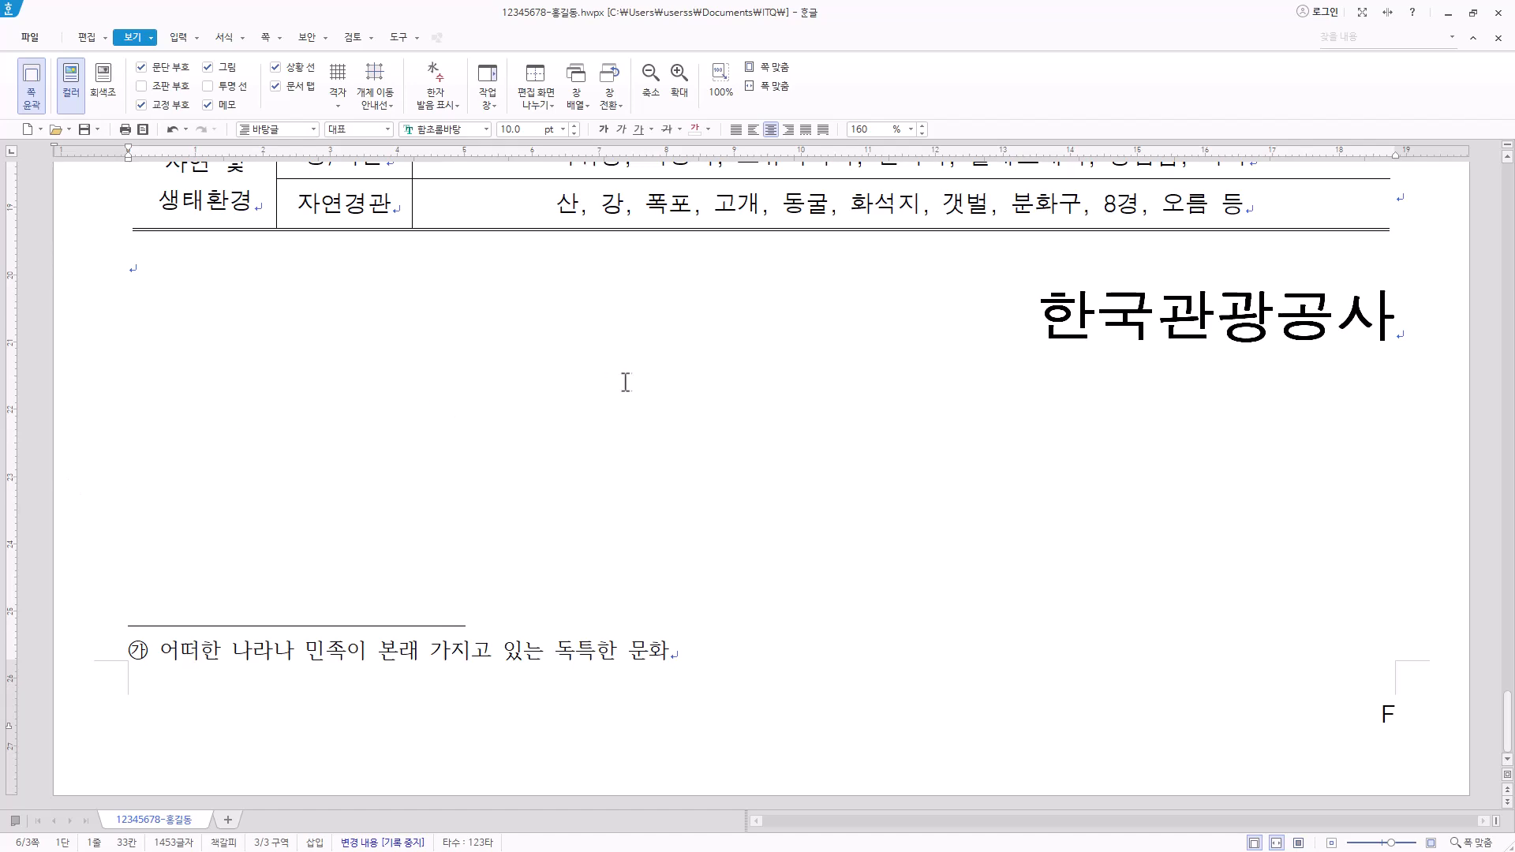
scroll(624, 382, "up", 5)
scroll(631, 331, "up", 2)
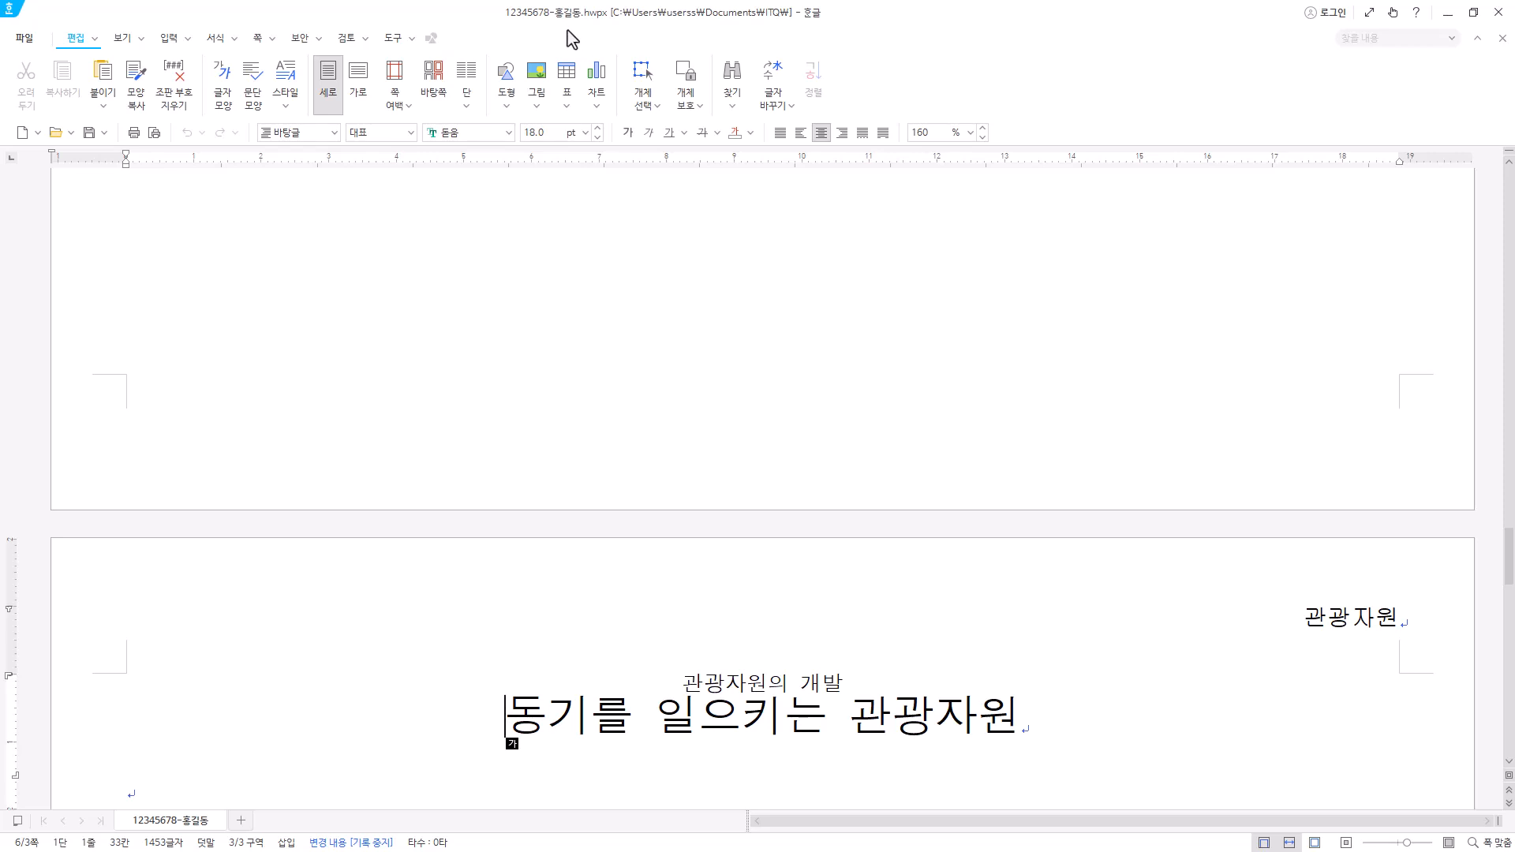
Step: Save a copy of the exam document in the ITQ folder in the 한글 문서 (*.hwp) format
left_click(104, 132)
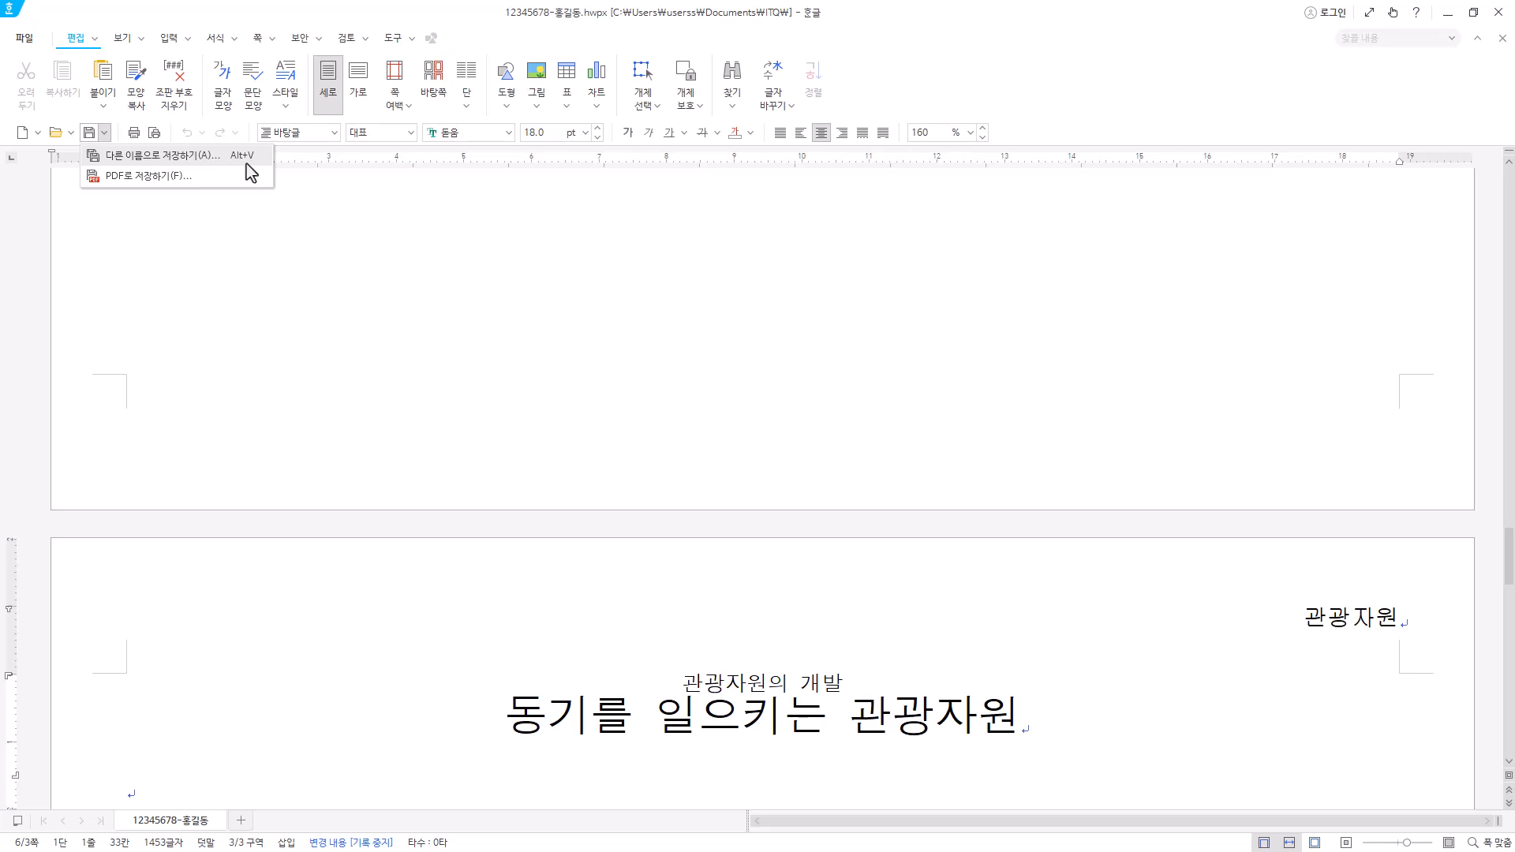
left_click(167, 162)
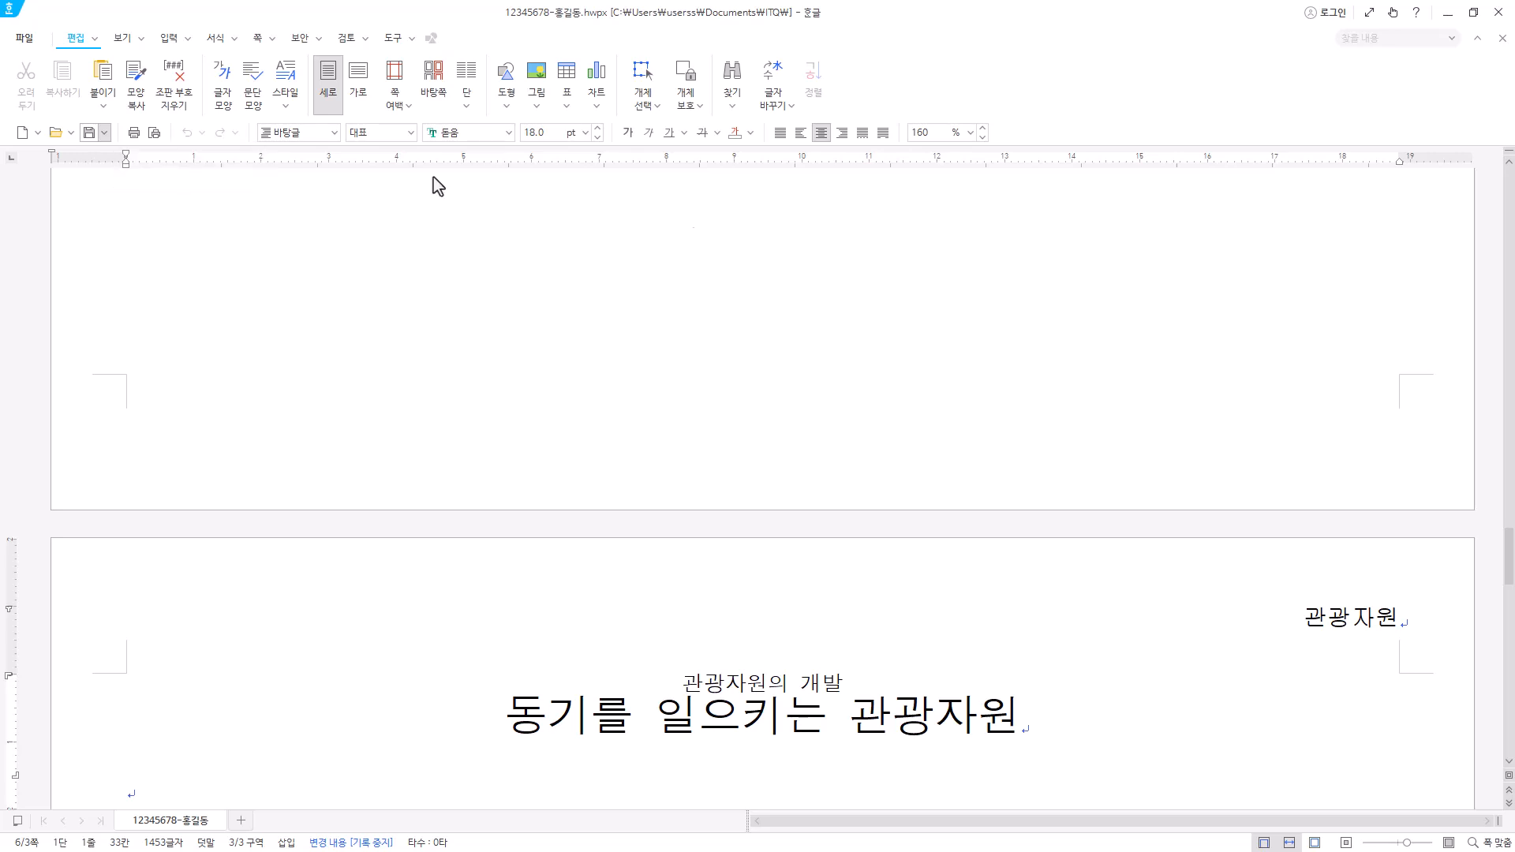
left_click(211, 366)
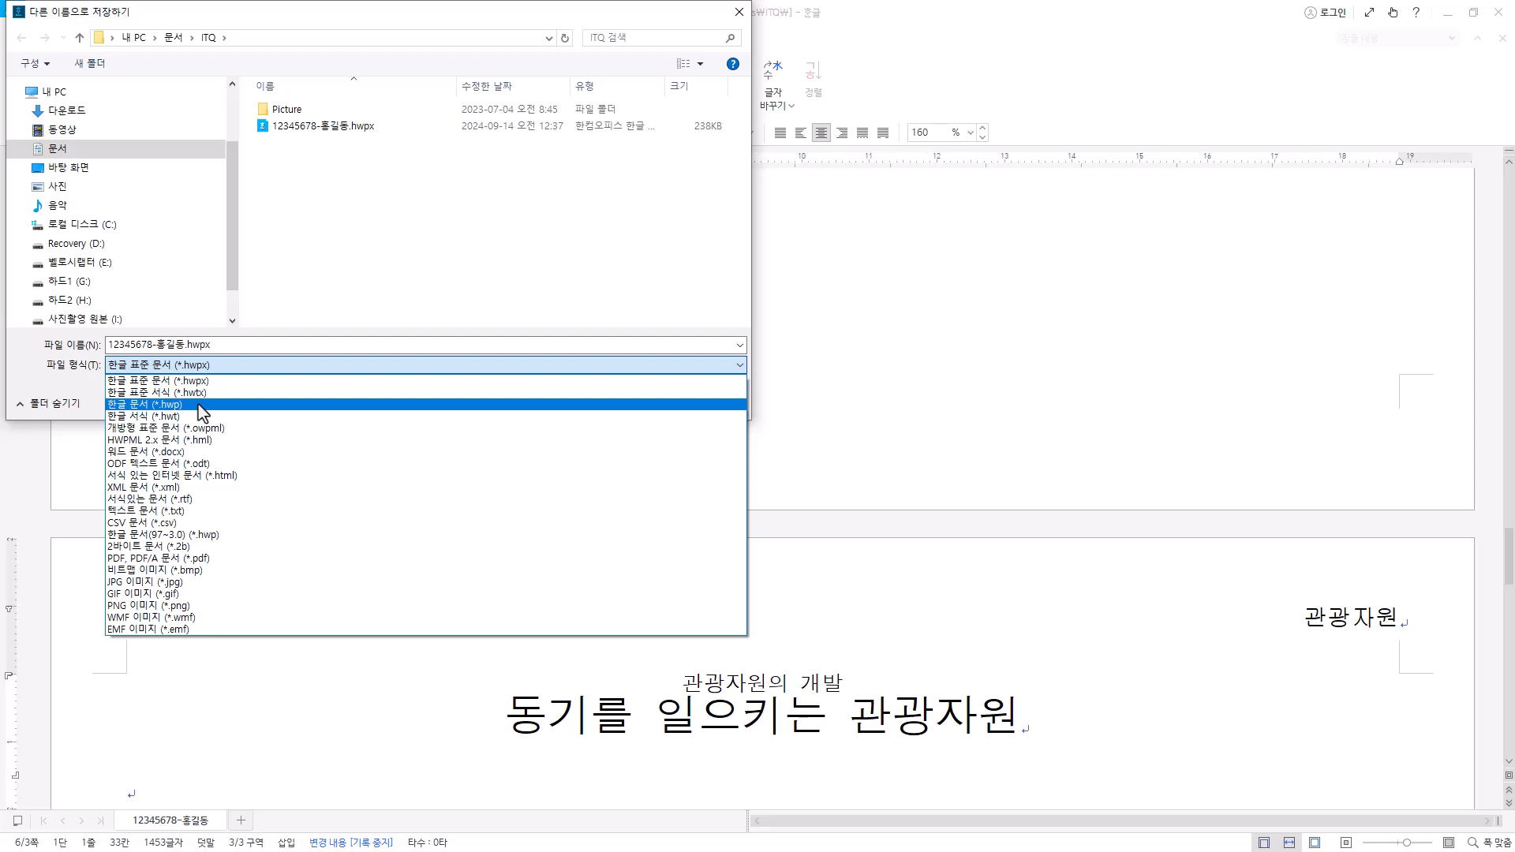
left_click(198, 404)
left_click(634, 401)
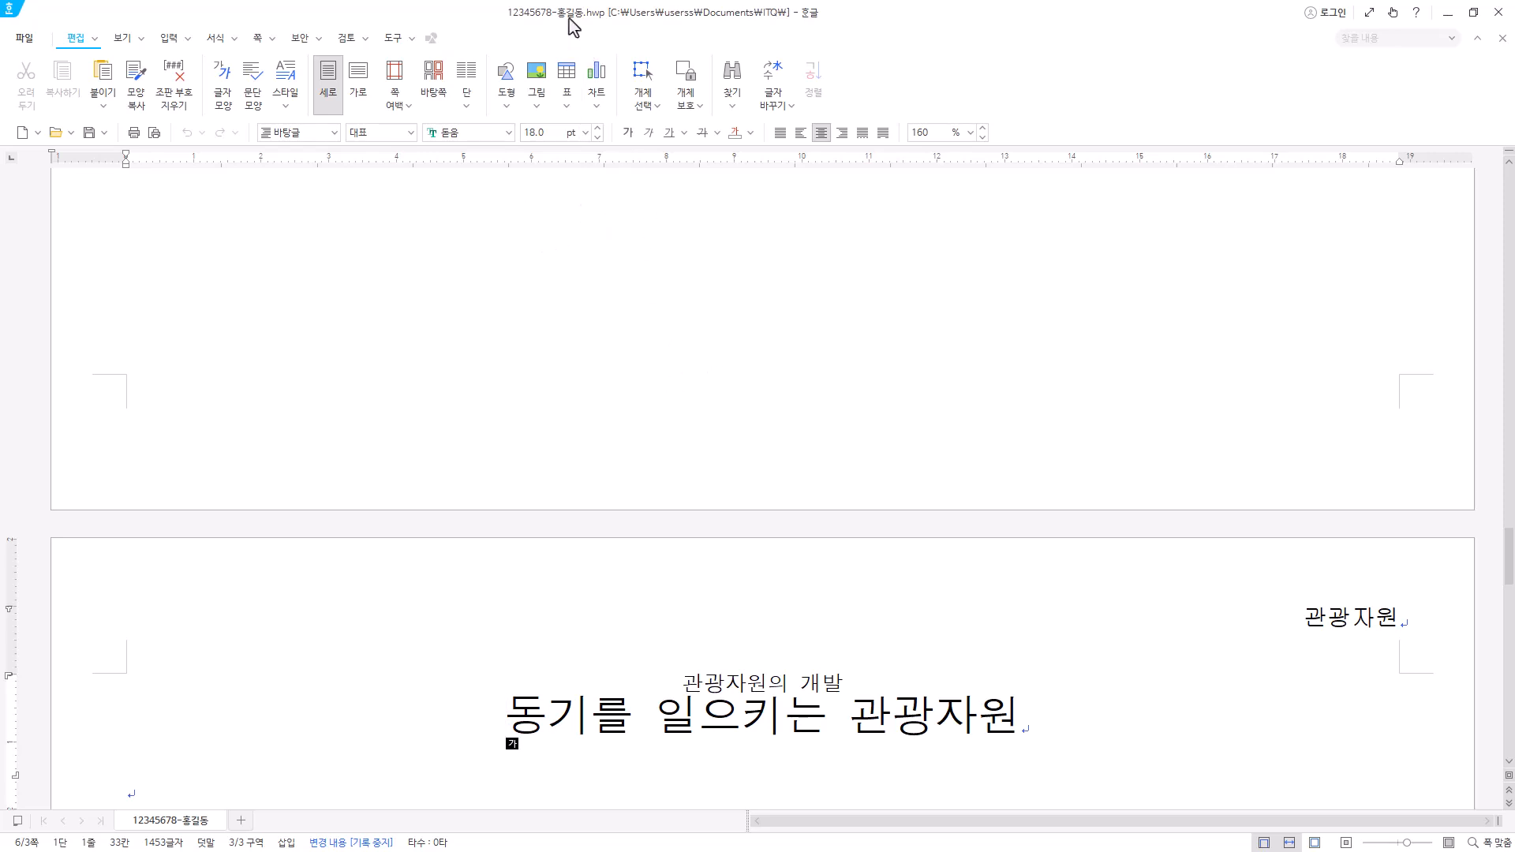
Step: Check the saved document files in the ITQ folder without opening any, and close the word processor
left_click(55, 132)
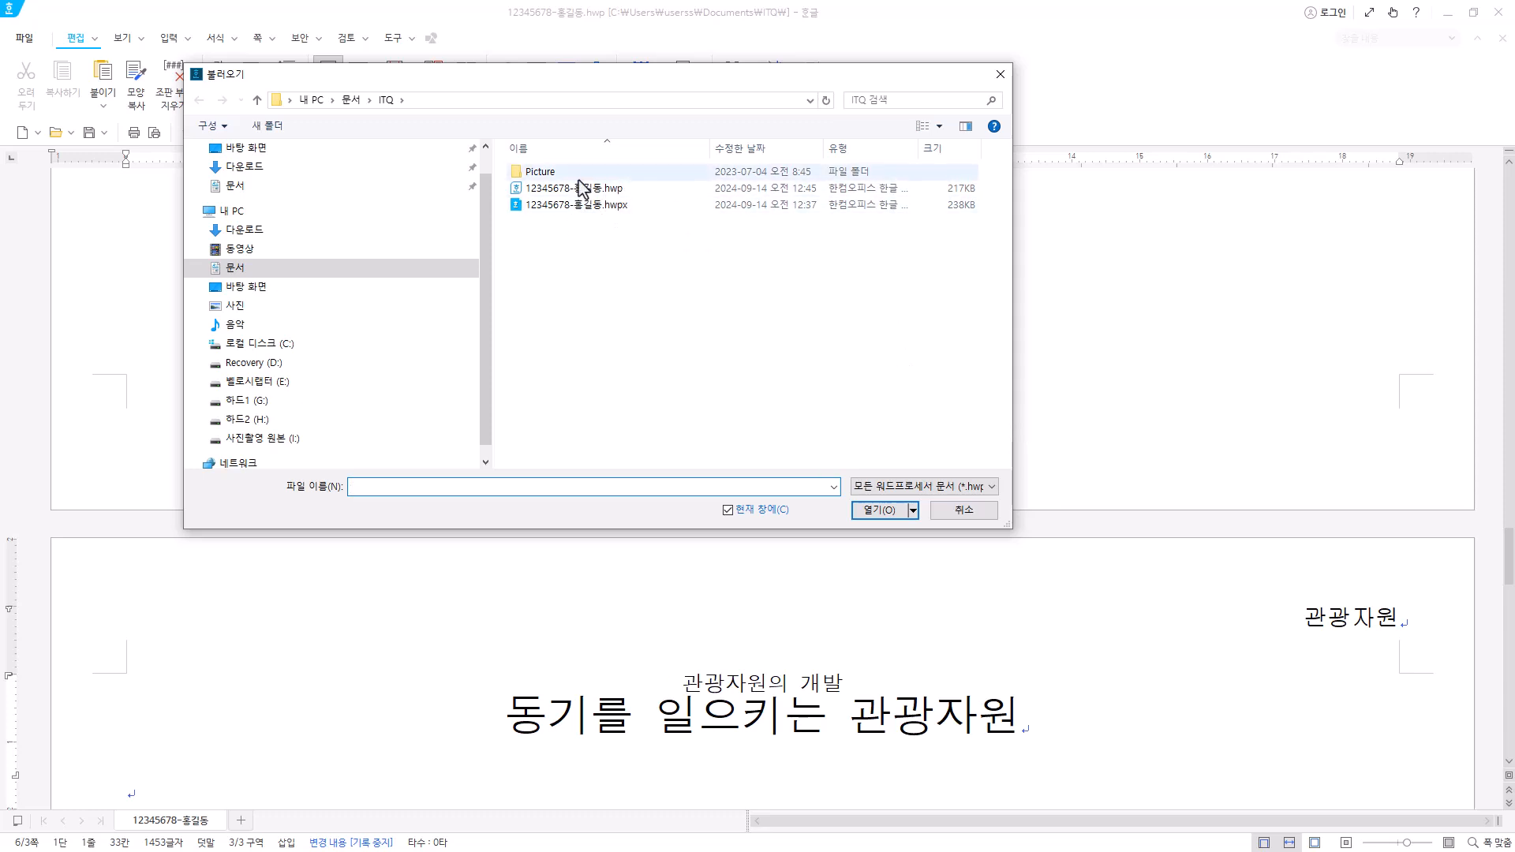
left_click(976, 512)
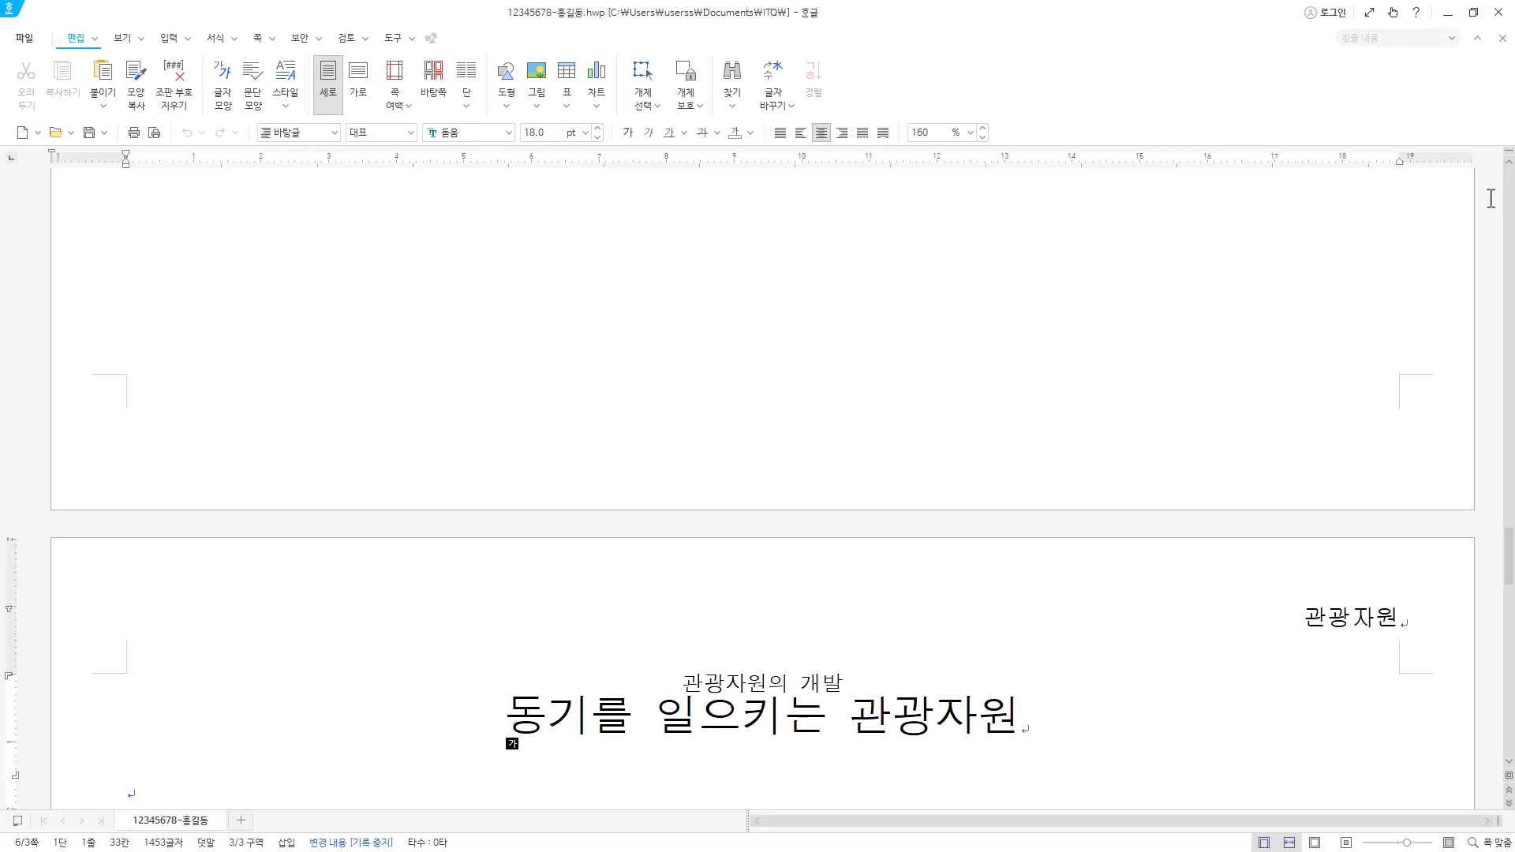
left_click(1498, 12)
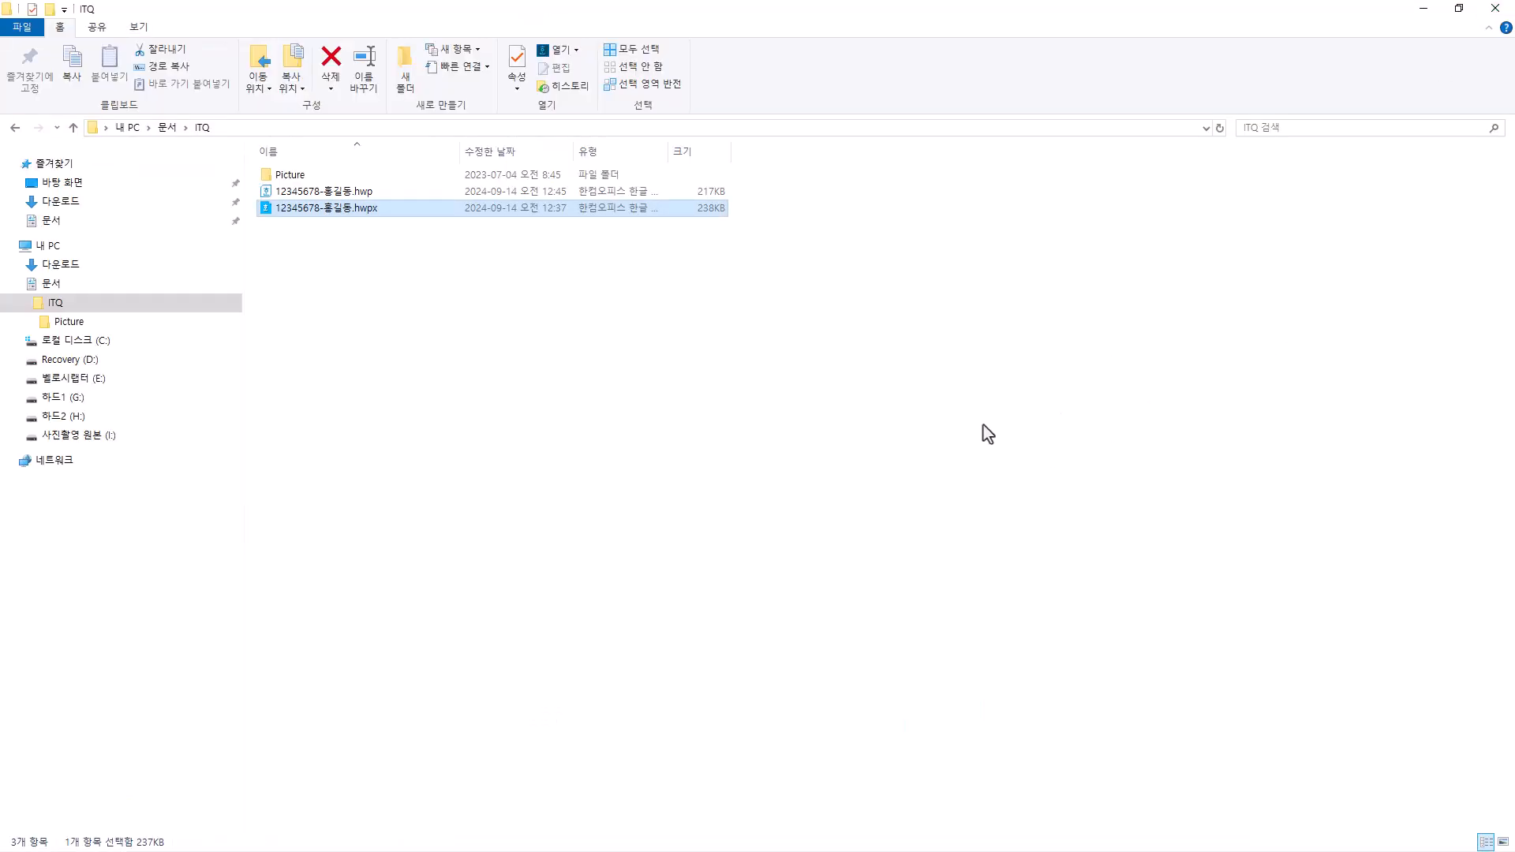
Step: Widen the 유형 column in File Explorer's ITQ folder to compare the file types of the two saved documents
left_click(427, 258)
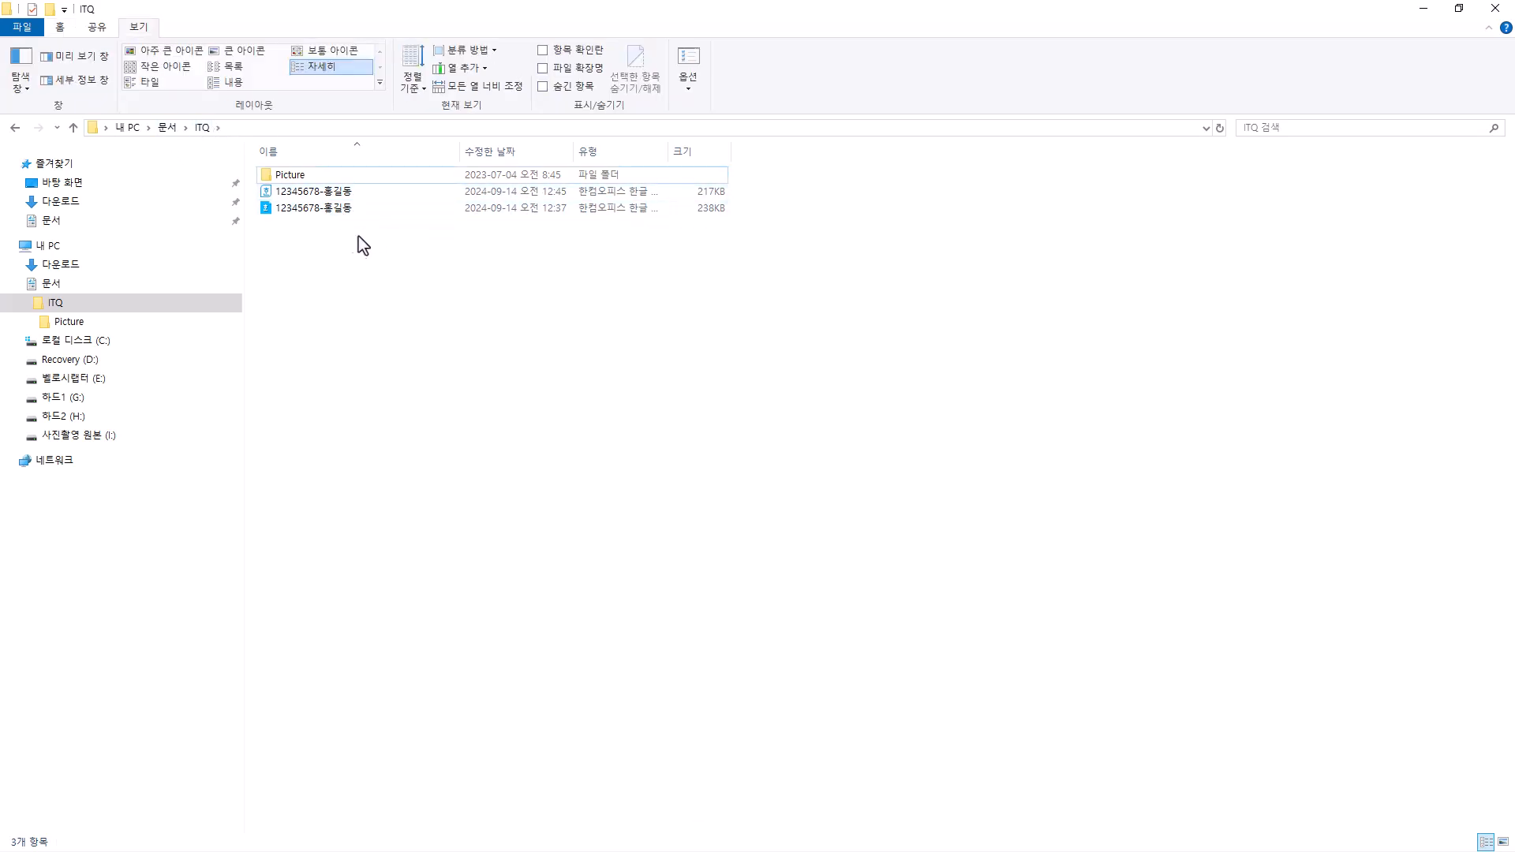
left_click(339, 210)
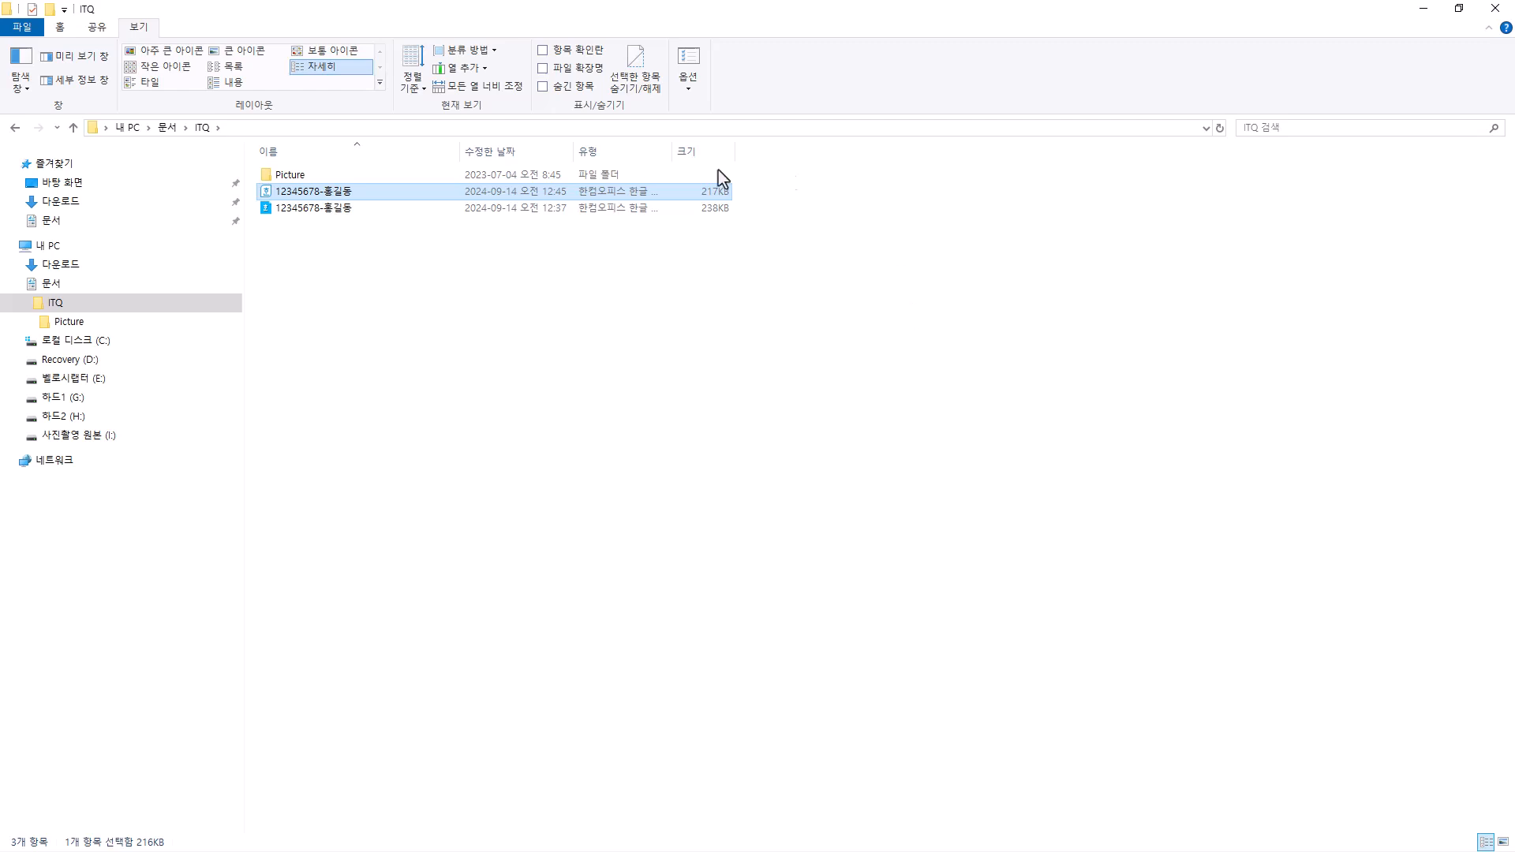
left_click_drag(683, 155, 767, 152)
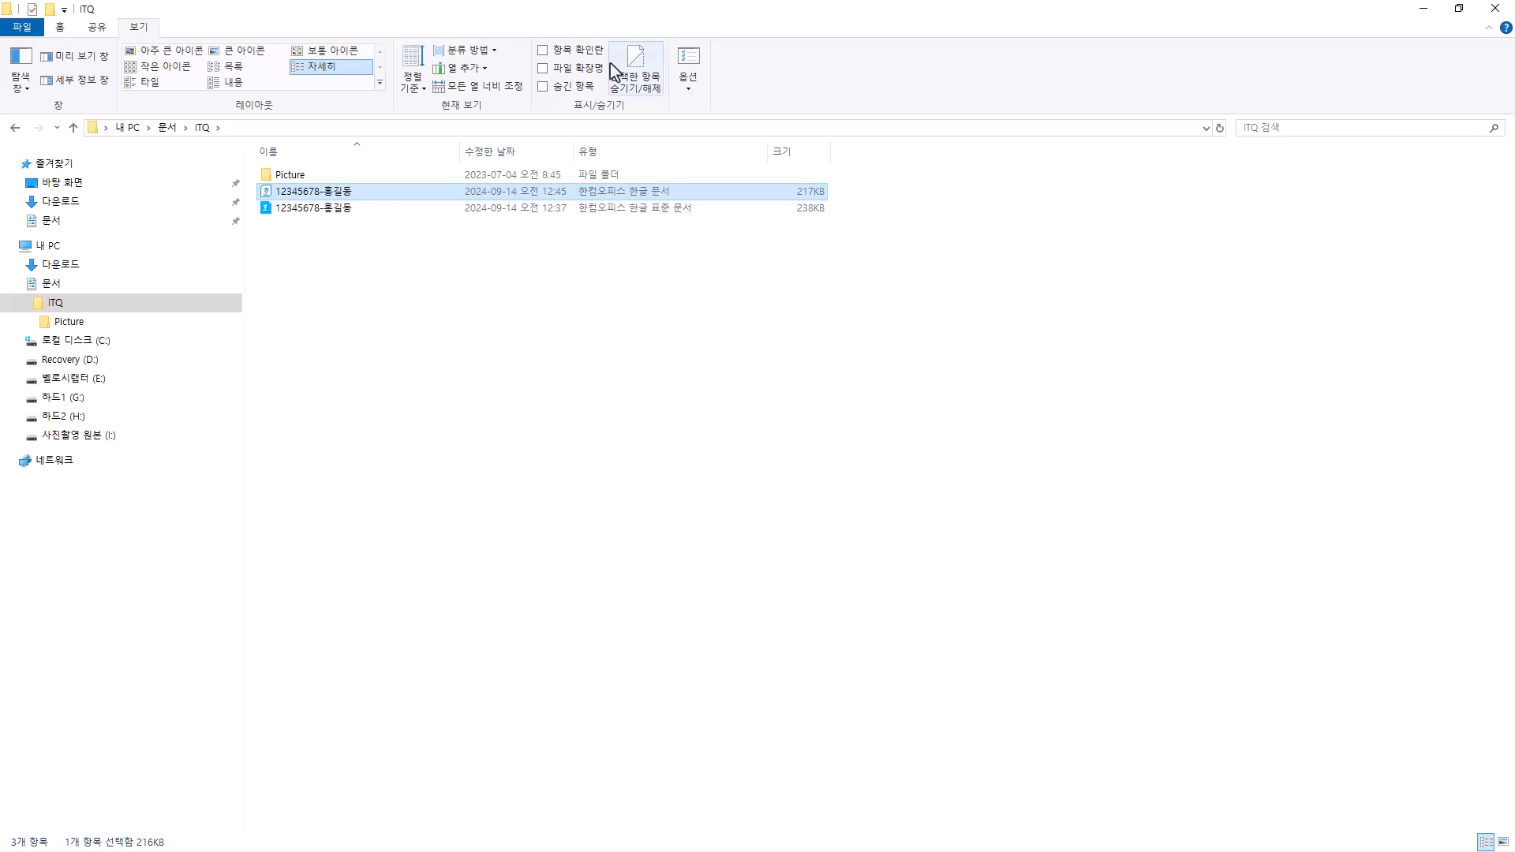
Step: Show file name extensions and delete the .hwpx version of the exam document from the ITQ folder
left_click(567, 72)
left_click(359, 210)
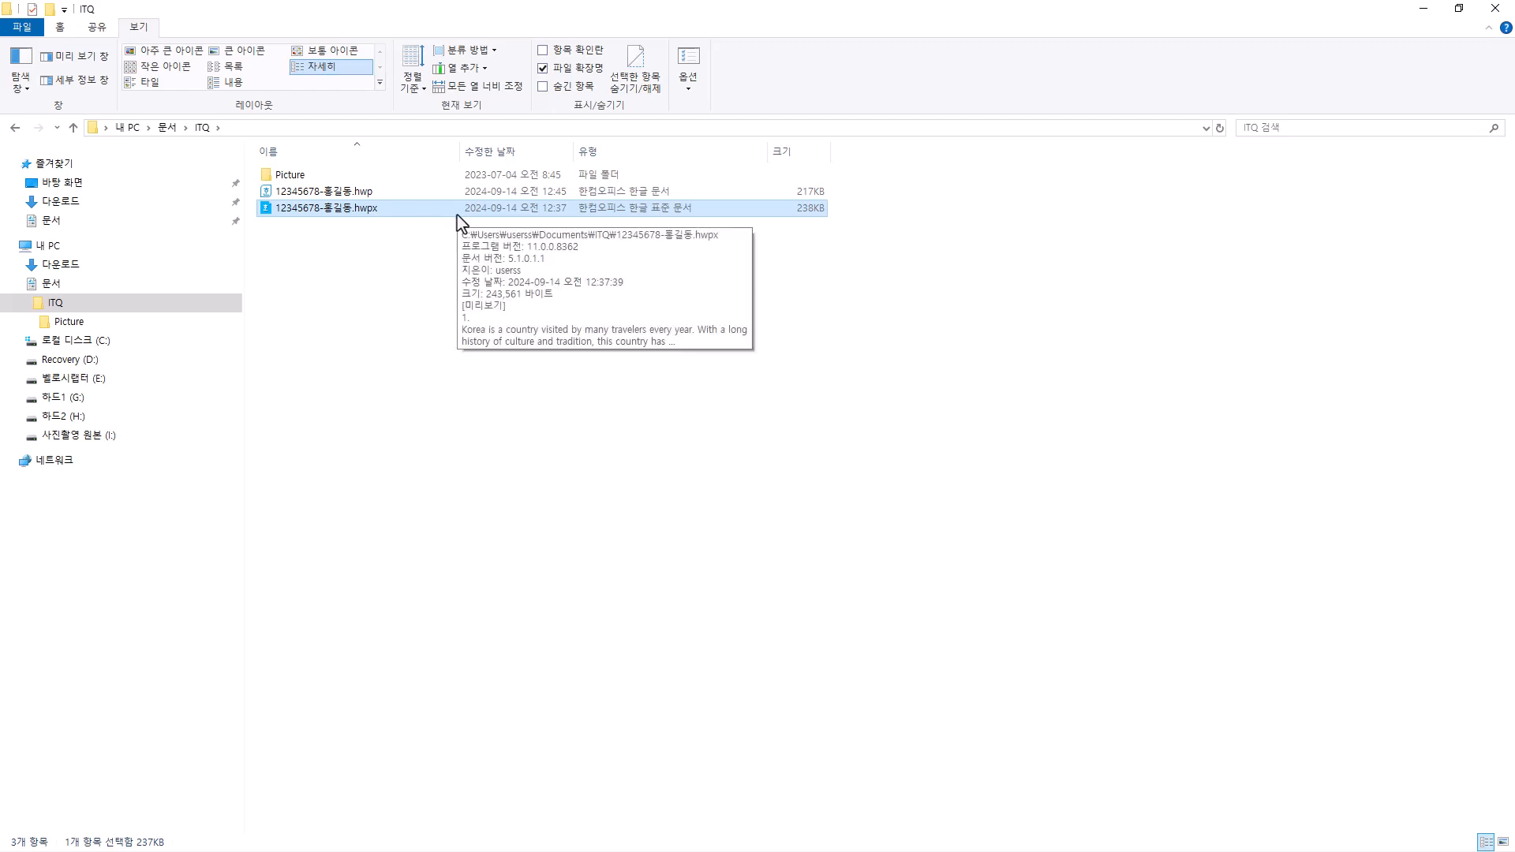
key("Delete")
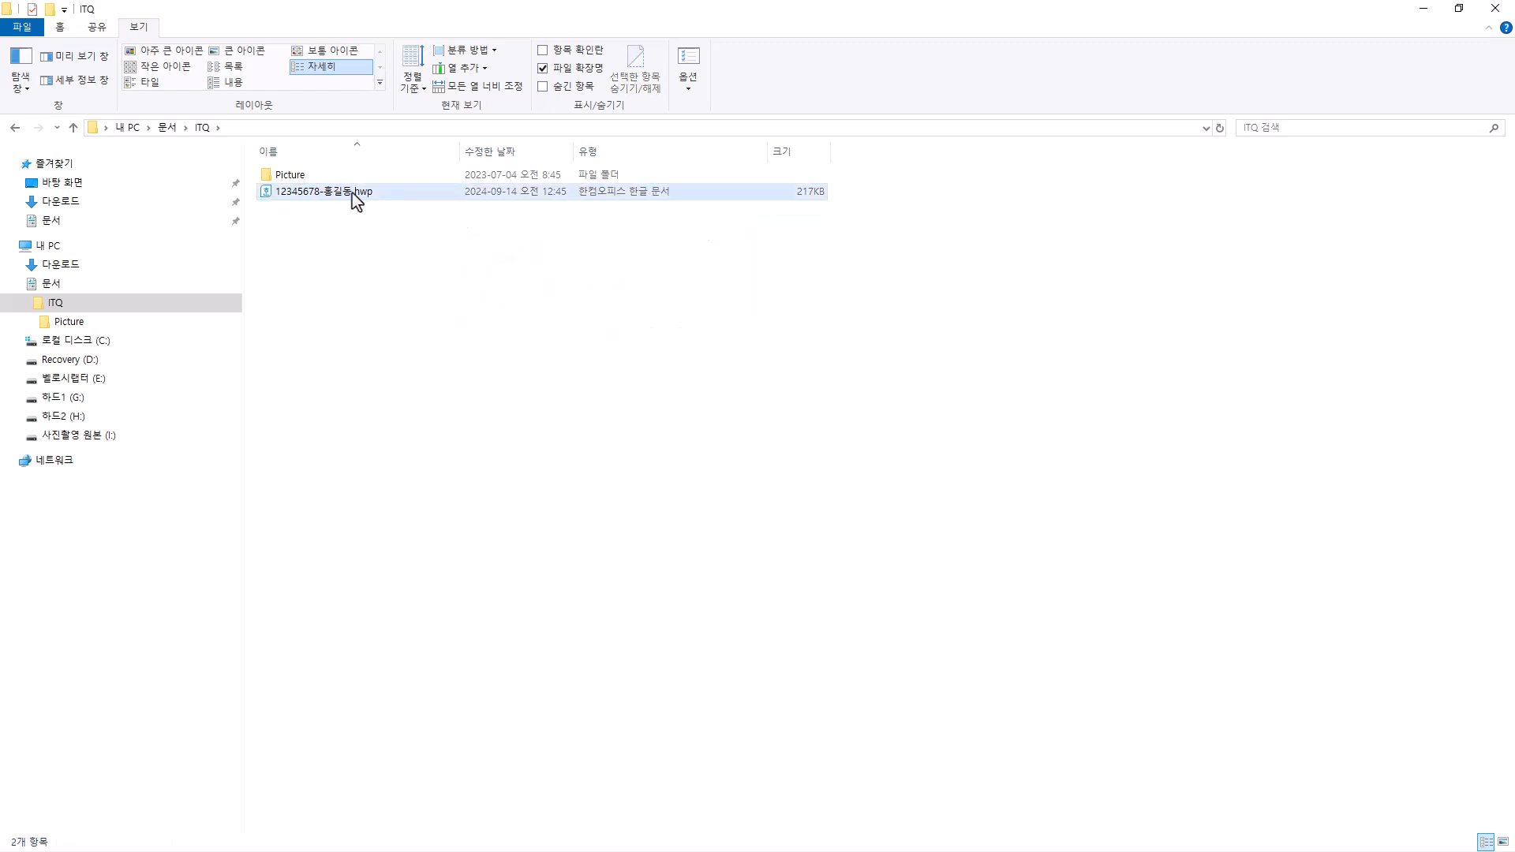